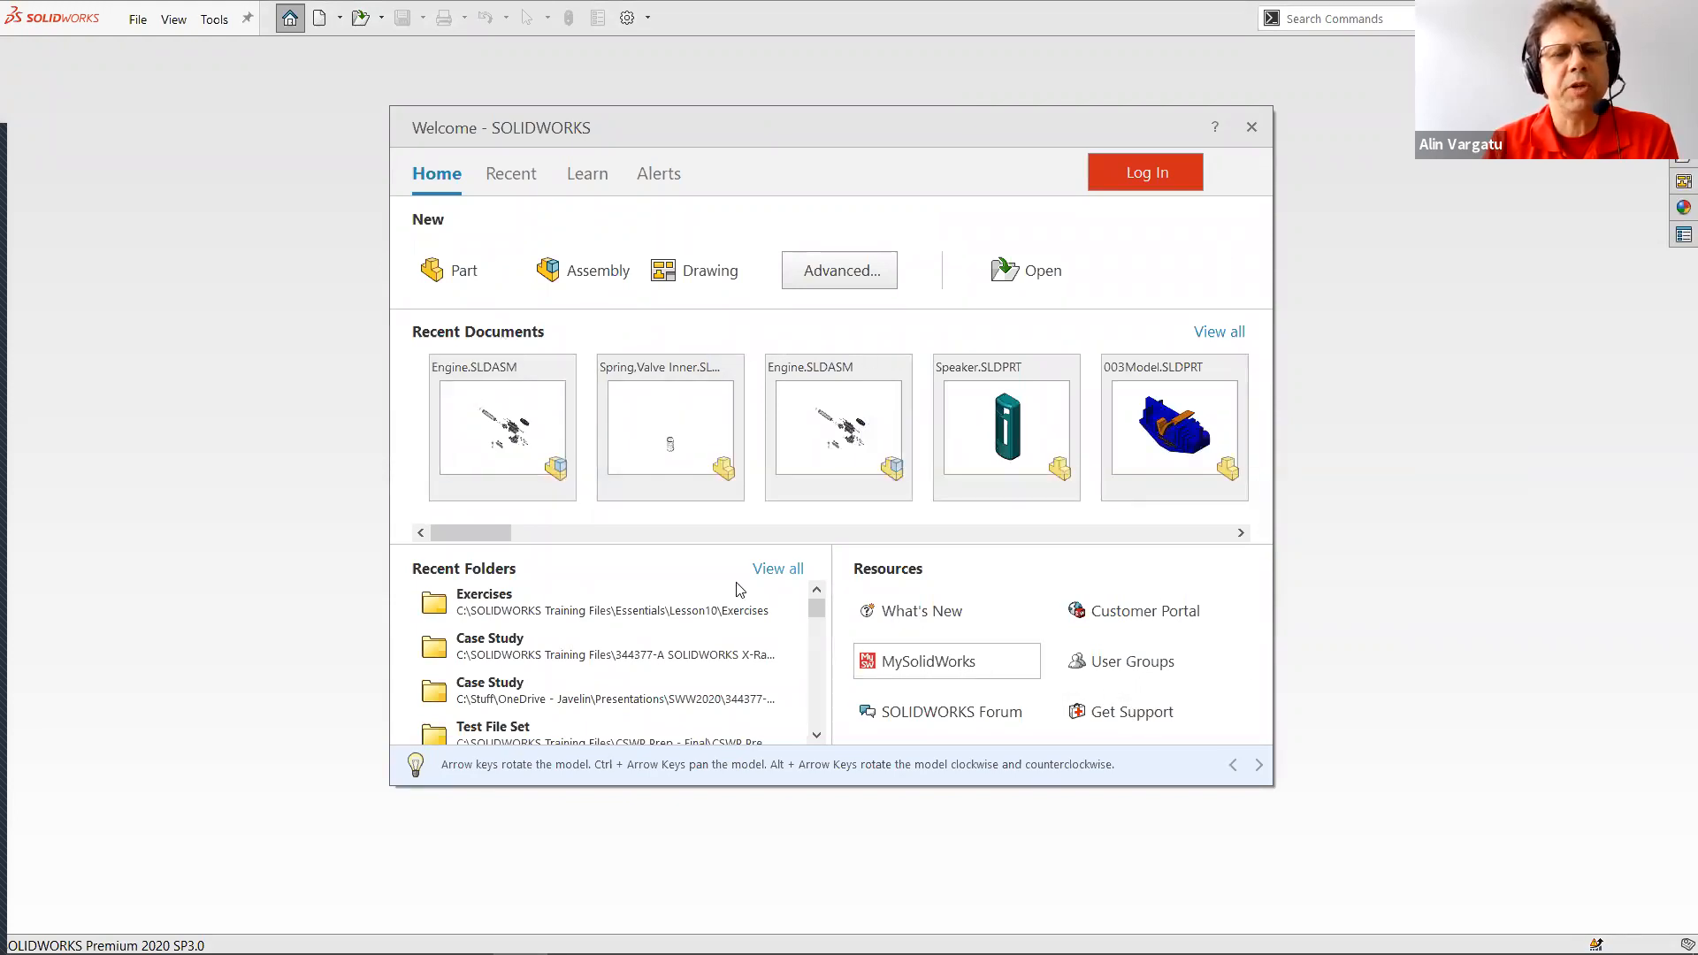
Open the recent Engine.SLDASM assembly and activate Exploded View1 of its Full configuration.
left_click(512, 415)
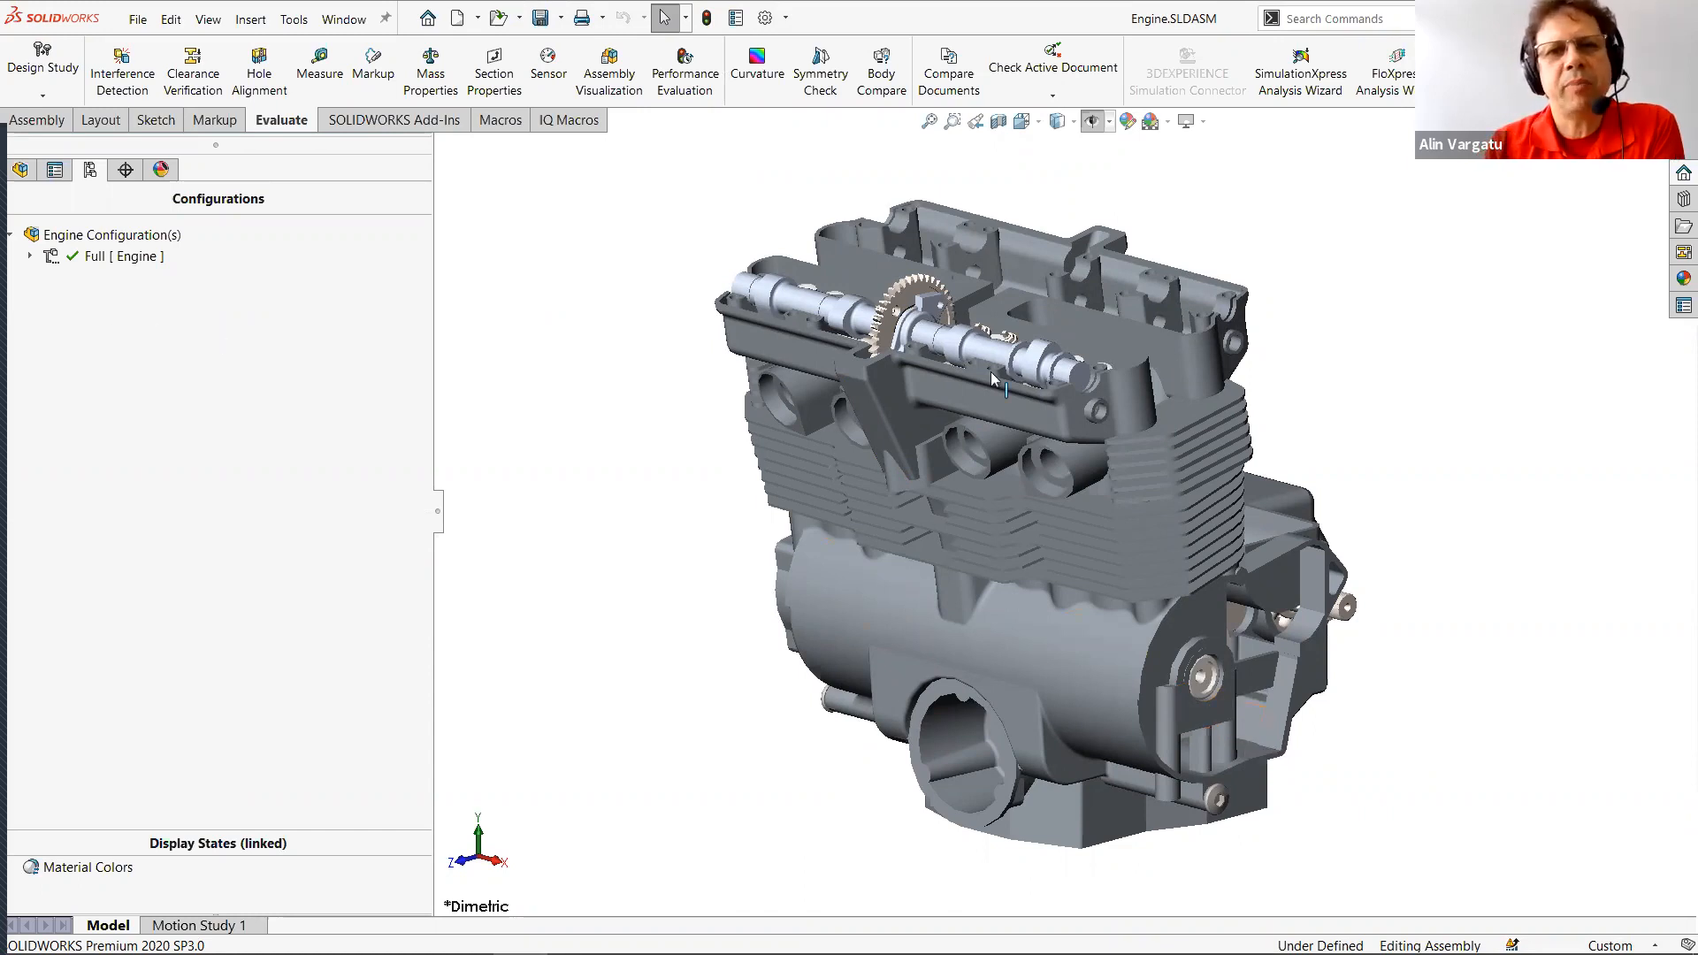
left_click(30, 256)
double_click(133, 277)
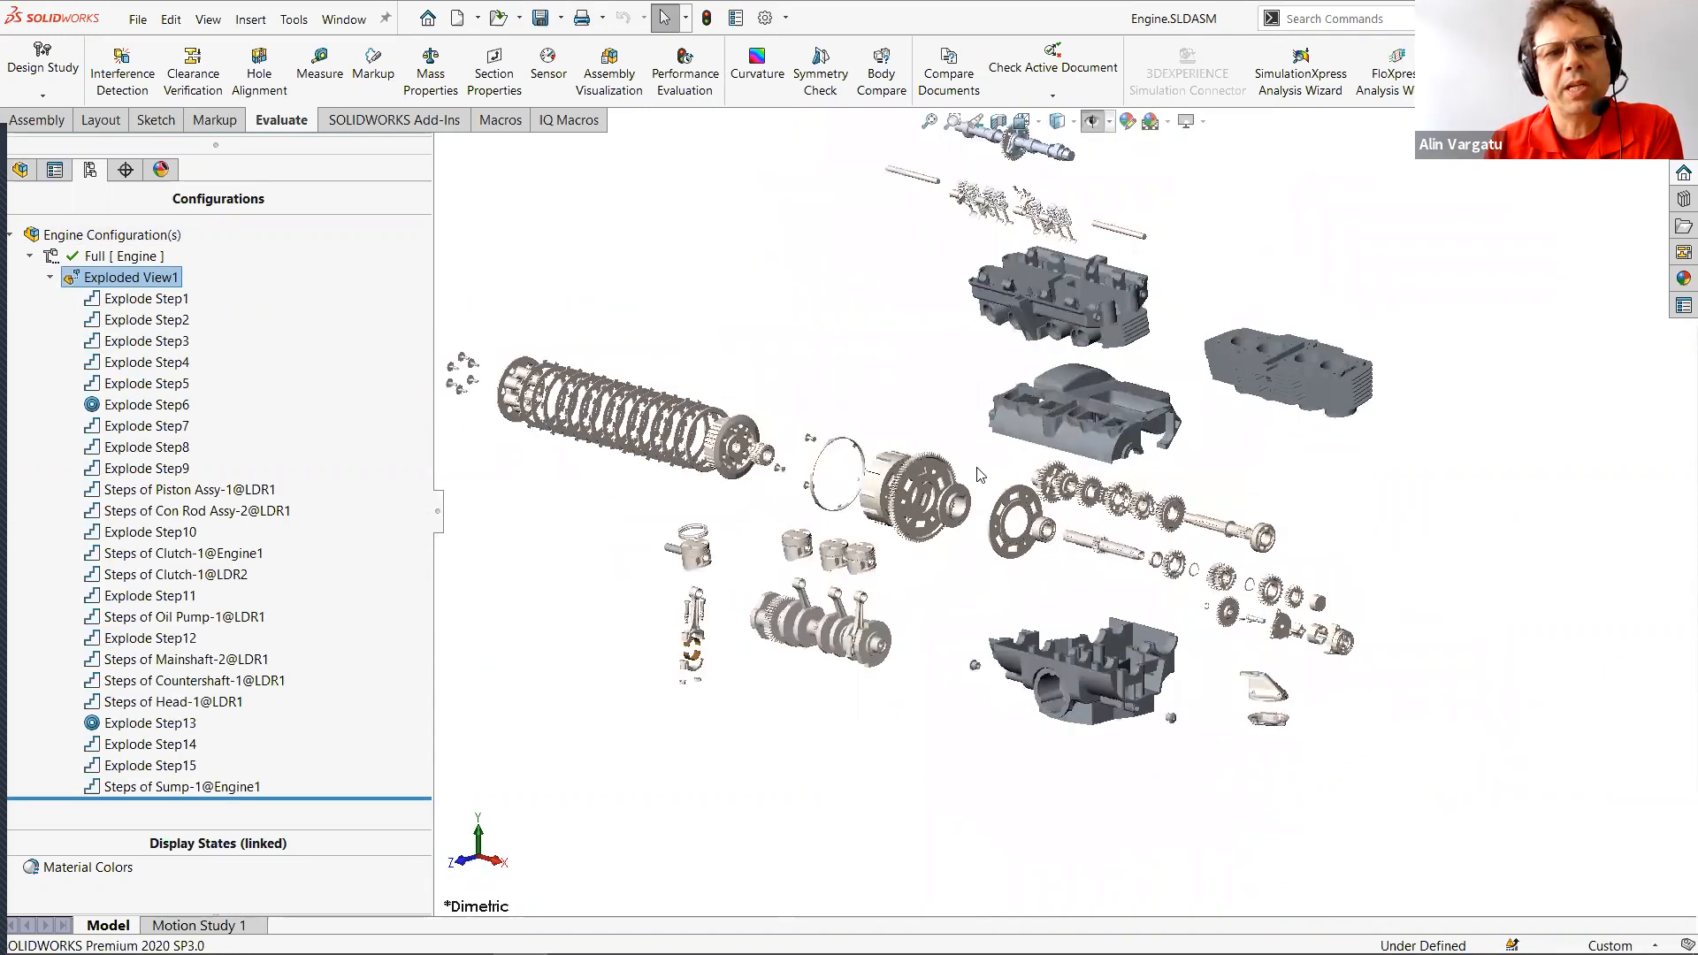
left_click(148, 498)
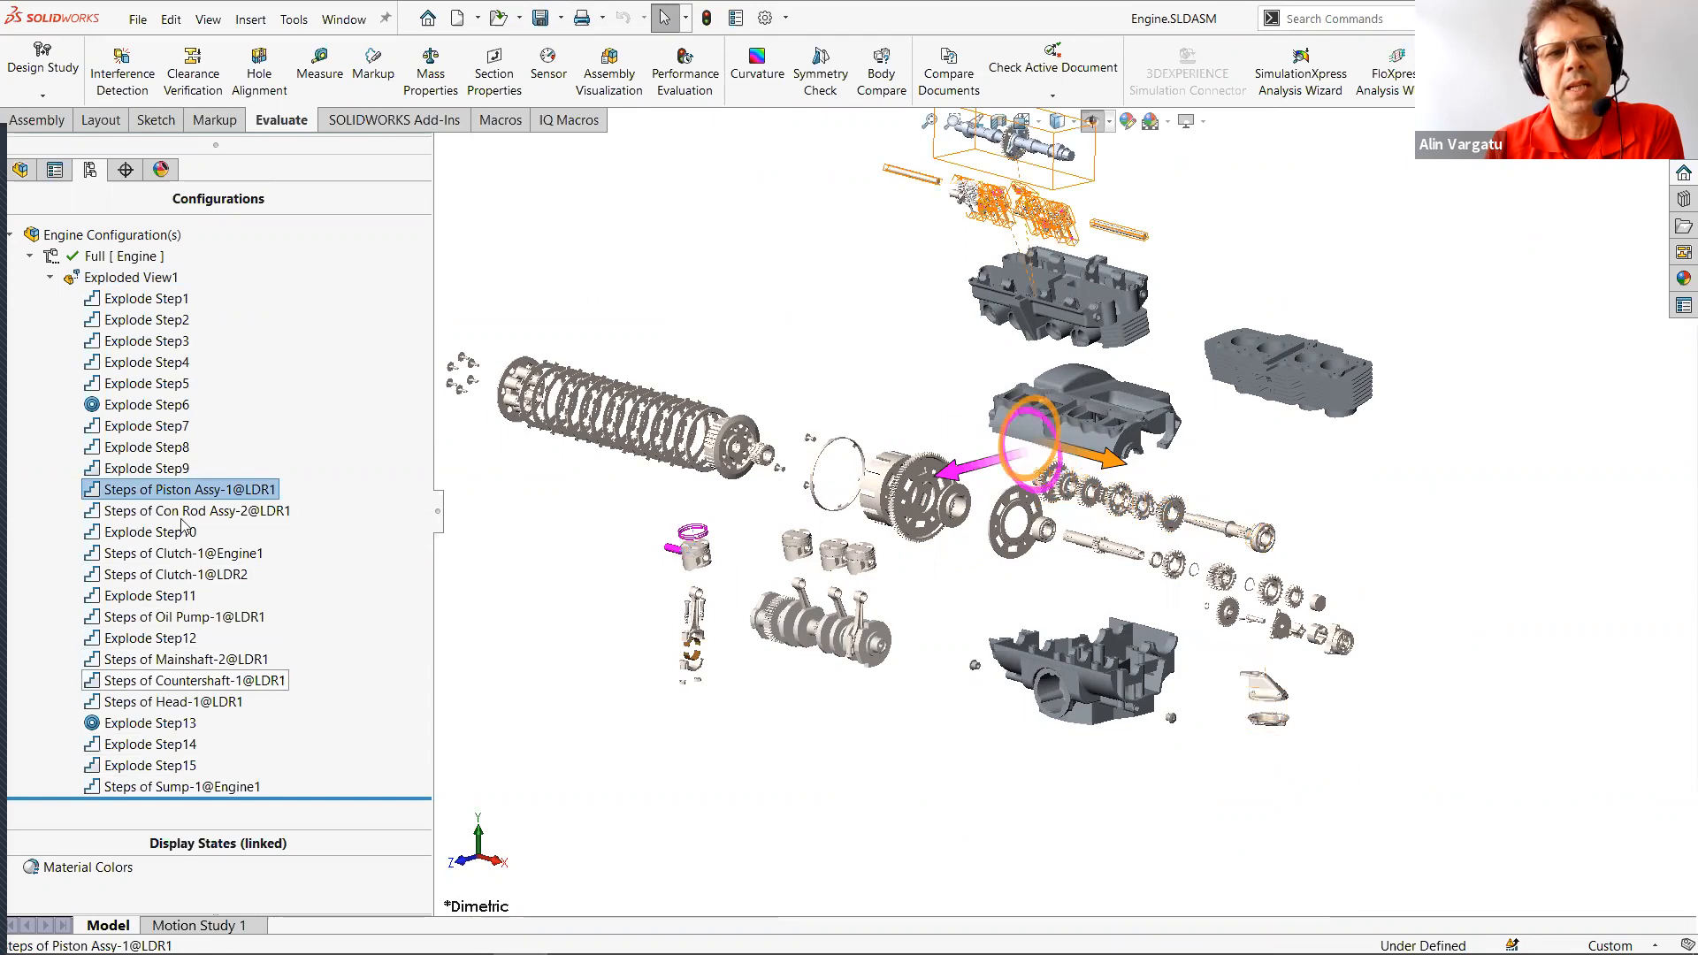
left_click(653, 691)
scroll(982, 516, "up", 2)
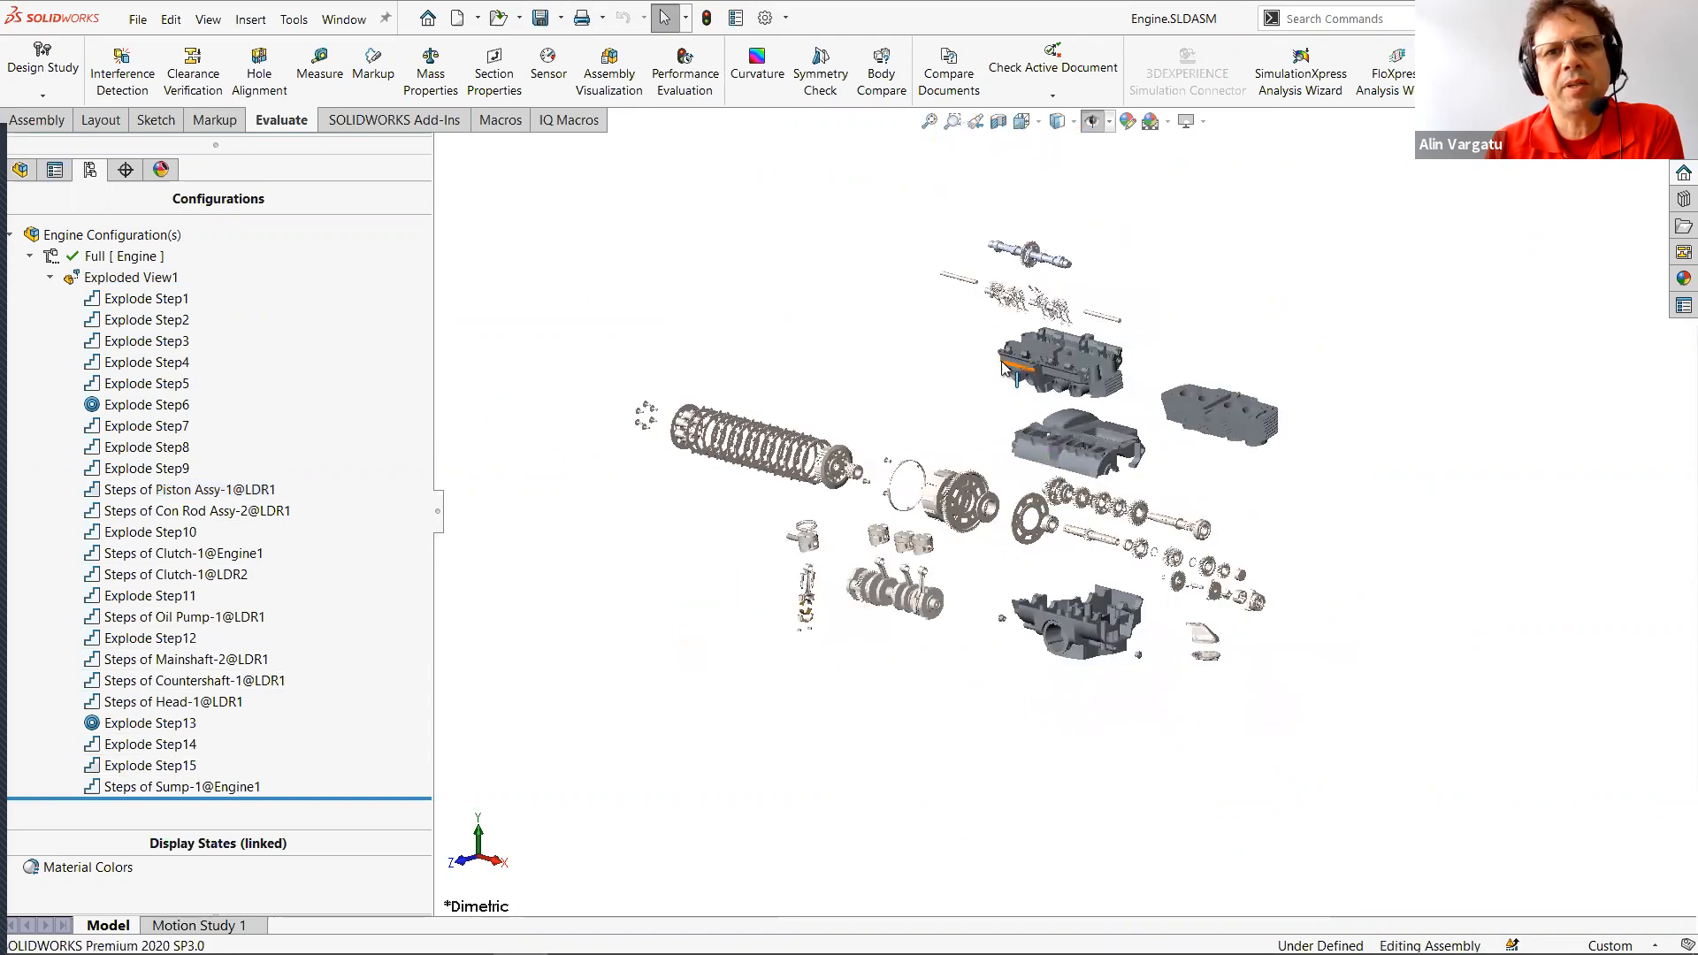
scroll(1003, 358, "down", 2)
scroll(936, 434, "up", 1)
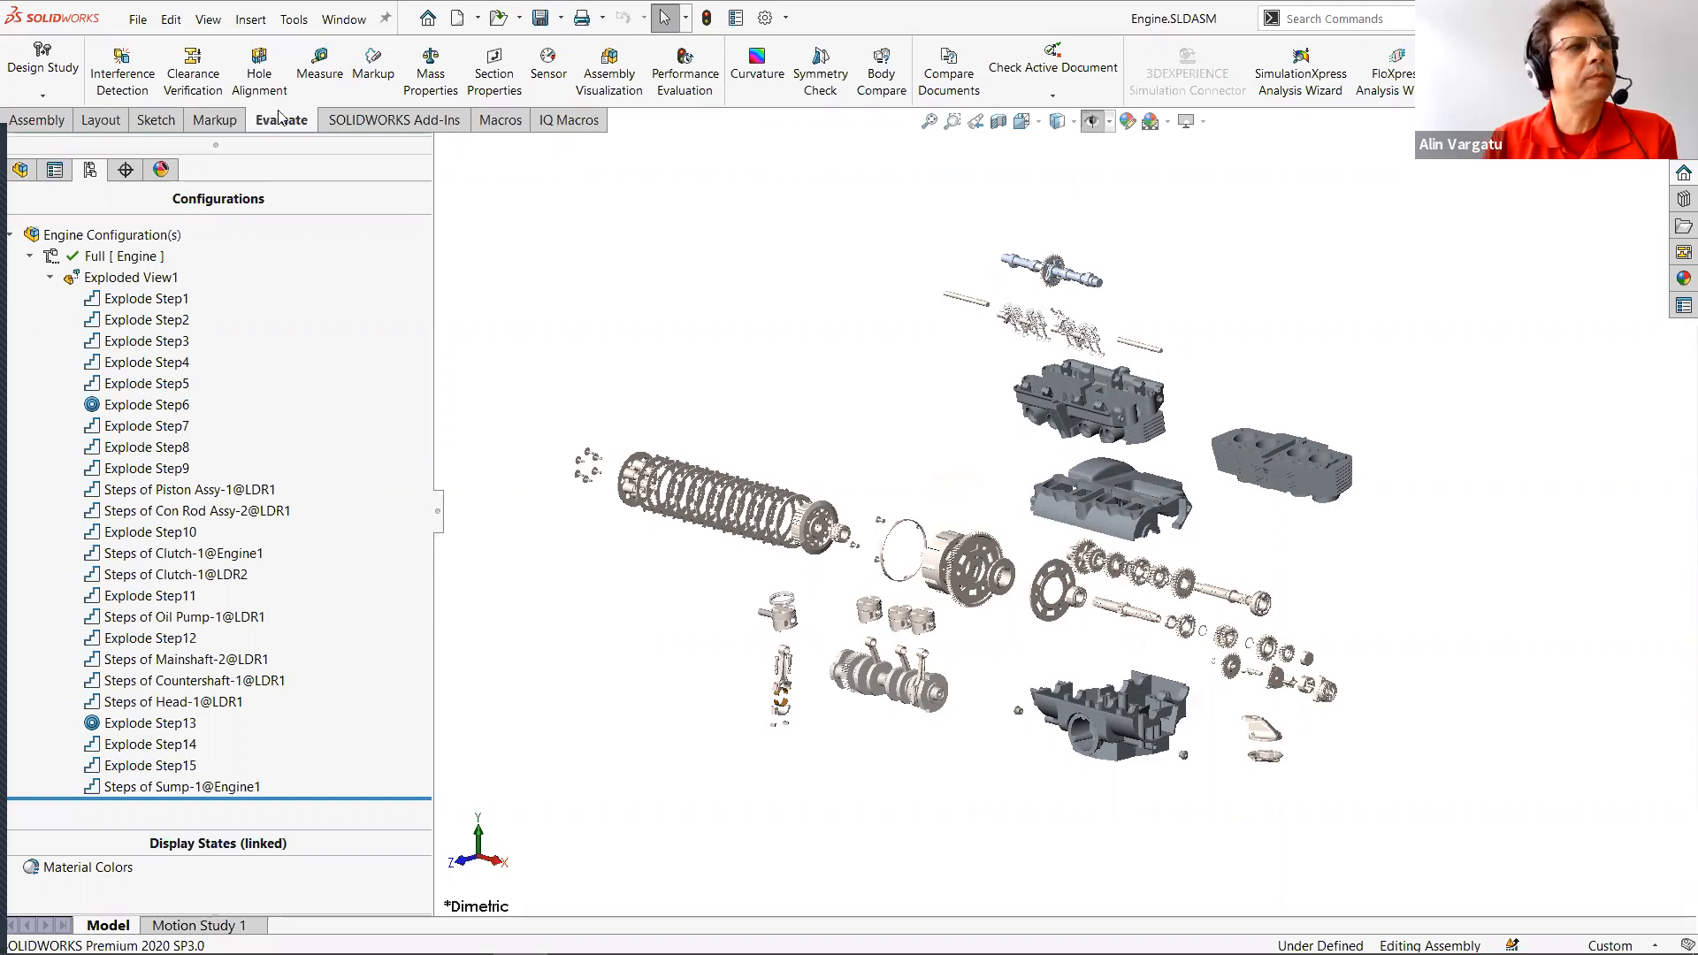
Run Assembly Visualization on the exploded engine and collapse the expanded con rod assemblies in the feature tree.
left_click(625, 82)
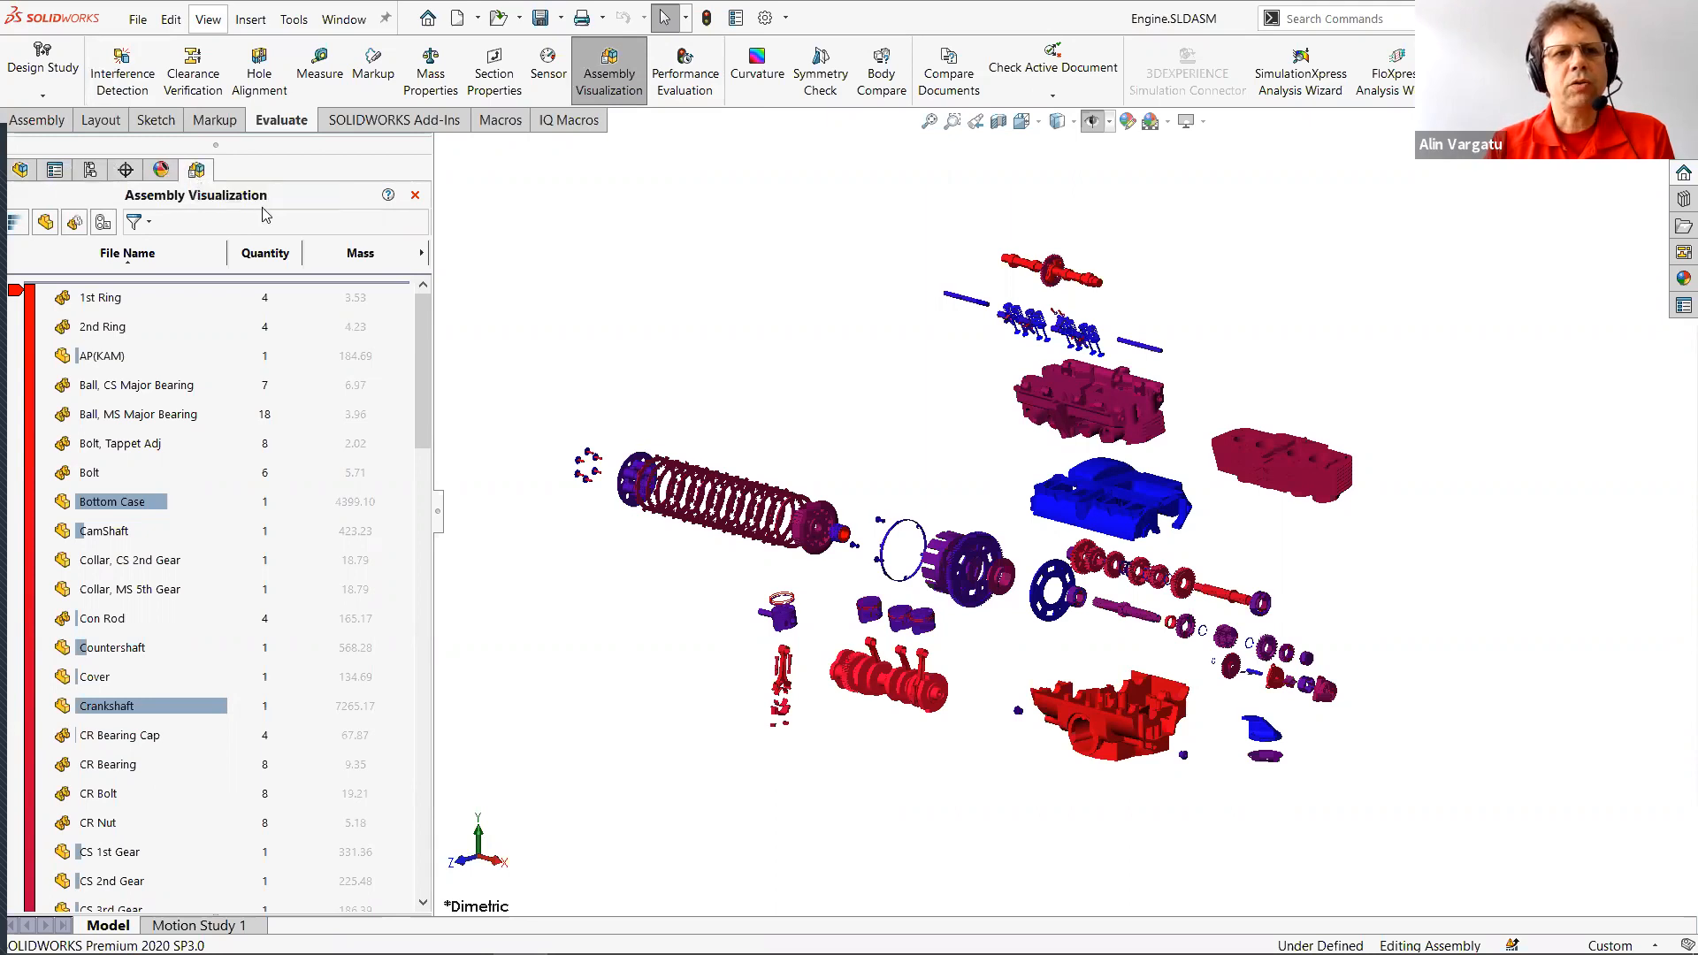
left_click(20, 168)
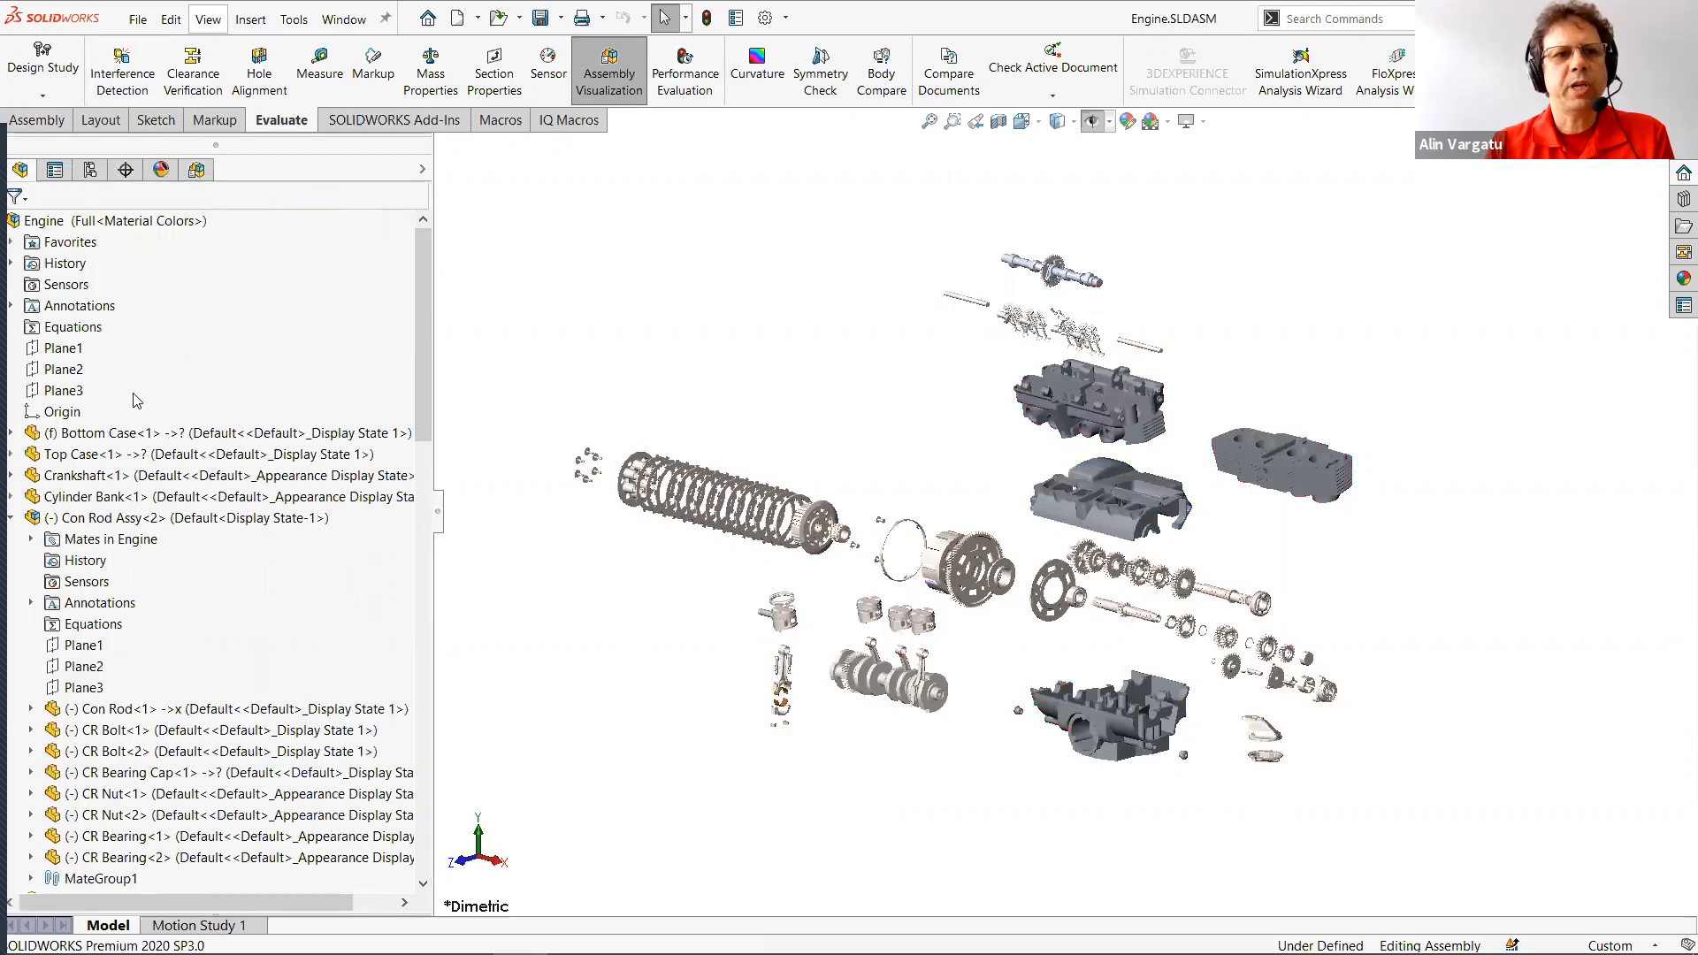
left_click(10, 519)
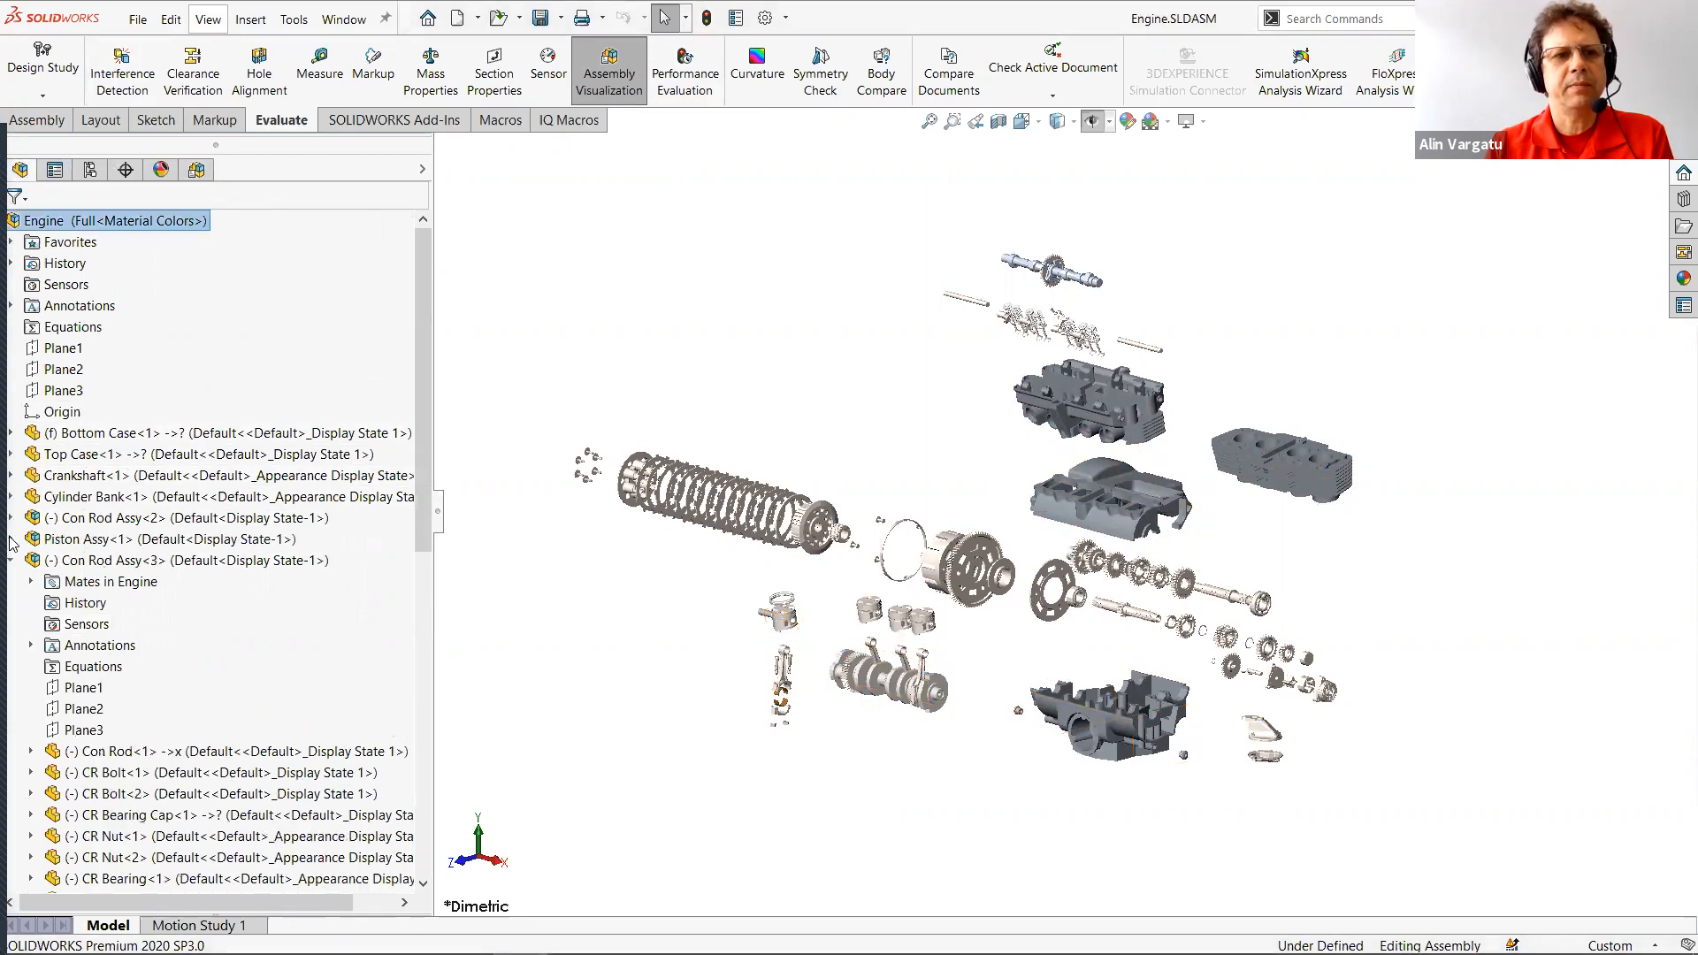
left_click(10, 560)
left_click(10, 581)
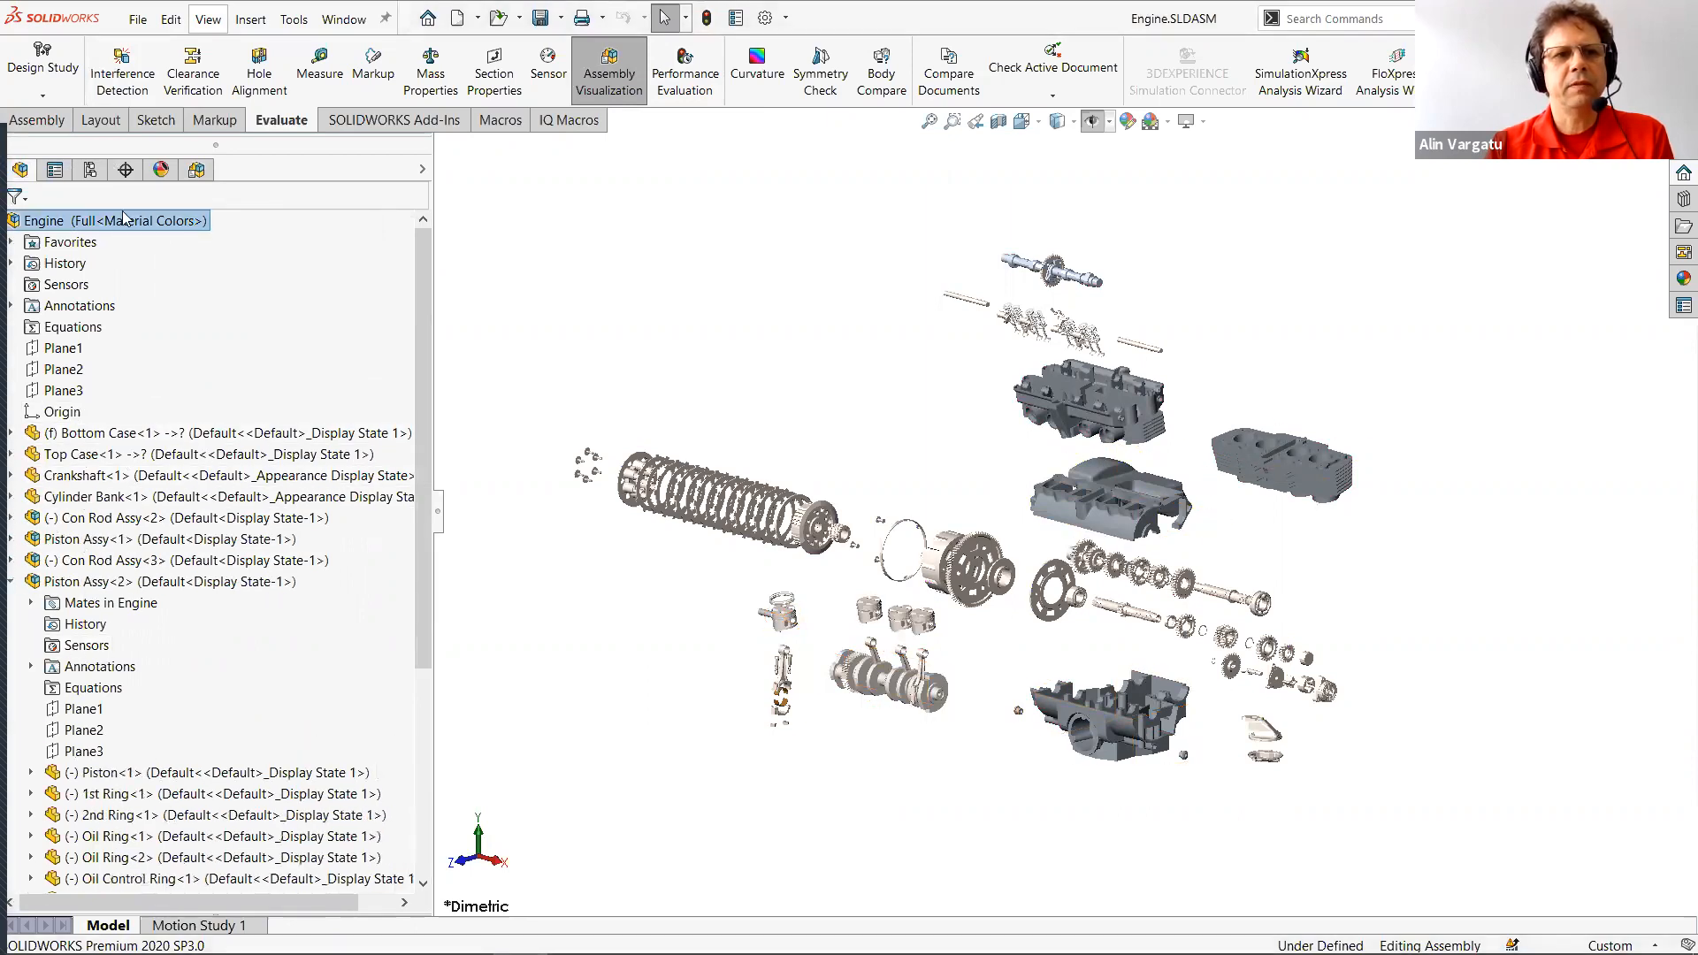
left_click(197, 170)
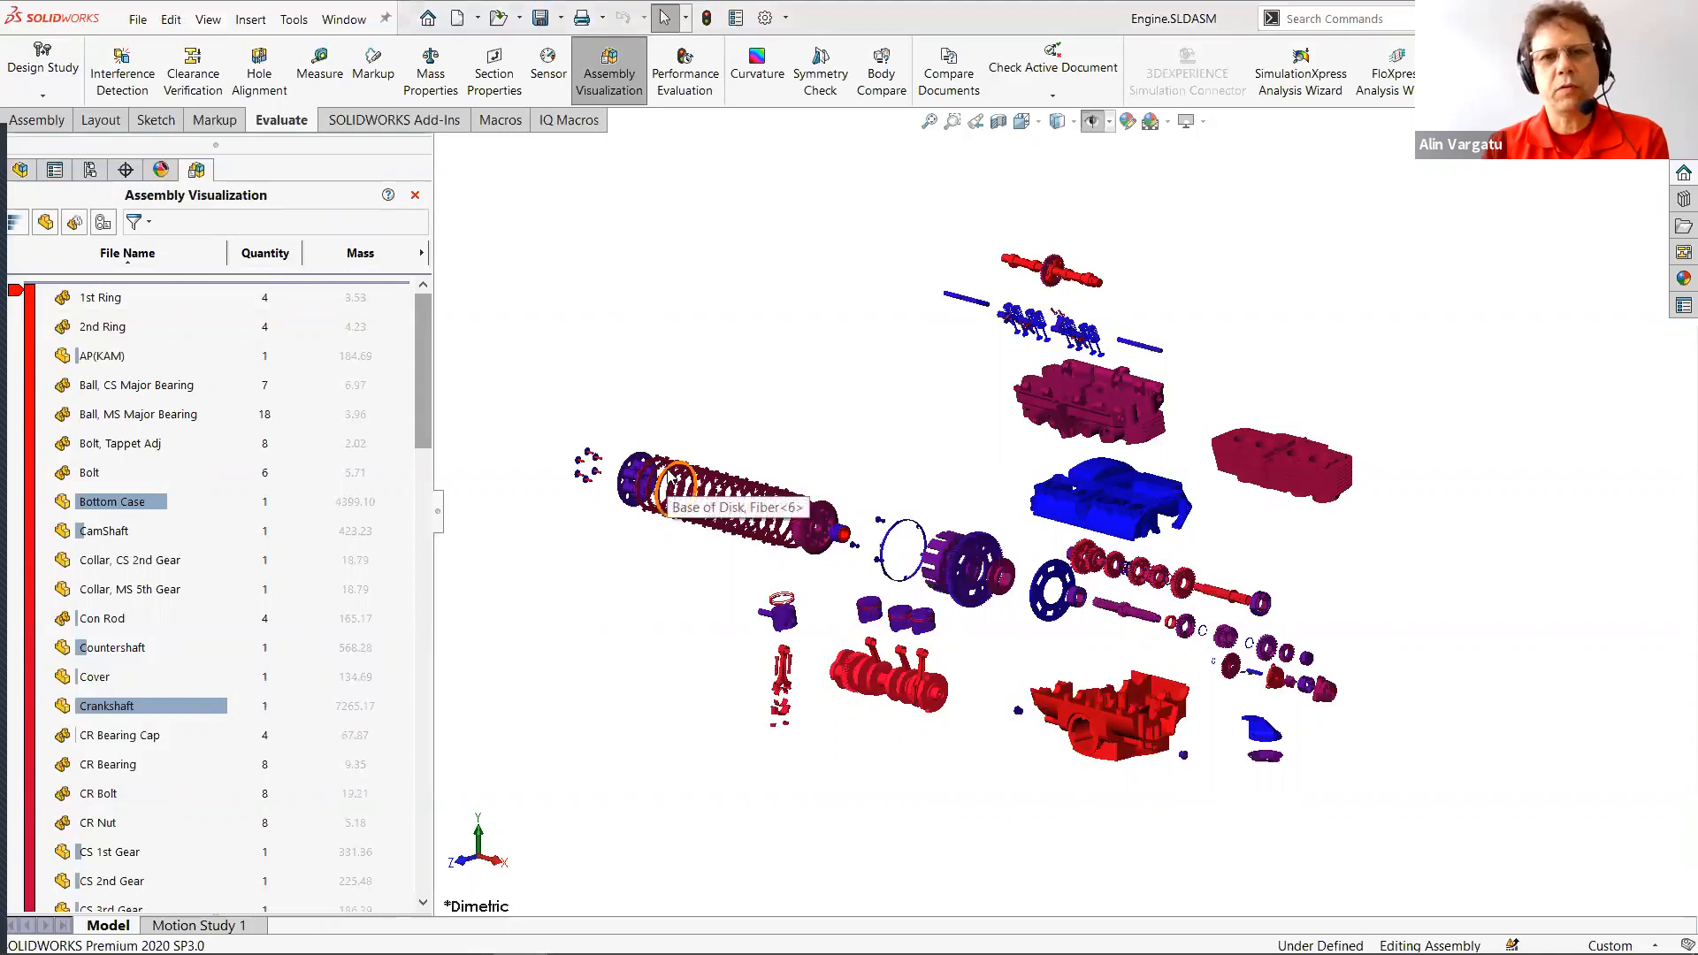
Switch to the PowerPoint slide show, view the slide on colors assigned to part components, and return to SOLIDWORKS.
key("alt+Tab")
key("alt+Tab")
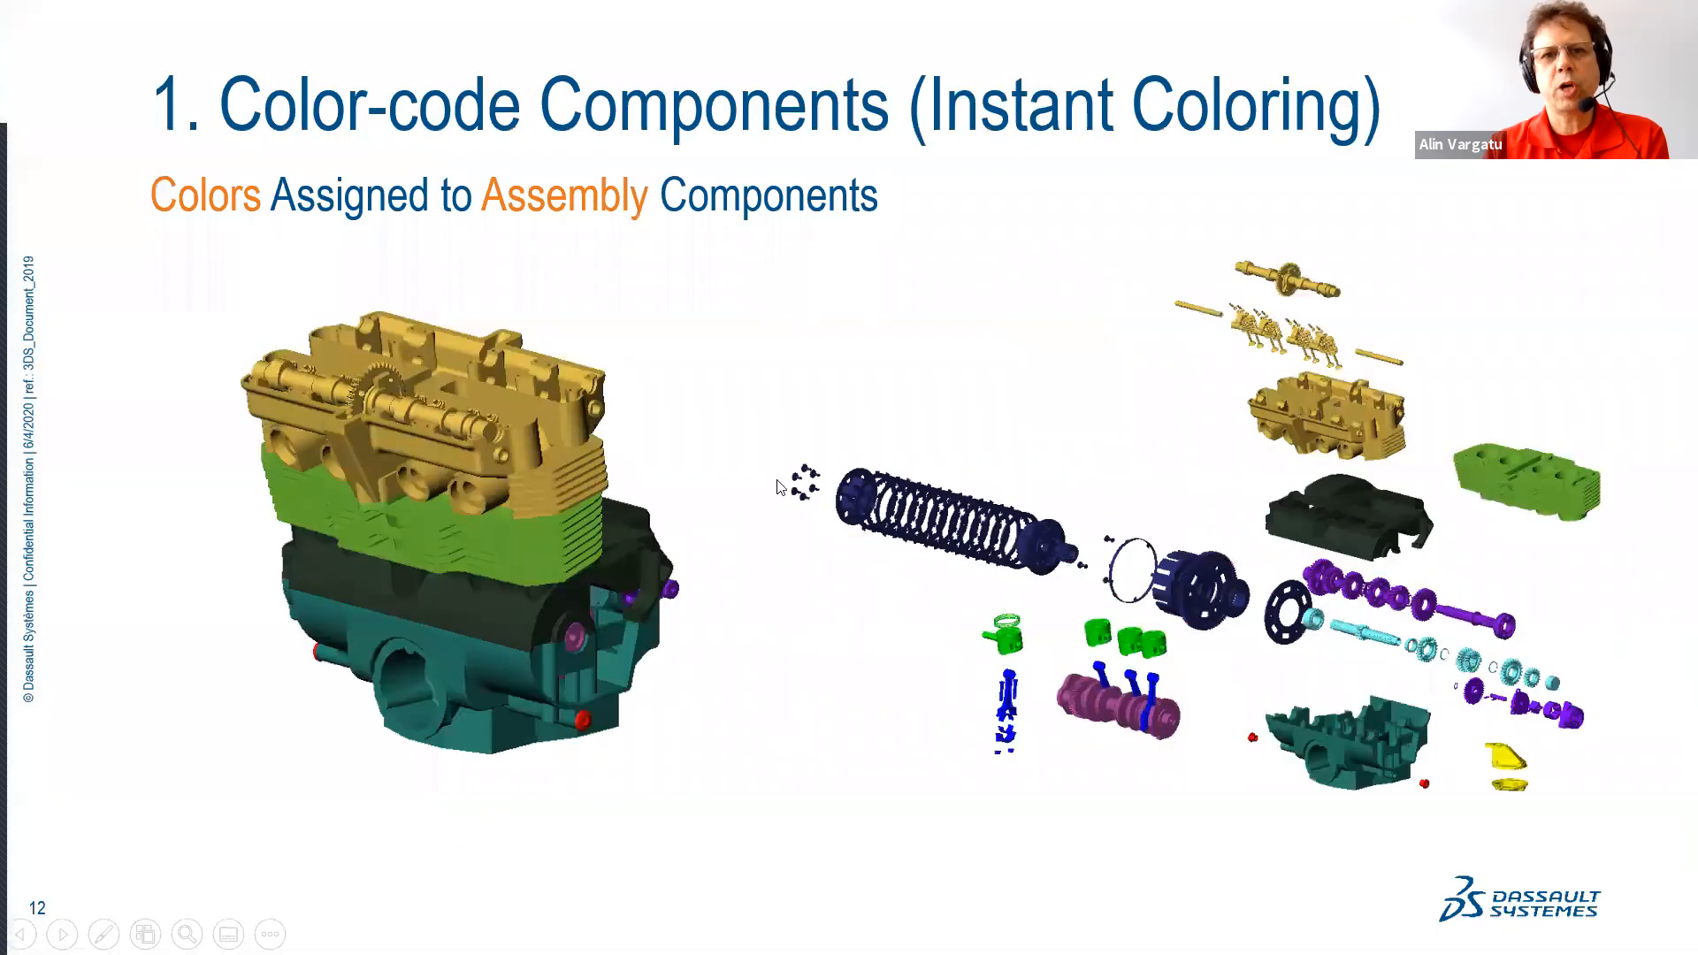
key("Left")
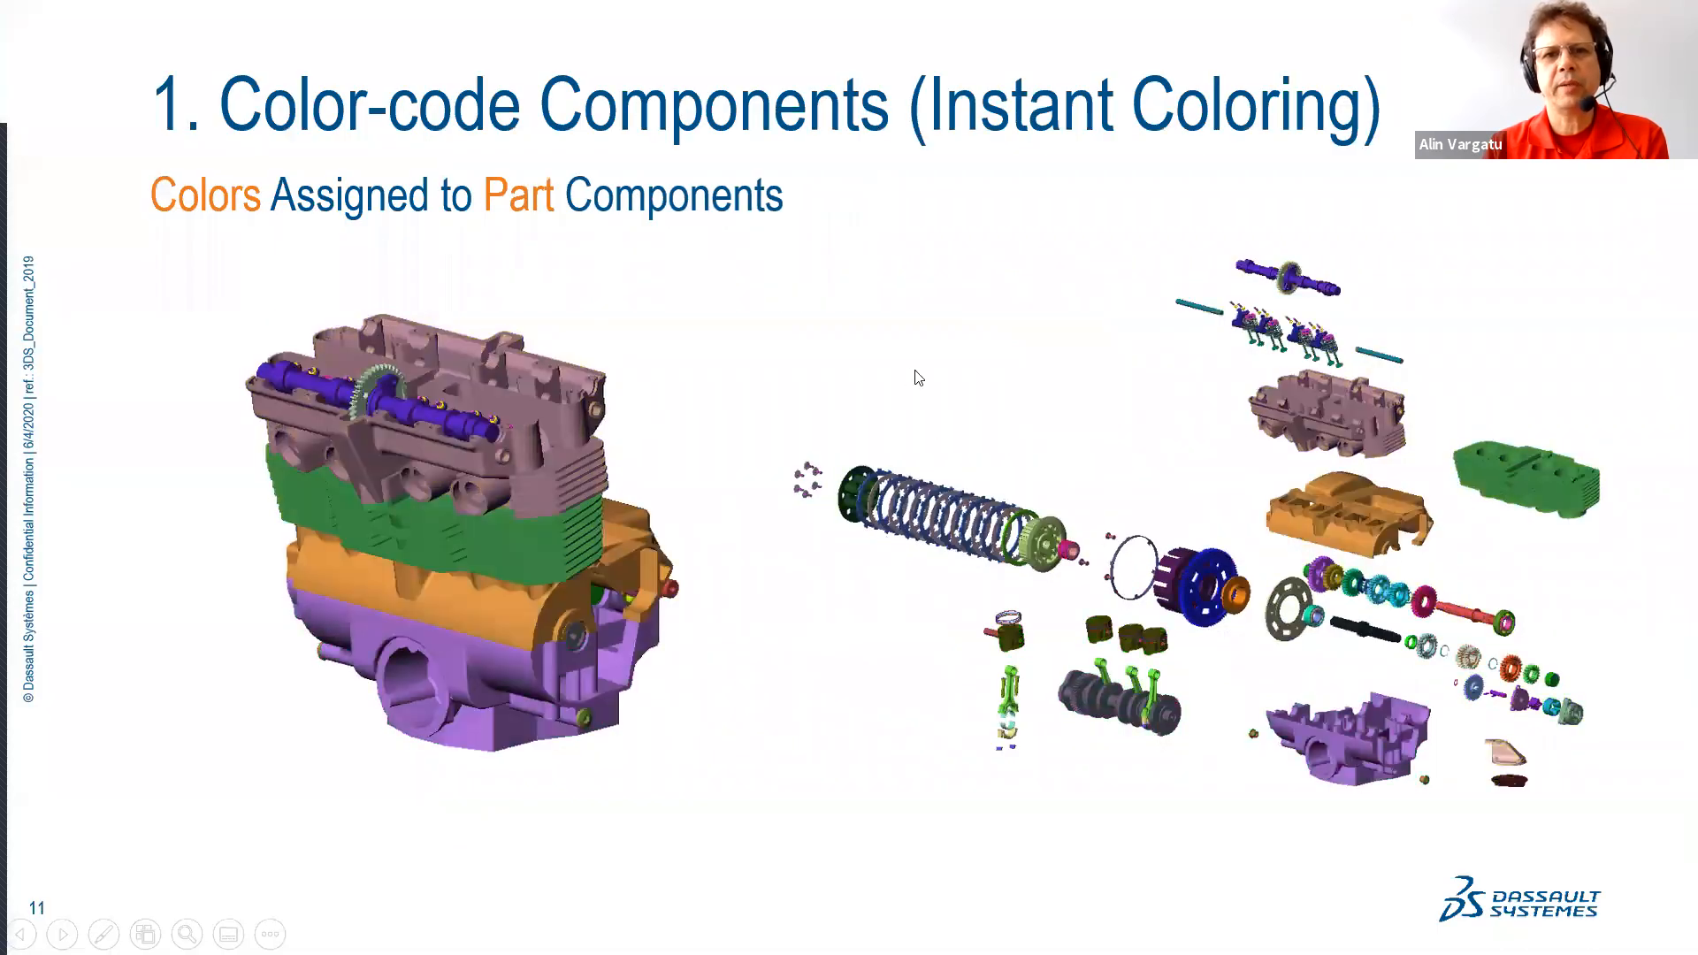
key("alt+Tab")
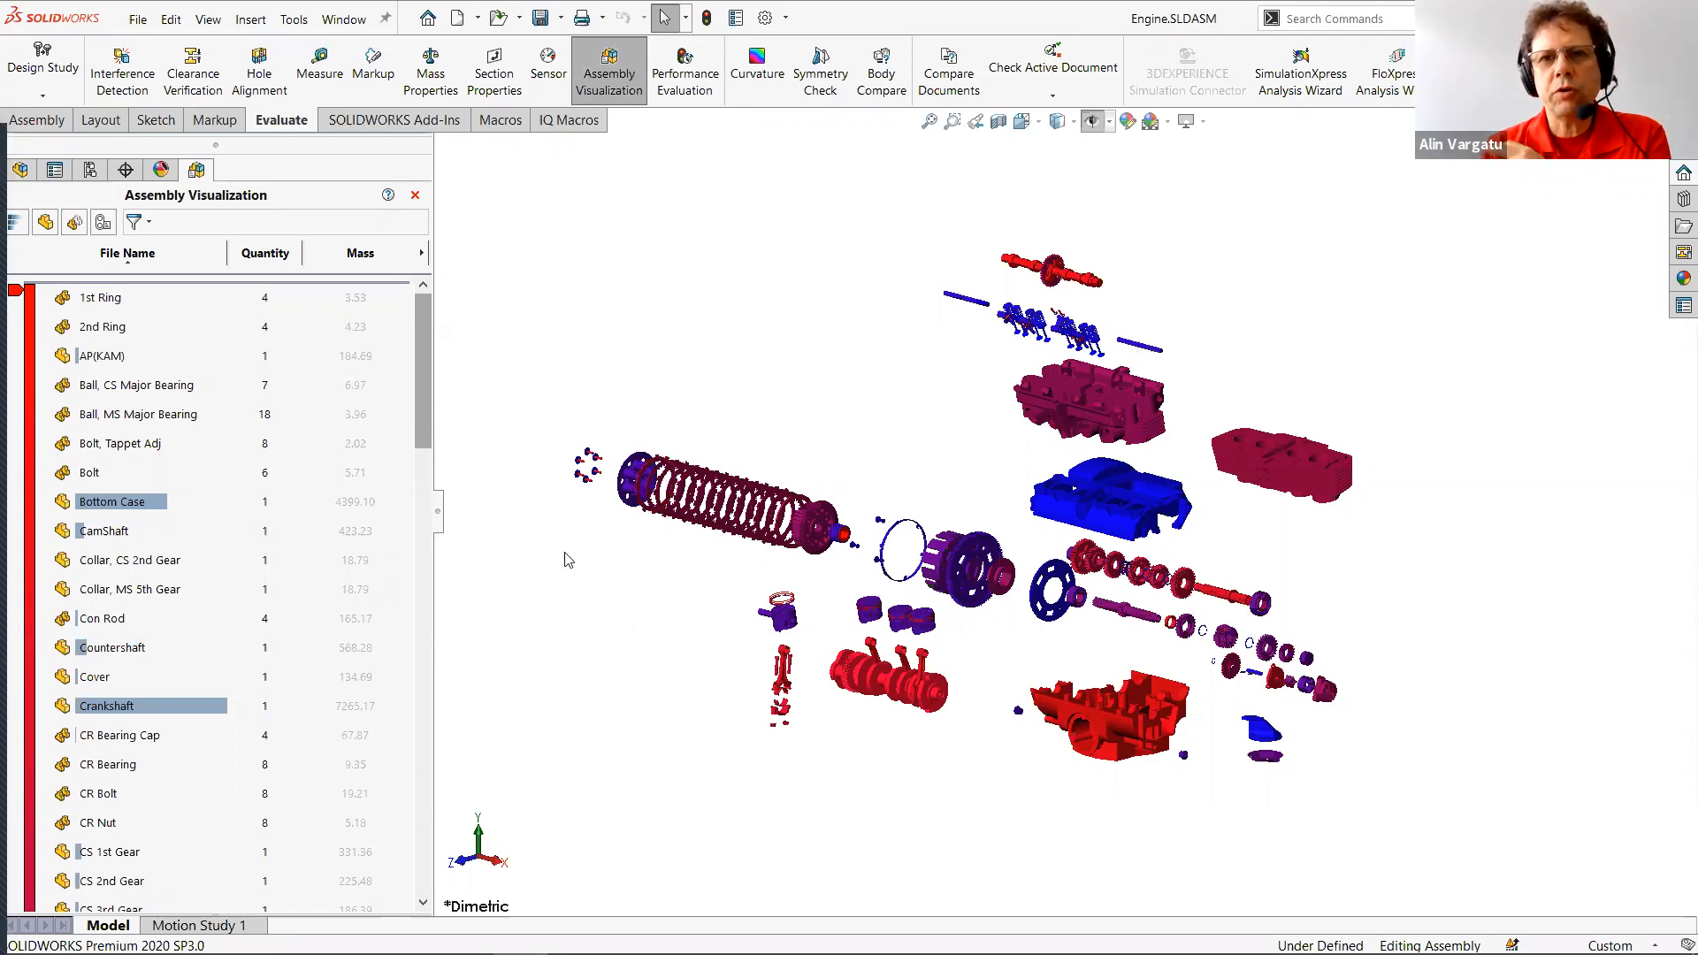
Compare the engine with visualization colors off and on, and scan the component list from first to last.
left_click(30, 369)
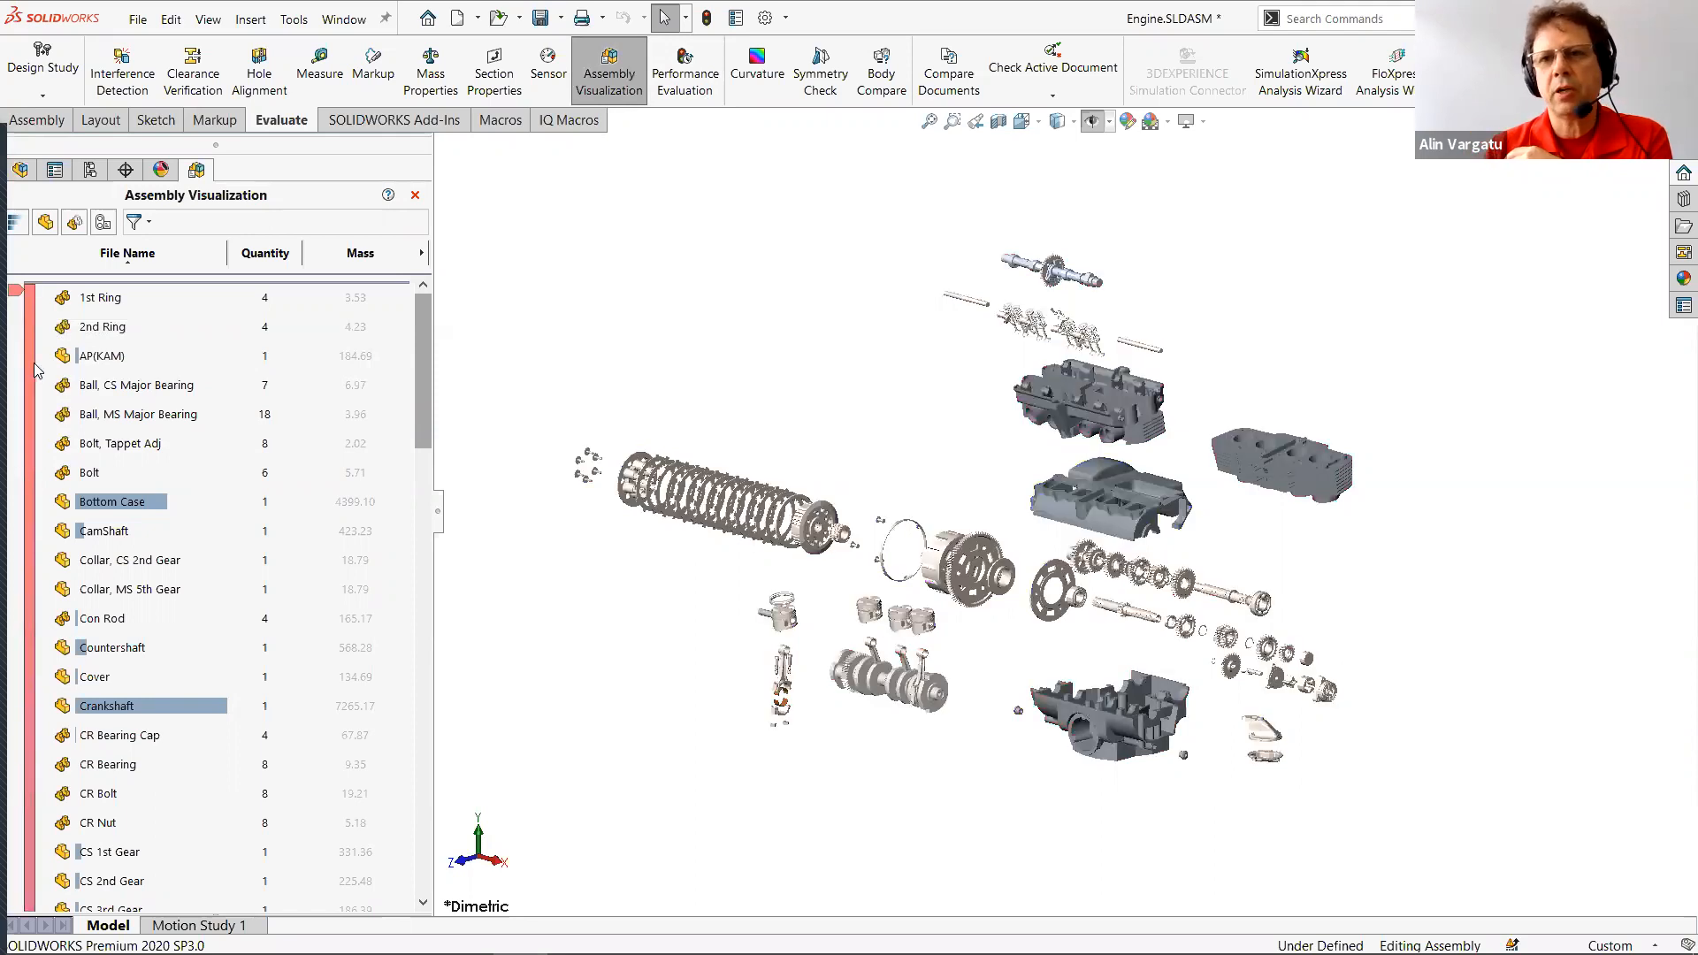
left_click(31, 370)
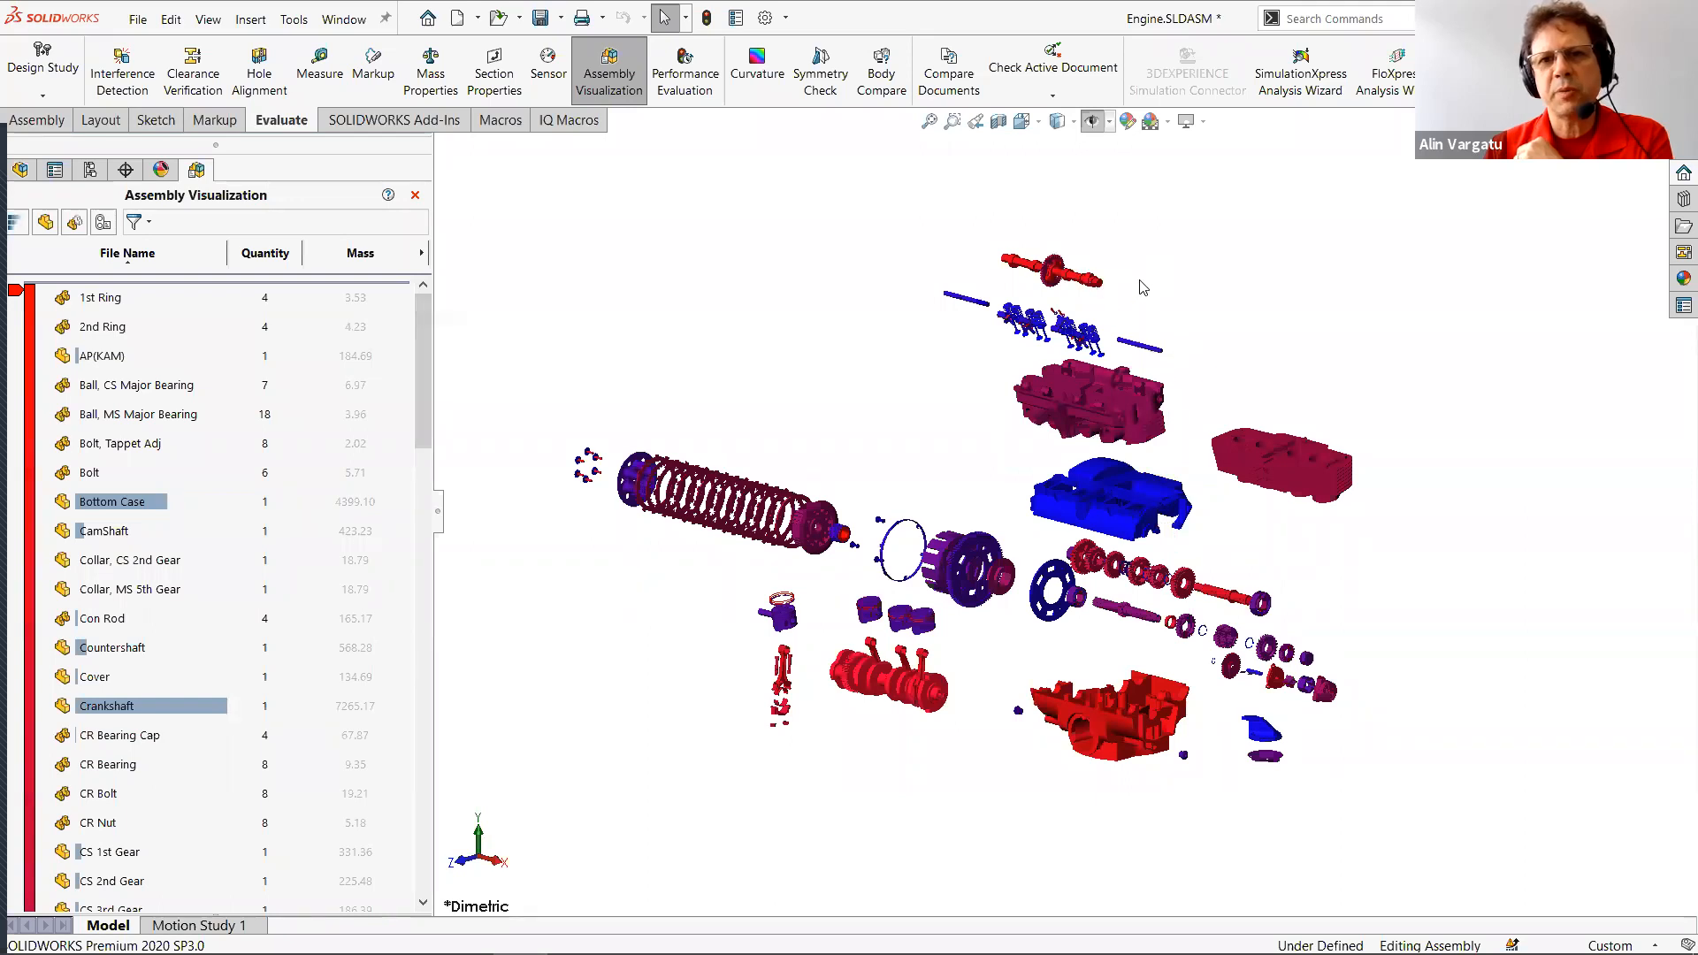
left_click_drag(426, 377, 424, 727)
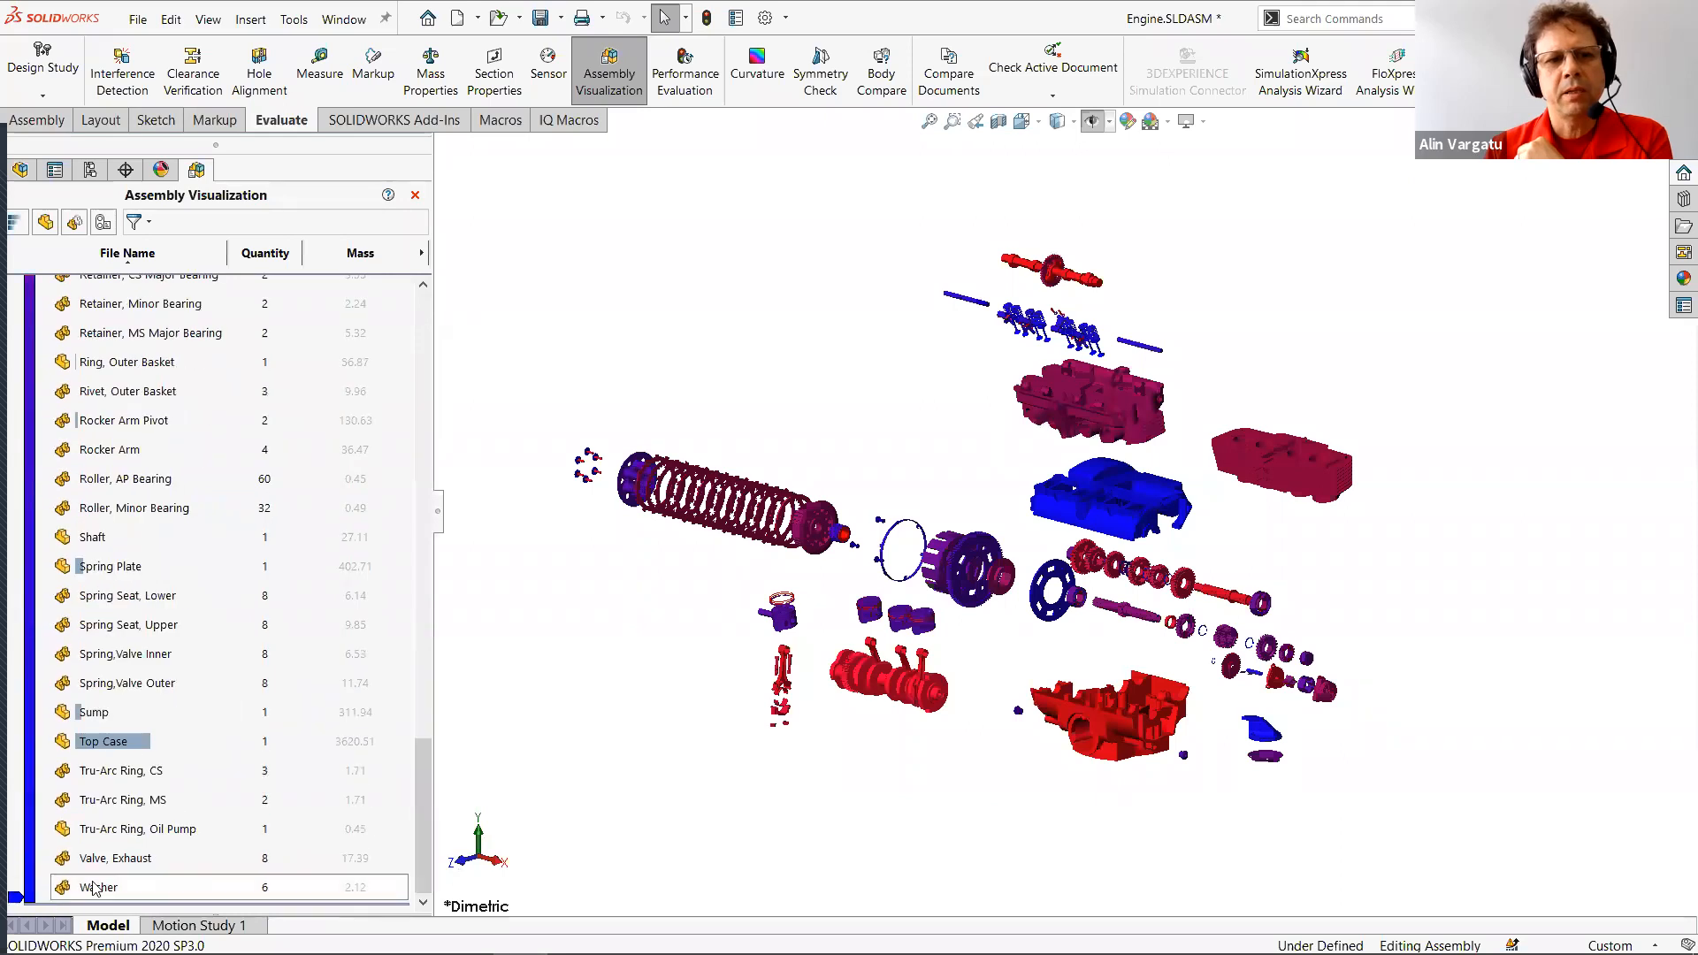
left_click_drag(421, 812, 442, 372)
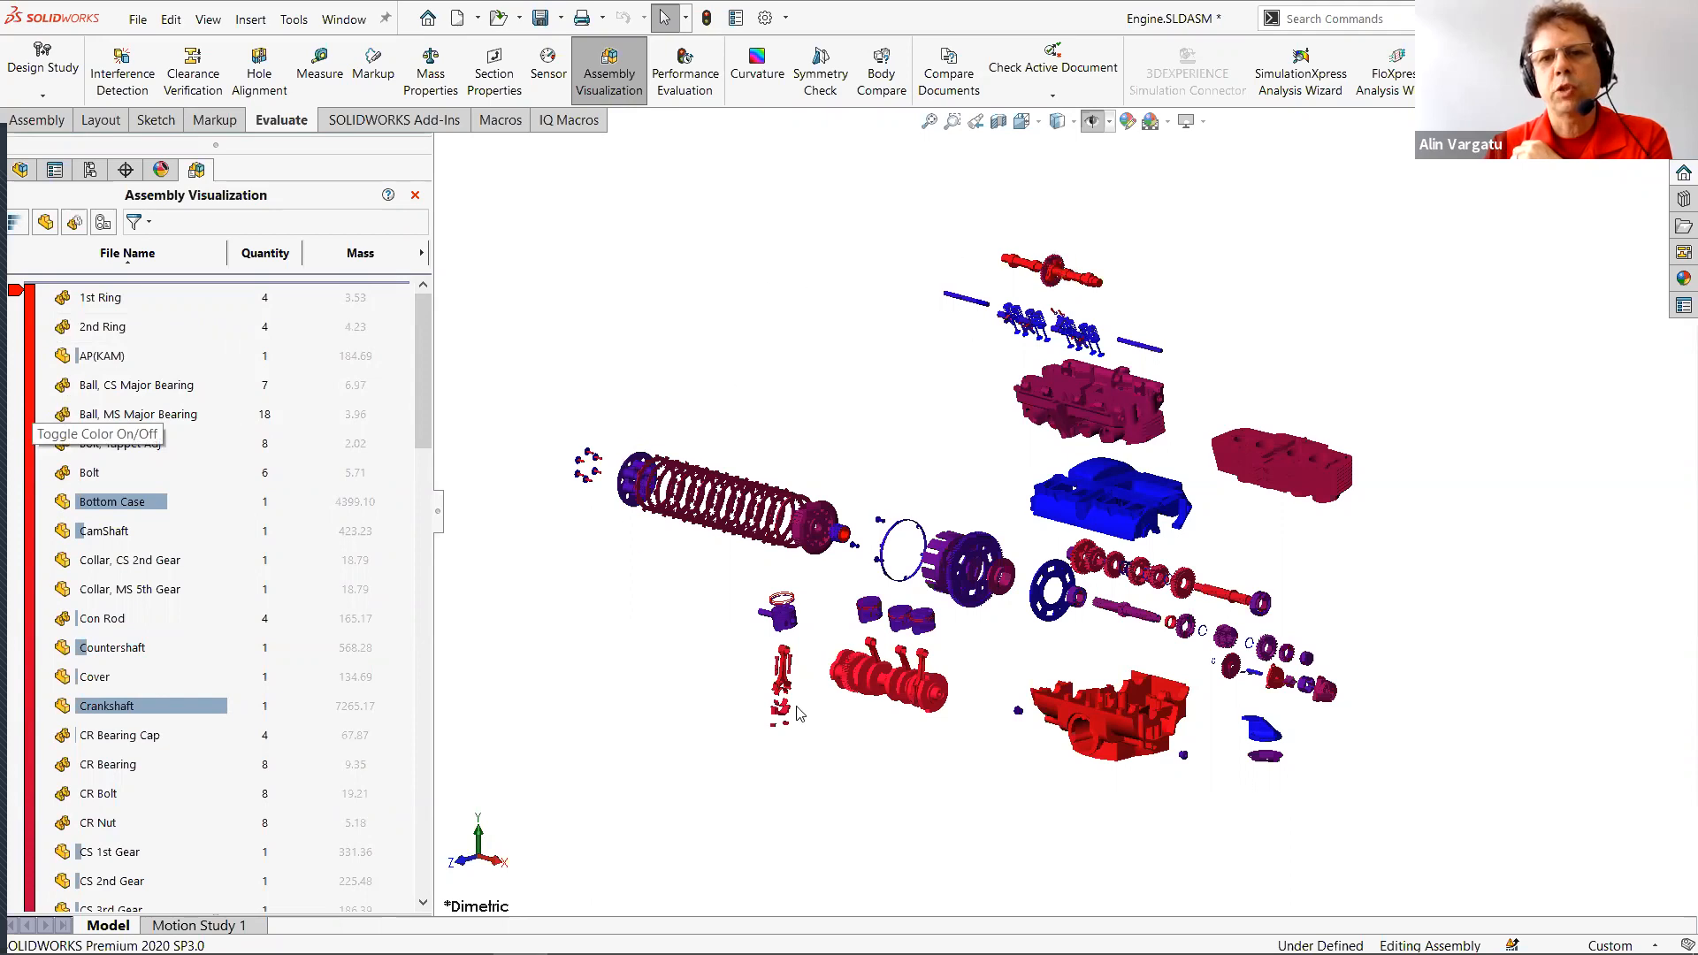
Turn the visualization colors off, check the assembly's display states, and turn the colors back on.
left_click(31, 460)
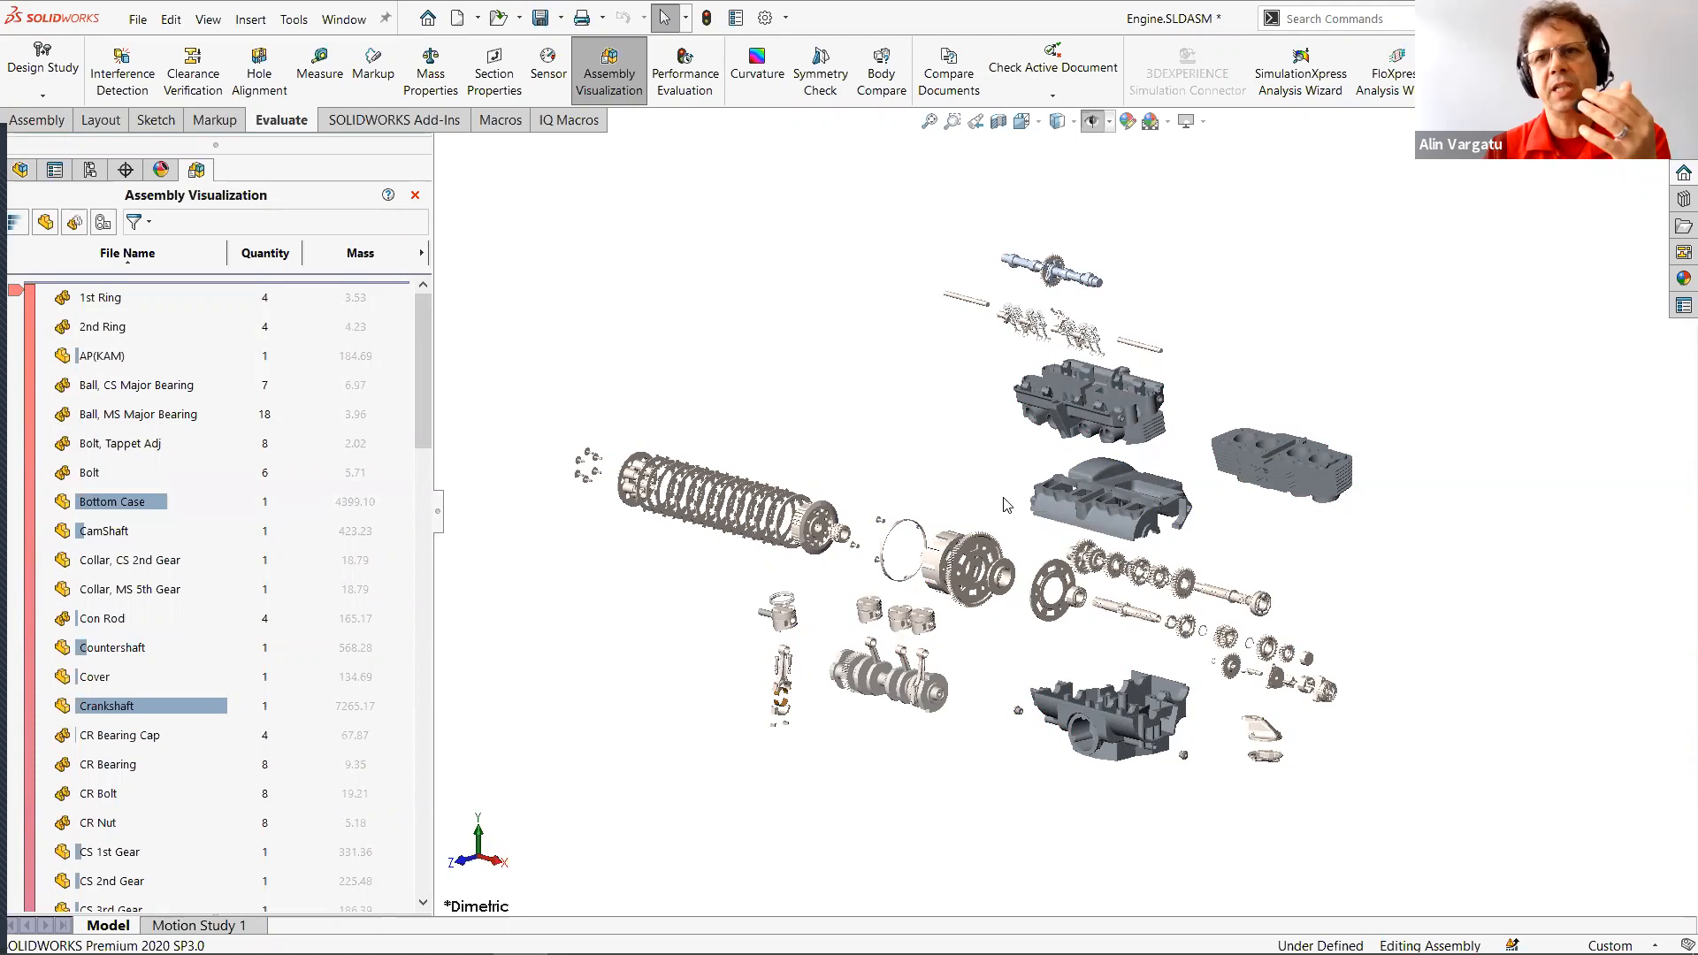
left_click(90, 169)
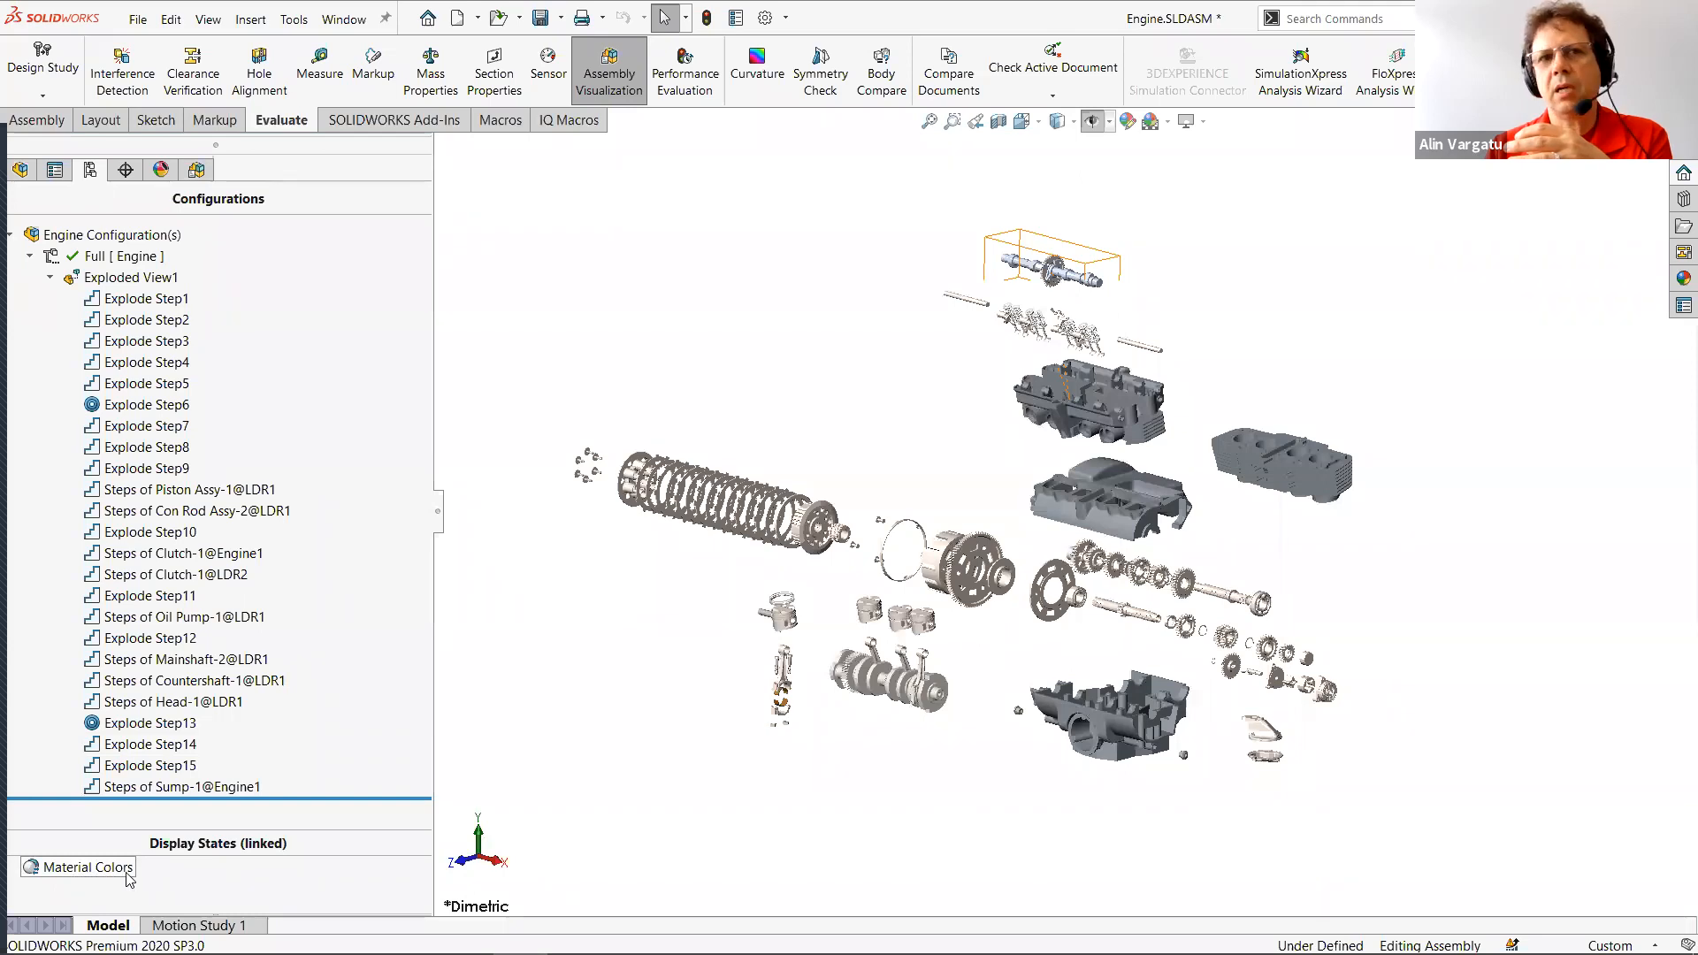
left_click(196, 171)
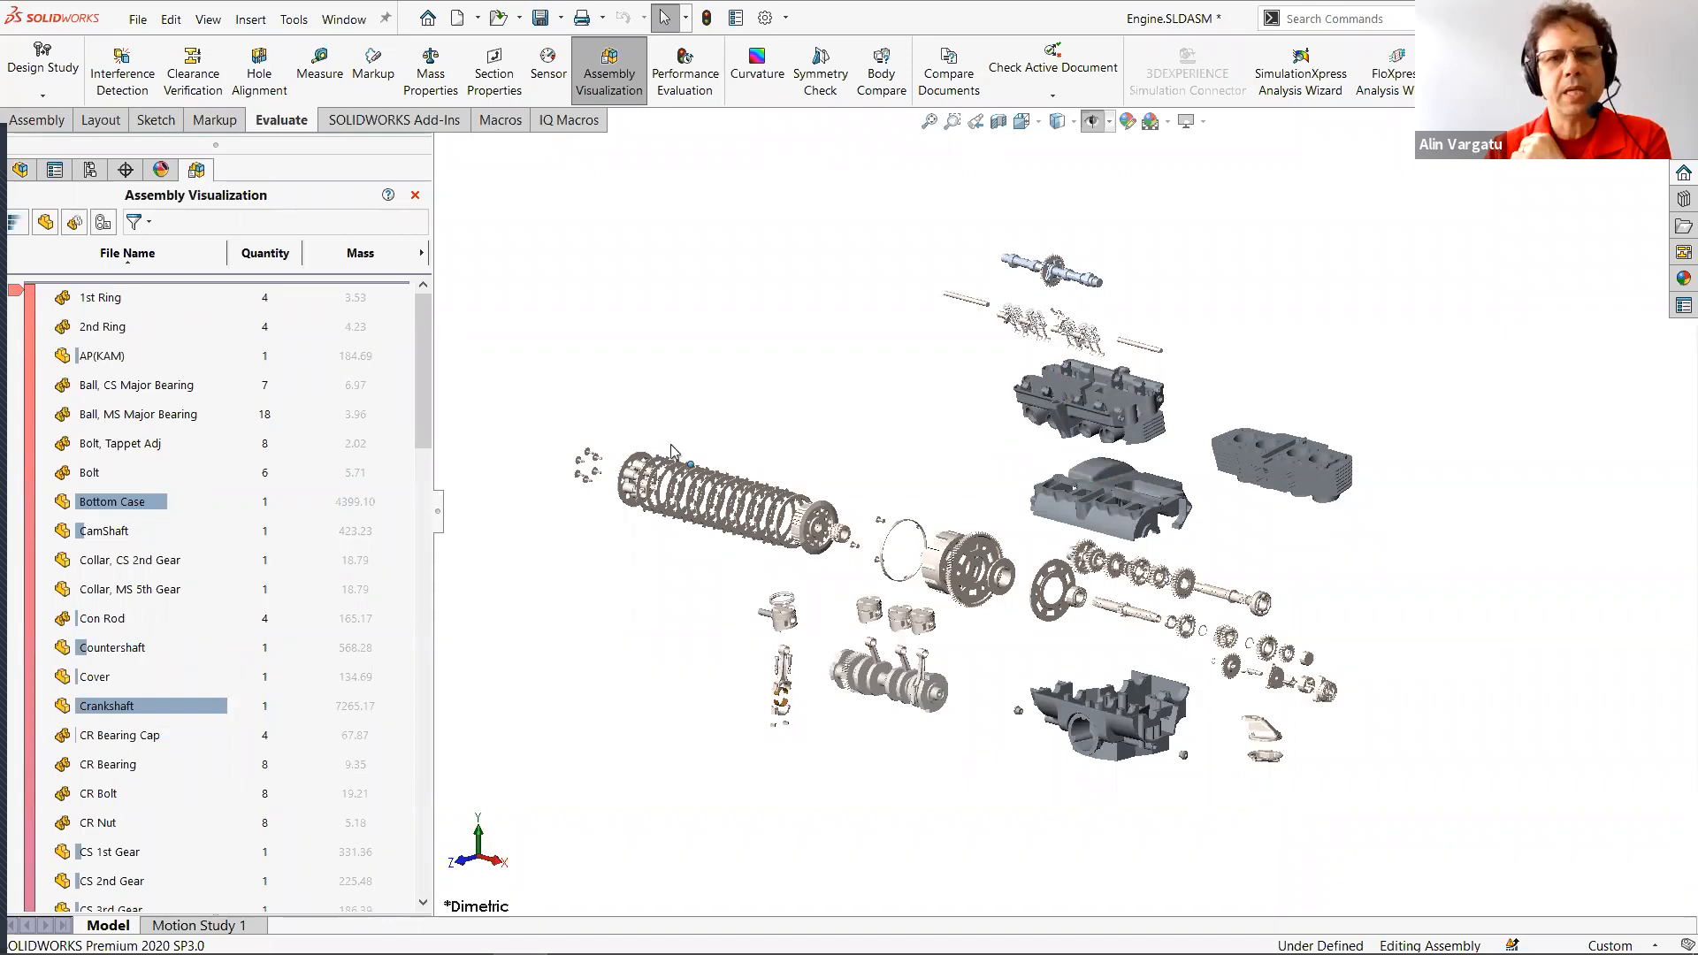
left_click(29, 521)
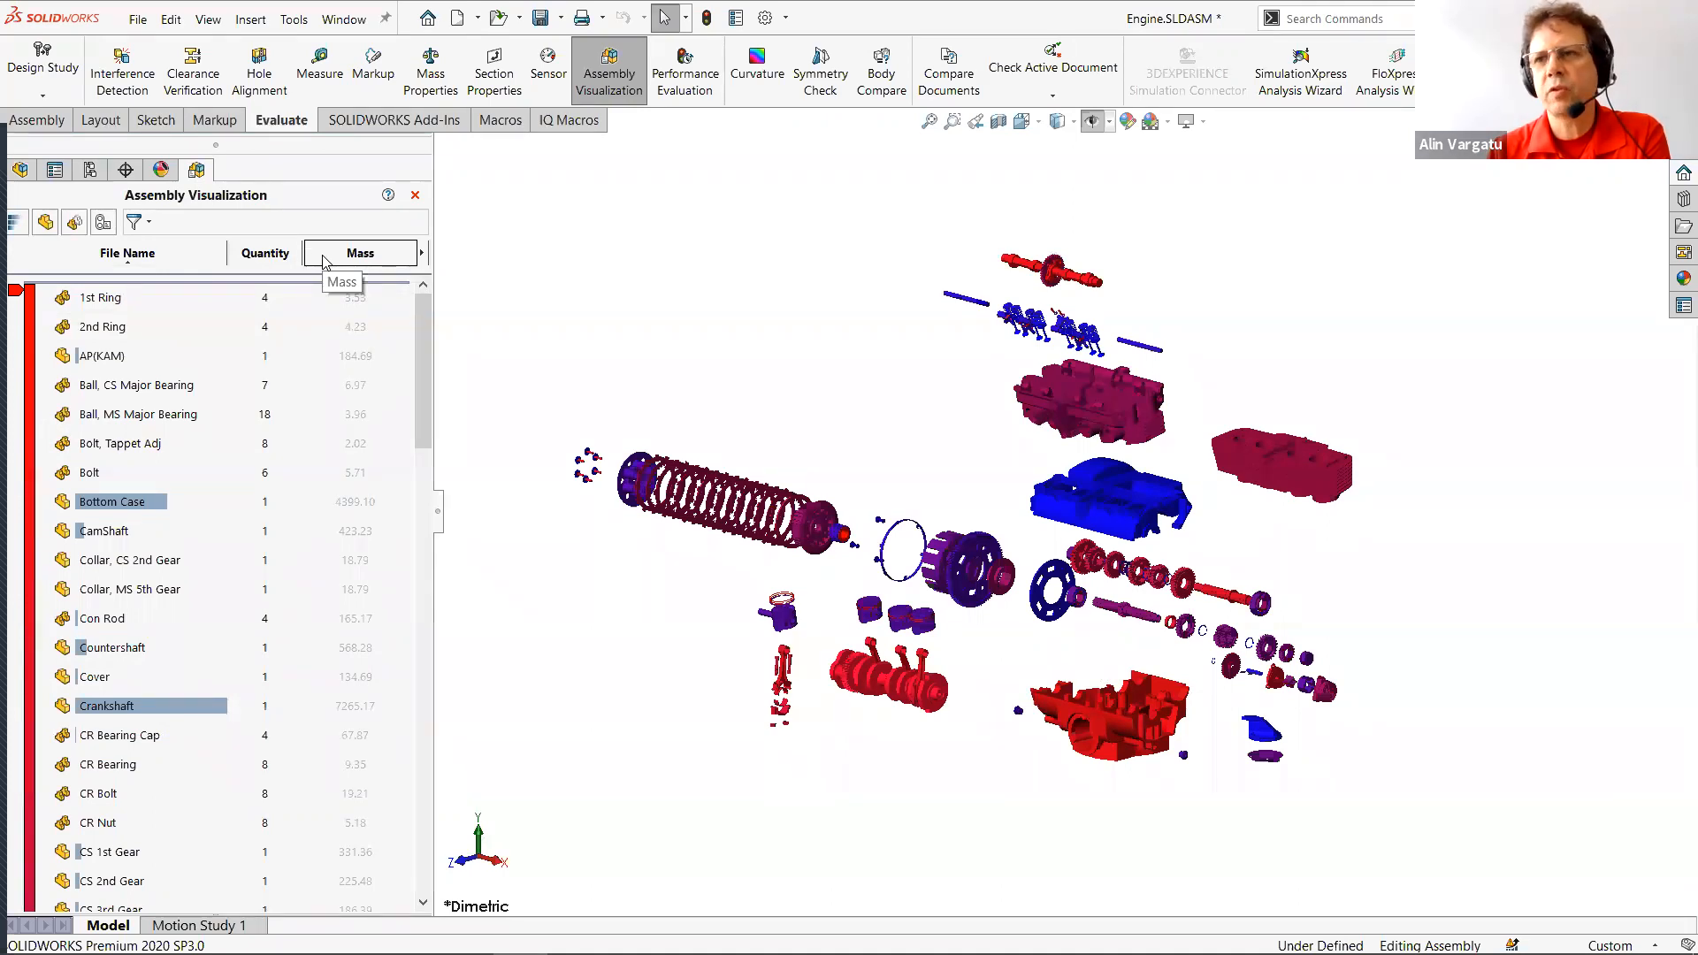
Switch the component list's file name sorting to descending and back to ascending, twice.
left_click(142, 257)
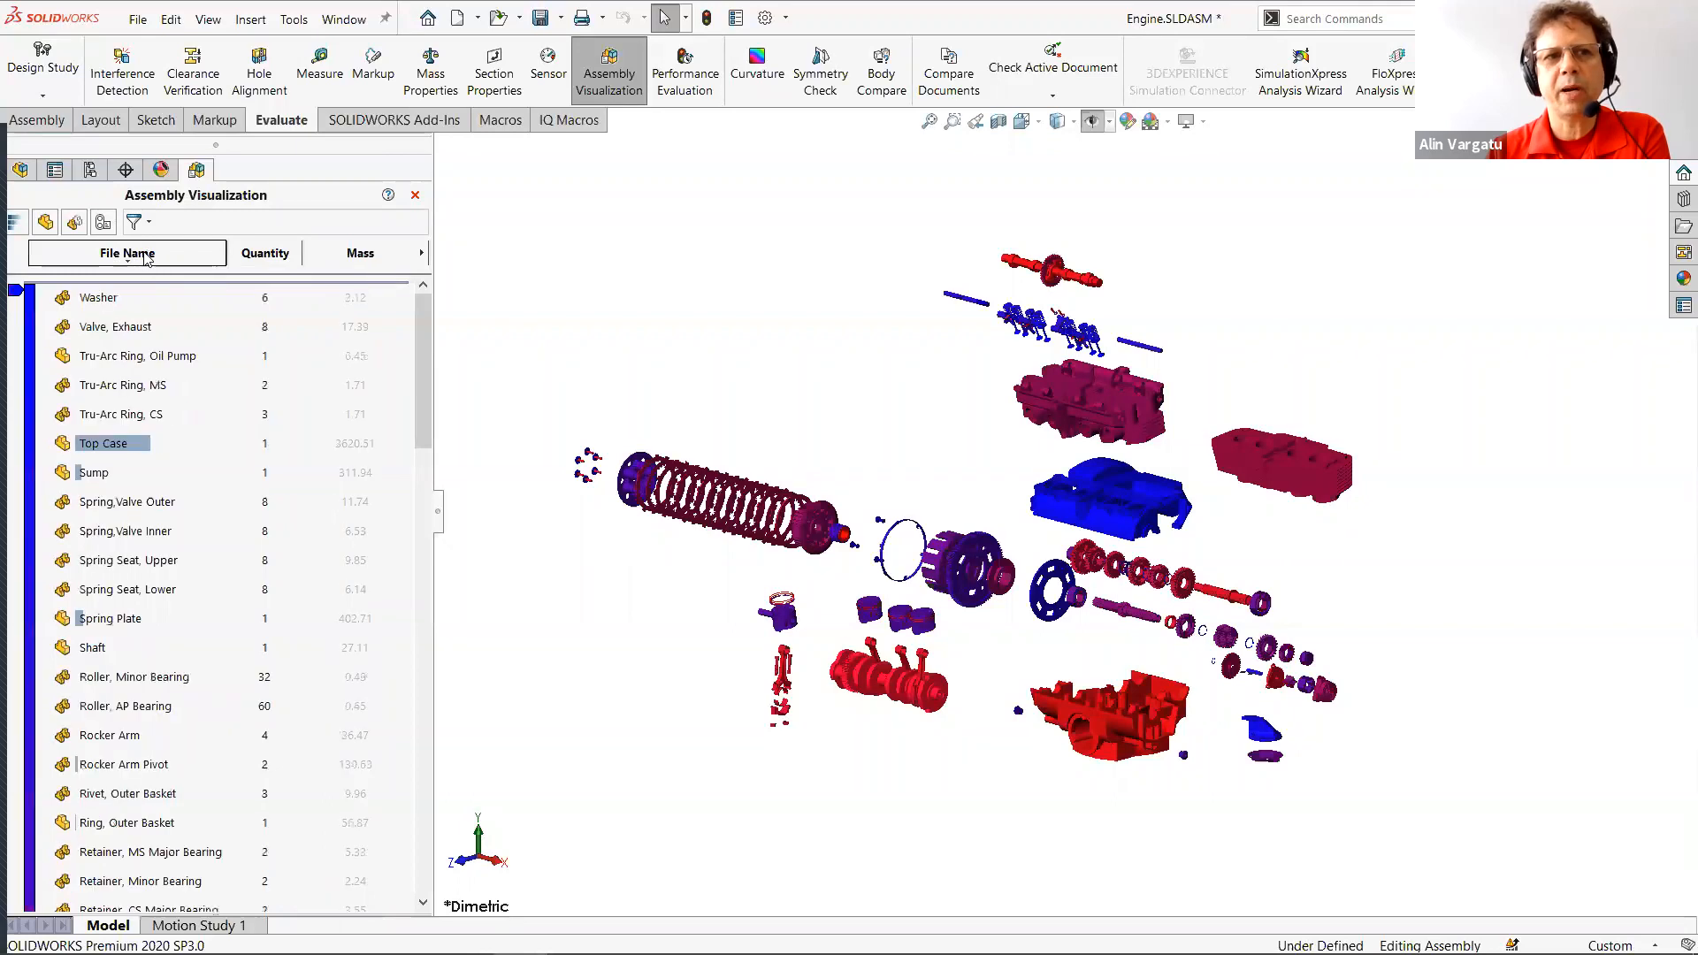
left_click(142, 258)
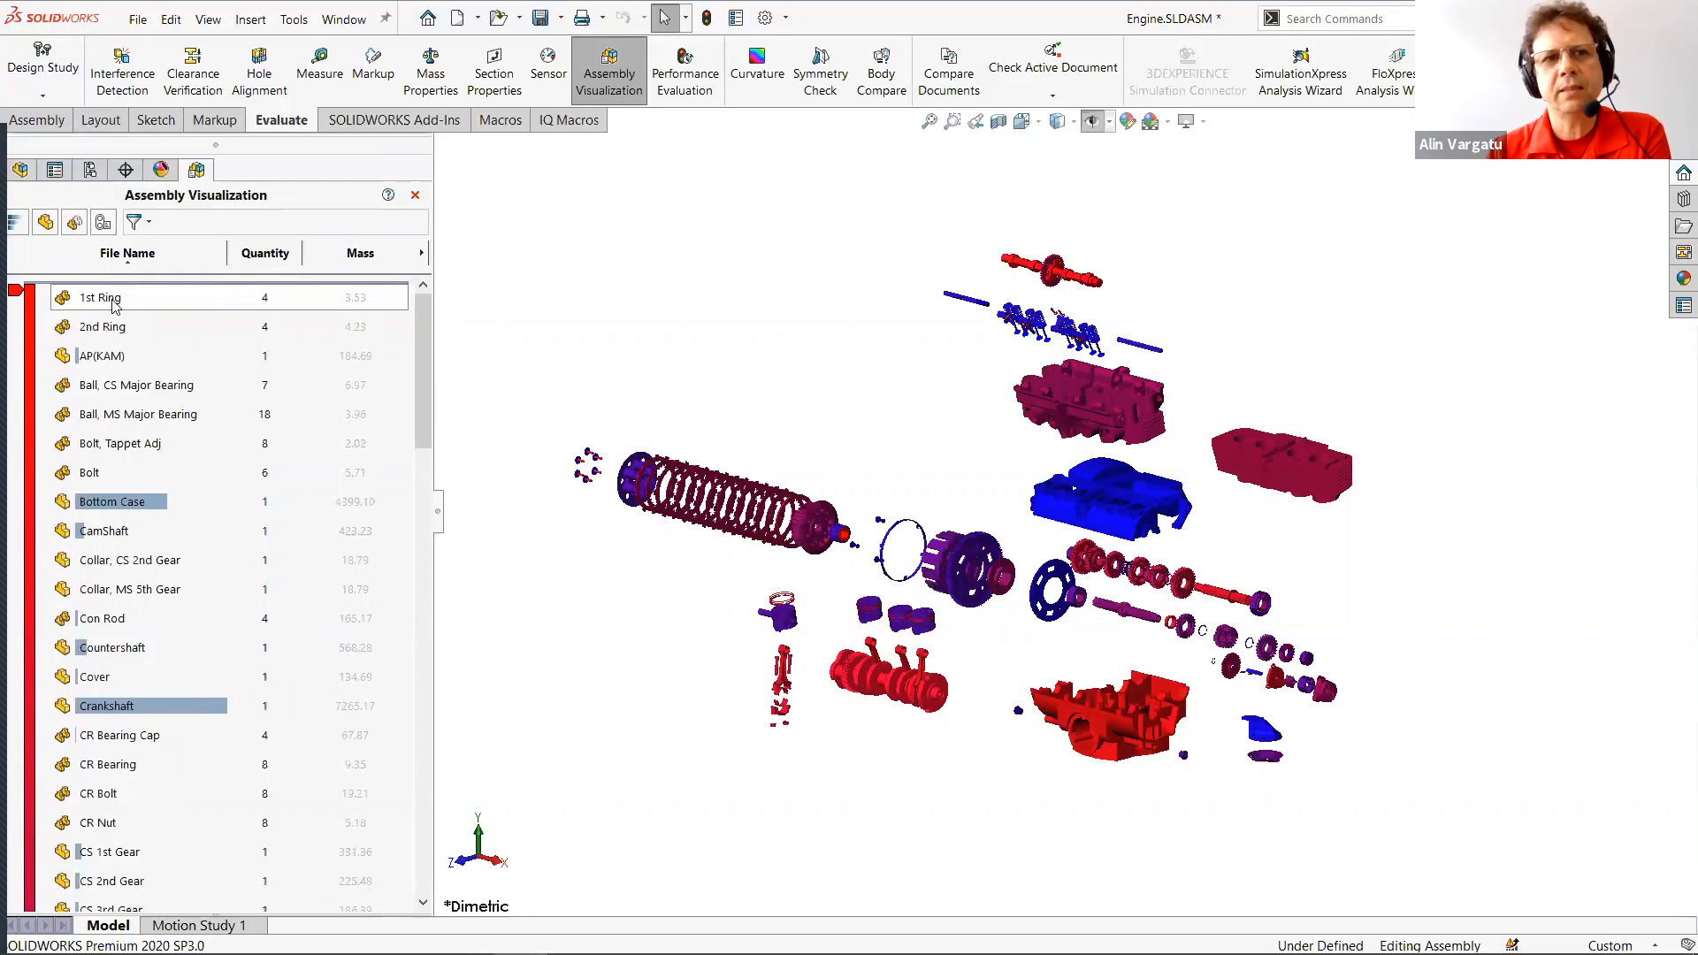
left_click(129, 258)
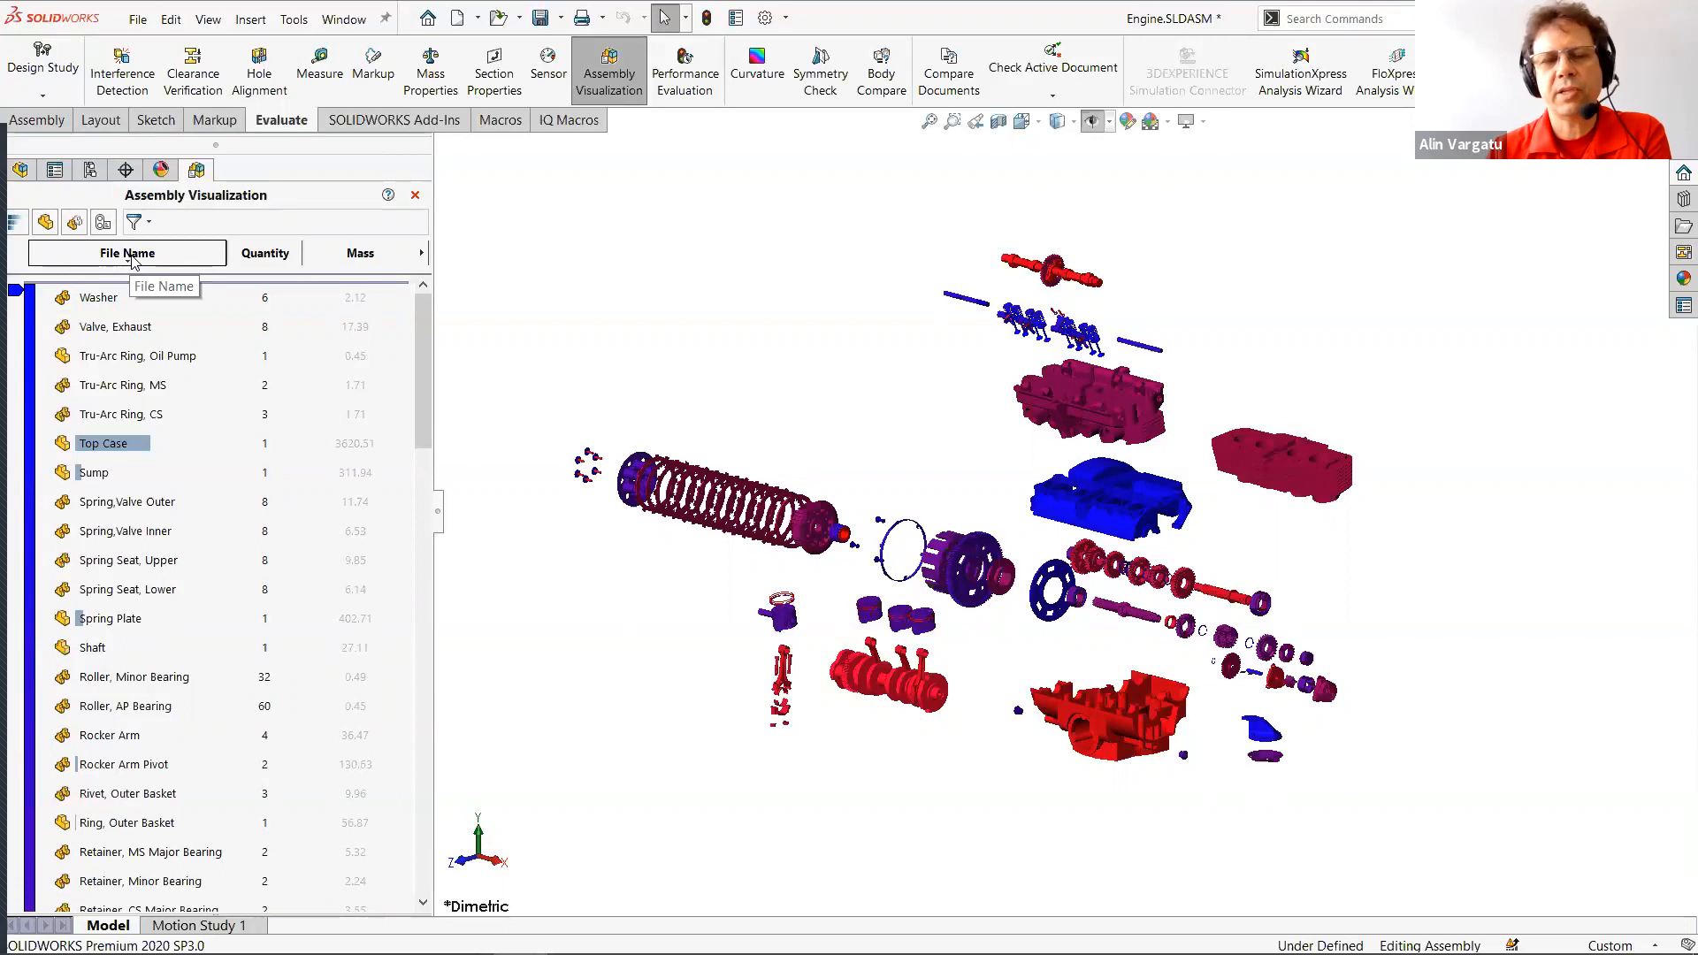
left_click(129, 257)
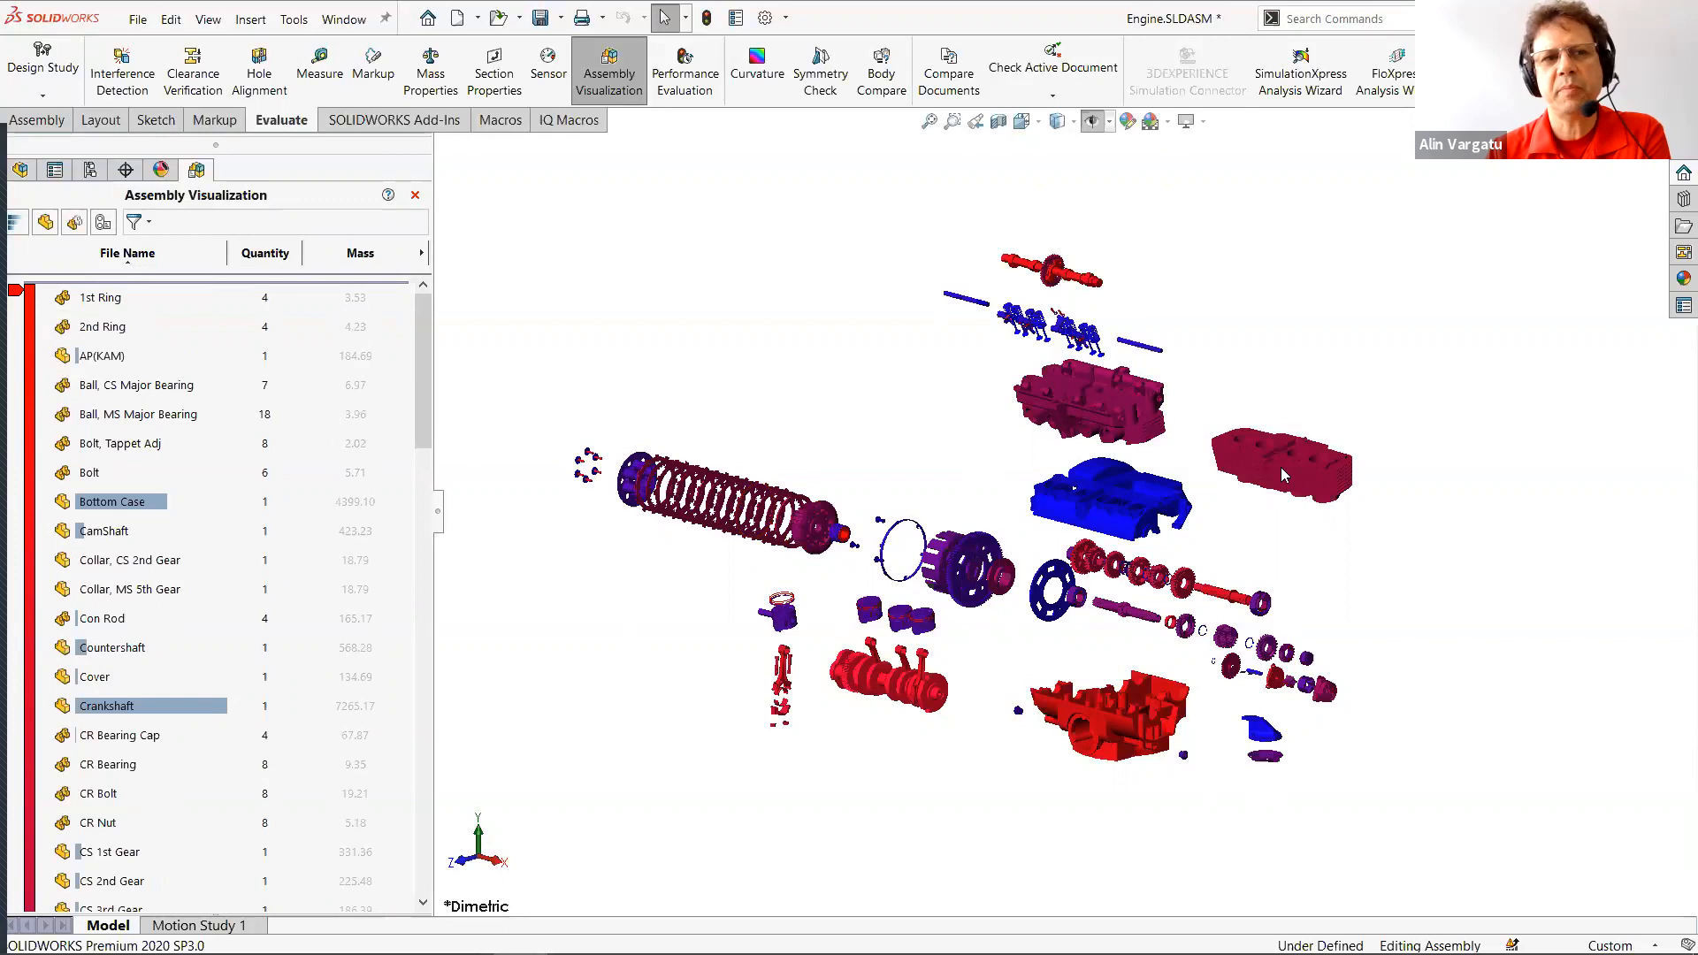
Color-code the individual parts with Group Identical and inspect the bearing on the clutch shaft up close.
right_click(31, 407)
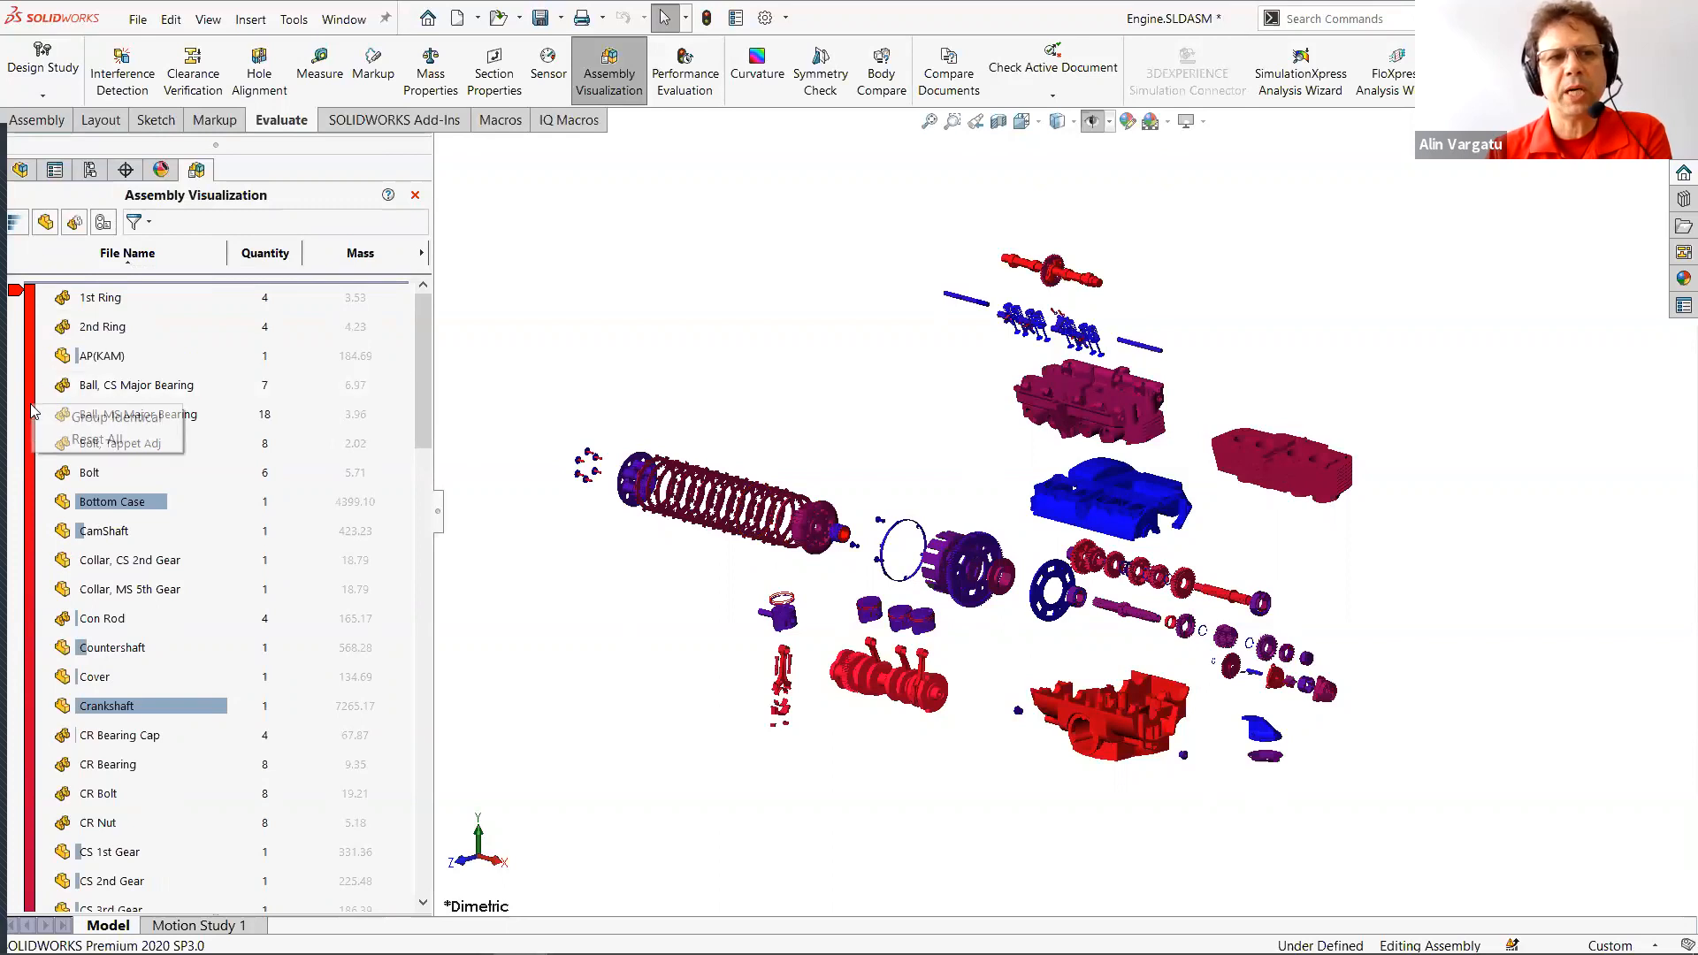
left_click(158, 428)
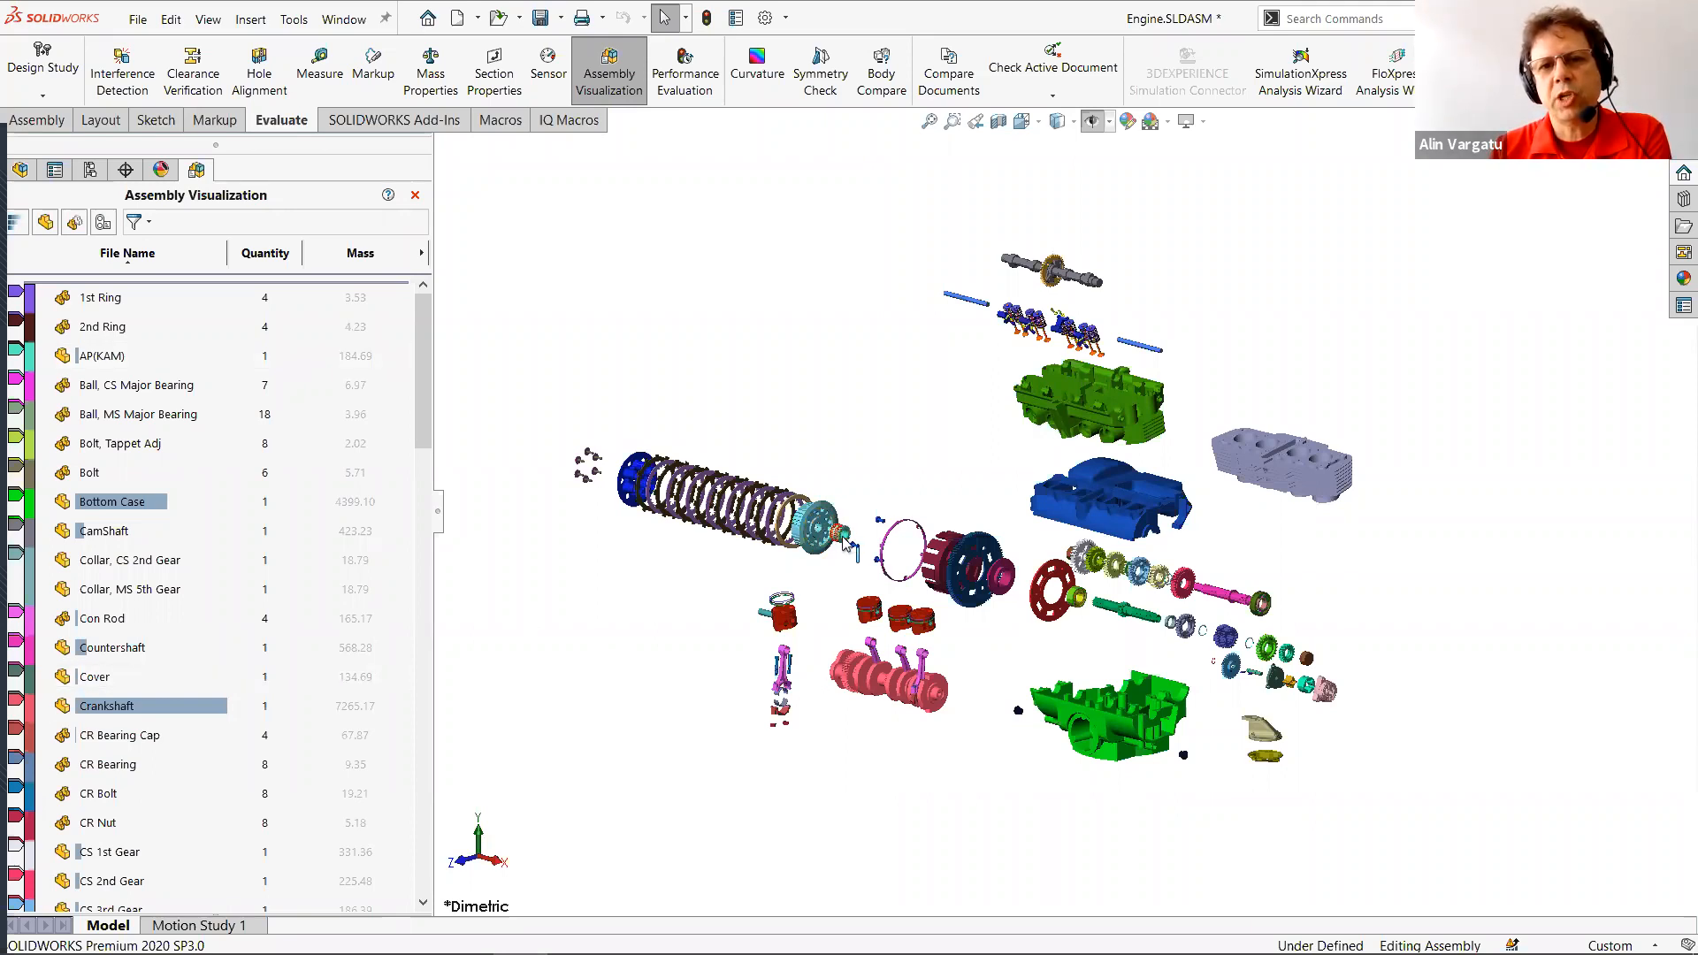
scroll(839, 529, "down", 5)
scroll(1038, 493, "down", 5)
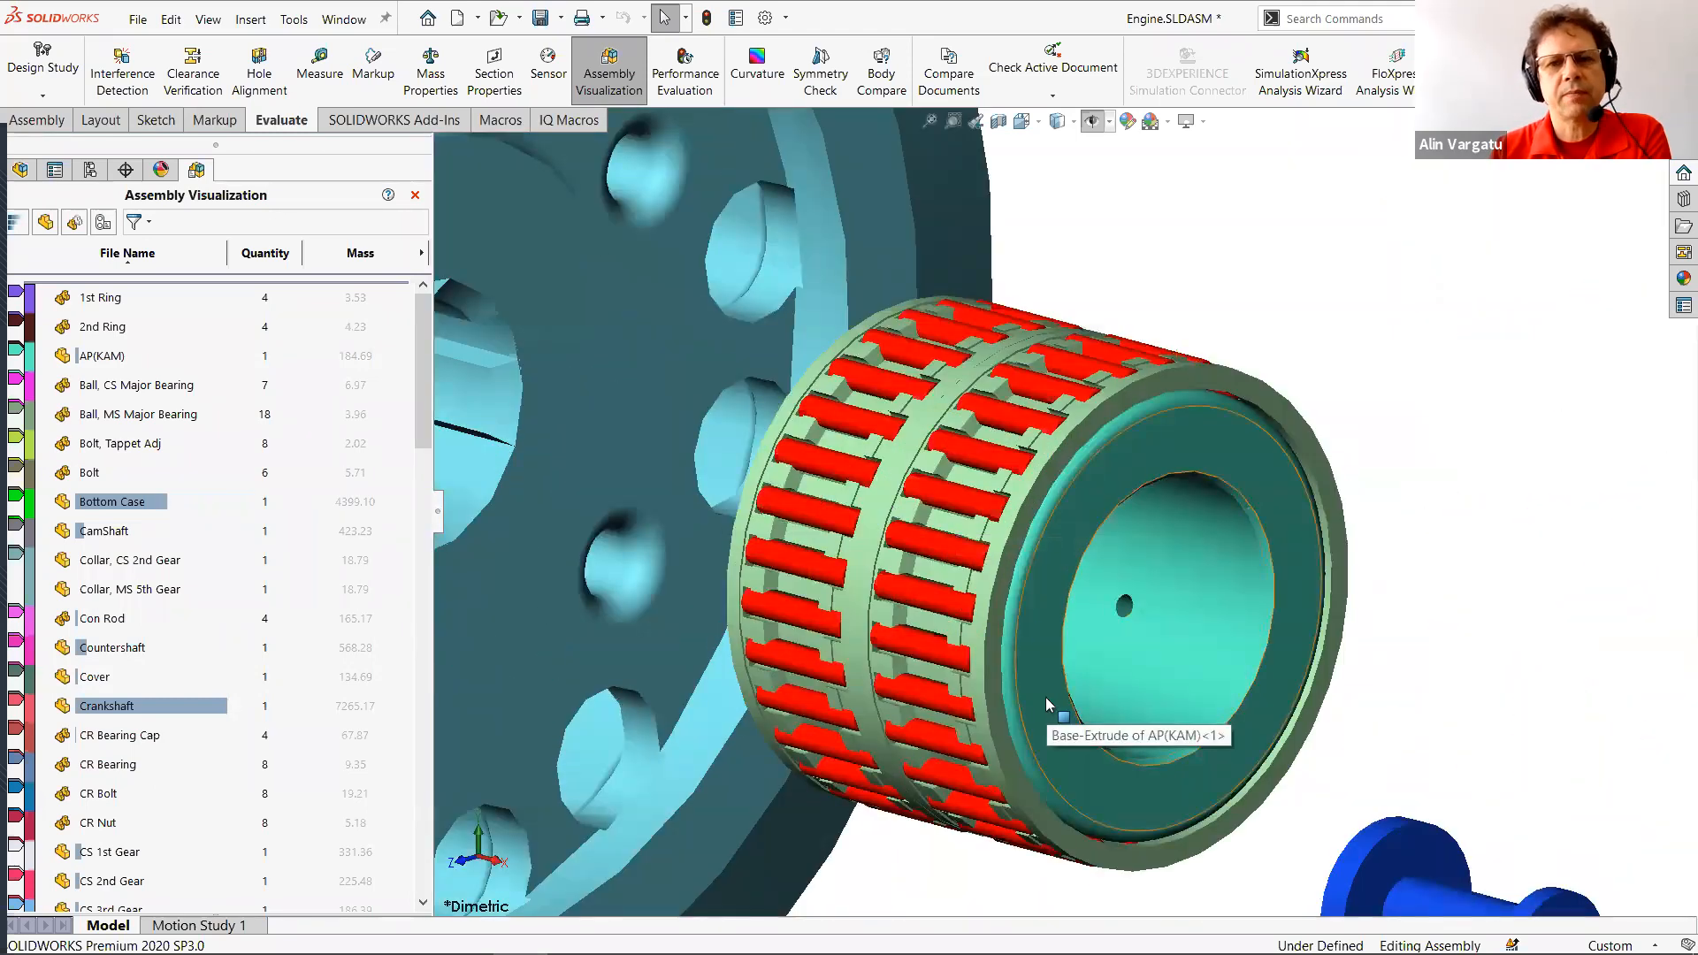
scroll(1047, 703, "up", 10)
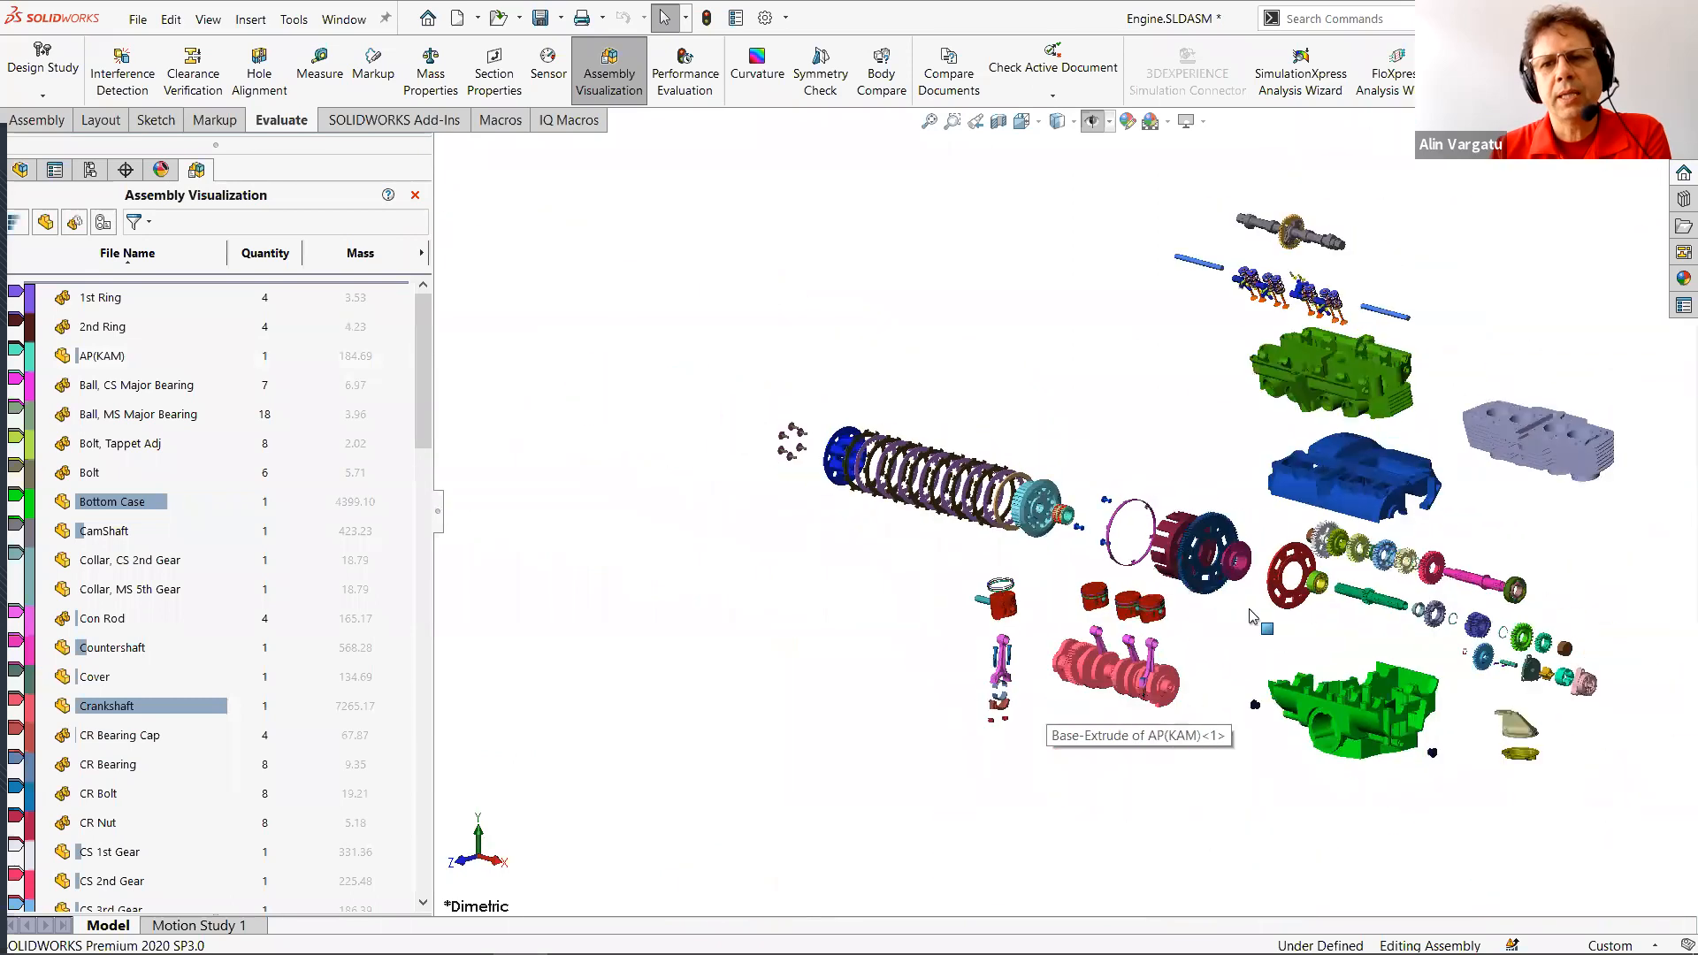
scroll(1562, 519, "down", 2)
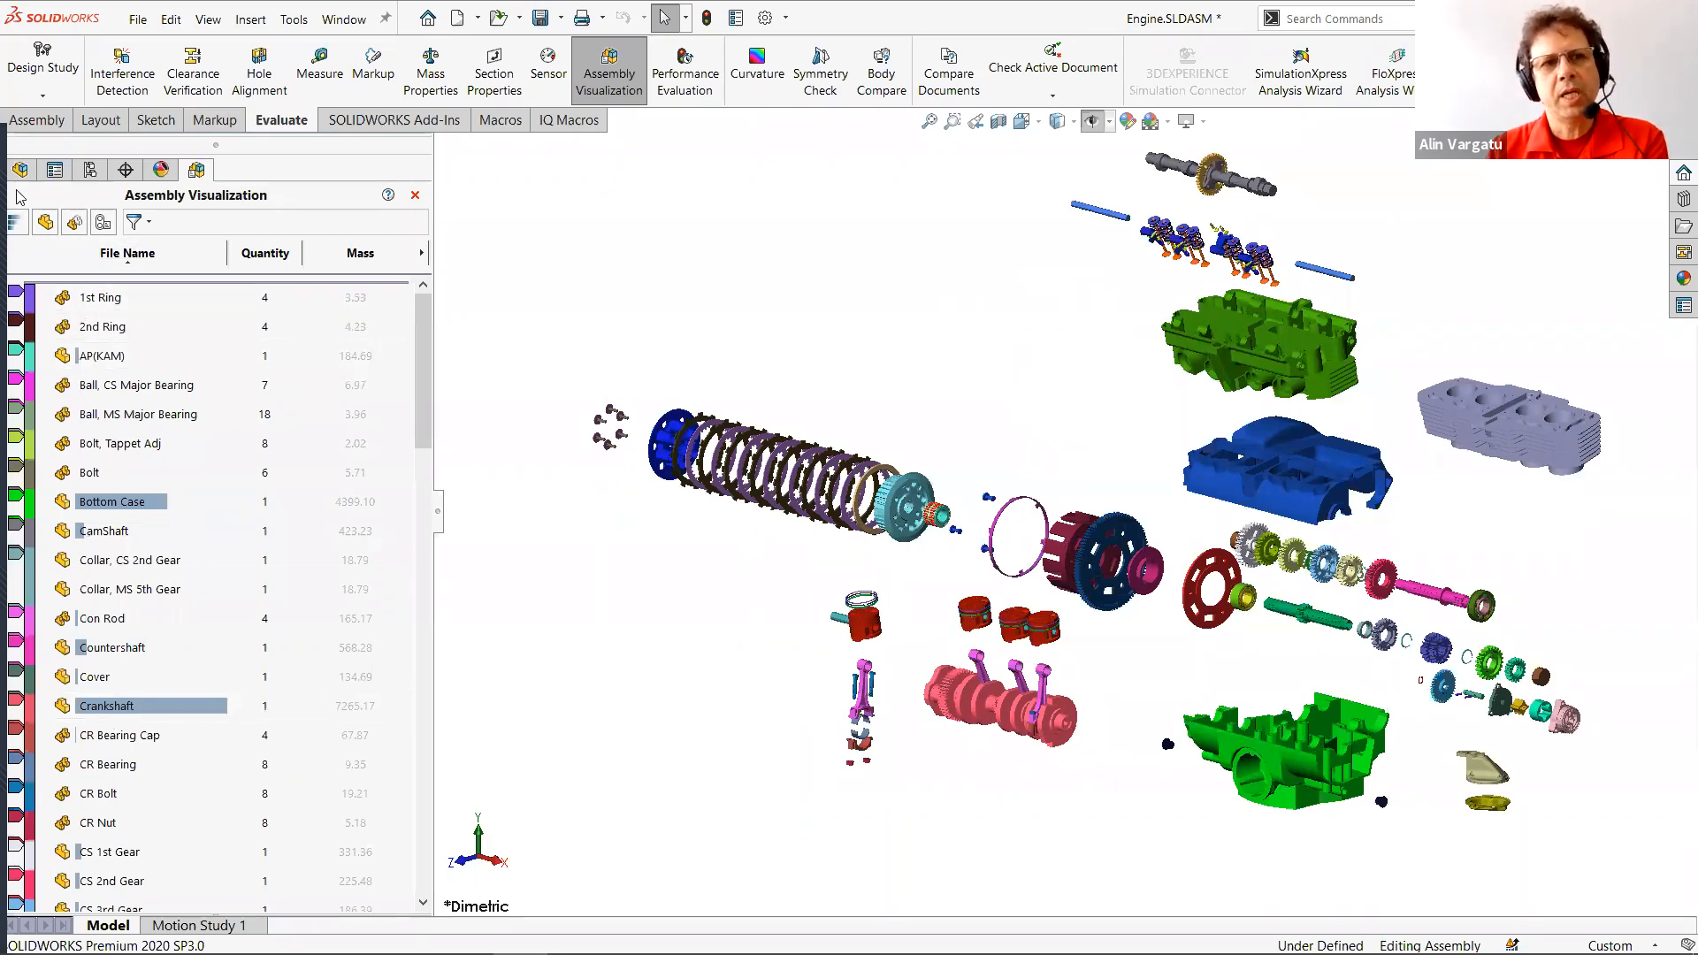
Switch the visualization from individual parts to the nested assembly view and briefly highlight the Con Rod Assy instances.
left_click(46, 223)
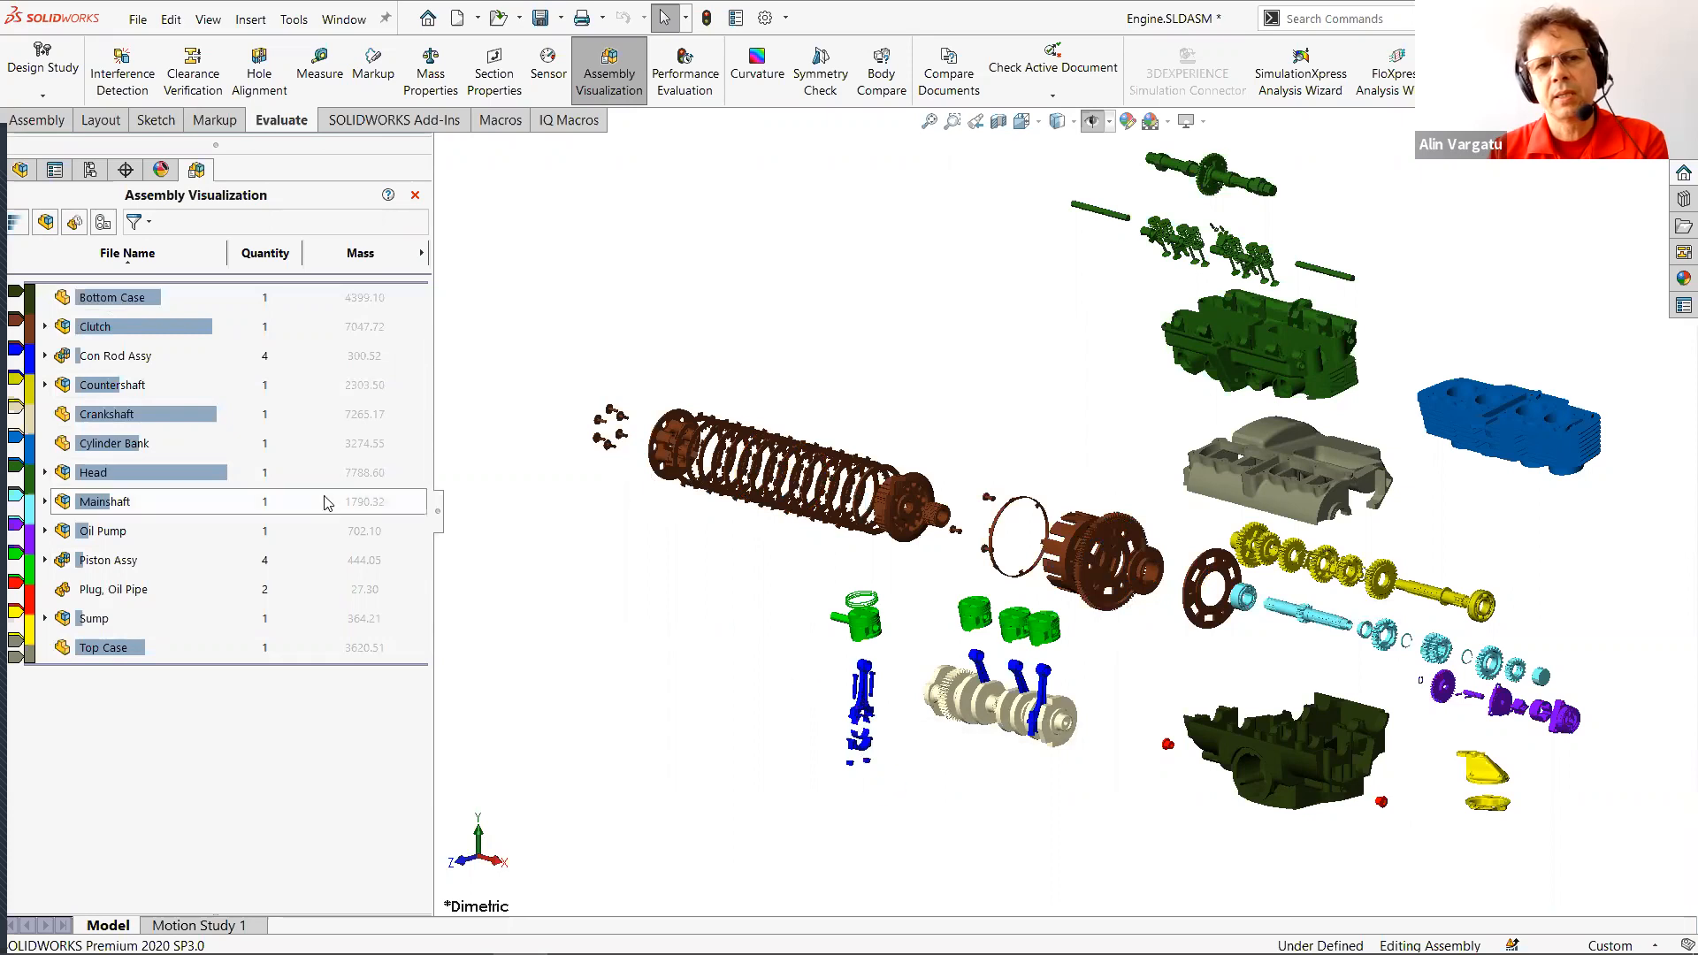
left_click(212, 356)
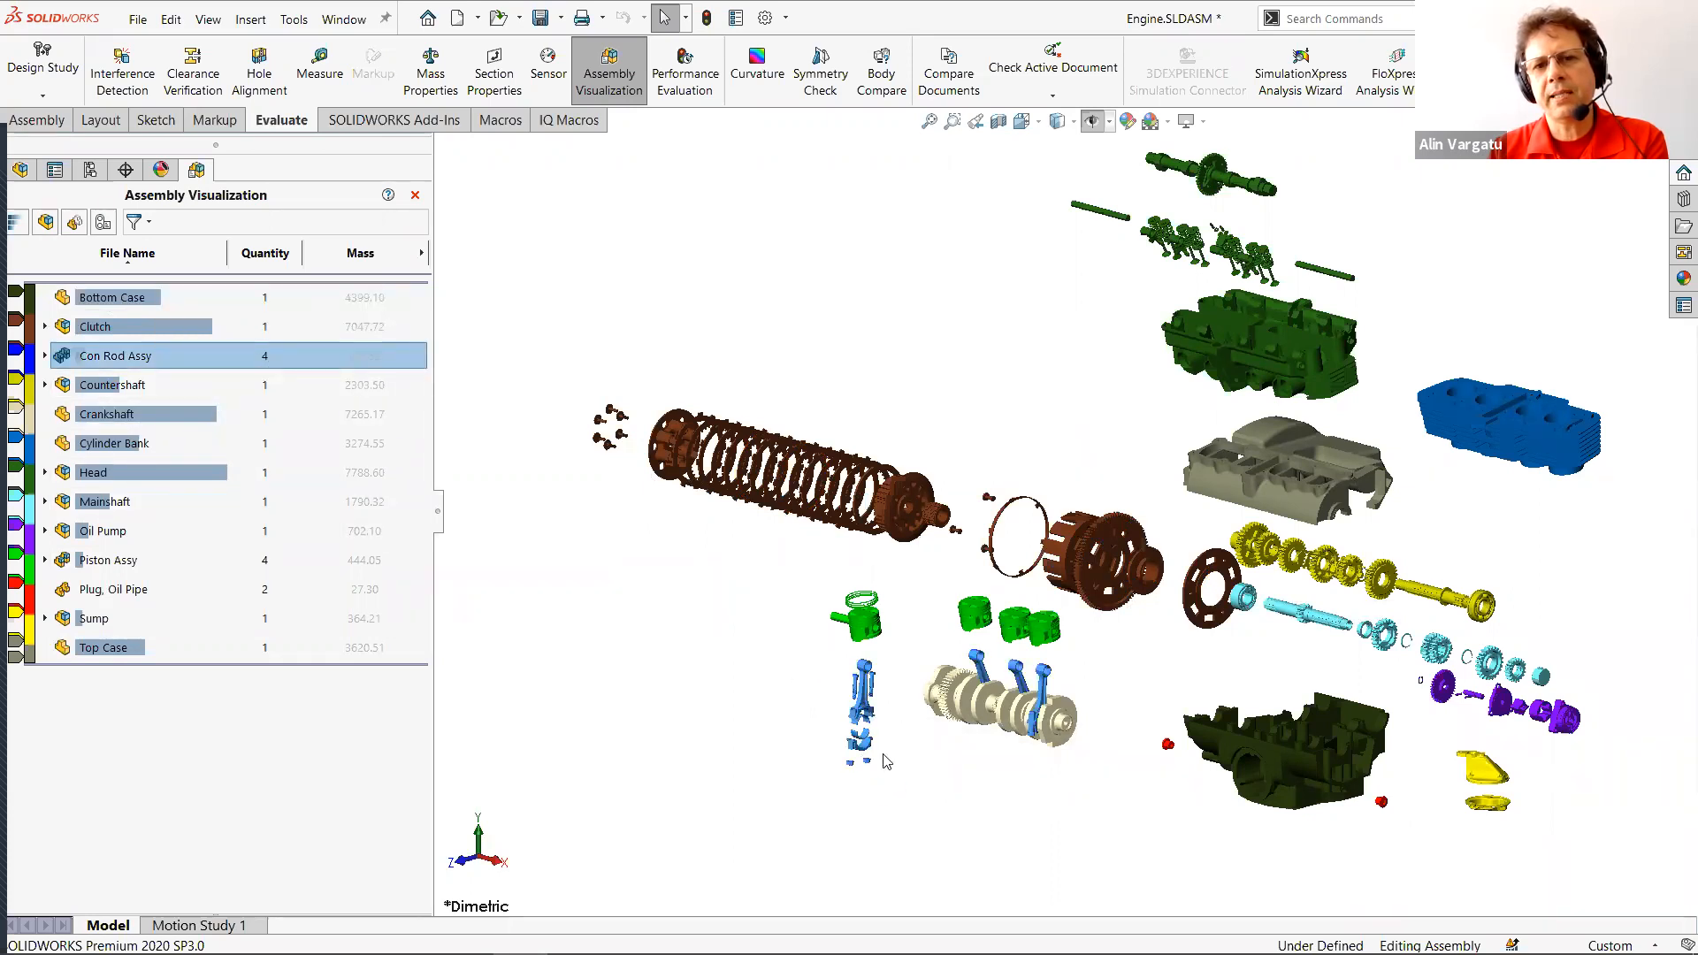
left_click(1066, 803)
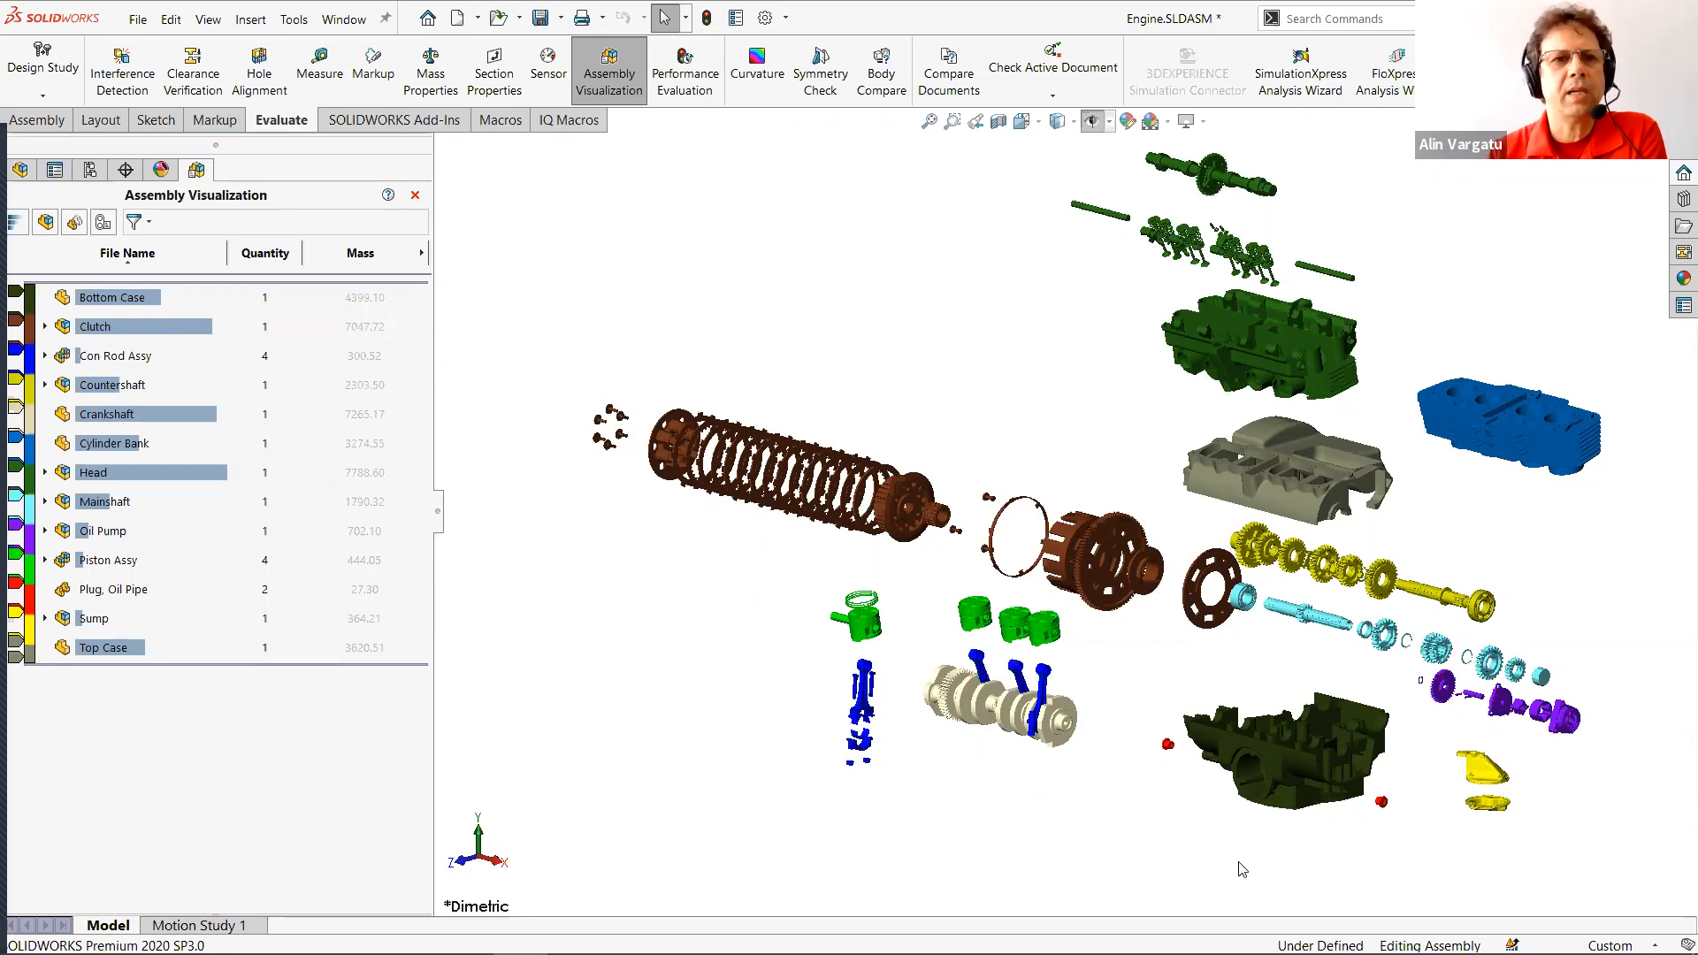
Switch to the PowerPoint slide show and advance to the slide on colors assigned to assembly components.
key("alt+Tab")
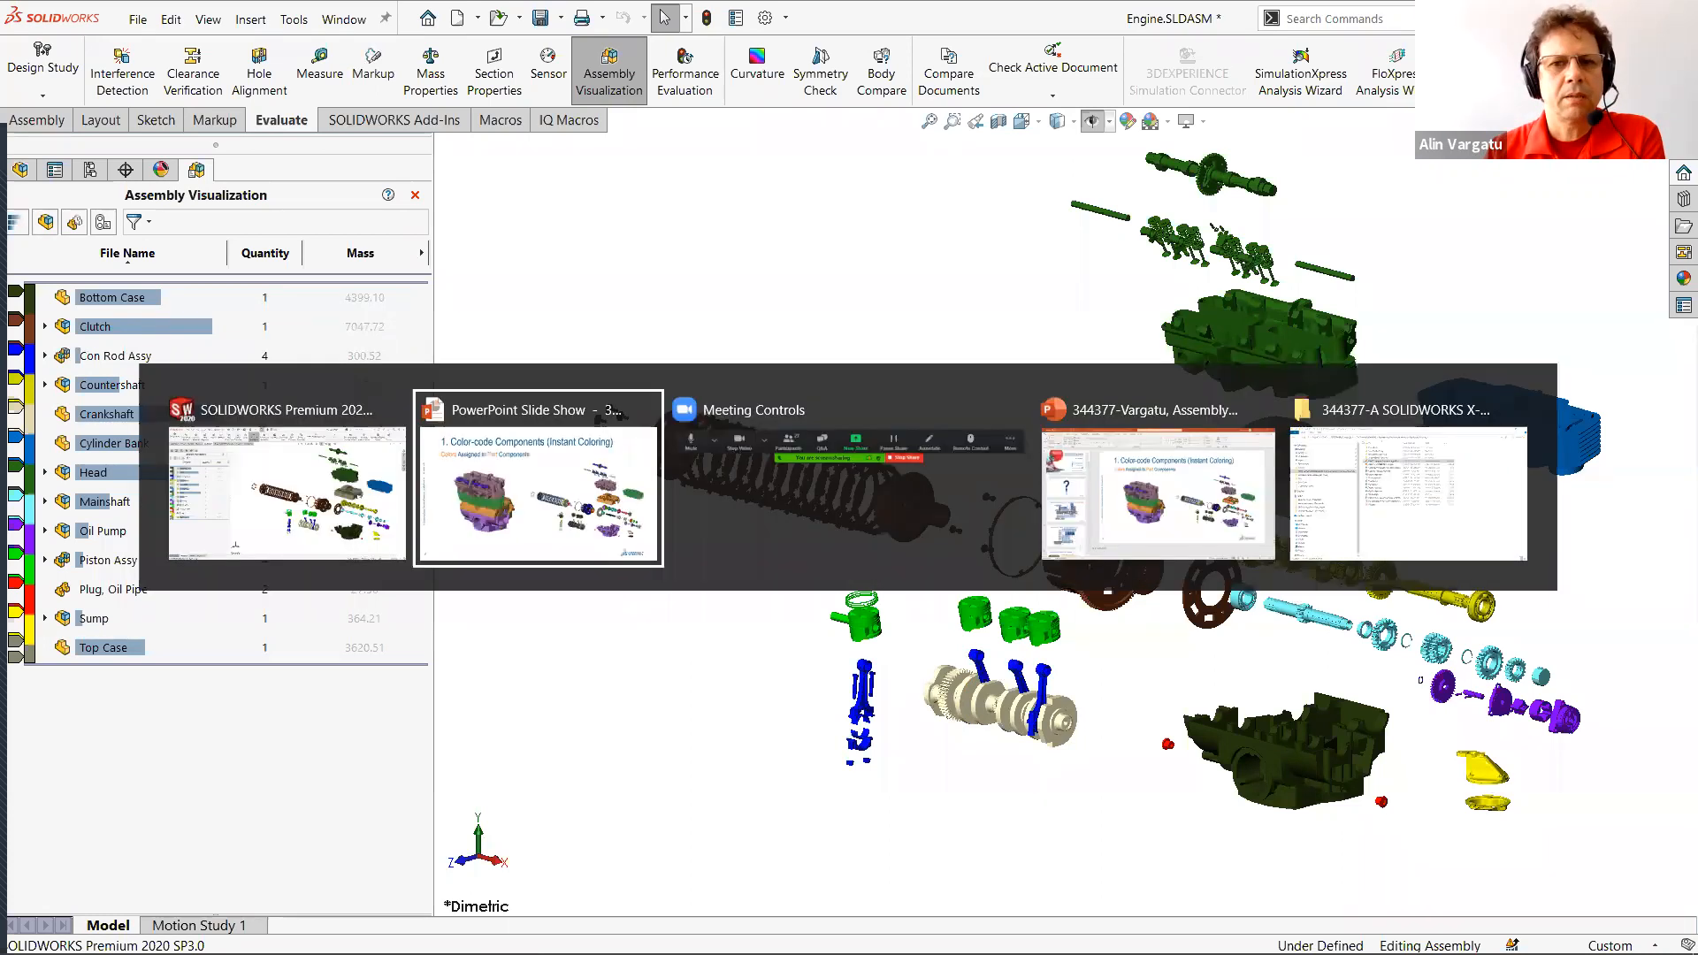
key("Right")
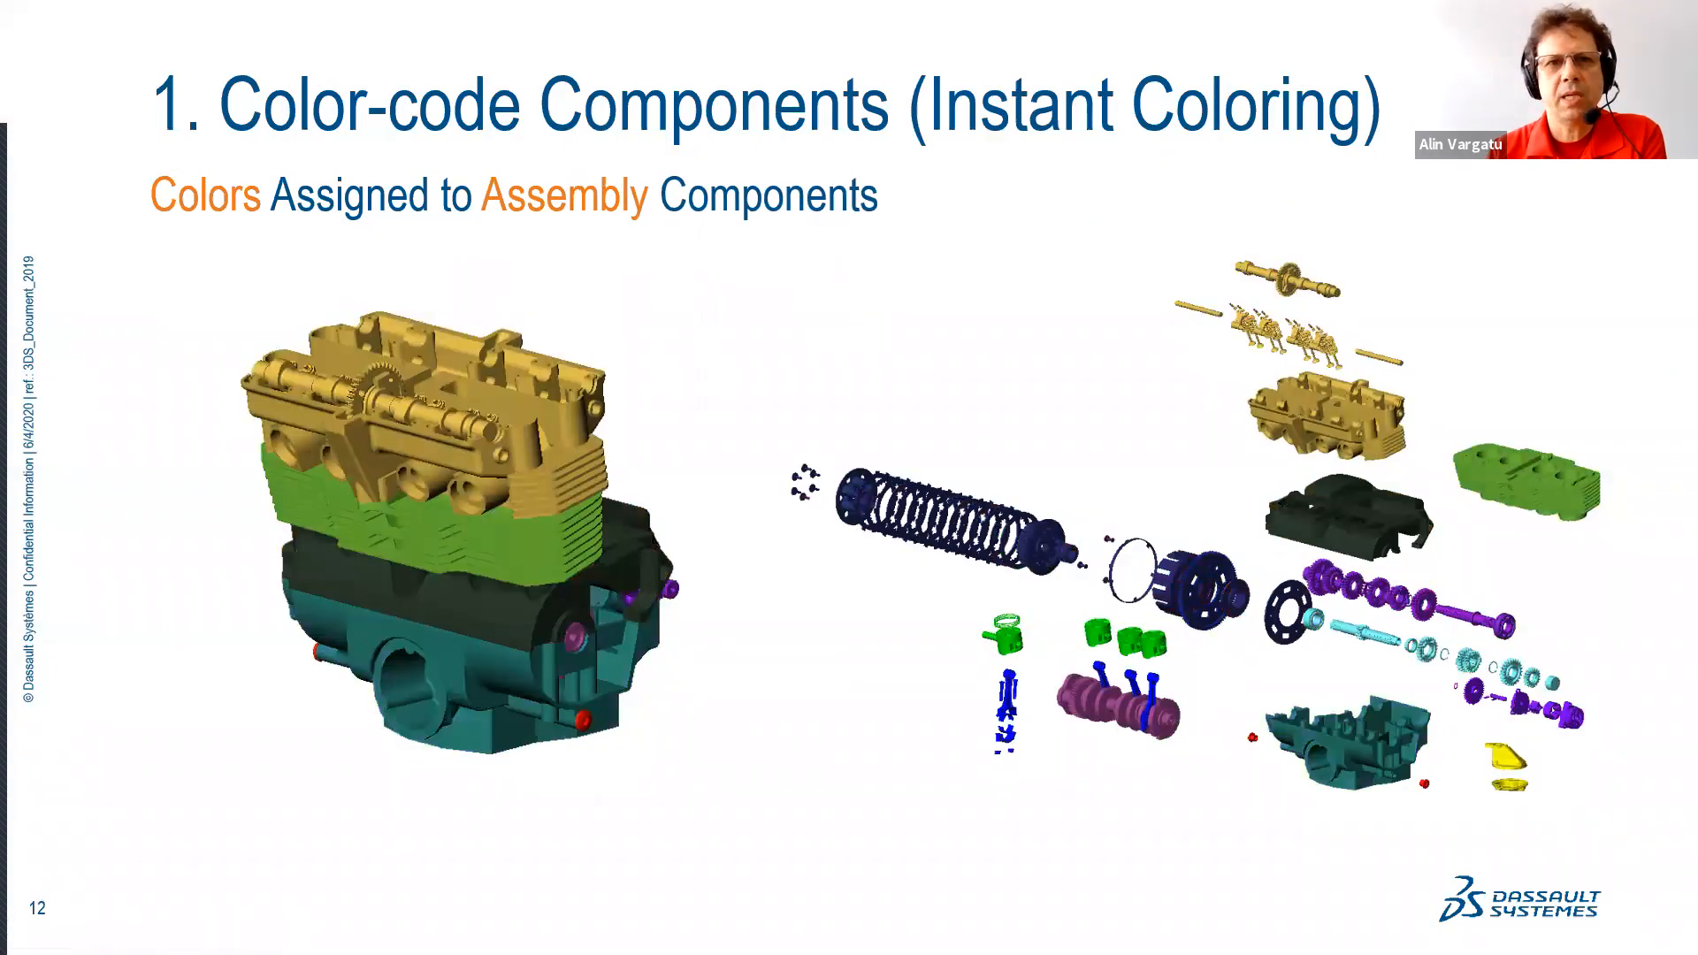
Compare the slides on part and assembly component colors, and switch to SOLIDWORKS to turn off Assembly Visualization.
key("Left")
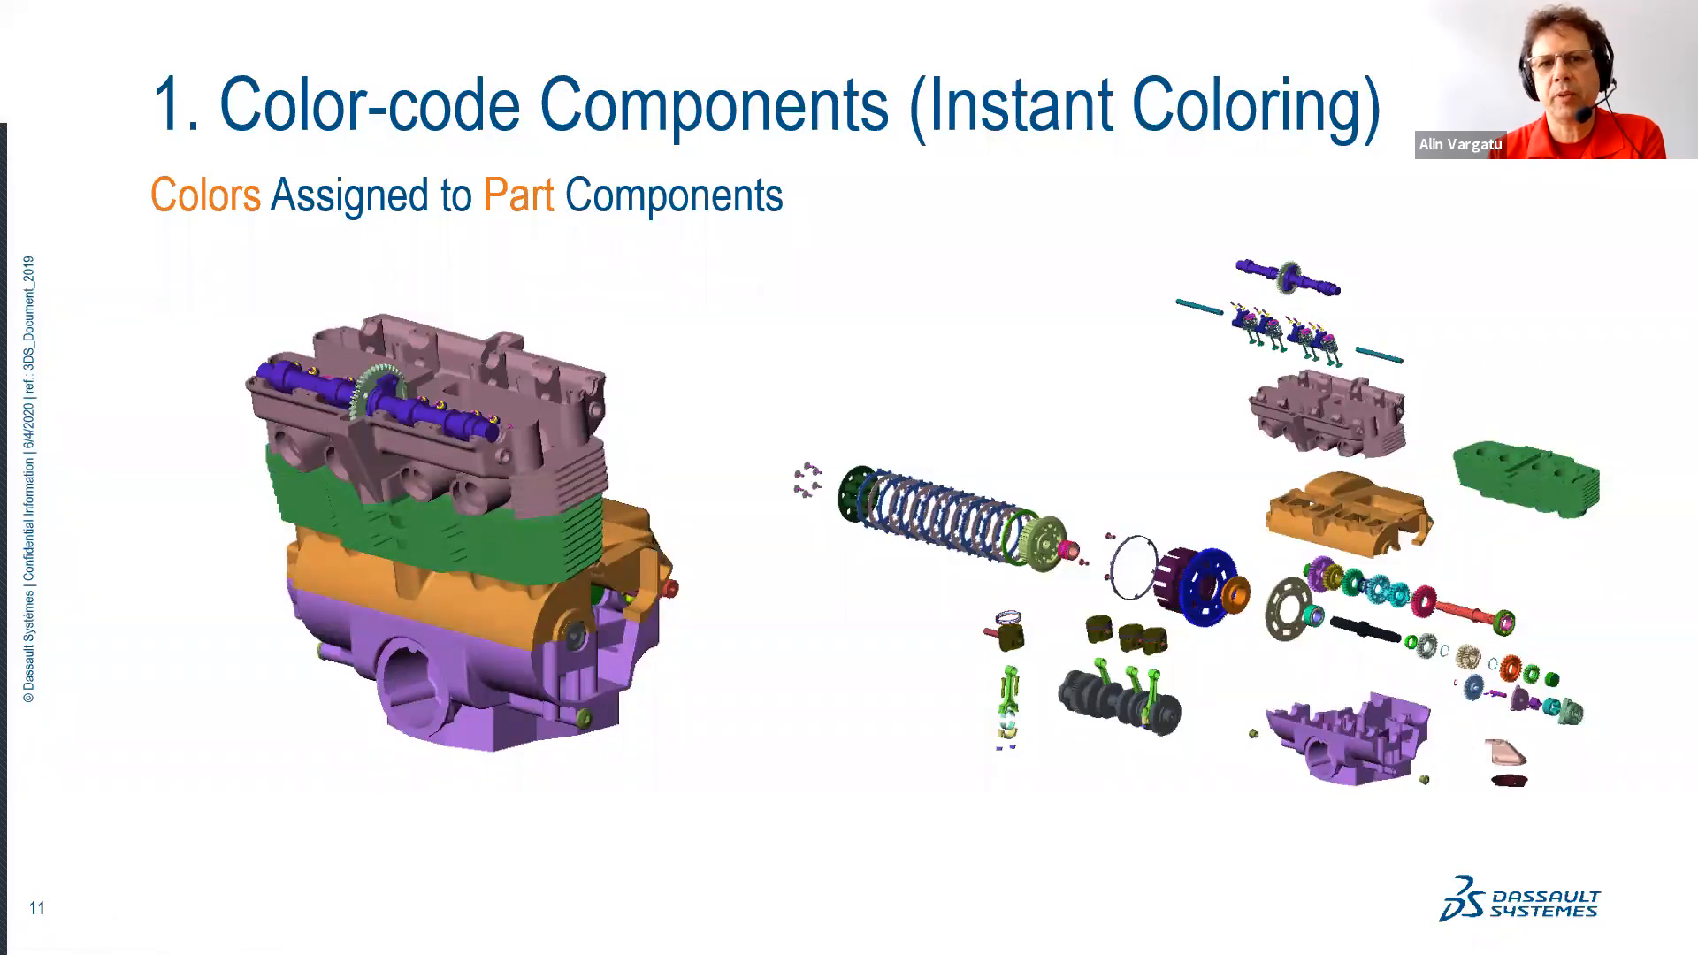
key("Right")
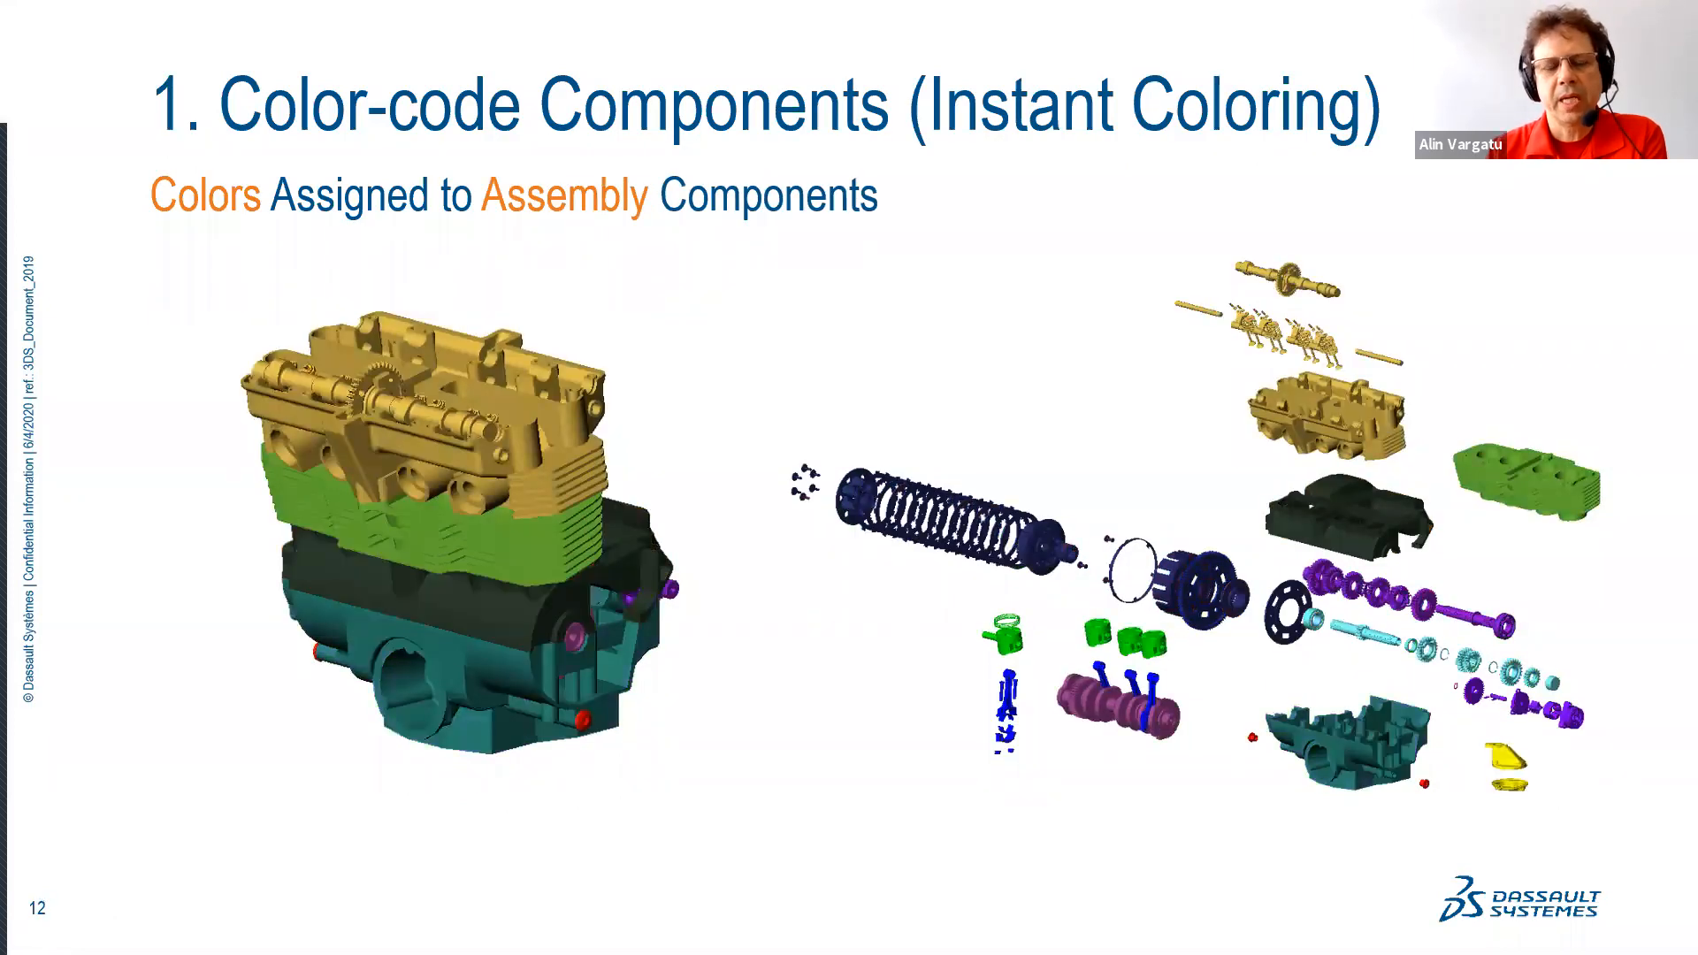
key("alt+Tab")
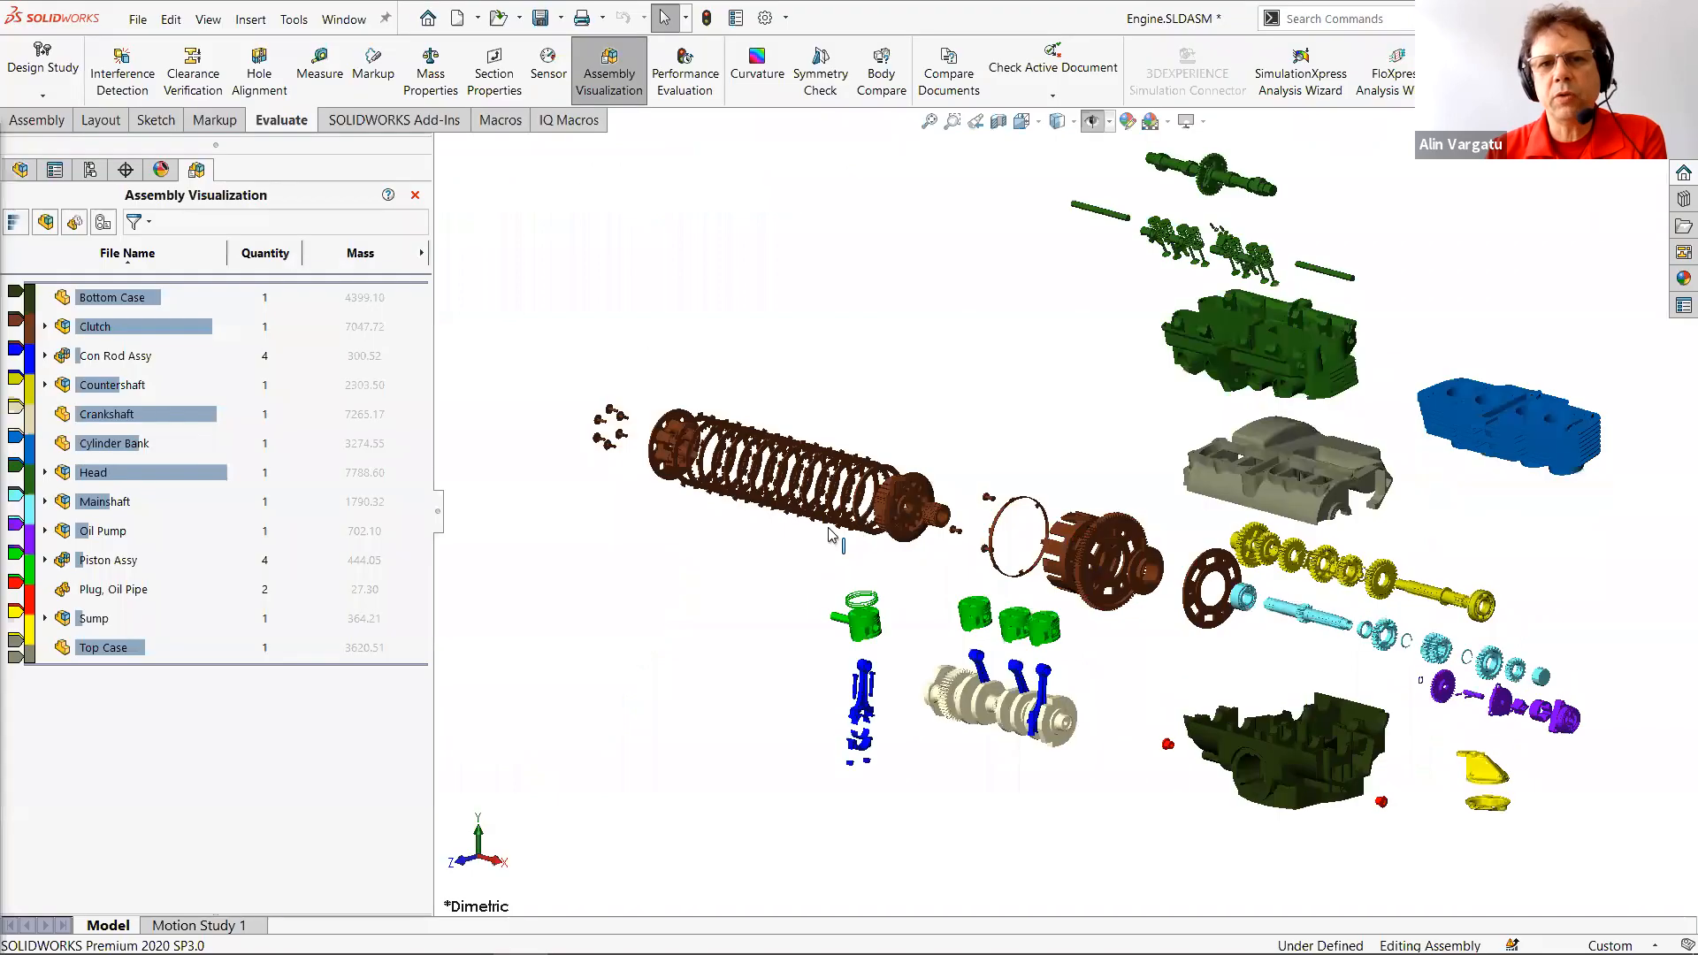
left_click(623, 82)
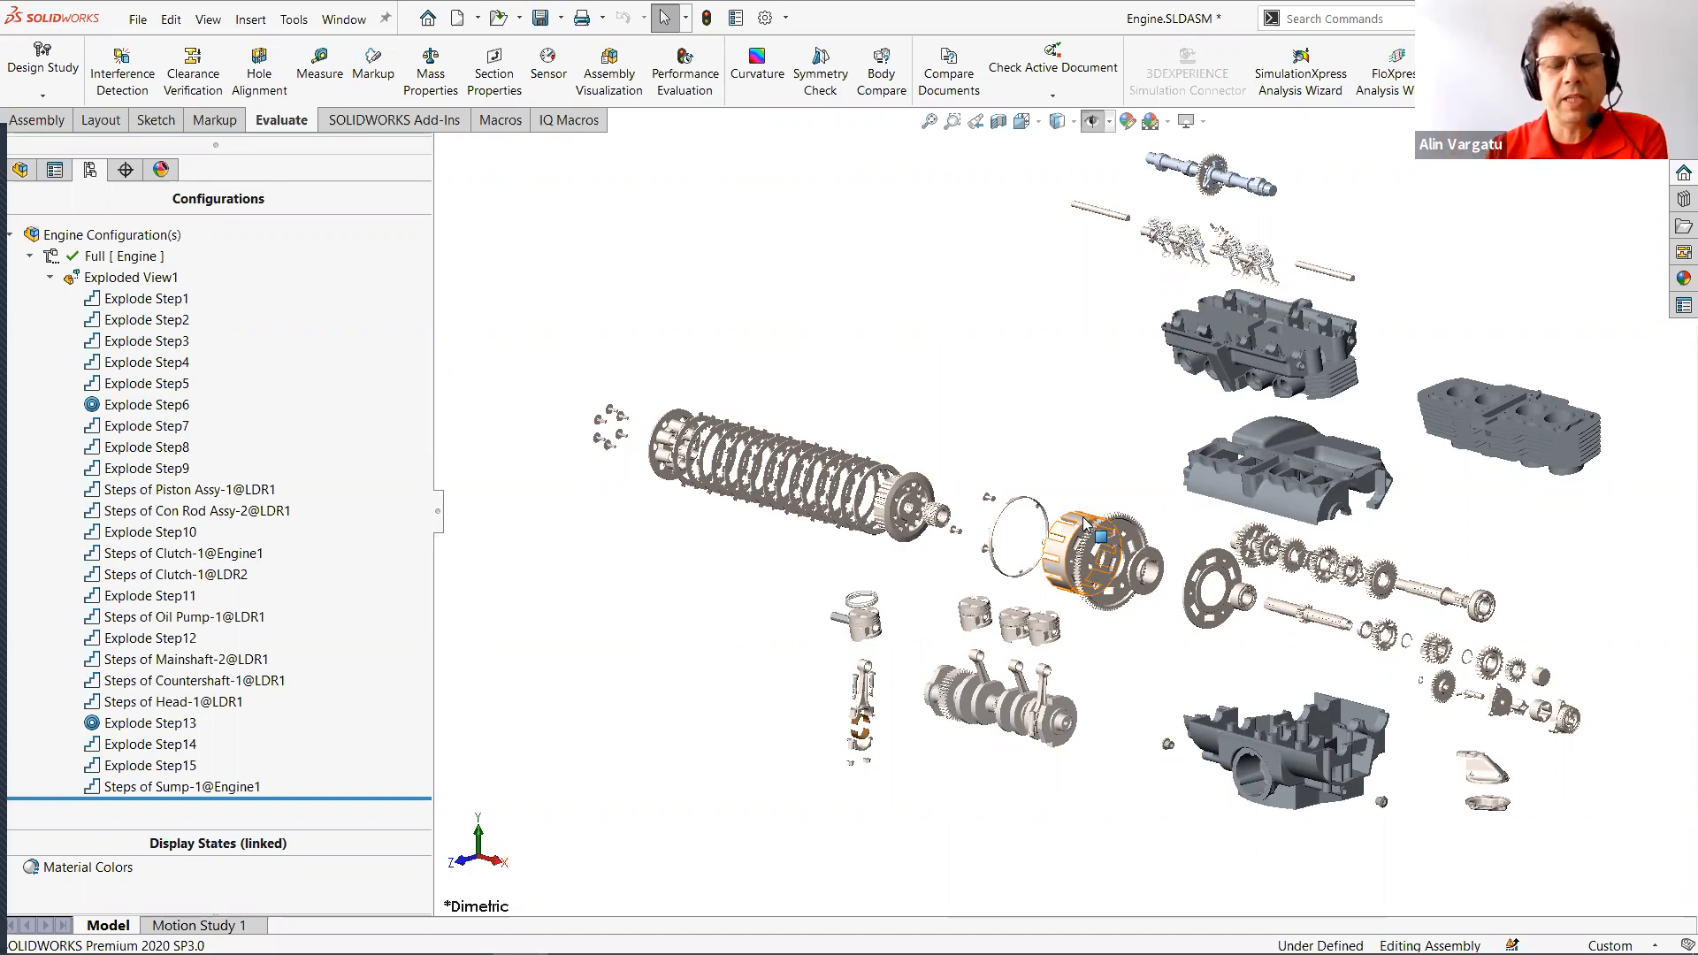
Show the PowerPoint slide on preserving Assembly Visualization in display states, and reopen Assembly Visualization in SOLIDWORKS.
key("alt+Tab")
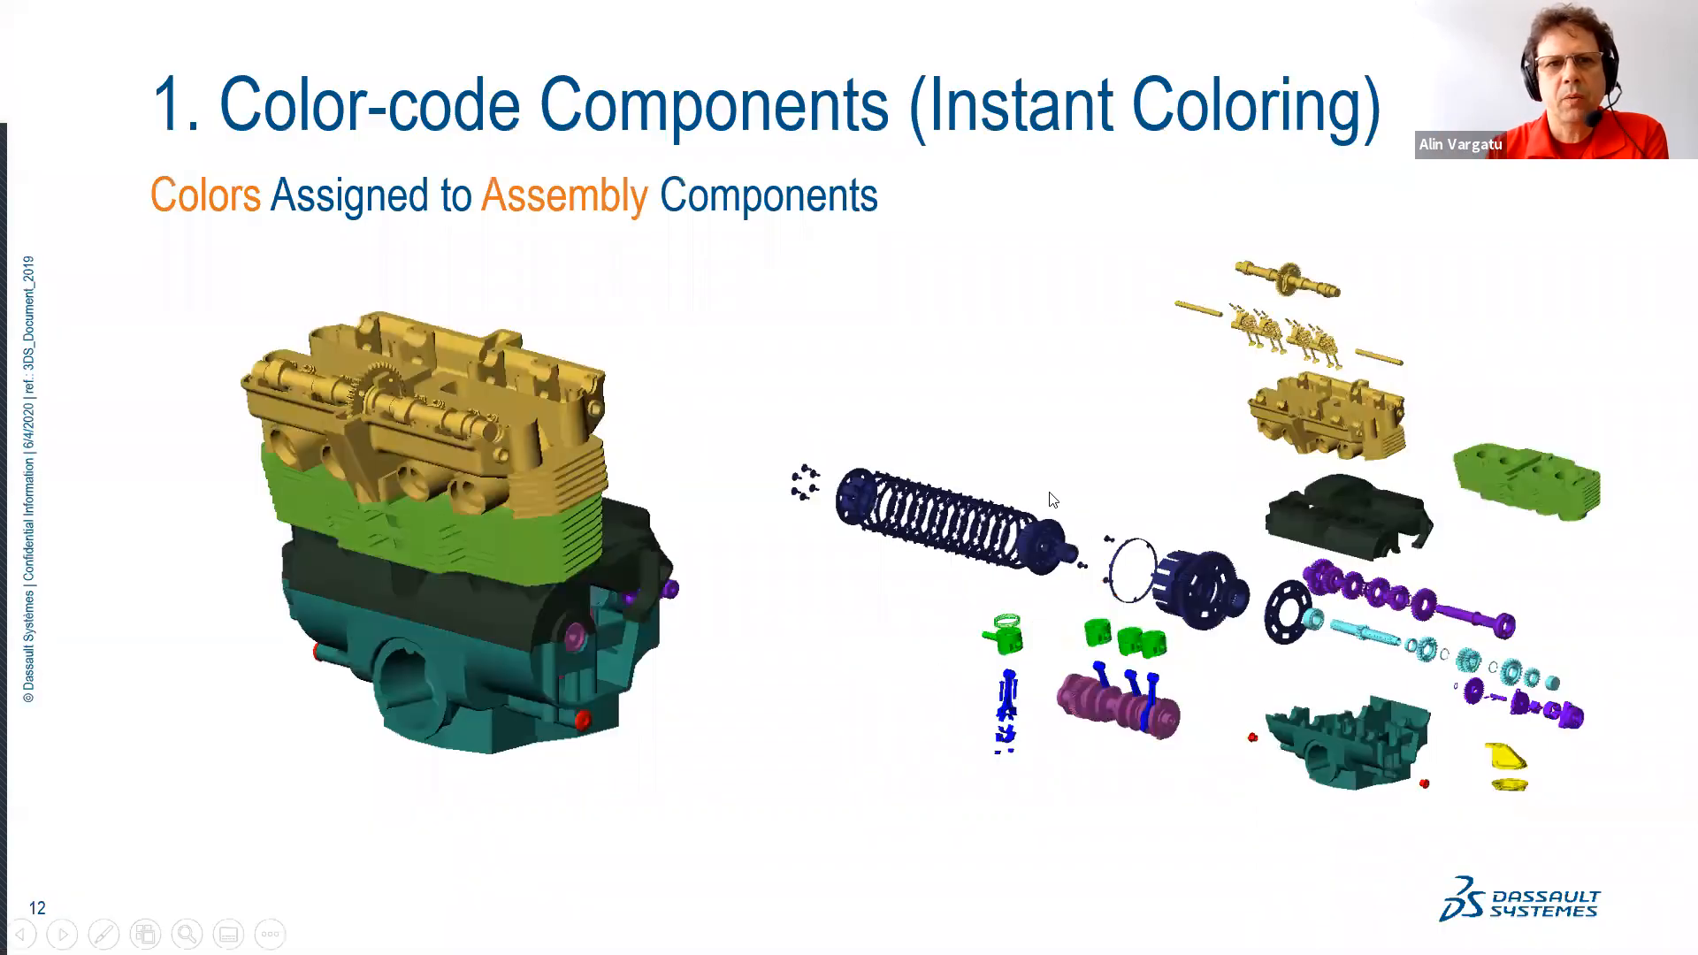
key("Right")
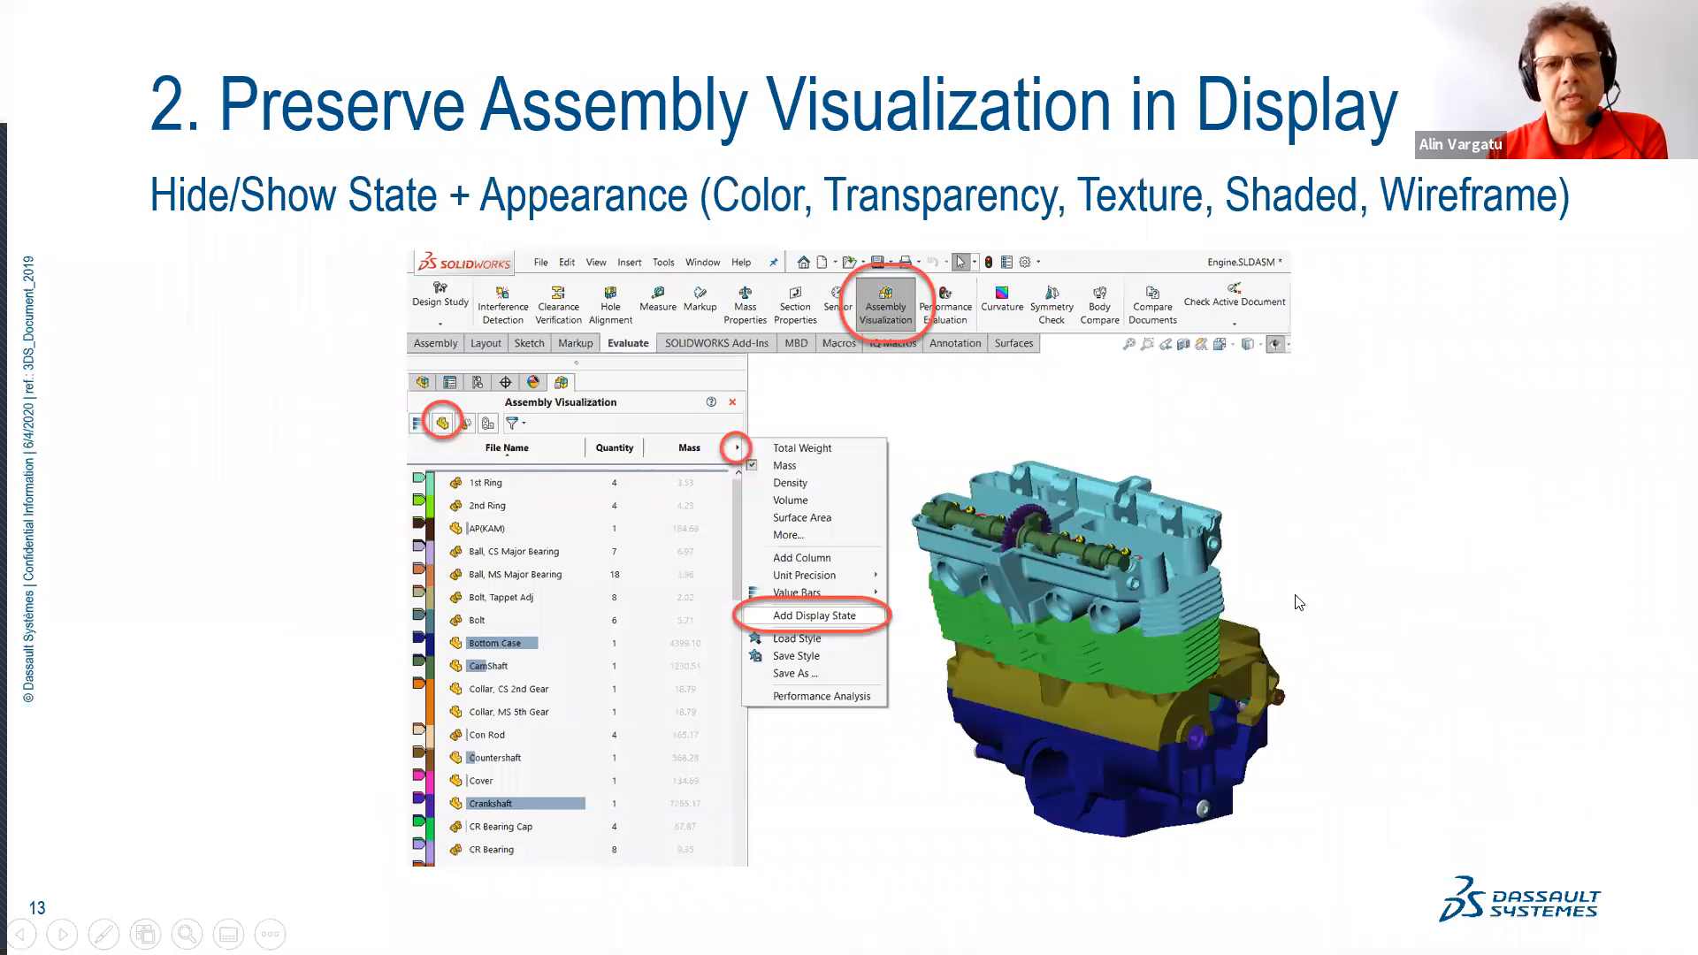
key("alt+Tab")
left_click(615, 84)
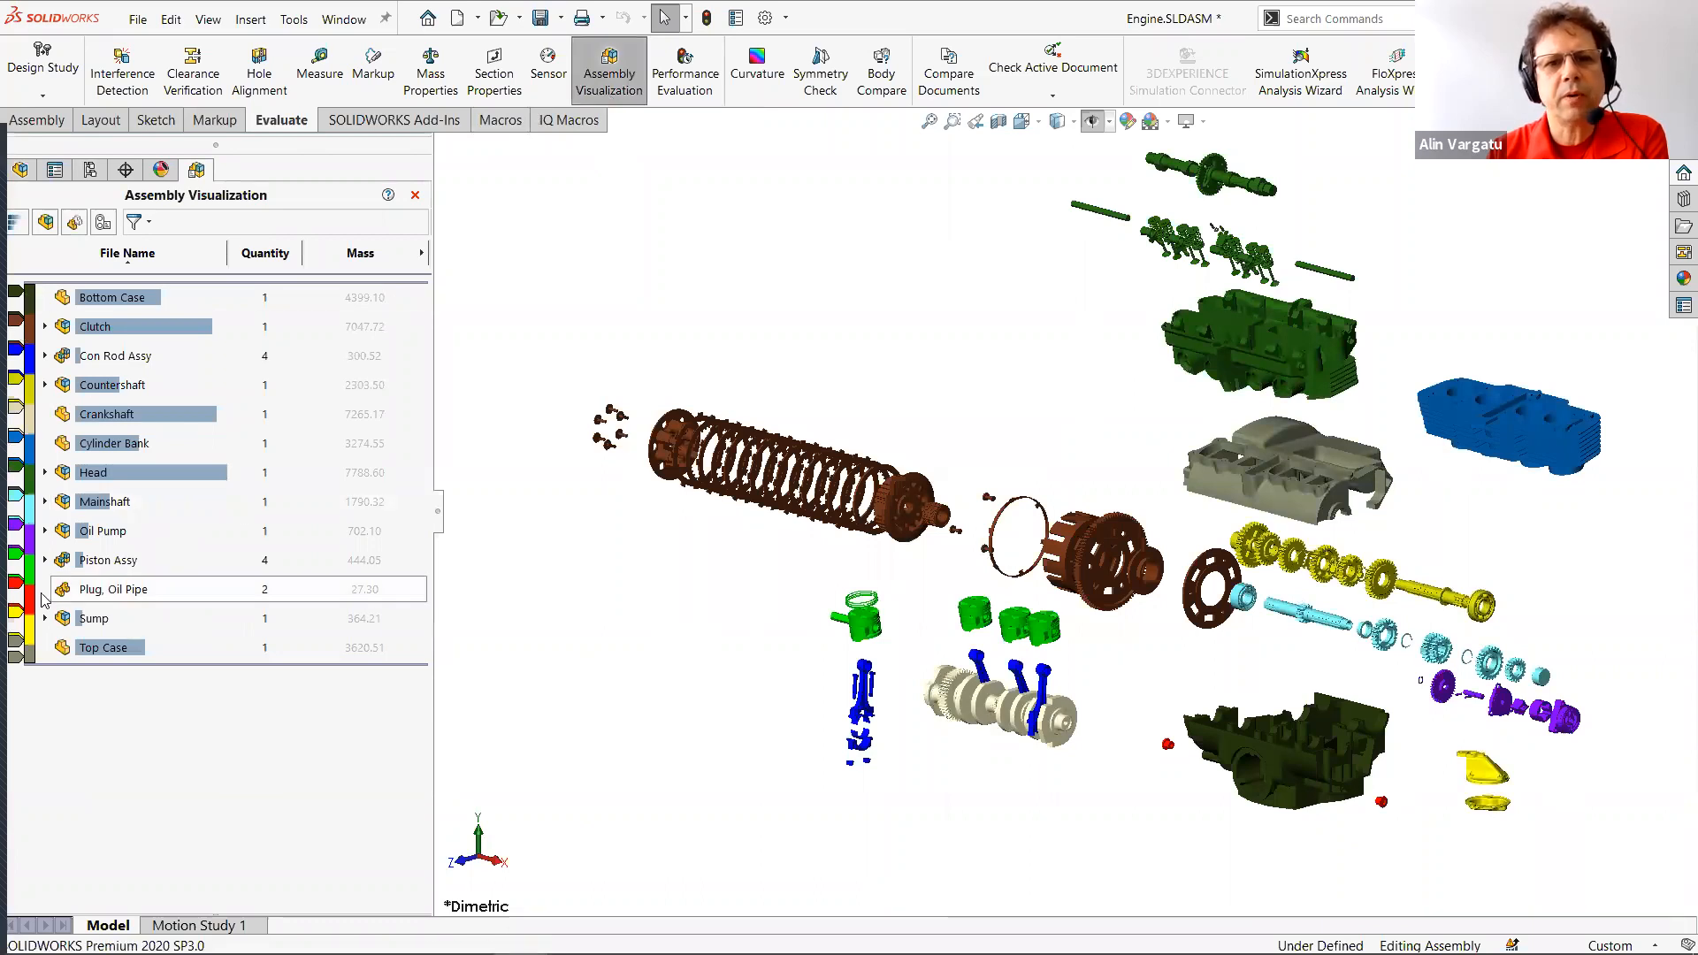
Regenerate the engine's component colors by alternating between nested and flat views, finishing in the flat part-level view.
left_click(46, 224)
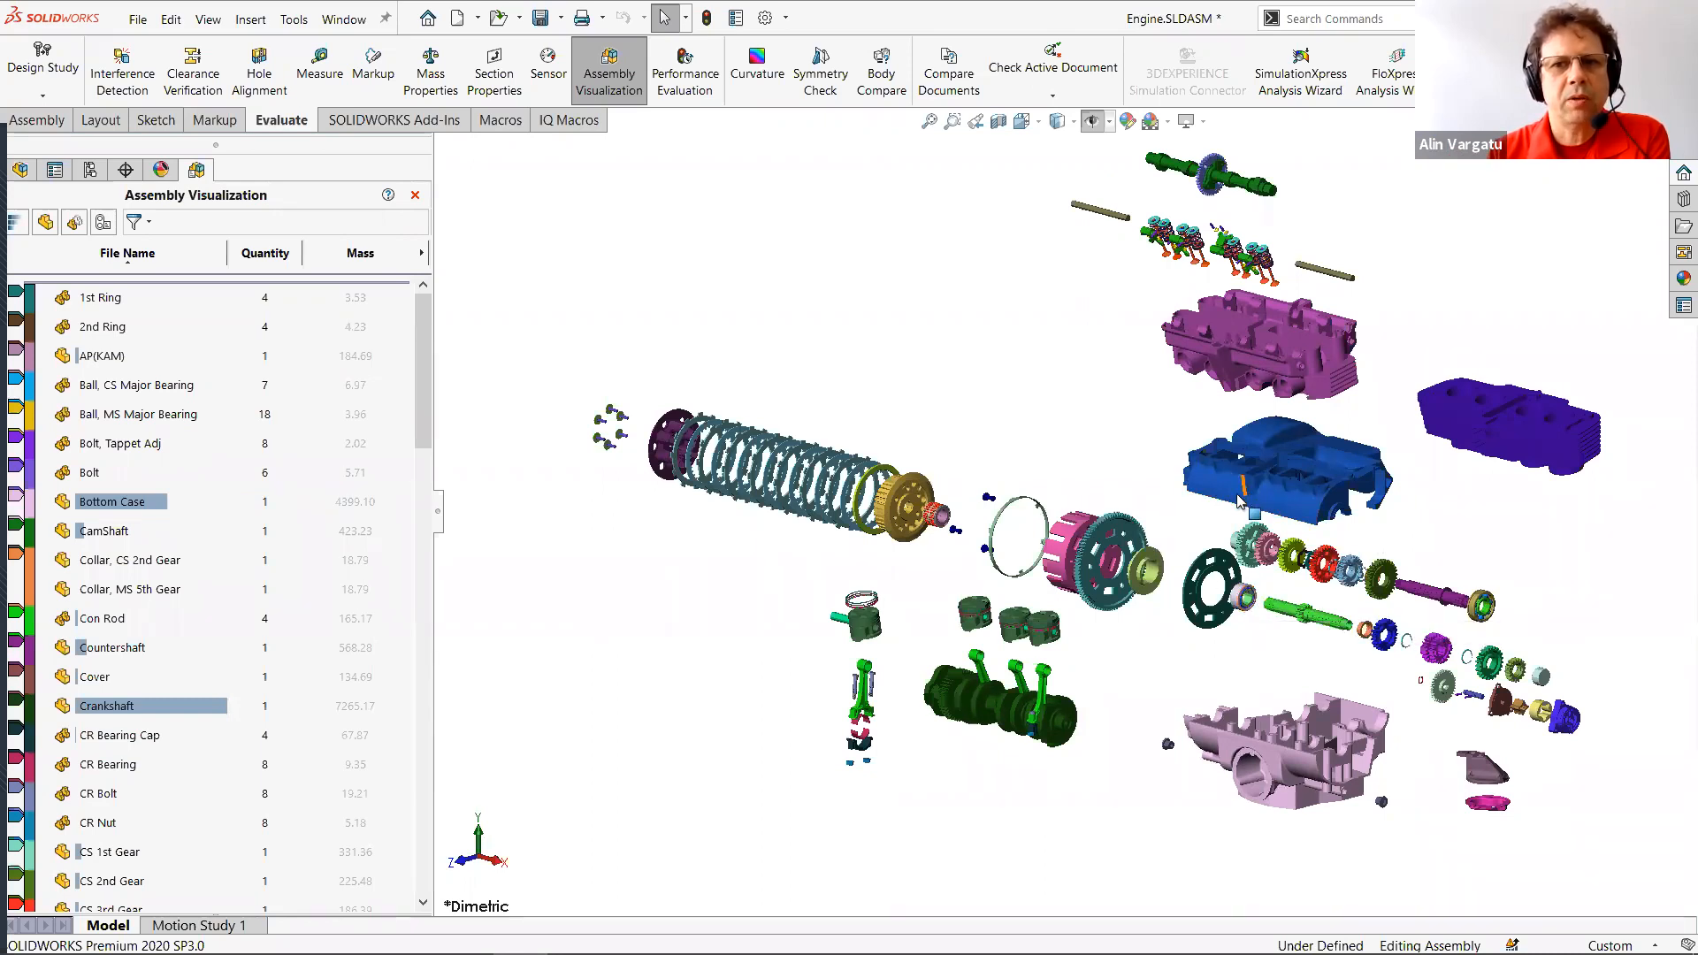
left_click(47, 222)
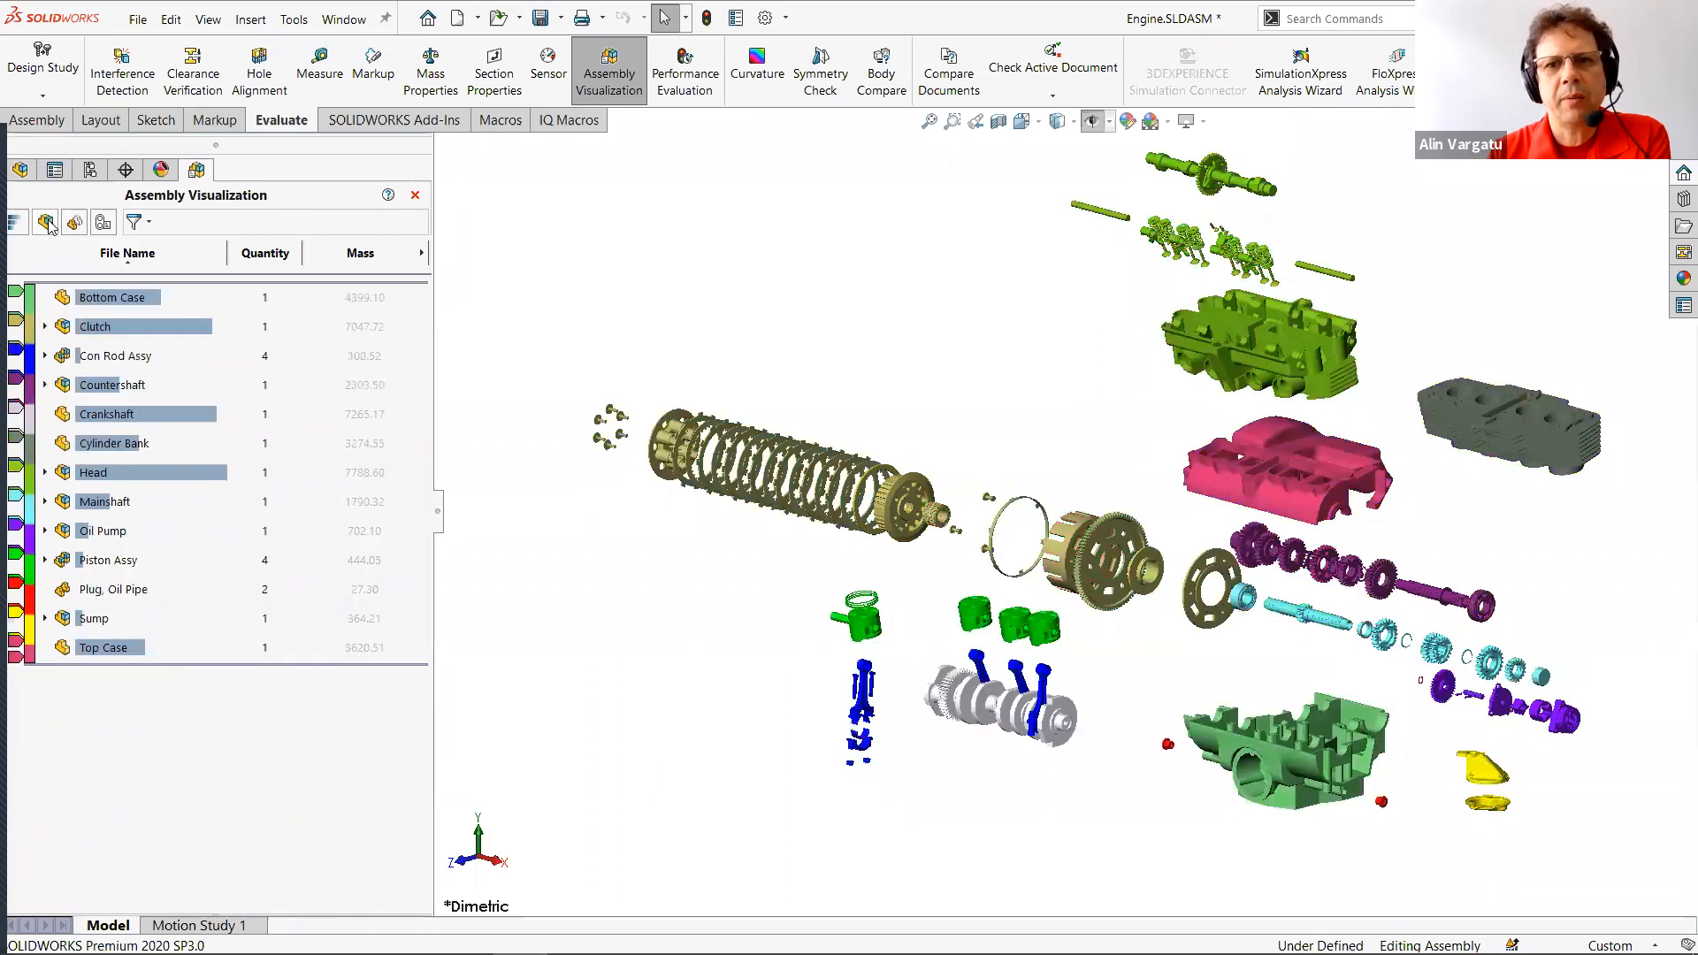
left_click(46, 223)
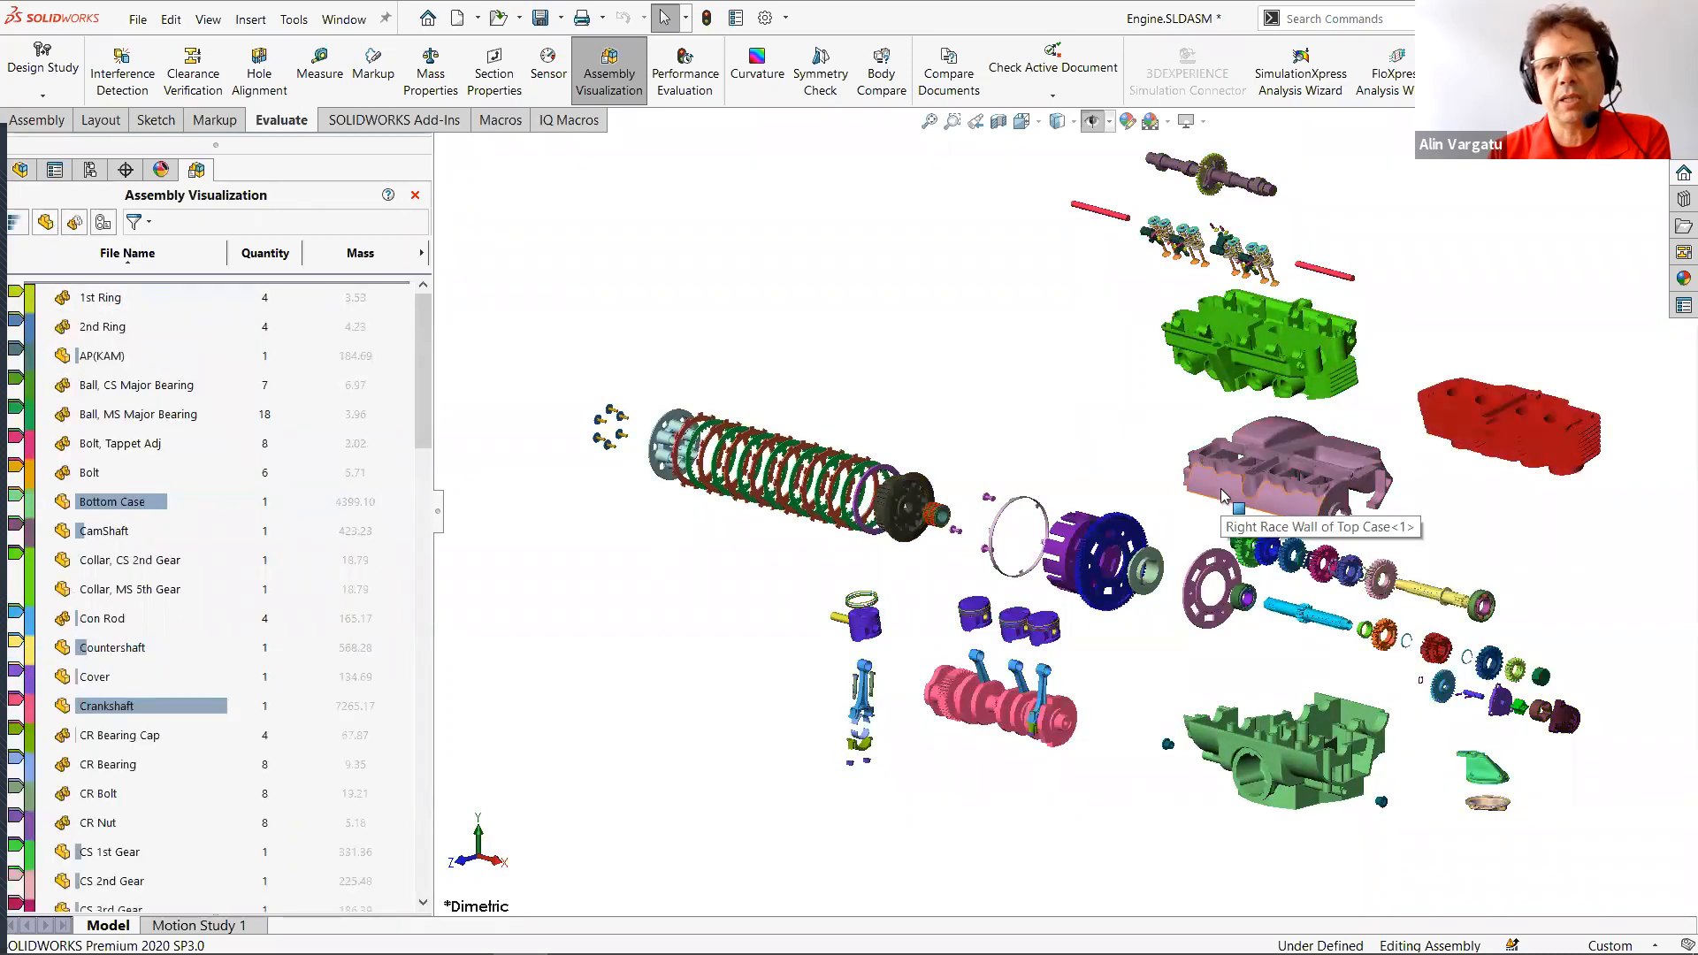
left_click(47, 223)
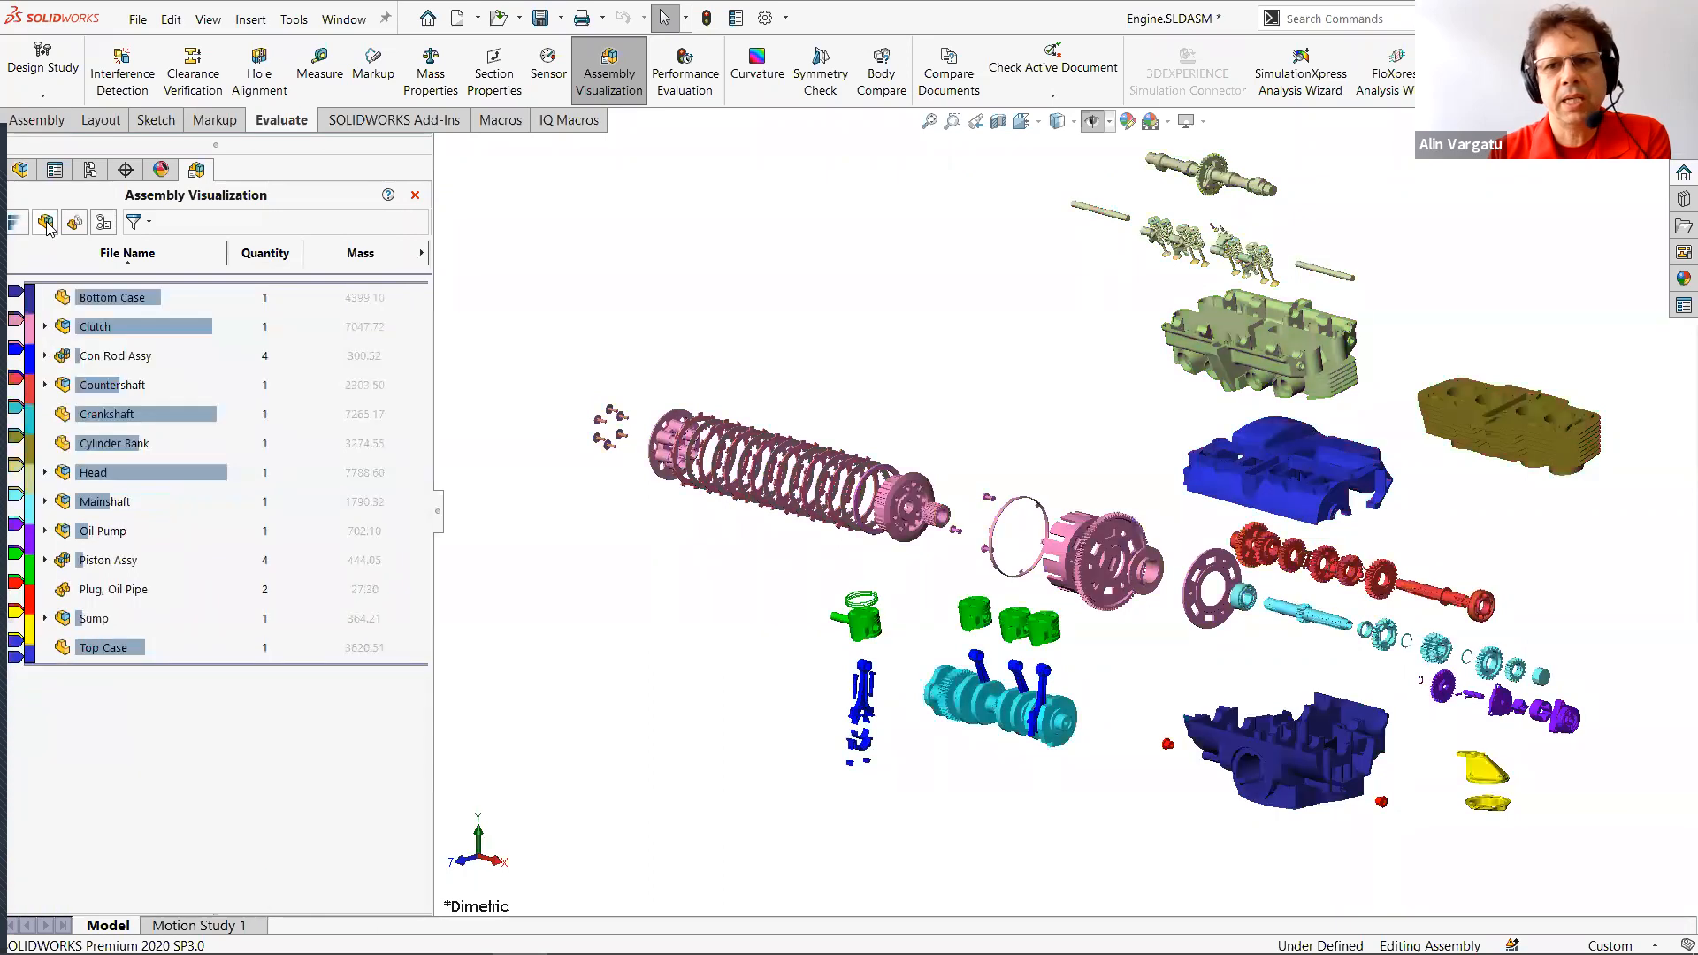
left_click(47, 222)
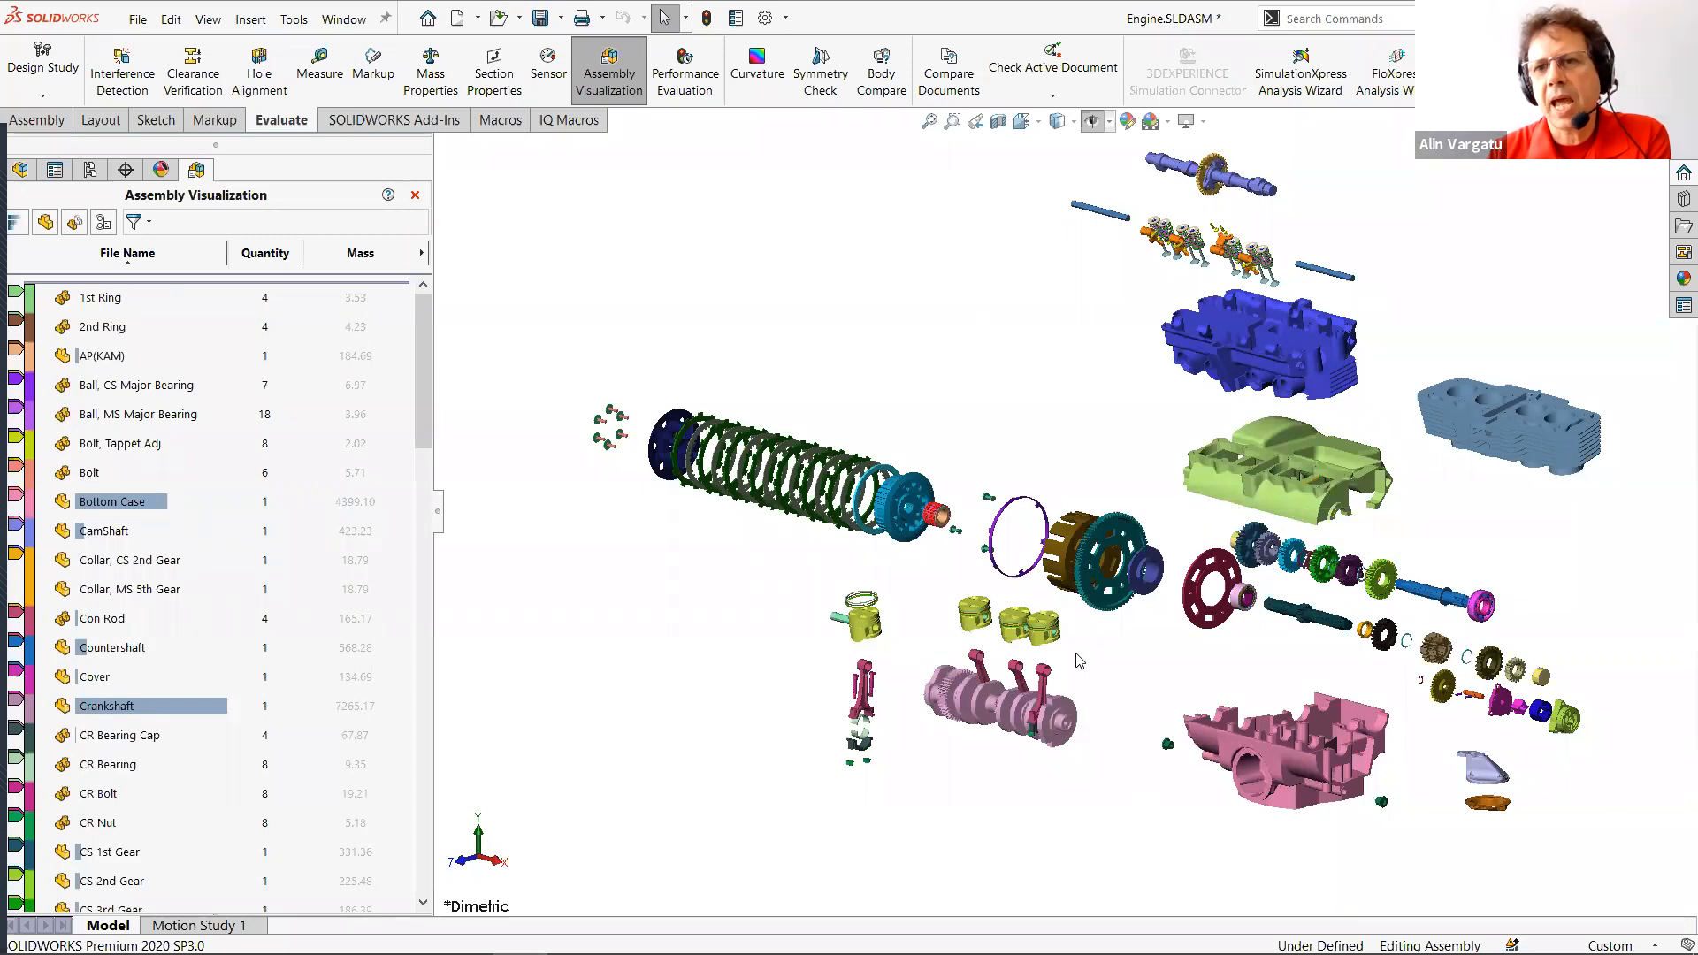
left_click(45, 223)
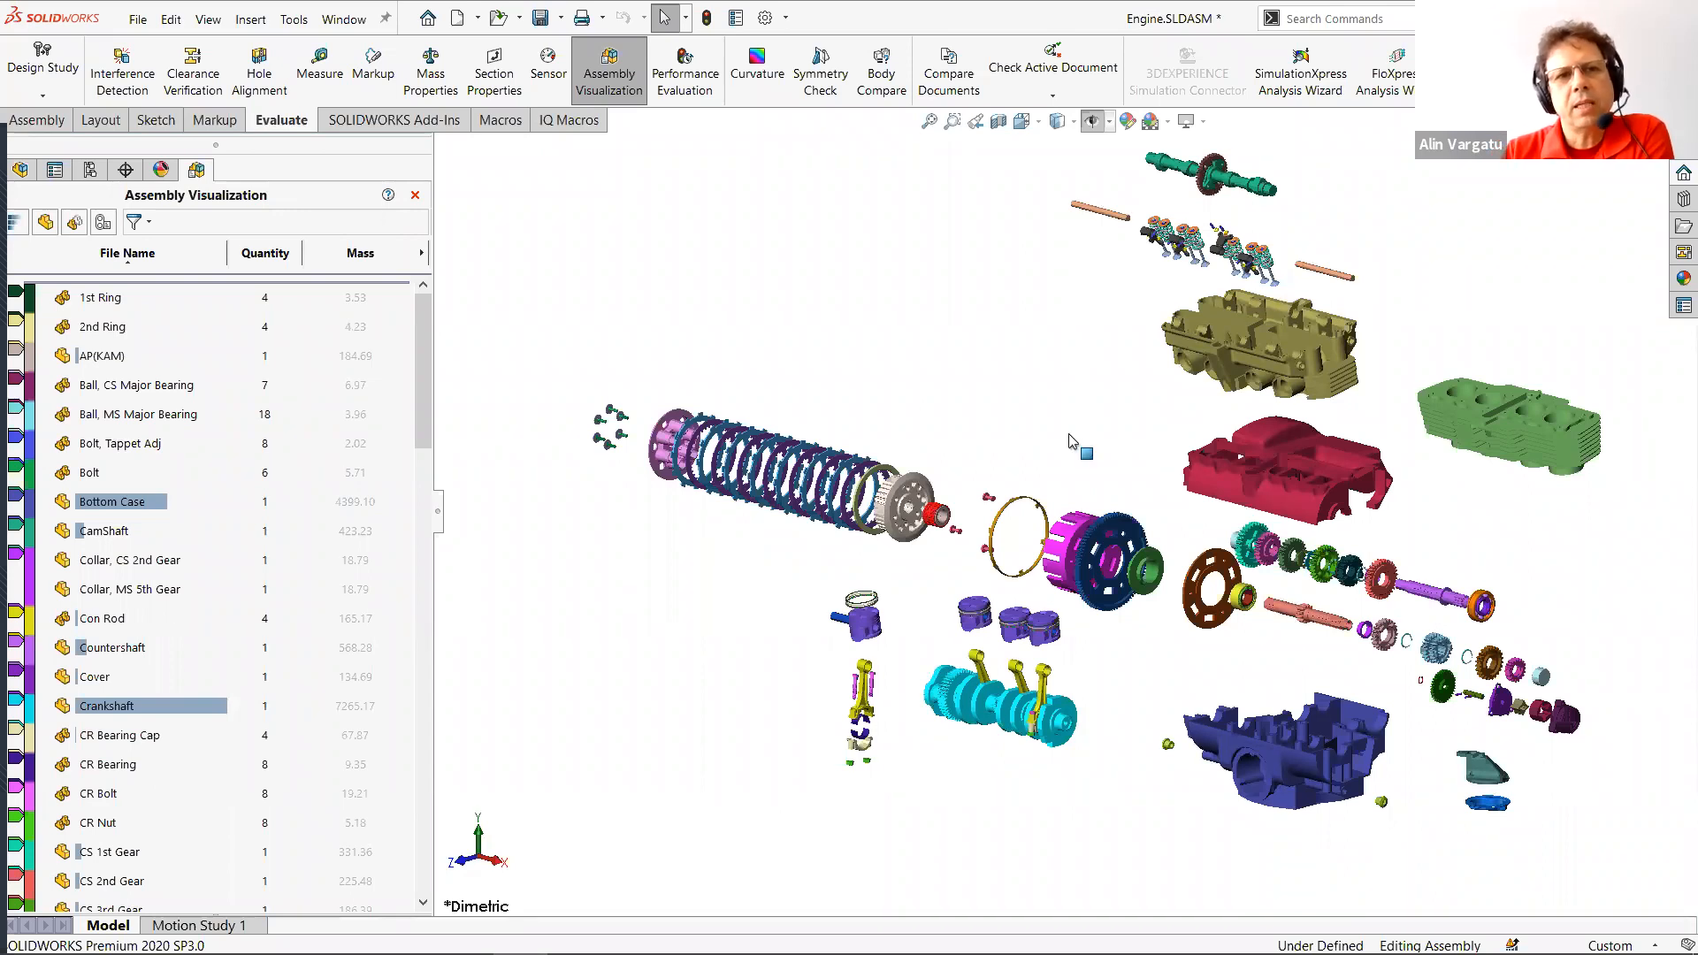
Add a display state from the part-level visualization colors and activate it in the enlarged display states list.
left_click(423, 256)
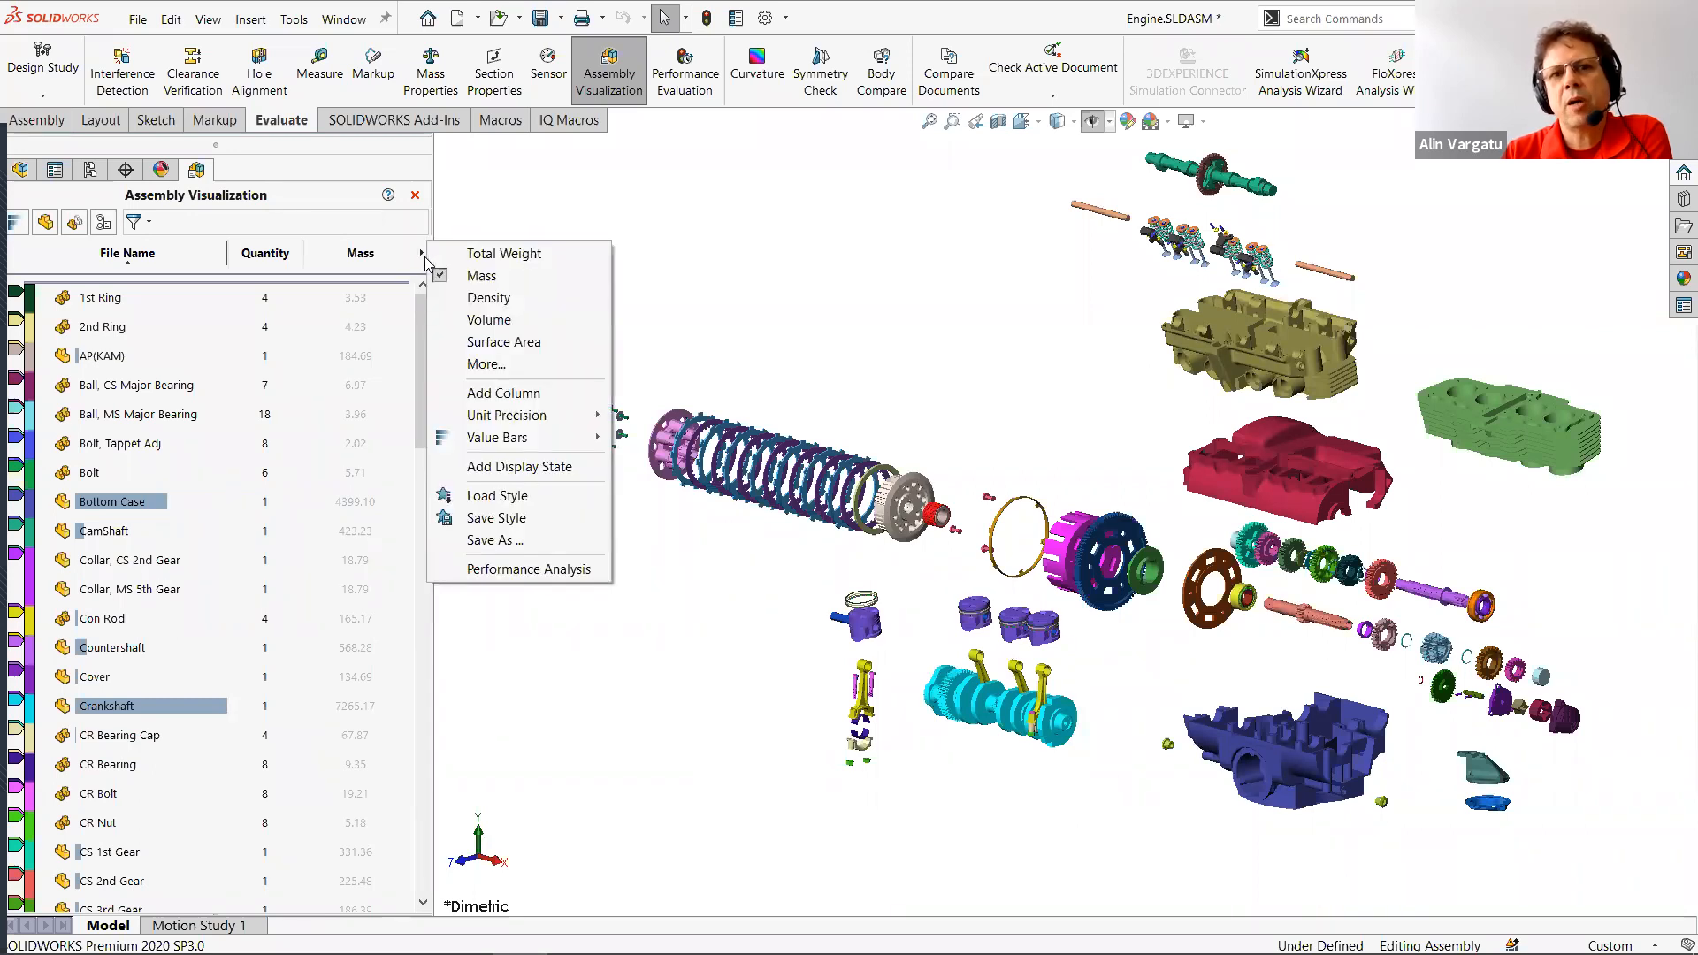
left_click(533, 467)
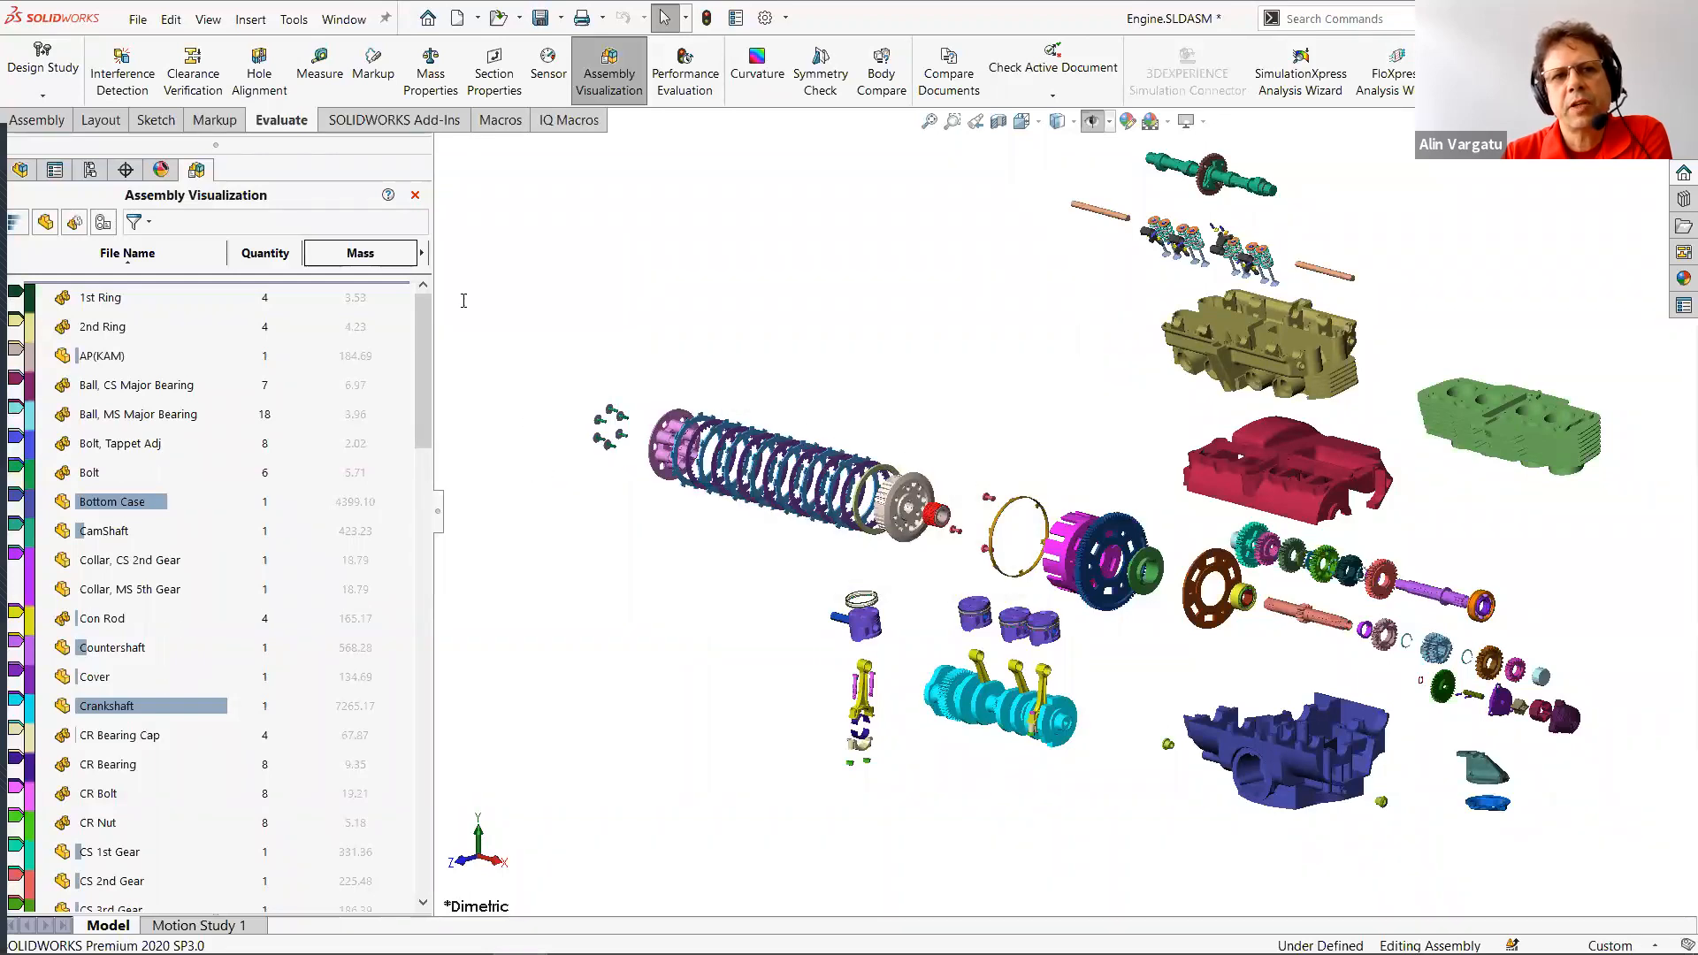
left_click(90, 173)
left_click_drag(335, 808, 305, 591)
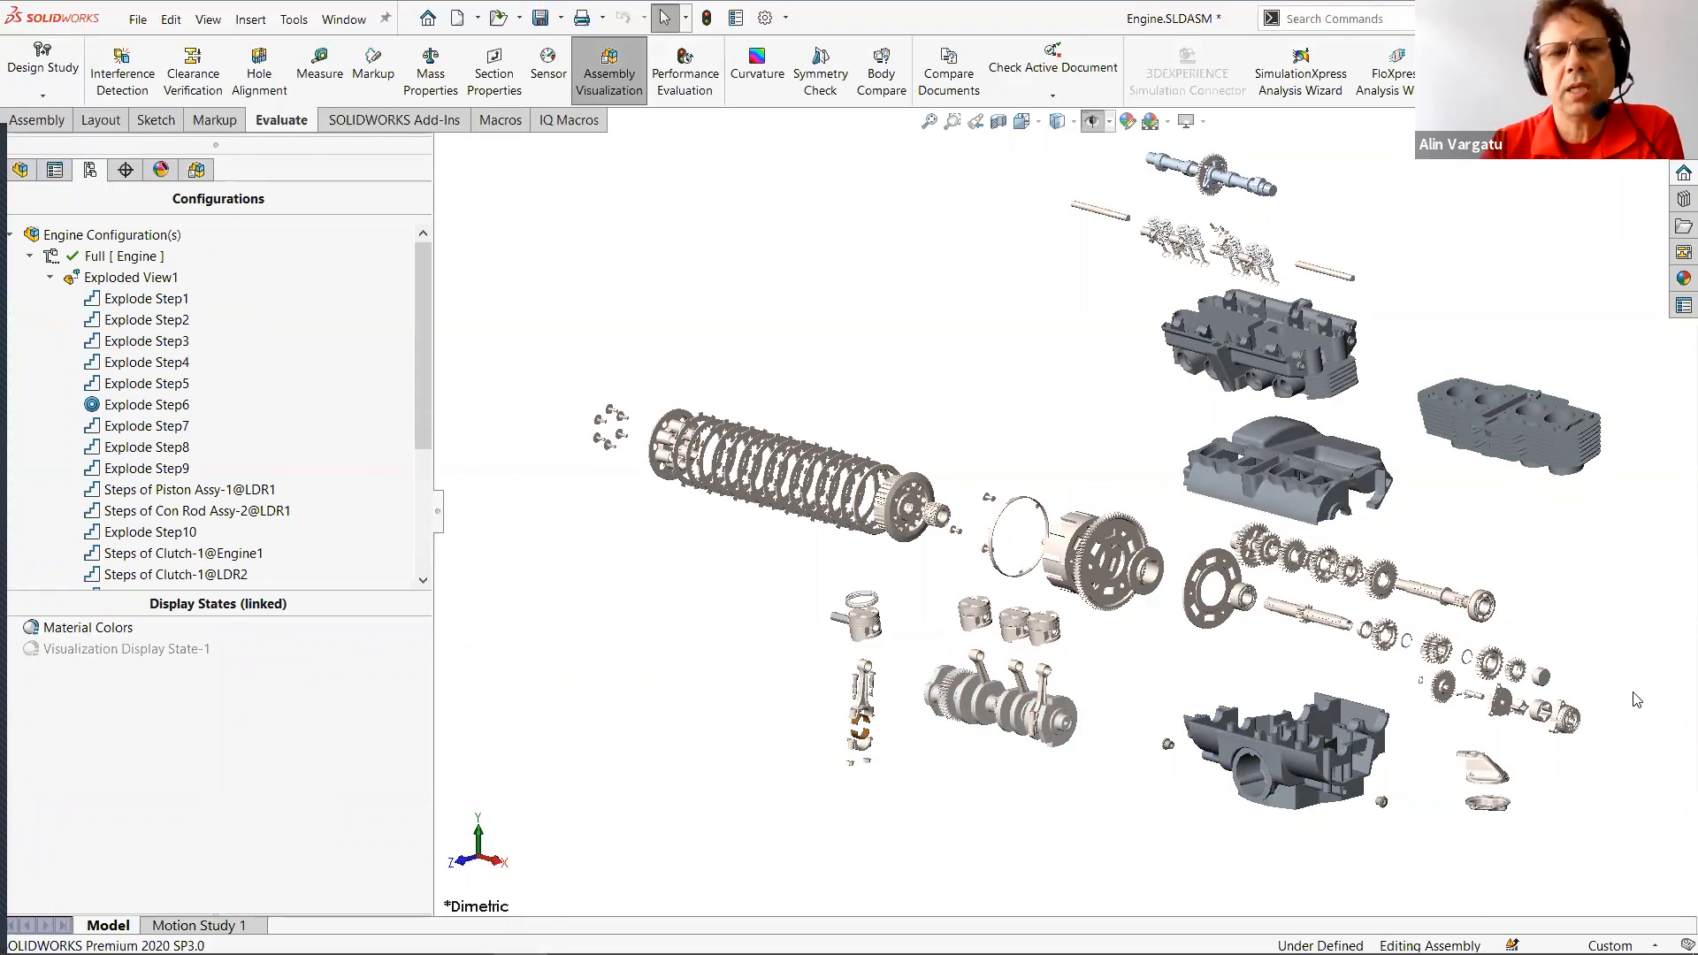
double_click(155, 651)
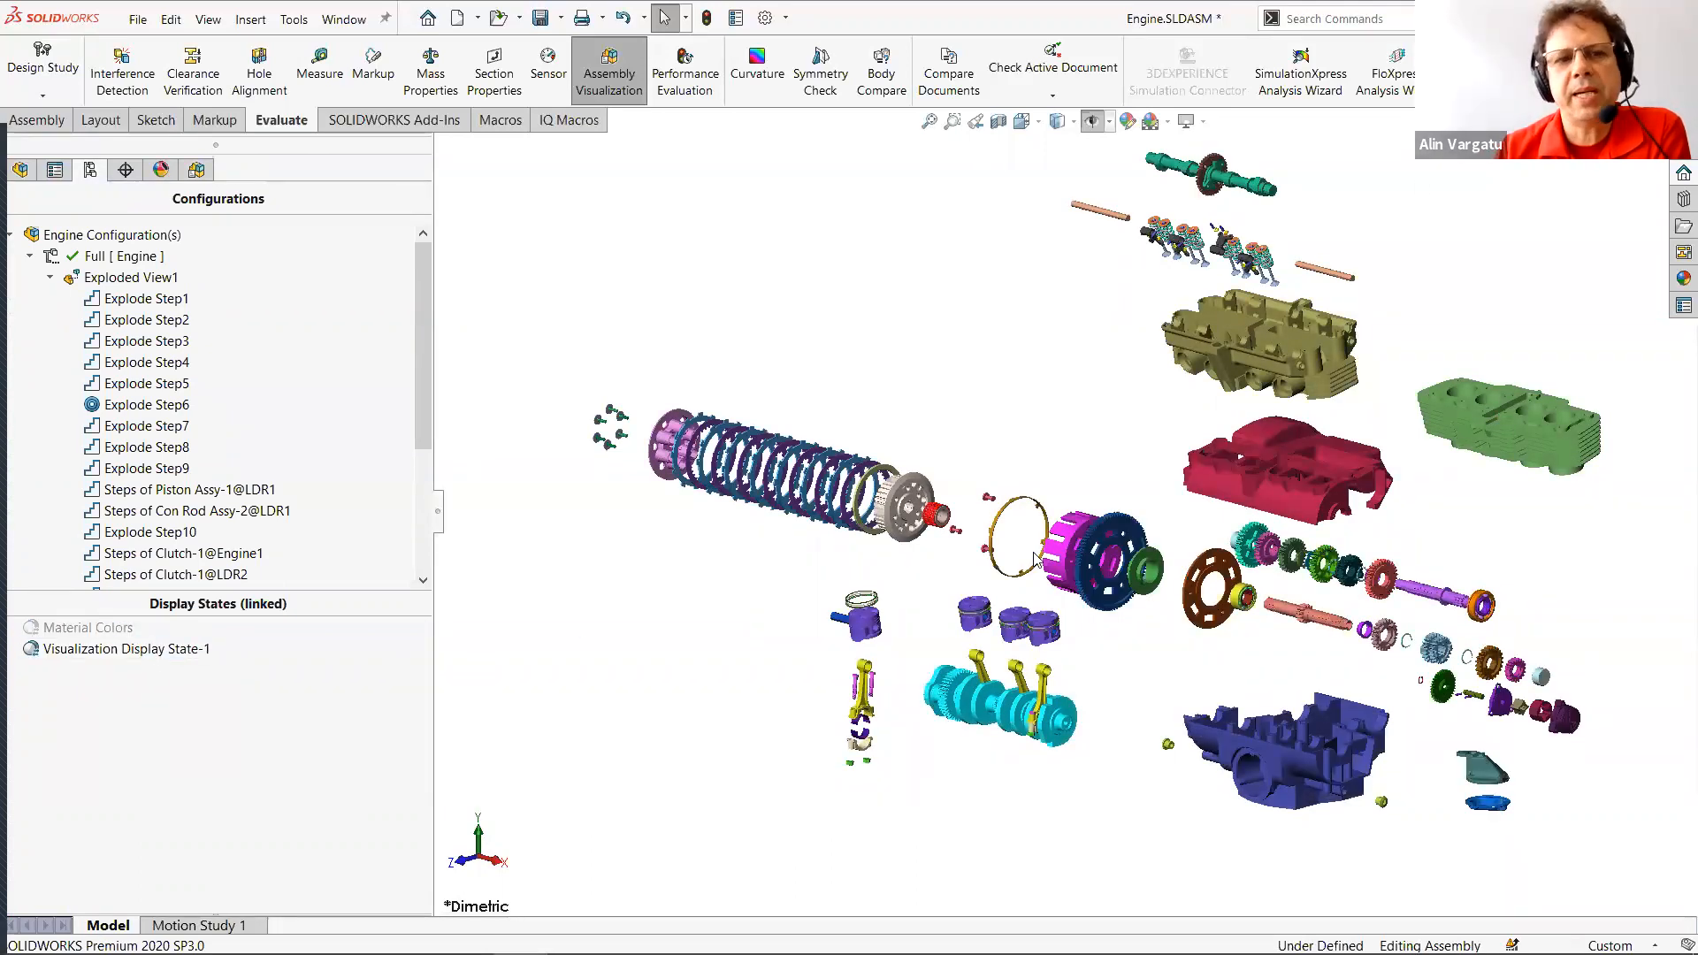
Rename the new visualization display state to "Part Level Colors".
left_click(128, 653)
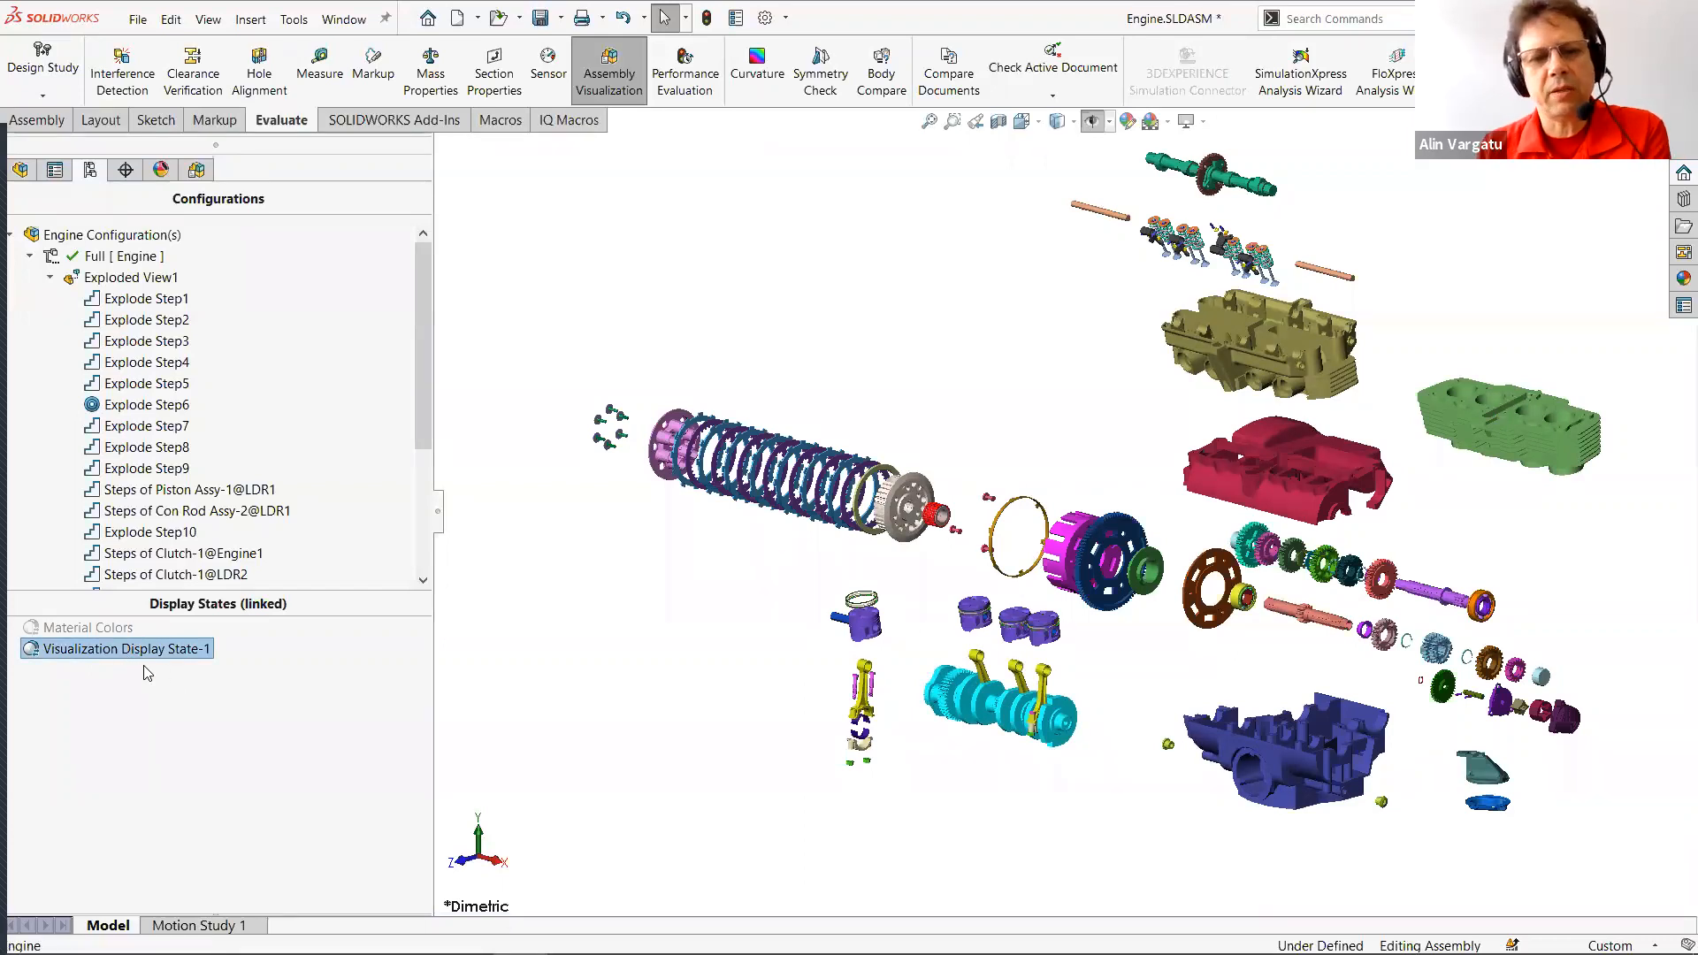
left_click(148, 656)
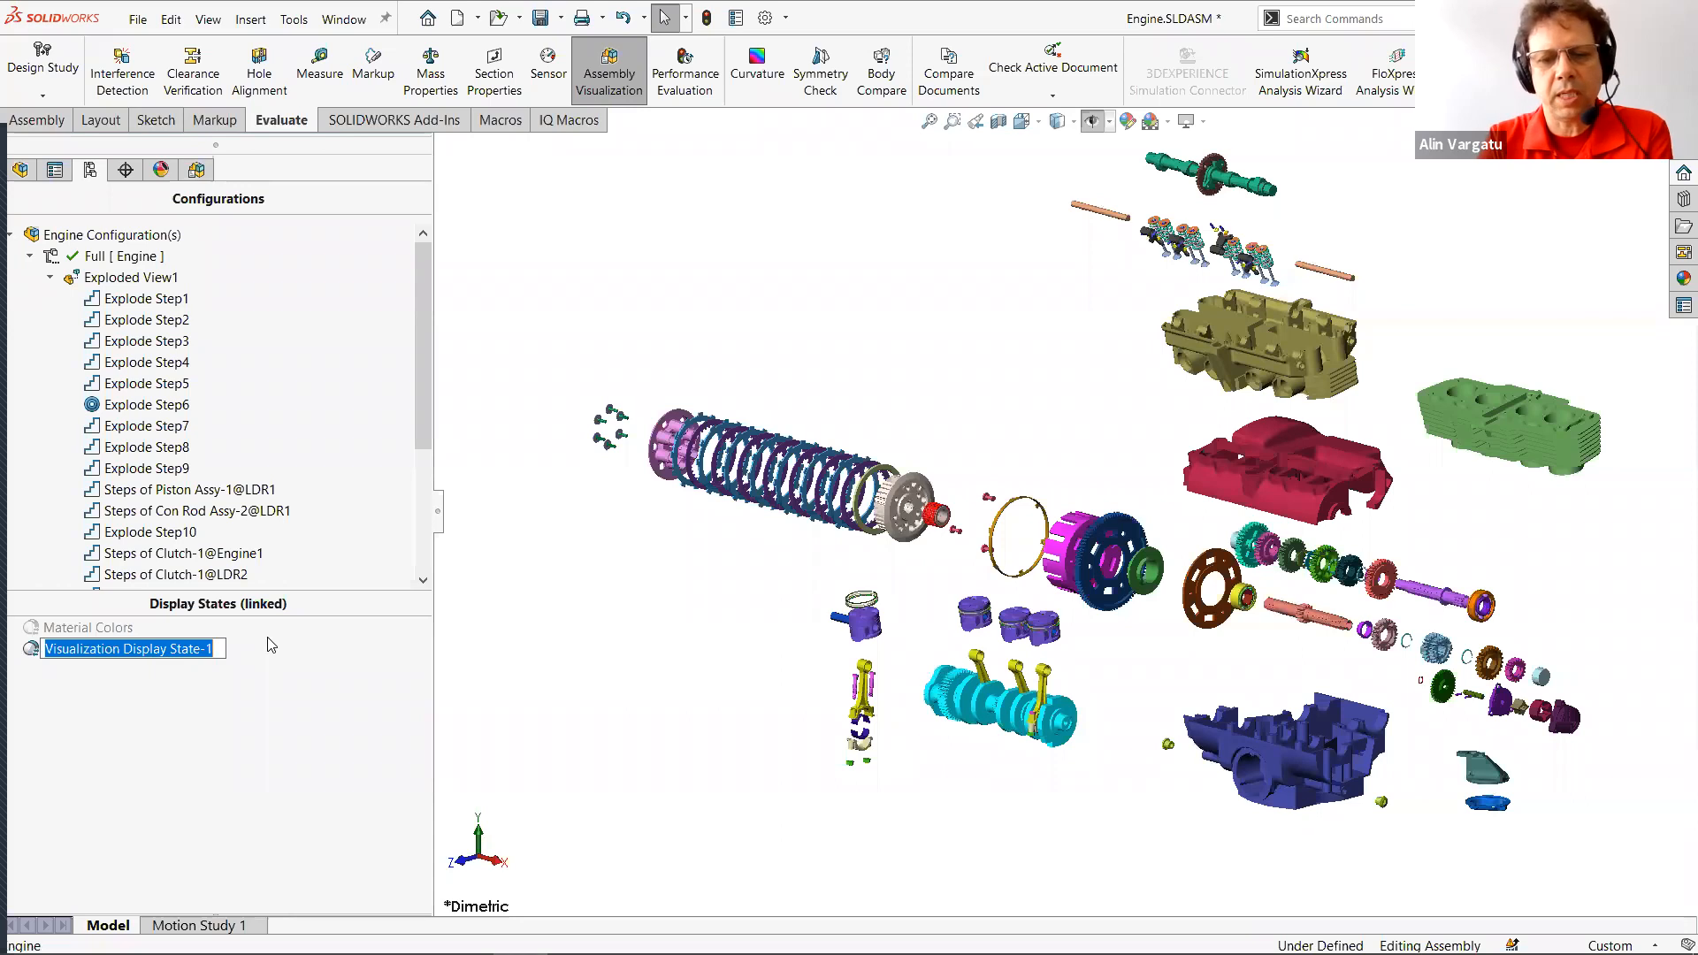
type("P")
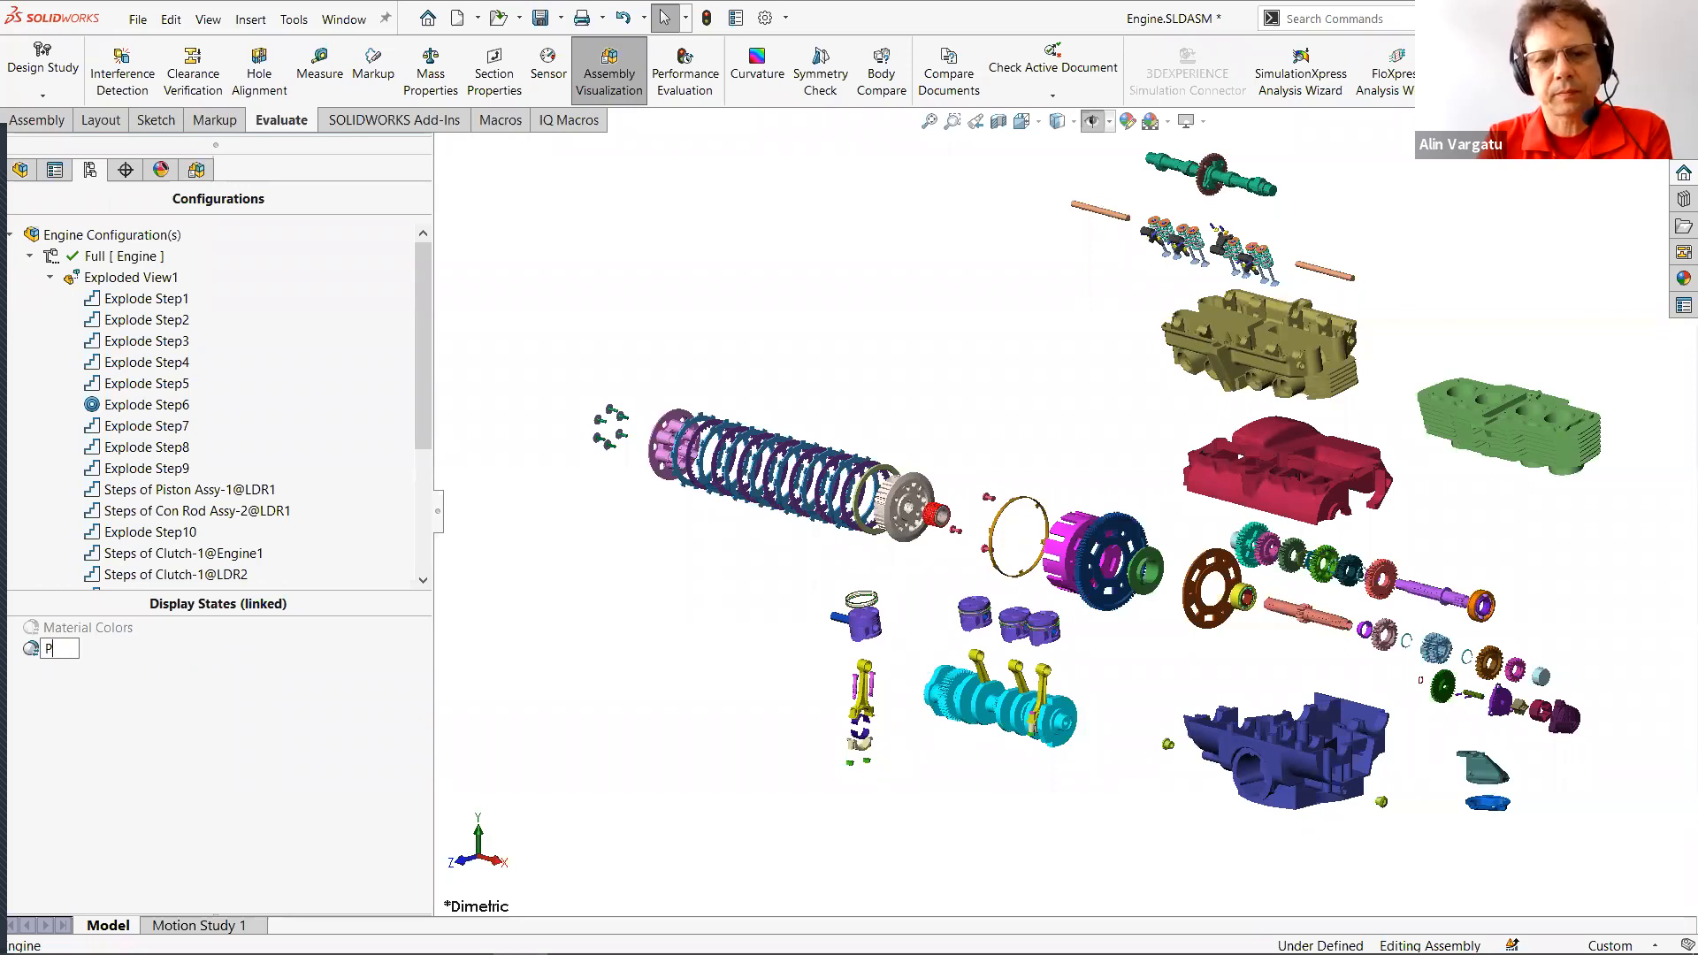
type("Art Level C")
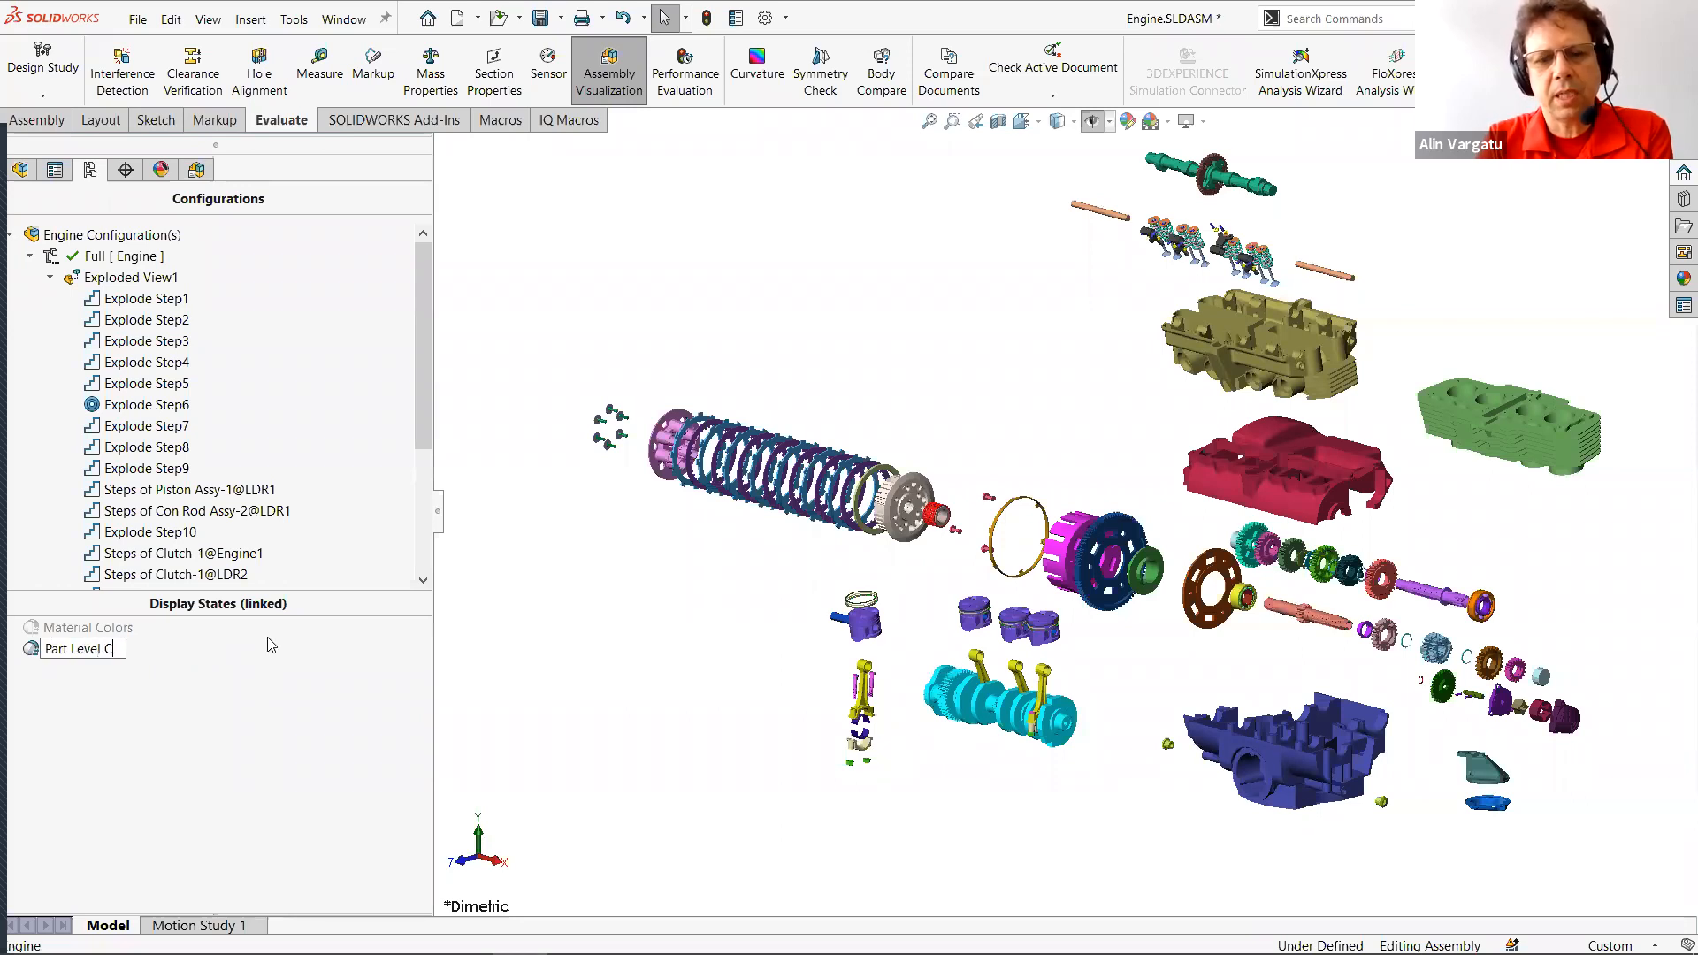
type("olors")
key("Return")
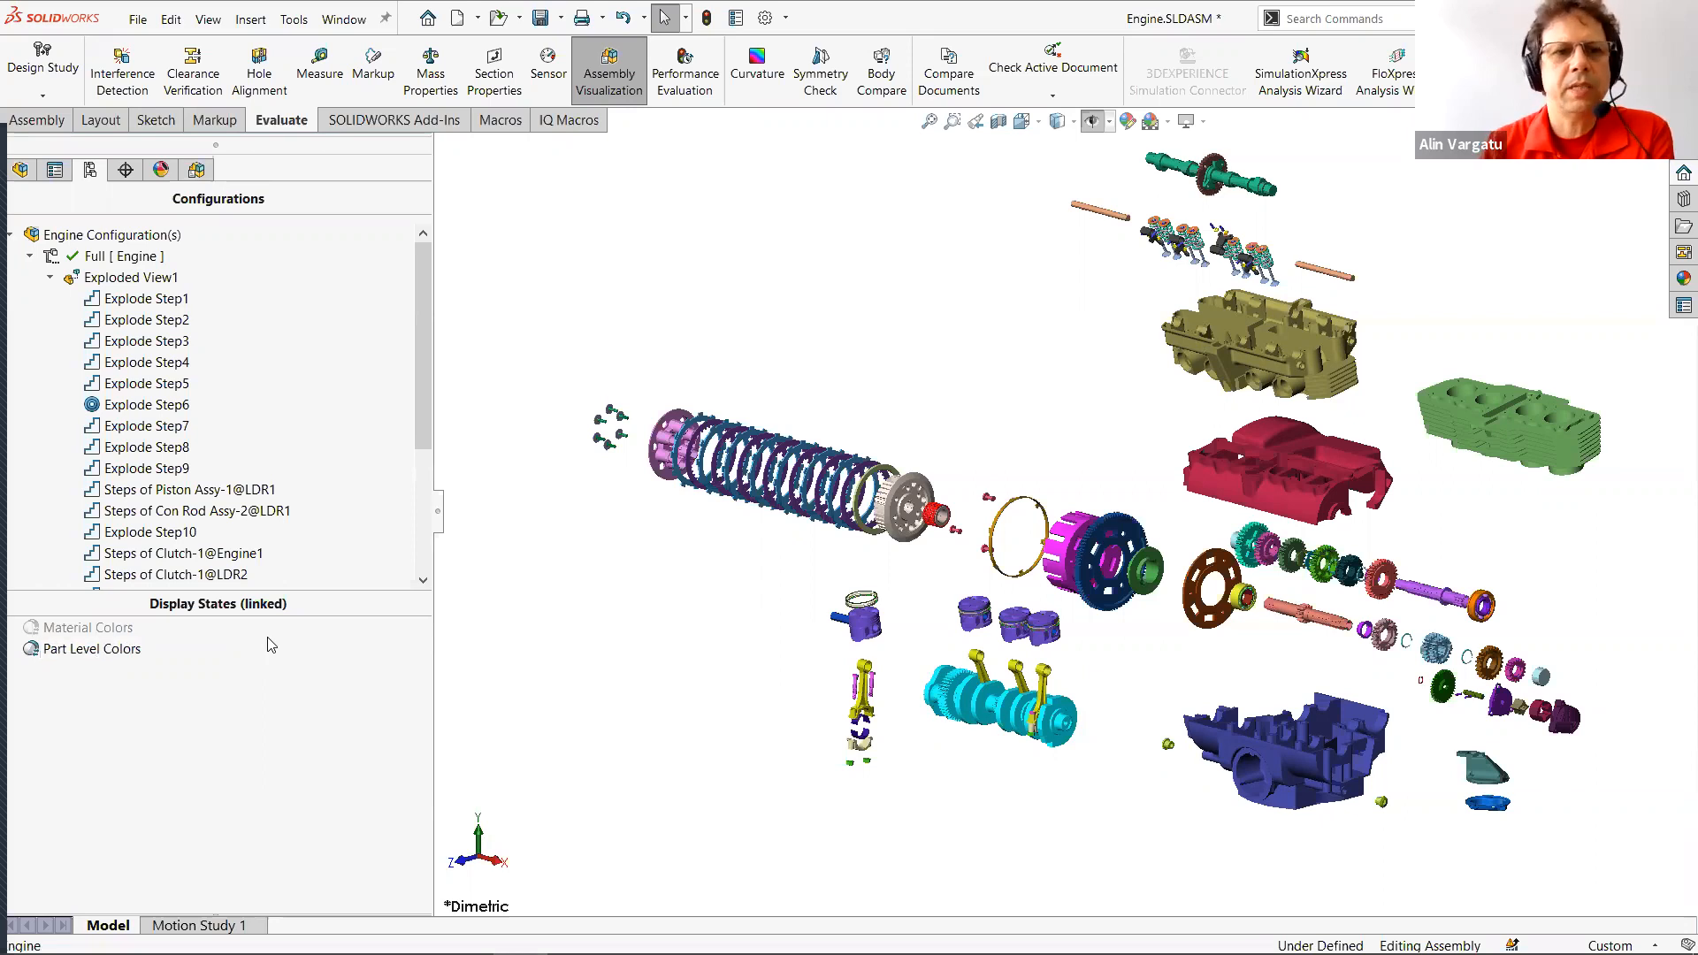
Alternate between the Material Colors and Part Level Colors display states, finishing with Material Colors active.
double_click(116, 630)
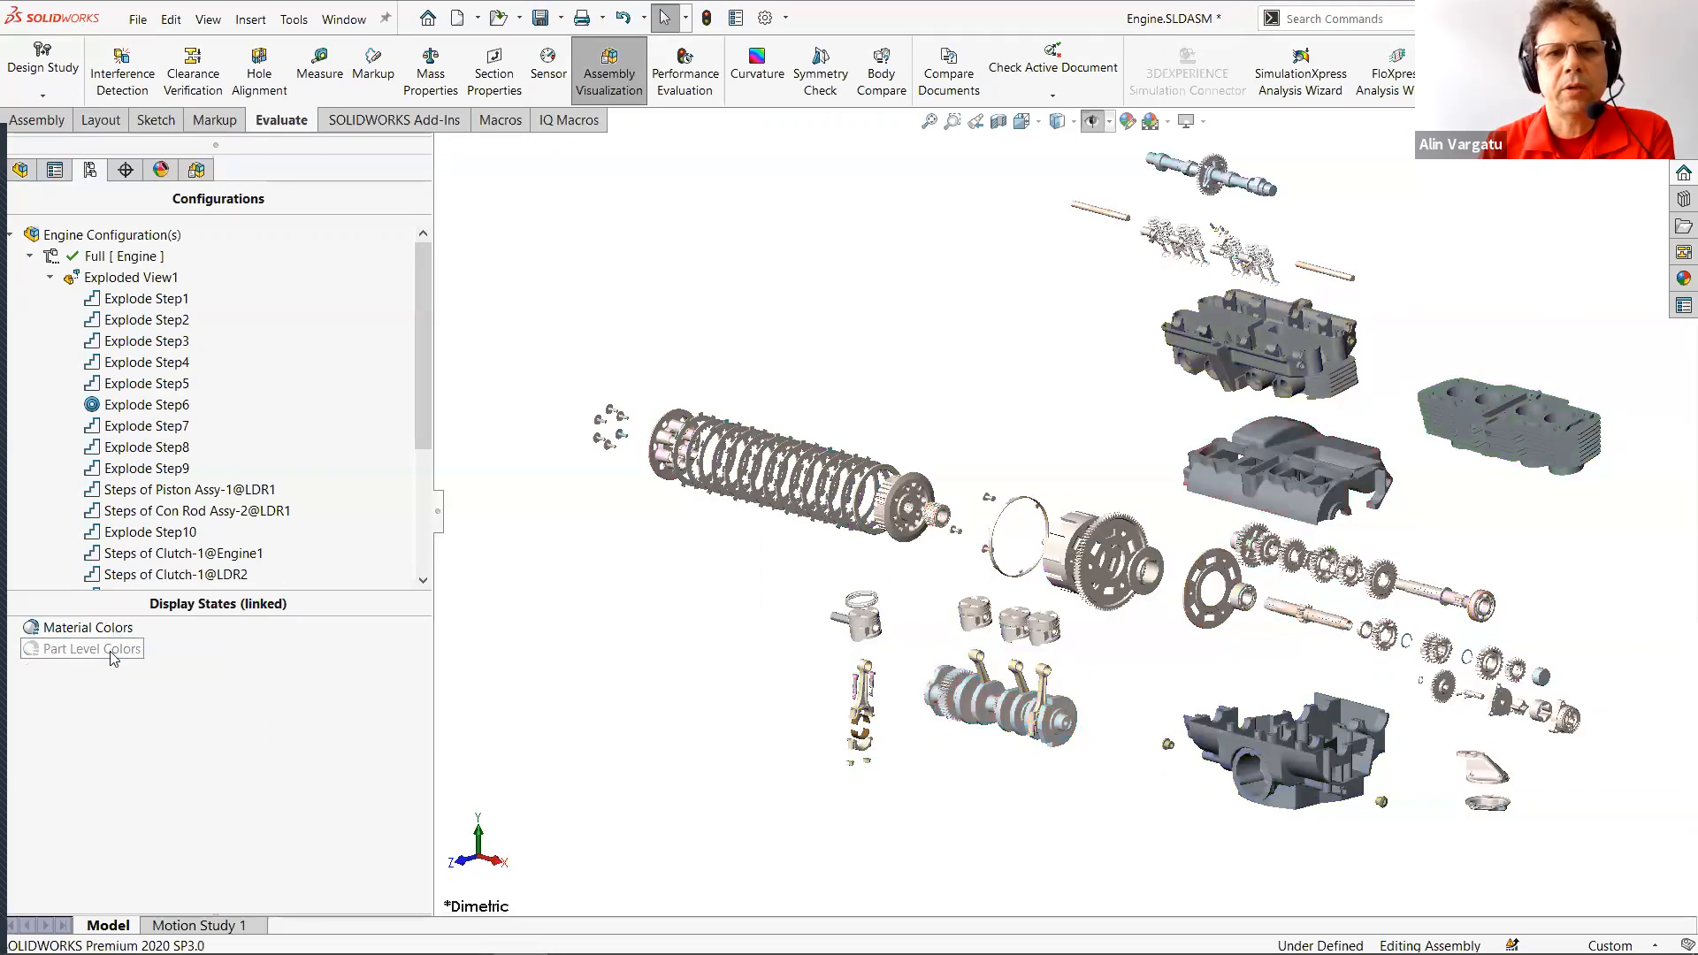
double_click(112, 653)
double_click(105, 629)
double_click(110, 648)
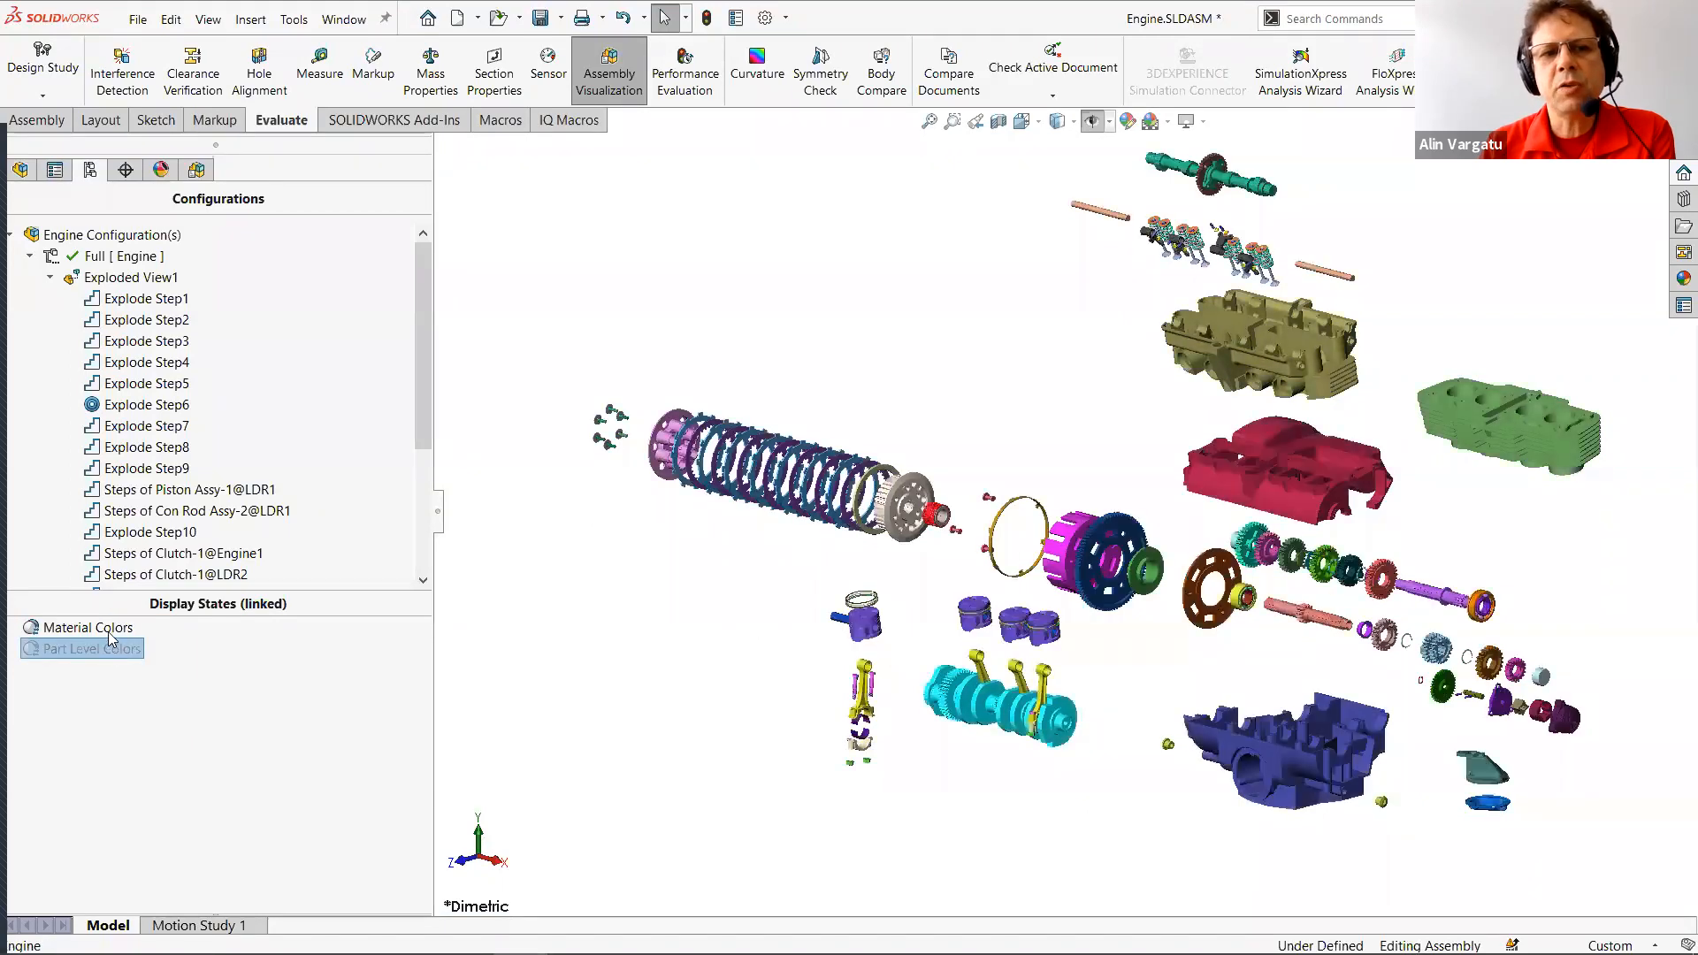
double_click(108, 629)
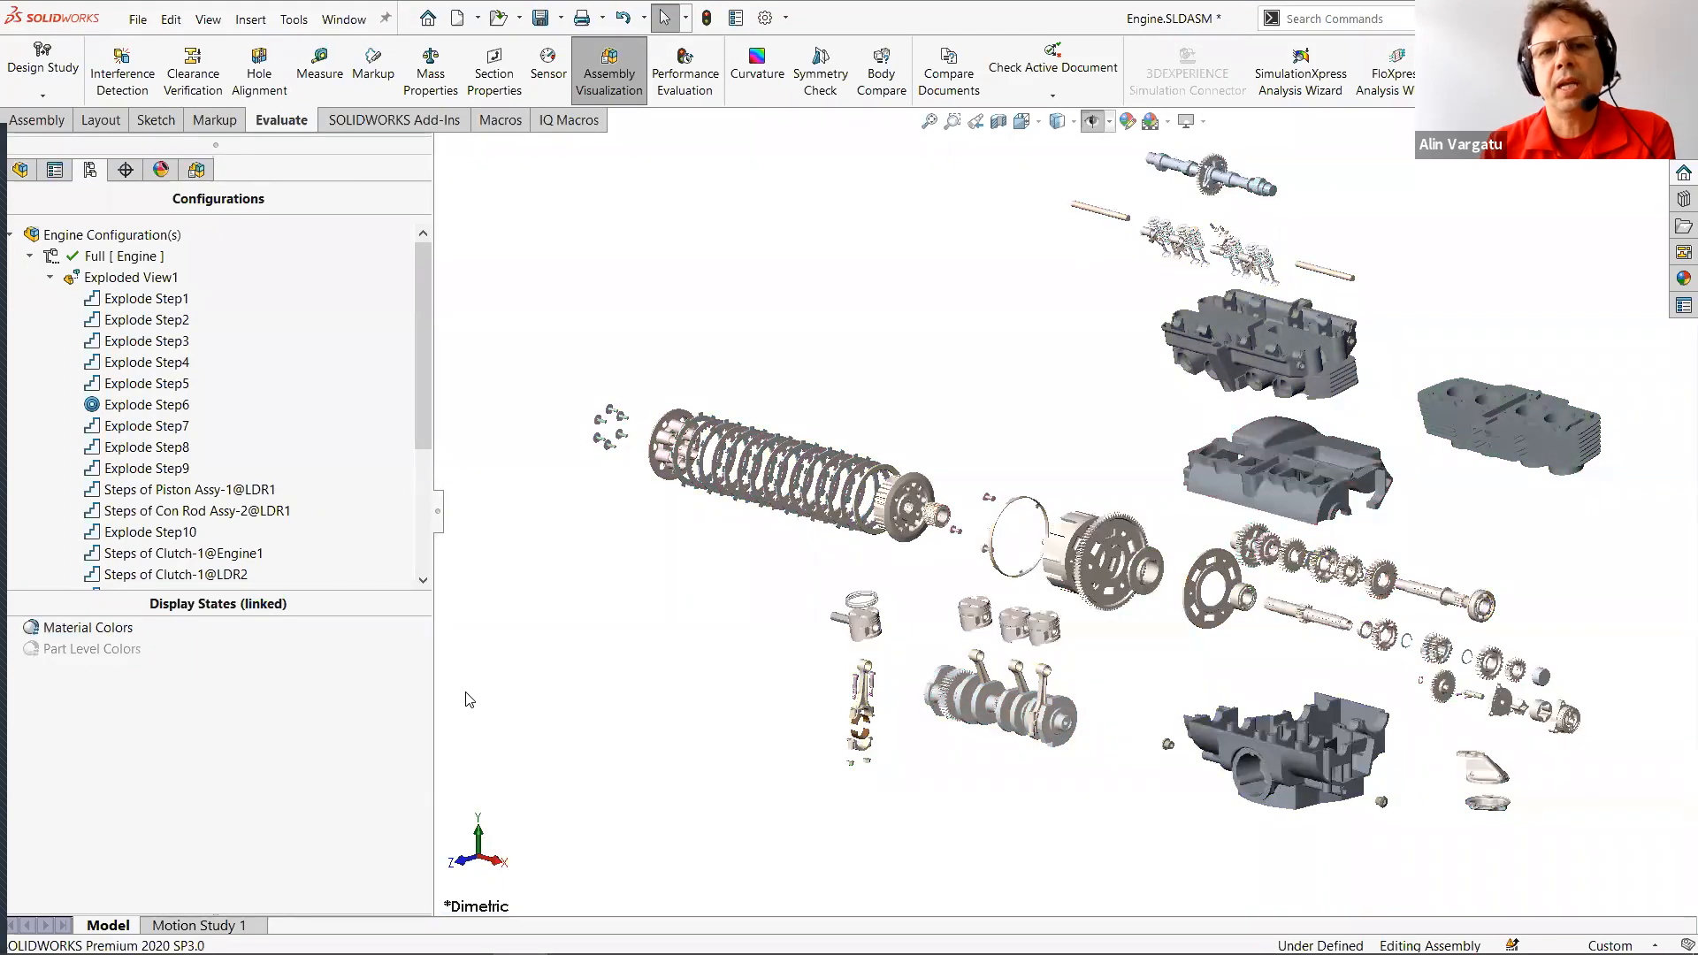
Return to Assembly Visualization and regenerate the subassembly colors by toggling flat and nested views, finishing in the nested view.
left_click(197, 170)
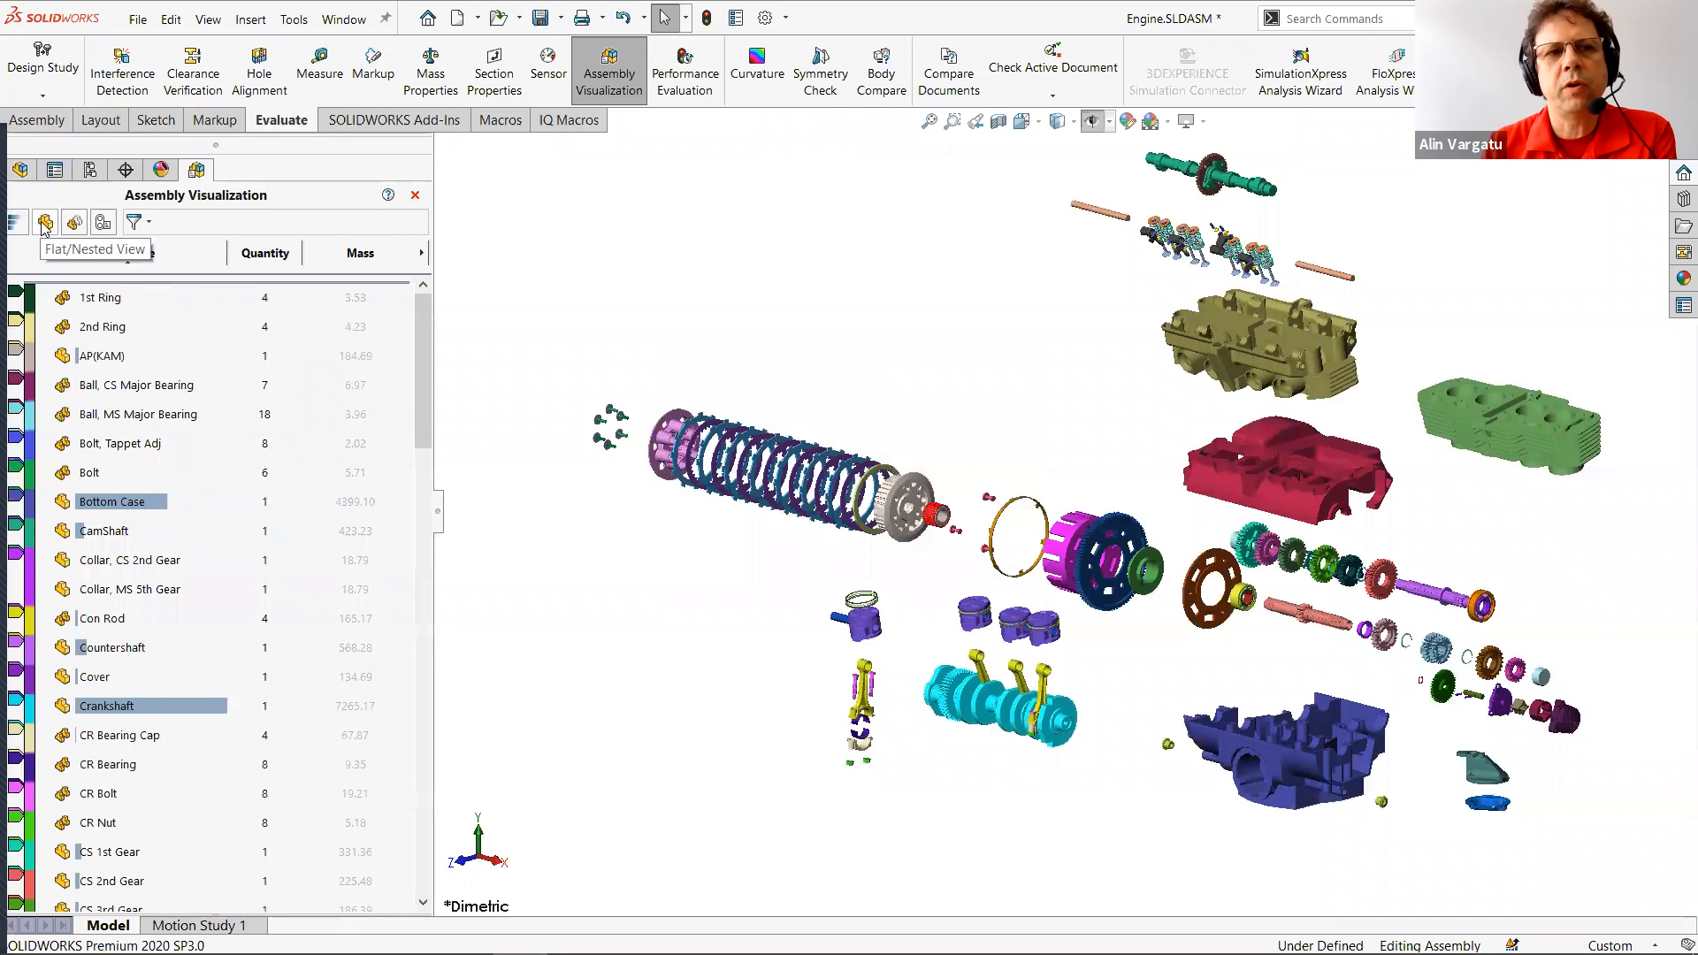
left_click(45, 223)
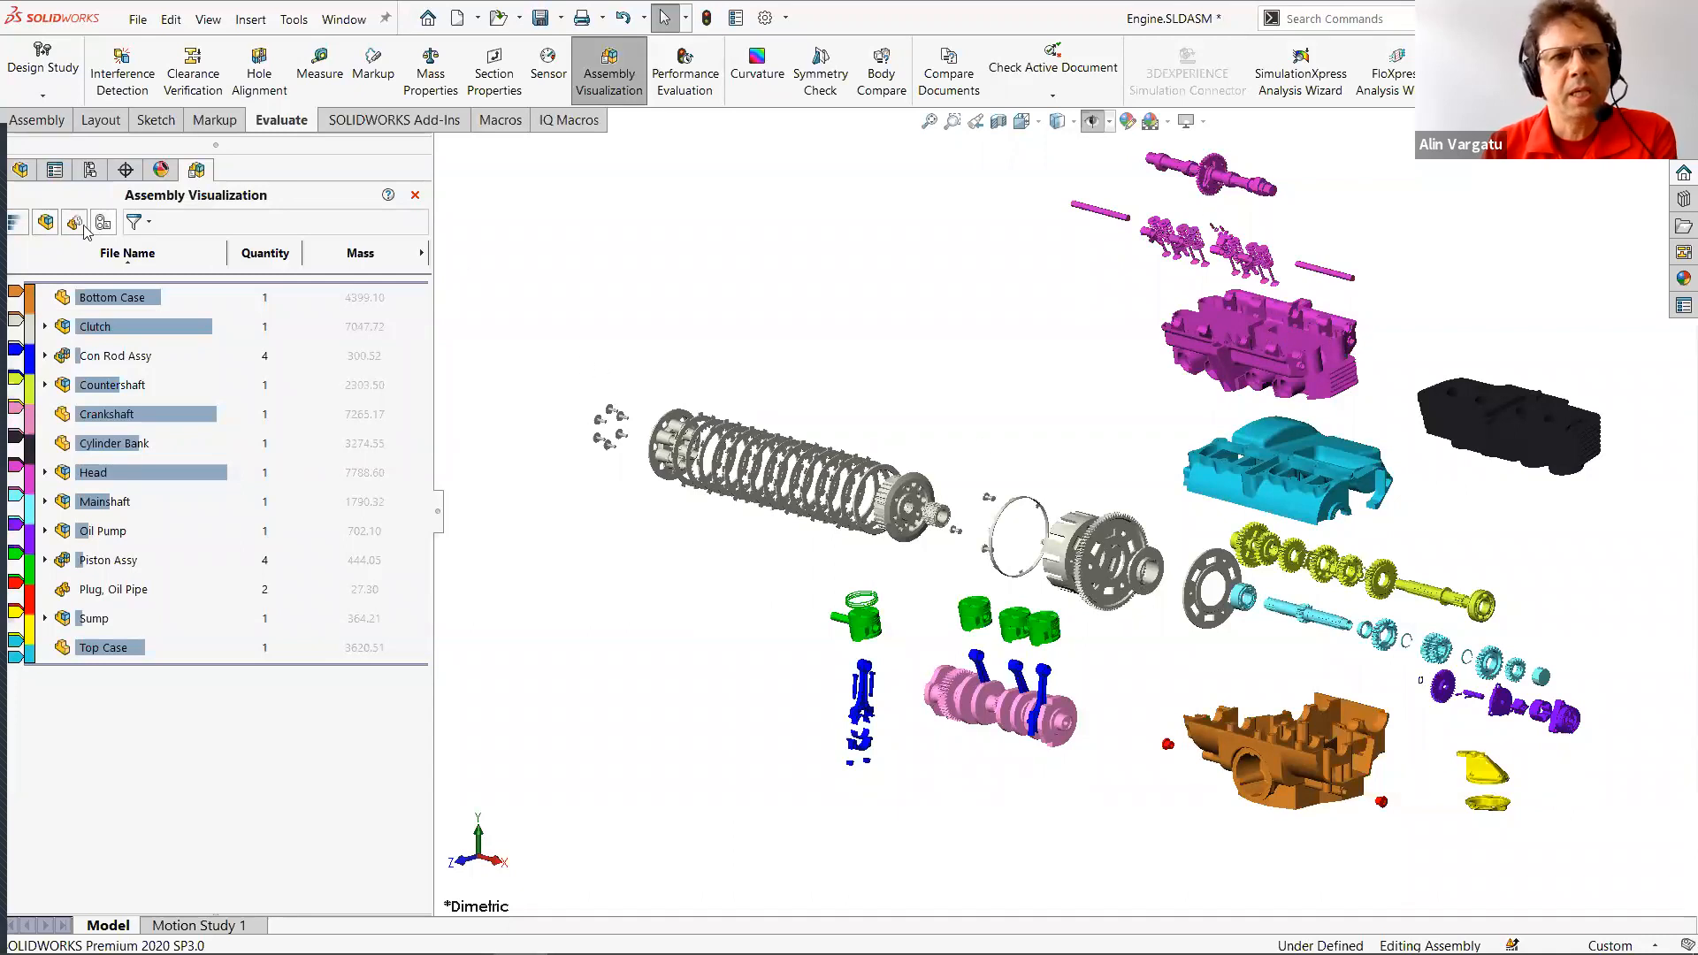
left_click(47, 225)
left_click(46, 225)
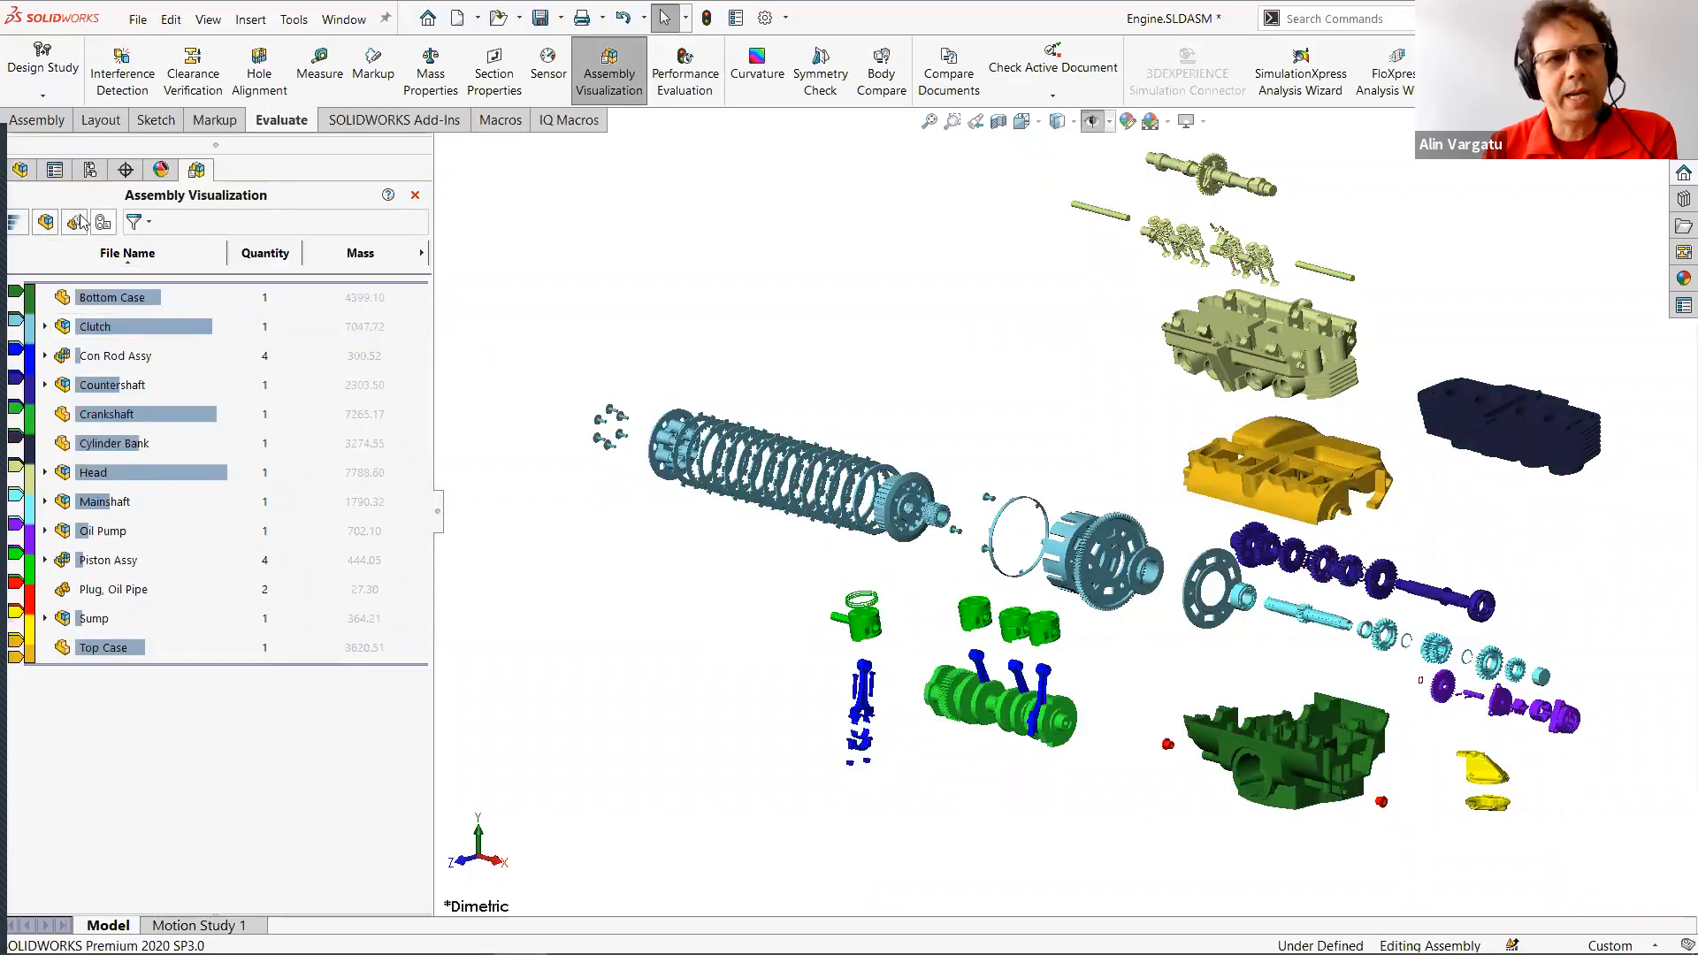
left_click(47, 224)
left_click(47, 225)
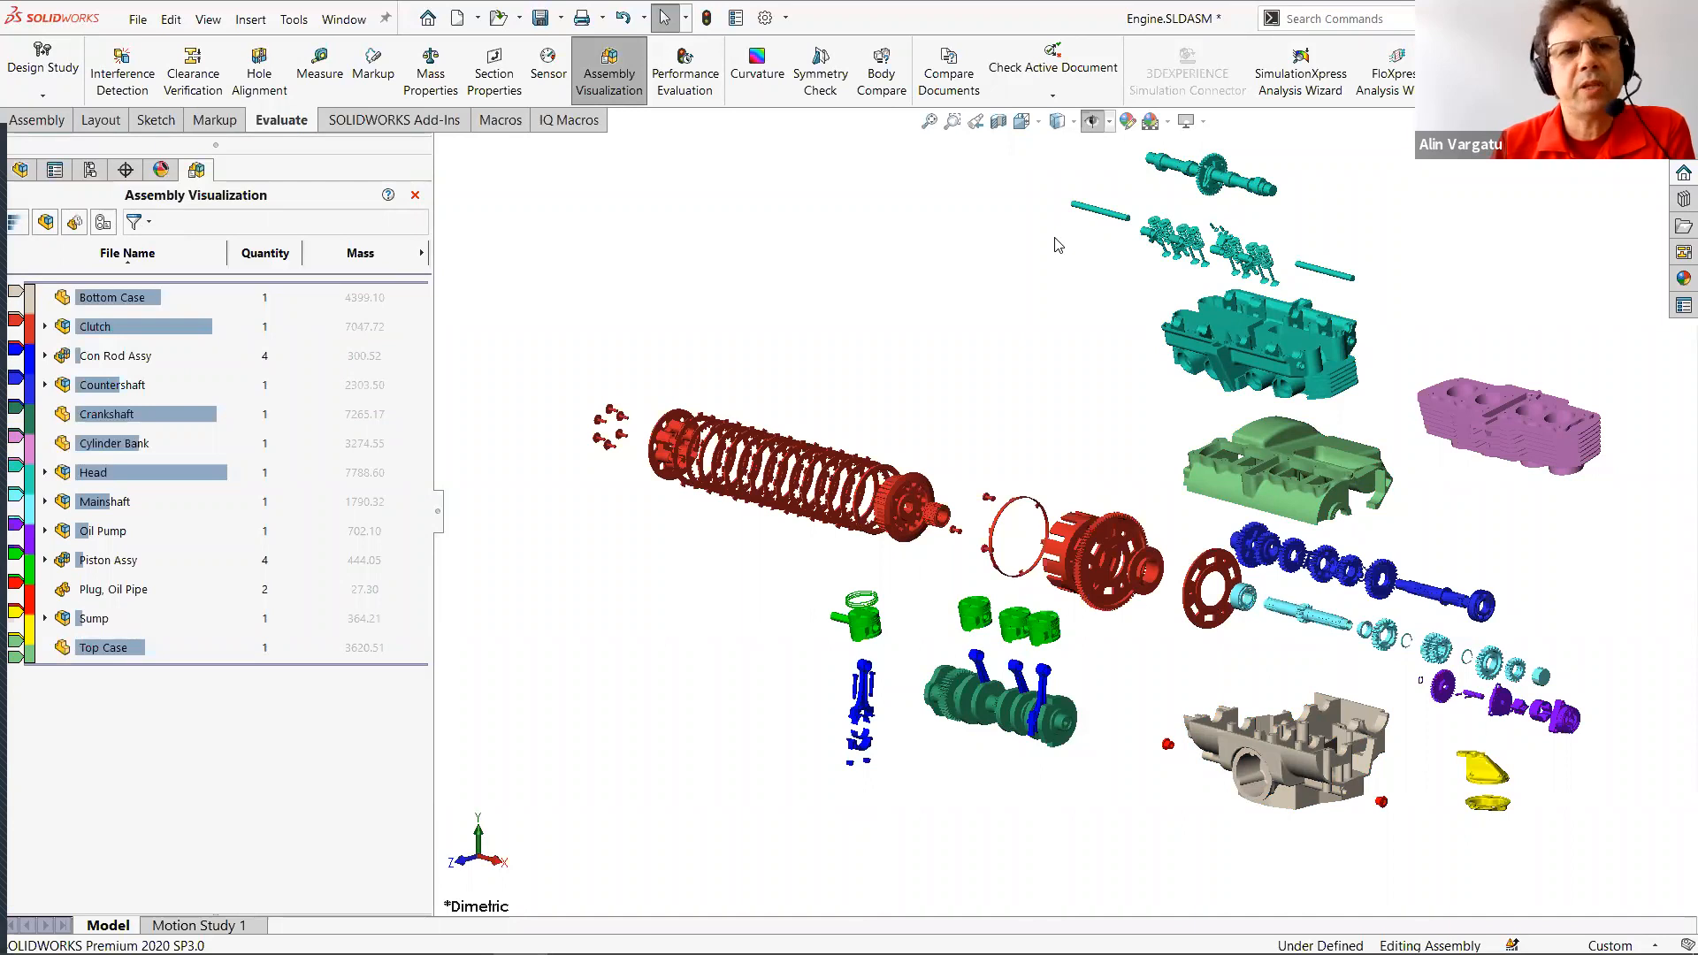
Add a display state from the nested-view colors and rename it "Top Level Colors".
left_click(422, 253)
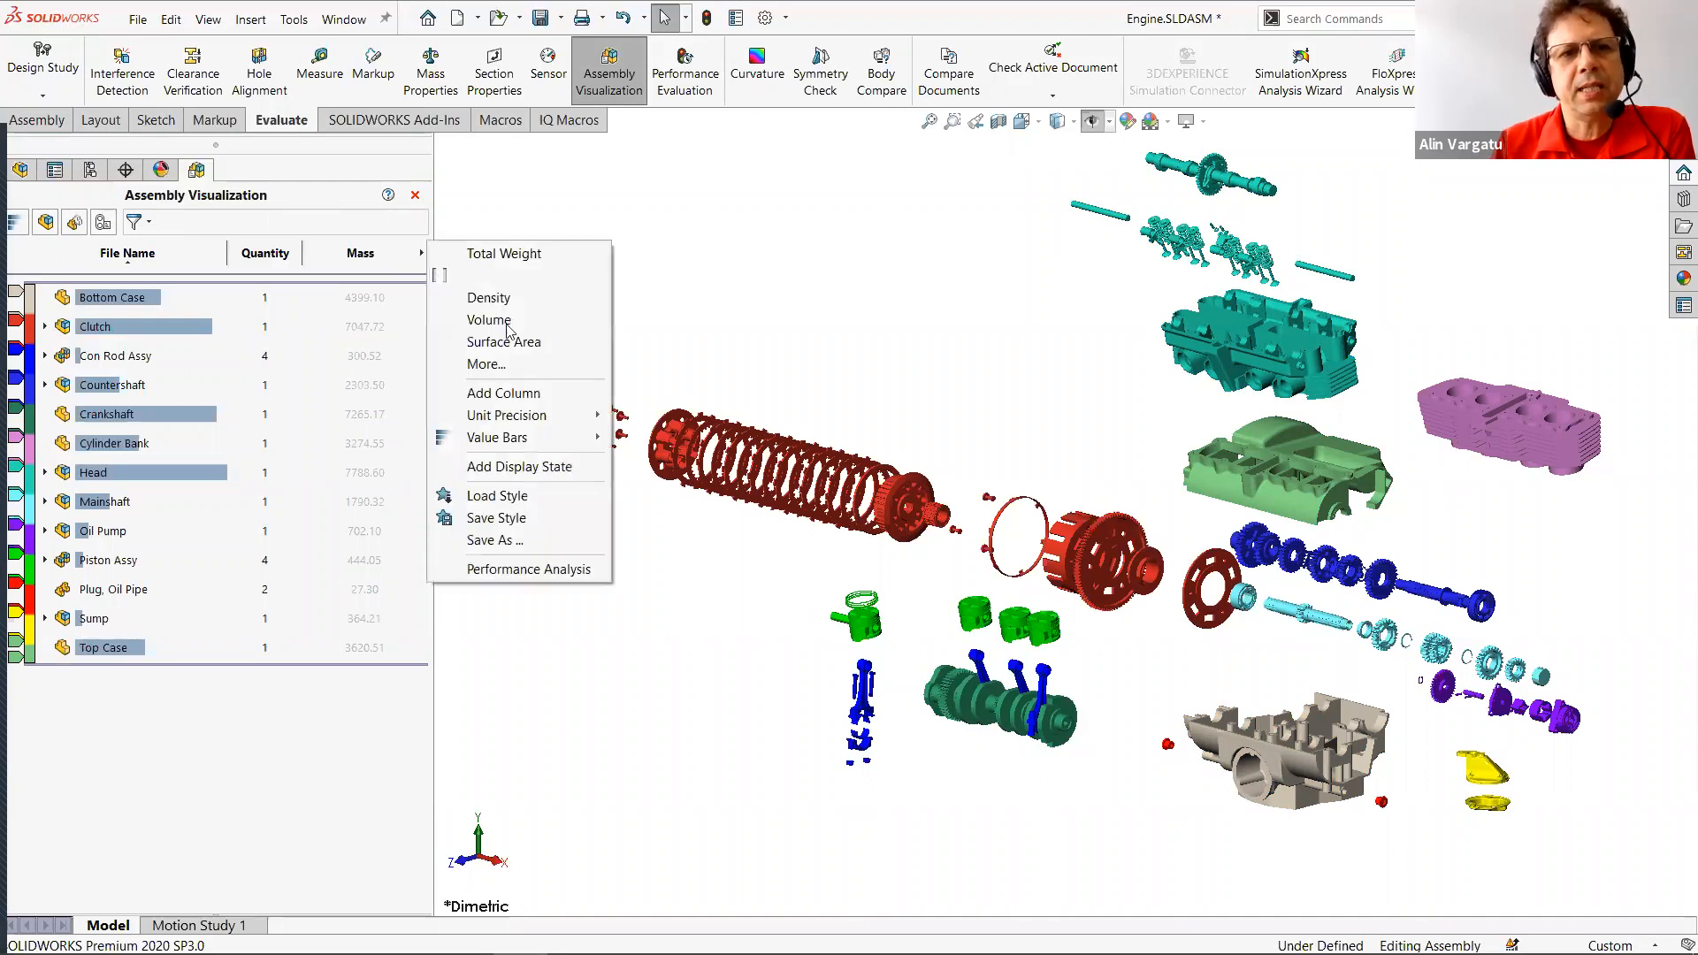
left_click(520, 467)
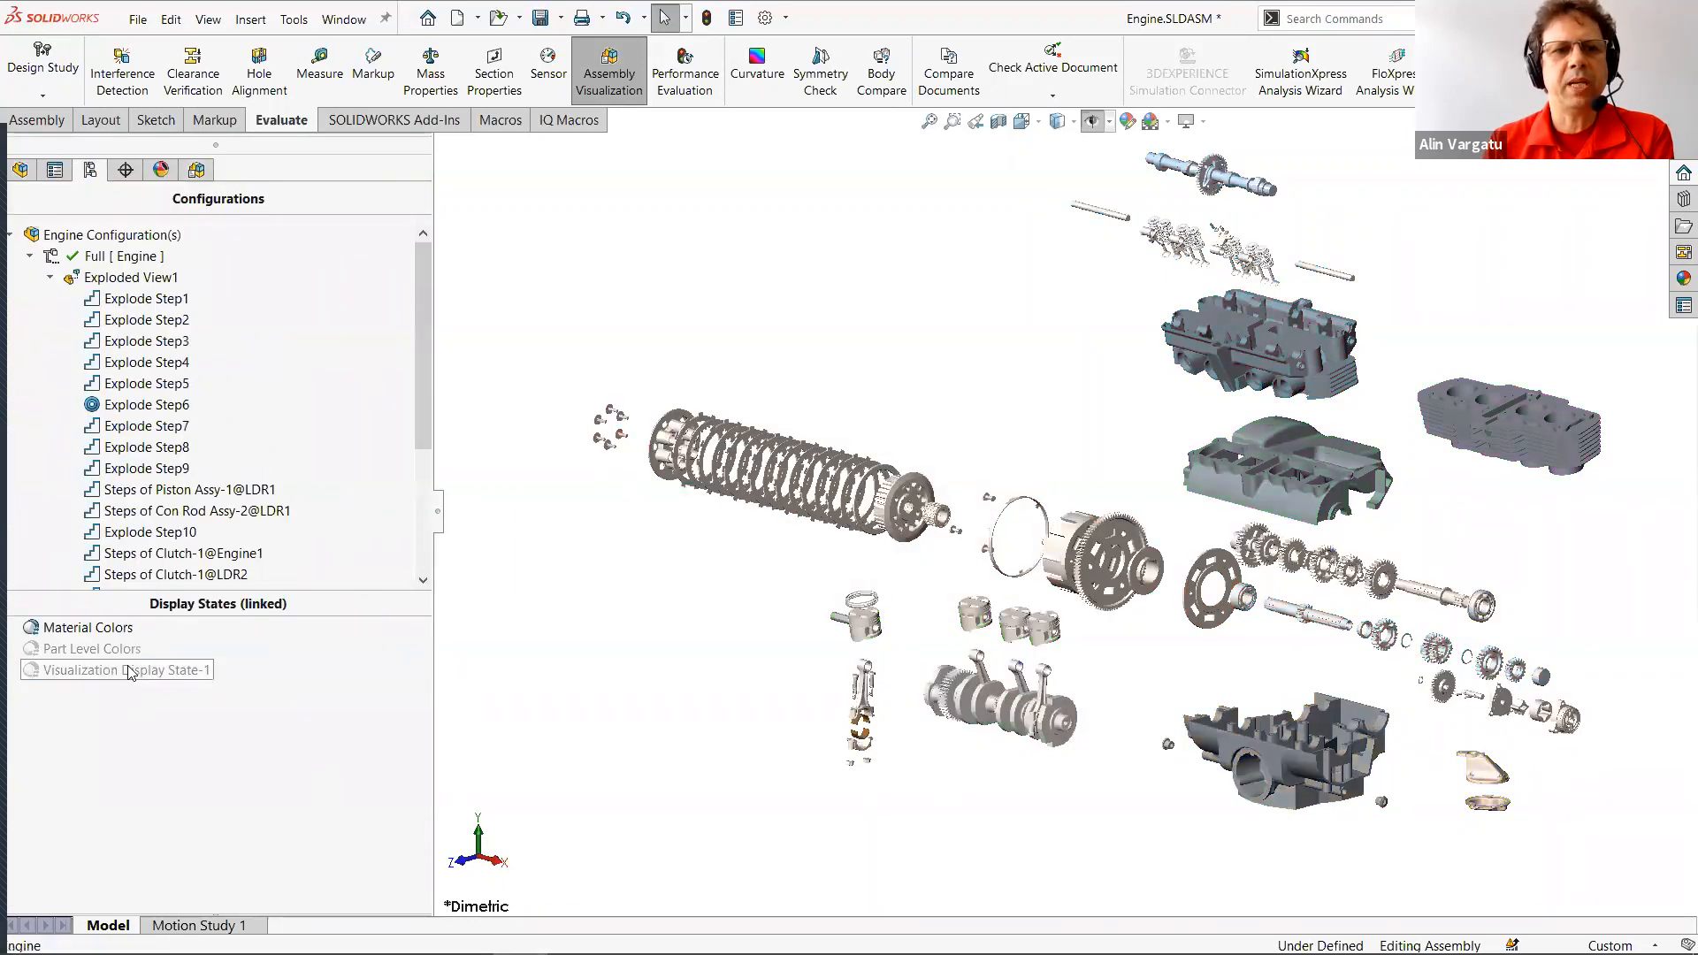
left_click(131, 671)
left_click(116, 674)
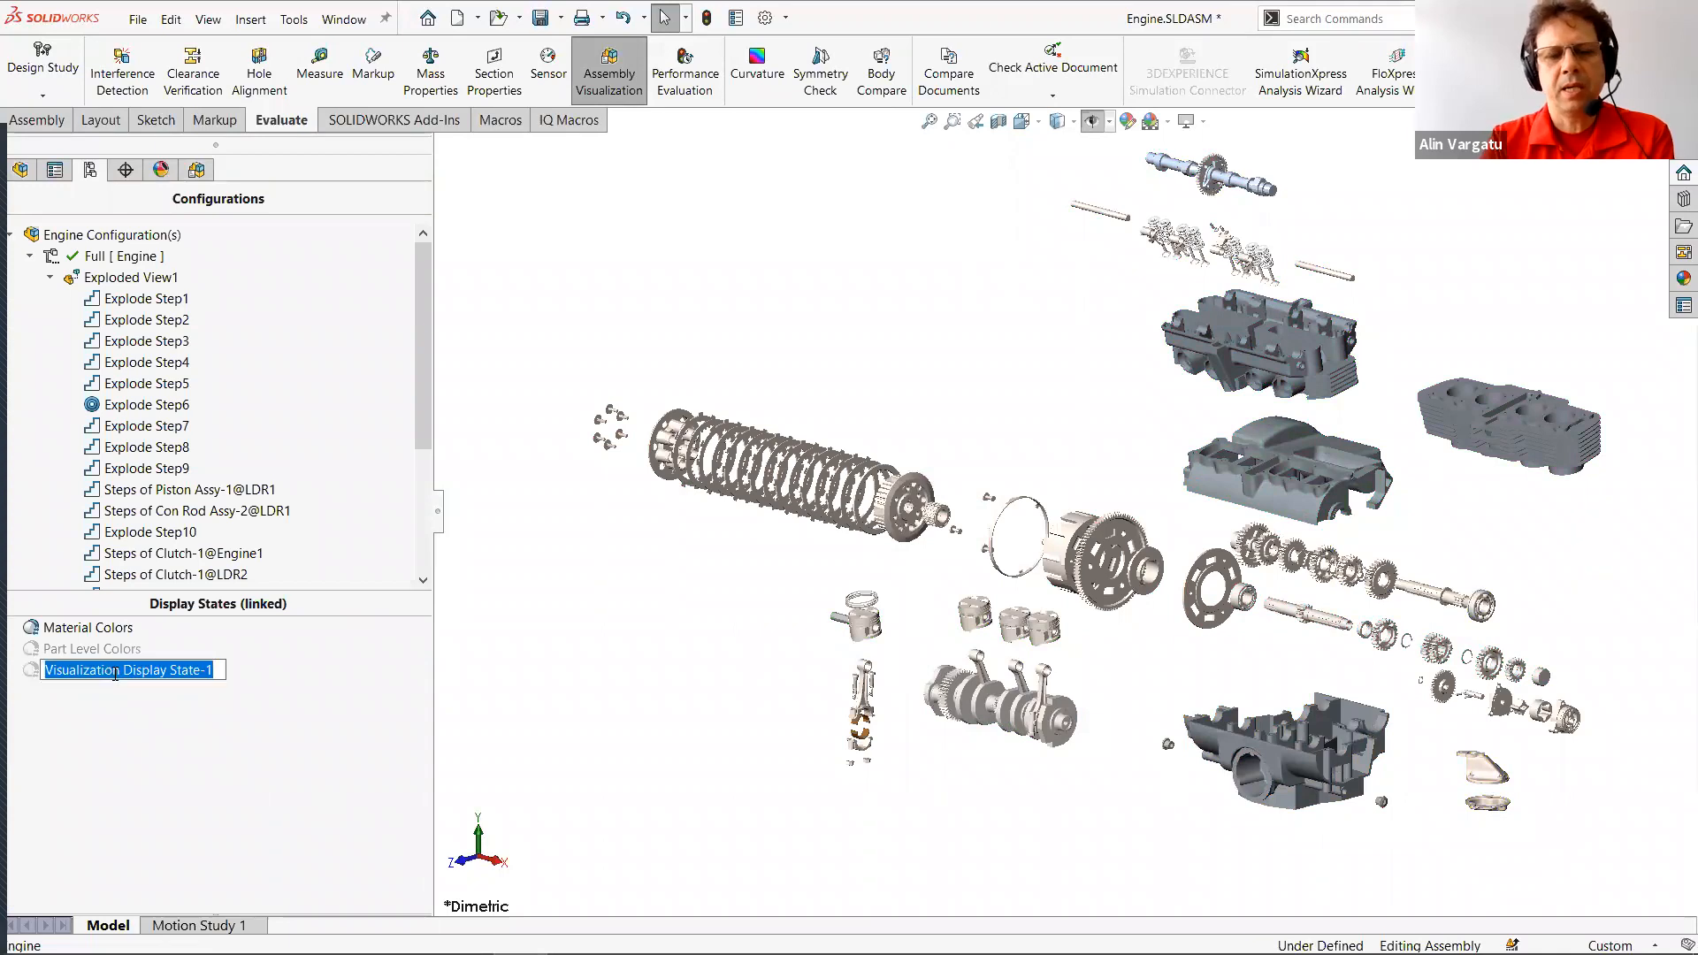
type("Top Le")
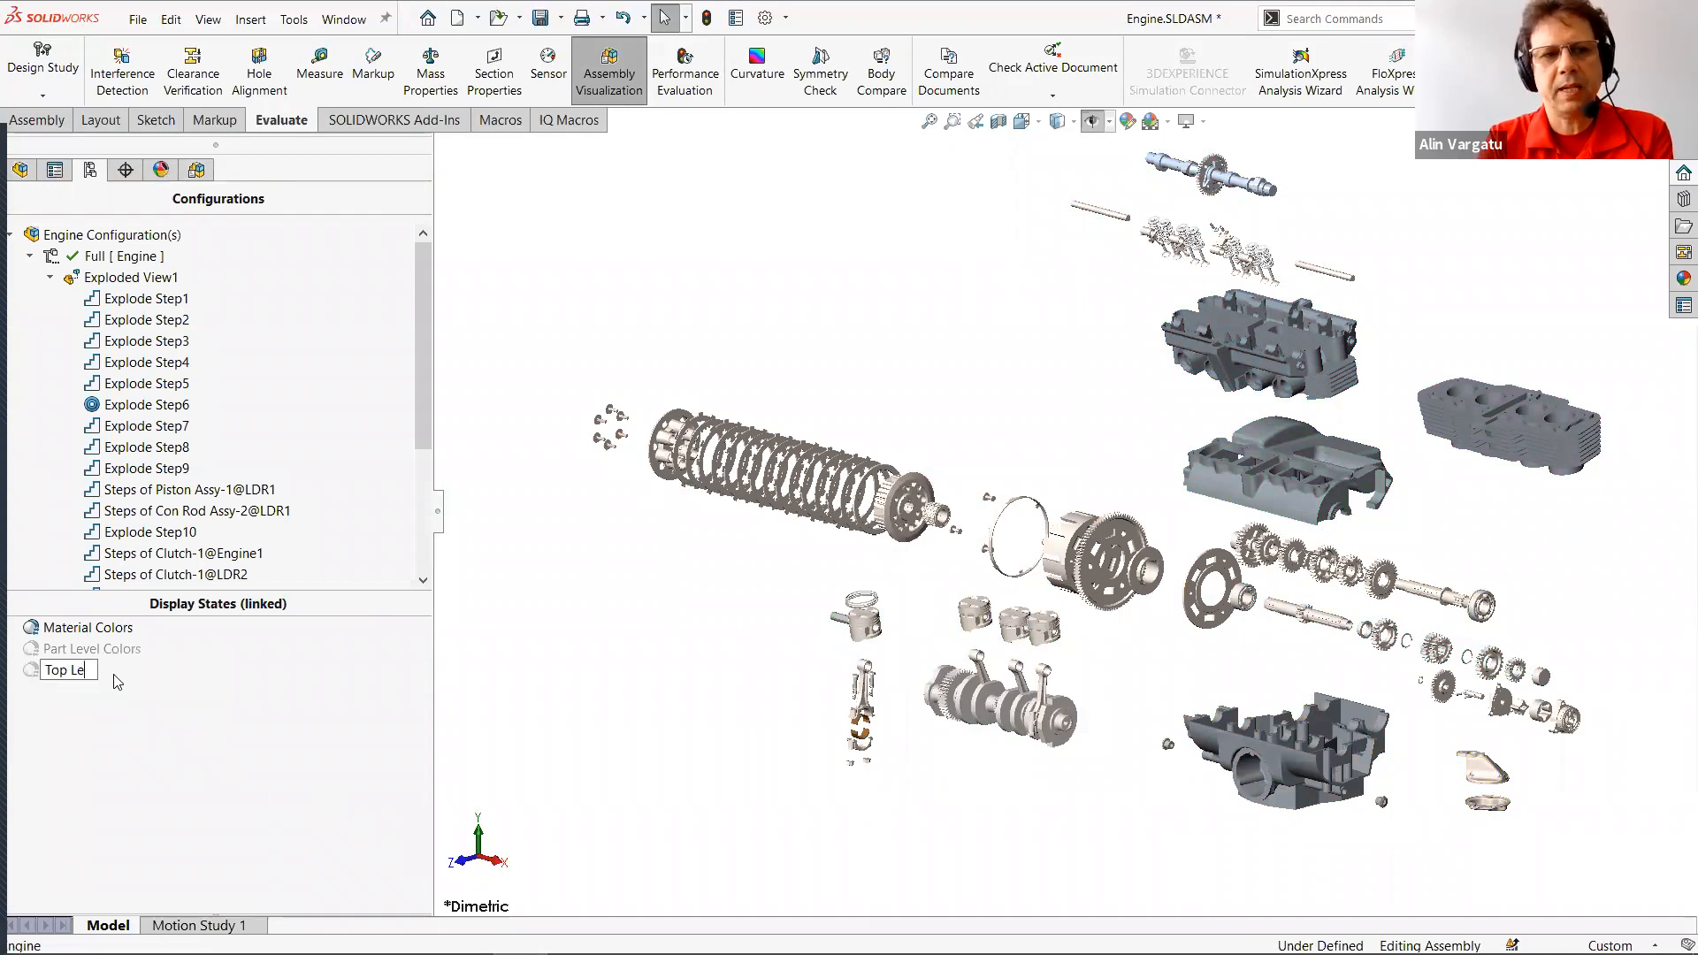
type("vel Colors")
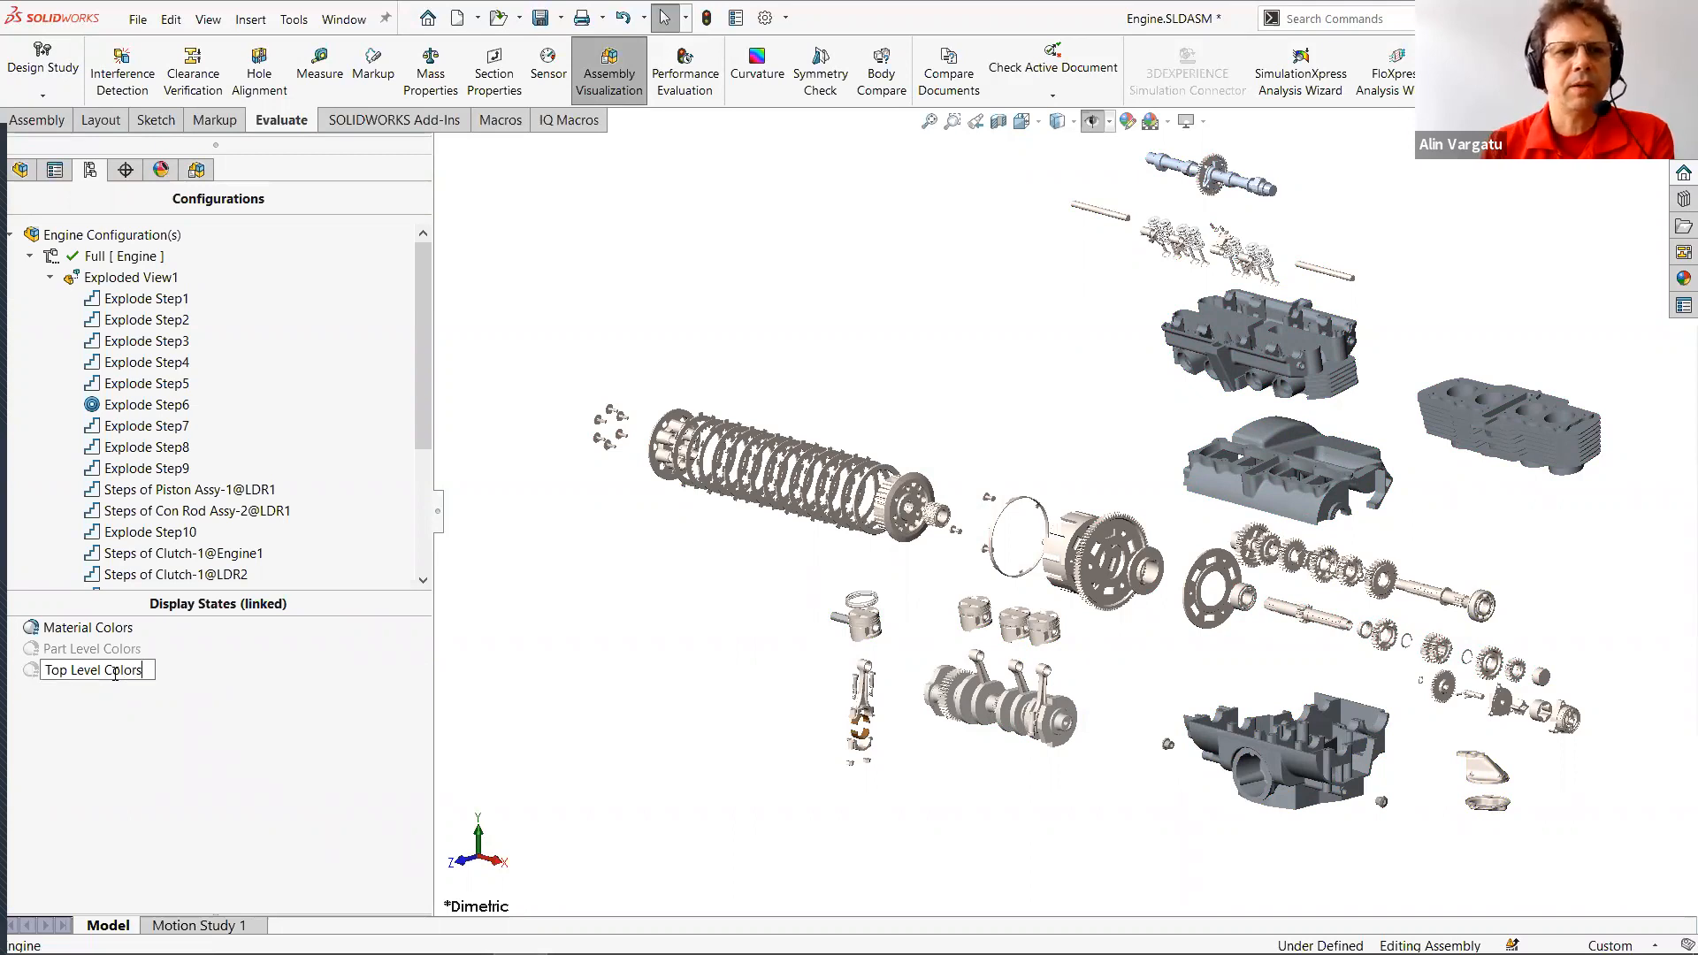
key("Return")
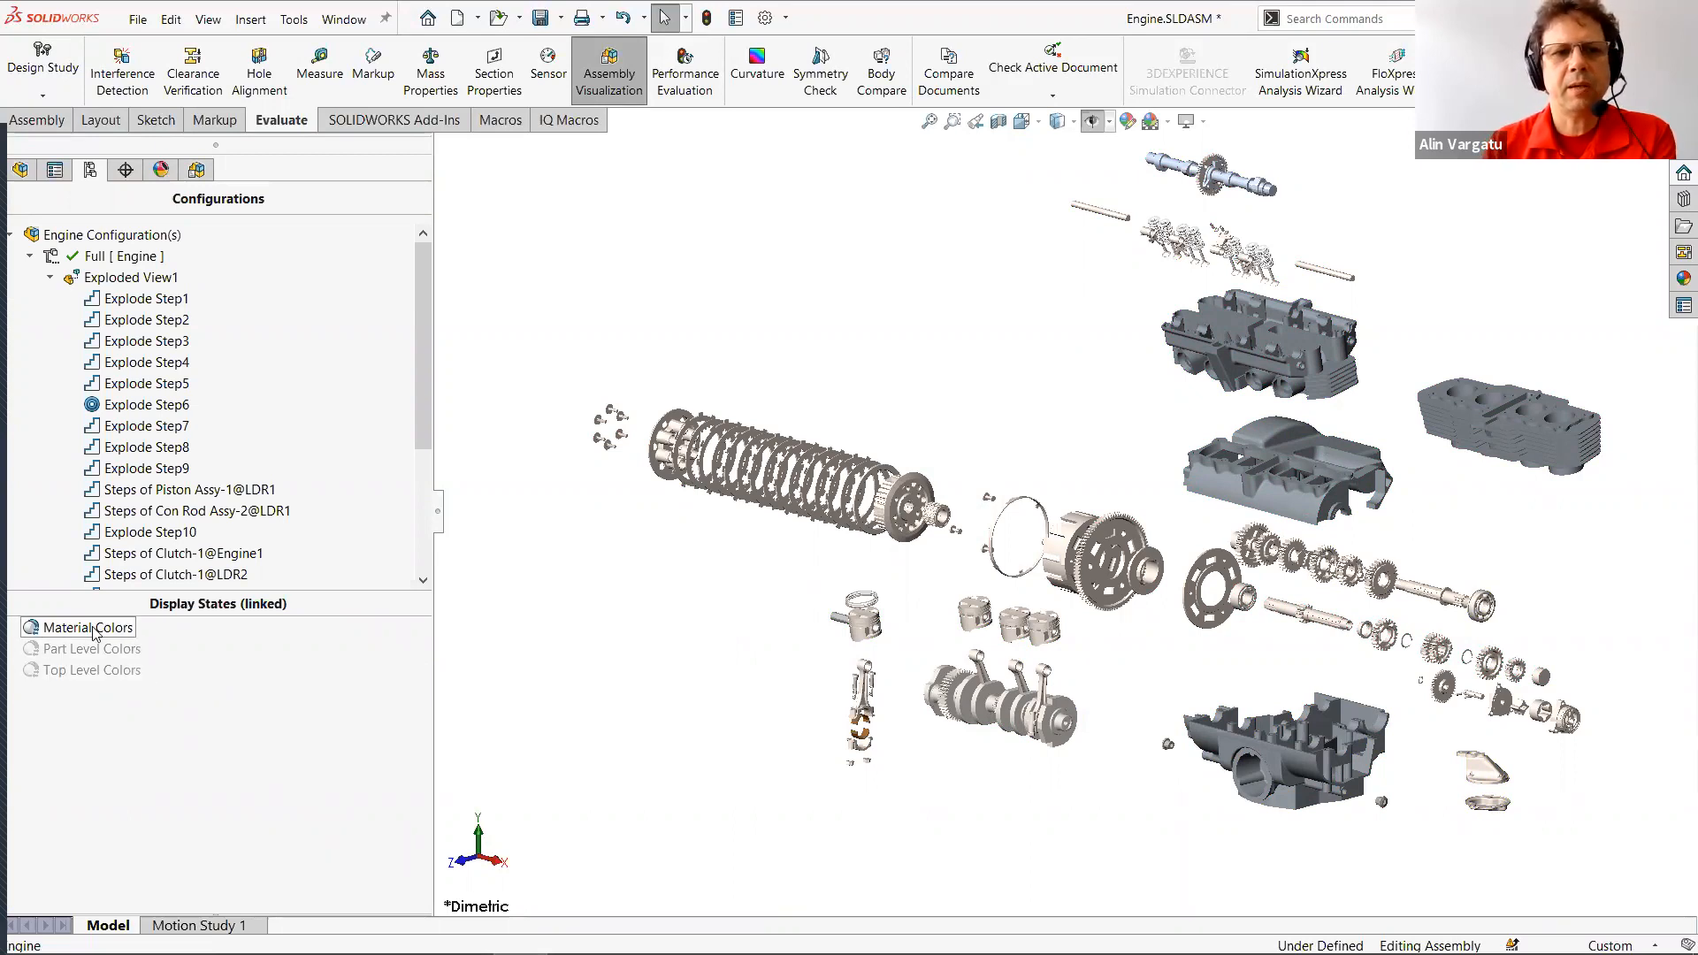
Cycle through the Part Level Colors, Top Level Colors and Material Colors display states to compare them, finishing on Top Level Colors.
left_click(92, 650)
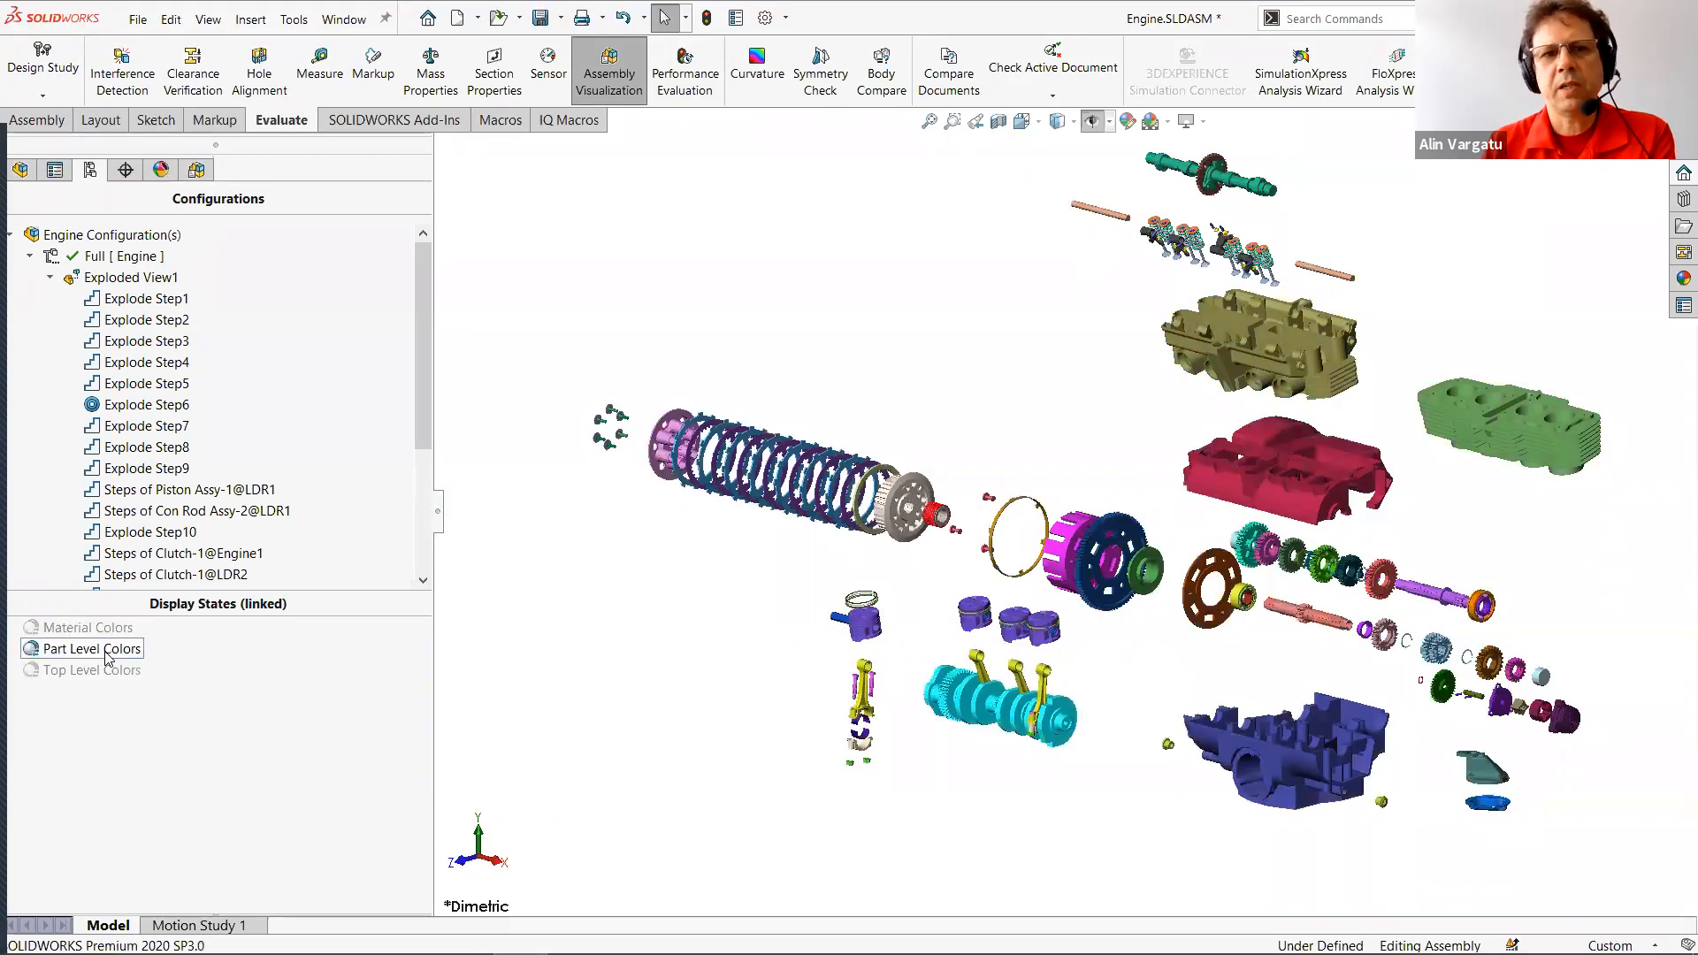
left_click(114, 675)
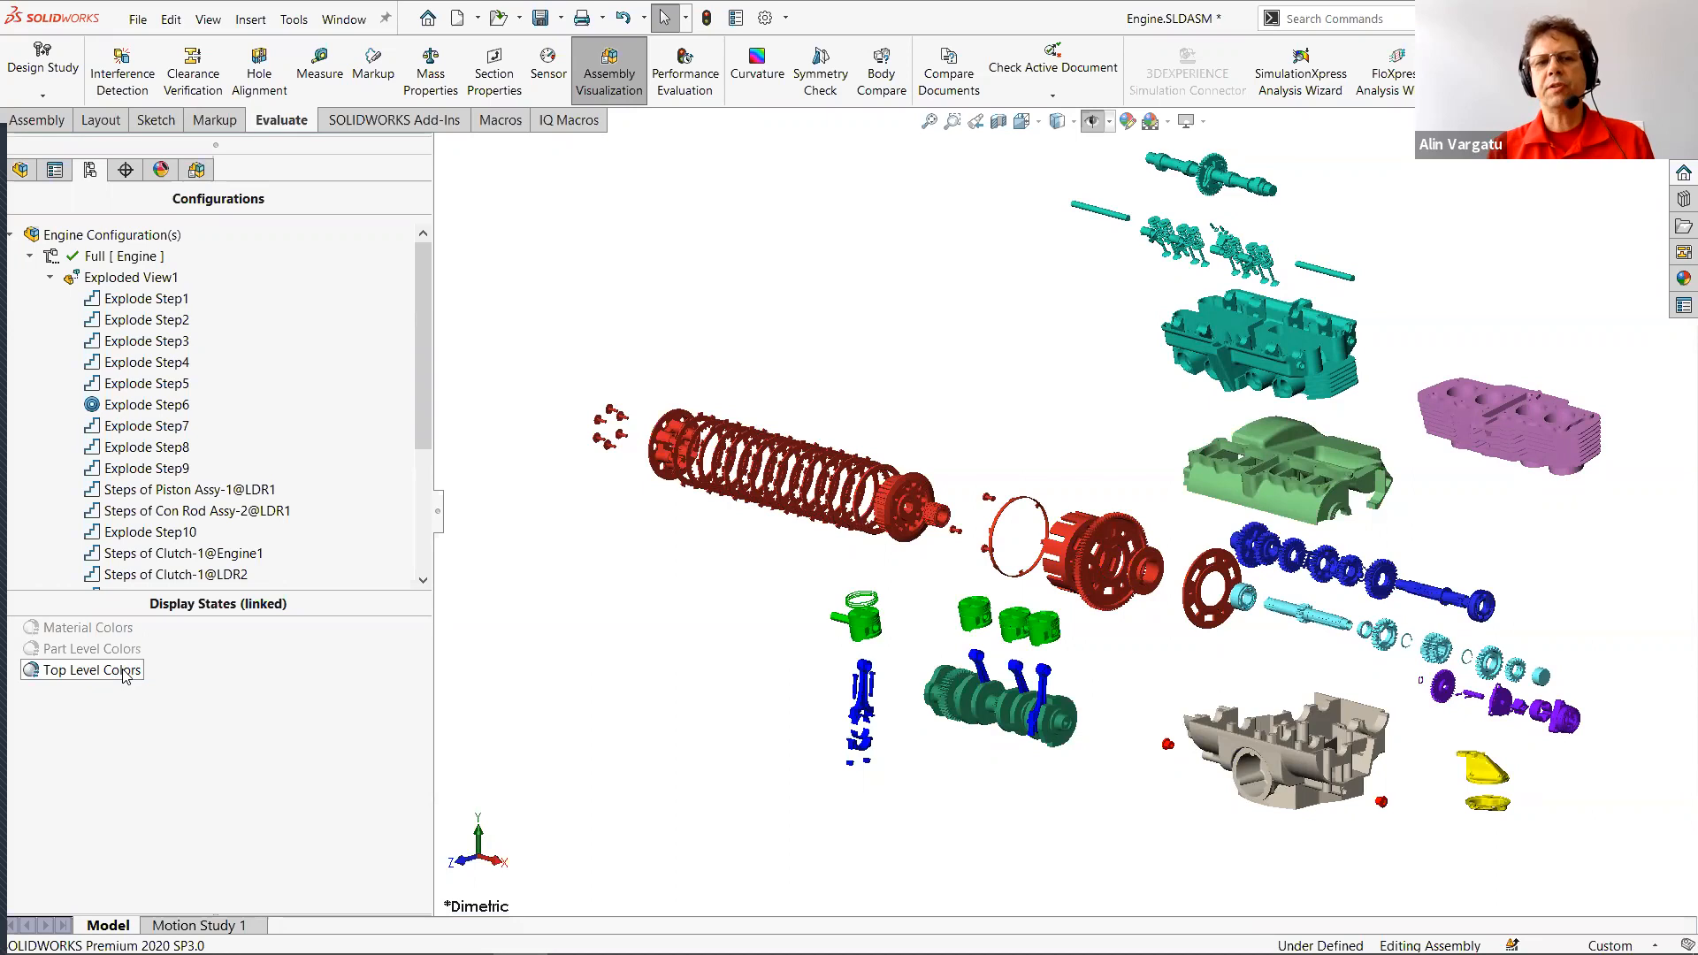
left_click(114, 633)
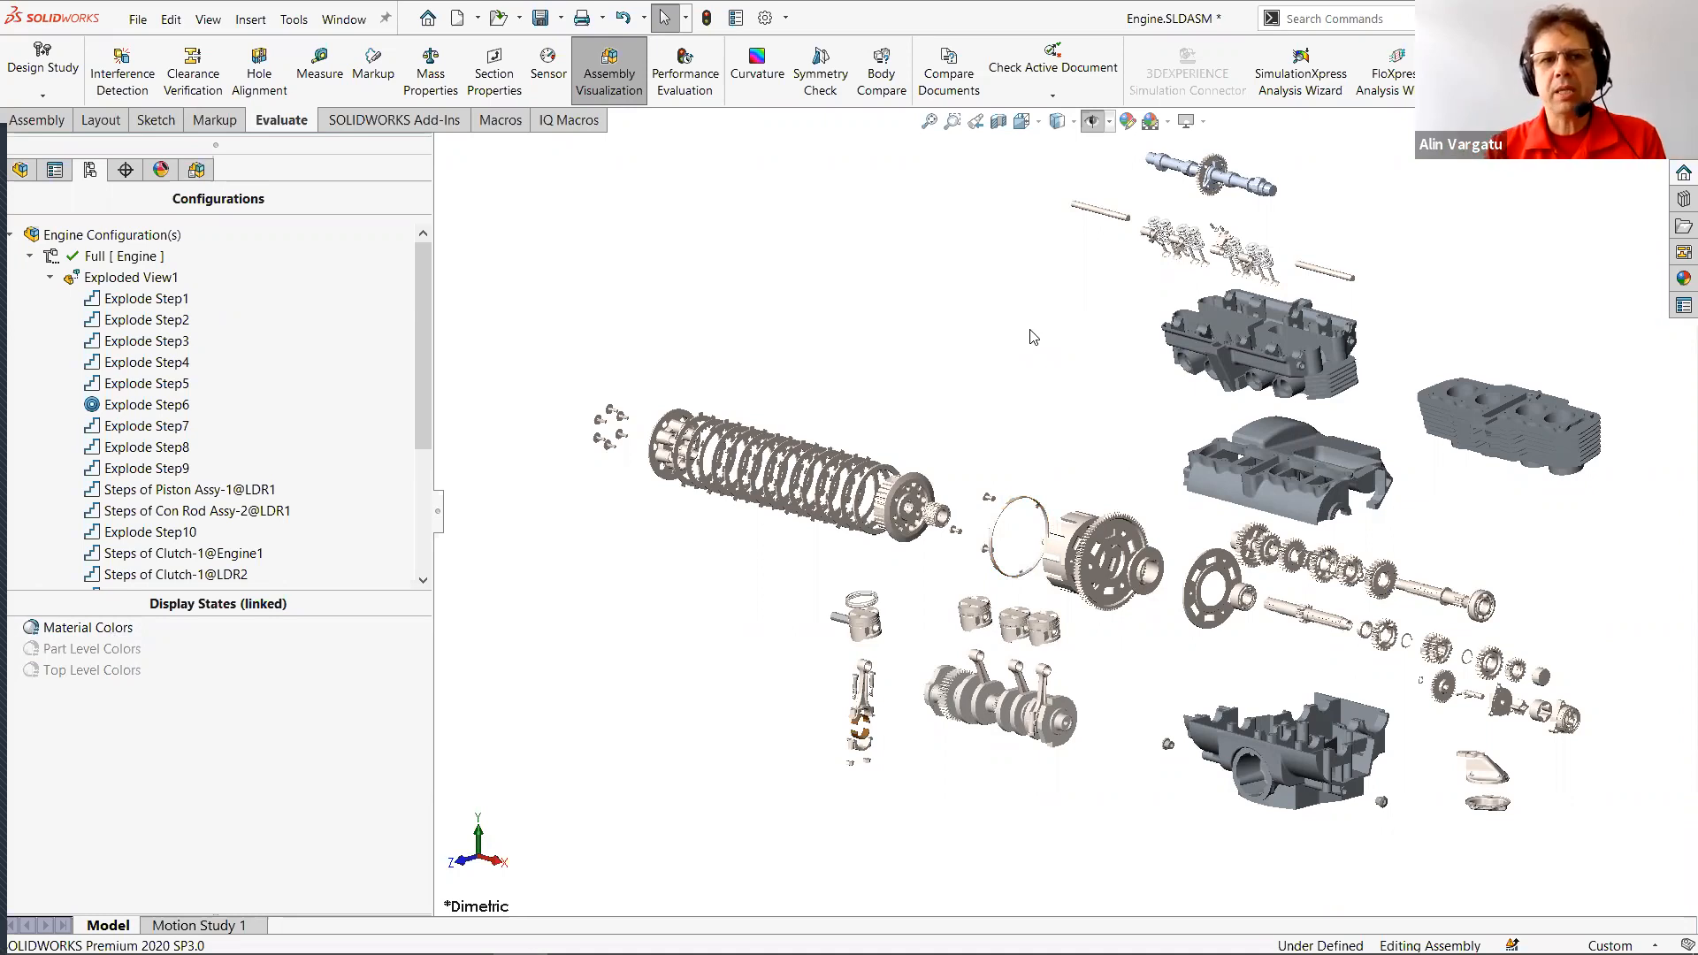
left_click(120, 655)
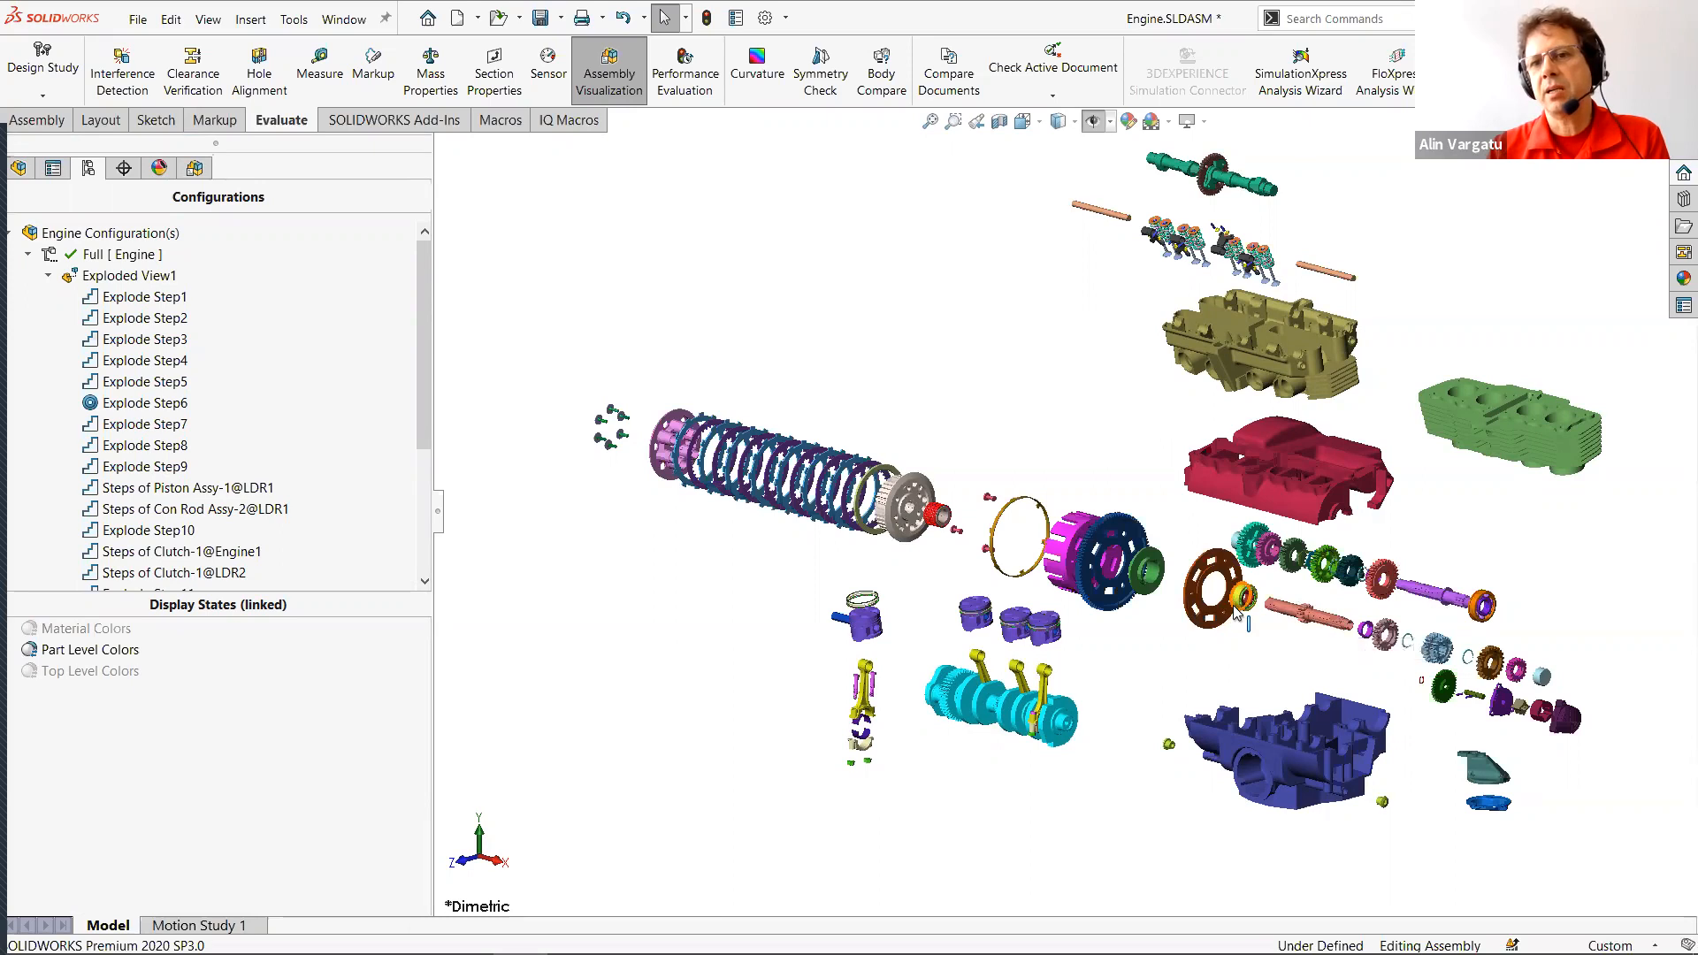
left_click(97, 672)
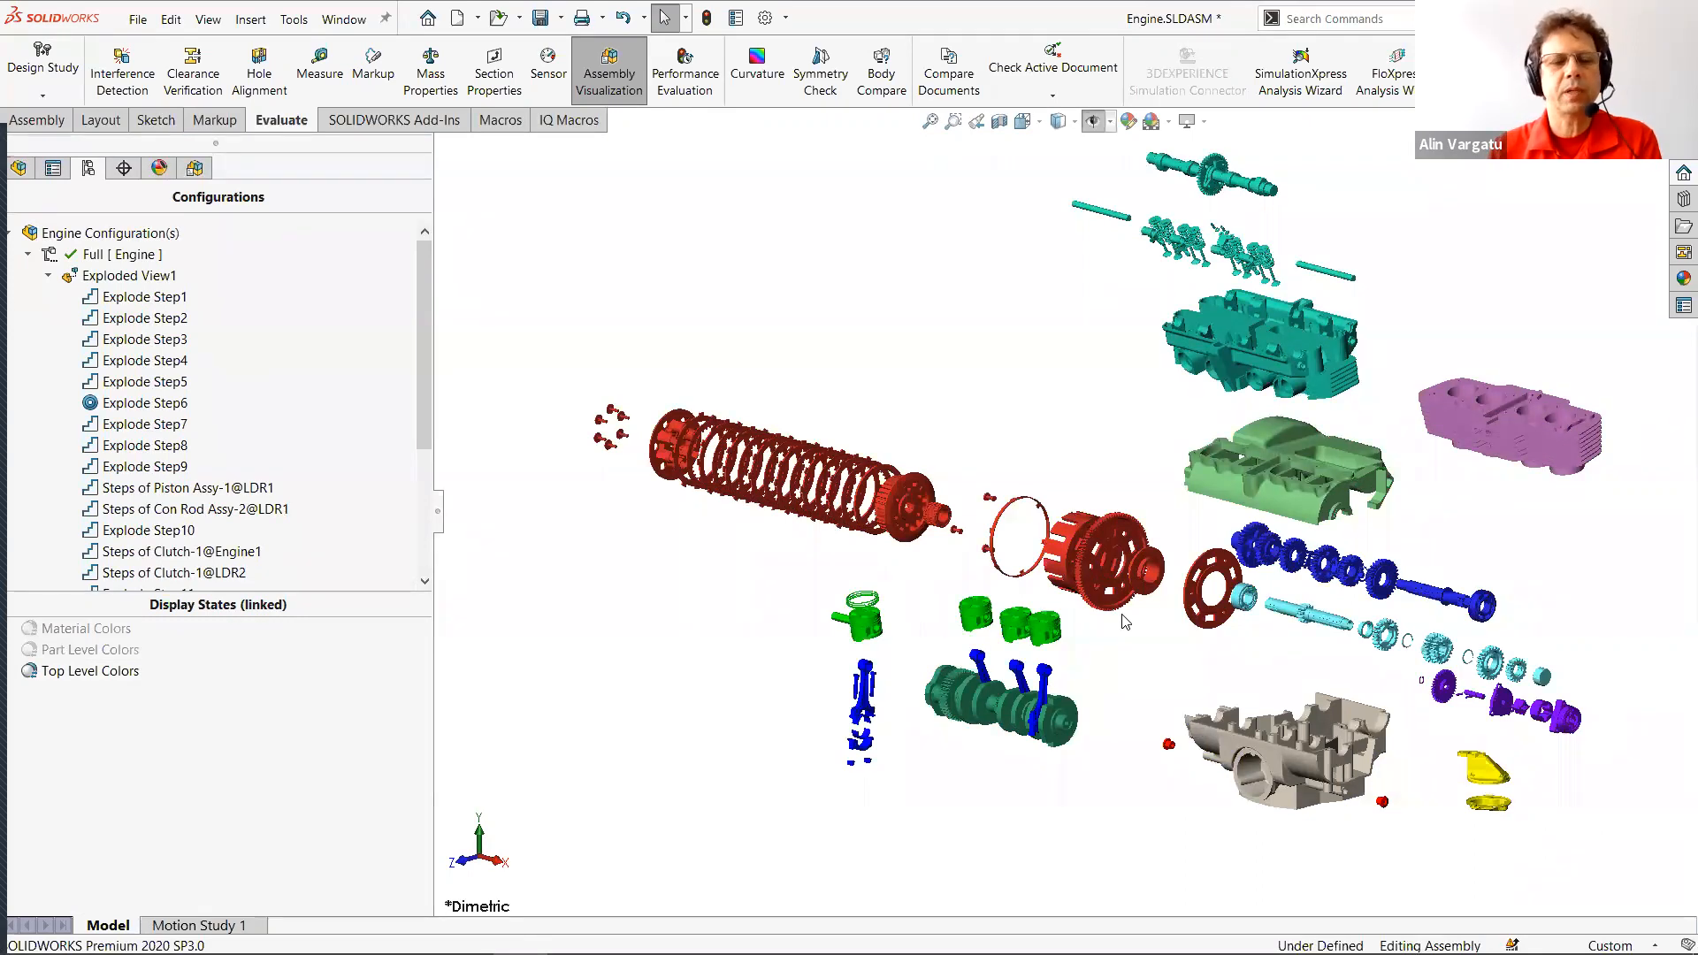
key("alt+Tab")
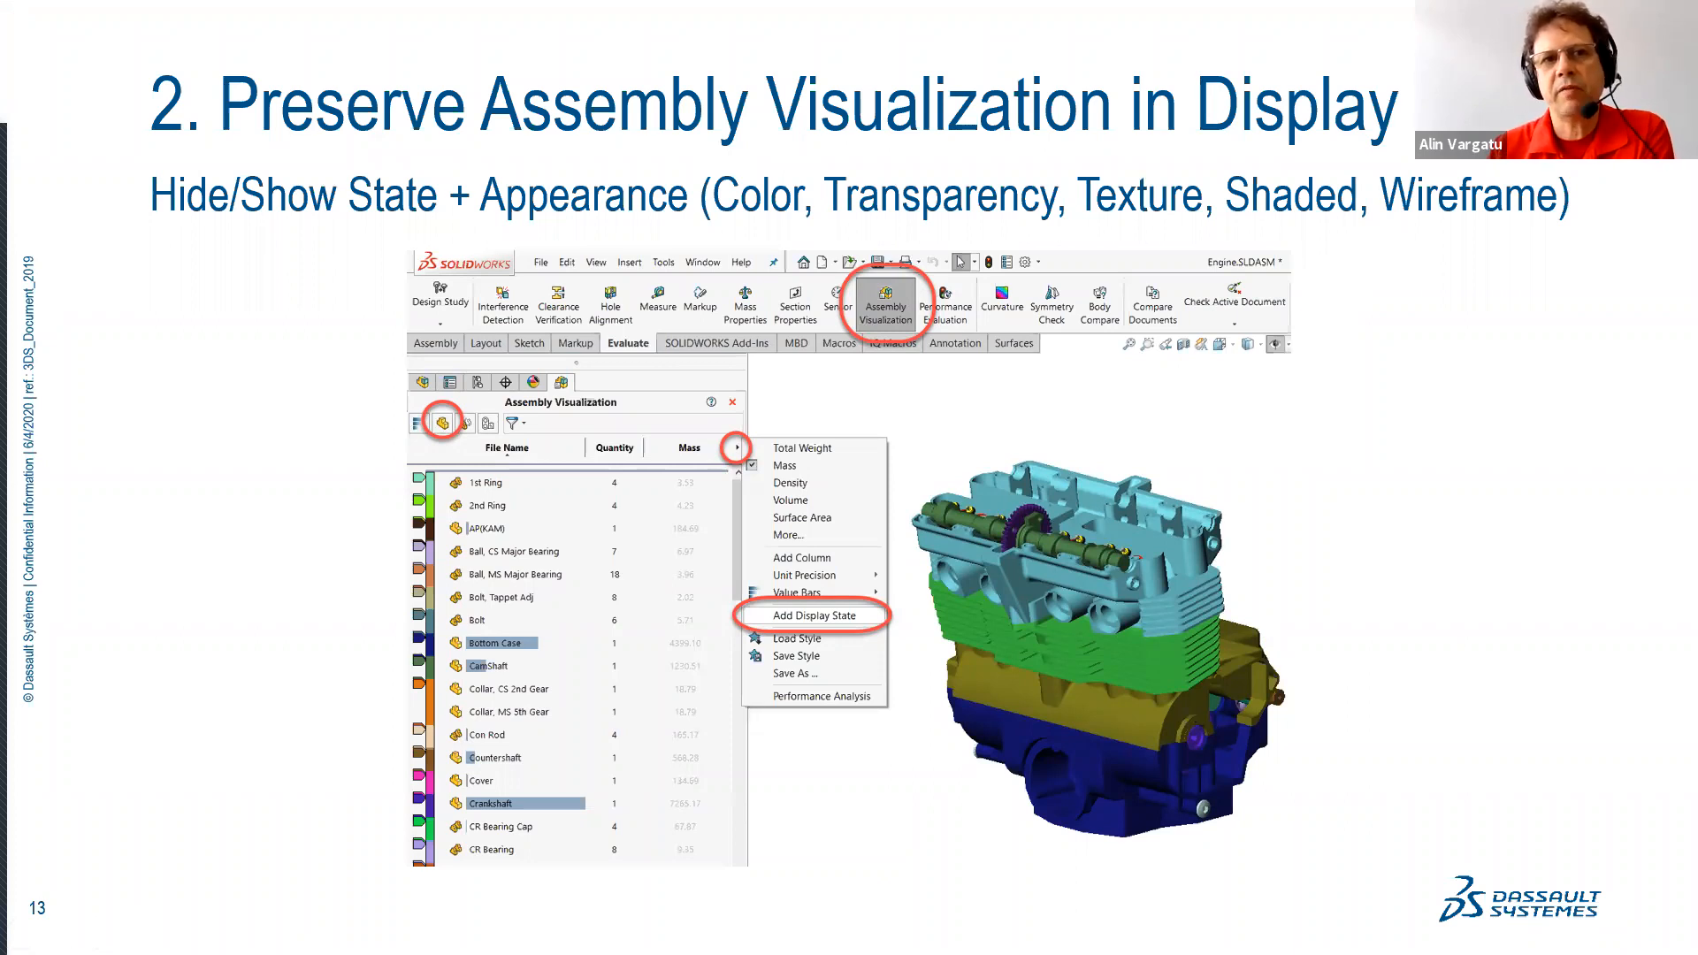
key("Right")
key("Right")
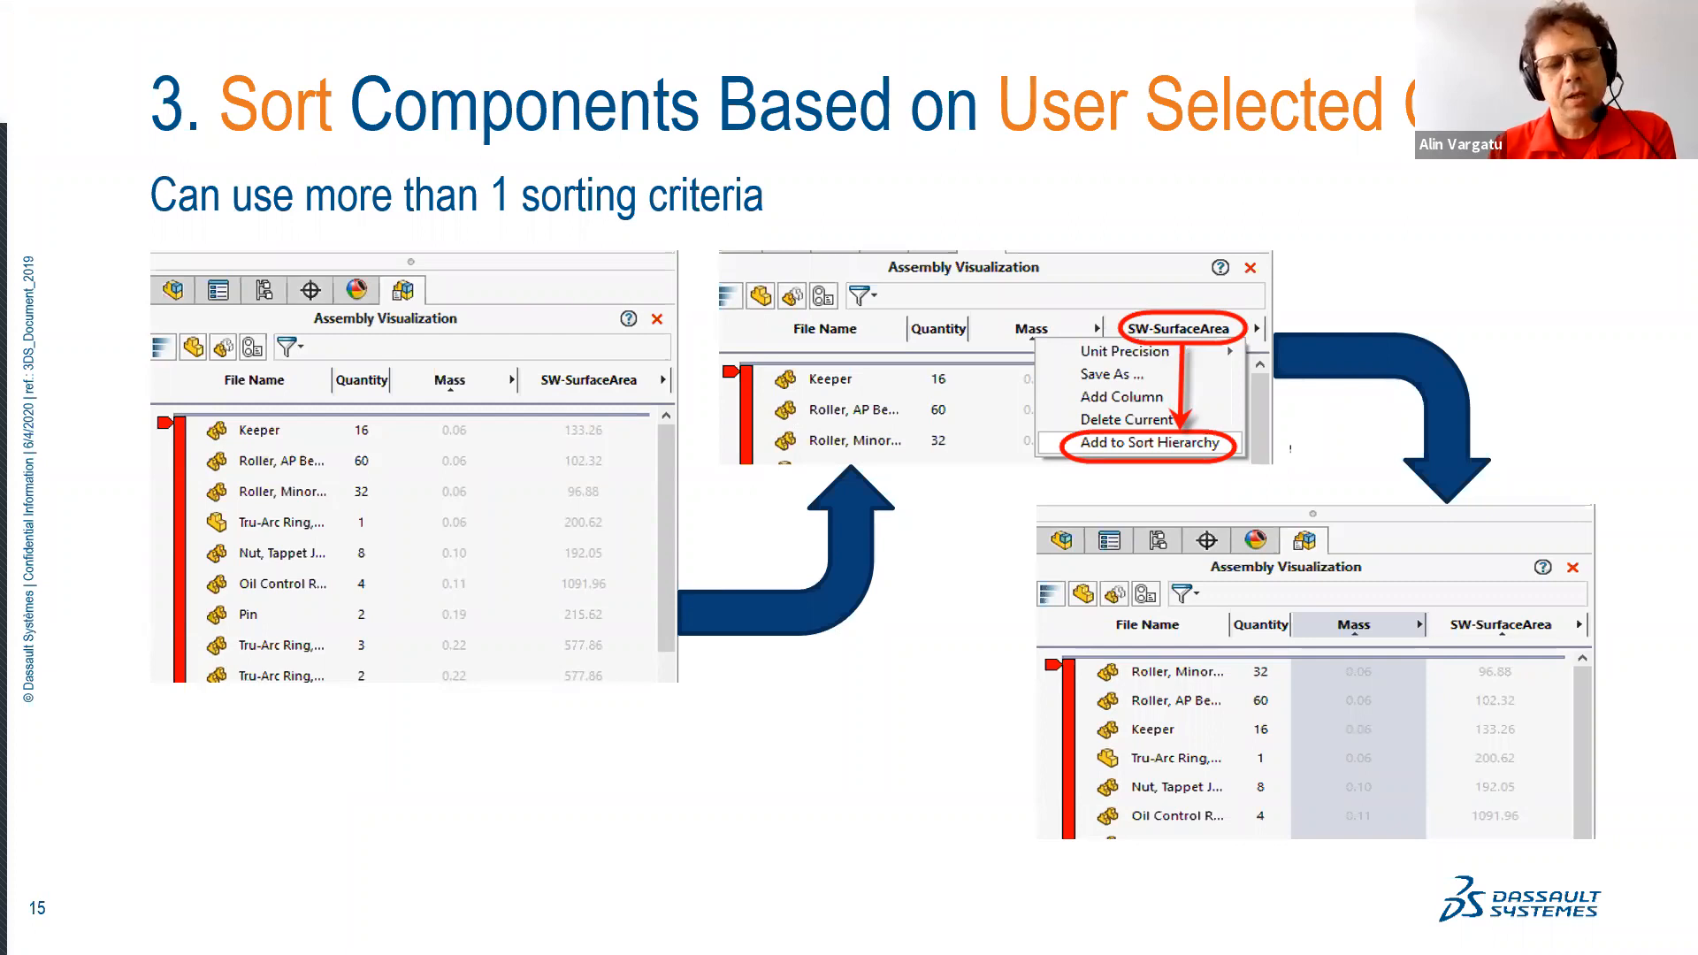
key("alt+Tab")
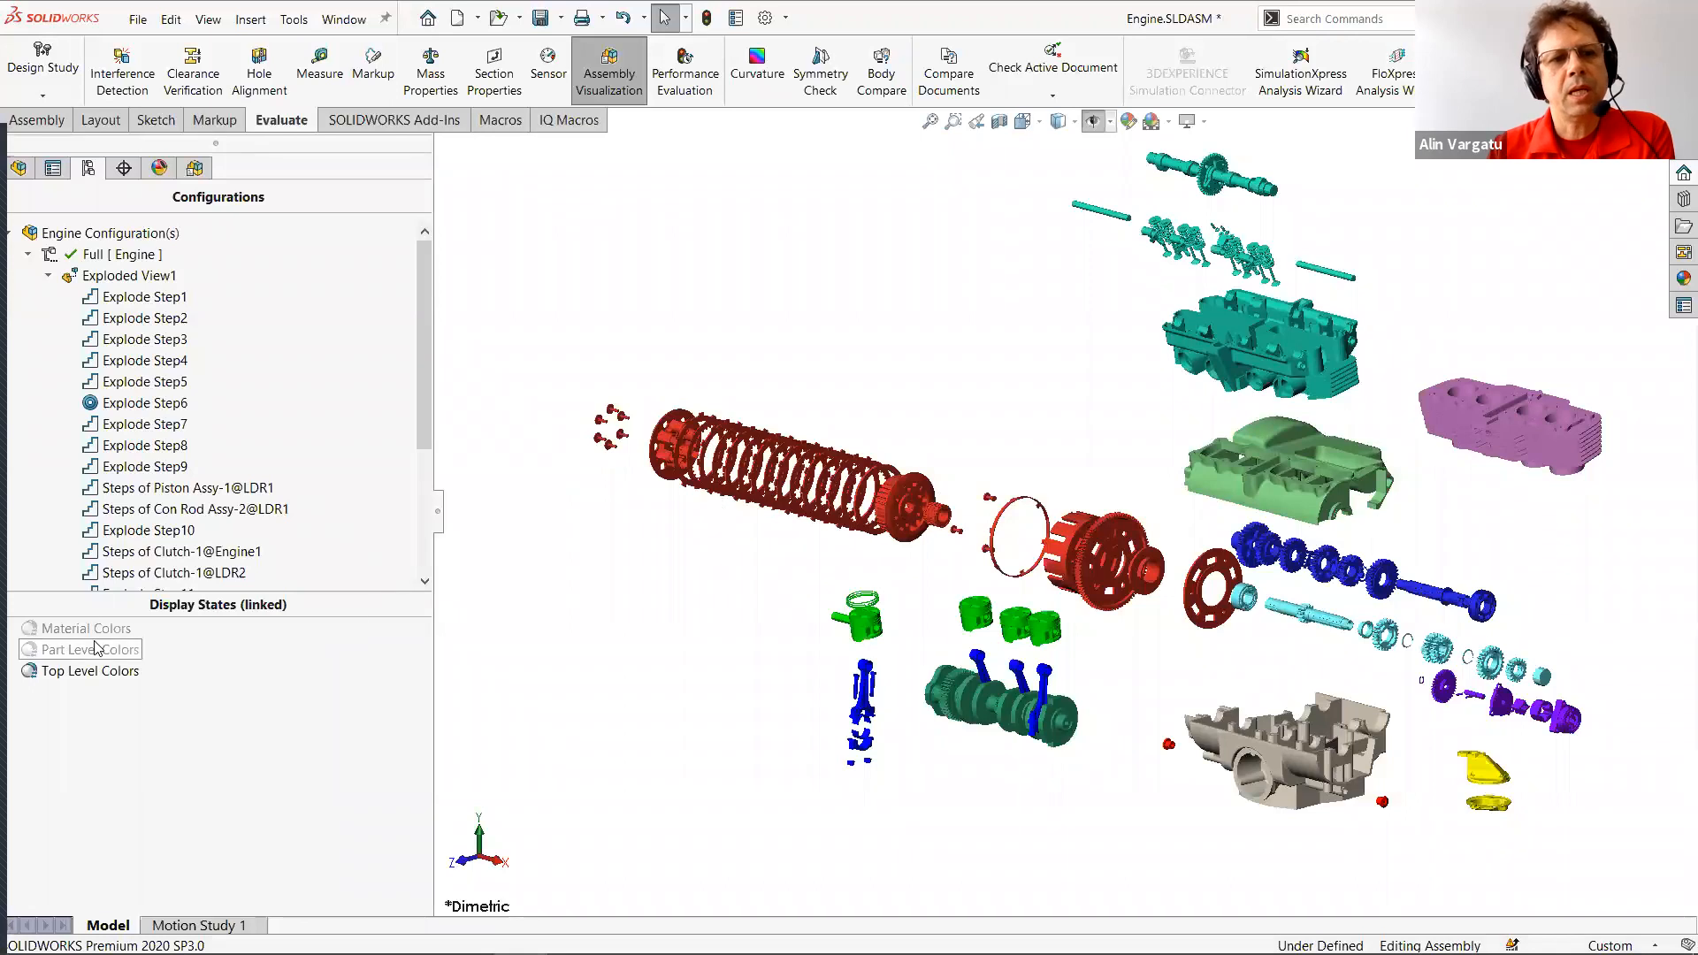
Activate the Material Colors display state, then reset all component colors in Assembly Visualization.
double_click(86, 628)
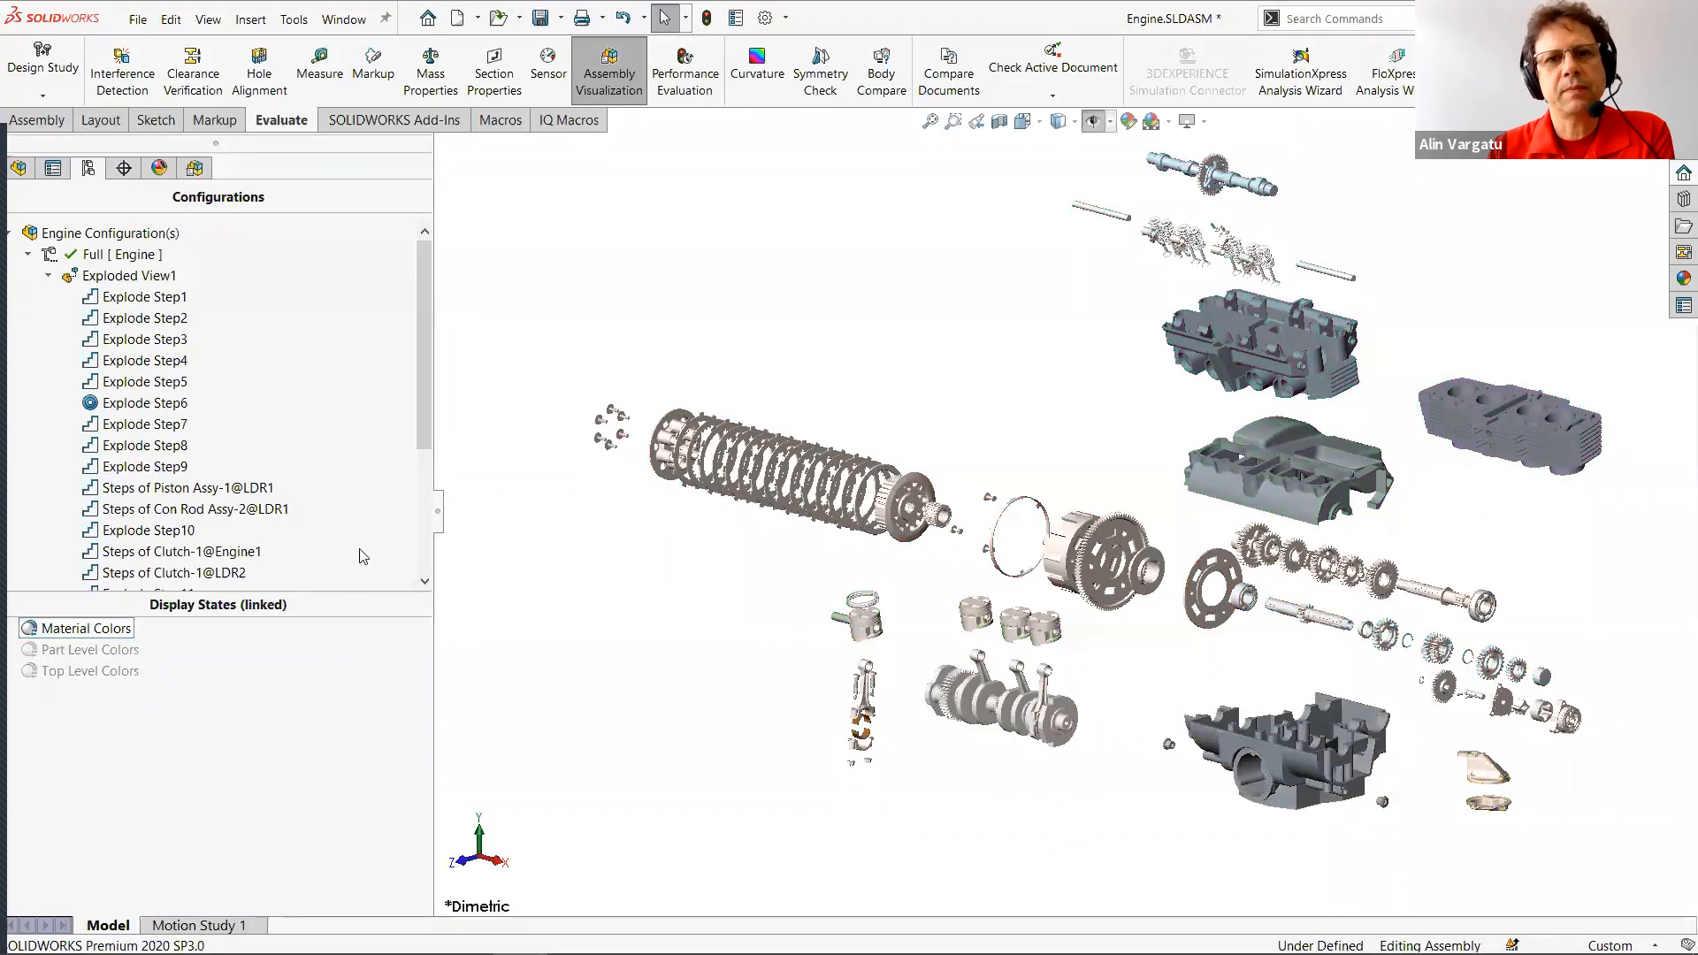
left_click(608, 75)
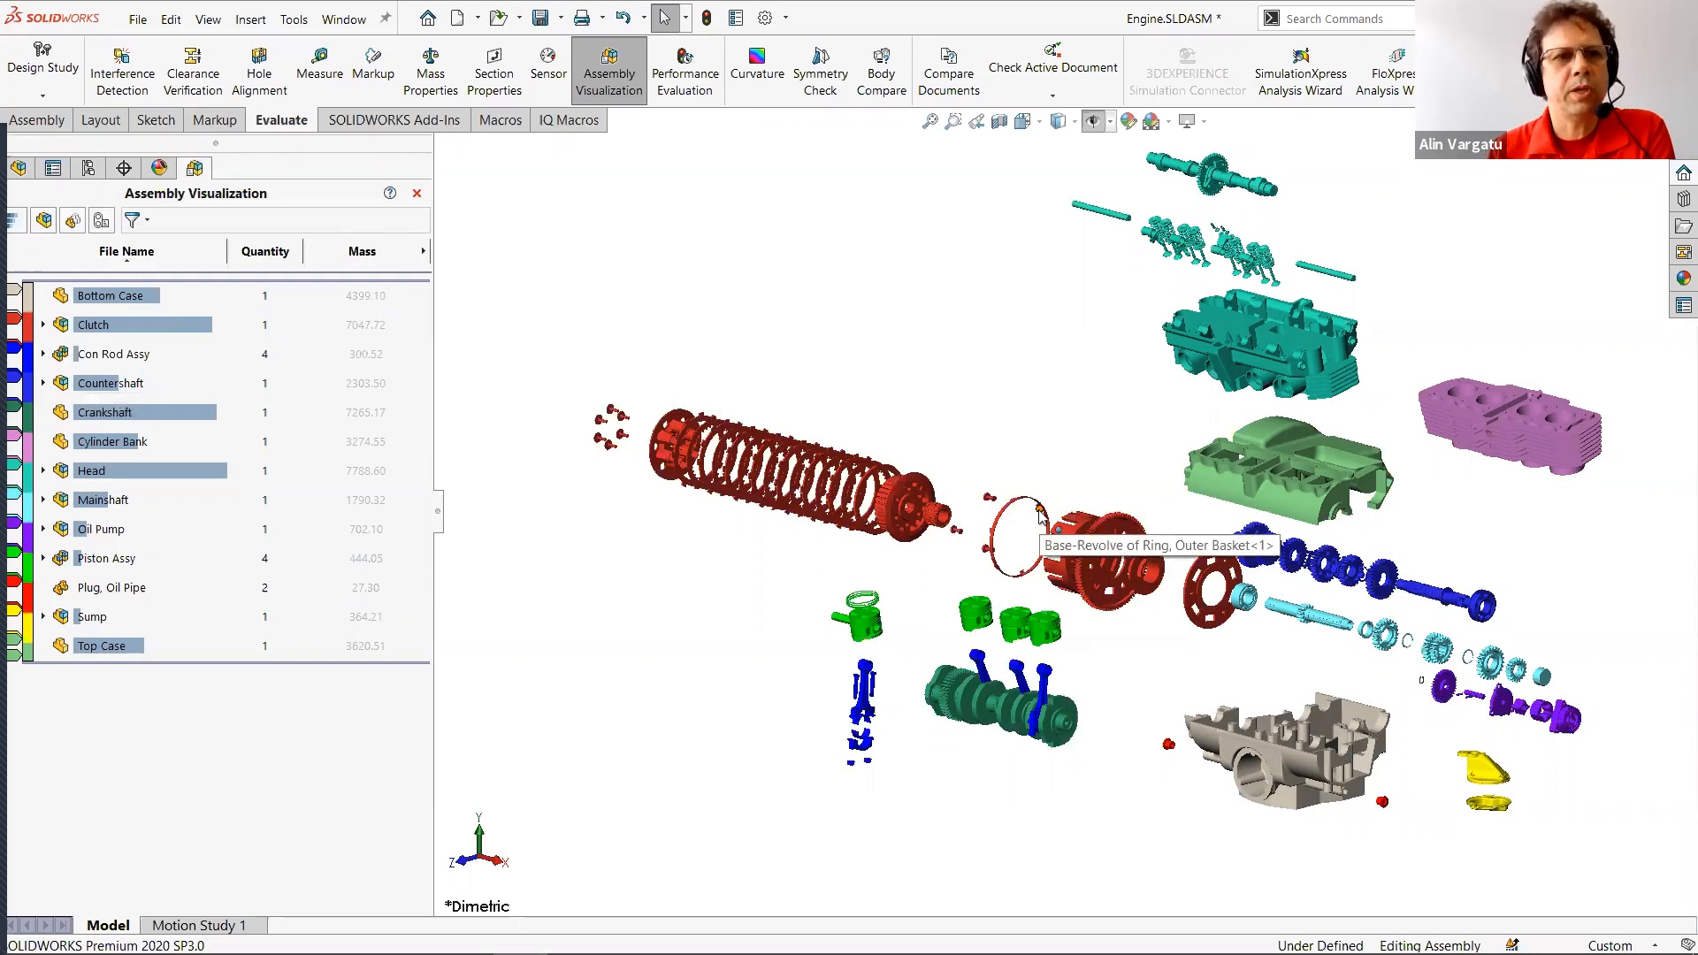
right_click(34, 355)
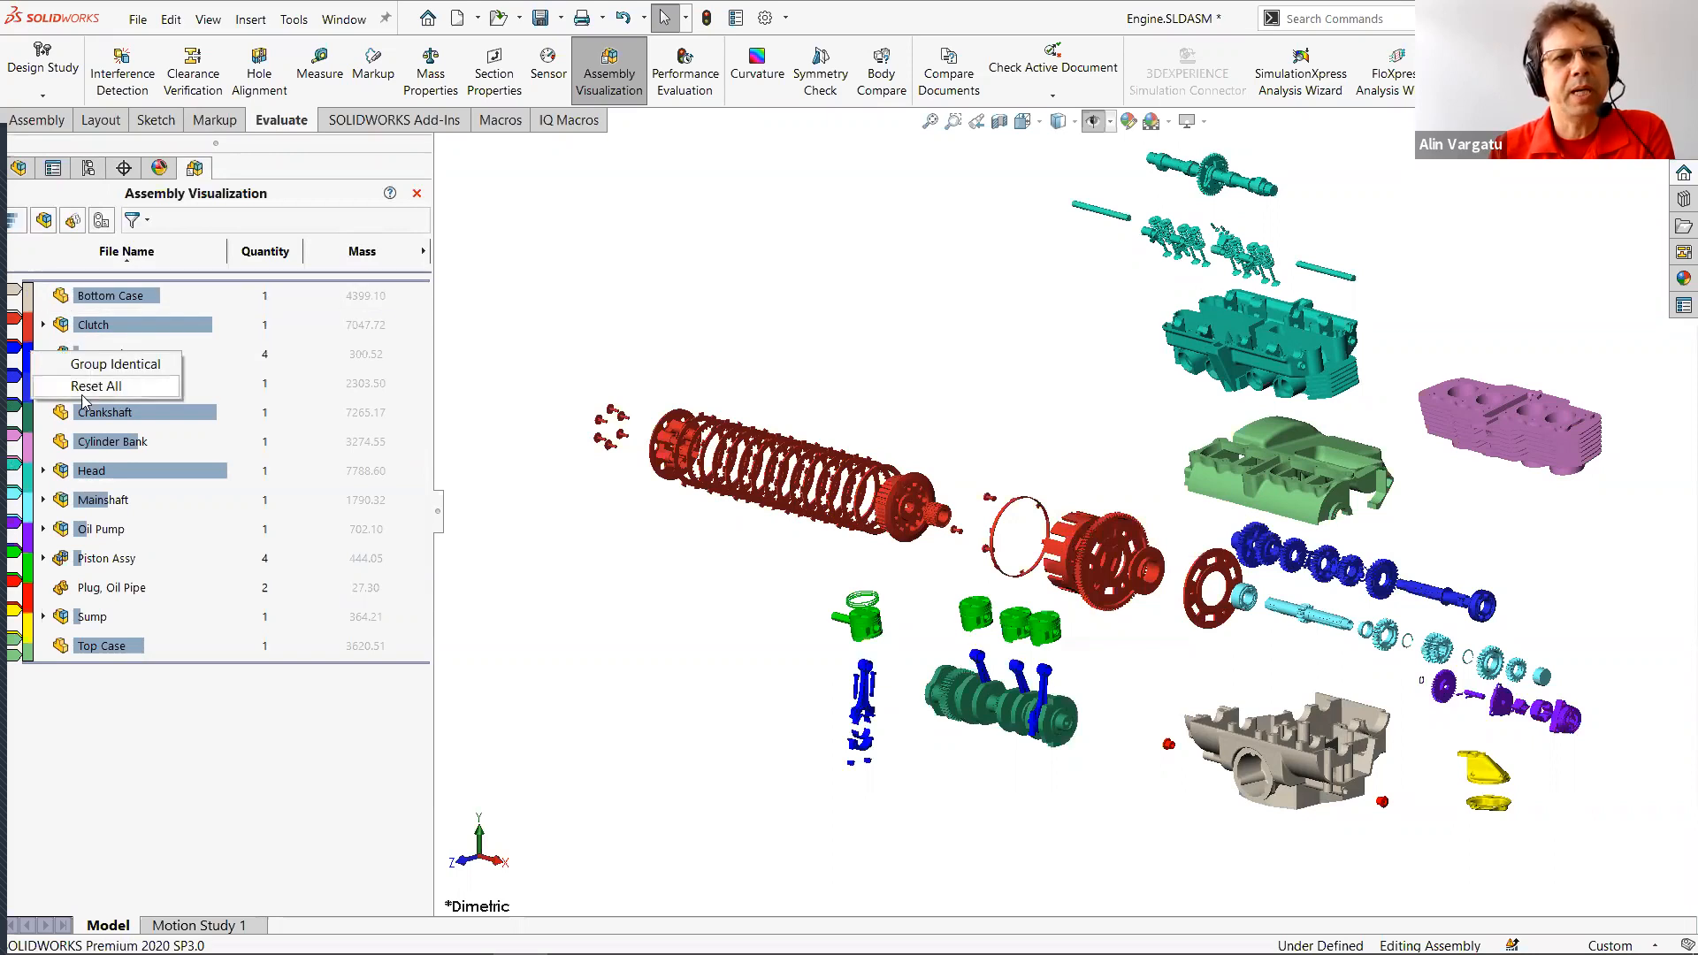
left_click(84, 389)
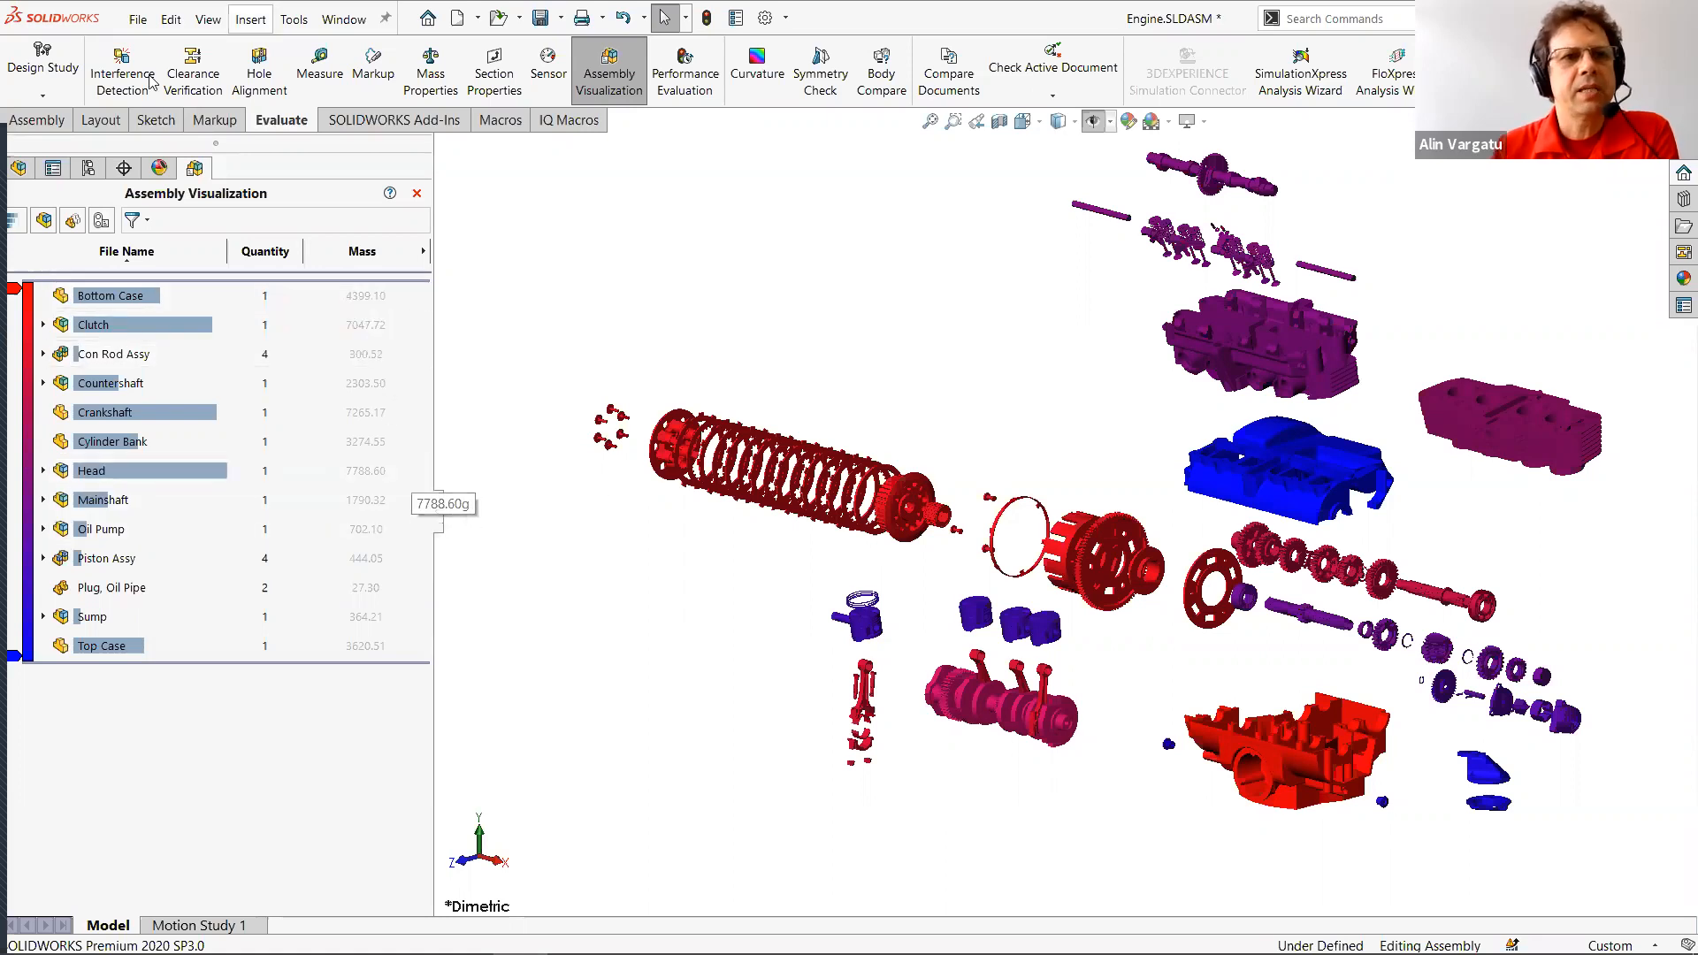
Switch Assembly Visualization to the flat parts list and sort it by mass from heaviest to lightest.
left_click(46, 225)
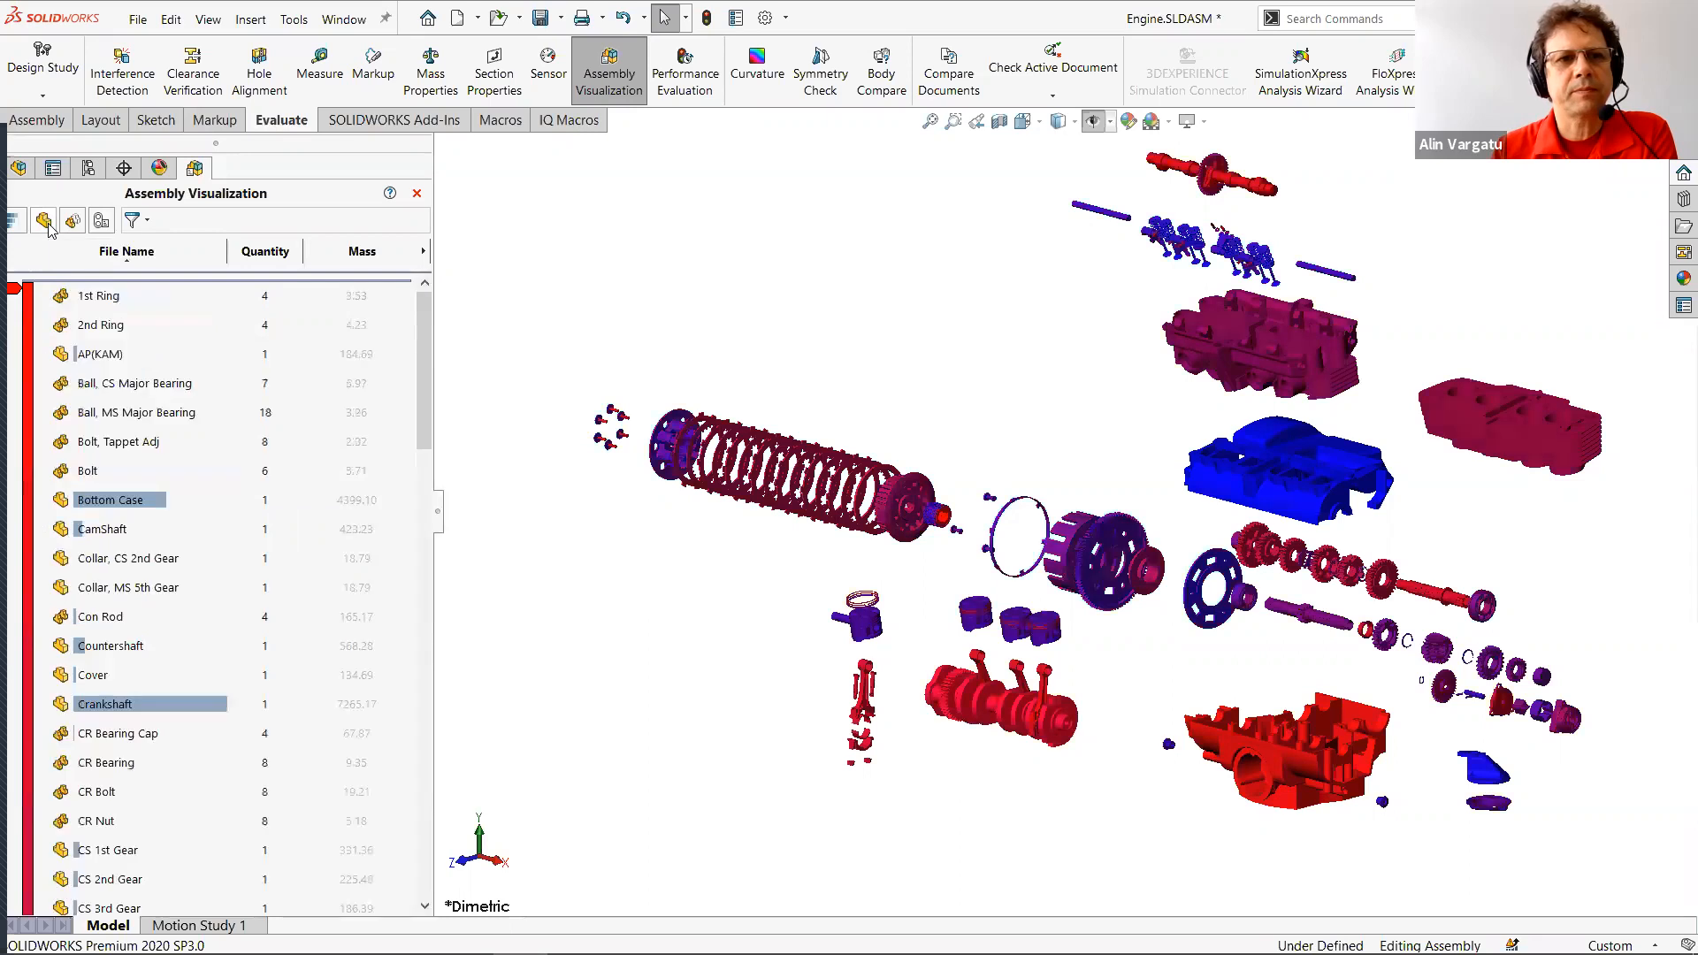
left_click(376, 252)
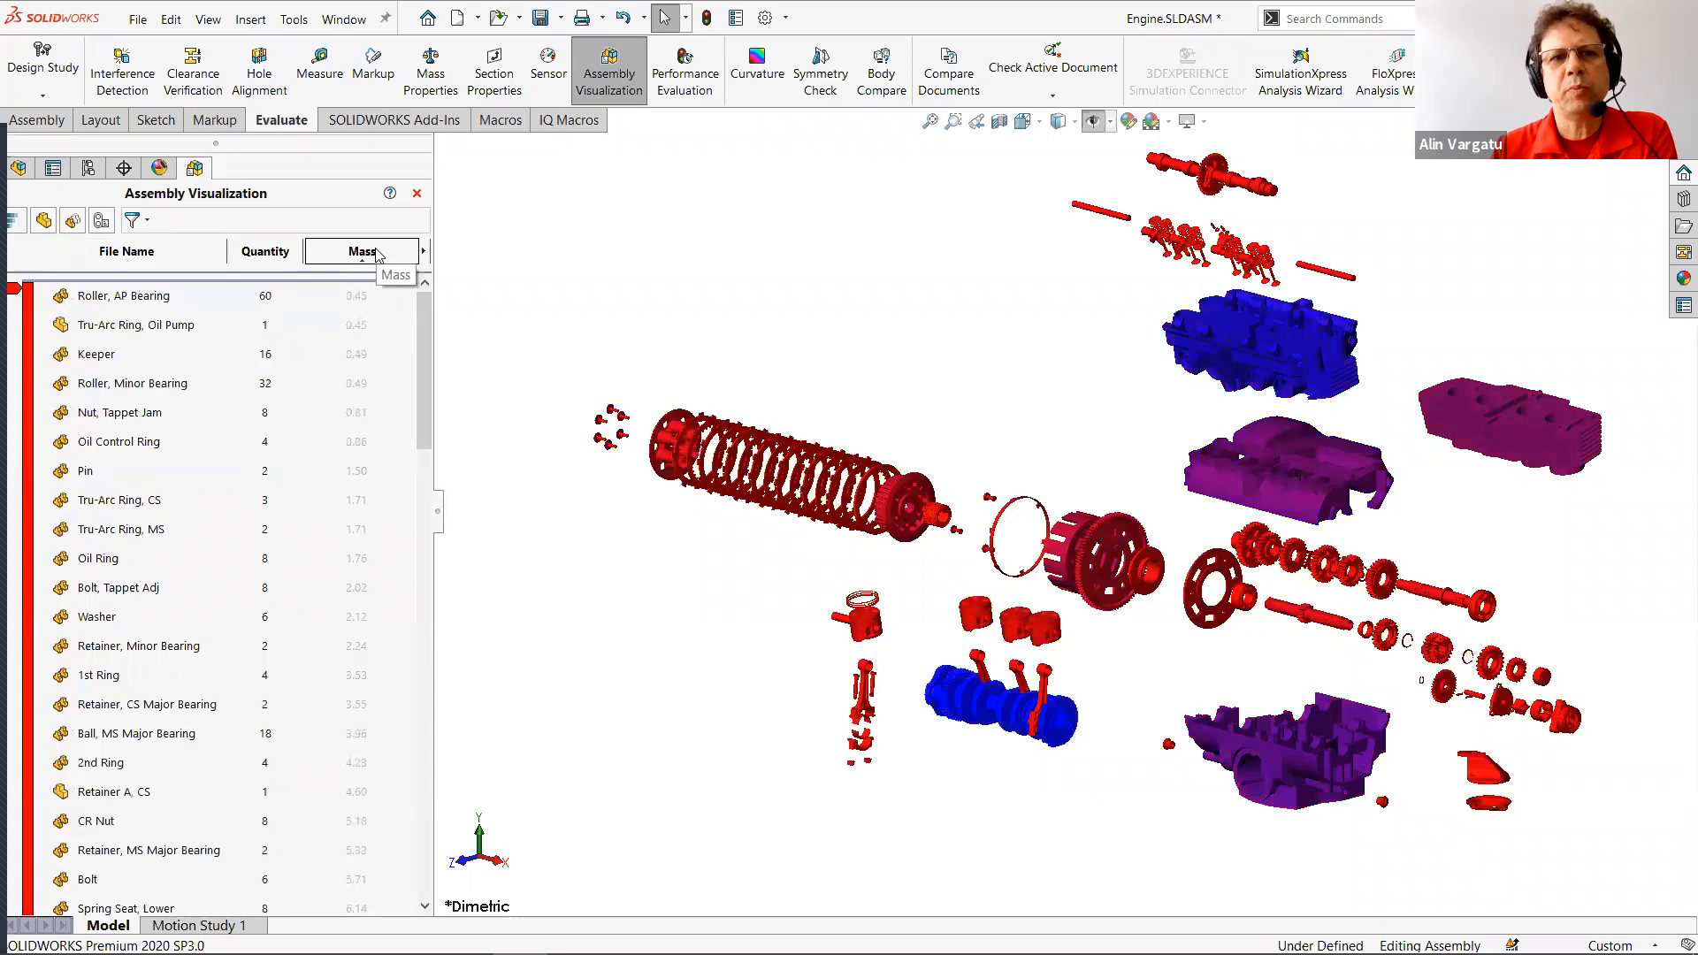
left_click(378, 253)
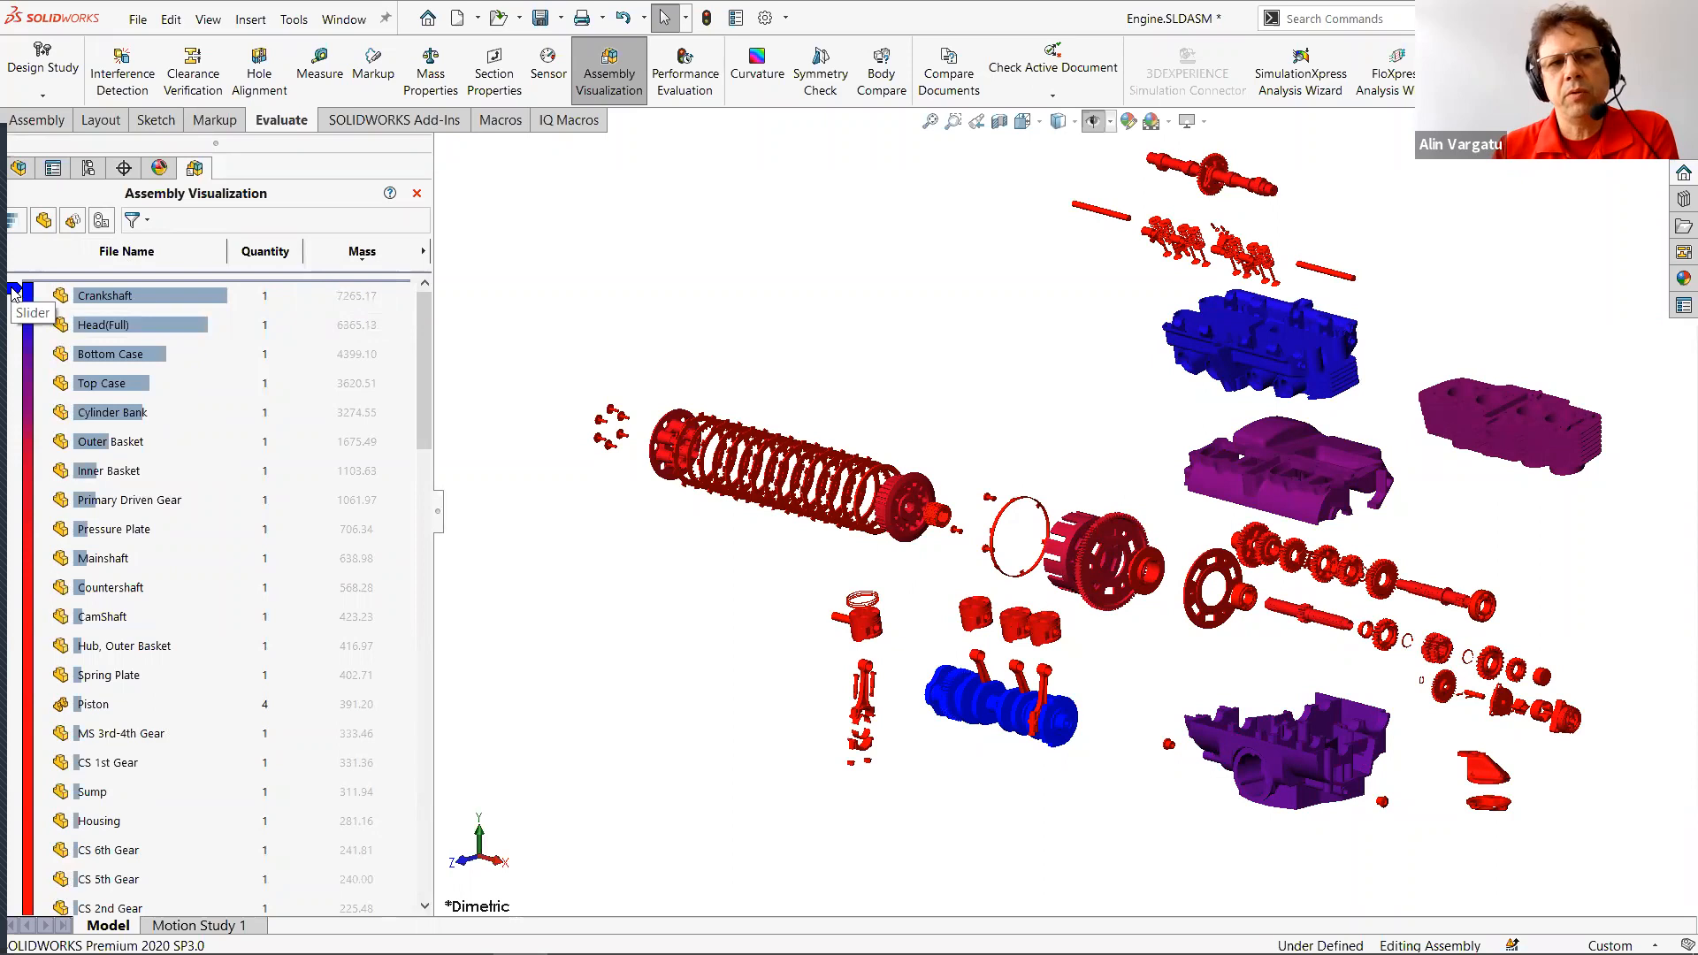
left_click_drag(424, 383, 424, 911)
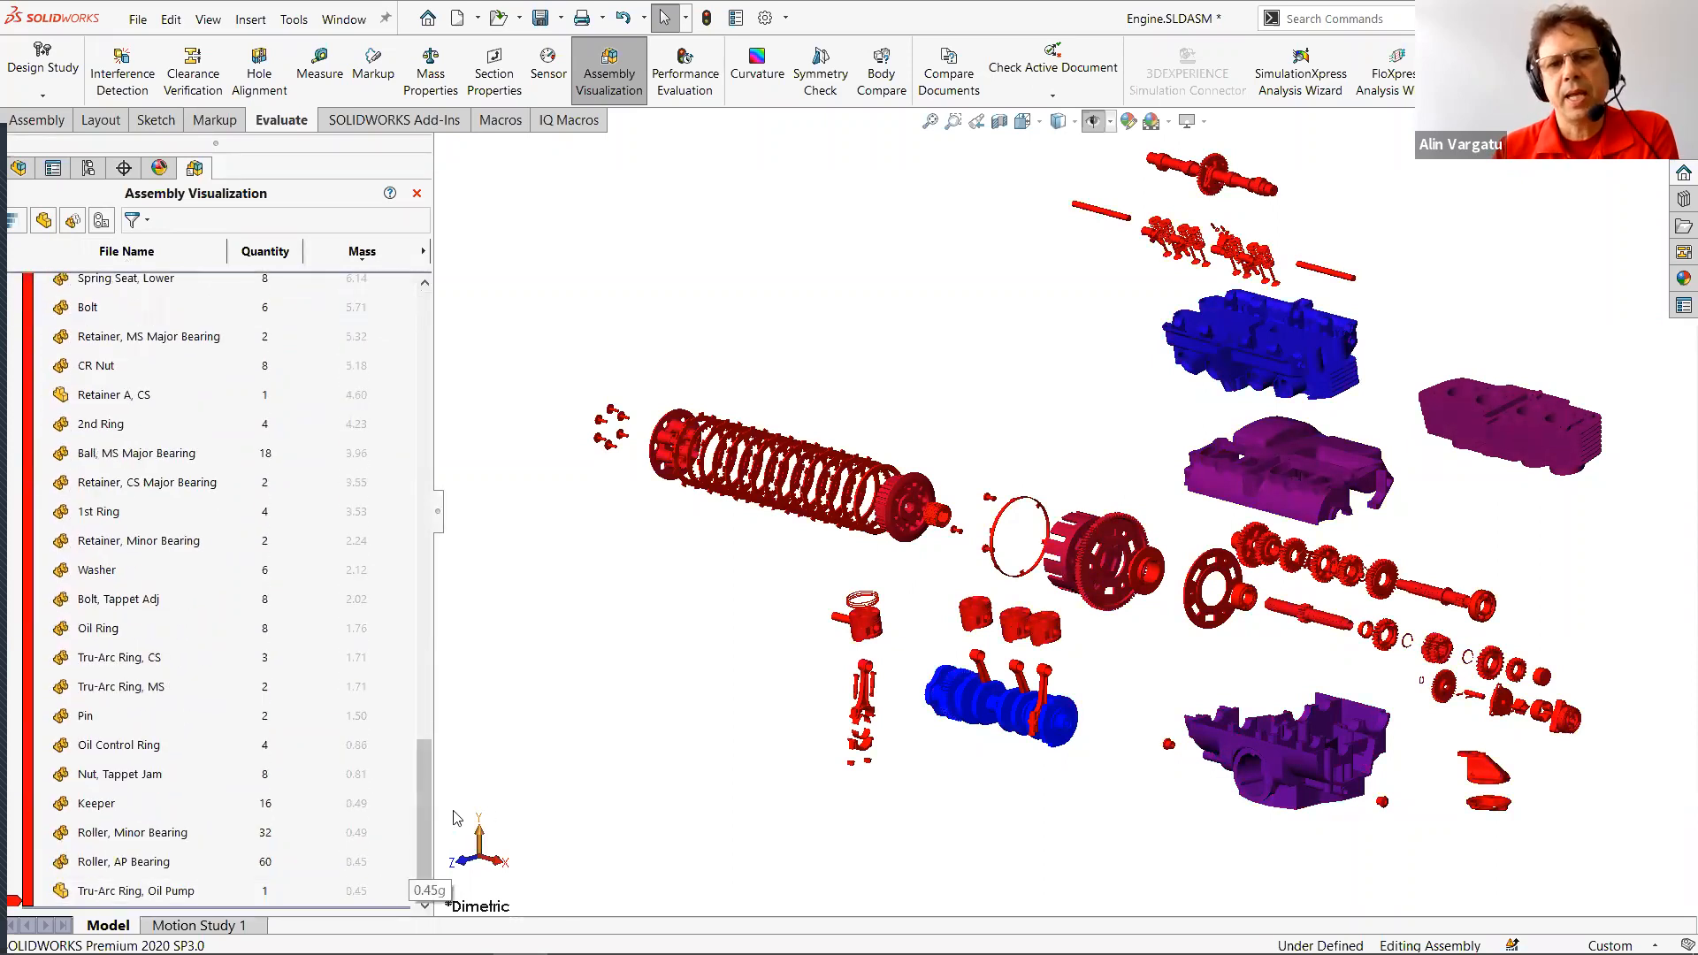
left_click_drag(424, 823, 425, 353)
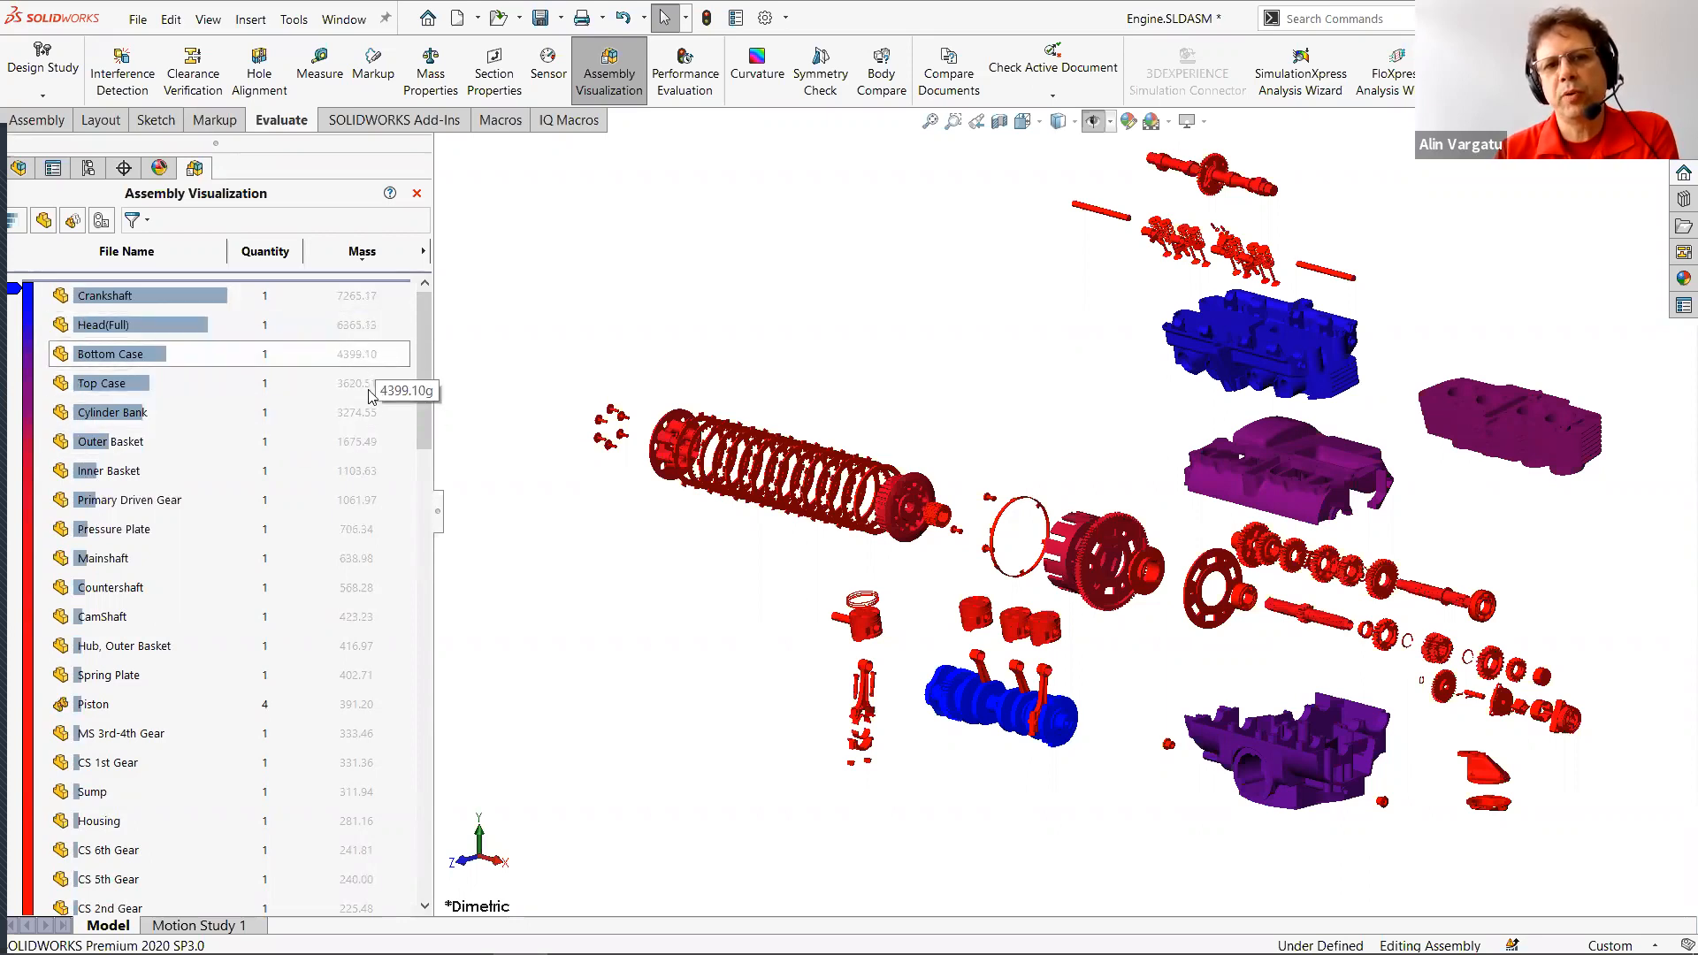
left_click_drag(424, 452, 445, 906)
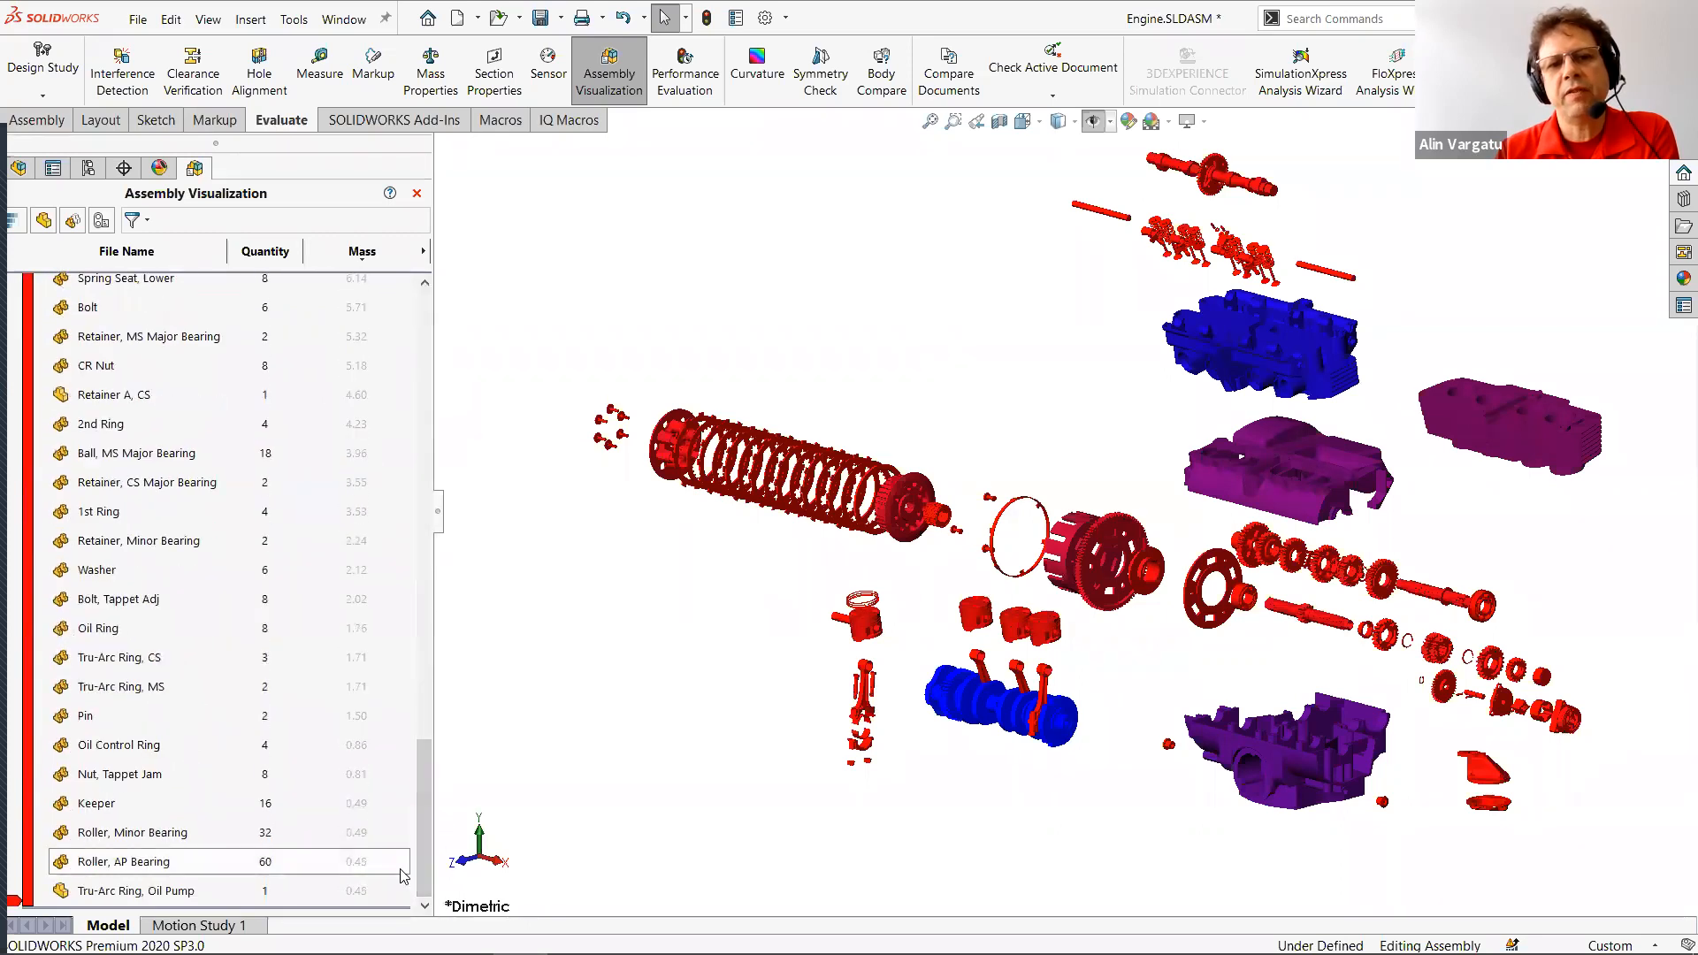
left_click_drag(424, 840, 436, 360)
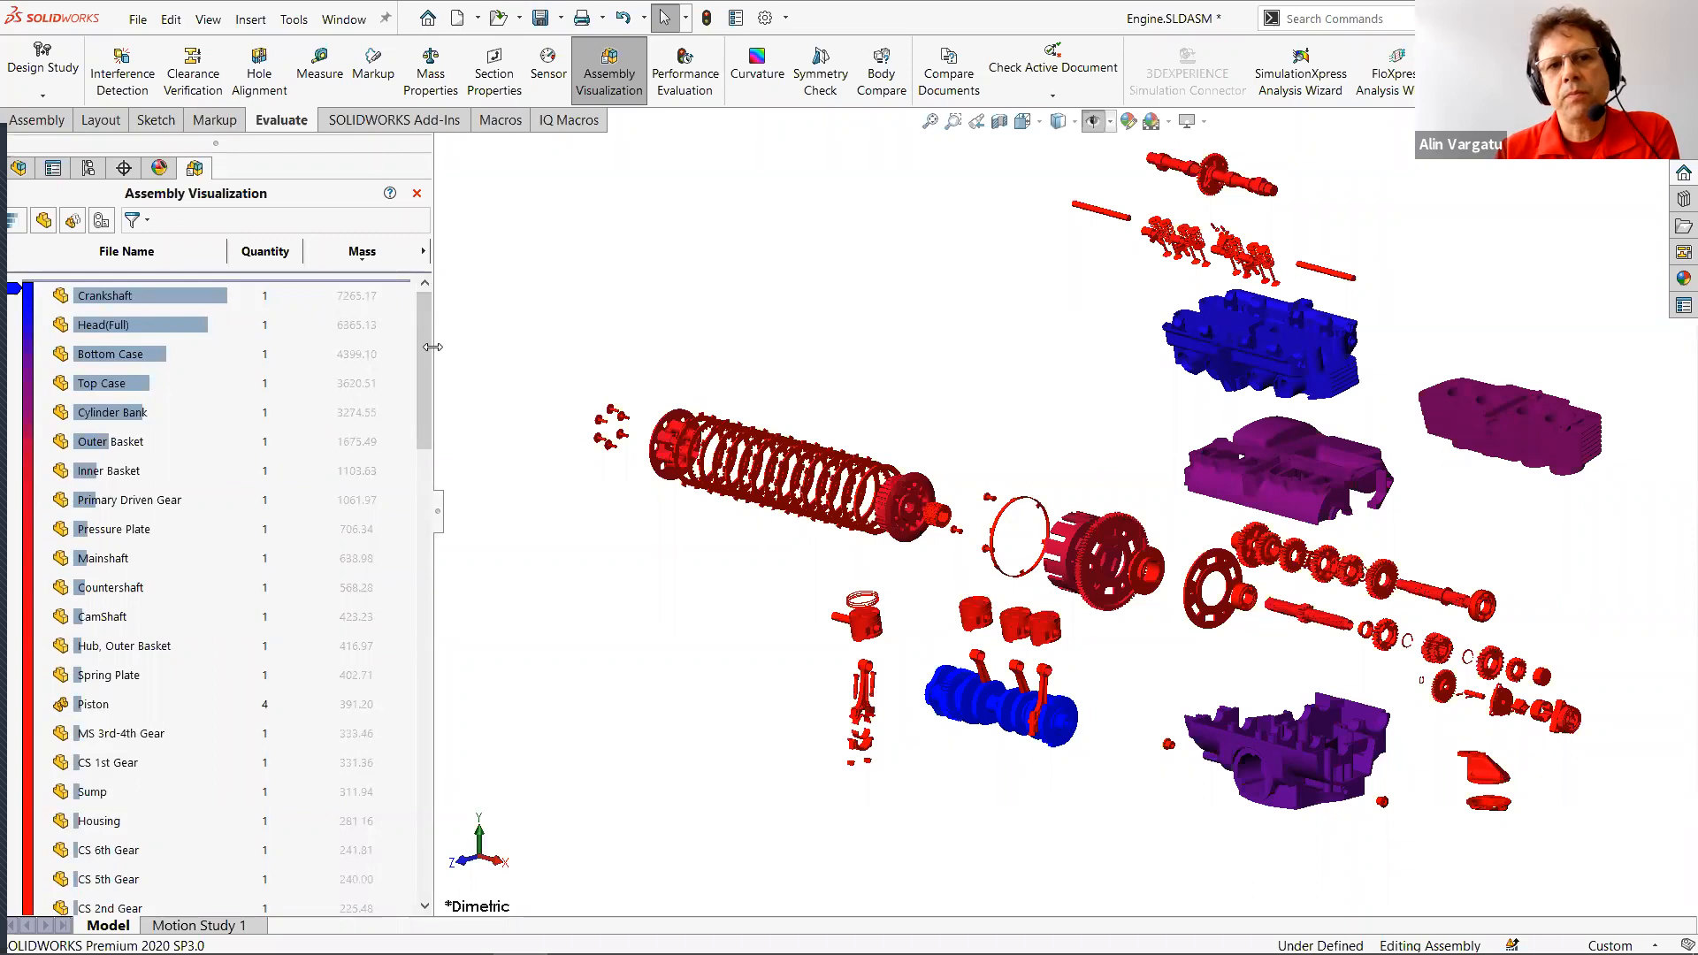
Change the color slider at the heaviest end of the mass list to red.
left_click_drag(433, 346, 455, 347)
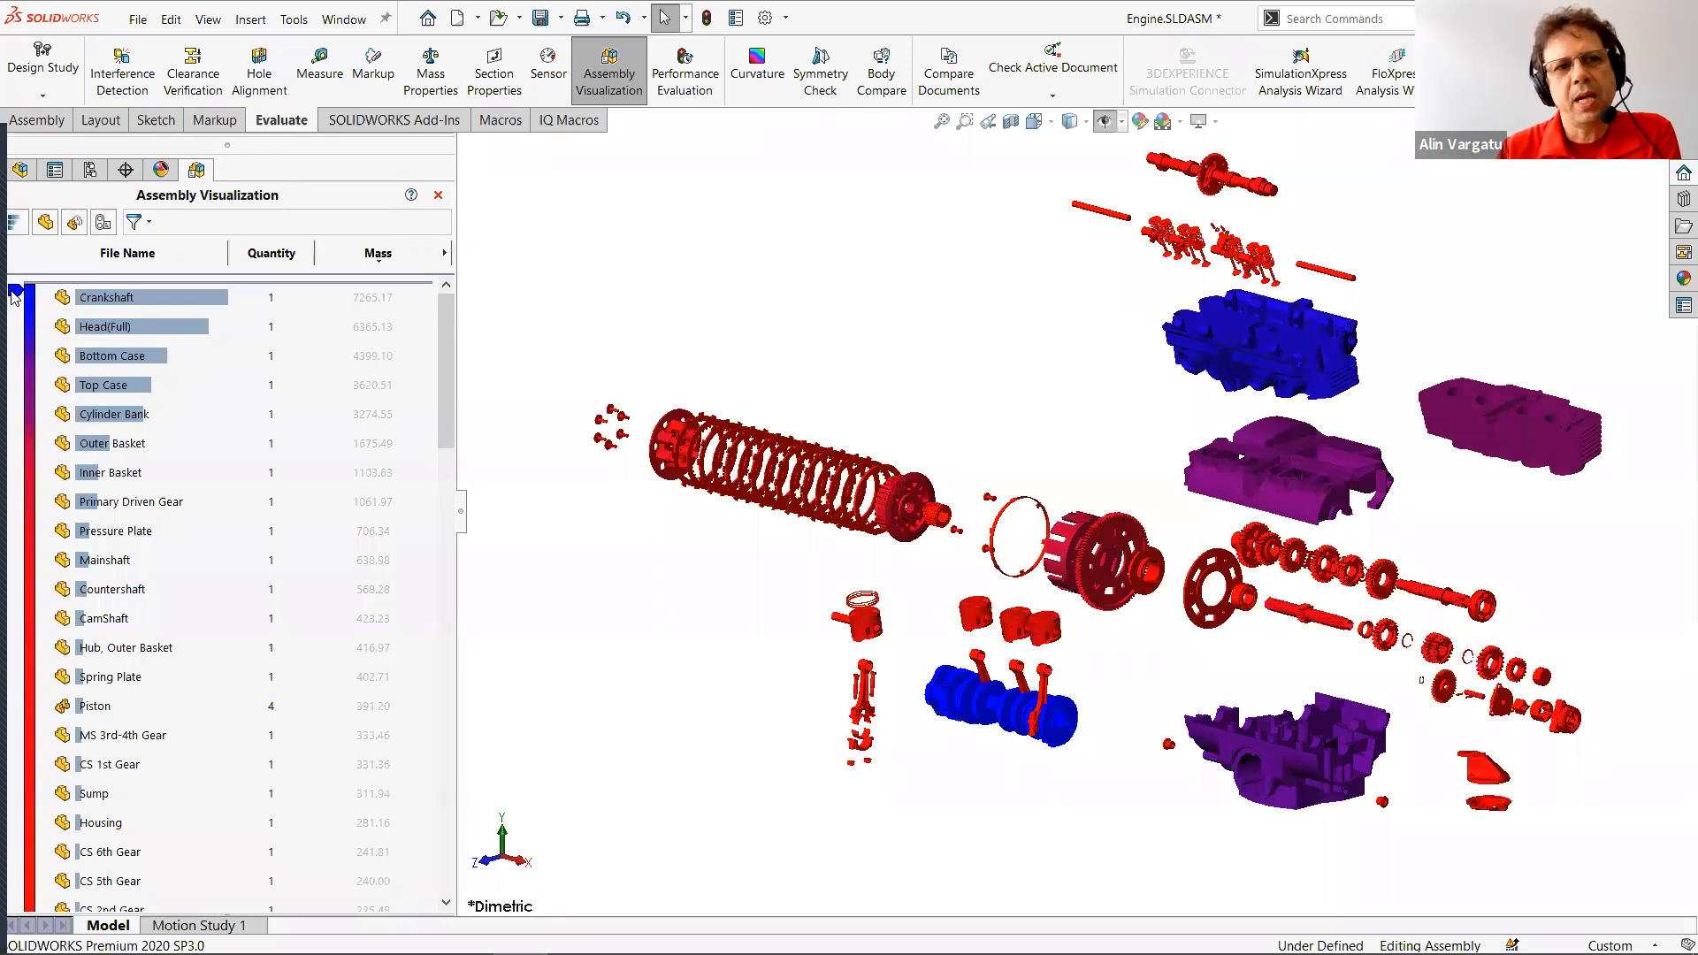
left_click(15, 293)
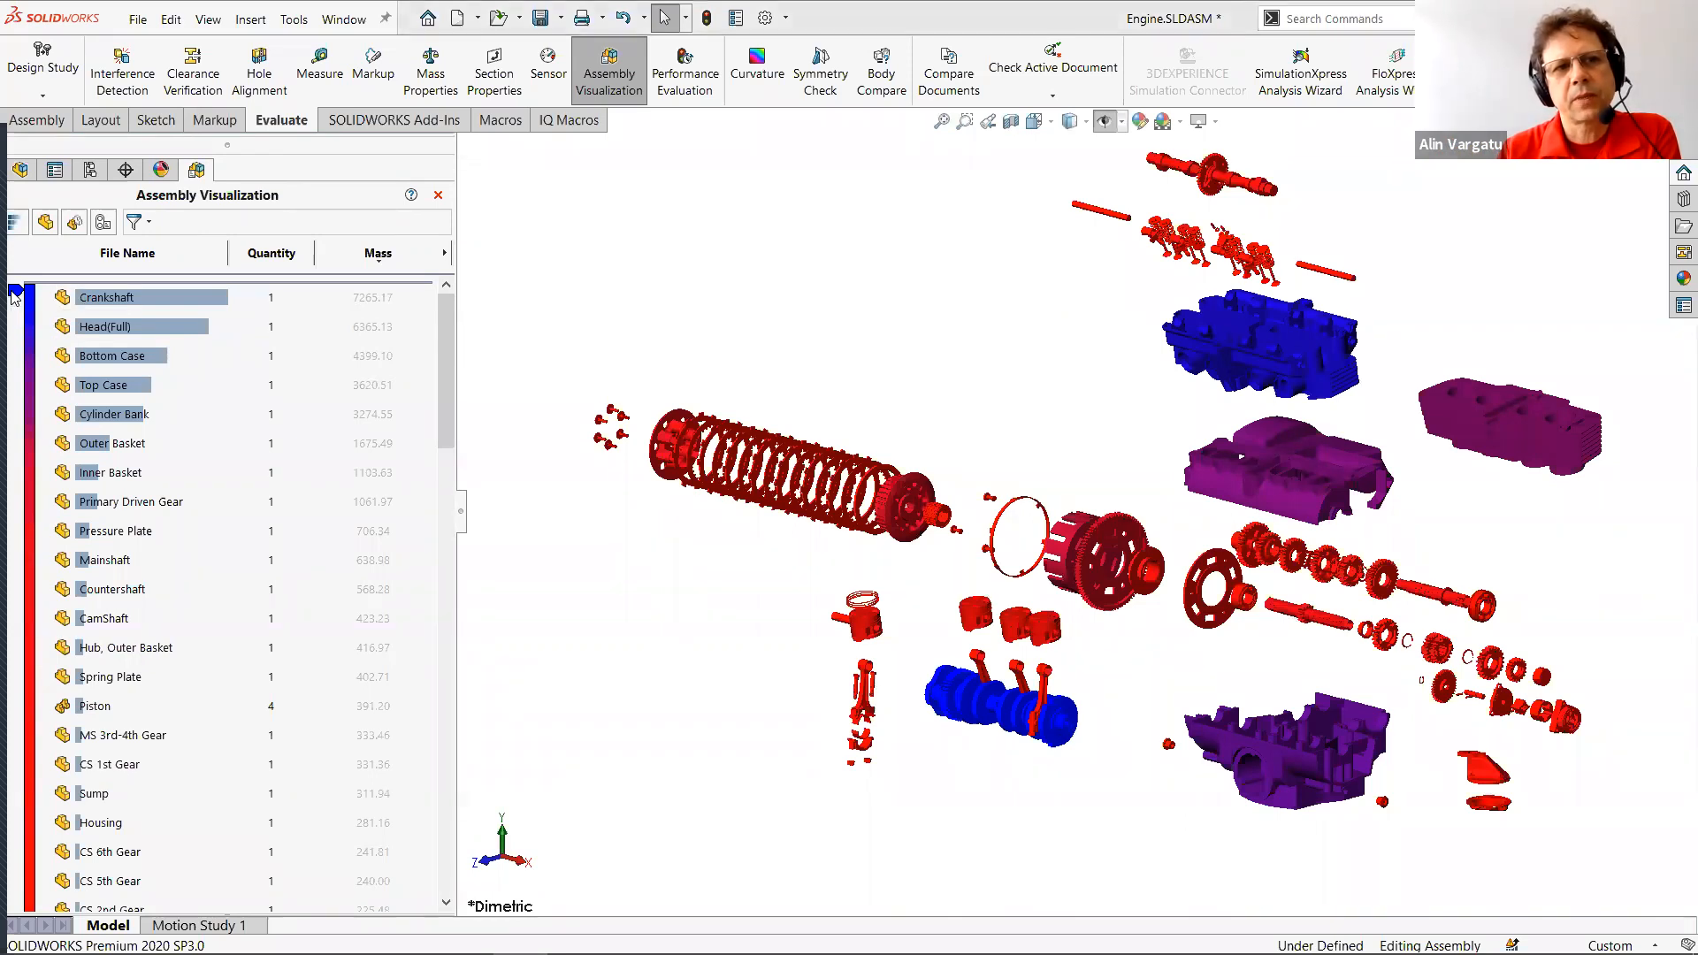
left_click_drag(137, 313, 495, 260)
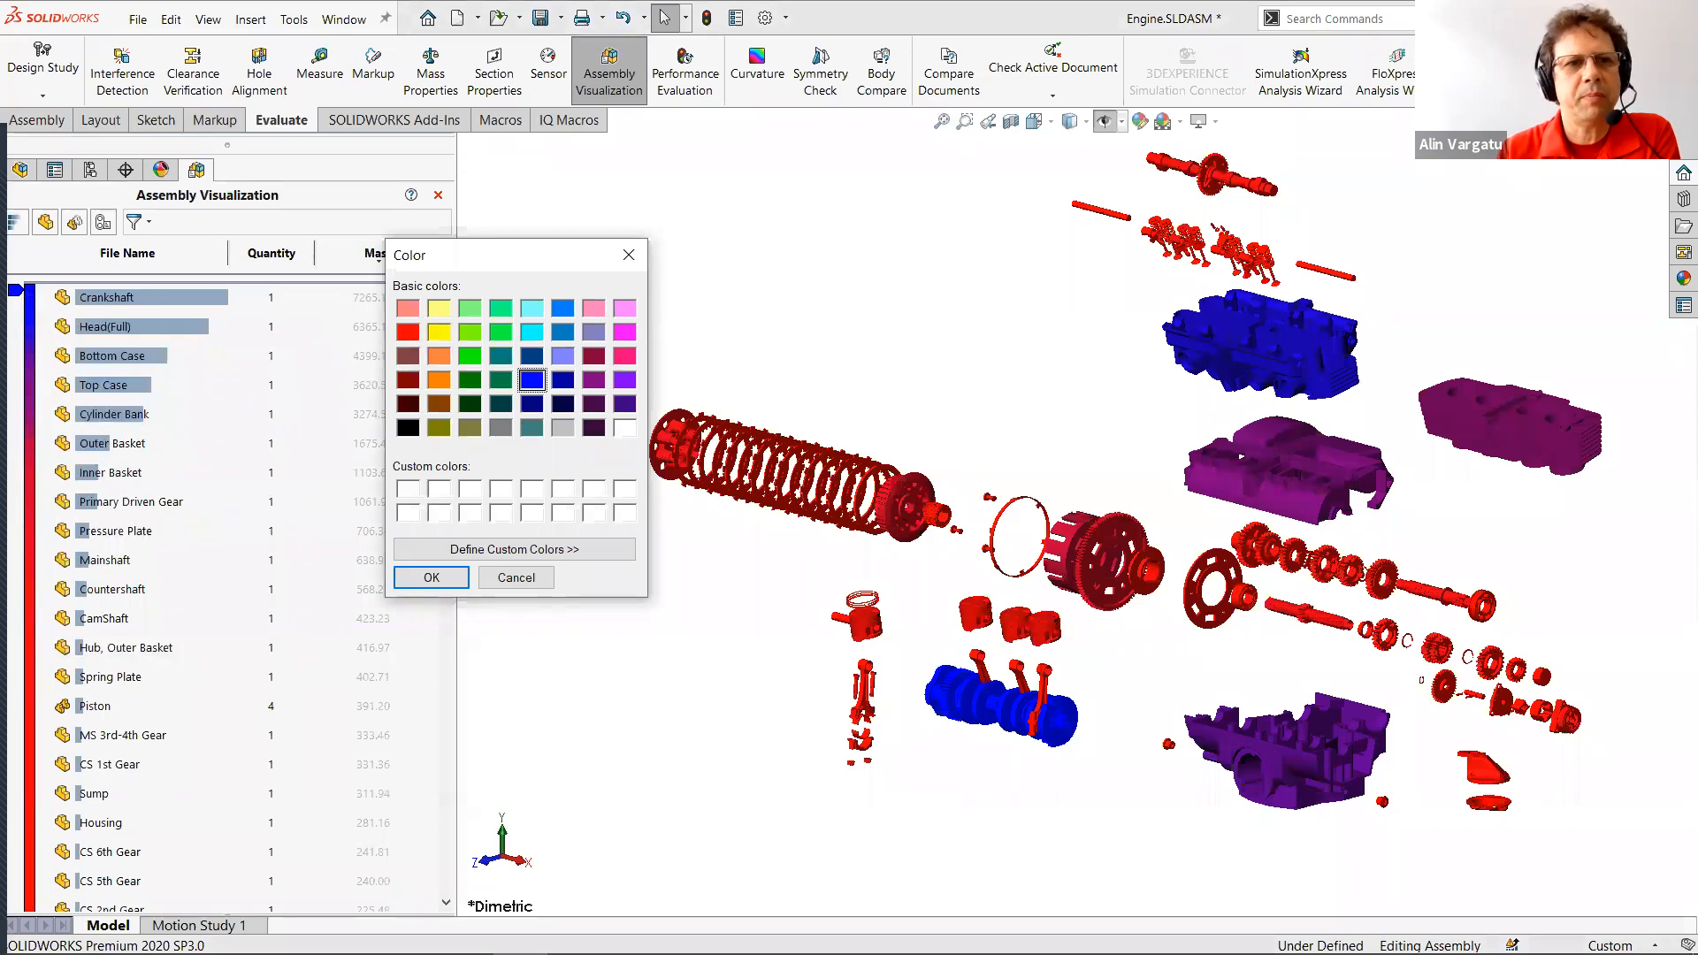
left_click(408, 334)
left_click(433, 578)
Change the color slider at the lightest end of the mass list to blue.
left_click_drag(444, 395, 444, 841)
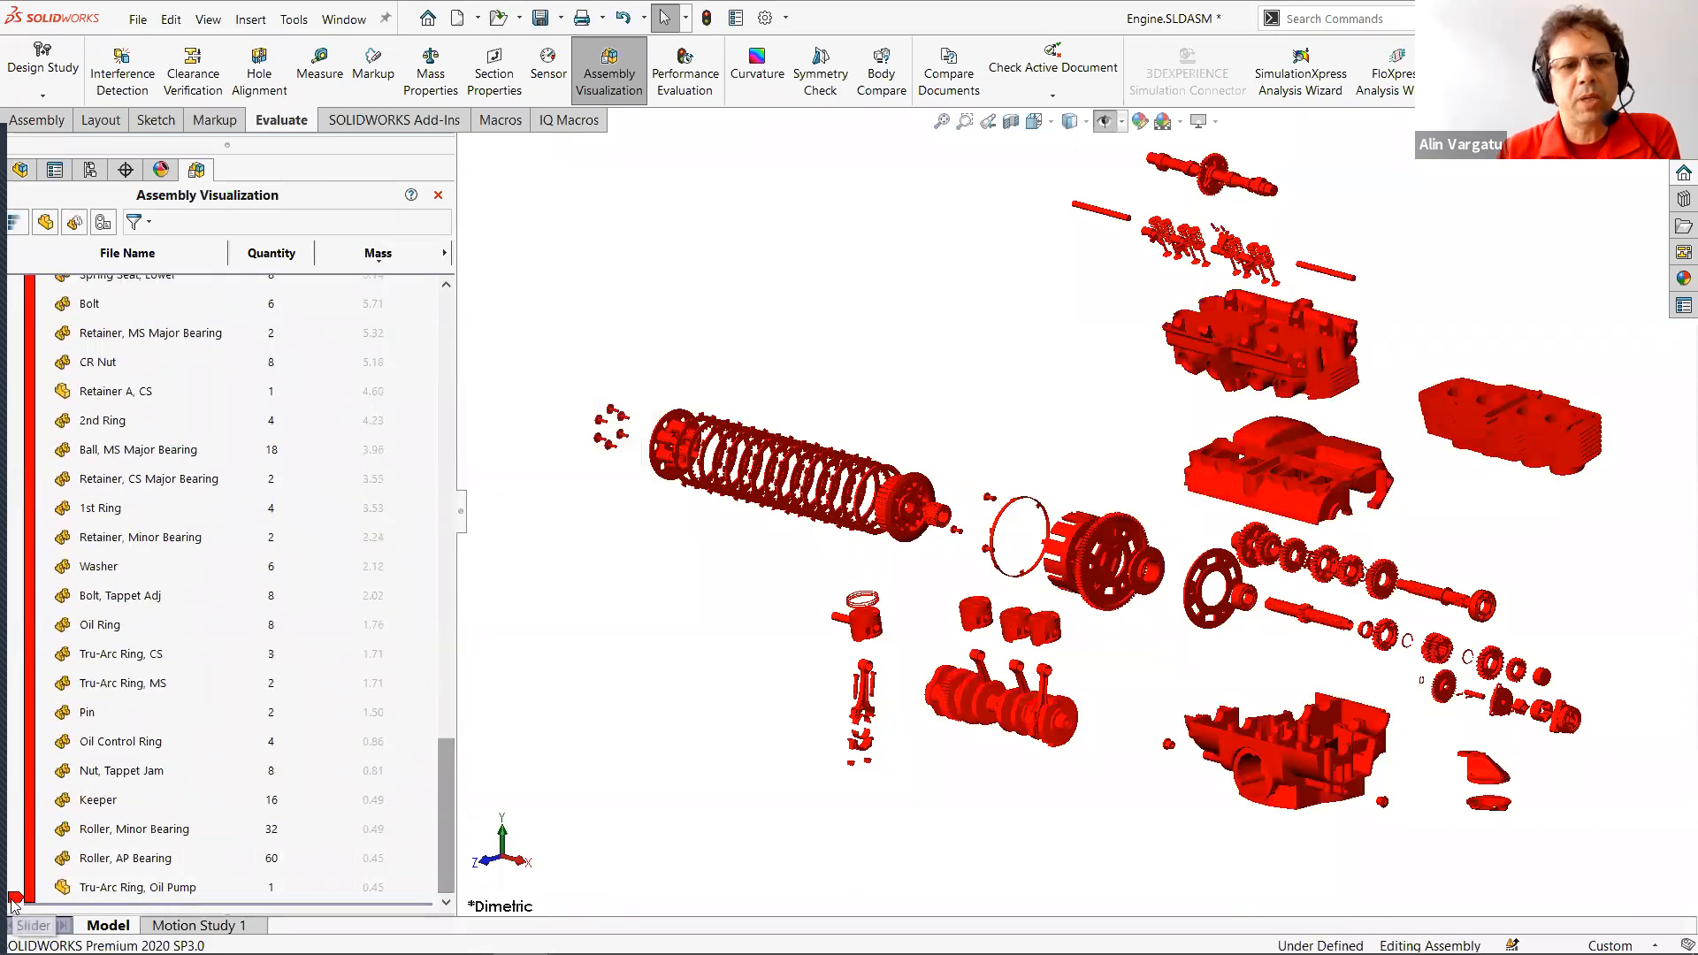
left_click(13, 901)
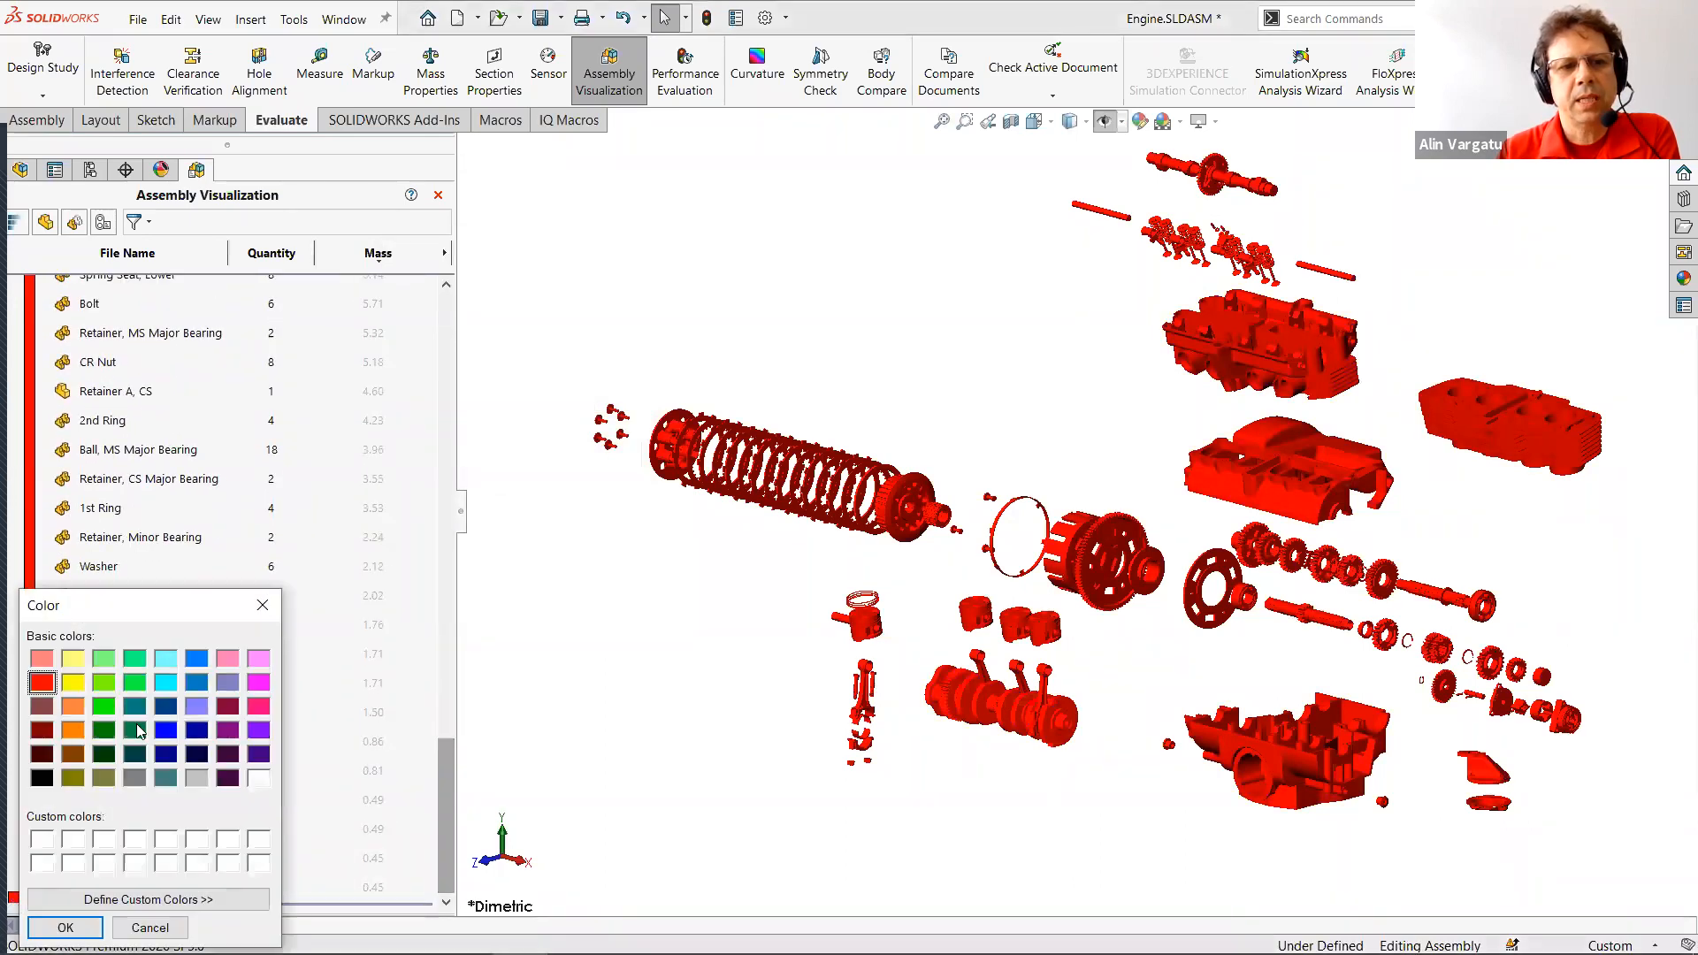
left_click(166, 730)
left_click(65, 927)
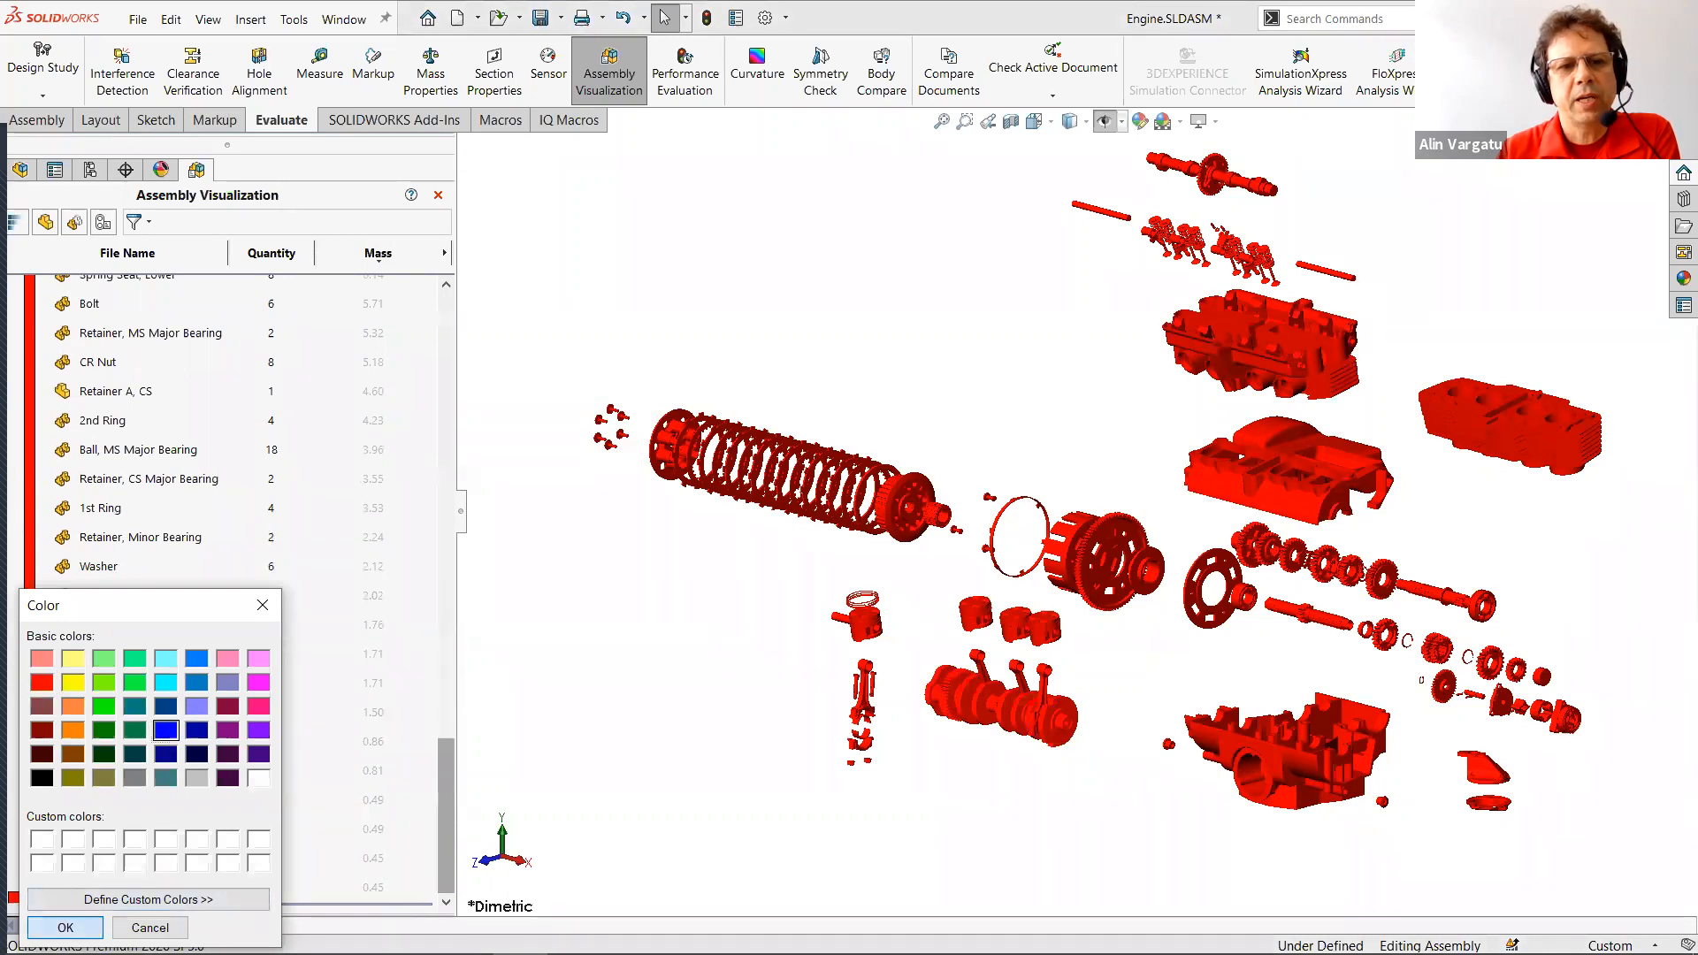
left_click_drag(460, 819, 453, 370)
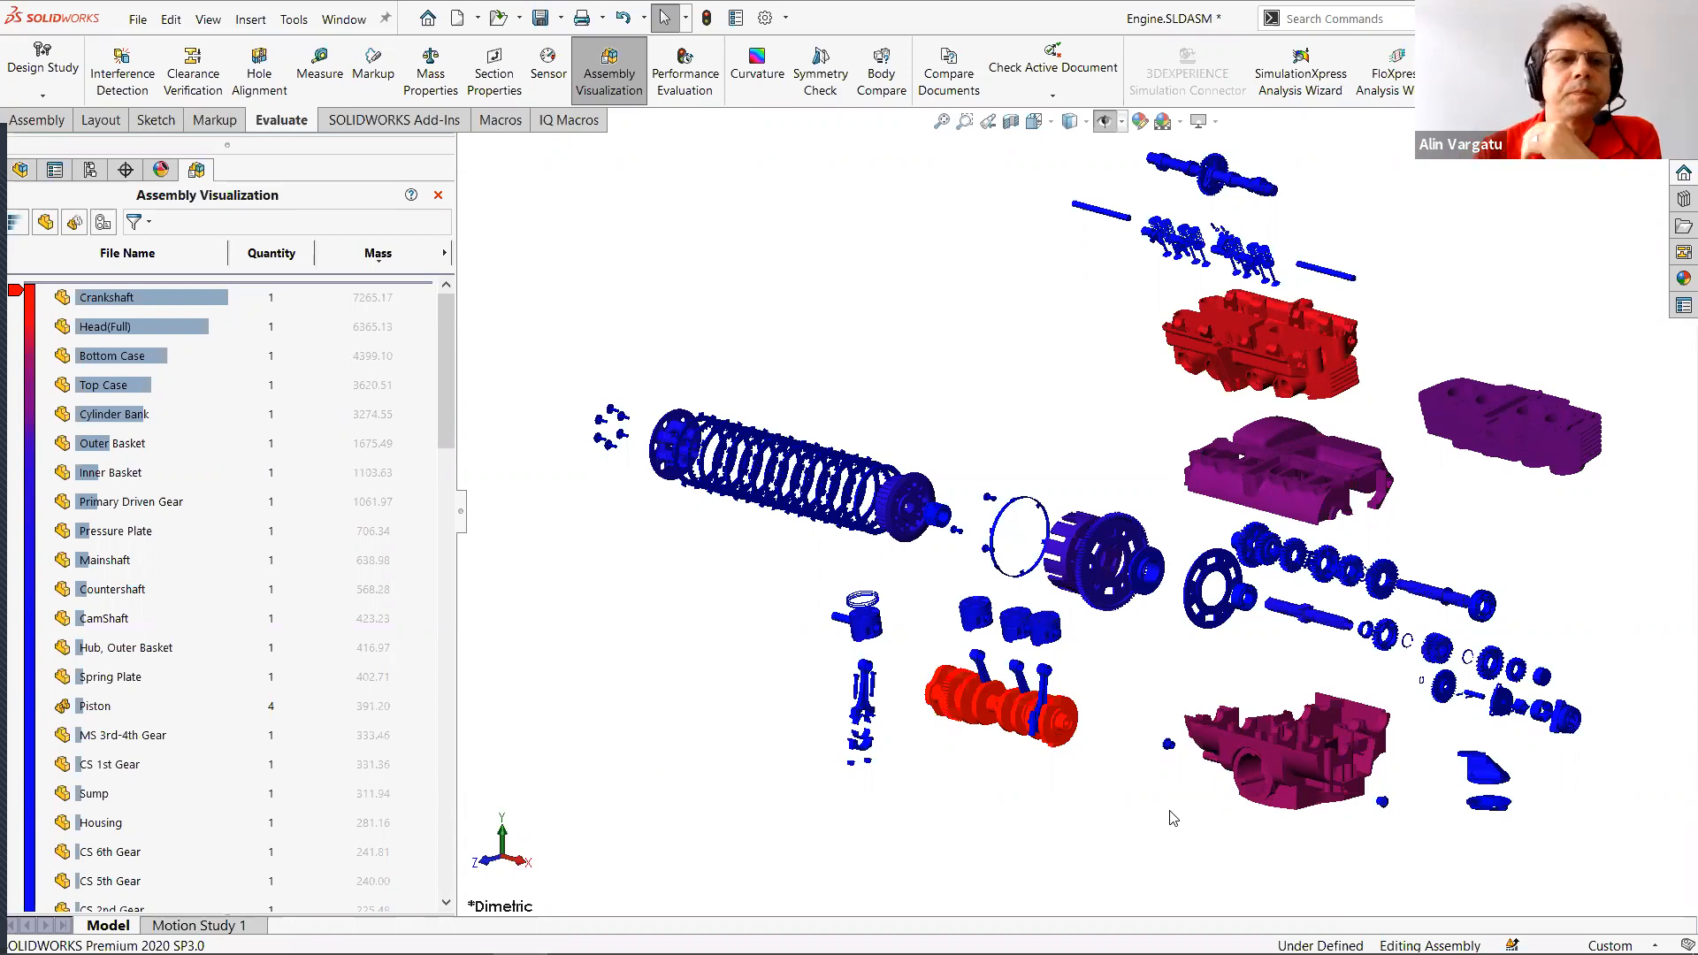
Add a second property column to the parts list and set it to Surface Area.
left_click(451, 256)
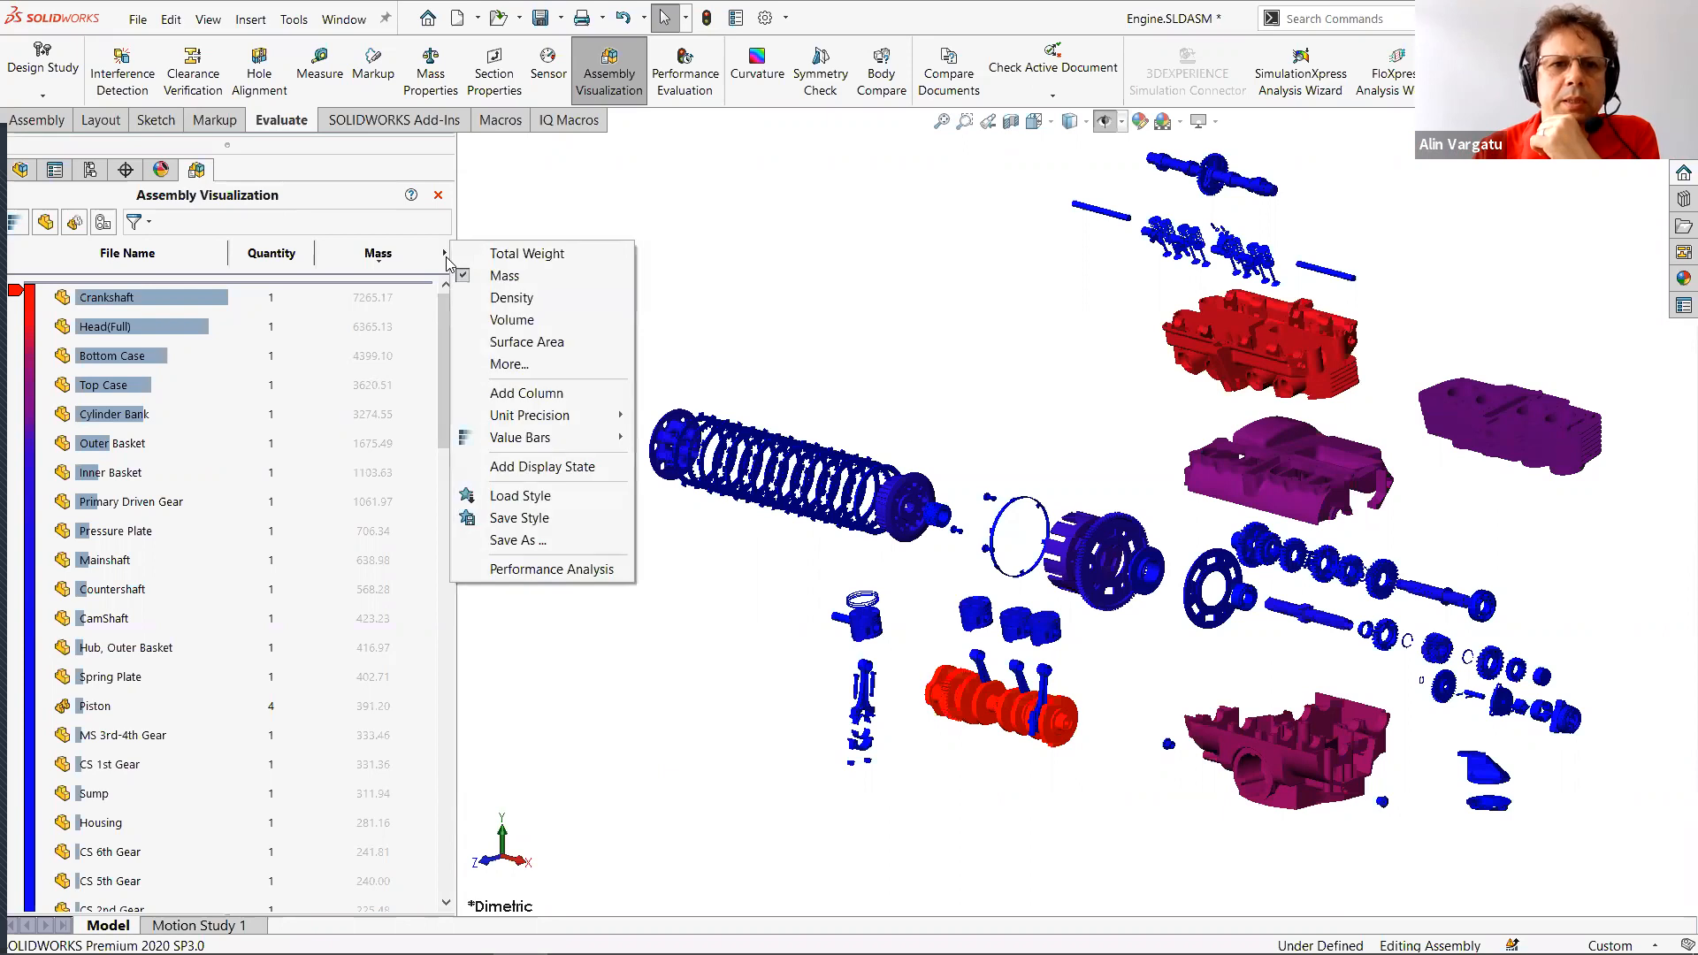
left_click(552, 399)
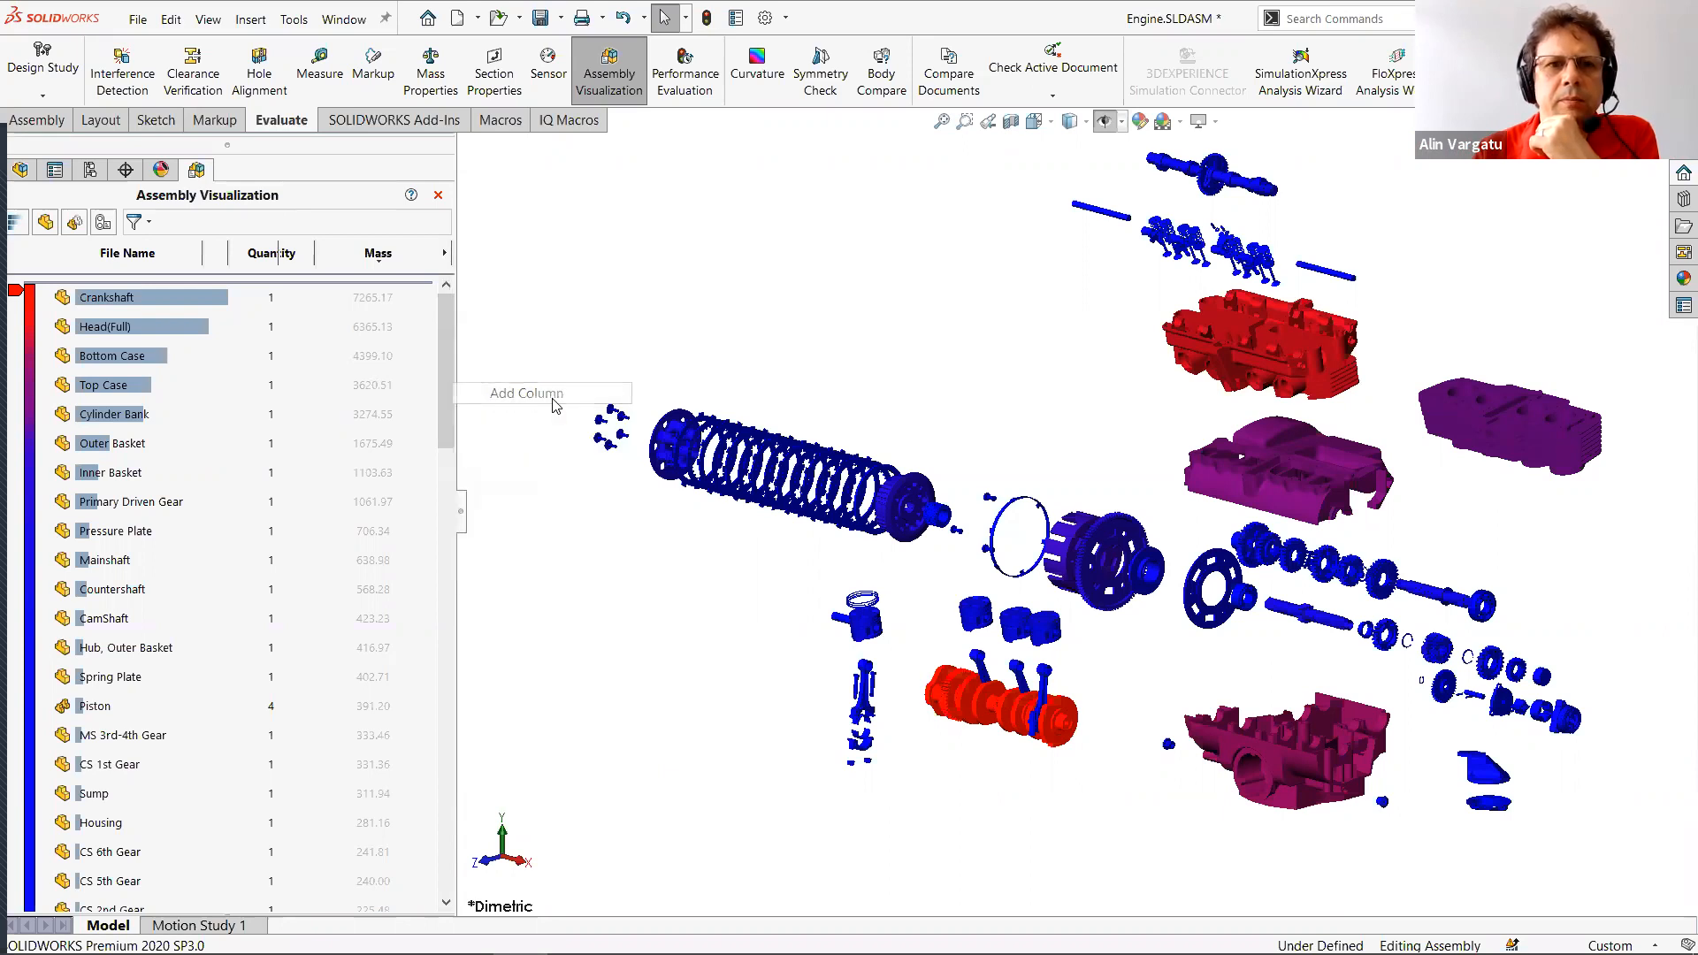
left_click(446, 256)
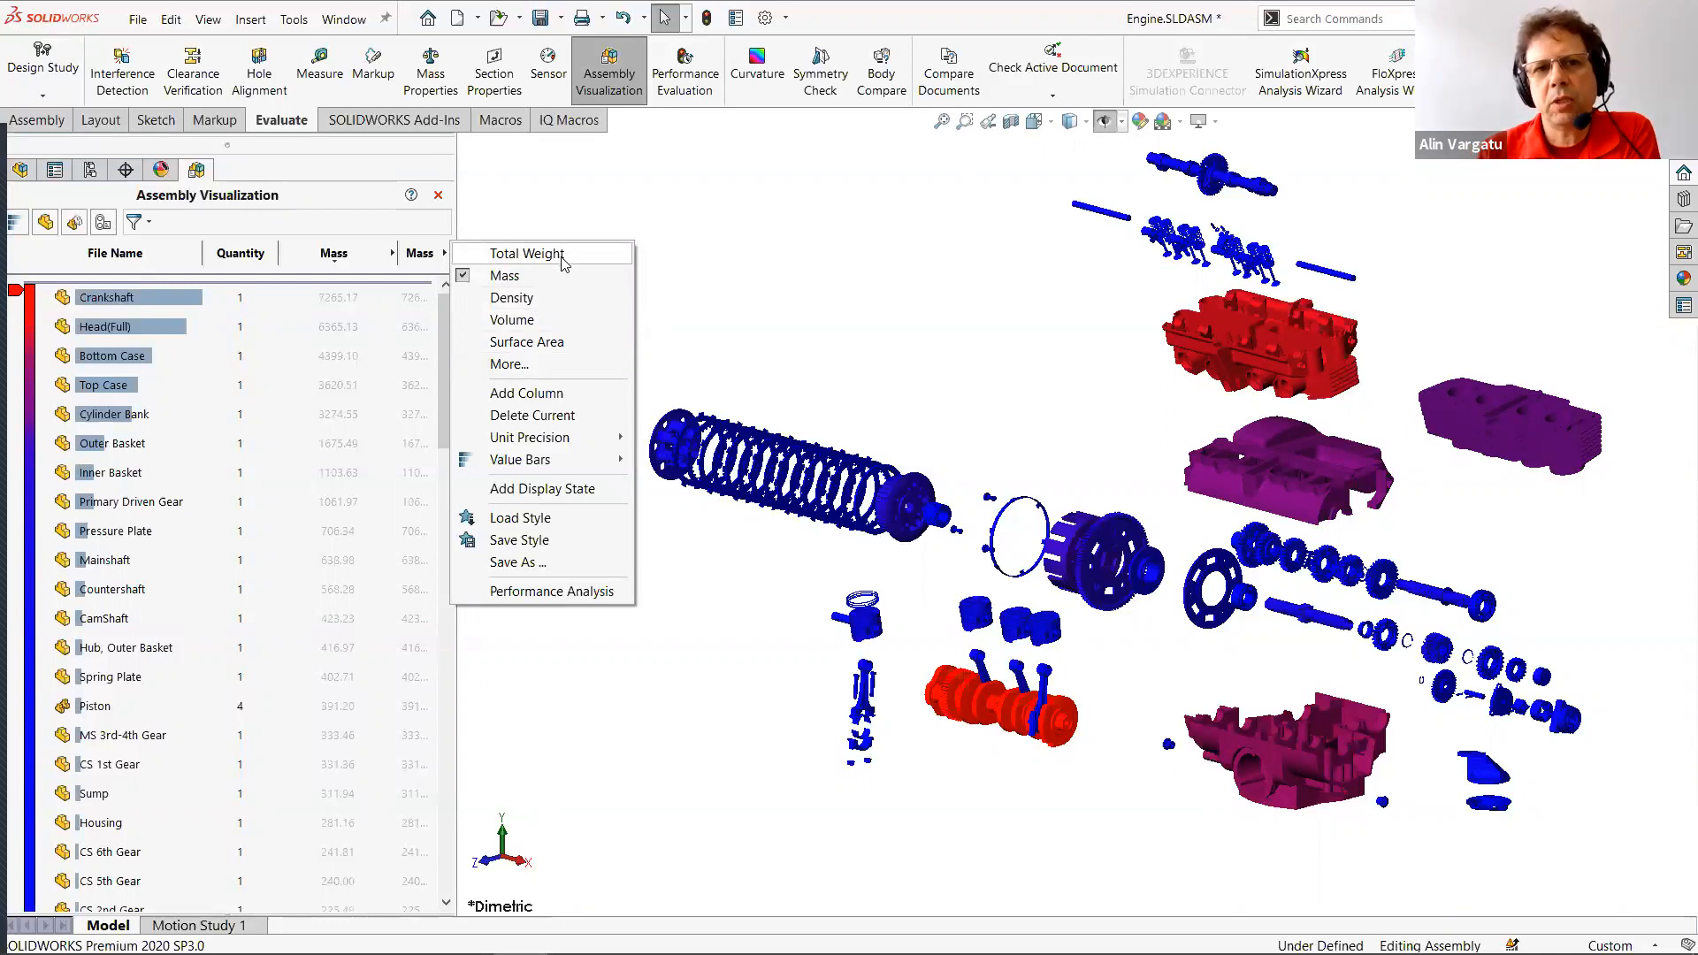
left_click(558, 350)
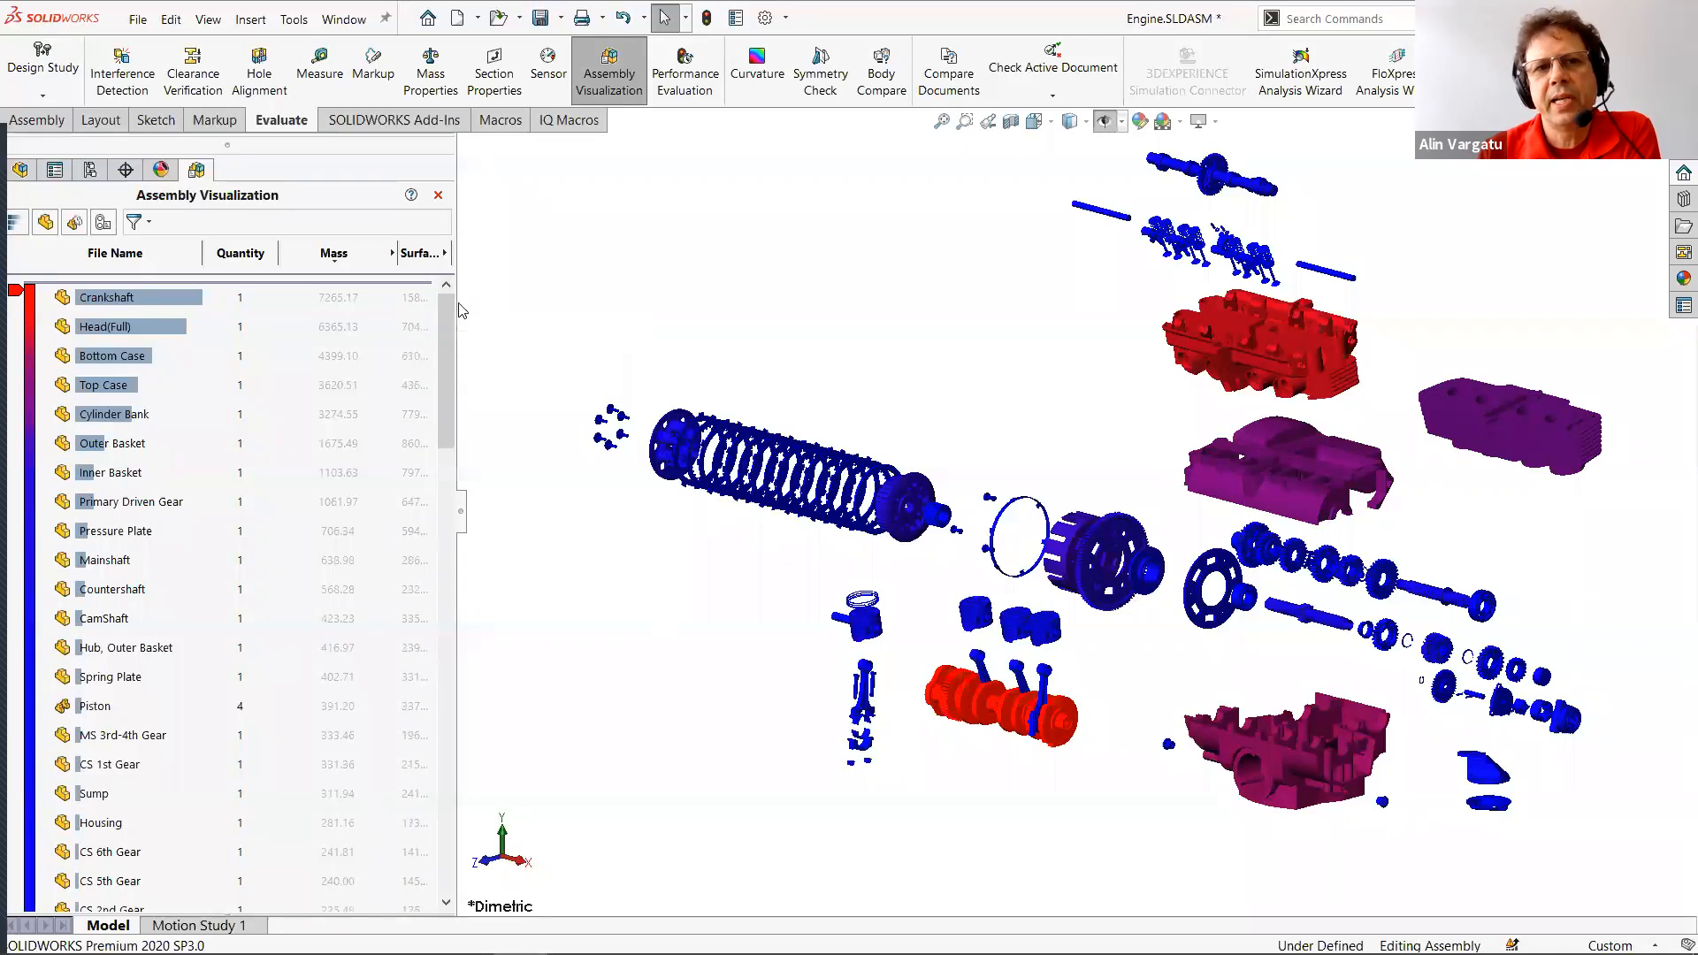
Widen the Assembly Visualization list and resize its columns so the Quantity, Mass and Surface Area headings and values fit.
left_click_drag(468, 300, 573, 301)
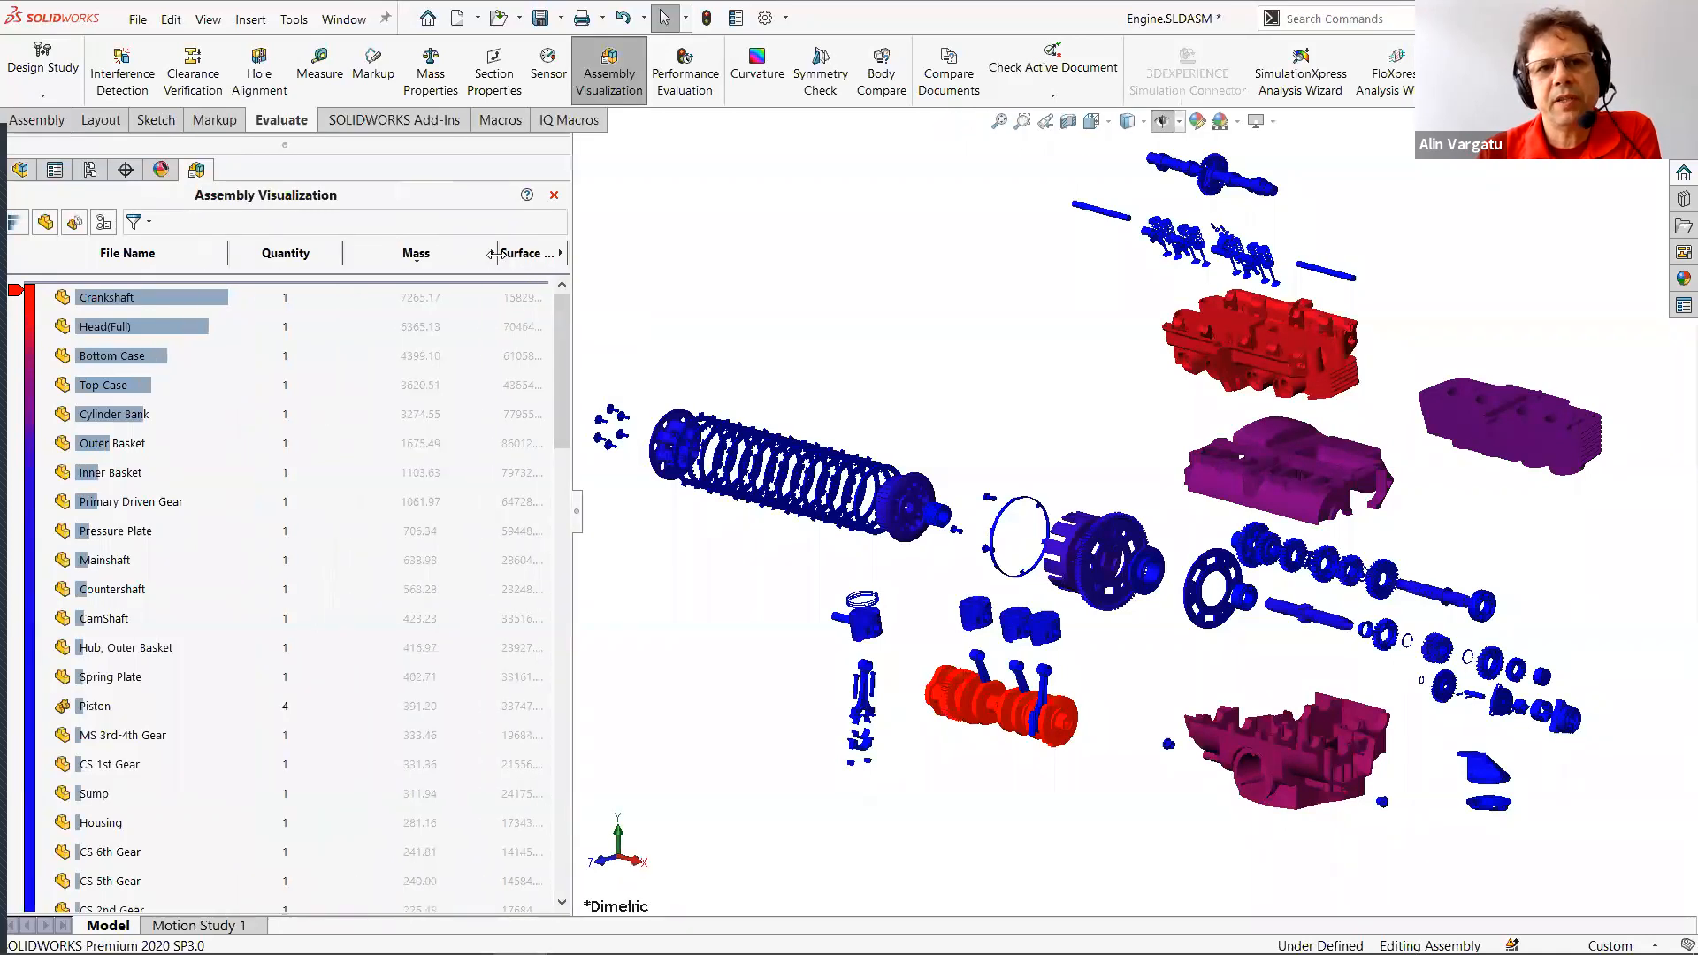
left_click_drag(471, 255, 442, 255)
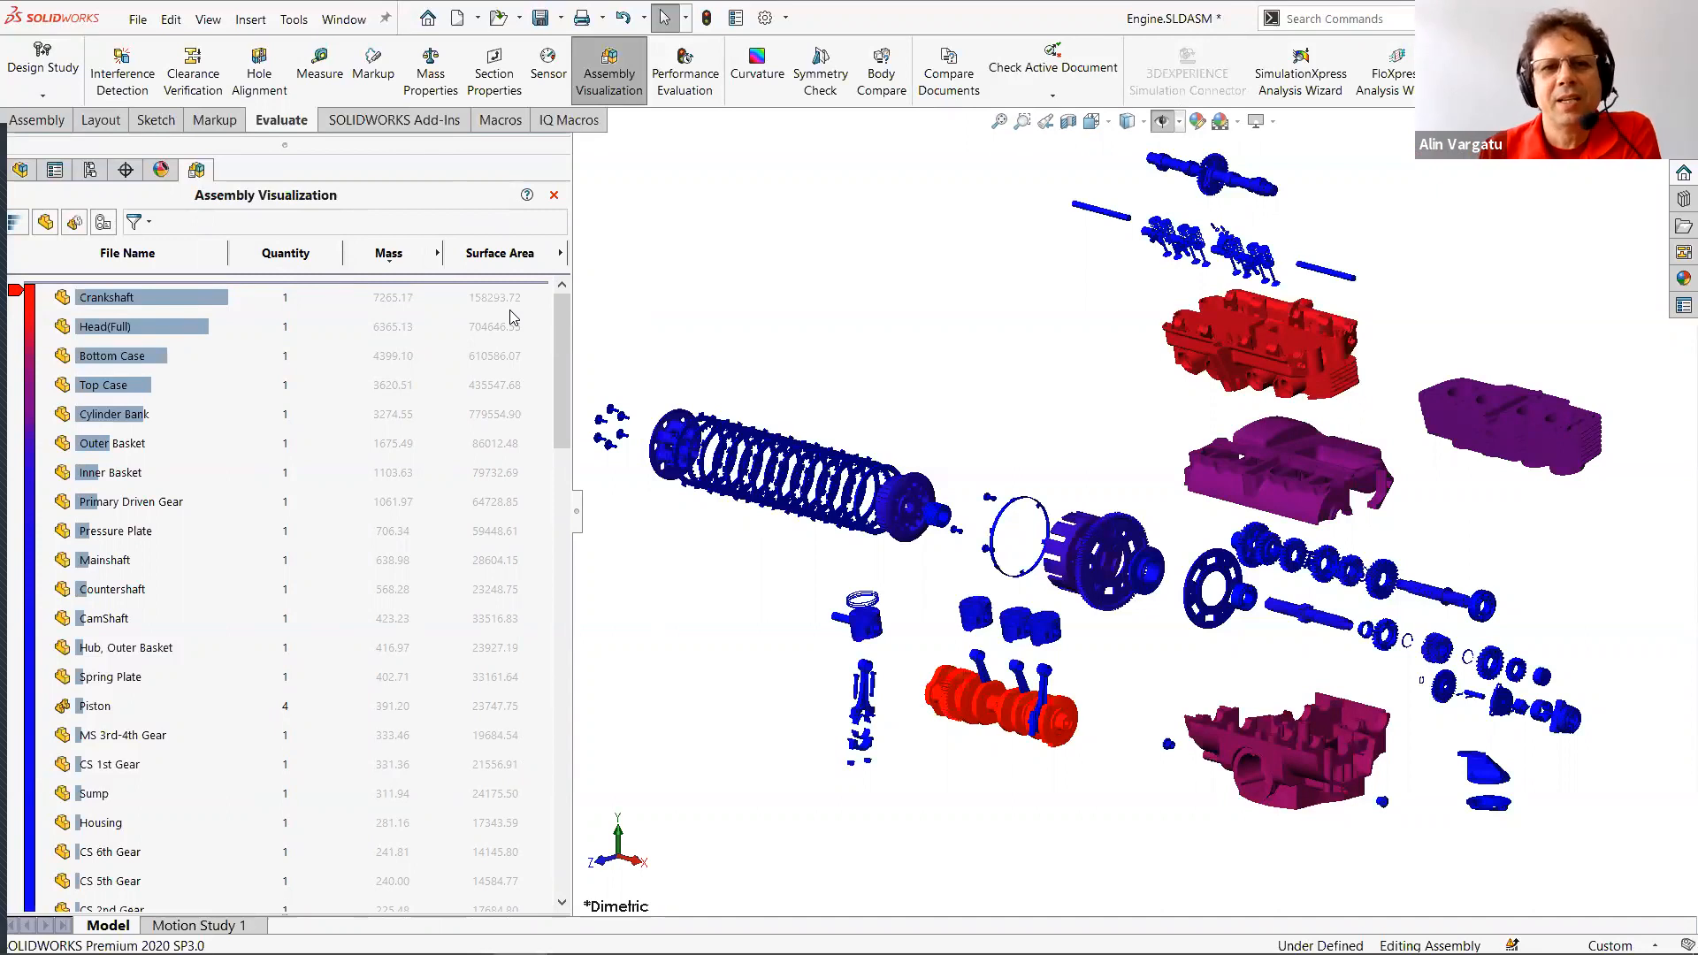
left_click(439, 257)
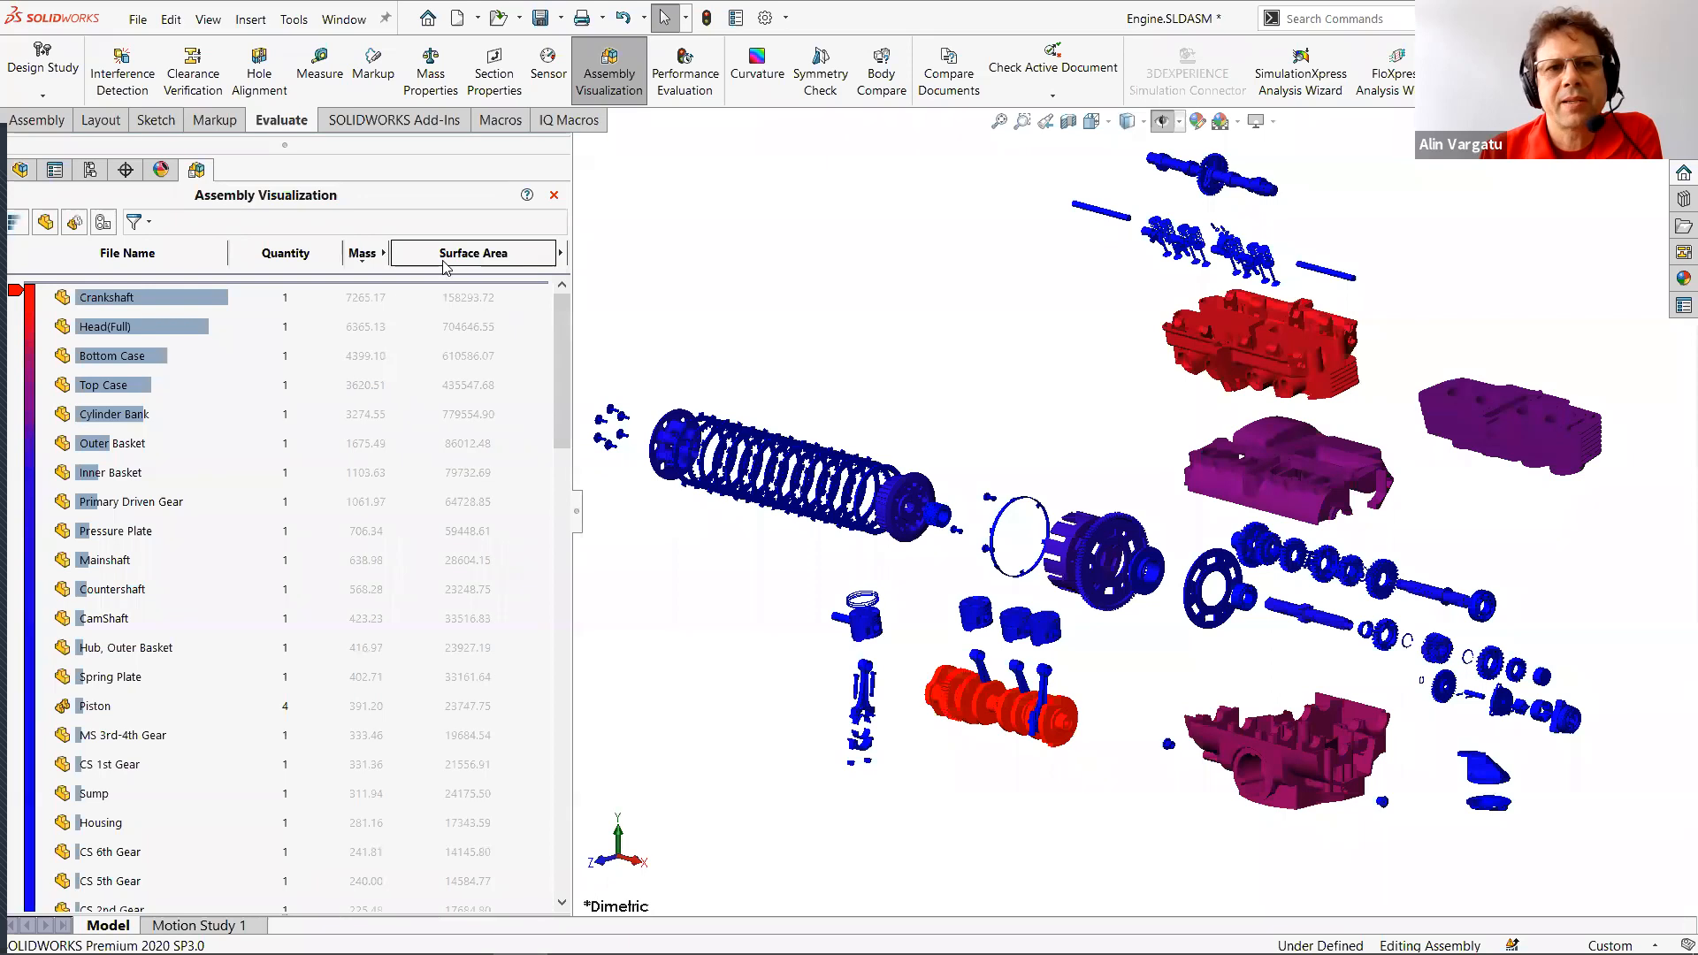
left_click(344, 256)
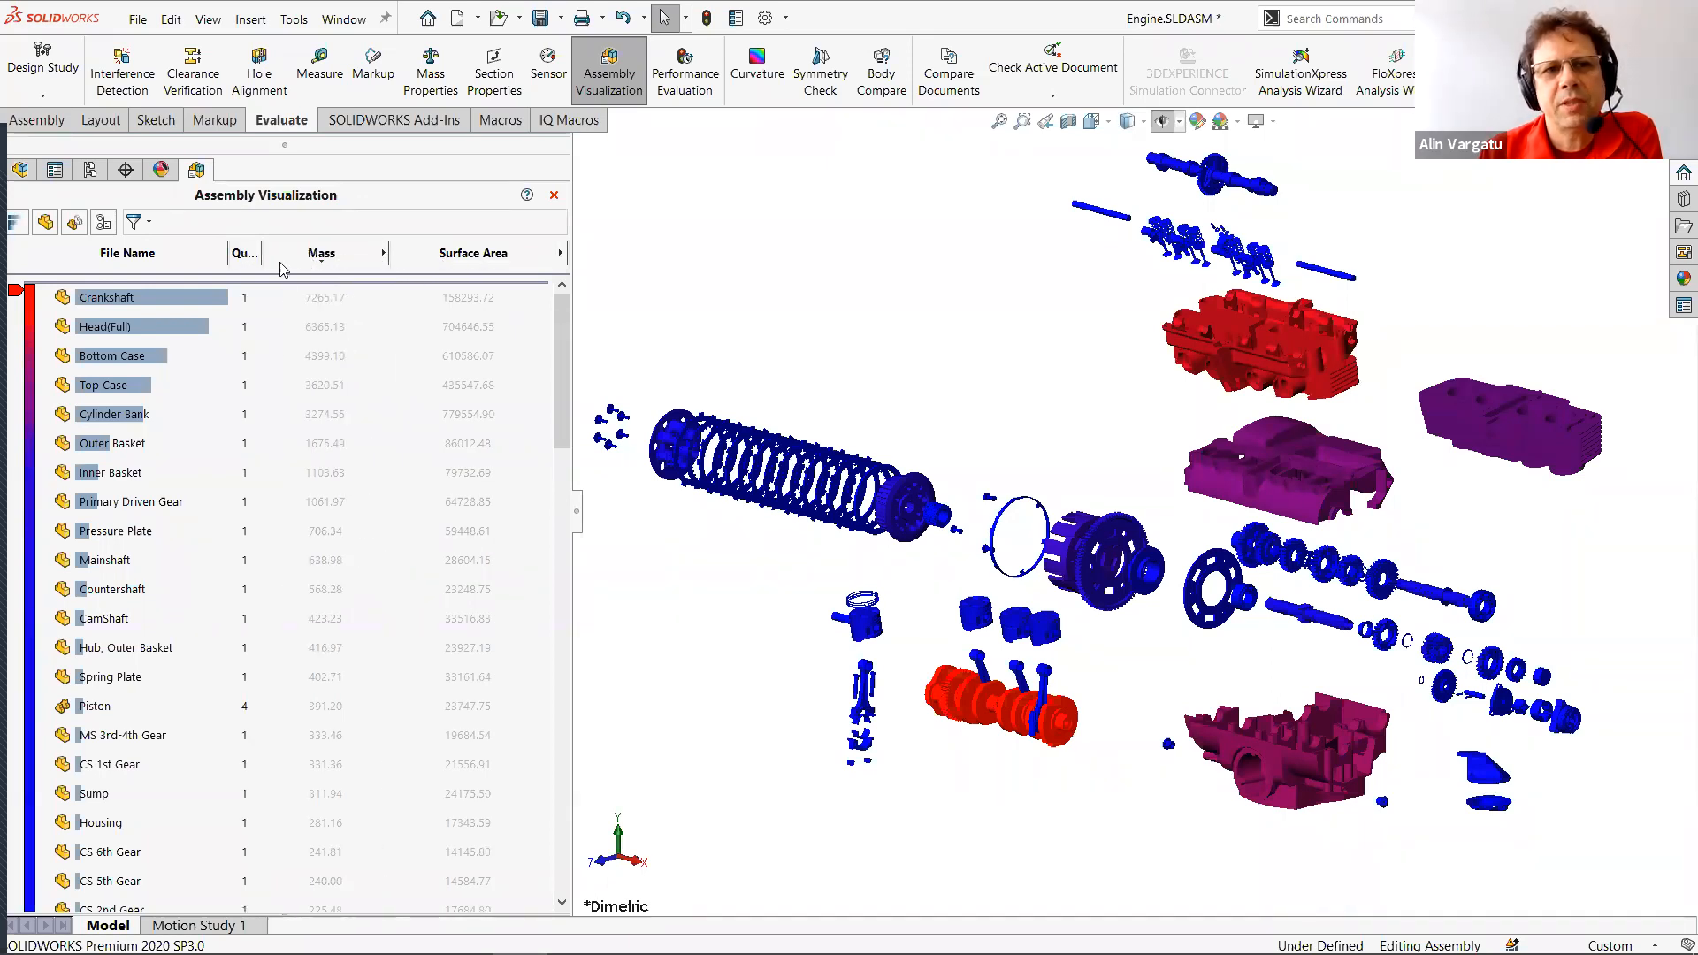
left_click(226, 256)
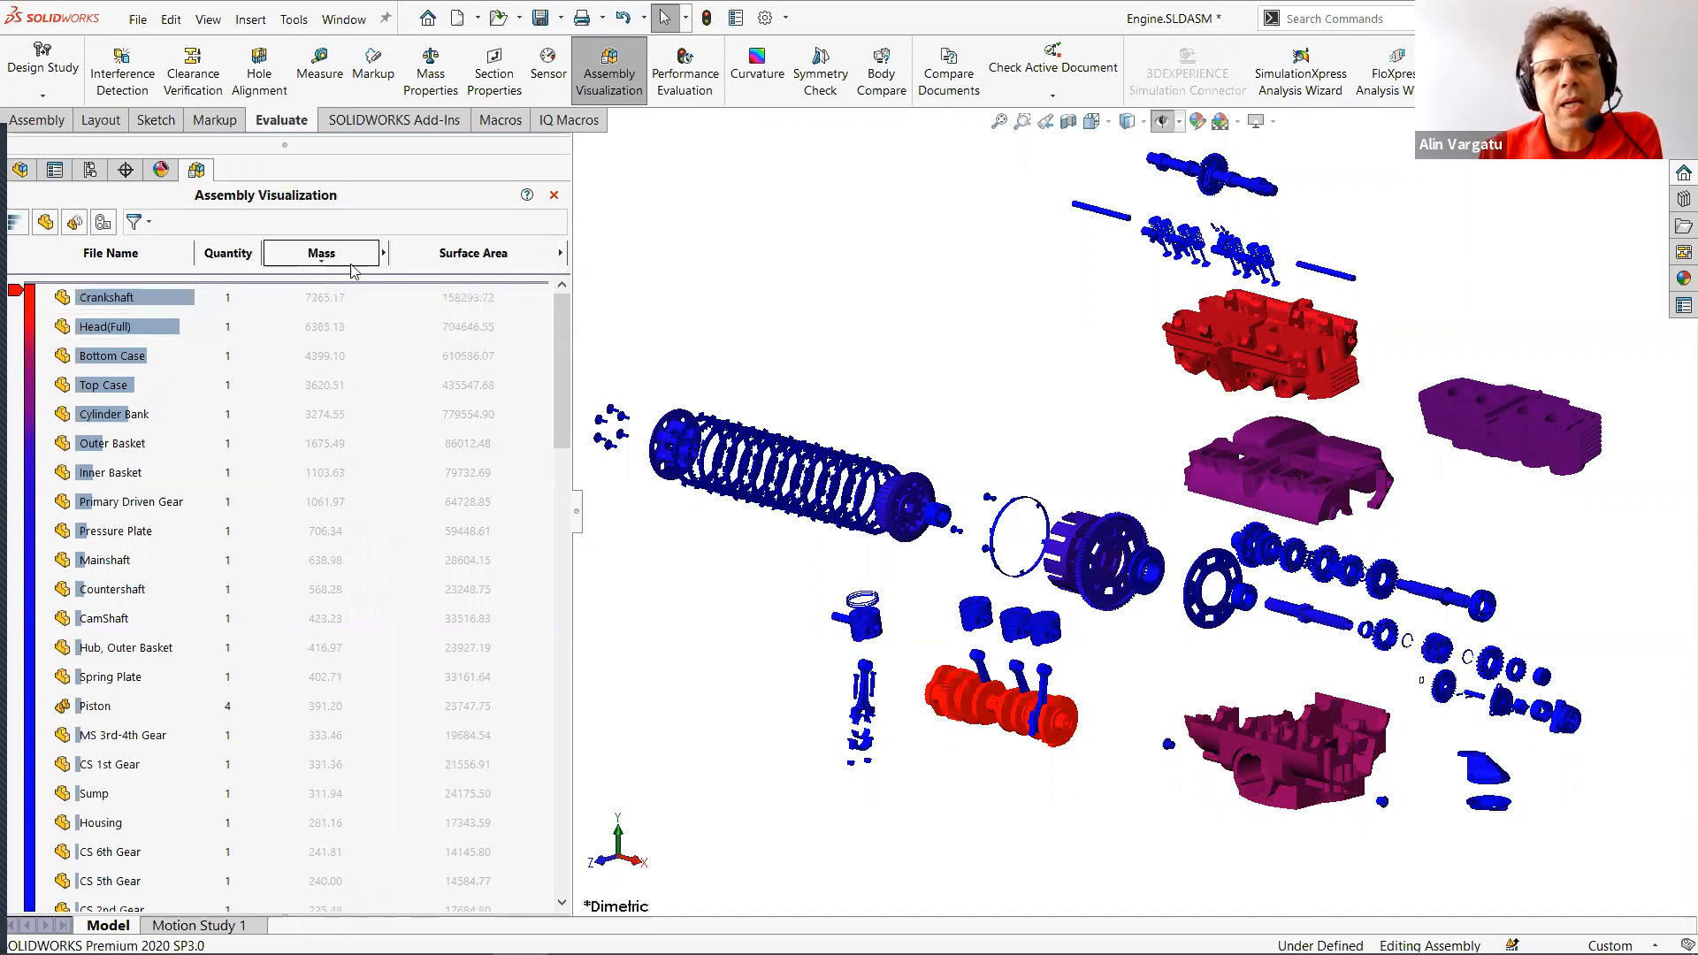
Sort the parts list by mass in ascending order and compare the surface areas of parts with equal masses.
left_click(323, 258)
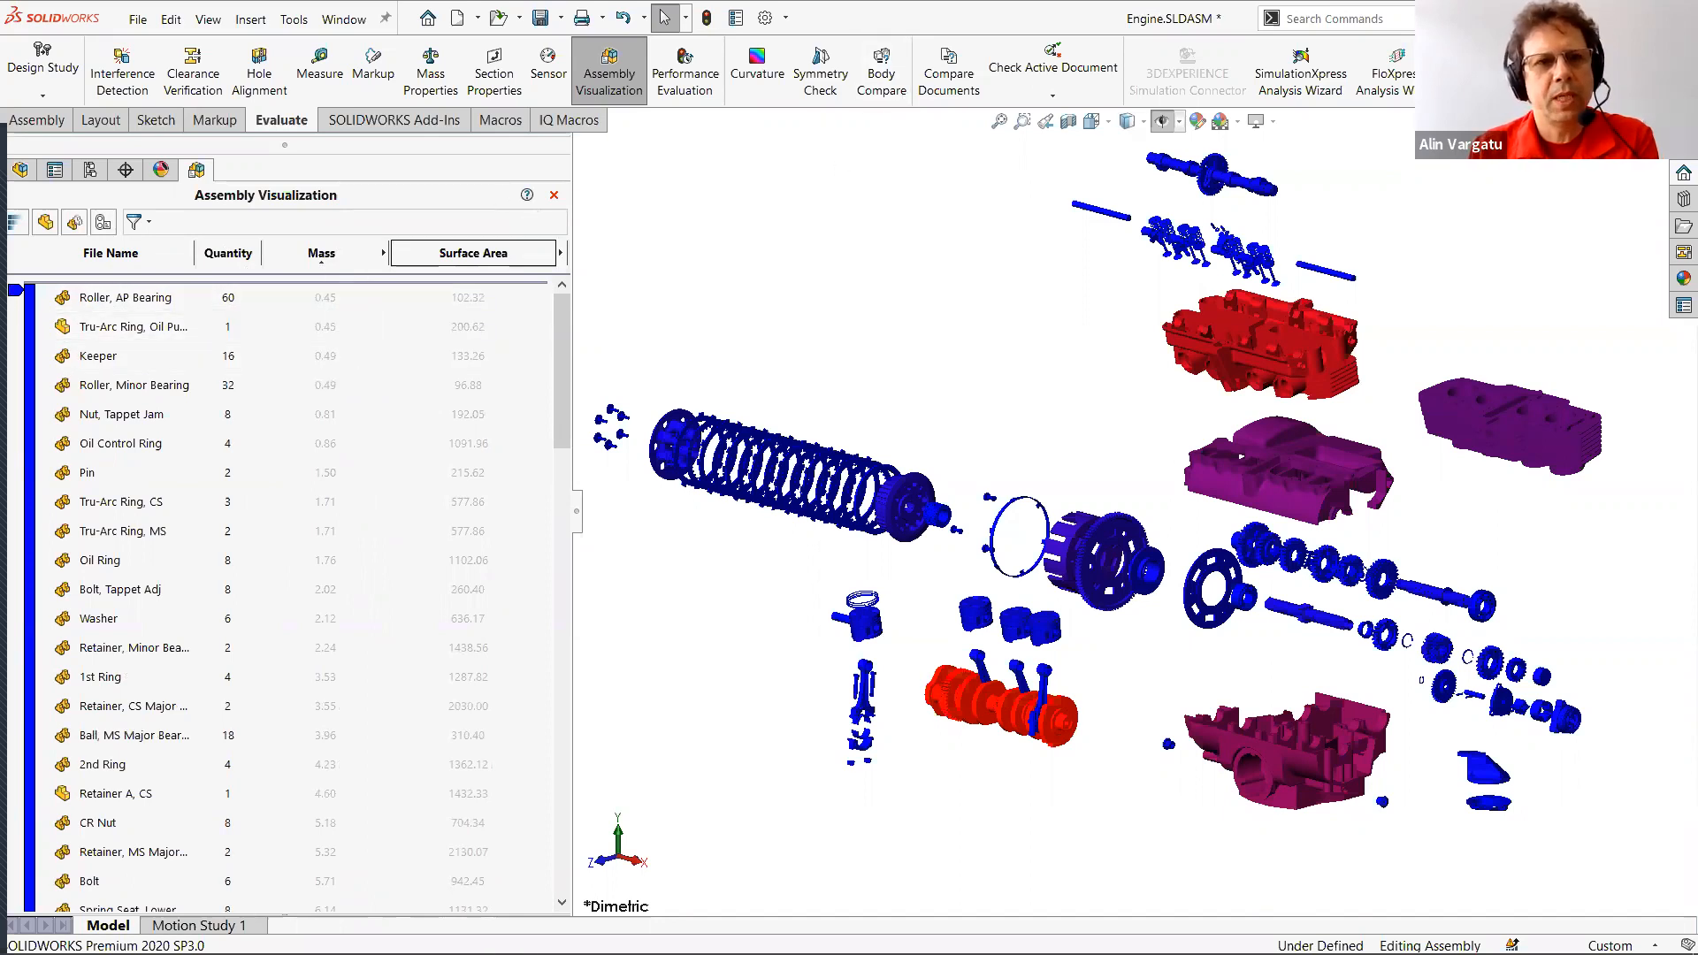
mouse_move(282, 283)
left_mouse_down("ctrl")
mouse_move(334, 317)
mouse_move(477, 347)
left_mouse_up("ctrl")
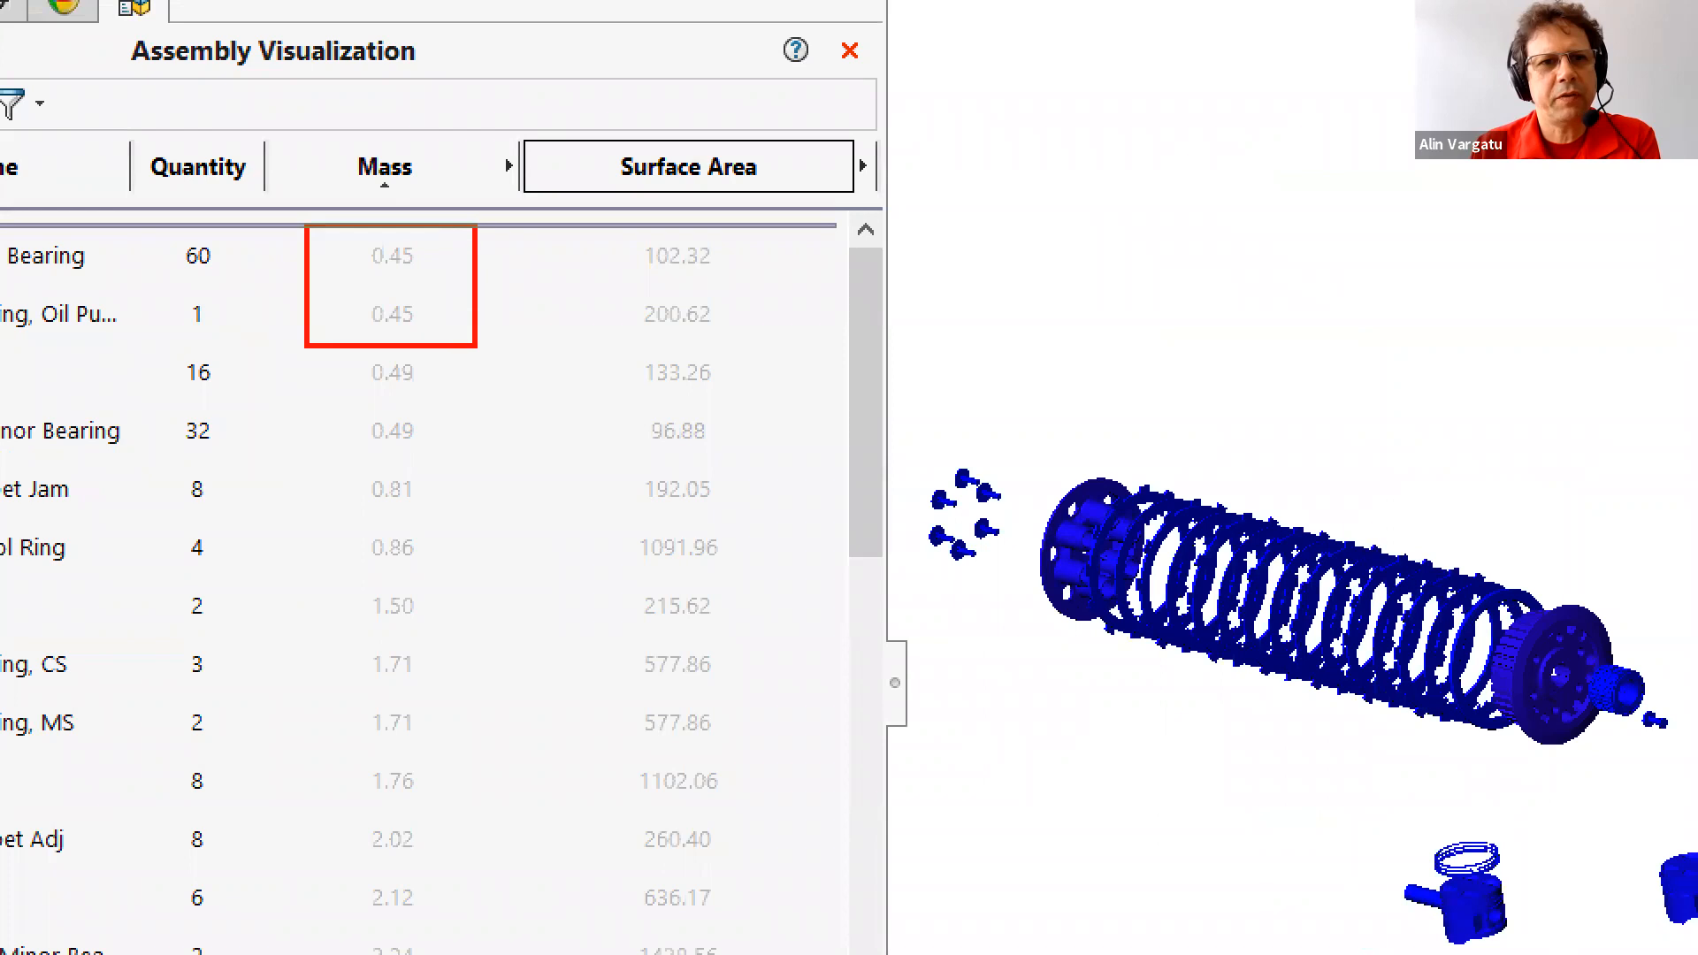
left_click_drag(328, 355, 445, 459, "ctrl")
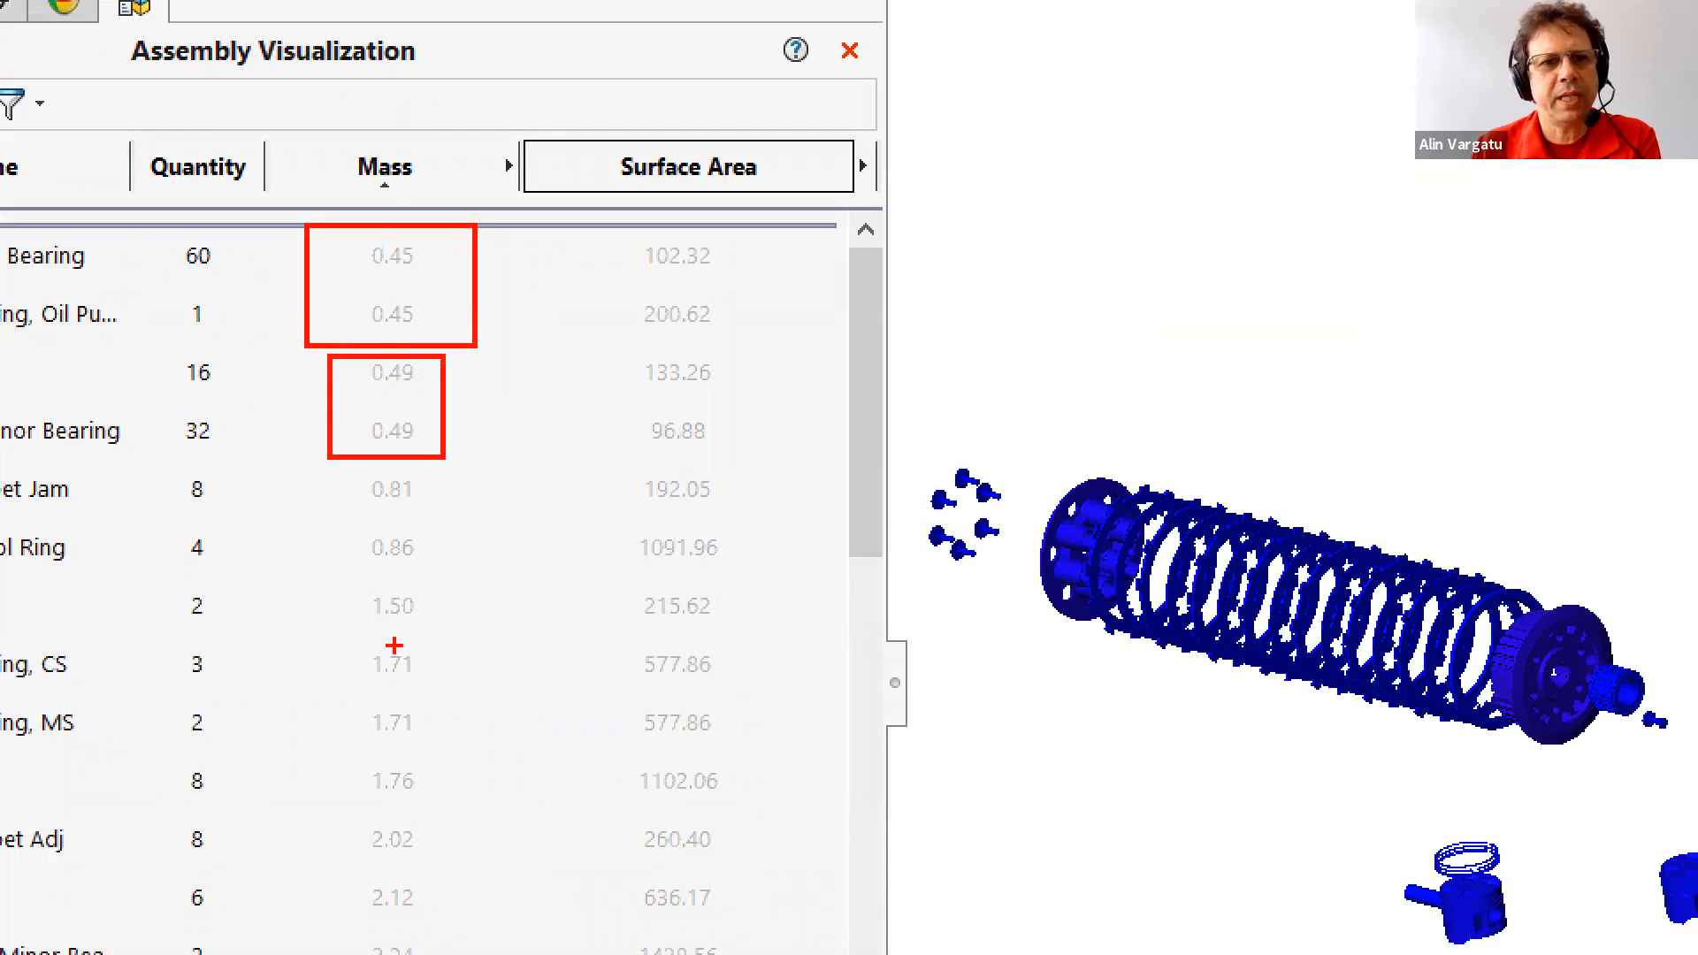
left_click_drag(343, 646, 461, 749, "ctrl")
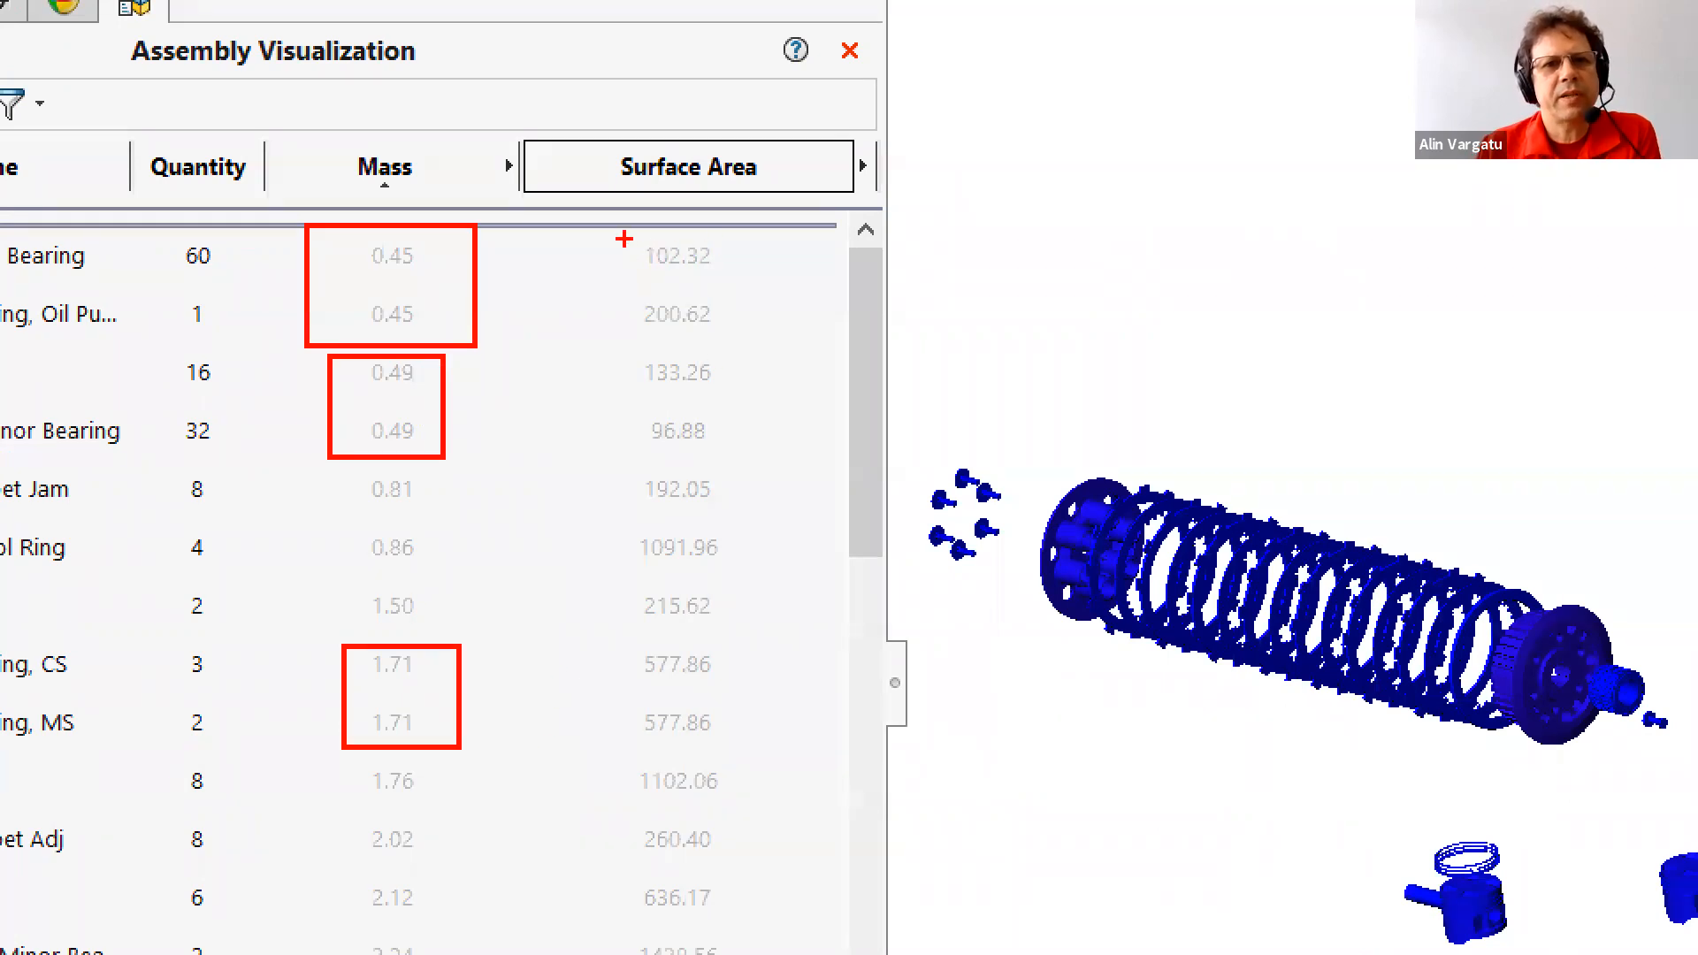
left_click_drag(625, 238, 734, 460, "ctrl")
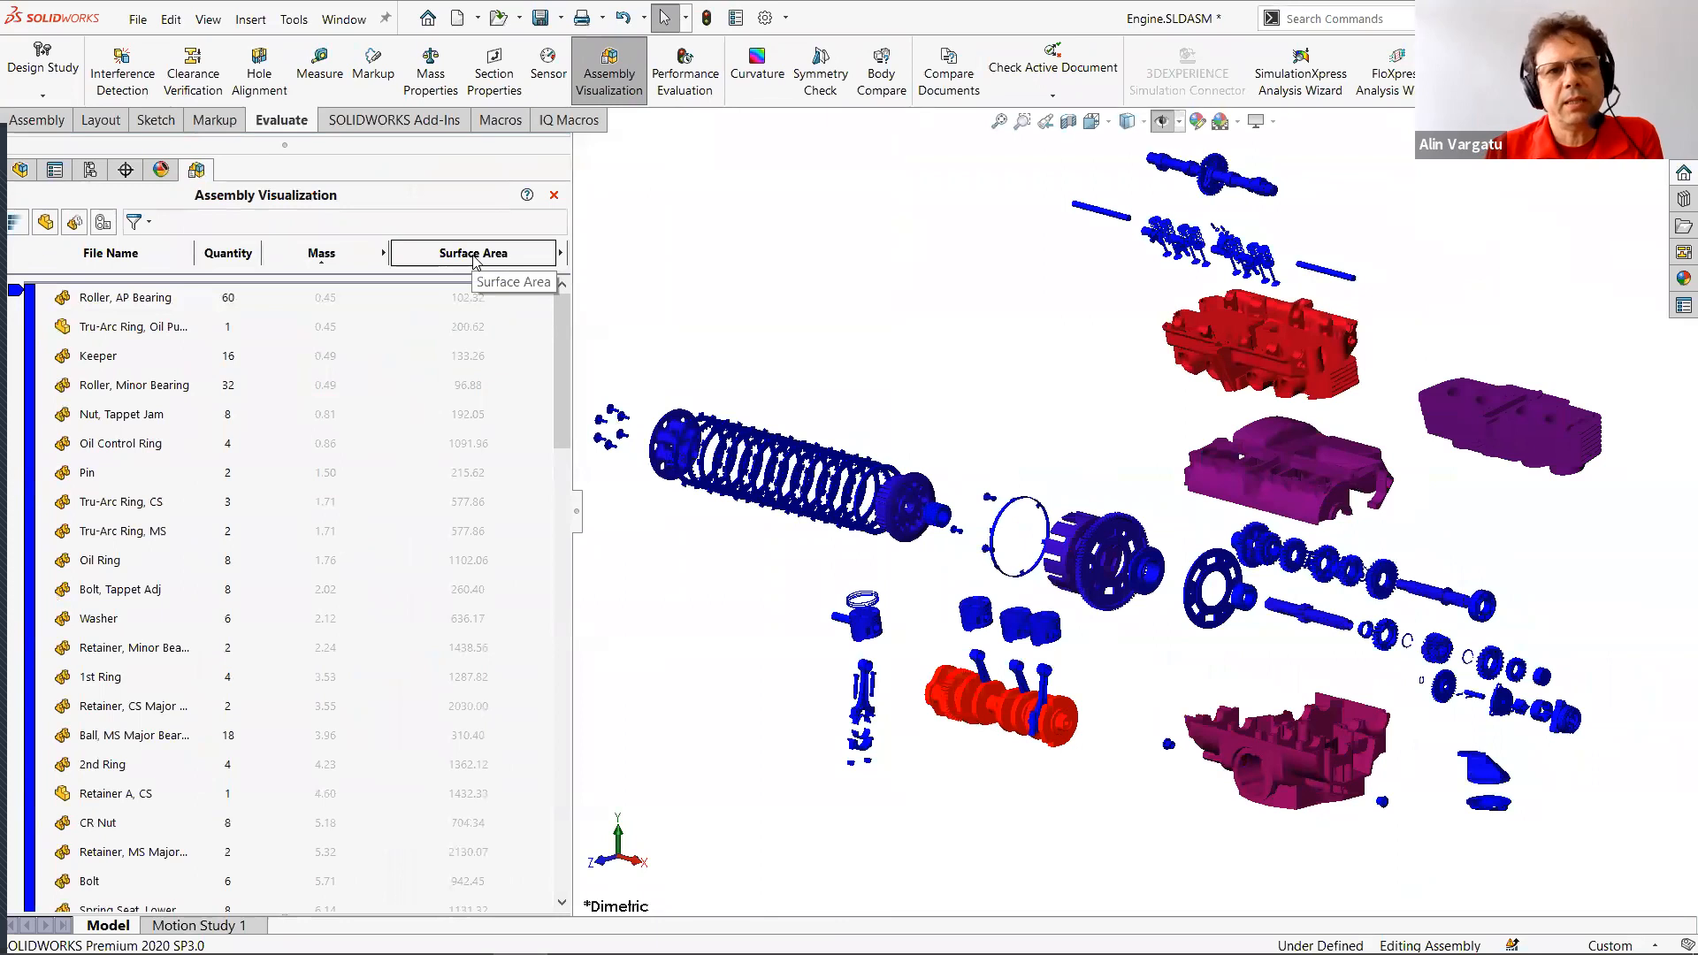
Add the Surface Area column to the sort hierarchy as the second criterion after Mass.
right_click(476, 257)
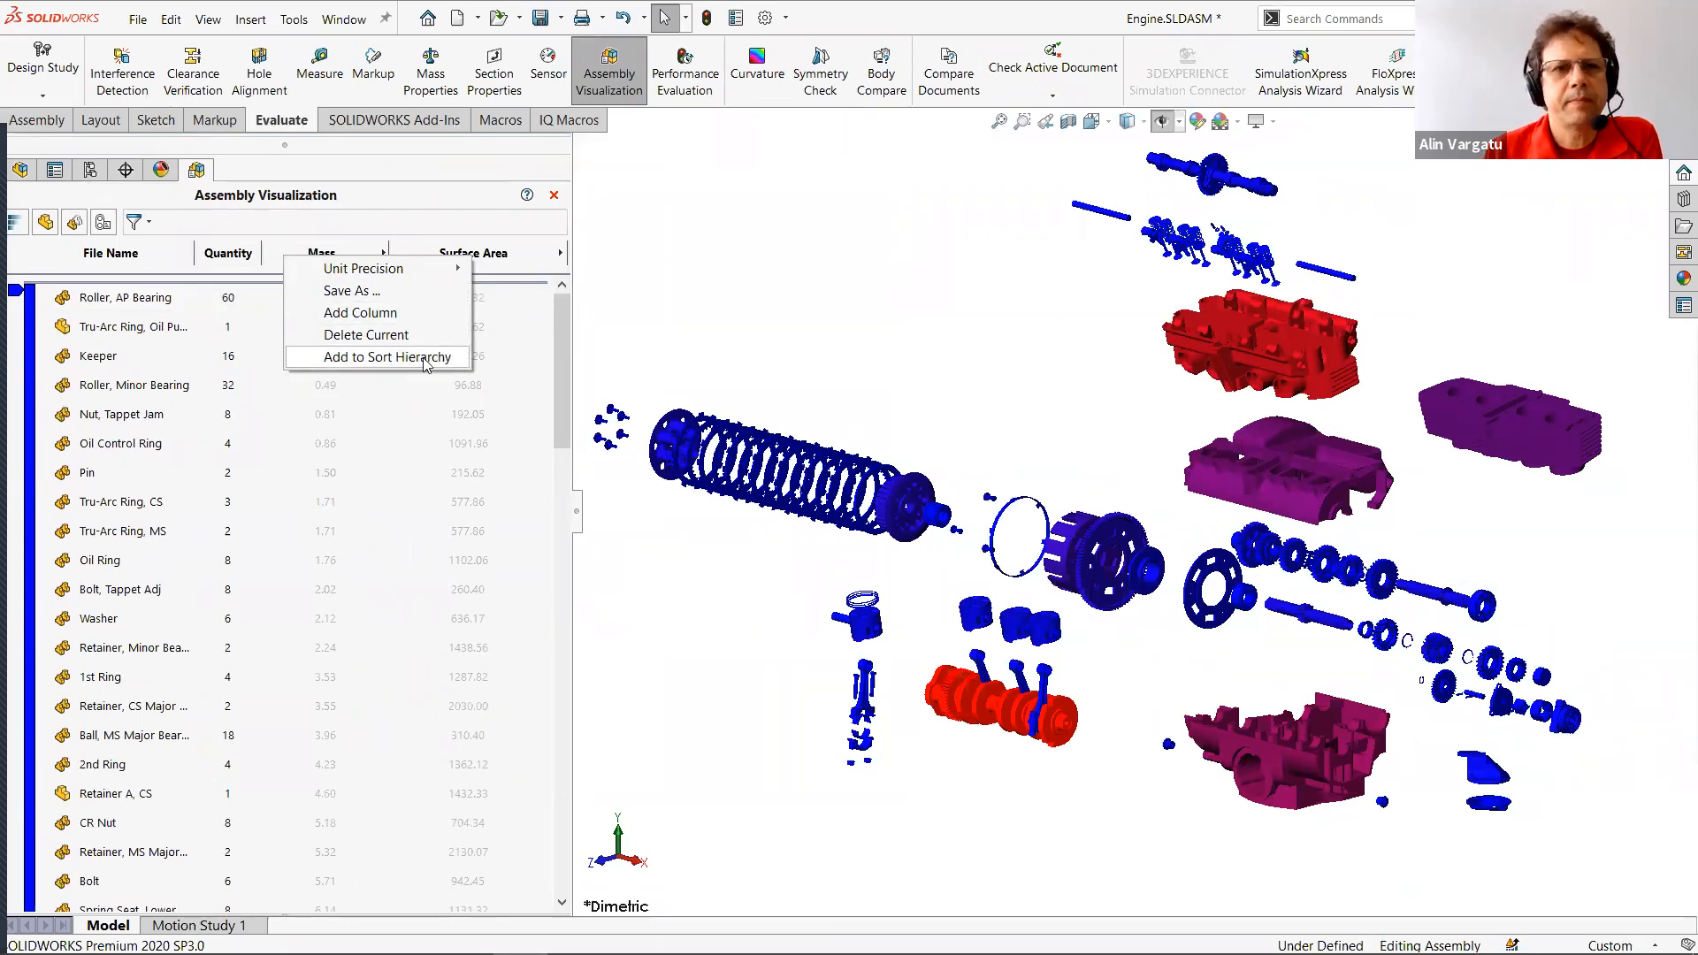
left_click(425, 357)
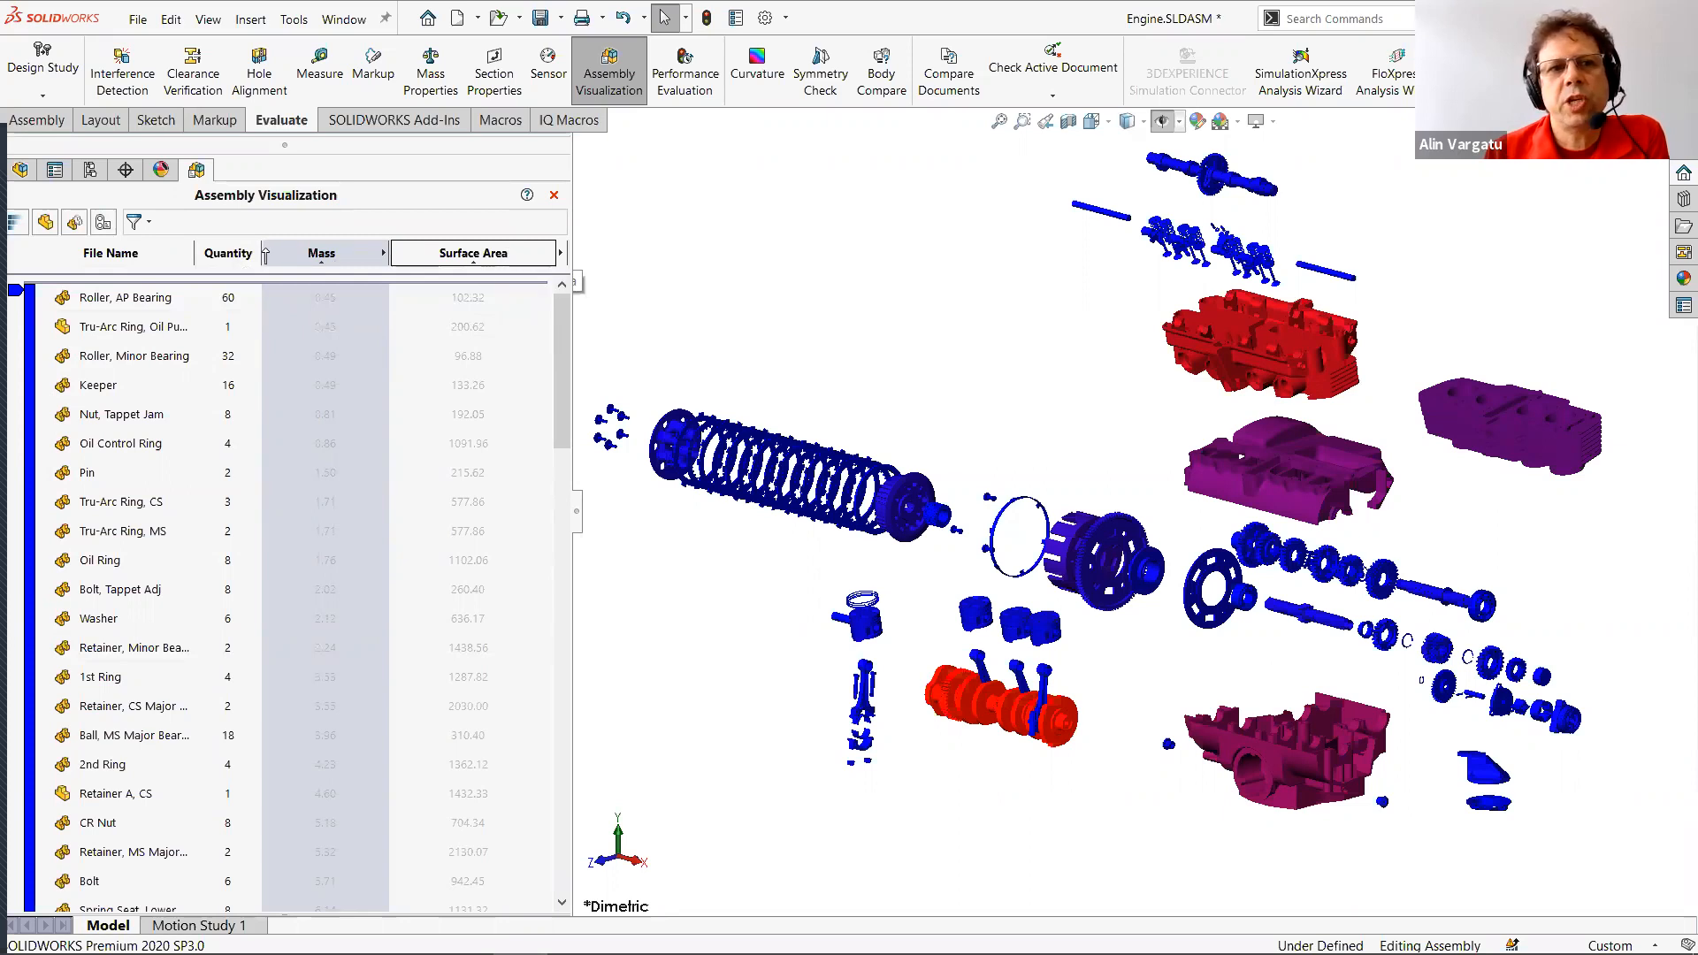
Move the Mass column behind Surface Area to change the primary sort criterion, and return Mass to first place.
left_click_drag(266, 255, 475, 256)
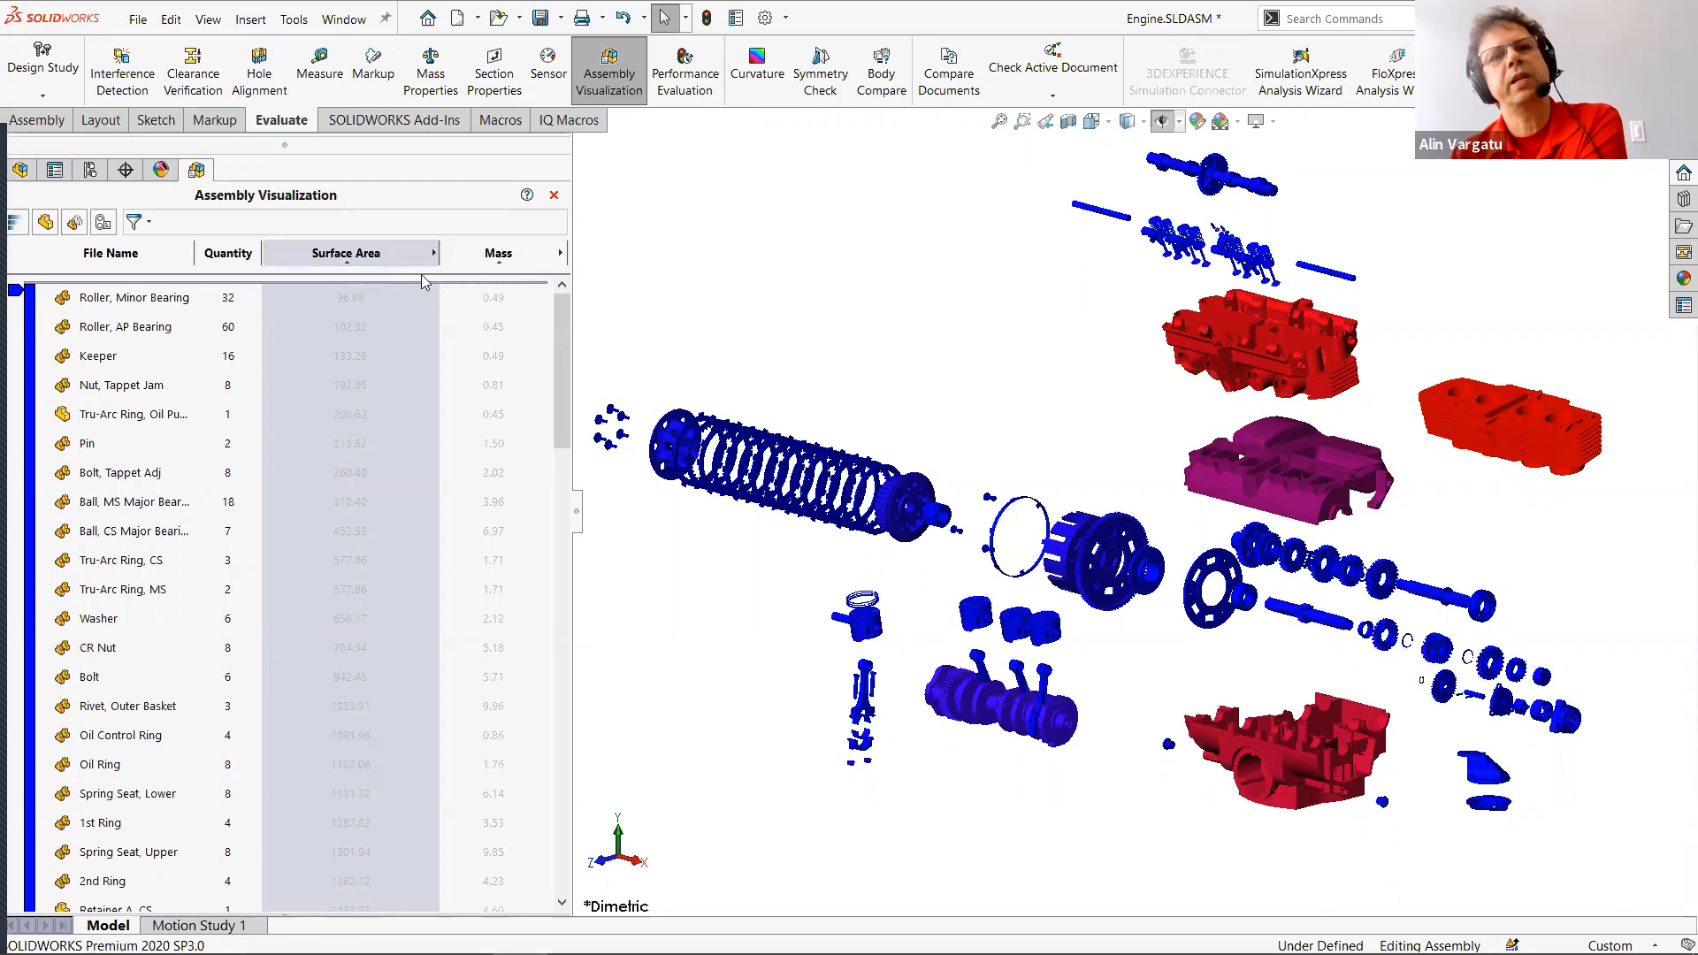
left_click(379, 258)
left_click(378, 257)
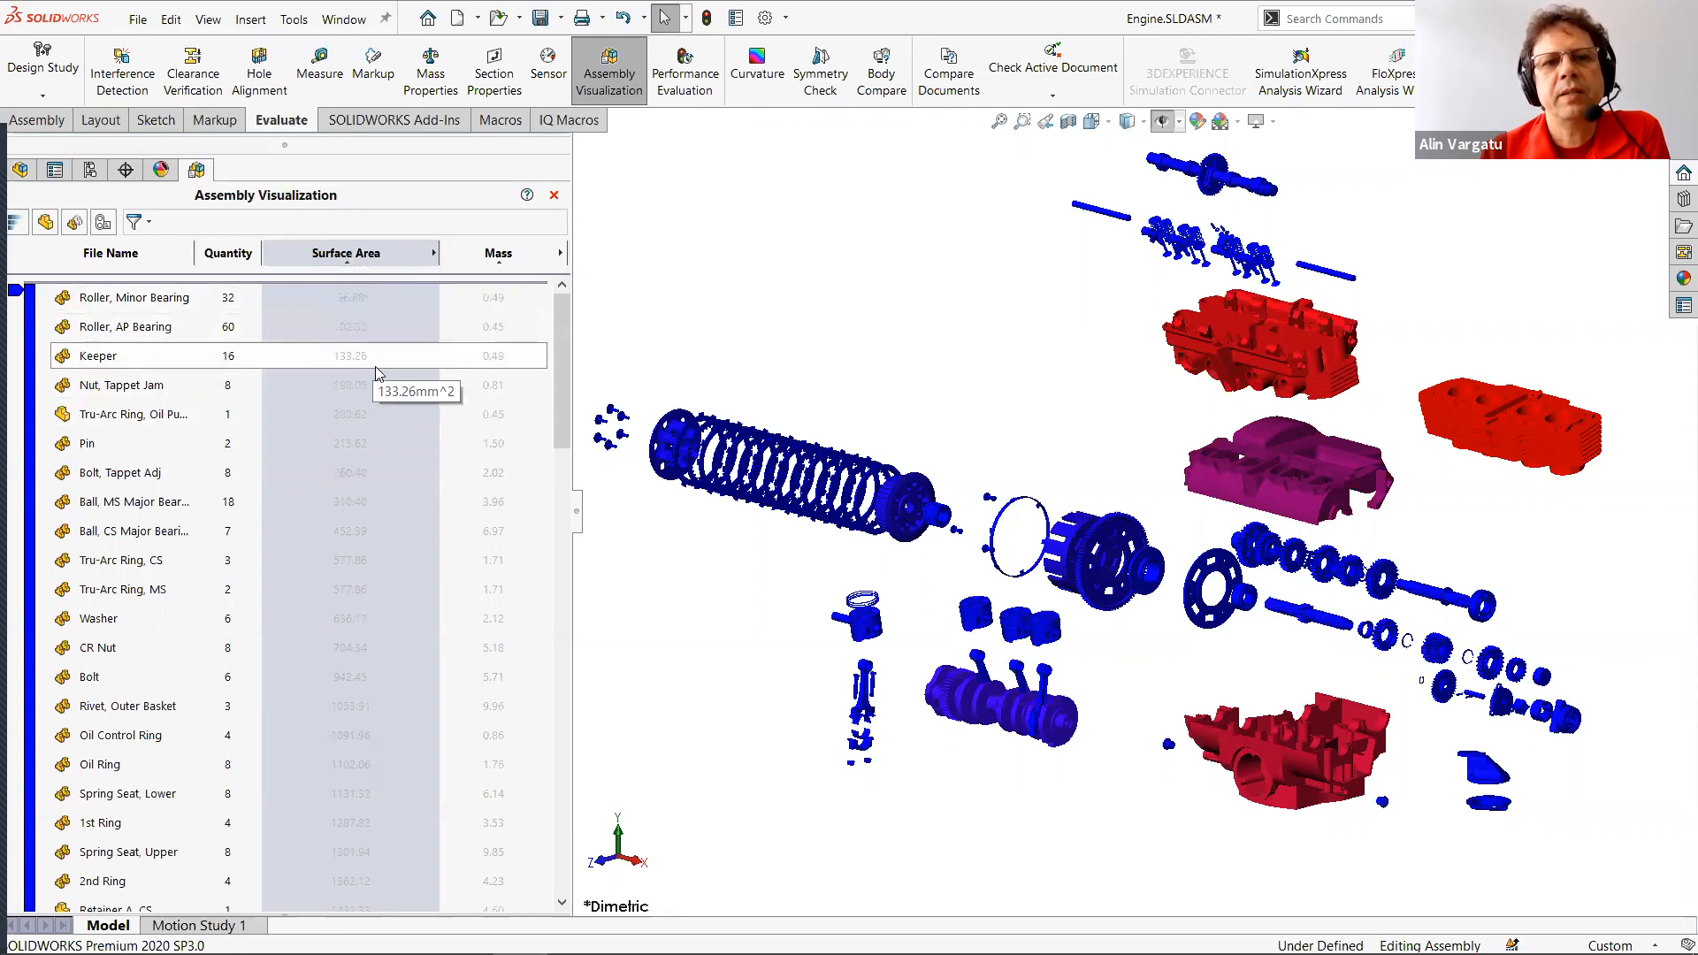
left_click_drag(518, 263, 331, 256)
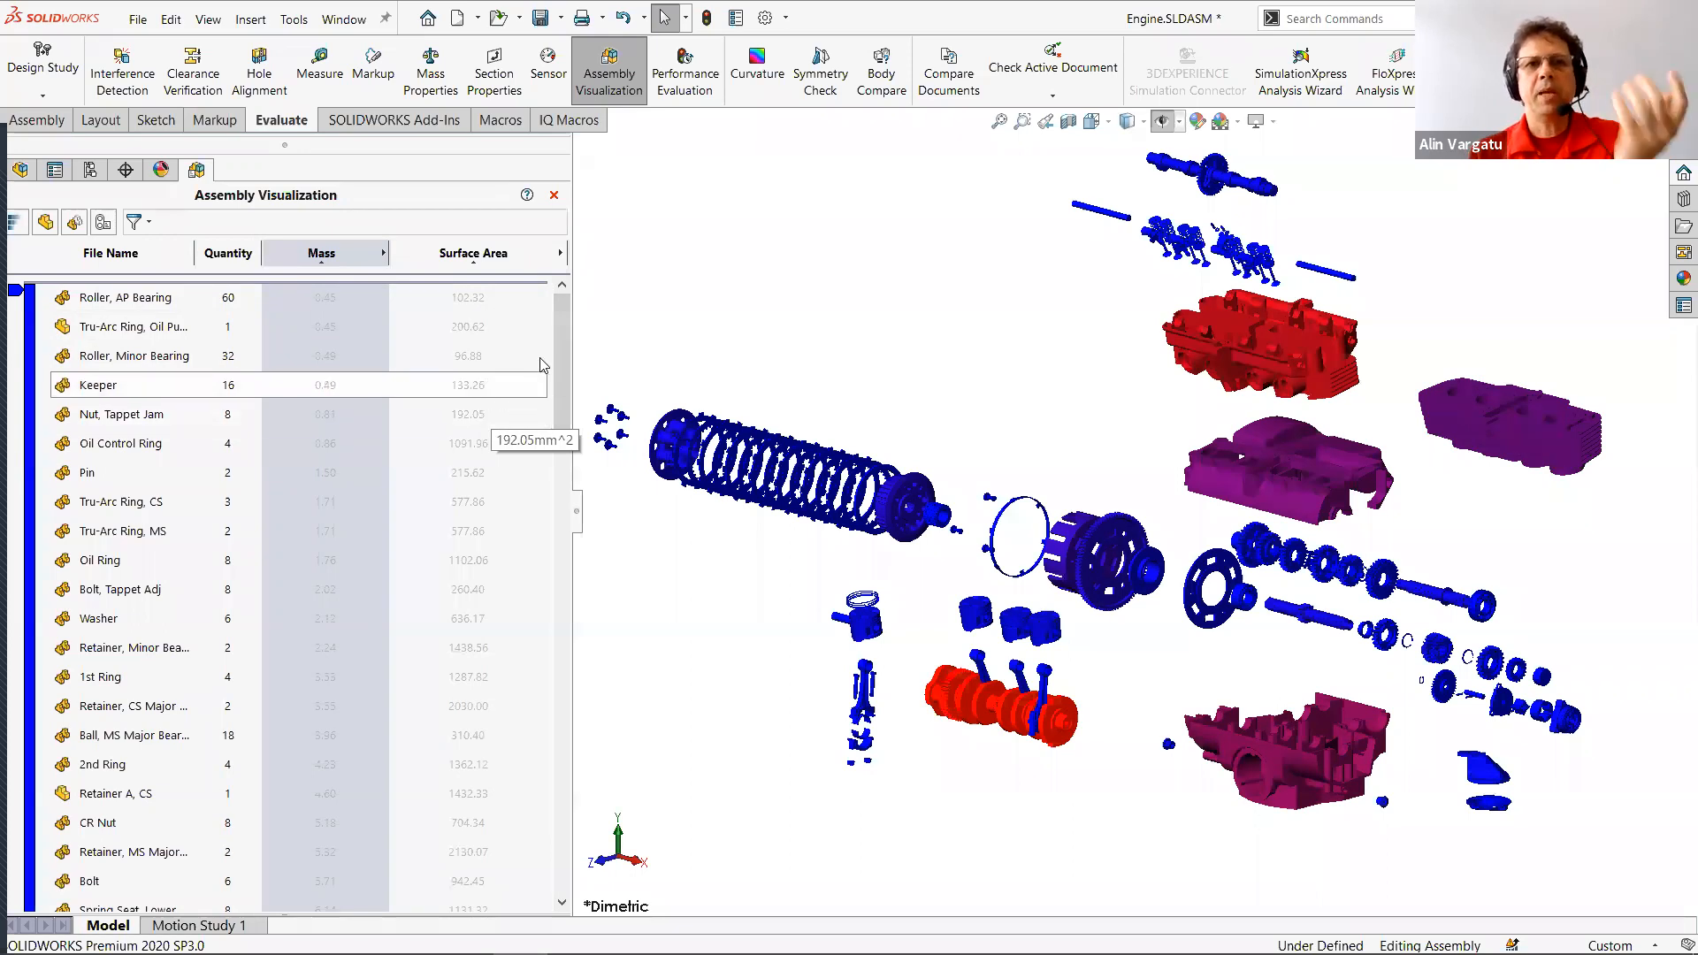
Examine the sorted parts list and its color bar from the lightest to the heaviest component.
left_click(560, 254)
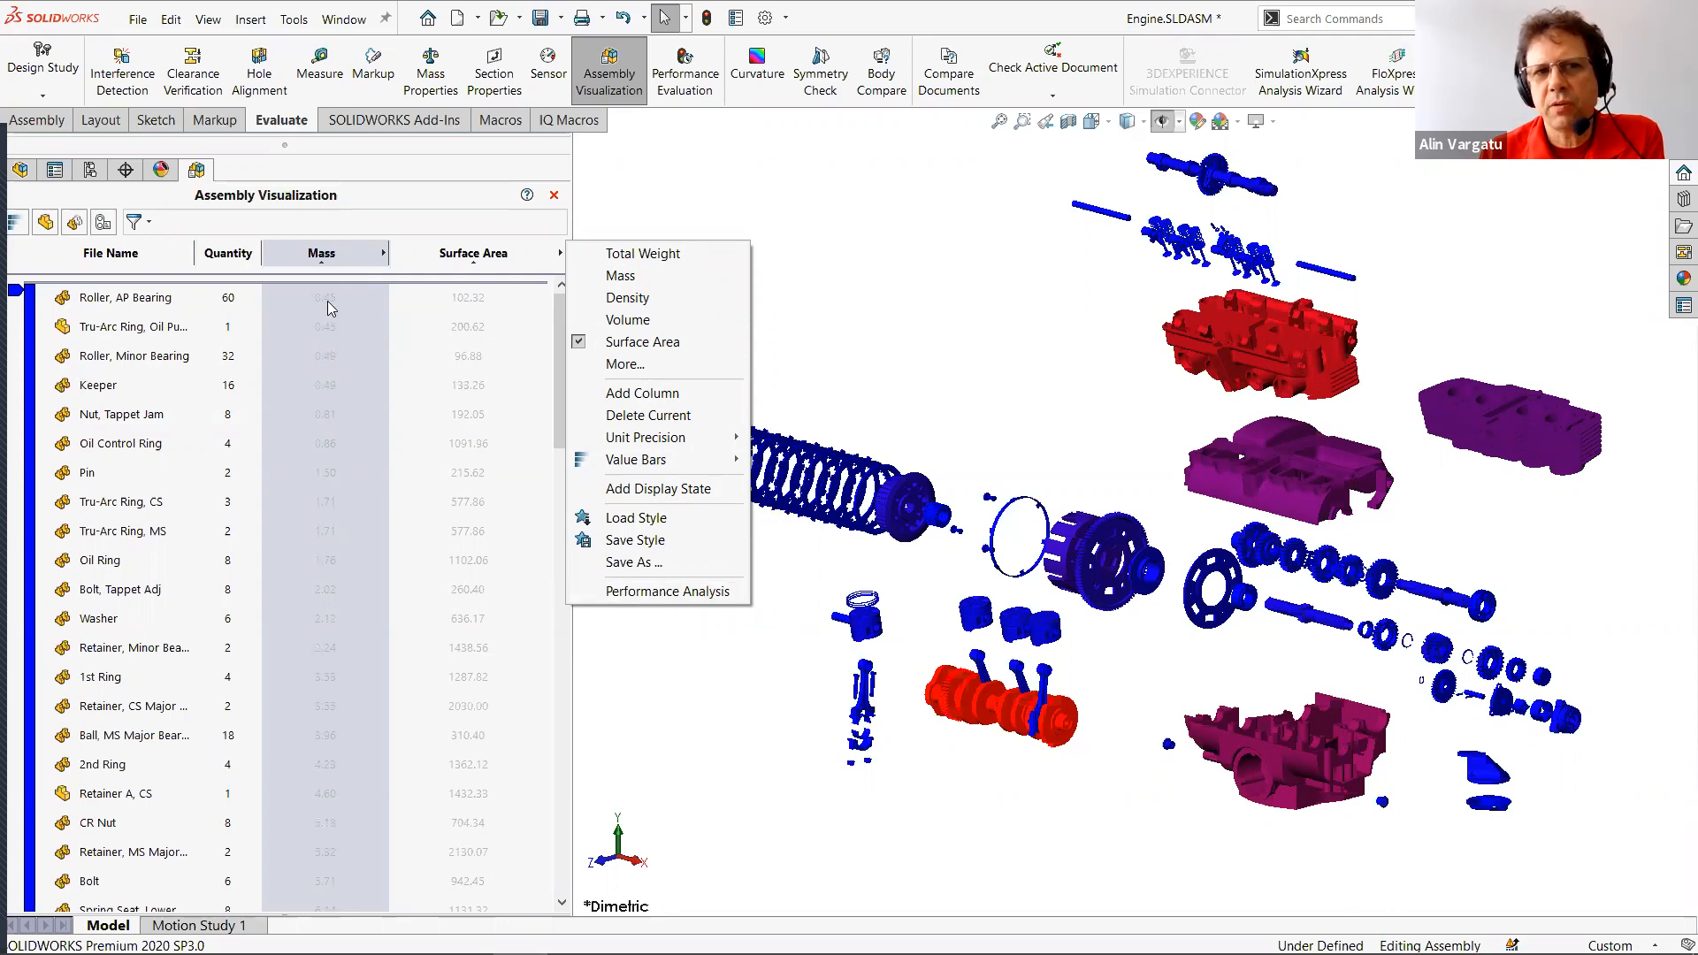
left_click_drag(559, 366, 593, 679)
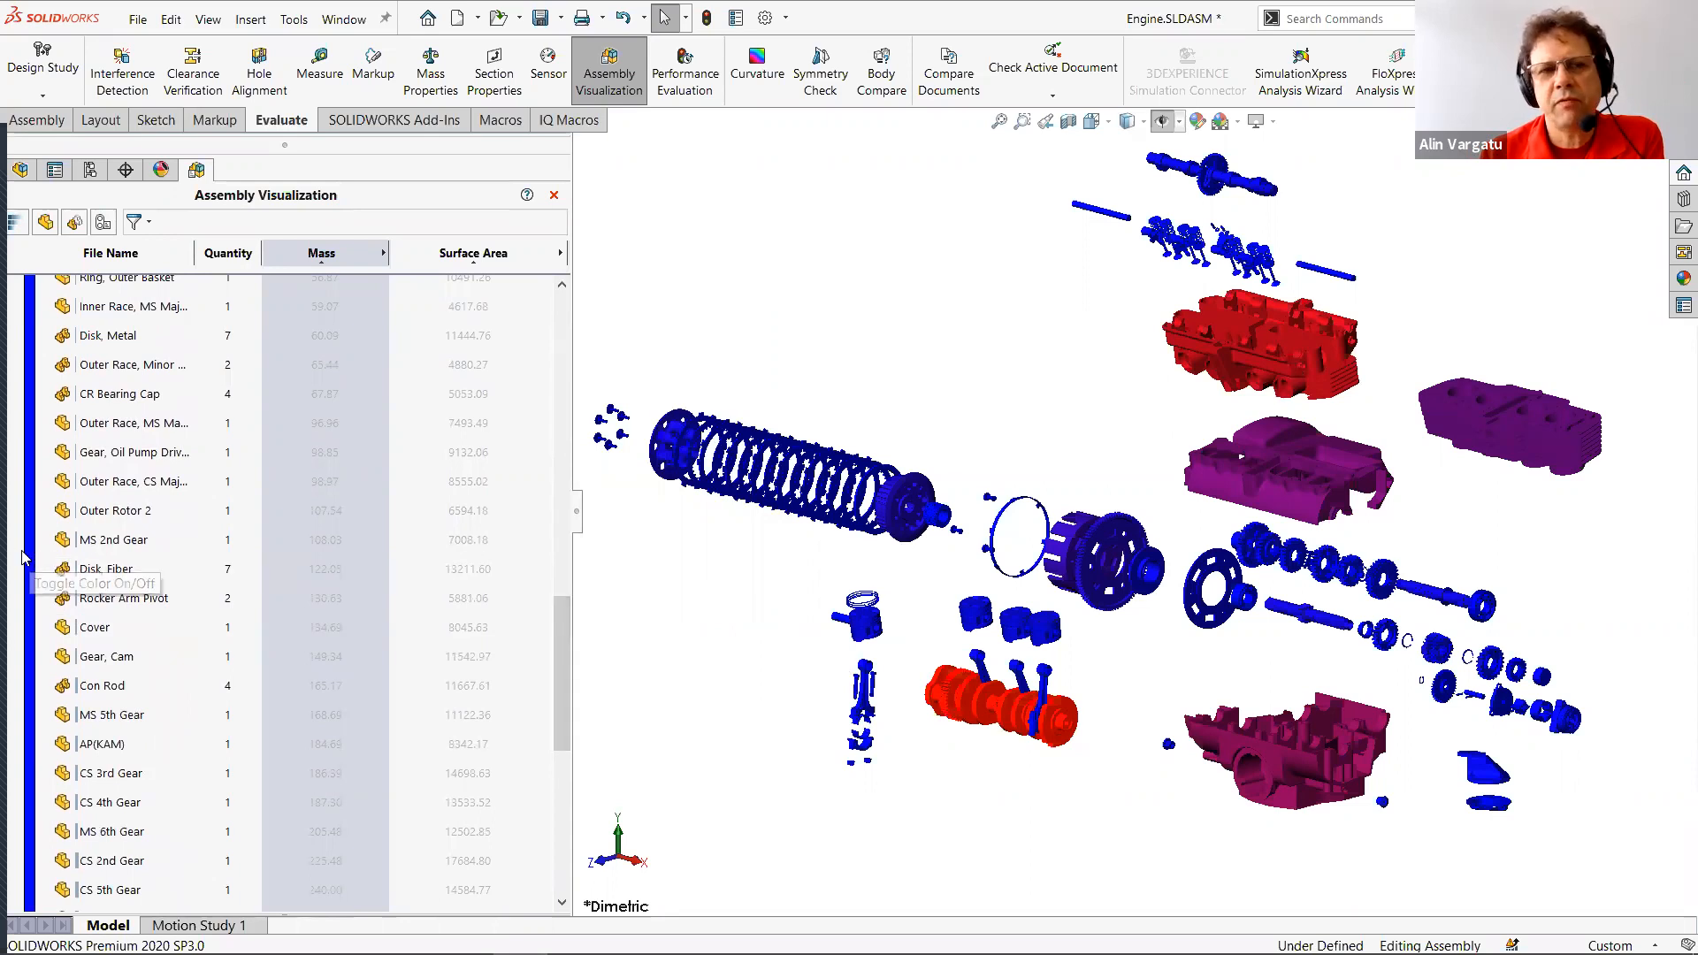
left_click_drag(565, 699, 567, 840)
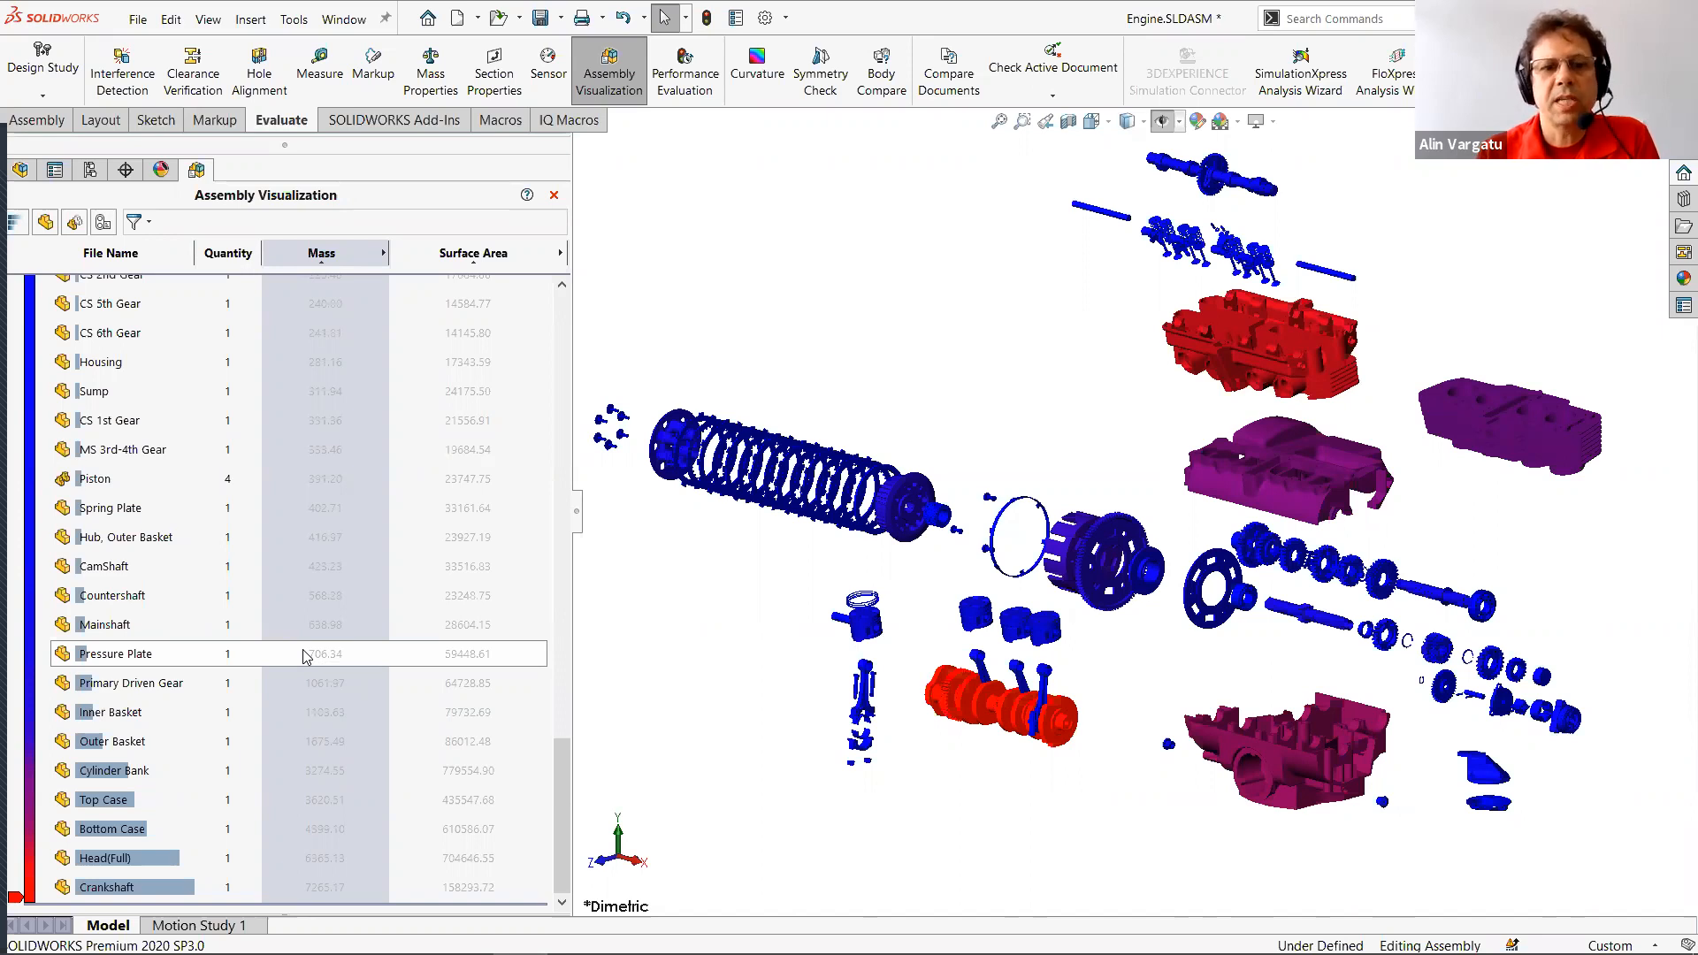
key("alt+Tab")
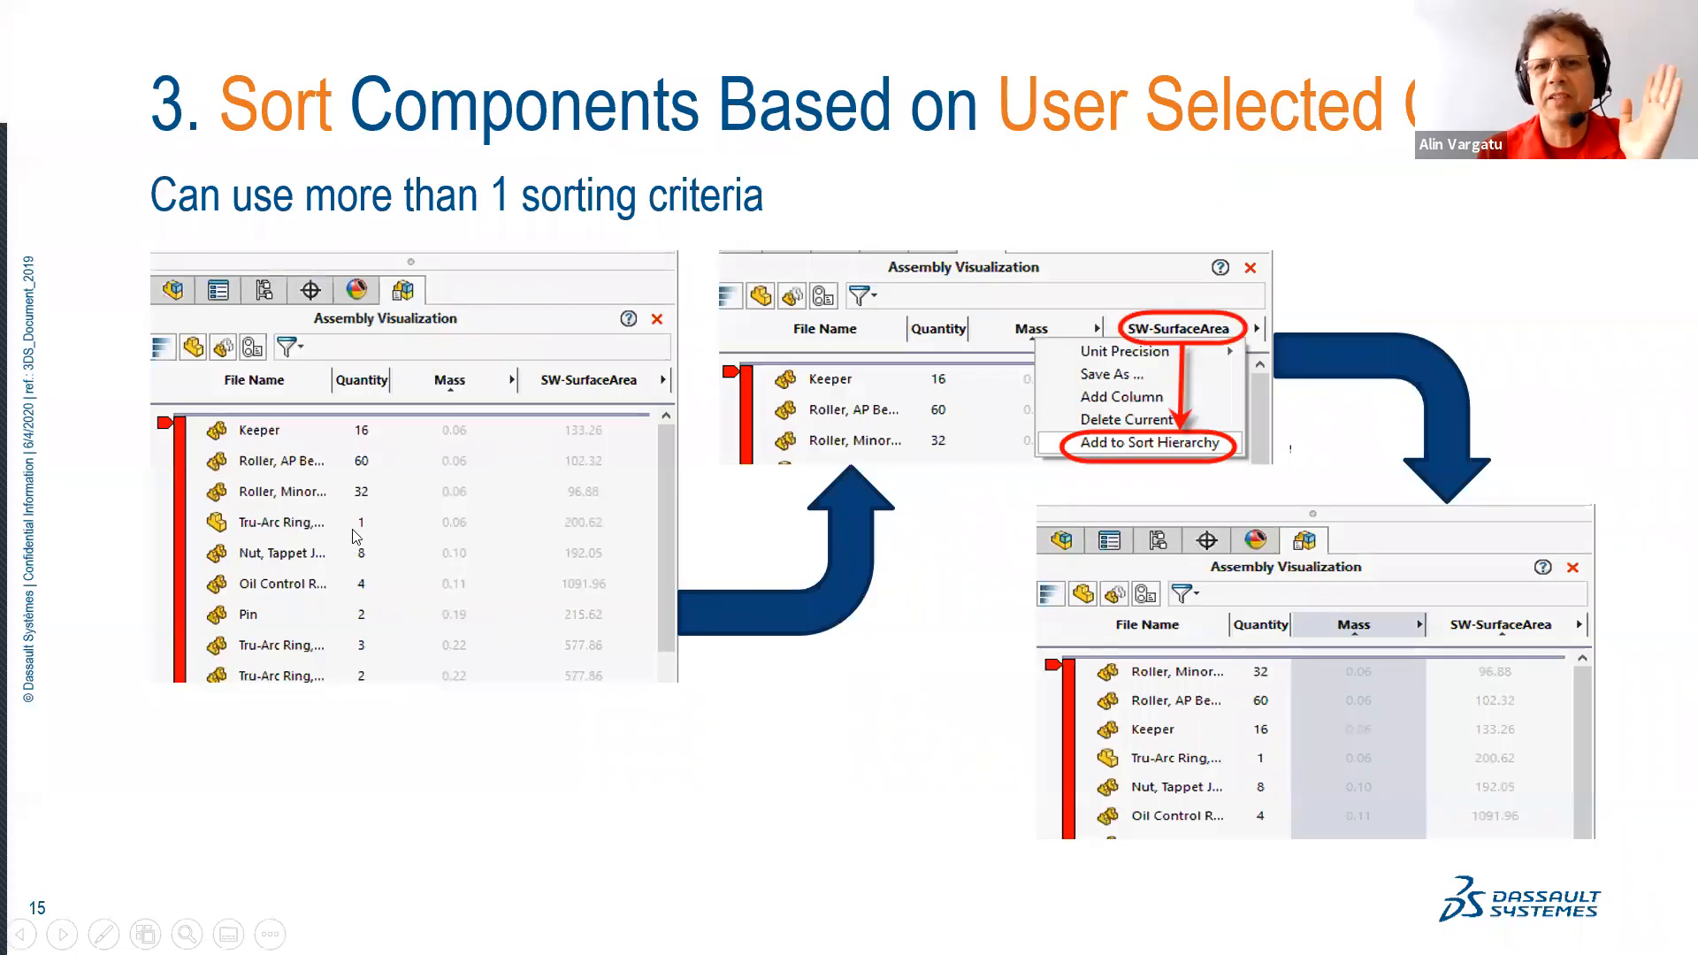
key("Right")
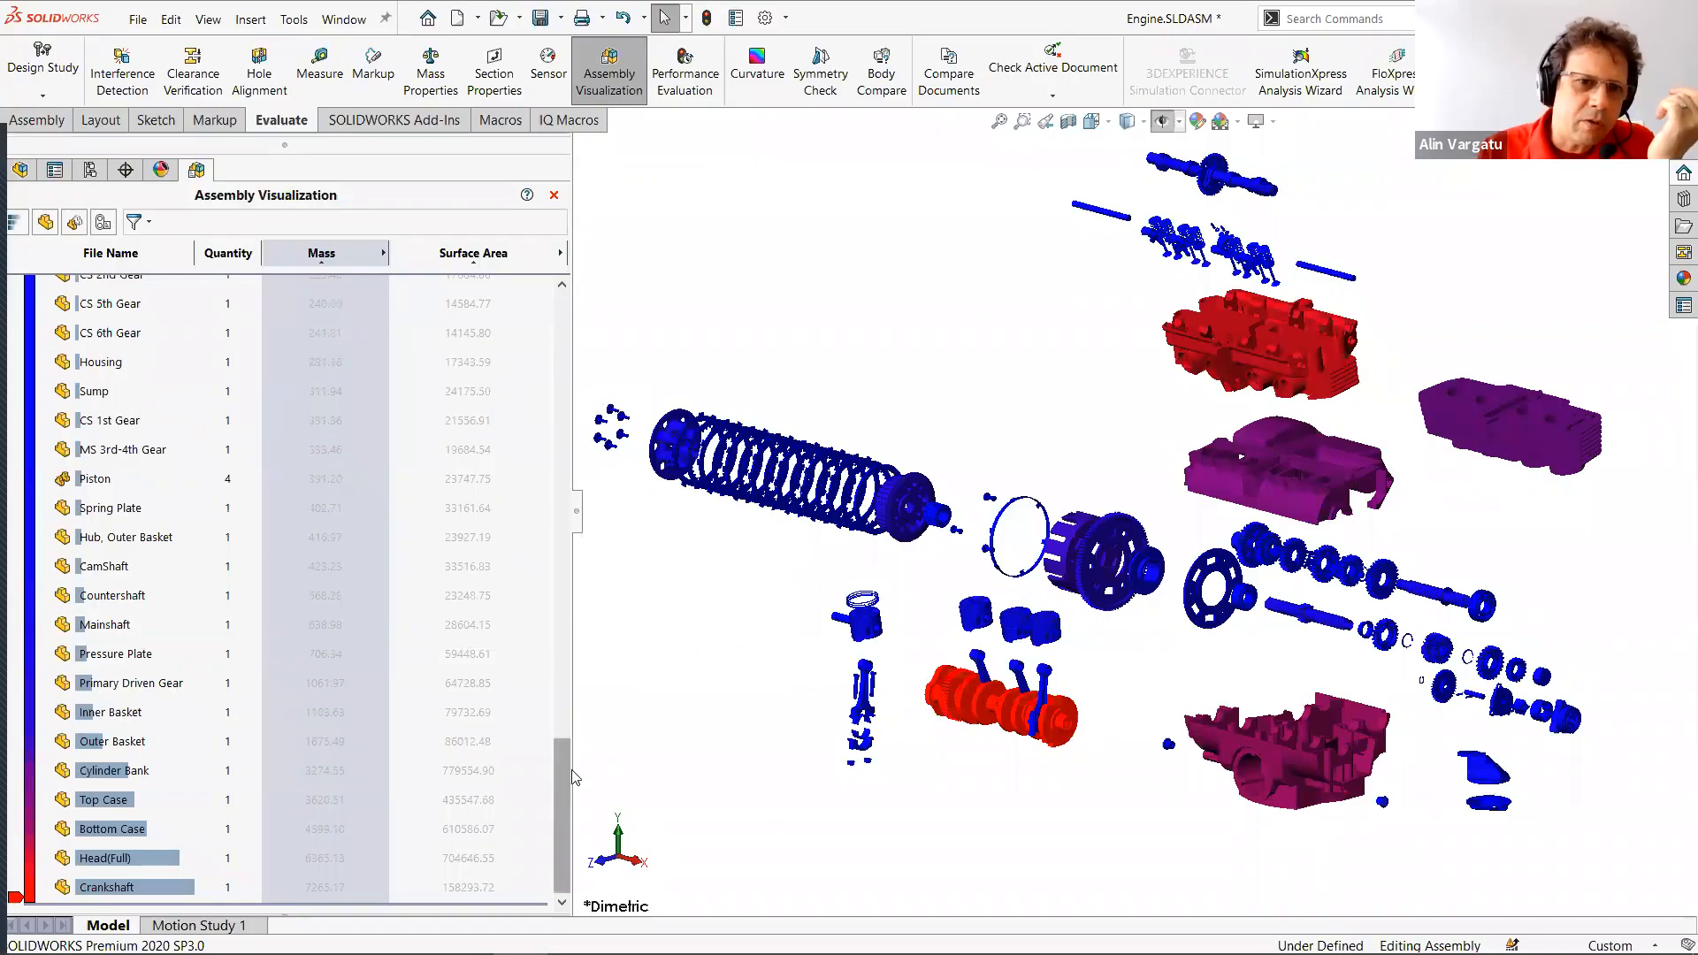
scroll(570, 624, "up", 4)
scroll(570, 623, "up", 15)
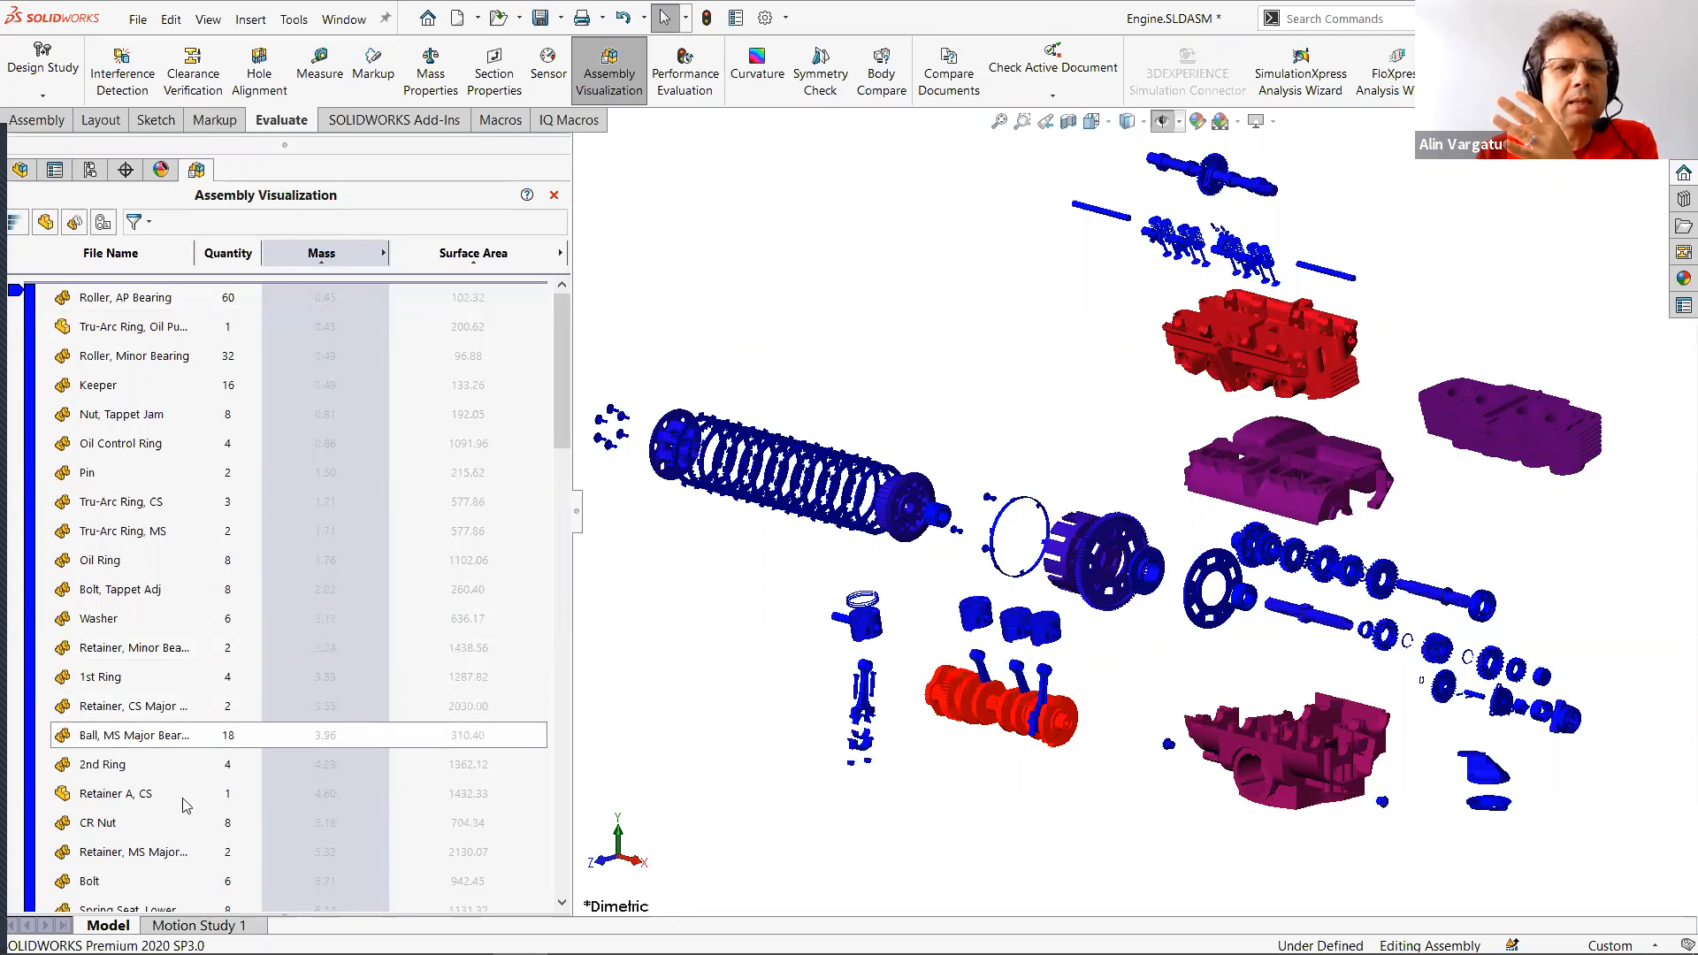
Add a blue color slider at Outer Rotor 2 and shift it slightly towards the lighter parts.
scroll(199, 799, "down", 2)
scroll(199, 798, "down", 12)
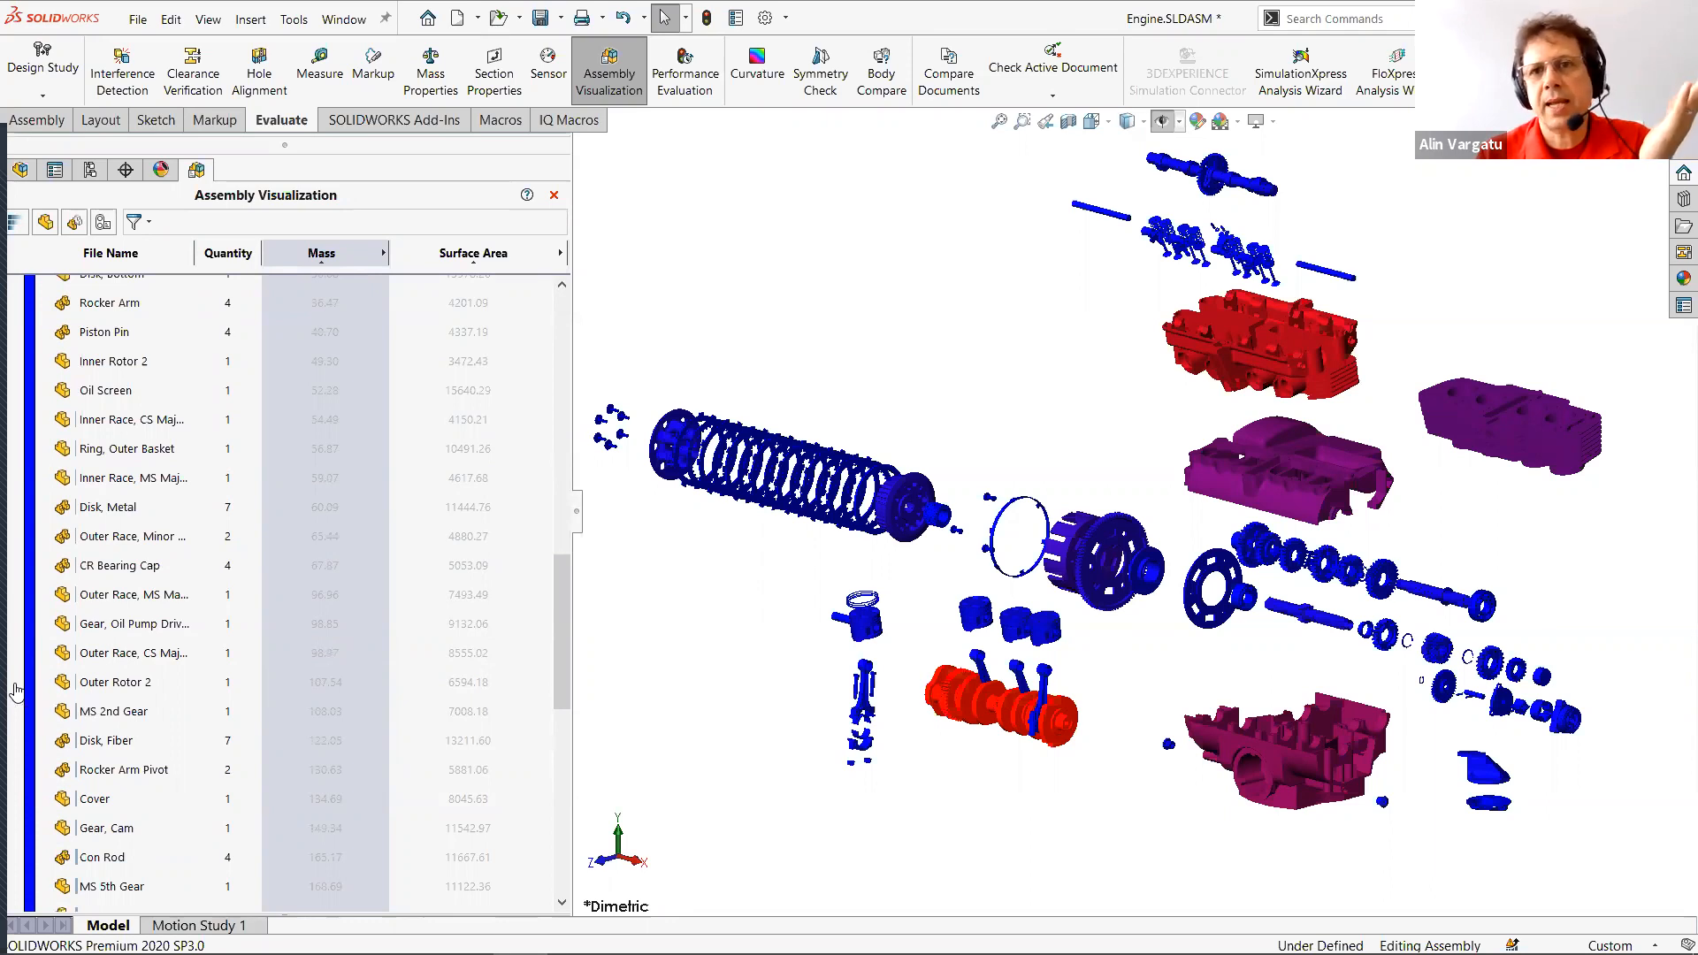
left_click(15, 690)
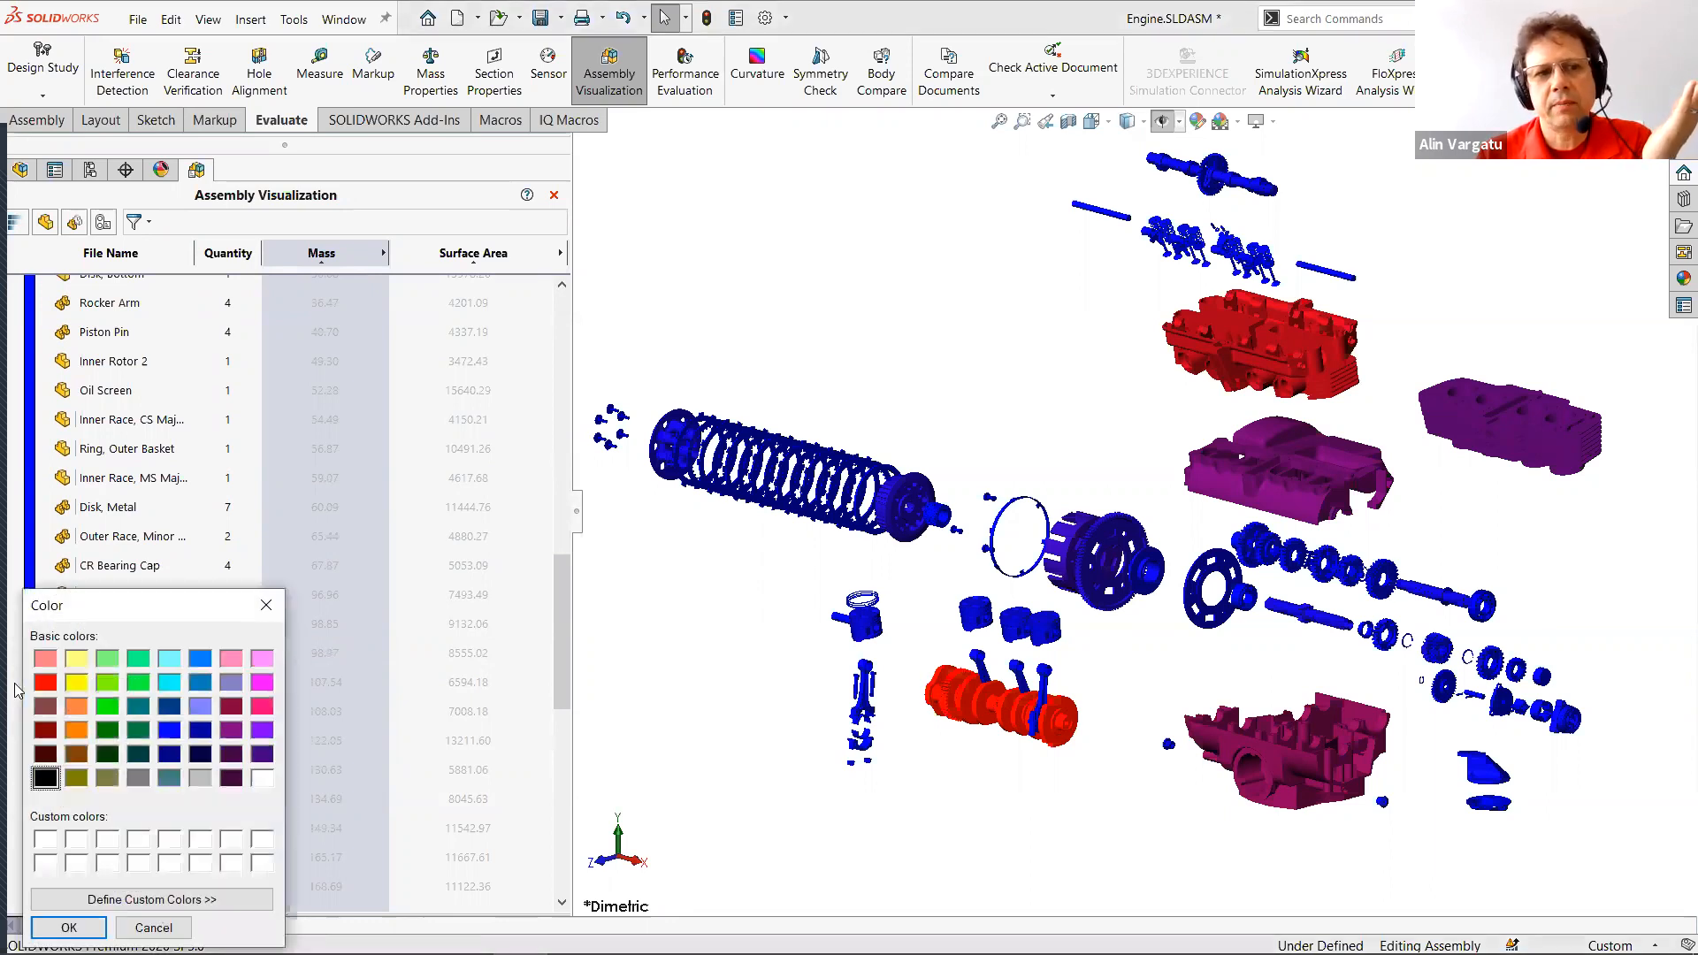
left_click(169, 730)
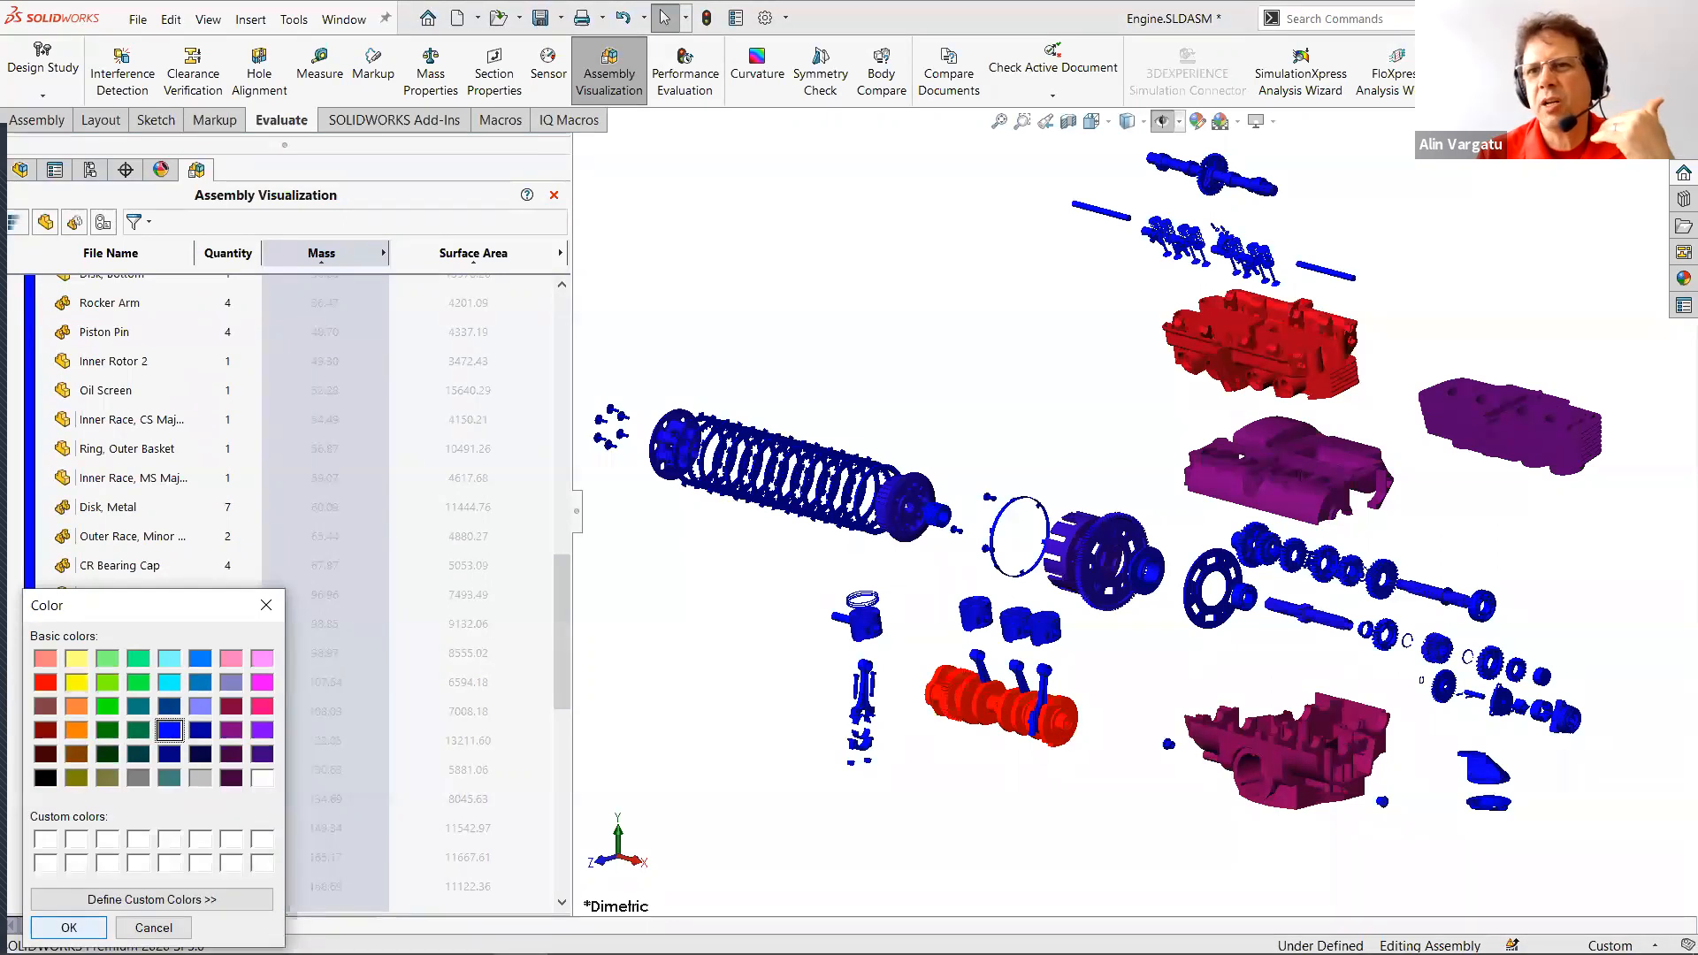
left_click(69, 927)
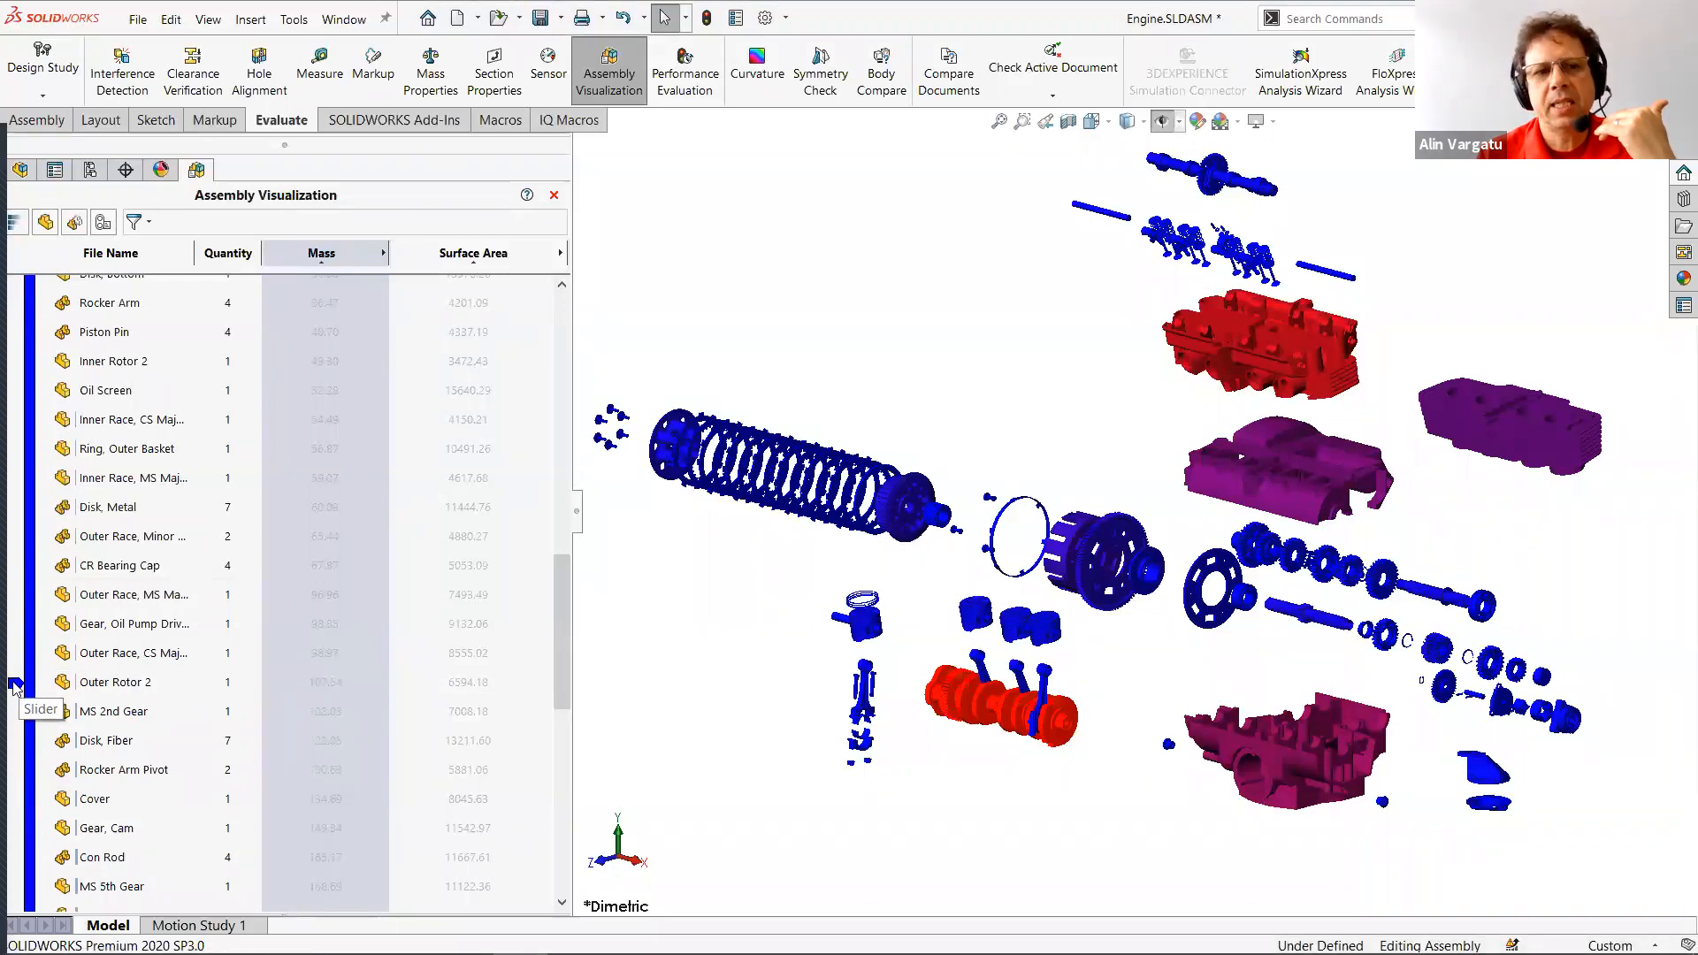
left_click_drag(14, 686, 11, 673)
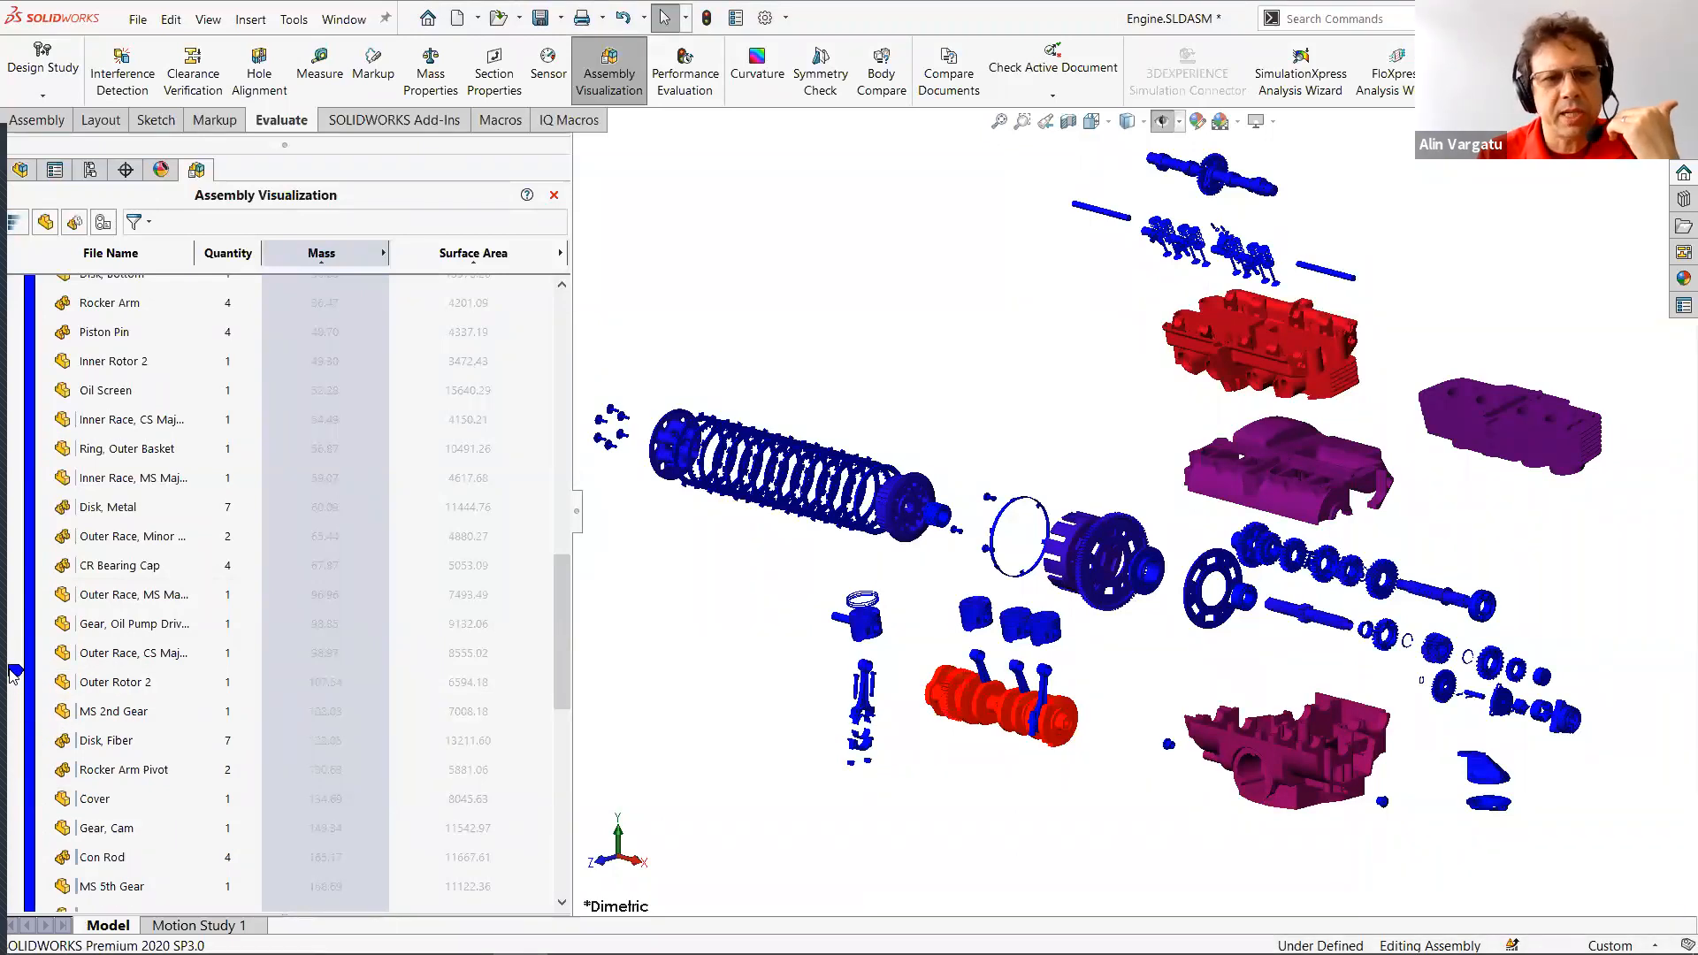
Add a yellow color slider at Outer Rotor 2 and place it directly against the blue slider.
mouse_move(337, 700)
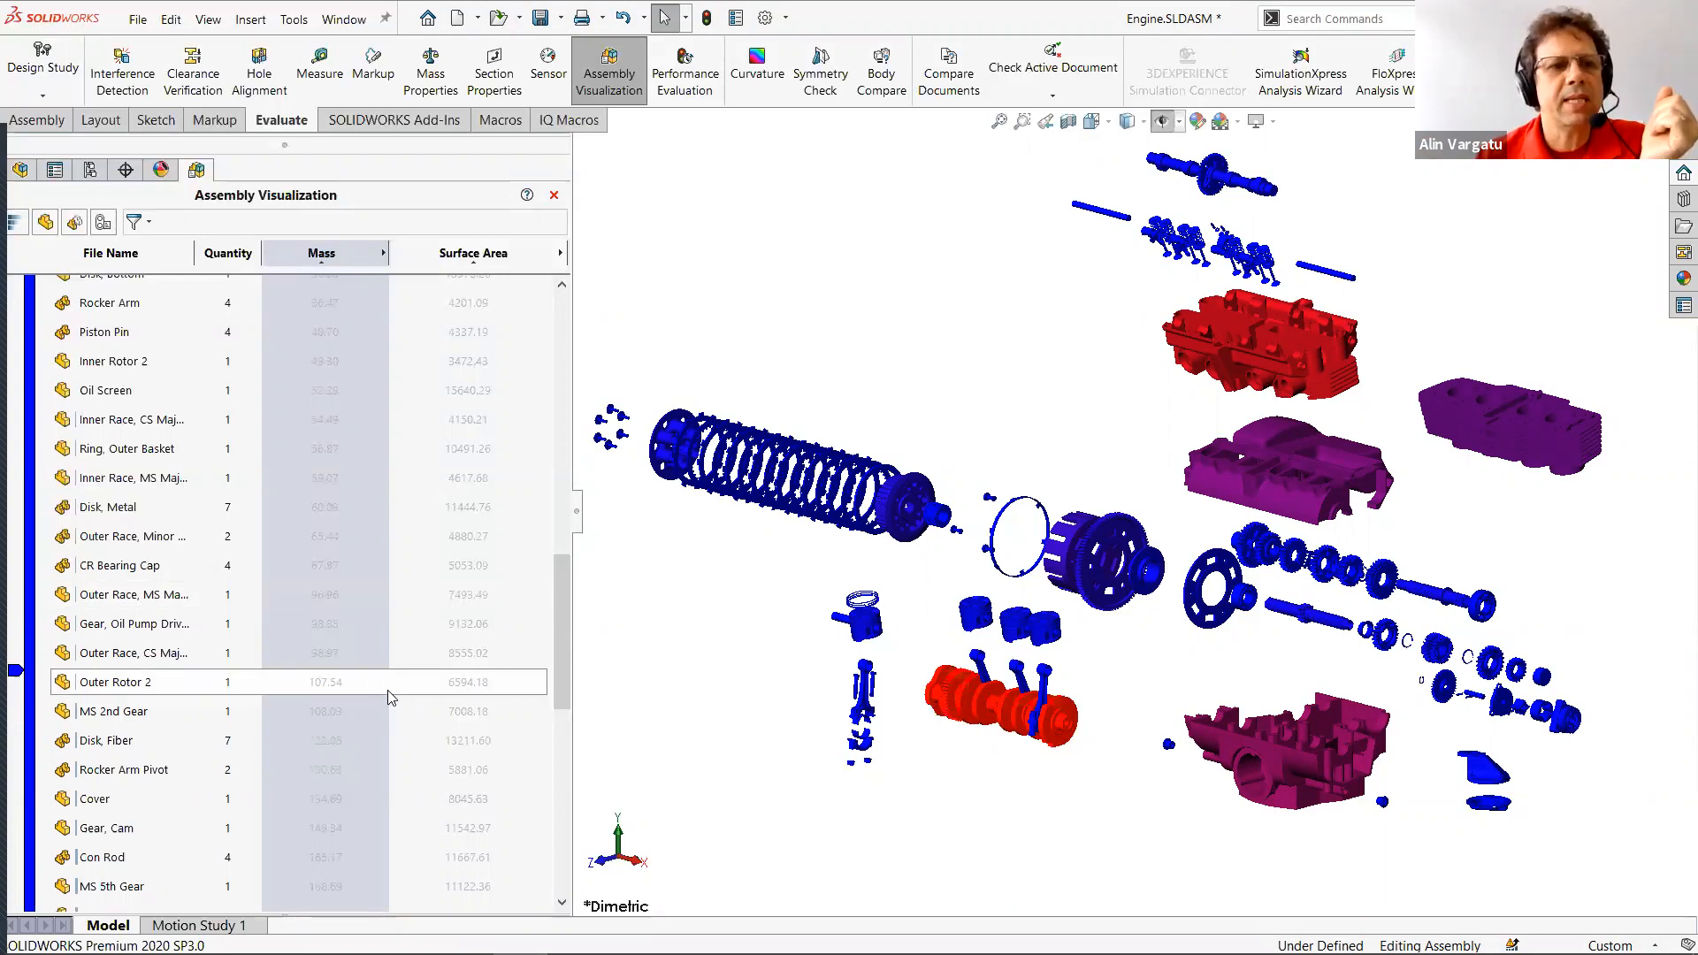
left_click(8, 696)
left_click(72, 686)
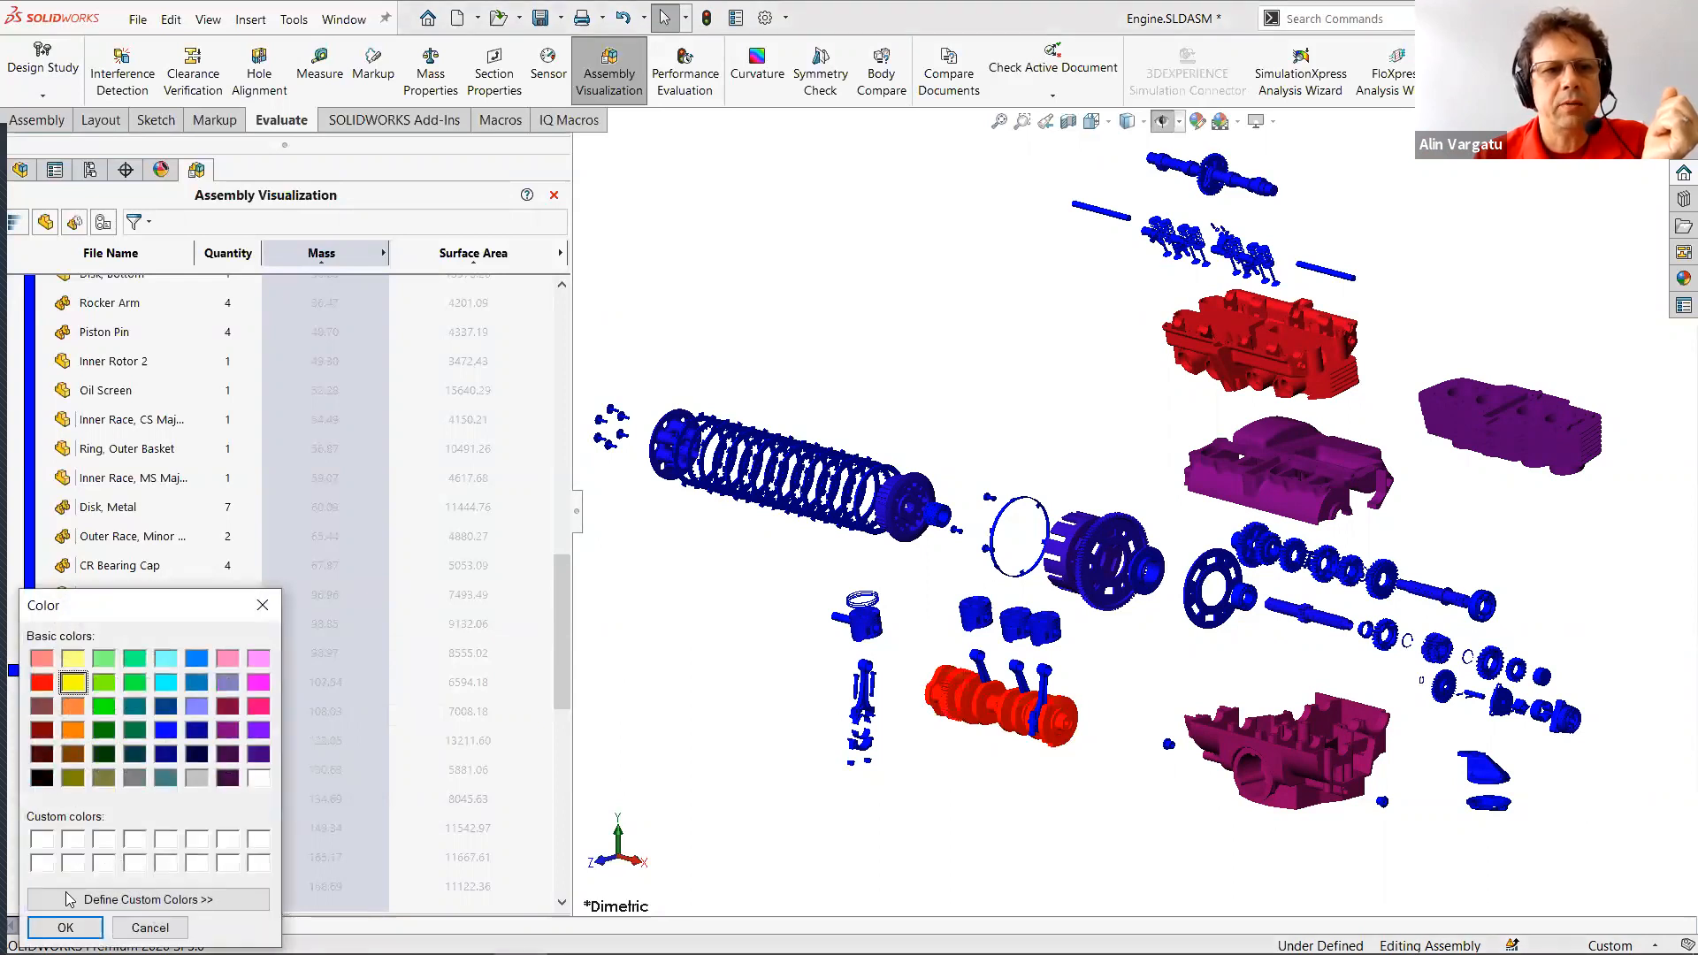
left_click(66, 927)
left_click_drag(13, 690, 11, 681)
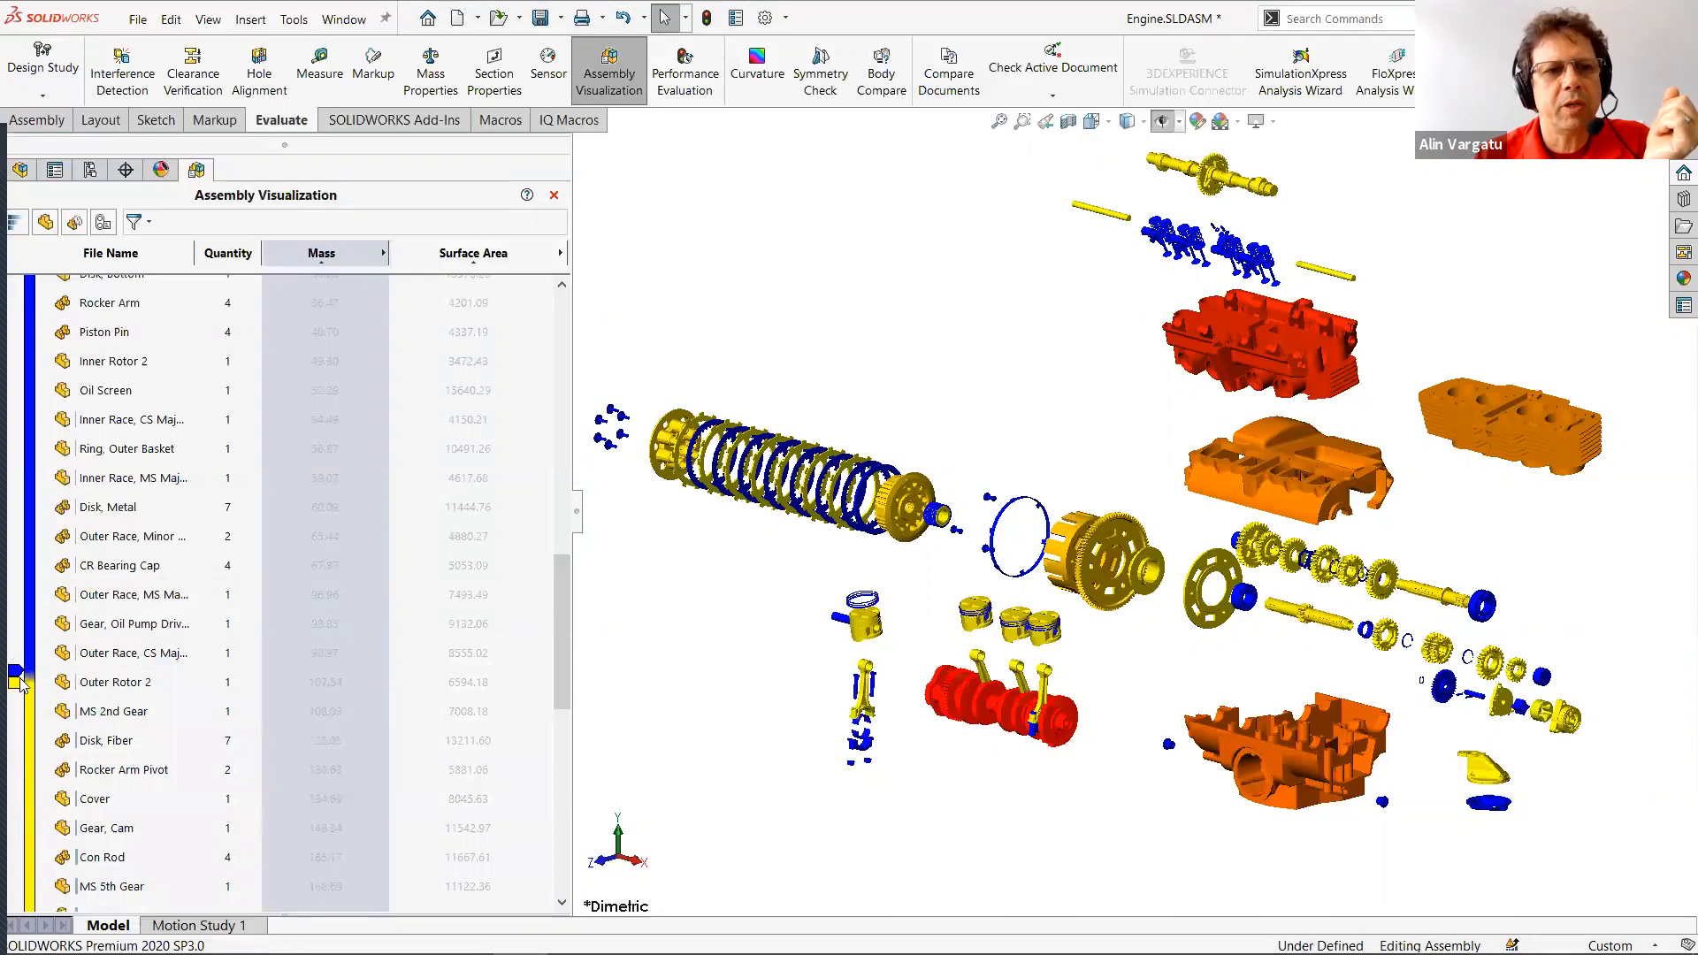
Add a second yellow color slider at the Countershaft row to end the yellow mass range.
scroll(46, 752, "down", 6)
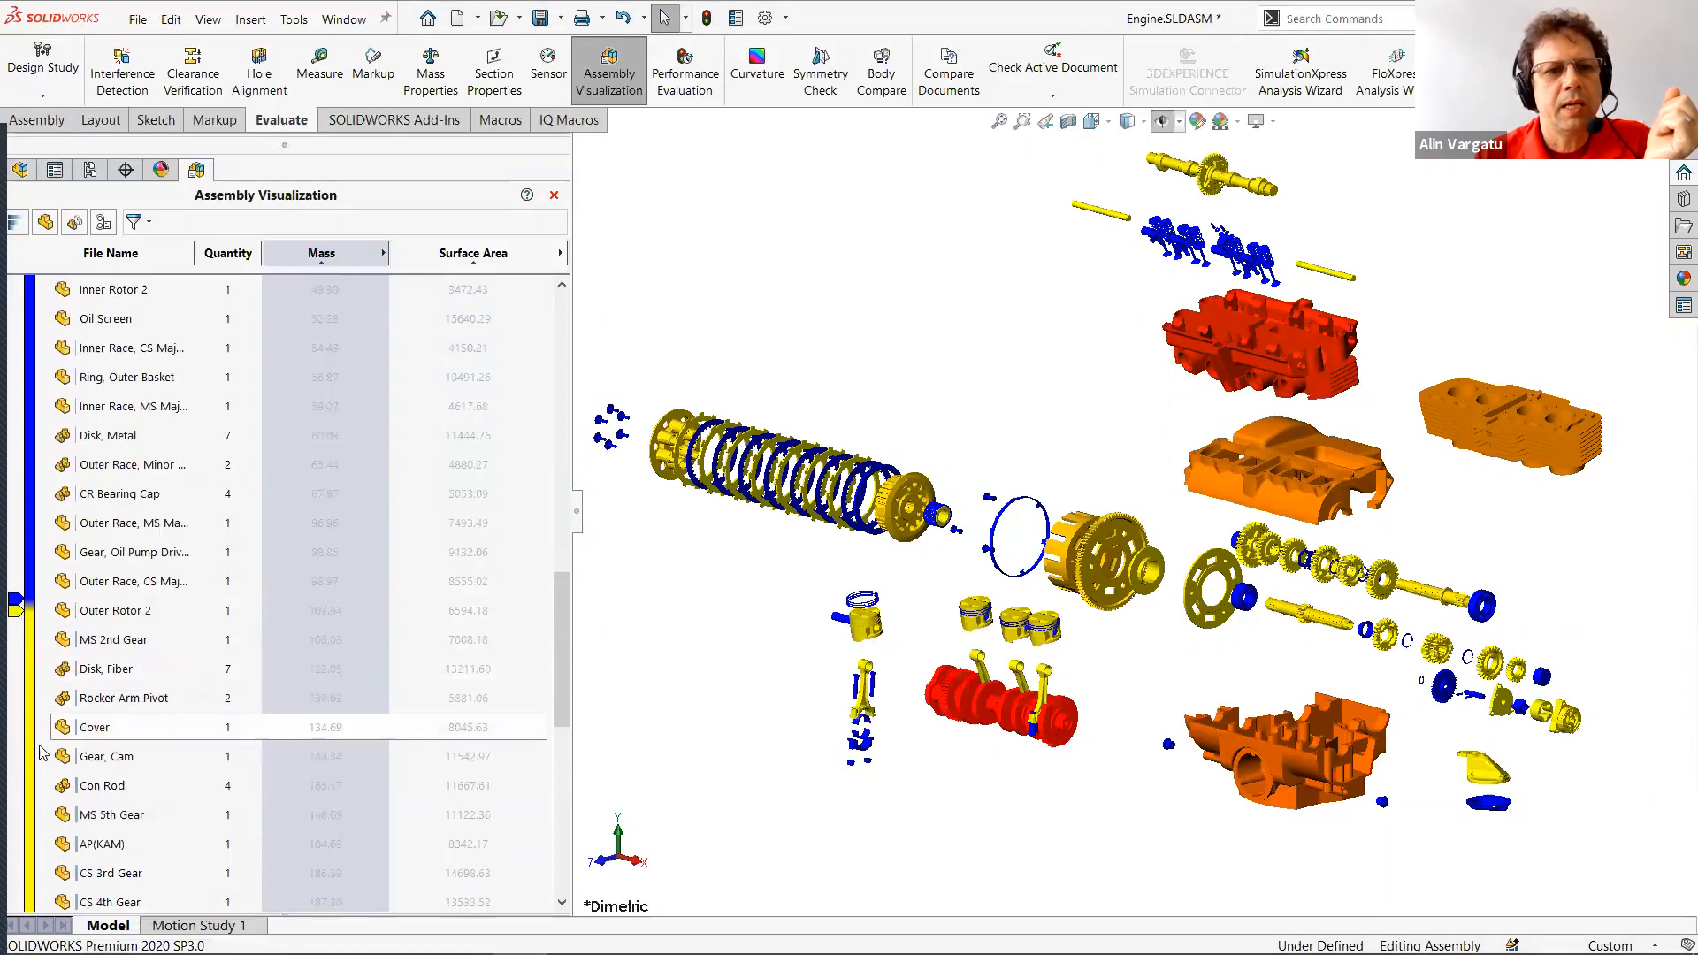
scroll(46, 748, "down", 1)
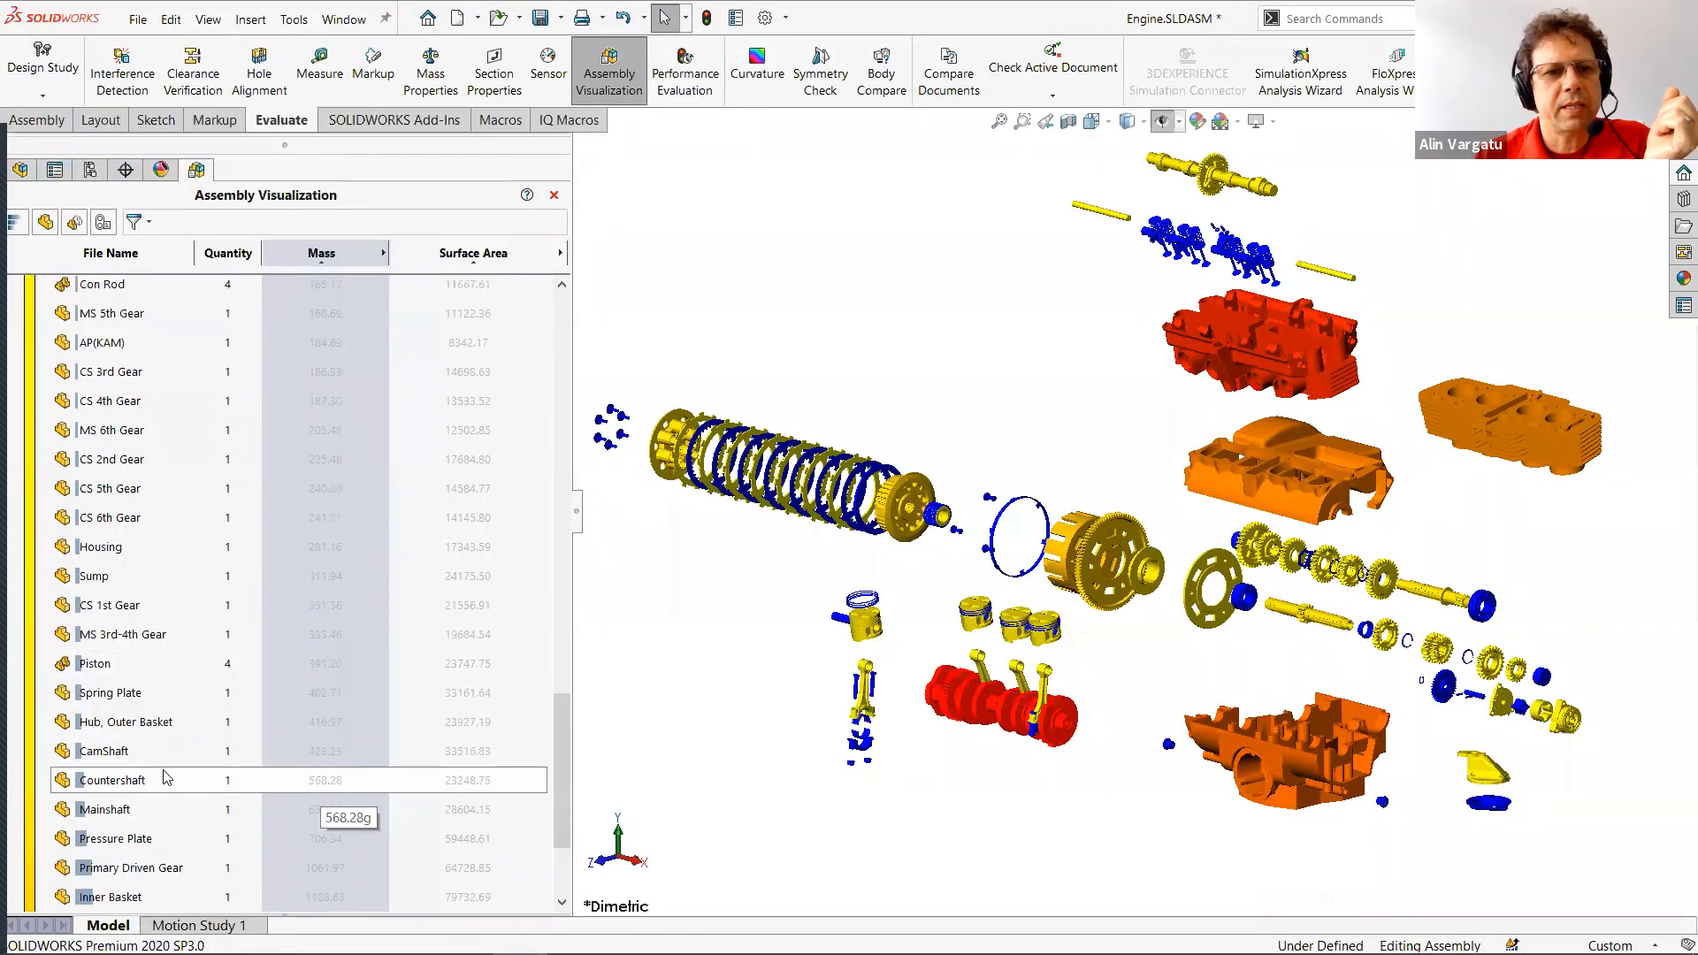
left_click(12, 787)
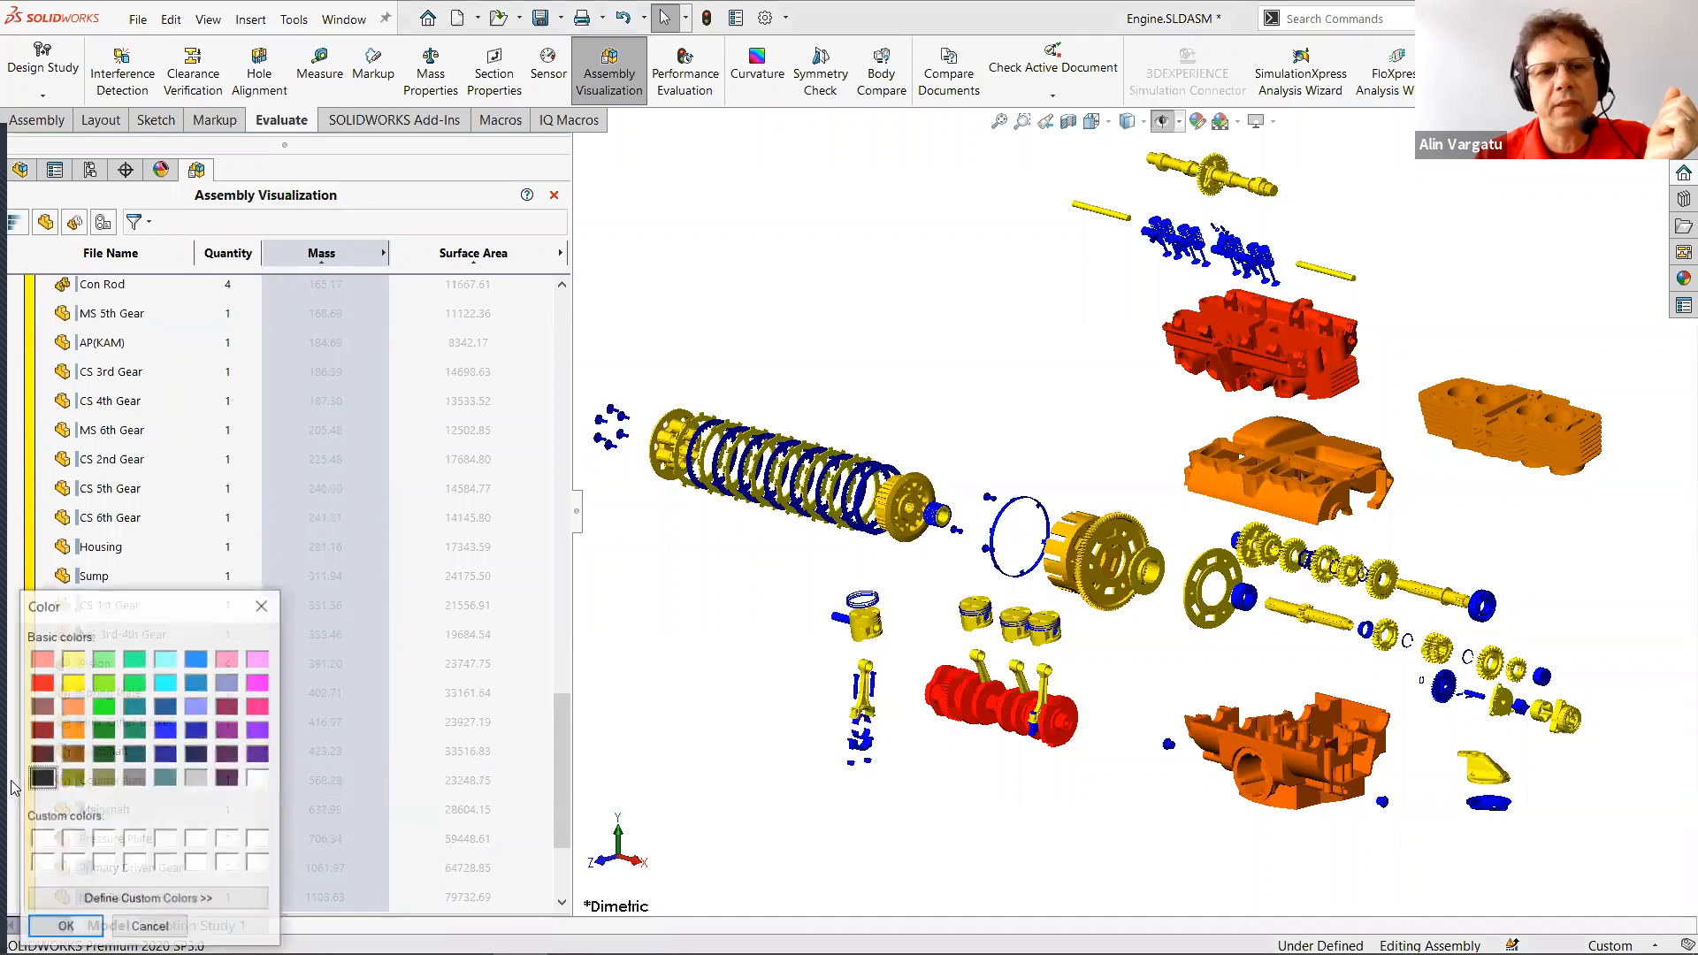
left_click(66, 926)
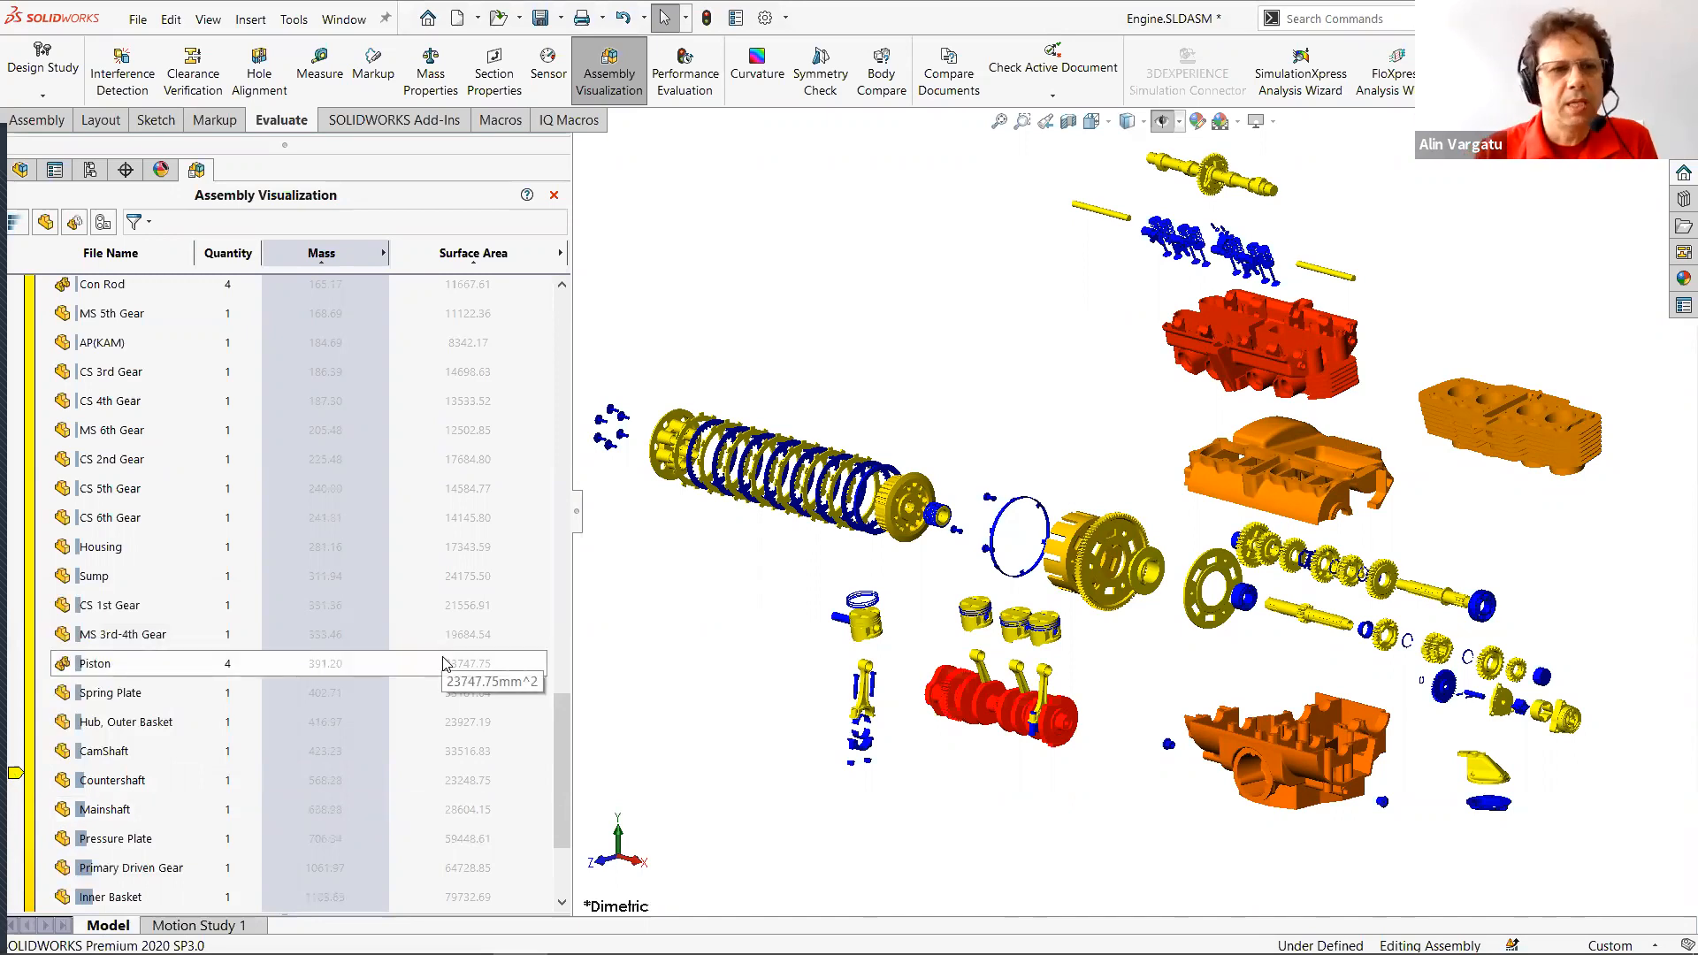
Add a green color slider at the Countershaft row and place it directly against the yellow slider.
left_click(15, 774)
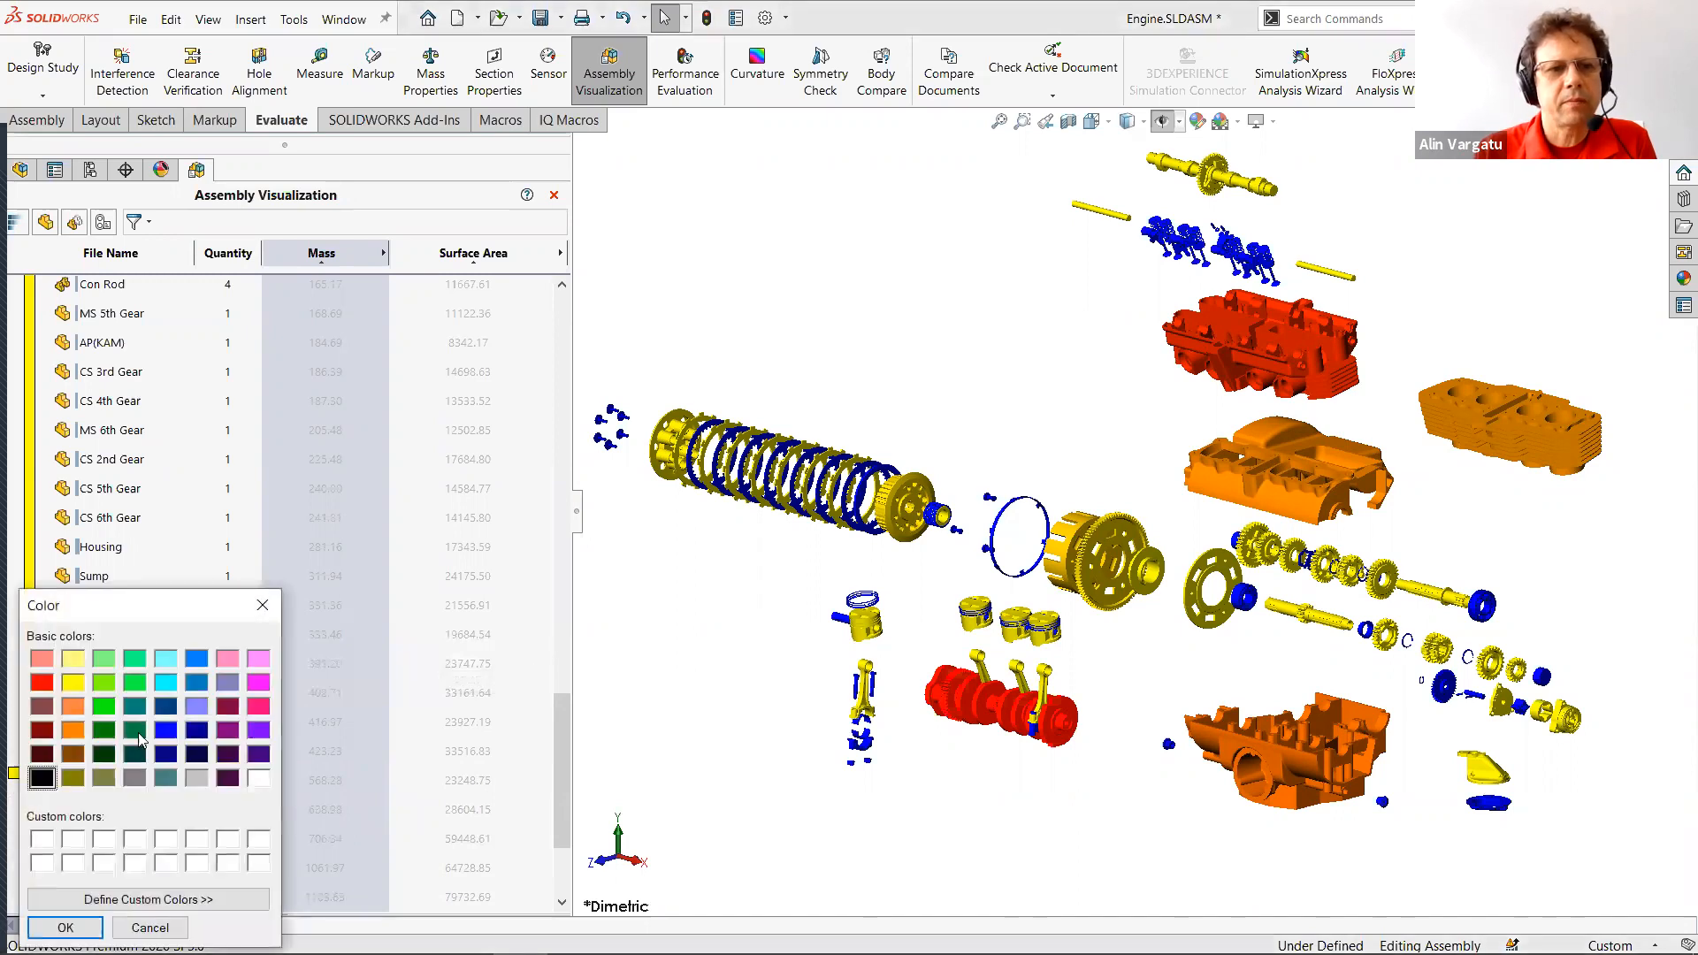
left_click(104, 705)
left_click(65, 927)
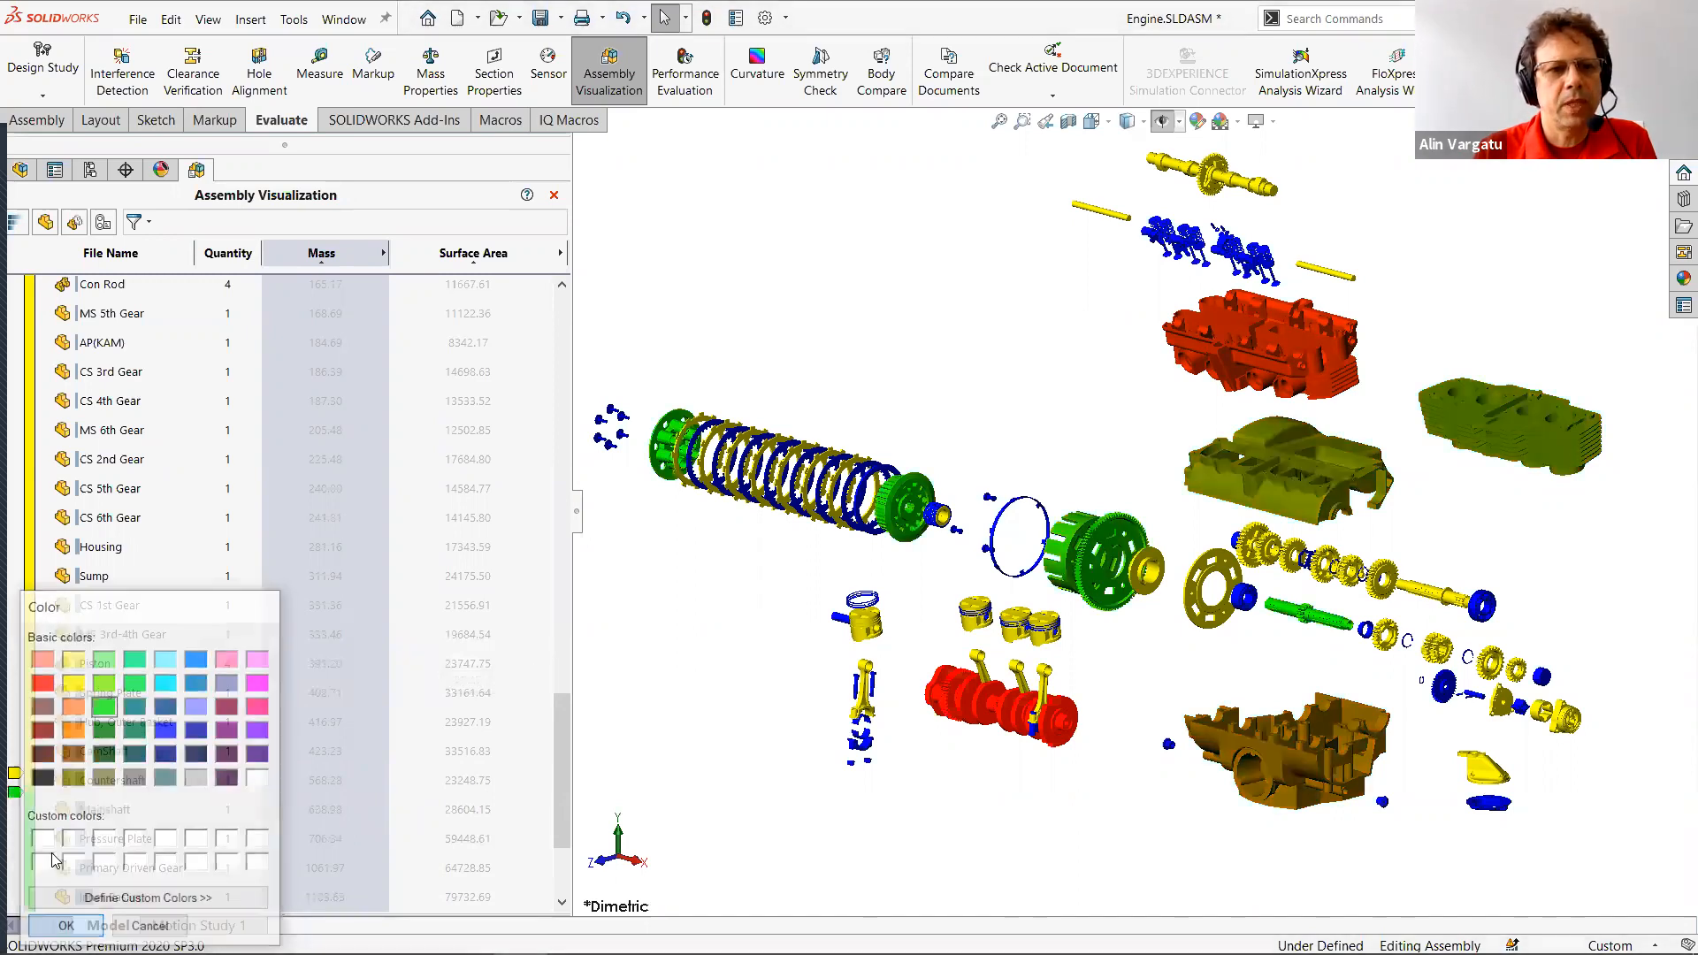
left_click_drag(18, 797, 18, 787)
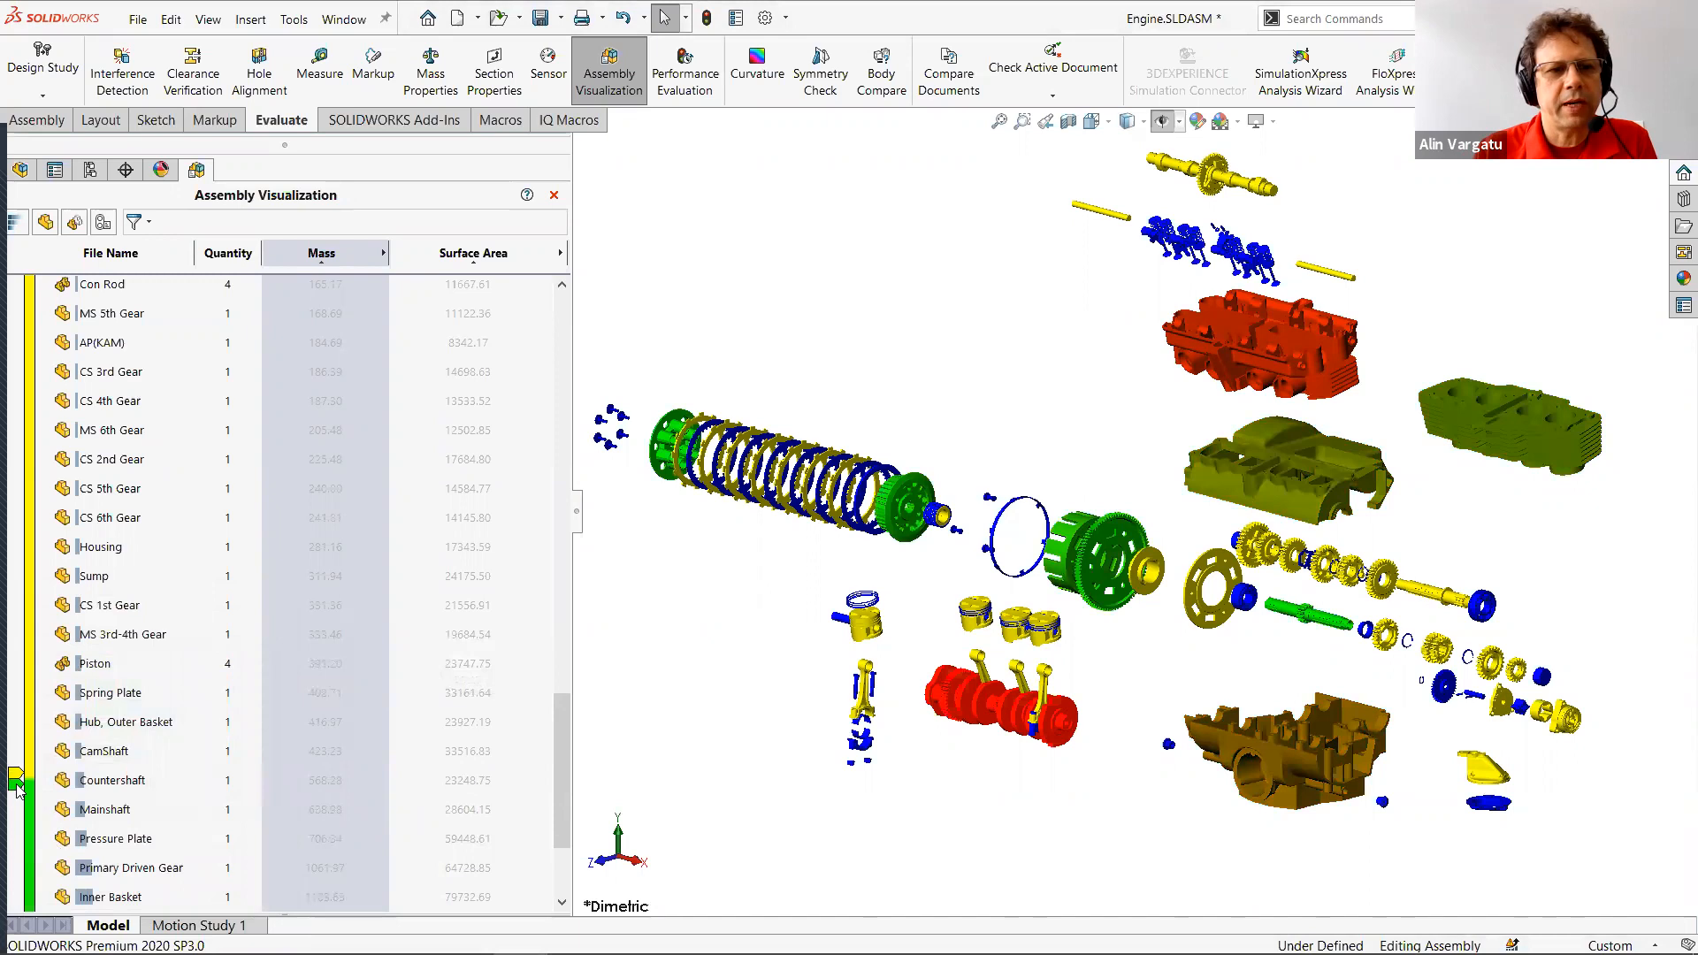
Add a second green color slider at the Primary Driven Gear row to end the green mass range.
scroll(20, 822, "down", 2)
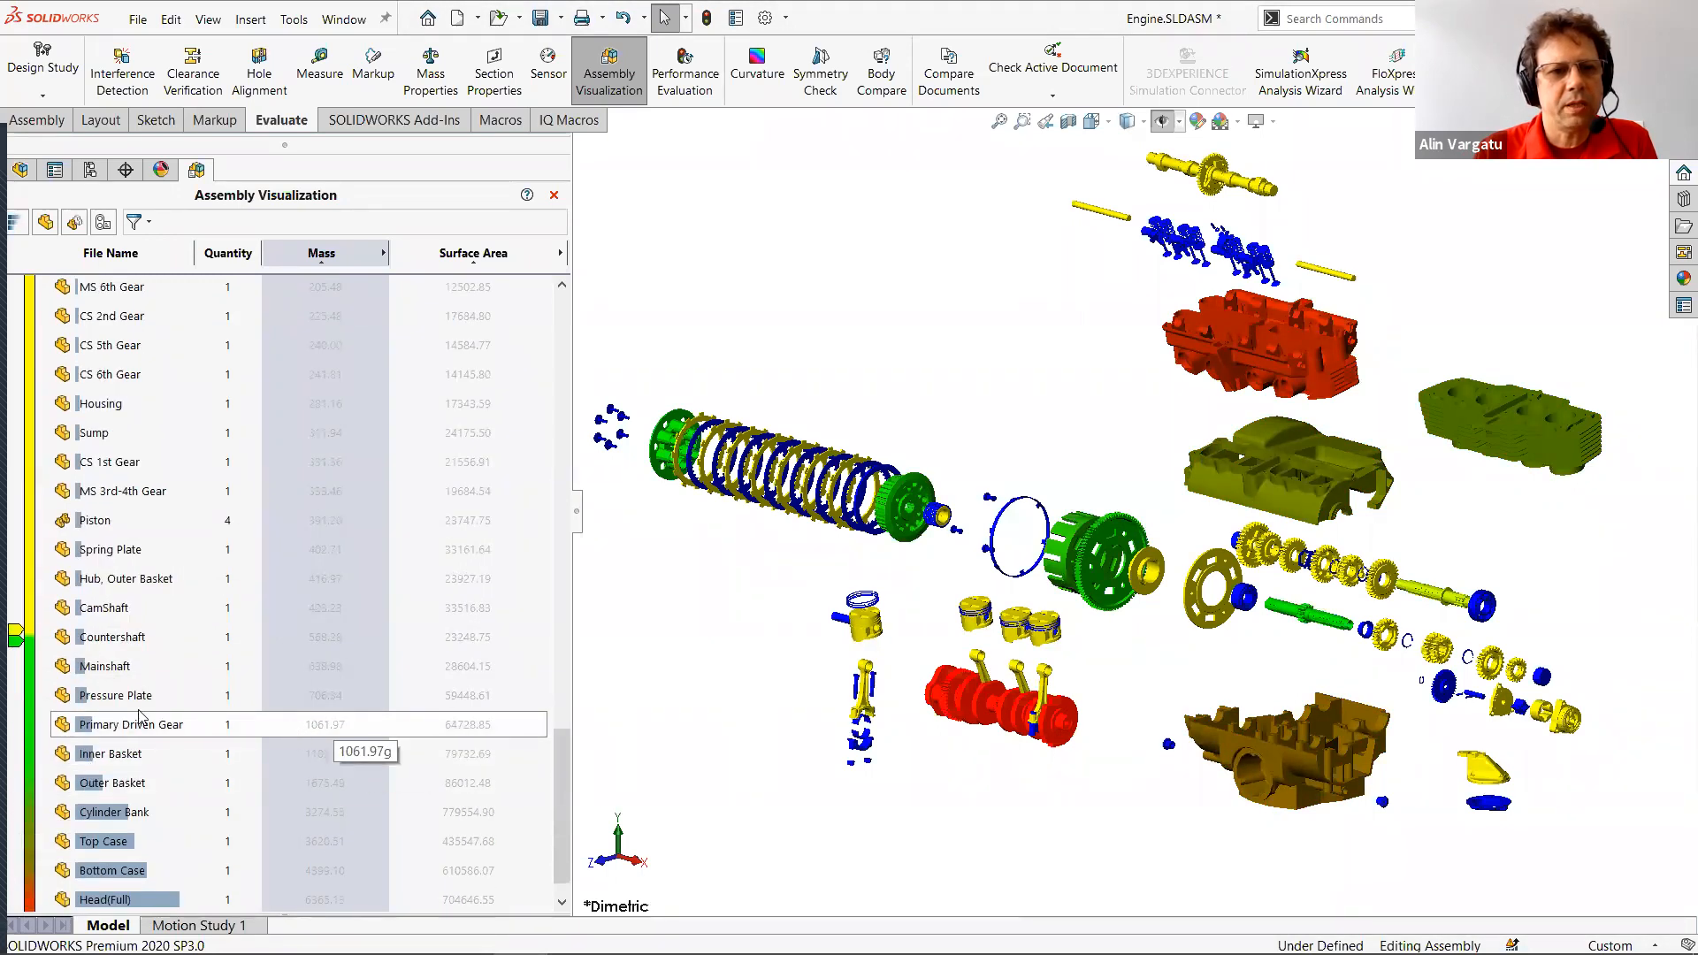
left_click(11, 727)
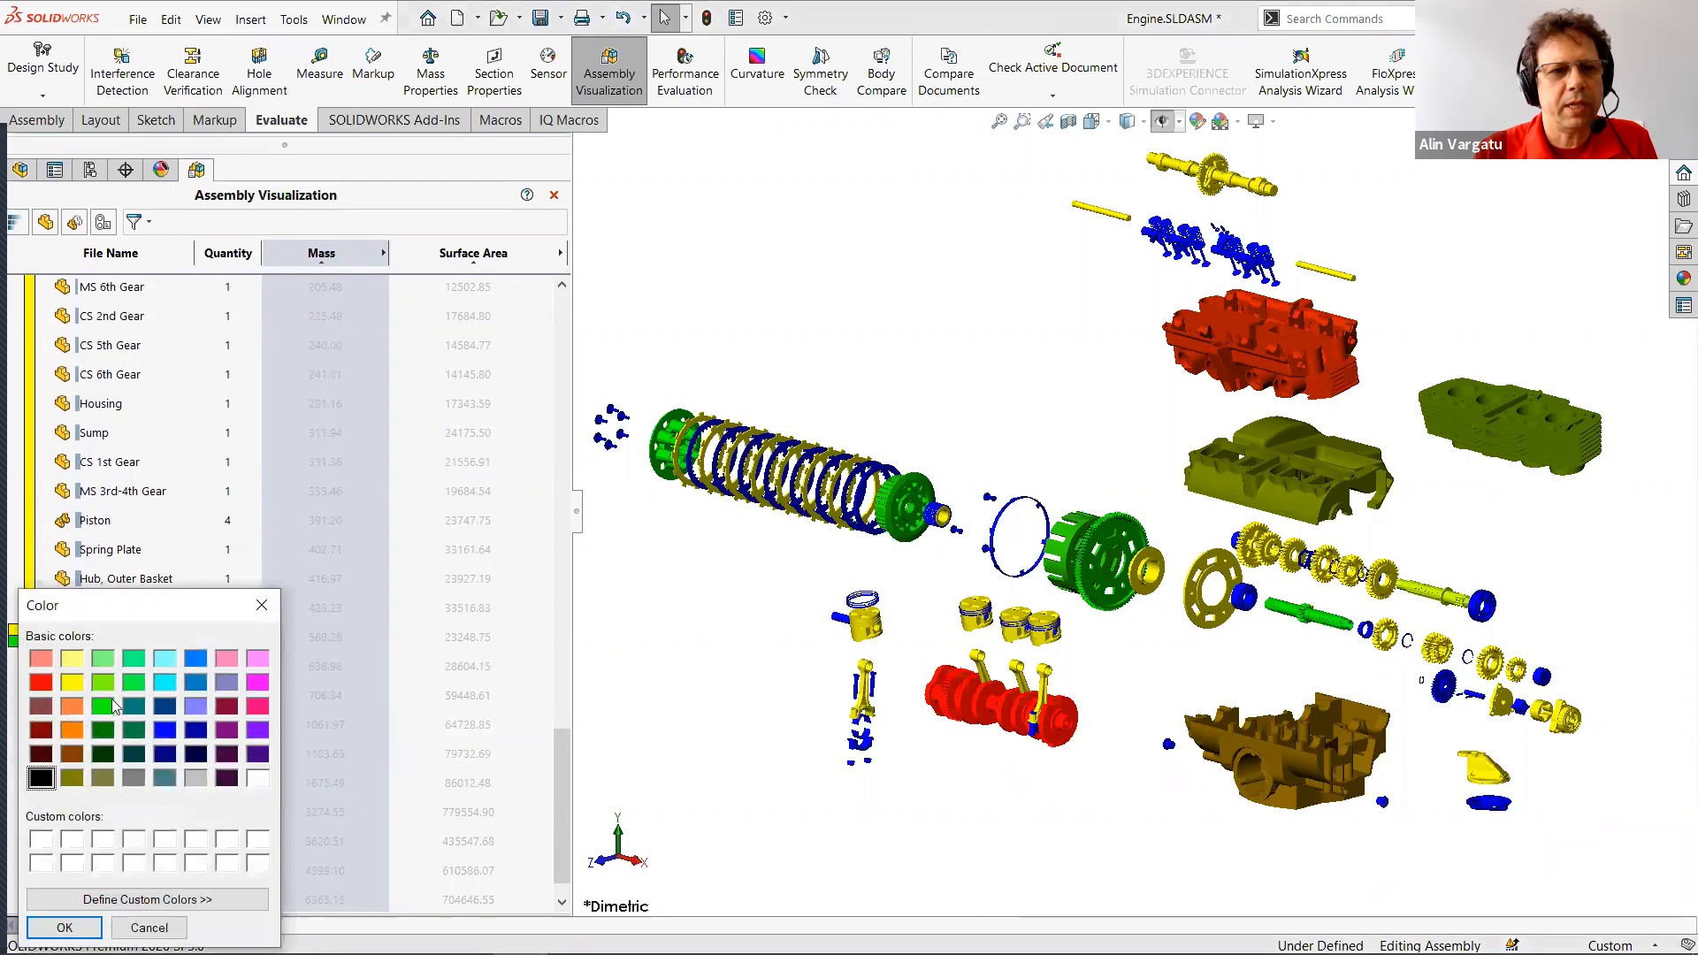
double_click(69, 731)
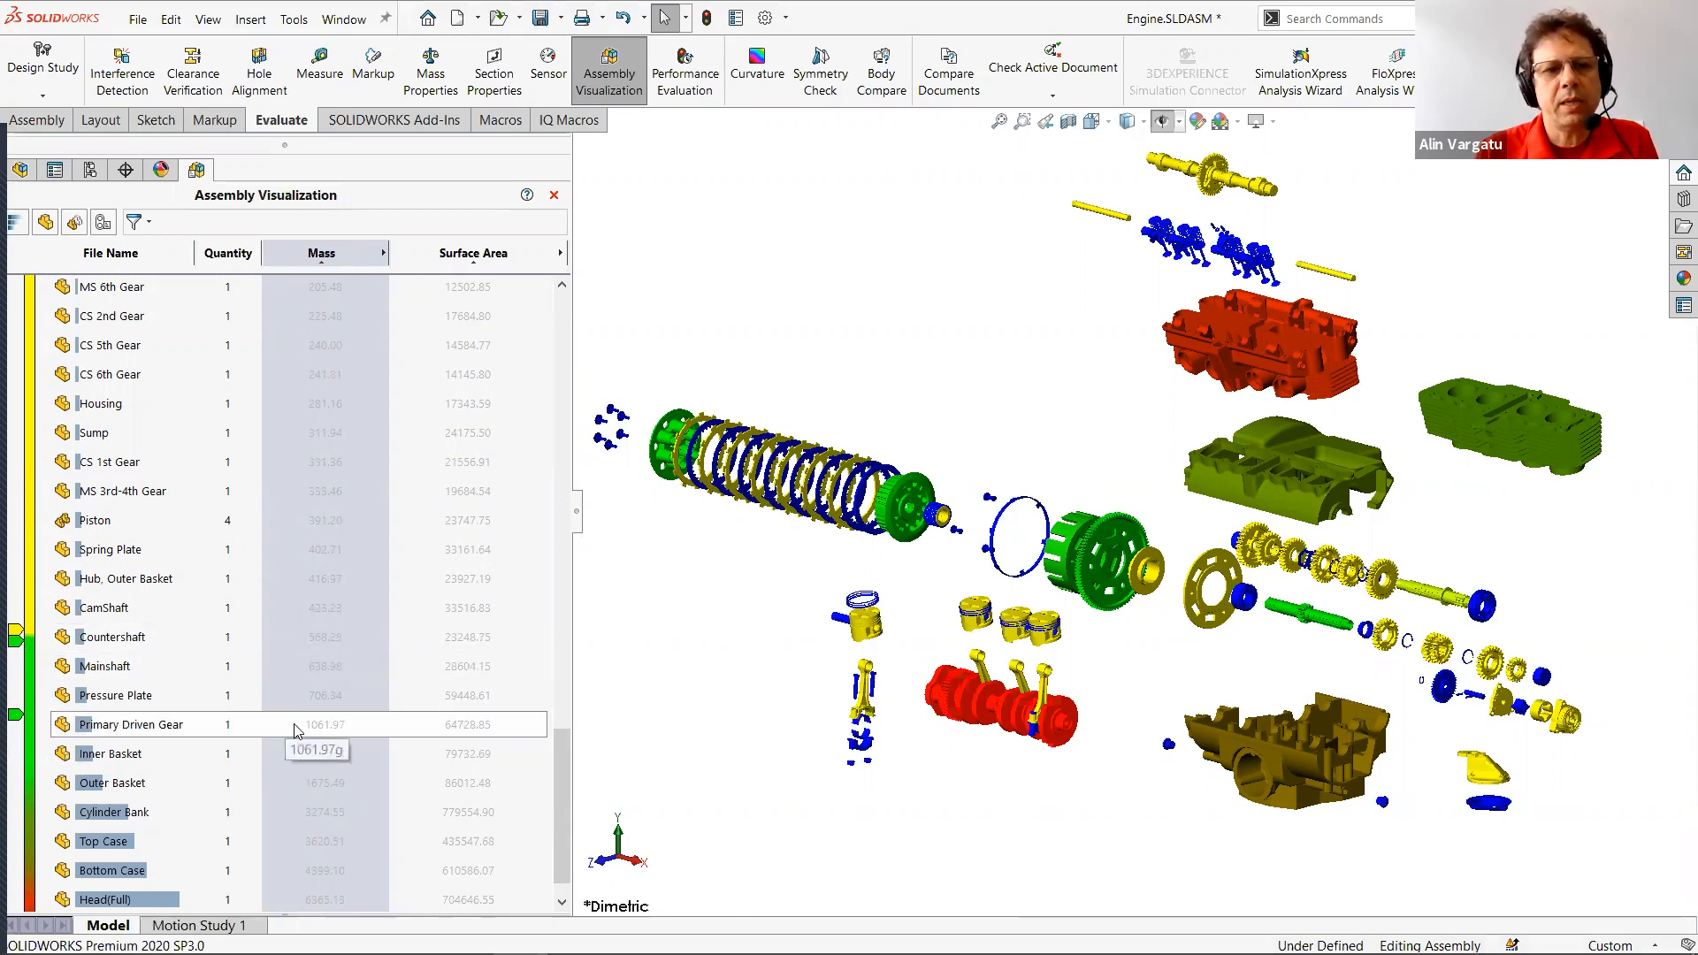
Add a red color slider at the Primary Driven Gear row and place it directly against the green slider.
left_click(14, 715)
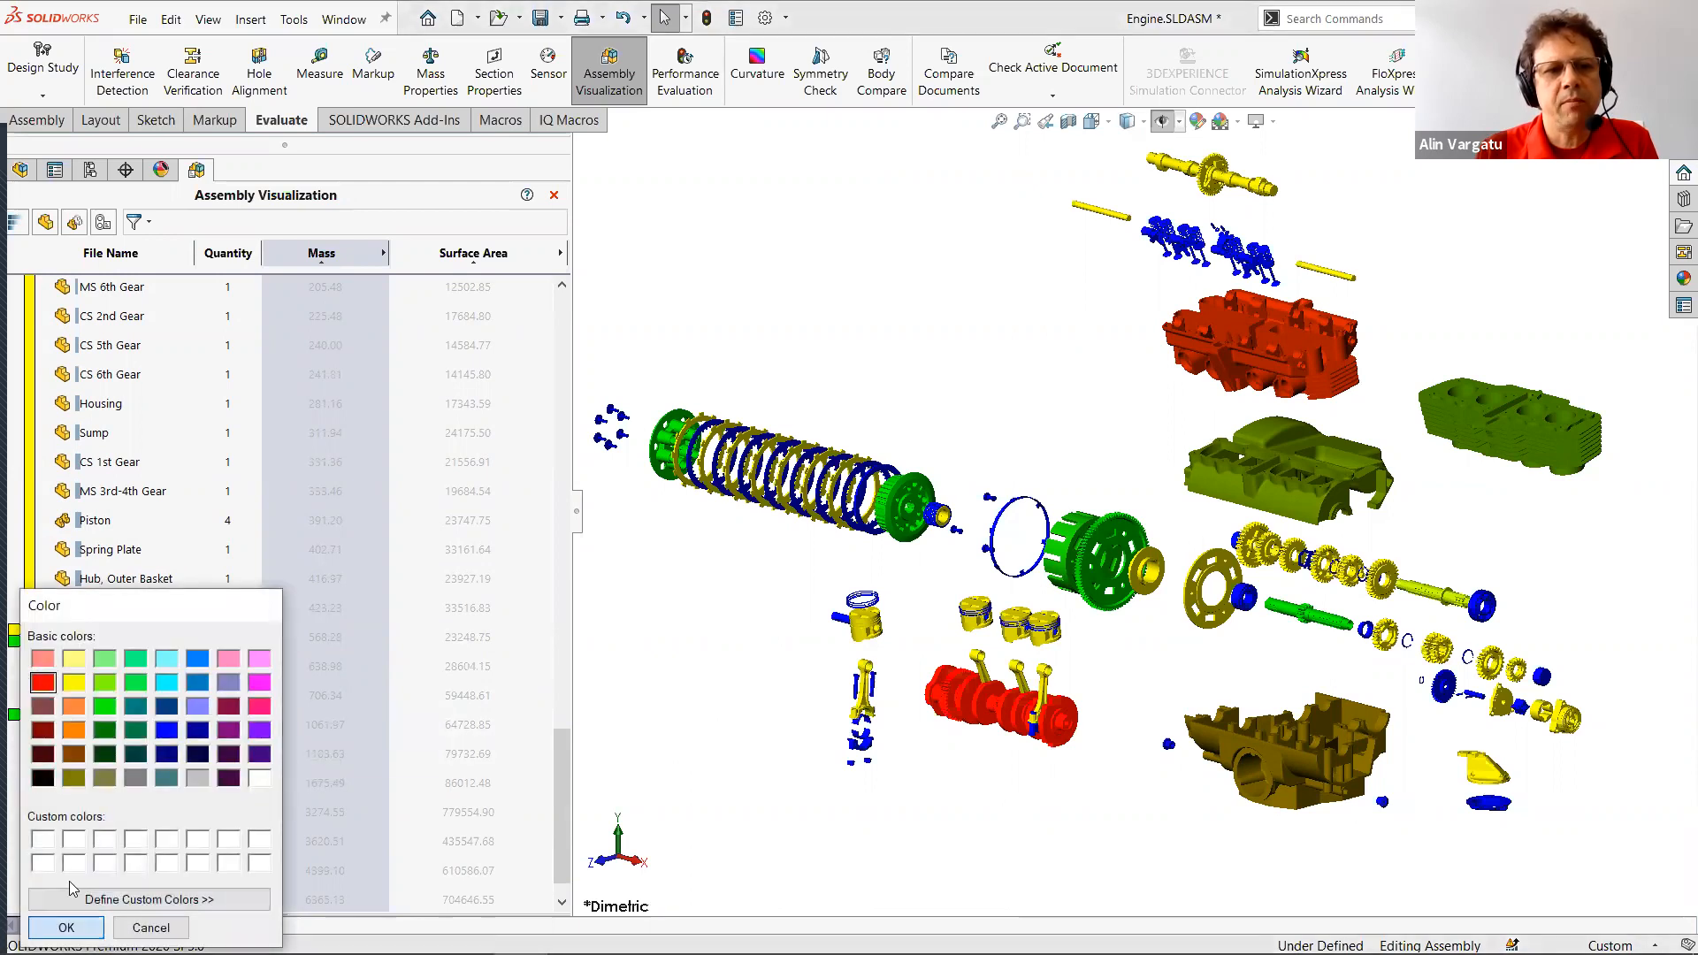
left_click(66, 928)
left_click_drag(14, 734, 14, 718)
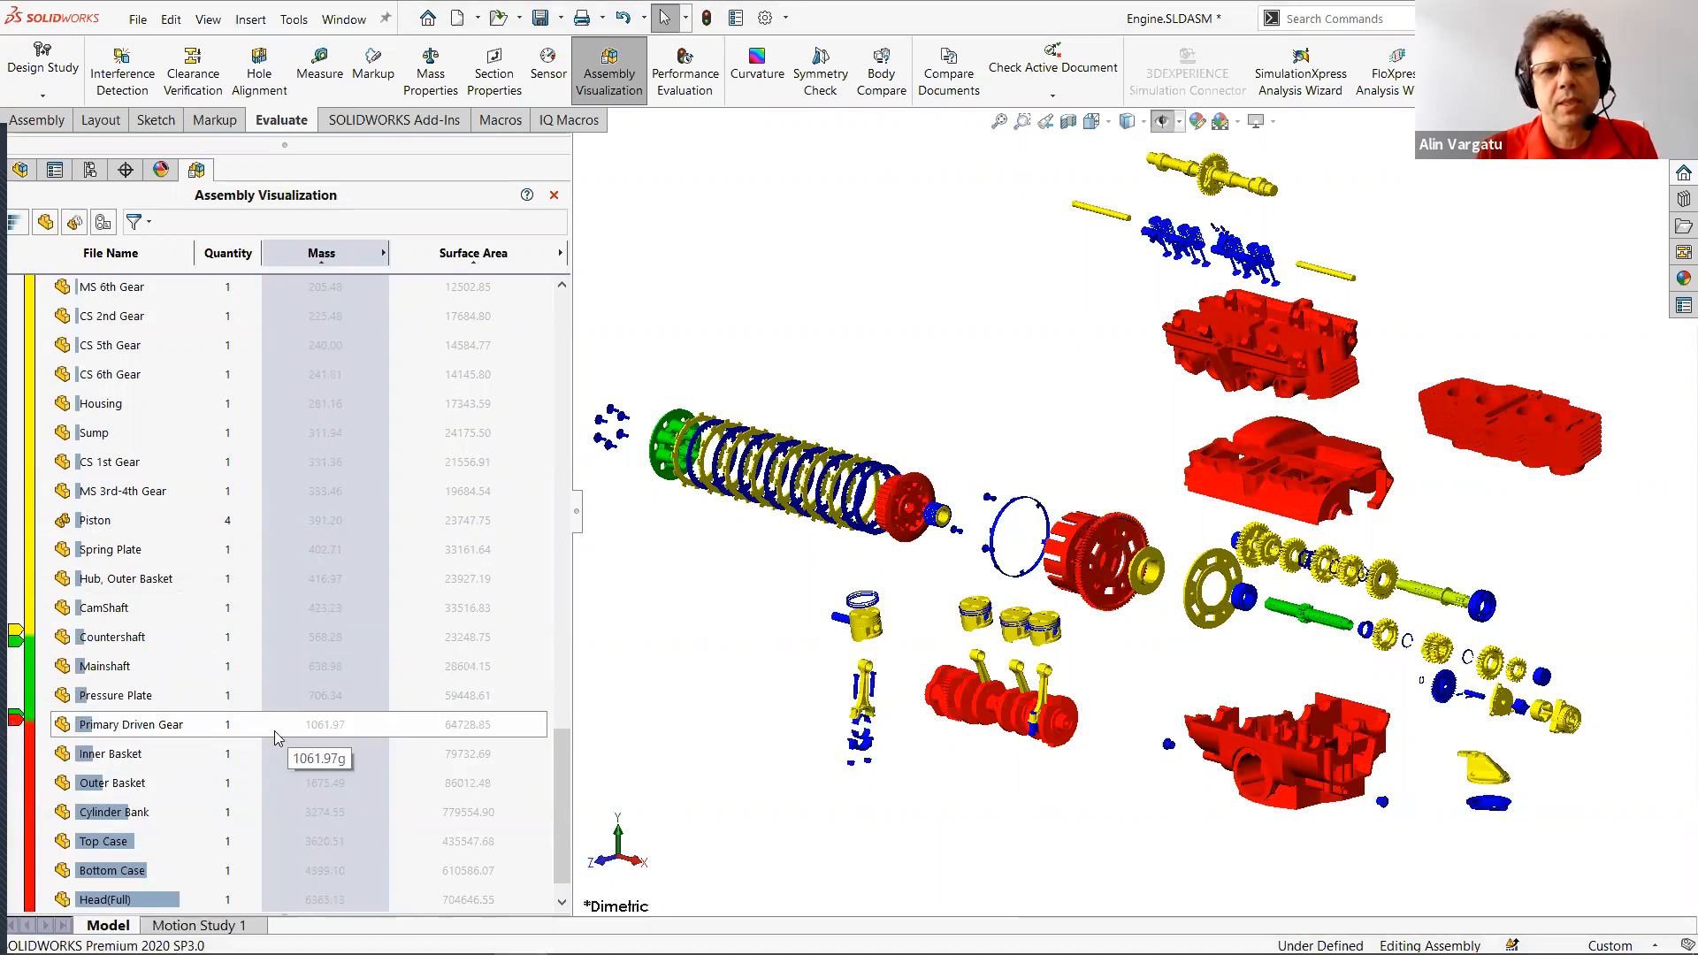
Examine the mass color ranges across the parts list and on the clutch discs of the exploded engine.
scroll(416, 707, "up", 6)
scroll(417, 679, "up", 10)
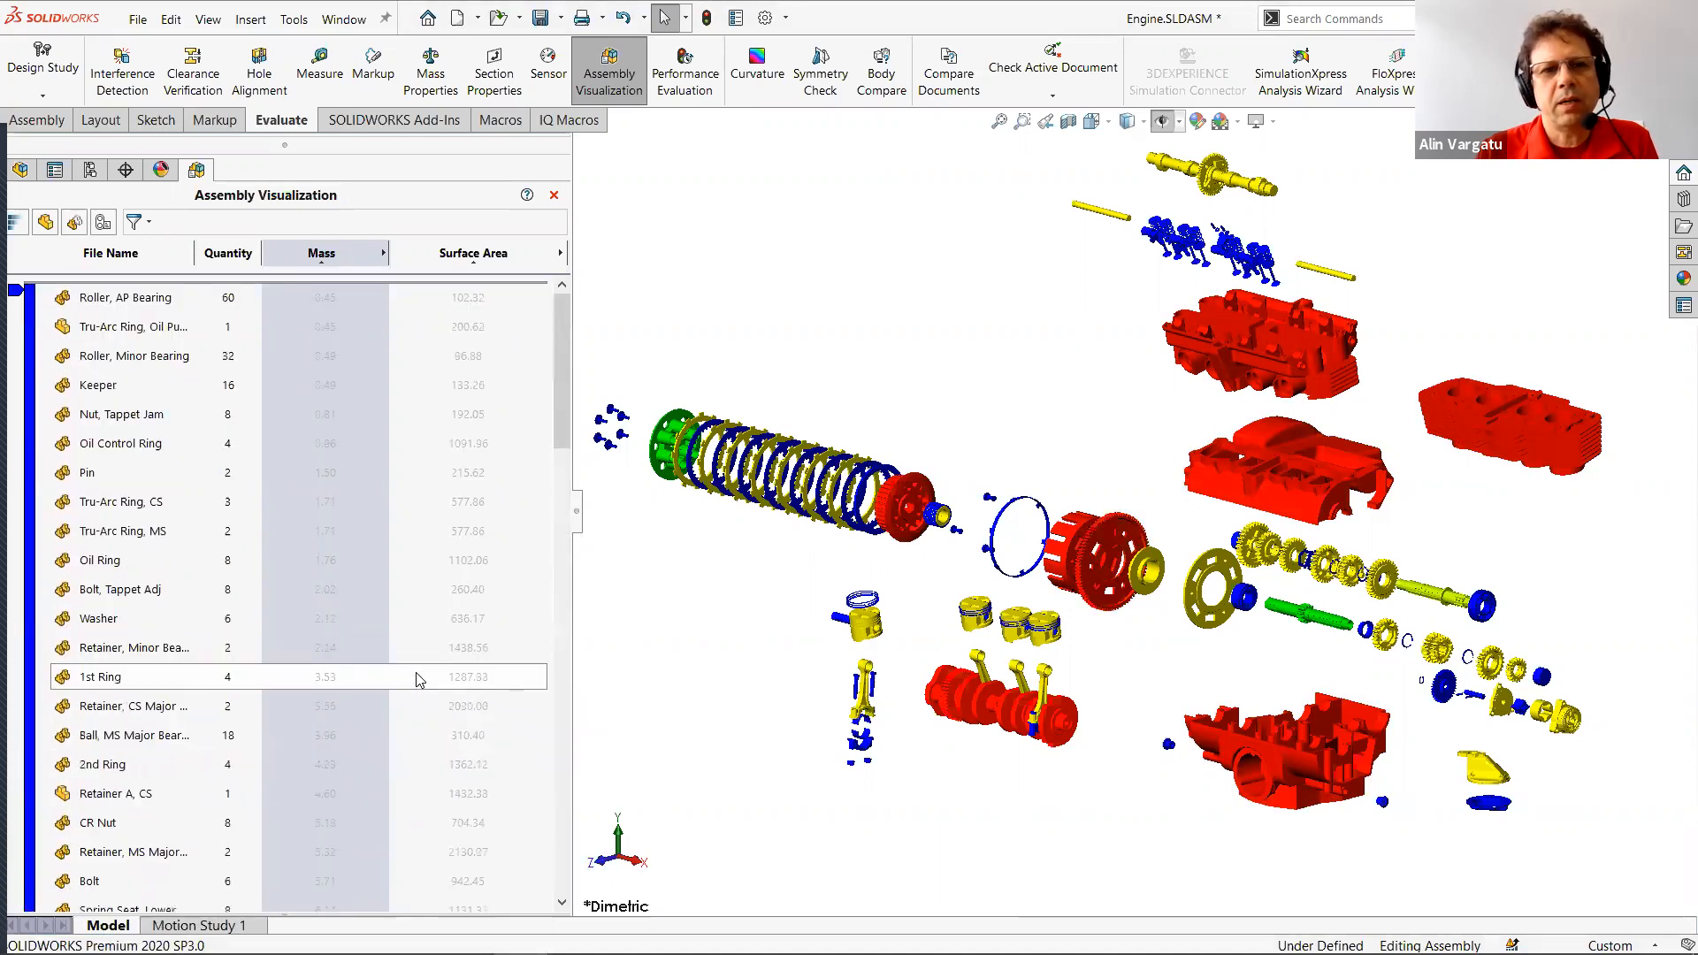
scroll(418, 678, "down", 8)
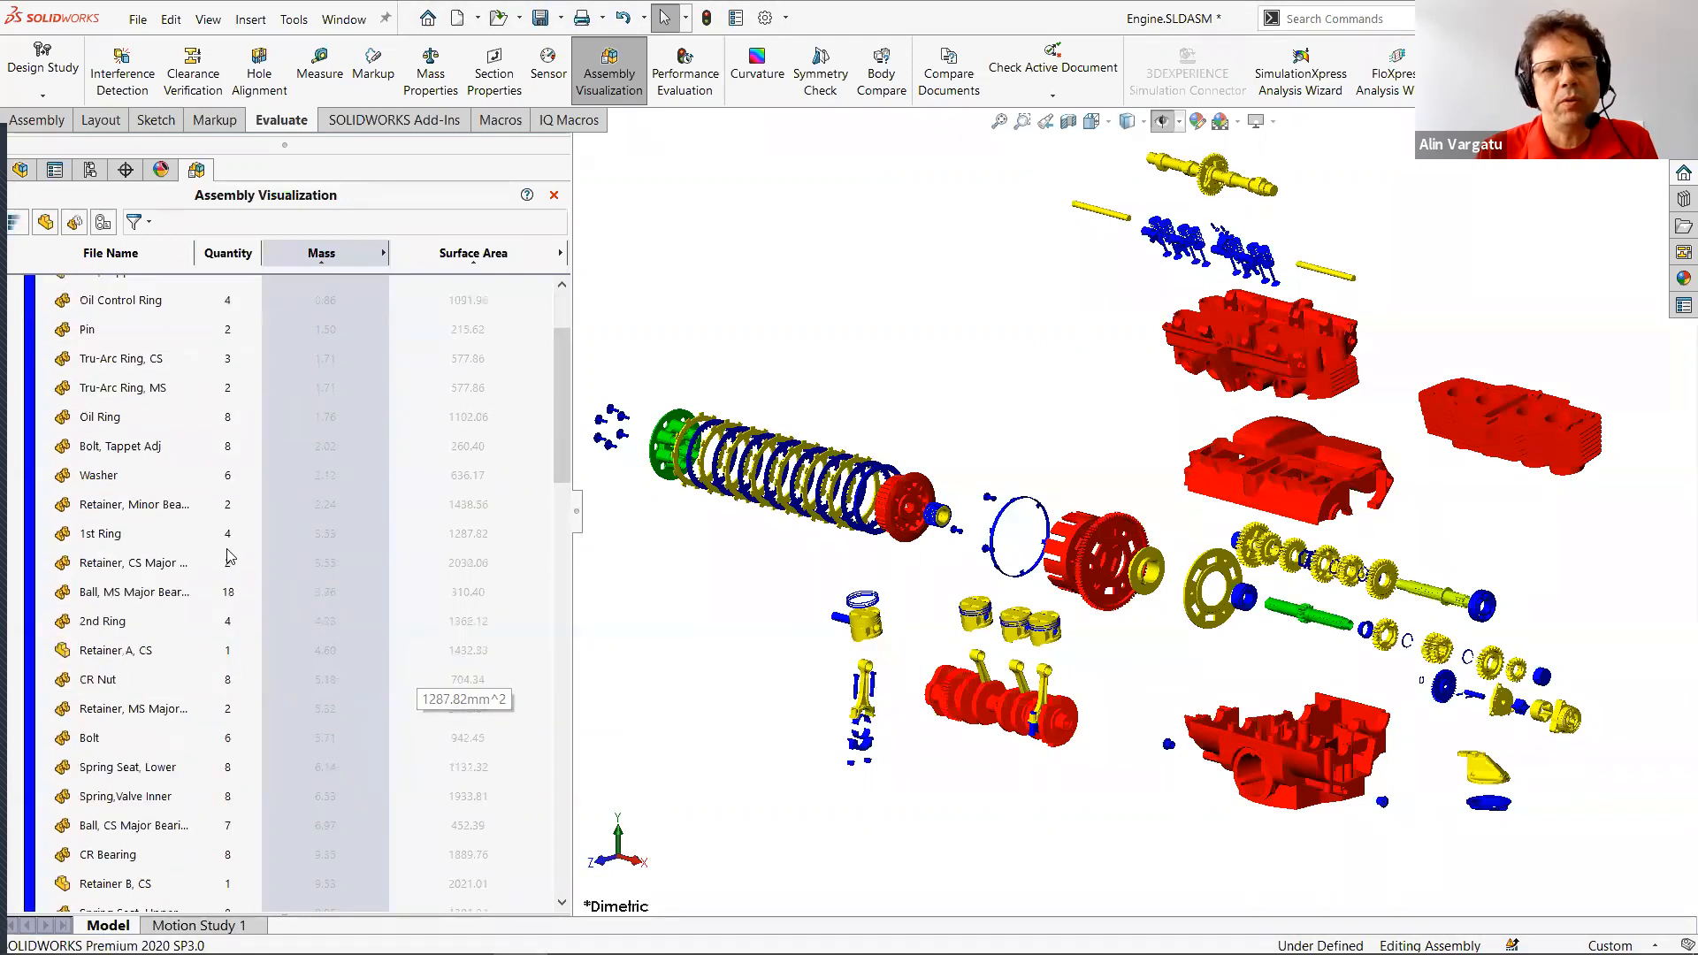
scroll(228, 561, "down", 1)
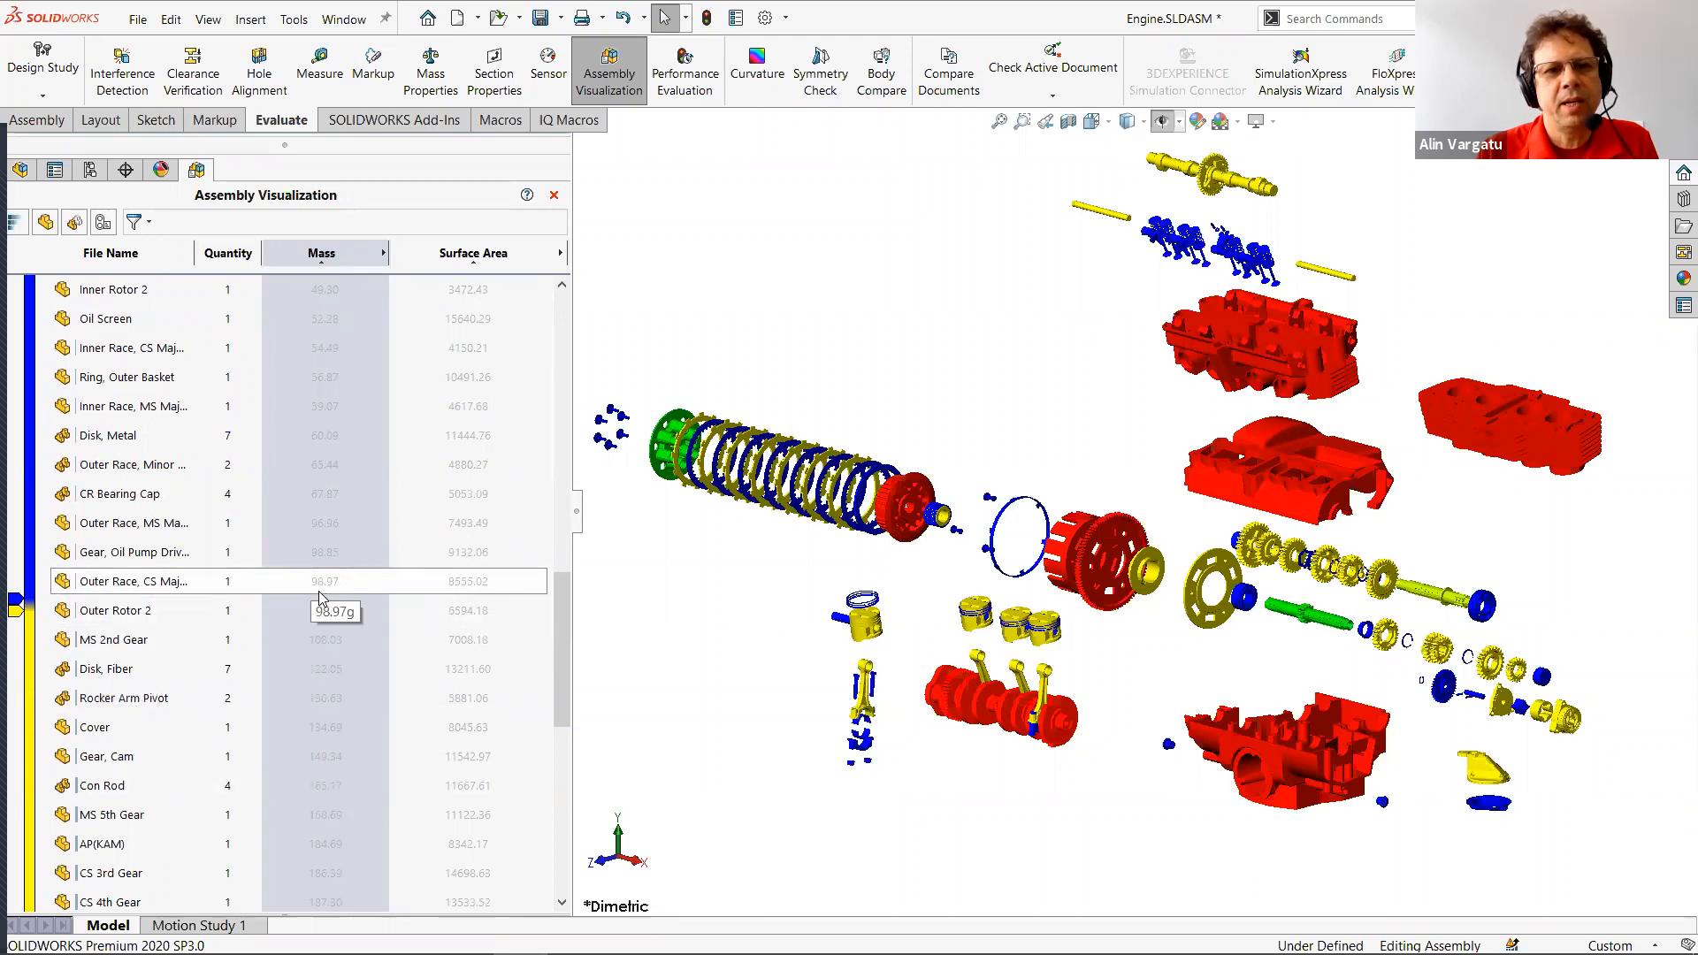
scroll(872, 508, "down", 5)
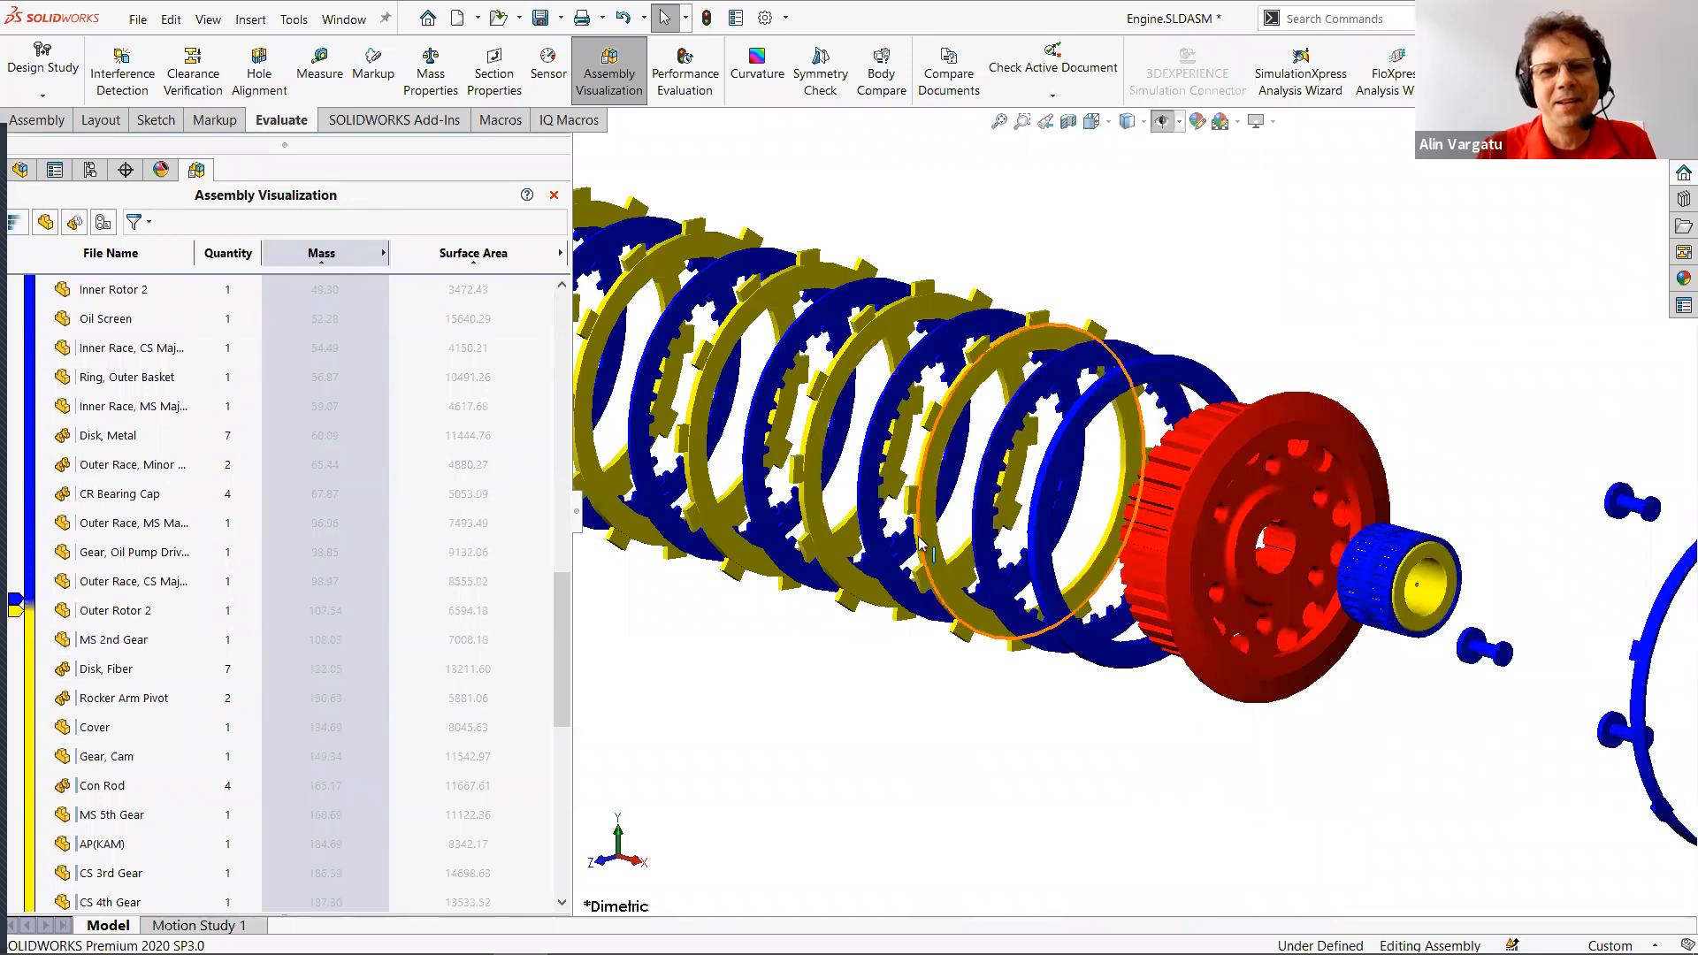
scroll(980, 547, "up", 8)
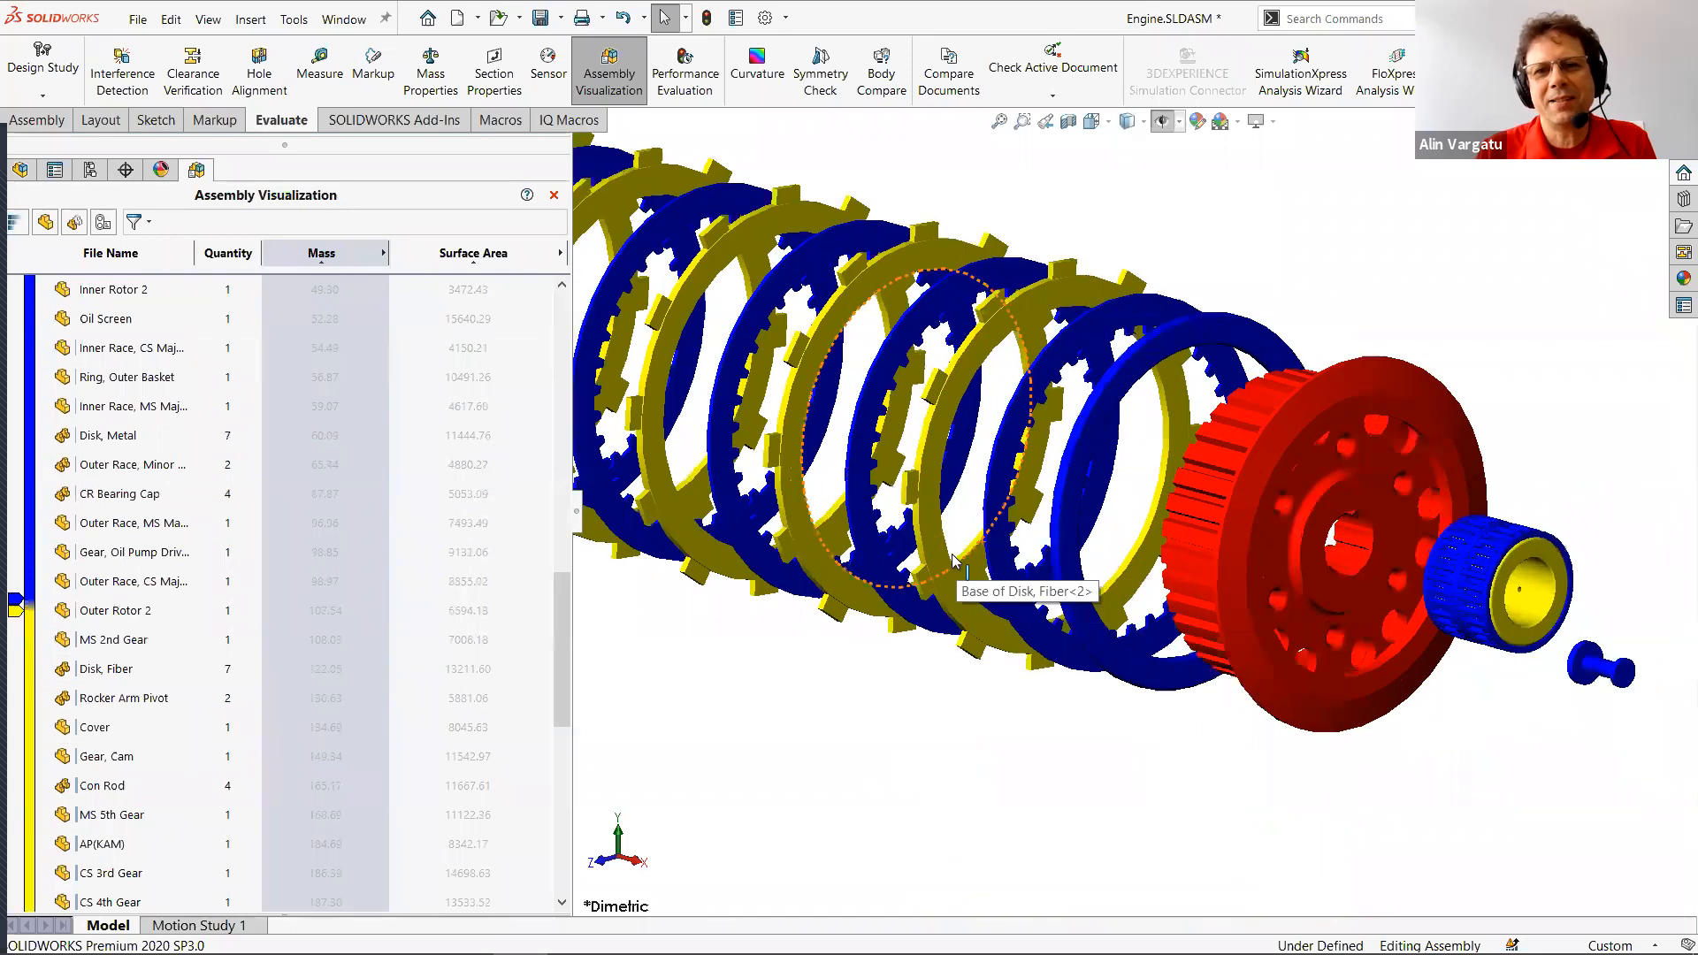
scroll(1484, 670, "up", 3)
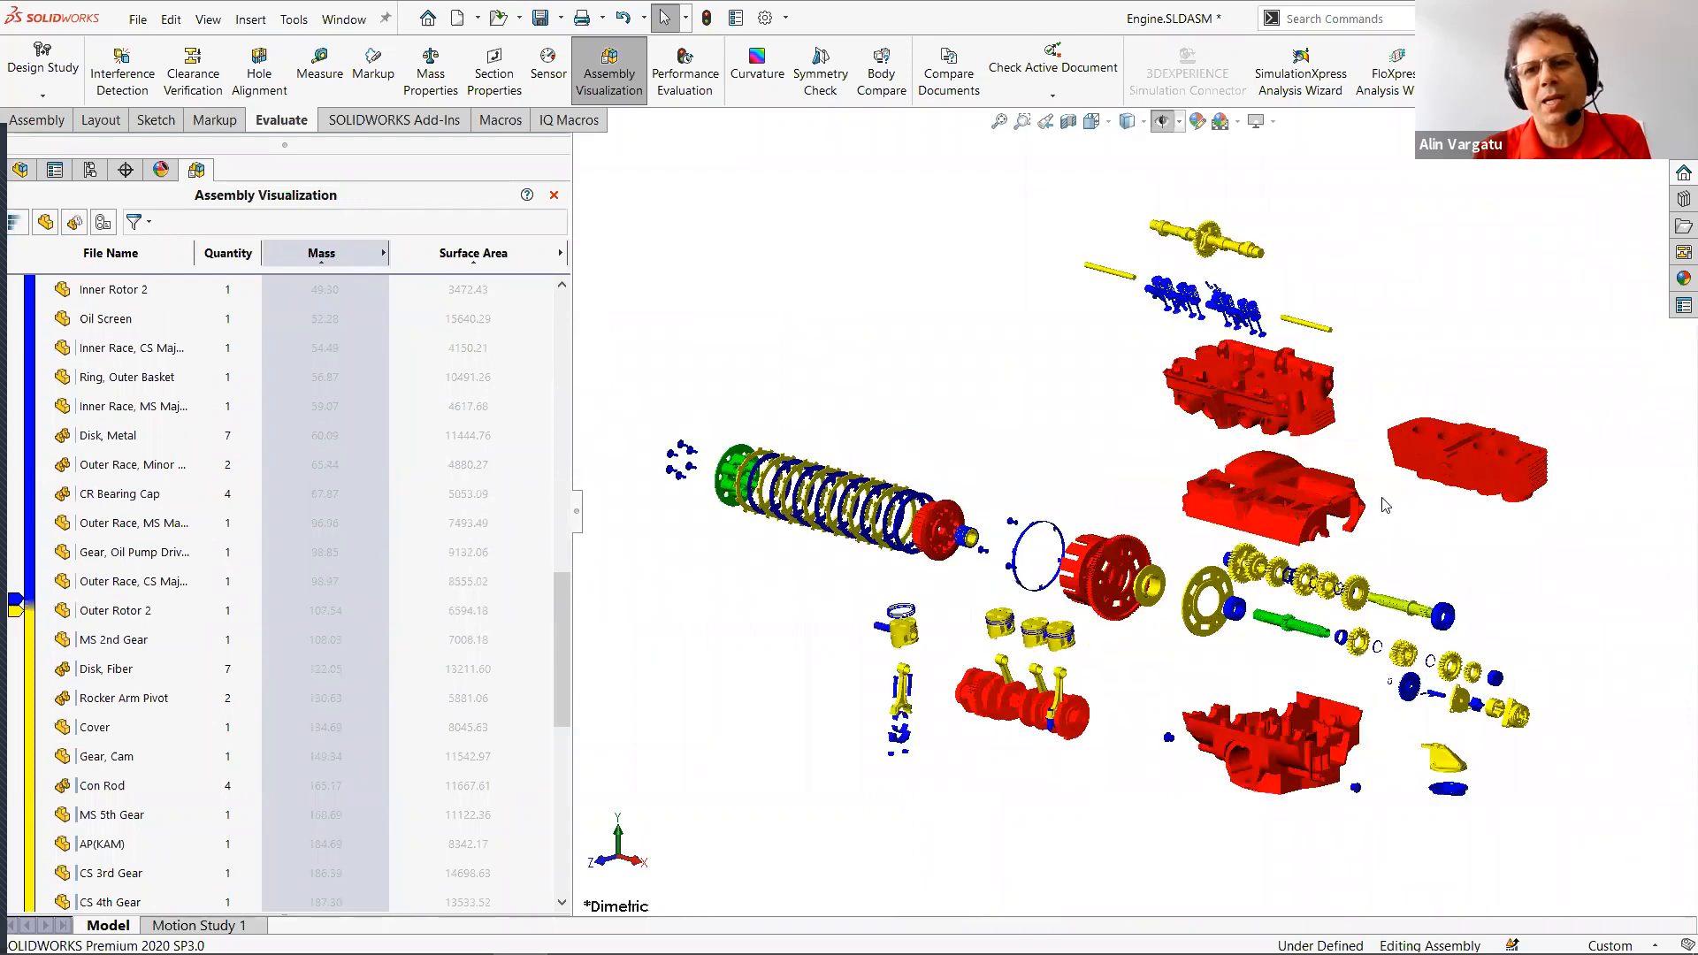
Add a display state that stores the current mass color coding.
left_click_drag(566, 639, 564, 319)
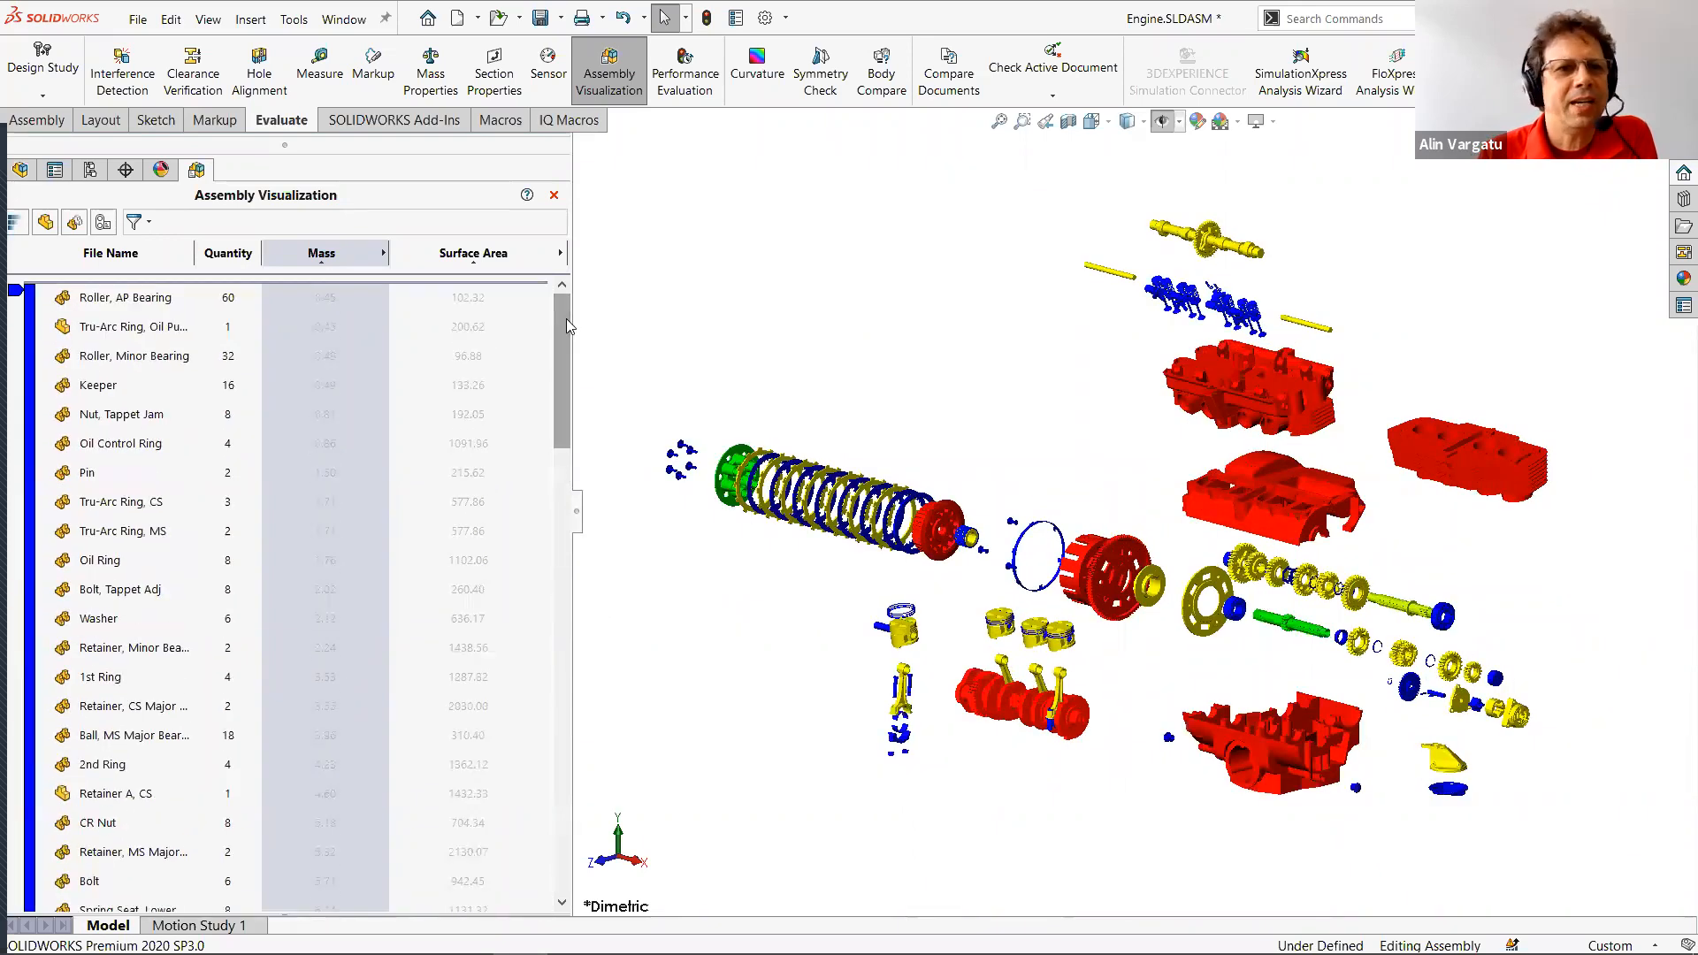
left_click(560, 253)
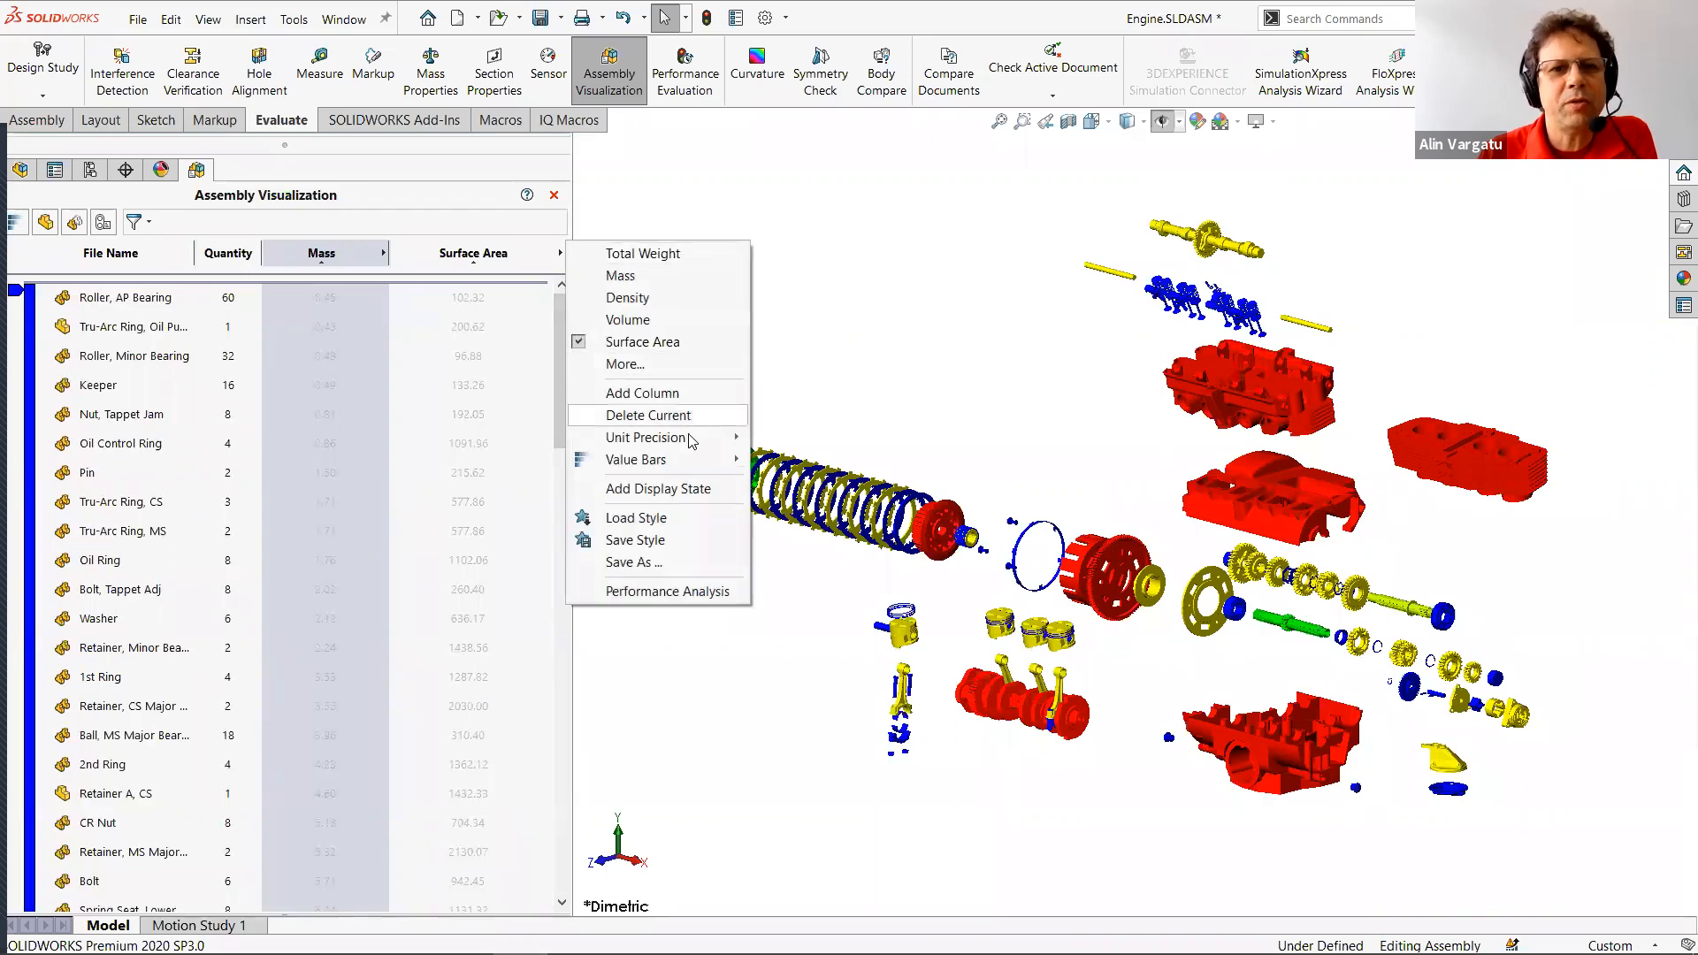
left_click(684, 490)
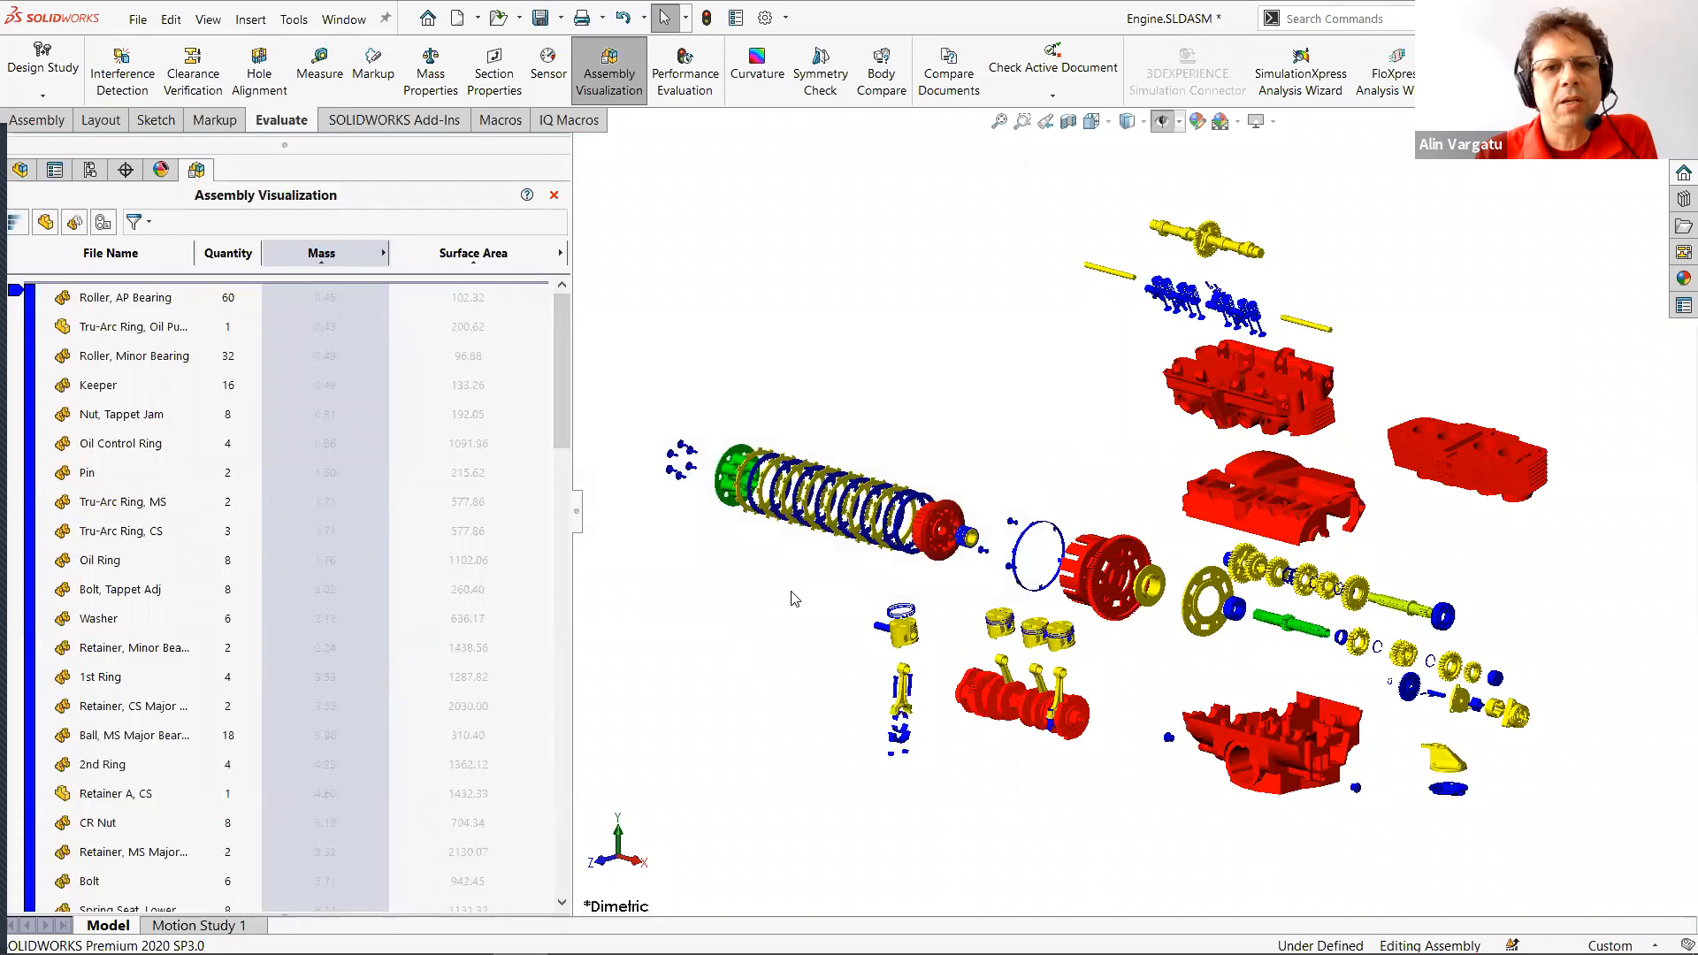
Add a second display state from the same visualization and delete Visualization Display State-2 from the assembly's display states.
left_click(562, 254)
left_click(639, 490)
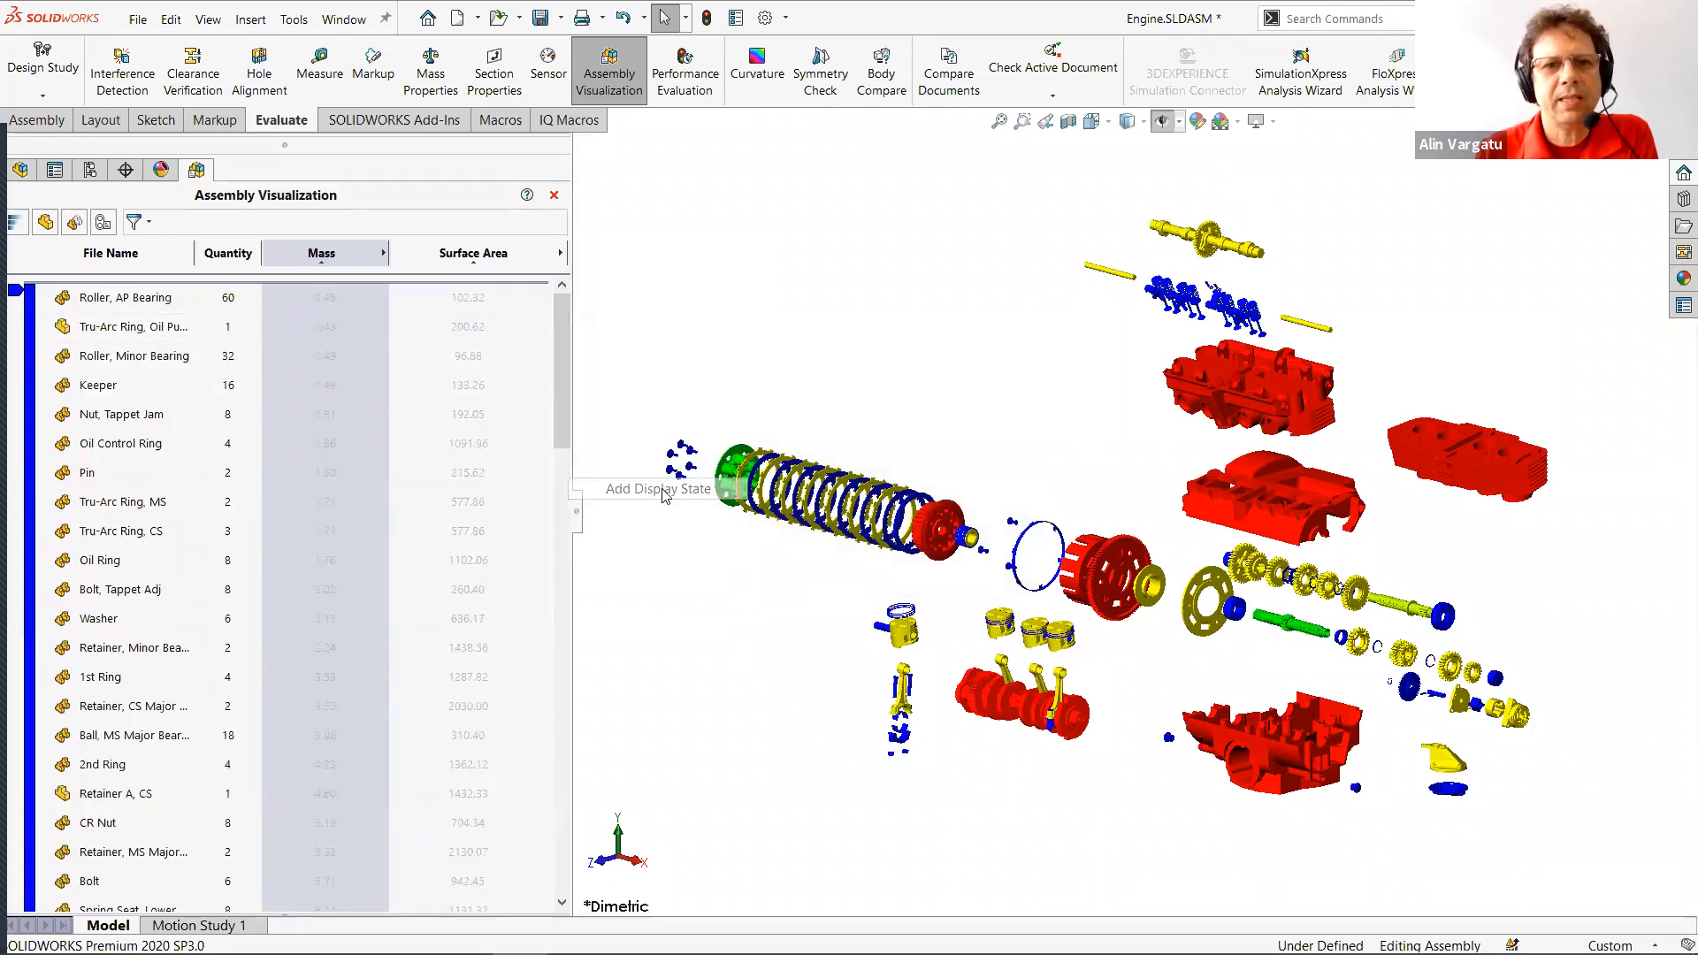
left_click(89, 169)
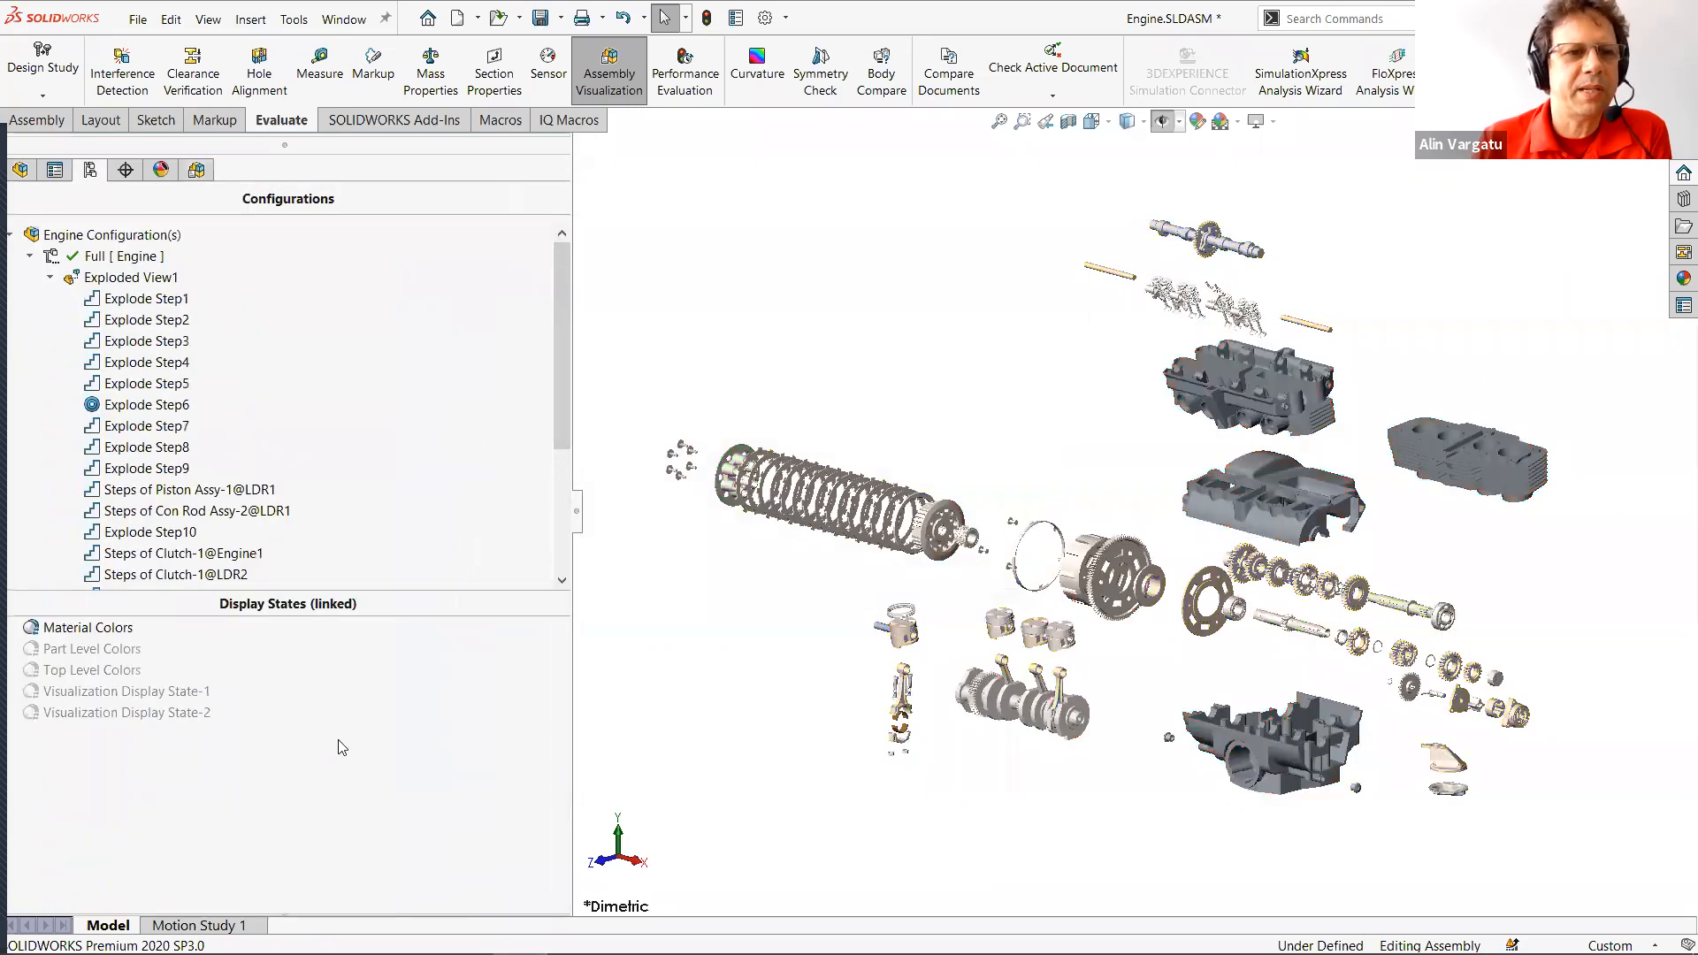
right_click(143, 718)
left_click(235, 795)
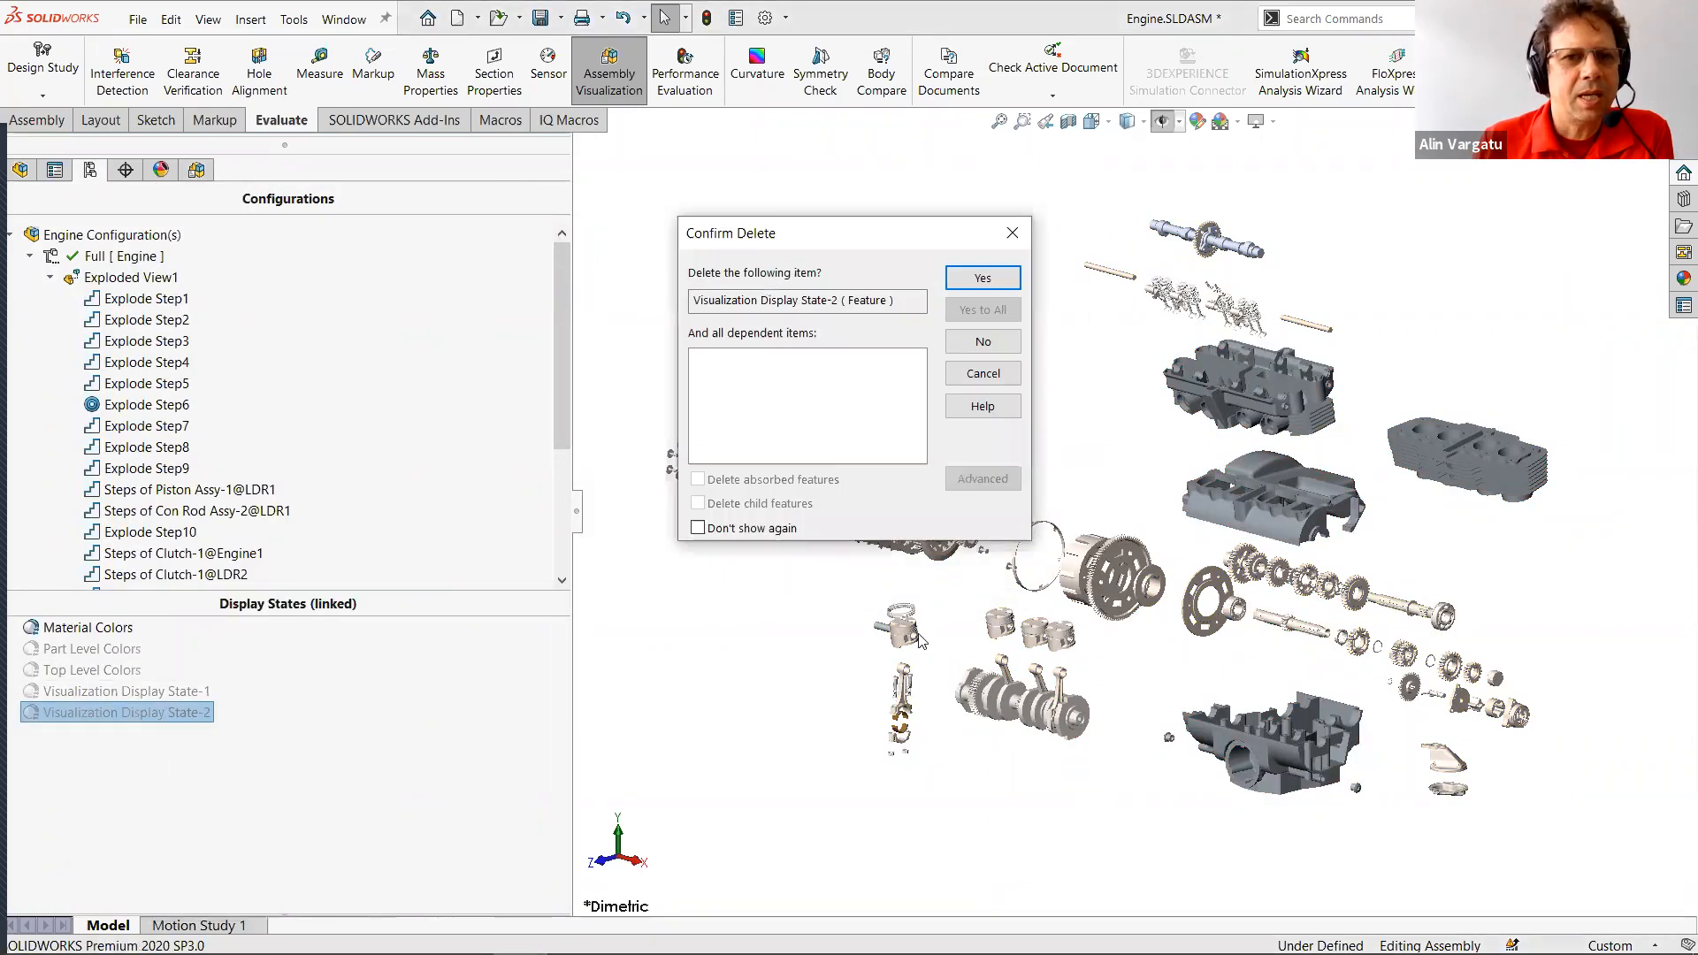
left_click(983, 278)
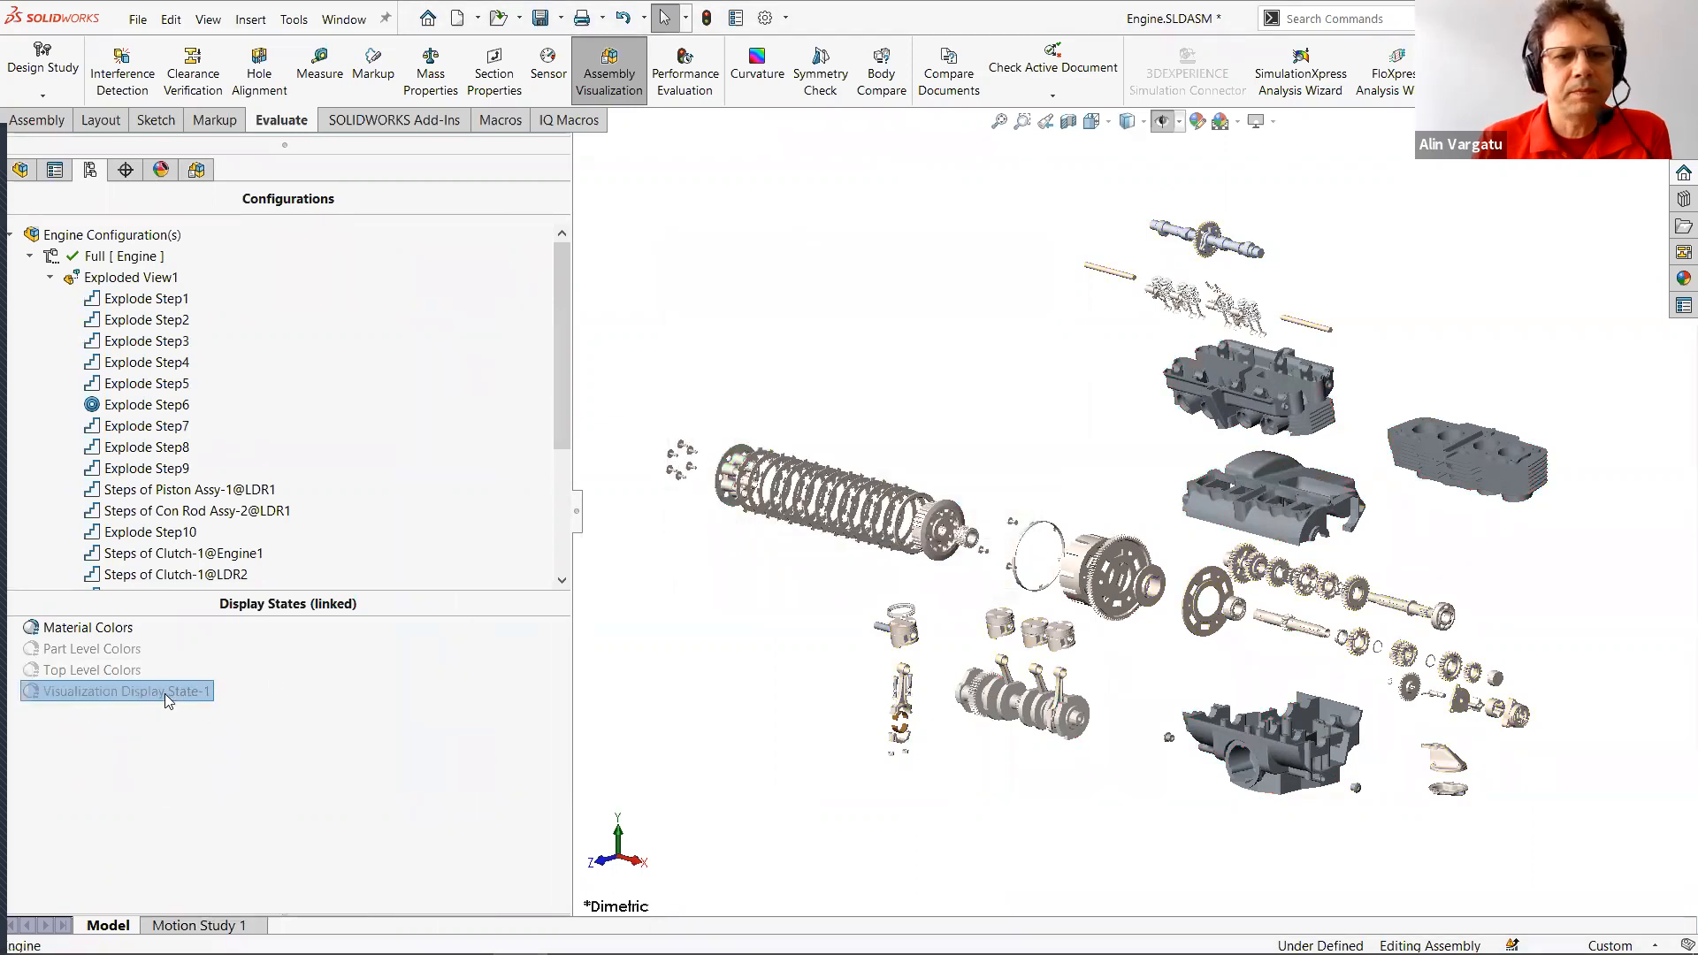
Rename the display state Visualization Display State-1 as Mass Color Code.
left_click(168, 699)
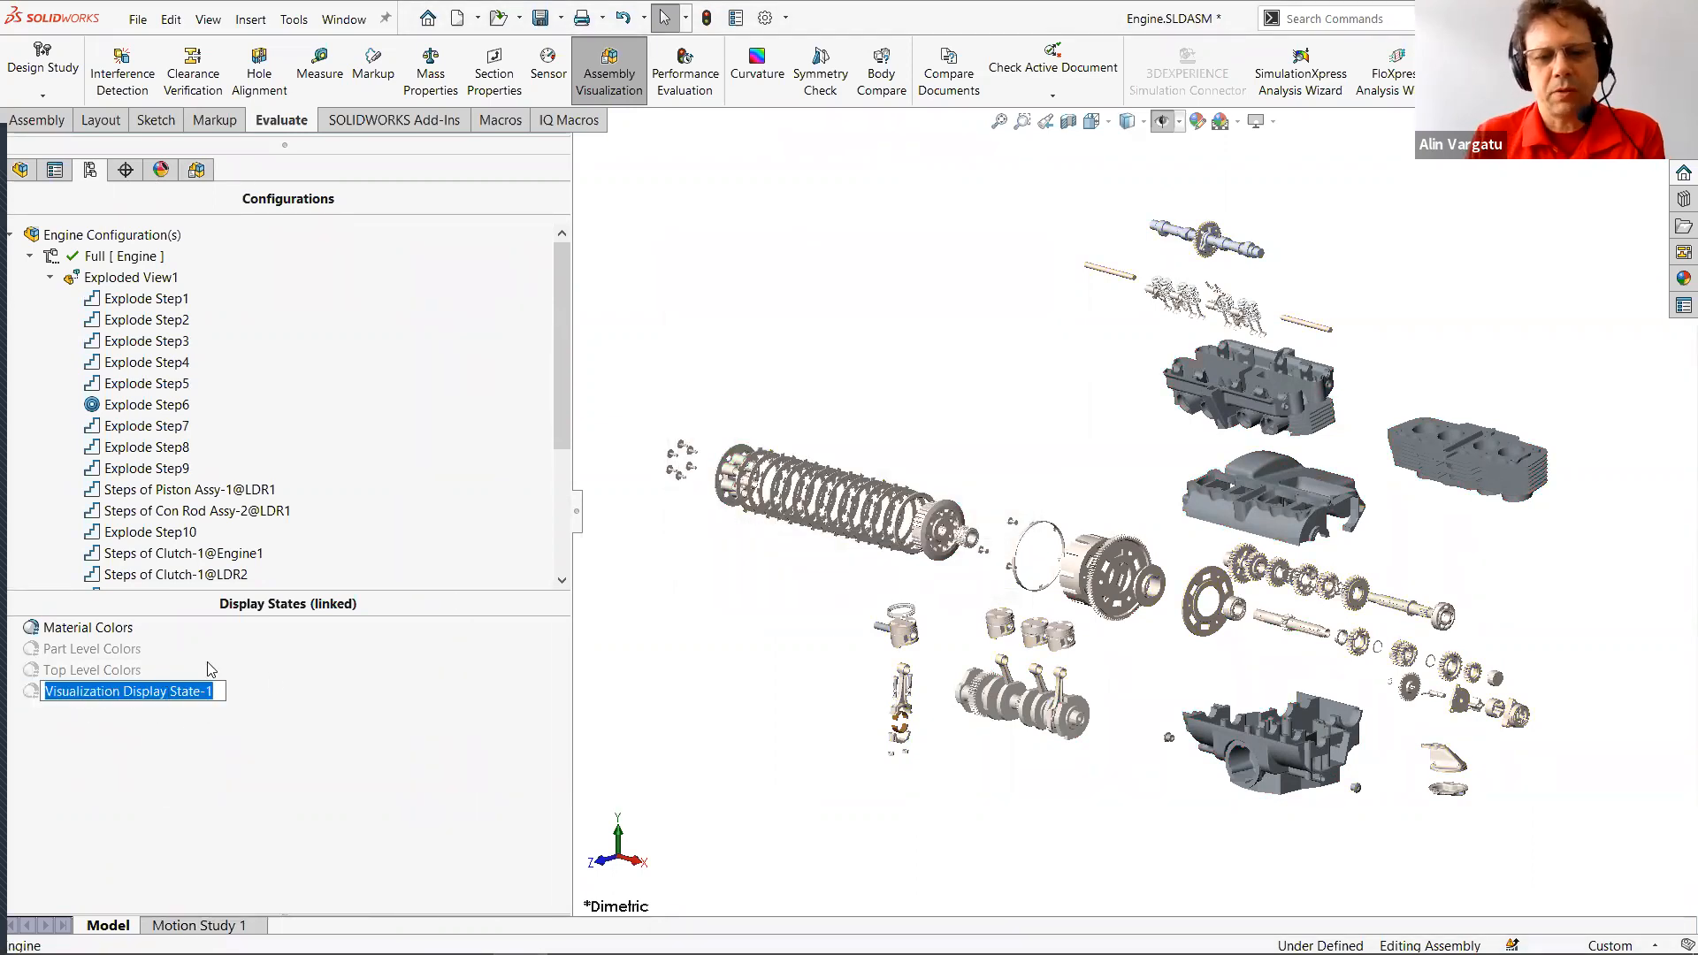
type("MAS")
key("BackSpace")
key("BackSpace")
type("ass Color Code")
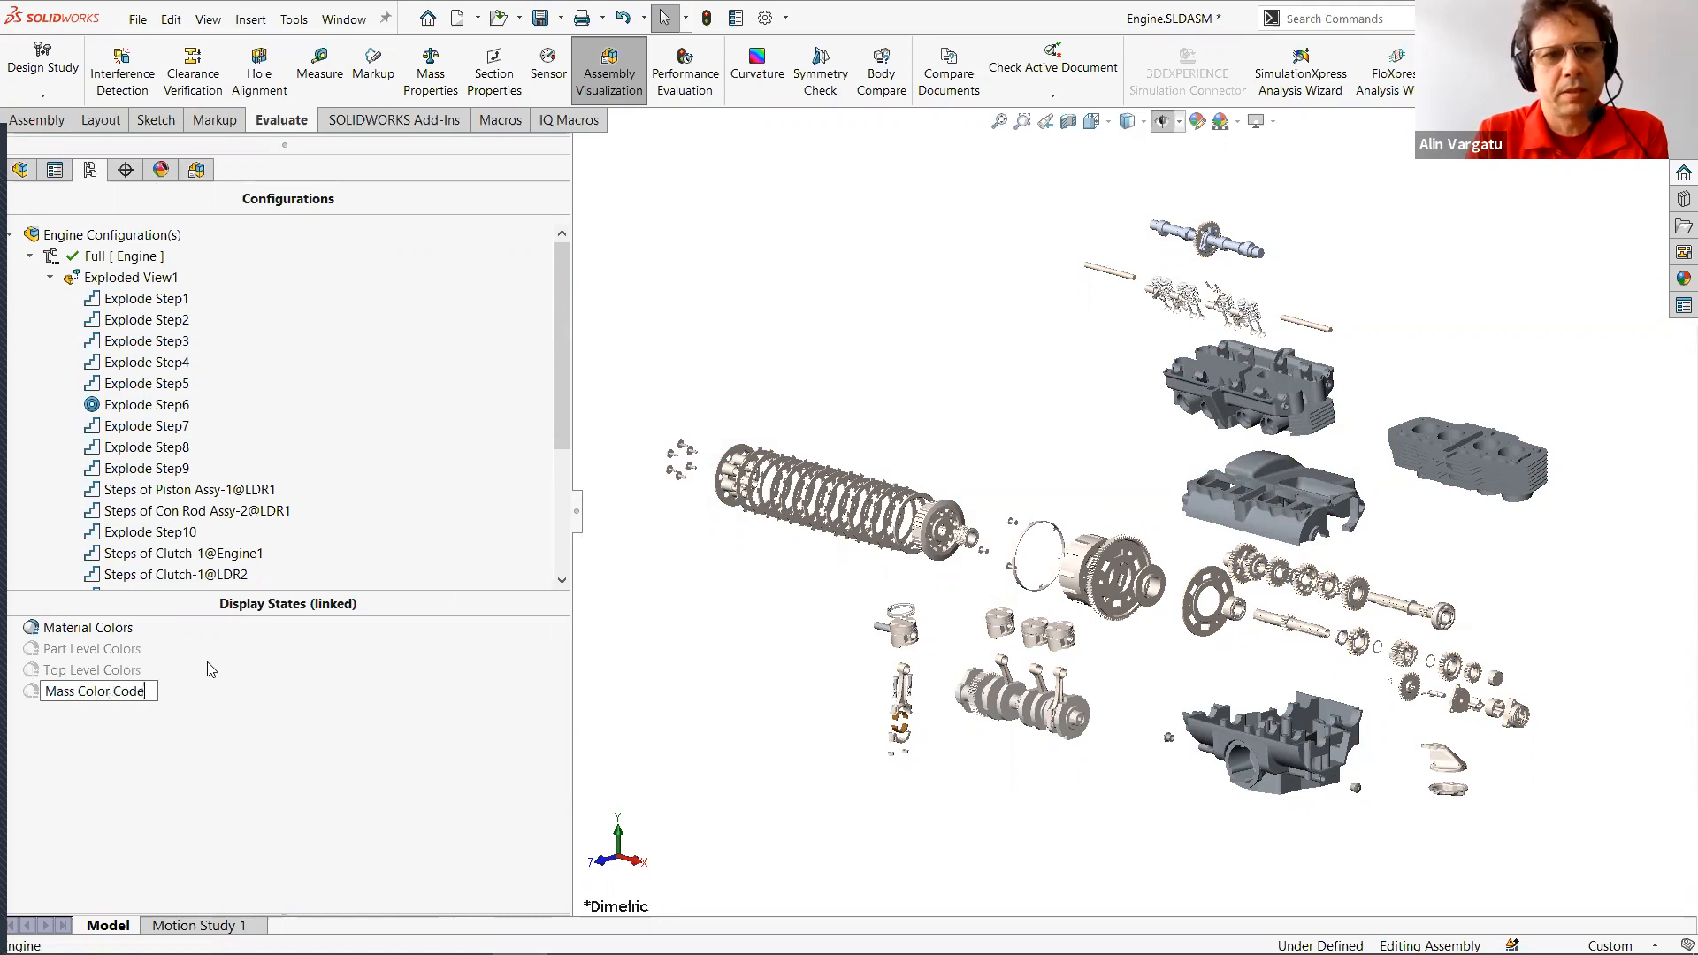
key("Return")
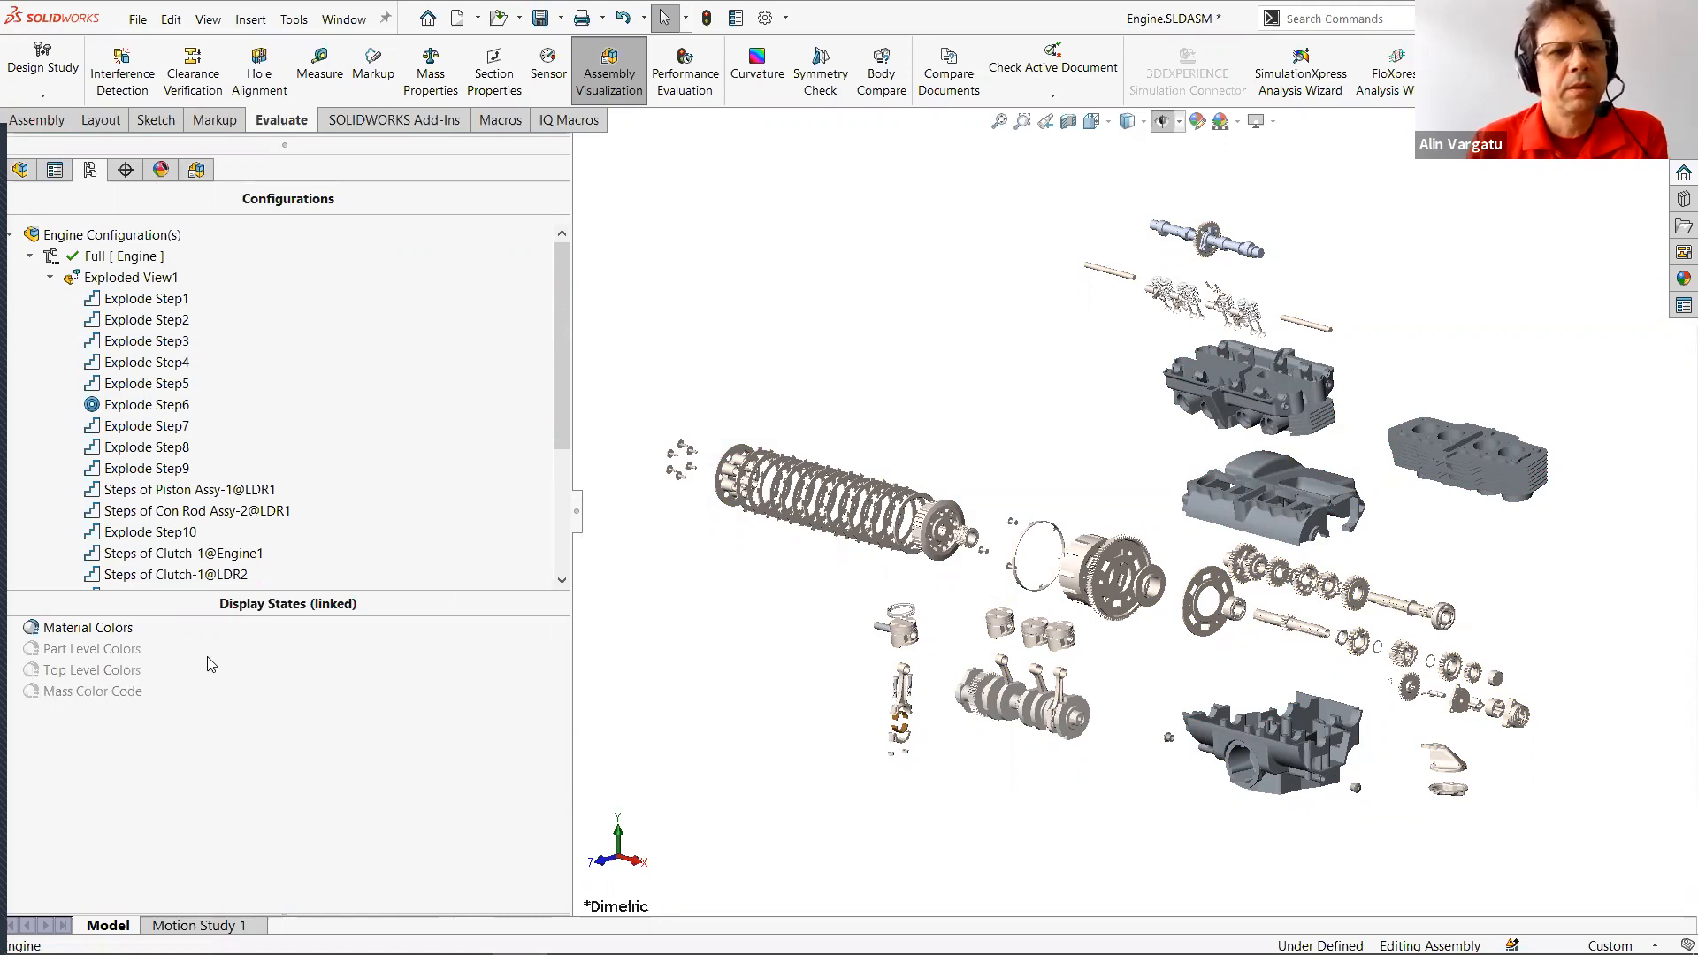
Activate the Mass Color Code display state and return to the Assembly Visualization list.
double_click(136, 691)
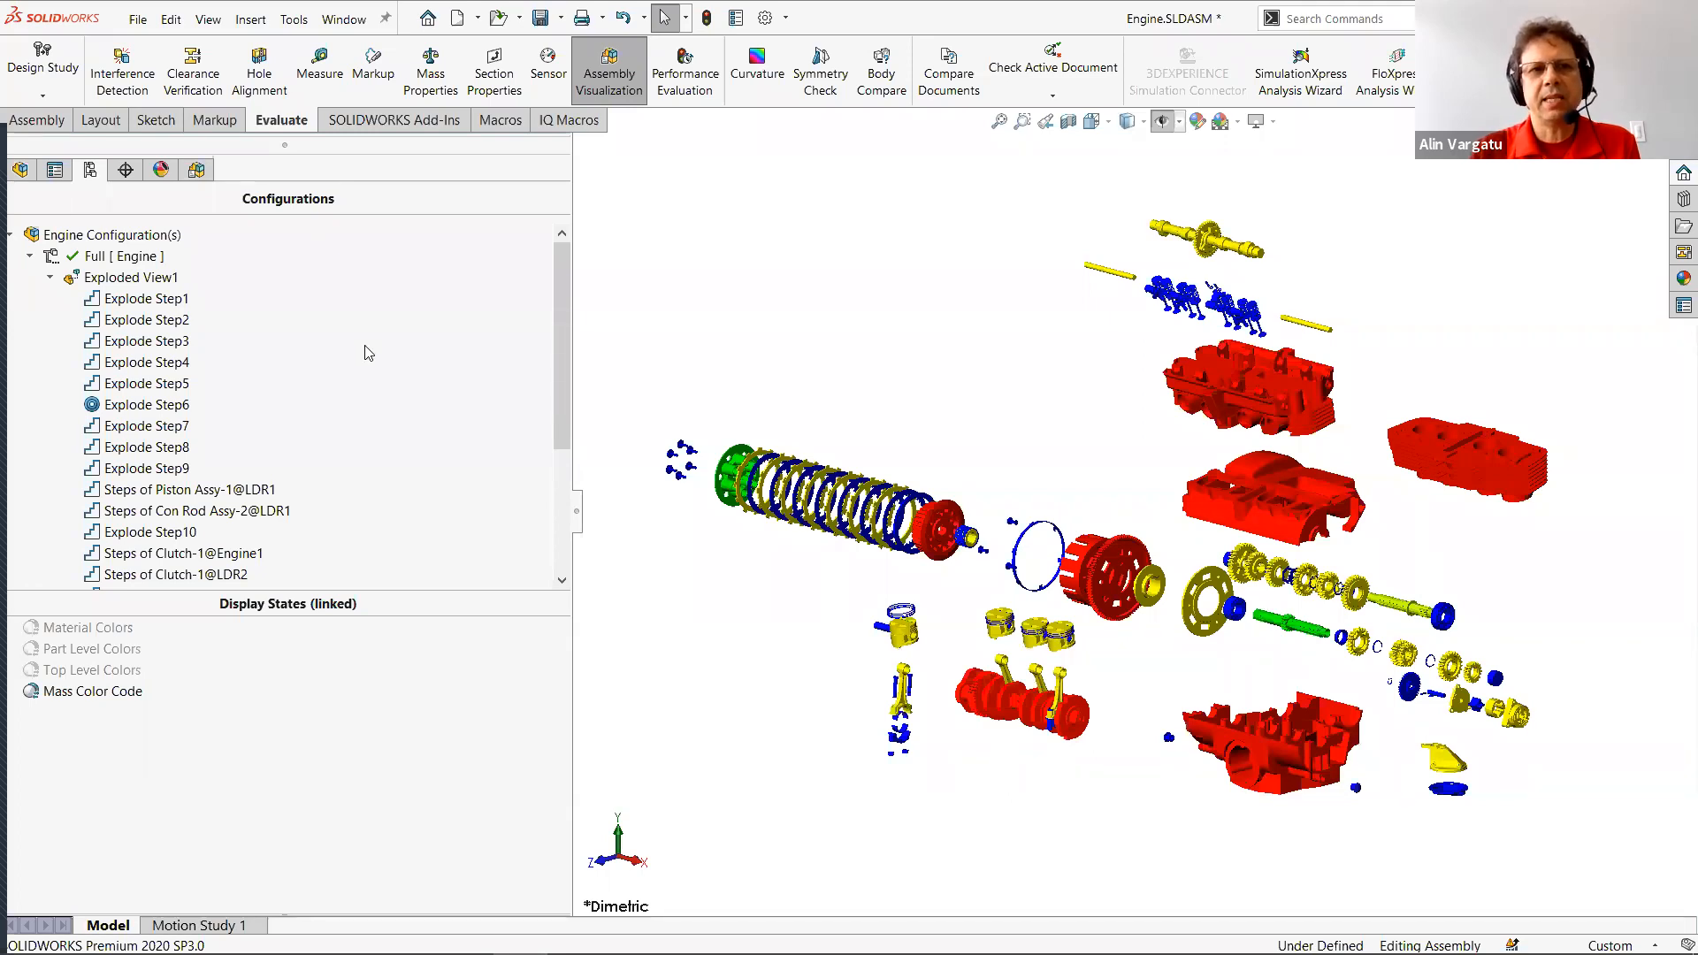
left_click(102, 695)
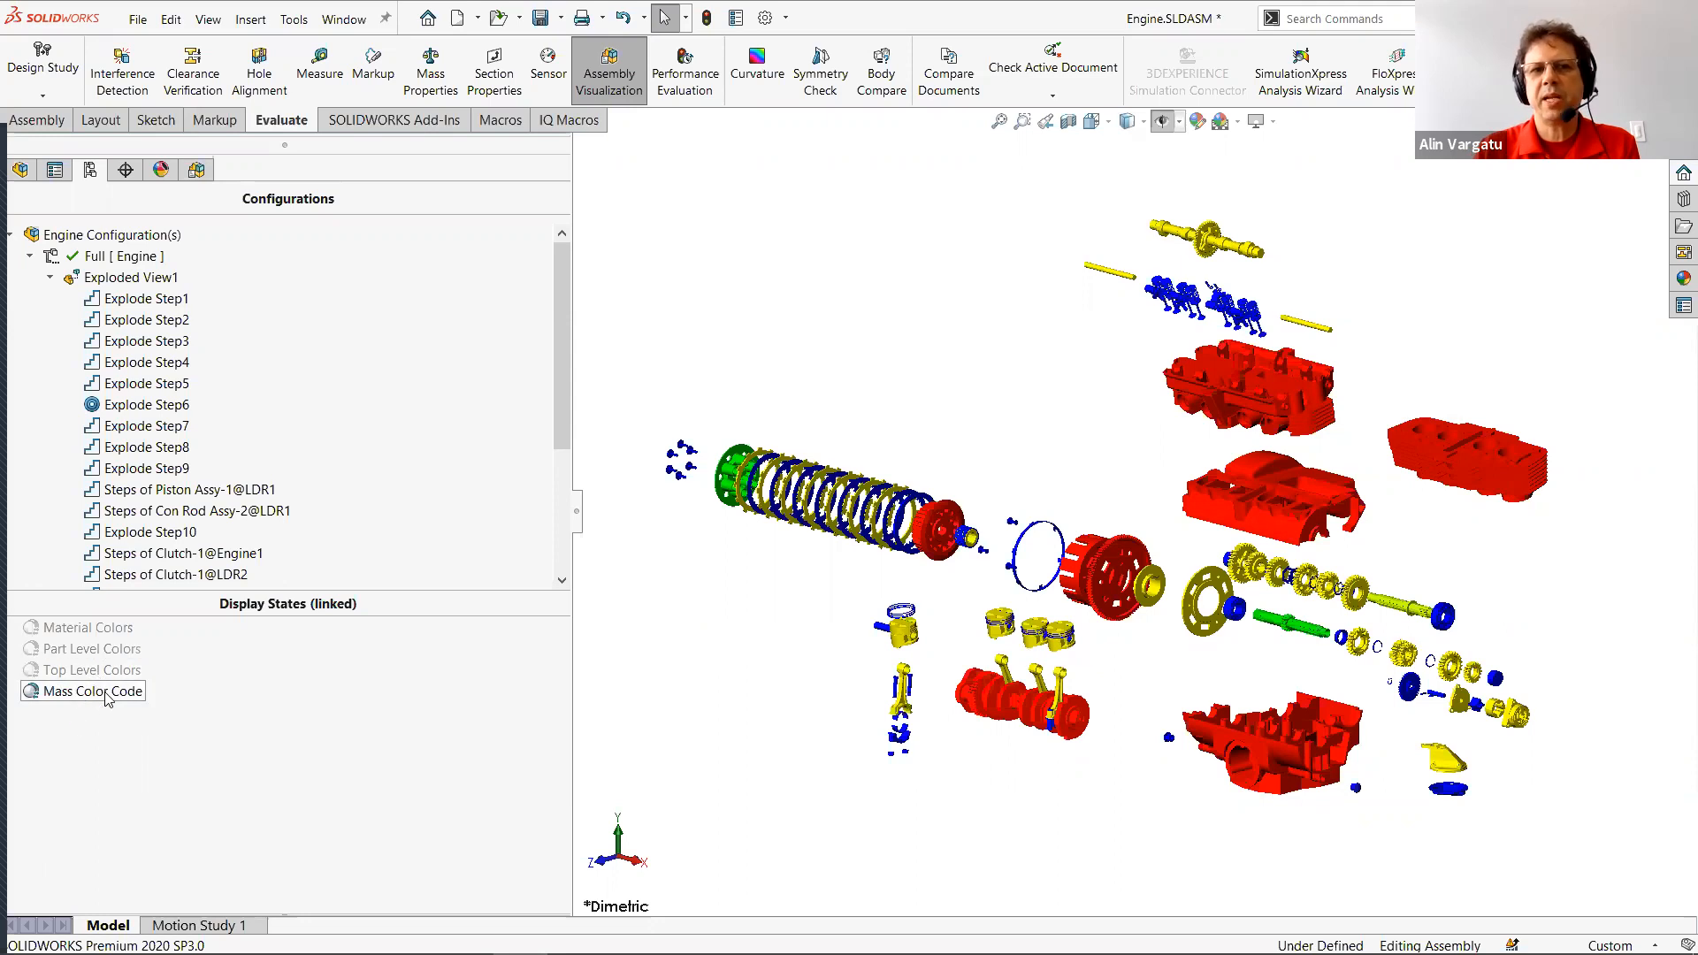
left_click(197, 171)
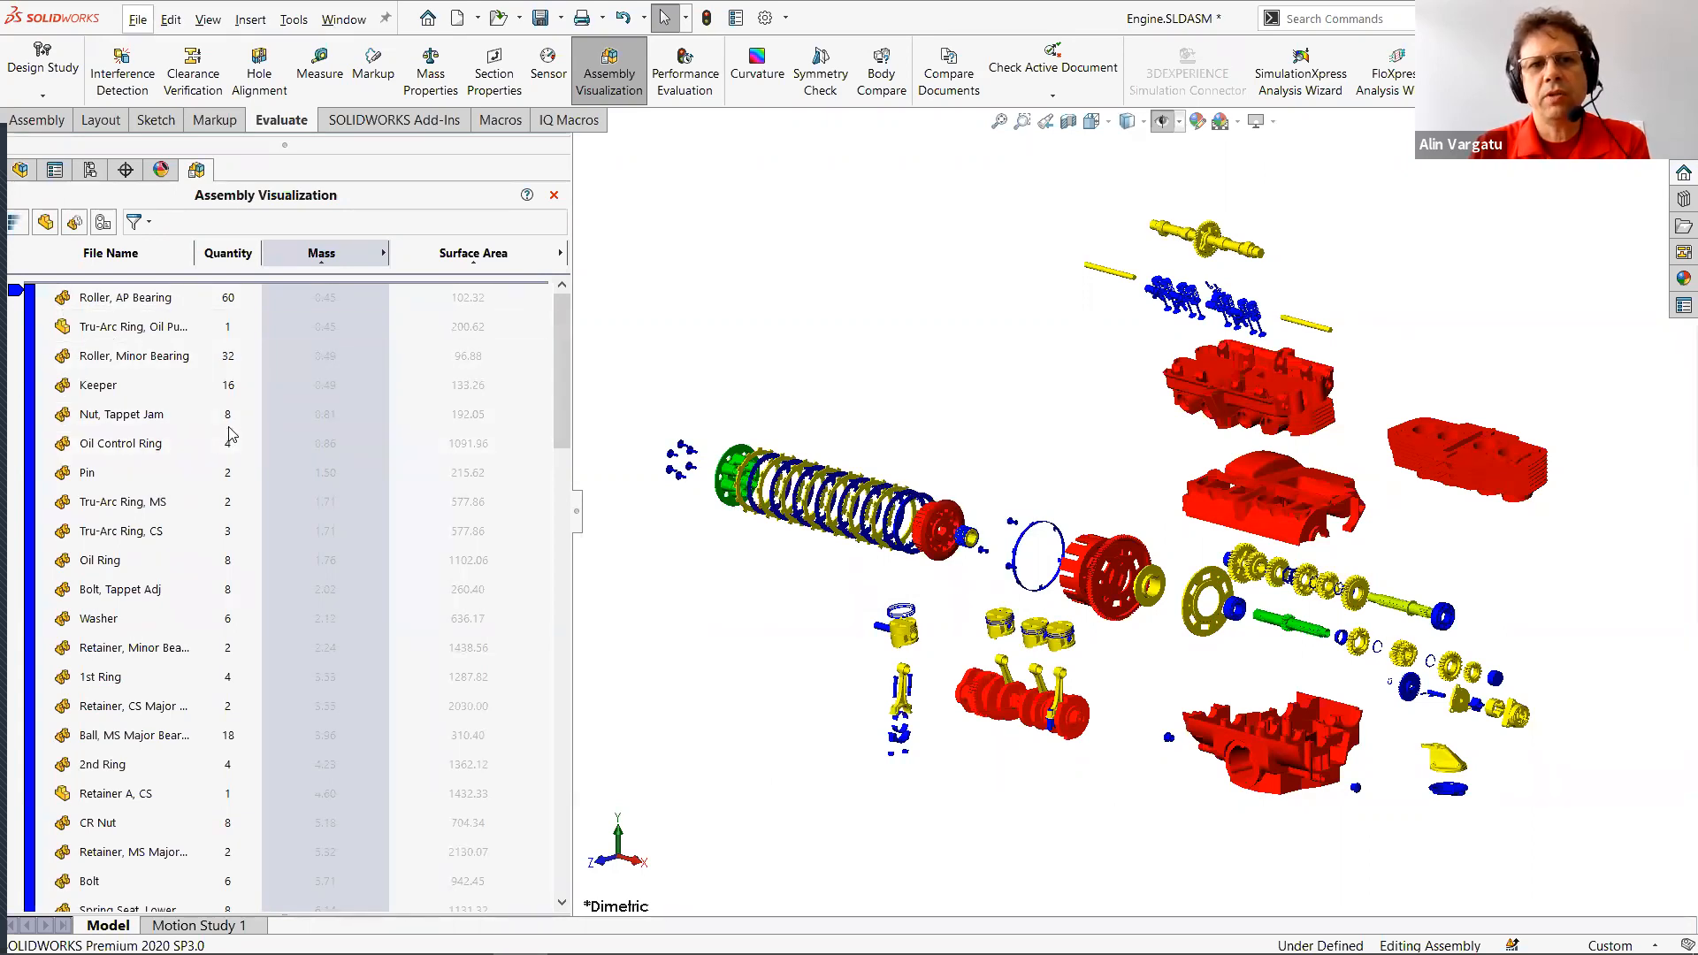
key("alt+Tab")
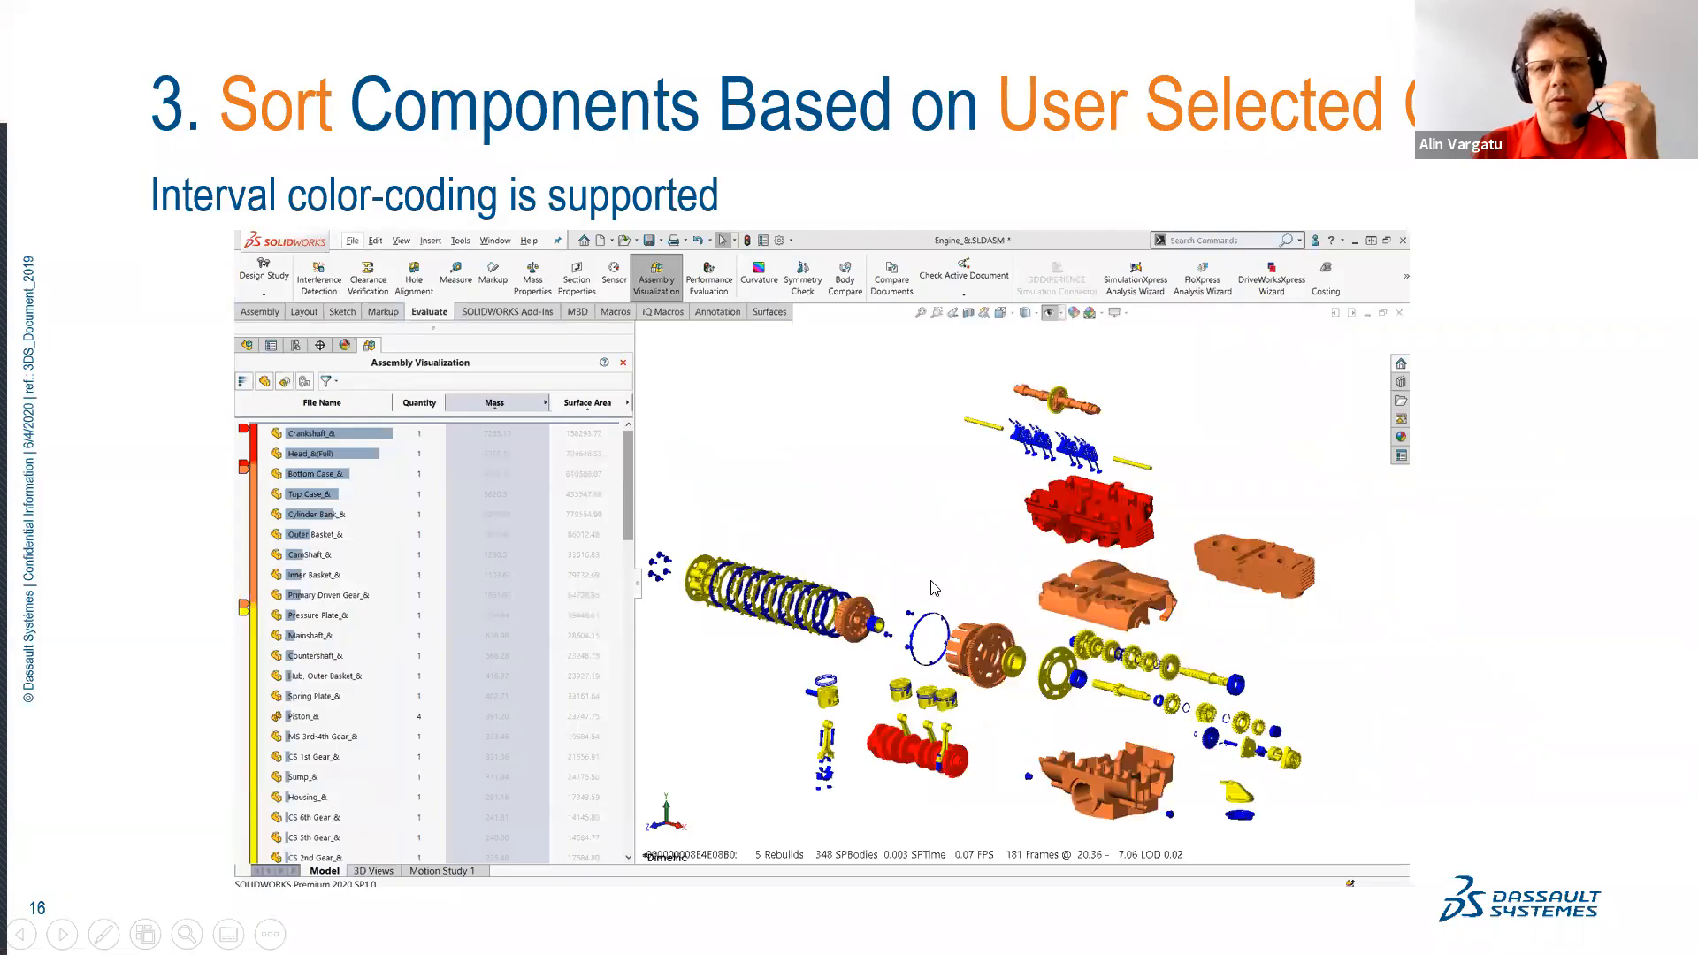
key("Right")
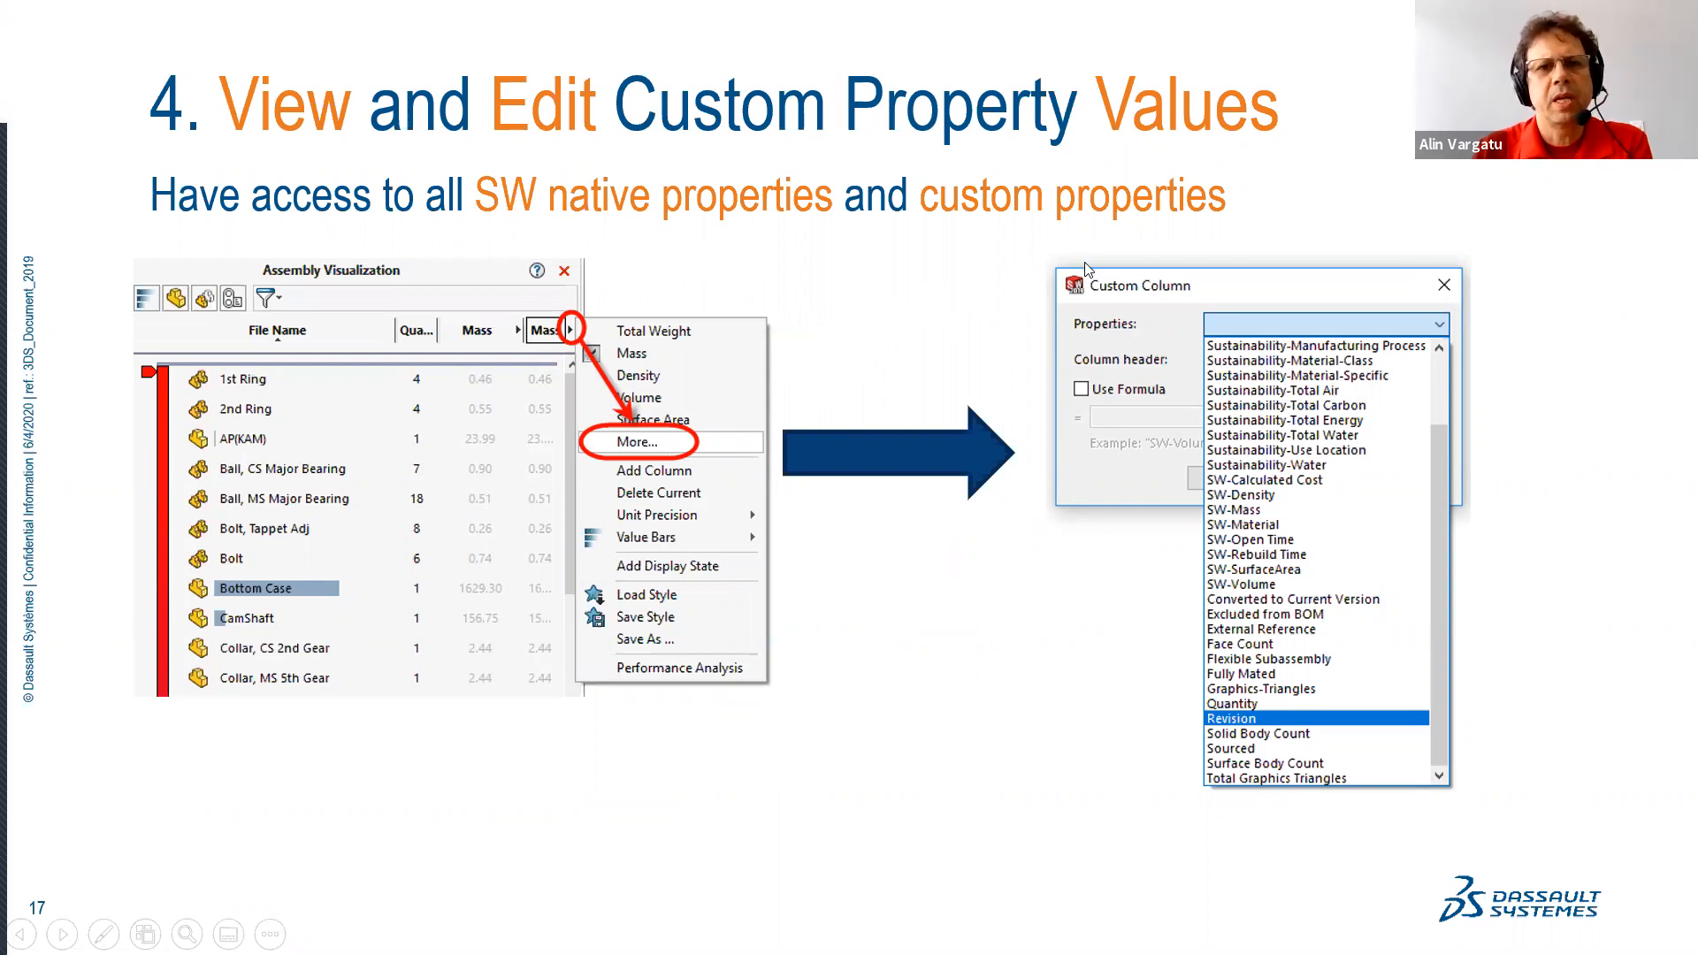
key("alt+Tab")
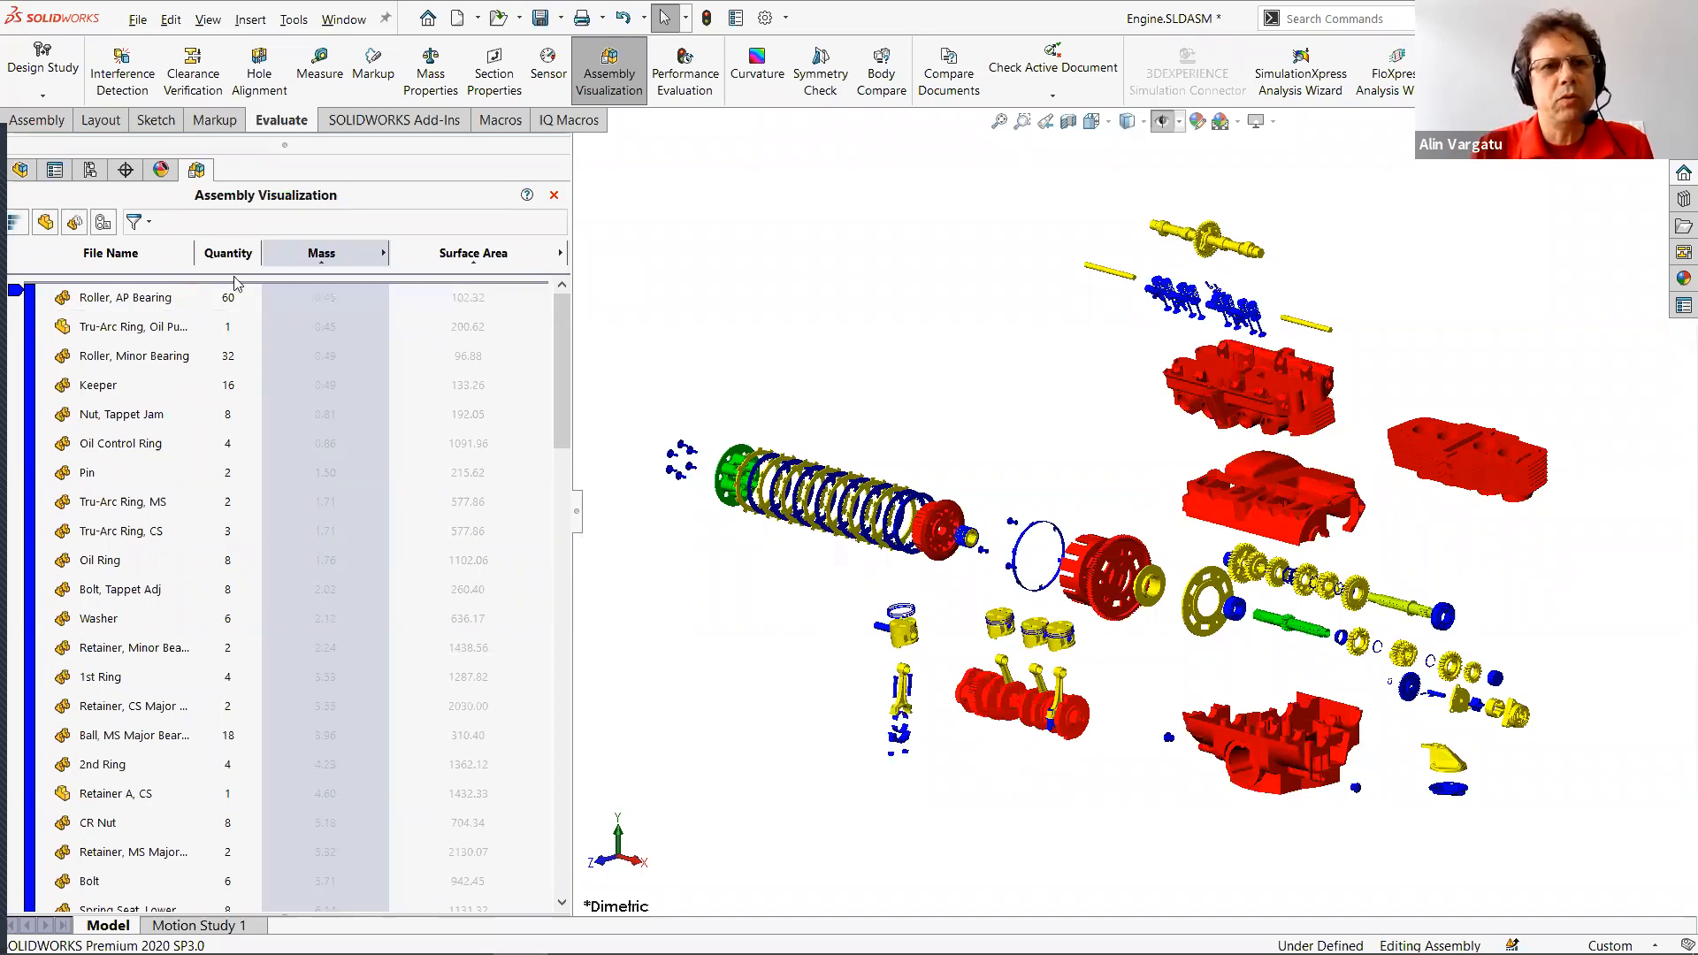
Start saving the visualization list as an Excel 2007 file in the 344377-A SOLIDWORKS X-Ray Machine folder under SOLIDWORKS Training Files.
left_click(562, 254)
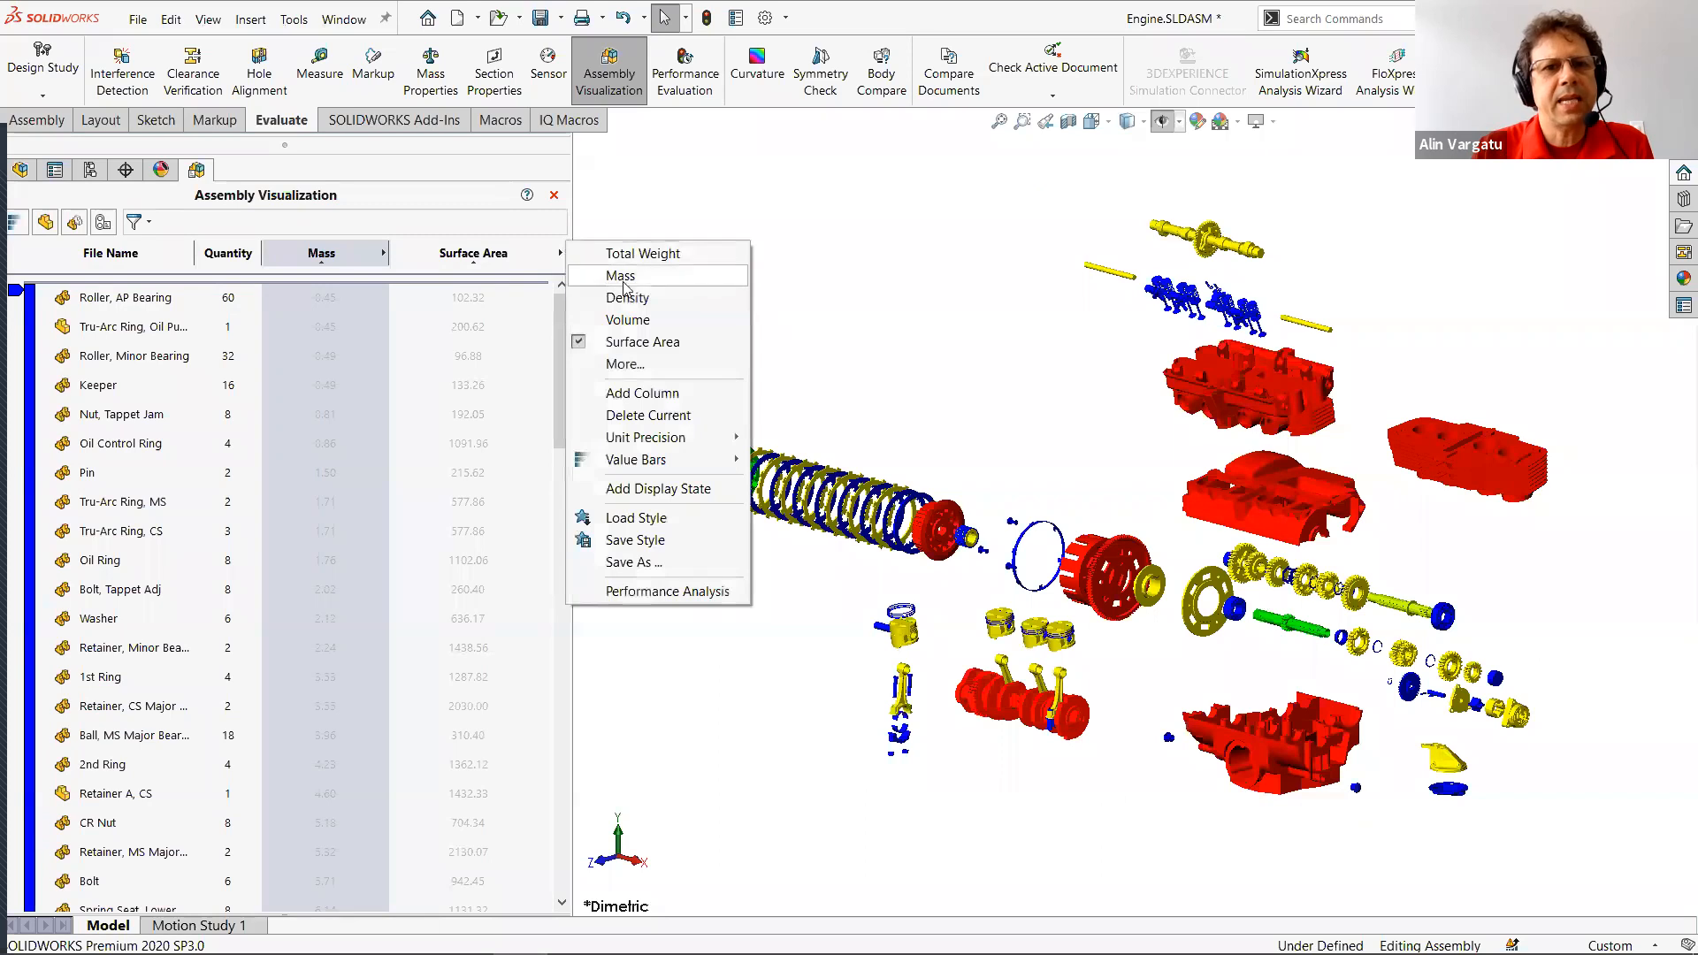
left_click(683, 557)
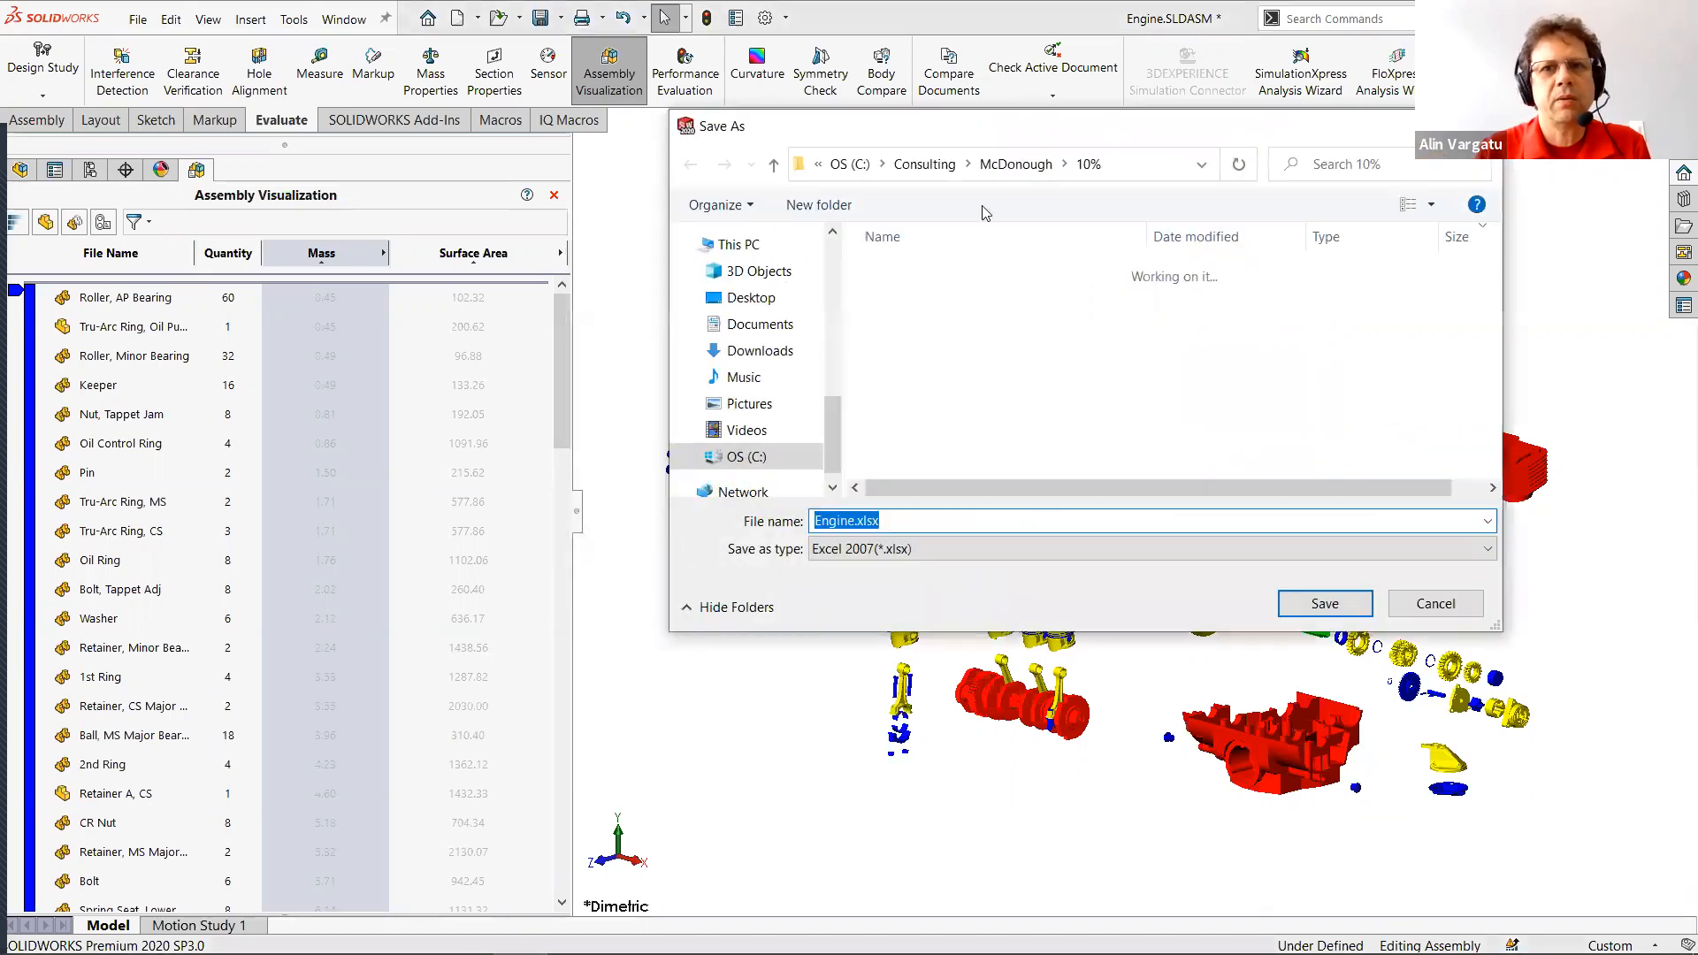
left_click(924, 164)
left_click(915, 164)
scroll(1036, 437, "down", 5)
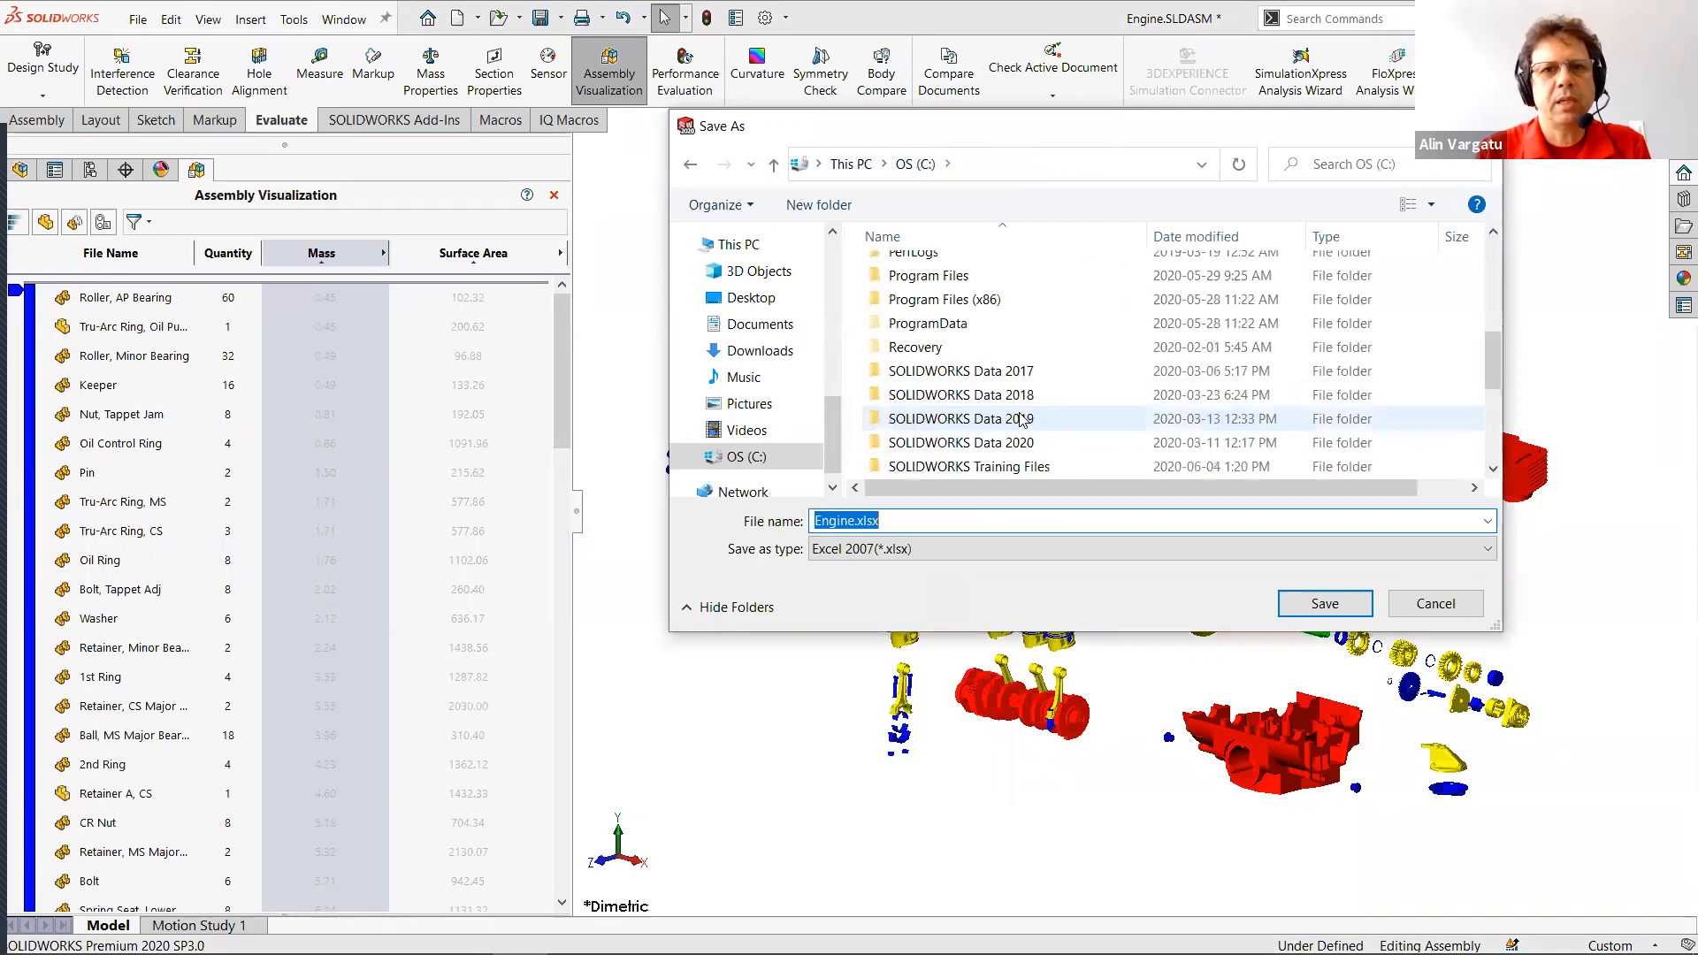
double_click(1026, 393)
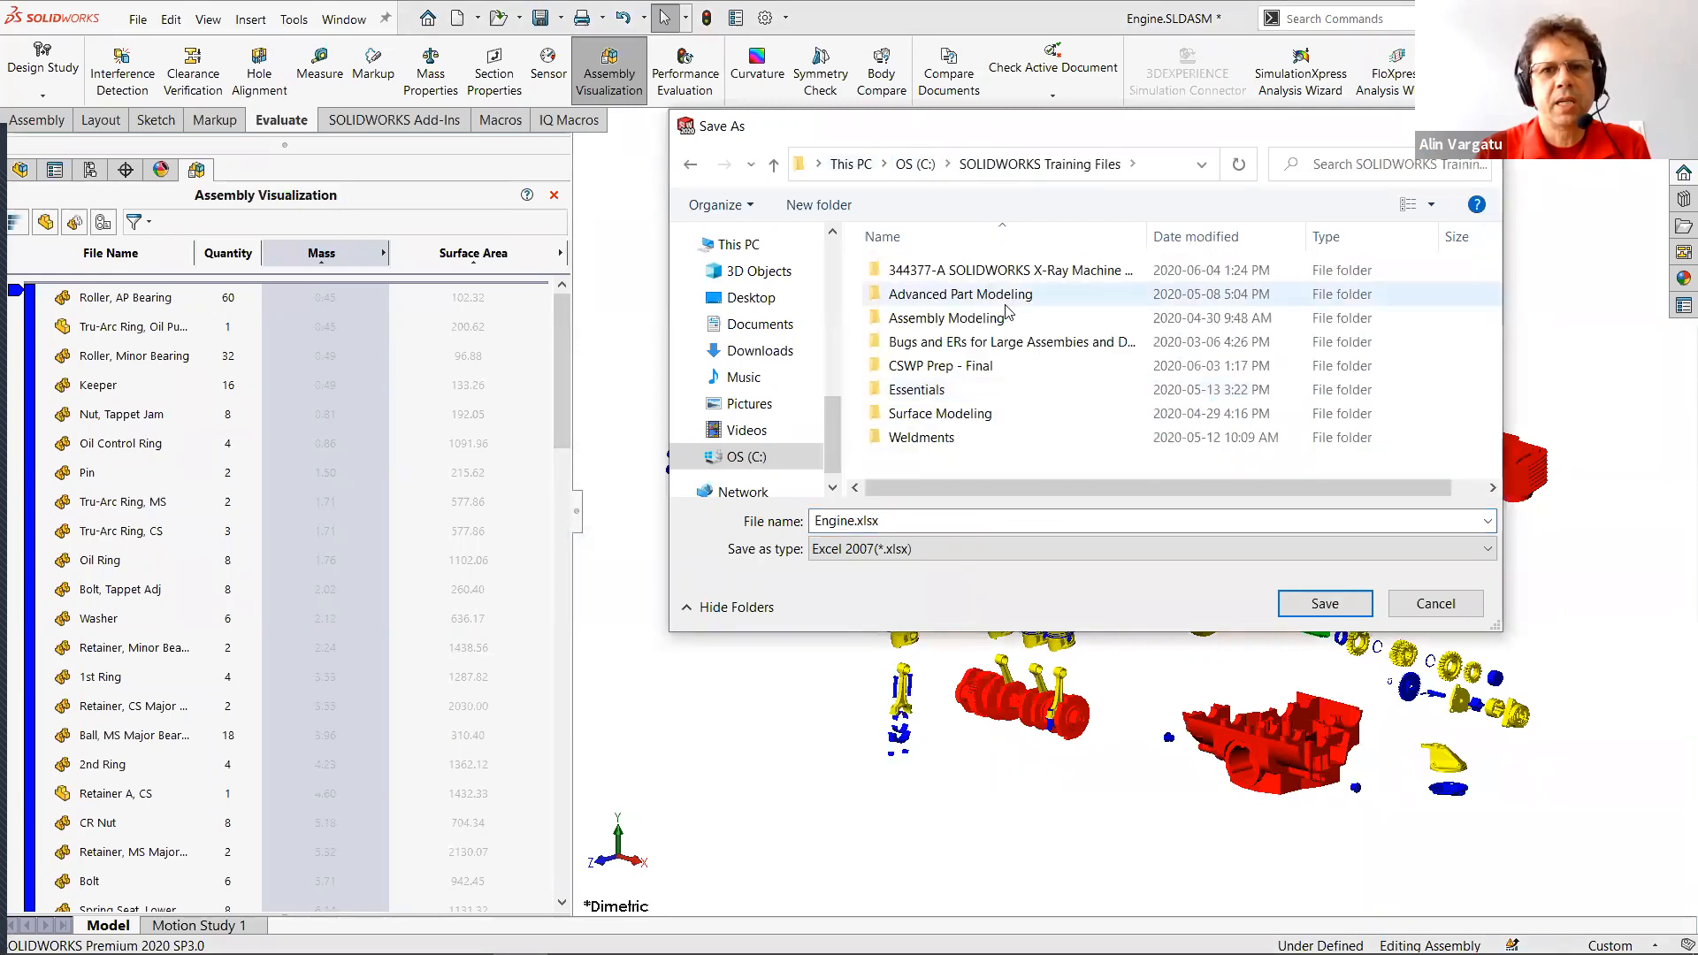
double_click(1048, 271)
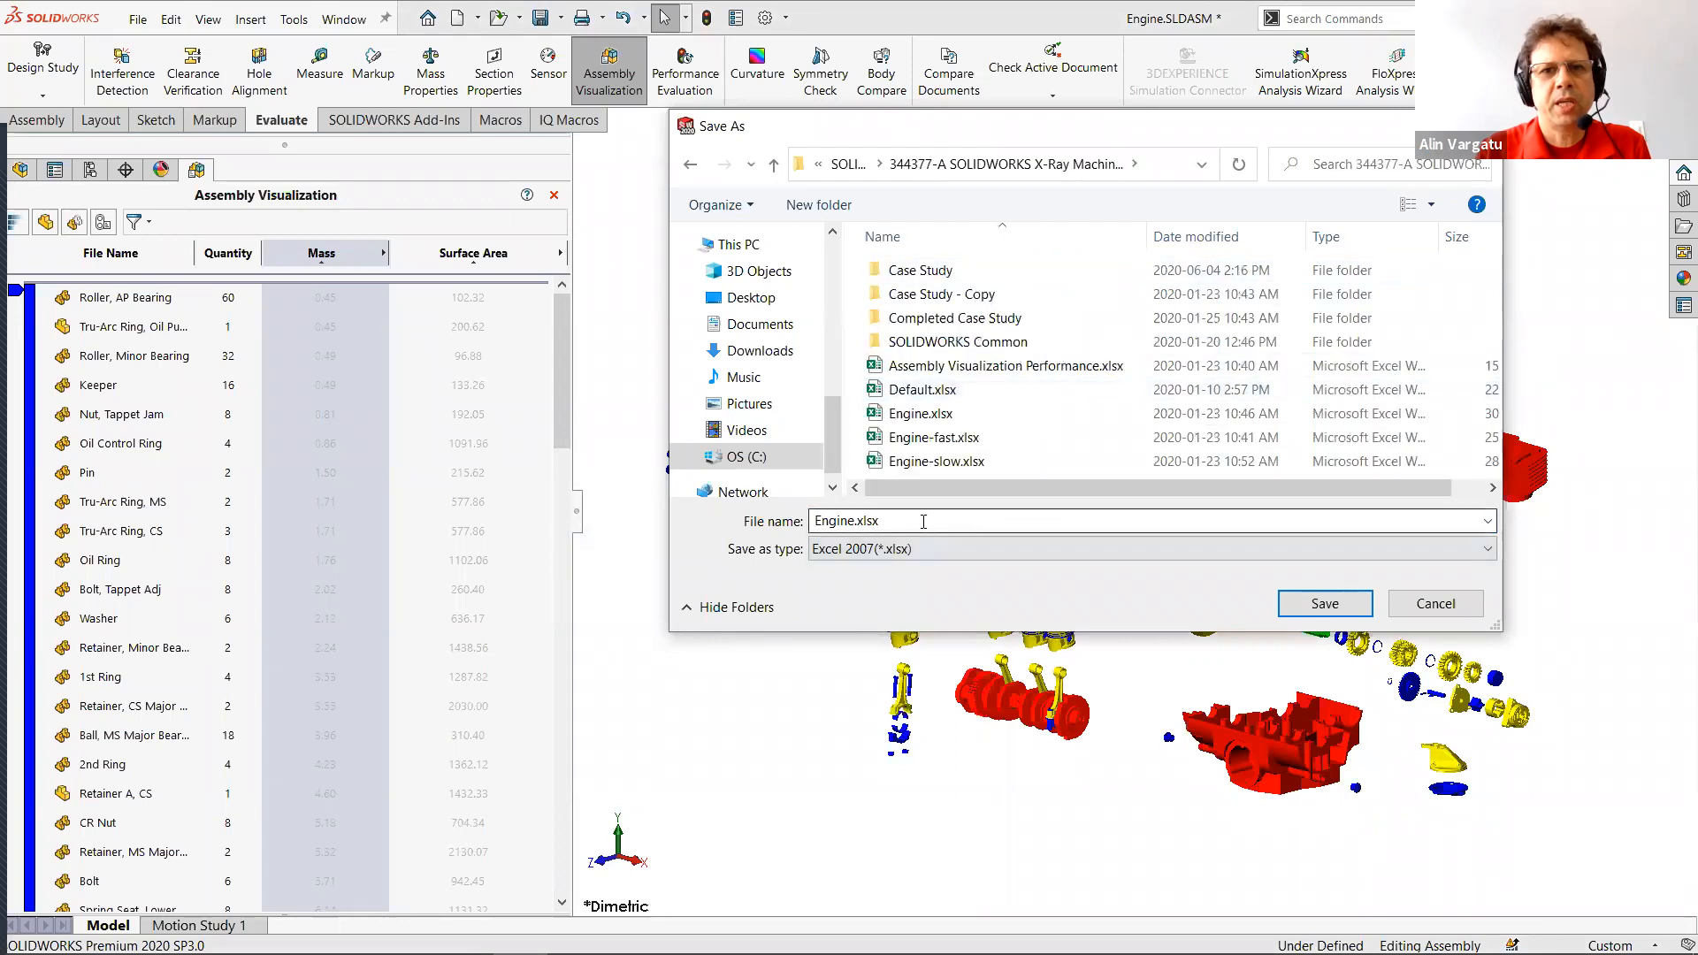
Name the Excel export of the visualization list Mass Color Coding and save it.
left_click(968, 522)
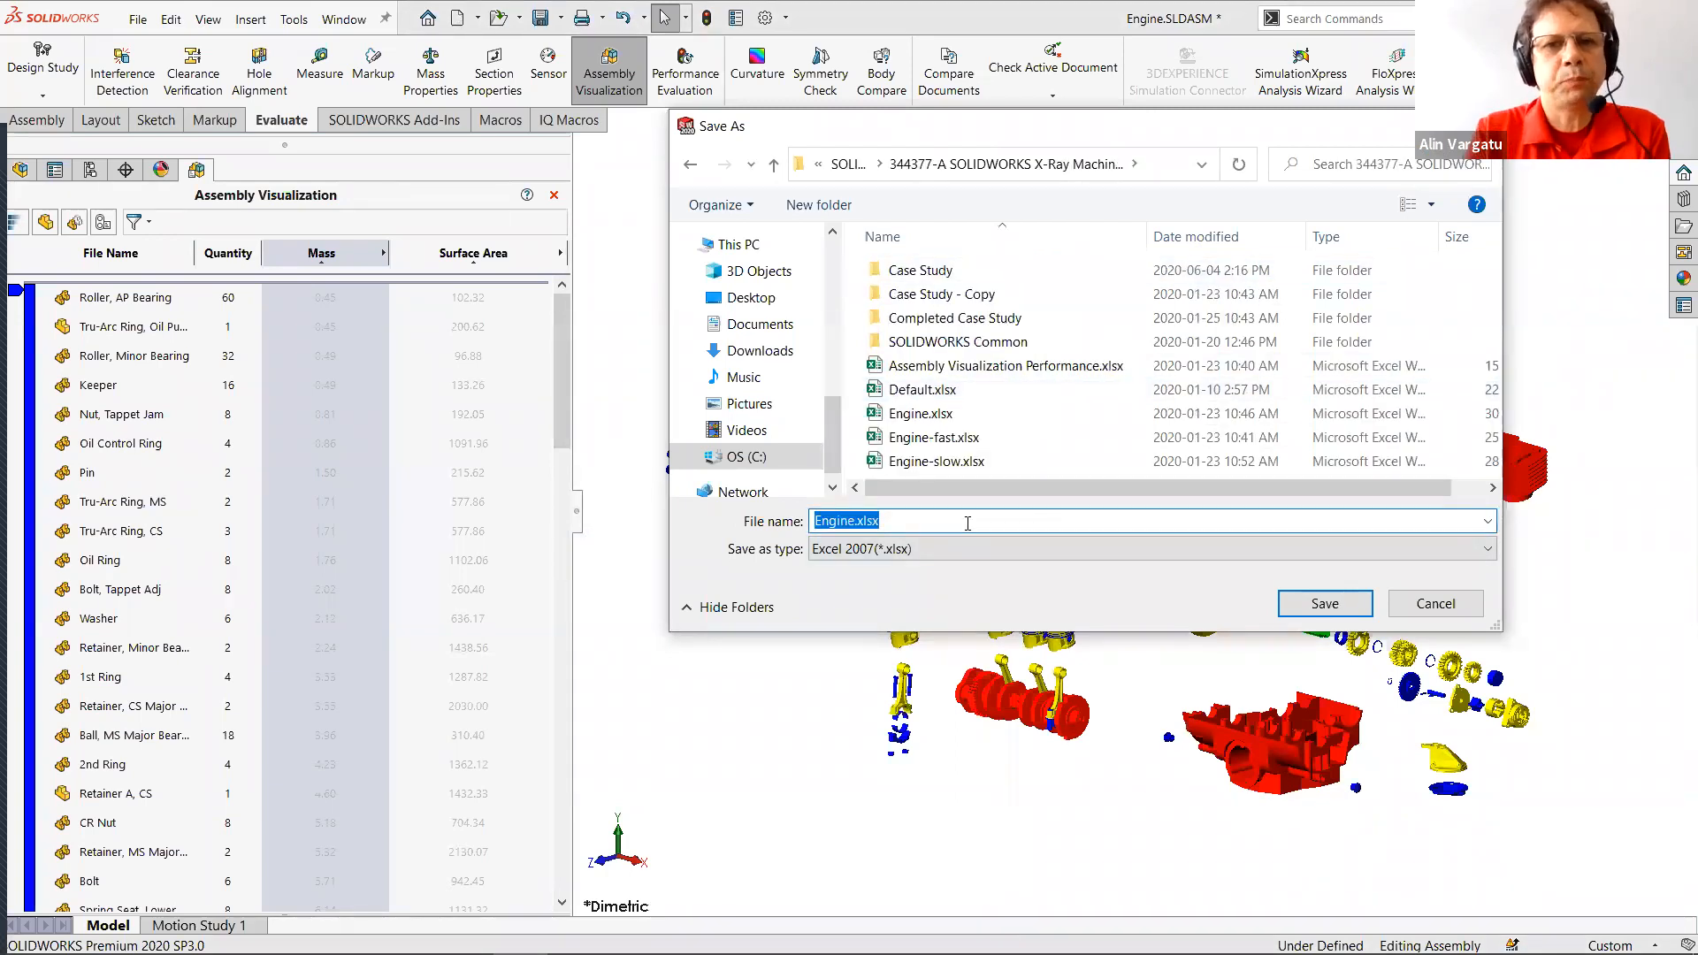
type("MAss")
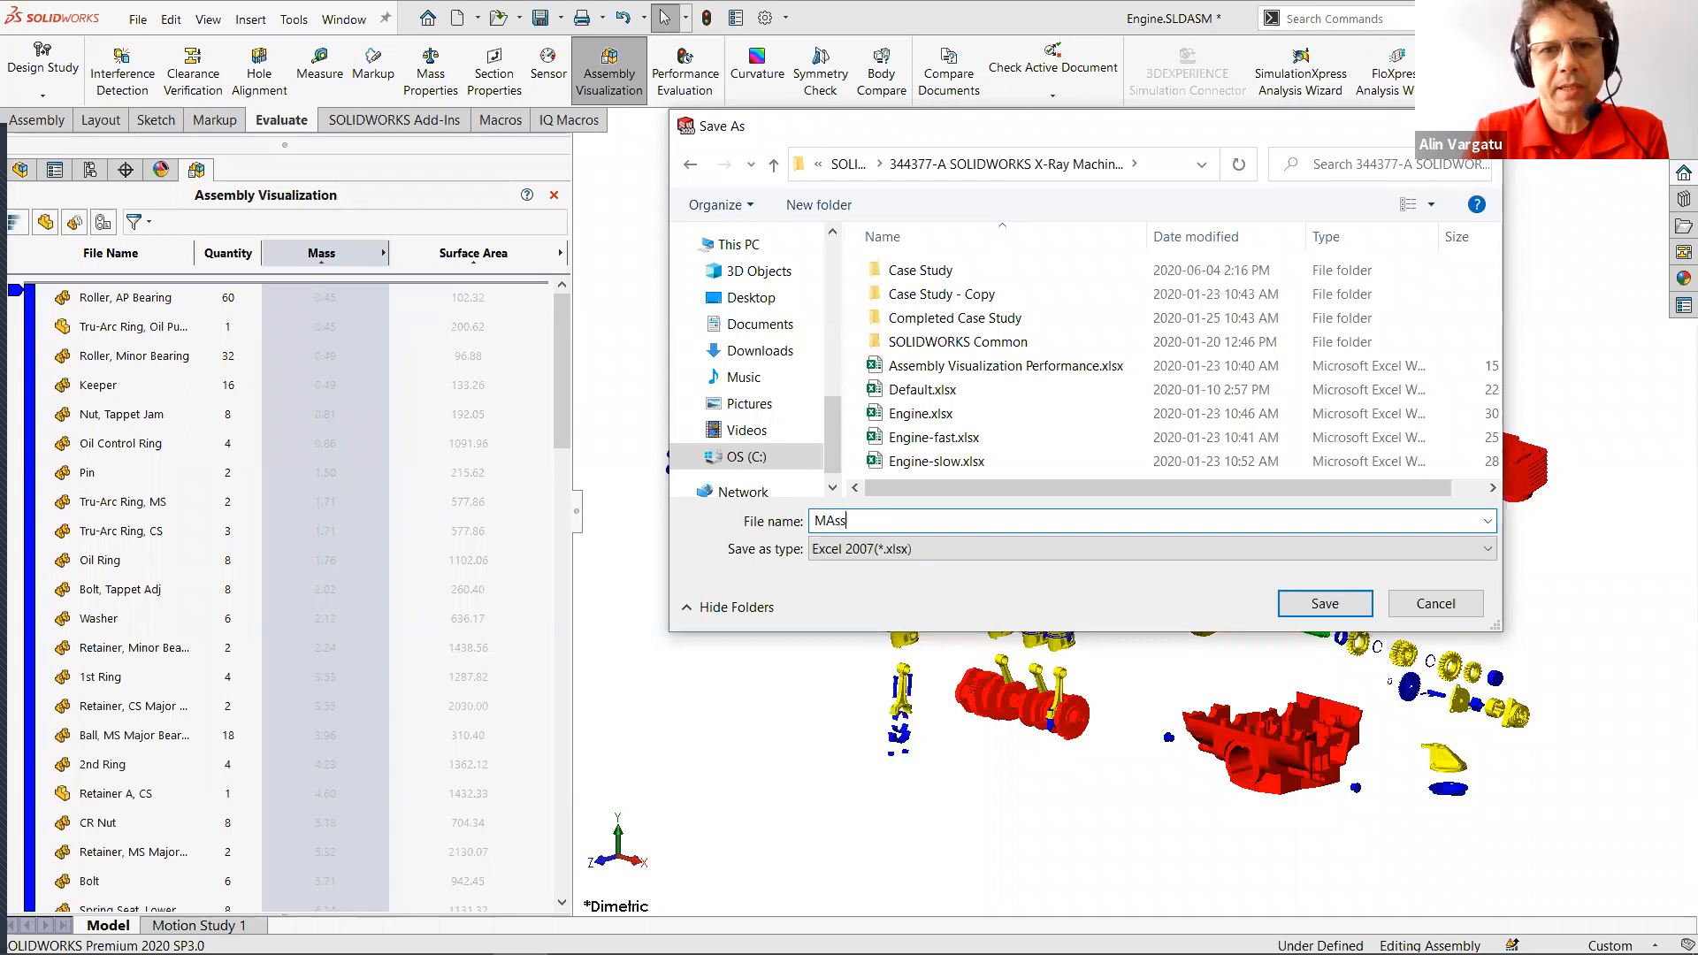
key("BackSpace")
key("BackSpace")
key("BackSpace")
type("ass Color Coding")
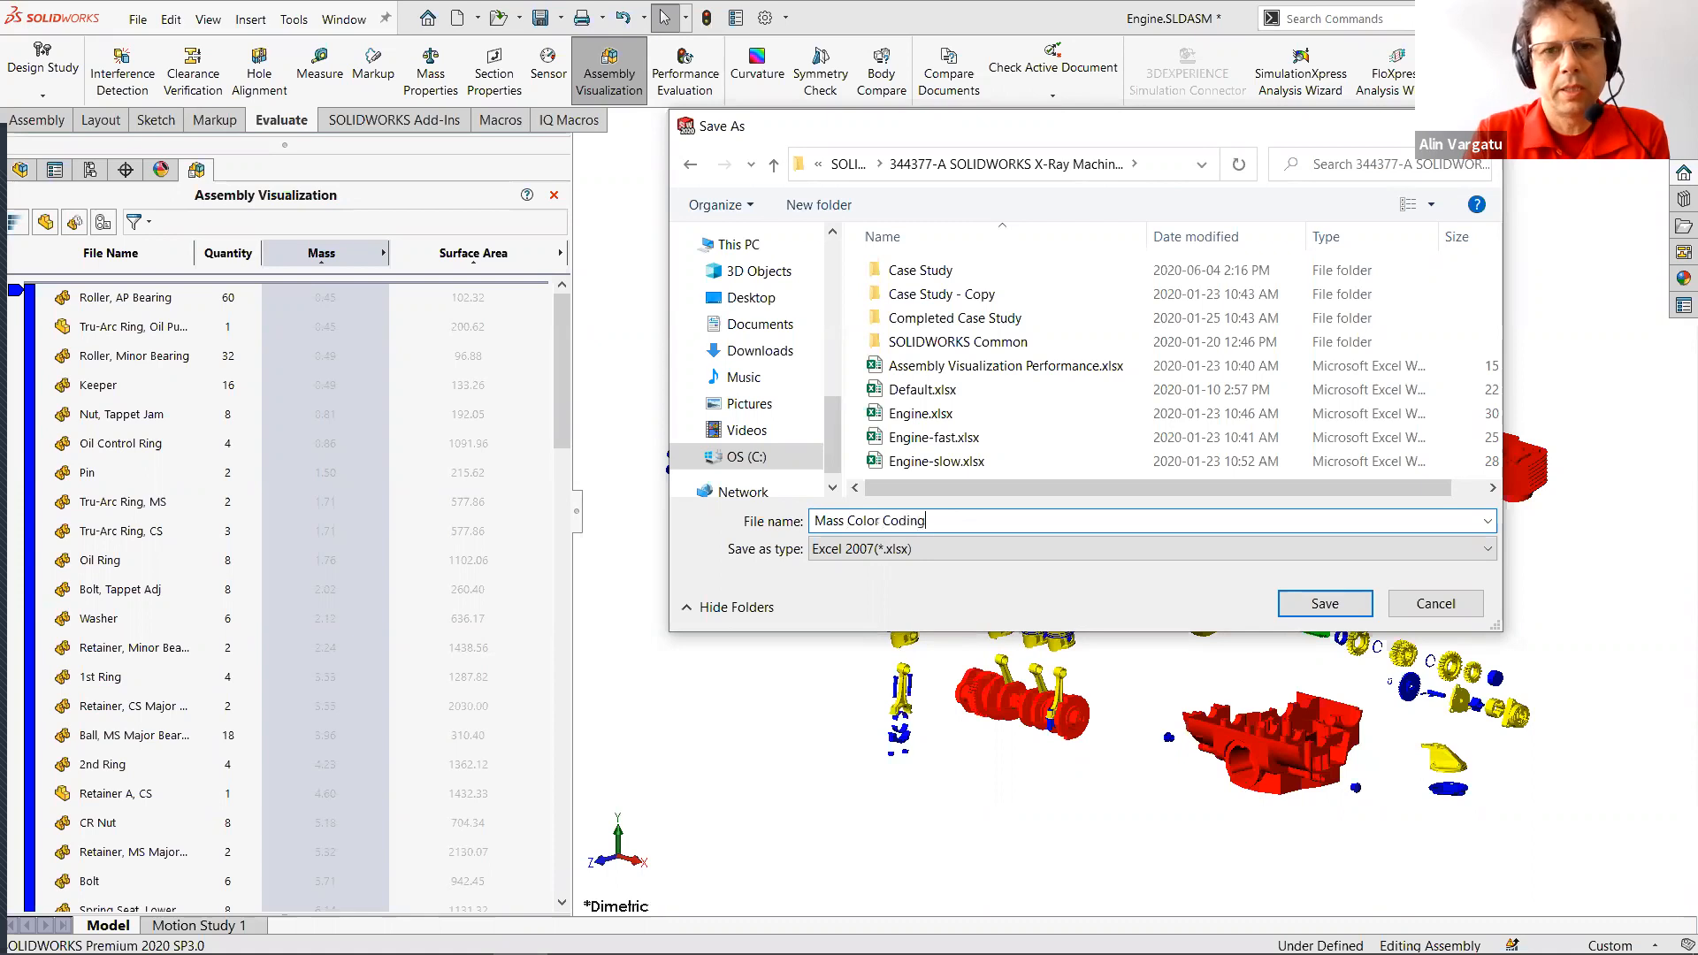
left_click(1327, 604)
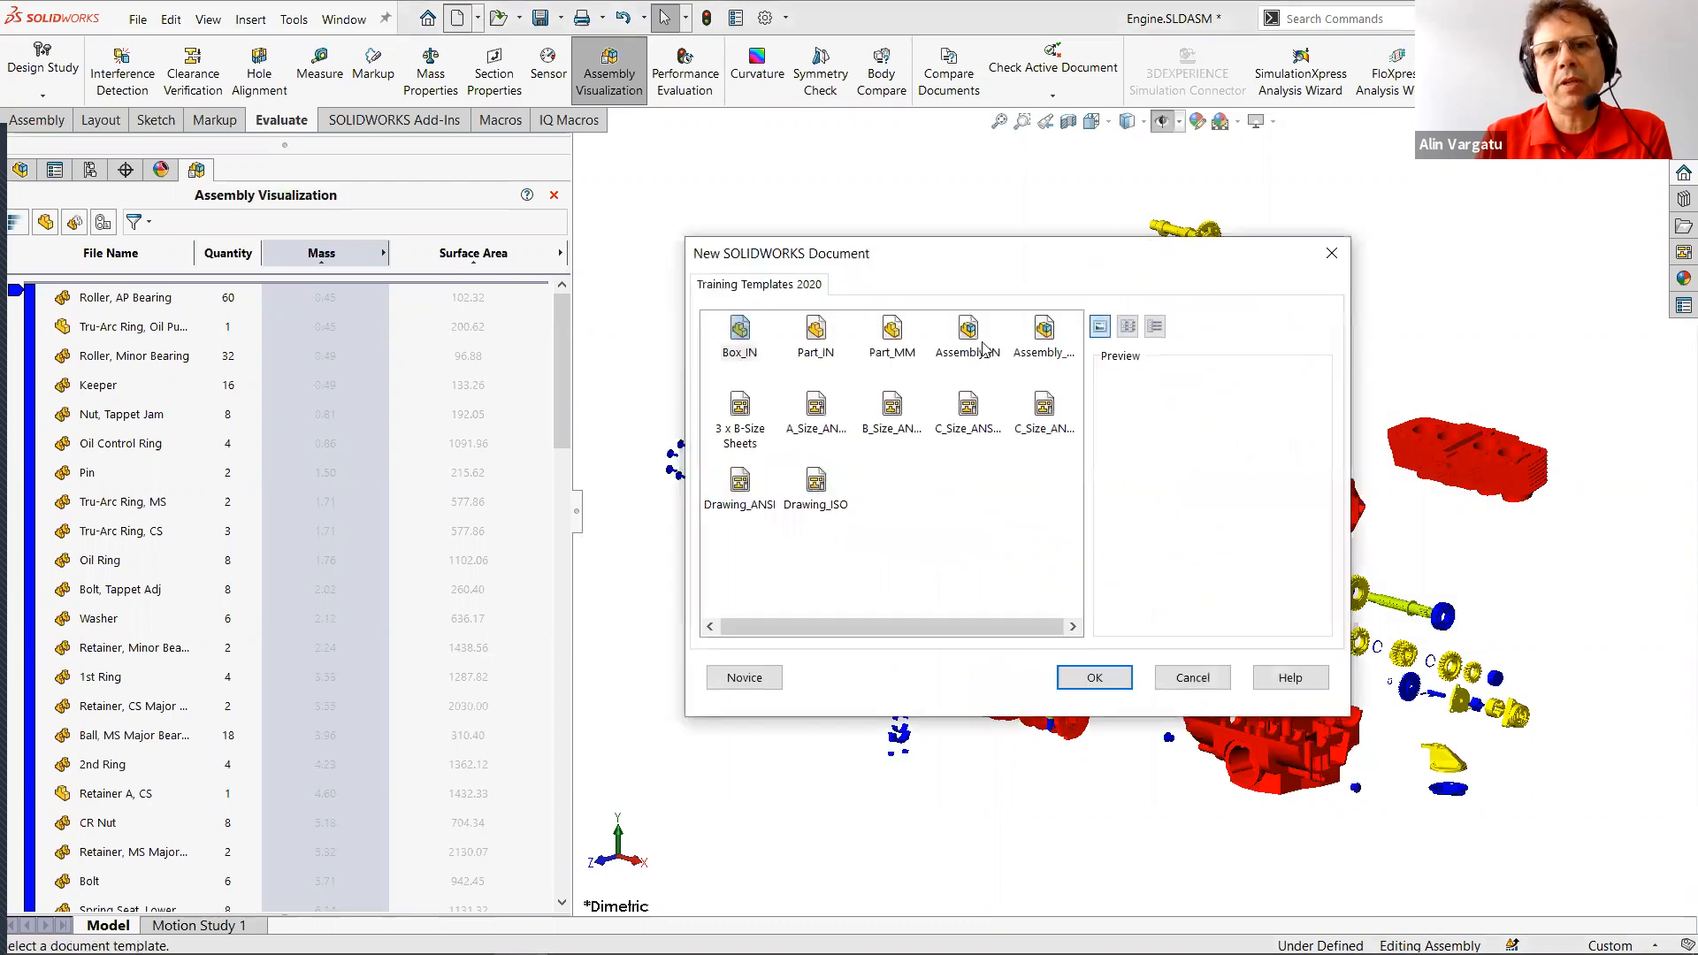
Open Assembly Editing.SLDASM from the recent documents, letting Toolbox create the missing component sizes.
key("Escape")
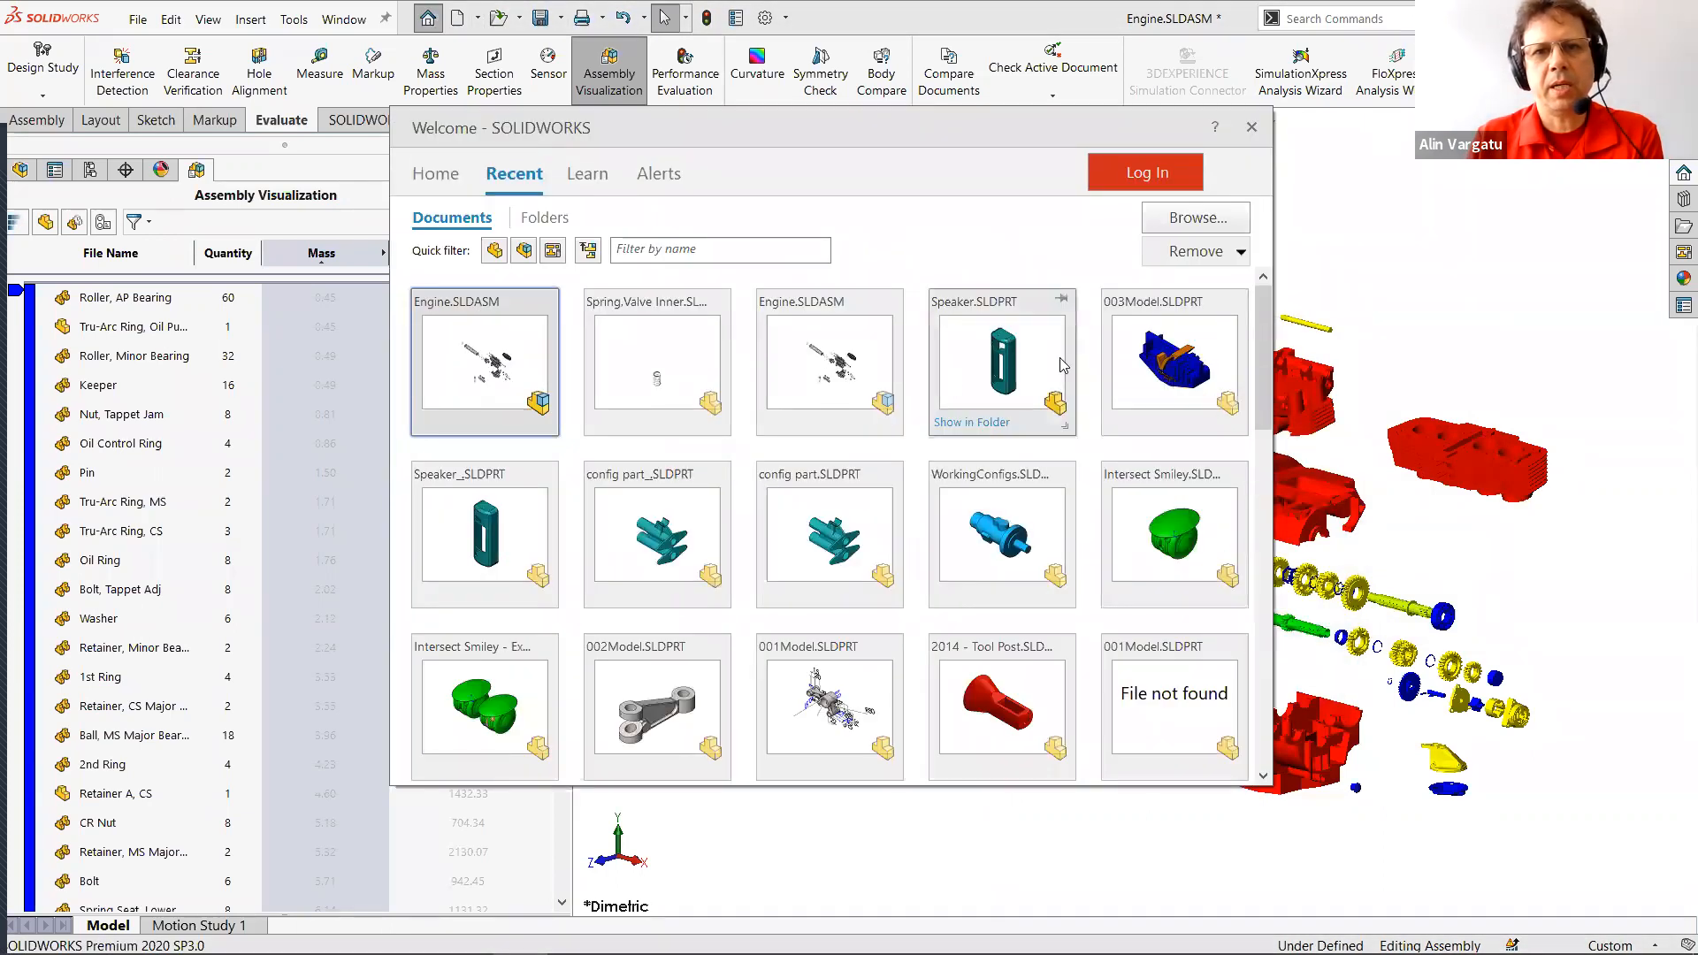
mouse_move(884, 387)
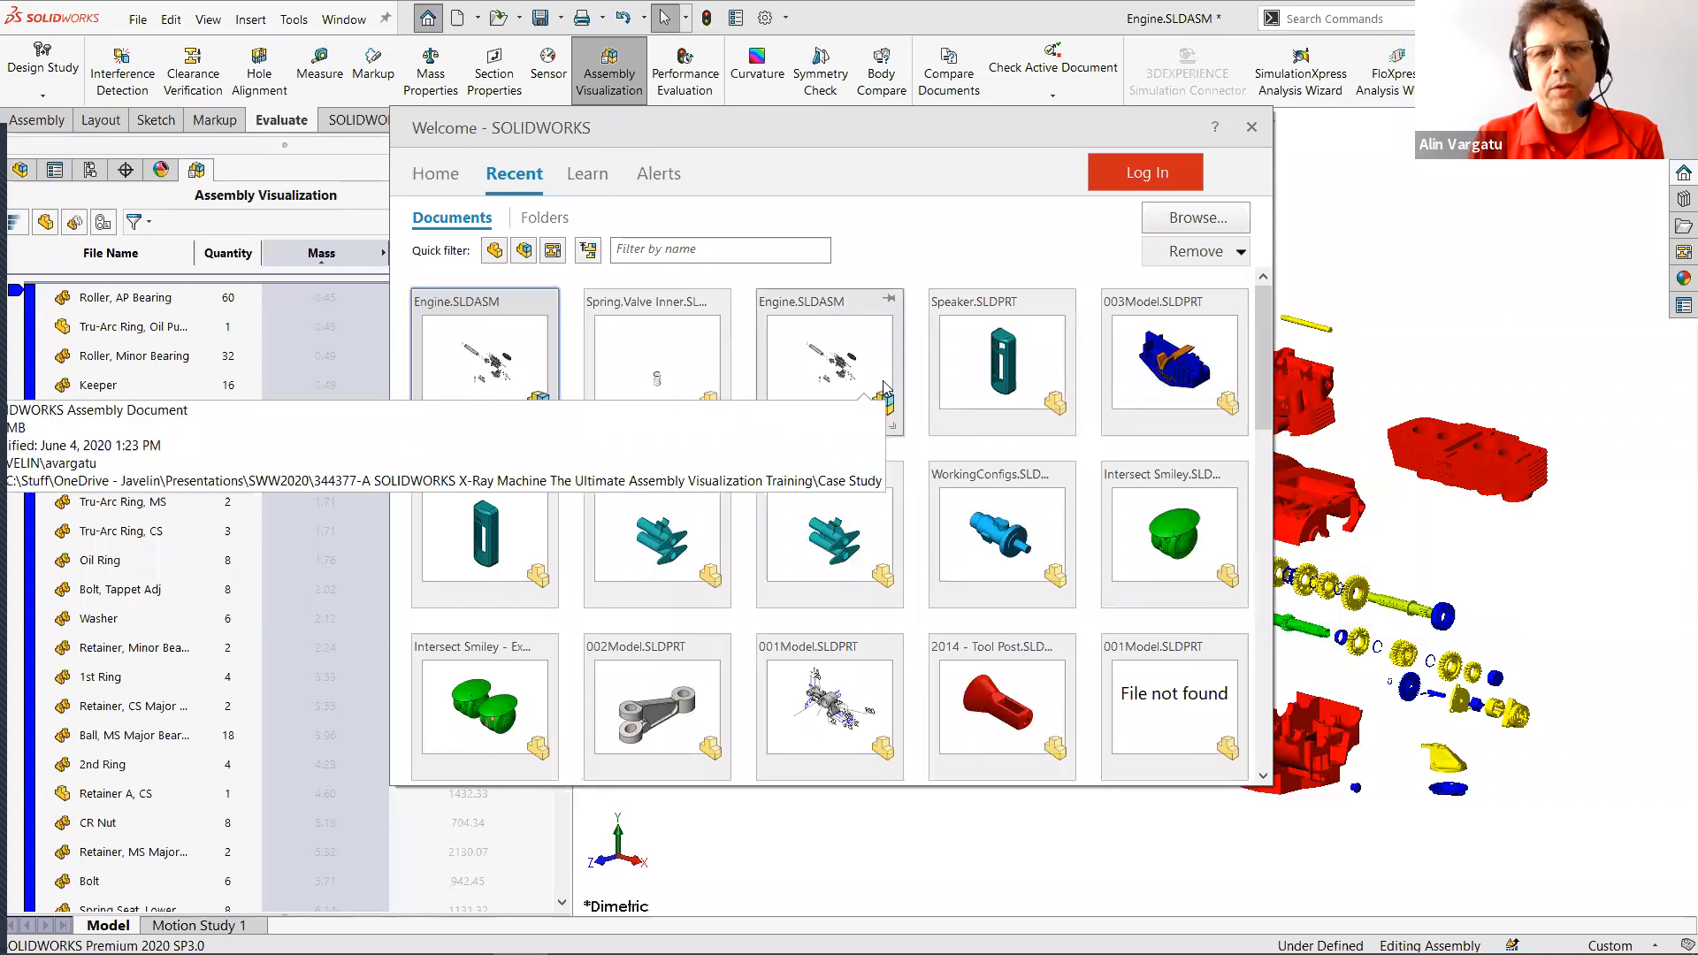
scroll(884, 387, "down", 10)
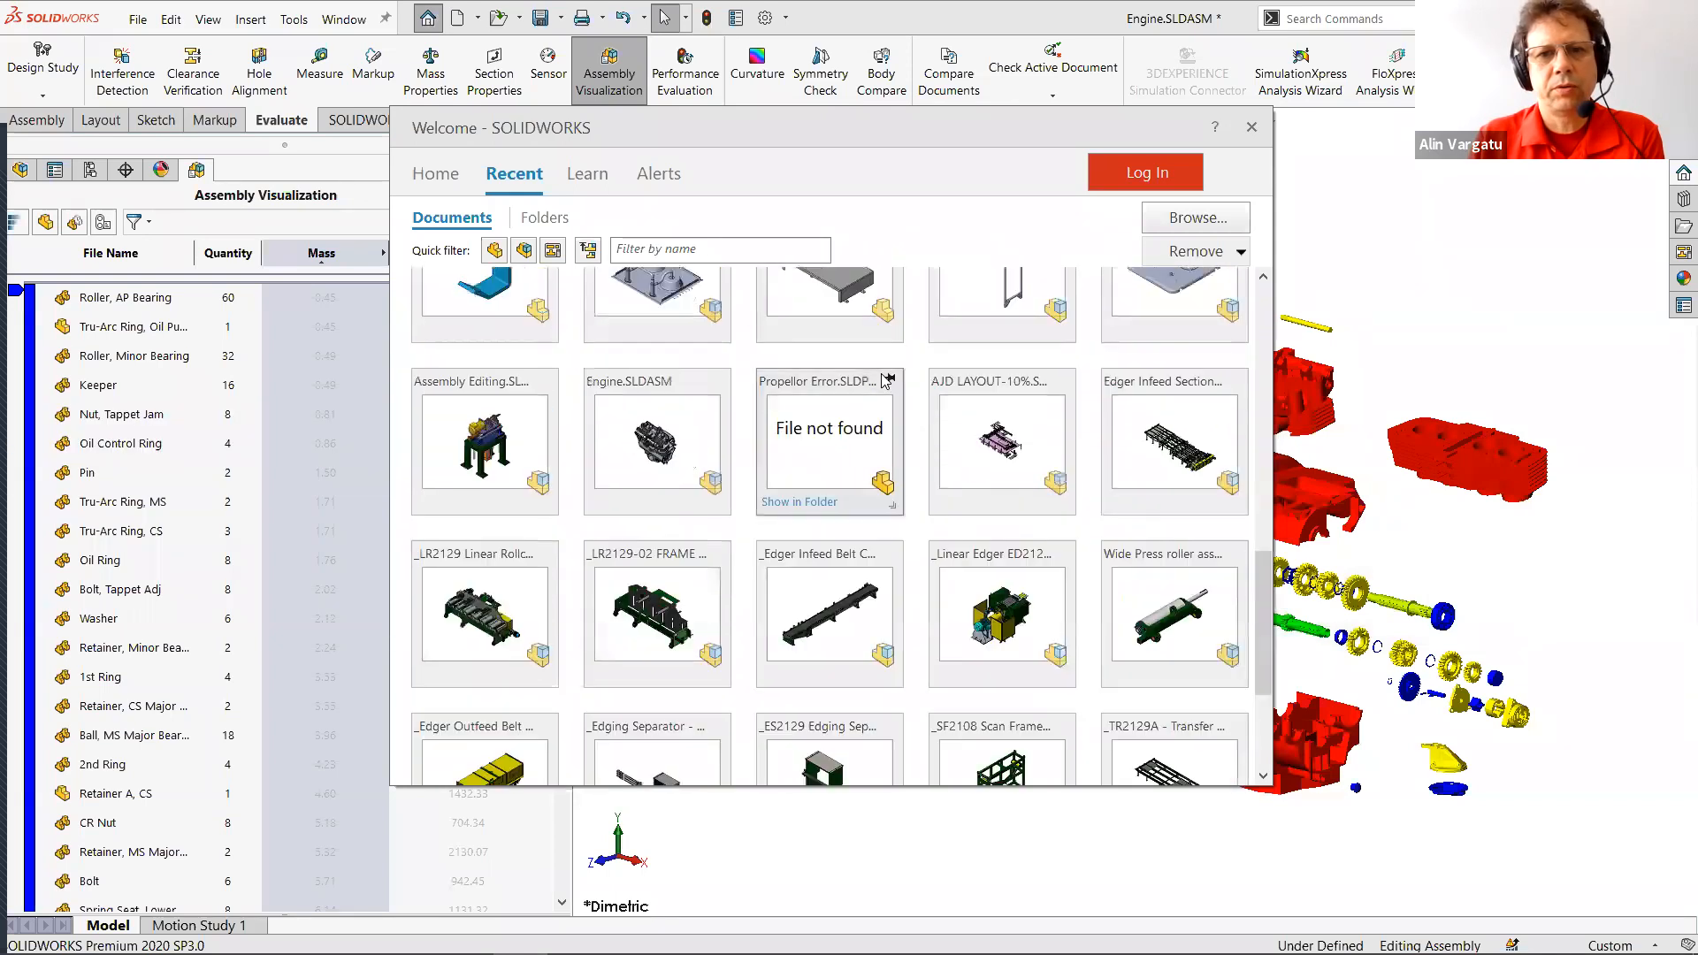
scroll(884, 386, "up", 3)
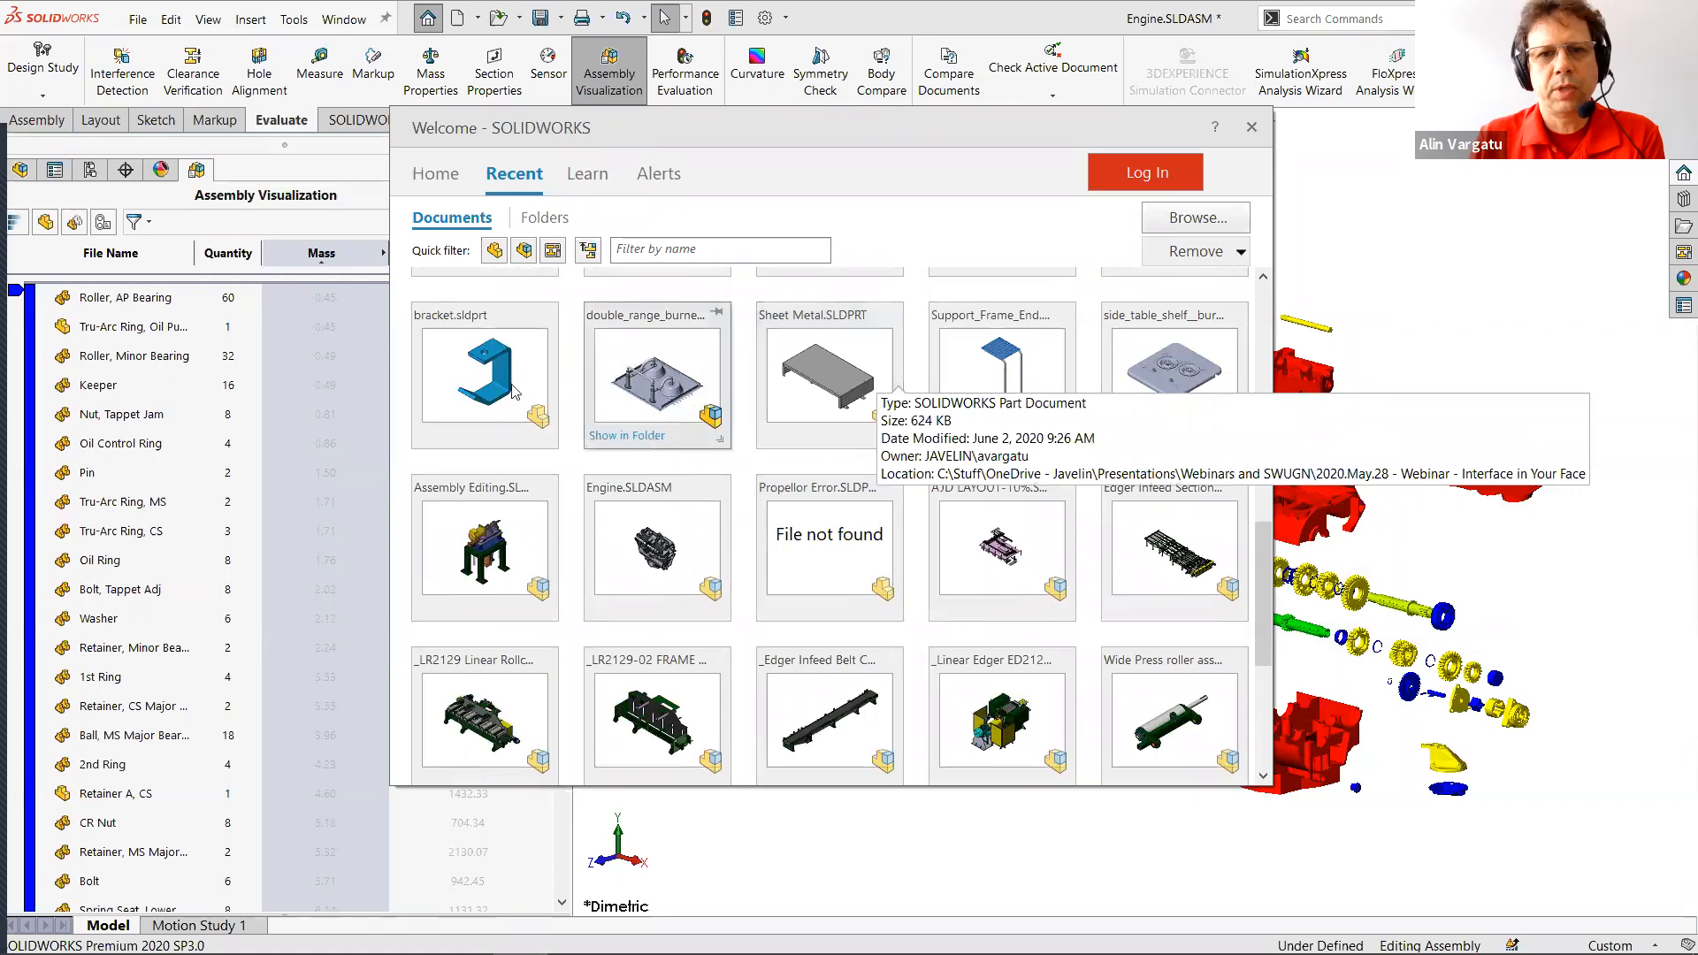
left_click(507, 521)
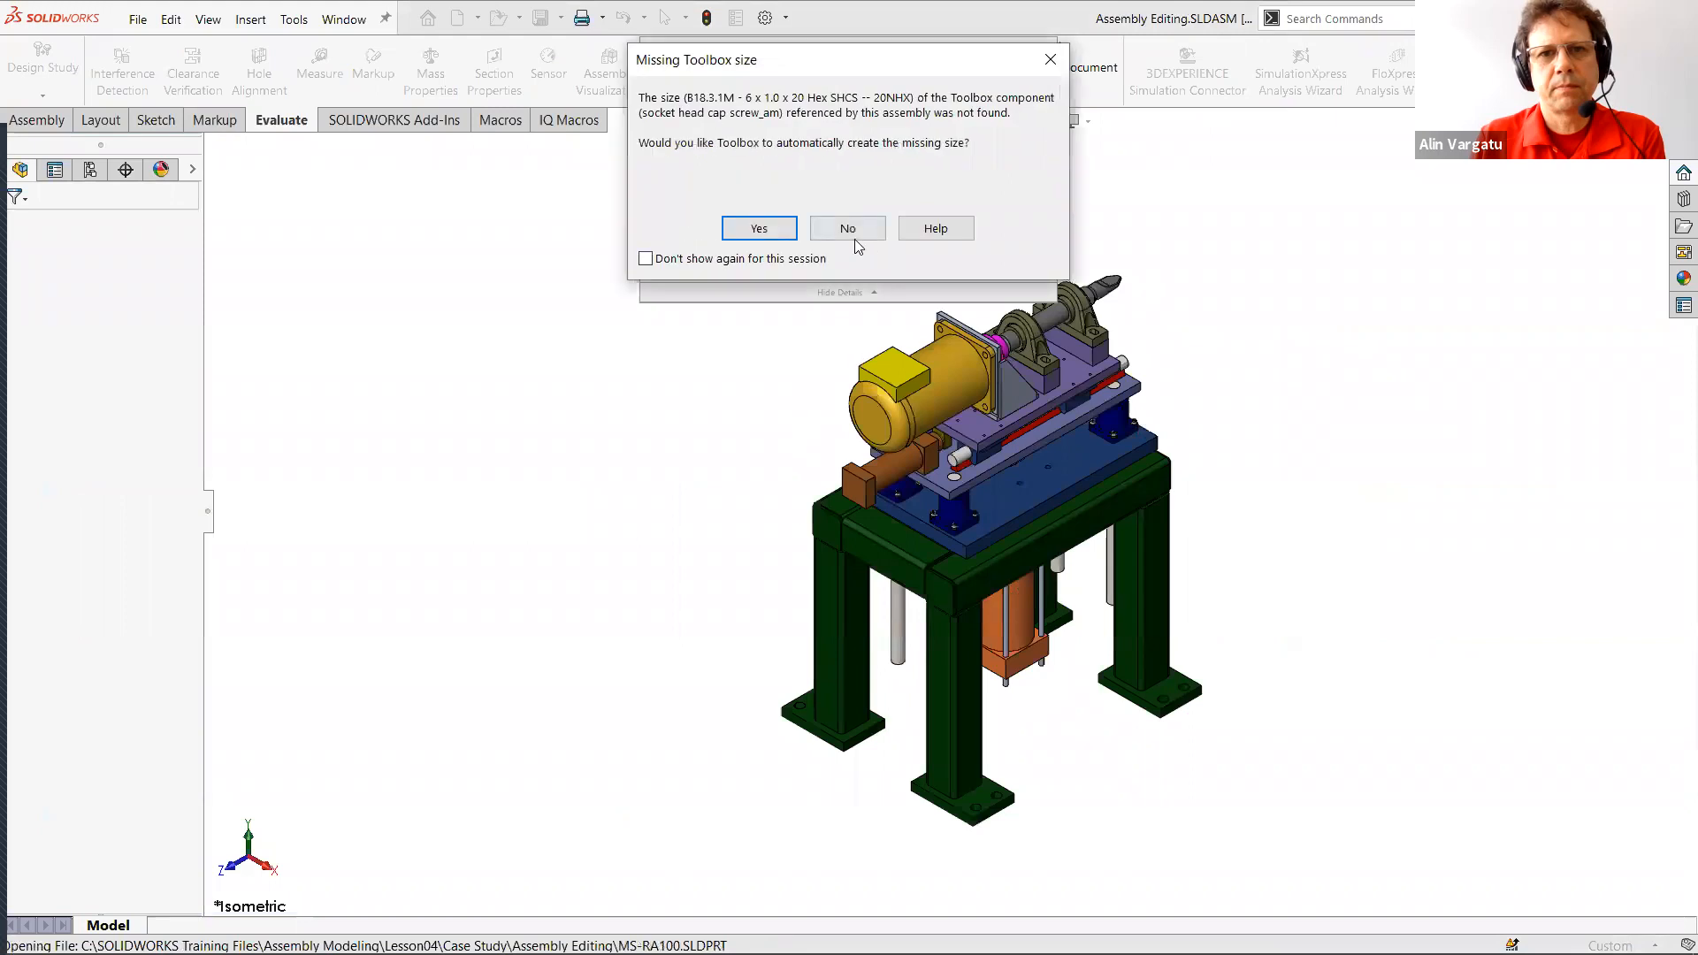
left_click(761, 237)
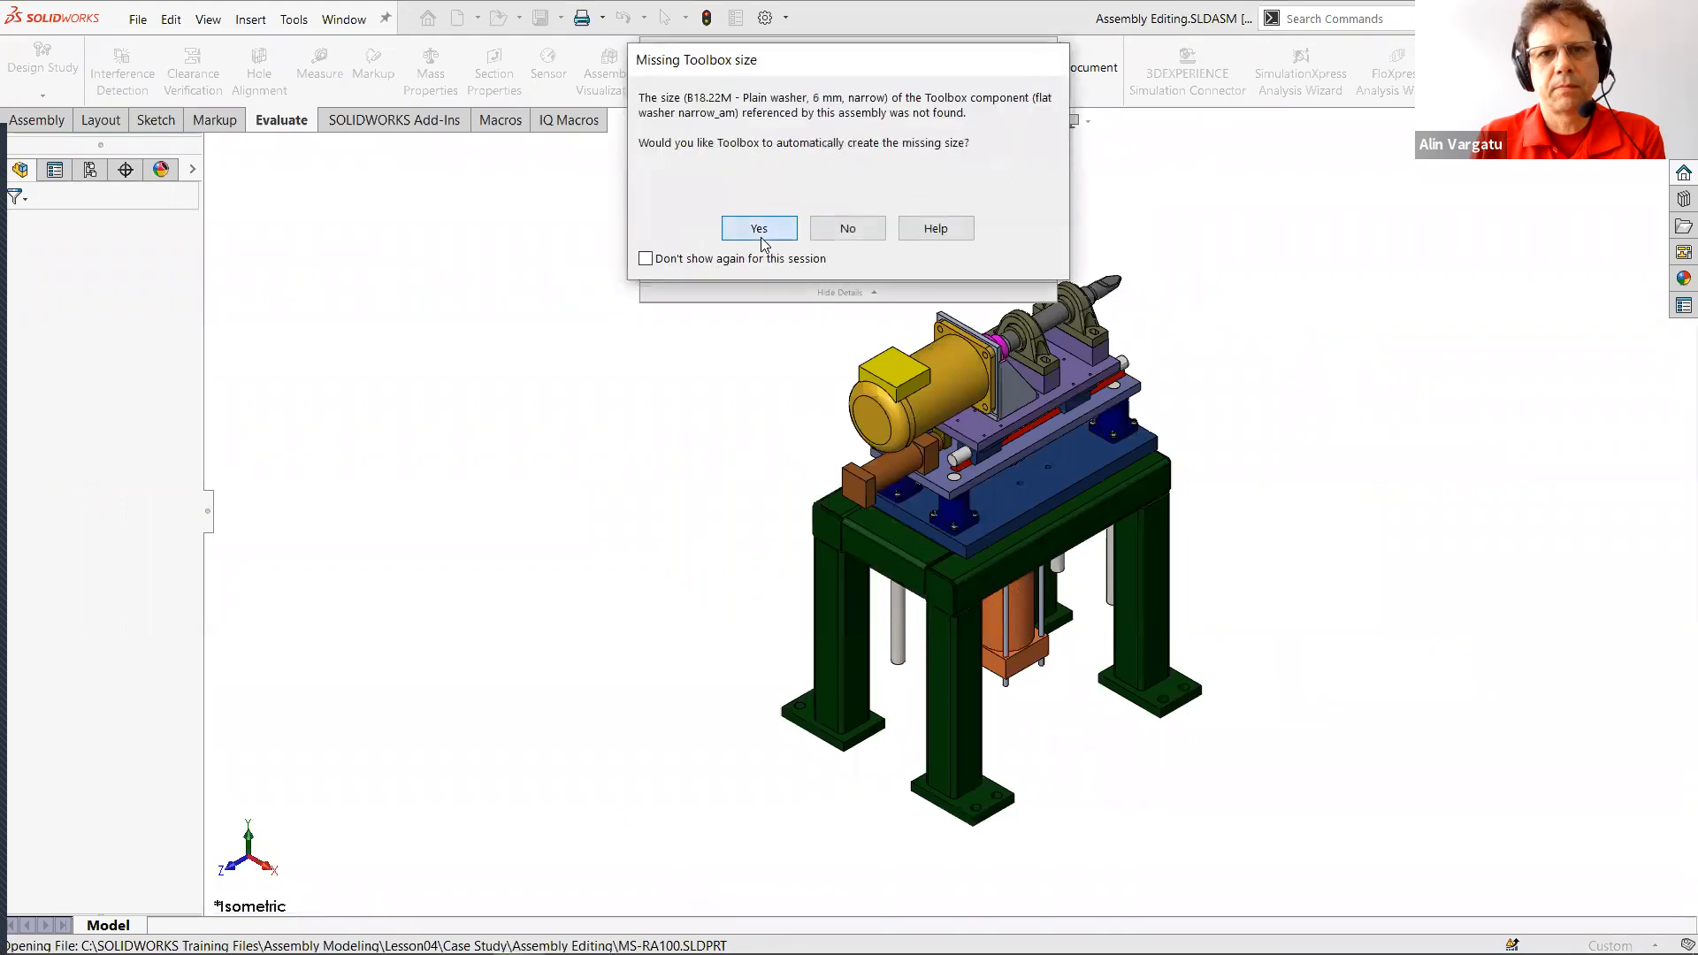
left_click(760, 235)
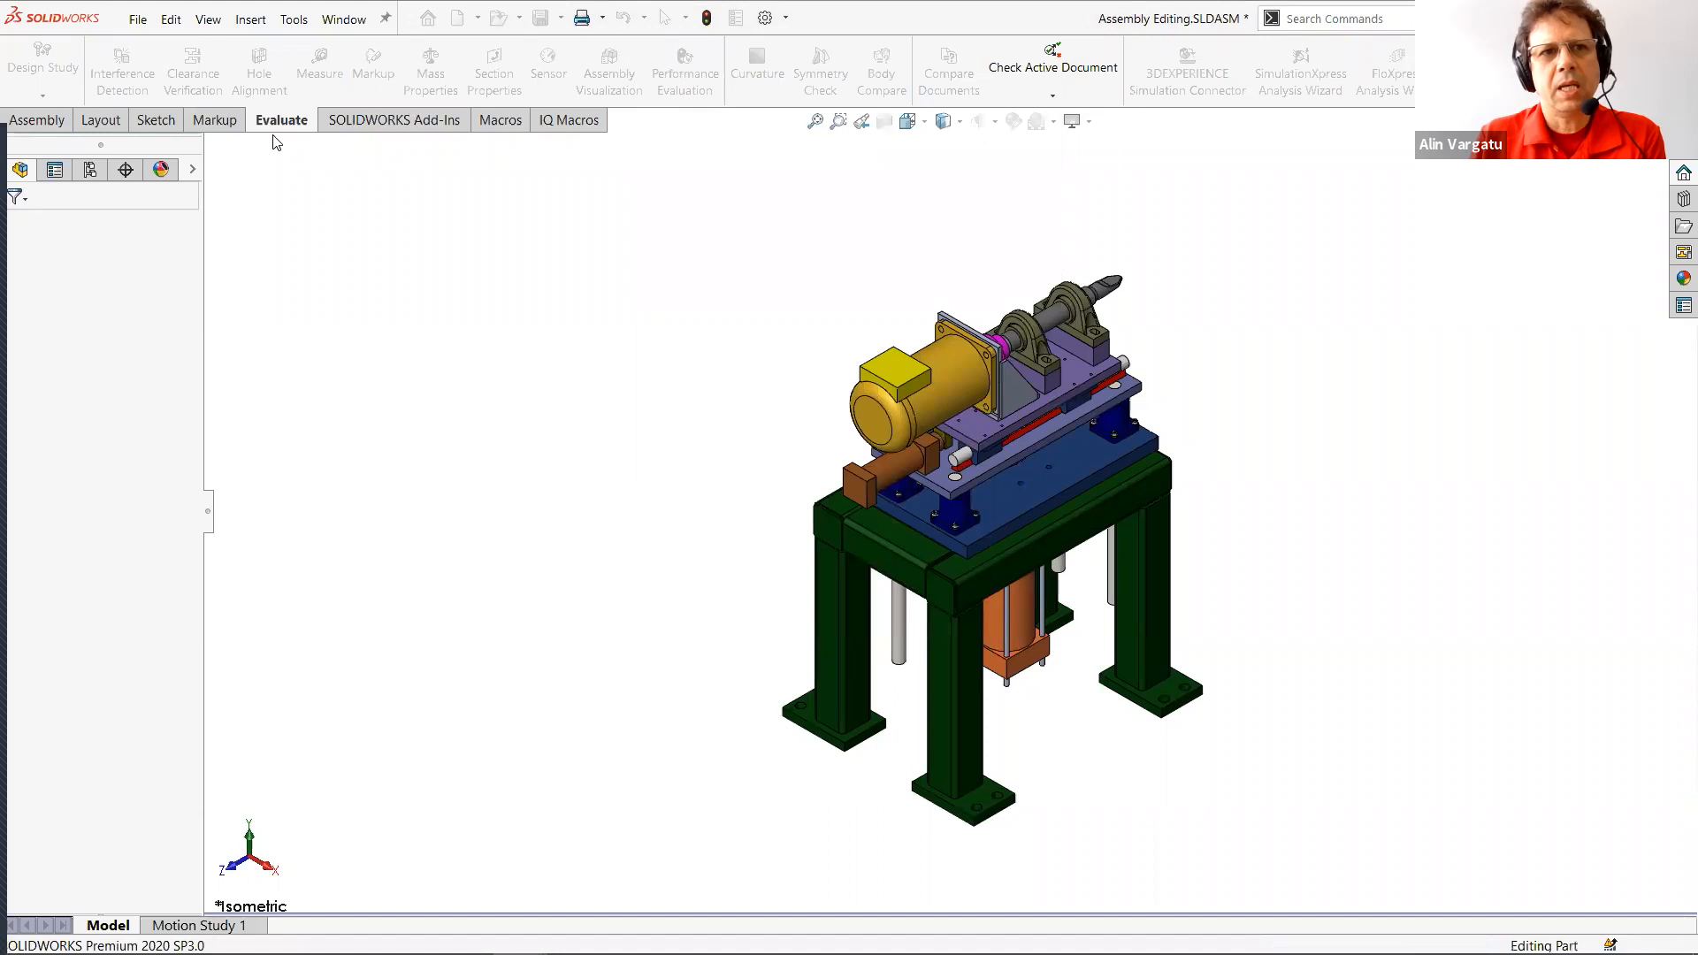
Start Assembly Visualization on the Assembly Editing assembly, load the saved visualization style and widen the list to read its columns.
left_click(605, 84)
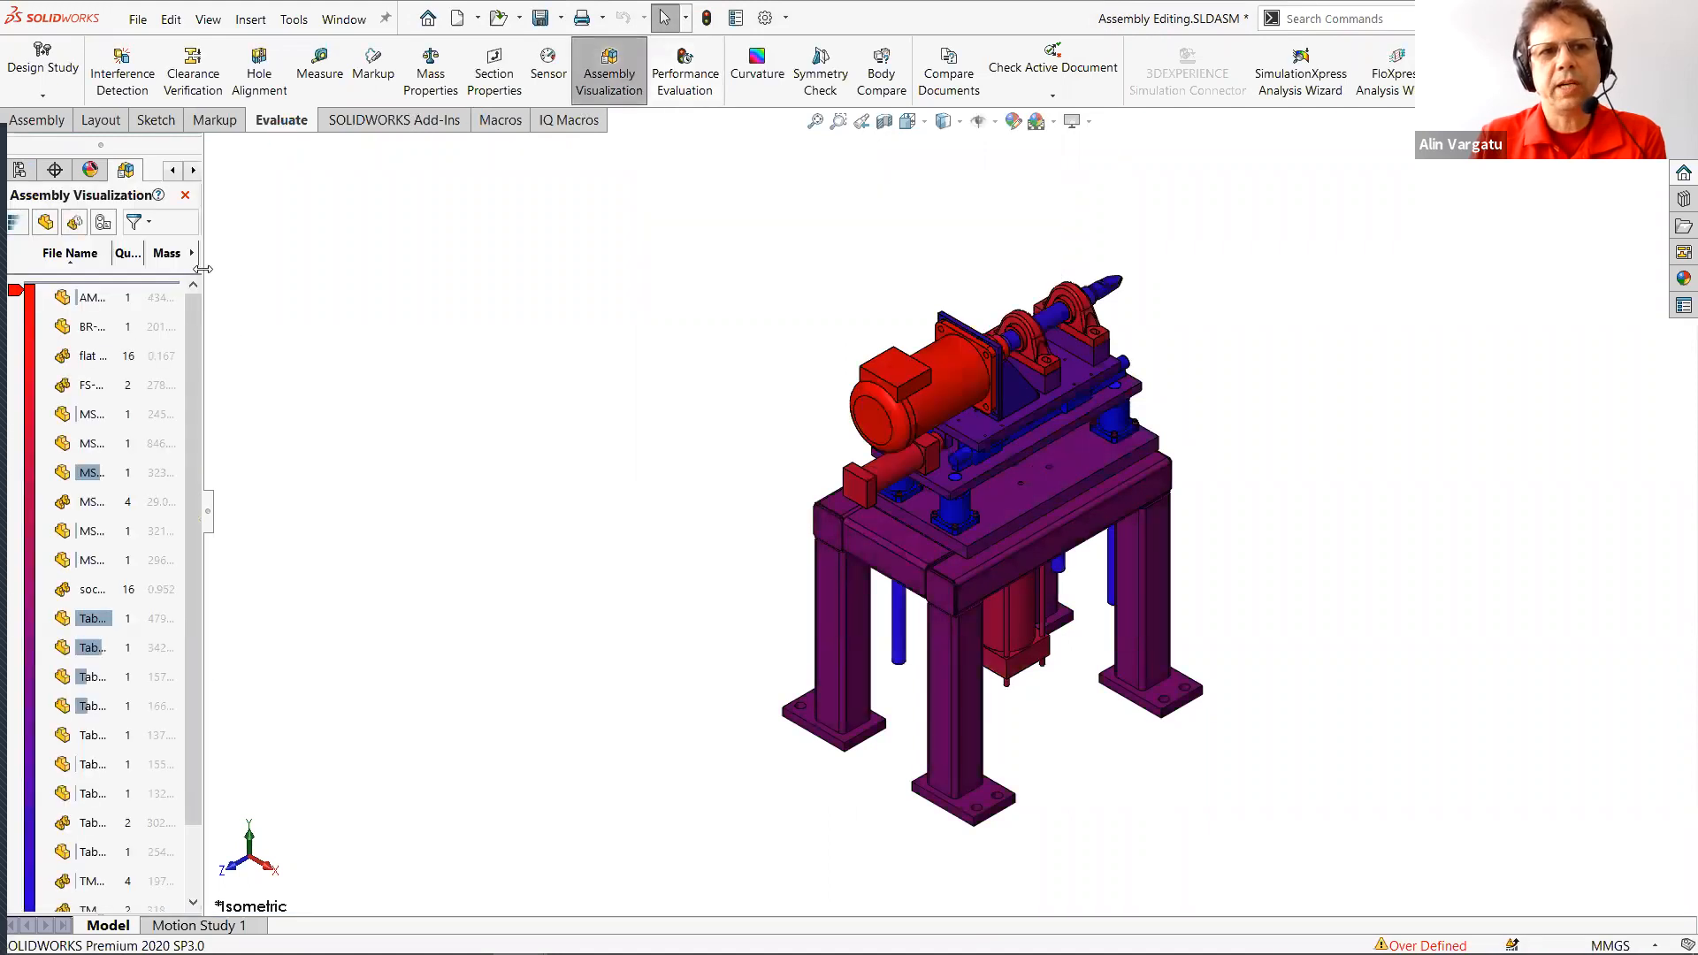
left_click_drag(203, 269, 315, 269)
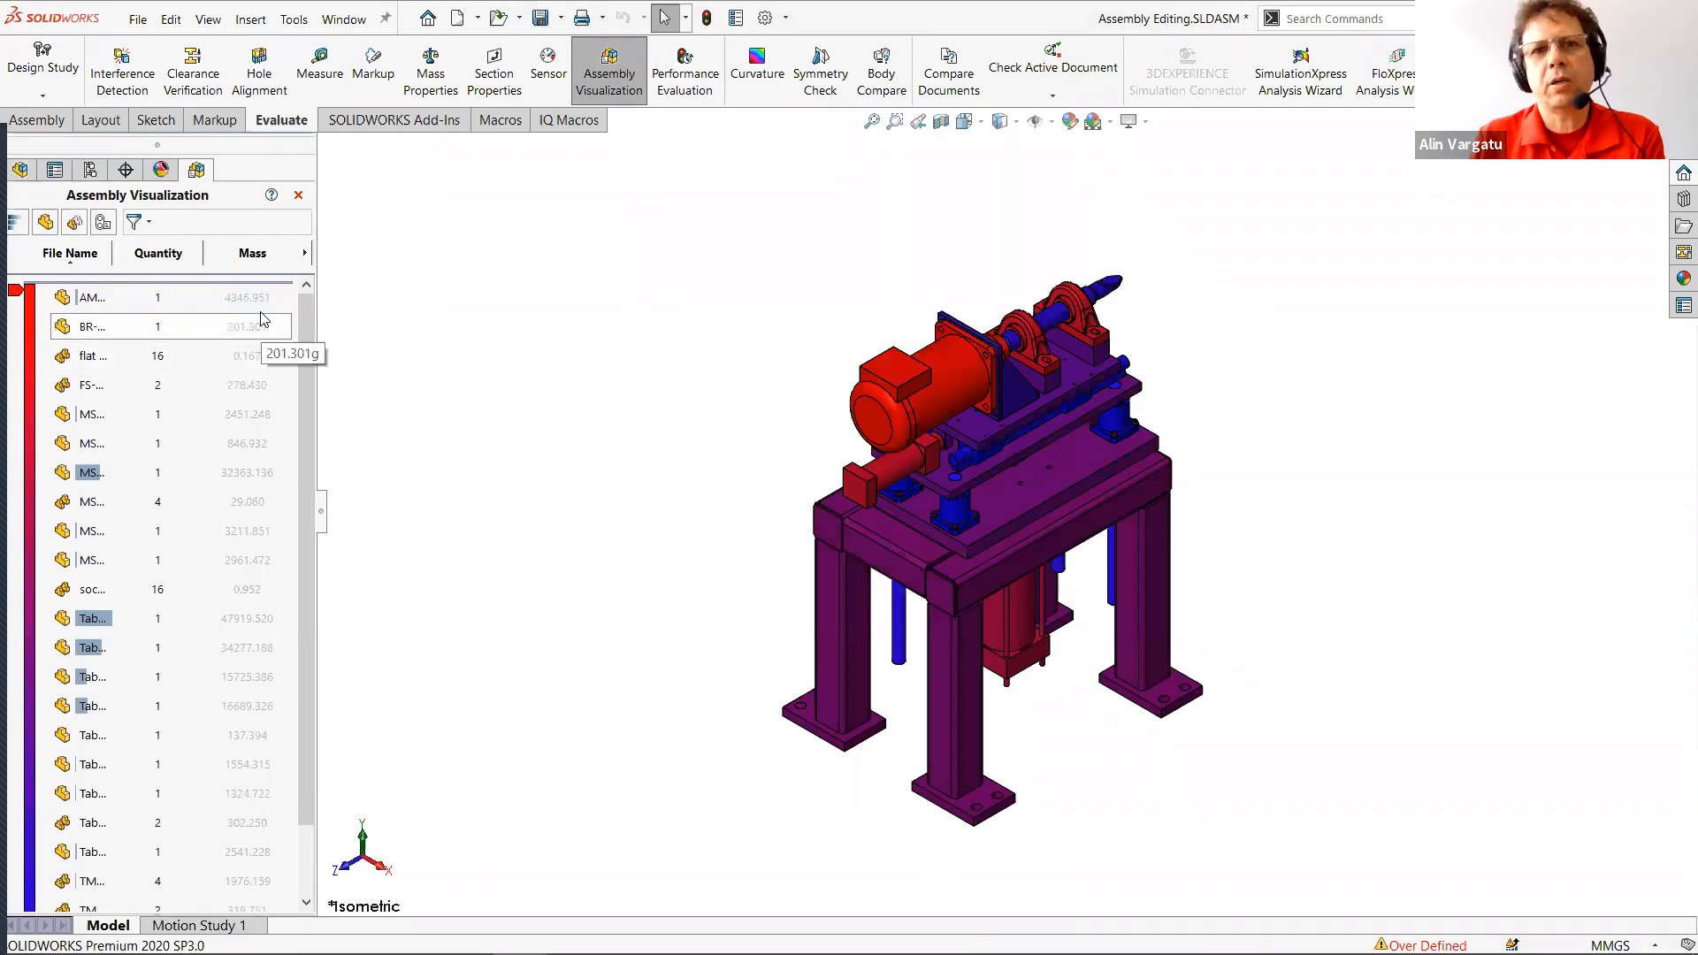
left_click(305, 254)
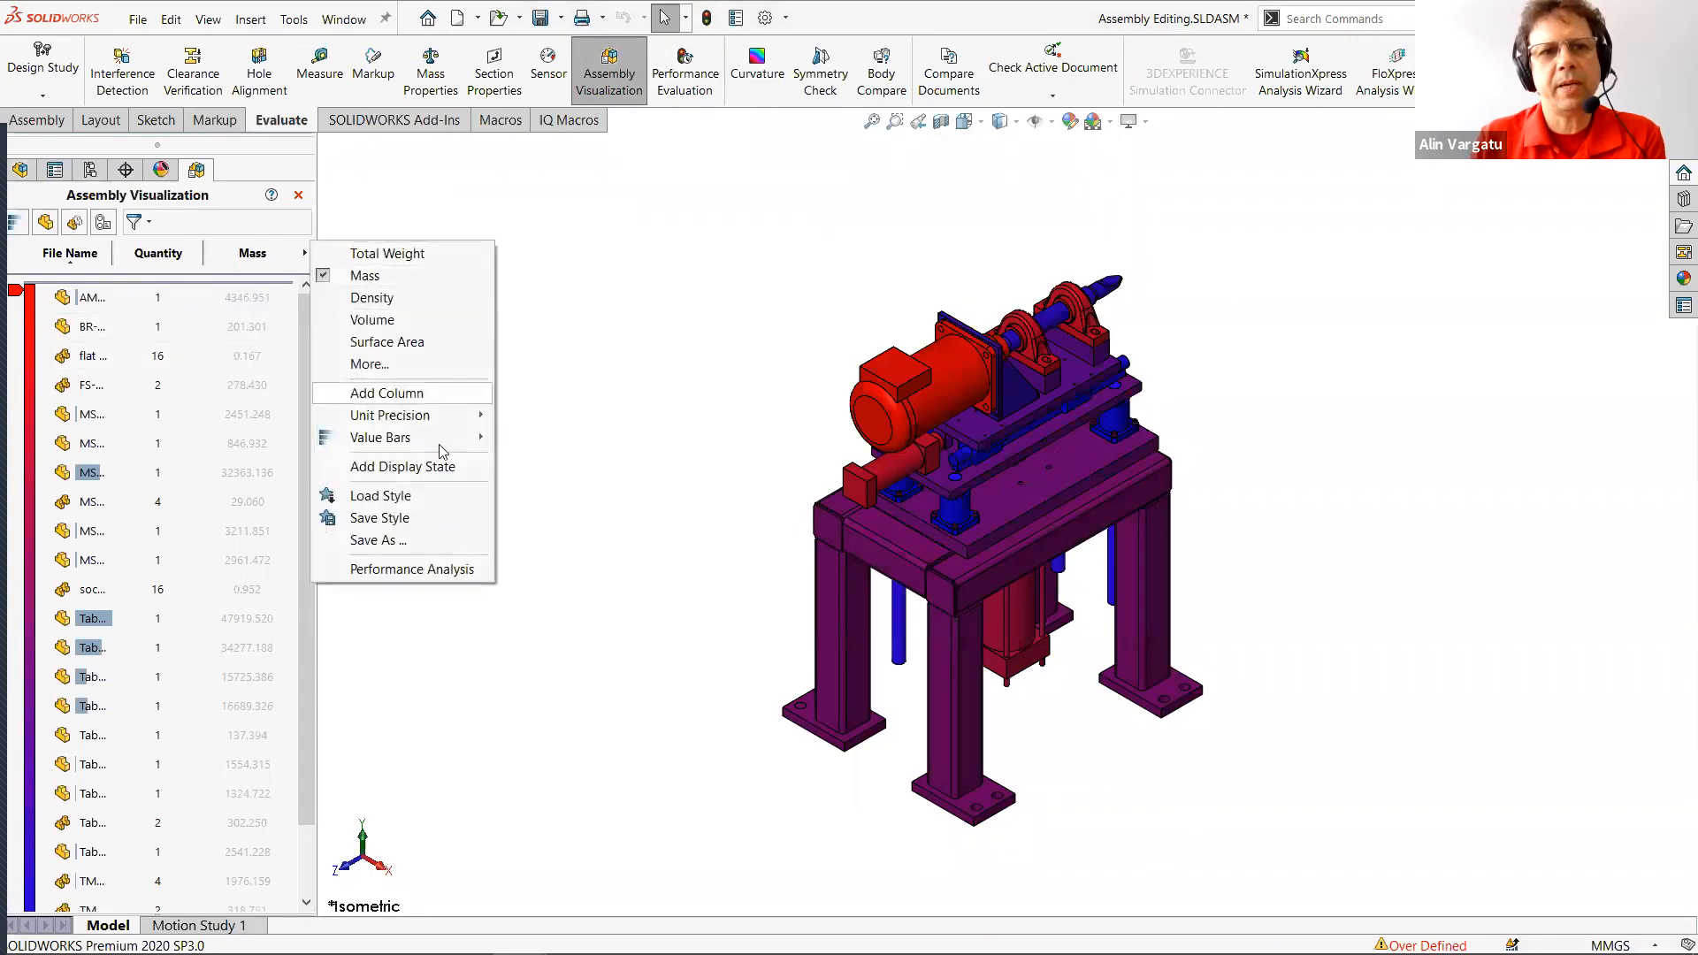
left_click(428, 498)
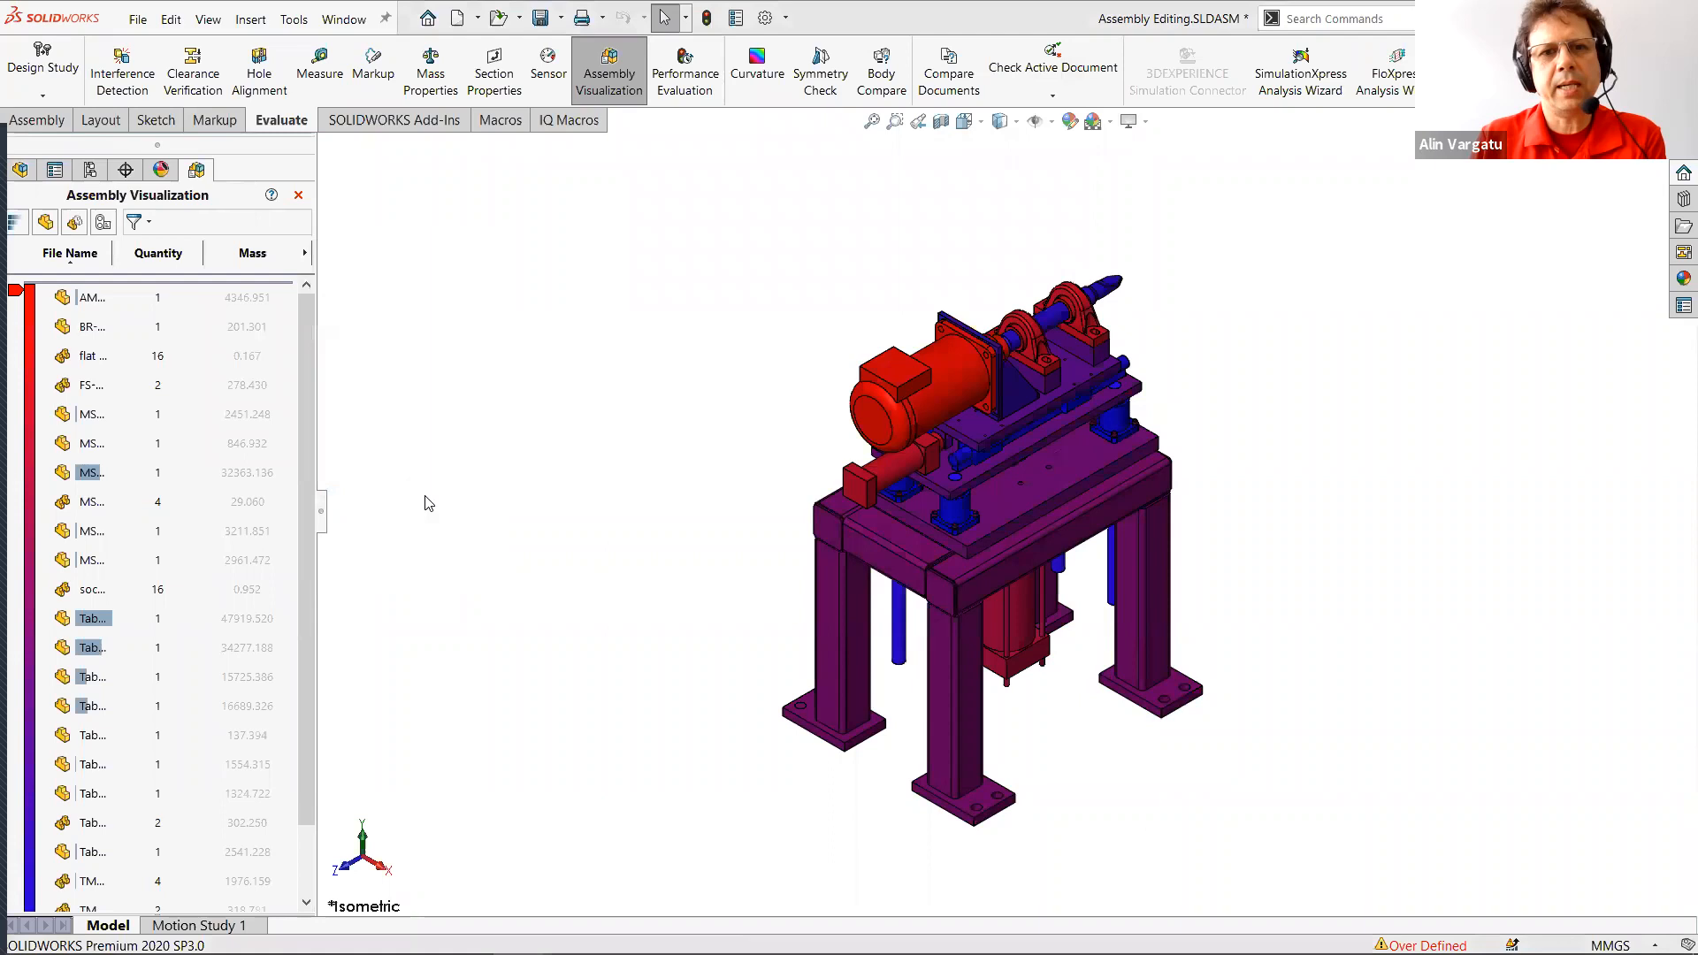
double_click(1067, 486)
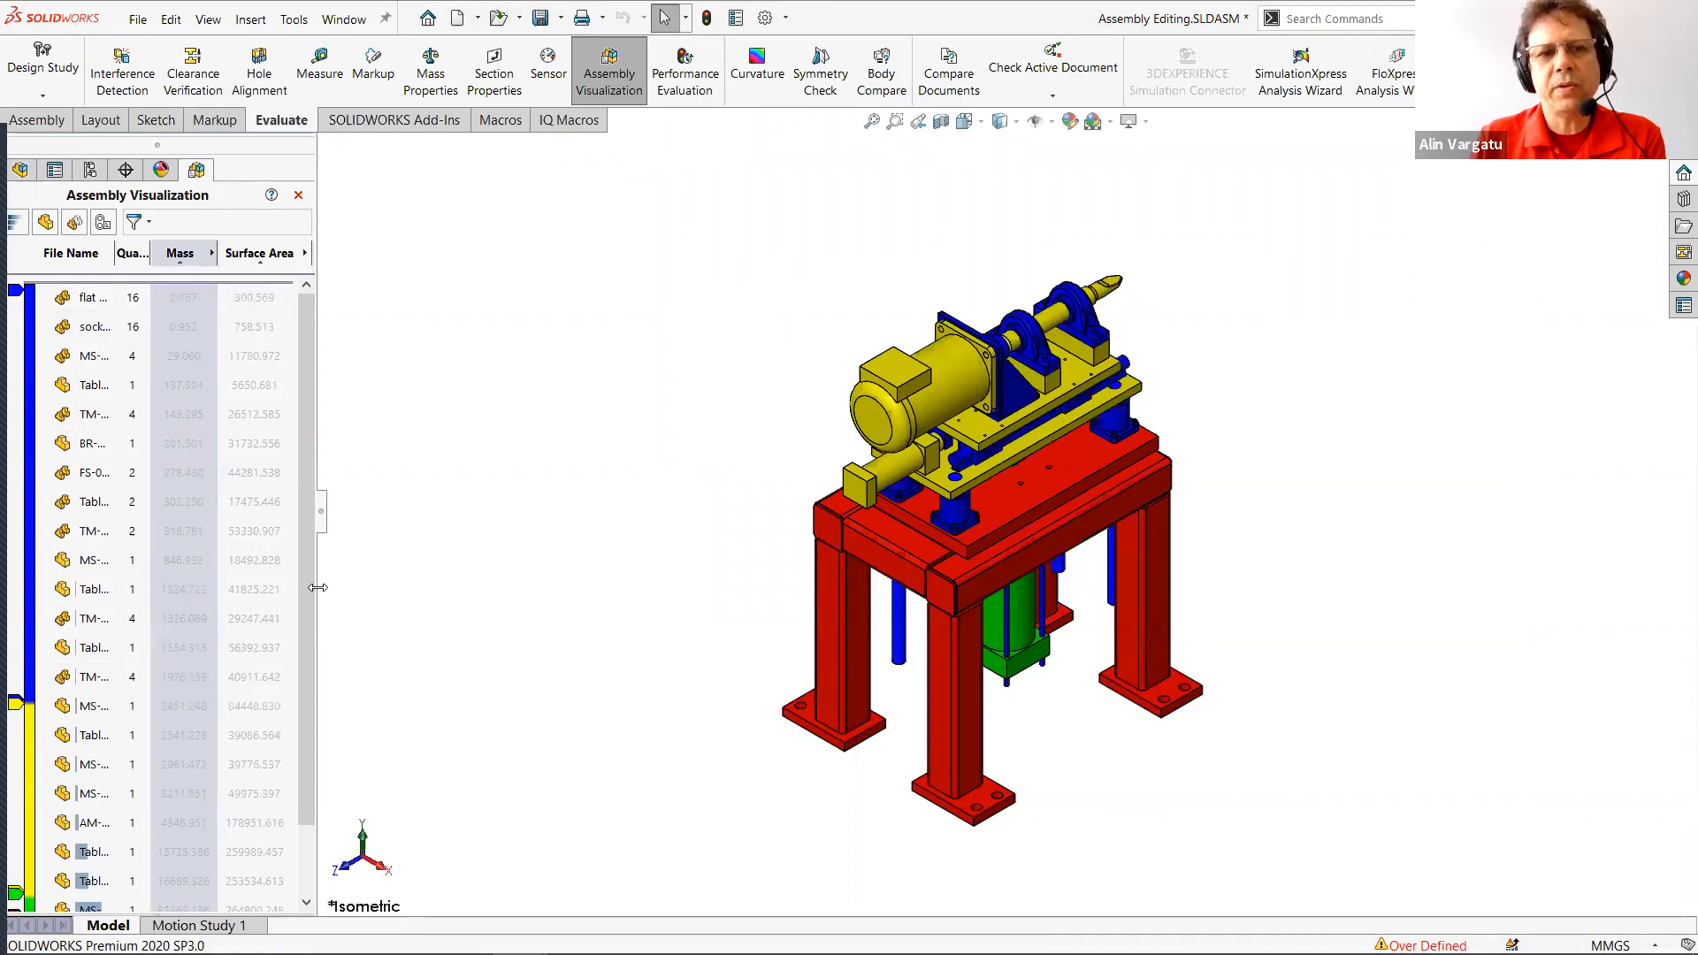
left_click_drag(318, 587, 593, 587)
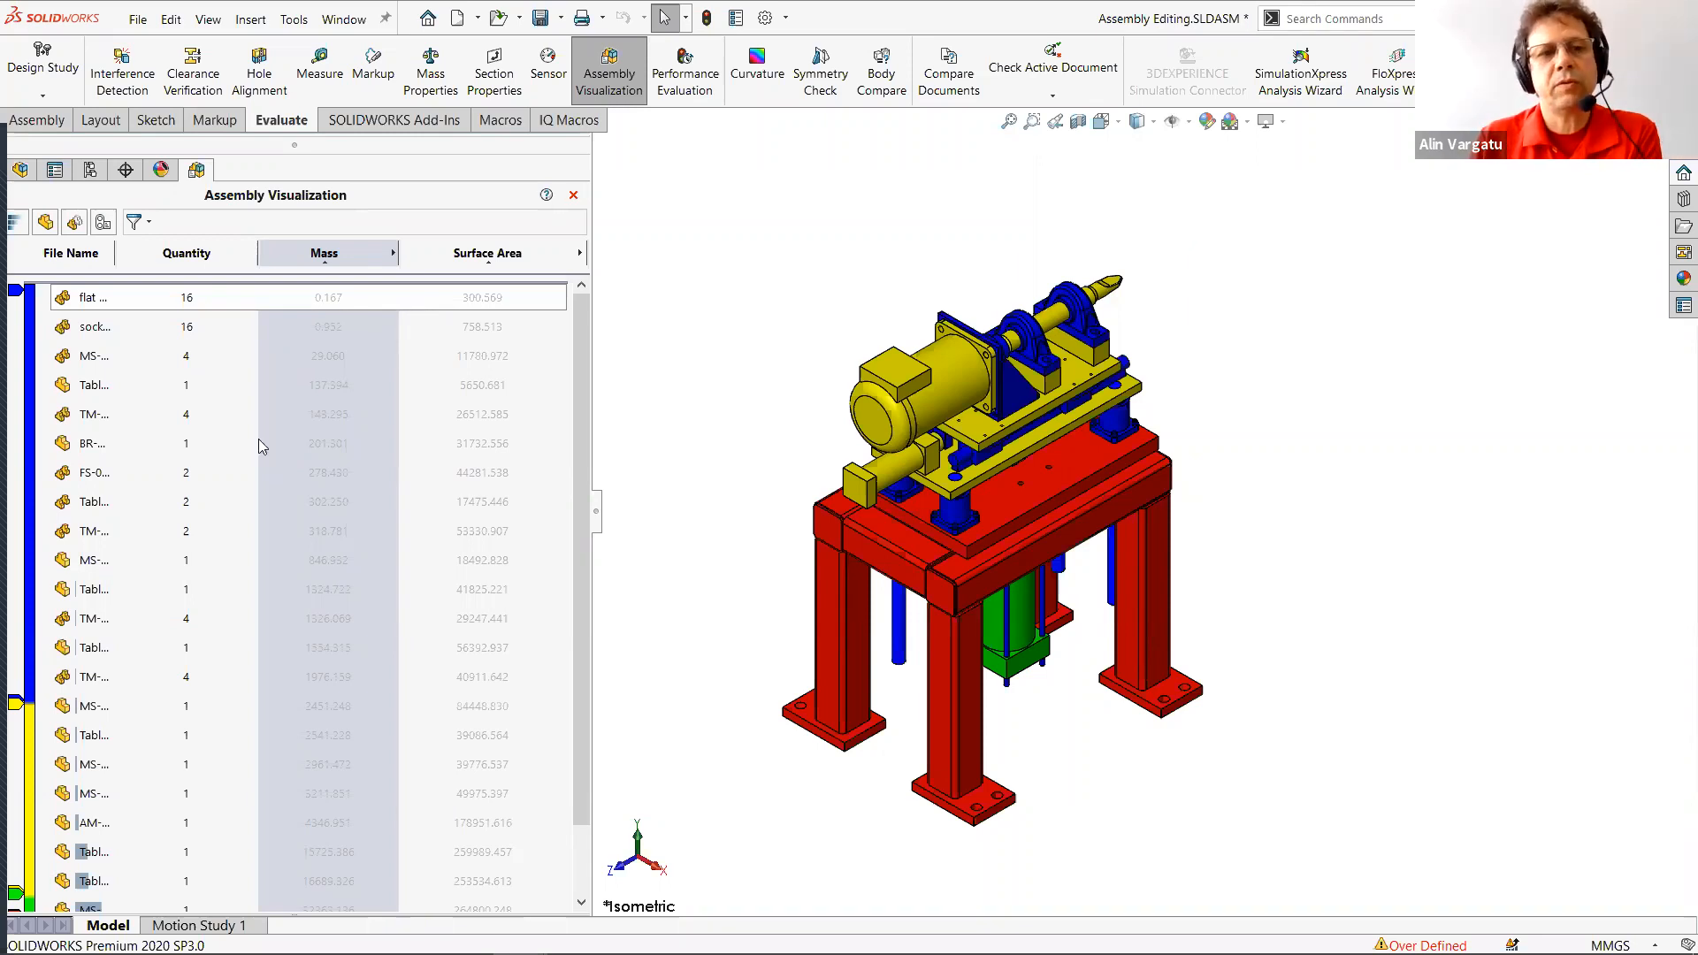
Move the color sliders so blue ends after the 29.060 g parts and yellow continues through the 318.781 g parts.
scroll(581, 712, "down", 3)
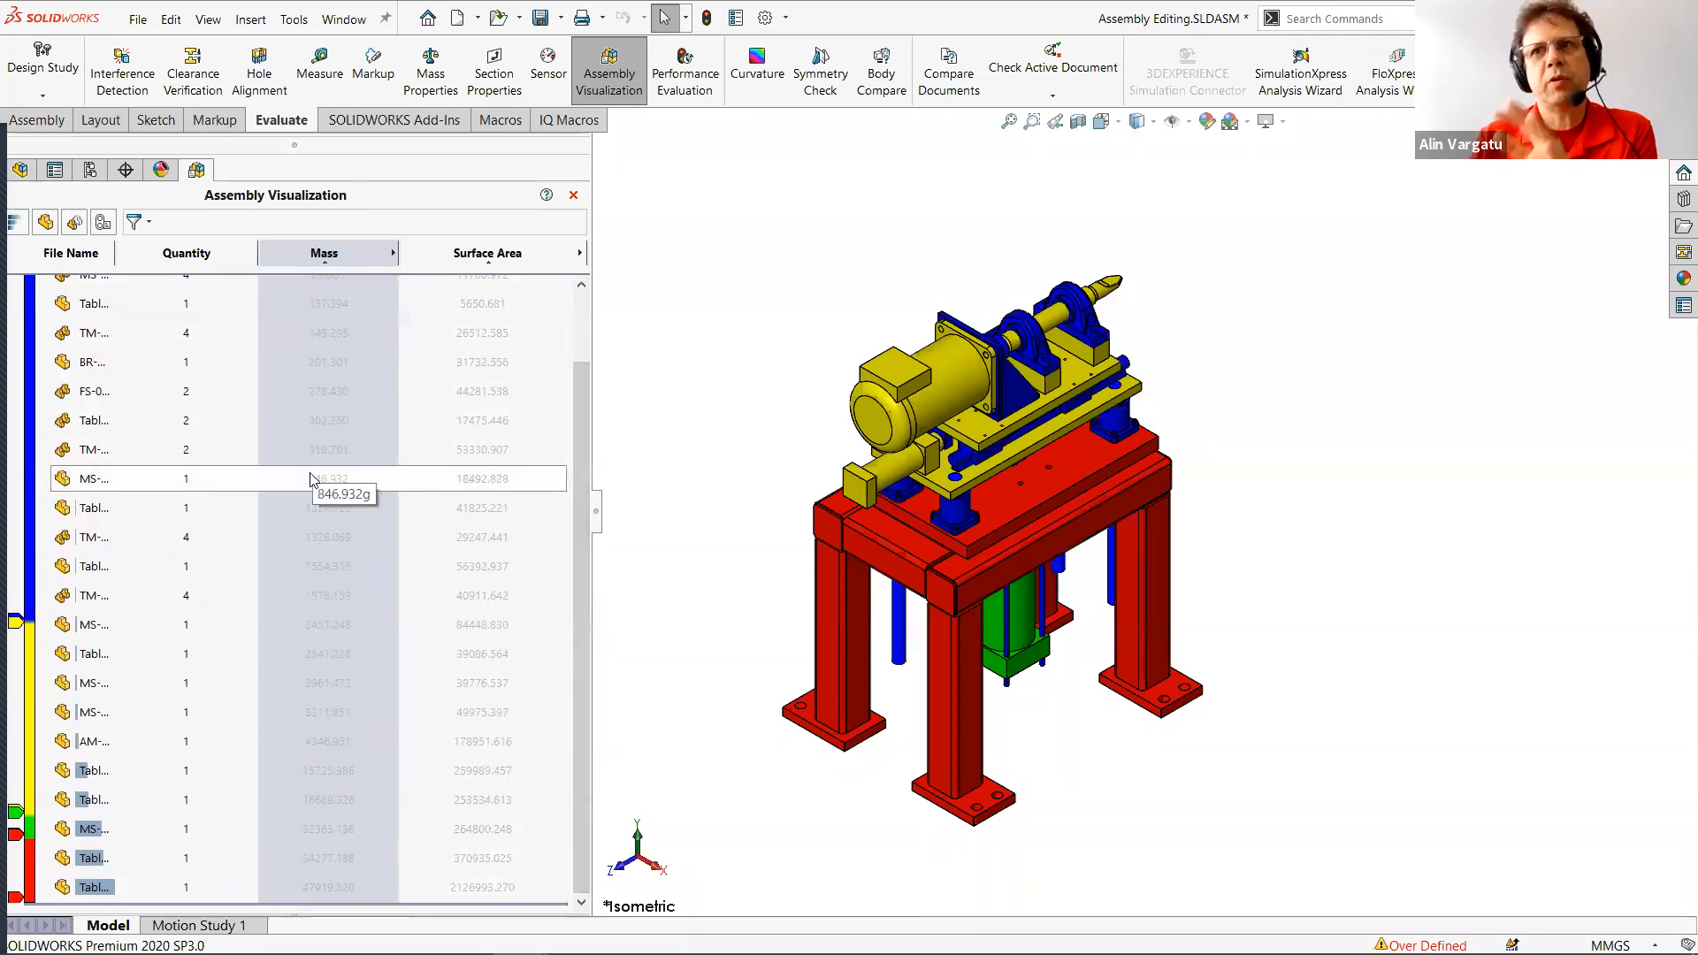
scroll(292, 611, "up", 1)
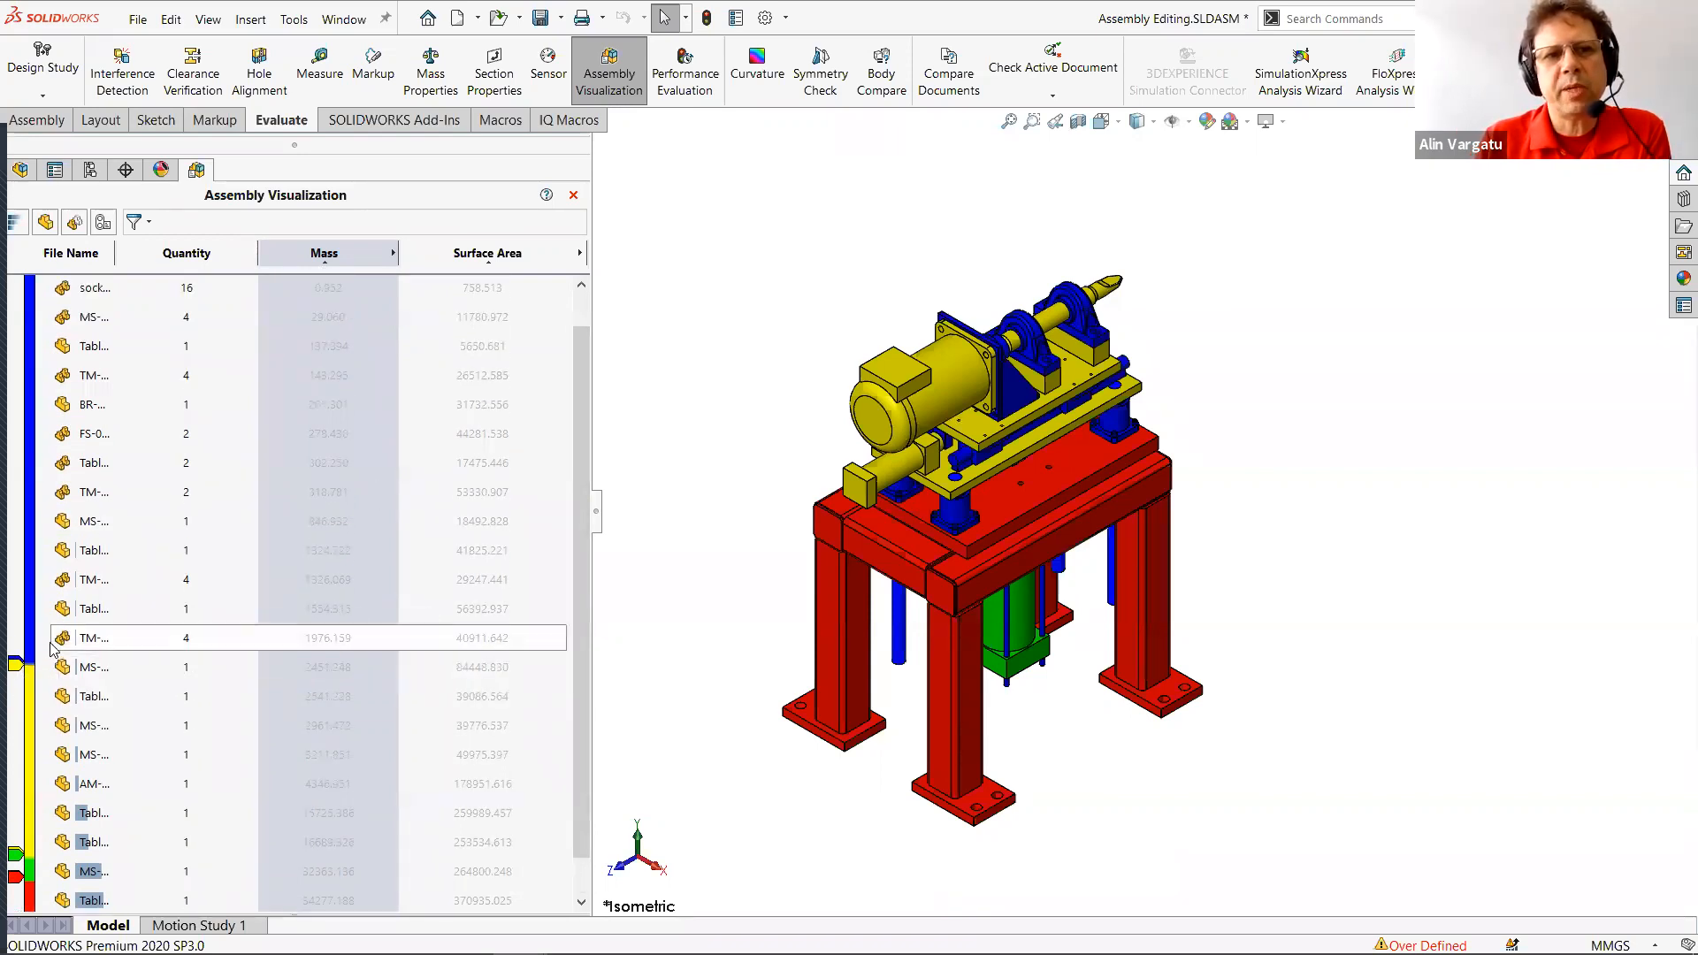
scroll(133, 633, "up", 1)
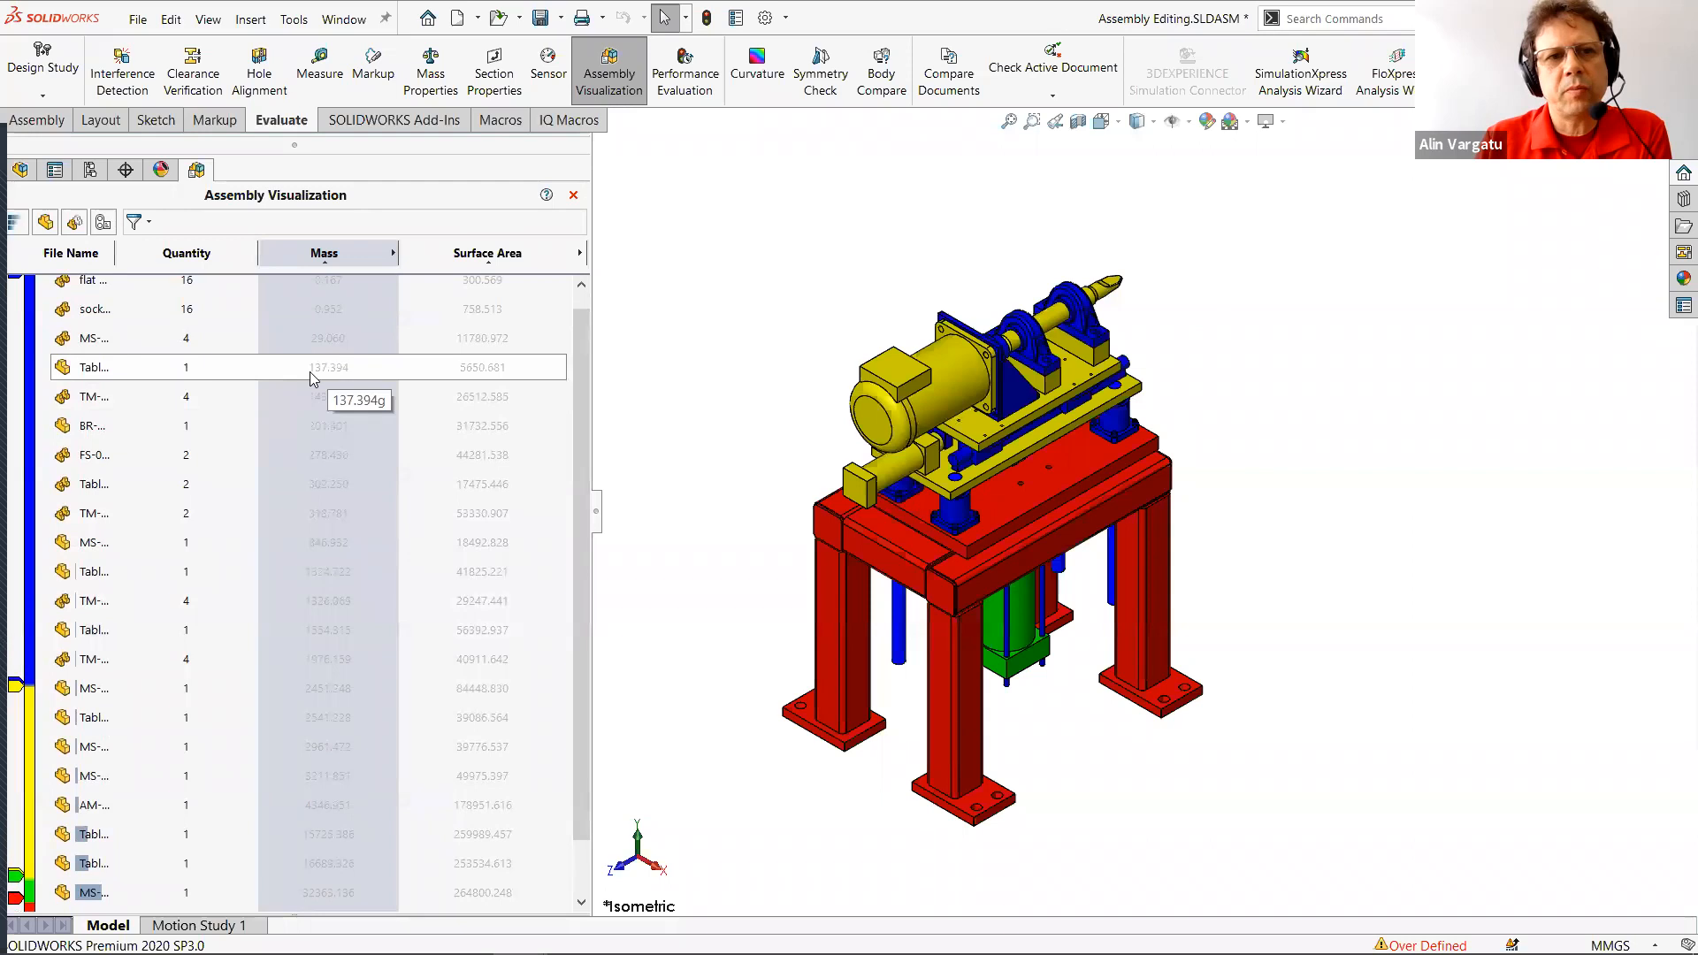
left_click(16, 684)
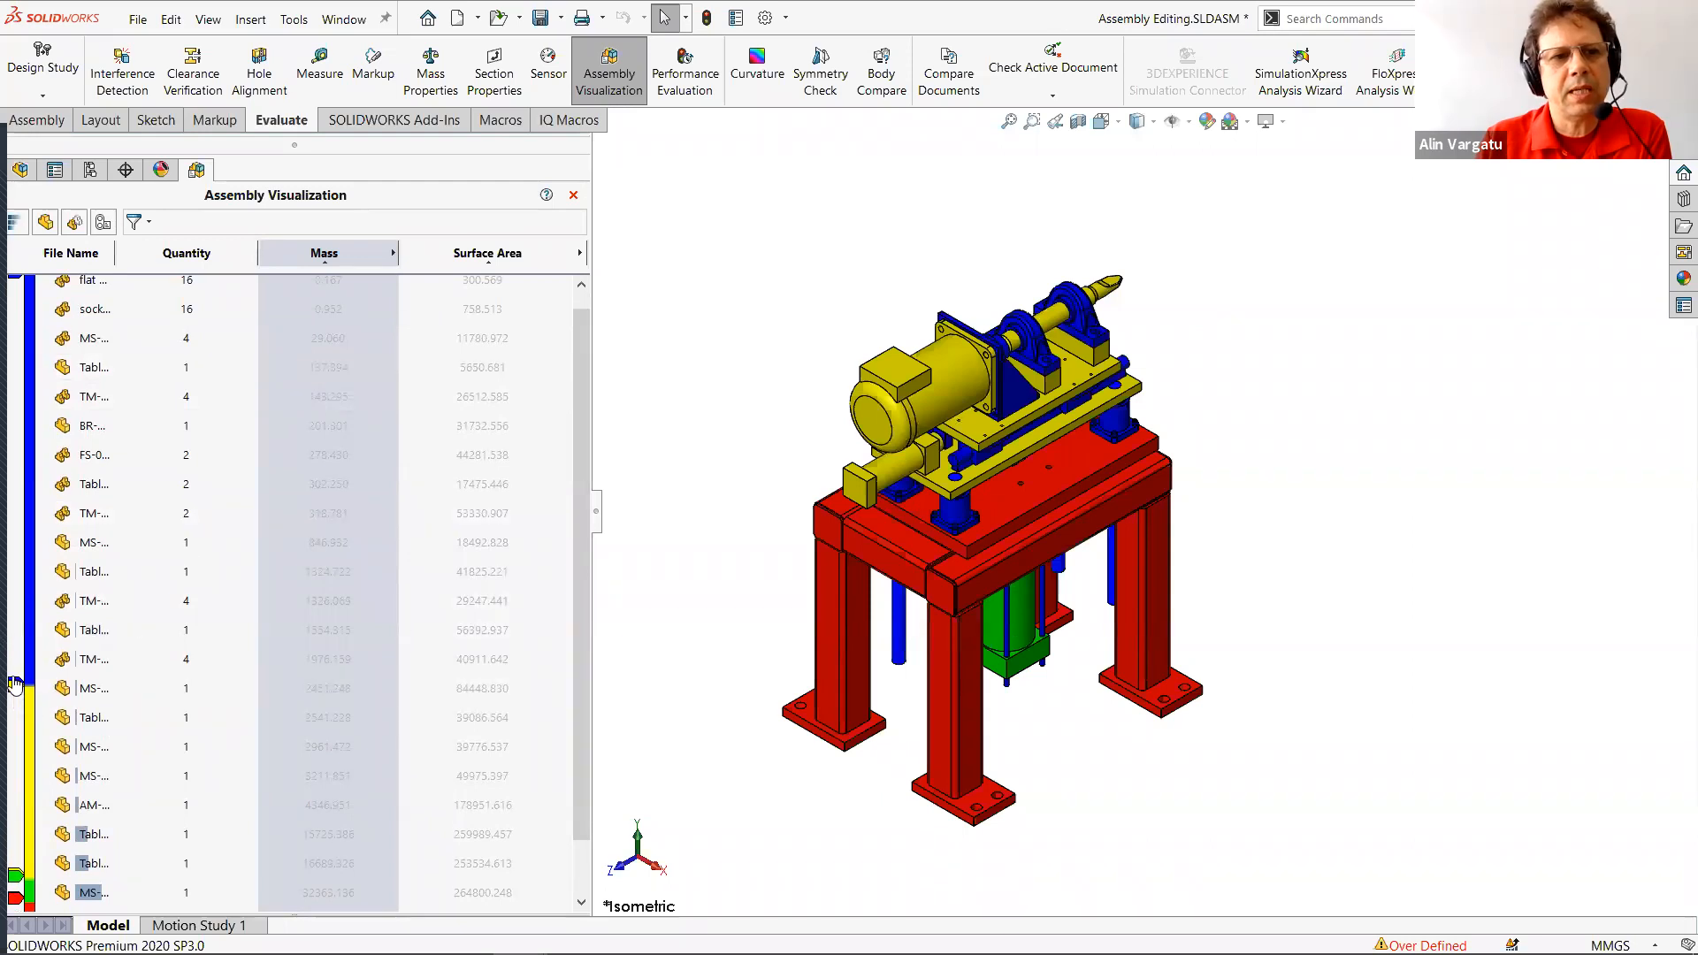
left_click(268, 609)
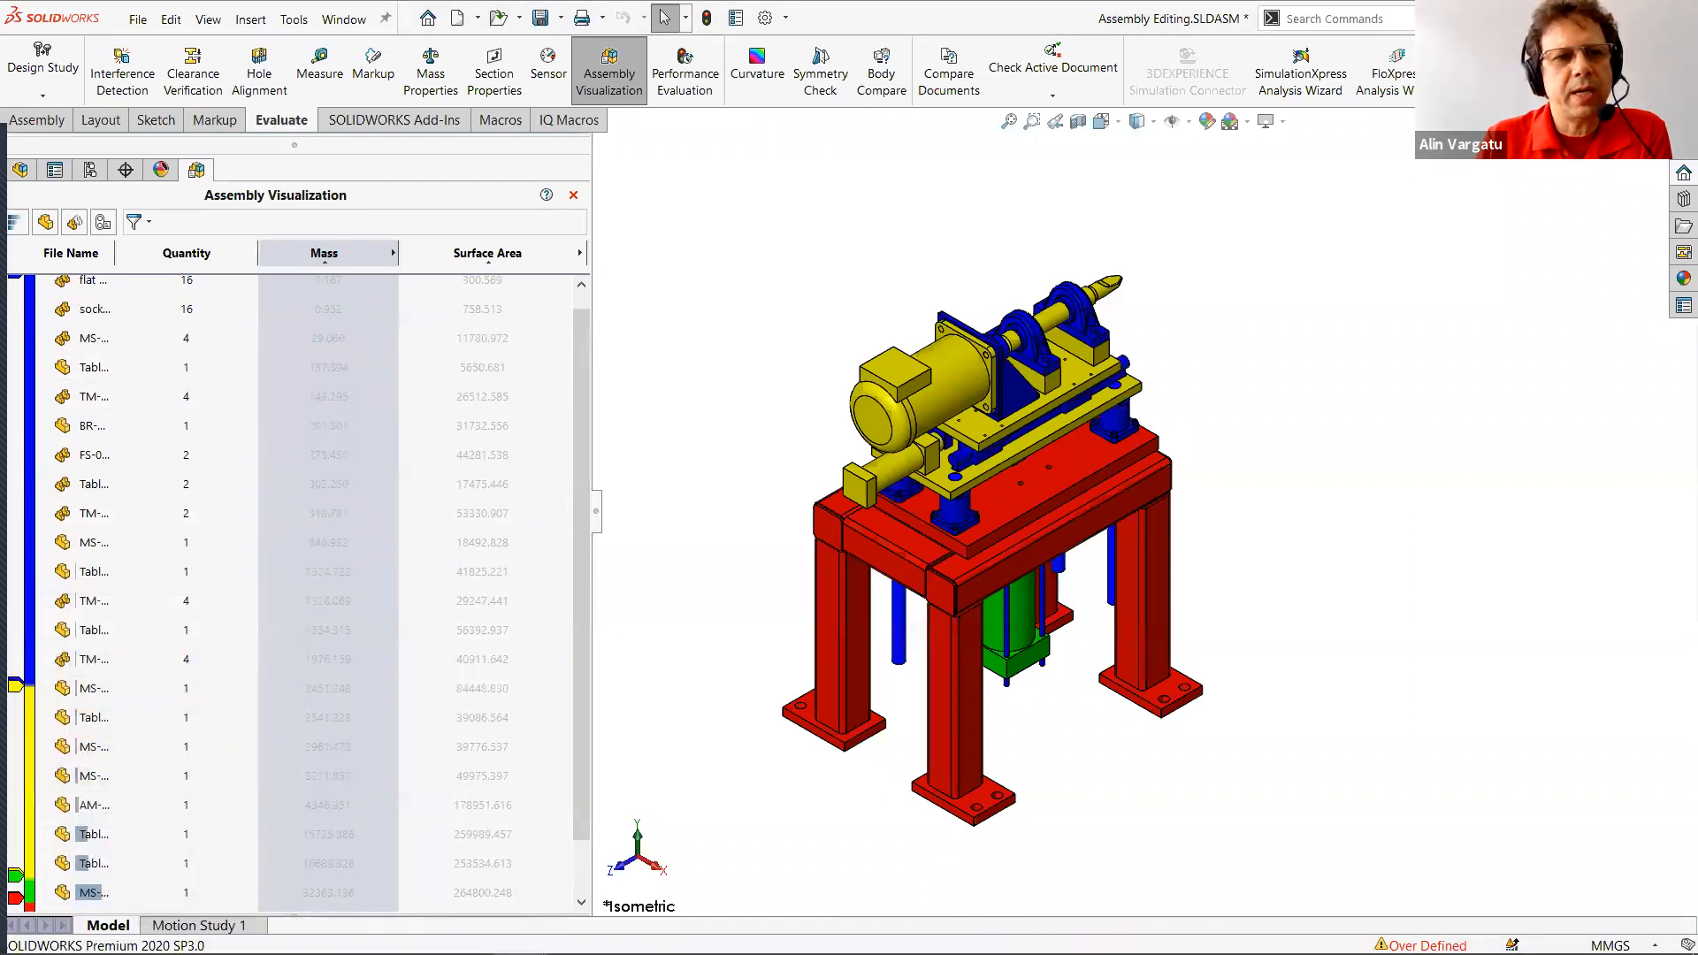
left_click_drag(17, 689, 49, 363)
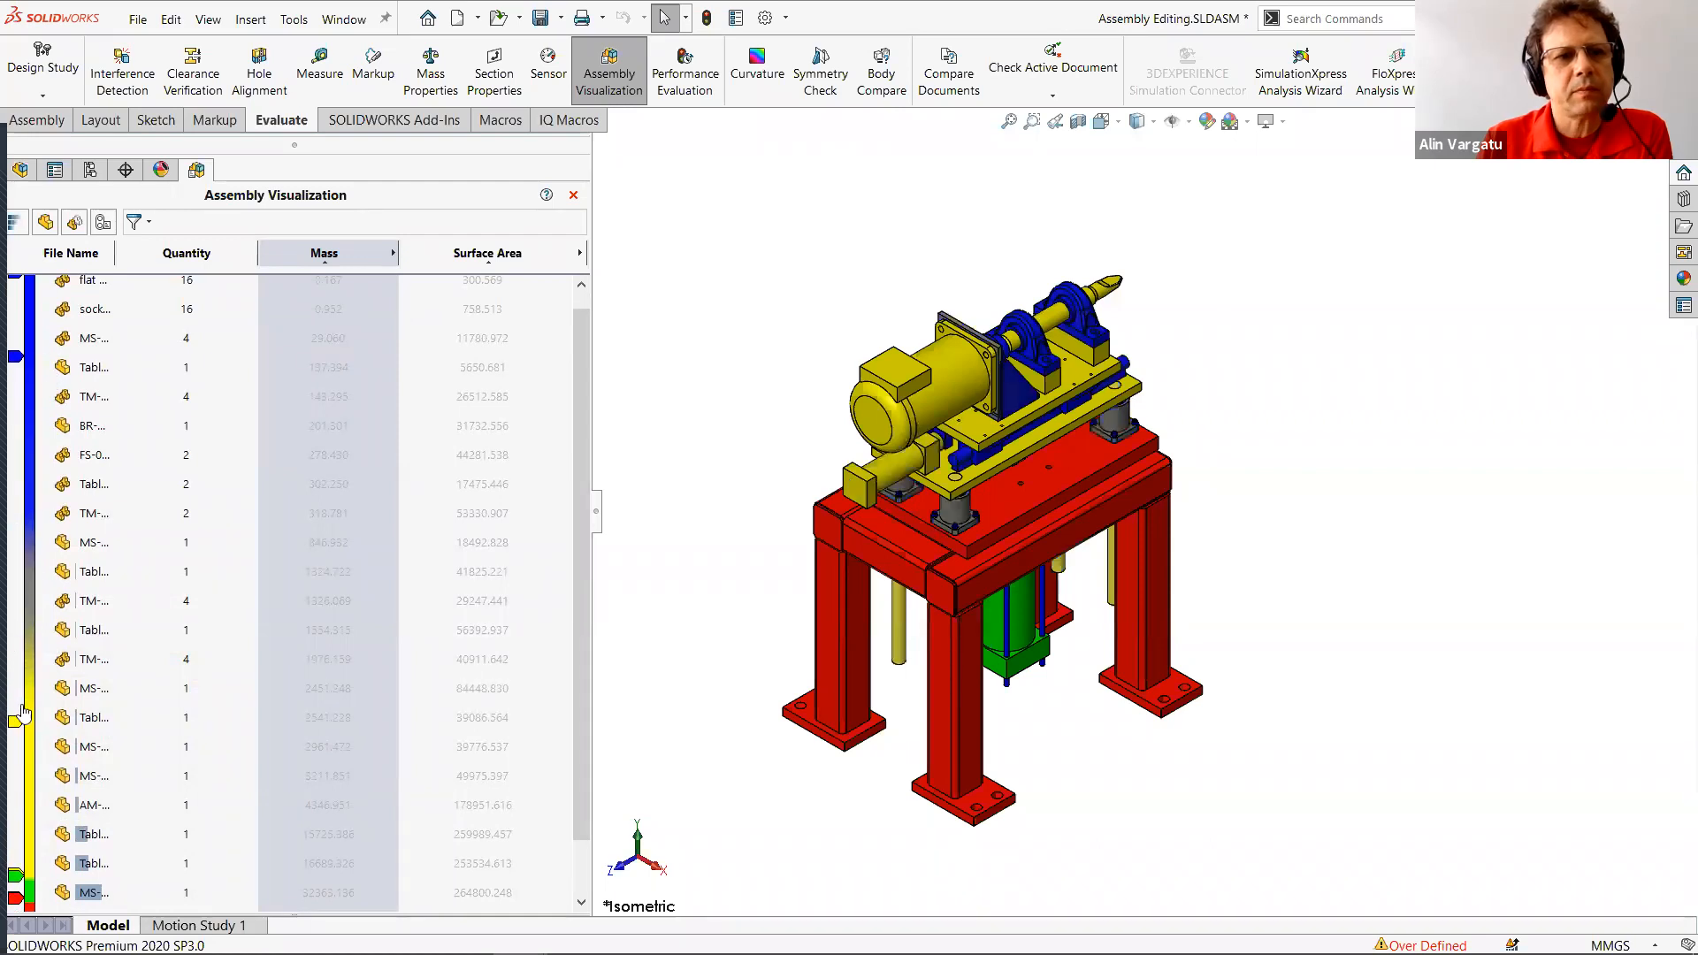
left_click_drag(16, 721, 15, 362)
mouse_move(15, 879)
left_mouse_down()
mouse_move(15, 907)
mouse_move(15, 887)
left_mouse_up()
left_click_drag(46, 546, 67, 474)
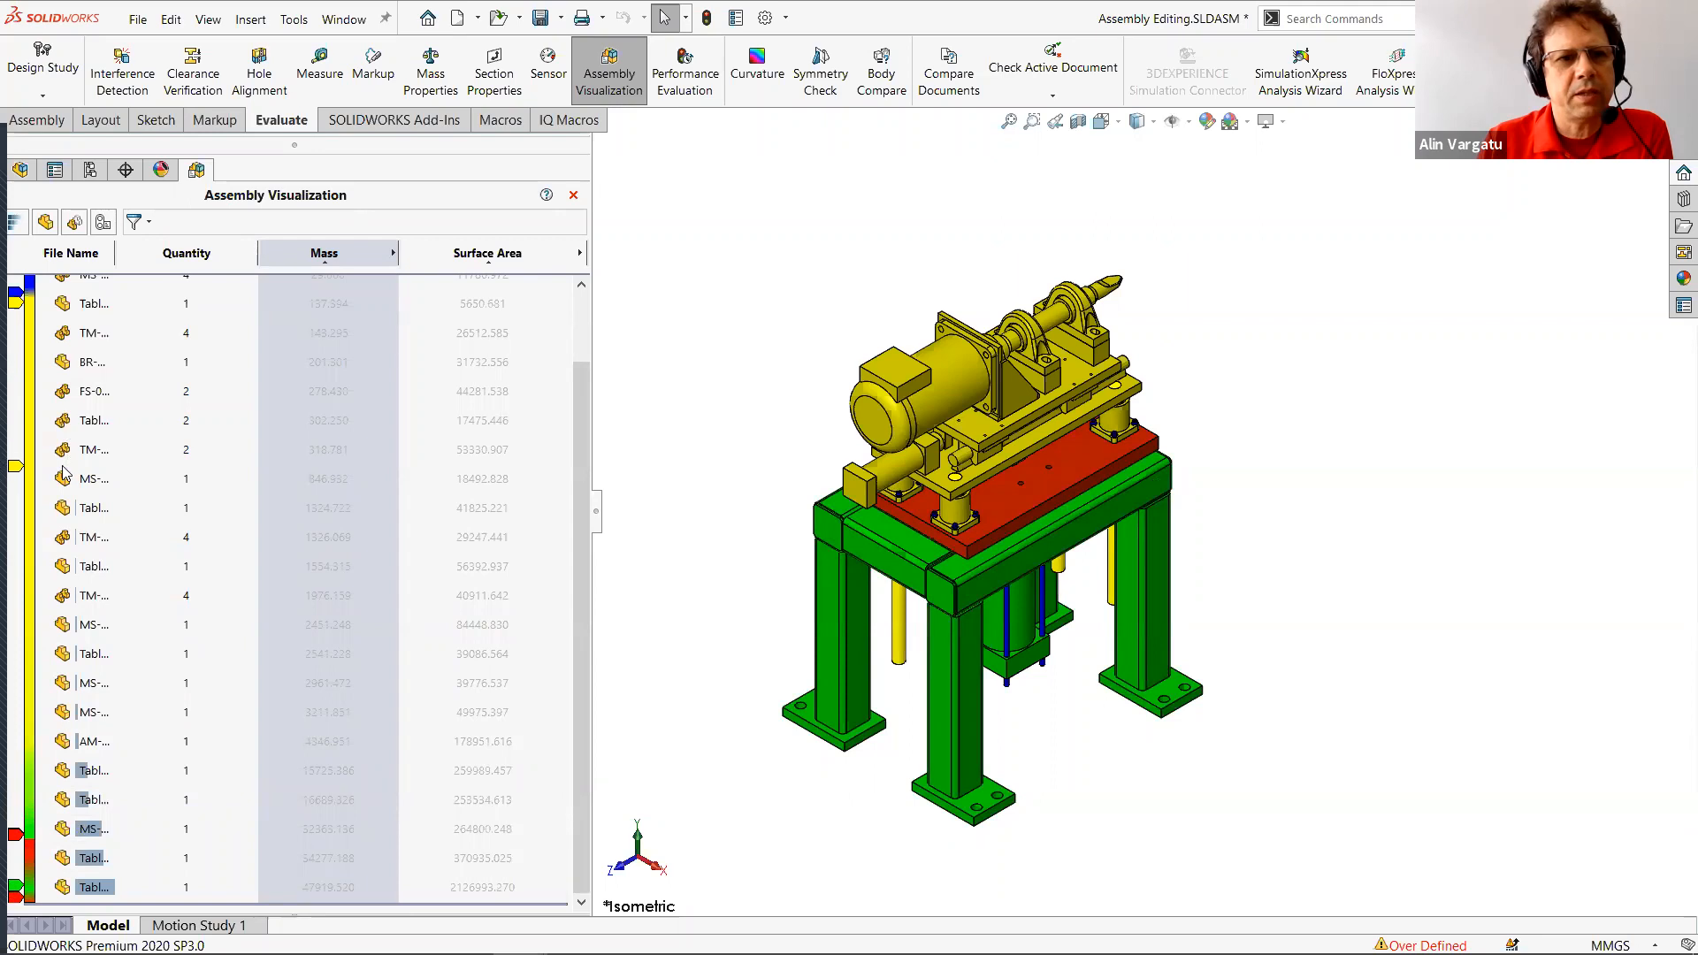
Move the green and red sliders so green covers only the 846.932 g part and red covers all heavier parts.
left_click_drag(17, 889, 37, 479)
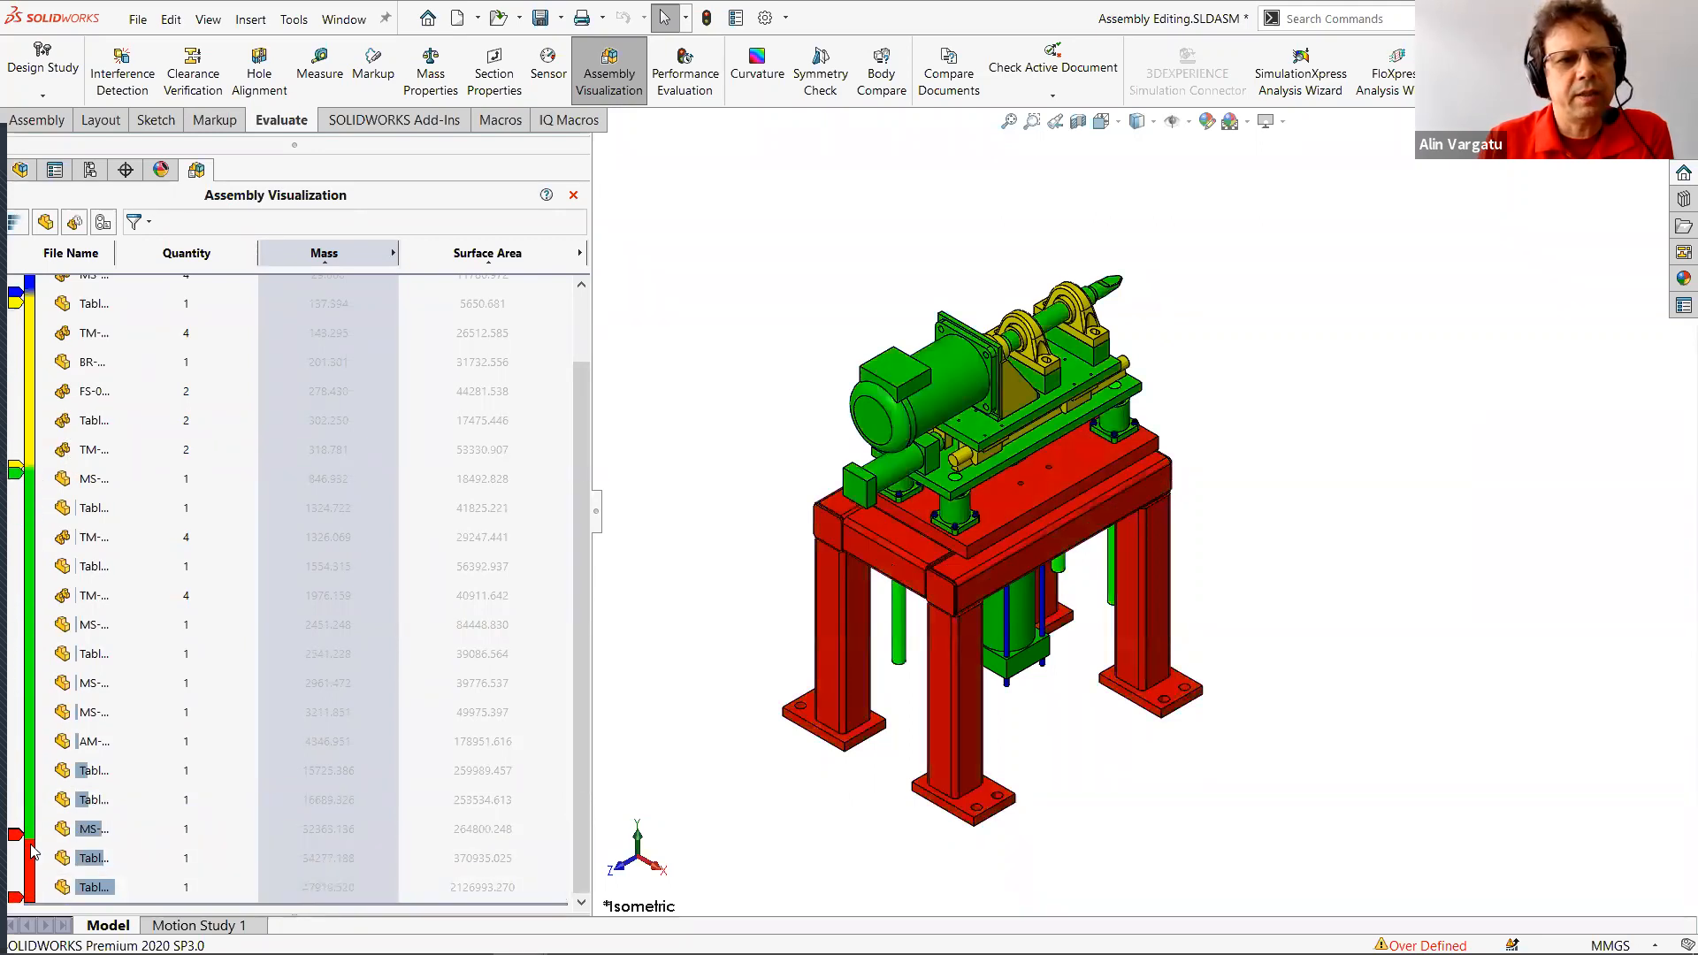
left_click_drag(15, 838, 42, 498)
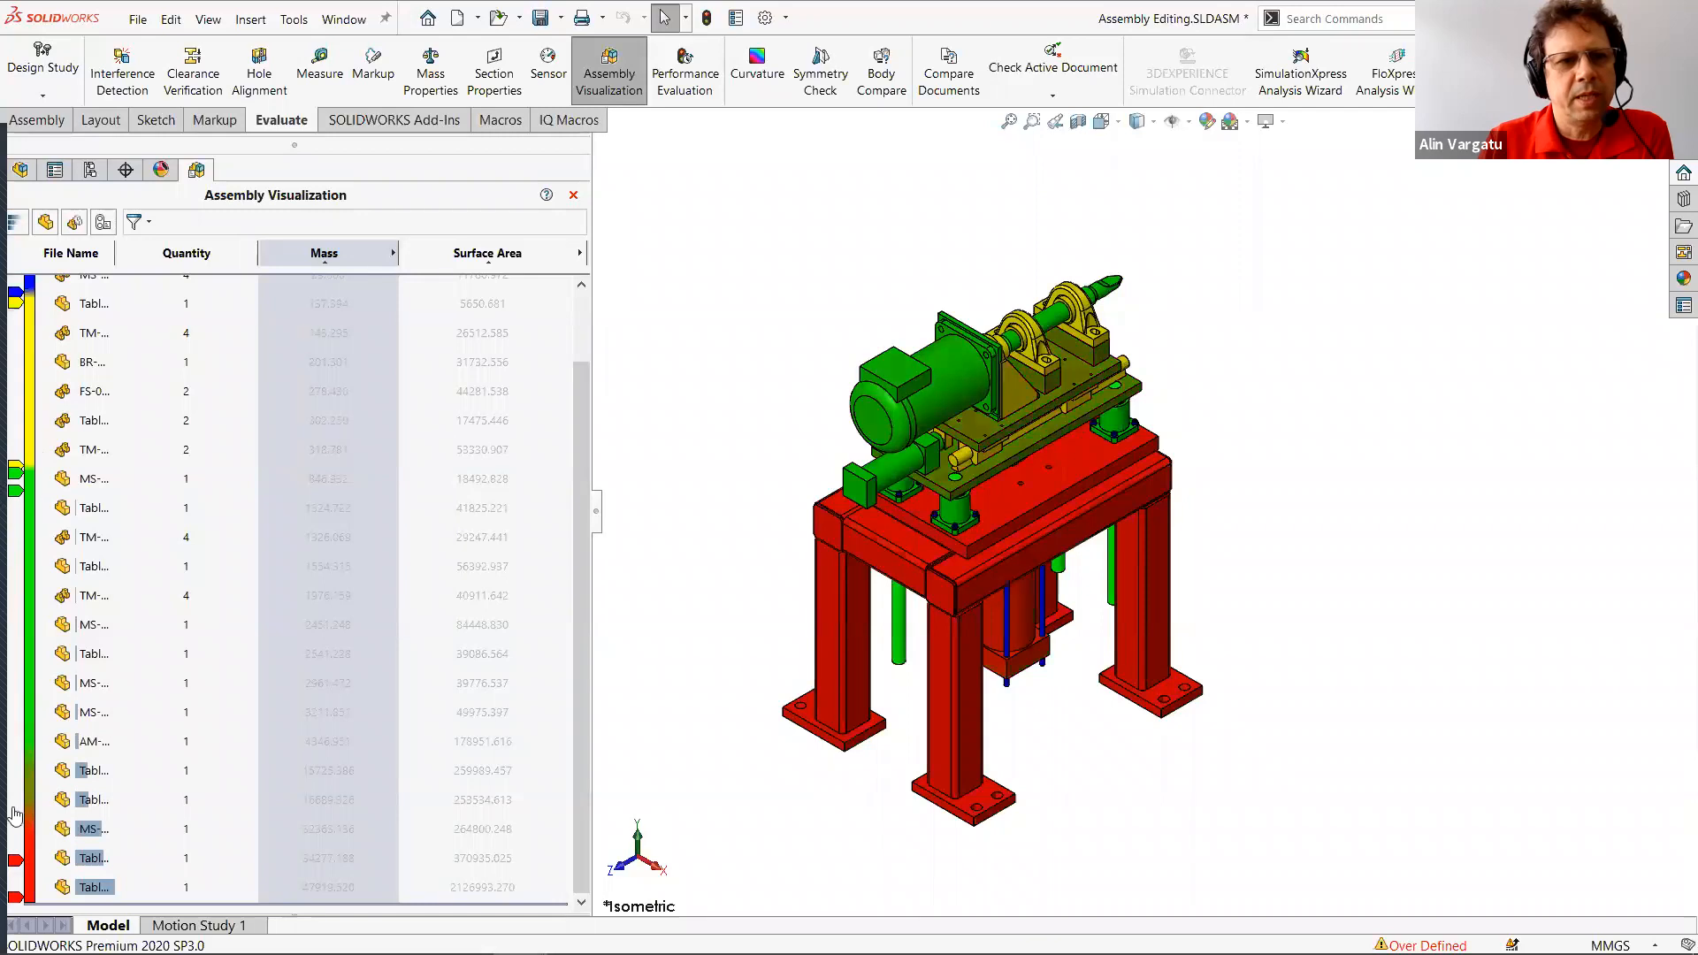
left_click_drag(18, 860, 40, 501)
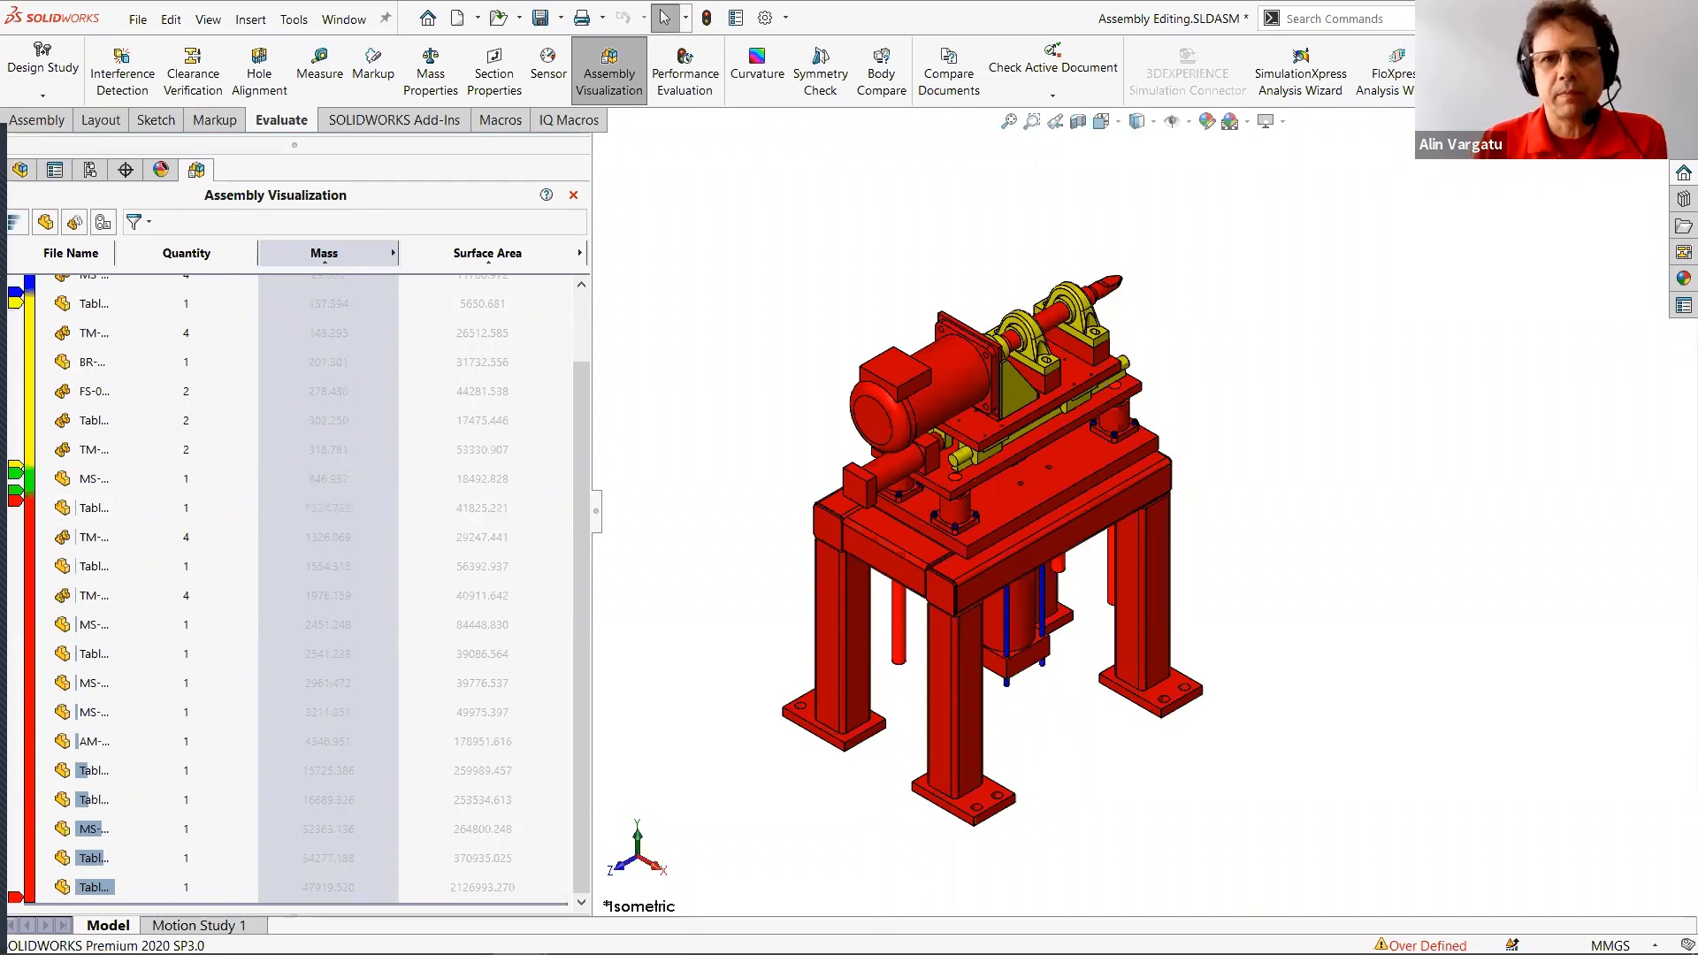
Close the Assembly Editing assembly without saving and return to the Engine assembly's visualization.
left_click(1656, 121)
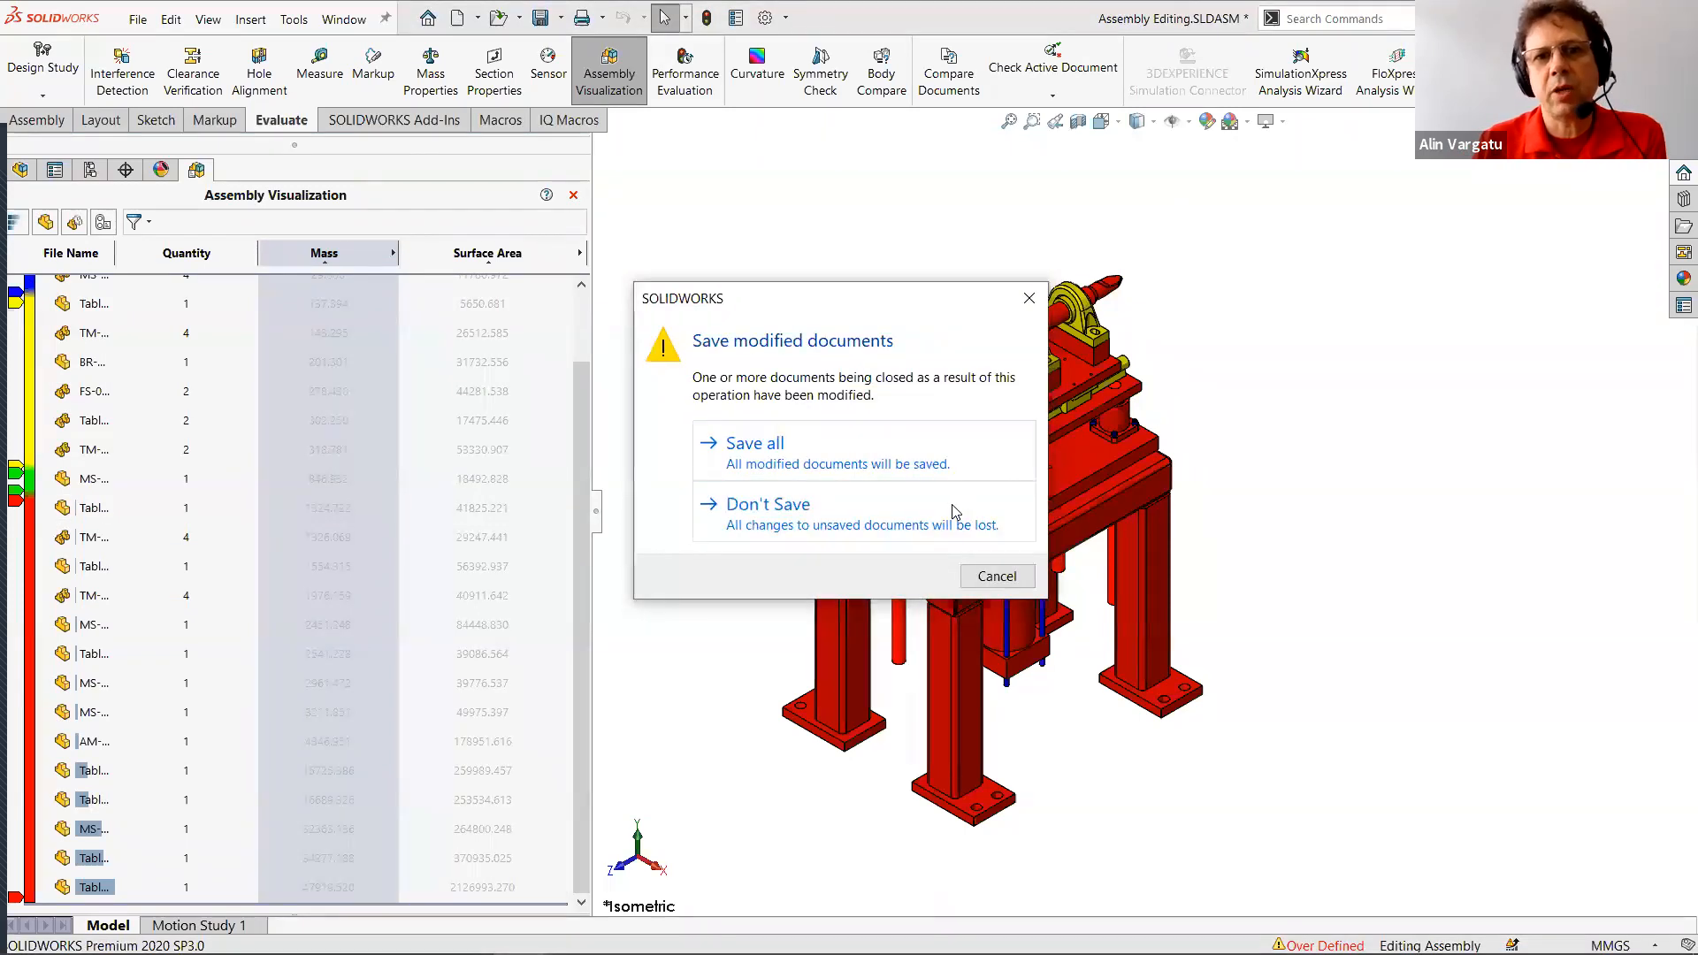
left_click(952, 511)
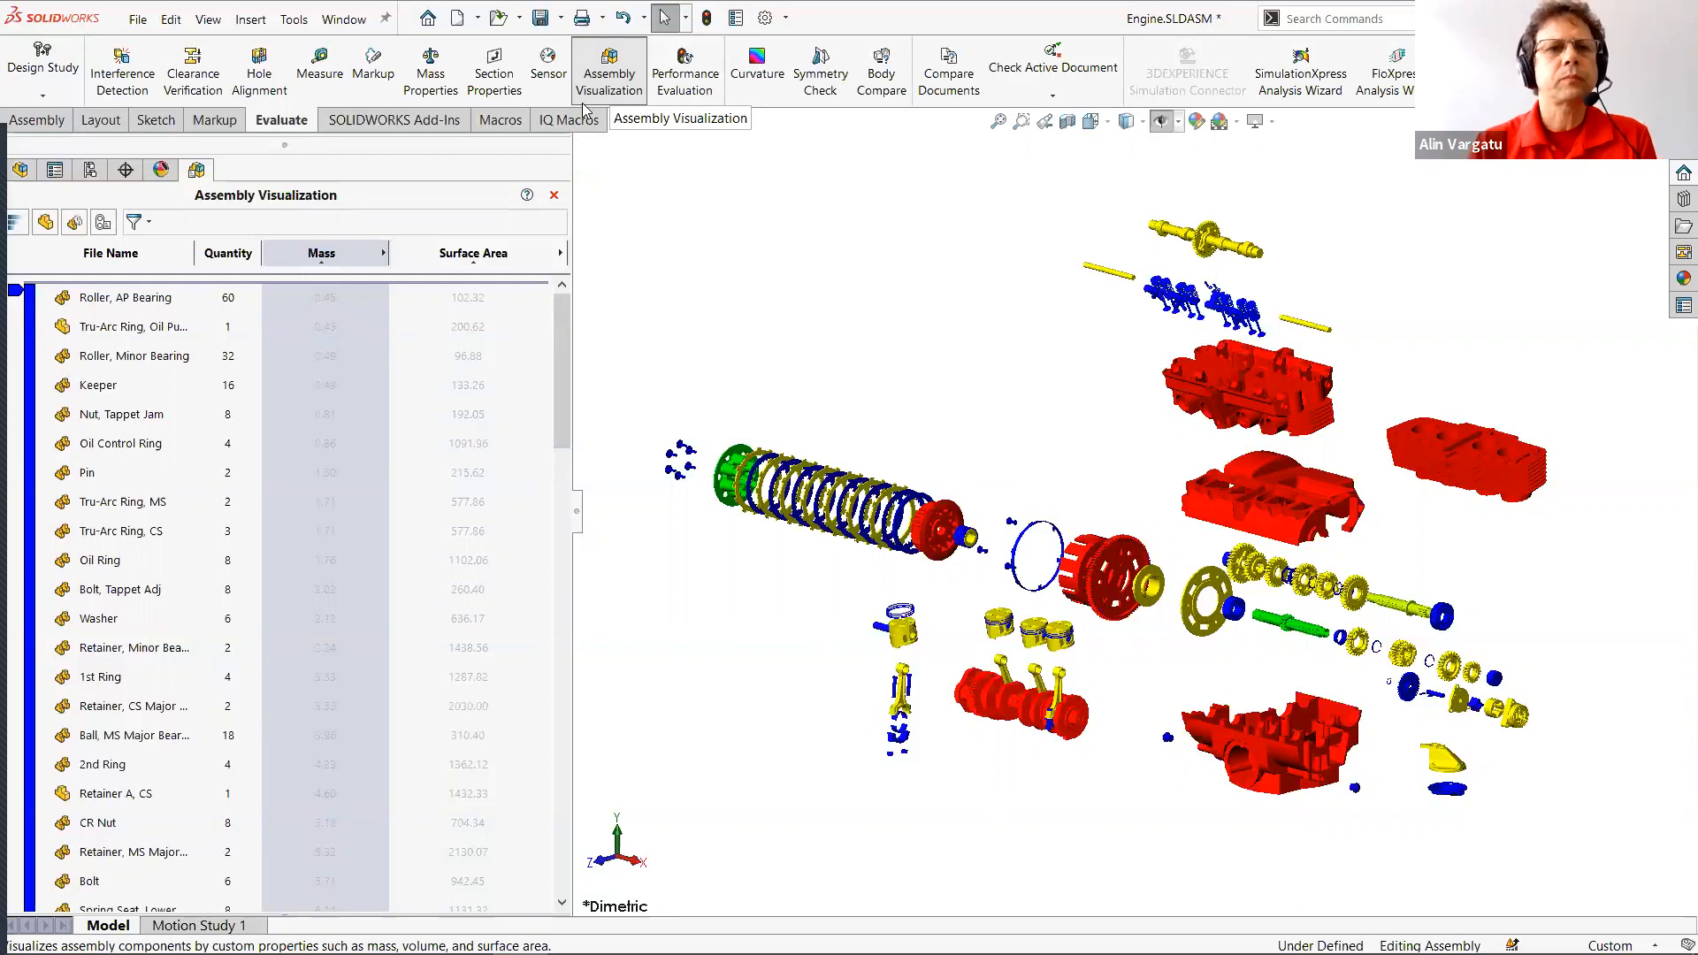
key("alt+Tab")
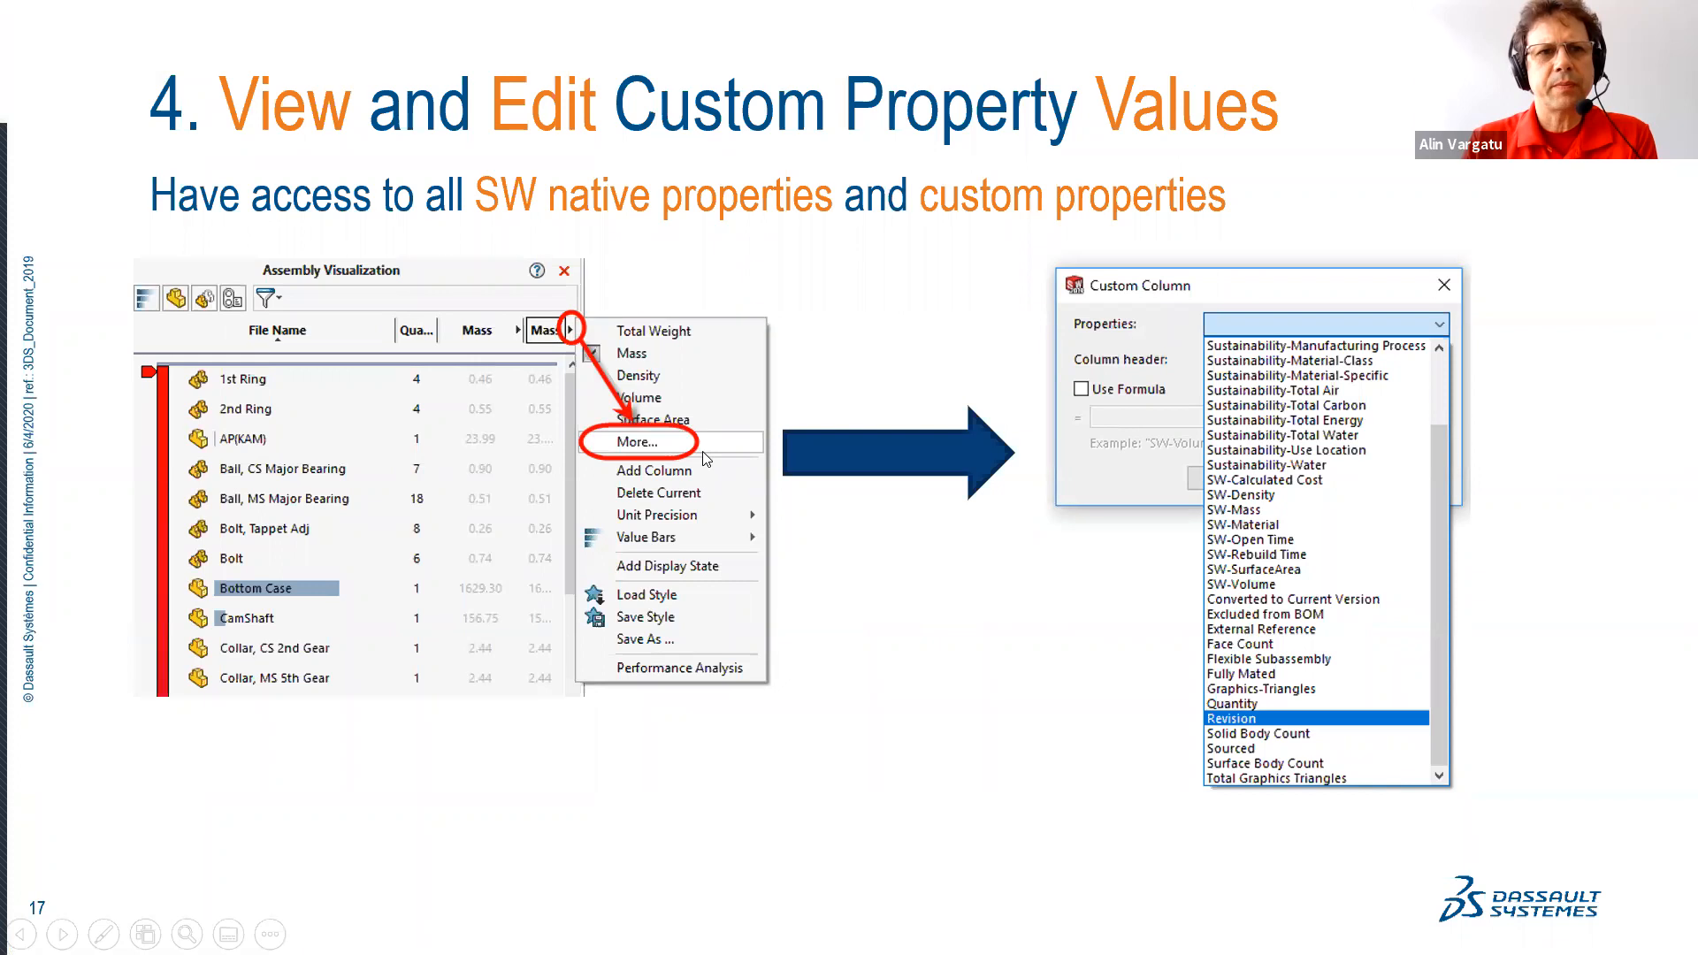
key("alt+Tab")
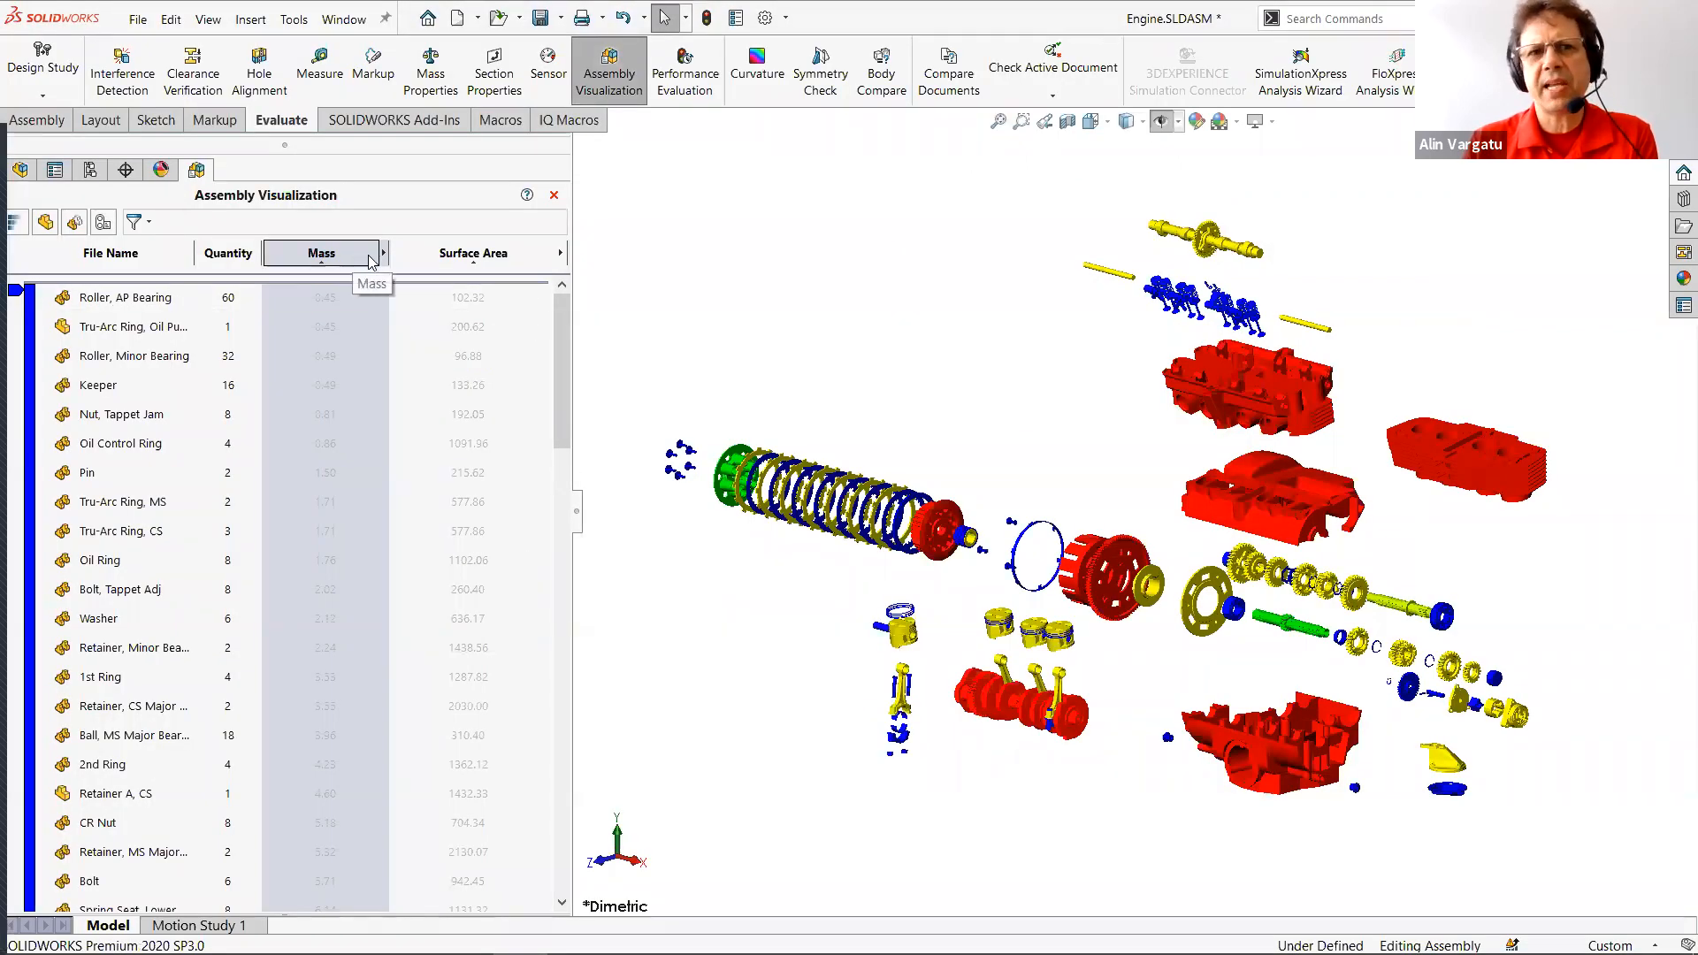
Delete the Surface Area column from the Engine assembly's visualization list.
left_click(560, 253)
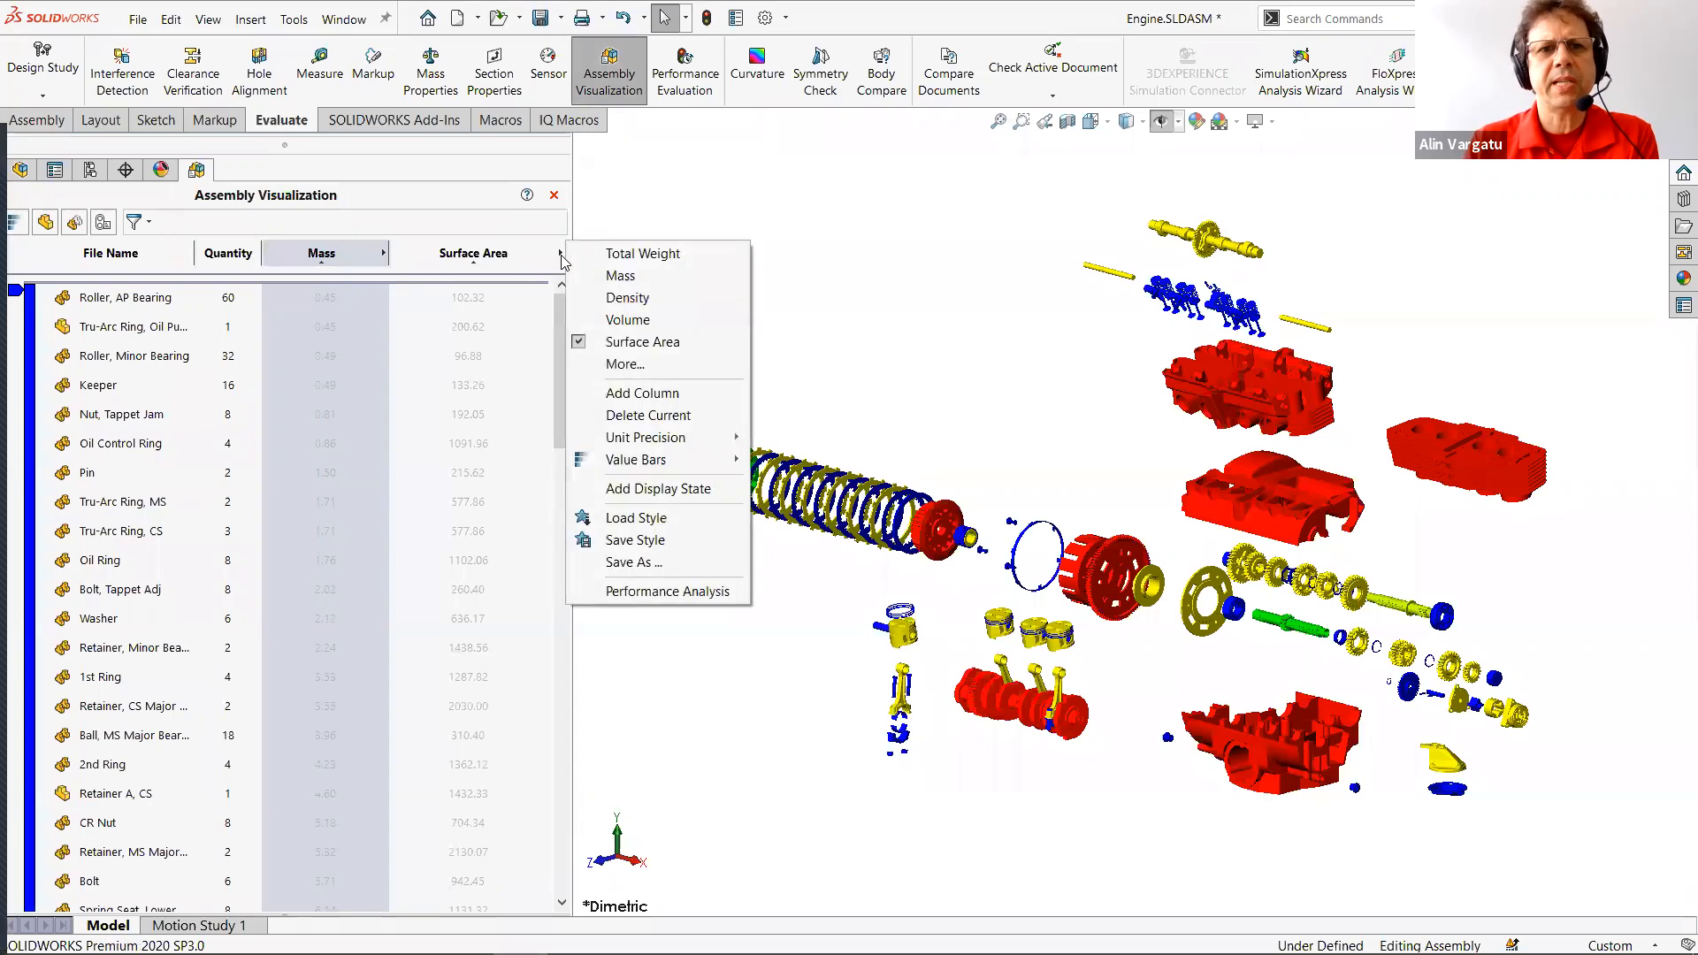
left_click(657, 416)
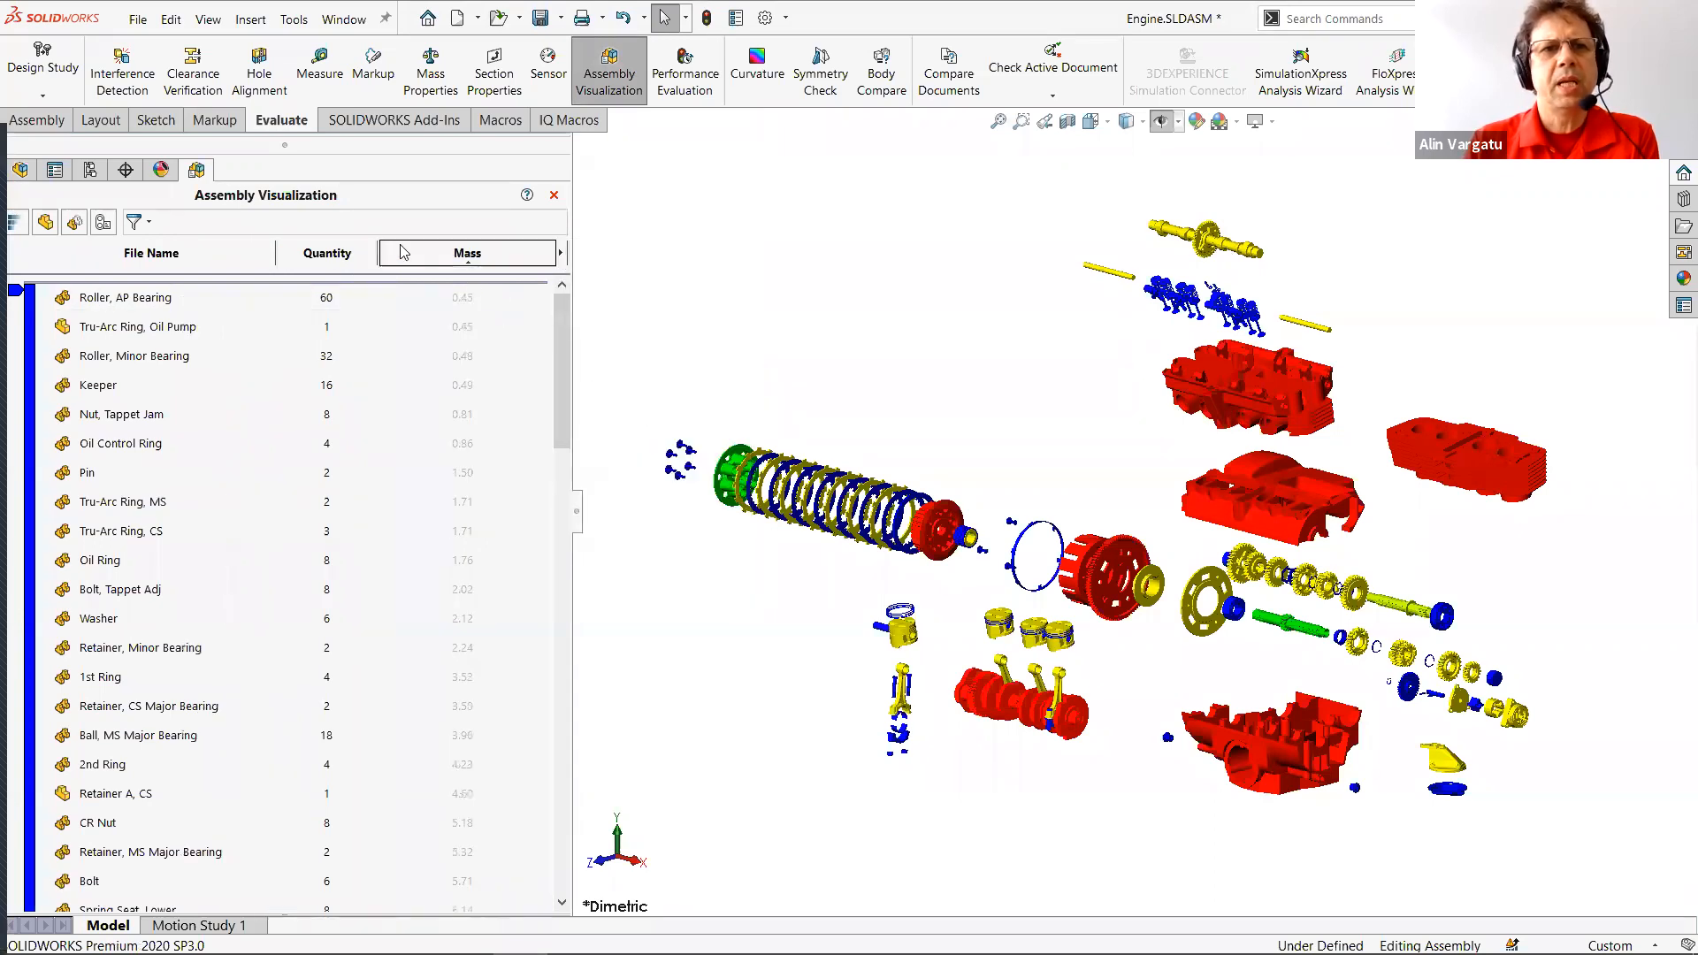
left_click(560, 254)
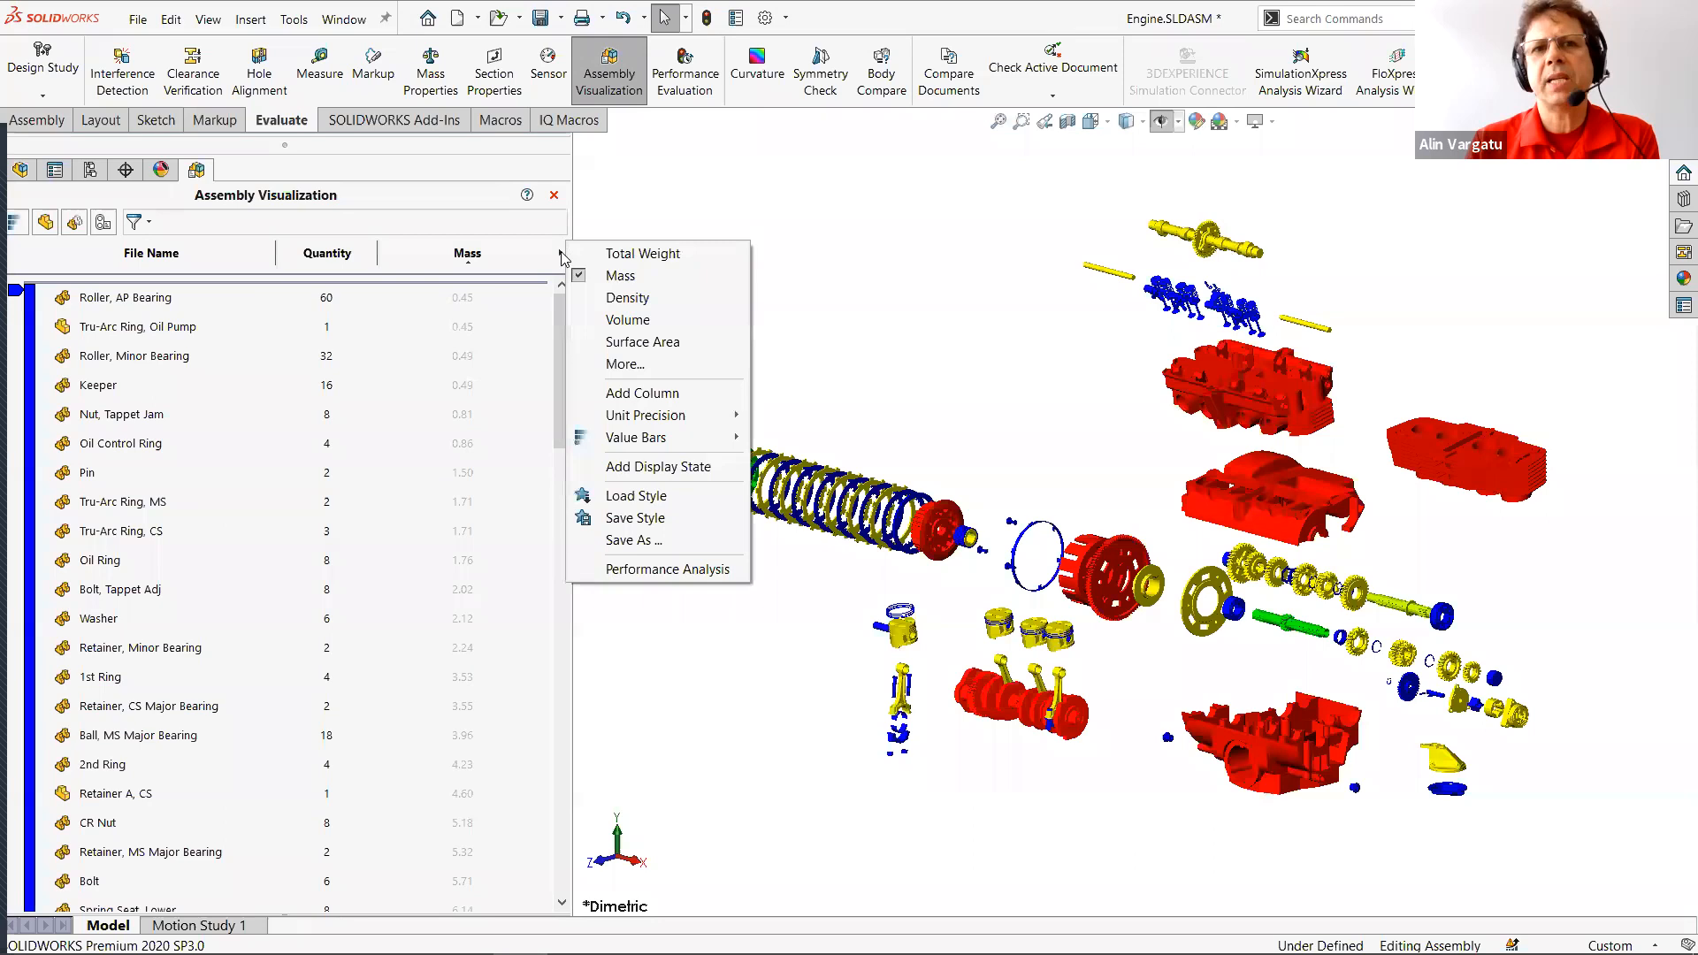
left_click(649, 366)
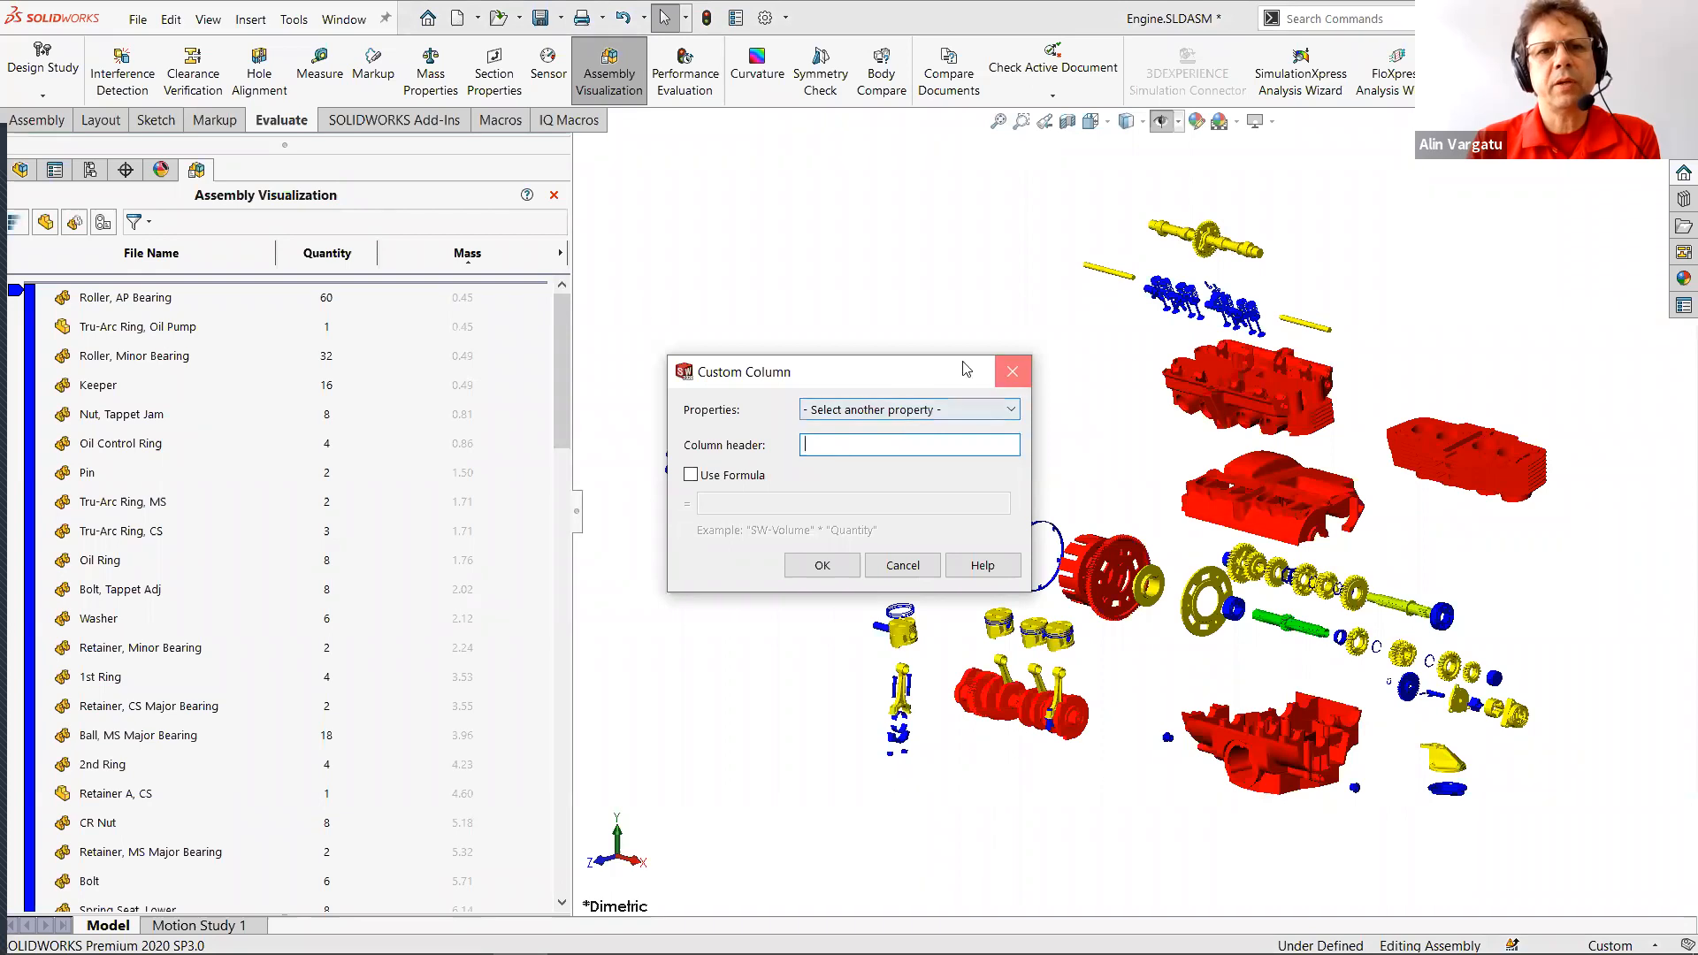
left_click(1012, 372)
Replace the Mass column with a custom column based on the Revision property, keeping Revision as its header.
left_click(561, 254)
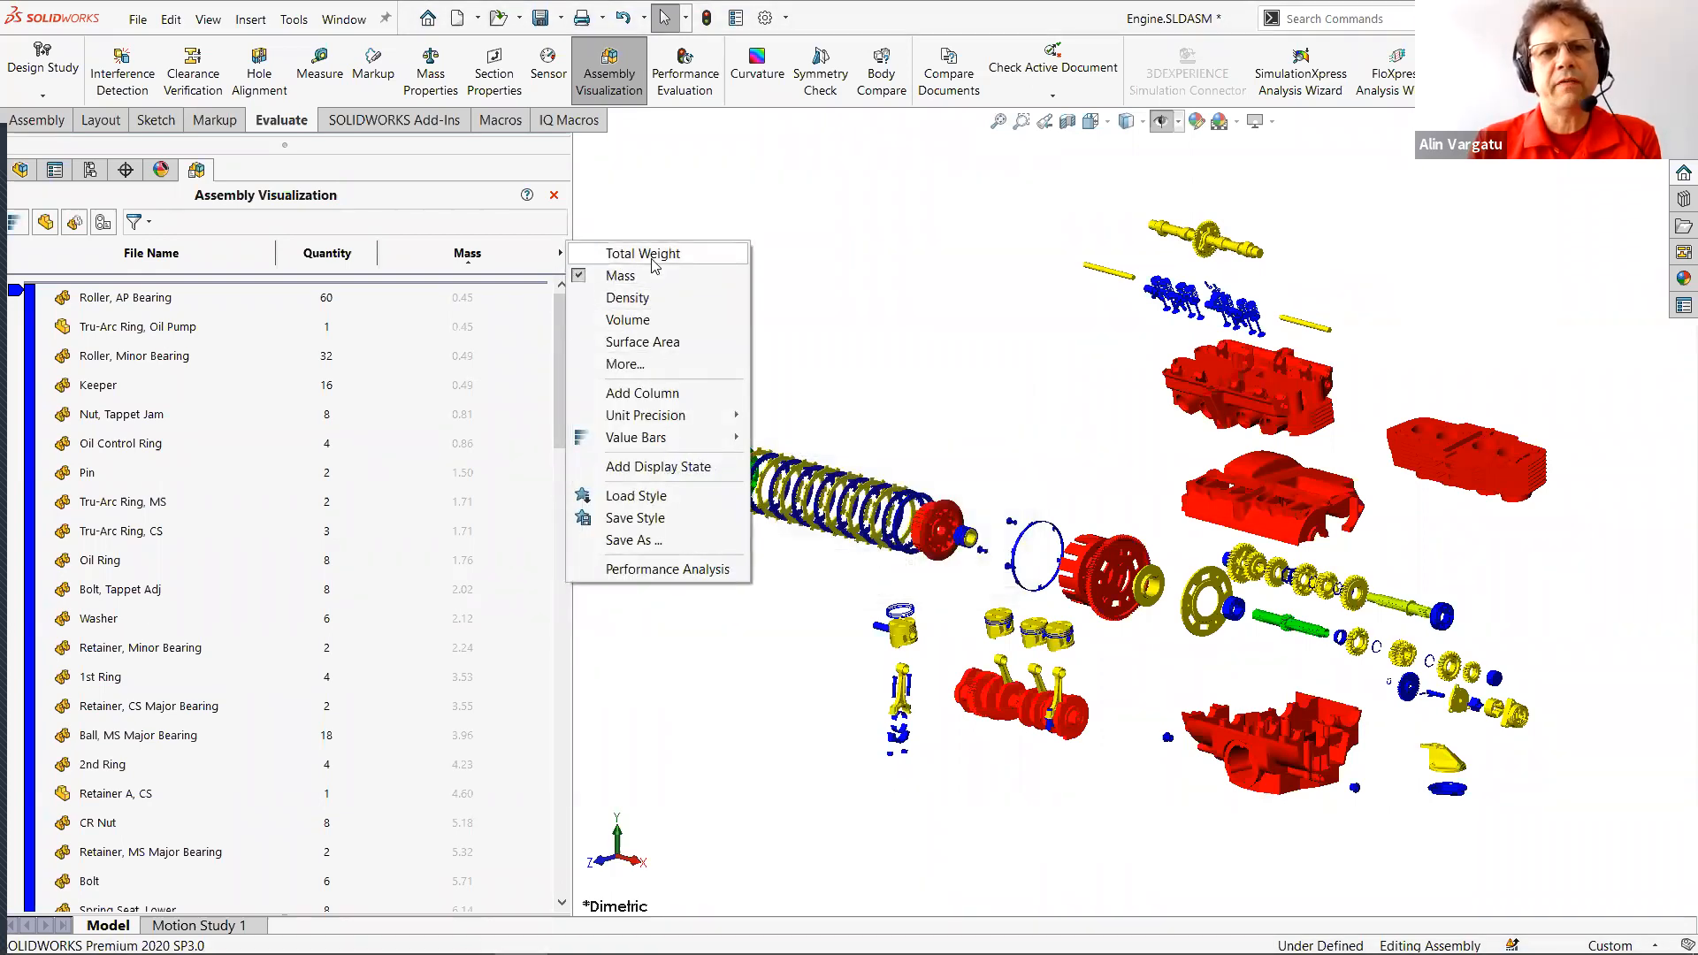
left_click(666, 372)
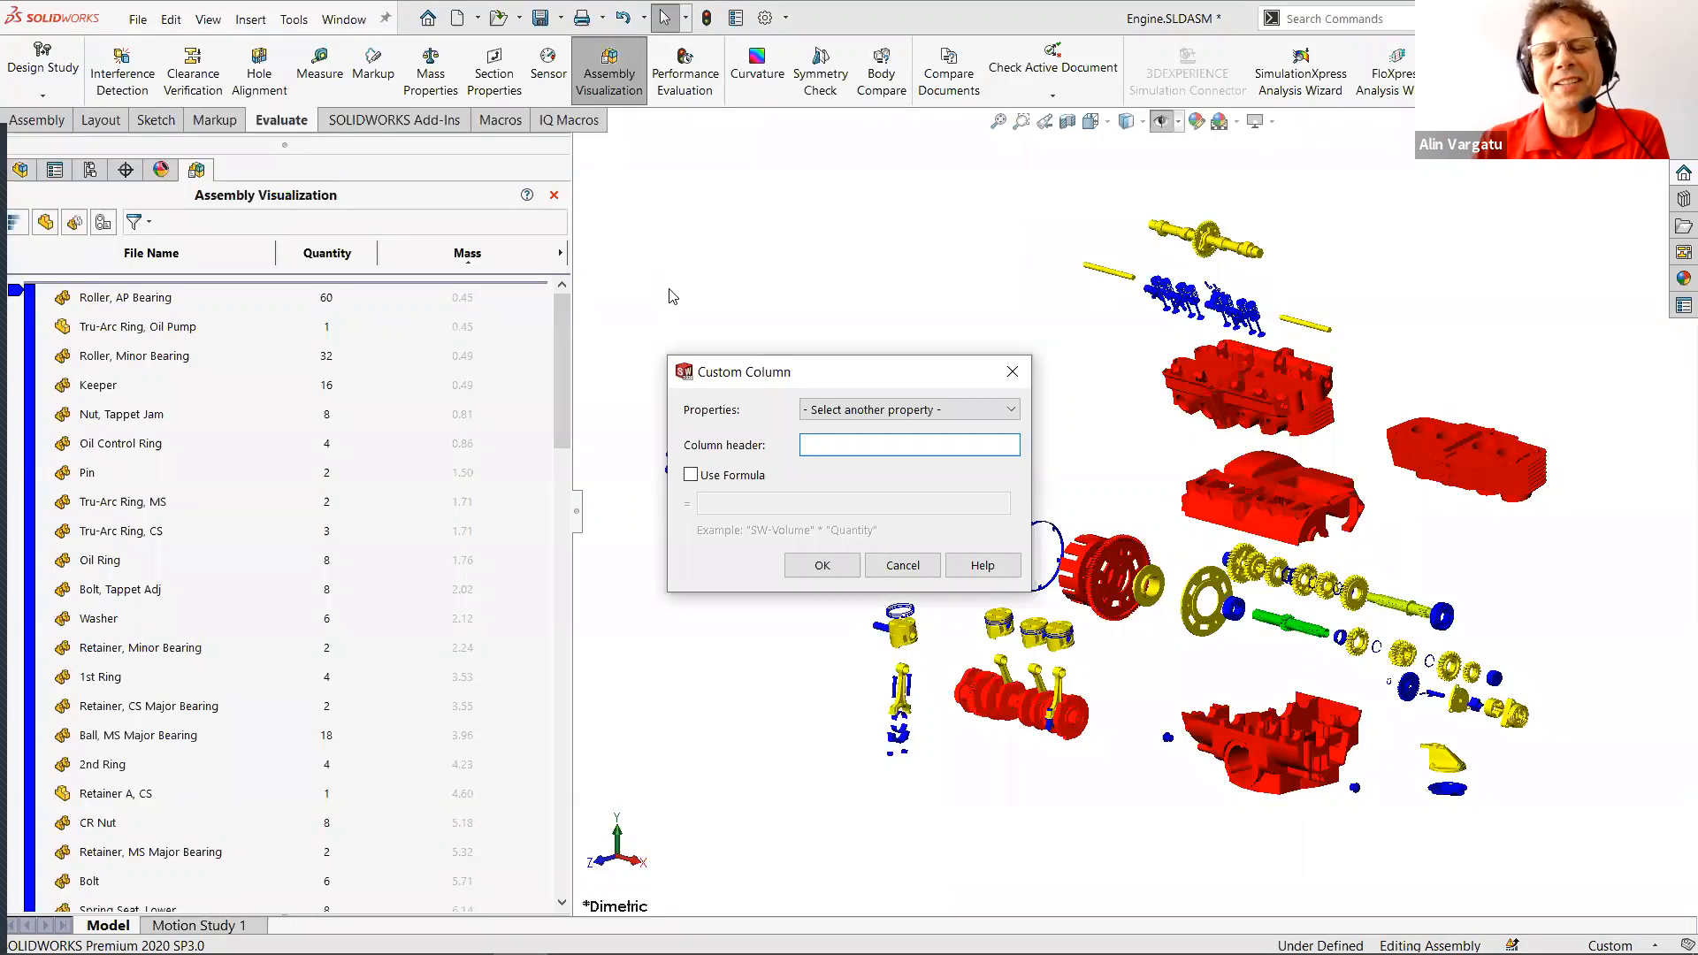
left_click(955, 411)
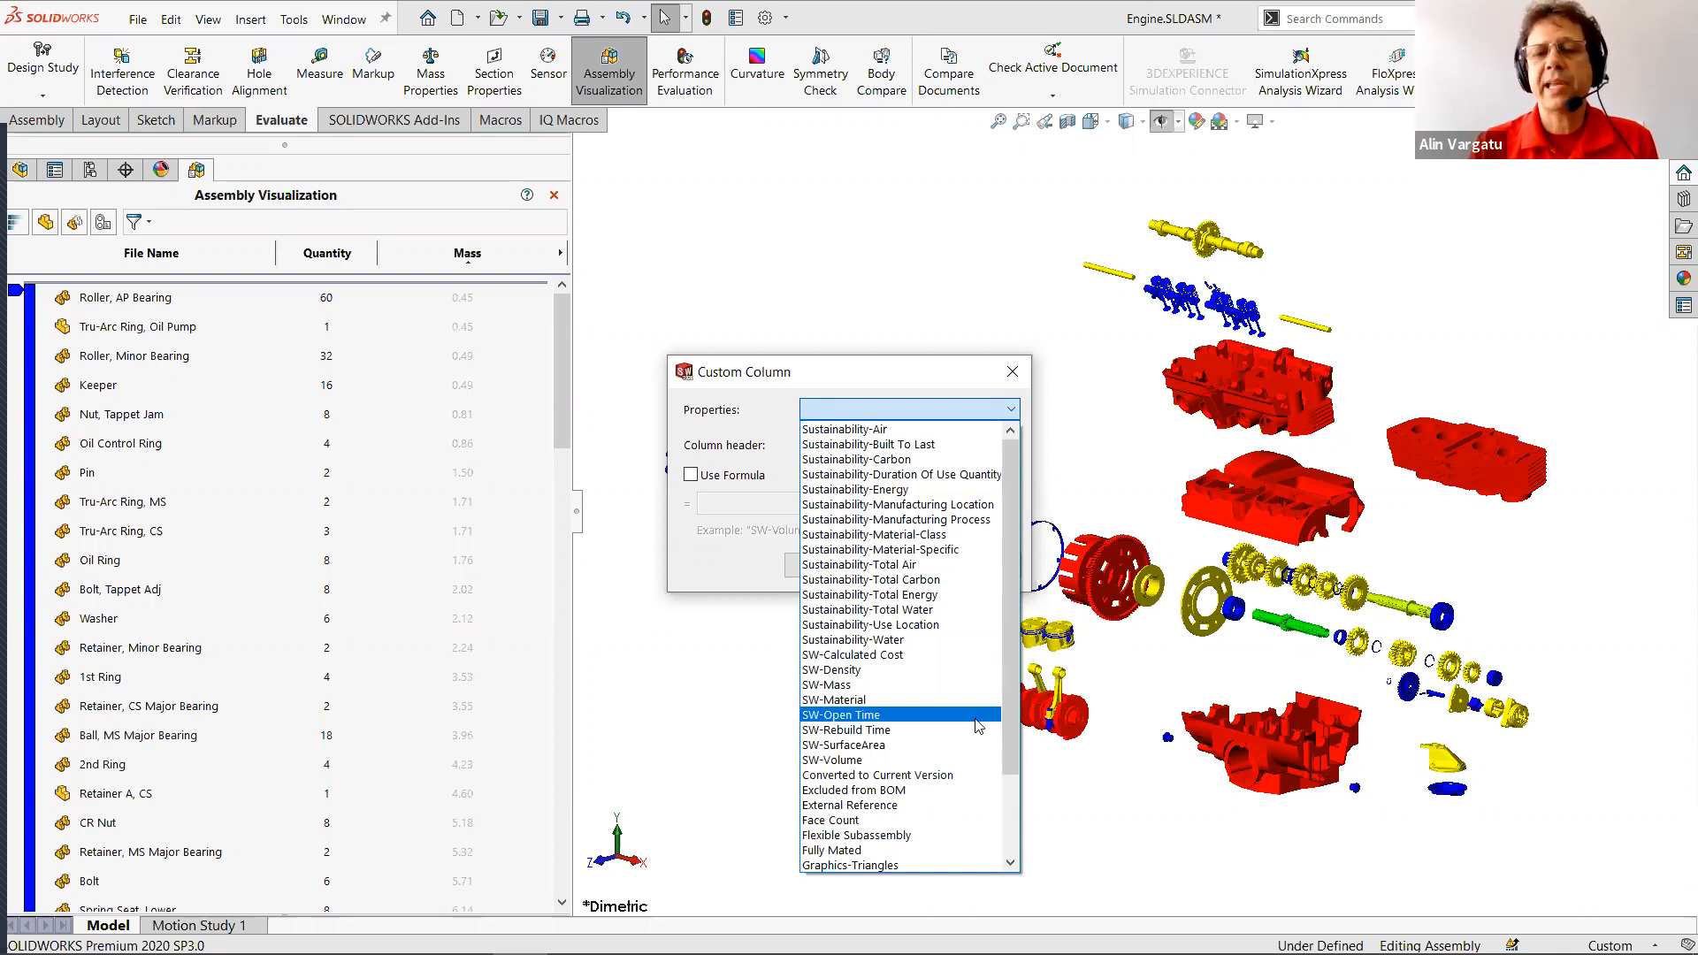
scroll(951, 717, "down", 2)
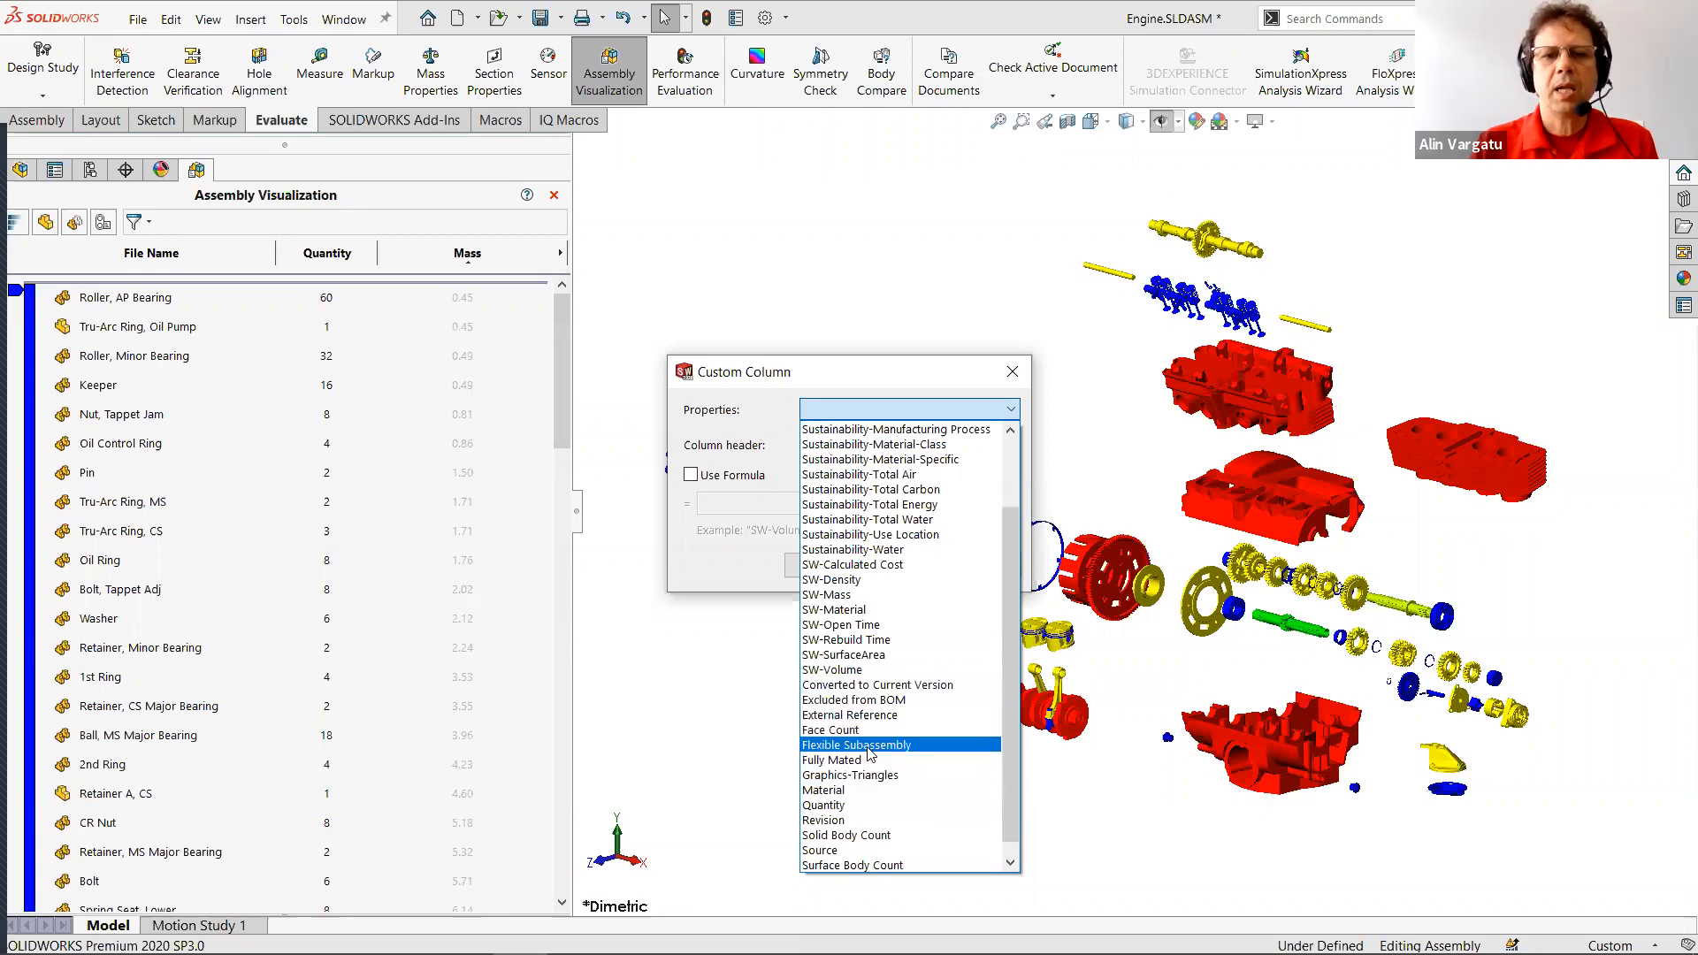
scroll(870, 753, "down", 1)
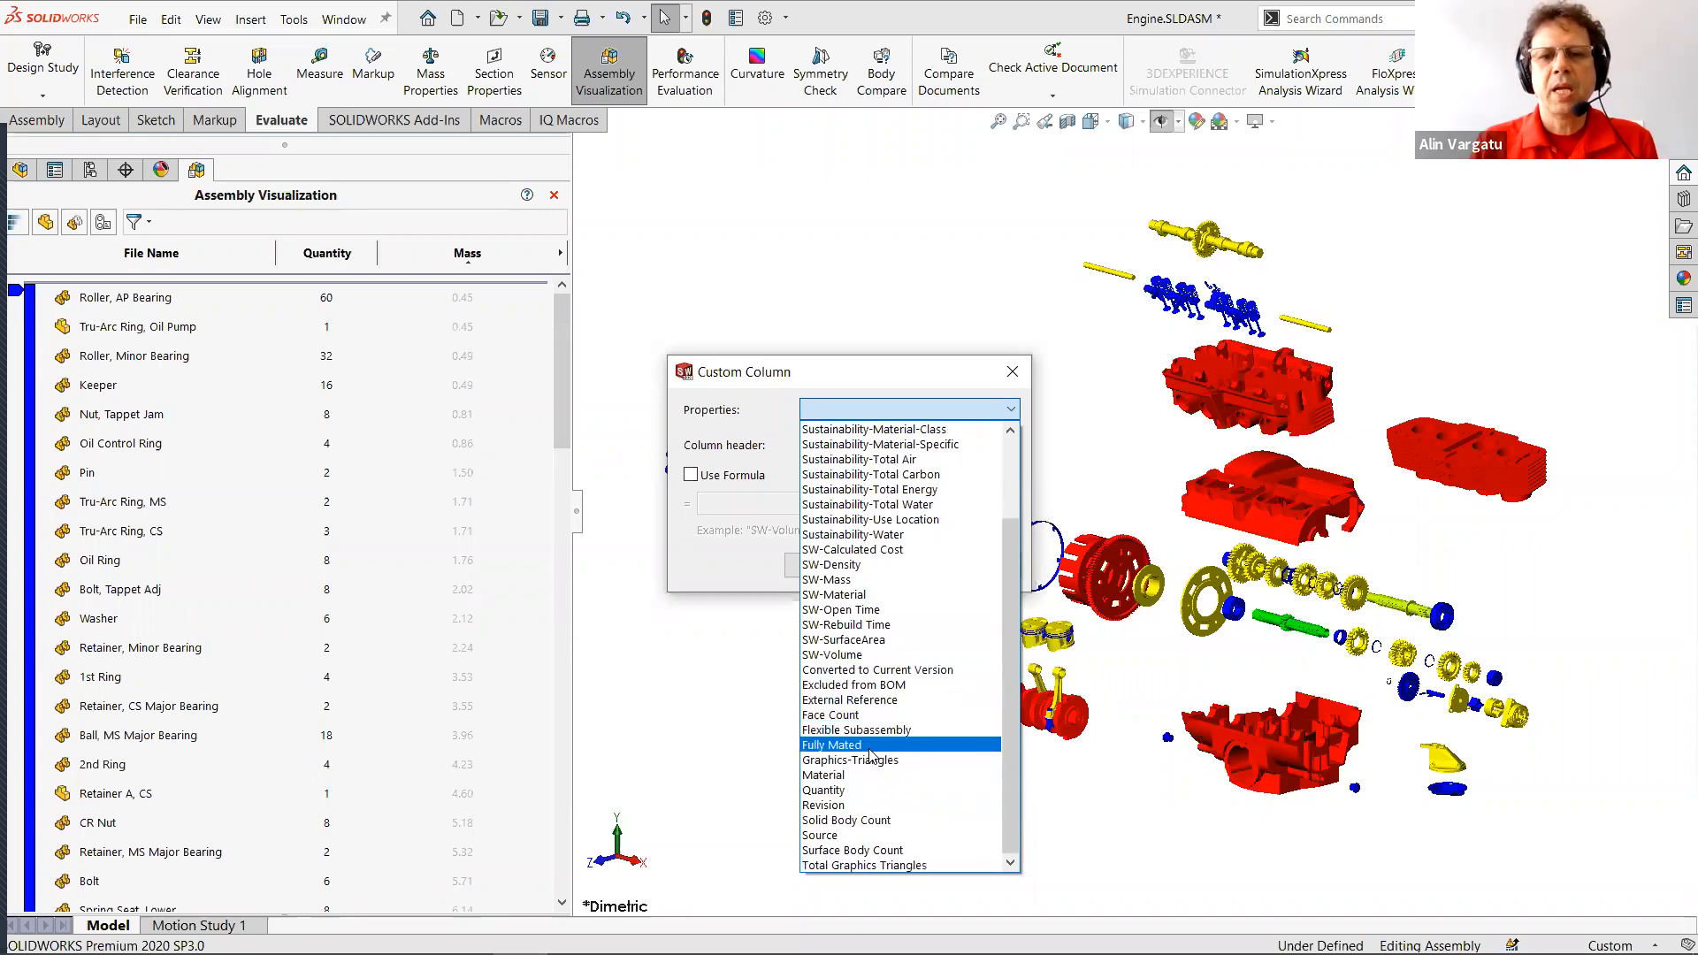
left_click(869, 806)
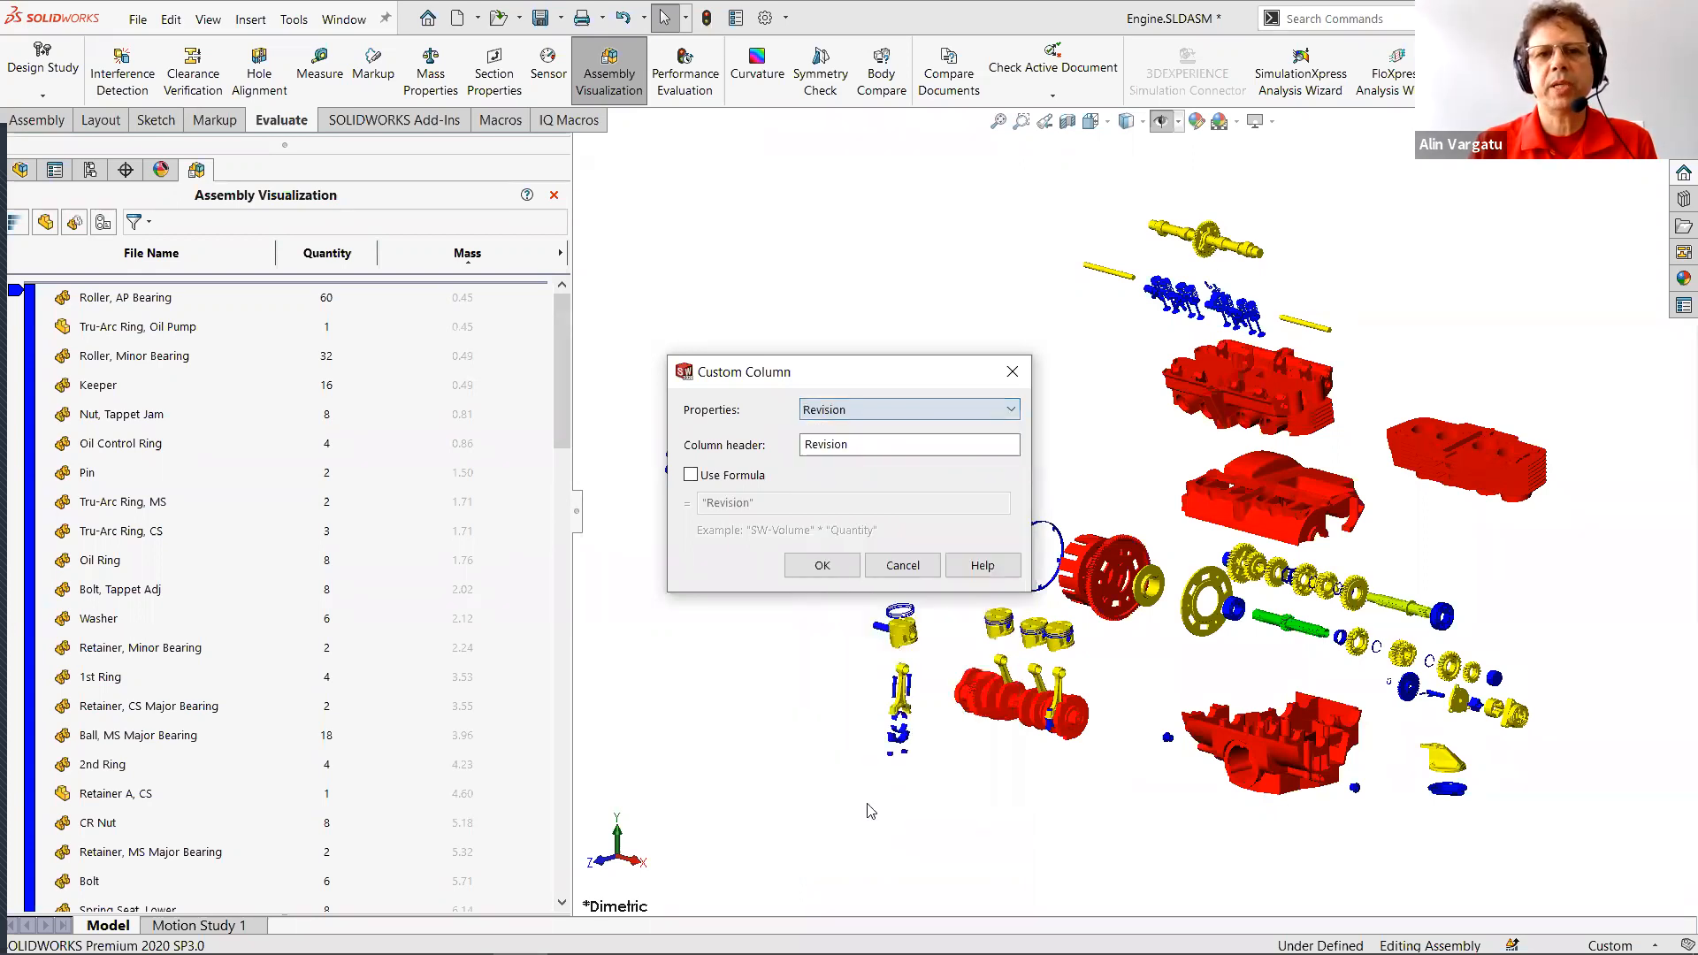
left_click(822, 565)
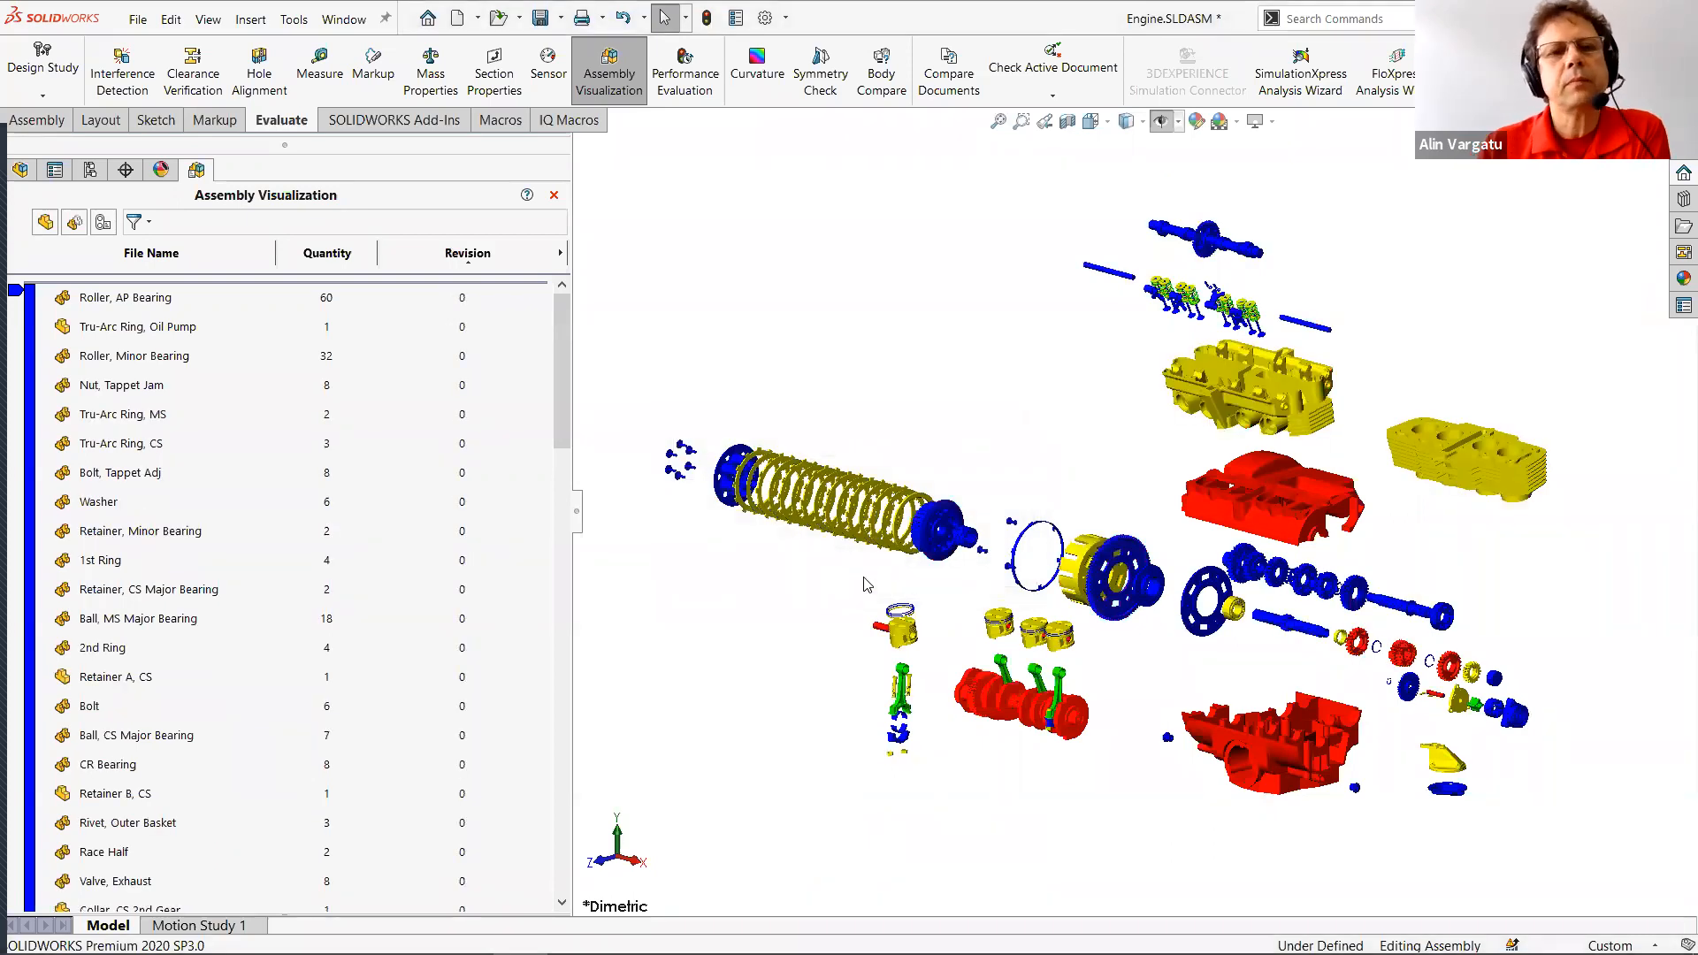
Reset all color sliders and group identical Revision values by color, checking the list down to its last part.
right_click(29, 326)
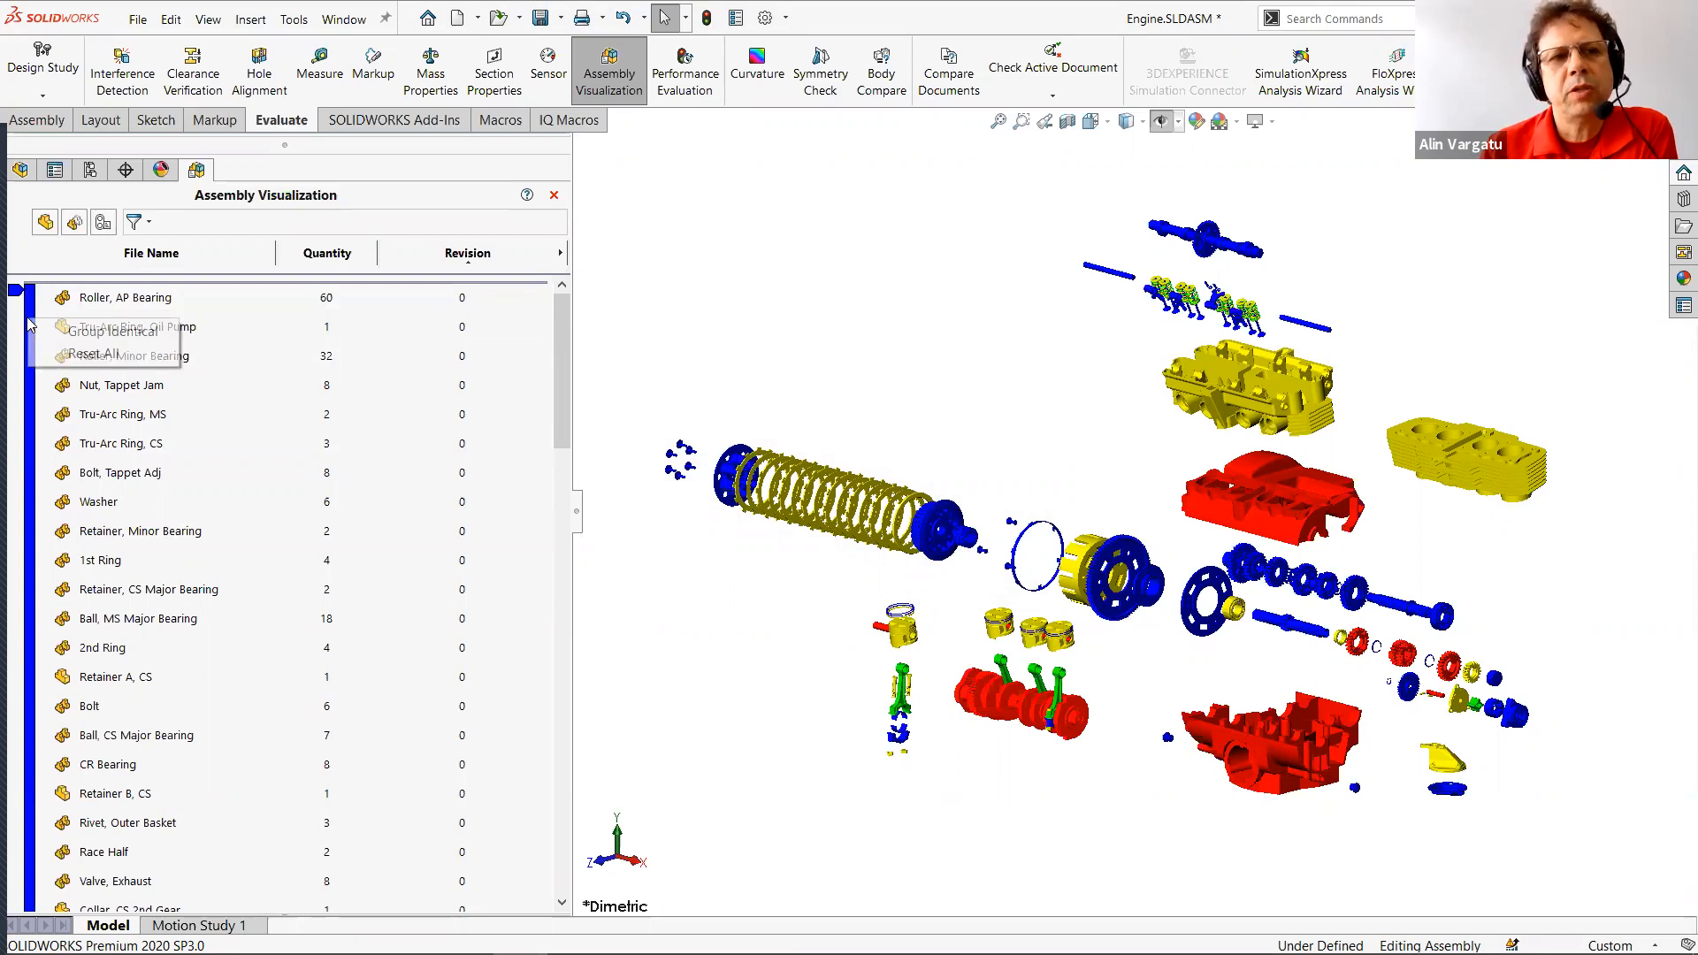
left_click(79, 354)
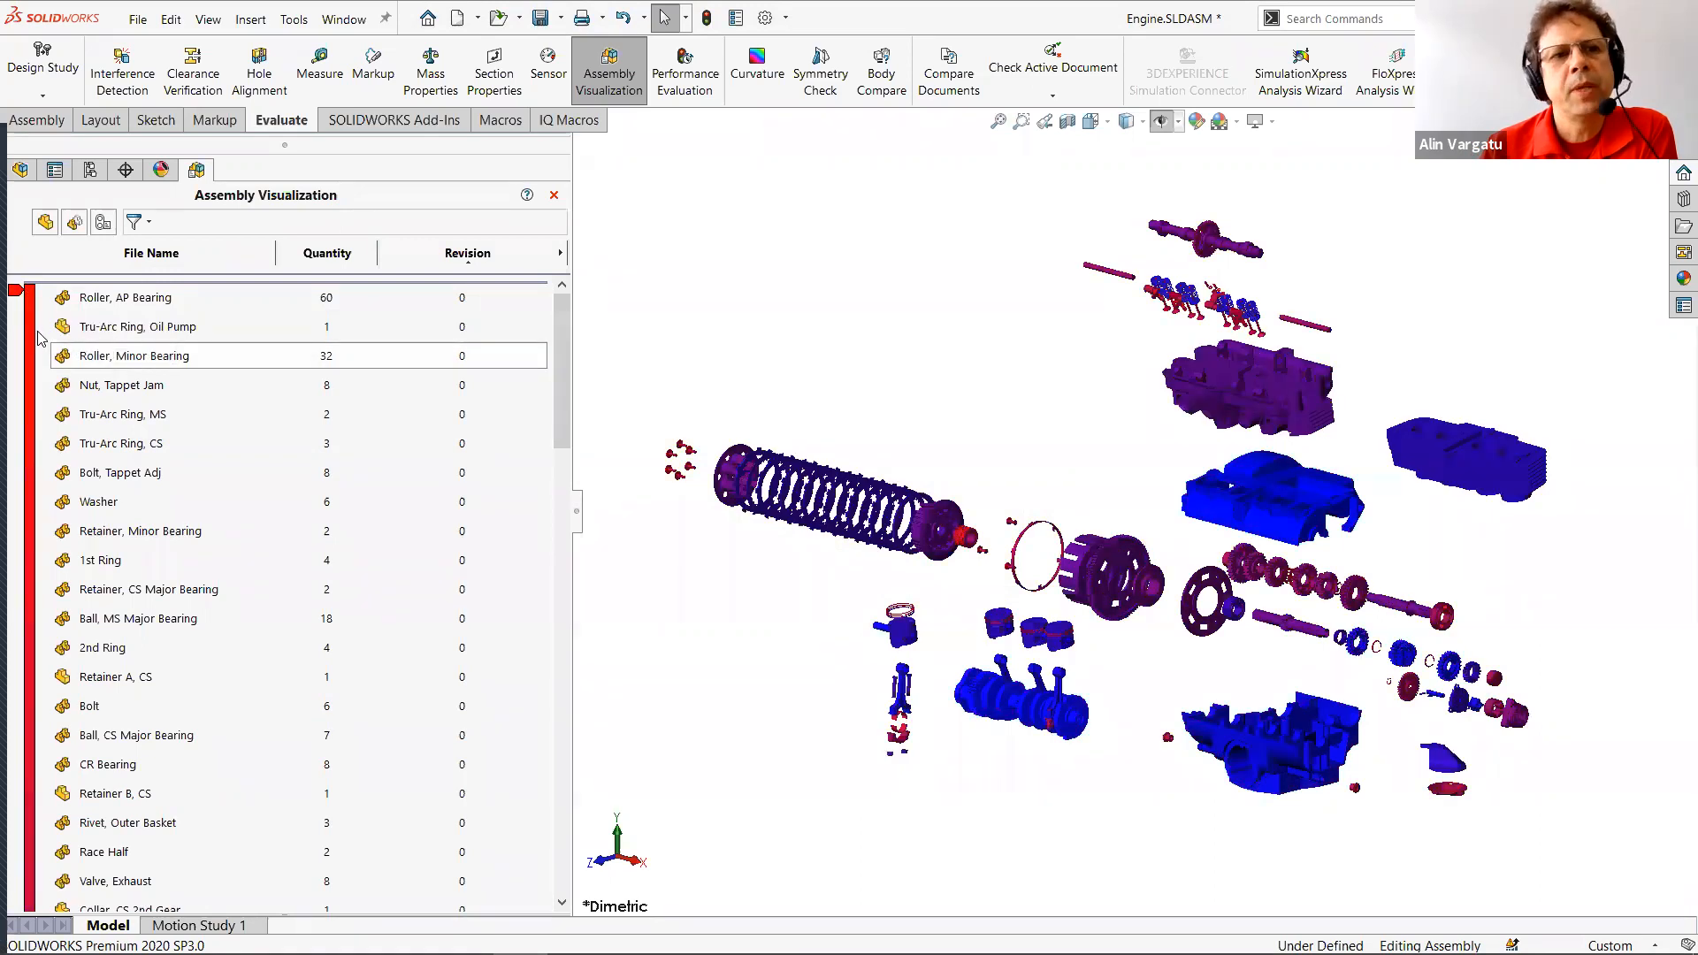
right_click(29, 347)
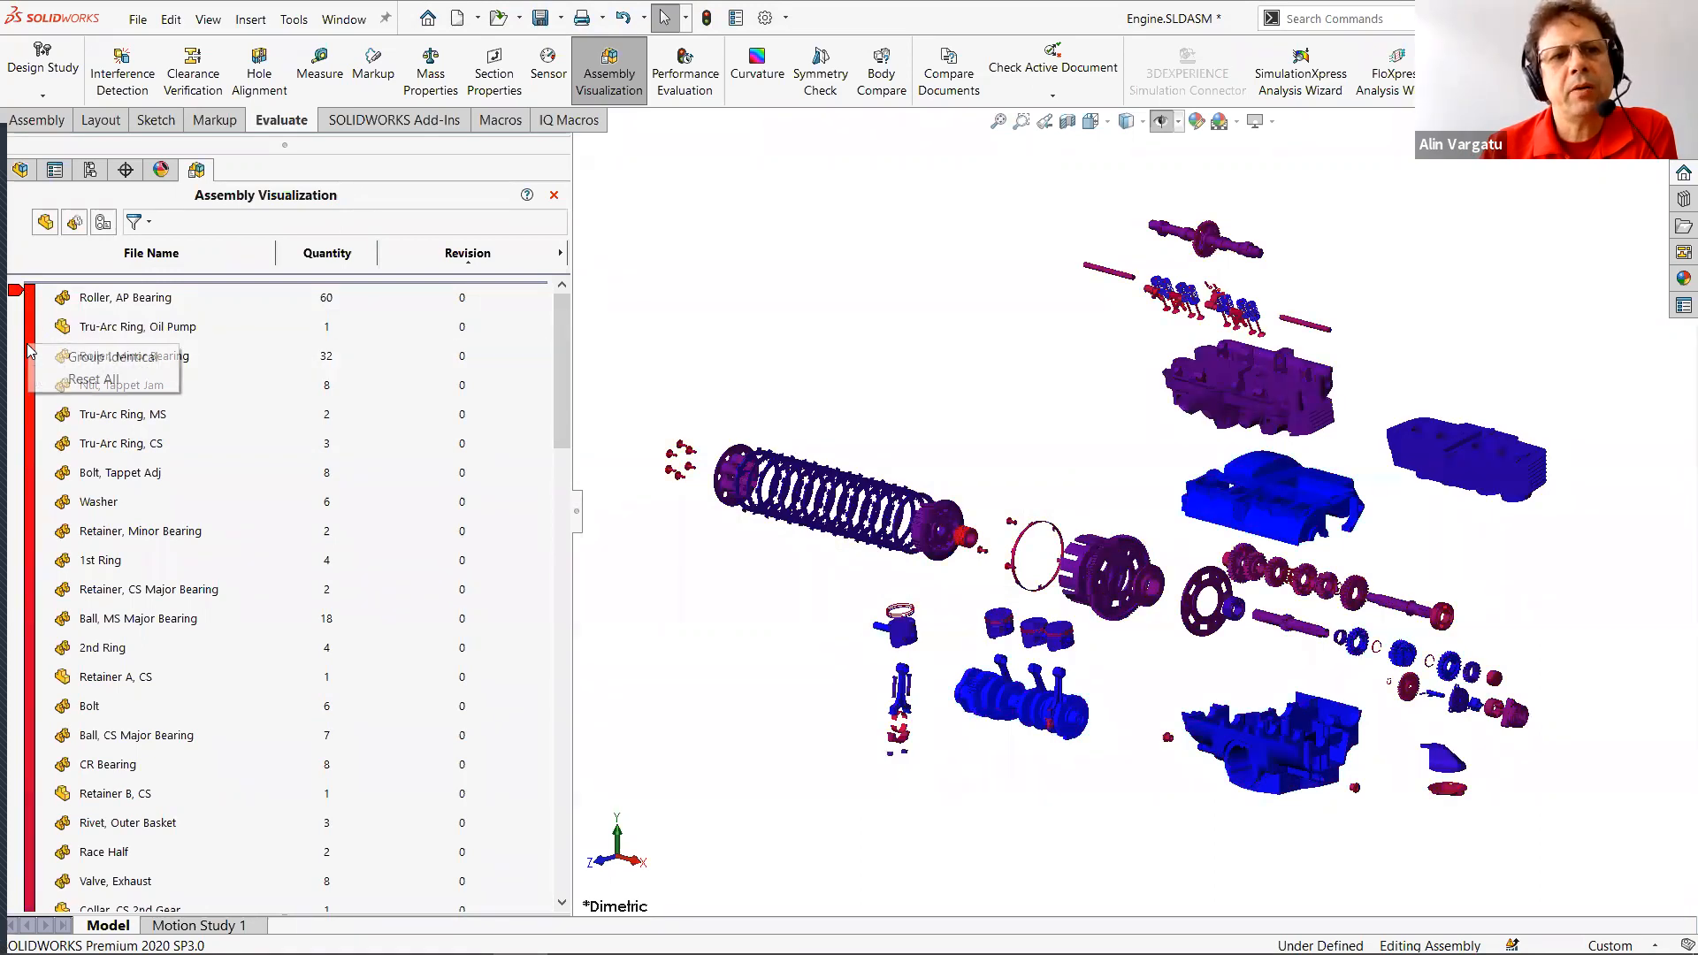
left_click(91, 359)
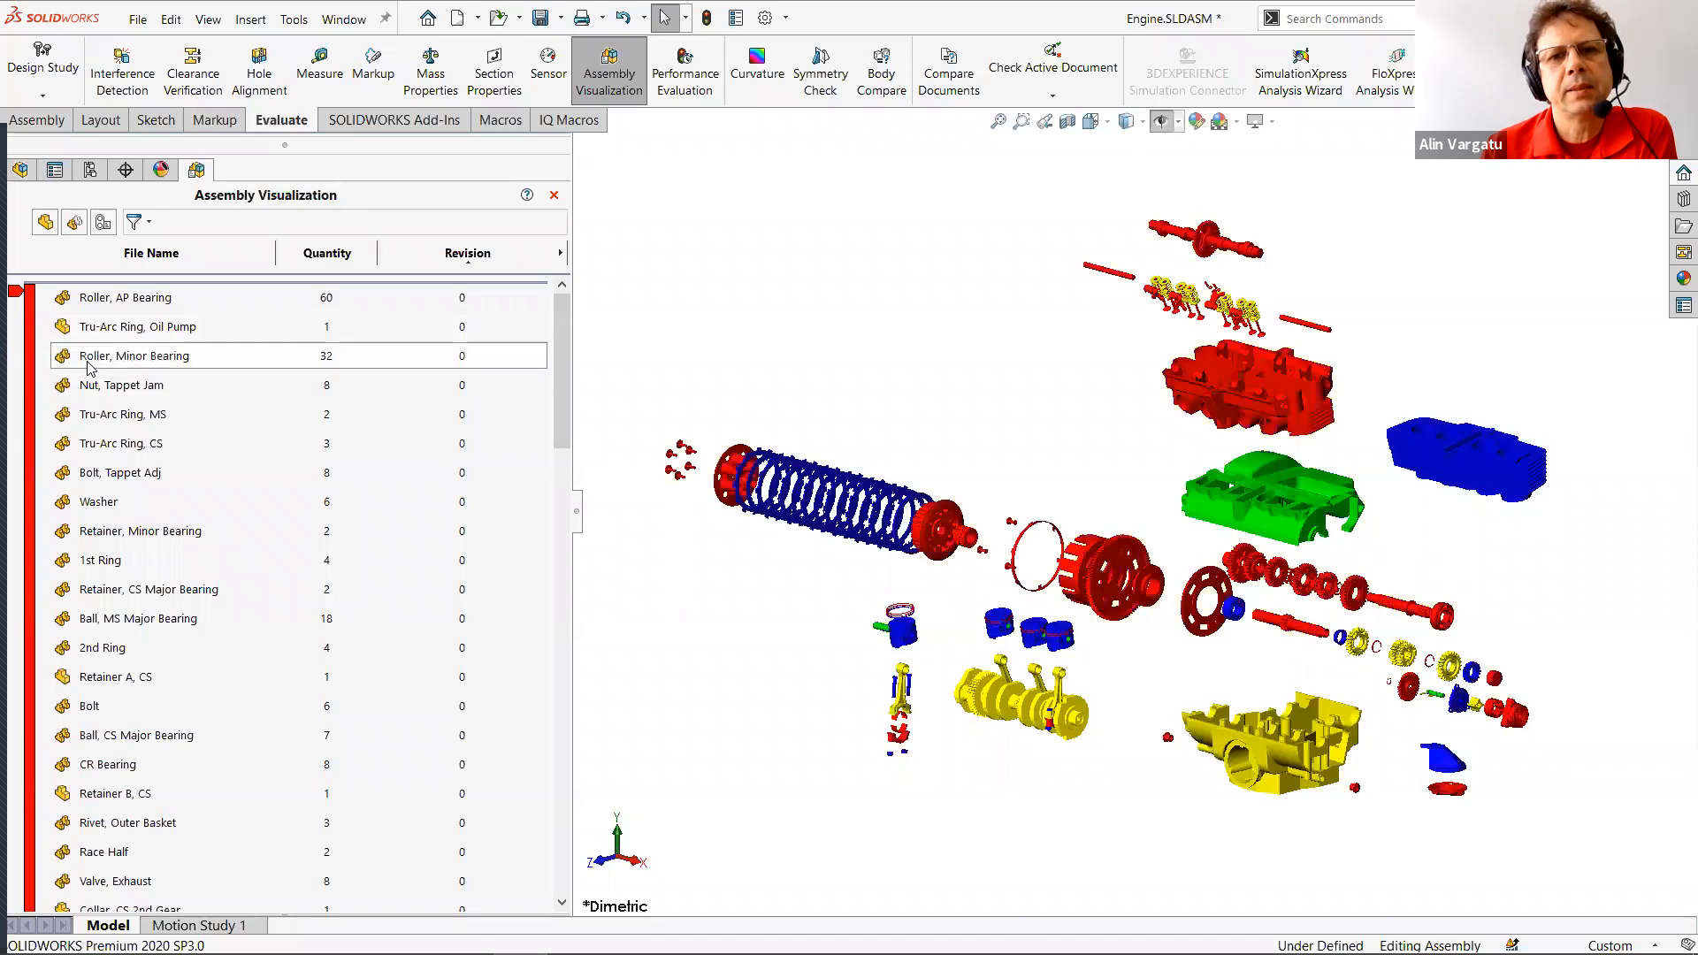
left_click_drag(559, 409, 560, 801)
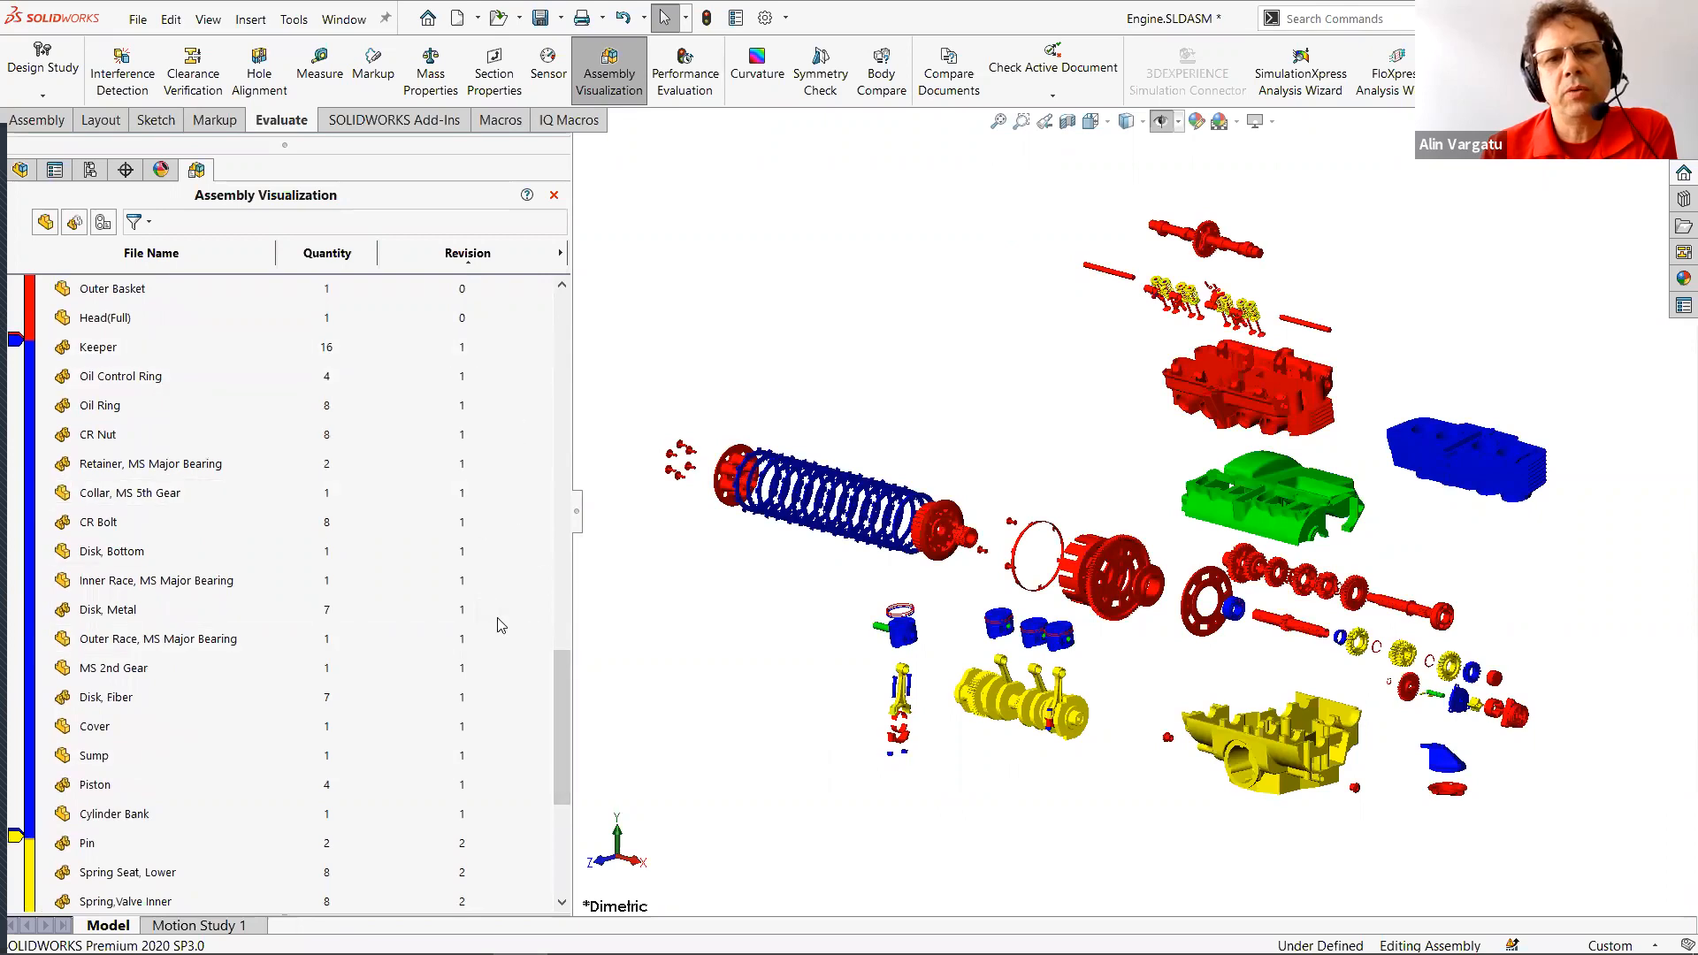
left_click_drag(561, 757, 574, 887)
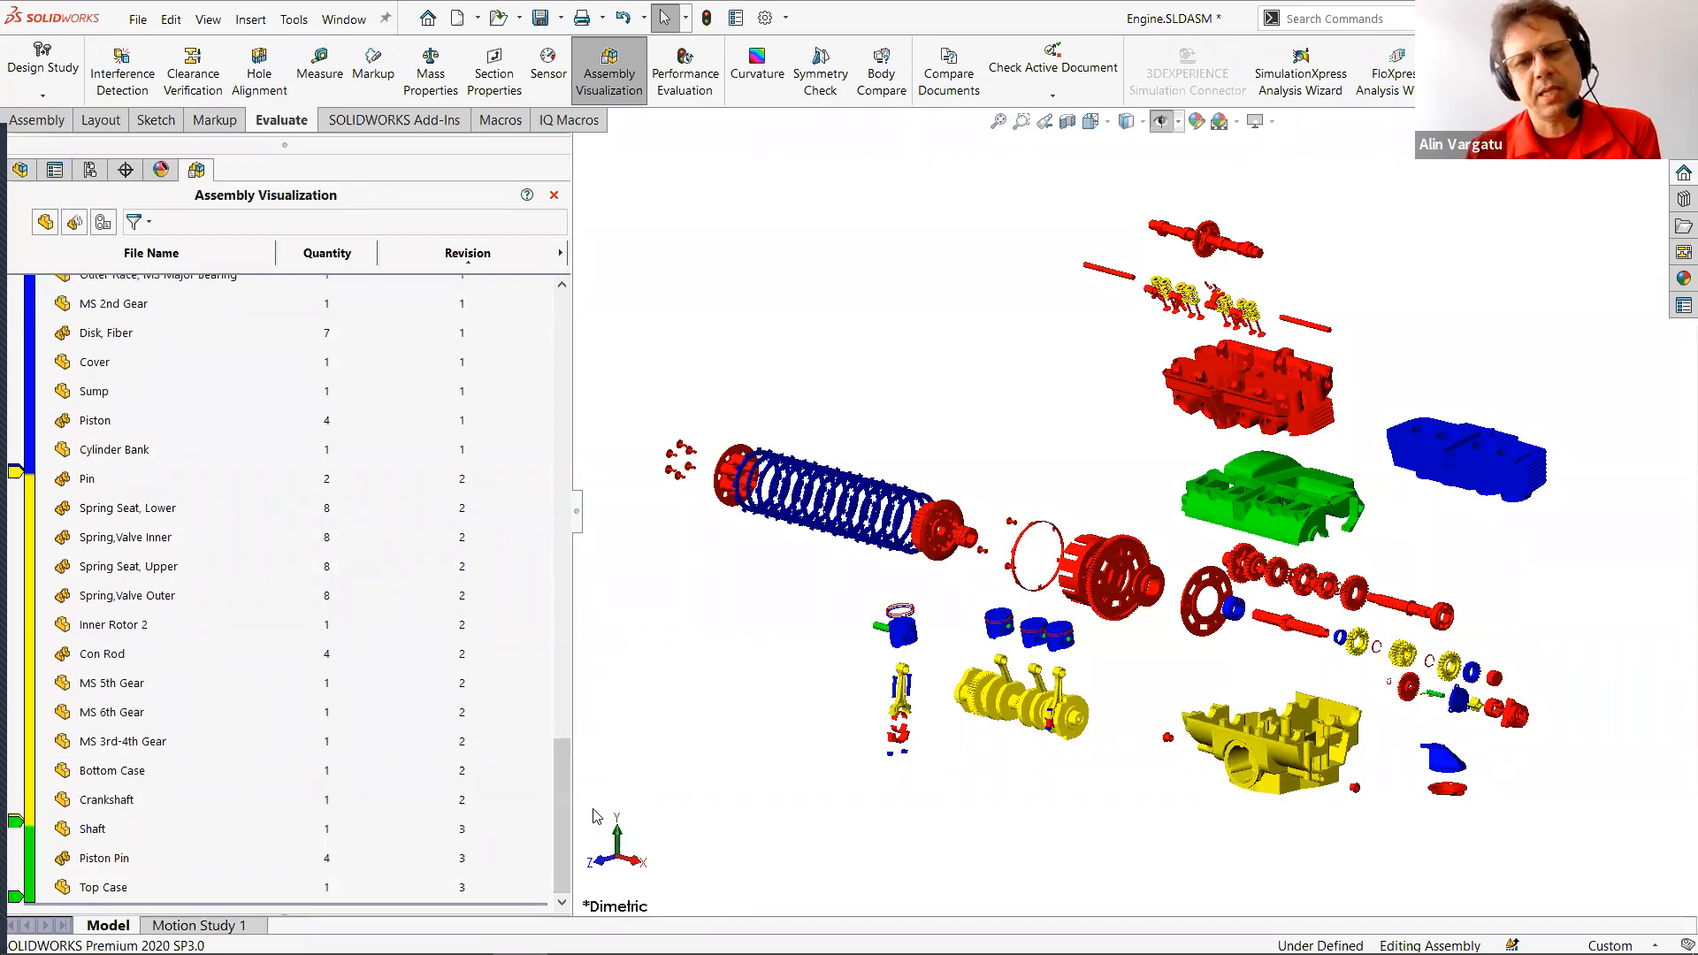
key("alt+Tab")
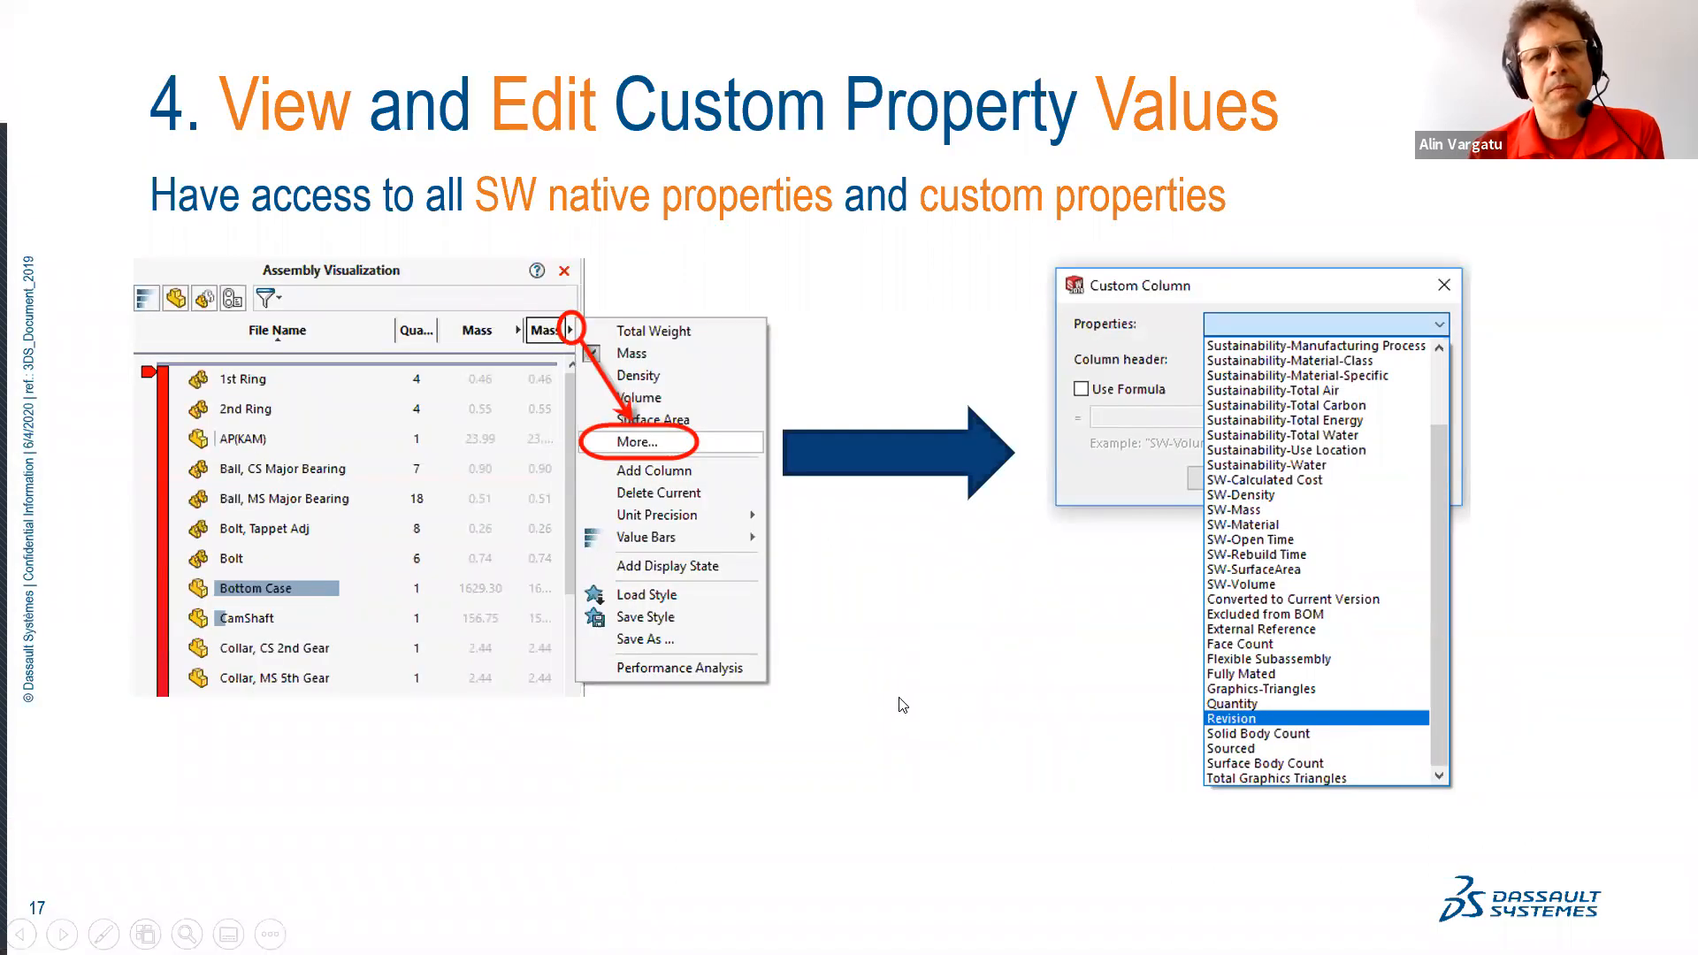
key("Right")
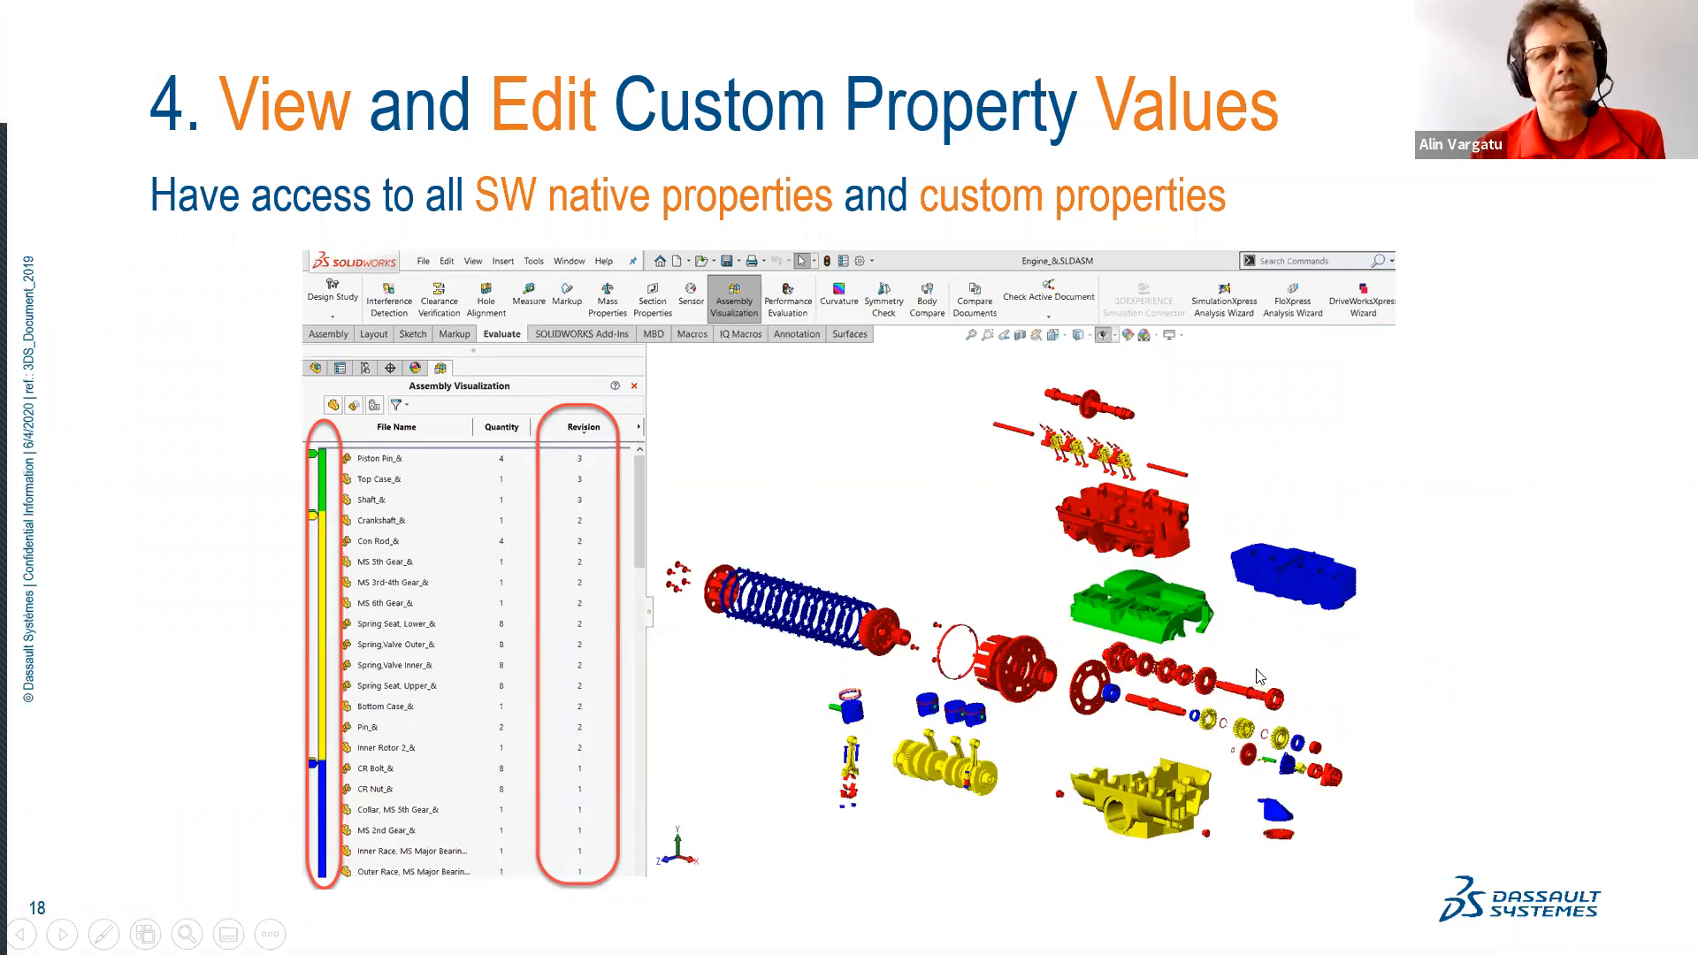
key("Right")
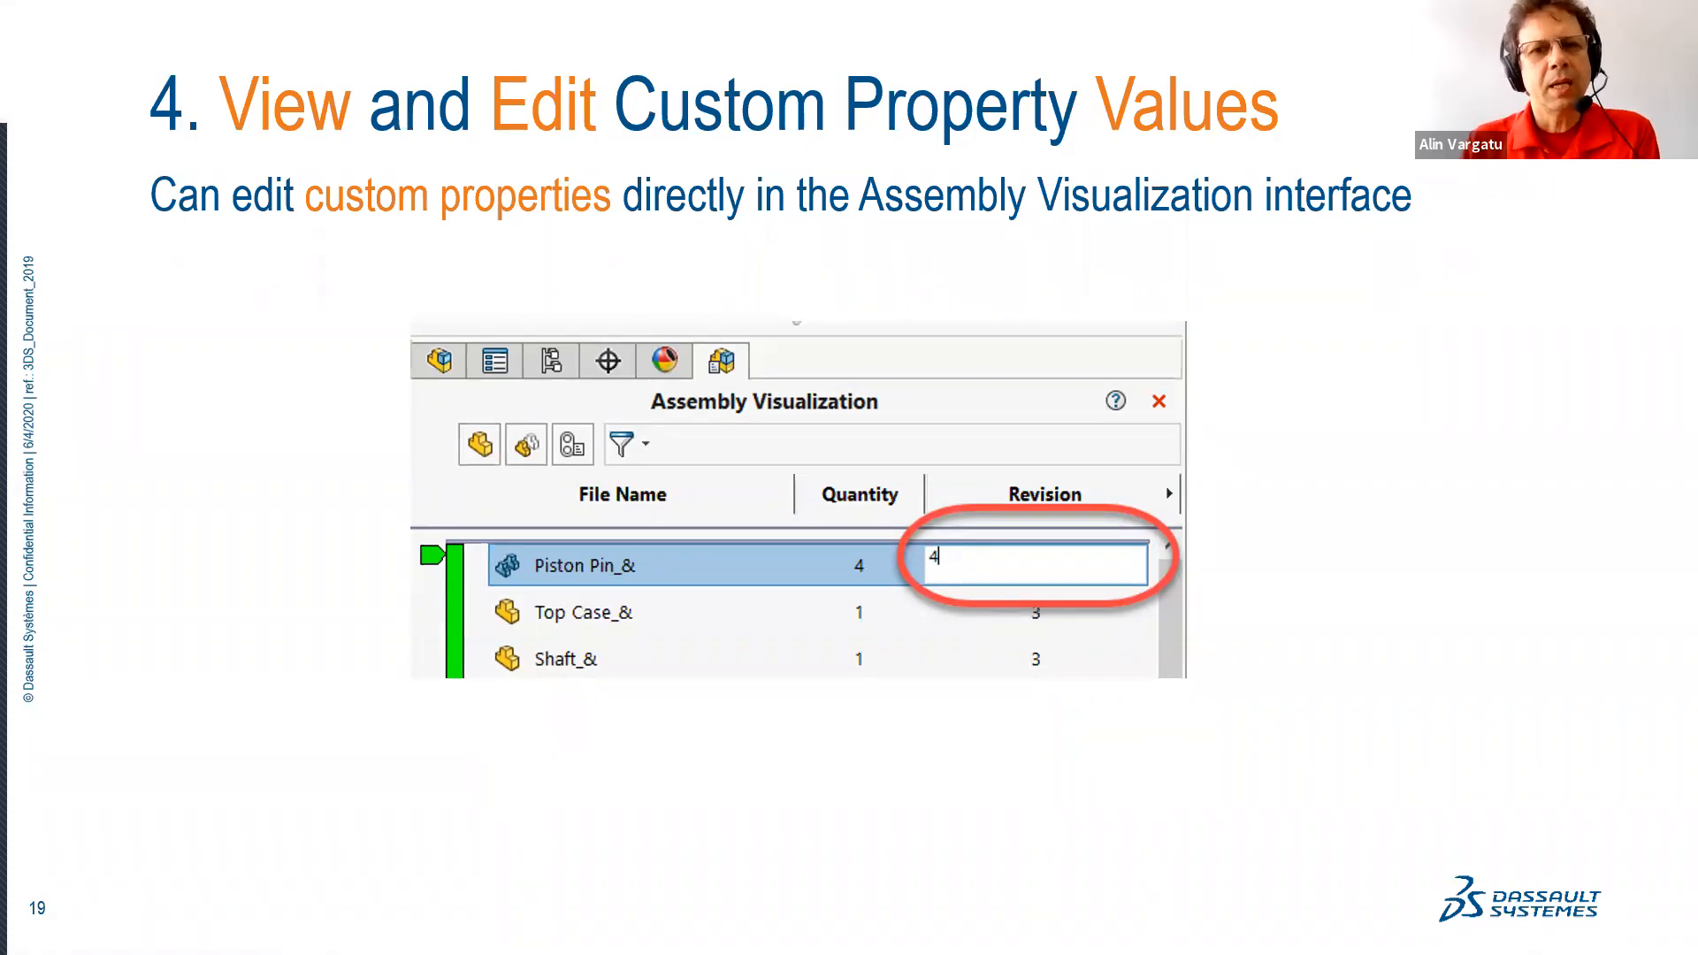
Switch back to SOLIDWORKS and set the Revision value of the Piston Pin to 4 directly in the visualization list.
key("alt+Tab")
scroll(566, 778, "up", 2)
scroll(566, 779, "down", 2)
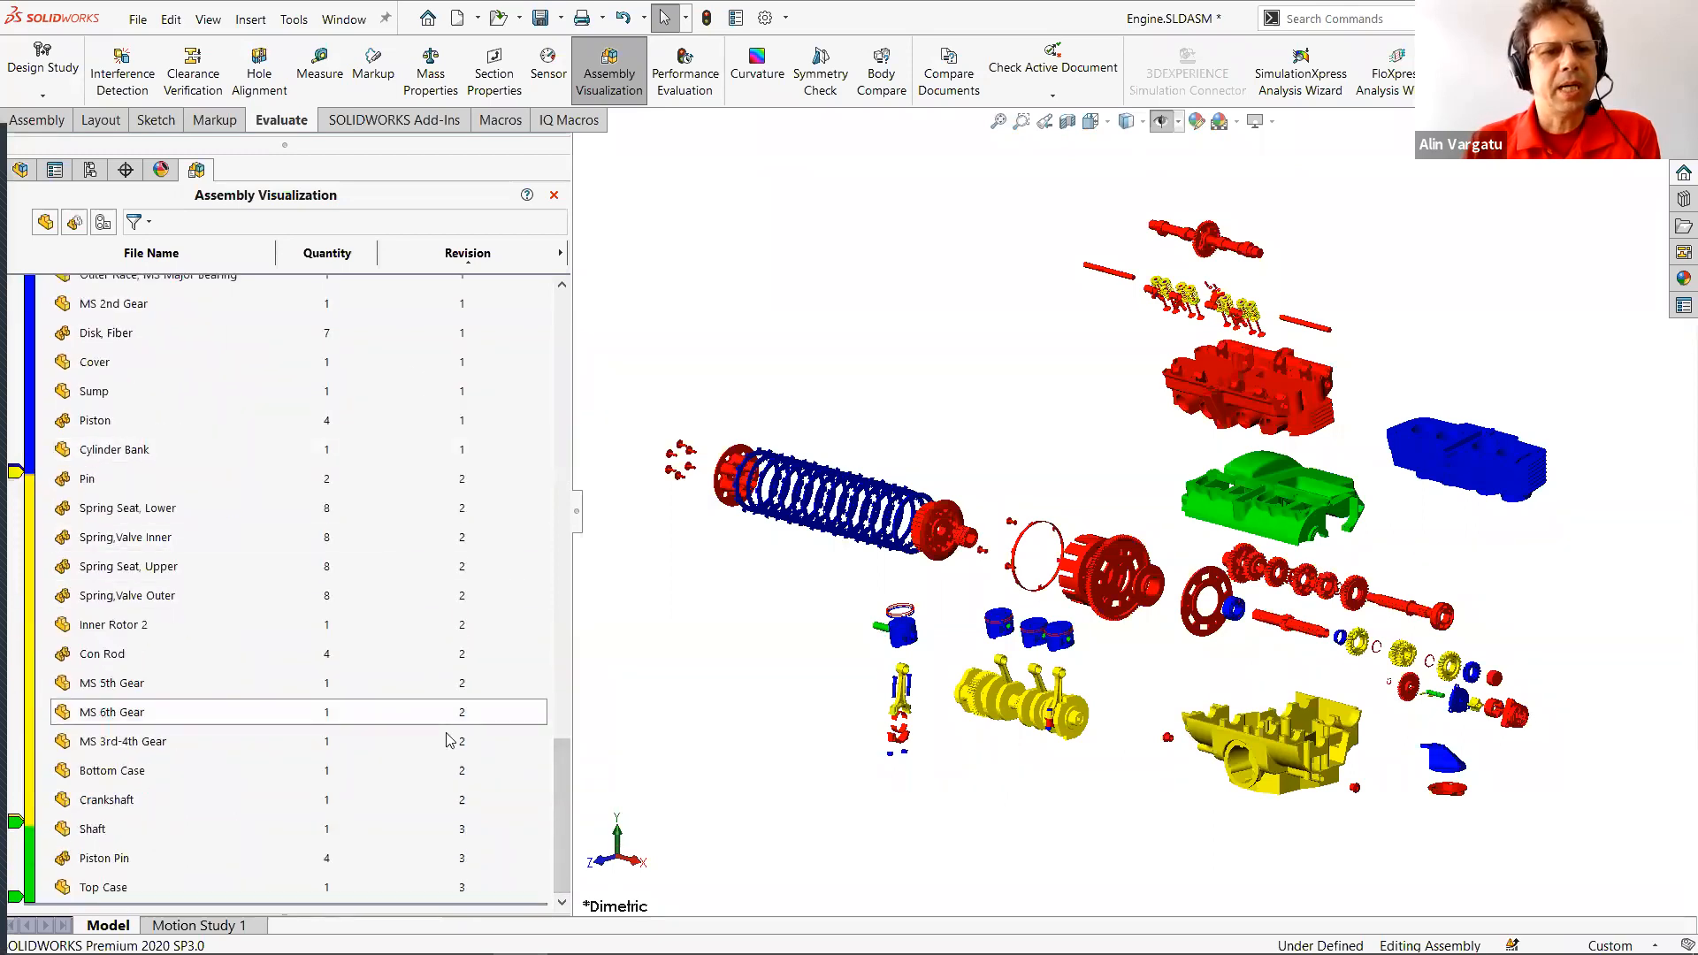
left_click(463, 864)
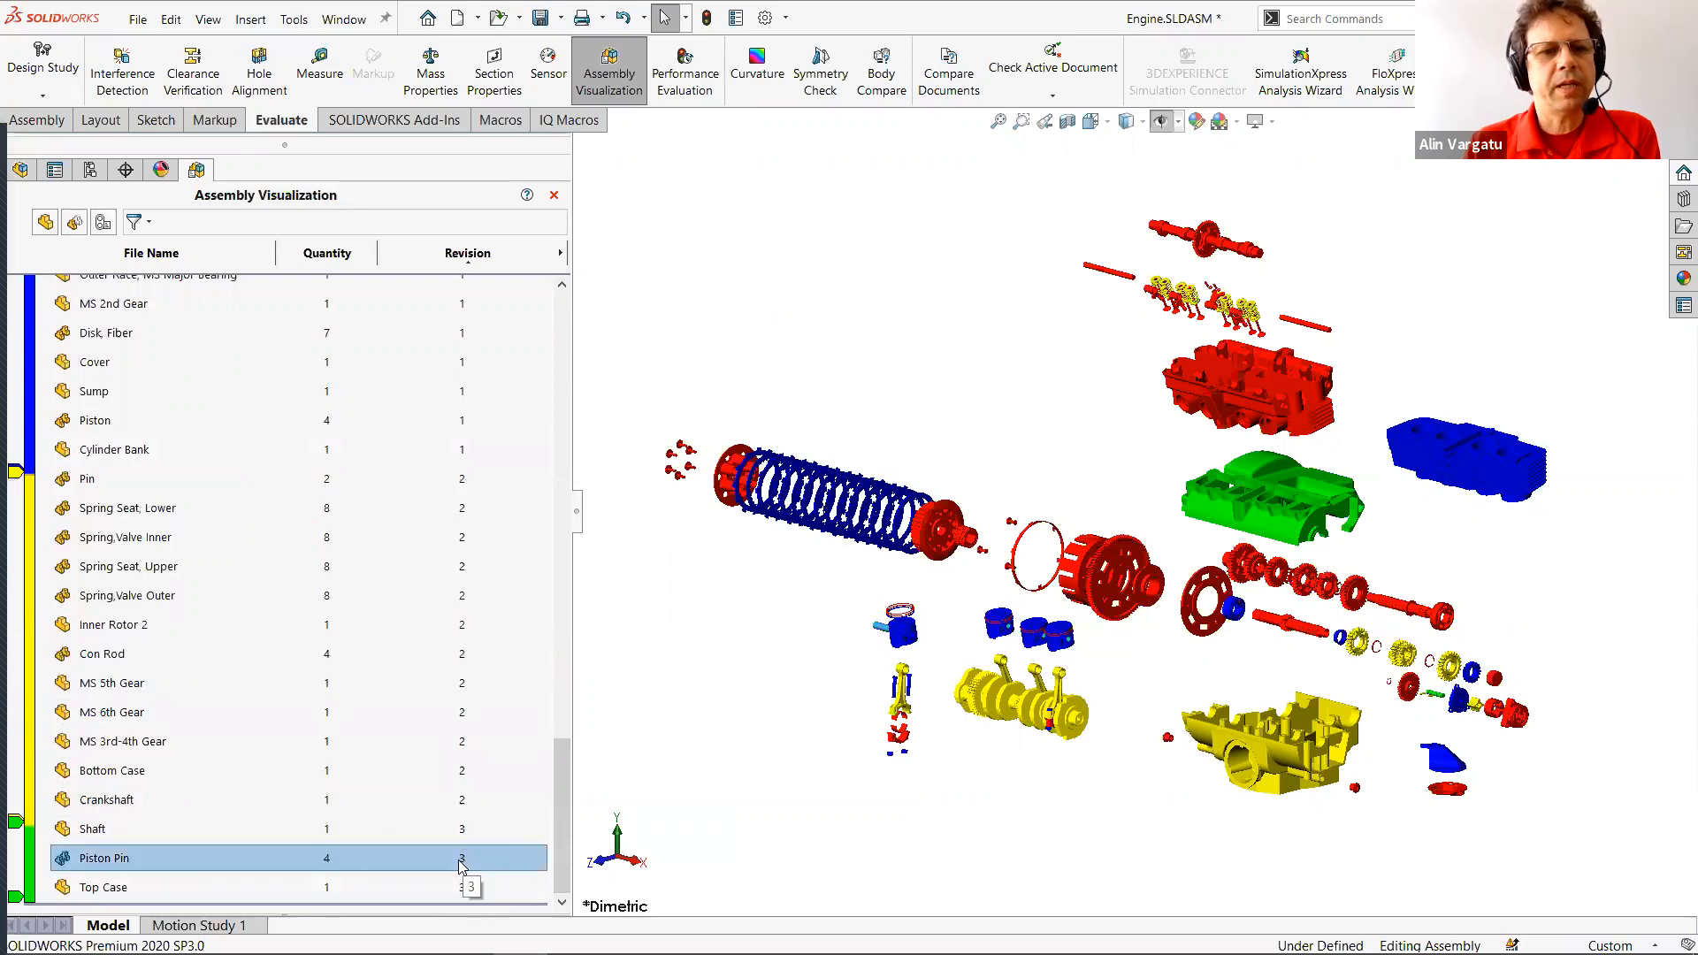
left_click(463, 864)
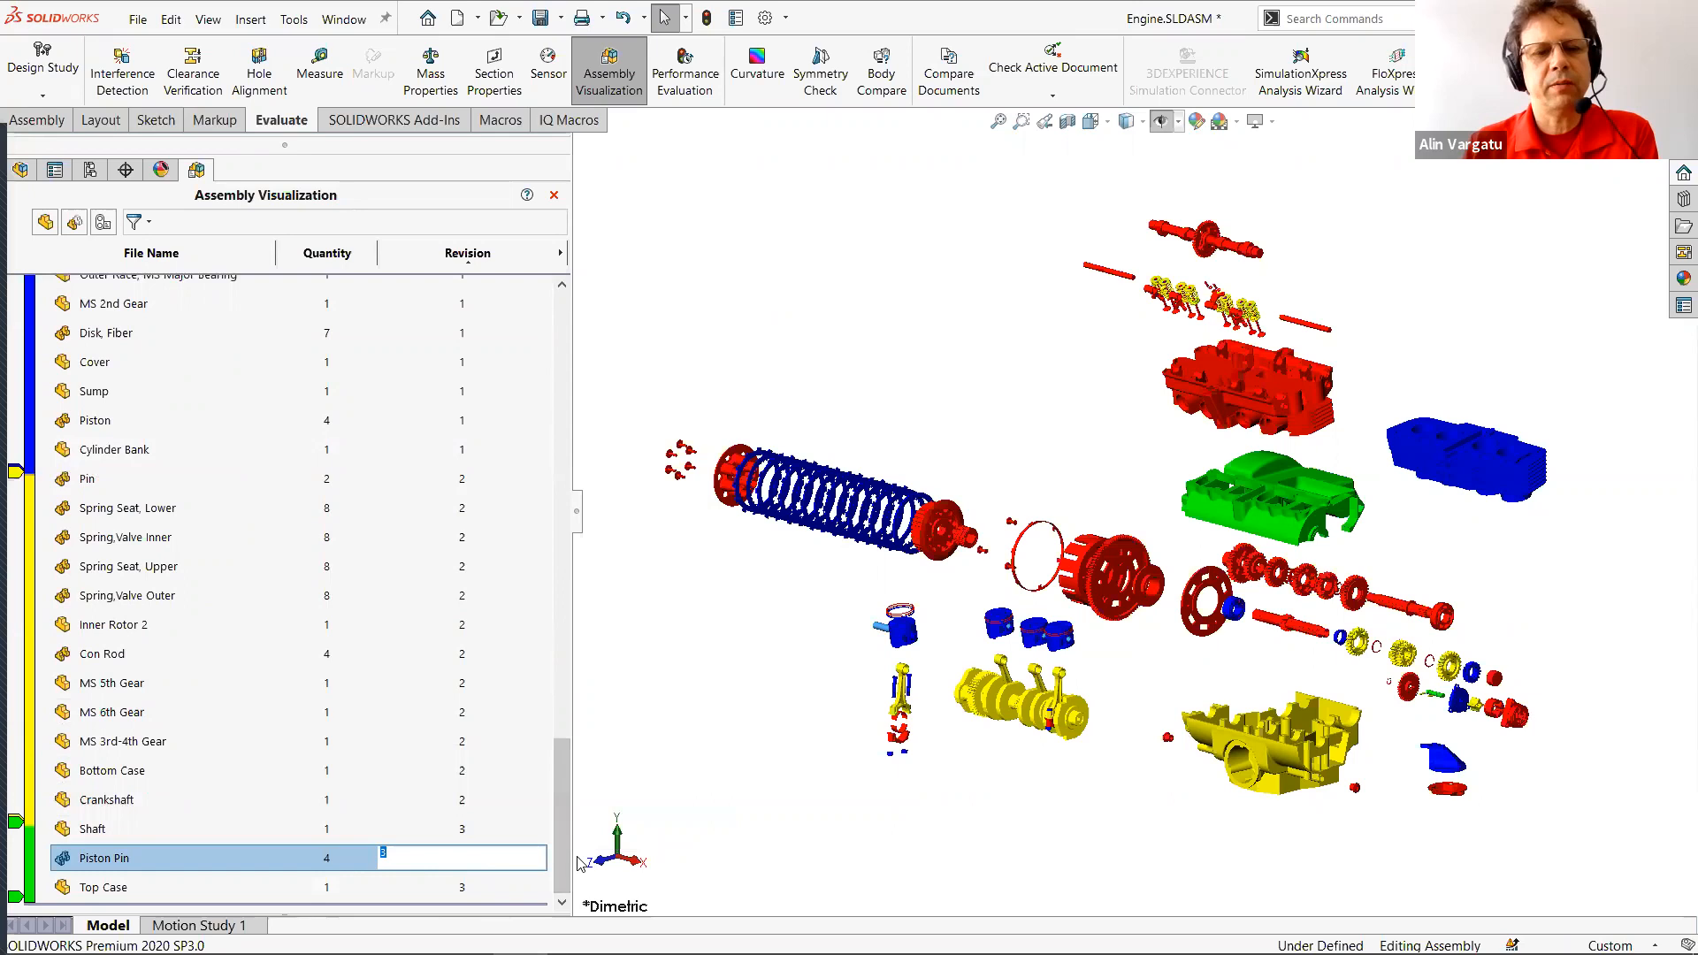
type("4")
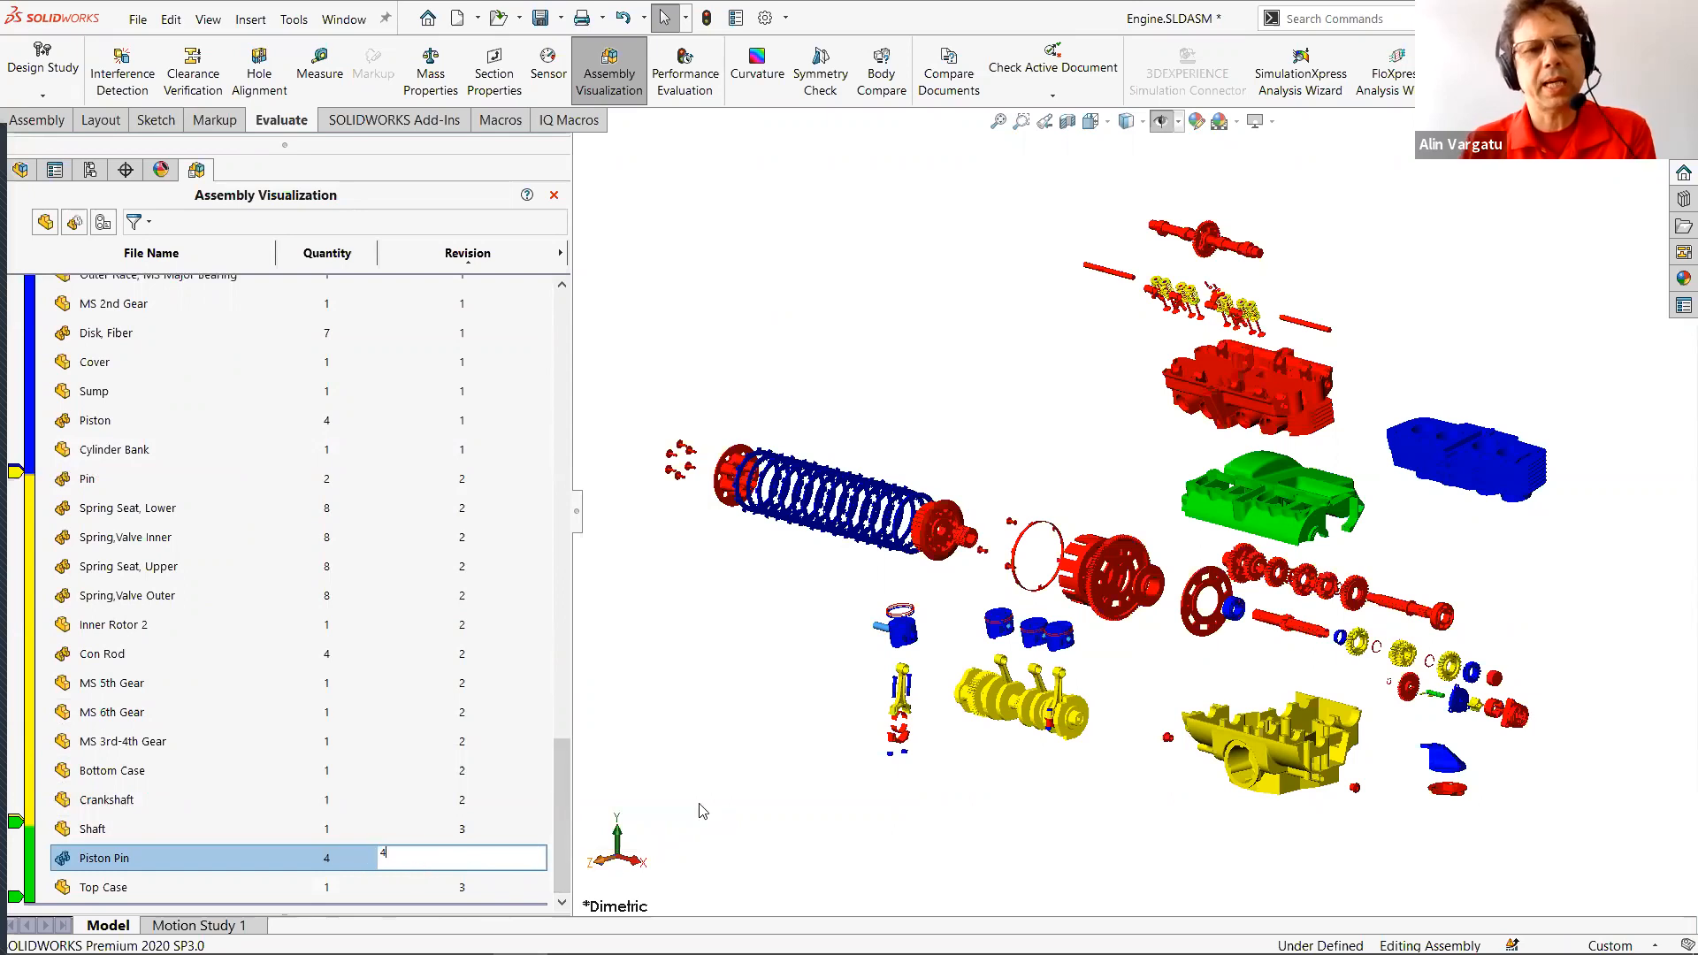
left_click(713, 790)
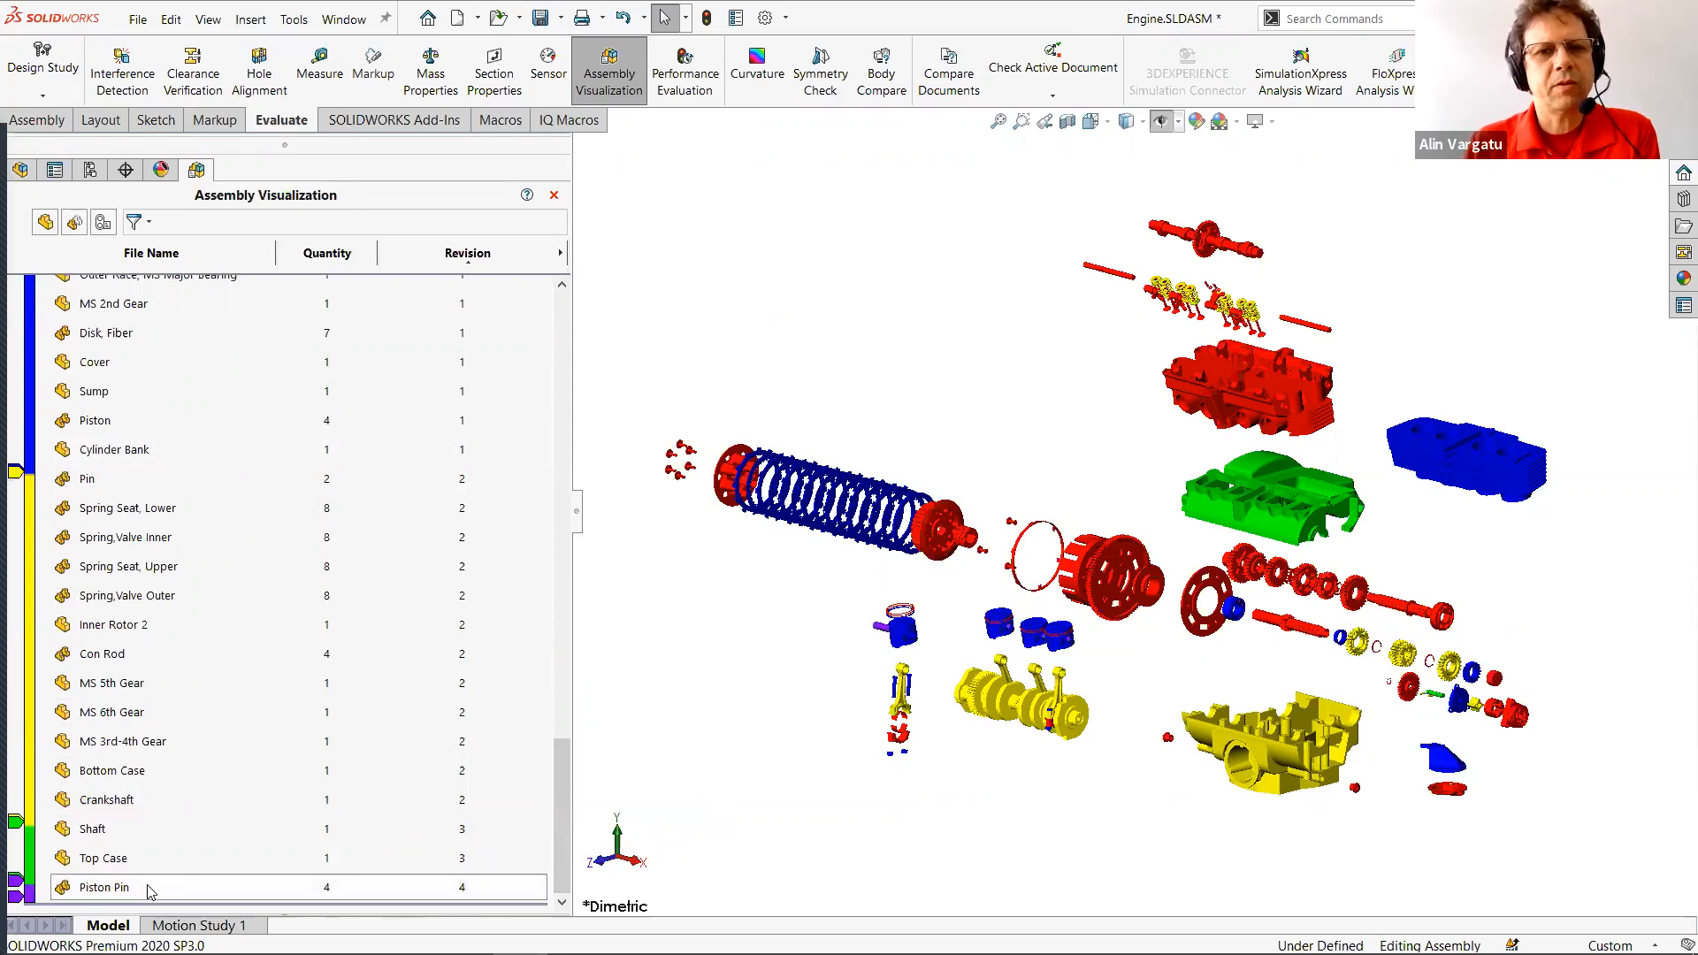
Open the Piston Pin part from the list and check the Revision entry in its custom file properties without editing.
right_click(478, 891)
left_click(493, 540)
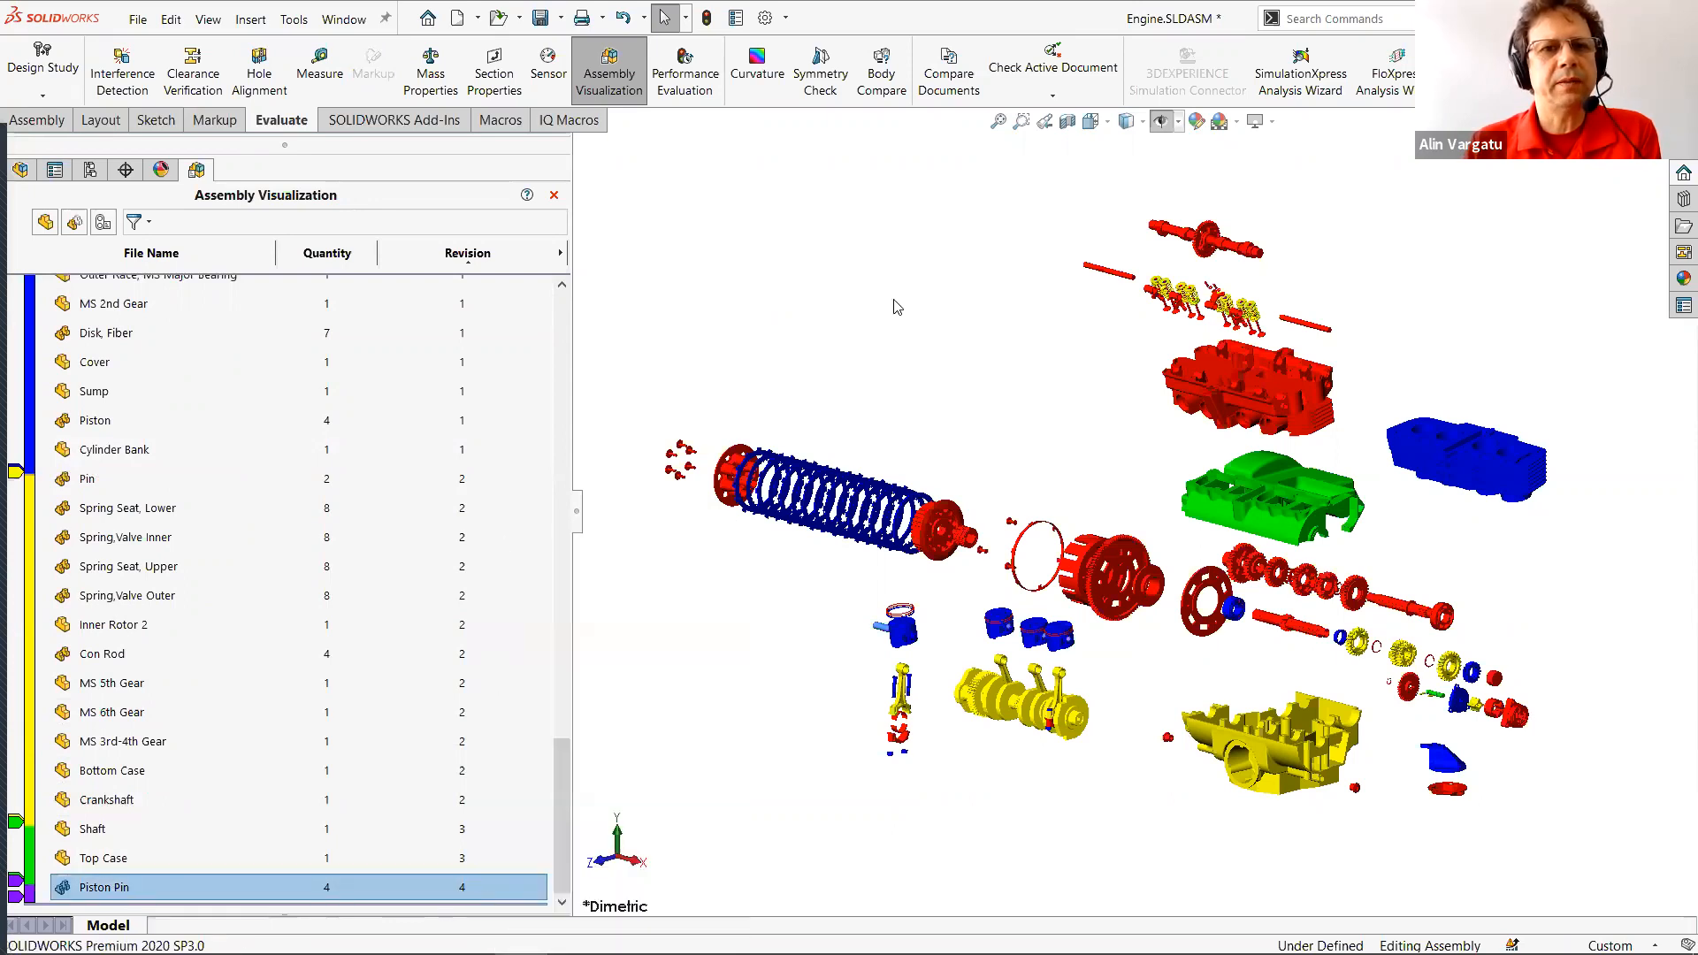
middle_click_drag(1202, 530, 1206, 544)
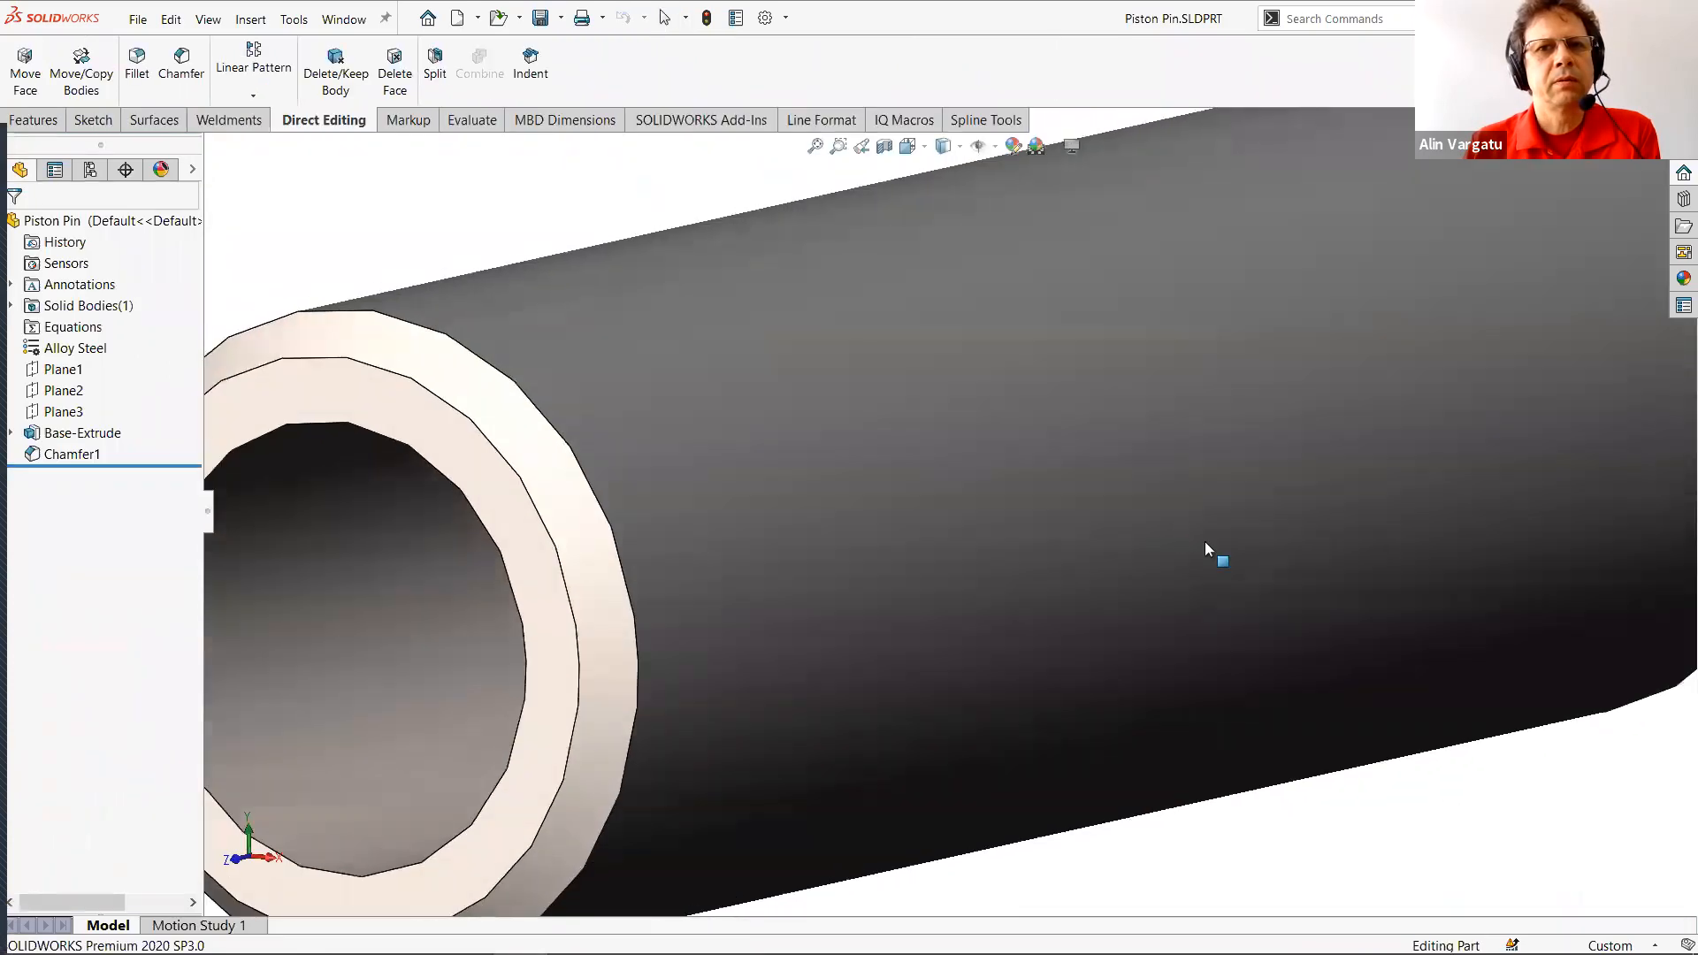
key("f")
left_click(741, 23)
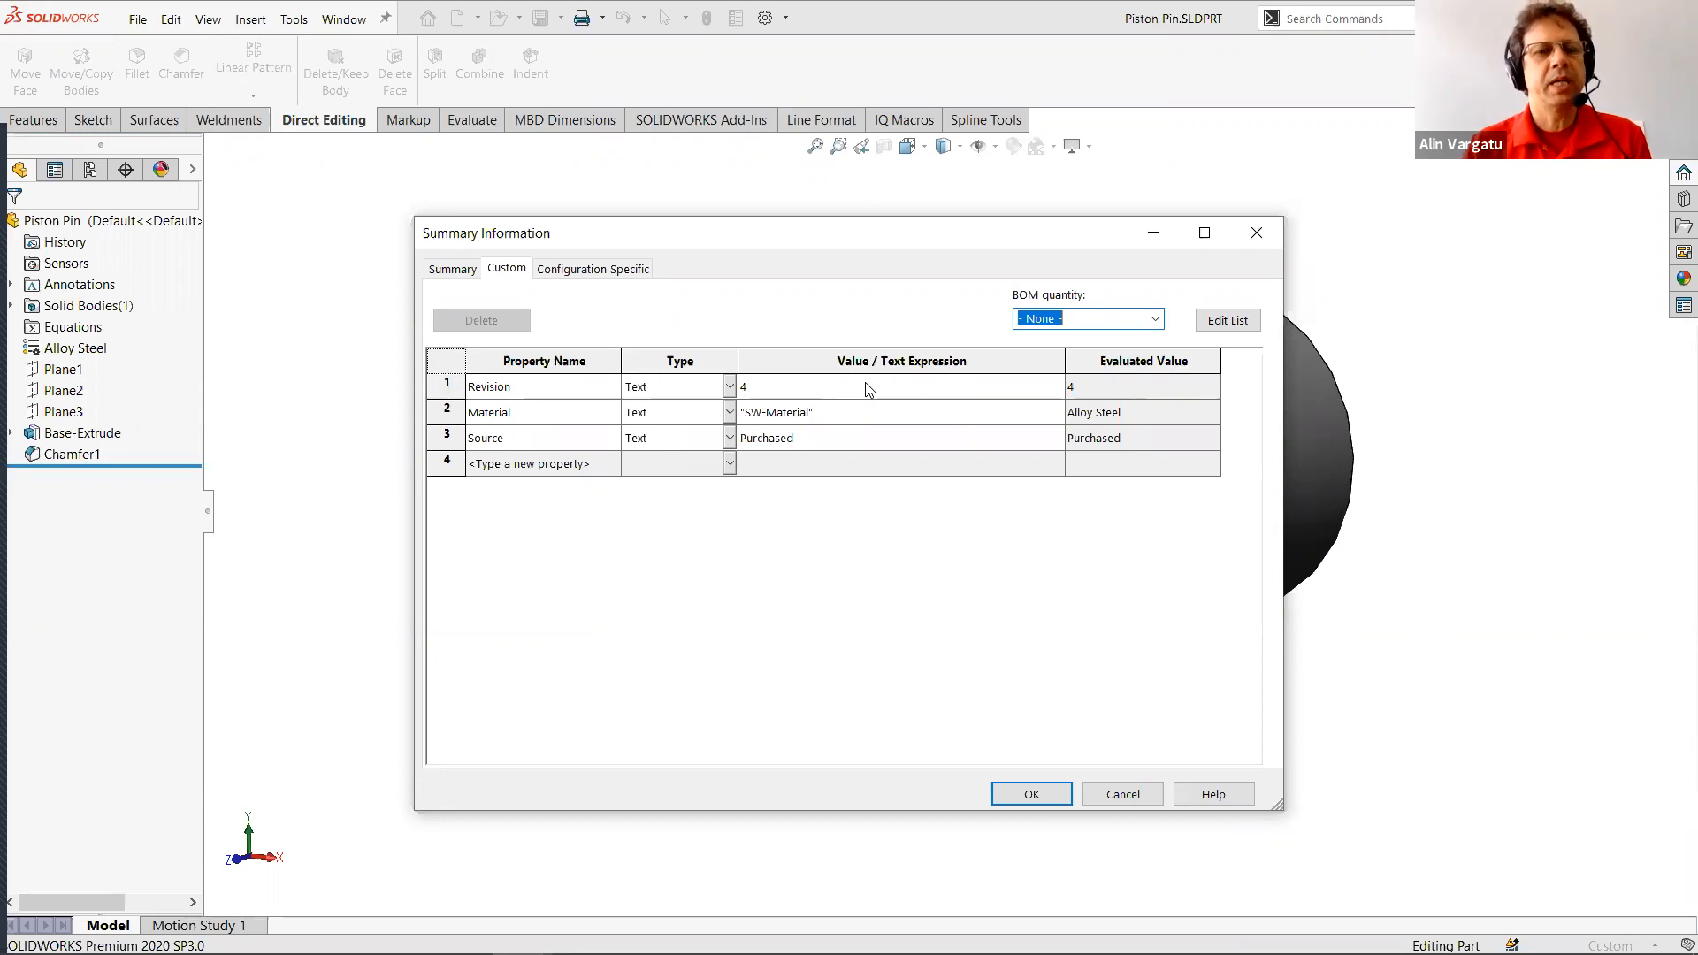
left_click(1123, 794)
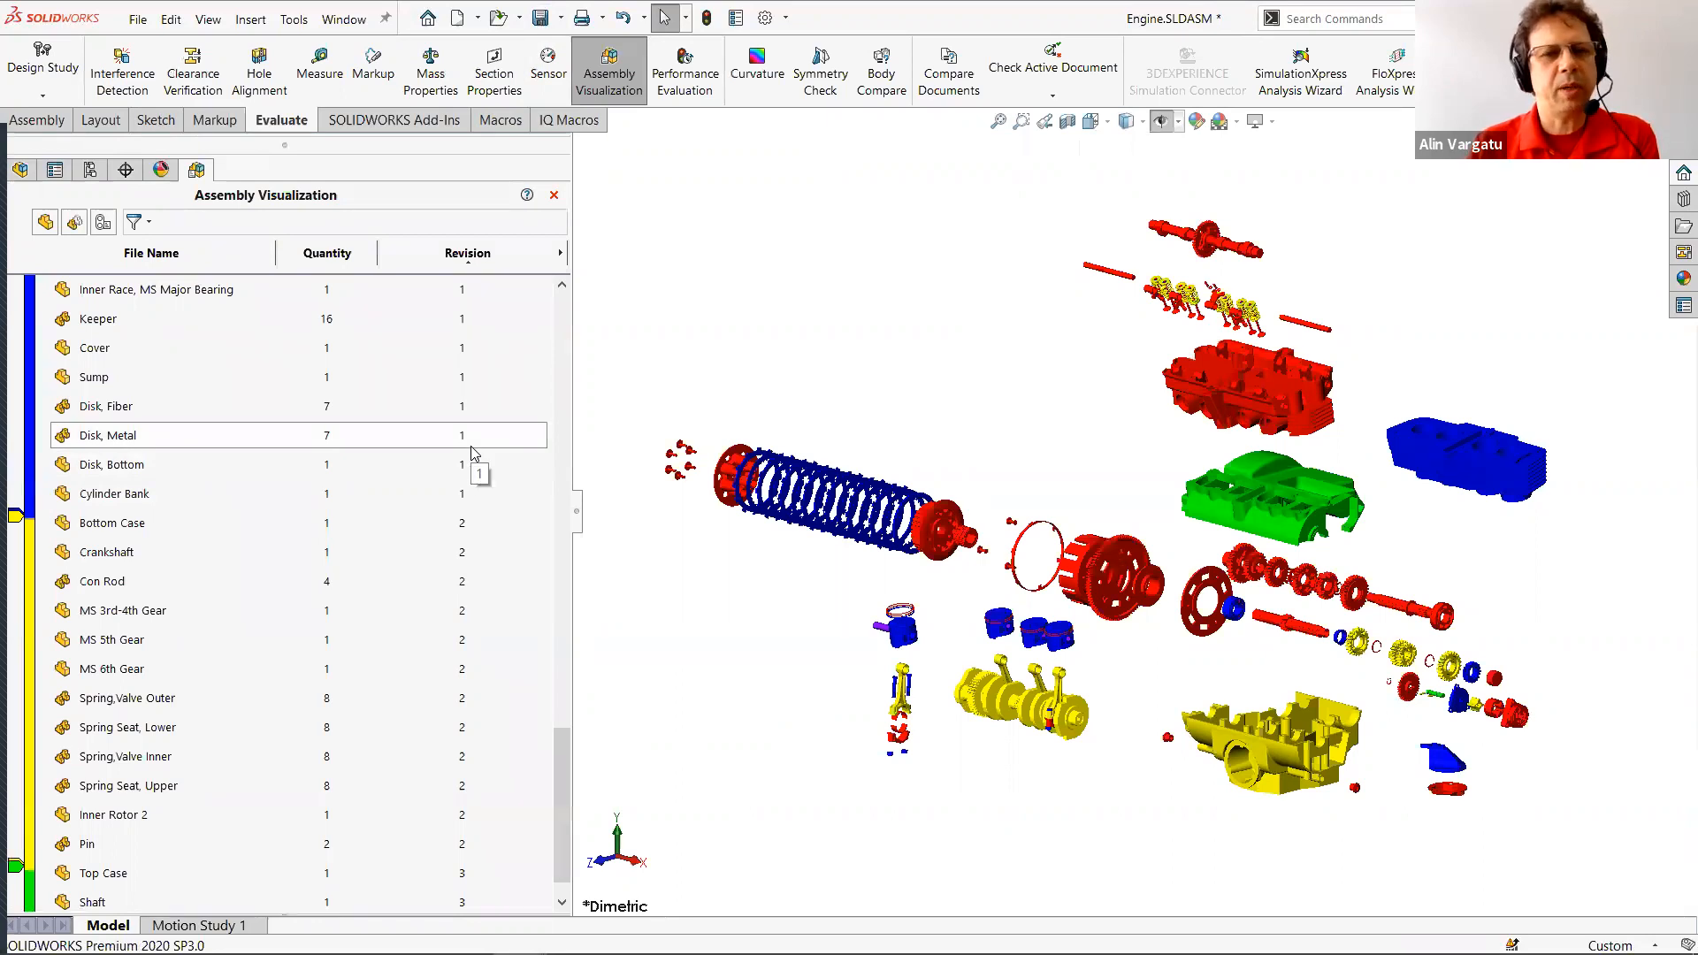
key("alt+Tab")
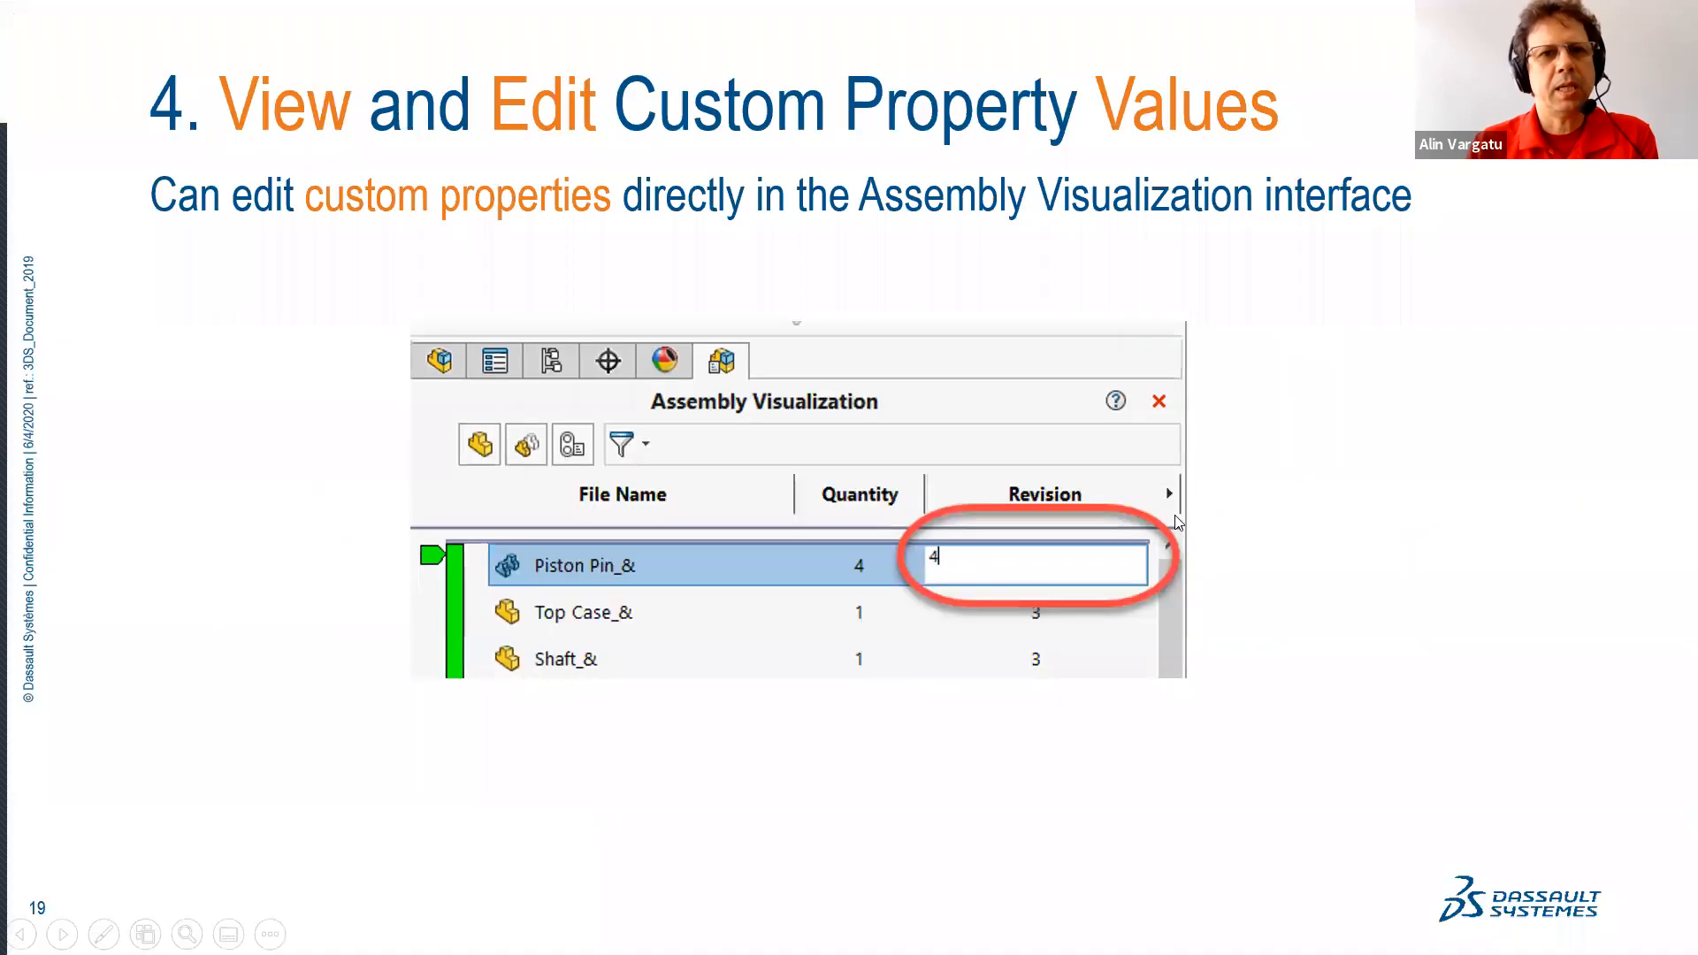
key("Right")
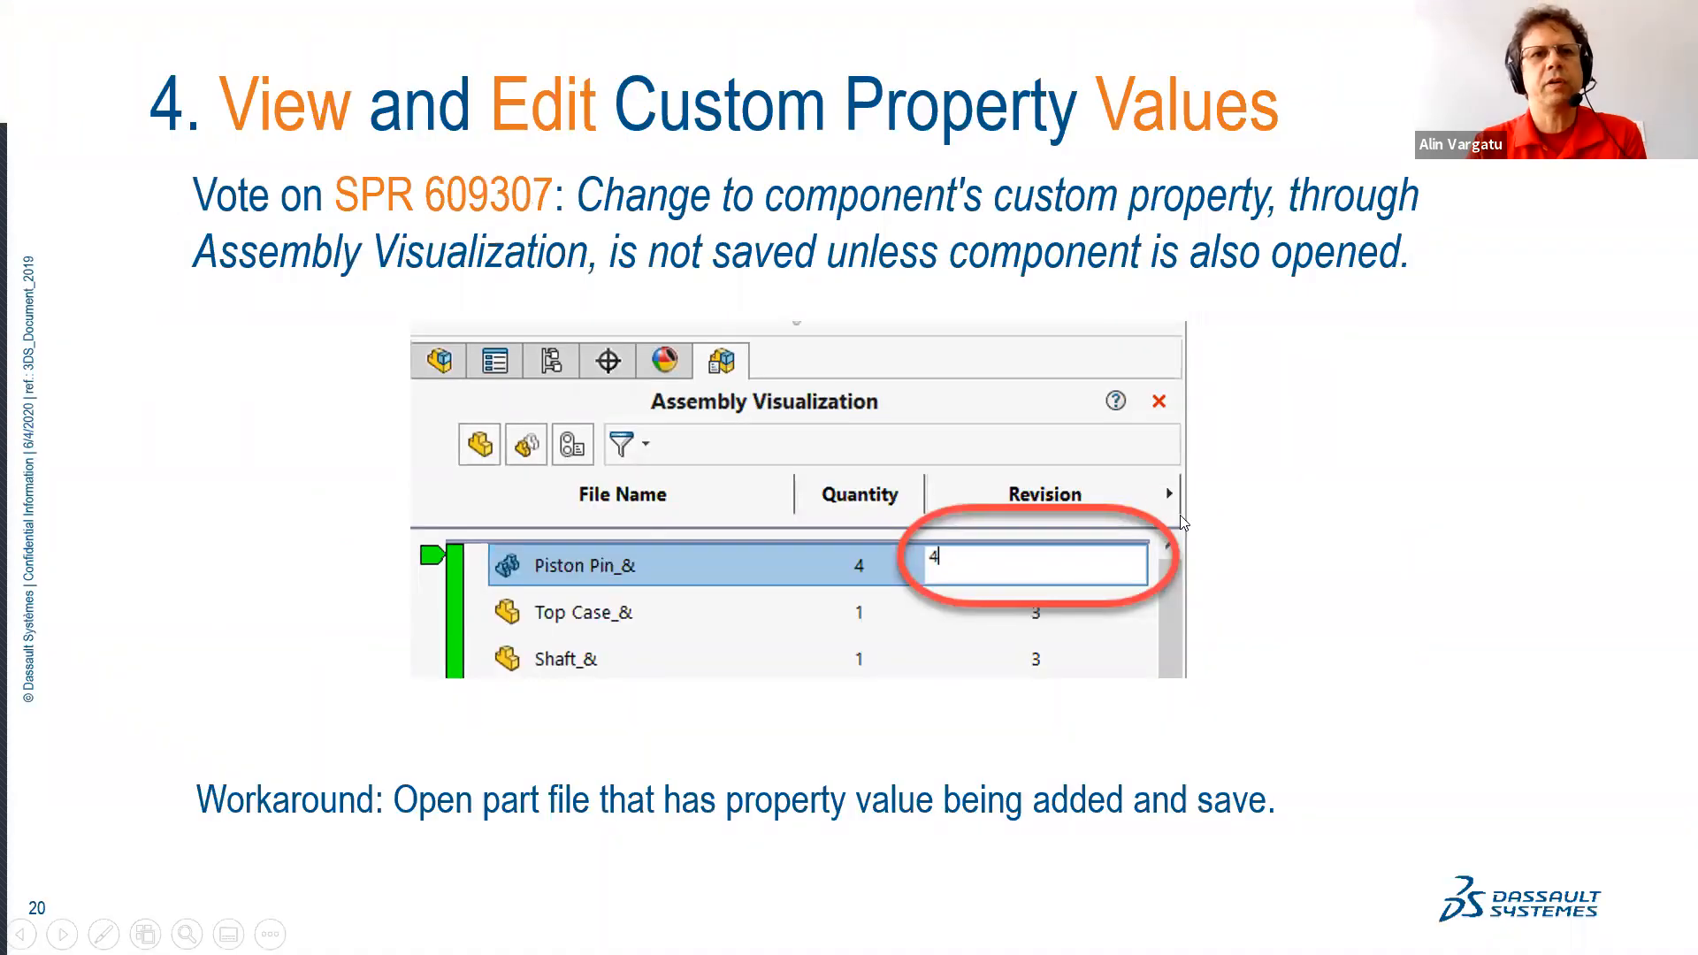
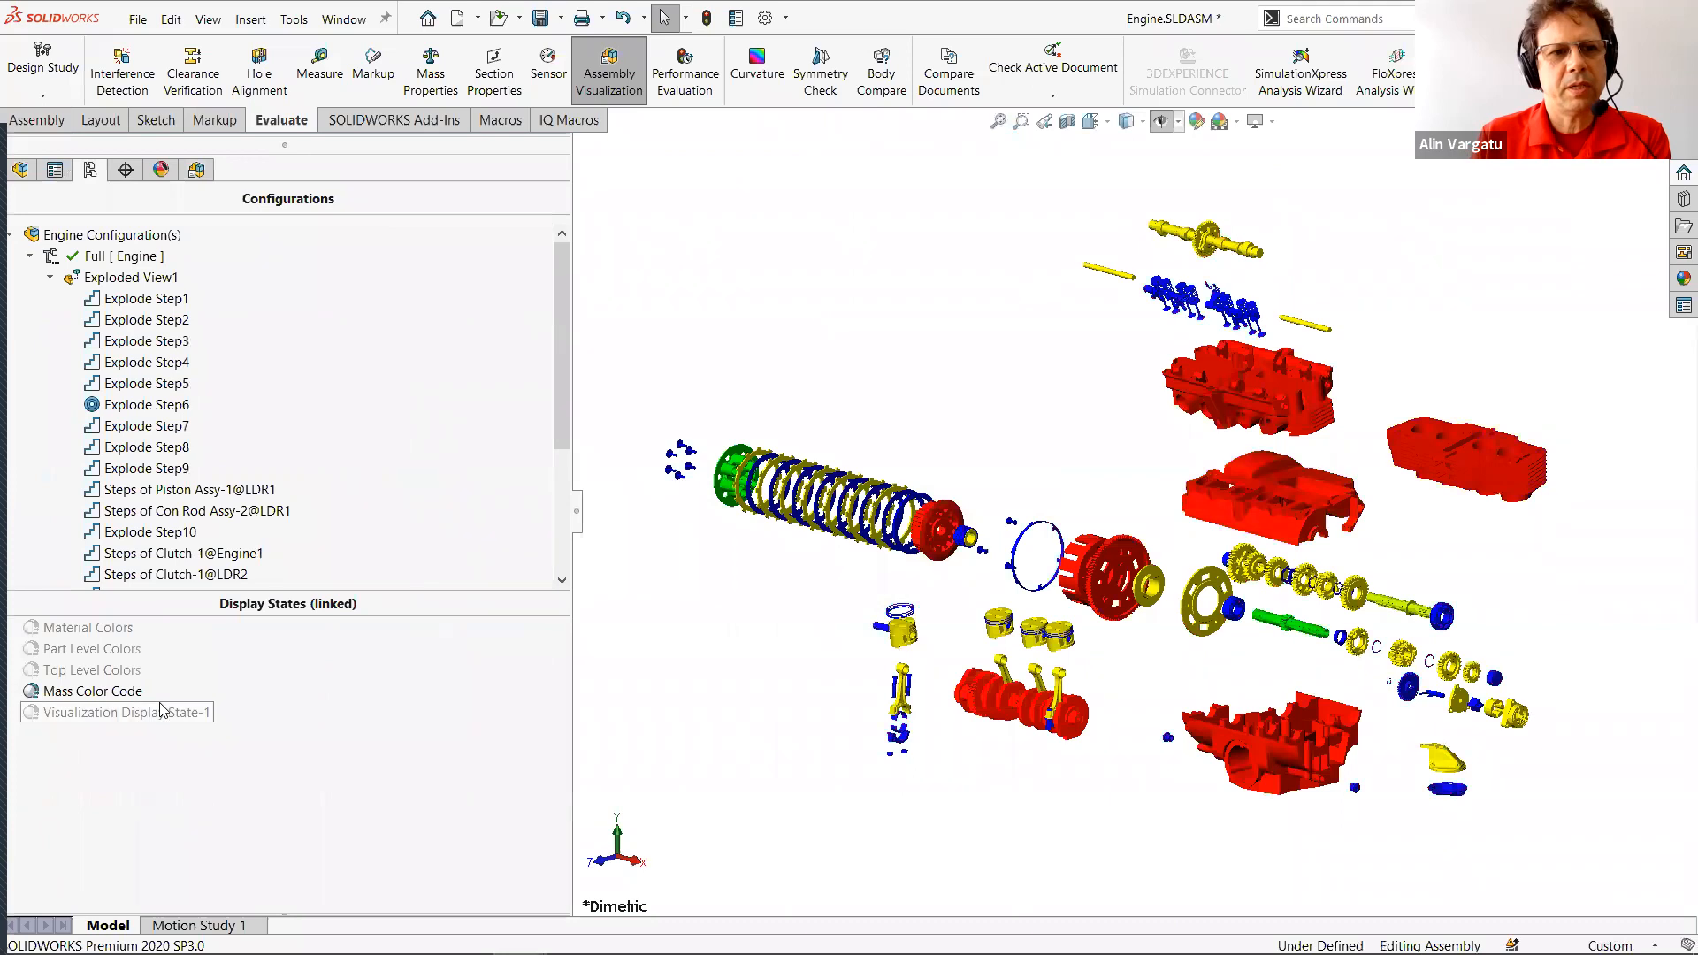
Rename the display state Visualization Display State-1 as Revision Colors and activate the Material Colors display state.
left_click(153, 713)
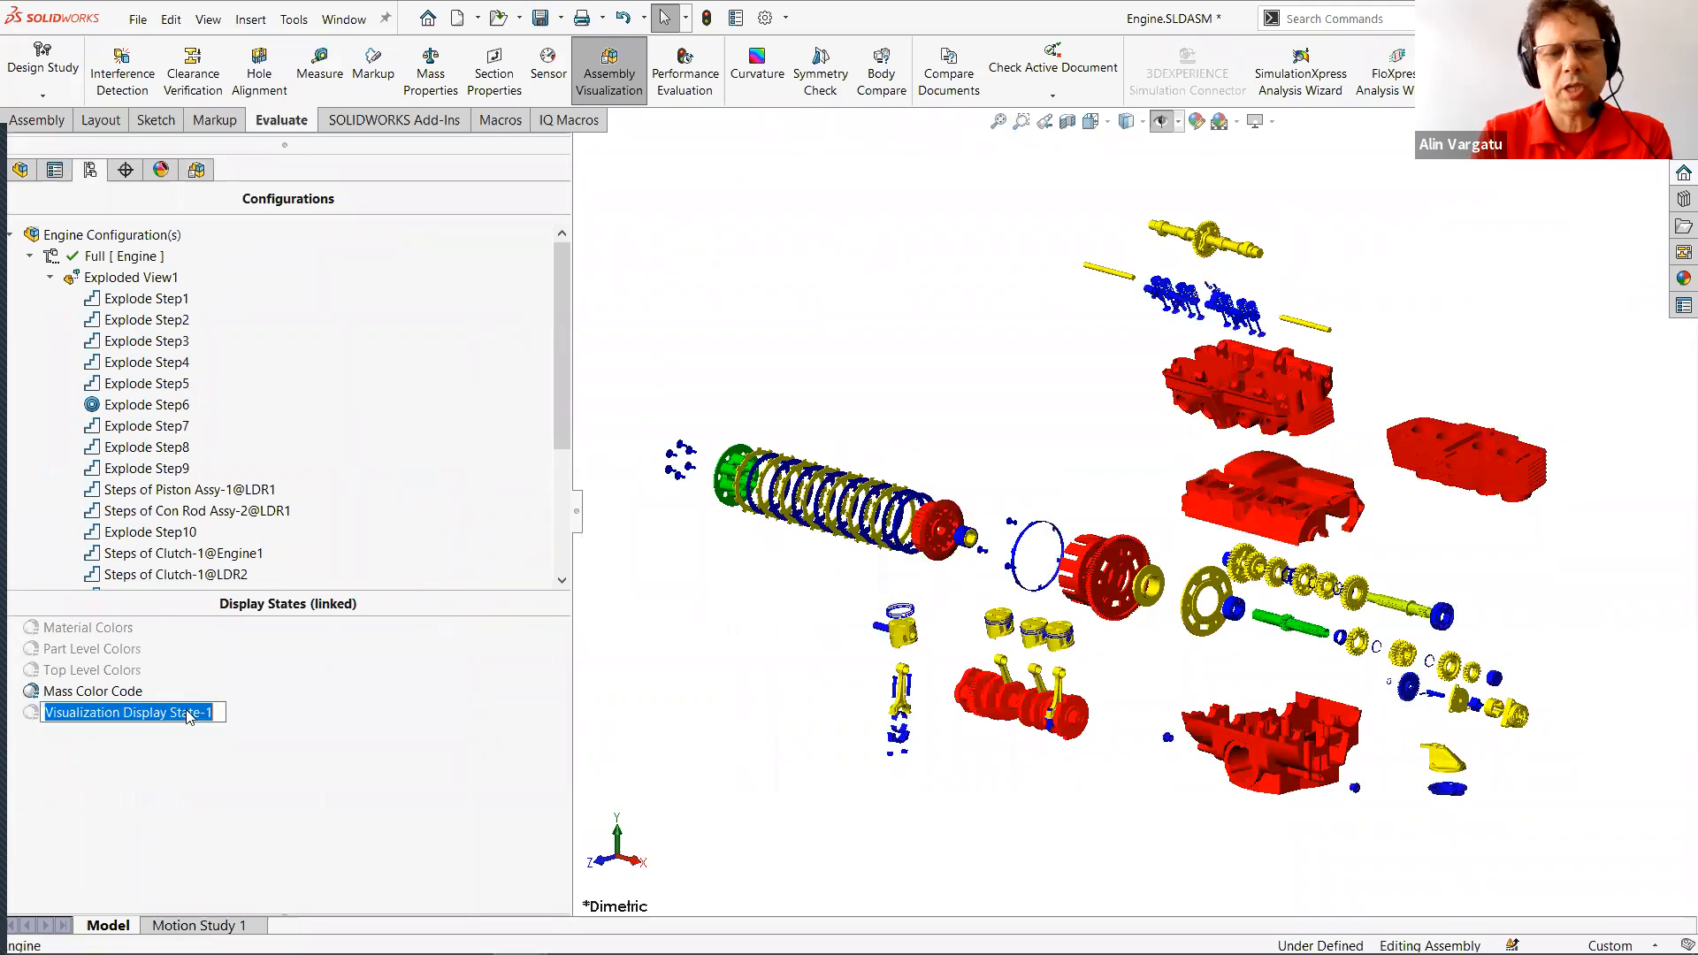
type("Revision Colors")
key("Return")
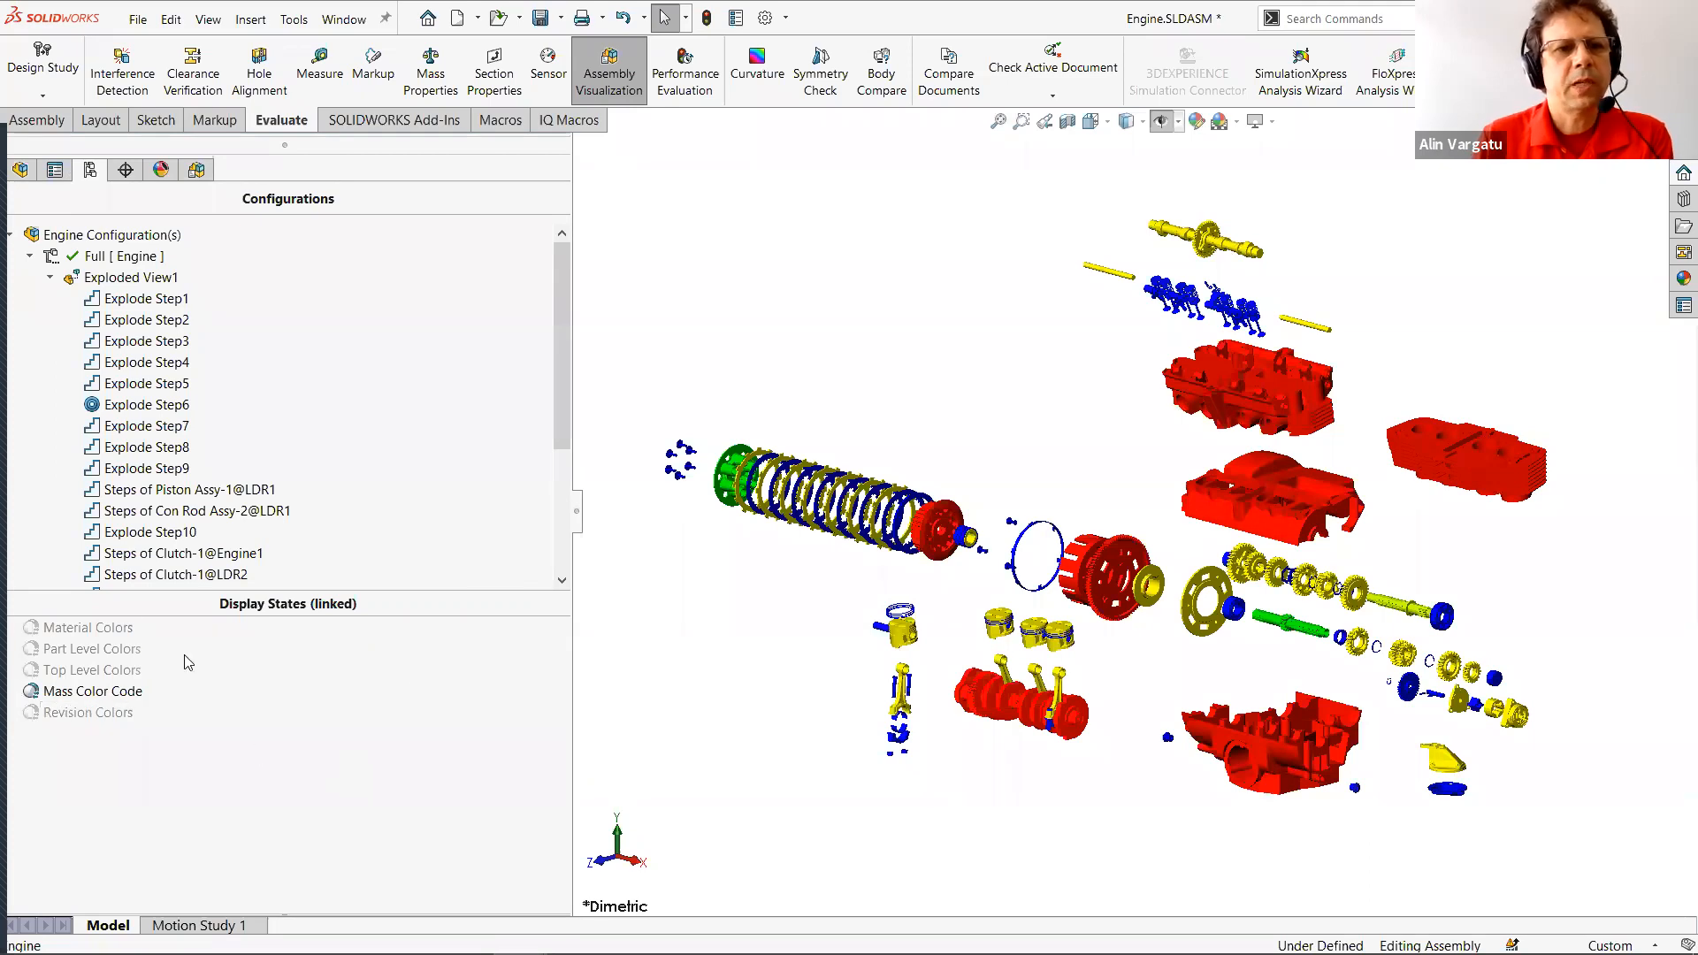
double_click(99, 630)
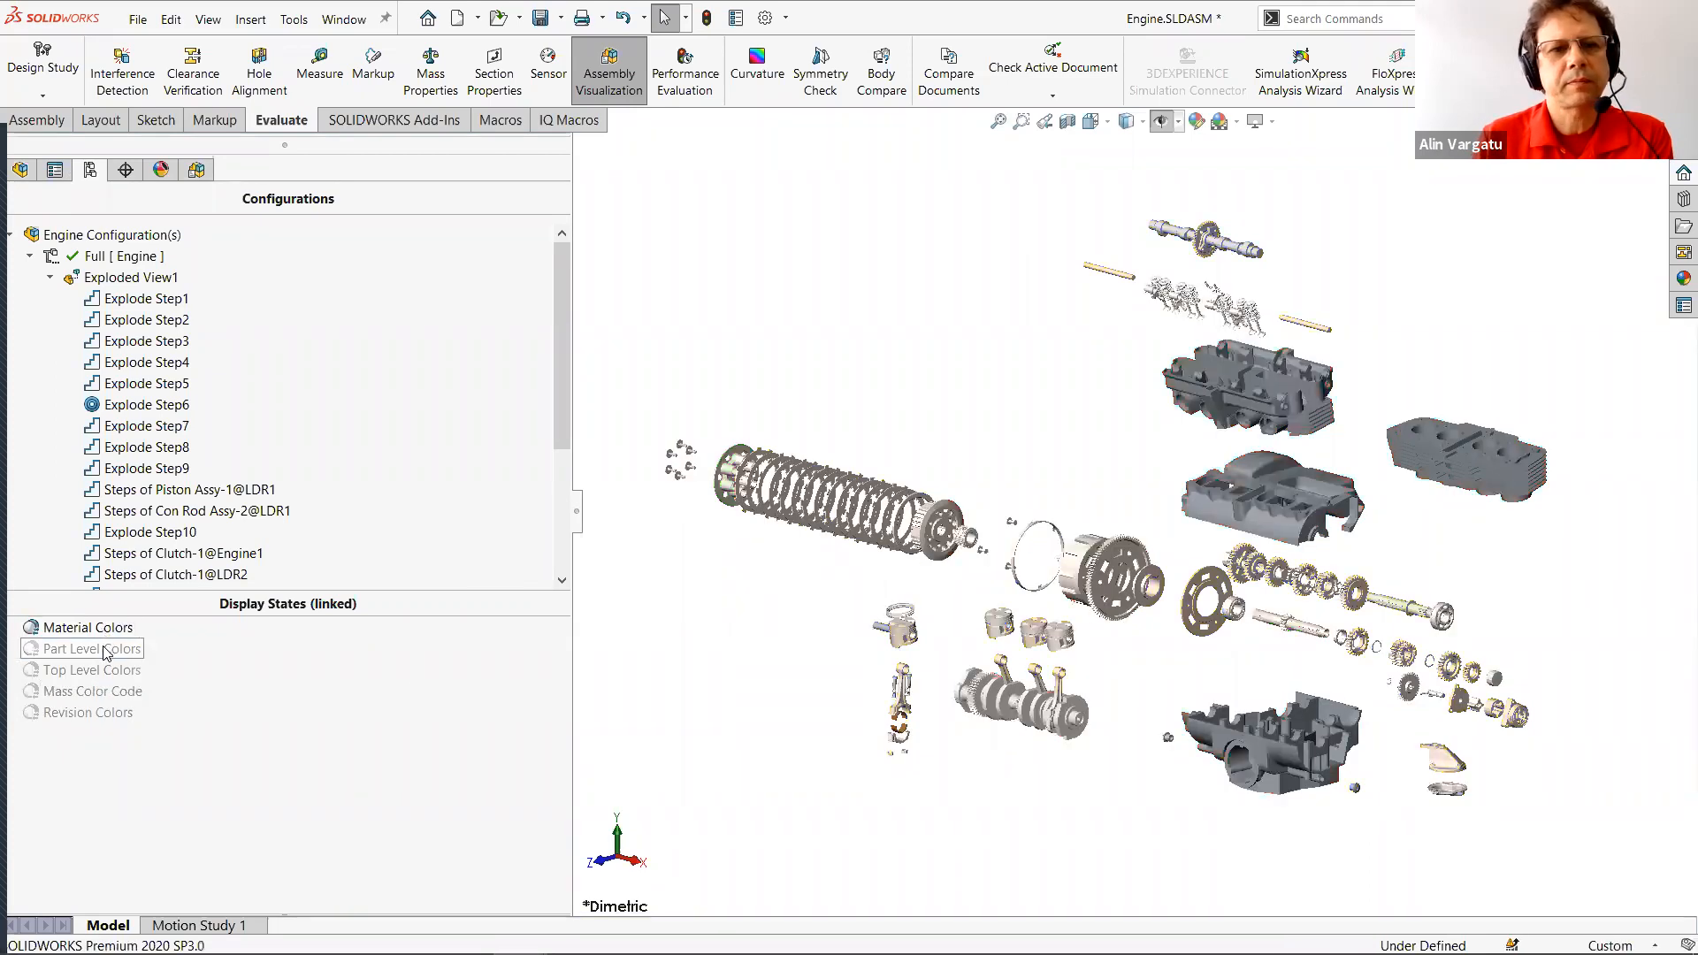
Activate the Part Level Colors, Top Level Colors, Mass Color Code and Revision Colors display states in turn, ending on Material Colors.
double_click(104, 652)
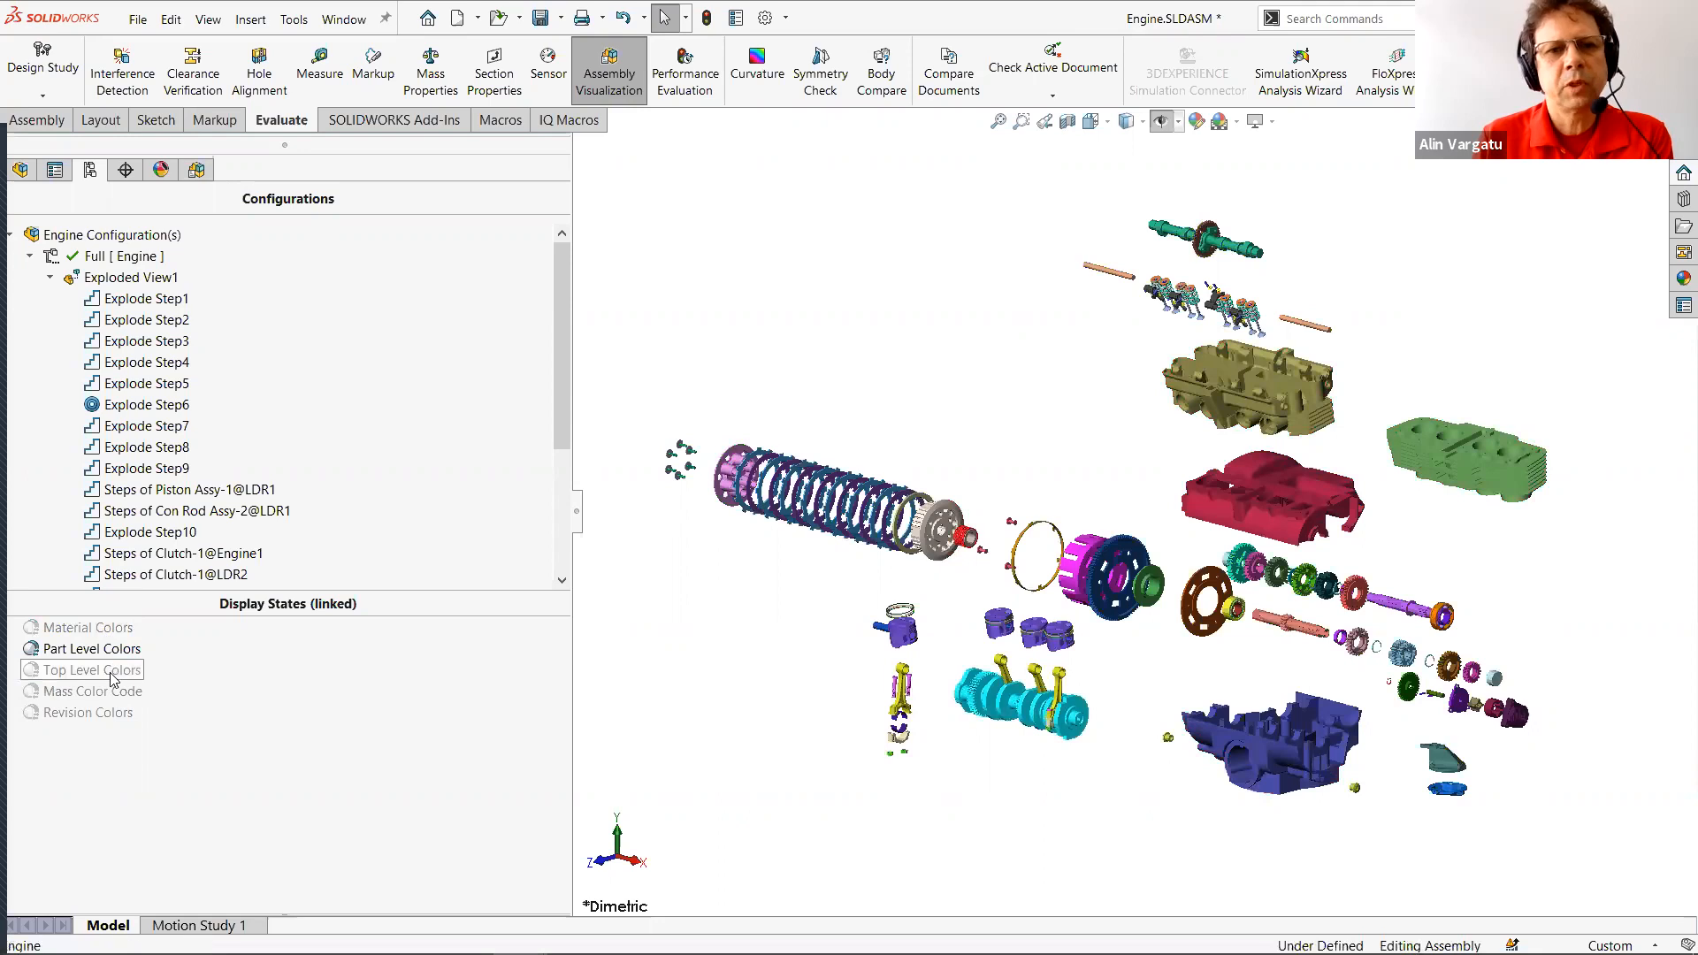
double_click(114, 678)
double_click(113, 693)
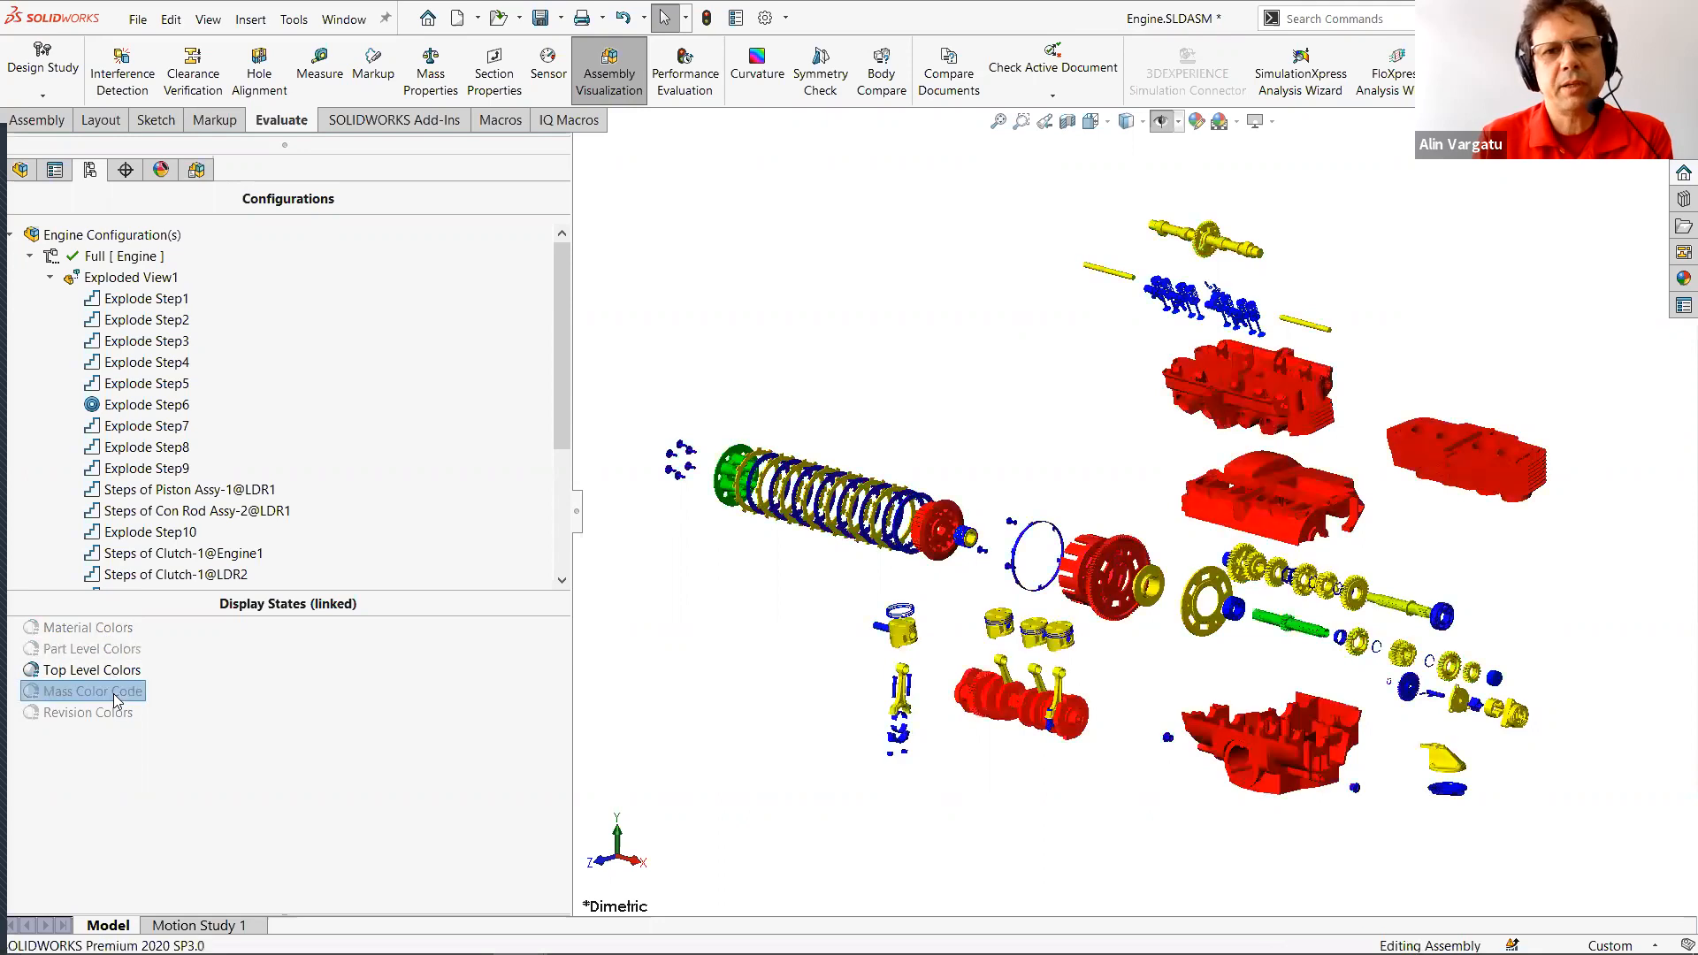
double_click(97, 713)
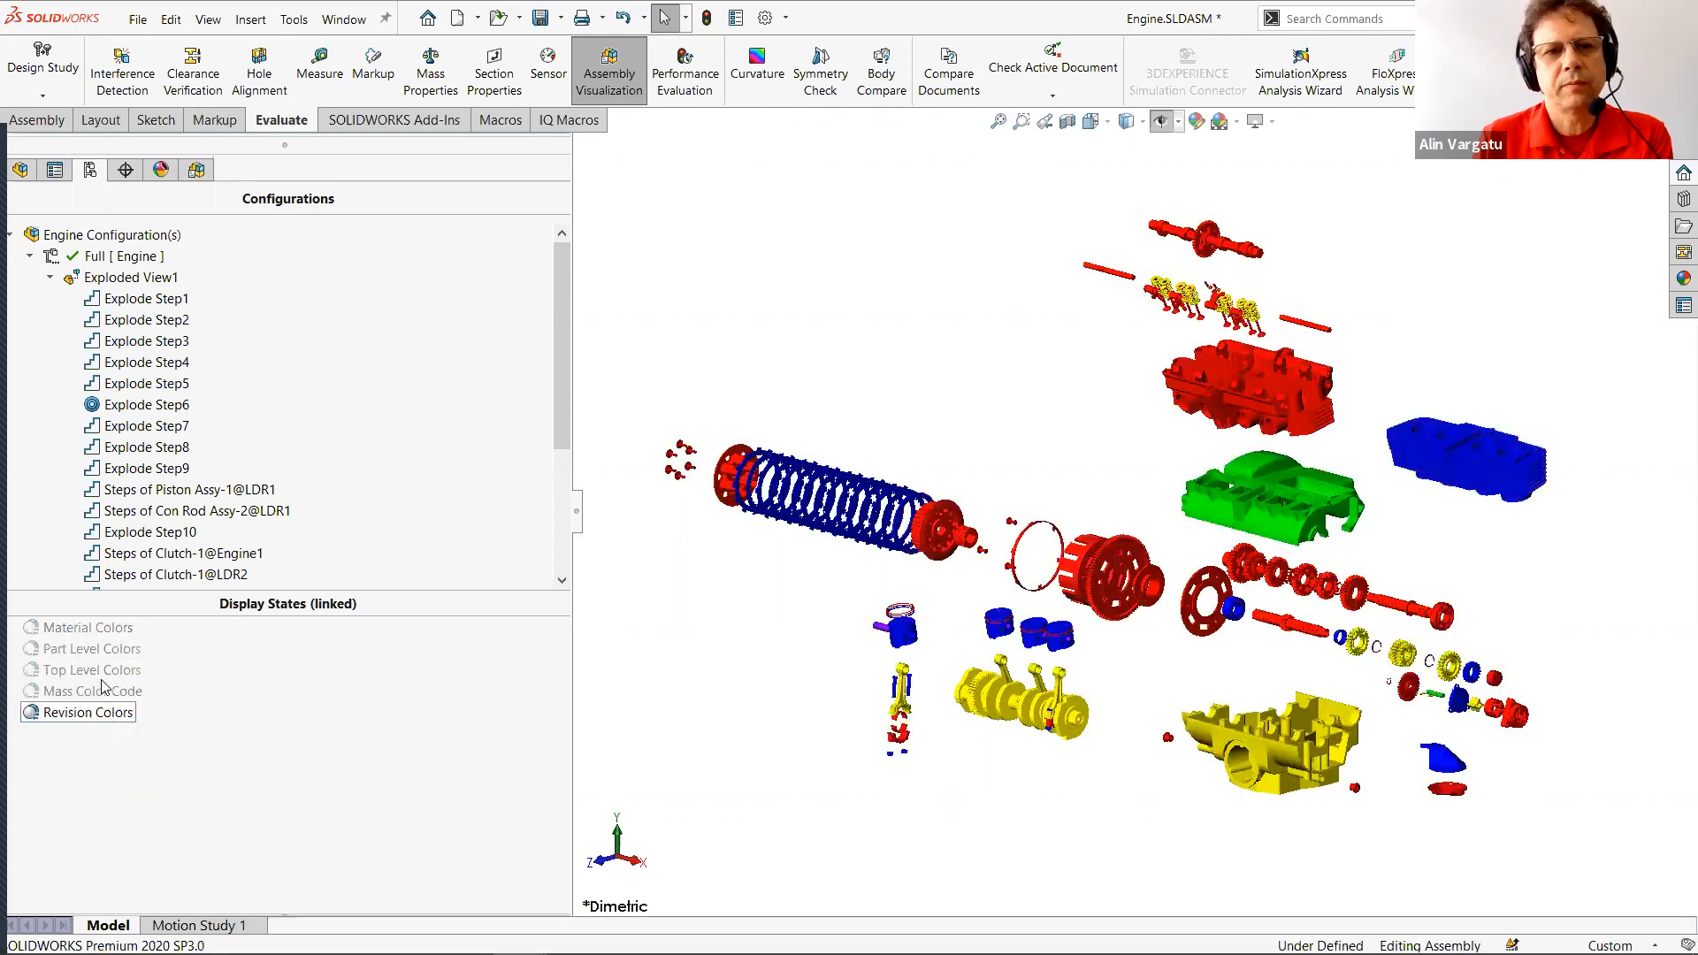
double_click(93, 628)
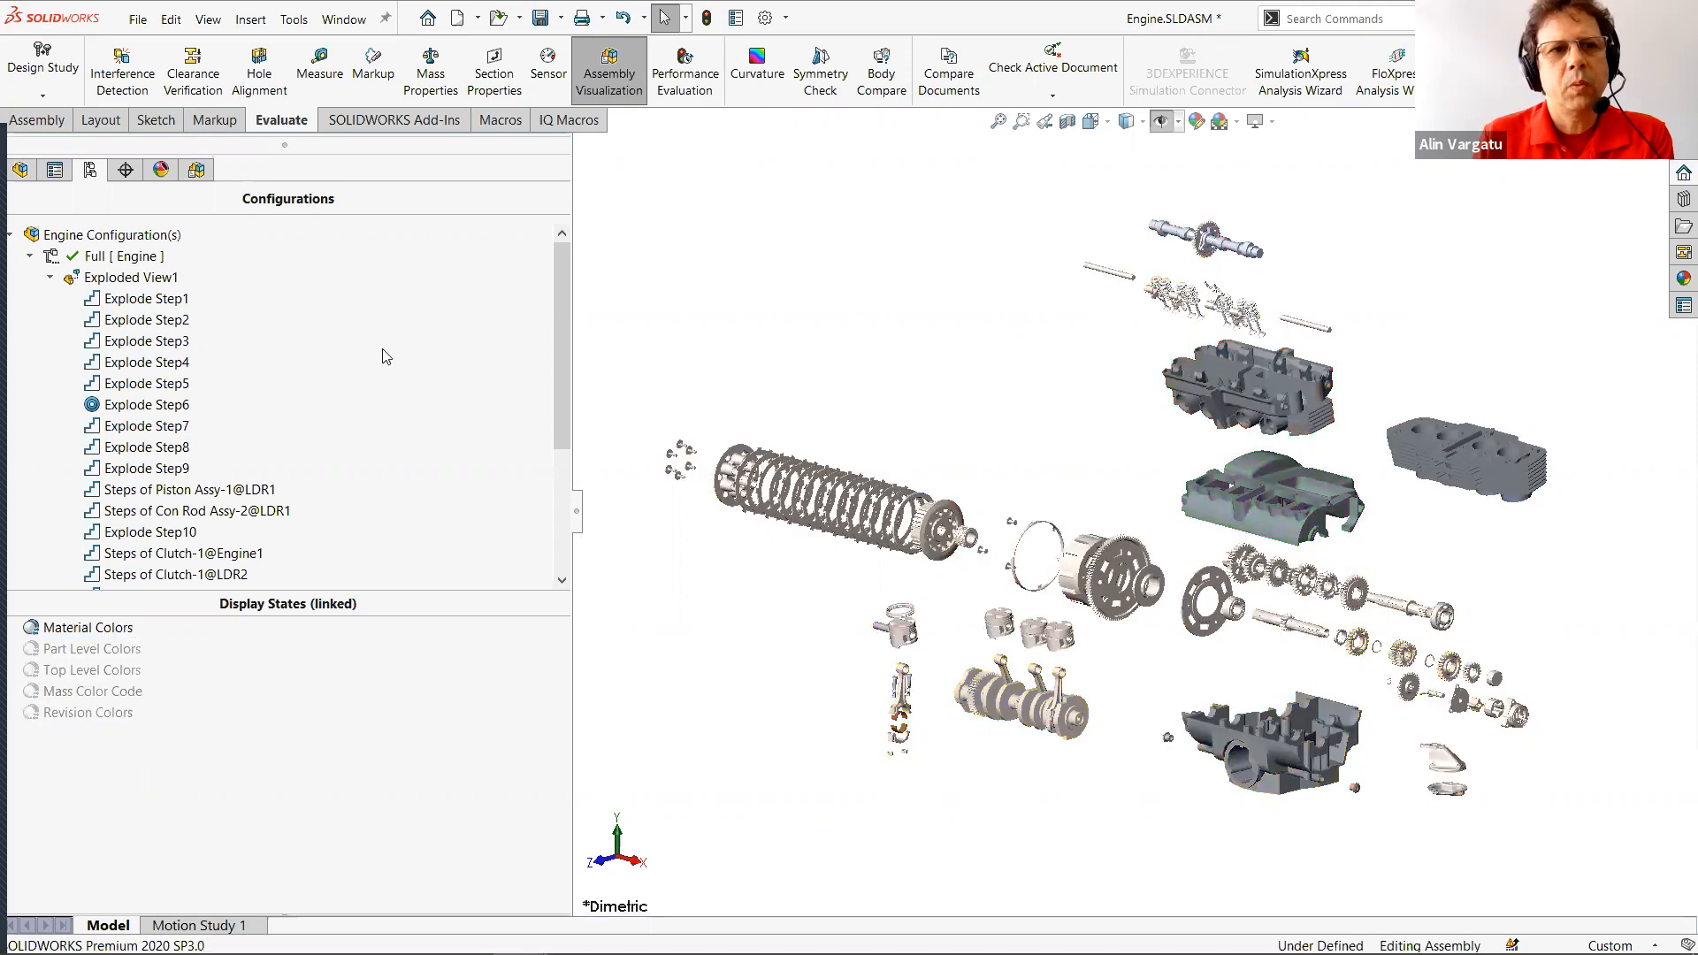
Filter the Assembly Visualization list by "disk", view the matching parts in the model, and clear the filter.
left_click(197, 170)
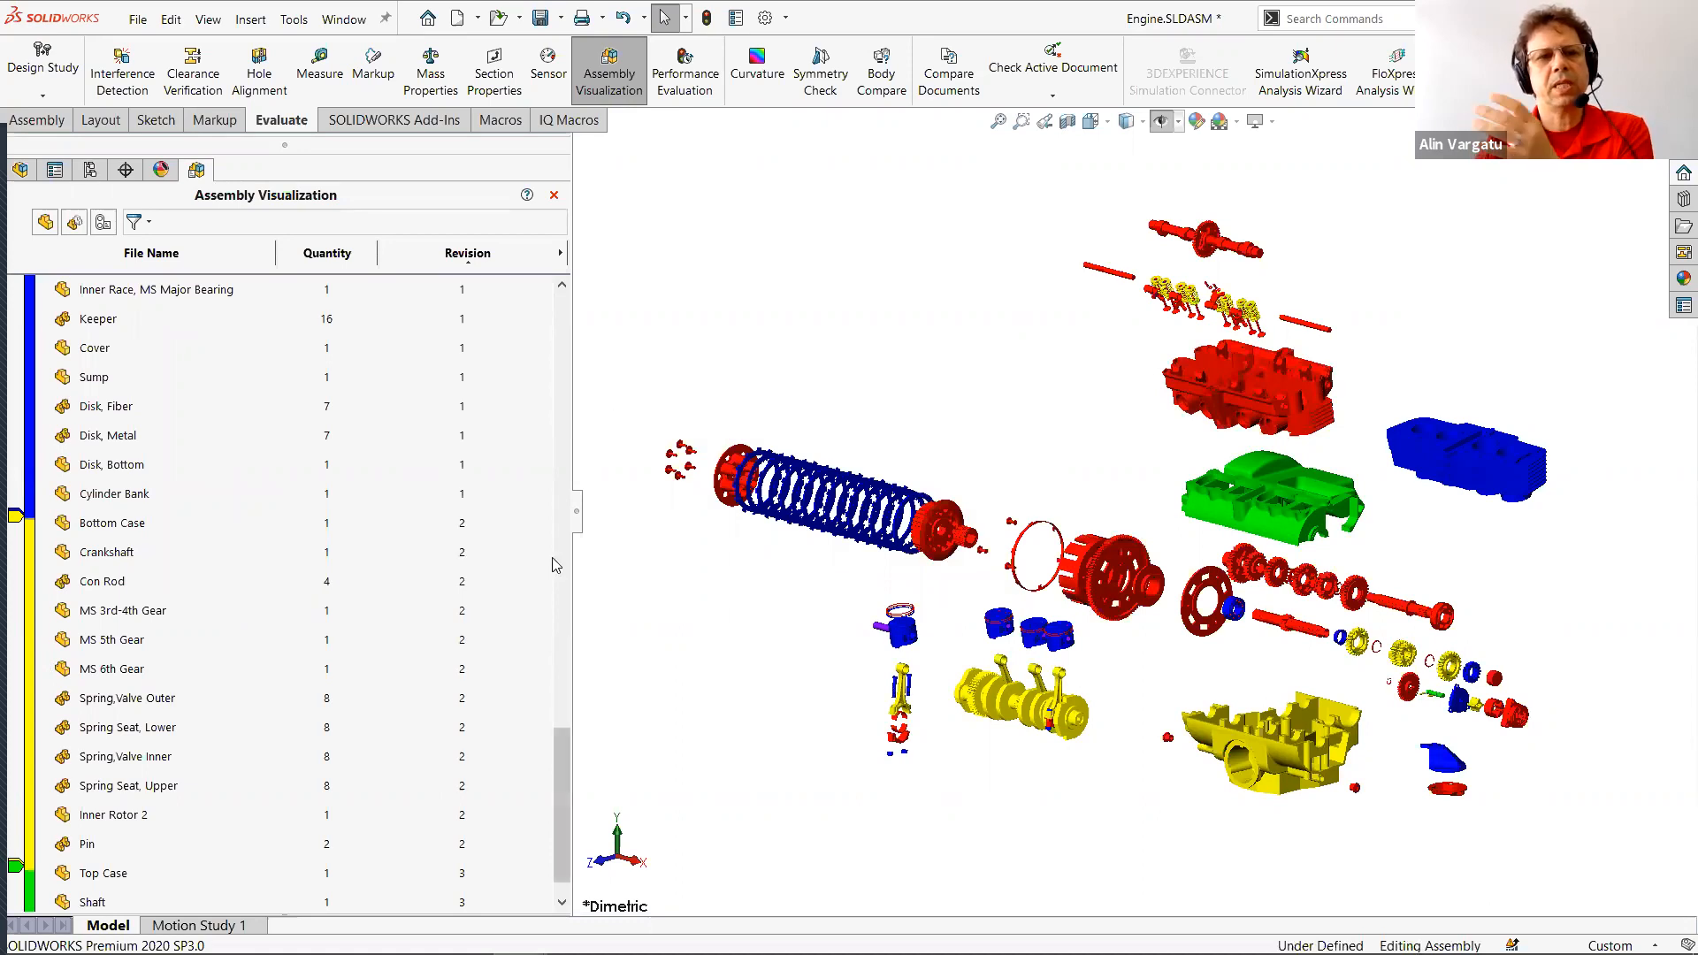
left_click(248, 220)
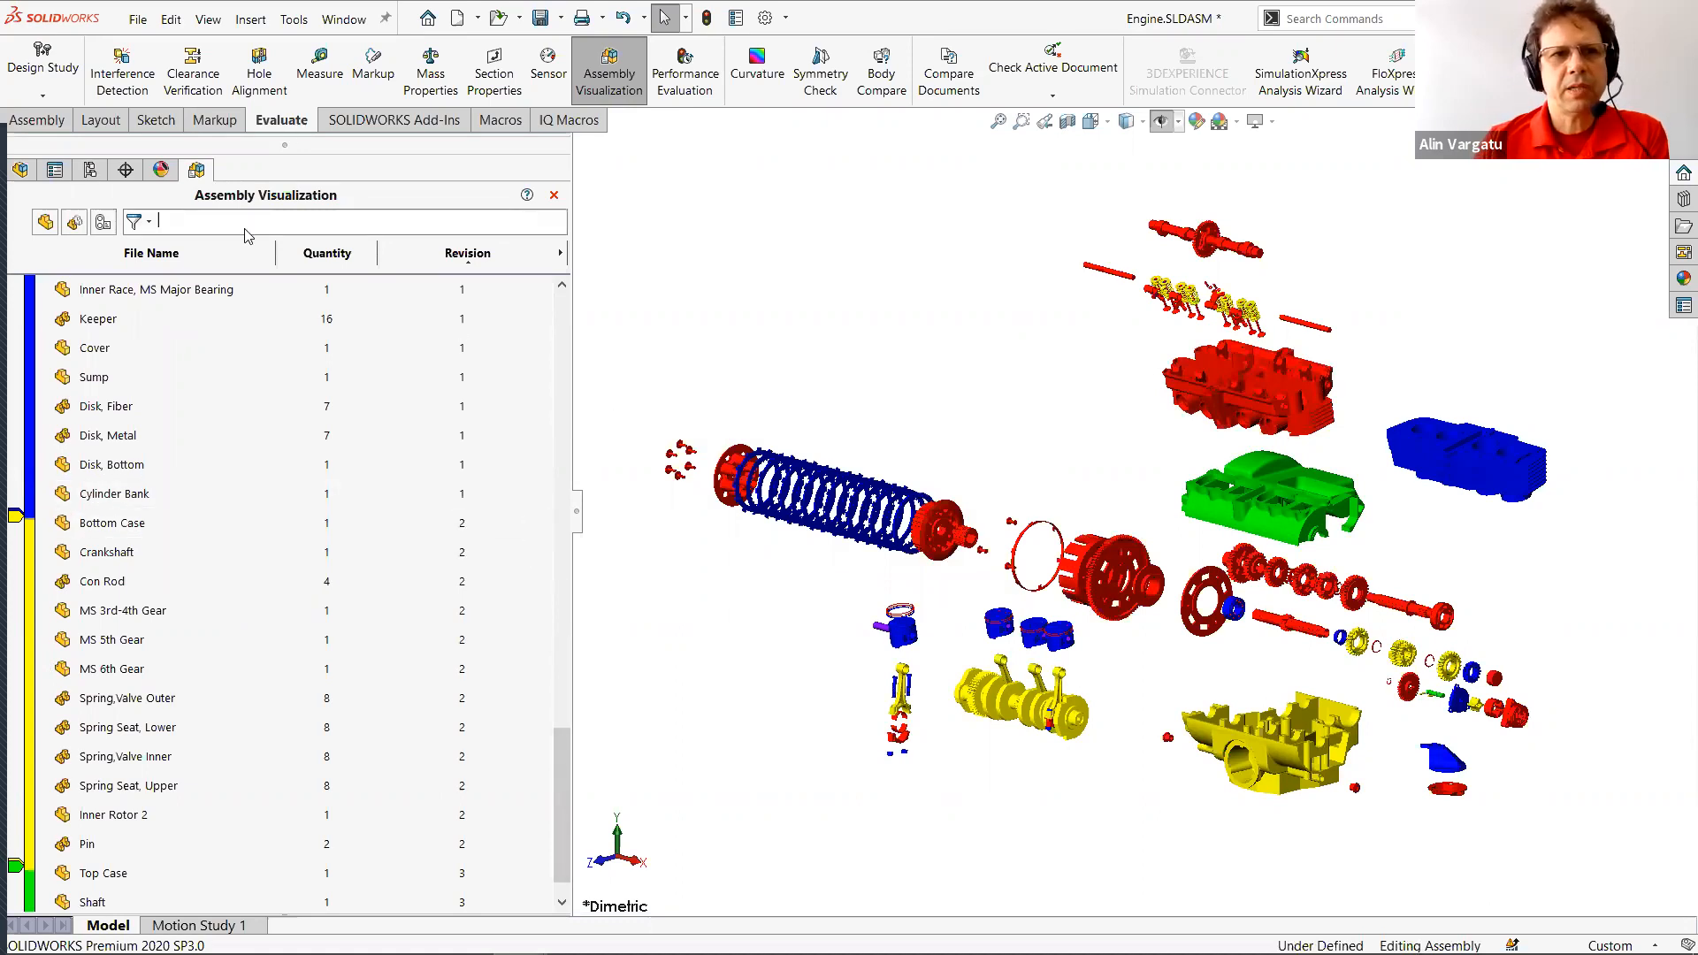
type("disk")
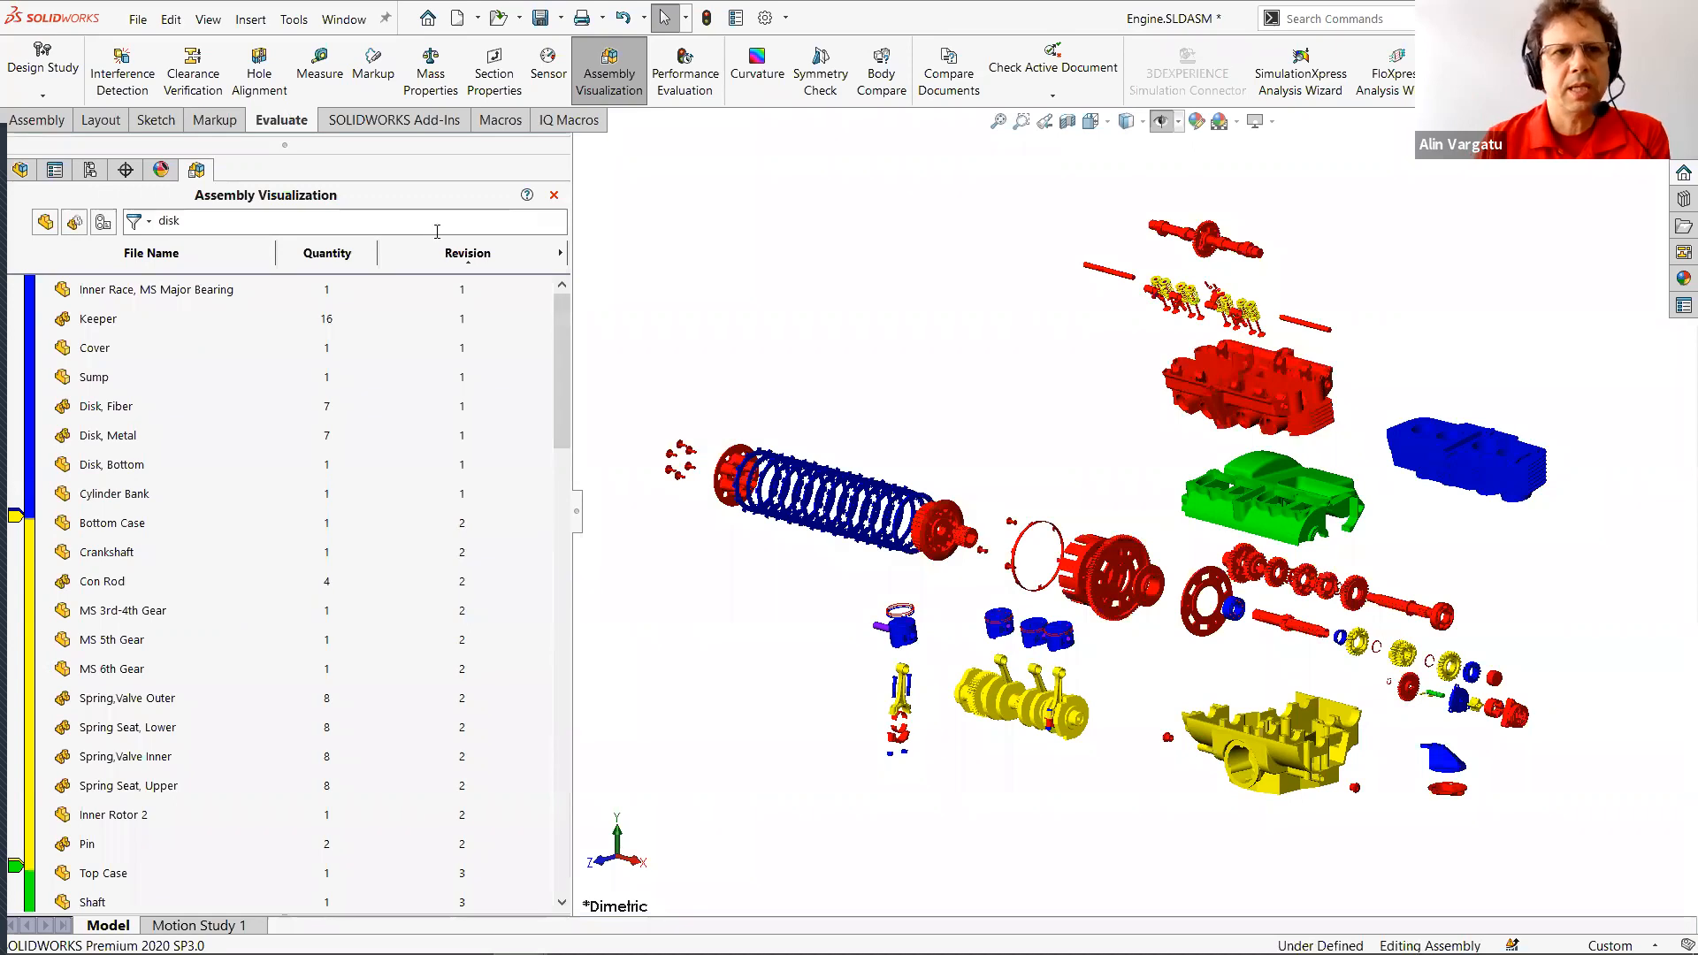
scroll(783, 529, "down", 5)
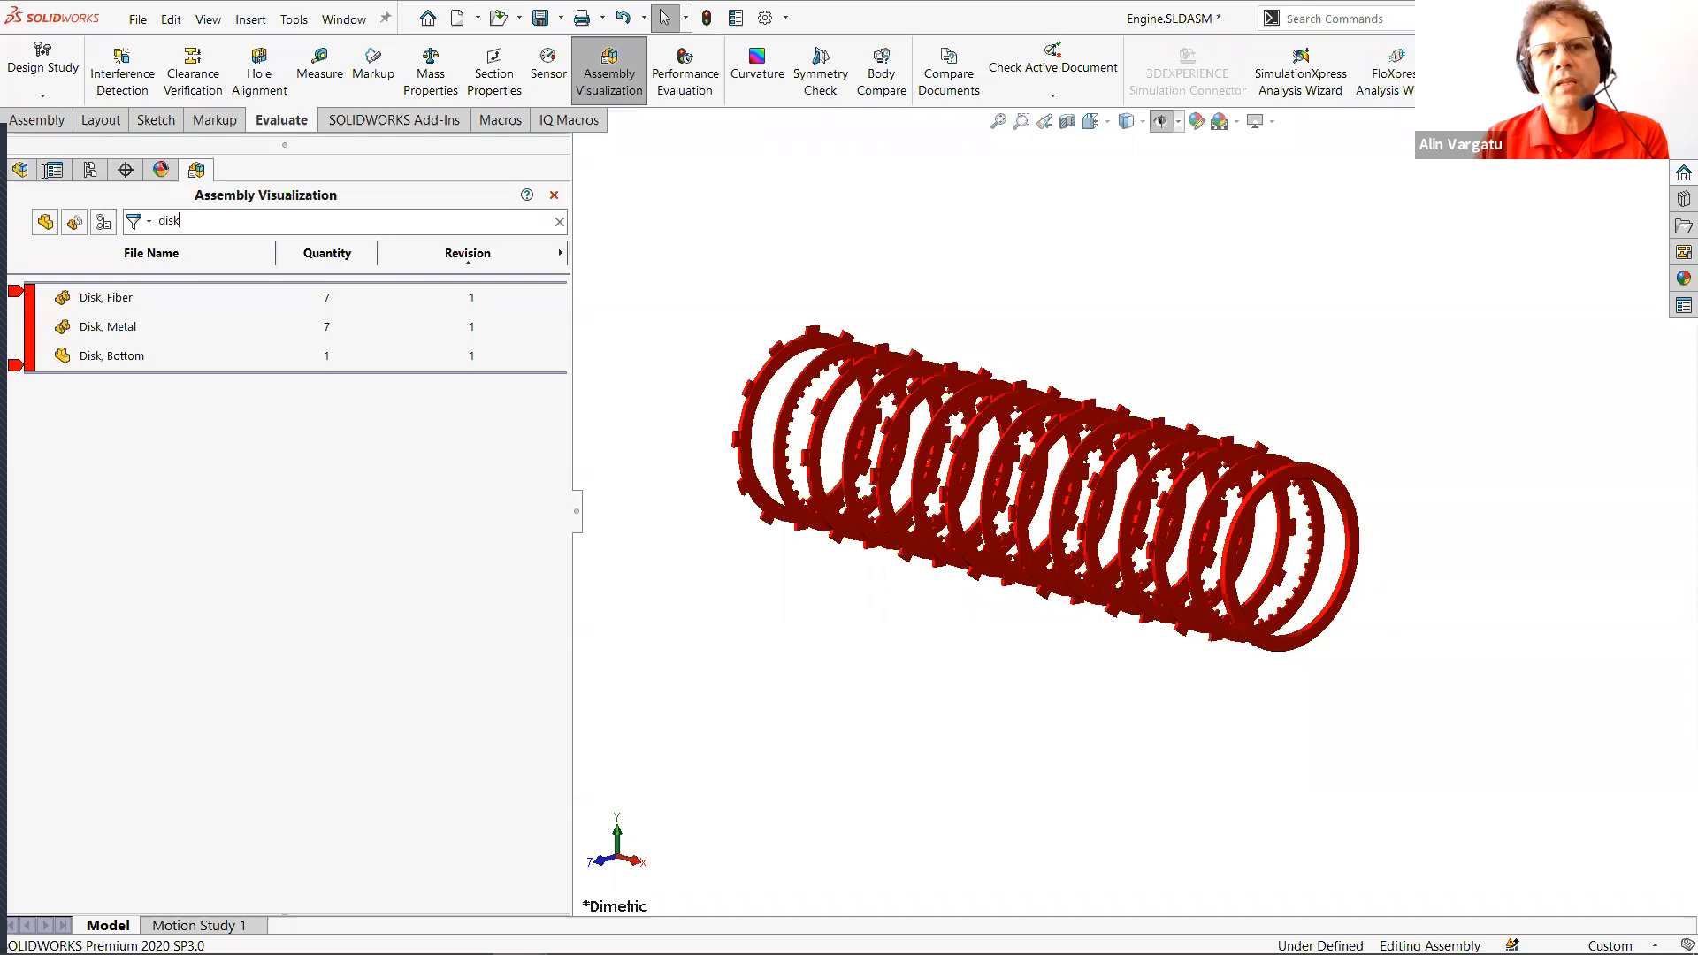
left_click(561, 223)
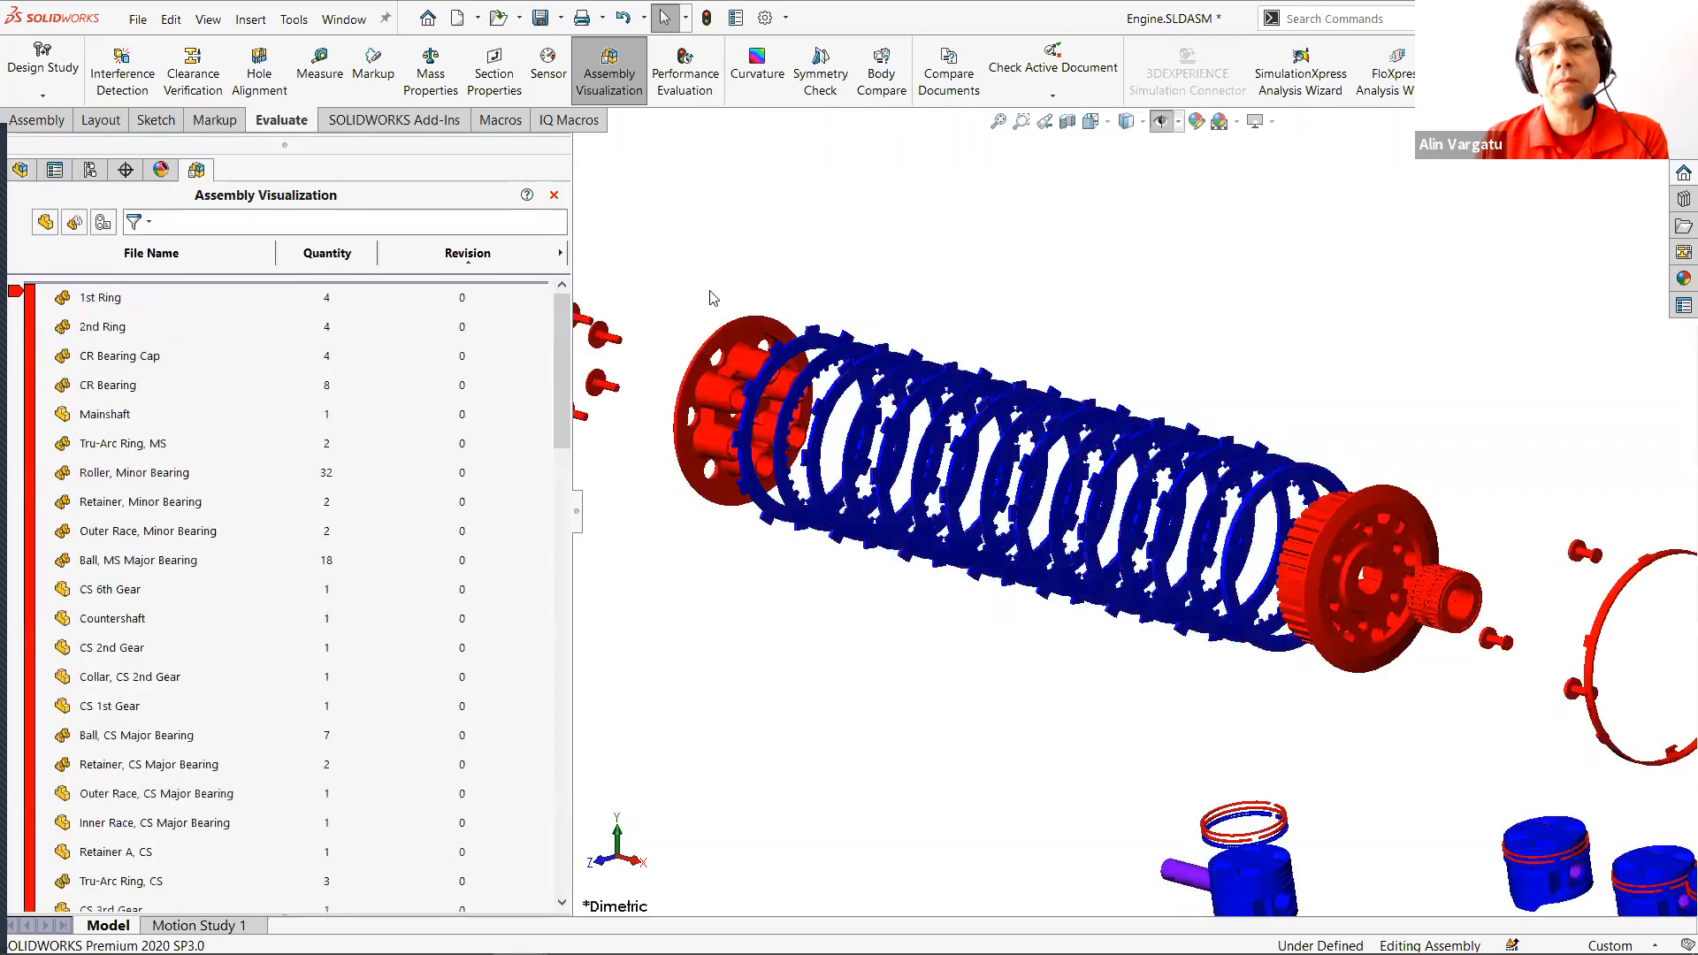
Filter the FeatureManager design tree by "disk" and open the filter options to check the custom properties search setting.
left_click(21, 169)
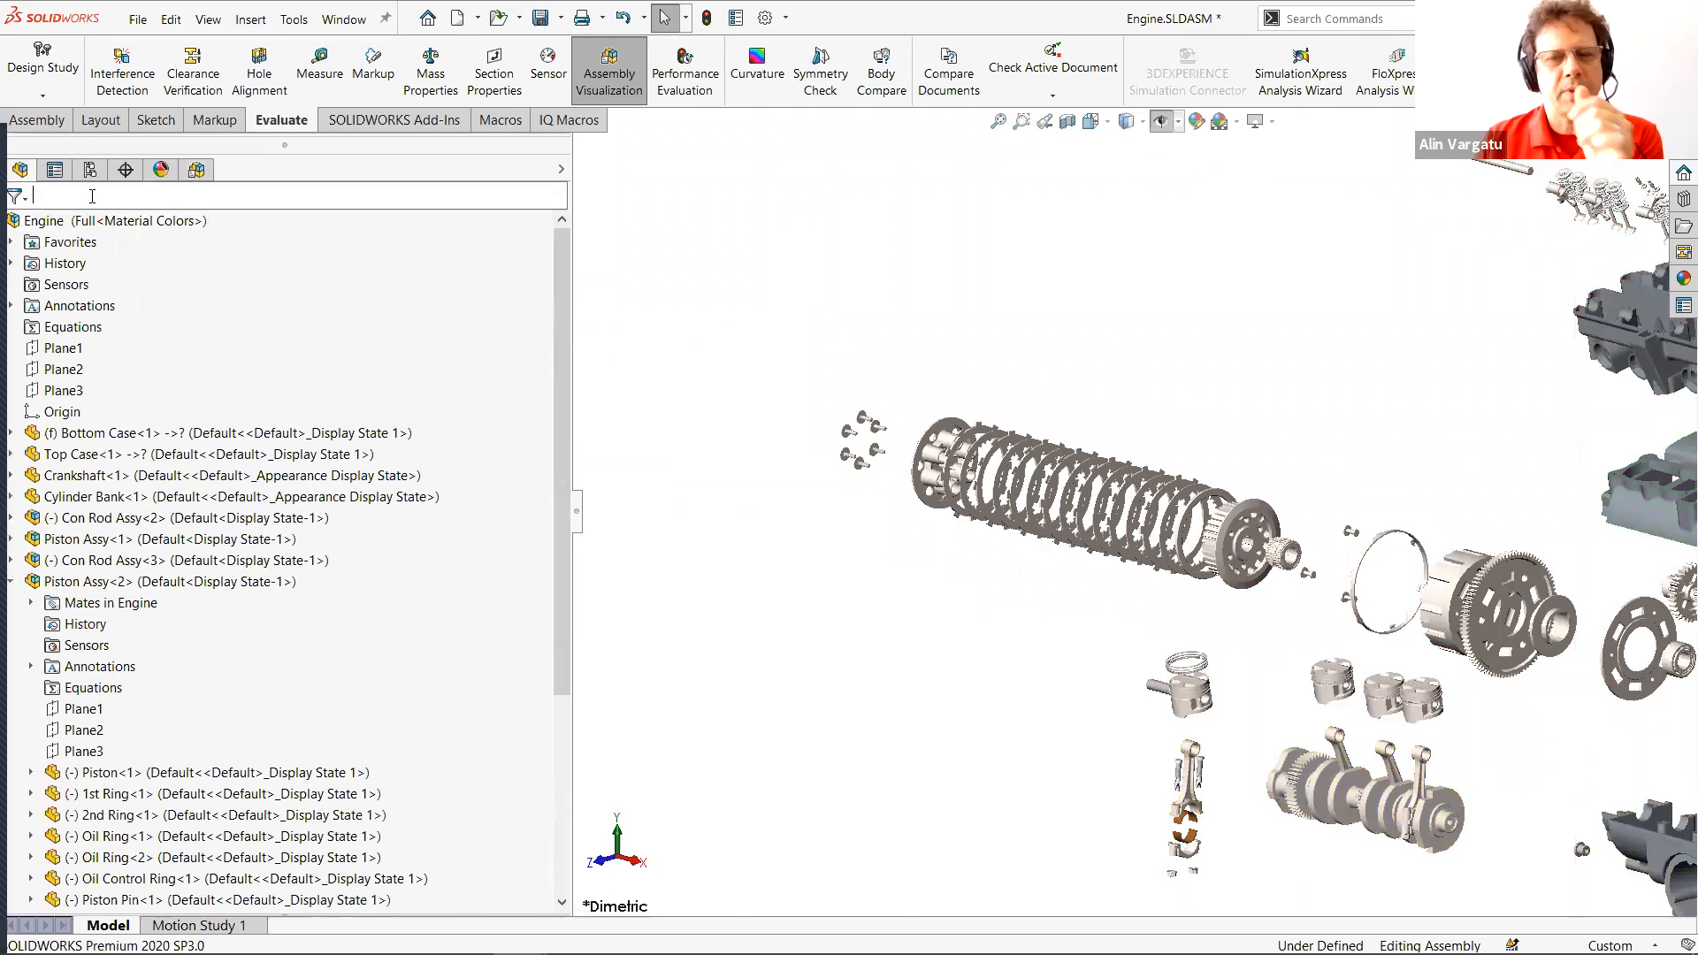
type("disk")
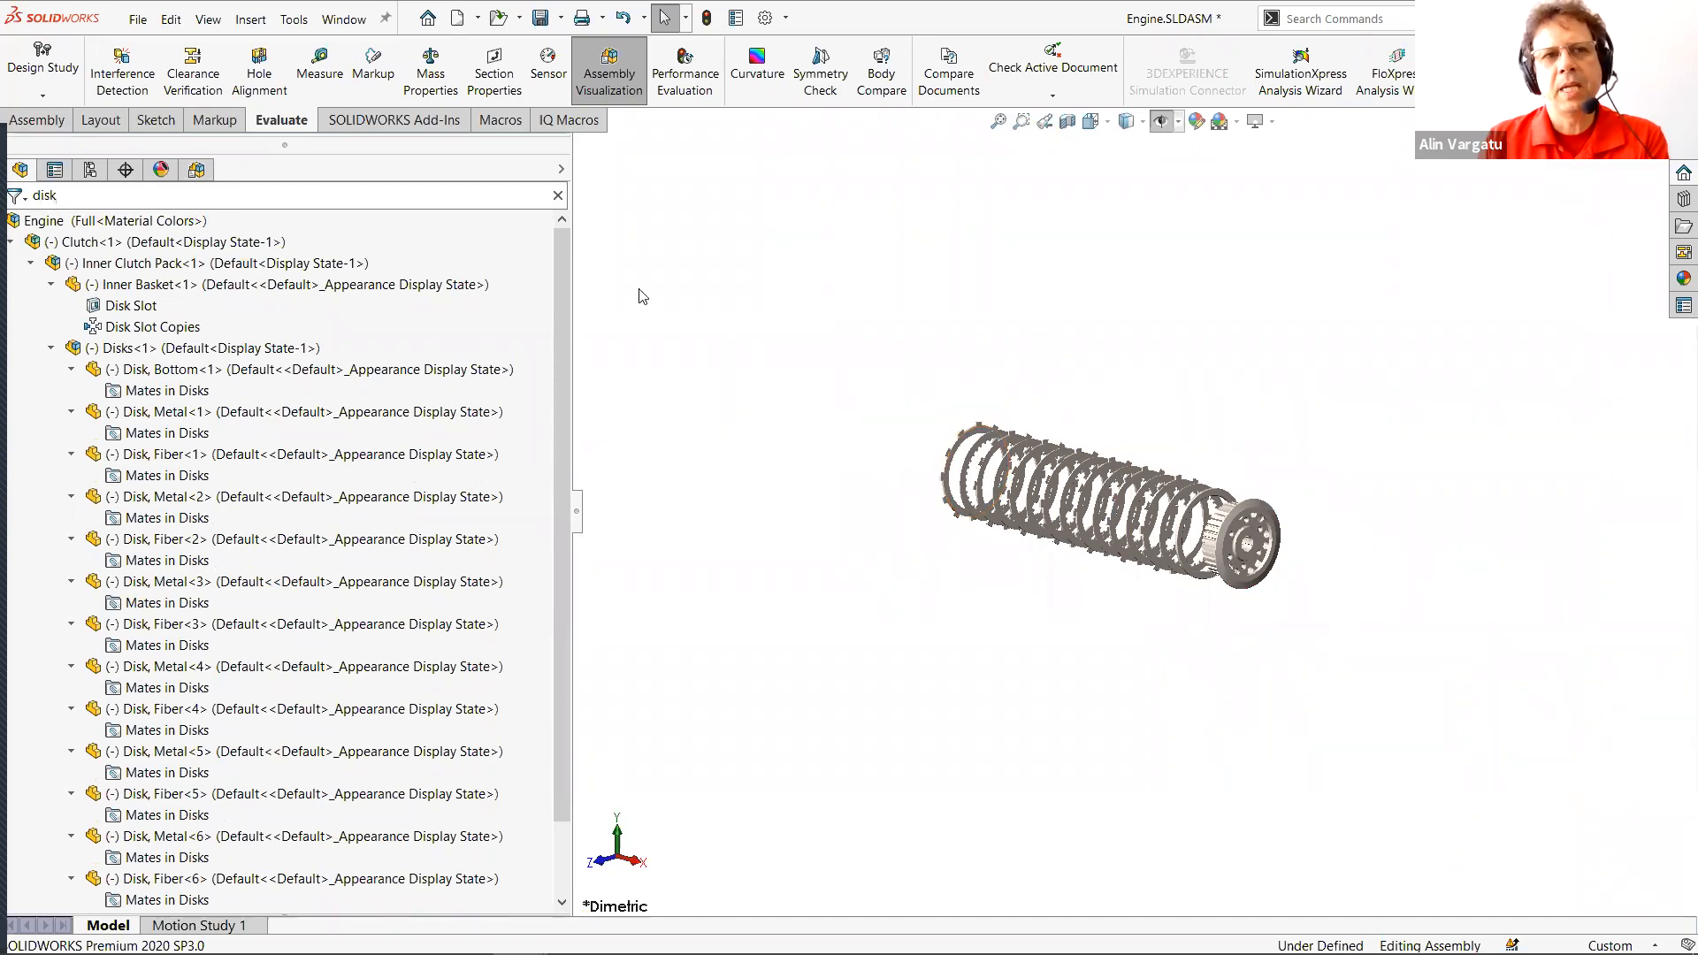
left_click(24, 202)
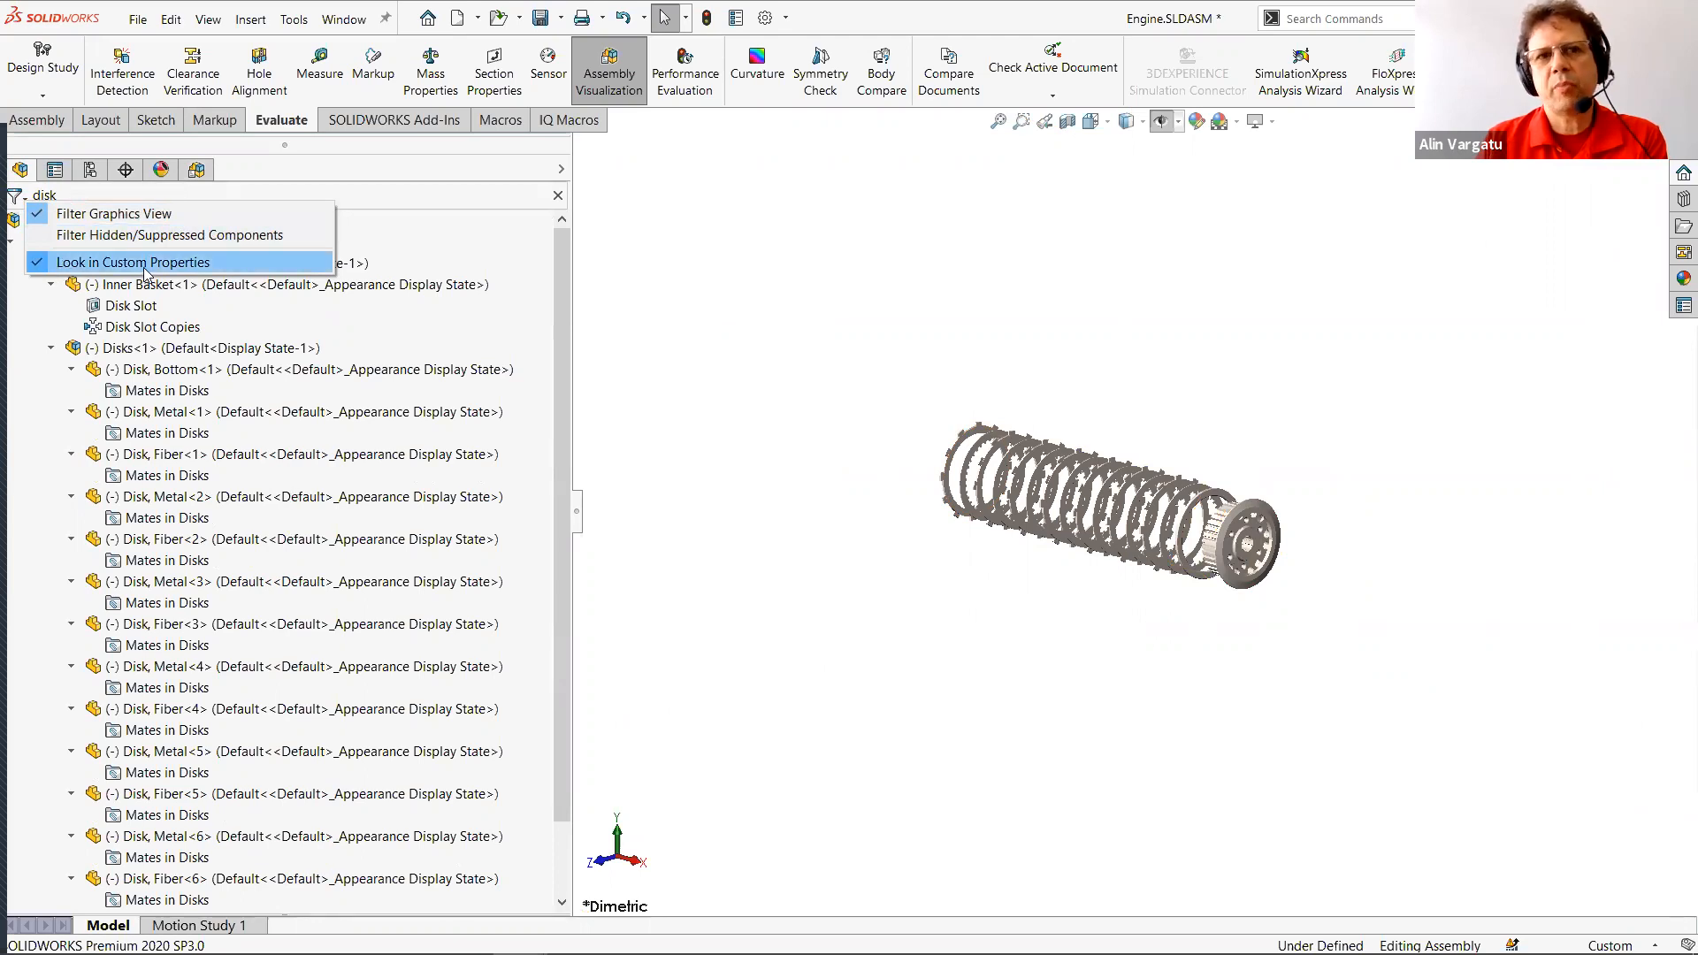
Replace the design tree filter text with "3" and examine which components and features match it.
left_click(279, 187)
type("3")
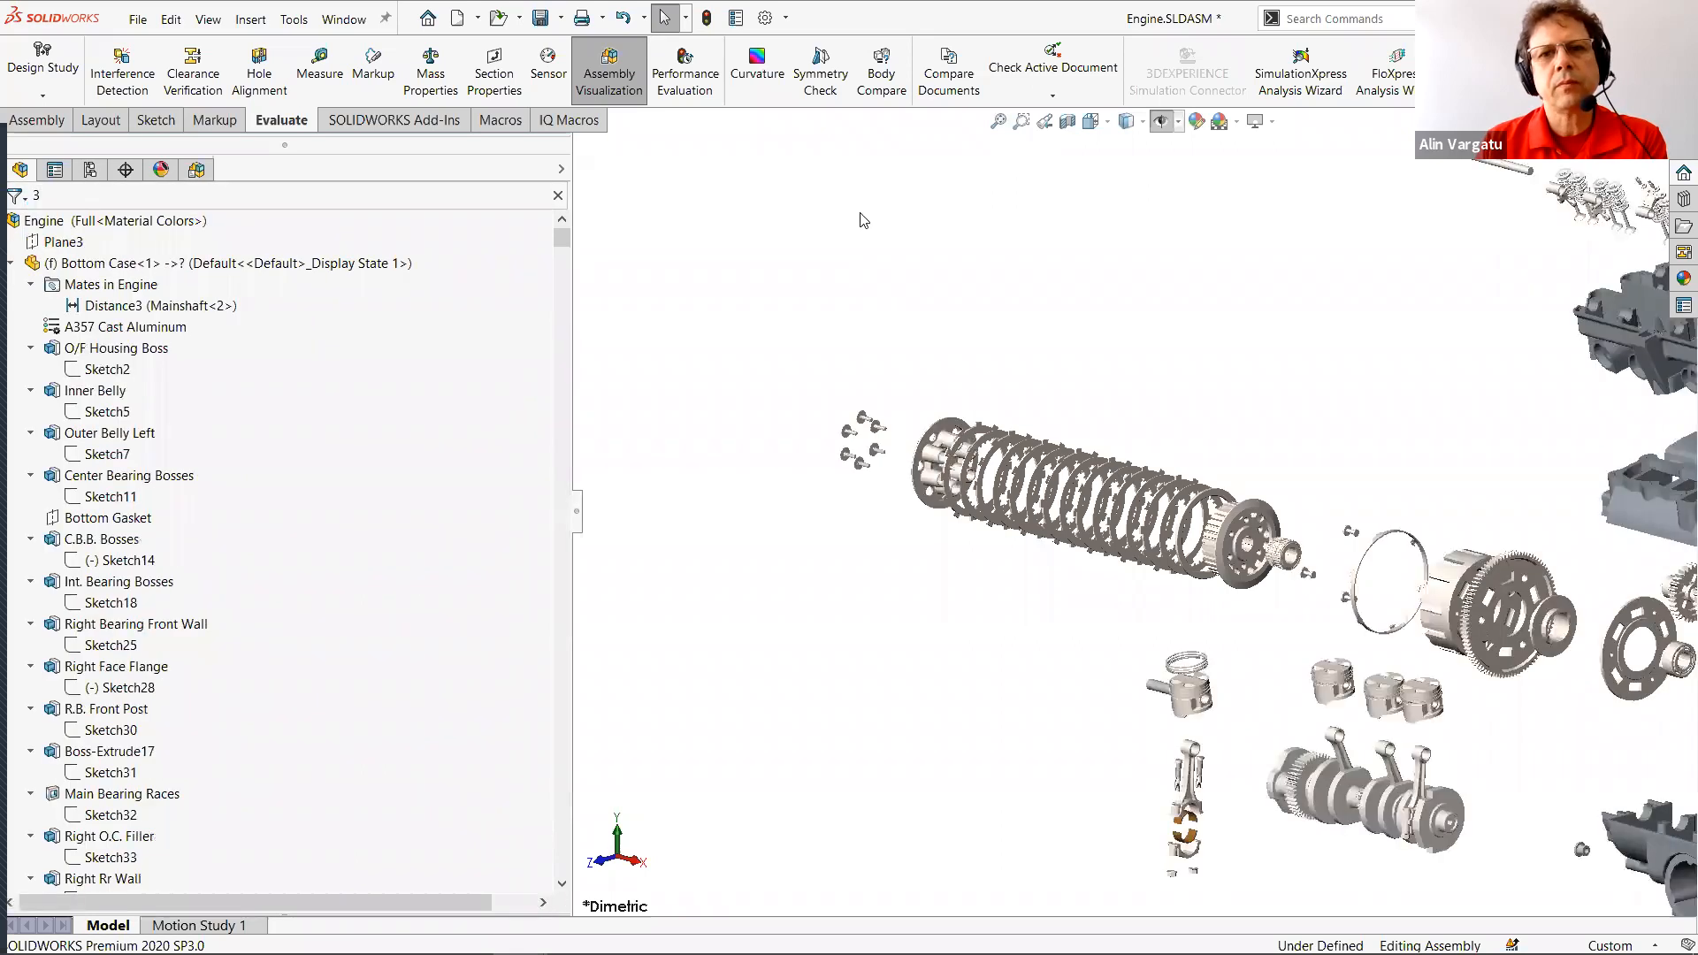
scroll(1058, 675, "up", 5)
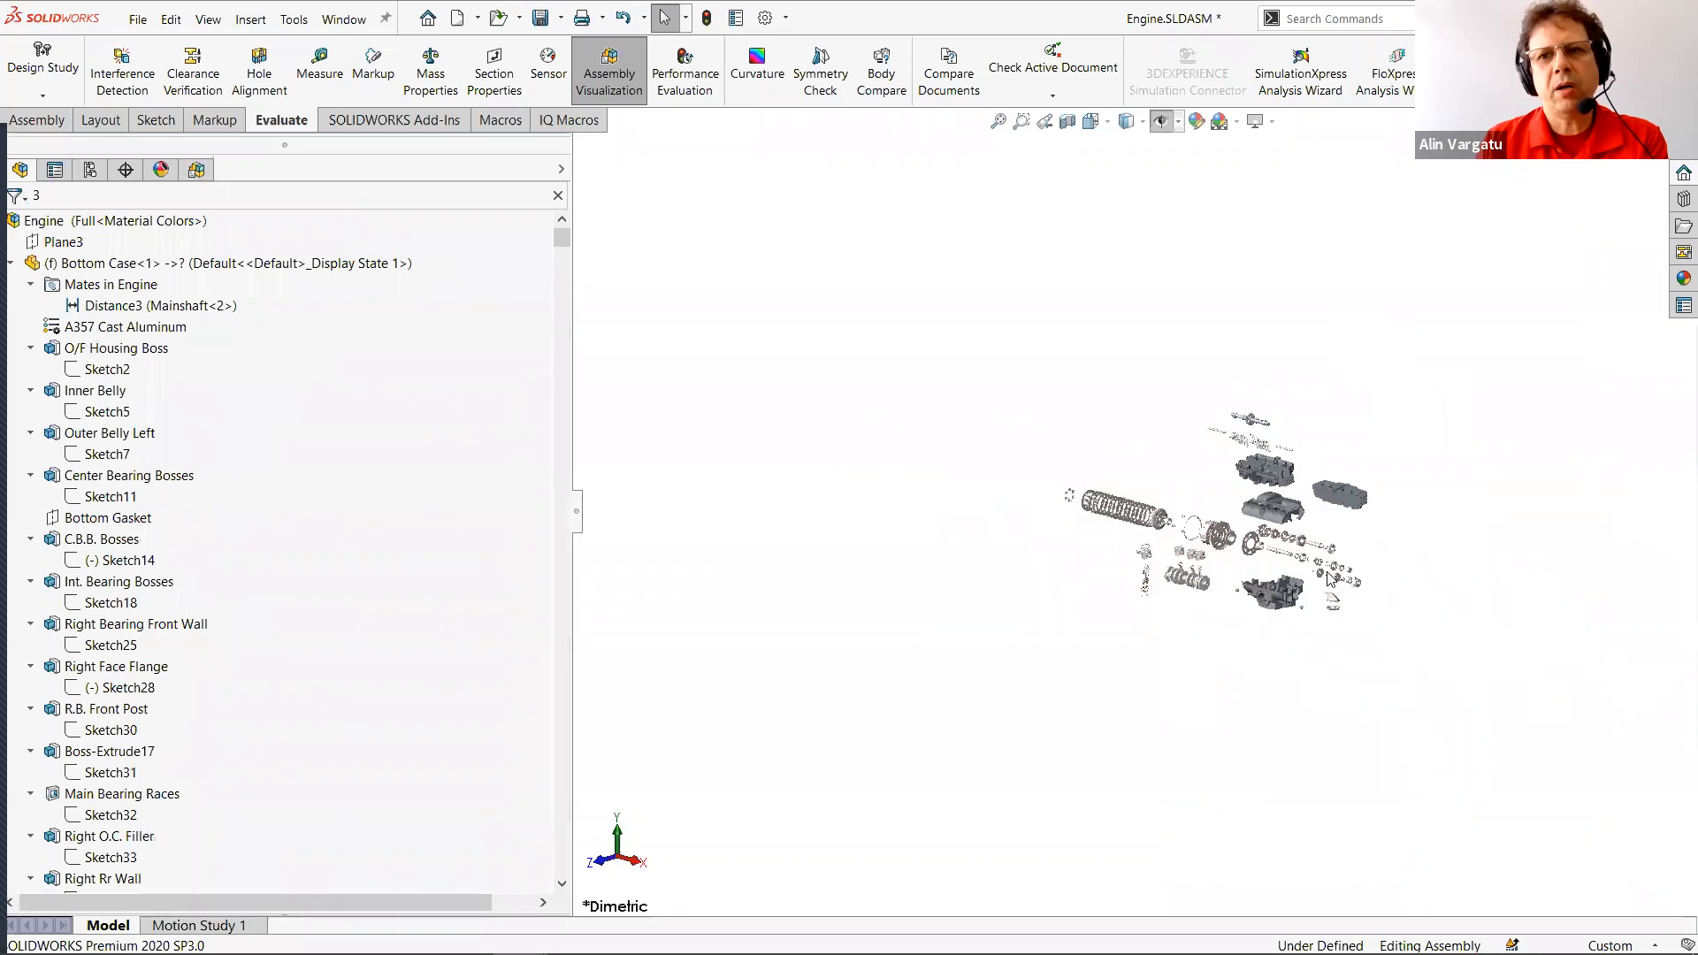
scroll(1210, 466, "down", 2)
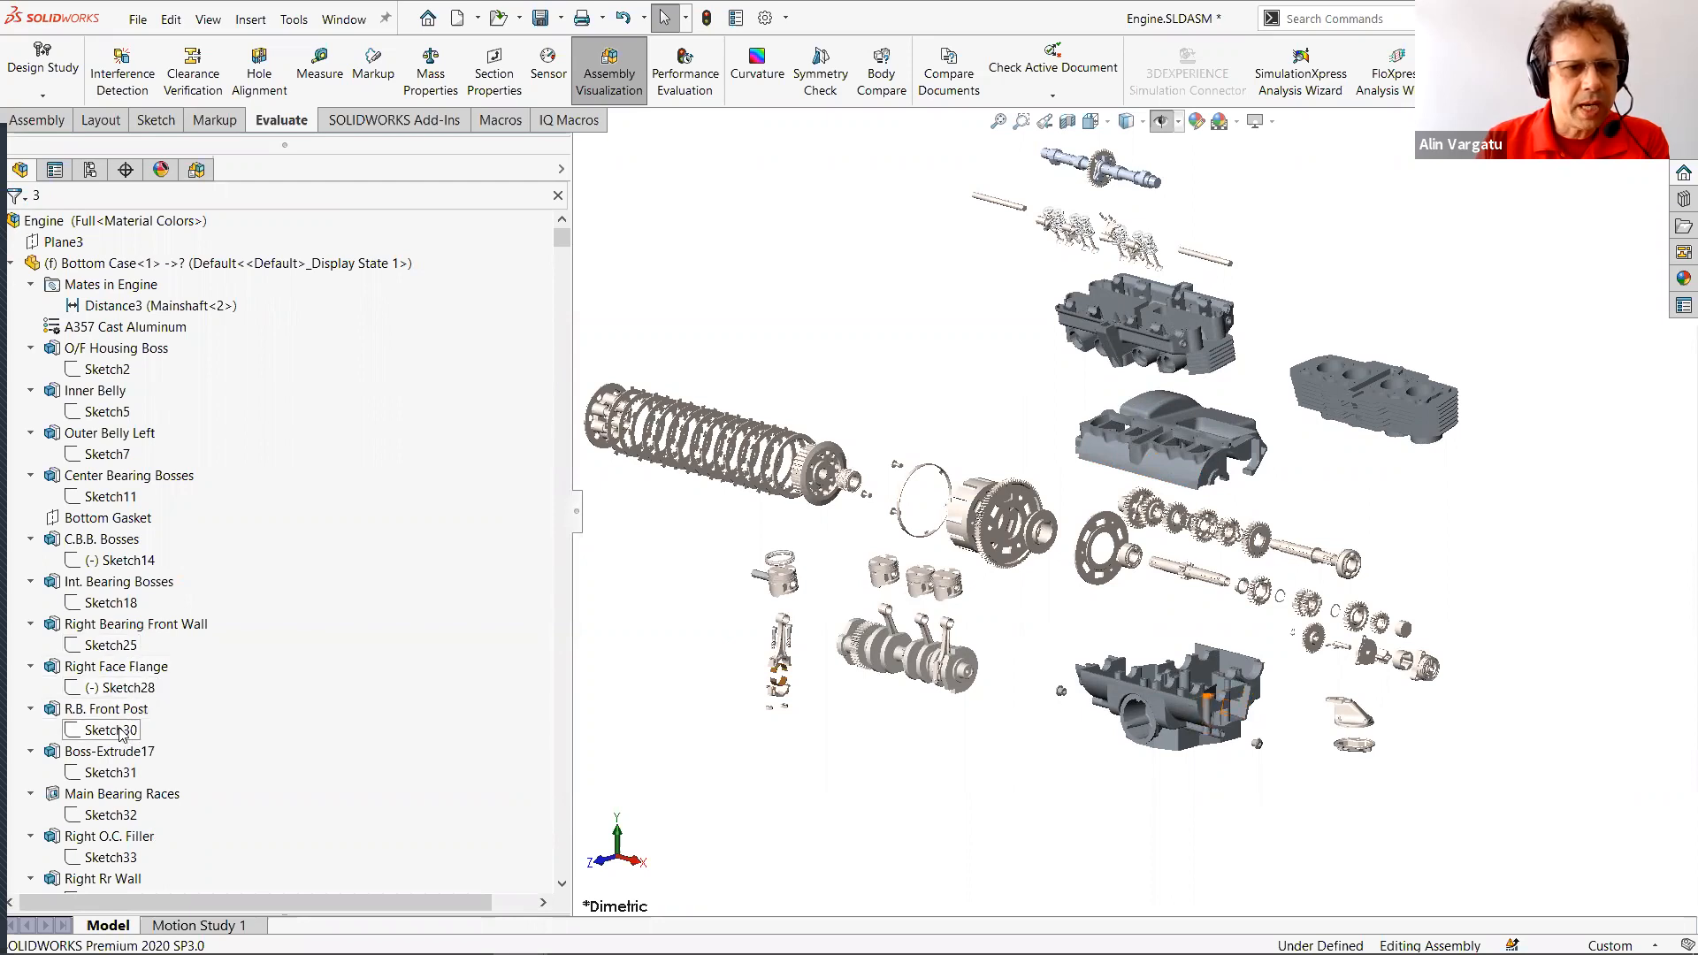
mouse_move(99, 732)
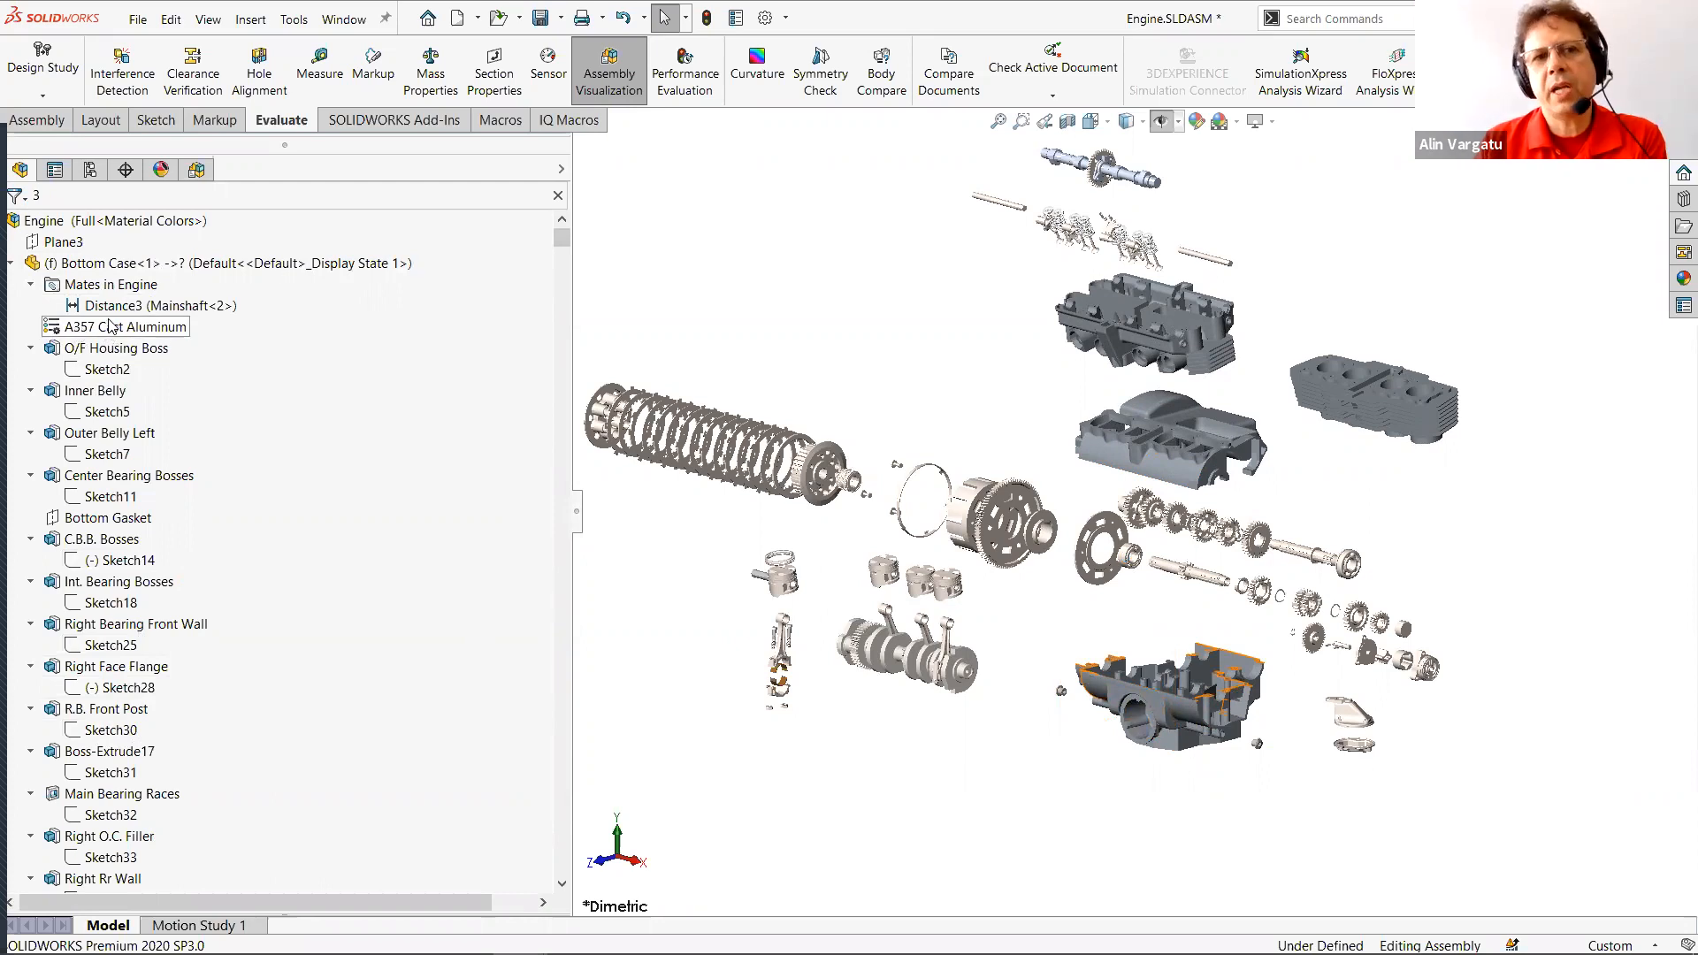
Filter the feature tree for items matching "purch" and examine the components that remain displayed.
left_click(53, 195)
type("pur")
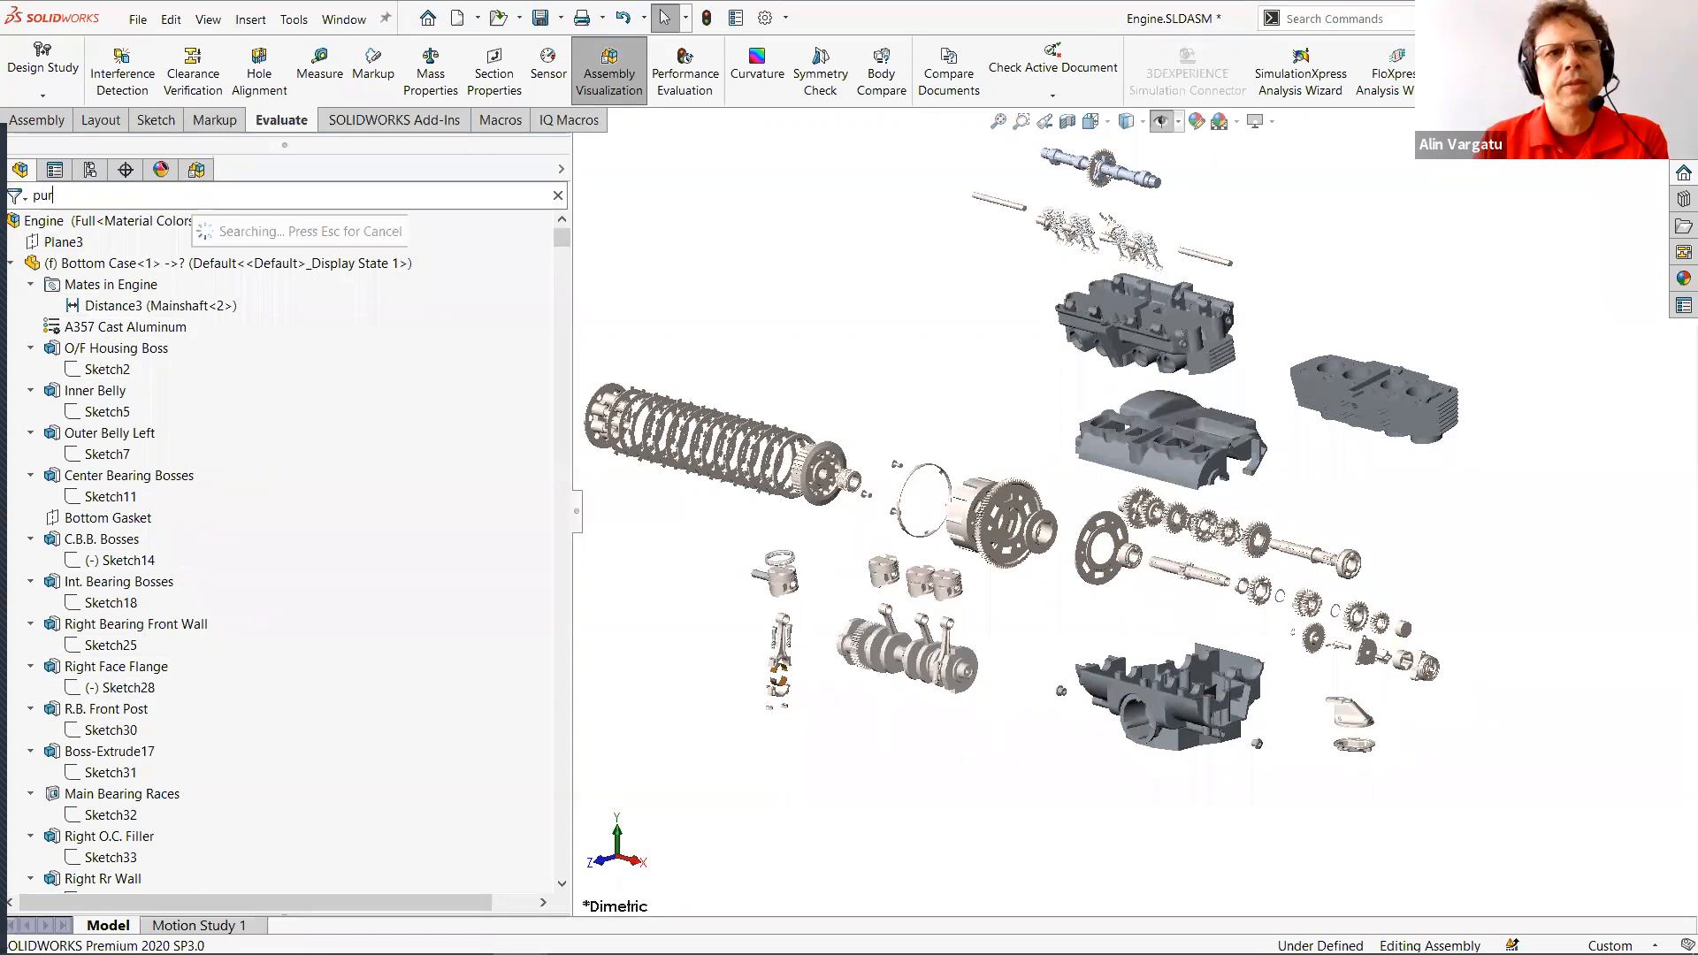
type("ch")
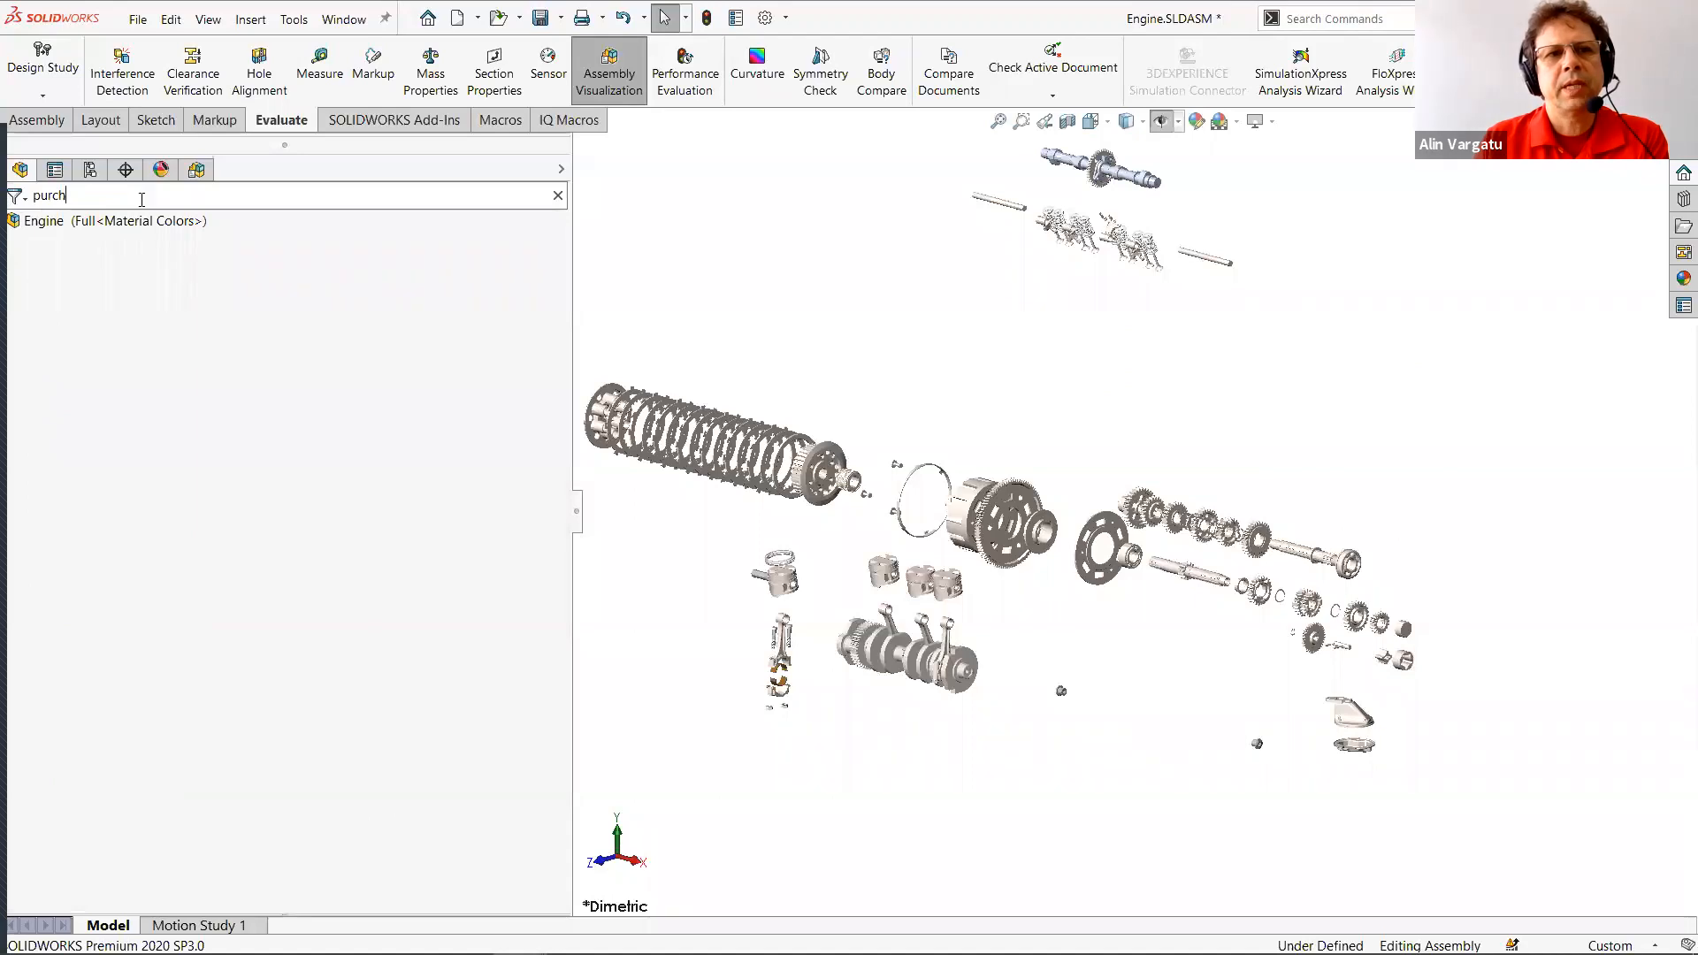
scroll(1145, 479, "up", 3)
scroll(1031, 482, "down", 5)
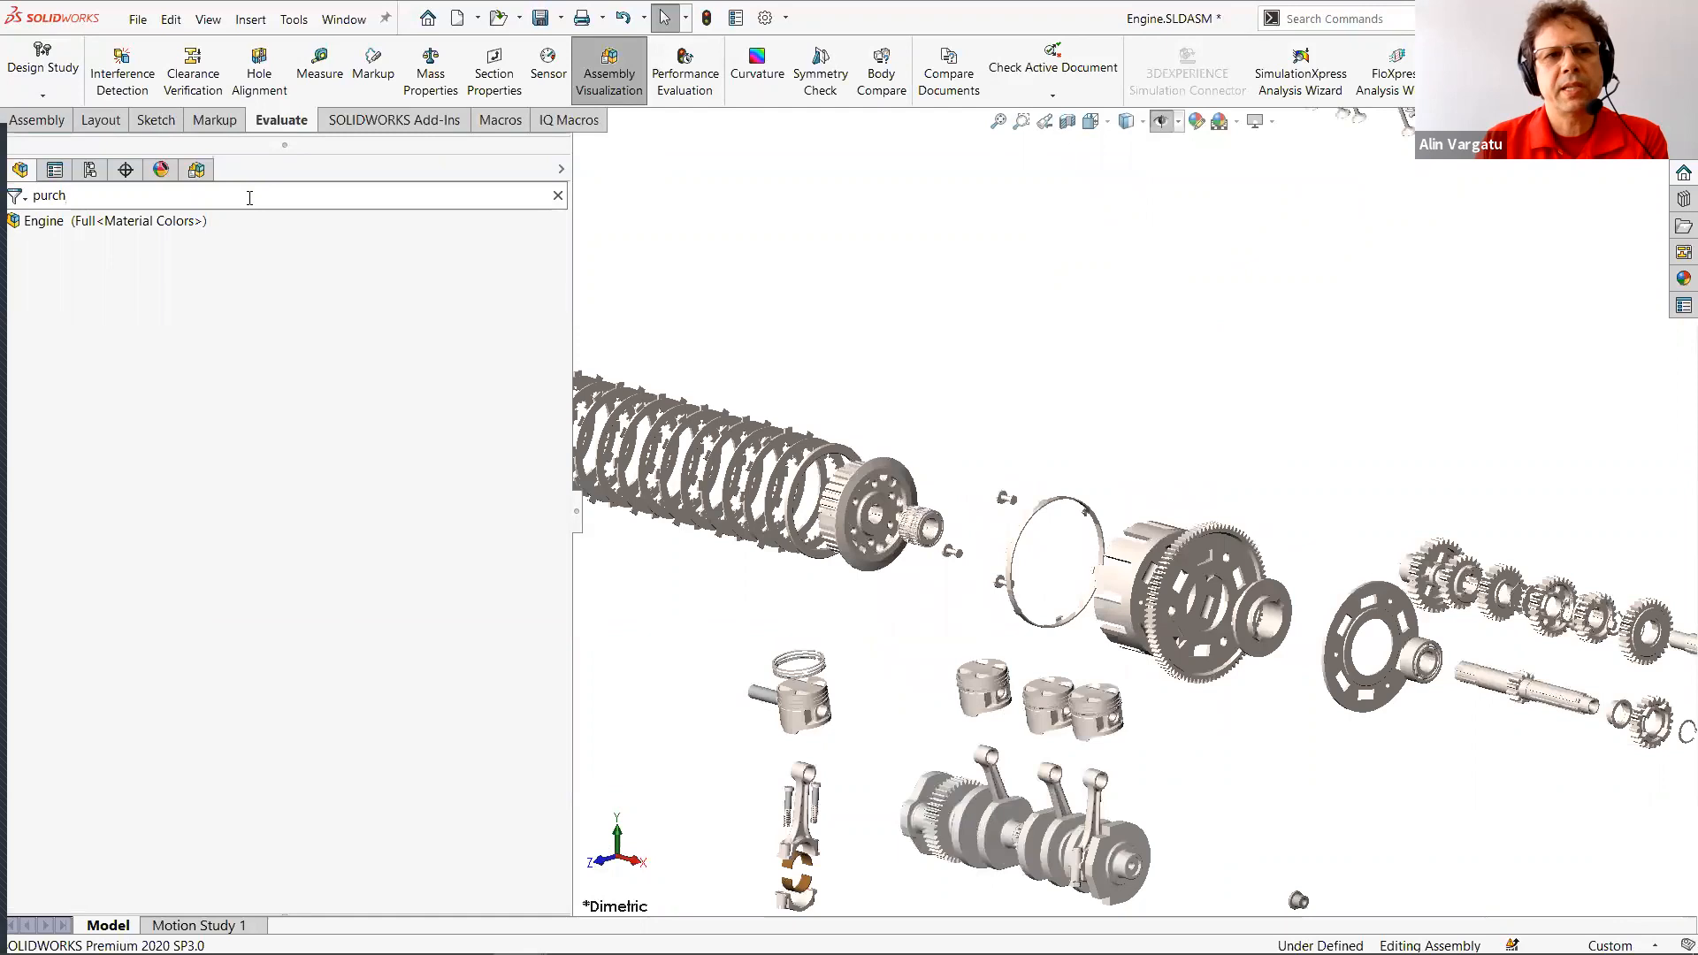
Open the Inner Basket clutch part, check its custom properties, and return to the Engine assembly without changes.
left_click(843, 516)
scroll(845, 516, "down", 2)
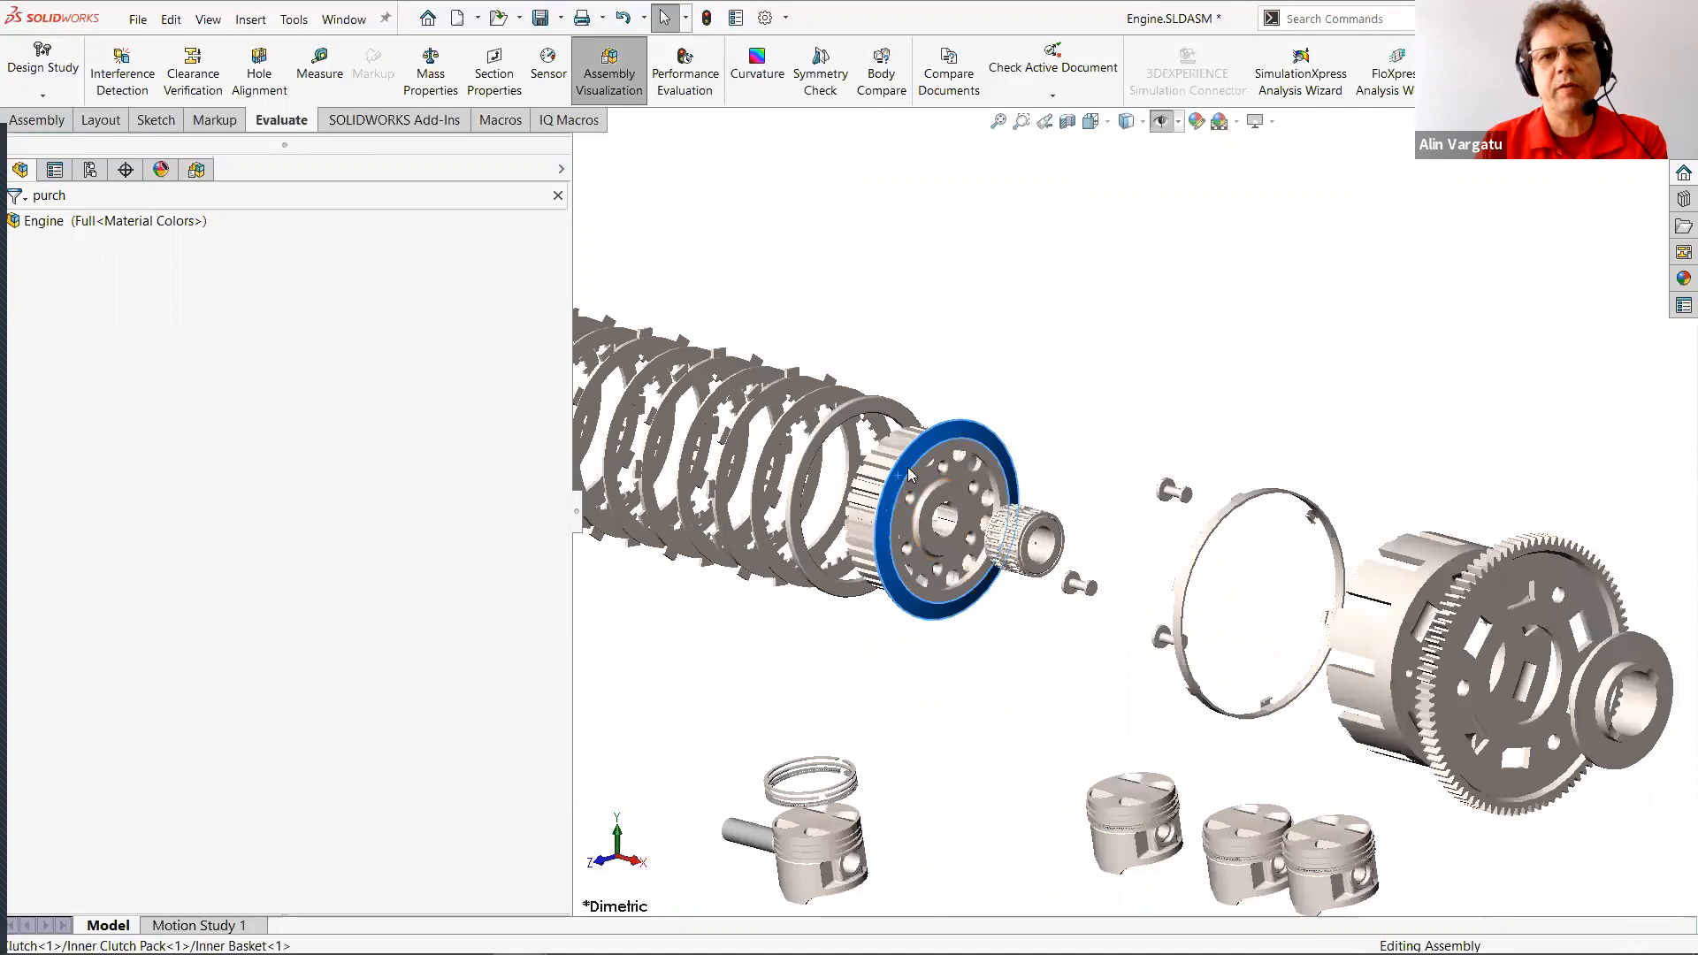
right_click(902, 499)
left_click(914, 193)
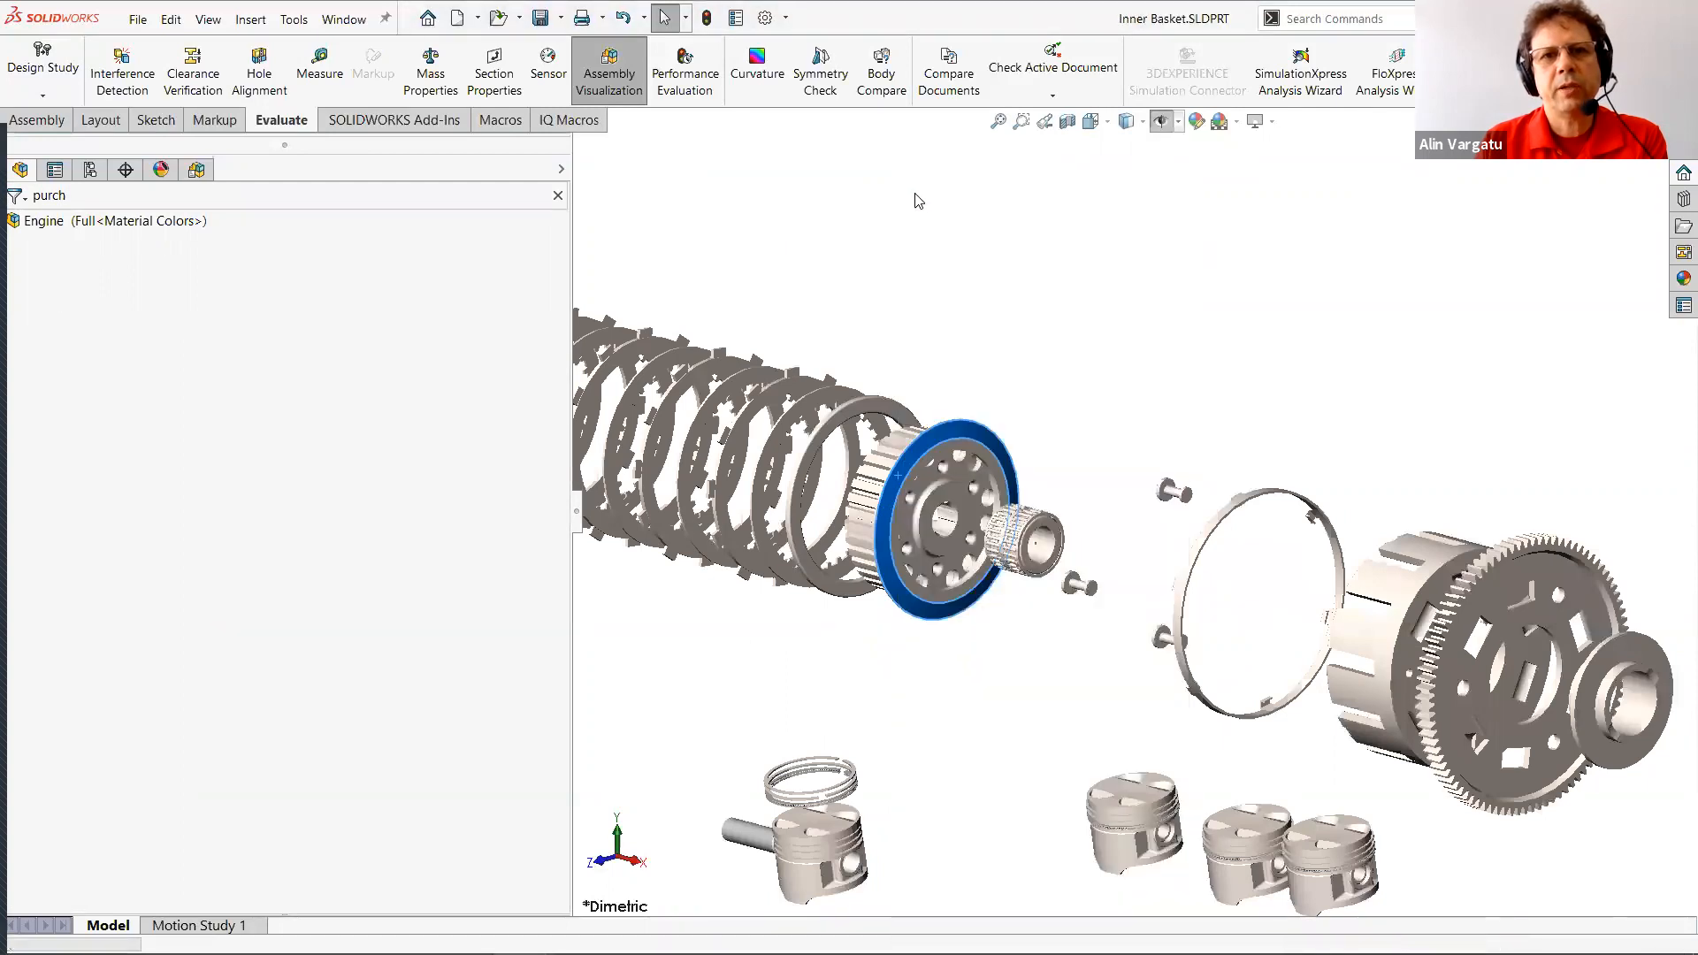
left_click(736, 18)
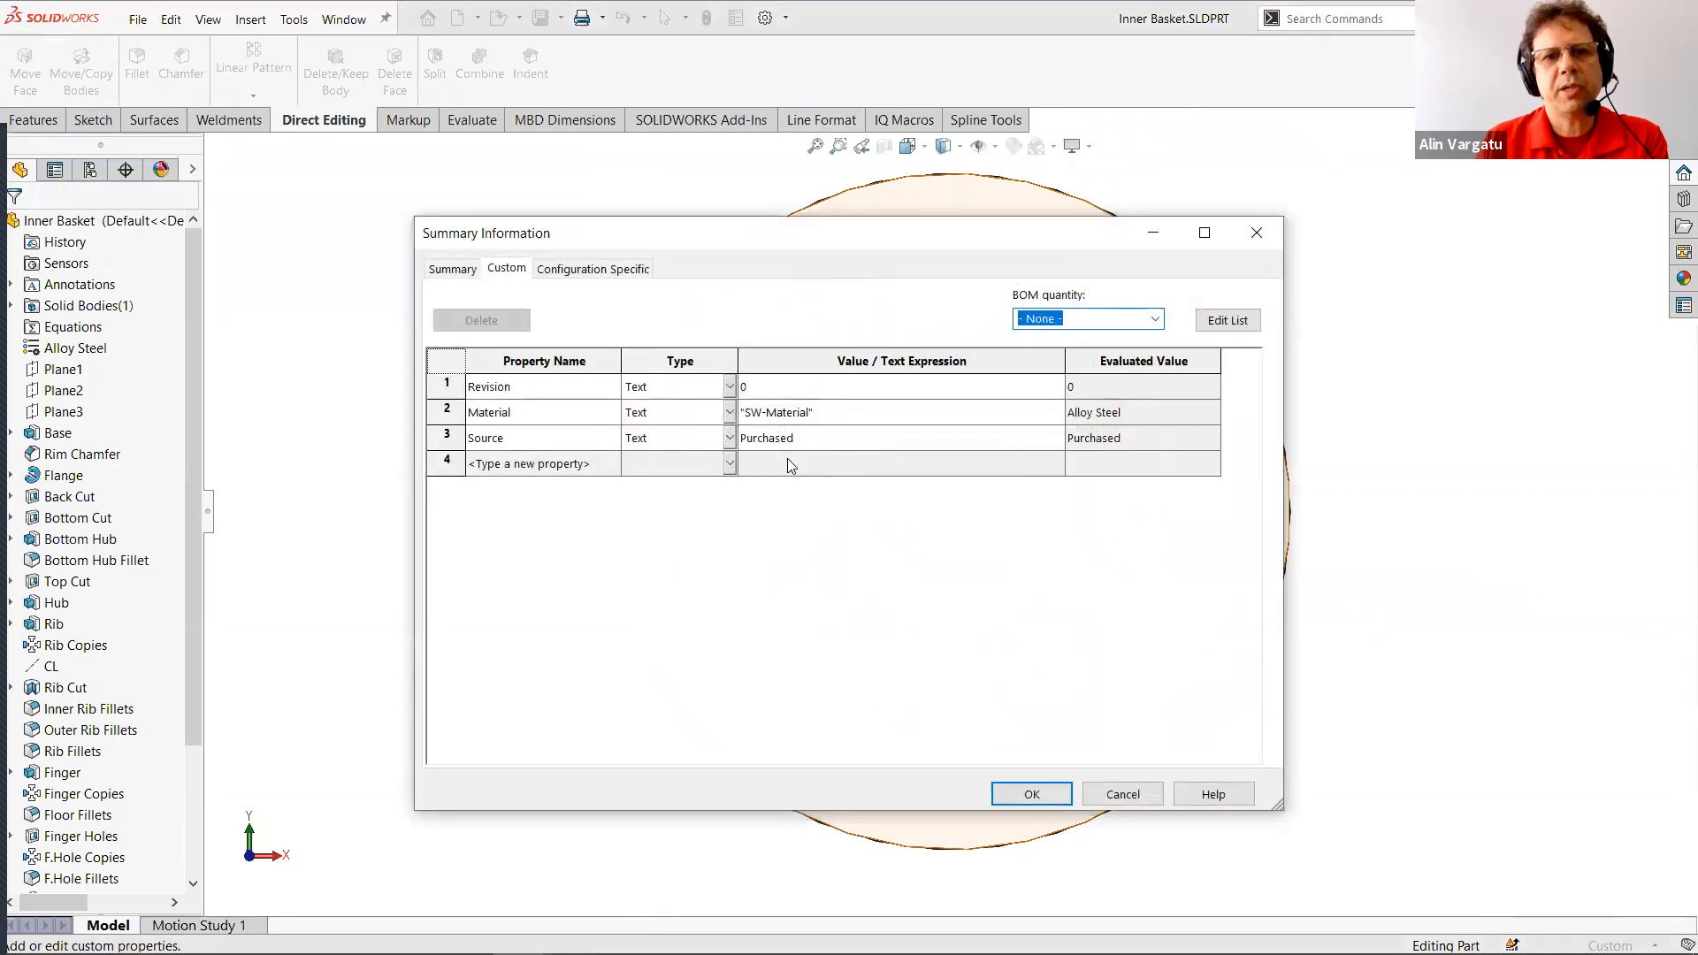
left_click(1123, 794)
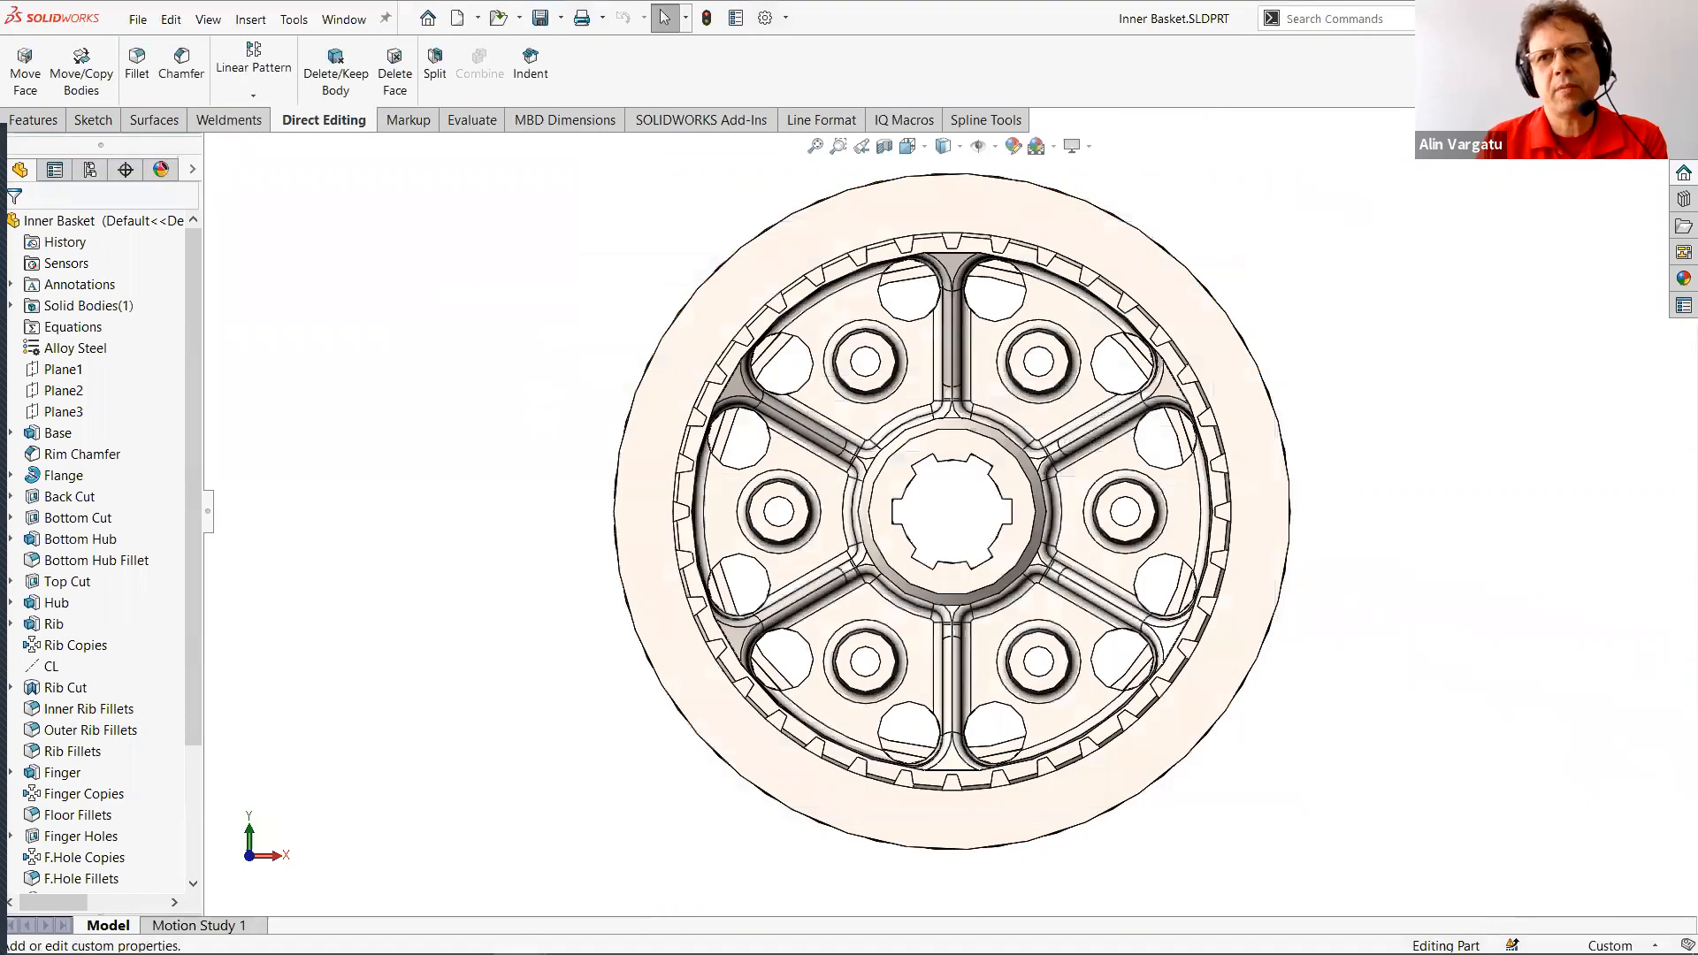
left_click(1657, 122)
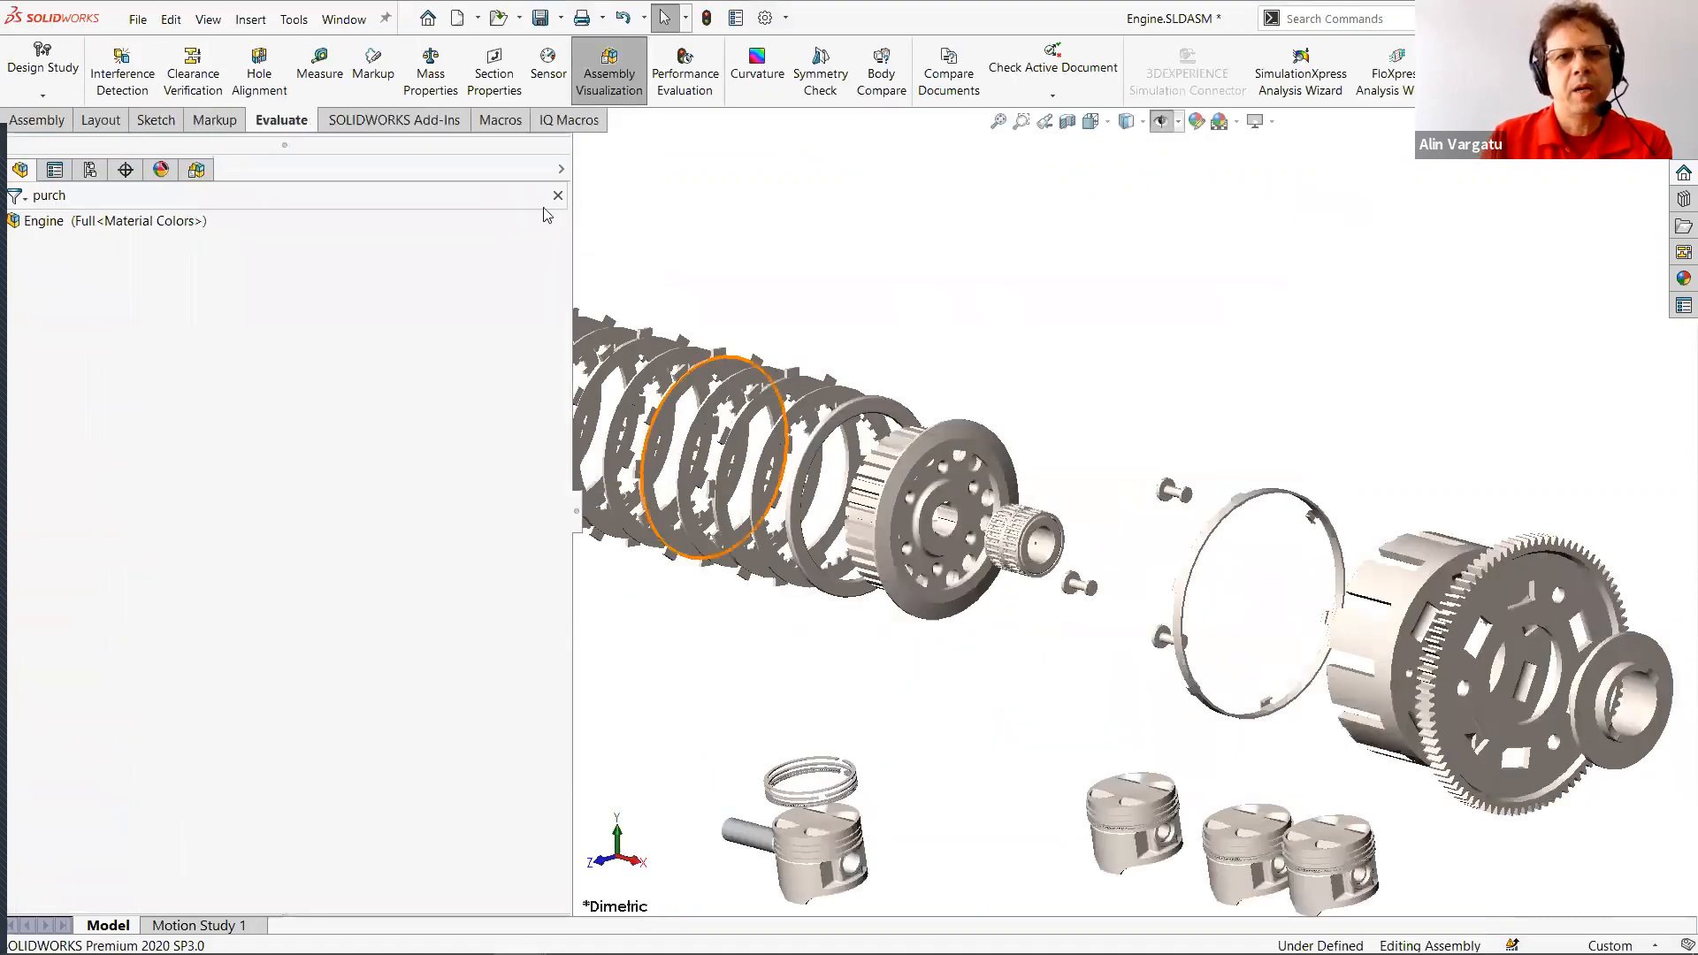
Clear the feature tree filter and bring the whole exploded engine back into view.
left_click(559, 197)
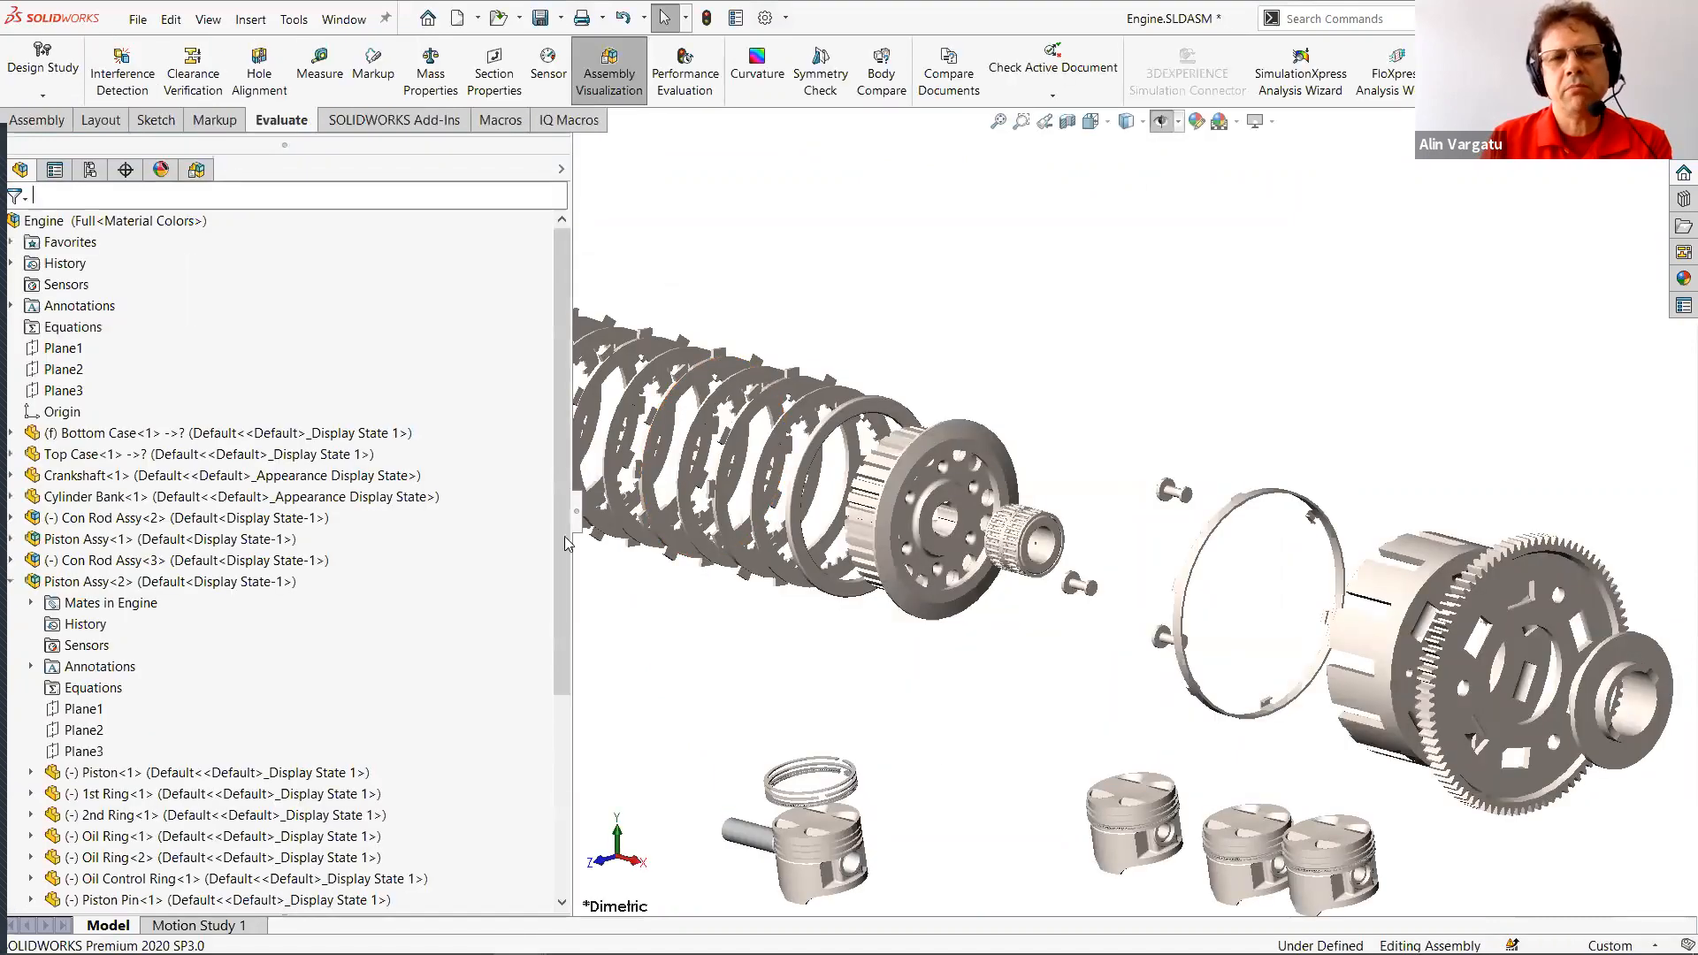
key("f")
scroll(1504, 548, "down", 3)
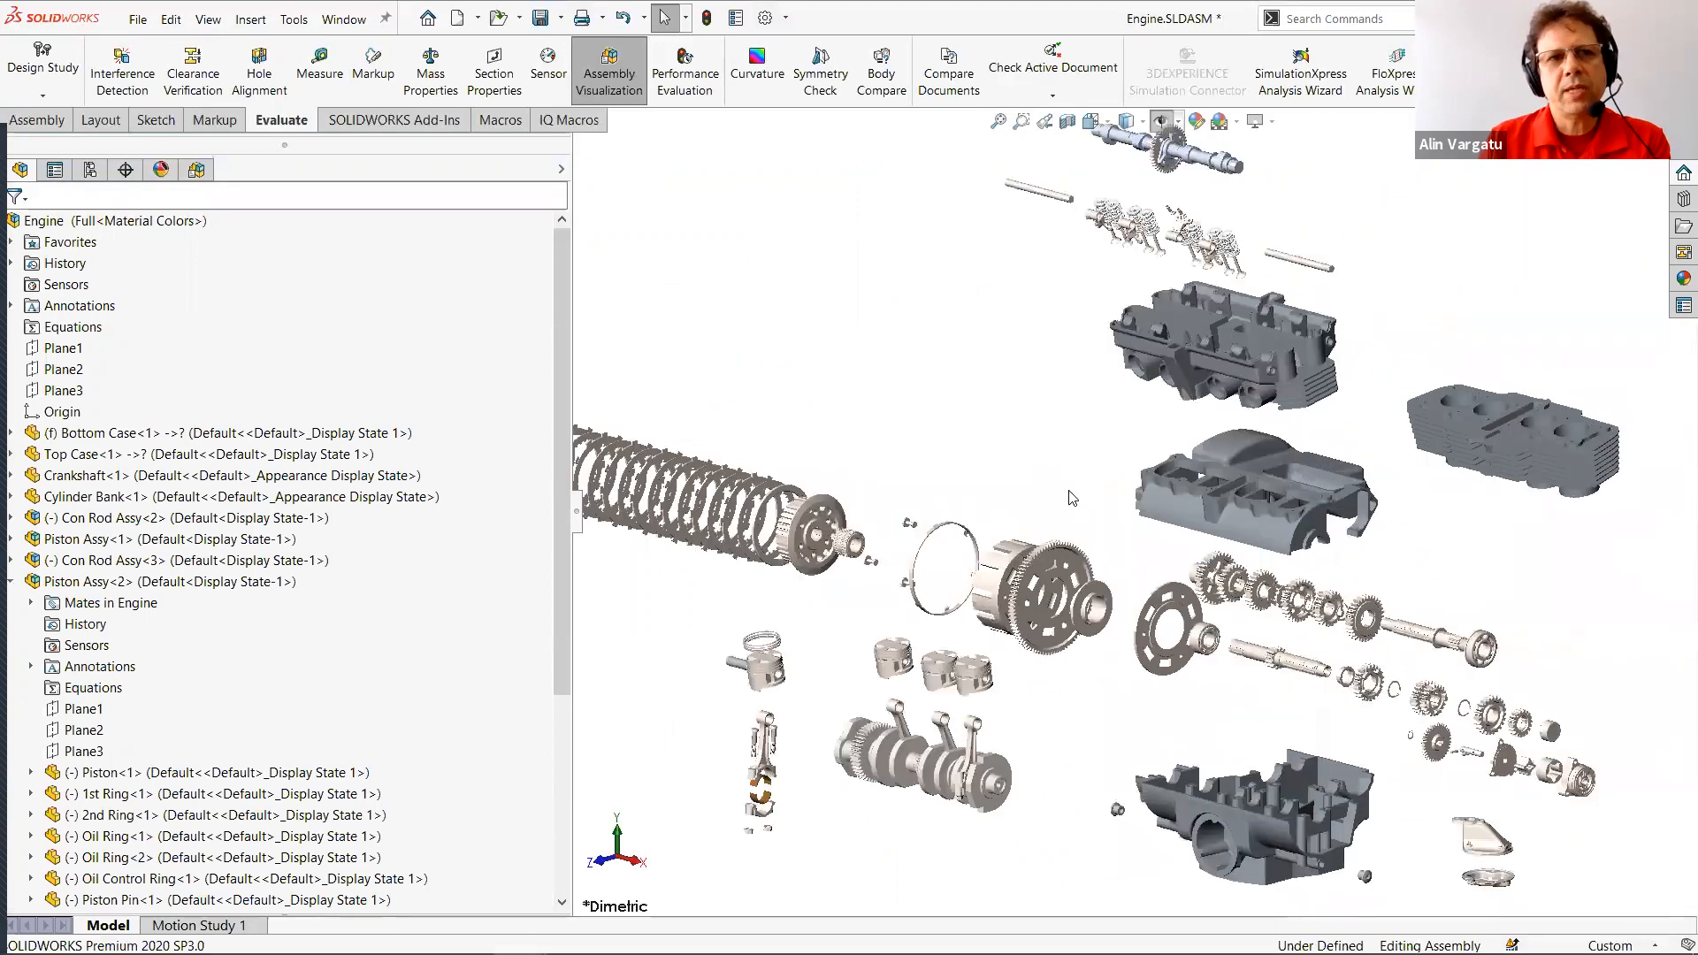
Review component revisions in Assembly Visualization, filter the list to the 4th gear components, and clear that filter.
left_click(196, 171)
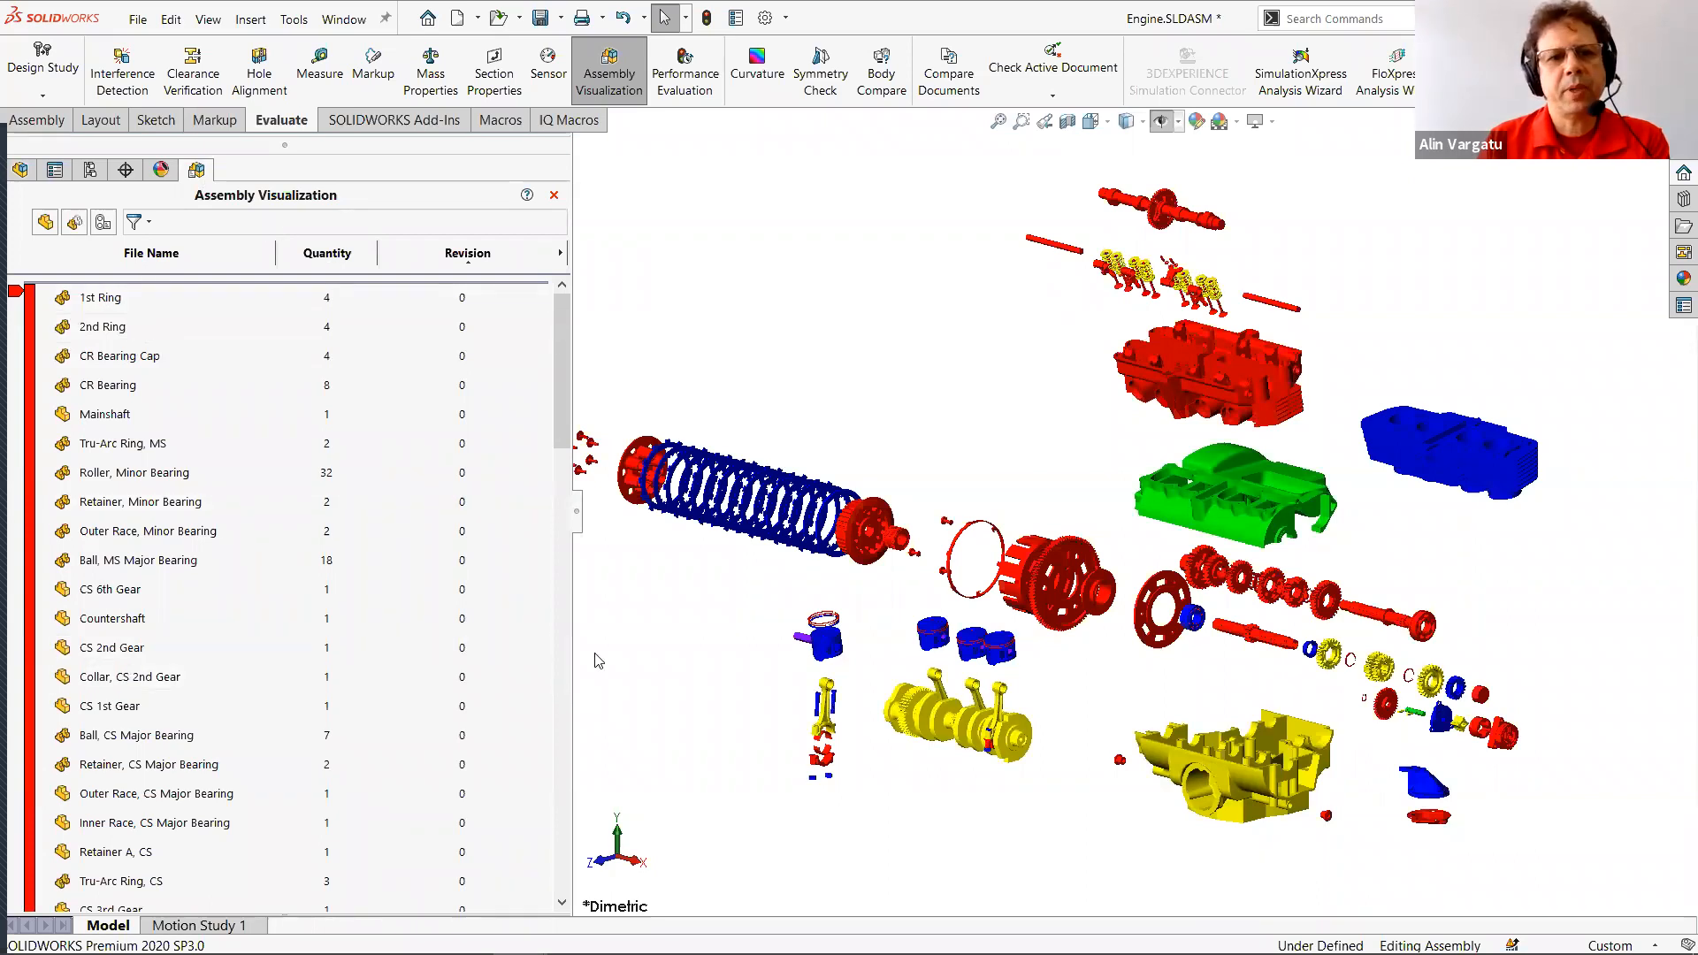
left_click_drag(562, 441, 561, 888)
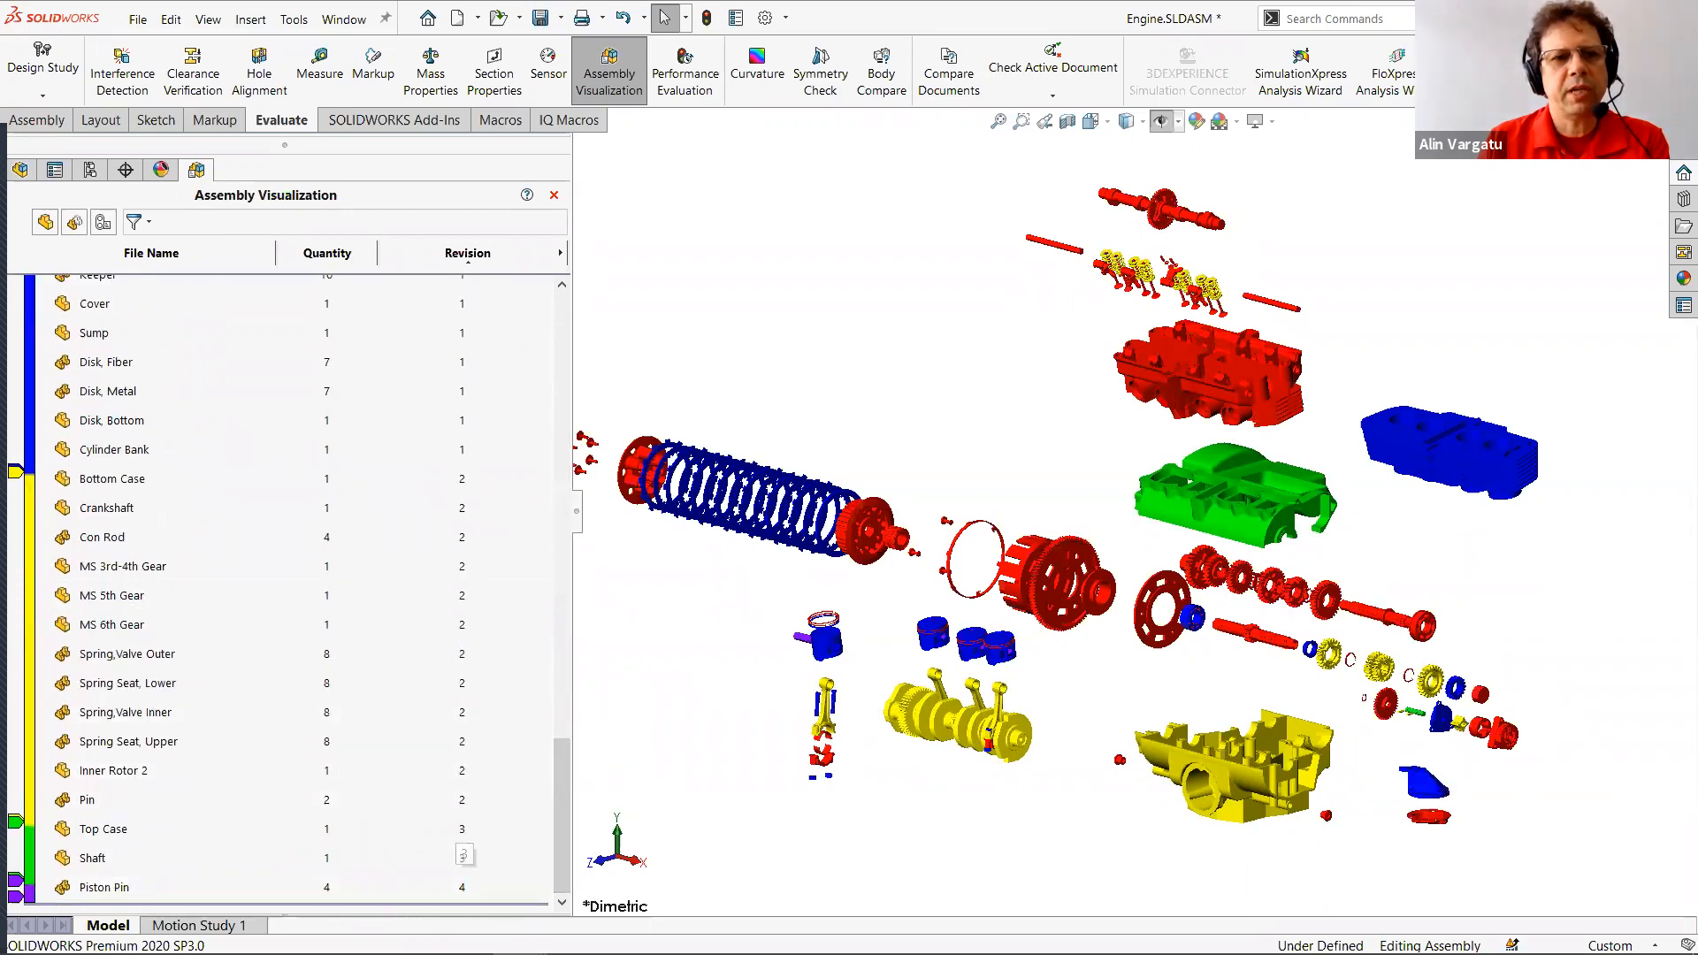
left_click(311, 223)
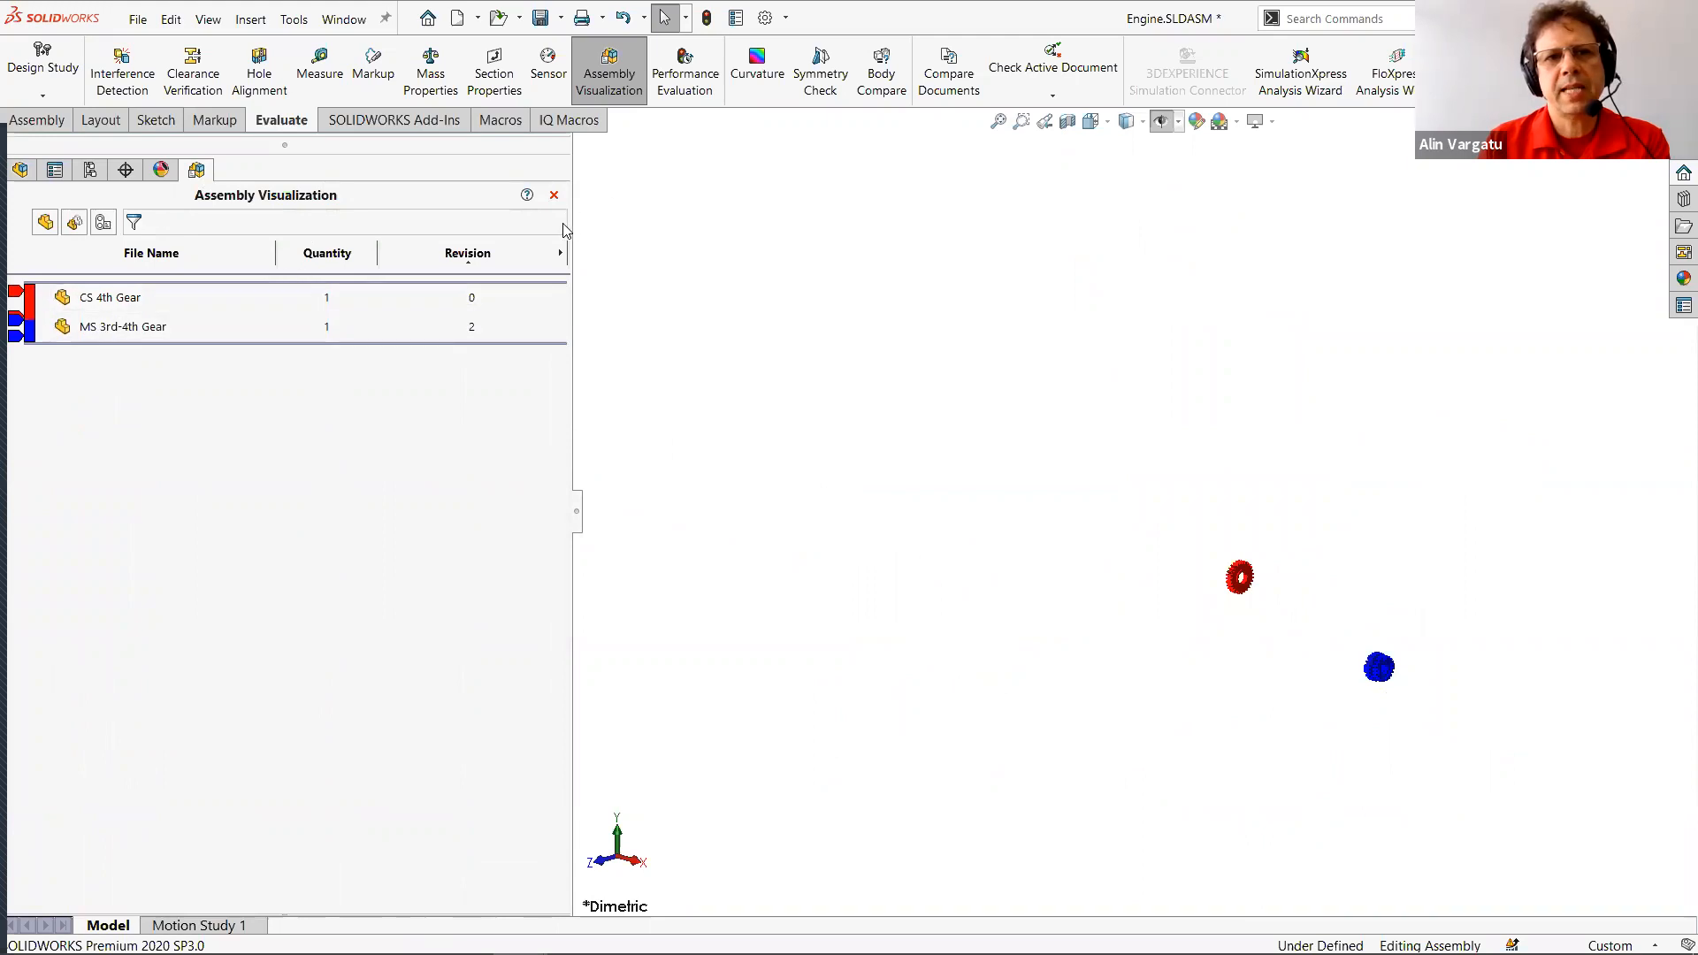
left_click(564, 225)
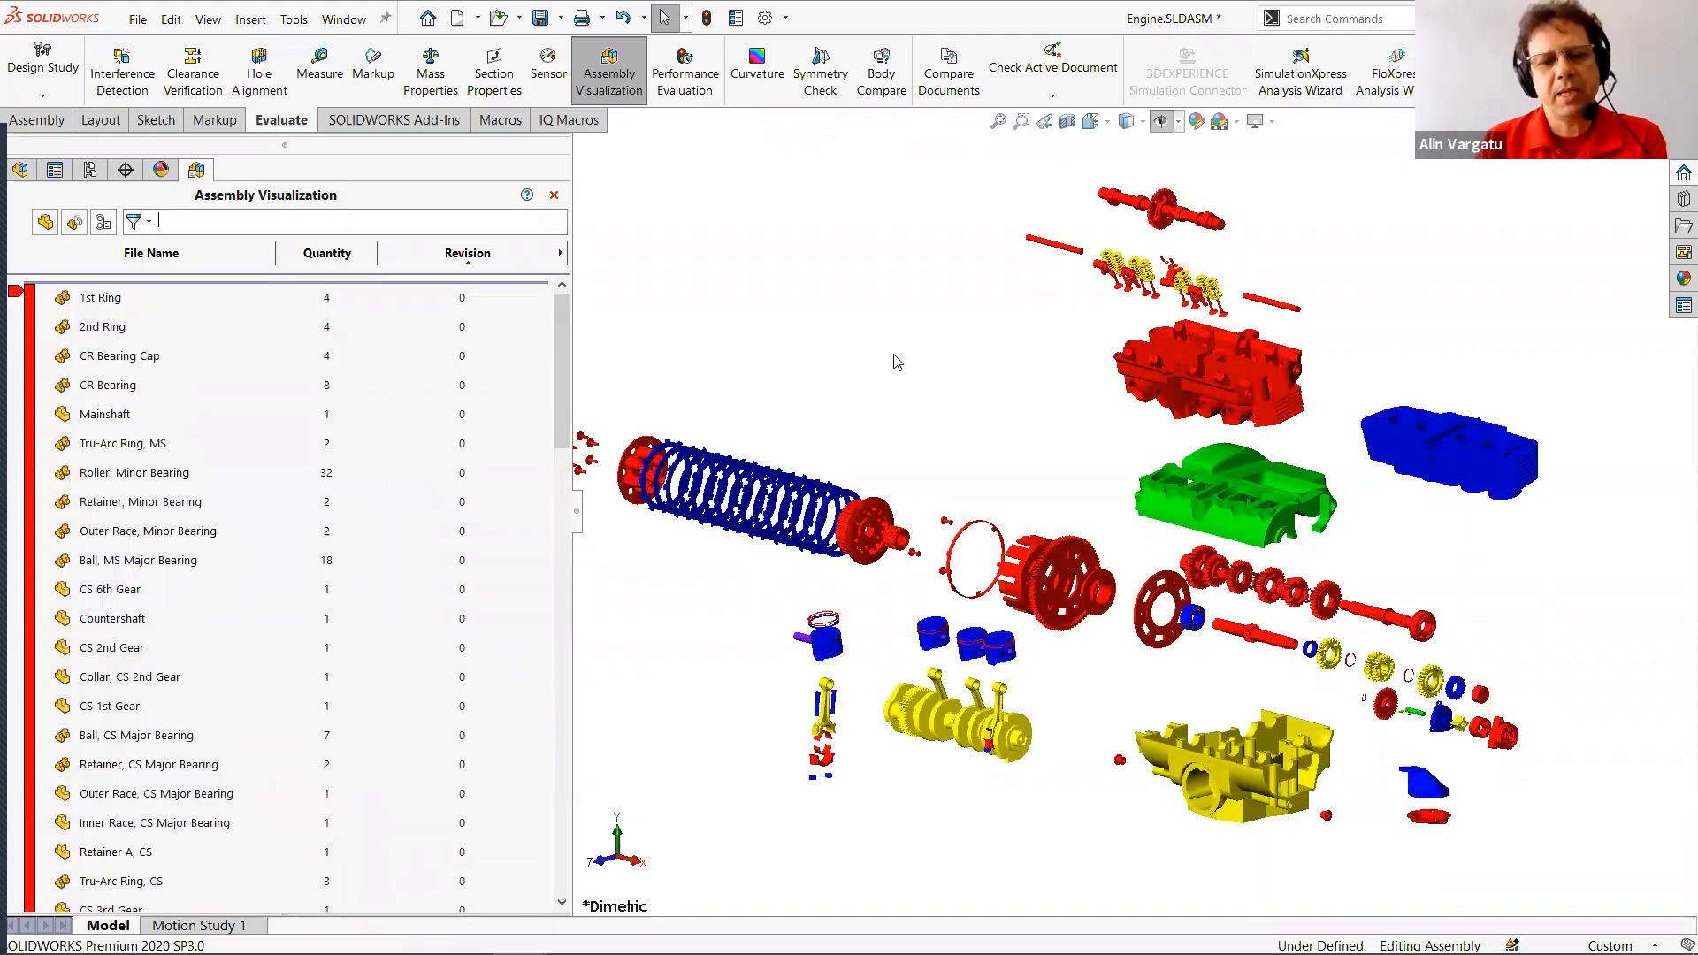
key("alt+Tab")
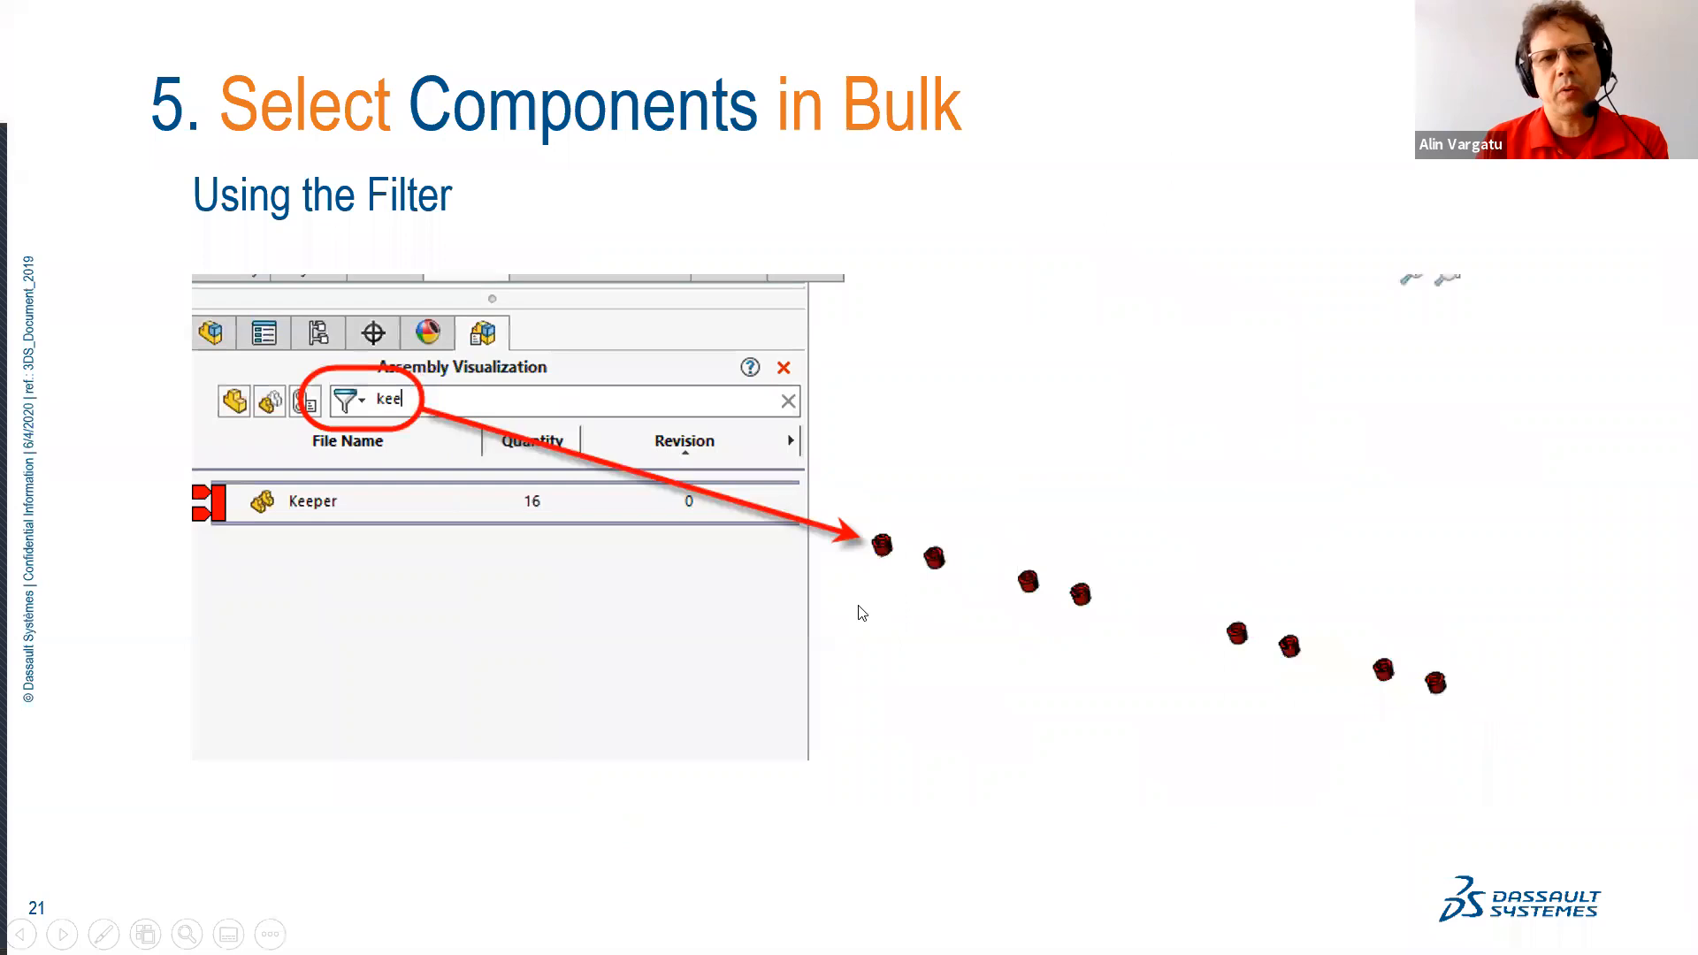
left_click(393, 401)
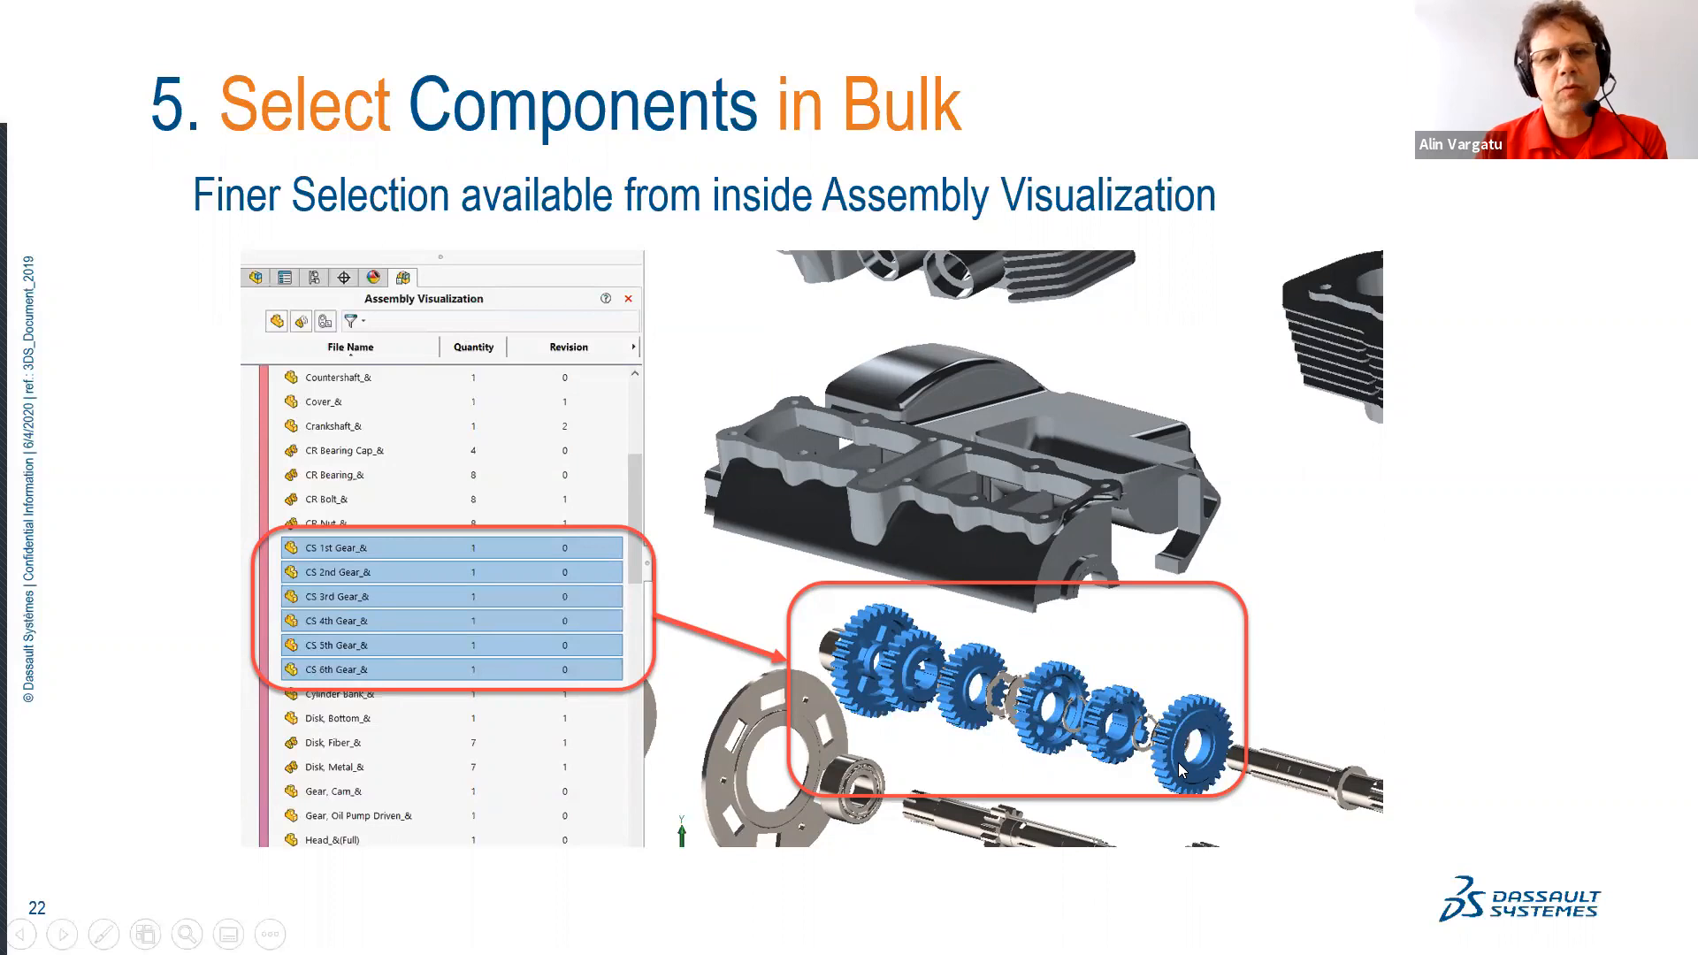
key("alt+Tab")
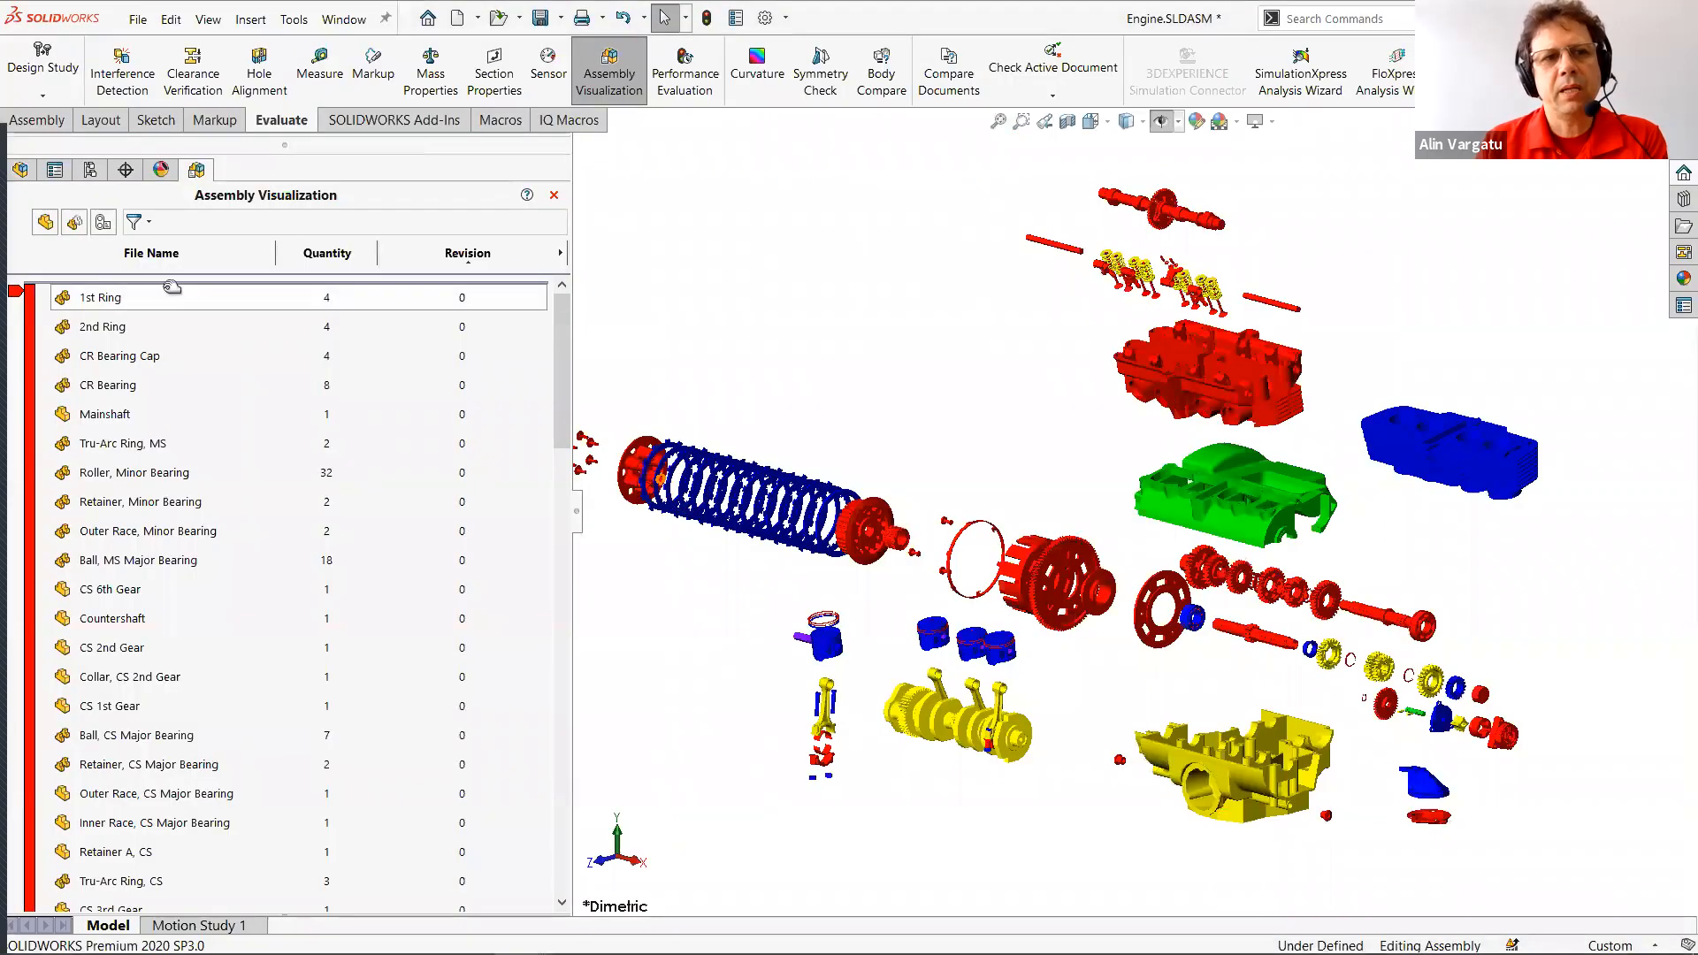
Filter the Assembly Visualization list by "cs", sort it by file name, and select CS 1st Gear through CS 6th Gear.
left_click(200, 224)
type("cs")
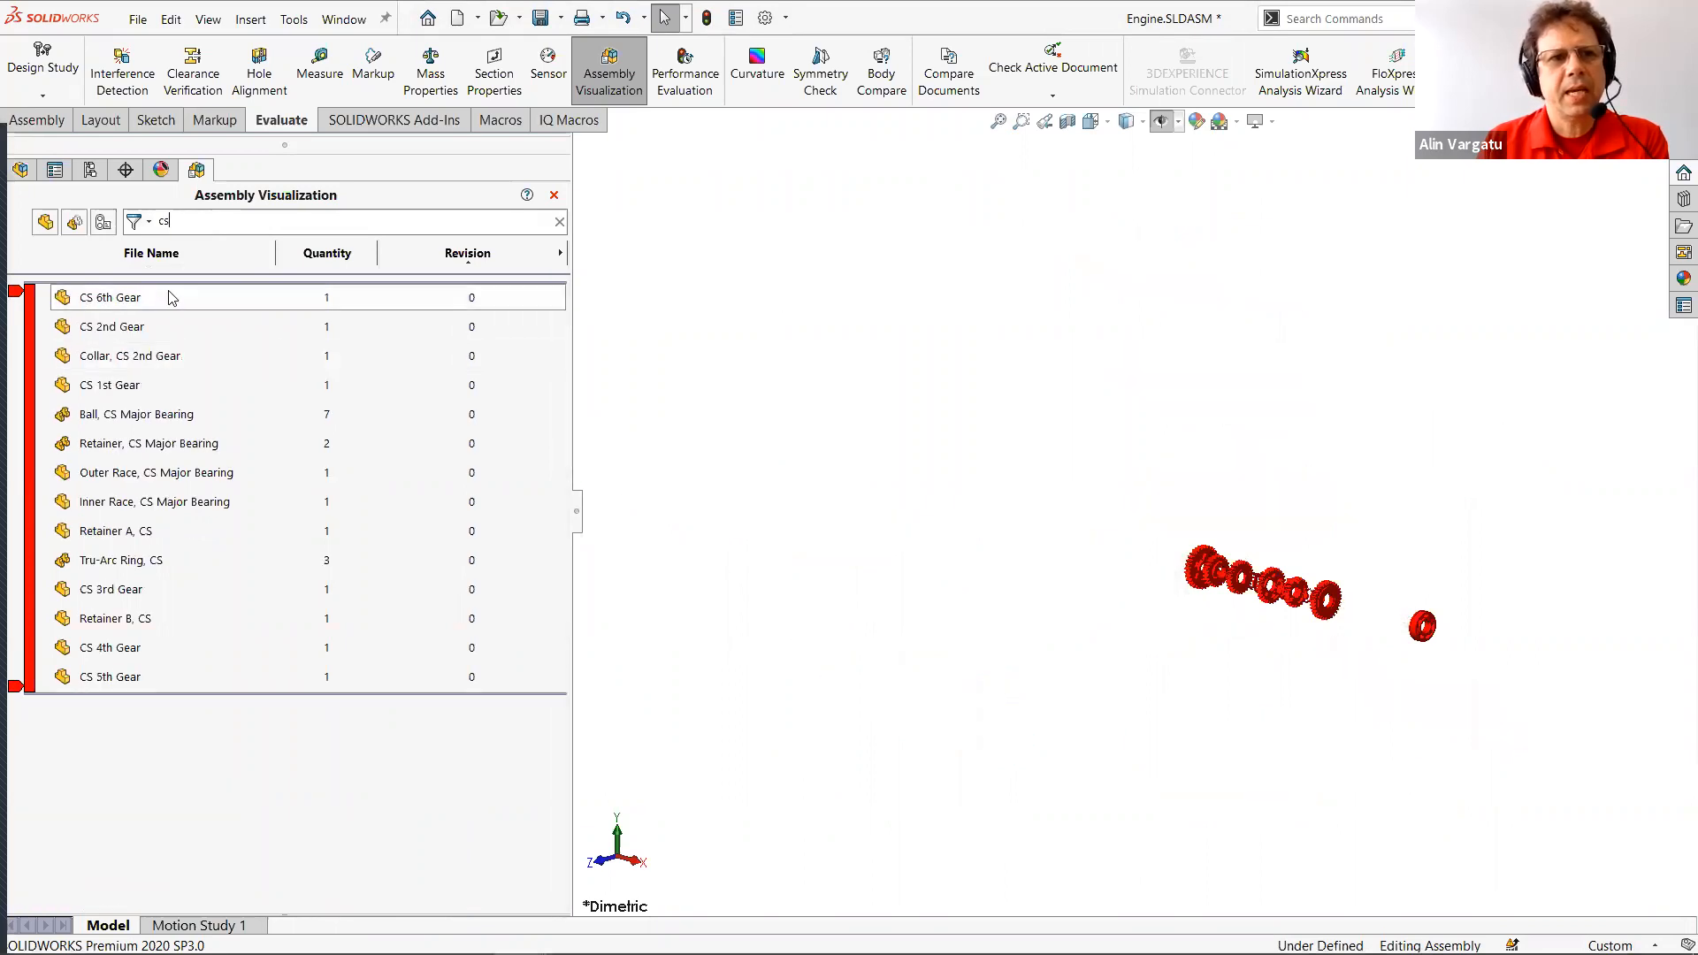
left_click(152, 254)
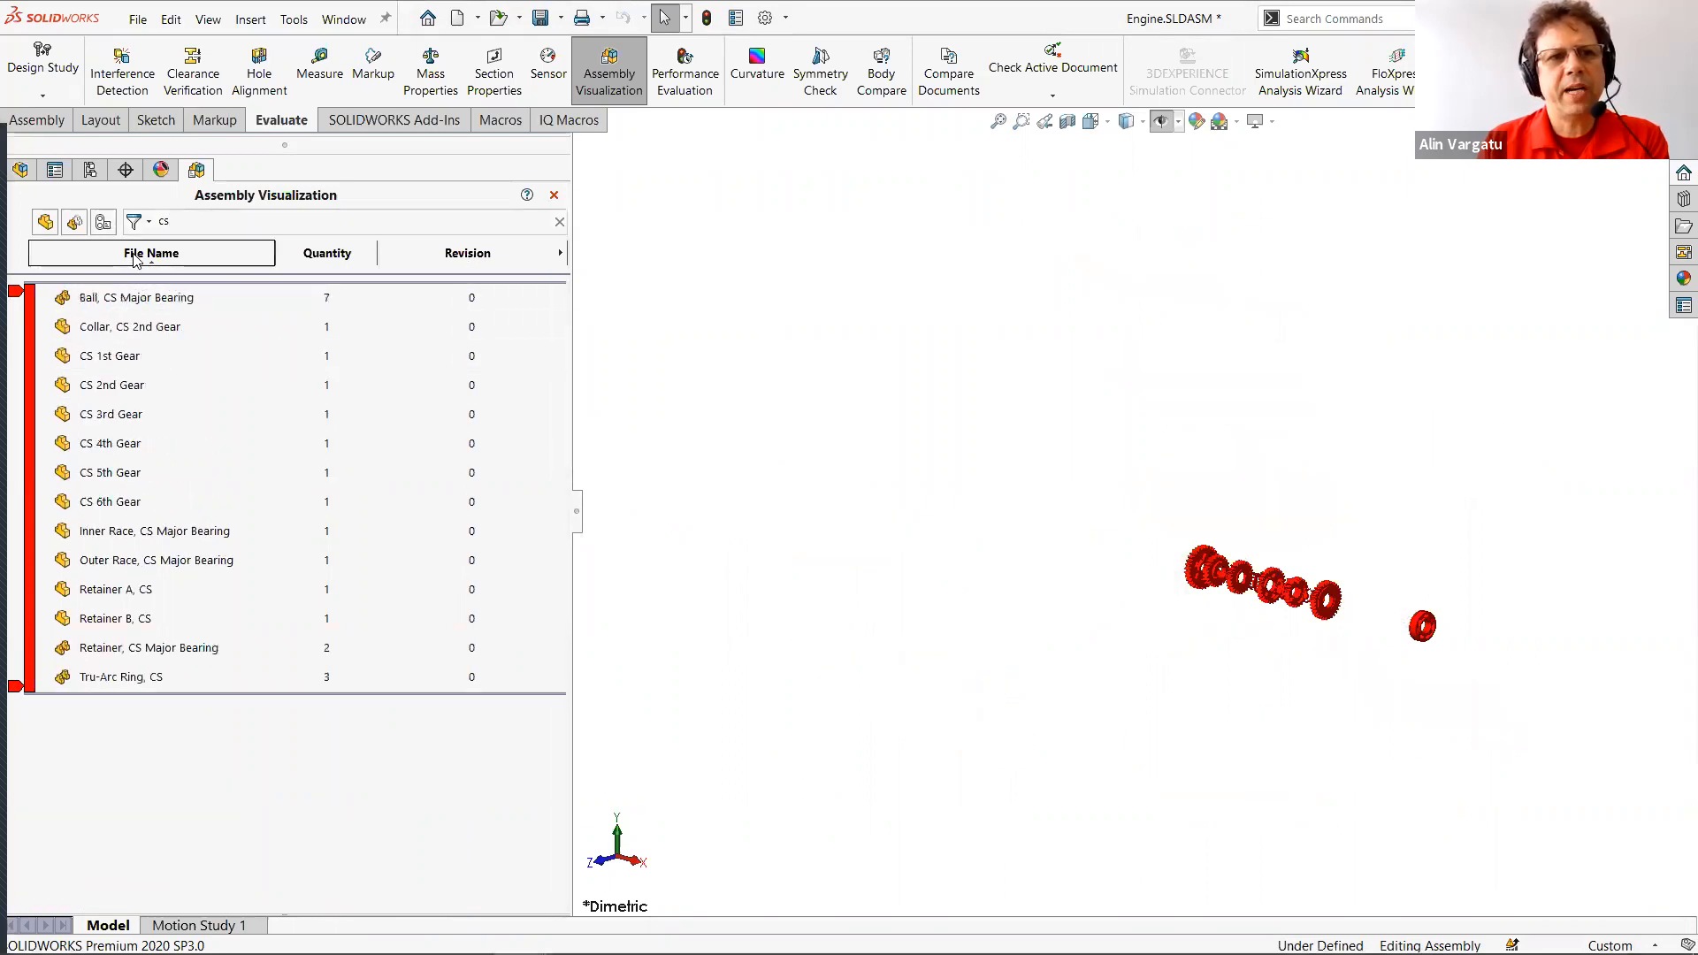
left_click(97, 355)
left_click(123, 500, "shift")
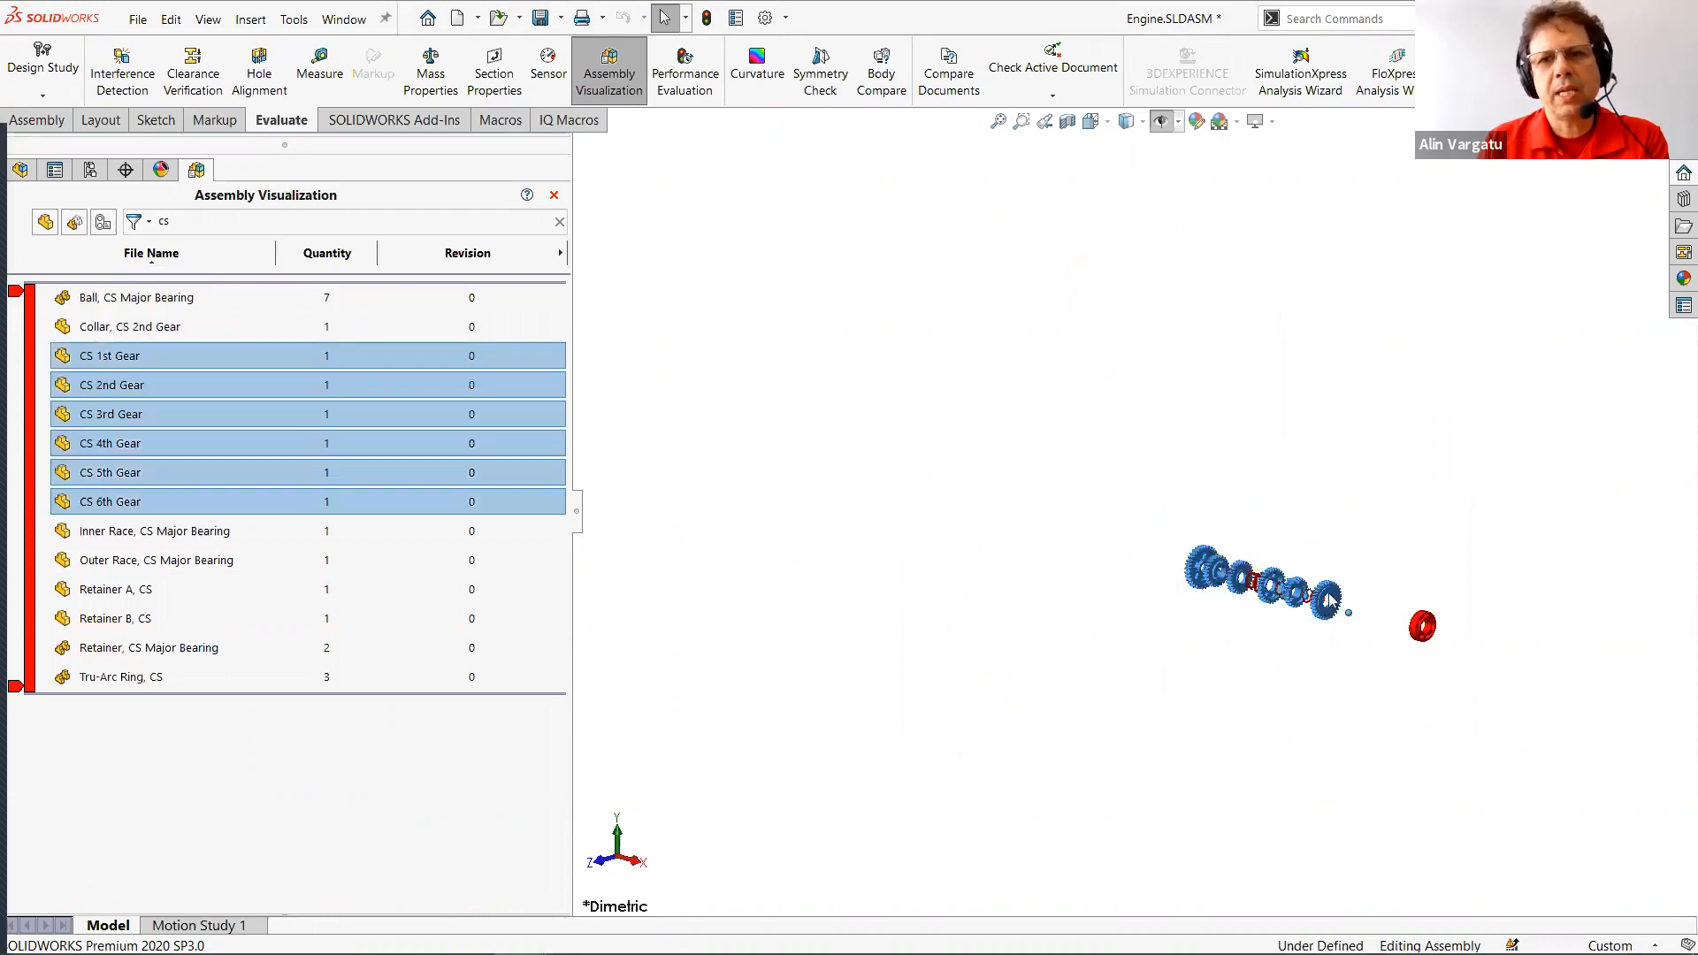
scroll(1185, 567, "down", 5)
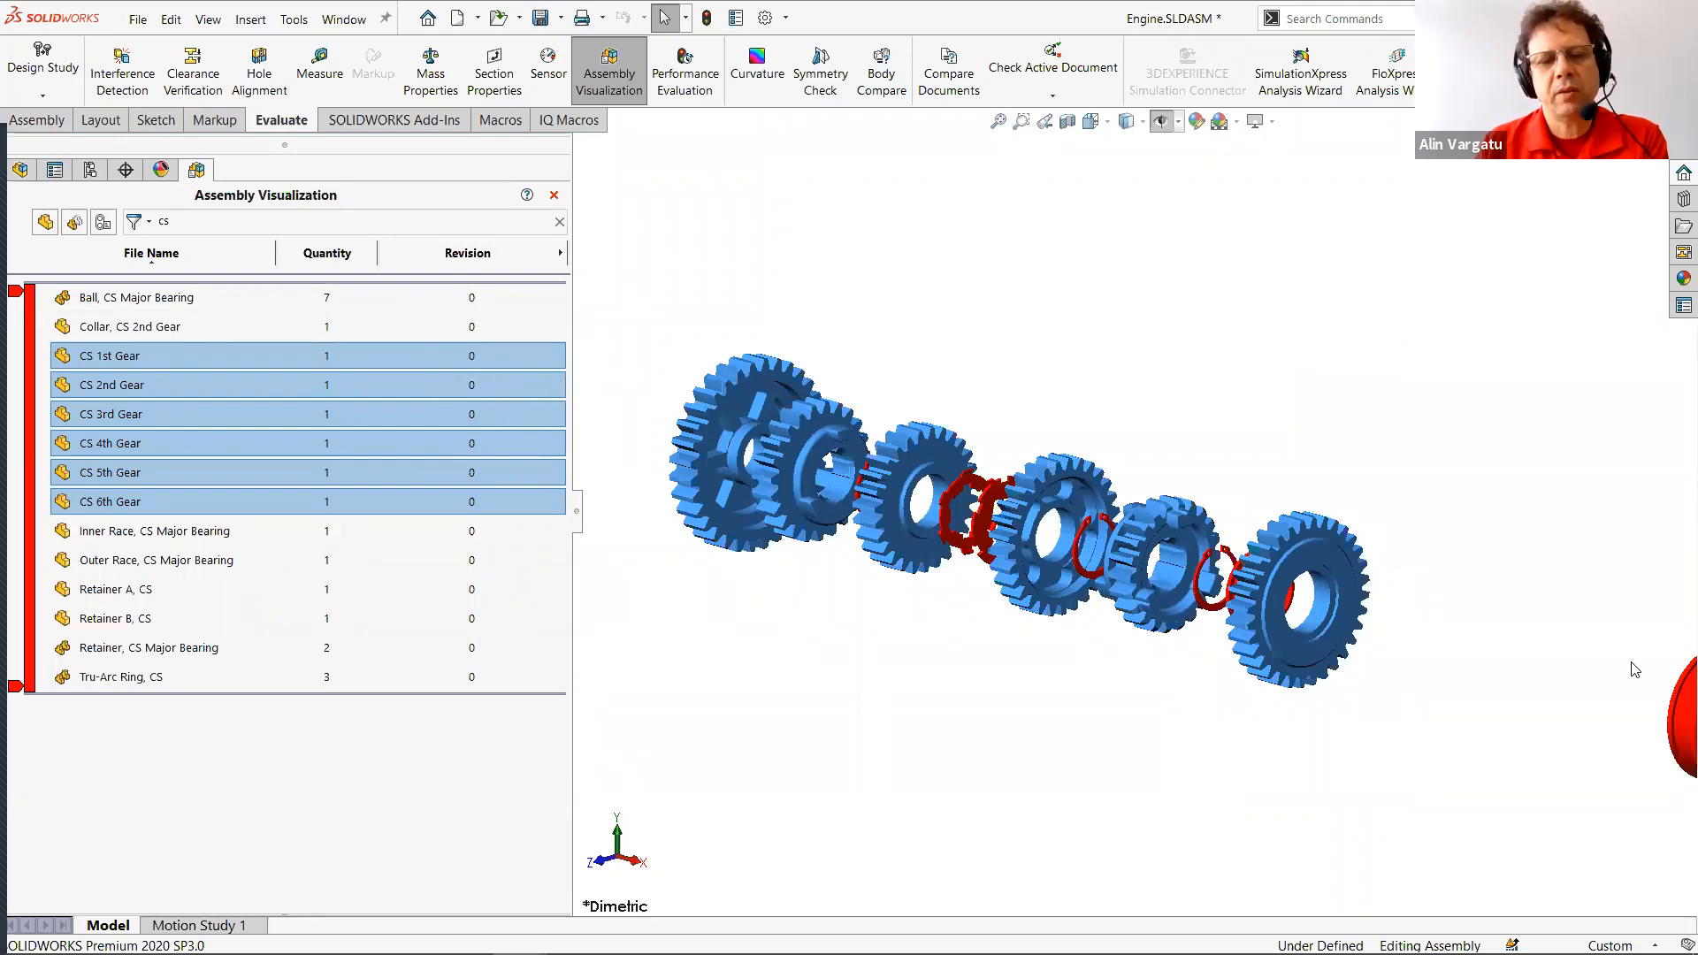
key("alt+Tab")
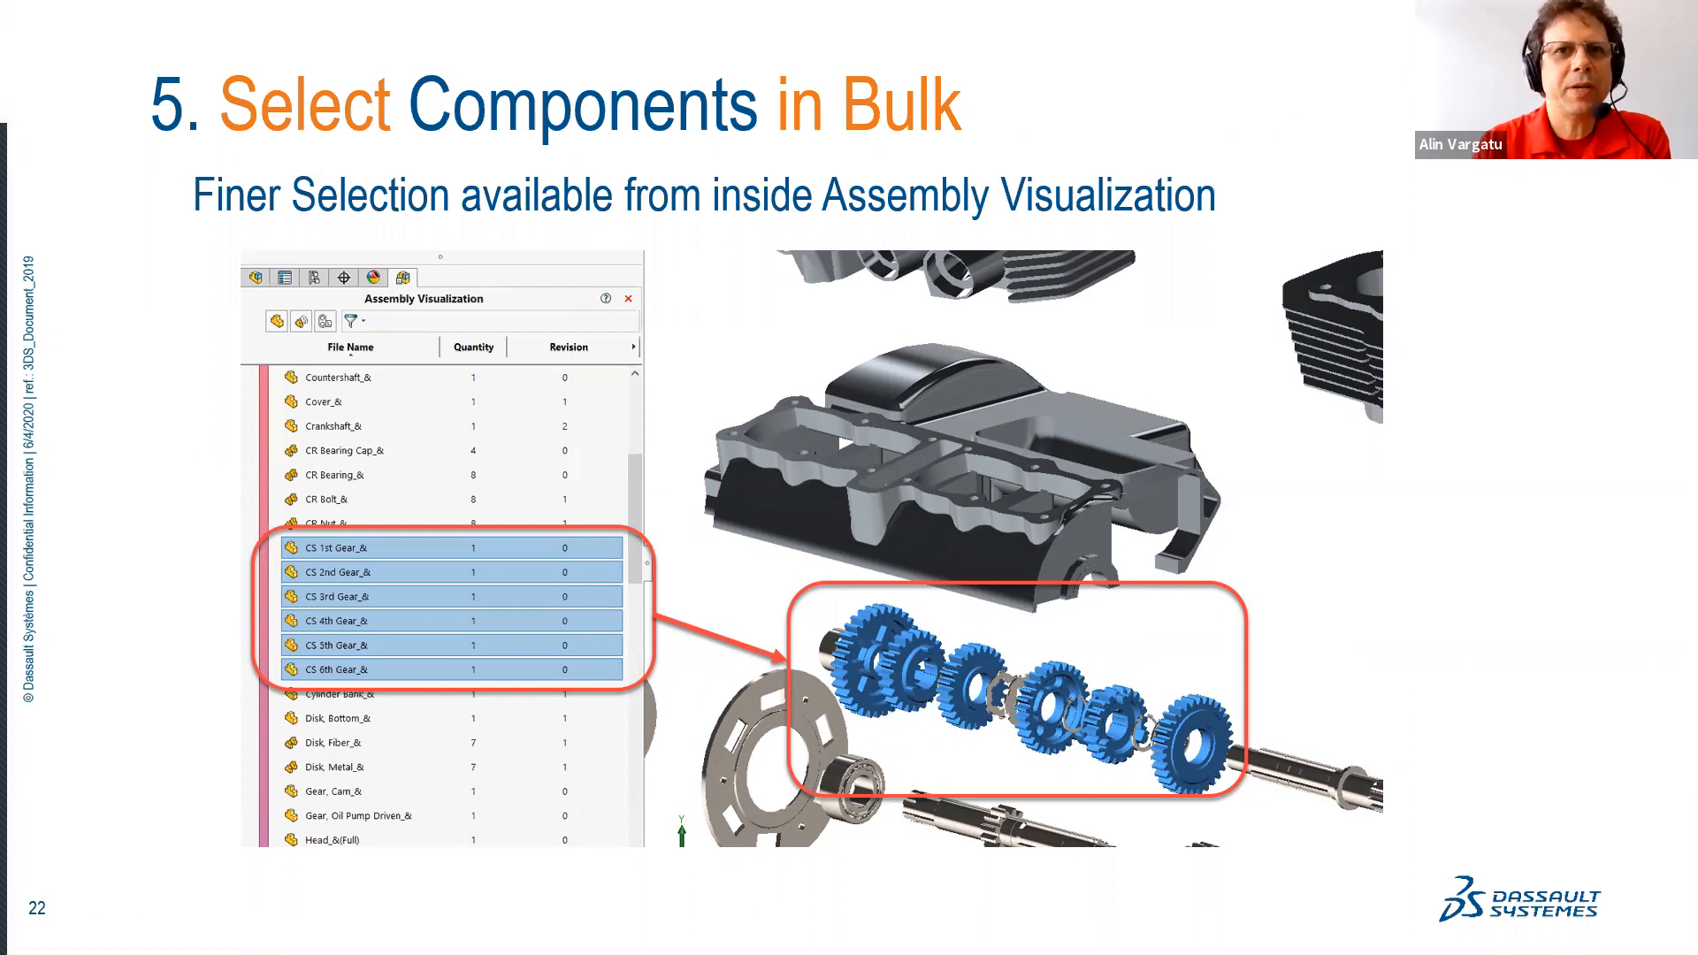
left_click(806, 488)
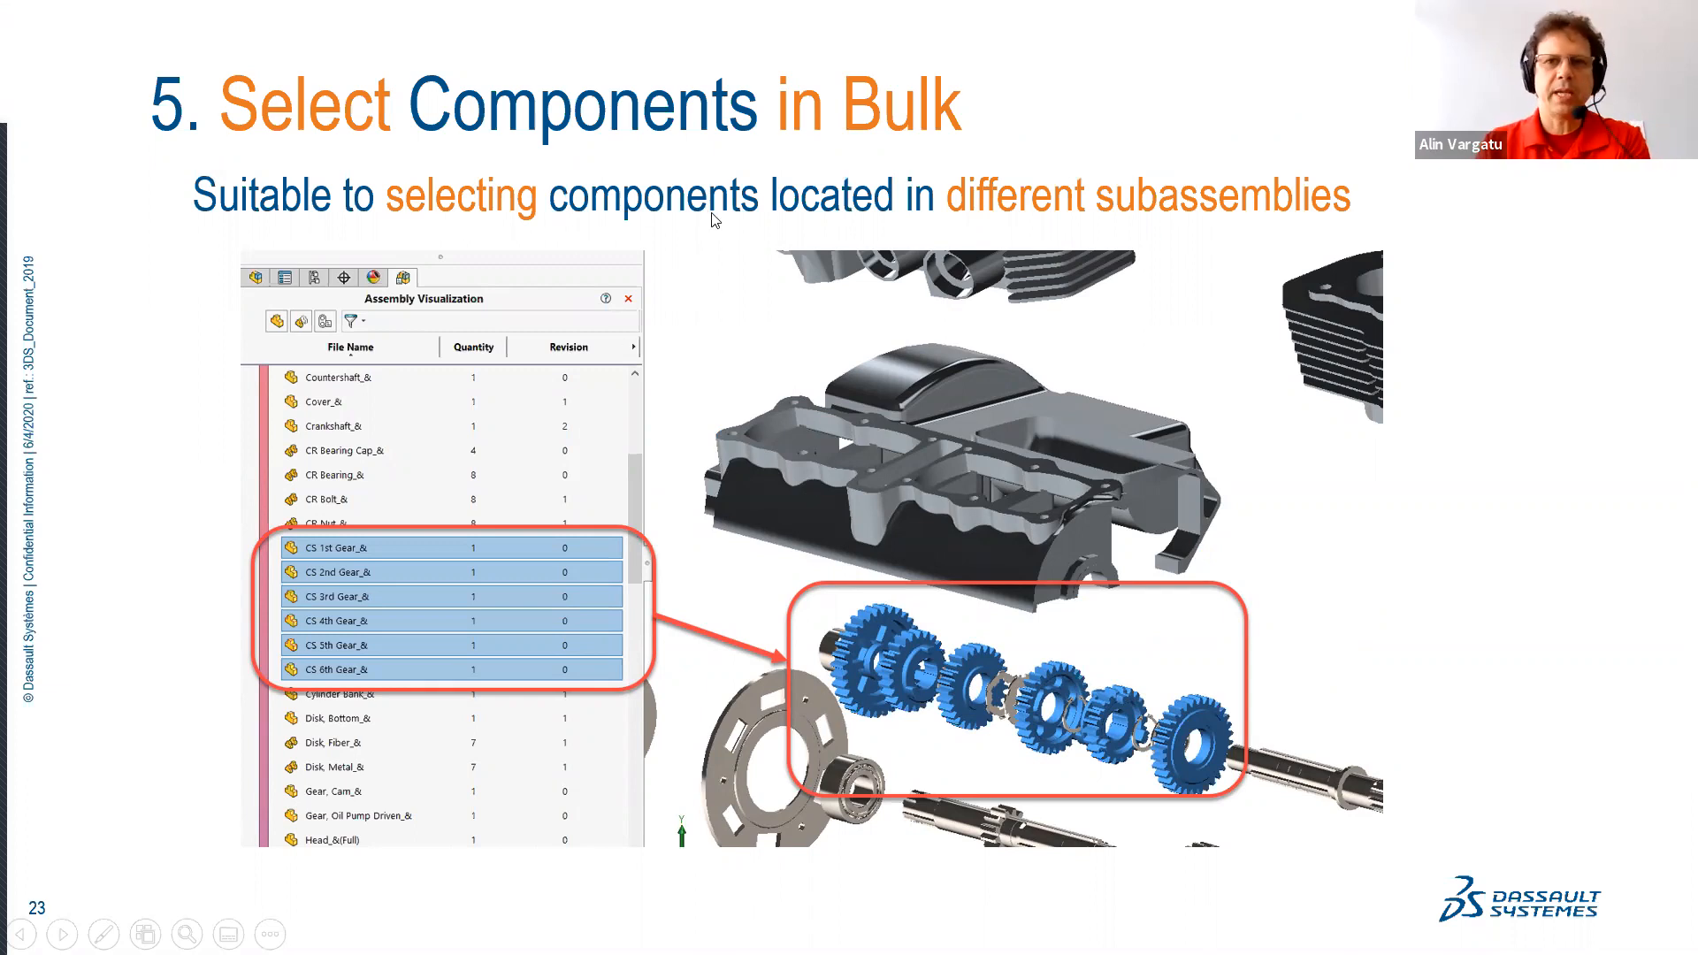
left_click(739, 221)
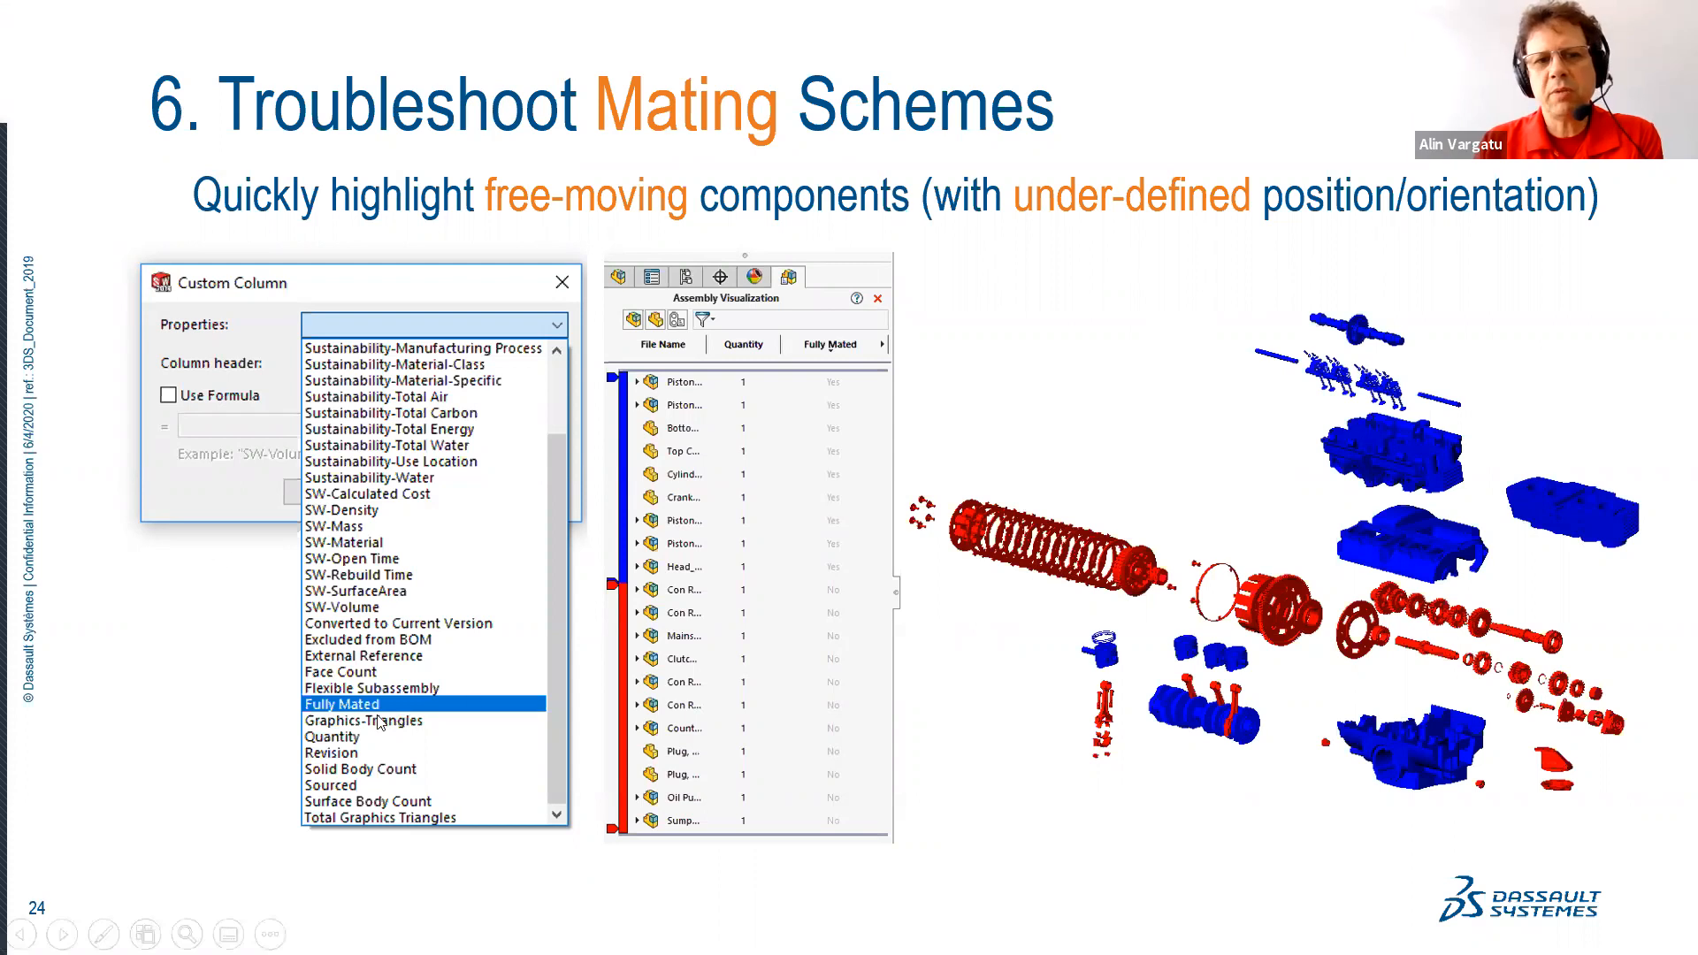
key("alt+Tab")
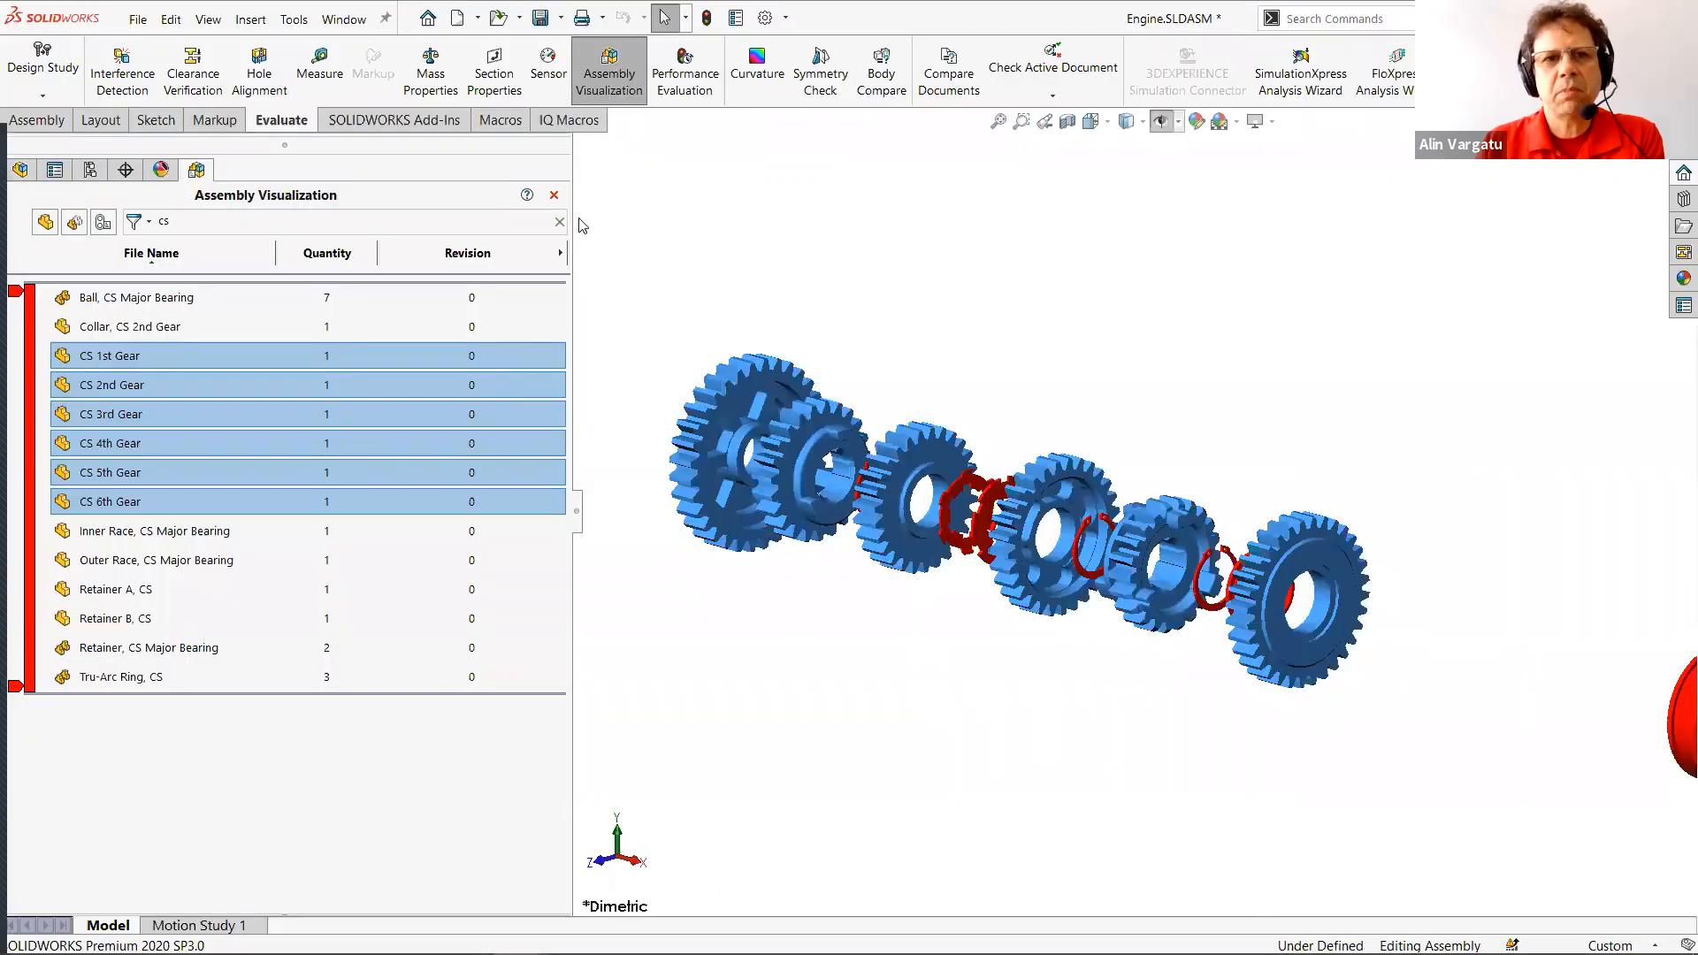
Close Assembly Visualization, fit the whole engine in view, and restart the visualization for all components.
left_click(554, 194)
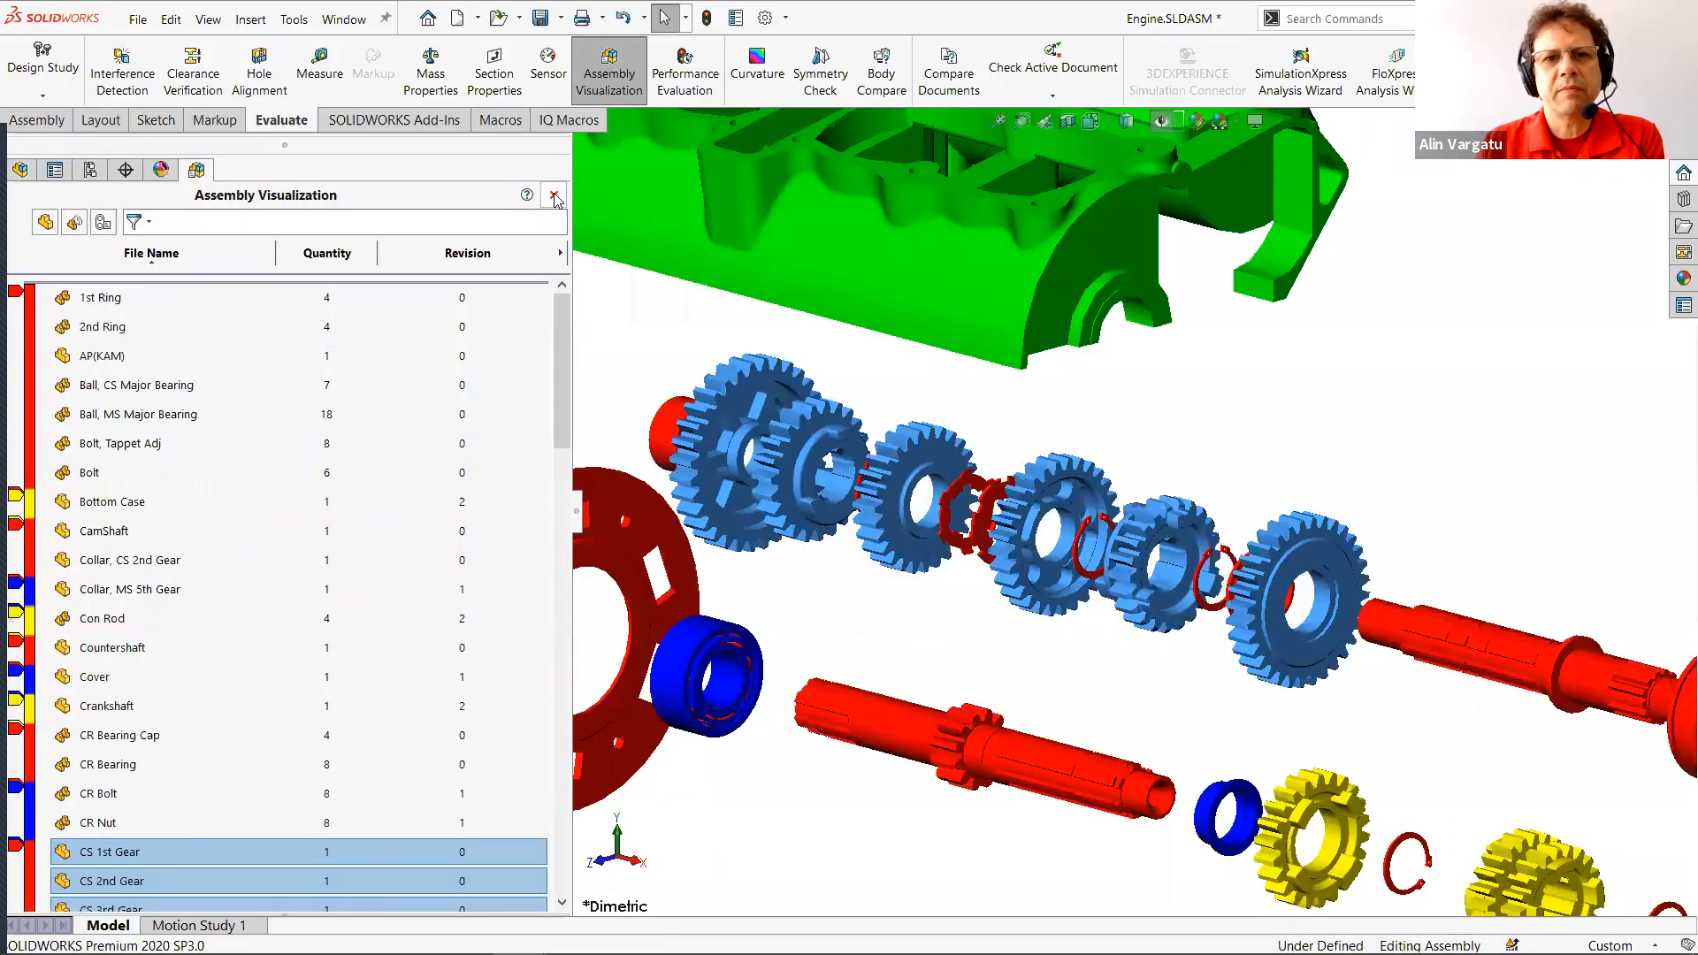
key("f")
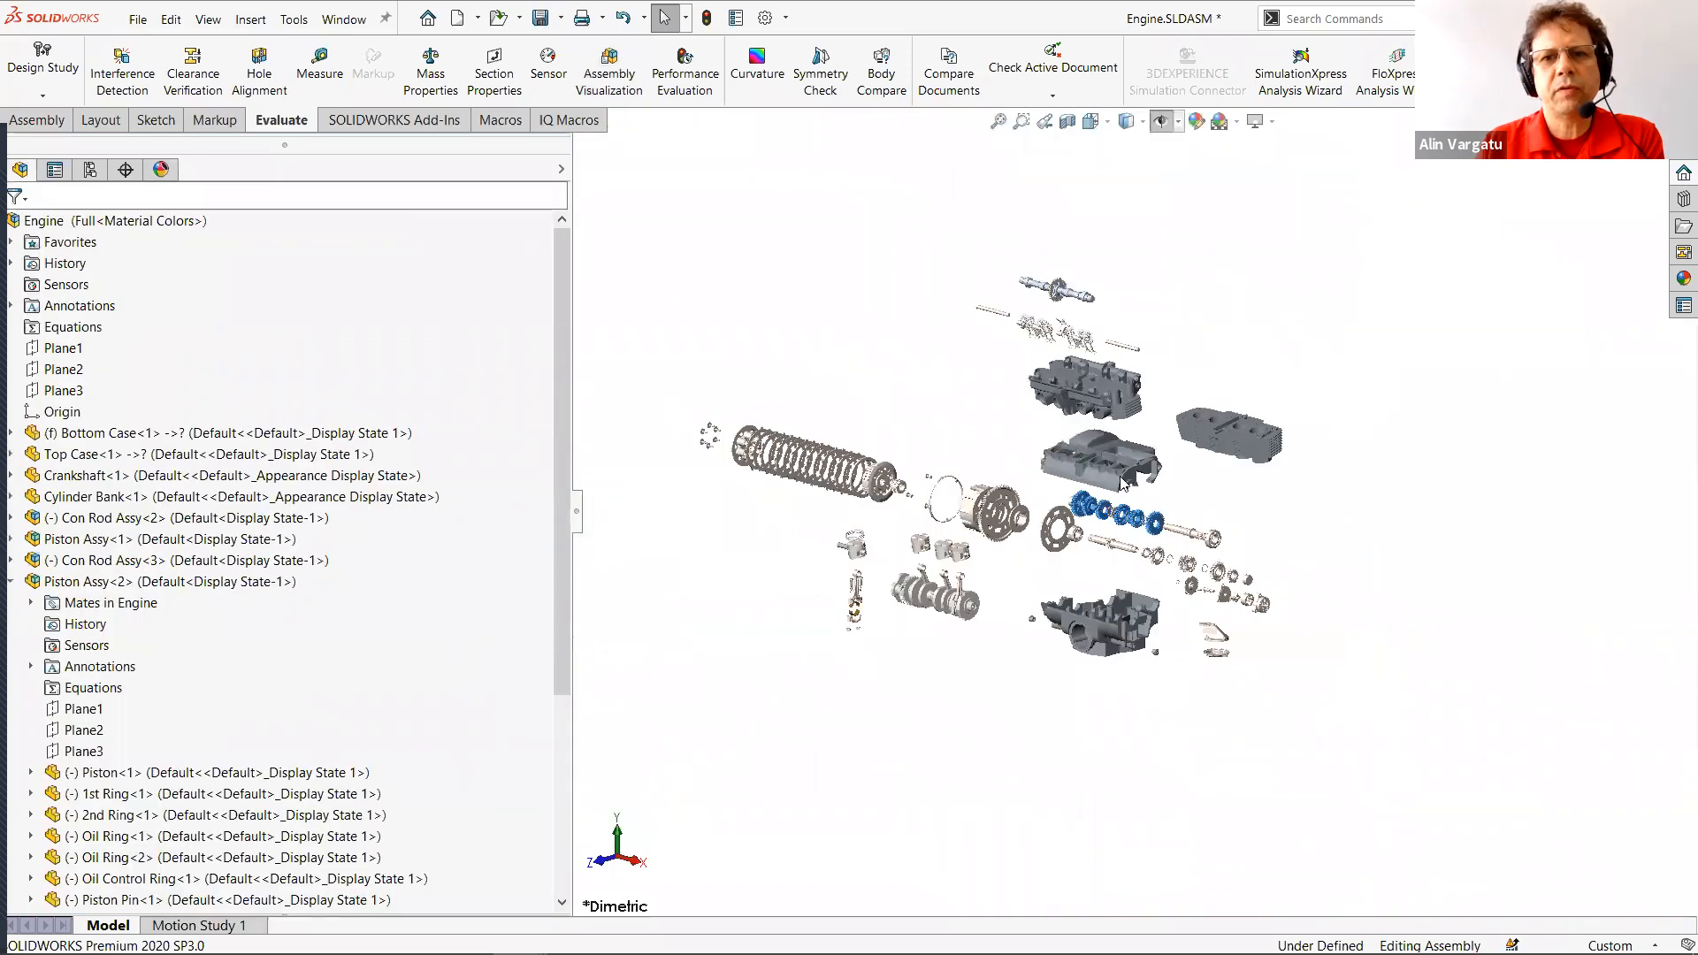
left_click(608, 72)
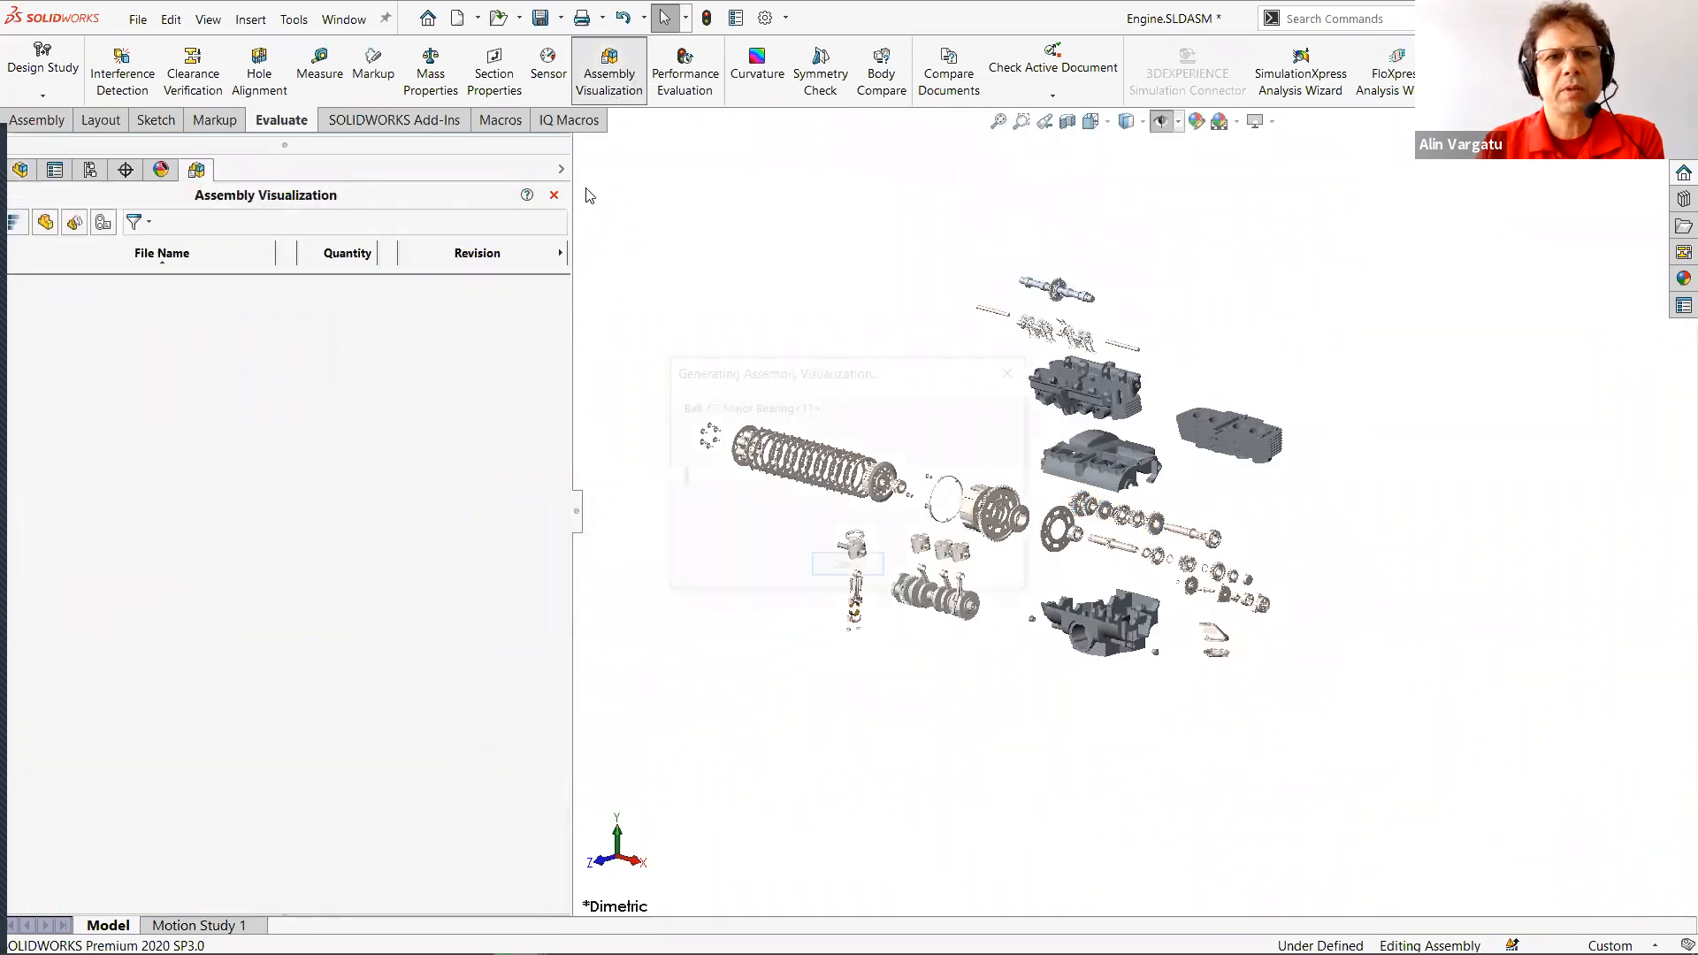
Replace the visualization's Revision column with the Fully Mated property and sort the components by it.
left_click(561, 256)
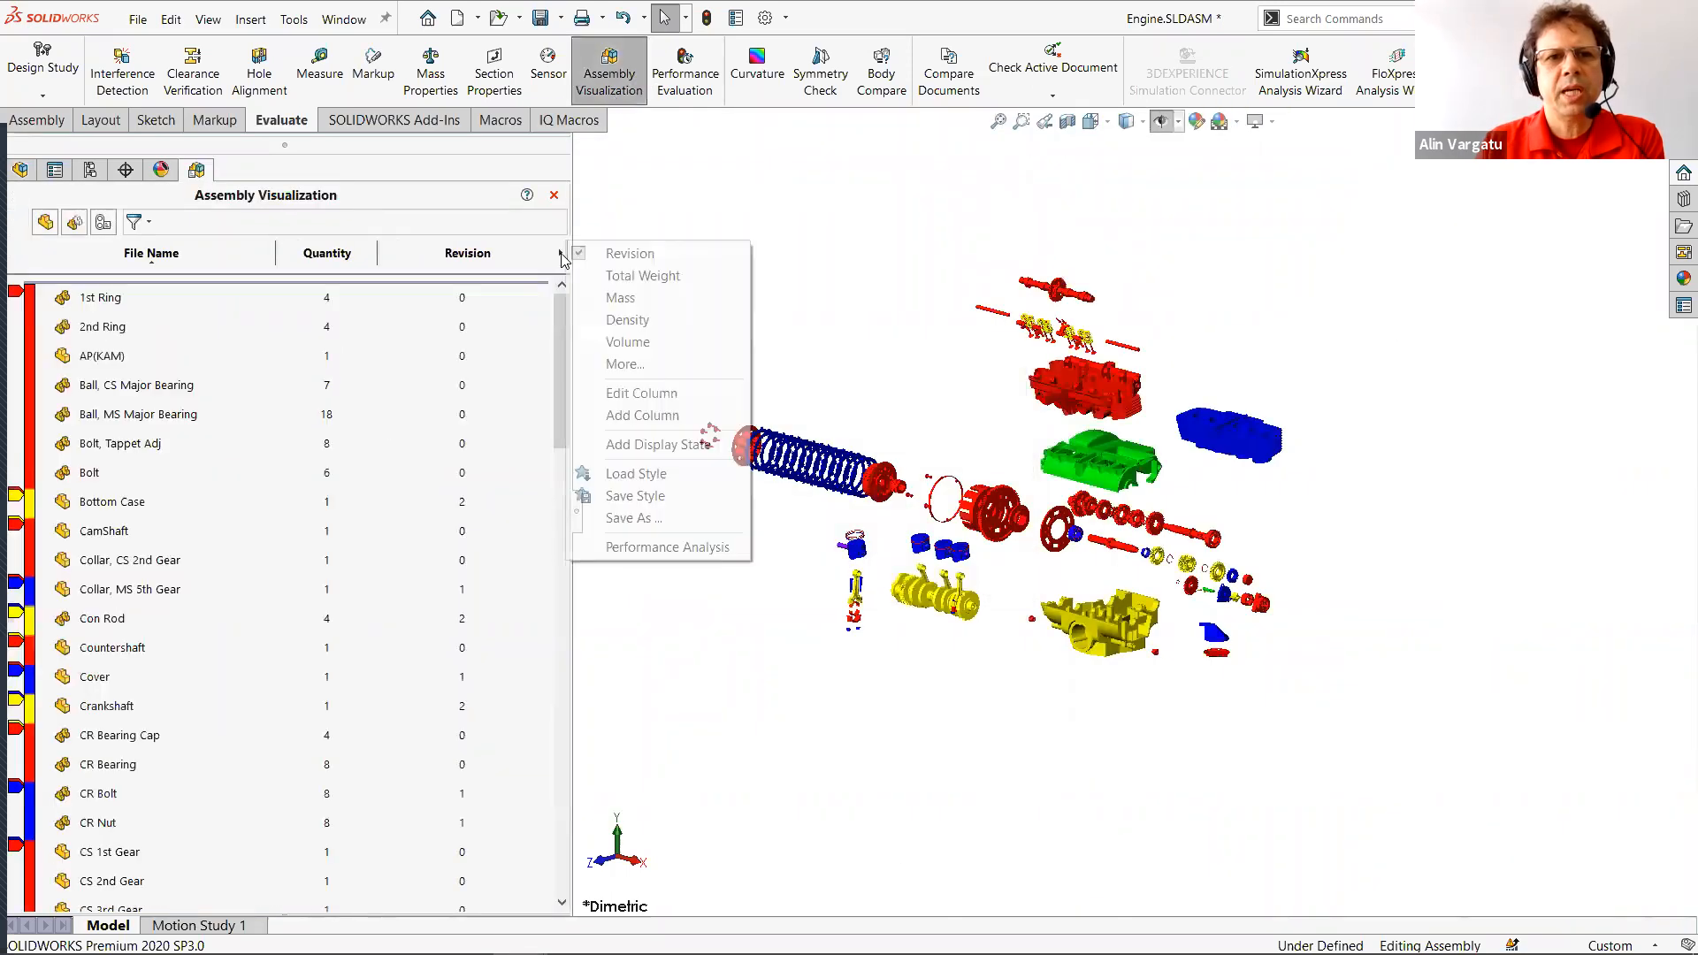
left_click(651, 363)
left_click(973, 409)
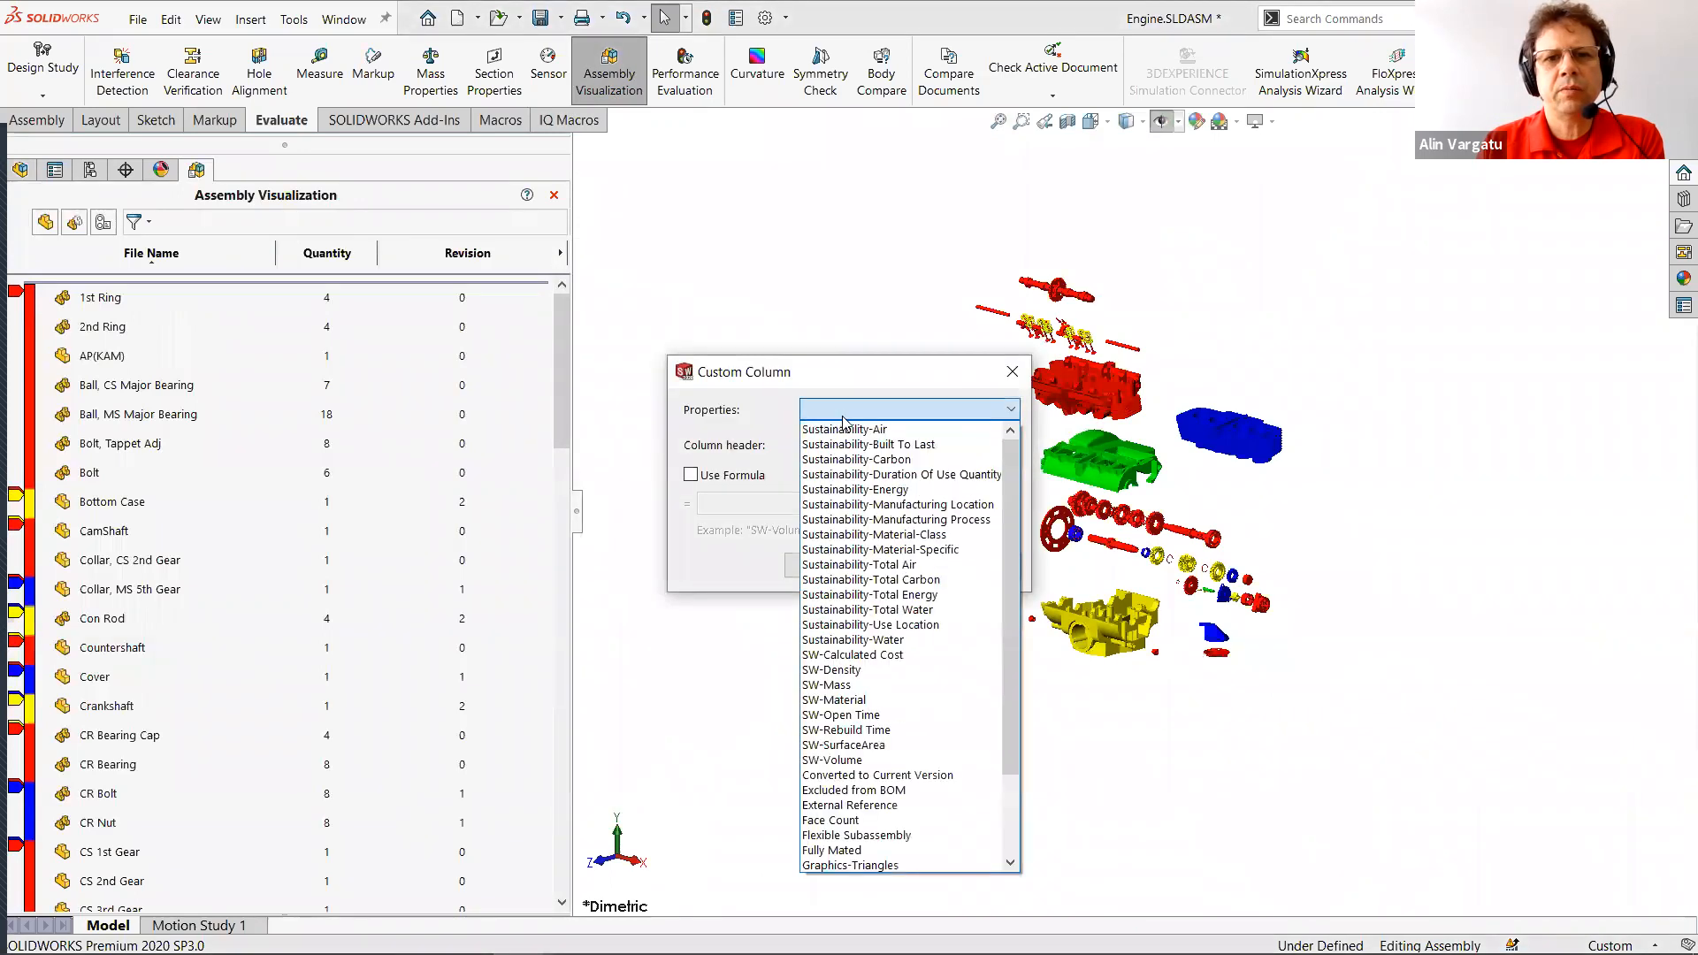
left_click(898, 851)
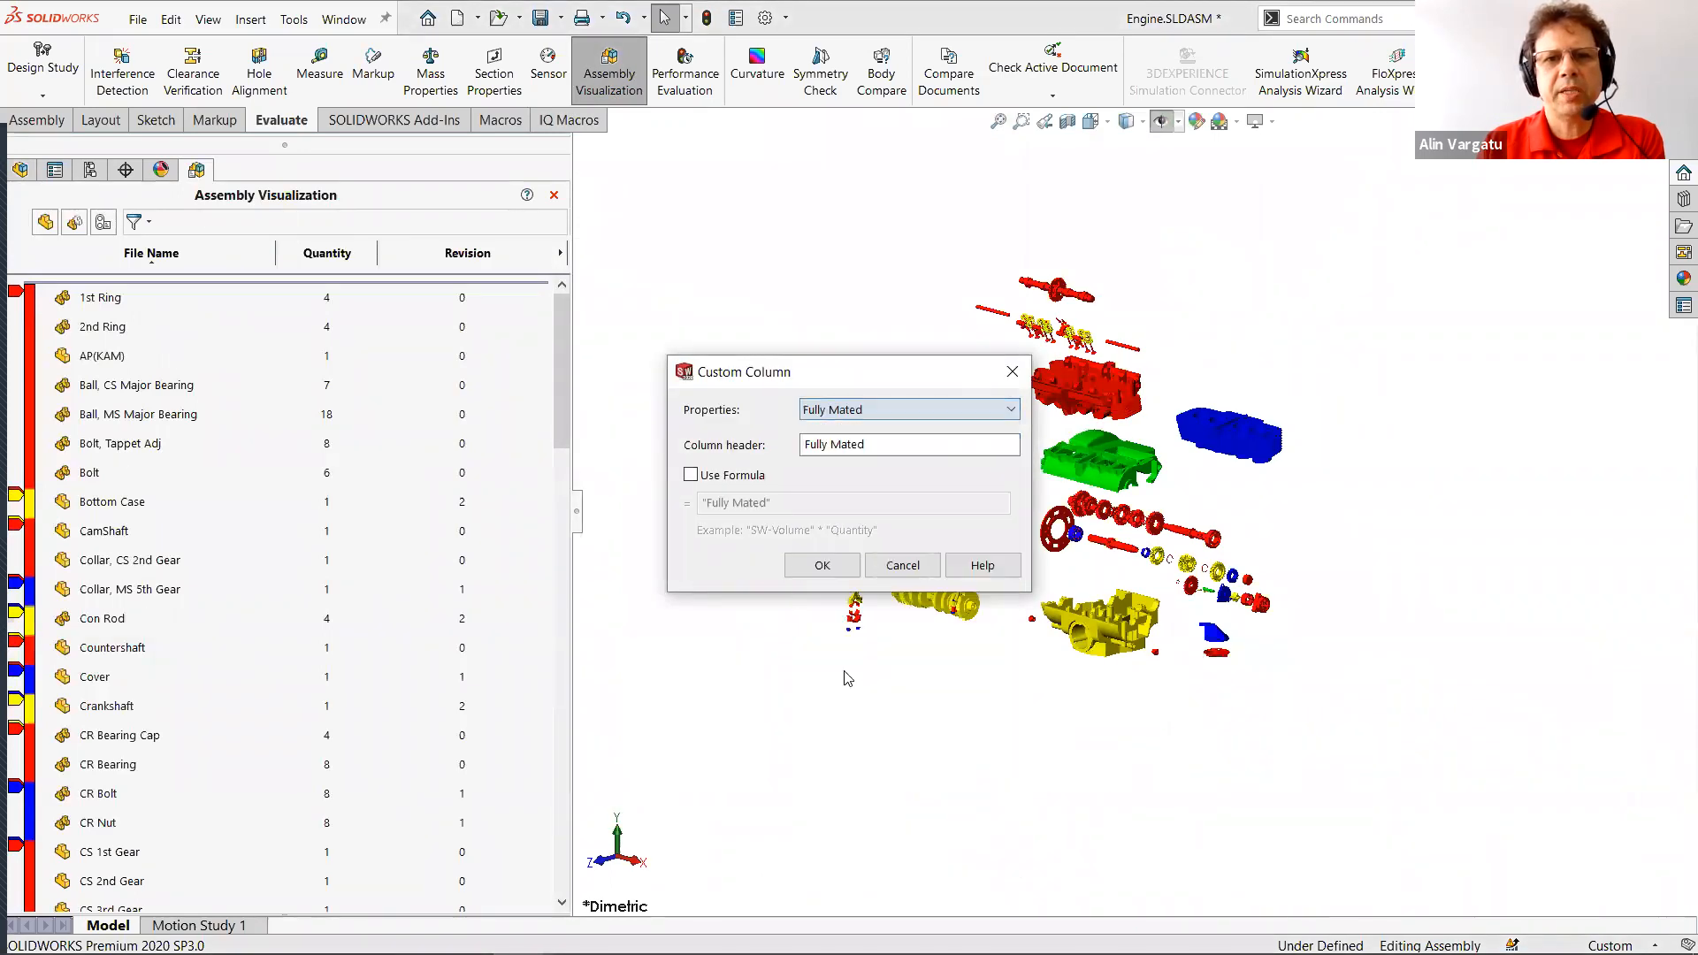
left_click(826, 567)
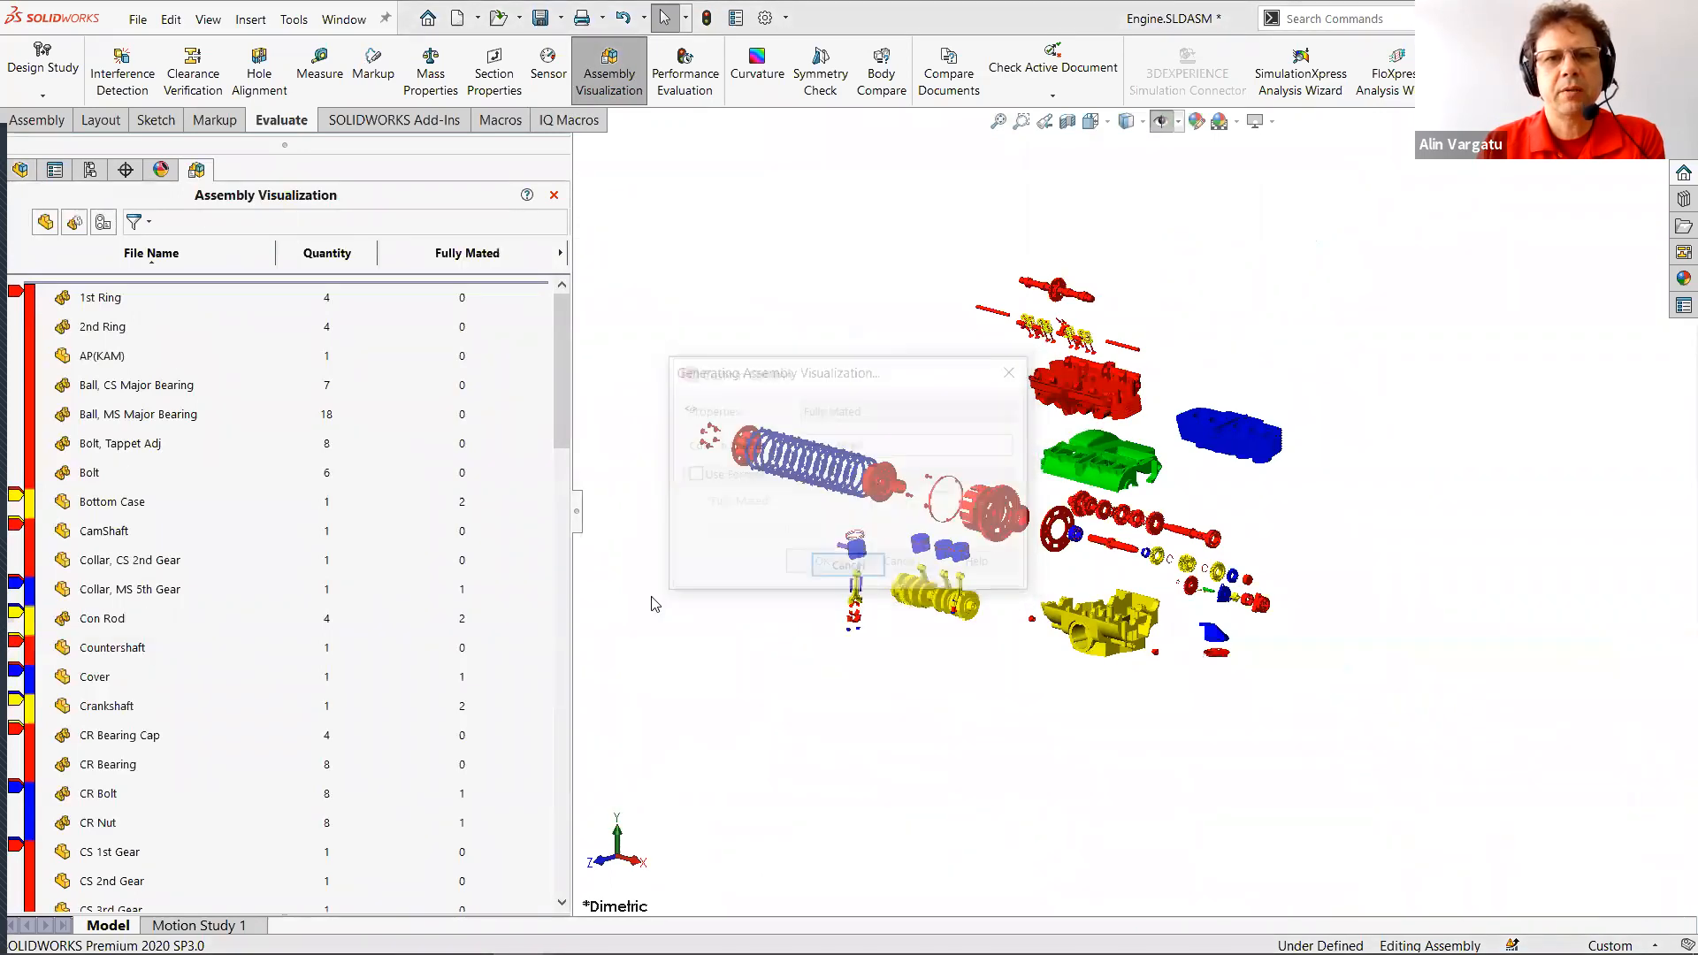
left_click(478, 258)
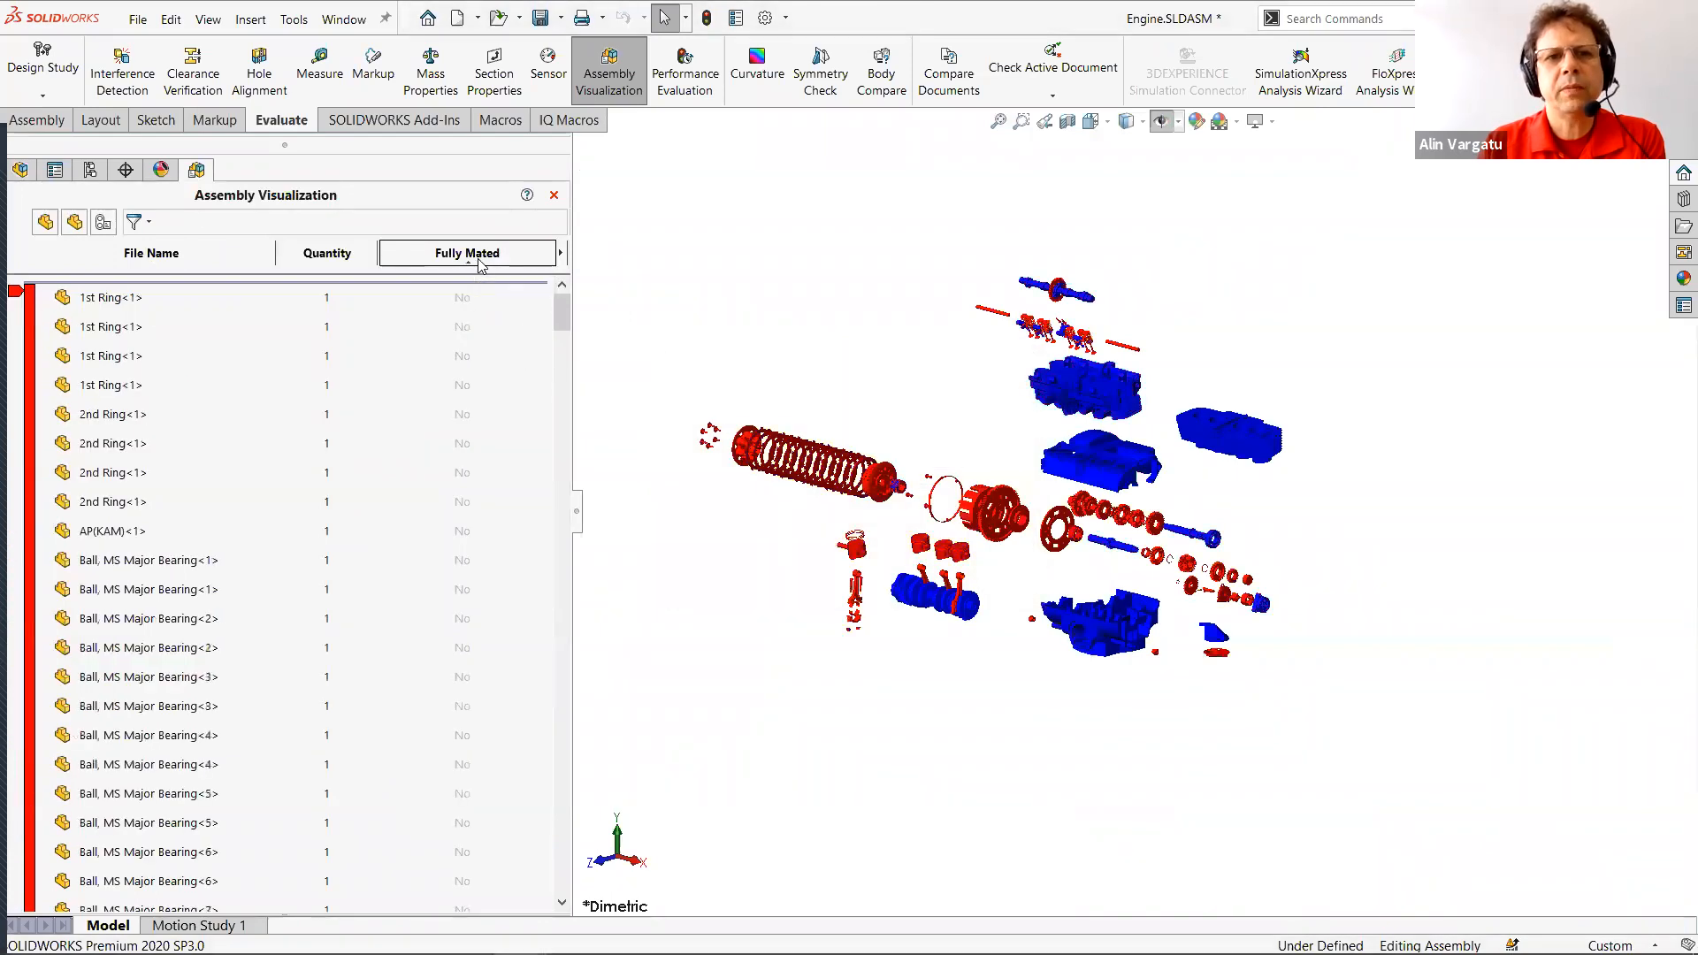
right_click(34, 441)
left_click(81, 472)
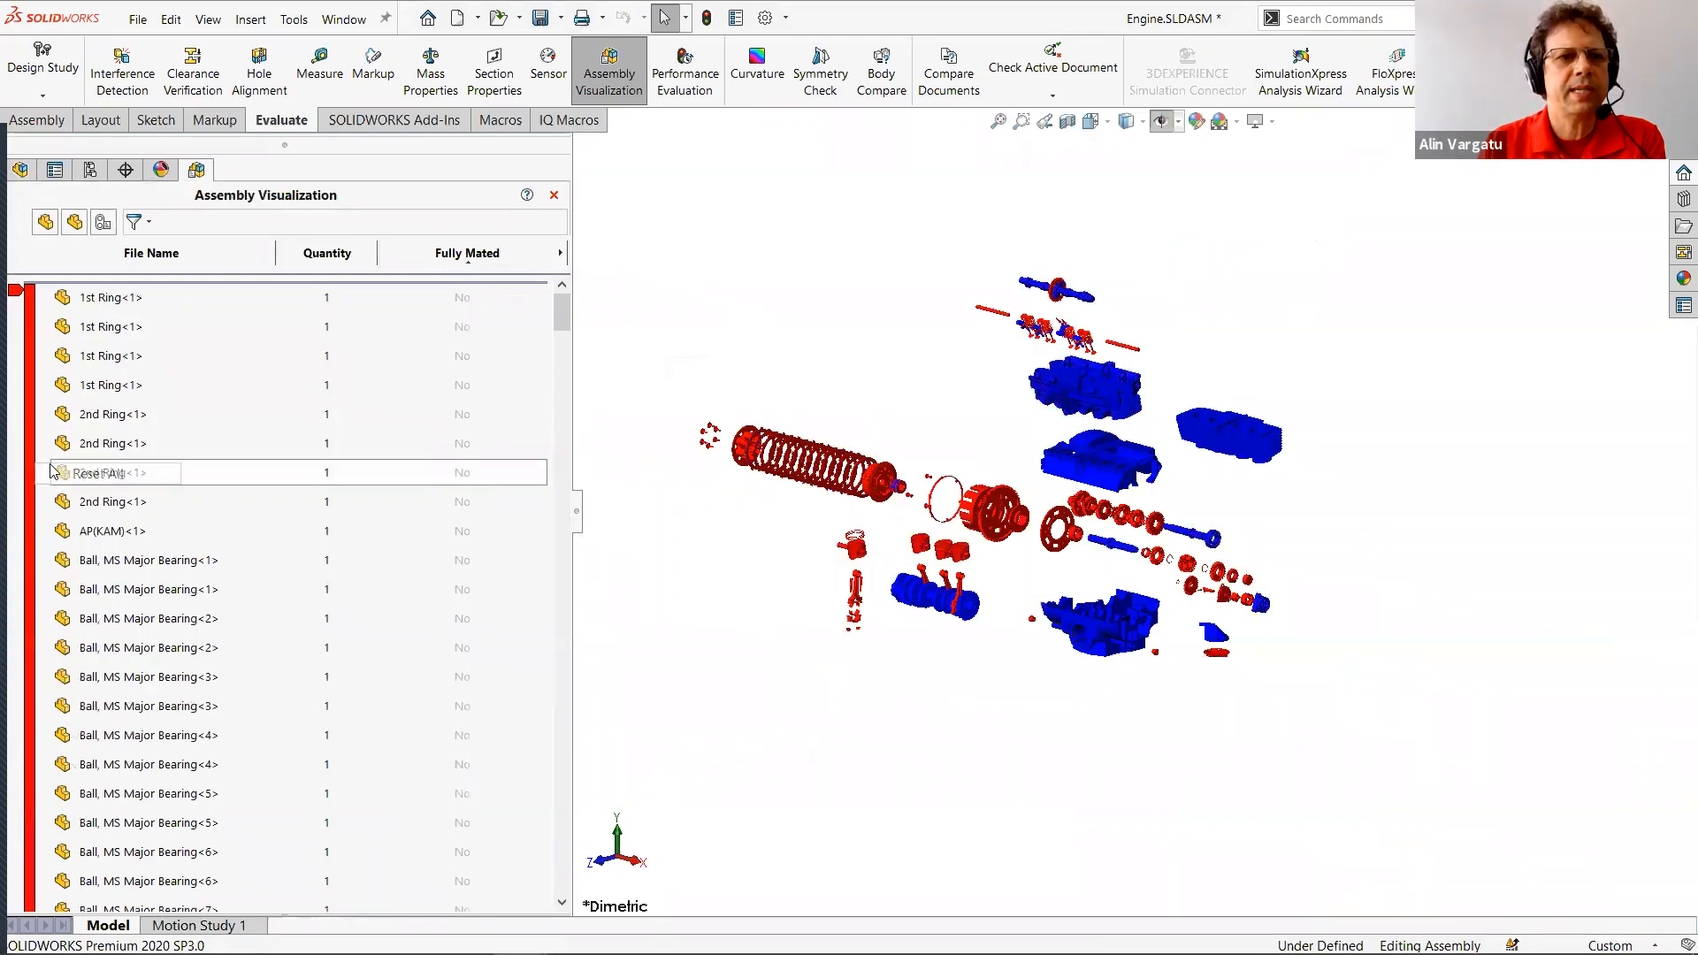
right_click(84, 474)
left_click(739, 577)
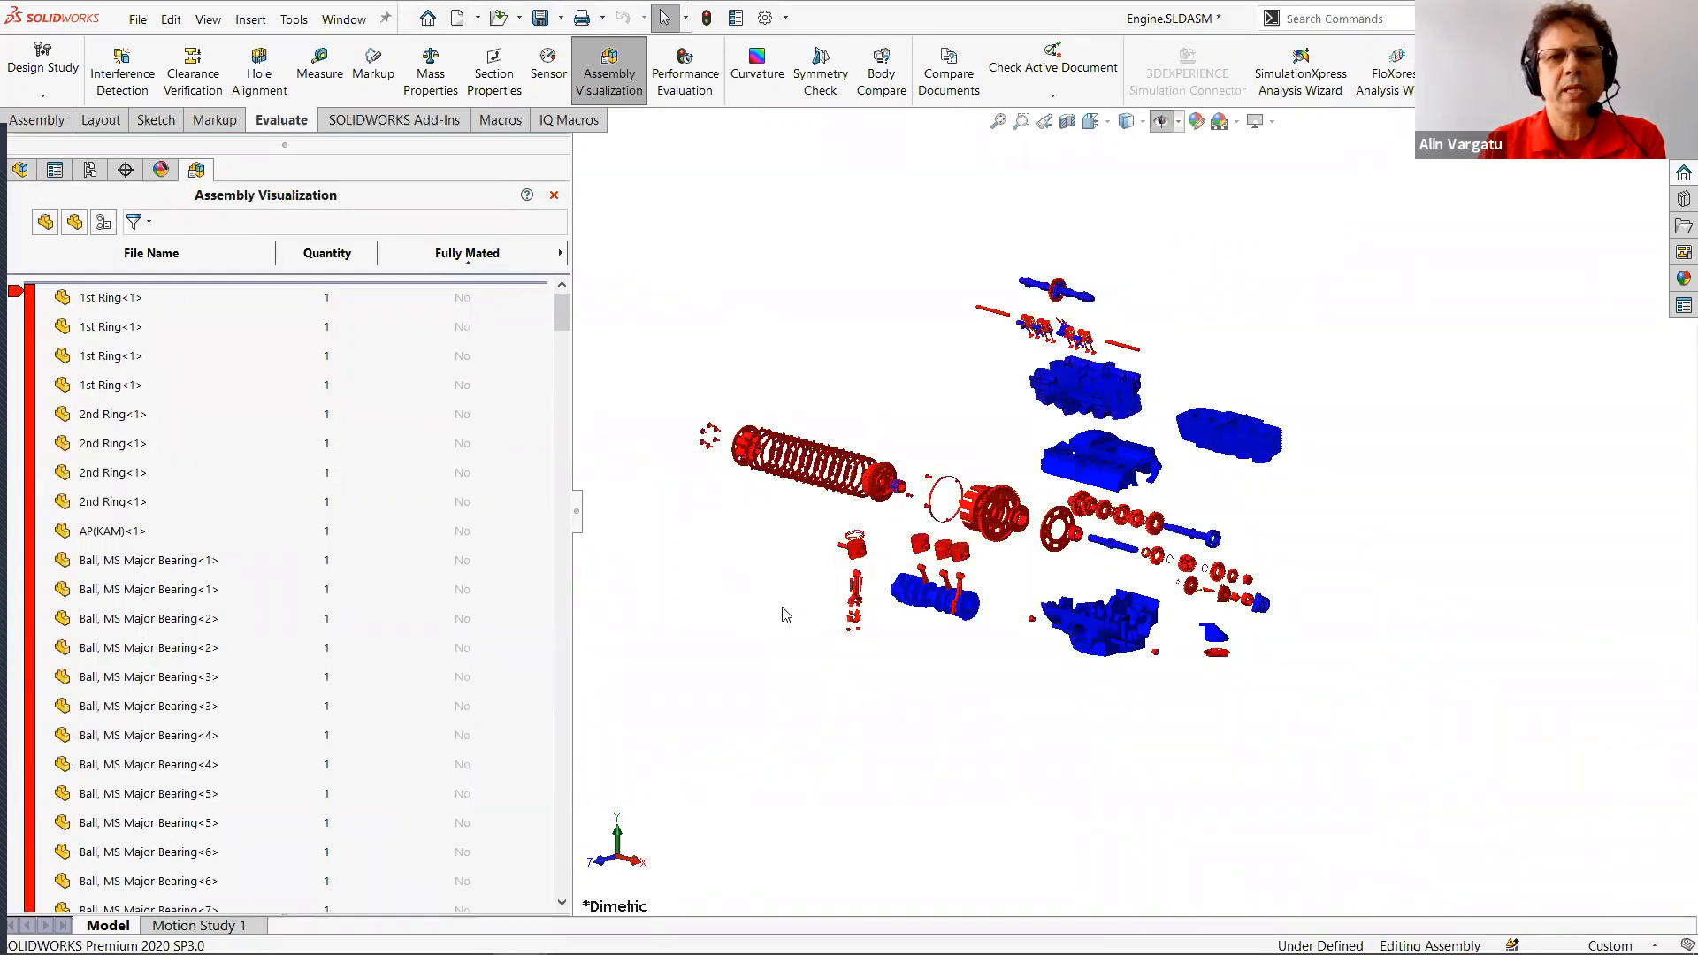
Look through the flat component list down to the fully mated parts, and switch the list to the nested subassembly view.
left_click_drag(563, 311, 566, 790)
scroll(979, 498, "down", 5)
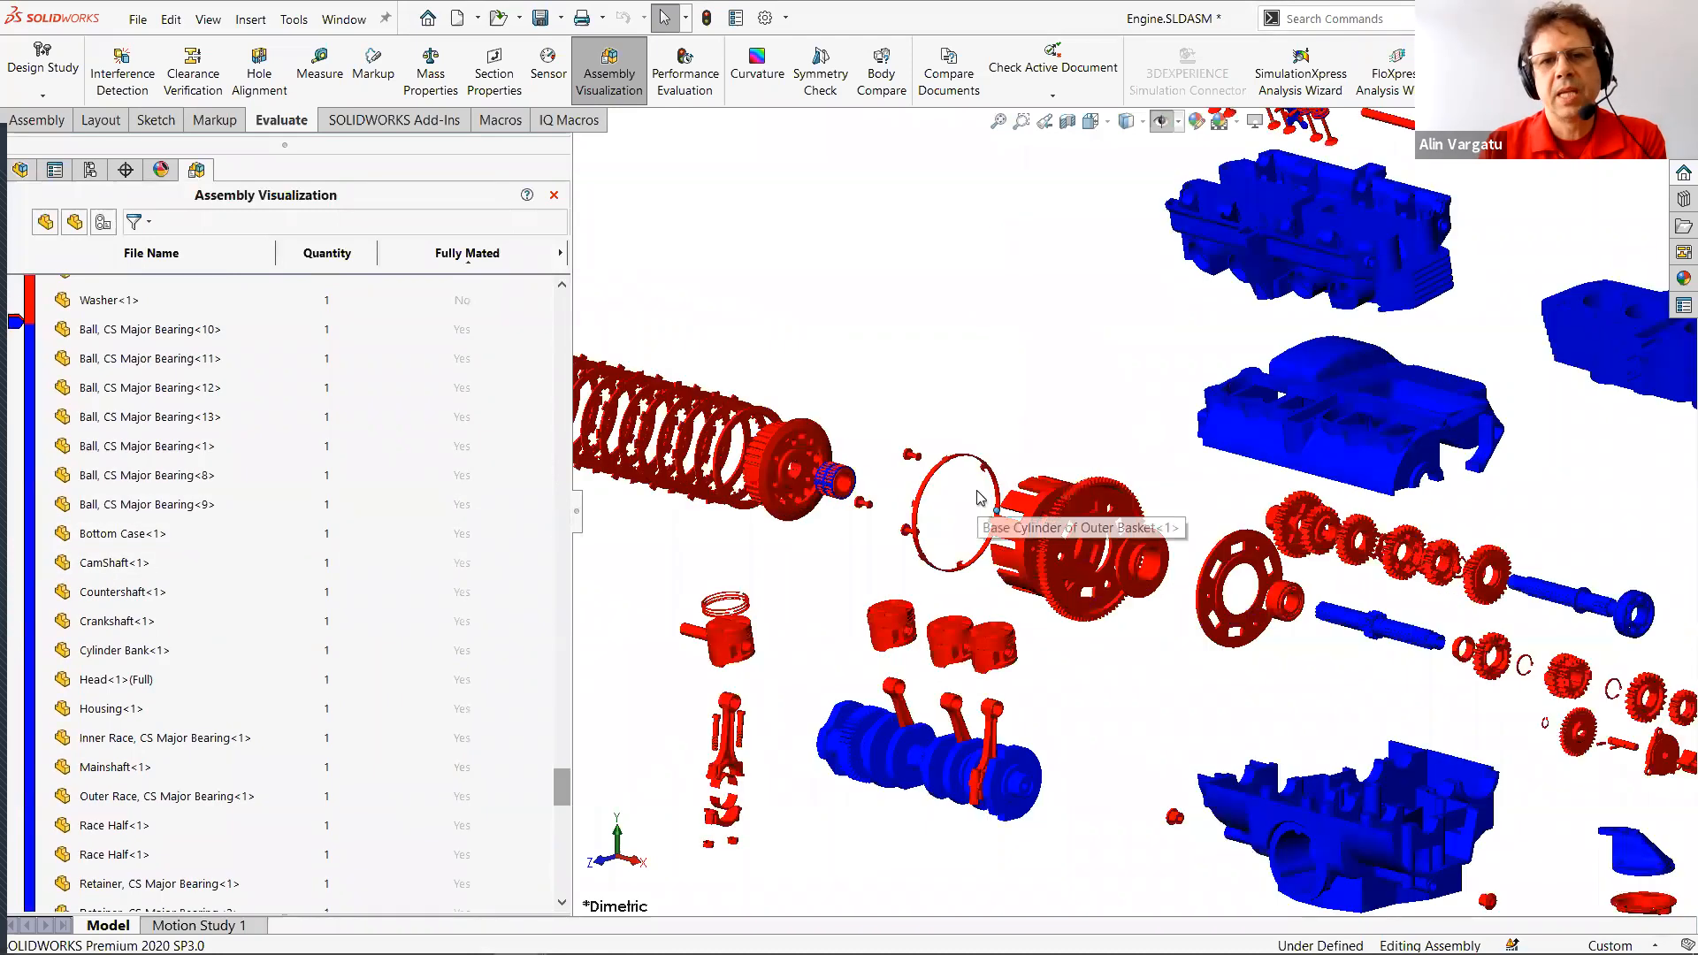
key("z")
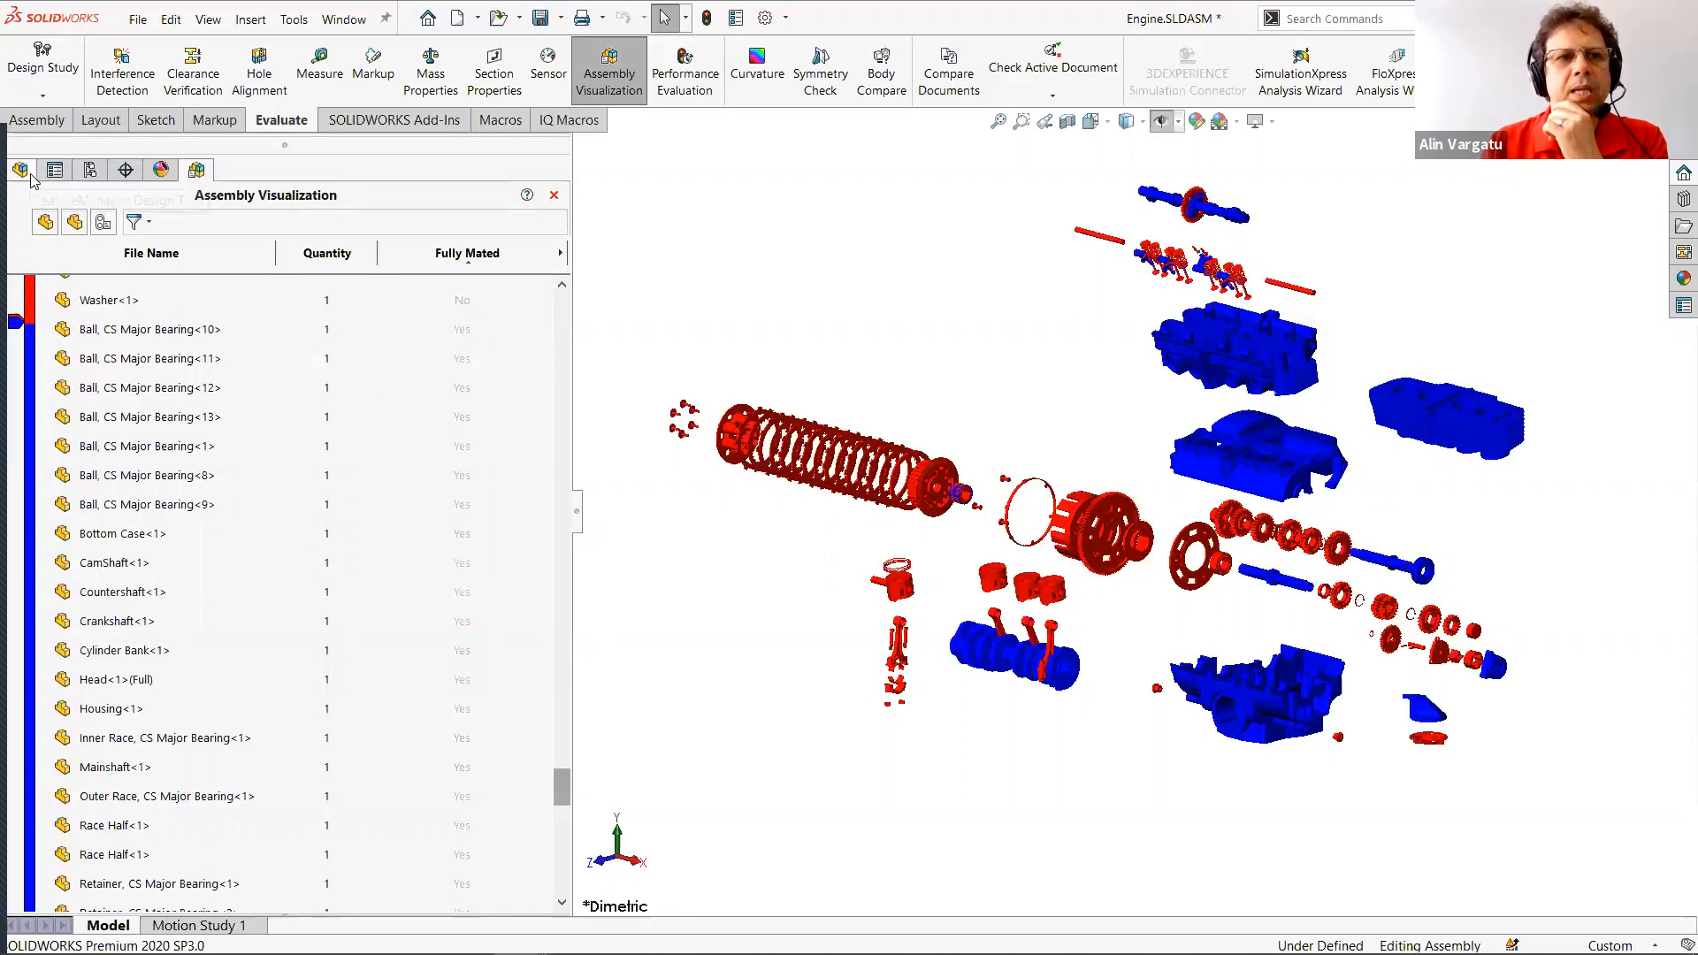
left_click(53, 225)
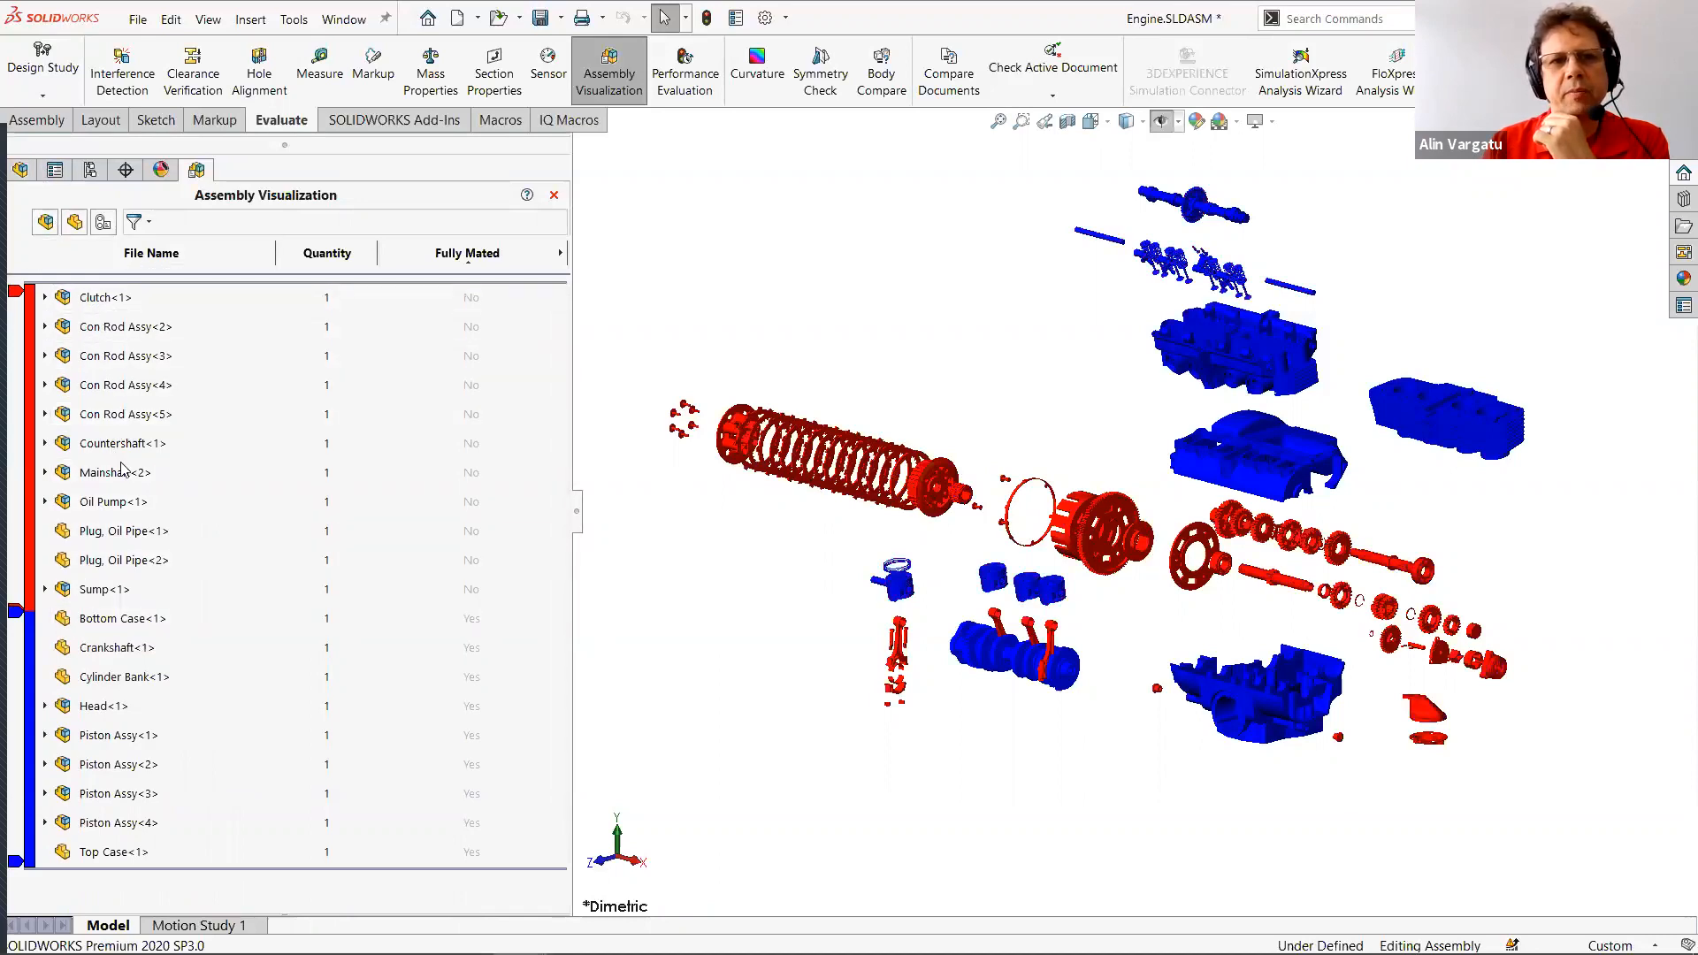
Reset all visualization color sliders and group the components with identical Fully Mated values.
left_click(29, 604)
left_click(30, 604)
right_click(29, 603)
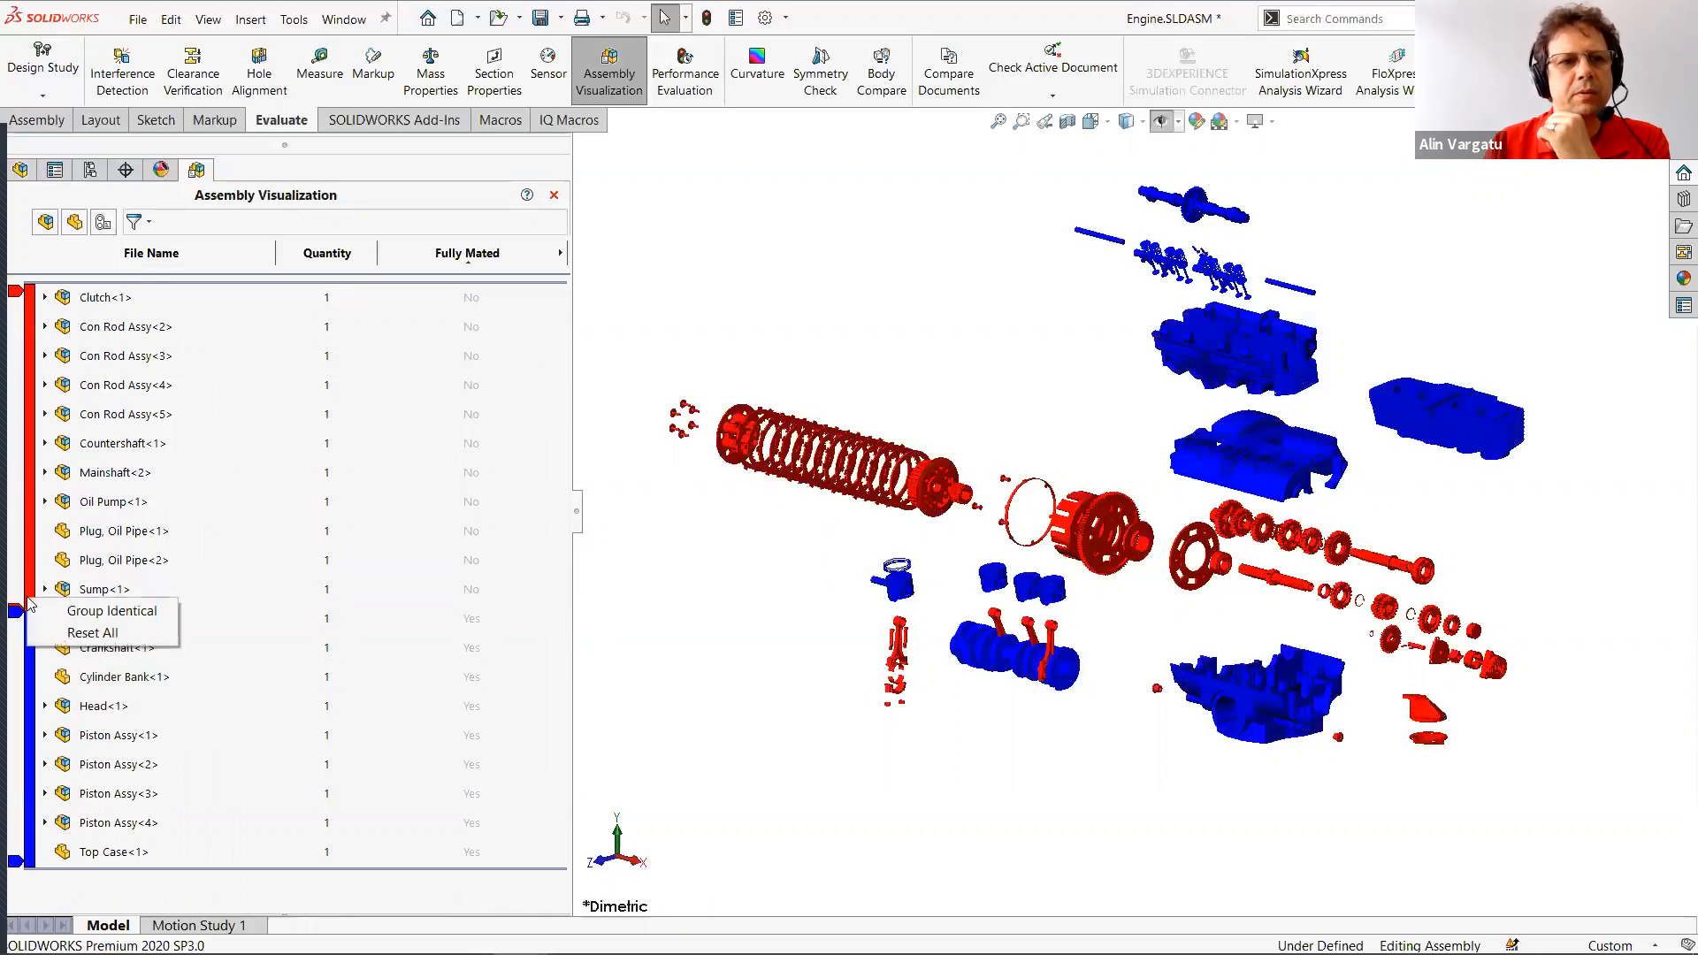
left_click(88, 633)
right_click(27, 598)
left_click(65, 609)
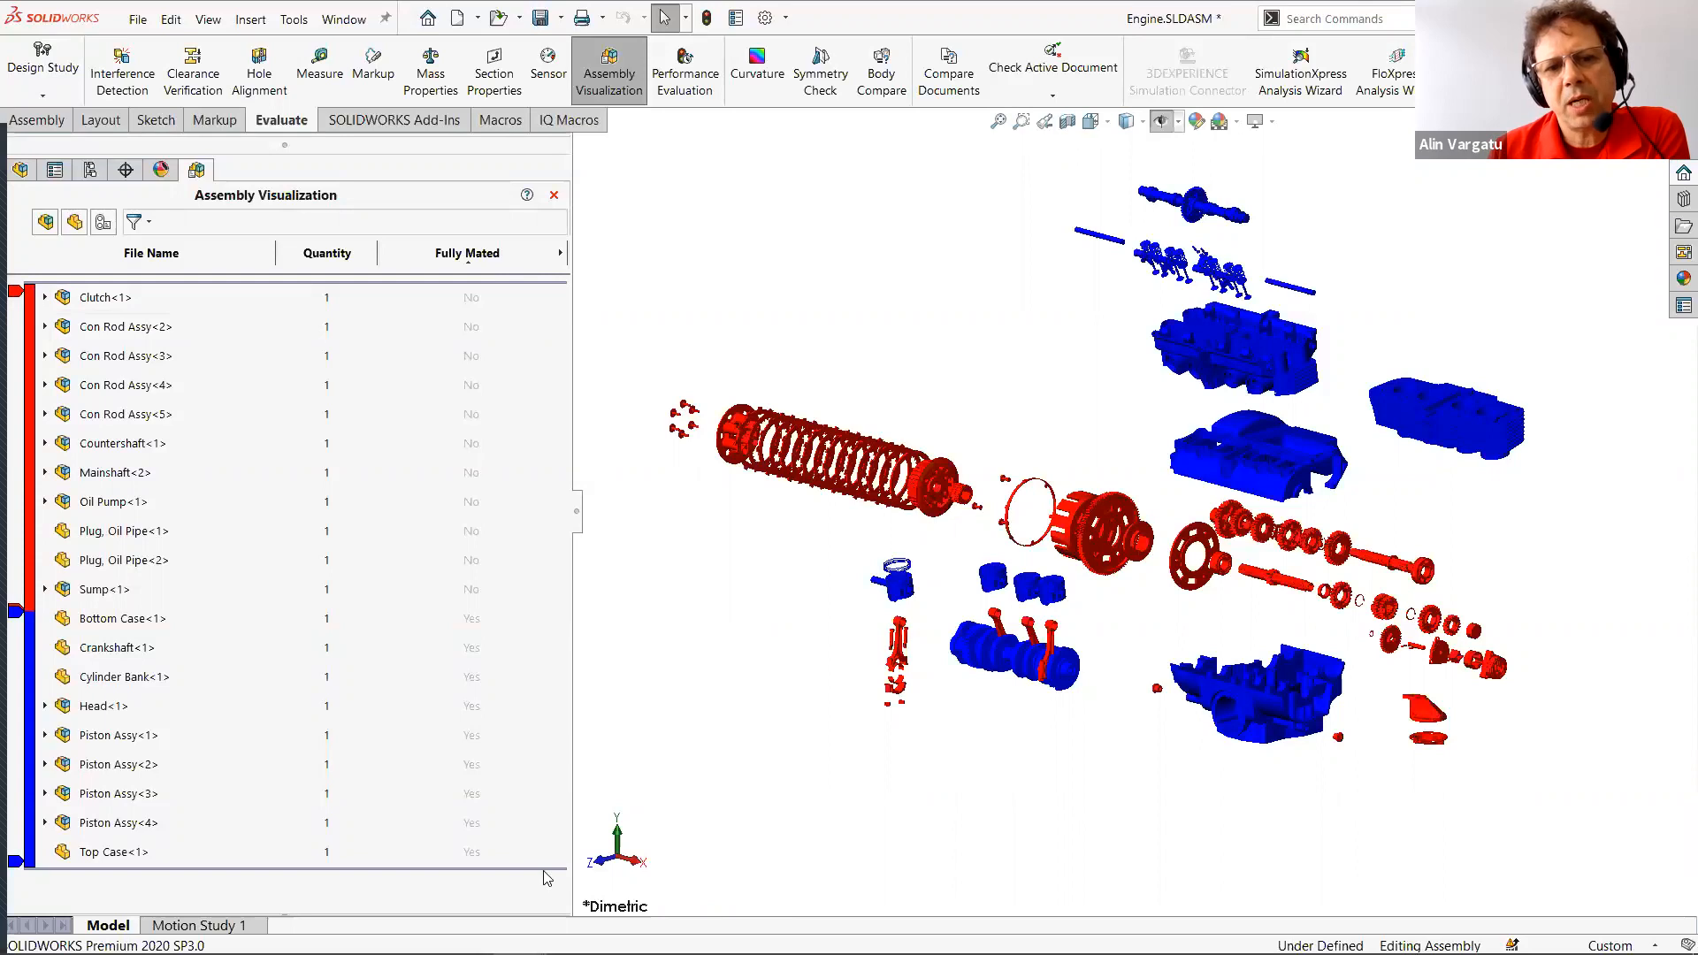
left_click_drag(552, 867, 534, 605)
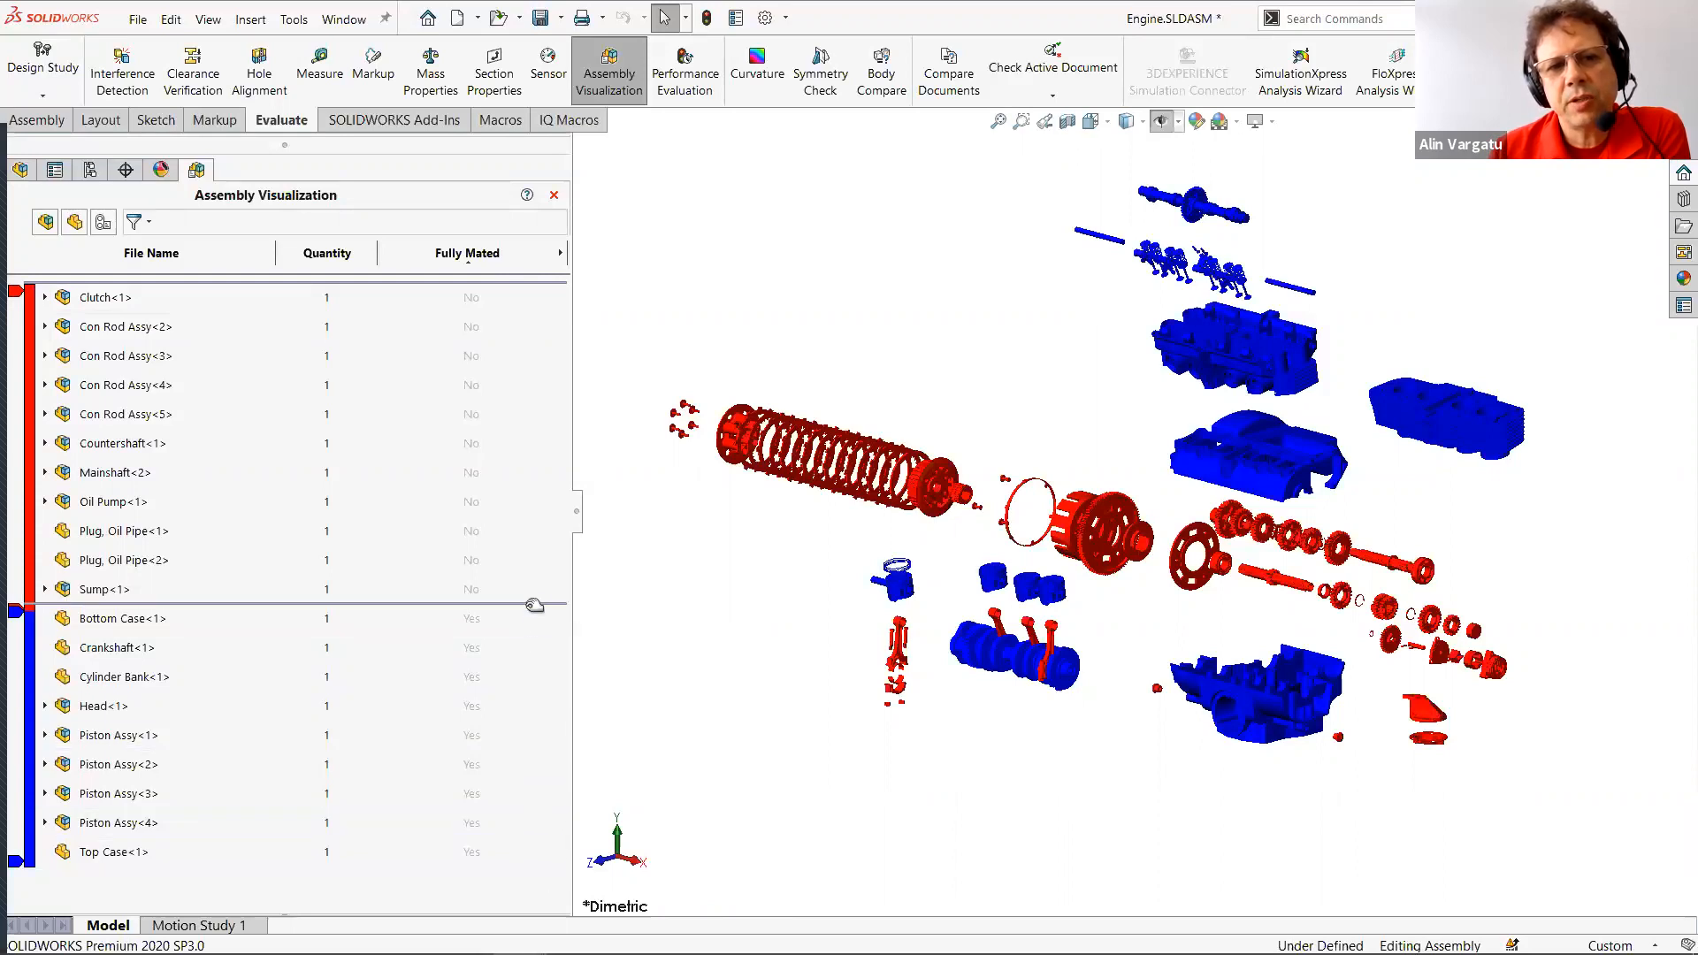
left_click_drag(534, 605, 540, 869)
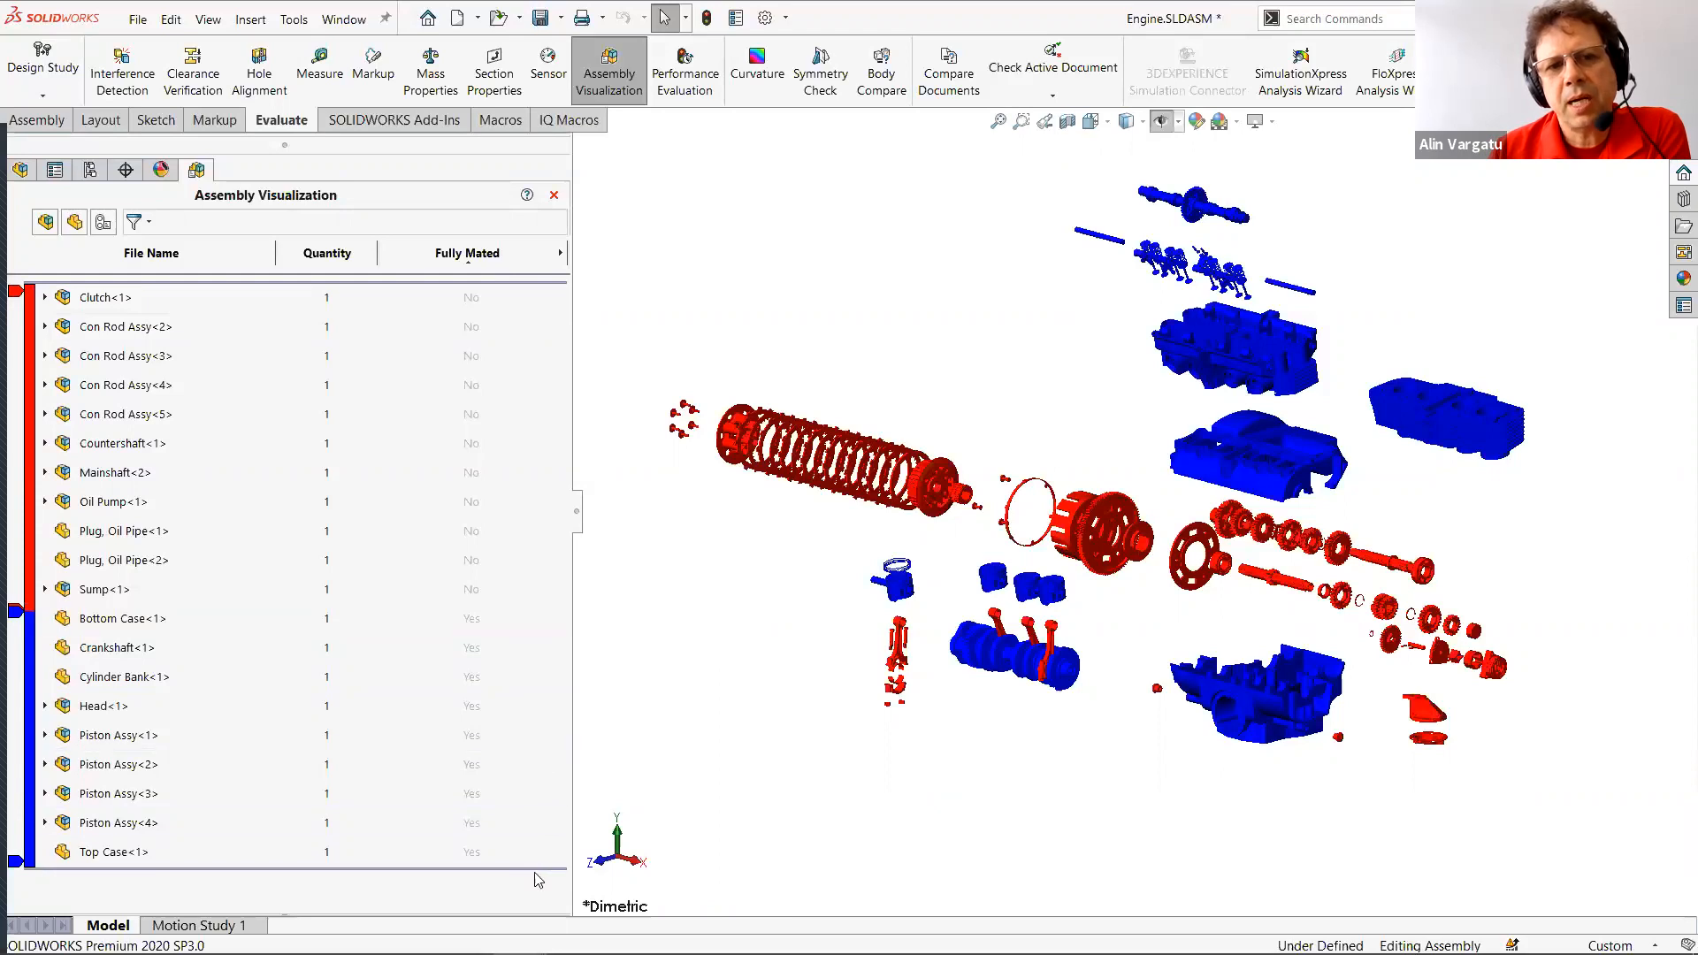
left_click(531, 294)
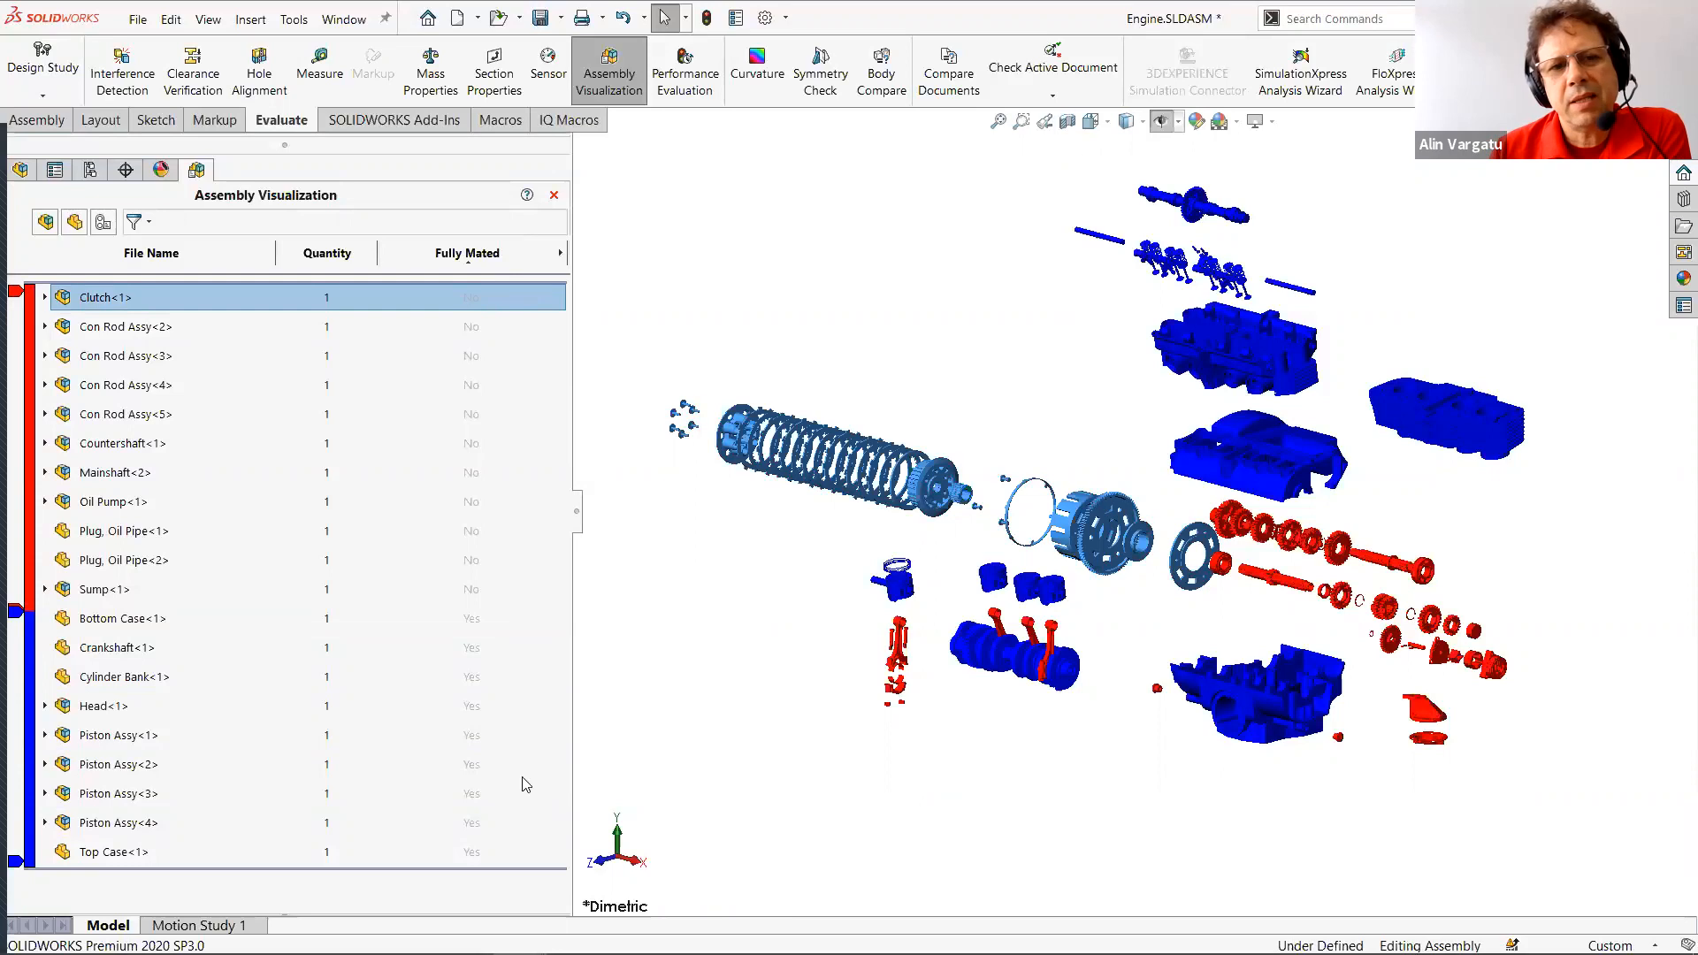
key("Escape")
Roll the component list back to just below Sump<1> to hide the fully mated components, and turn off the visualization colors.
left_click_drag(543, 867, 532, 613)
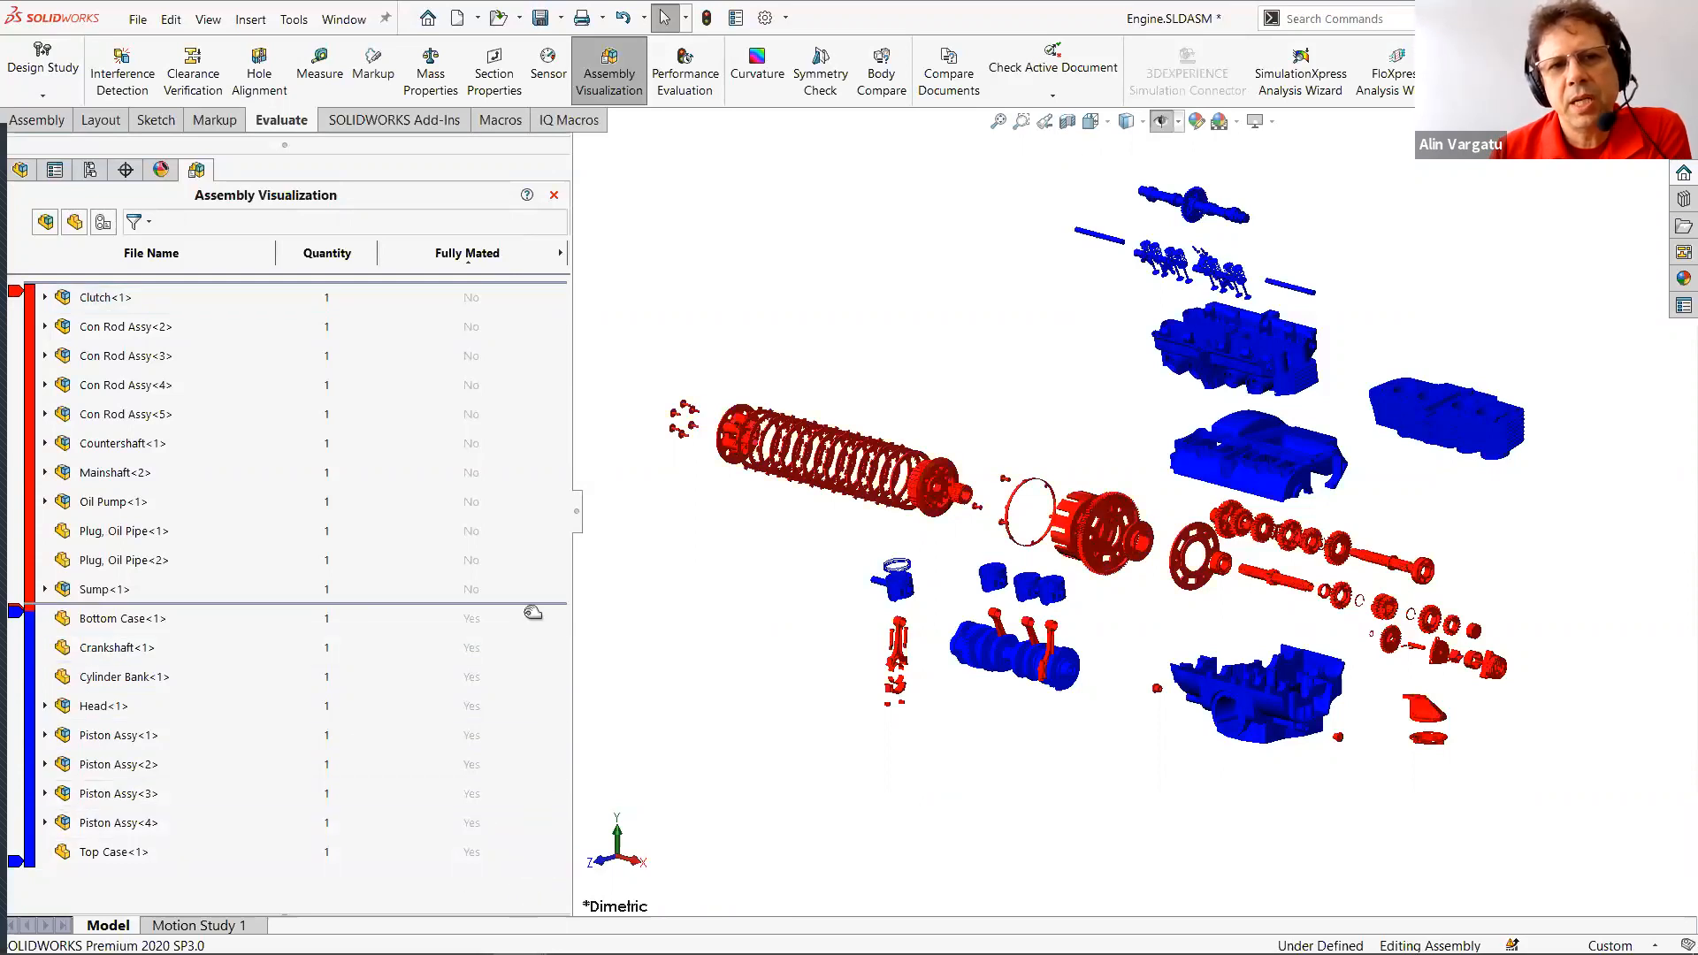
left_click(530, 615)
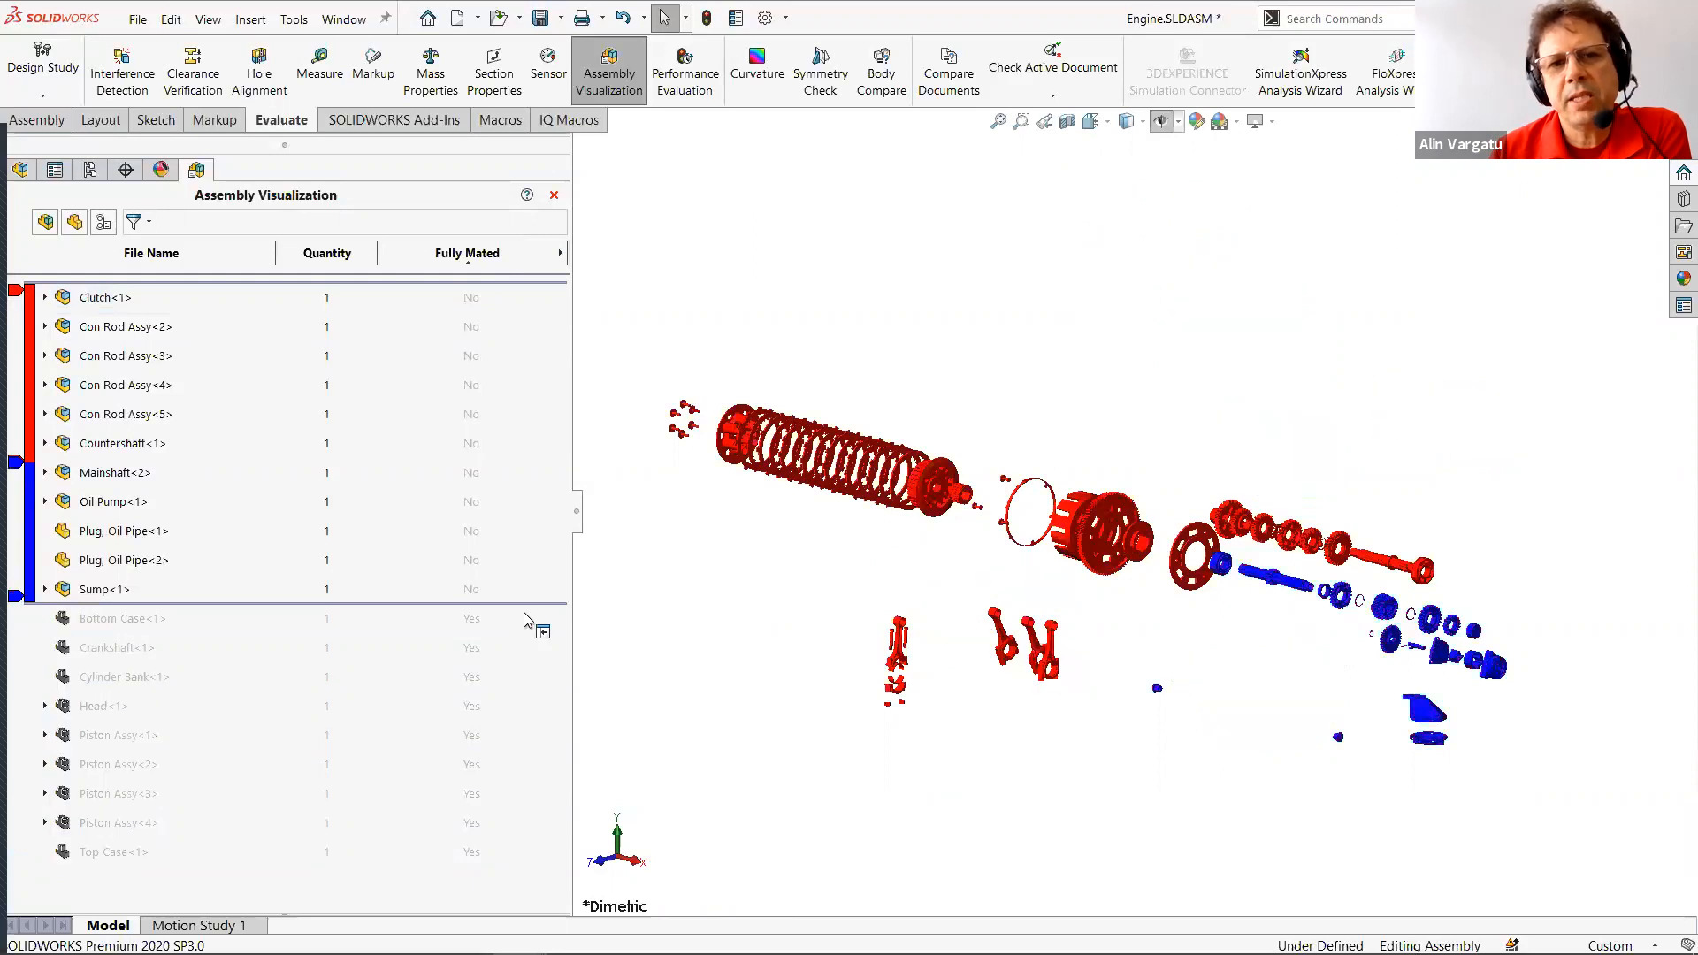
right_click(46, 501)
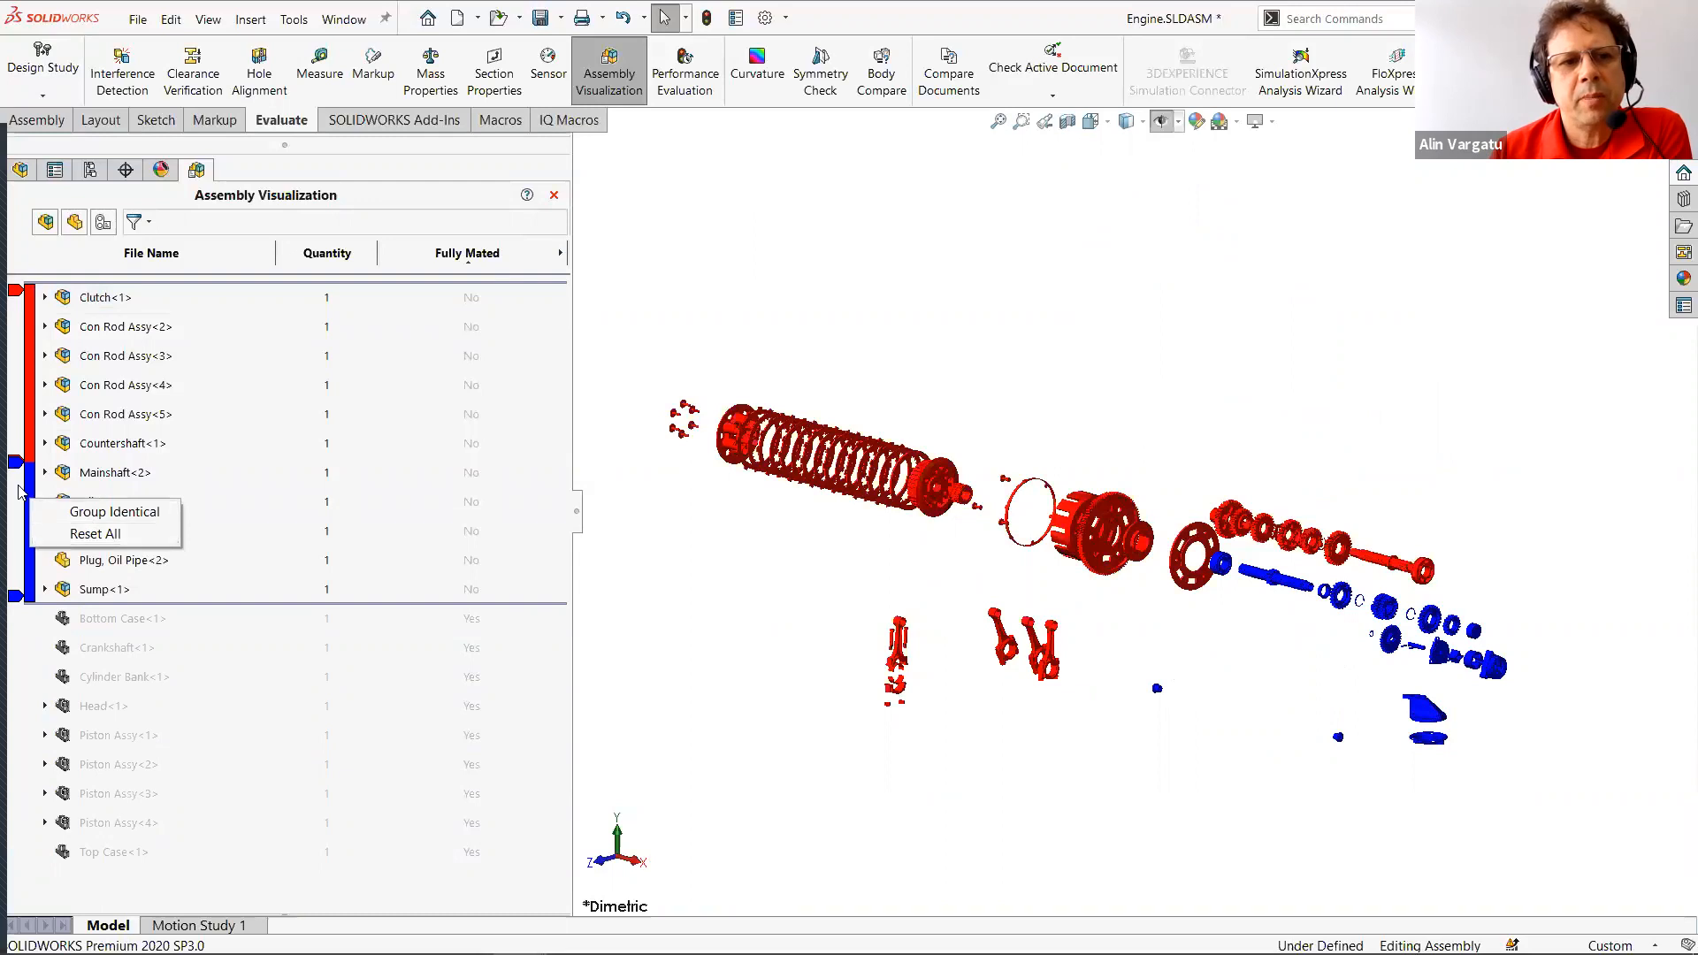
left_click(30, 483)
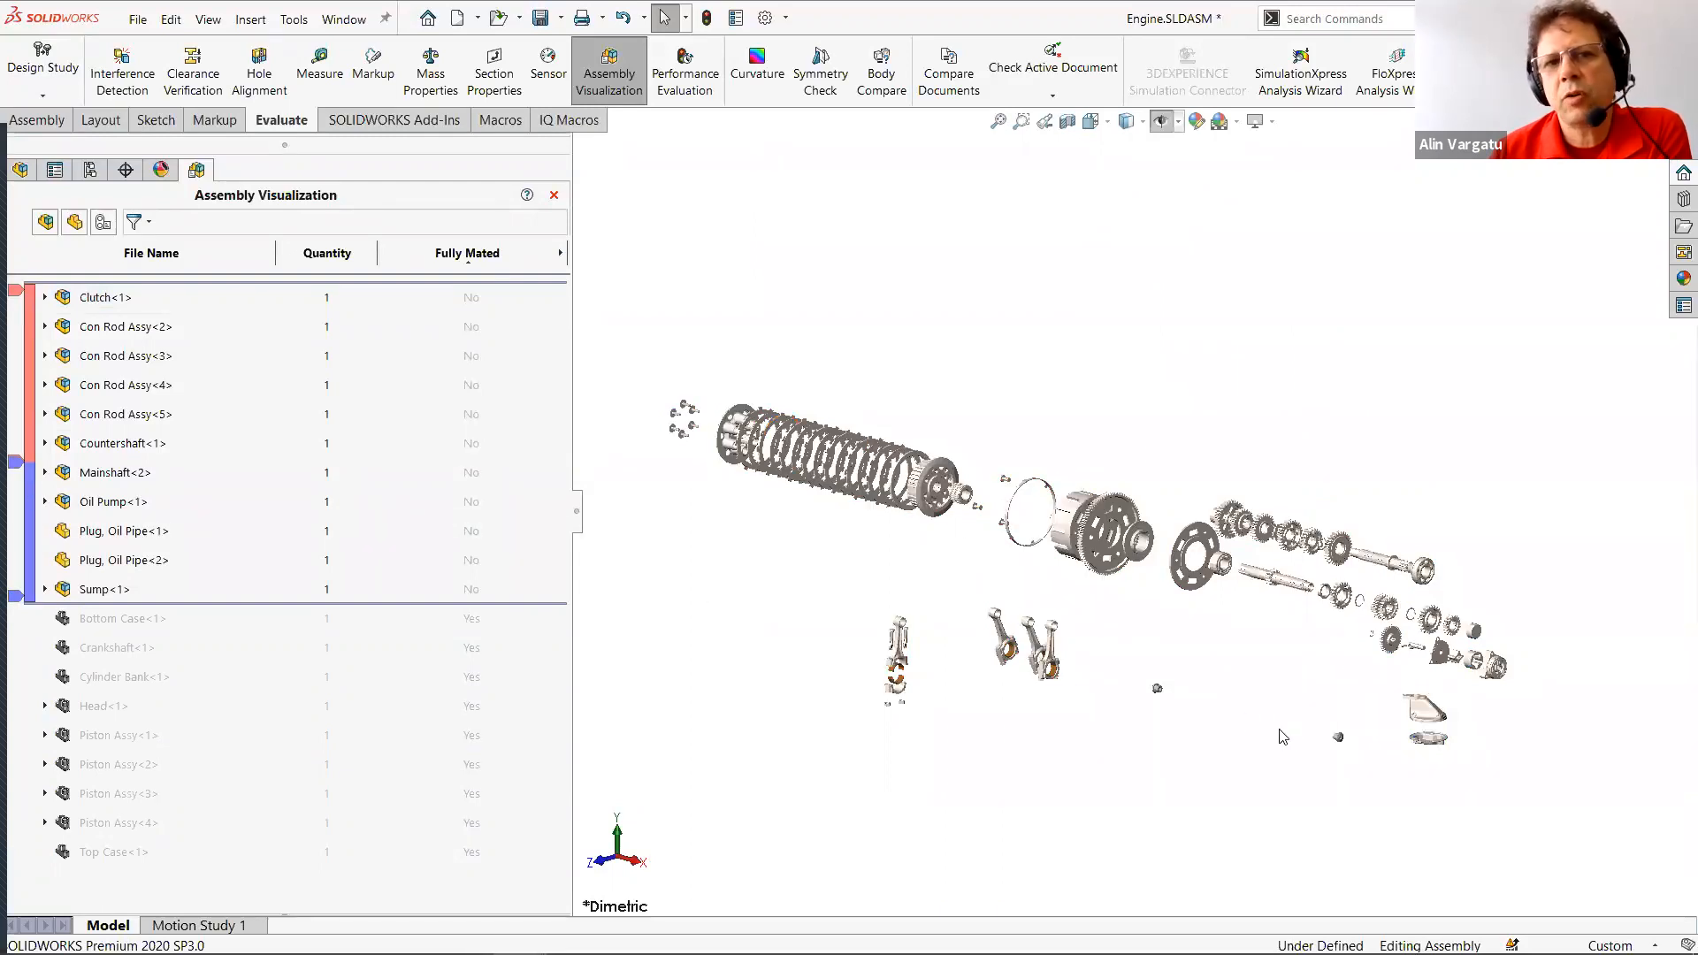
Save the current component visibility as a new display state and roll the list forward past Cylinder Bank<1>.
left_click(560, 253)
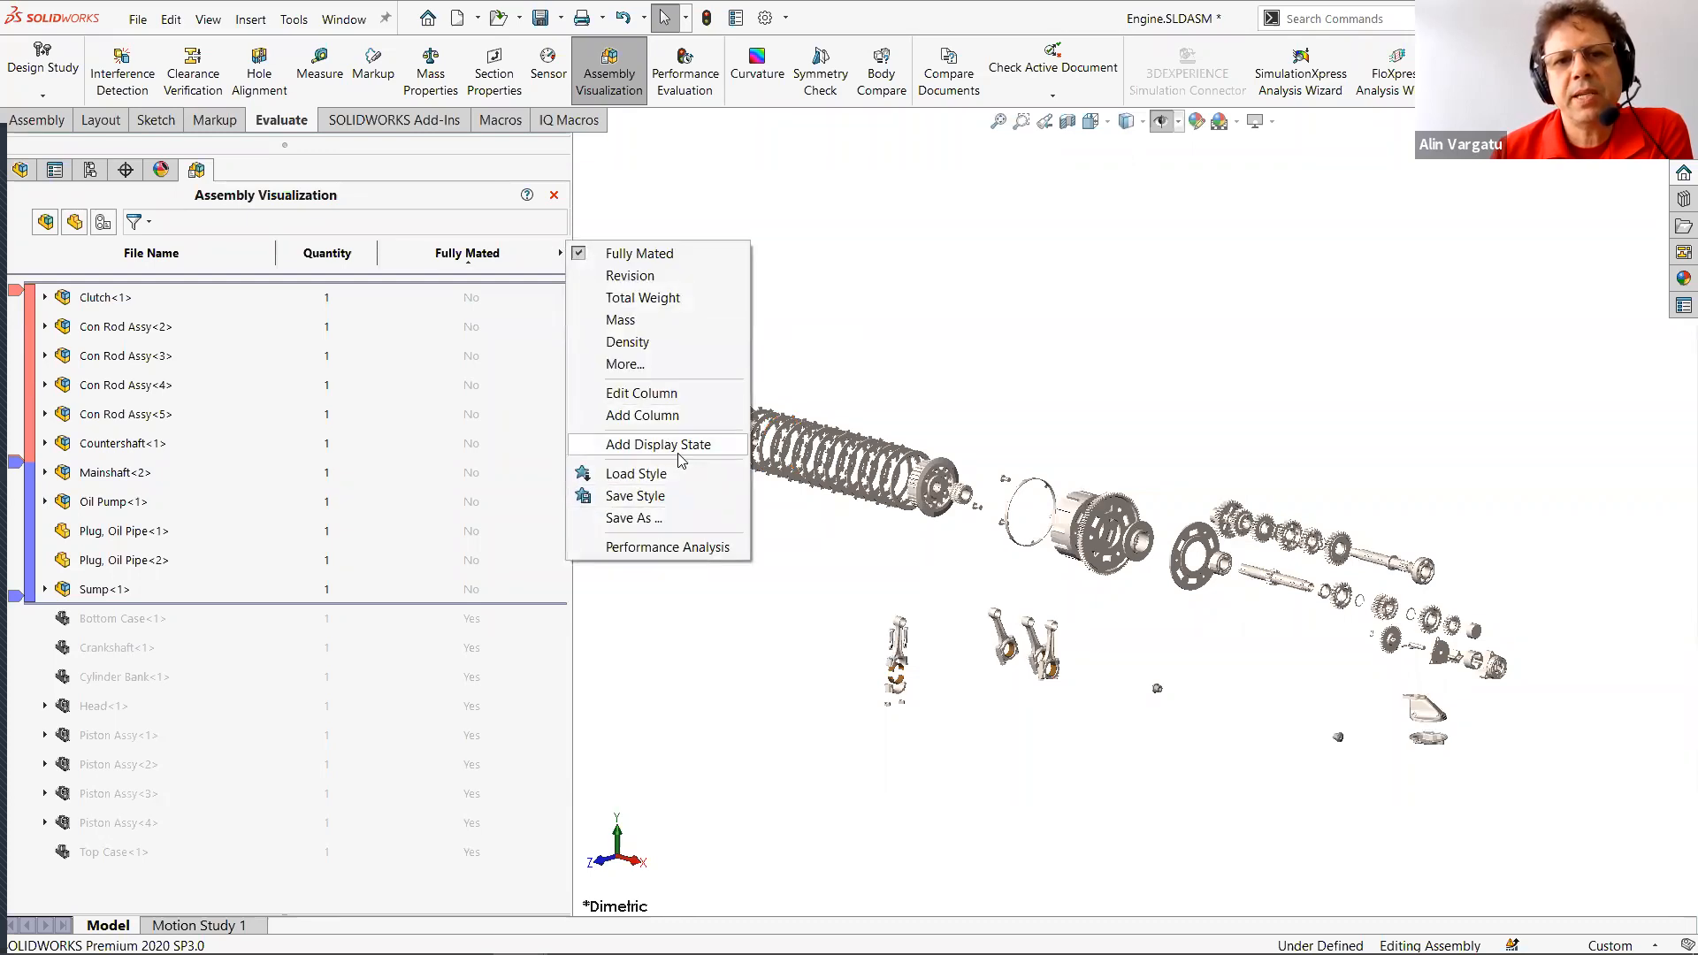
left_click(678, 446)
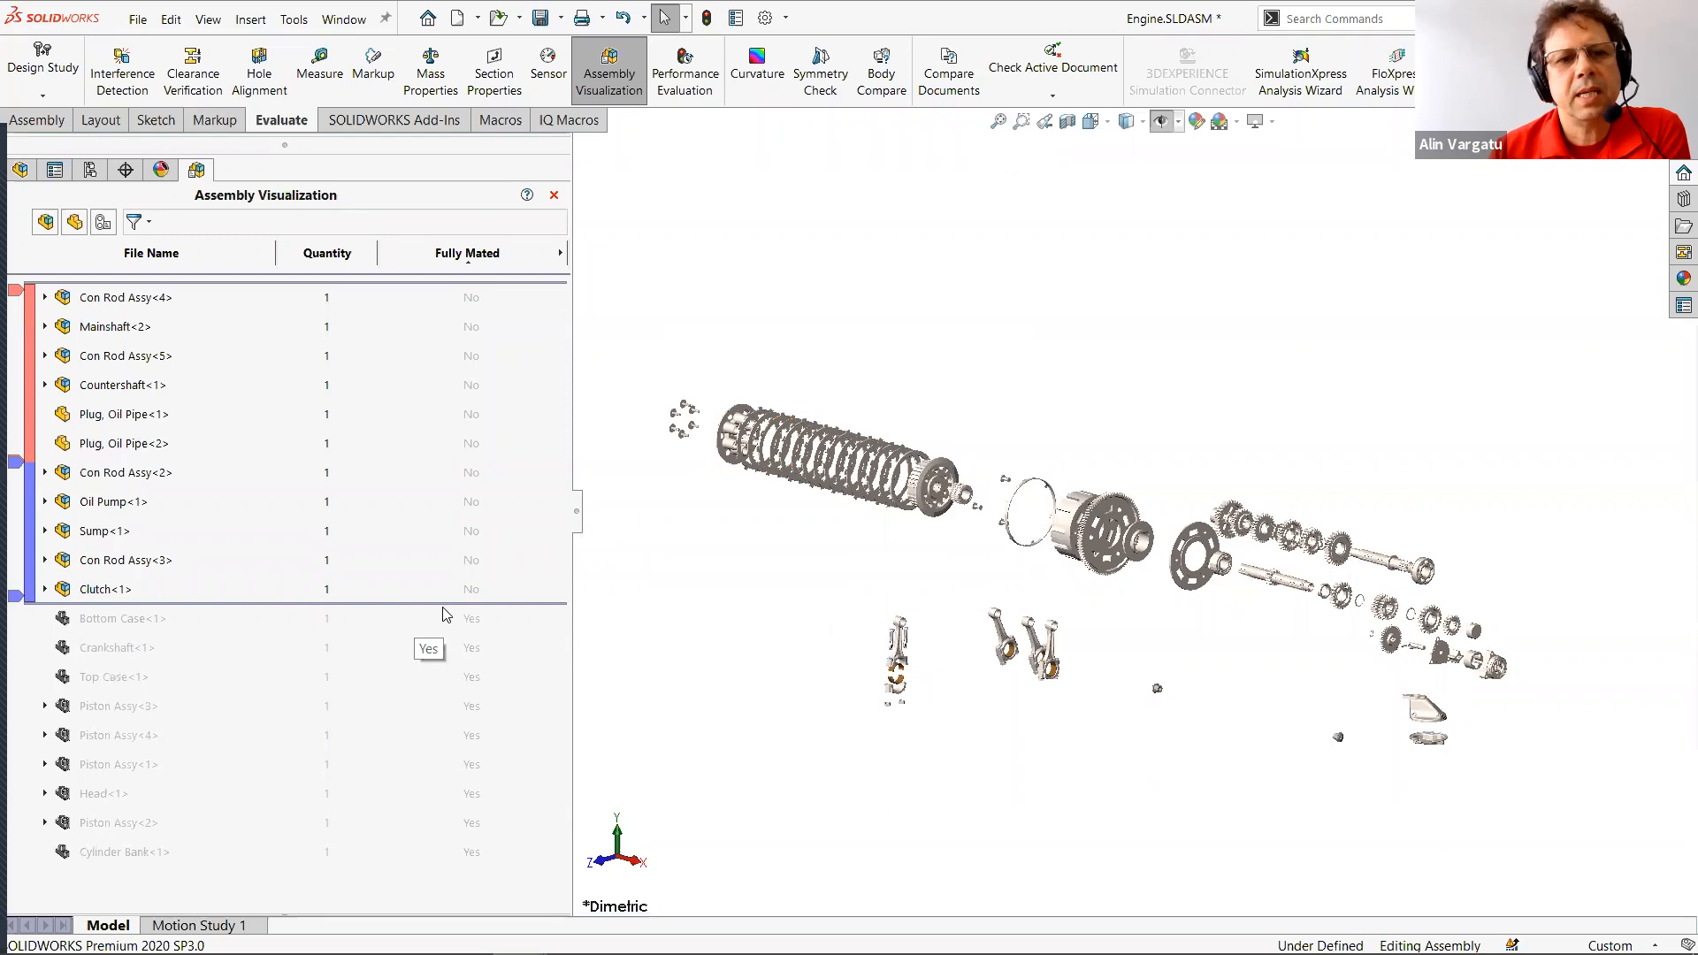
left_click_drag(447, 605, 455, 868)
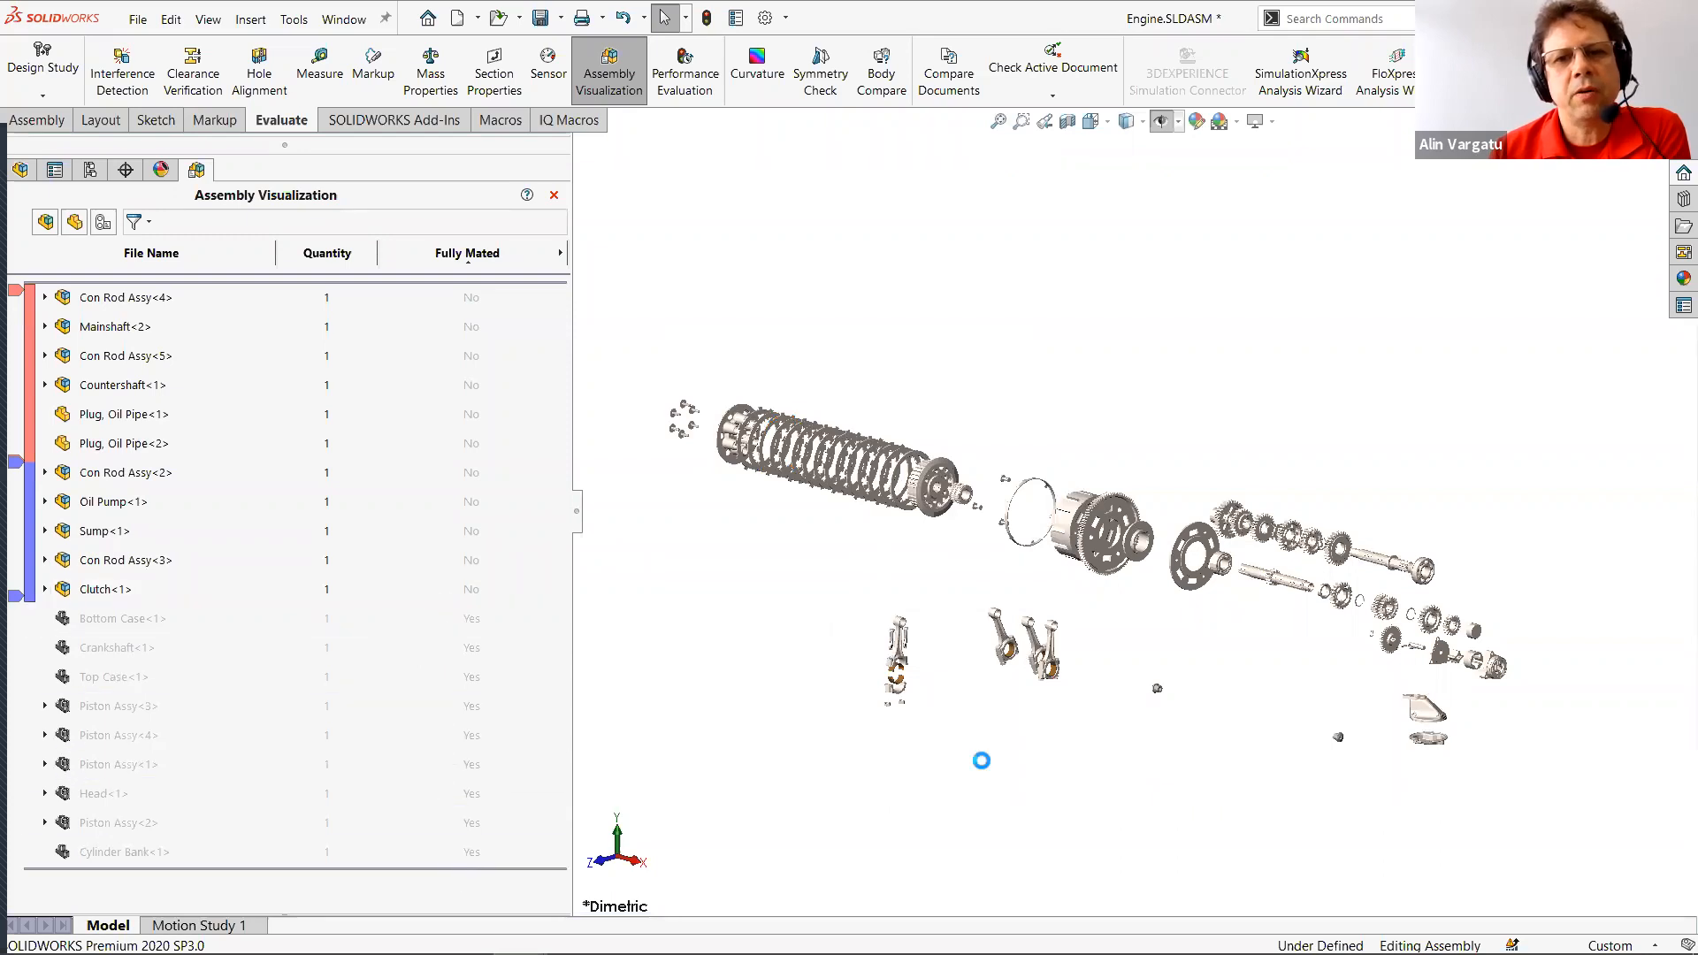
Rename the new visualization display state of the Engine assembly as "Not Mated".
left_click(89, 171)
left_click(159, 734)
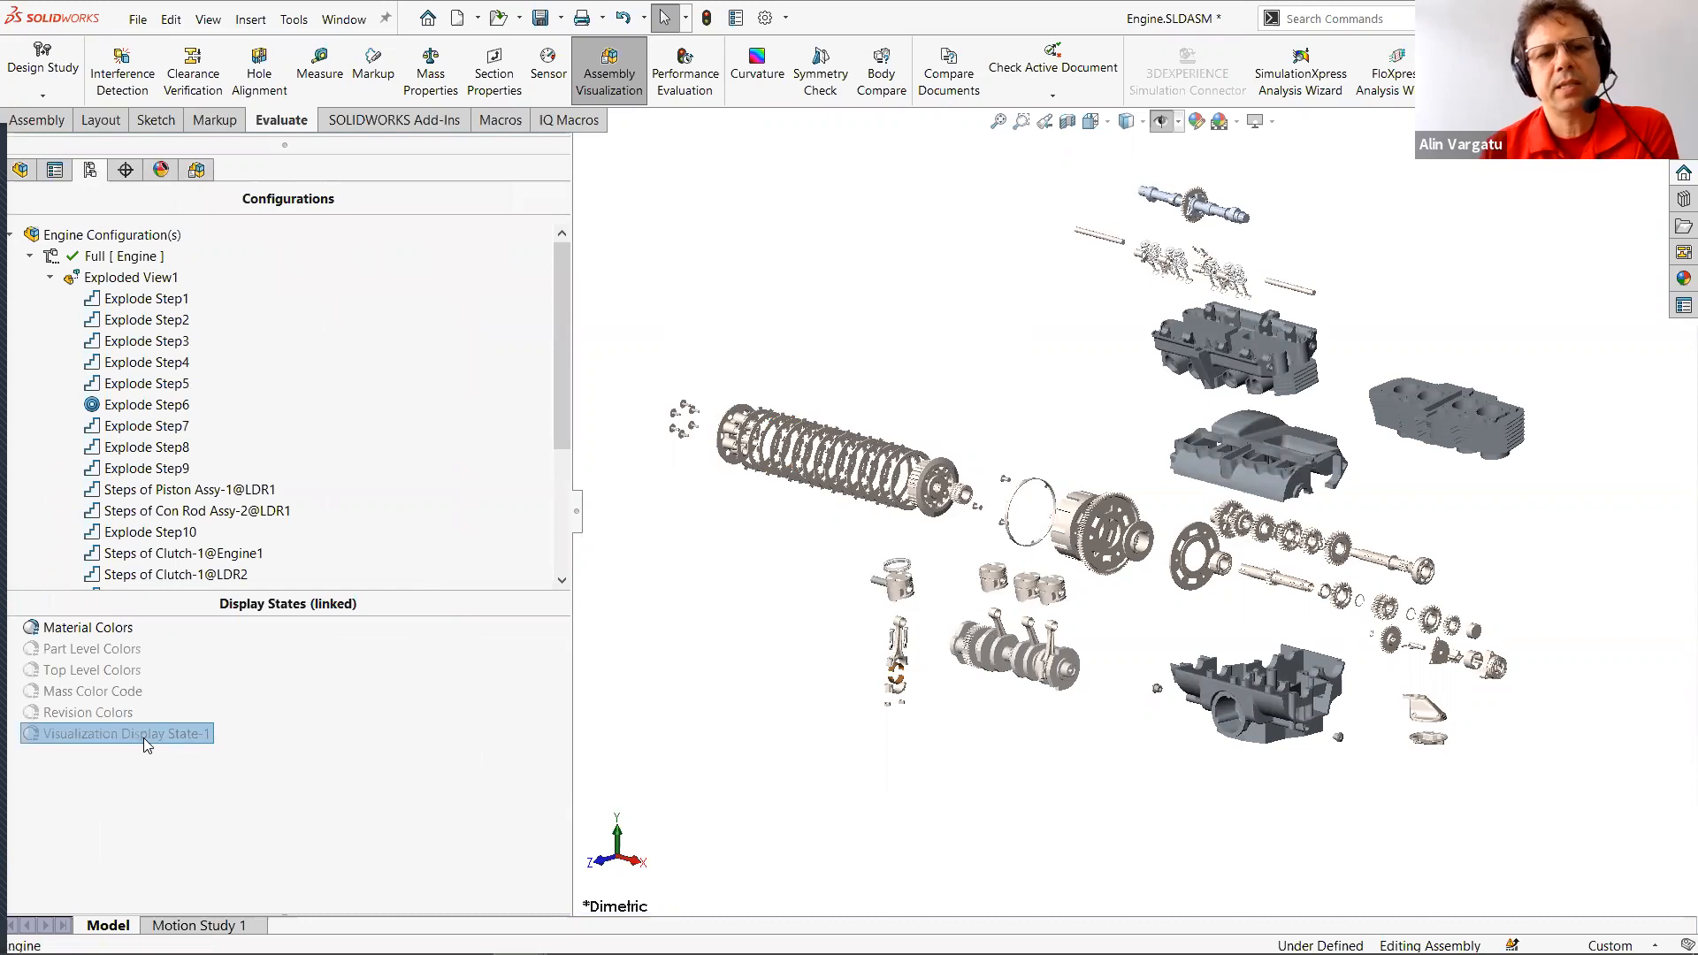
left_click(159, 734)
type("Not M")
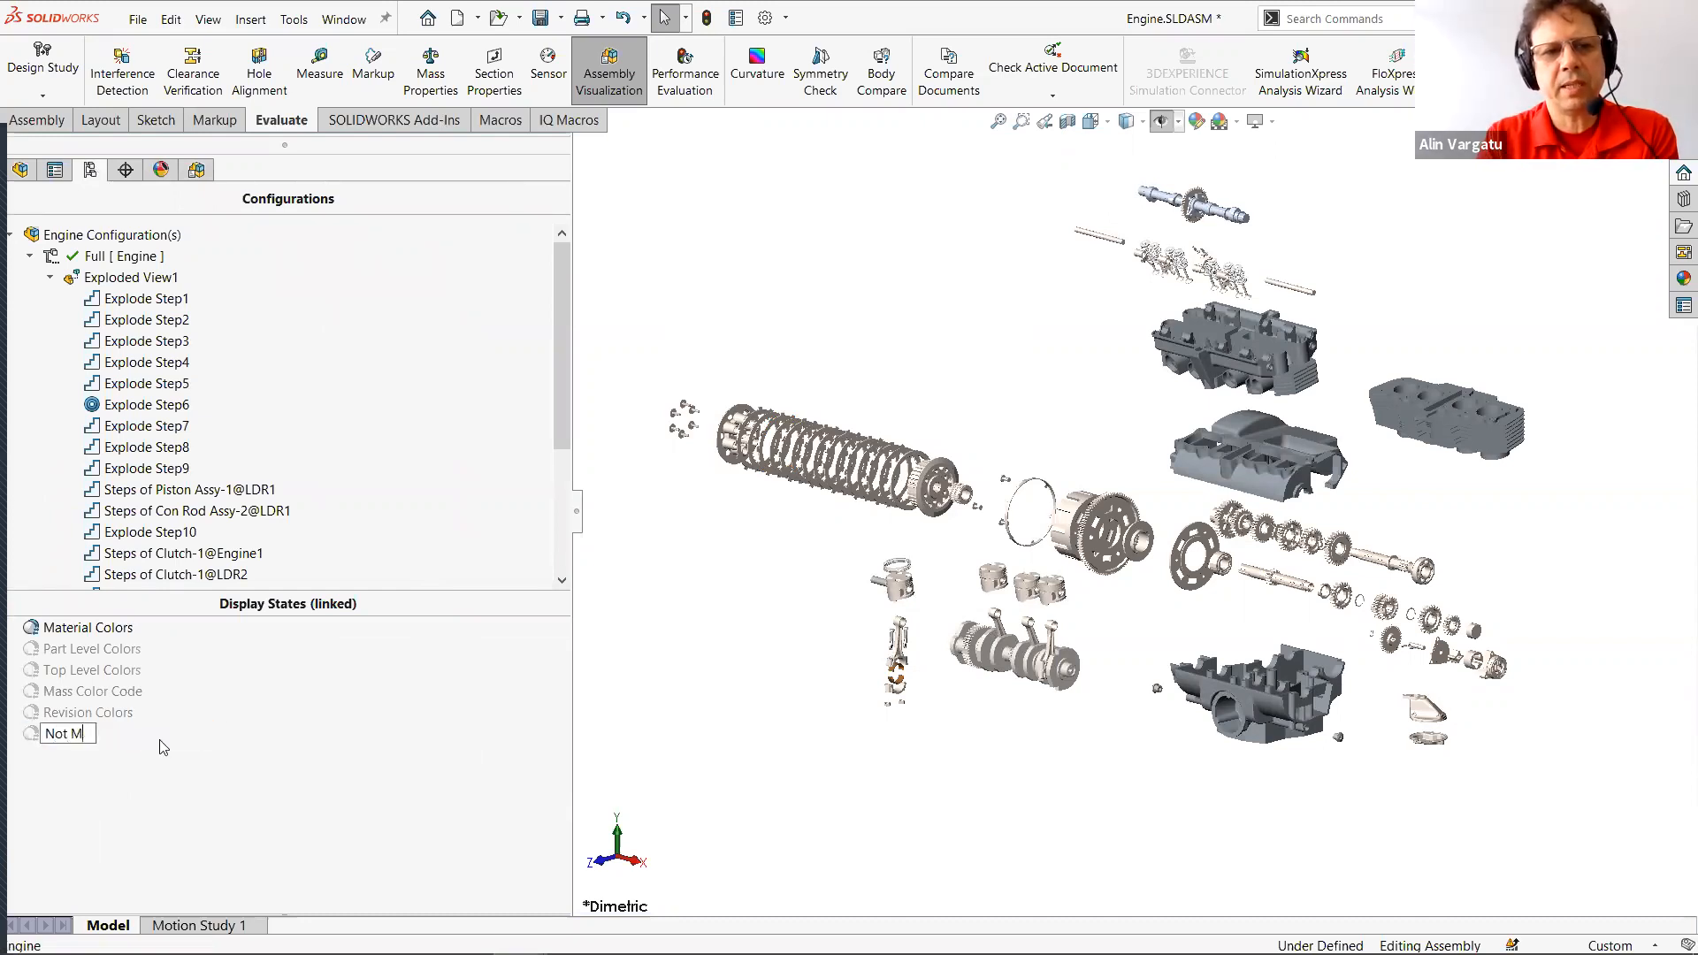
type("oved")
key("Escape")
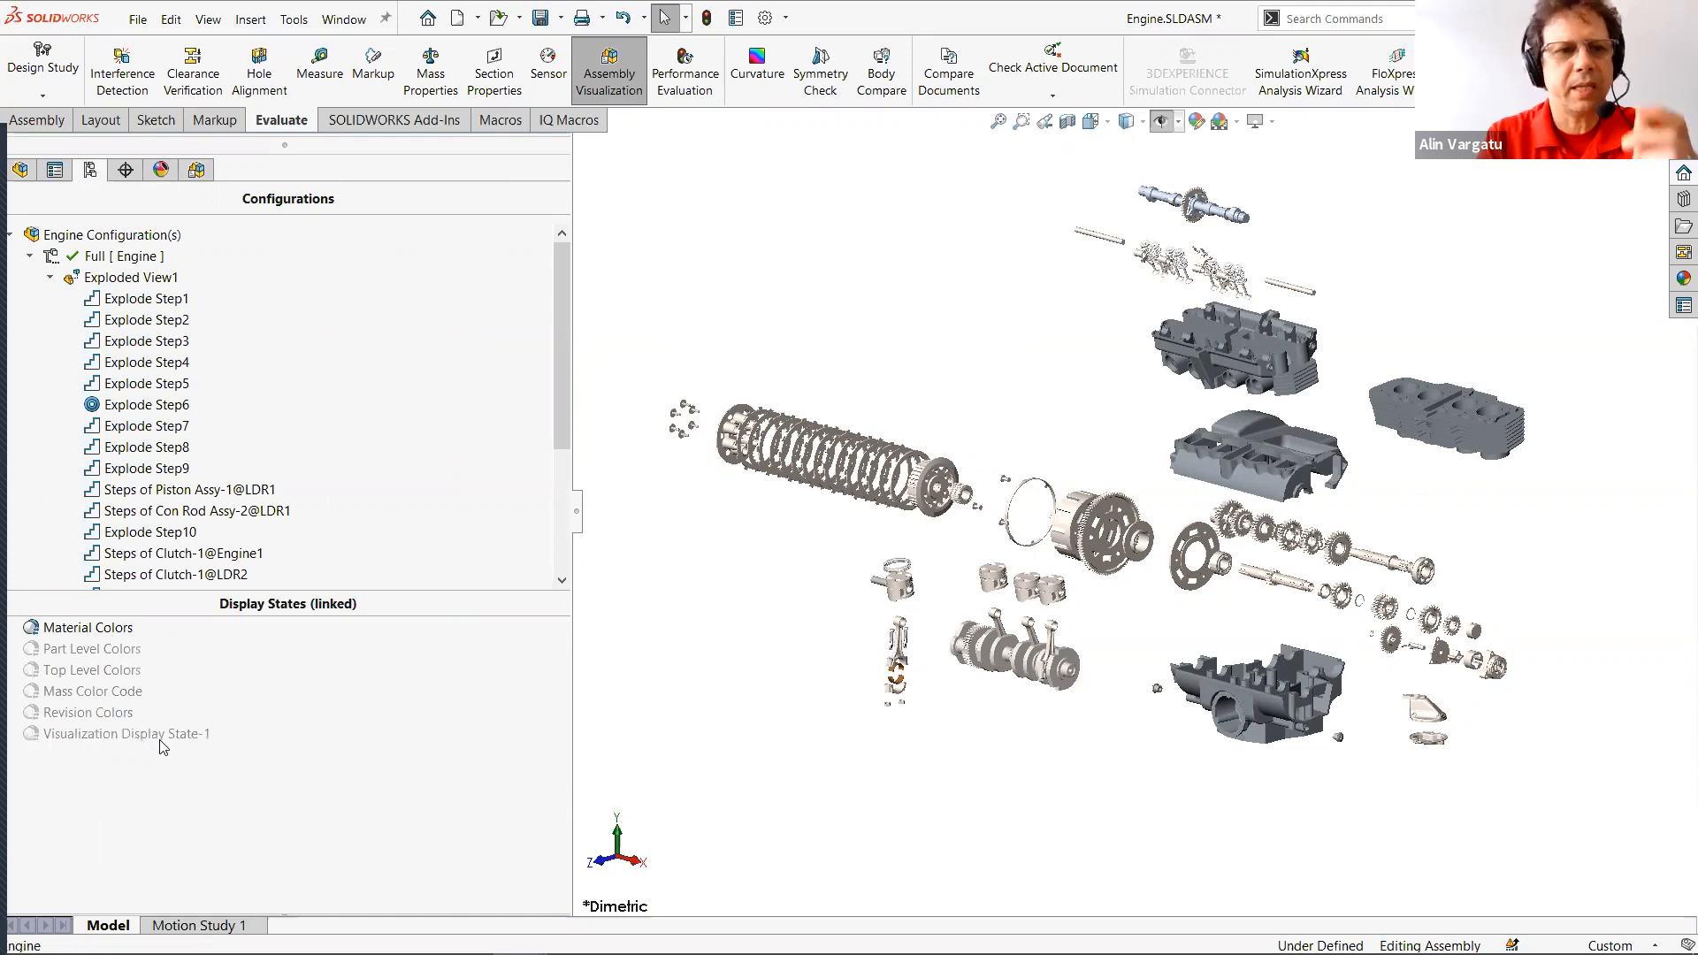
left_click(70, 738)
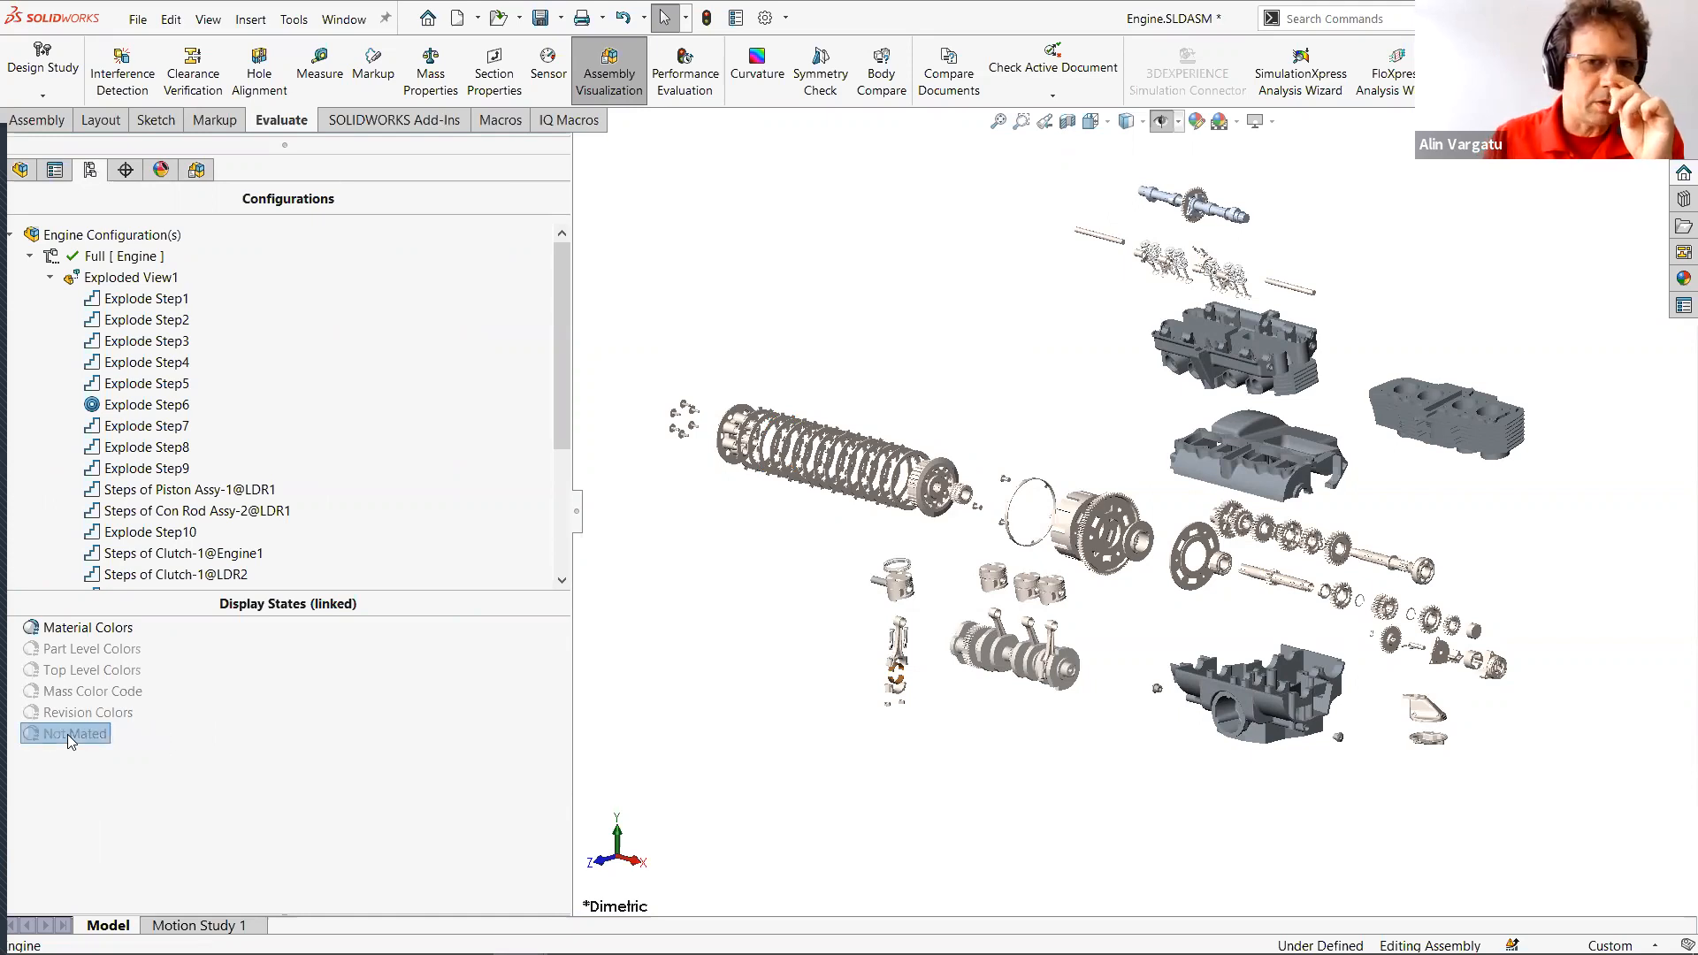
Preview the Not Mated display state, reactivate Material Colors, and return to the Assembly Visualization list.
double_click(67, 734)
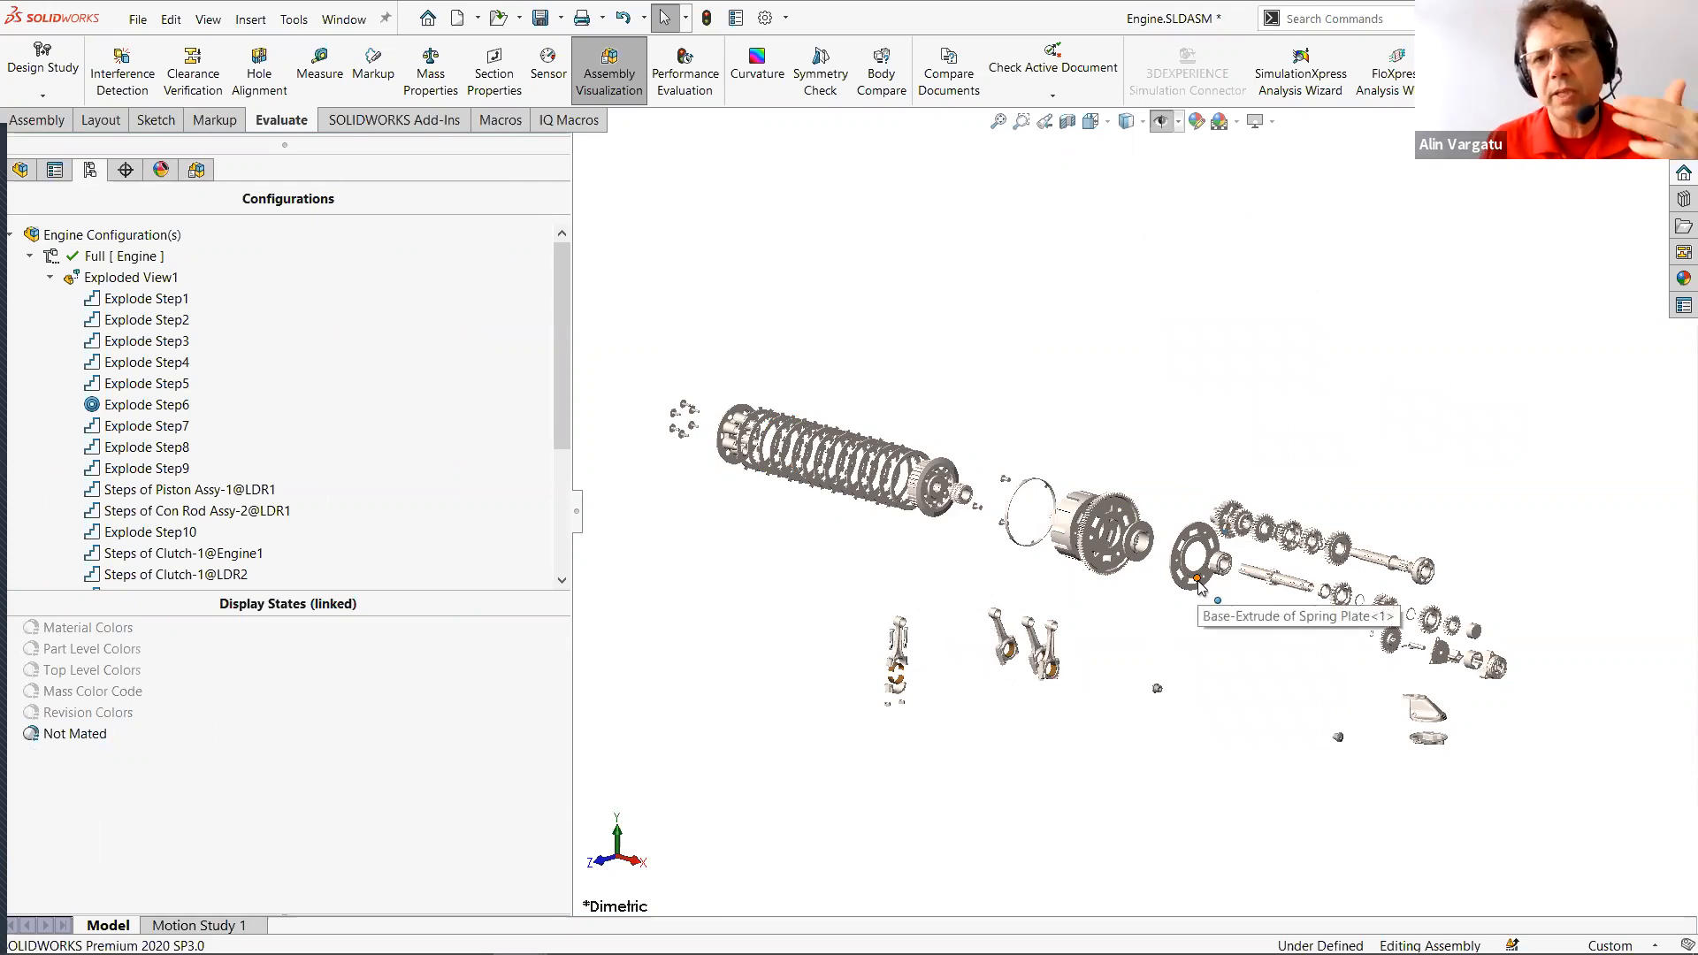
double_click(89, 628)
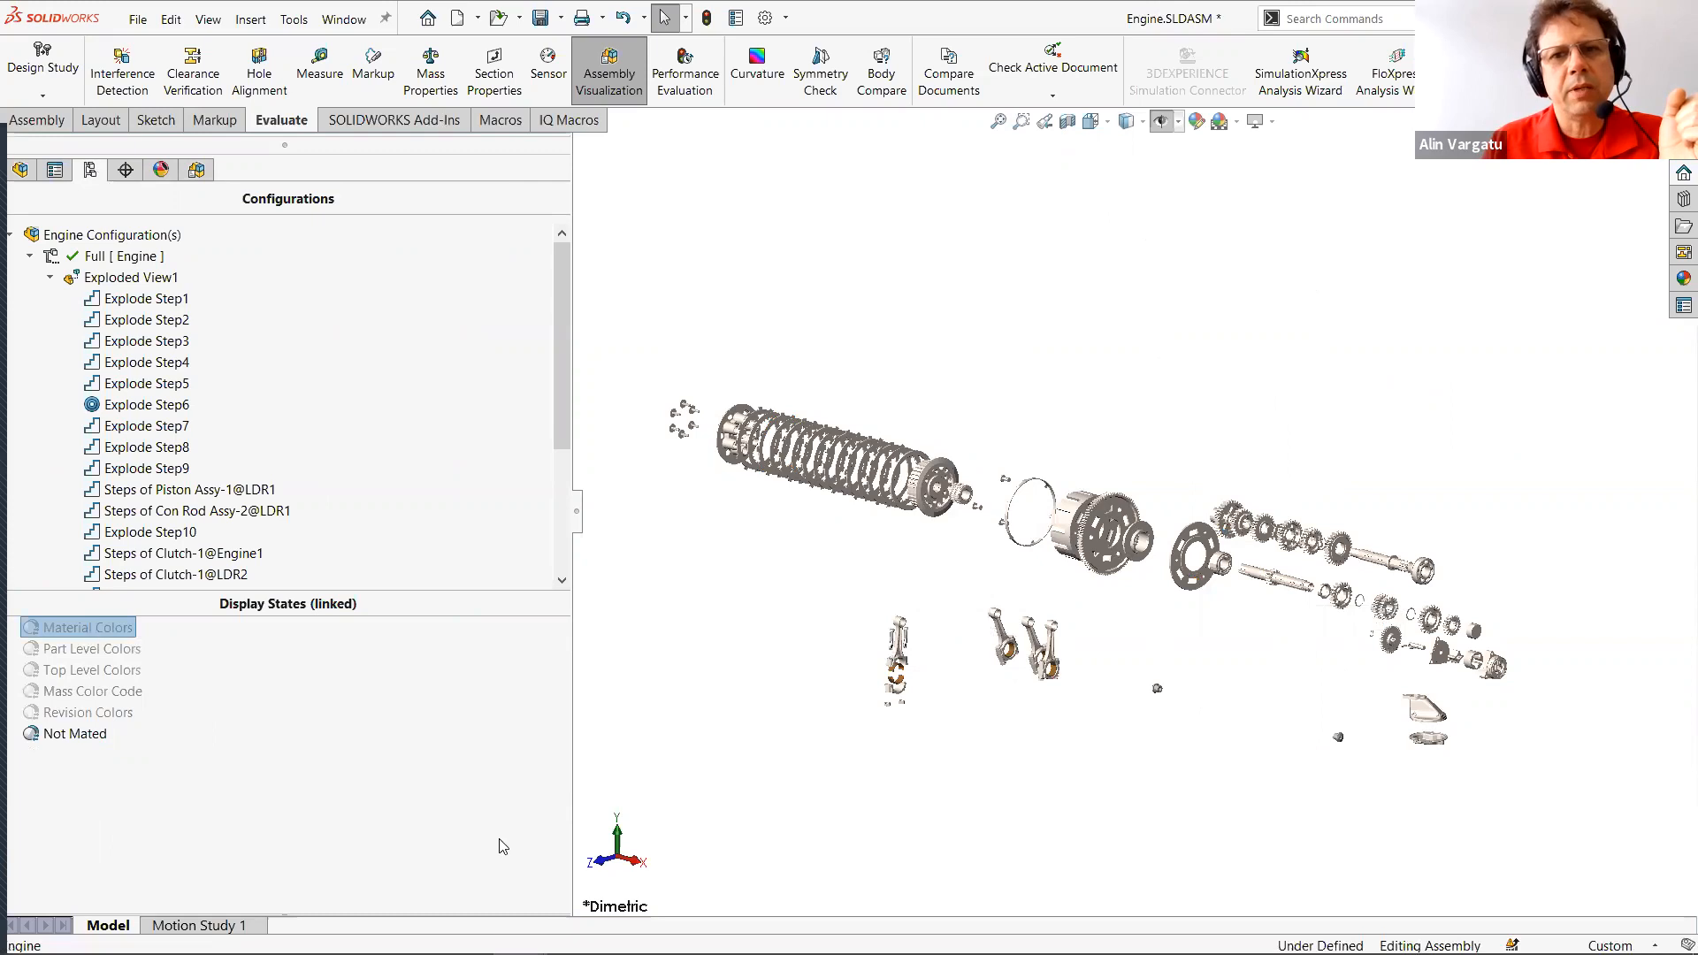
left_click(197, 170)
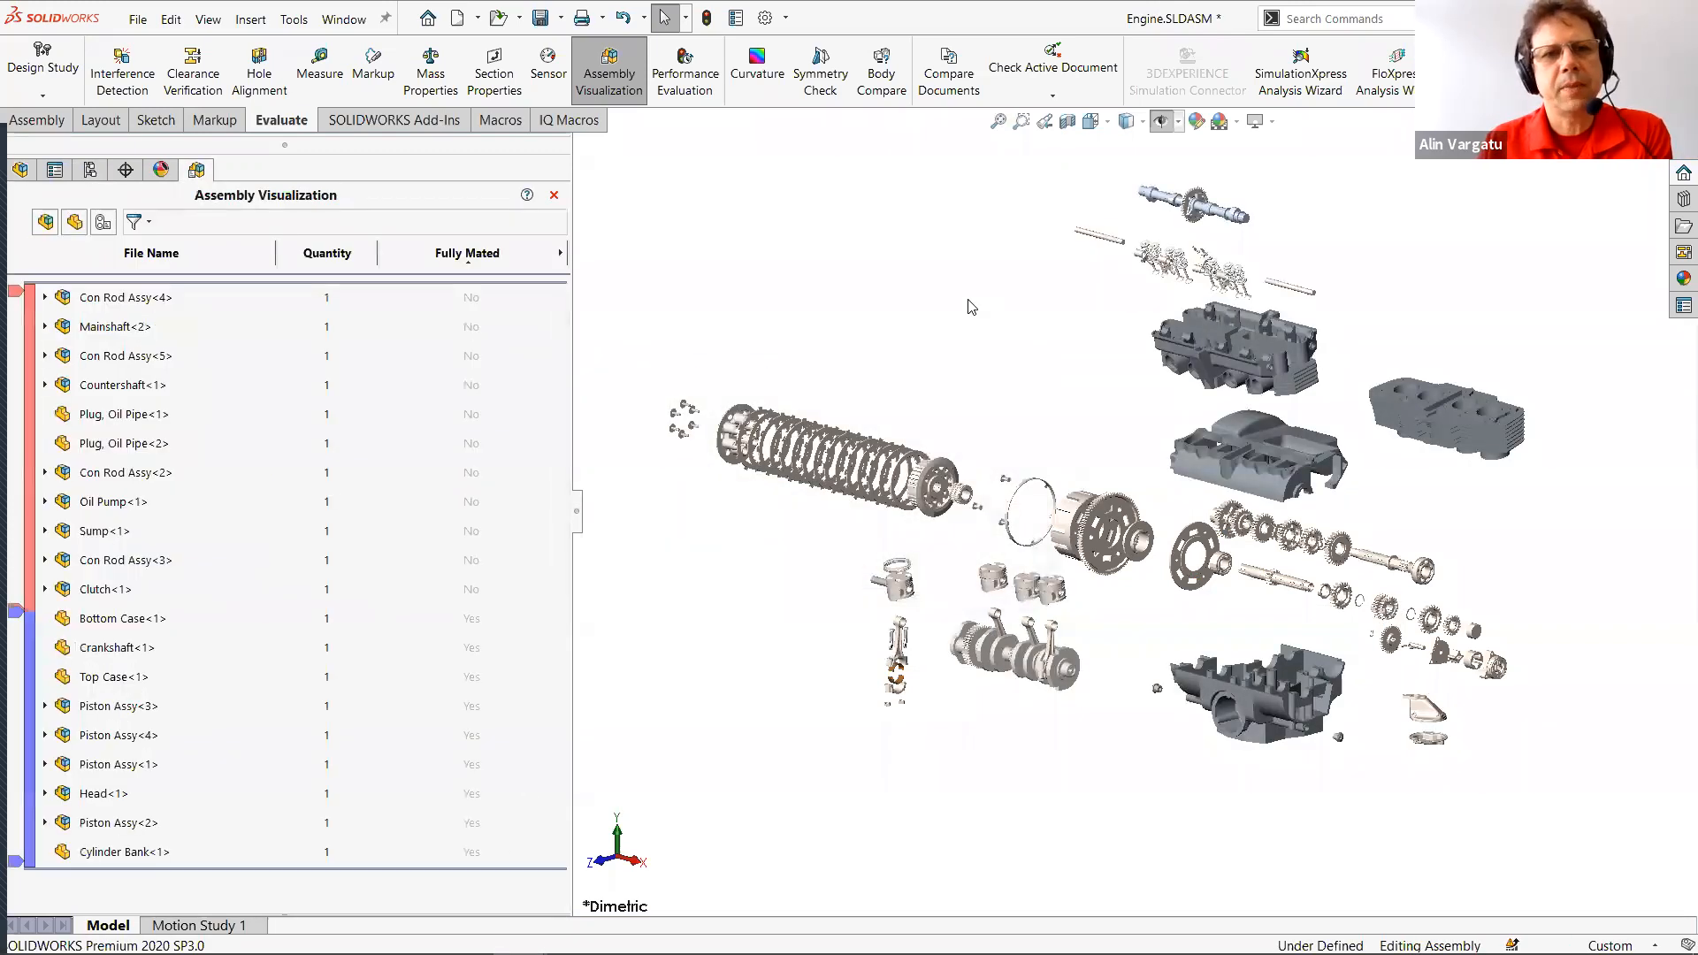
Switch to the presentation, view the "Highlight Flexible Sub-Assemblies" slide, and return to SOLIDWORKS.
key("alt+Tab")
key("Right")
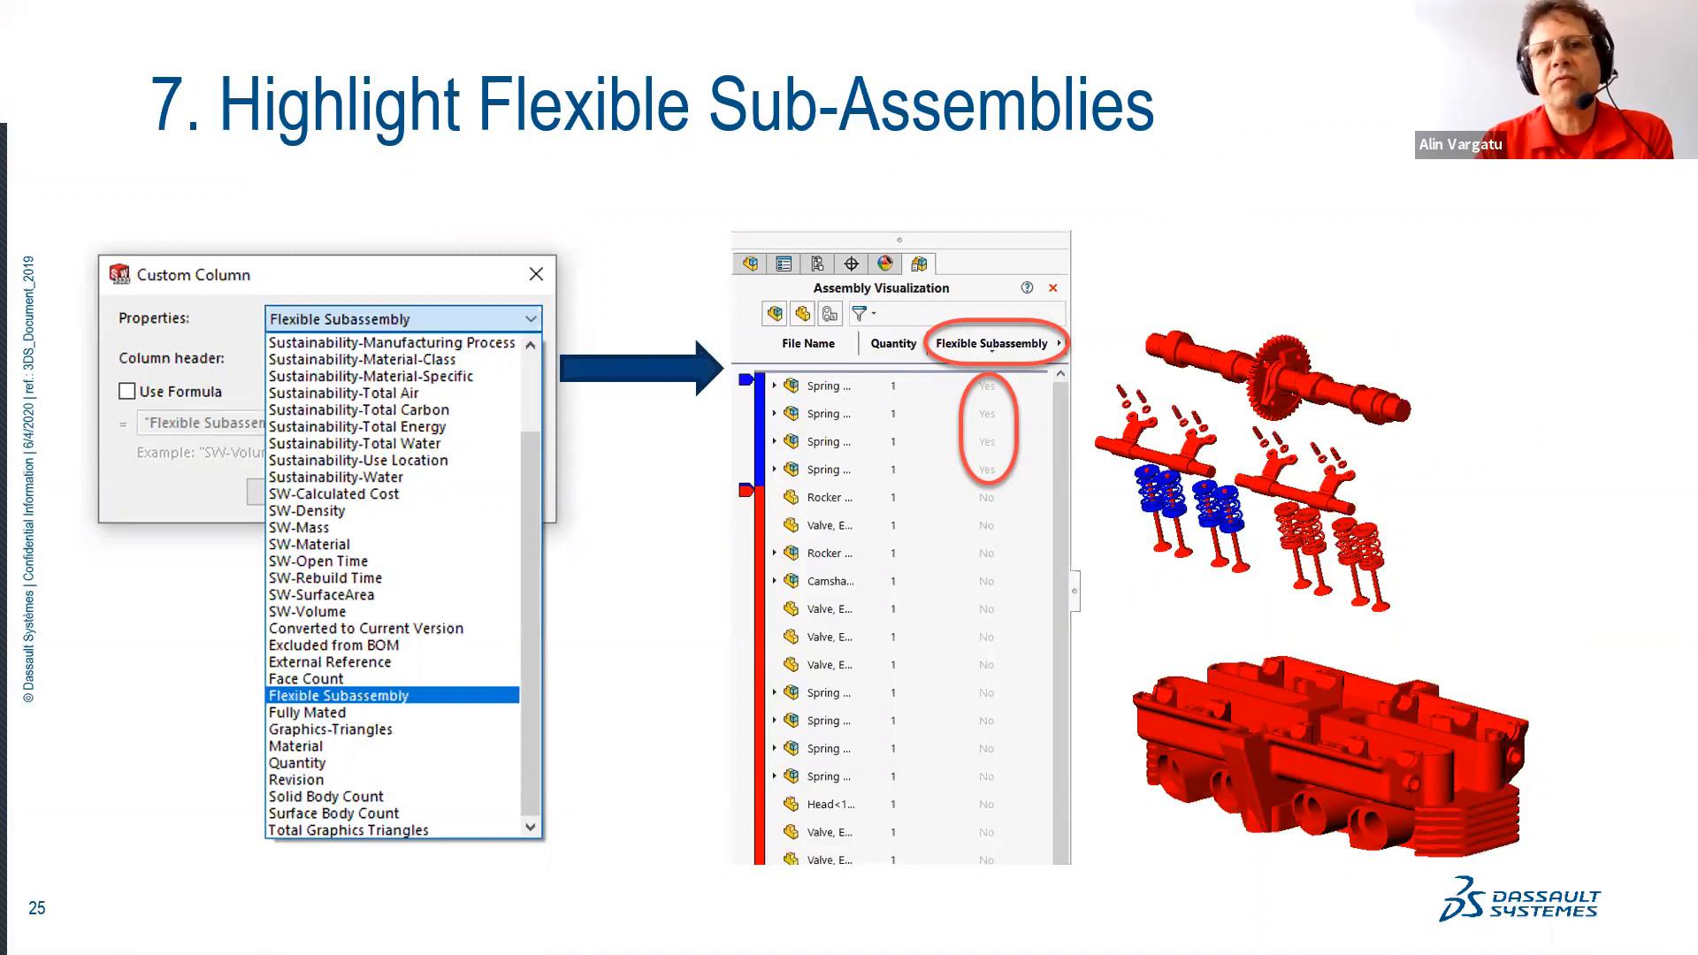
key("alt+Tab")
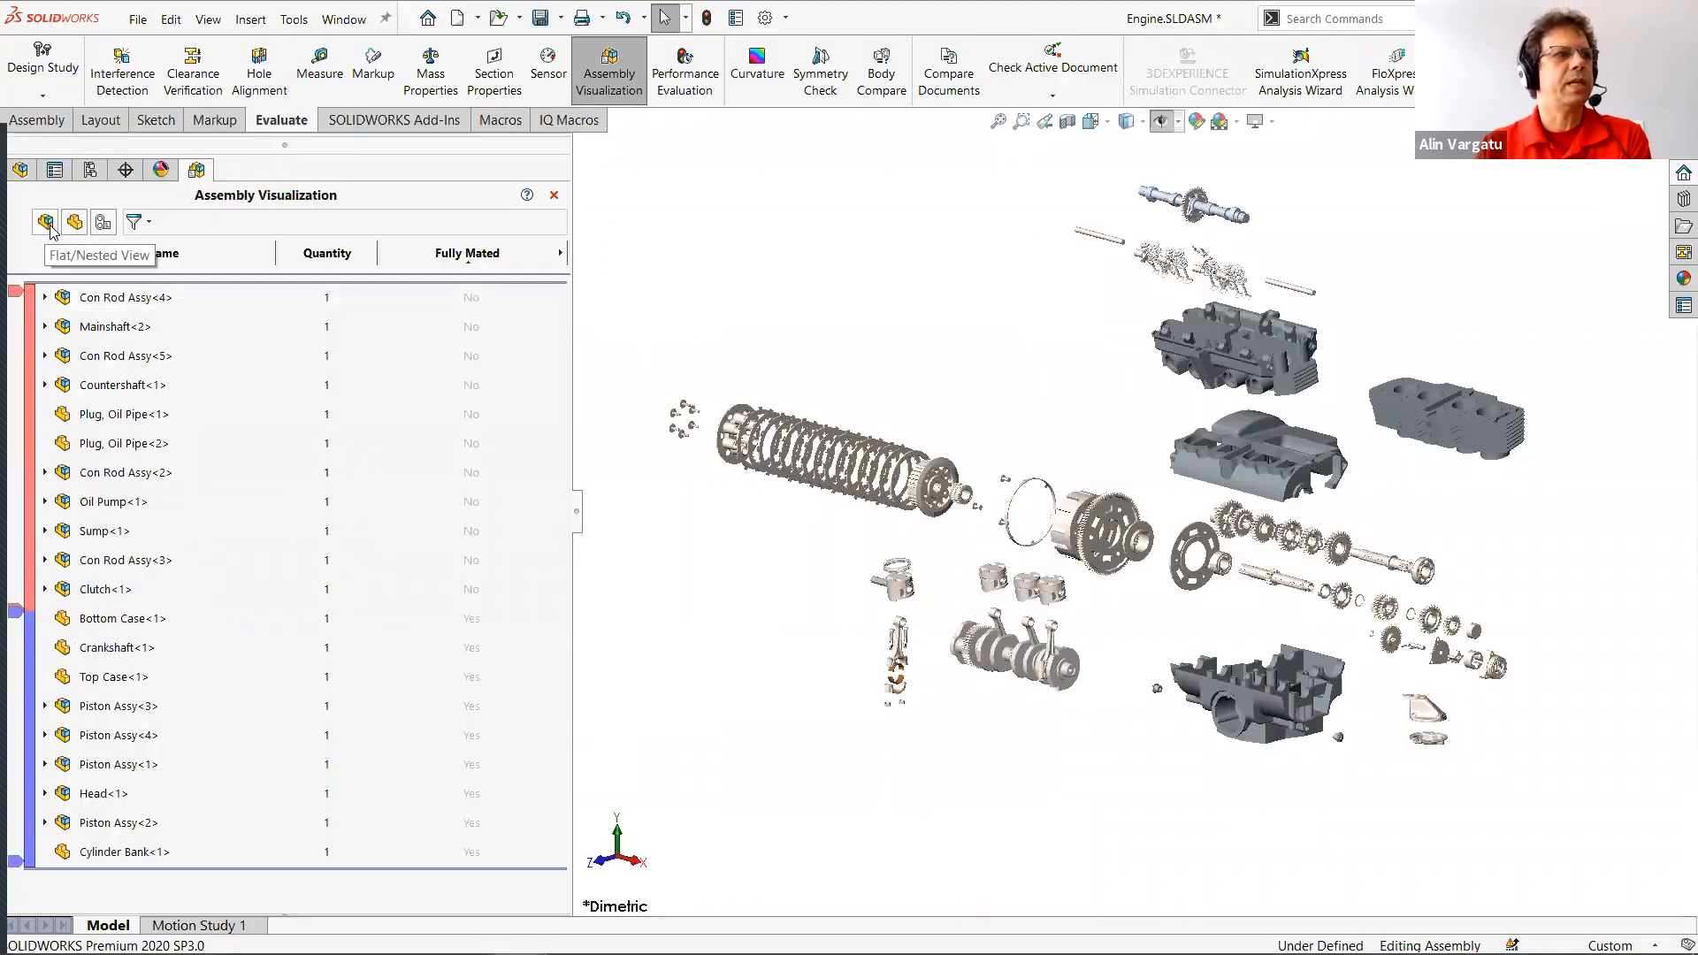
Replace the visualization's Fully Mated column with the Flexible Subassembly property.
left_click(560, 253)
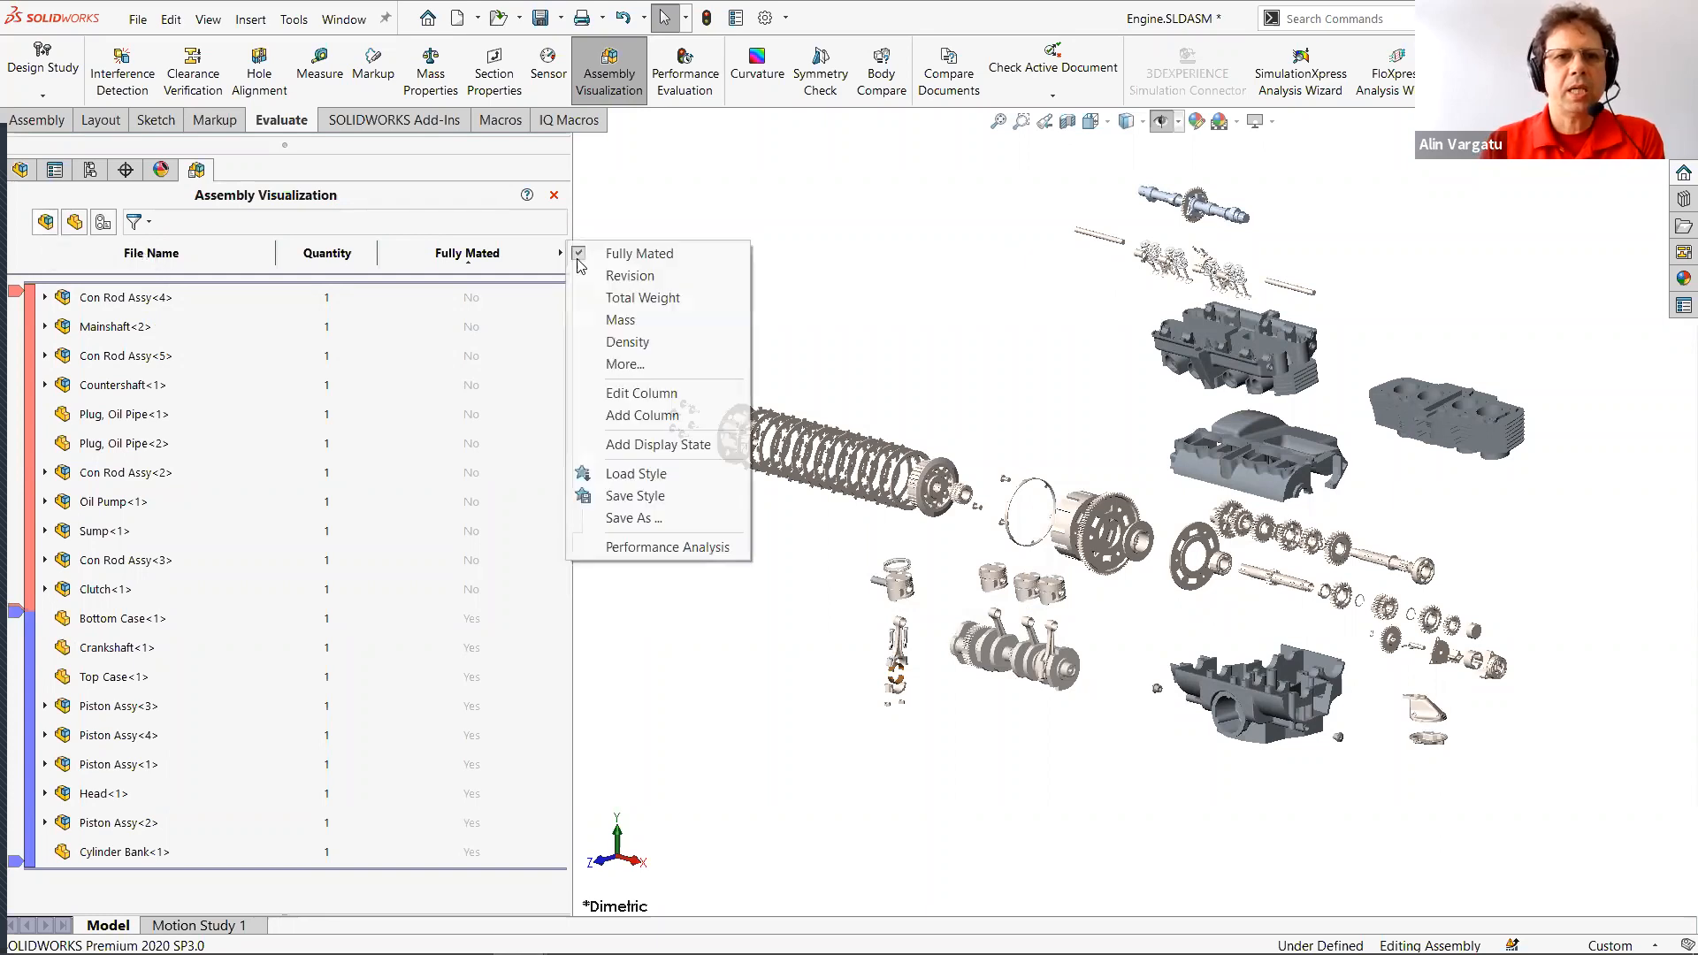
left_click(643, 372)
left_click(952, 408)
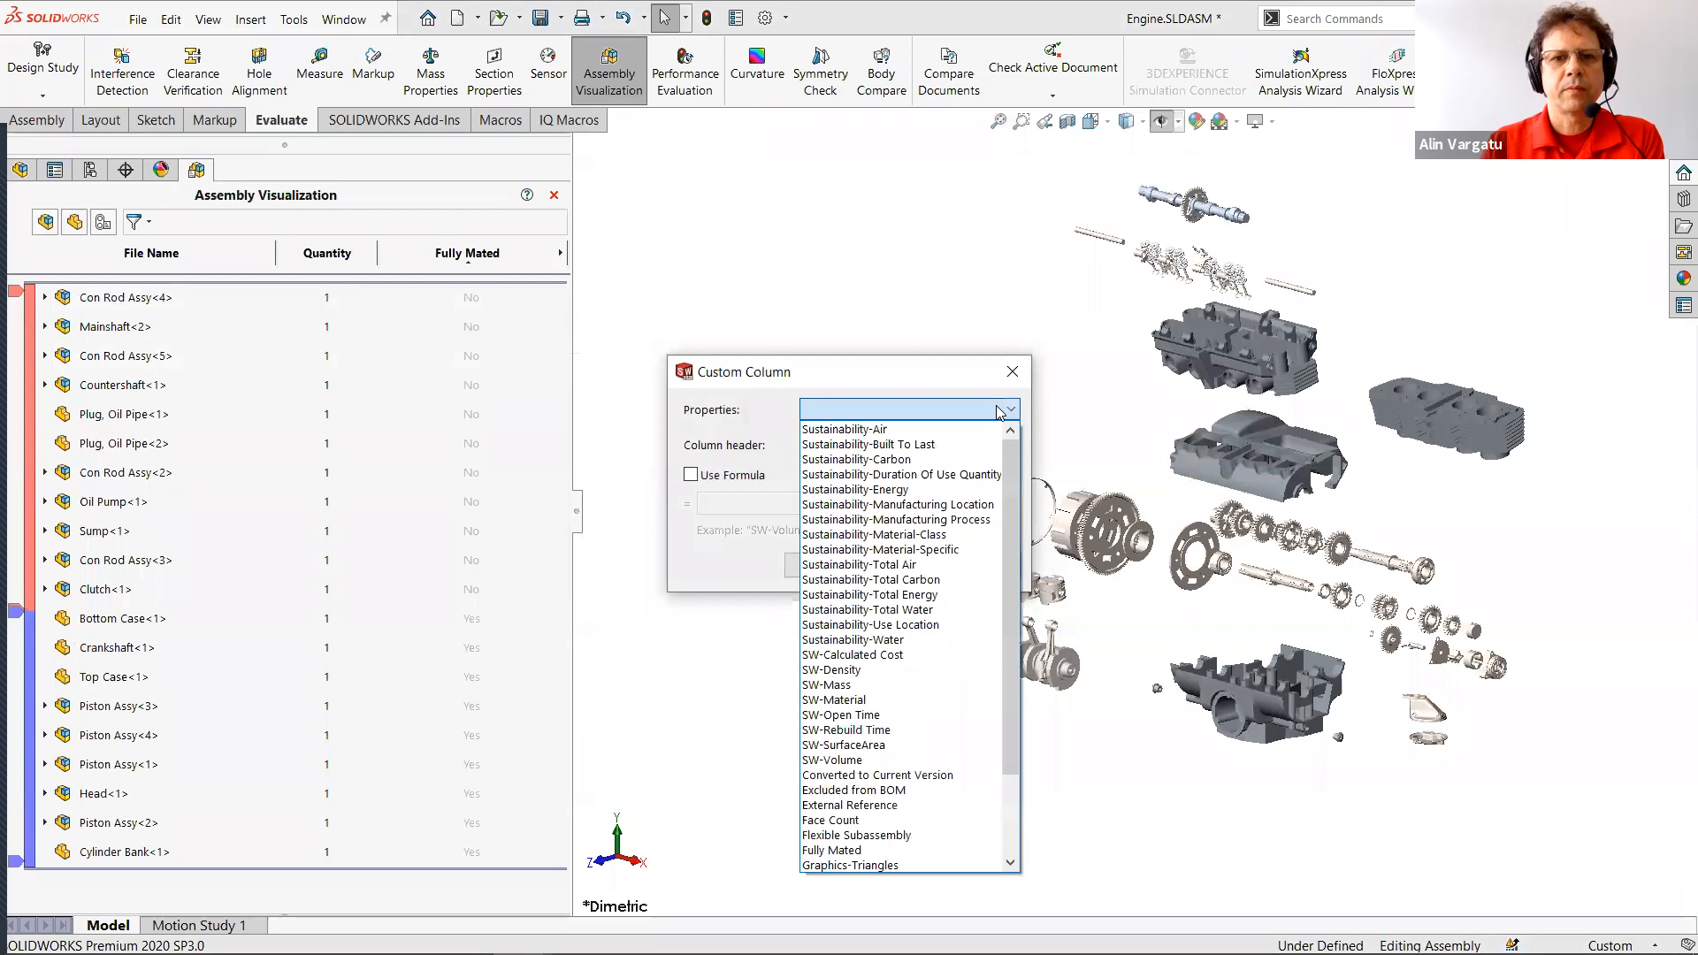
left_click(878, 836)
left_click(815, 566)
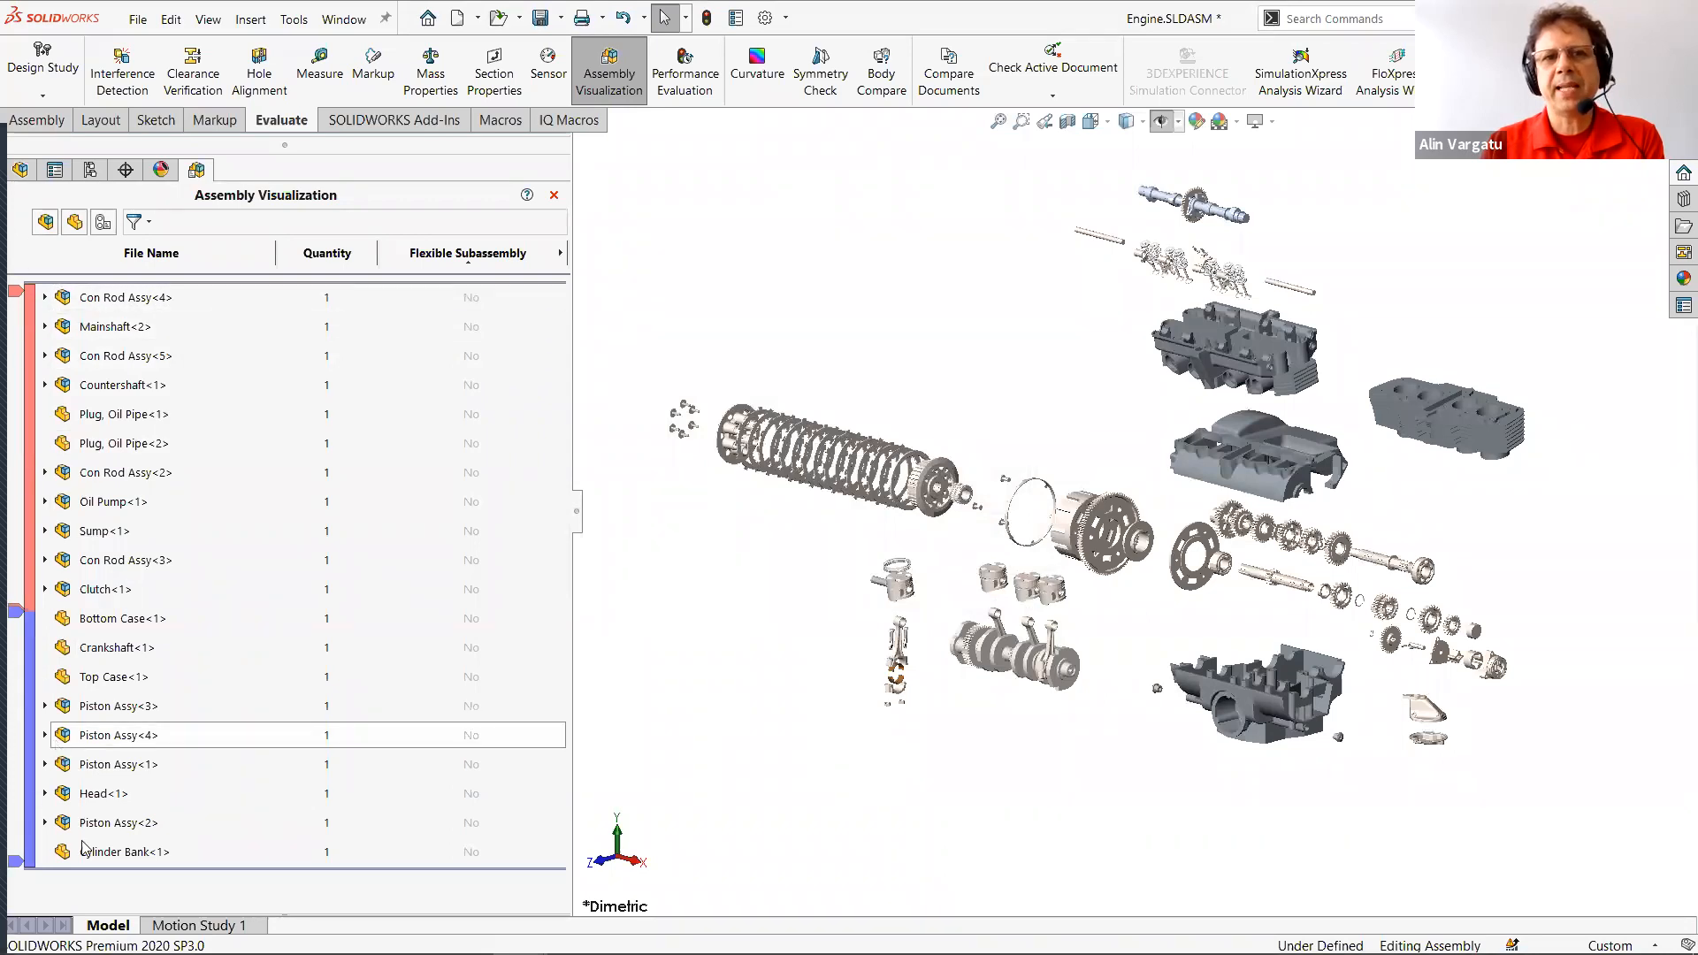
Turn the visualization colors back on, reset the color sliders, and group components with identical Flexible Subassembly values.
right_click(34, 599)
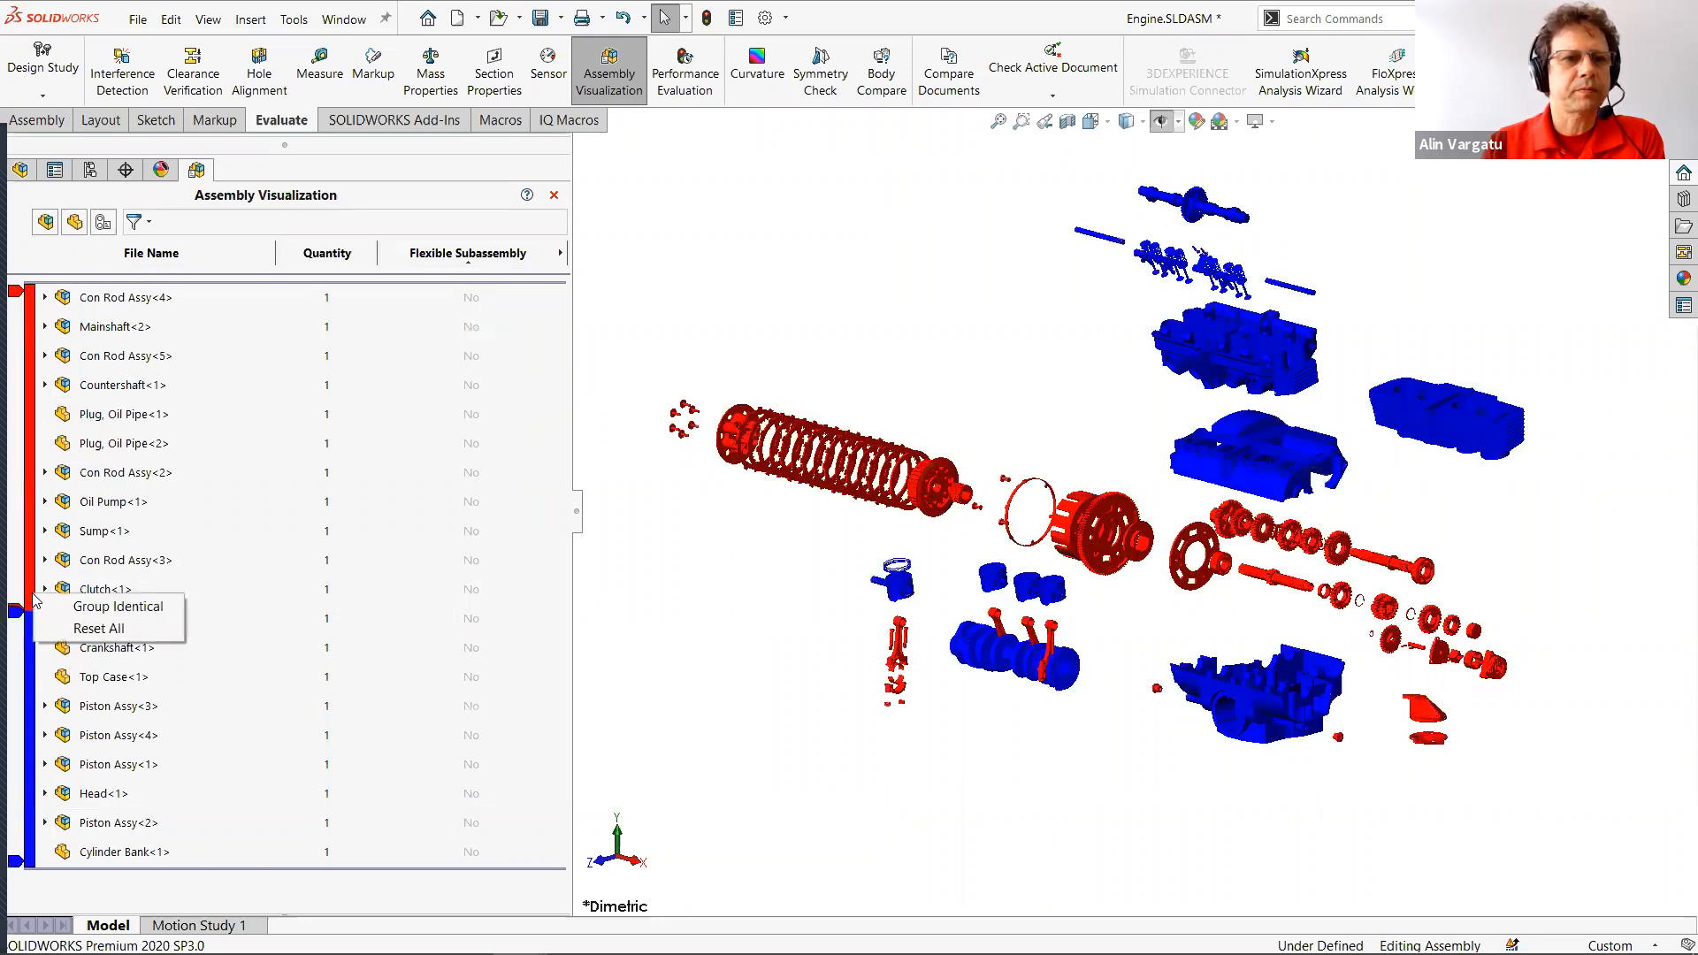
left_click(112, 626)
right_click(32, 592)
left_click(97, 602)
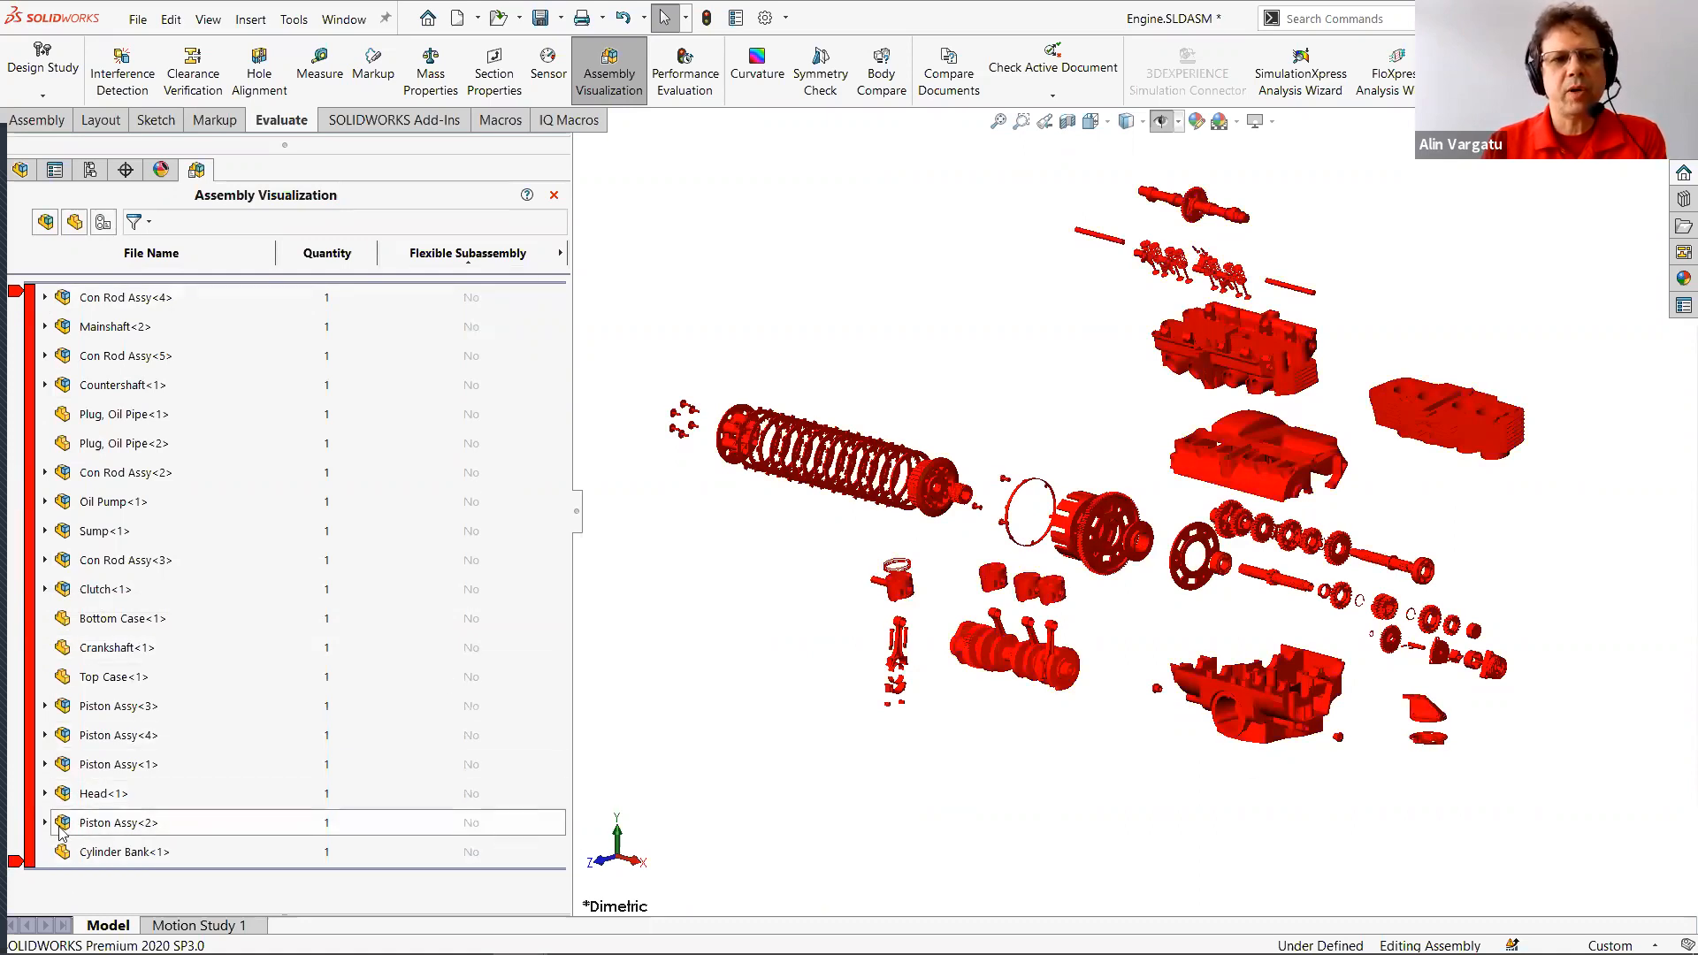
Expand Piston Assy<2> and Head<1> in the list and check their components' Flexible Subassembly values.
left_click(45, 823)
scroll(124, 814, "down", 2)
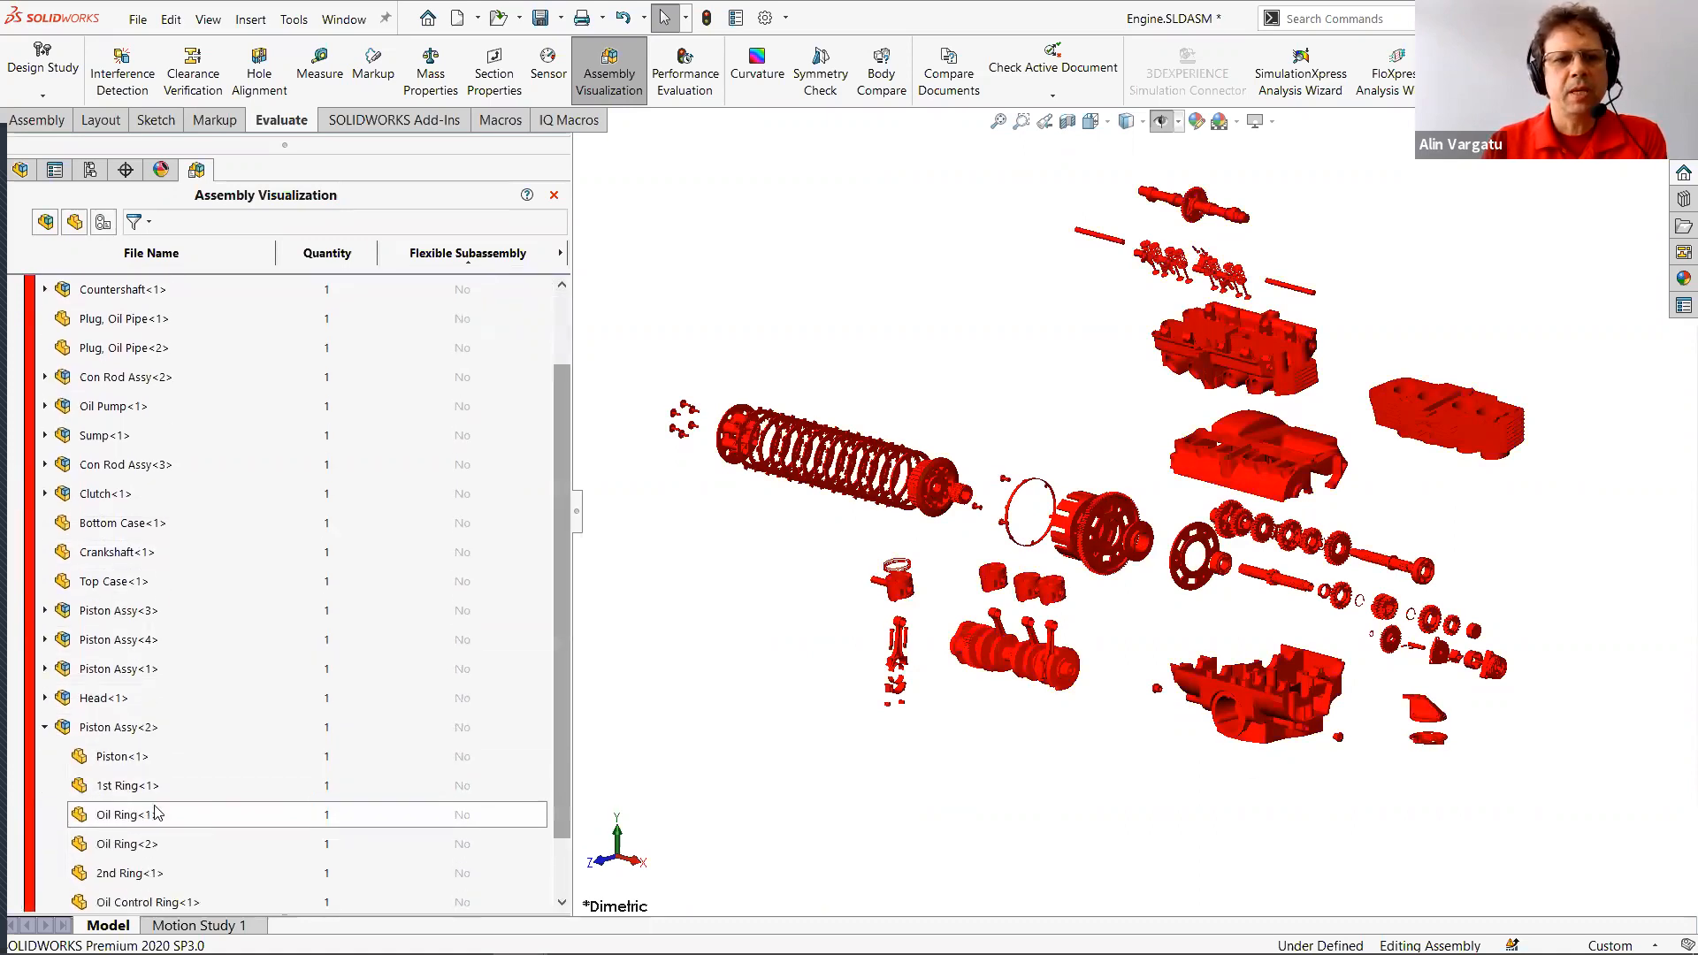
left_click(45, 698)
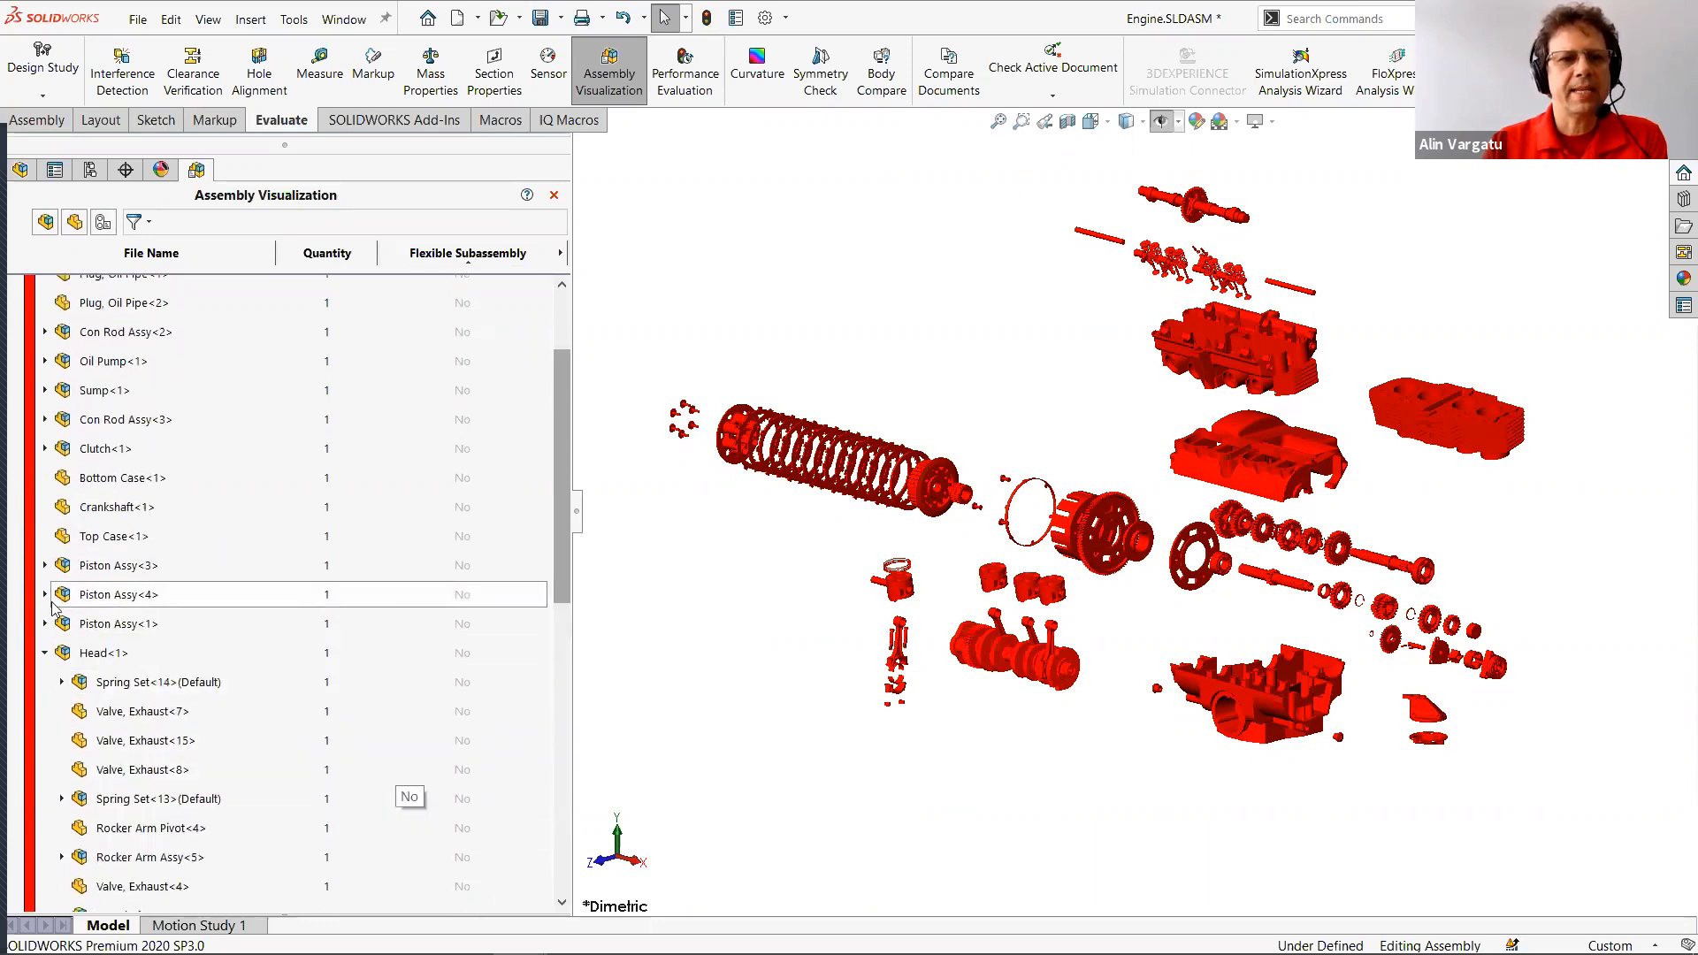
scroll(106, 495, "up", 2)
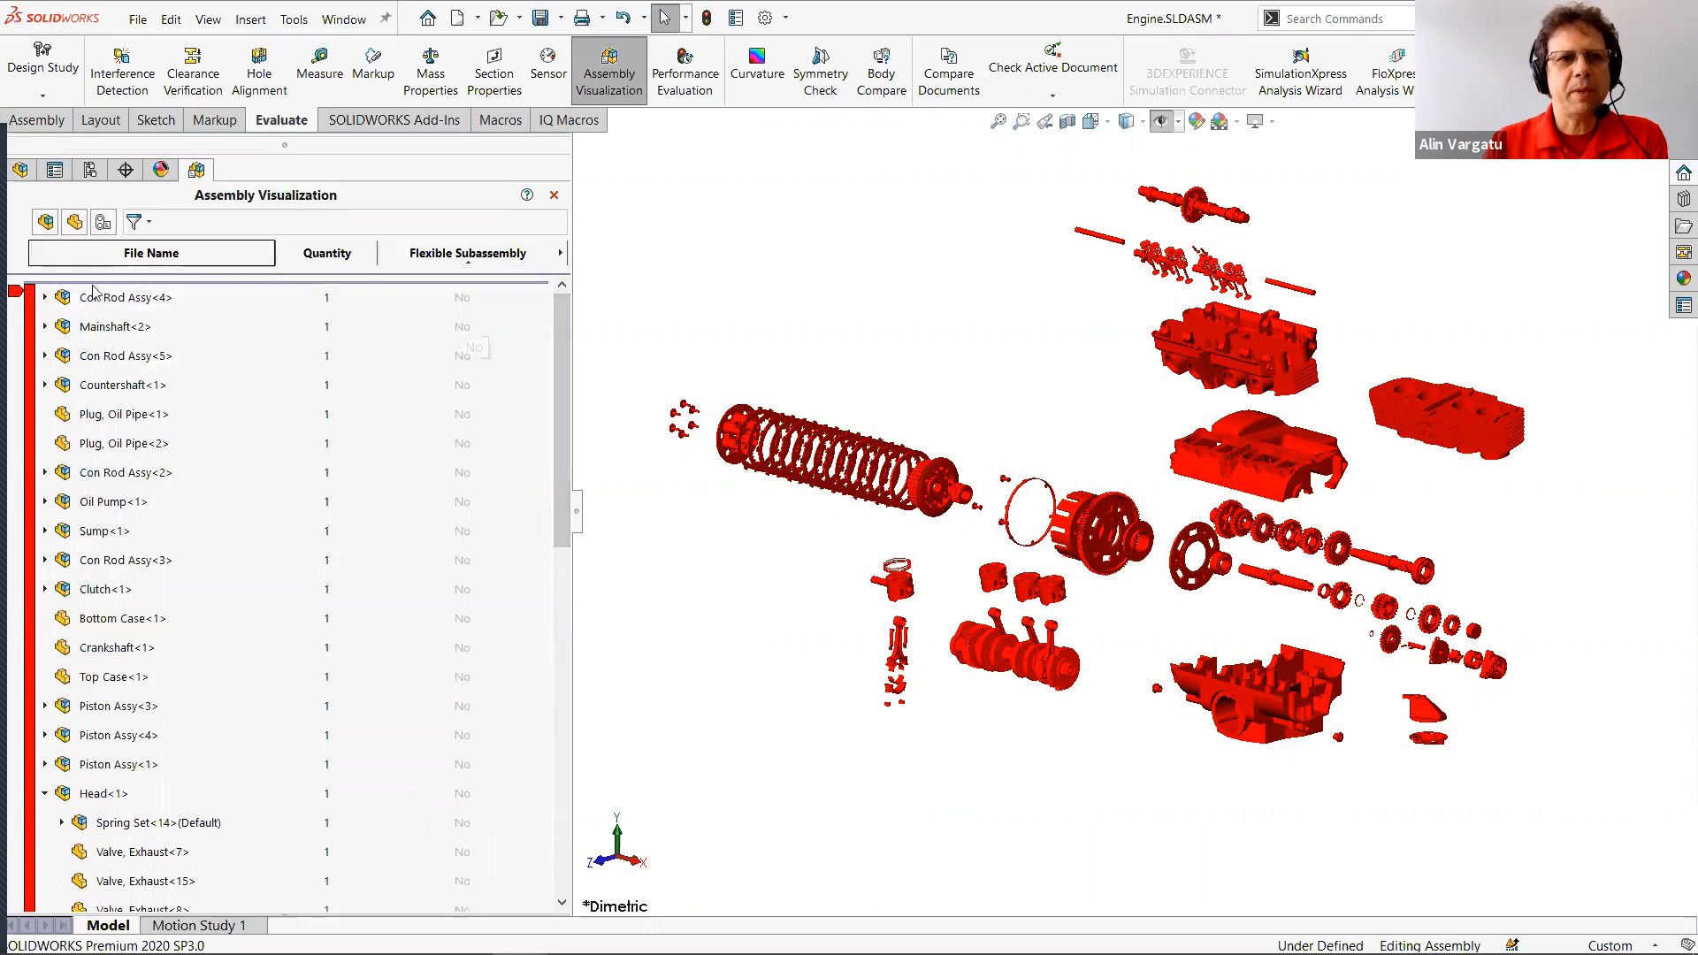
Return to the Engine assembly's feature tree and collapse all of its expanded items.
left_click(19, 168)
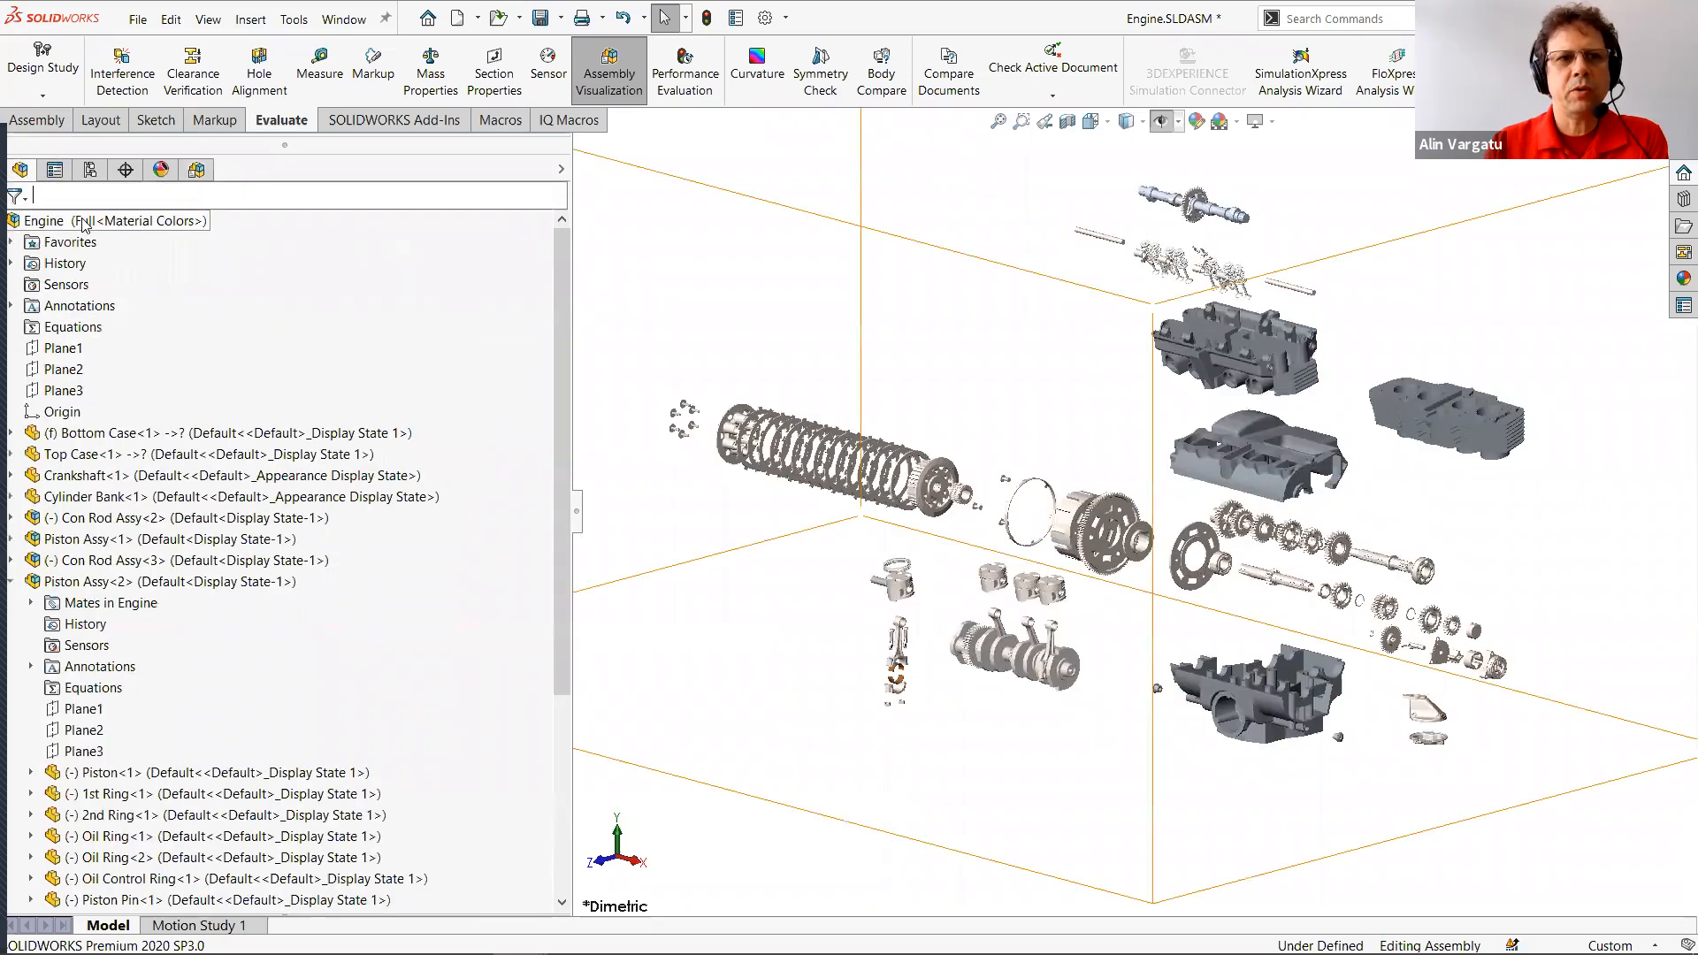
left_click(104, 222)
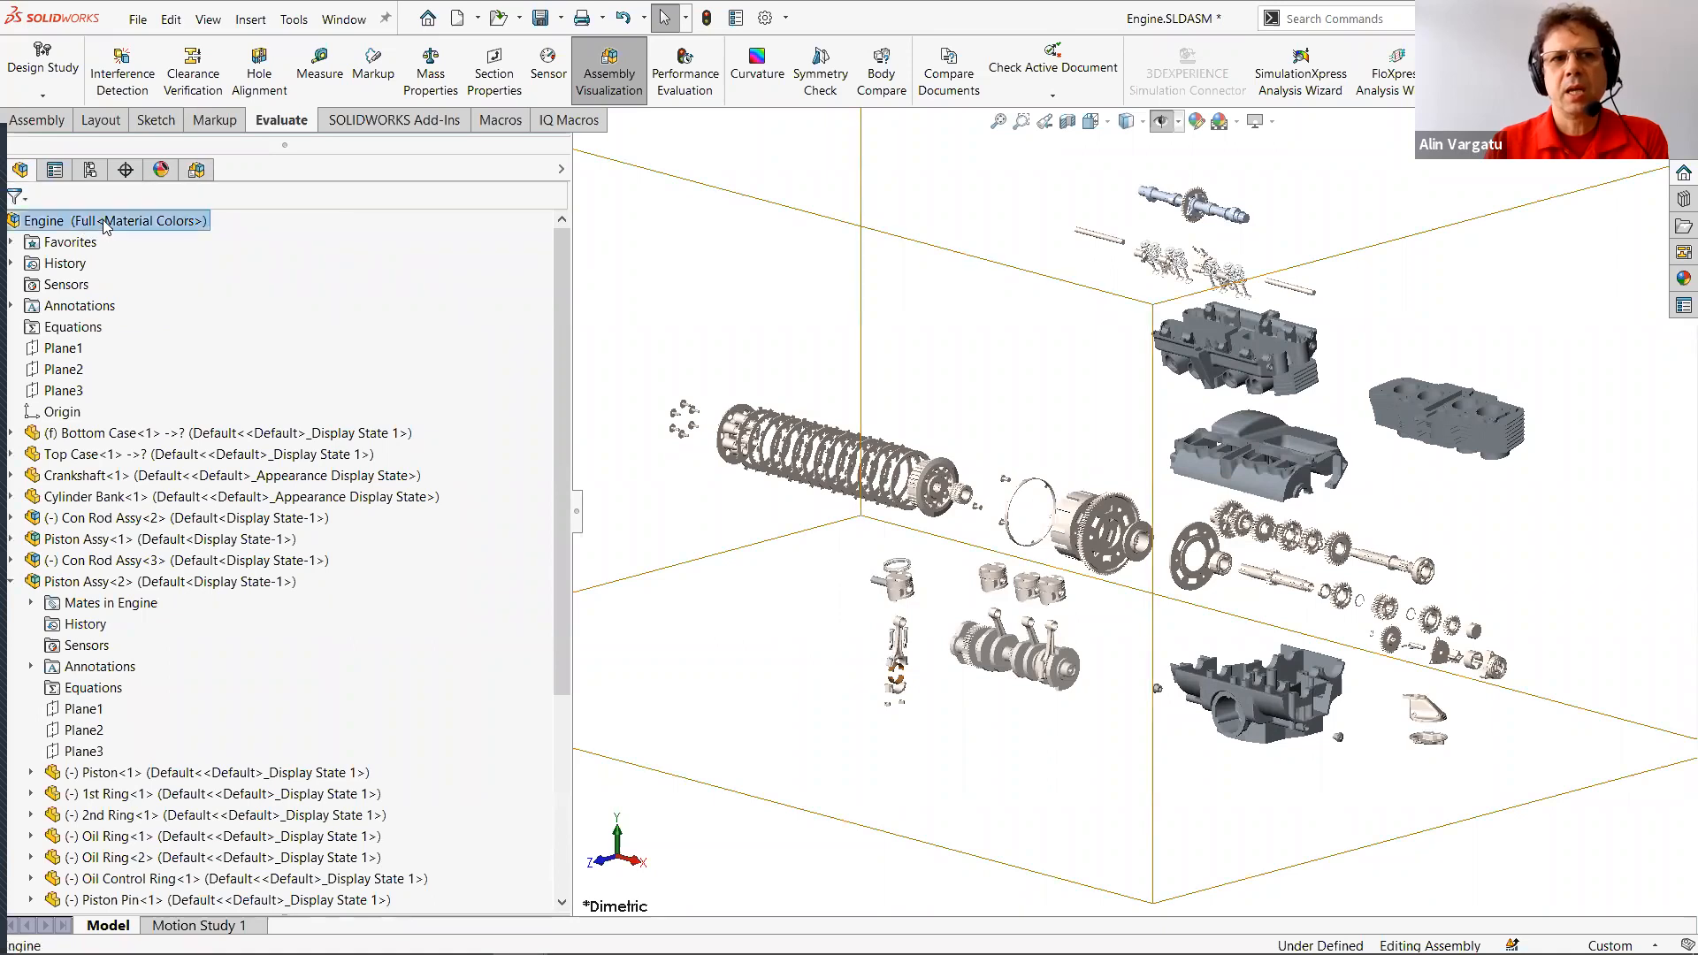
right_click(105, 225)
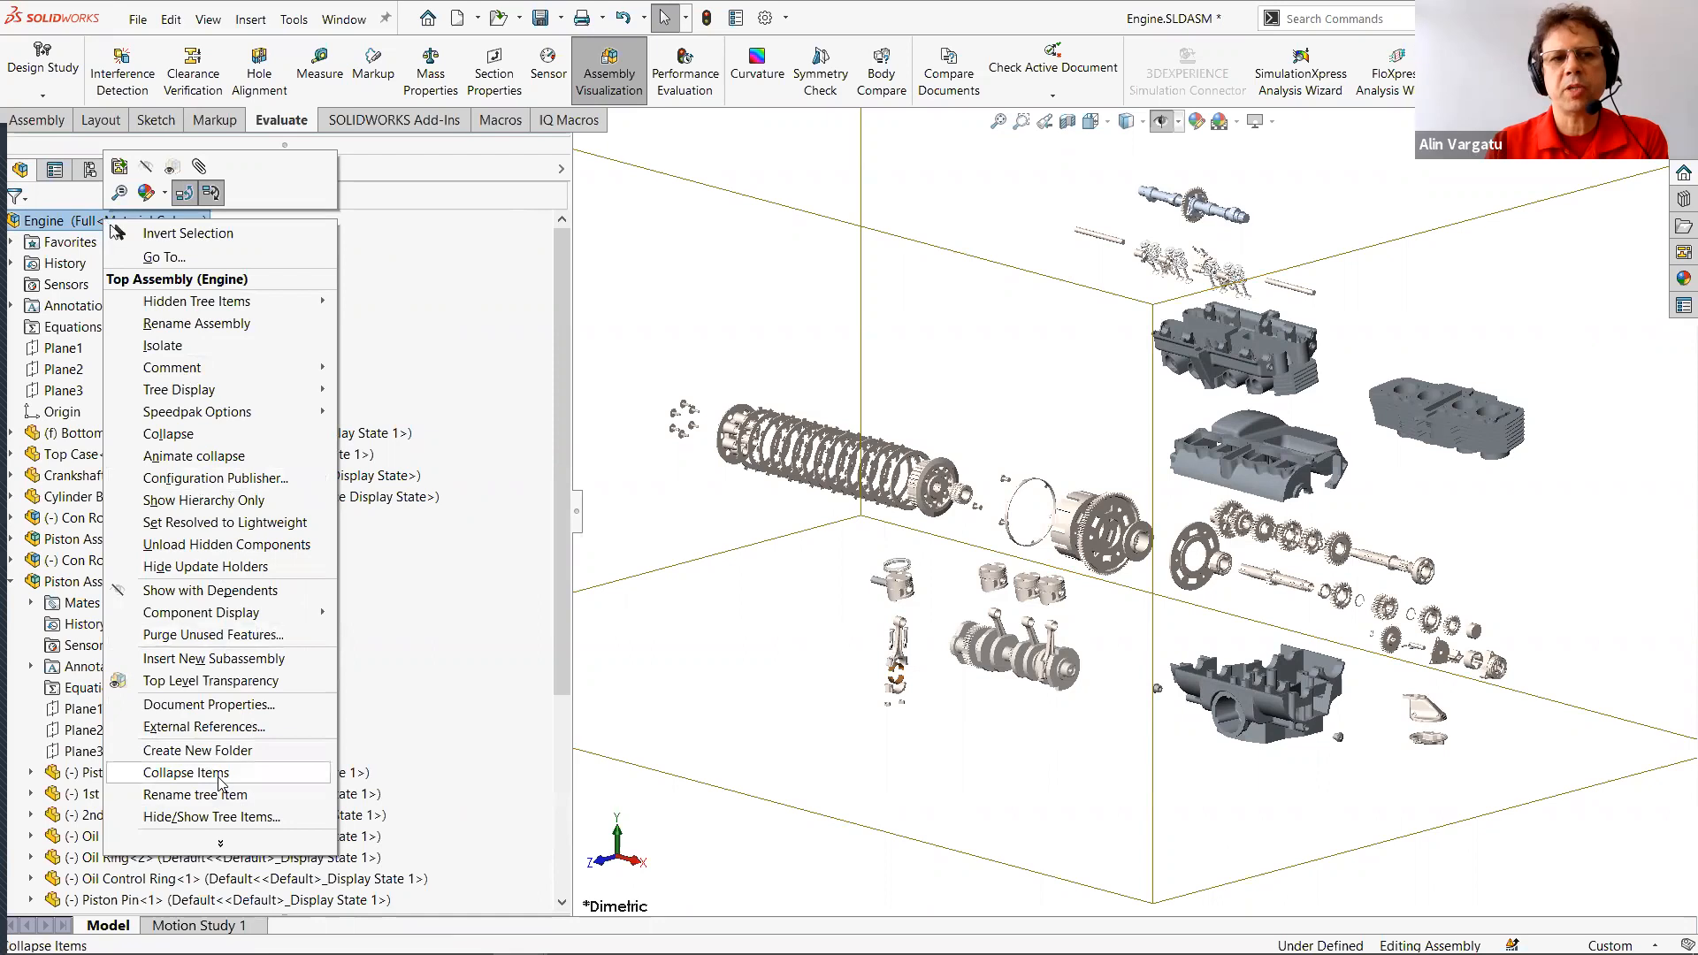
left_click(187, 773)
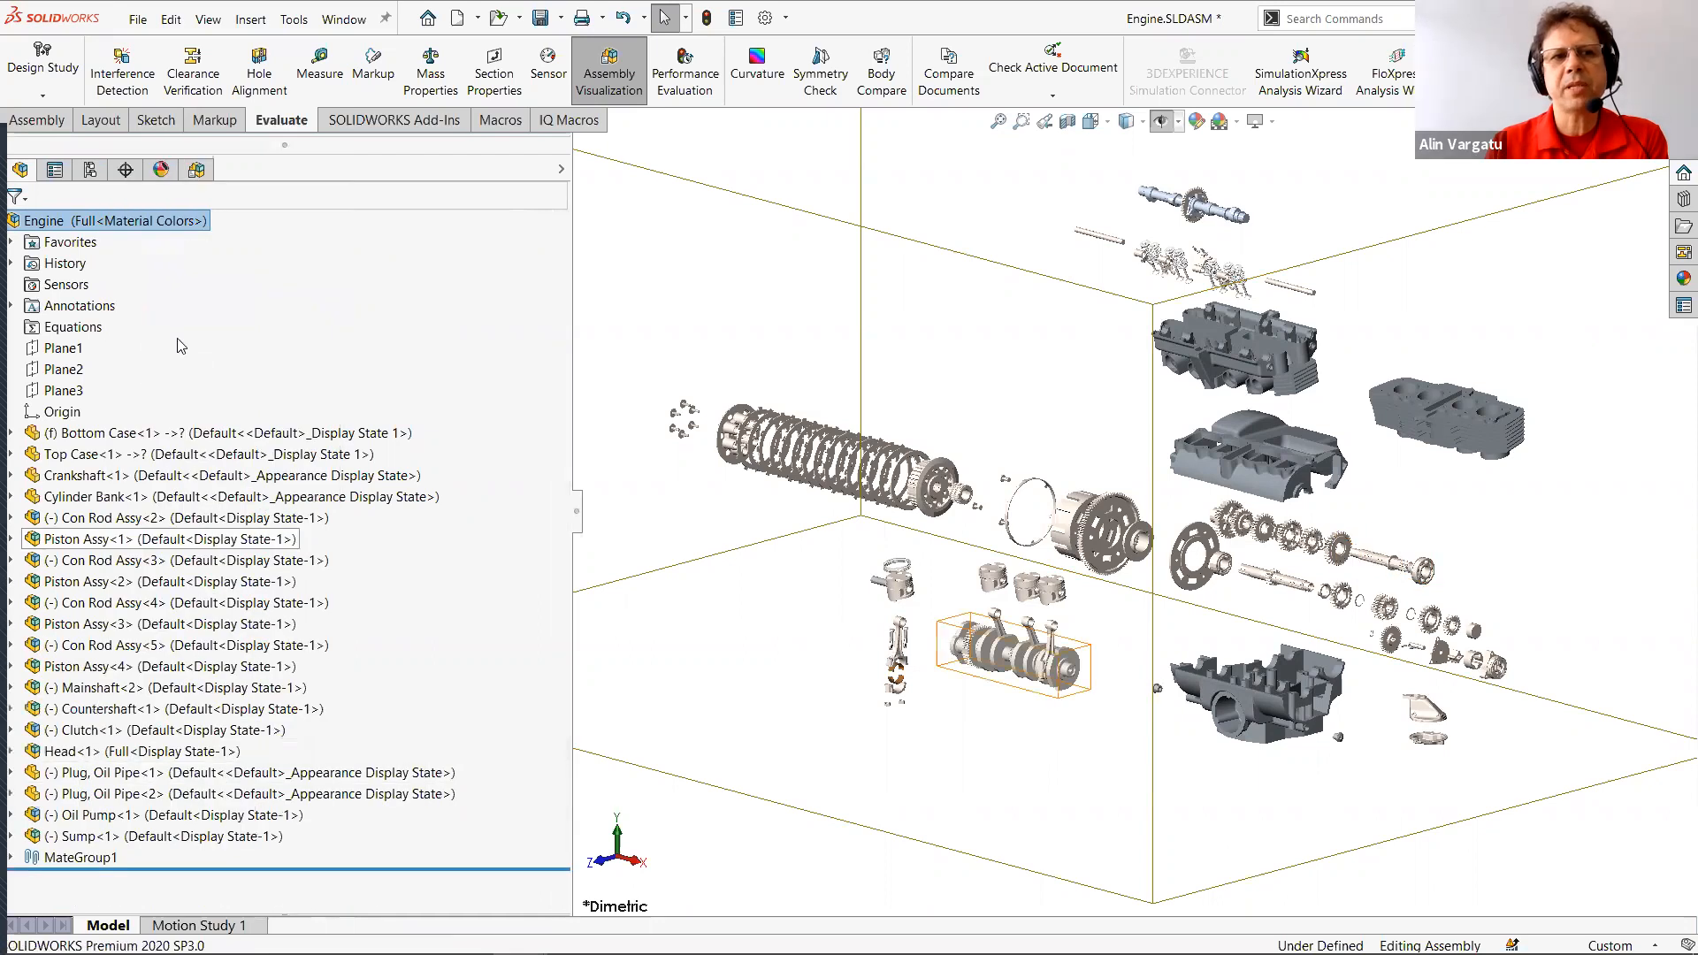
Expand Con Rod Assy<2> and Piston Assy<1> in the feature tree and collapse the whole tree again.
right_click(174, 228)
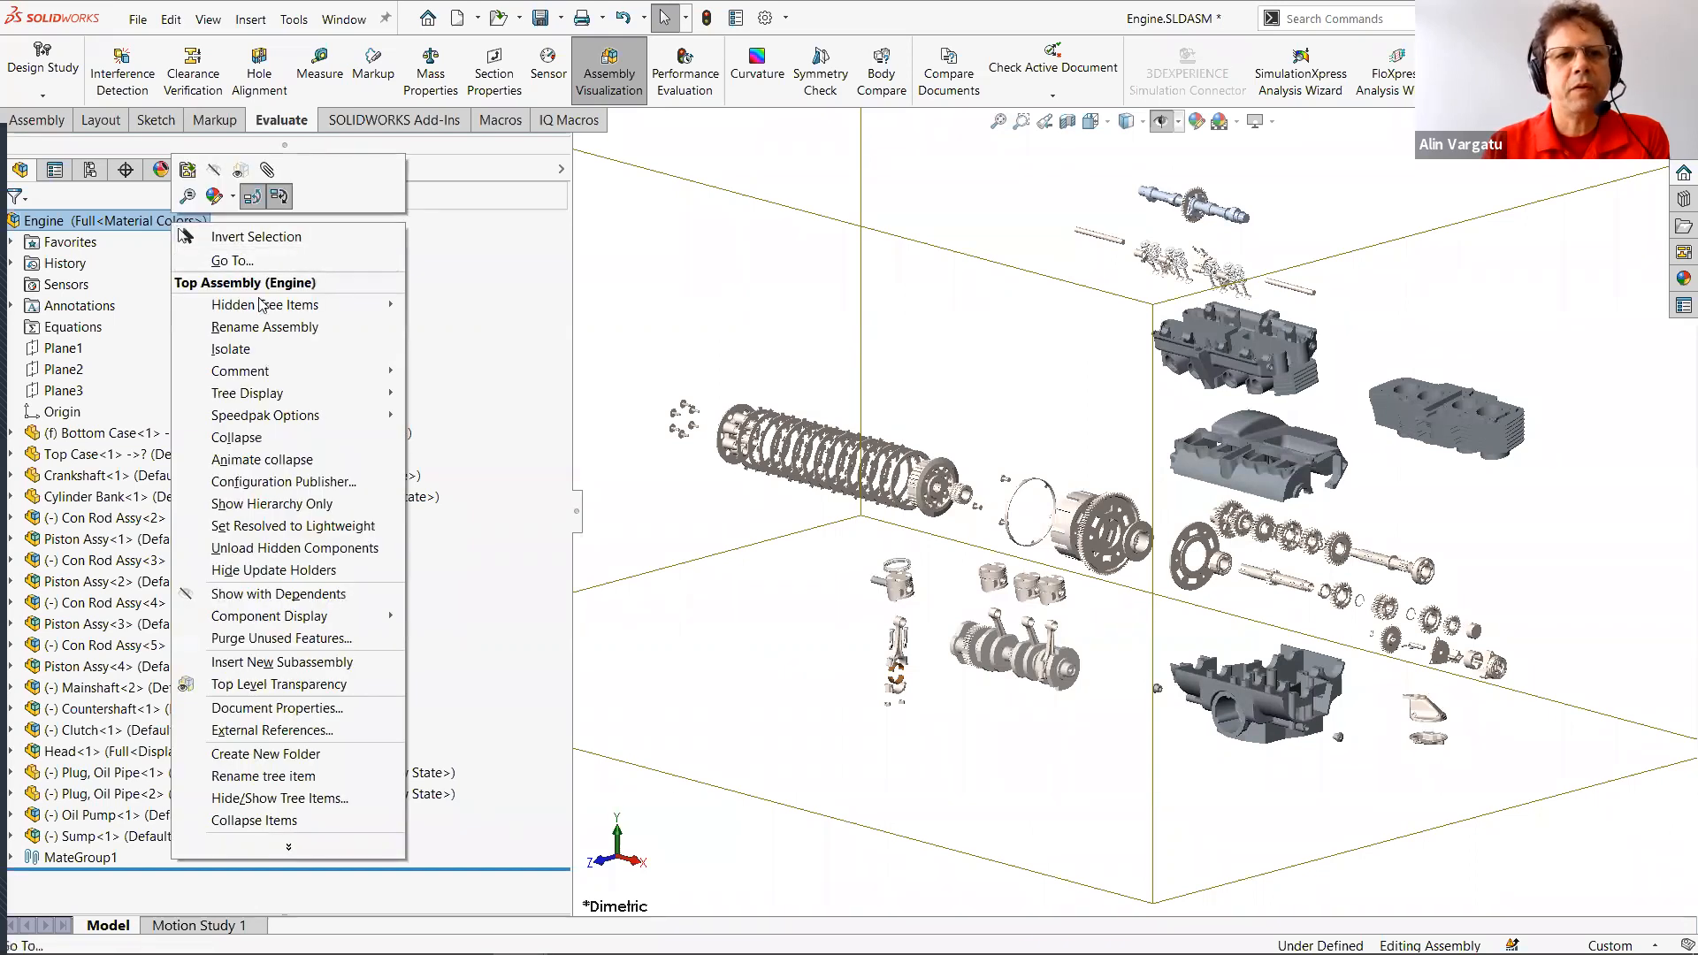
left_click(11, 519)
left_click(10, 900)
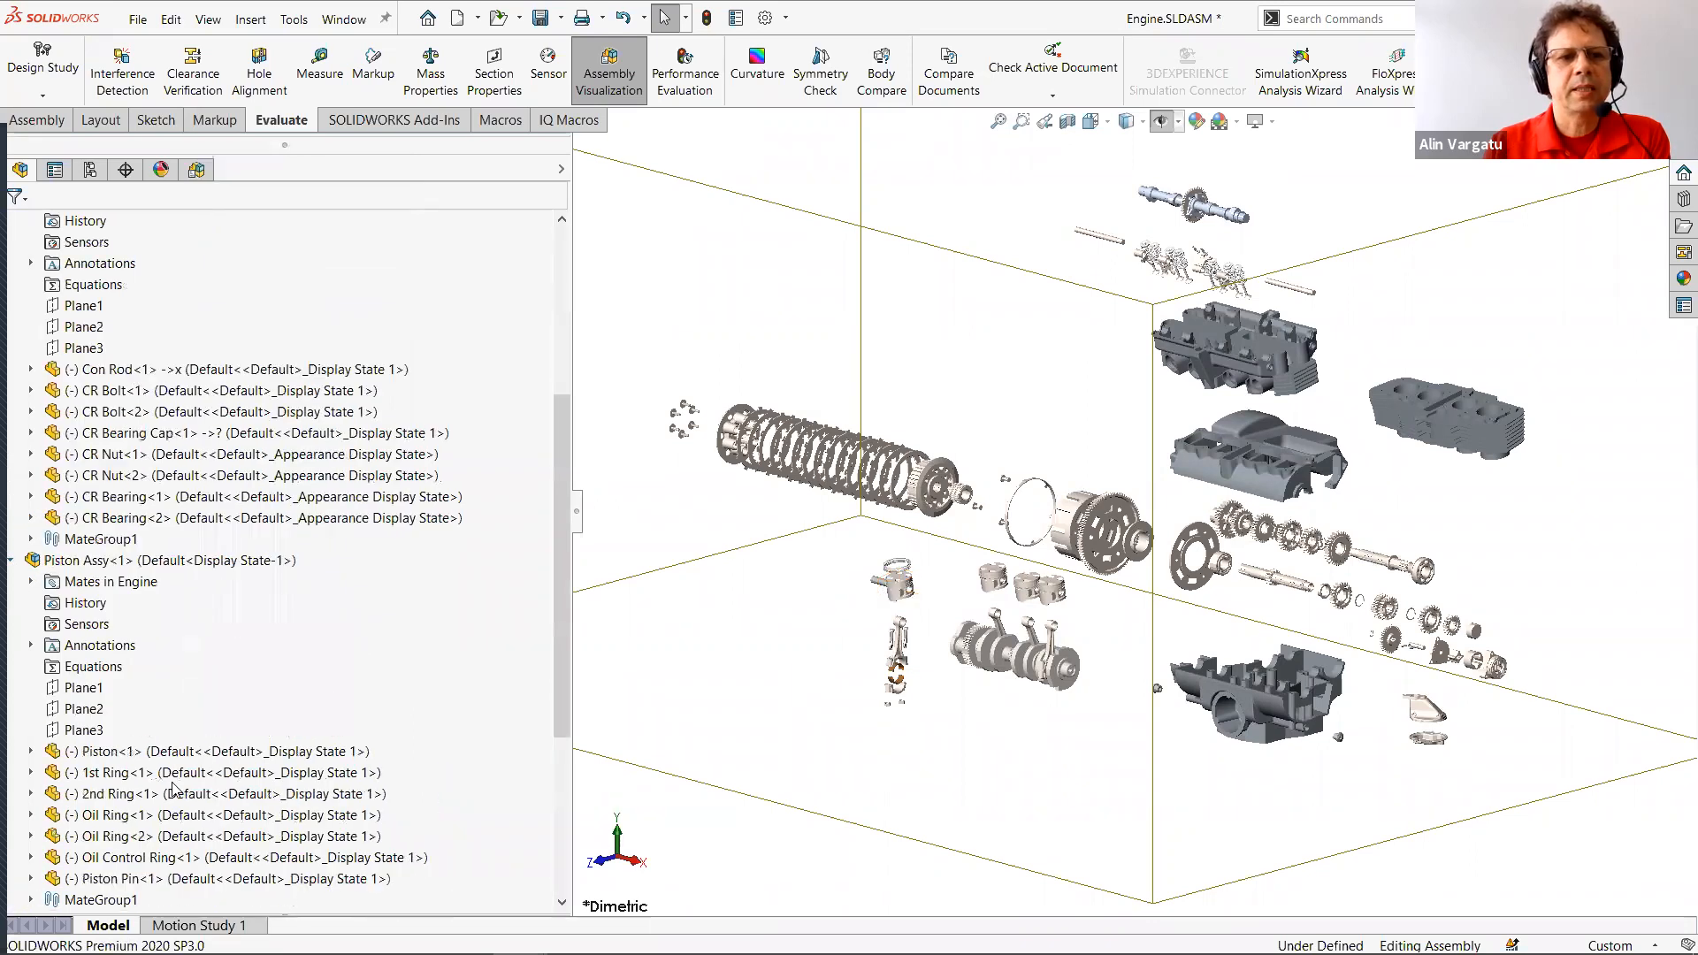
scroll(155, 327, "up", 5)
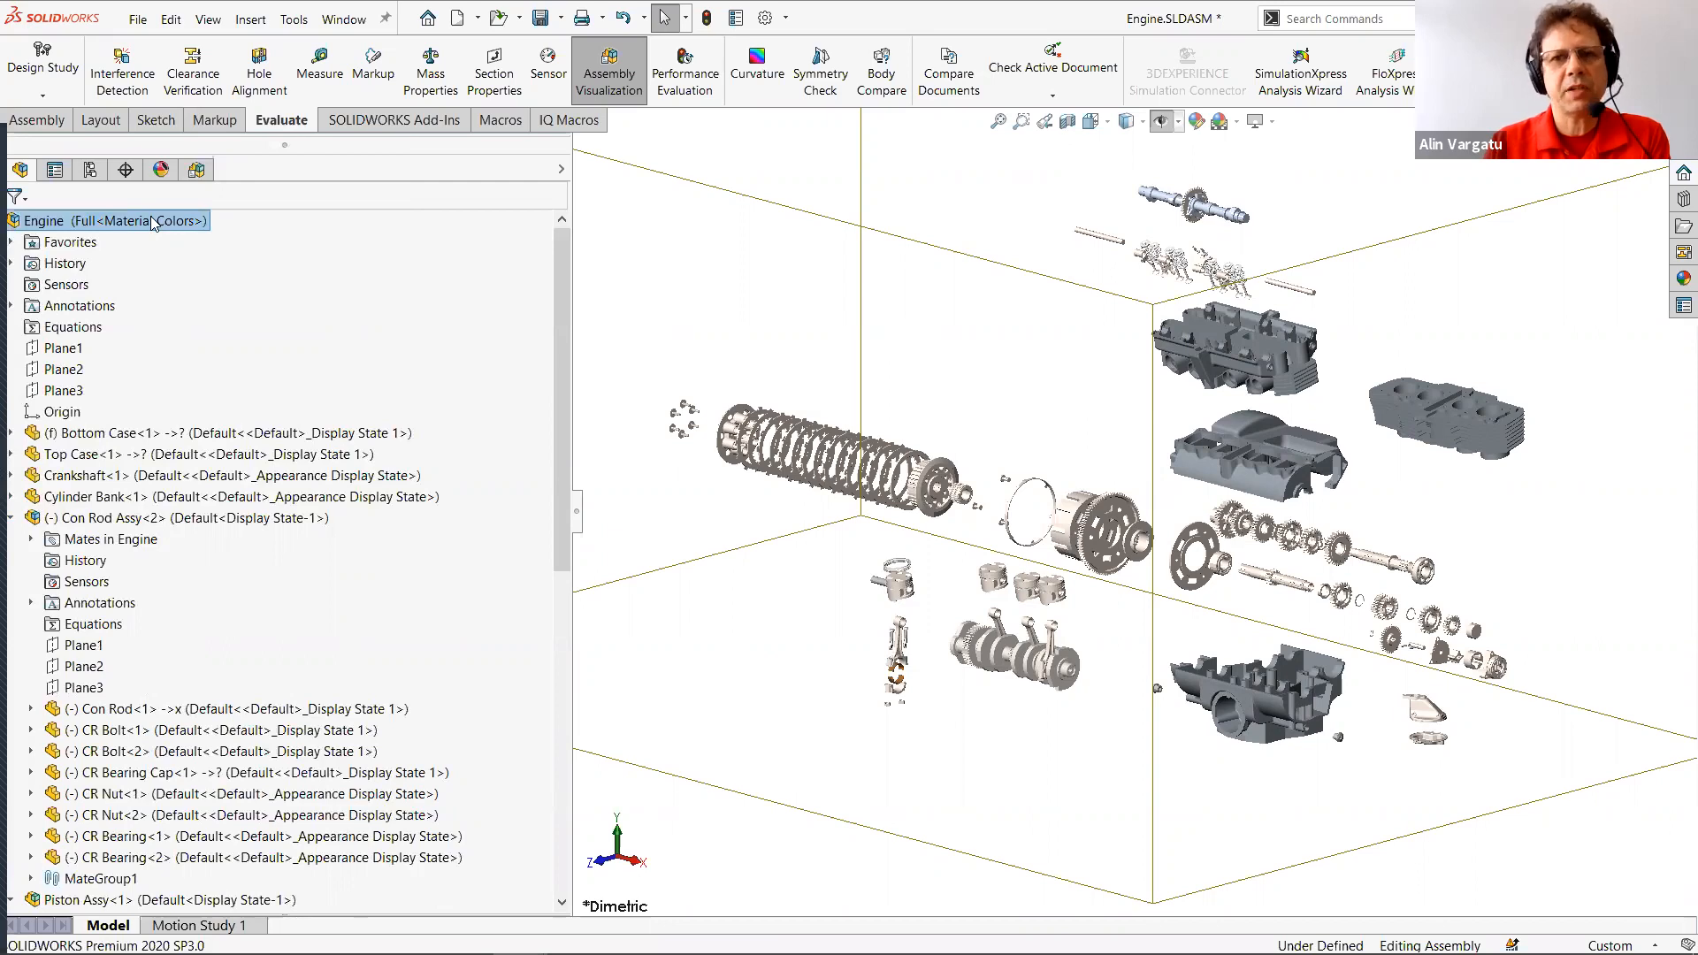
mouse_move(195, 731)
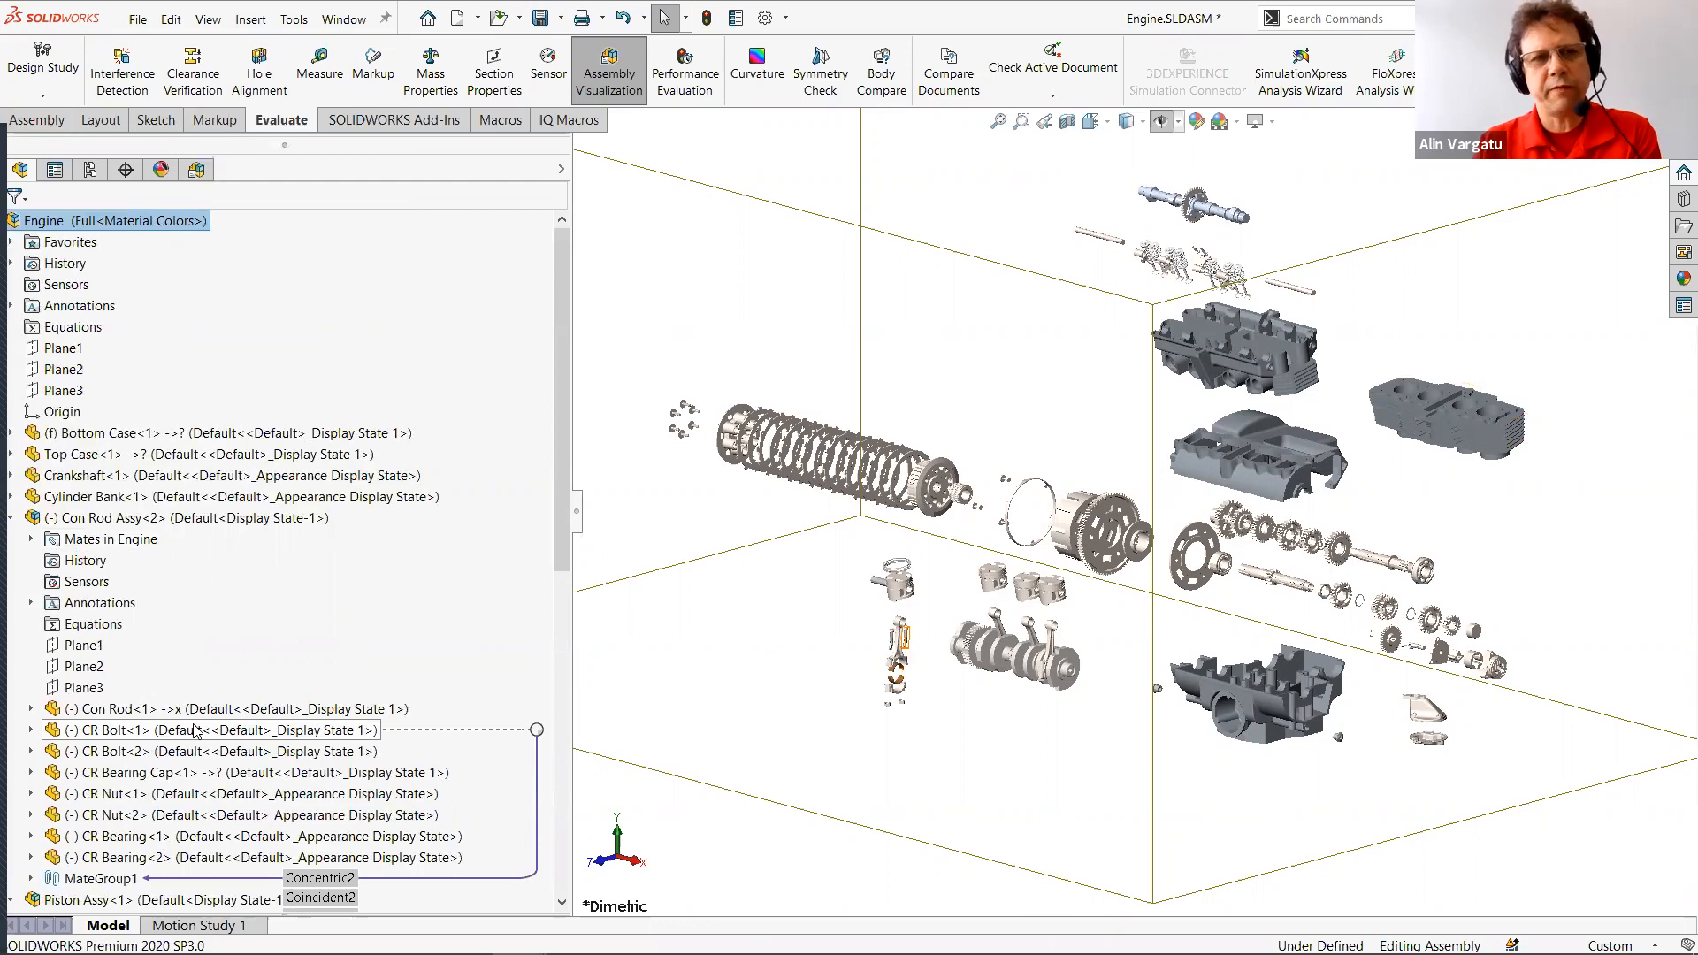
key("shift+c")
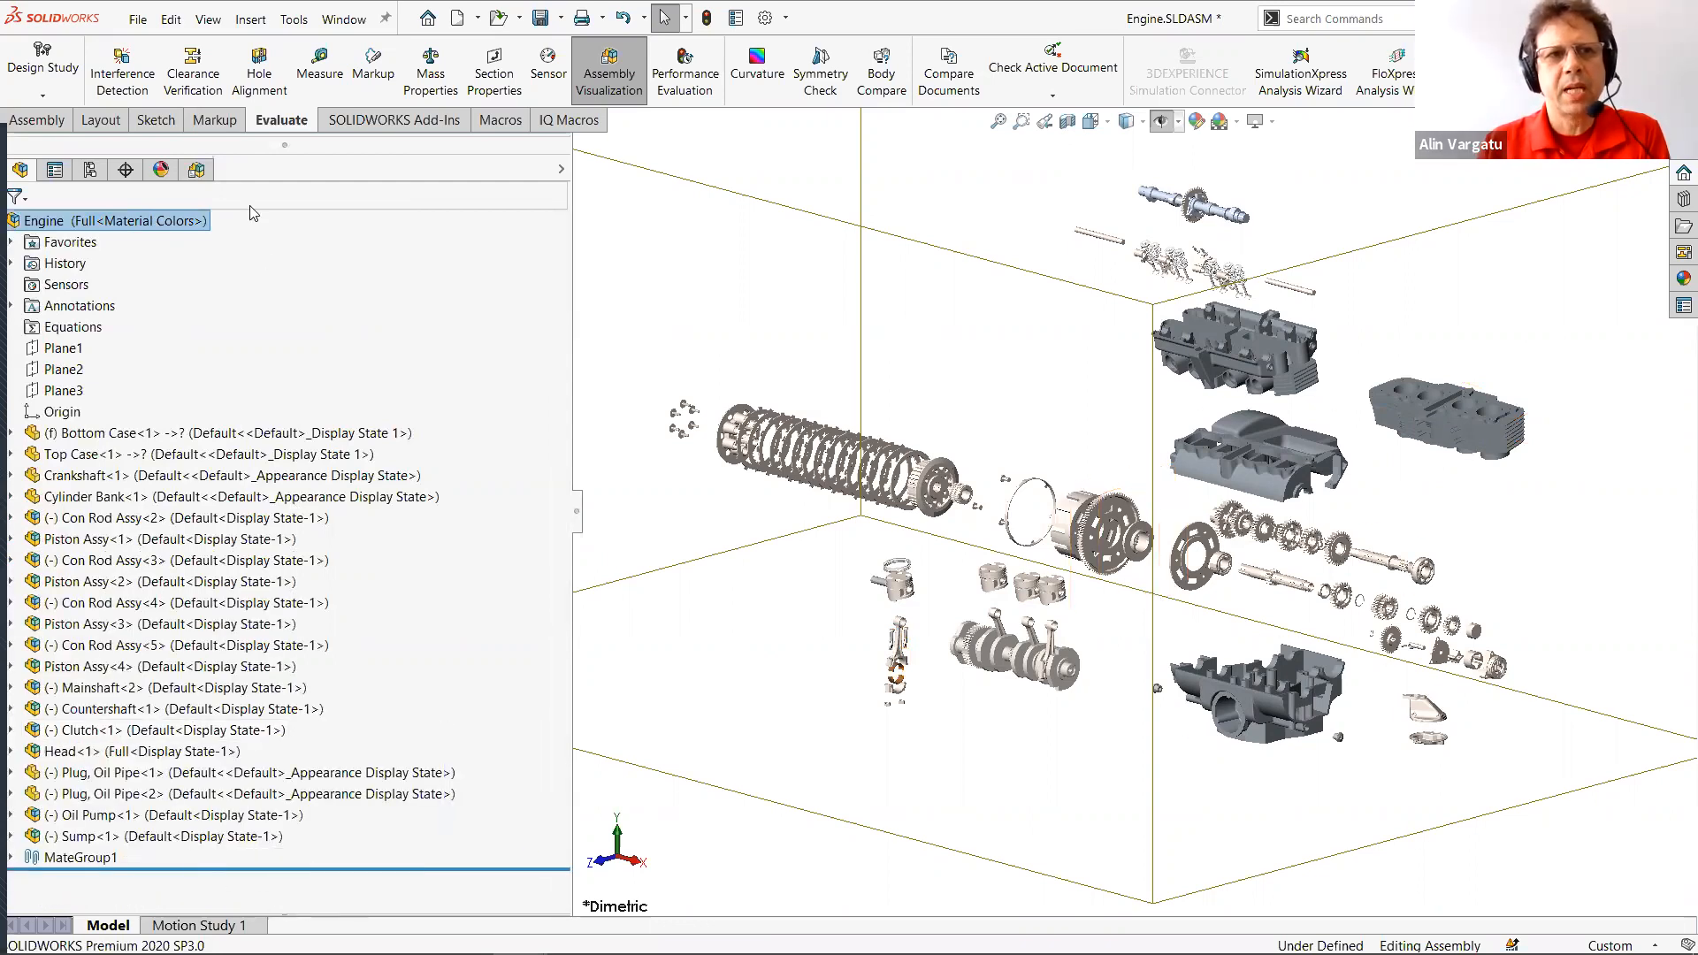
Reopen the Assembly Visualization list and expand Con Rod Assy<4>, Mainshaft<2>, Con Rod Assy<5>, Con Rod Assy<2> and Piston Assy<1>.
left_click(198, 171)
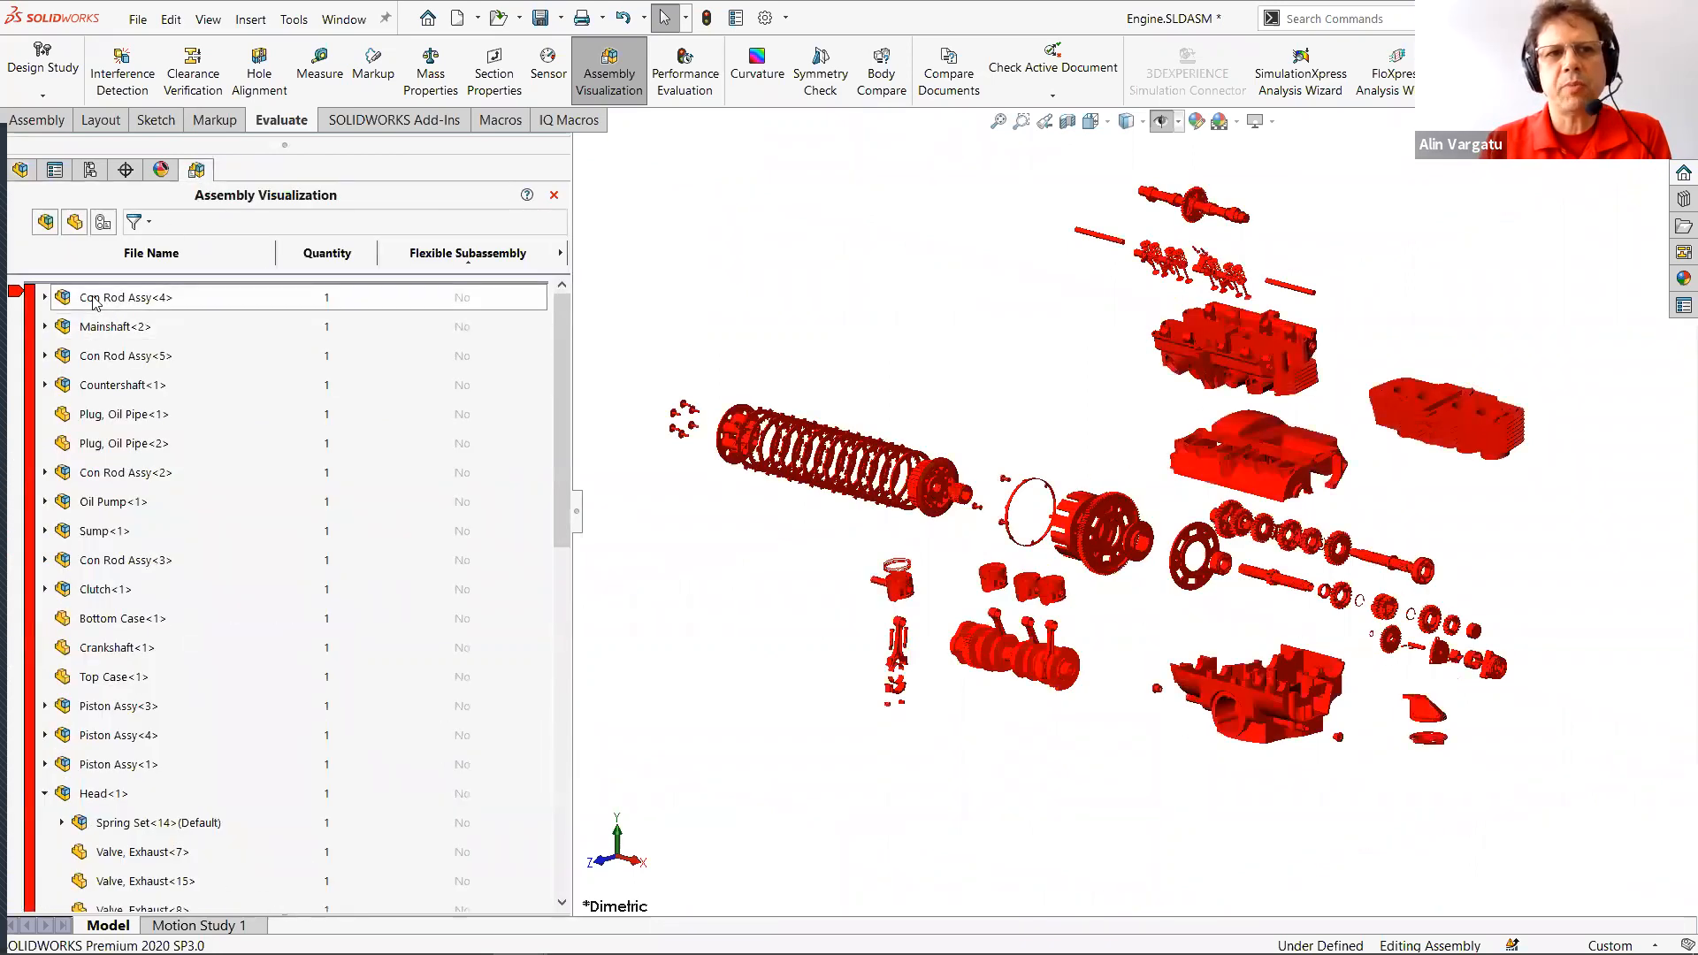
left_click(44, 298)
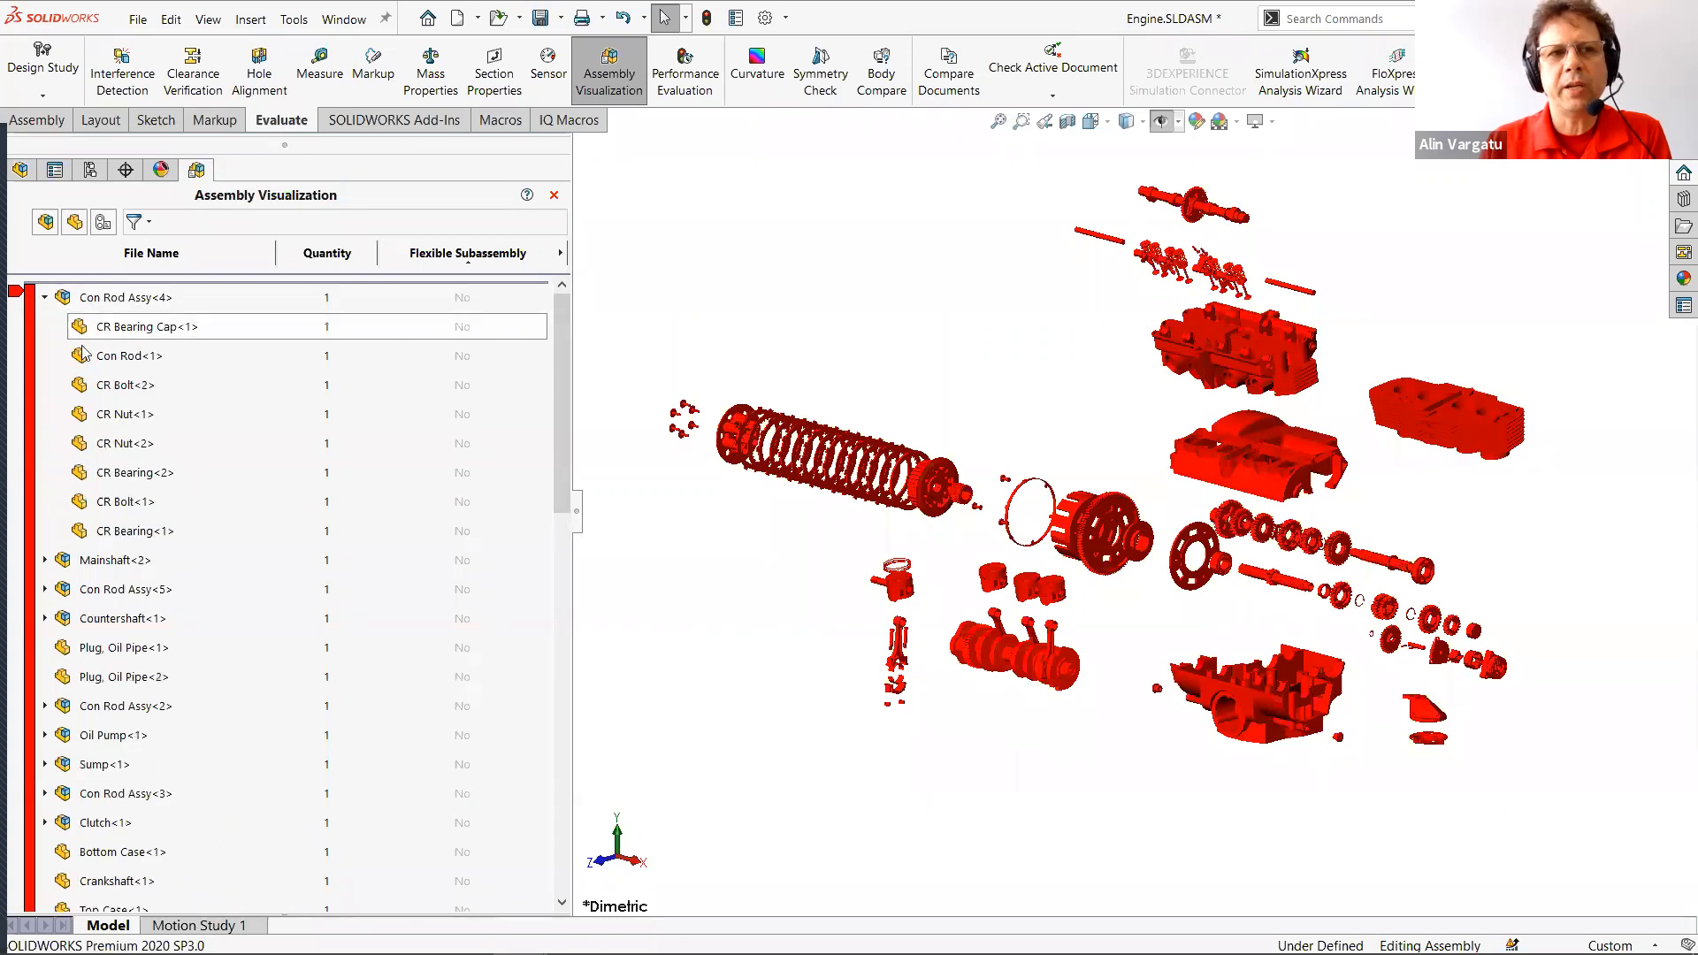
left_click(44, 561)
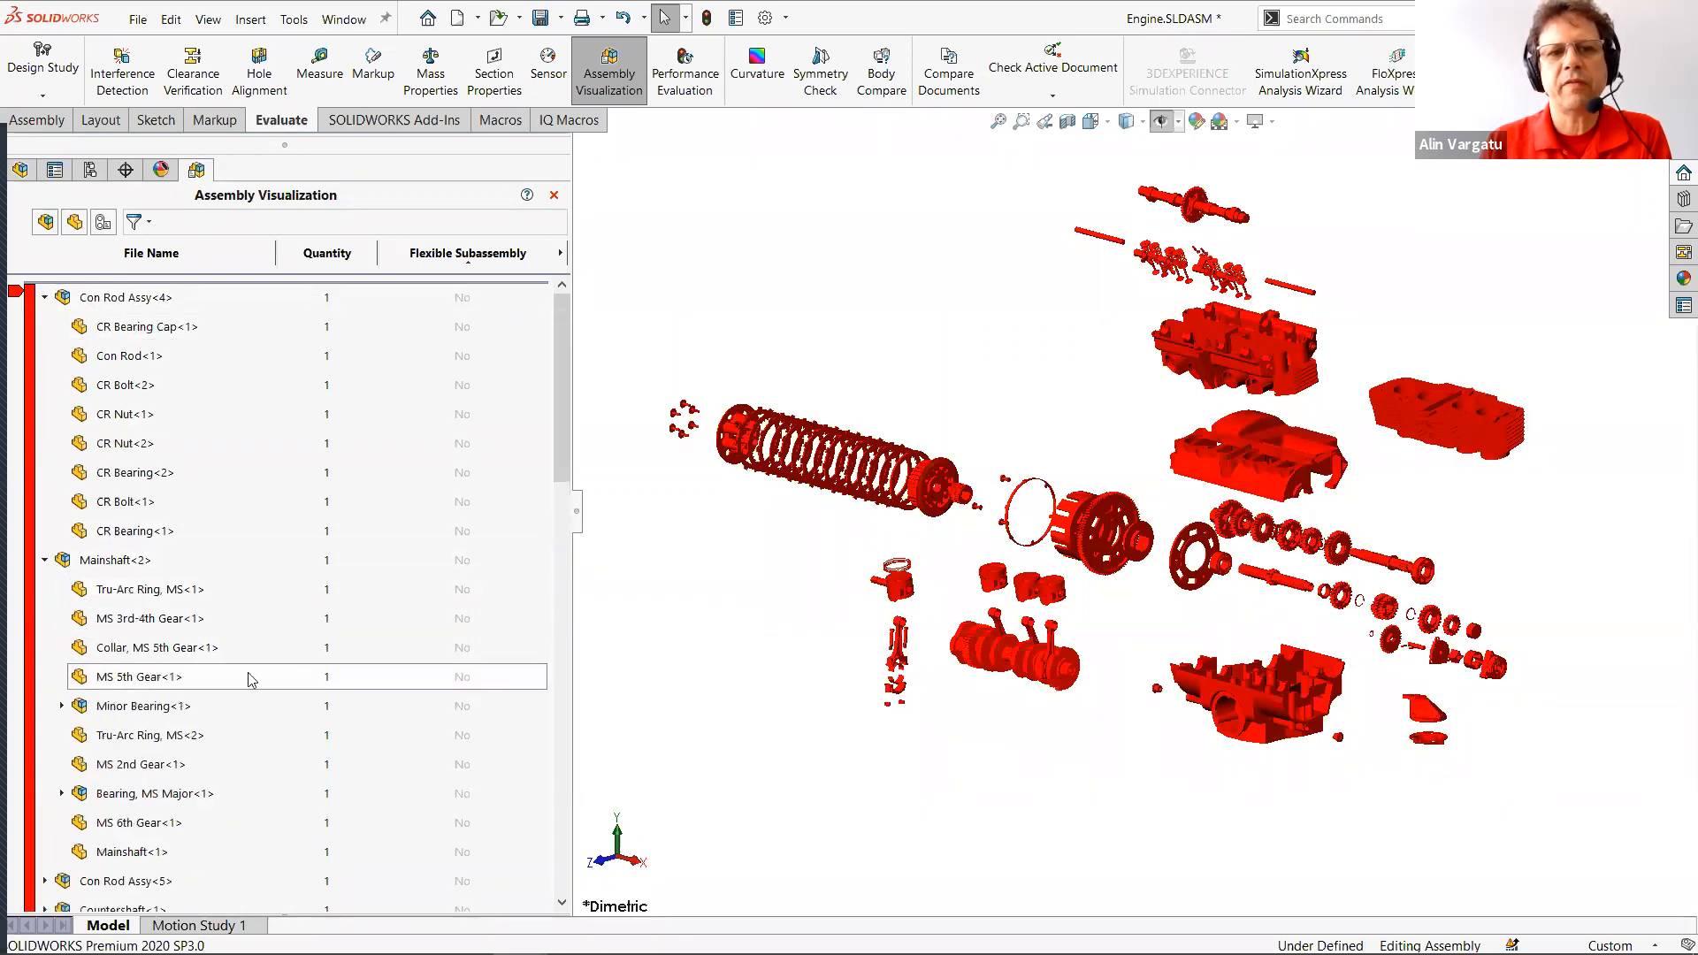
scroll(137, 708, "down", 3)
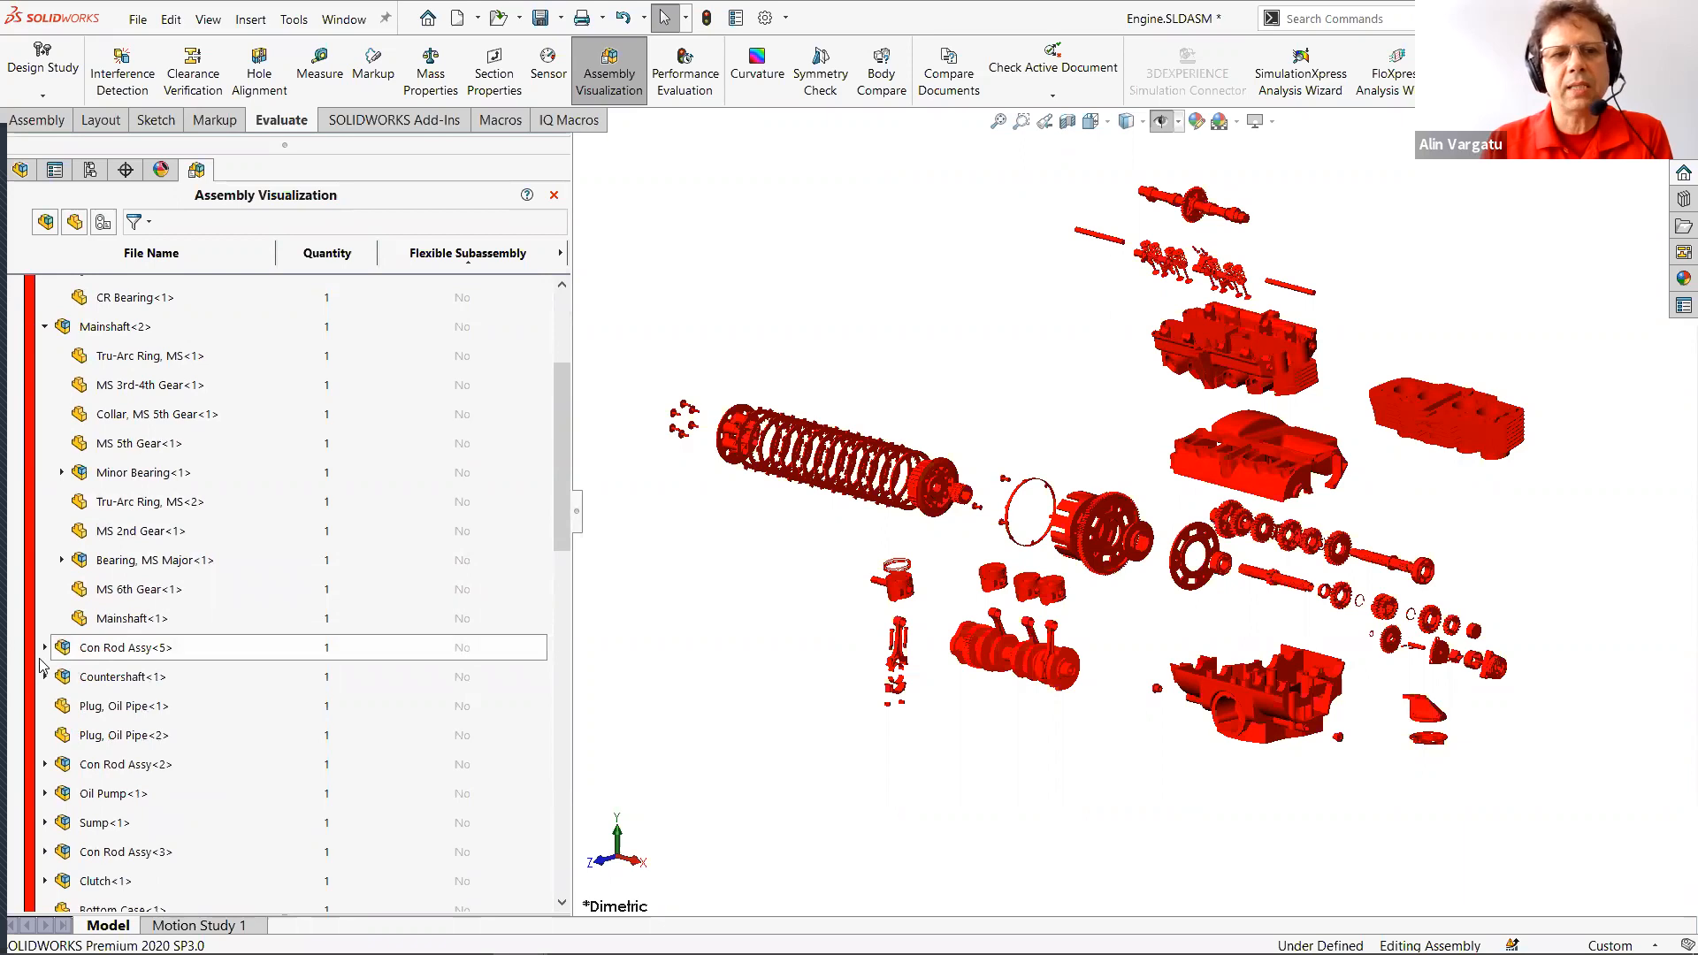
left_click(45, 648)
scroll(178, 743, "down", 5)
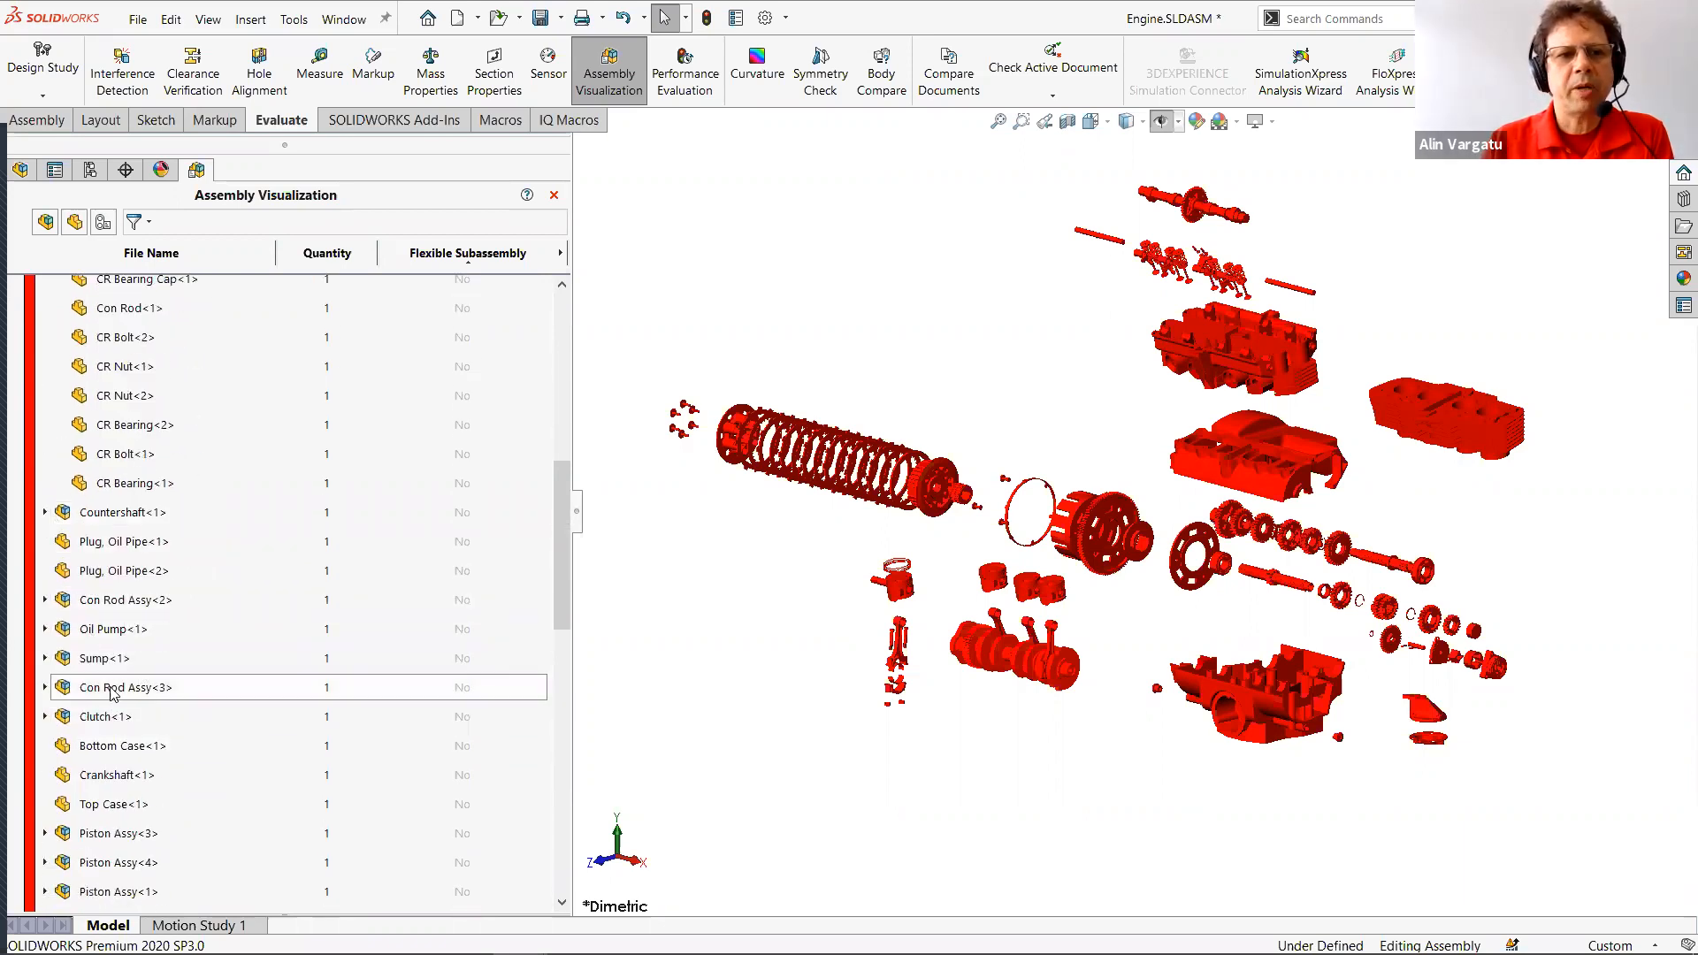
left_click(46, 600)
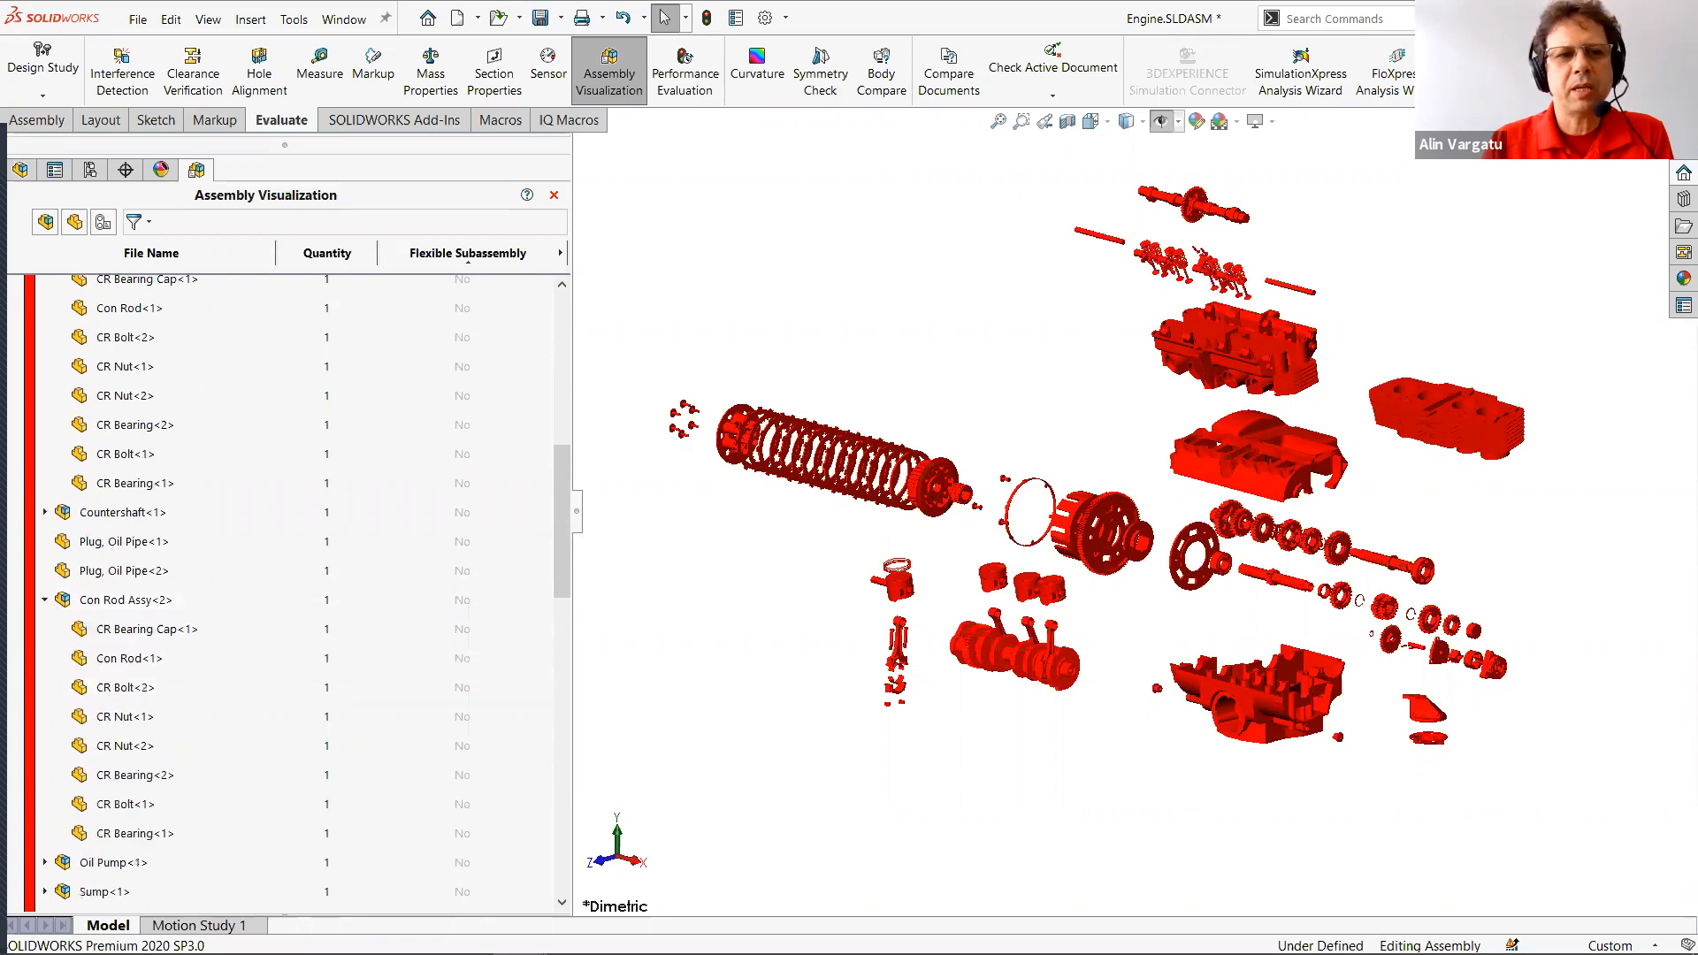
scroll(54, 831, "down", 5)
left_click(45, 679)
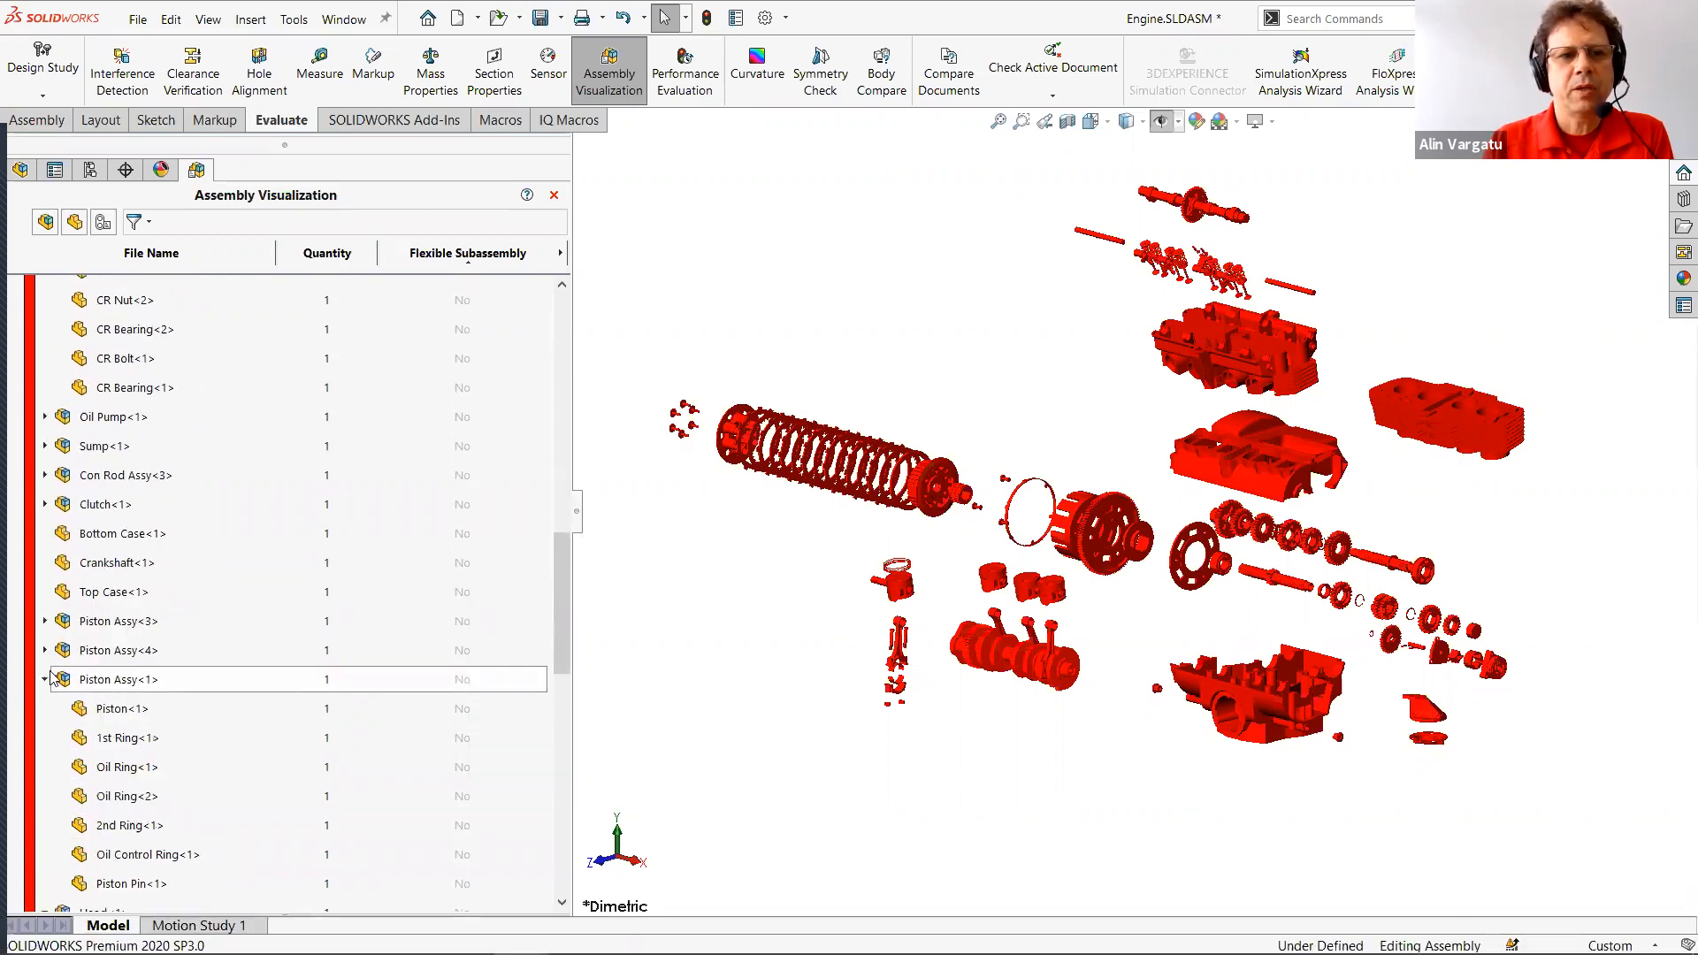
Review the Flexible Subassembly values of Head<1>'s components and expand Rocker Arm Assy<1>.
scroll(89, 726, "down", 10)
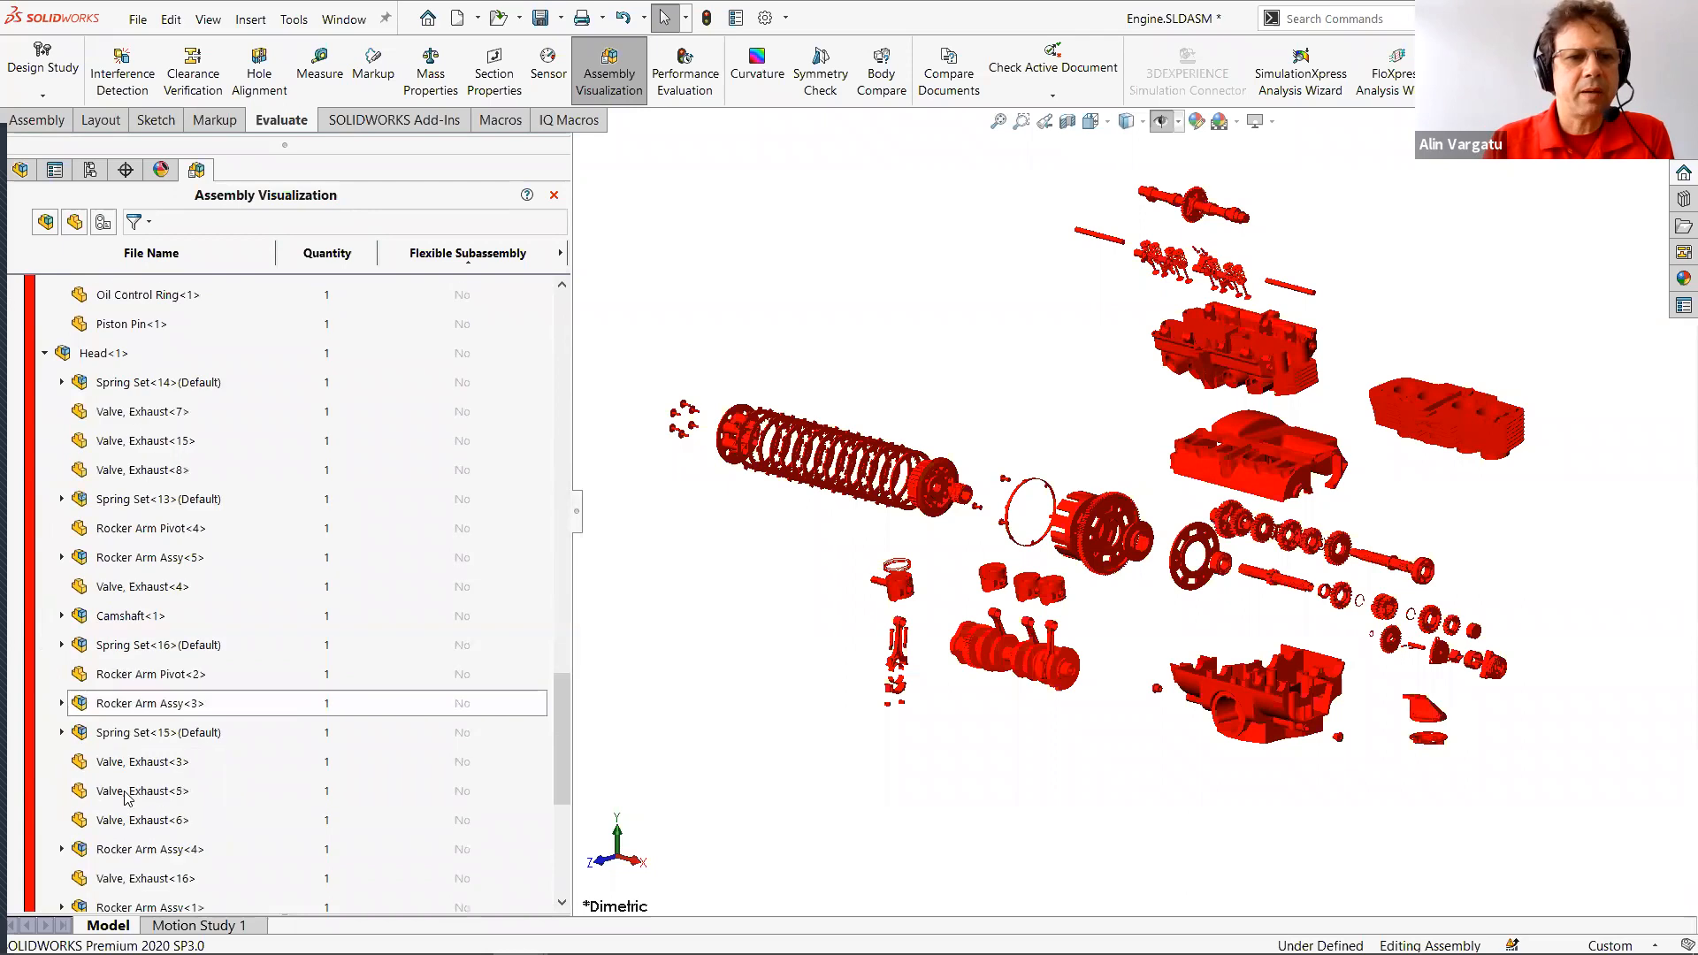
scroll(124, 796, "down", 2)
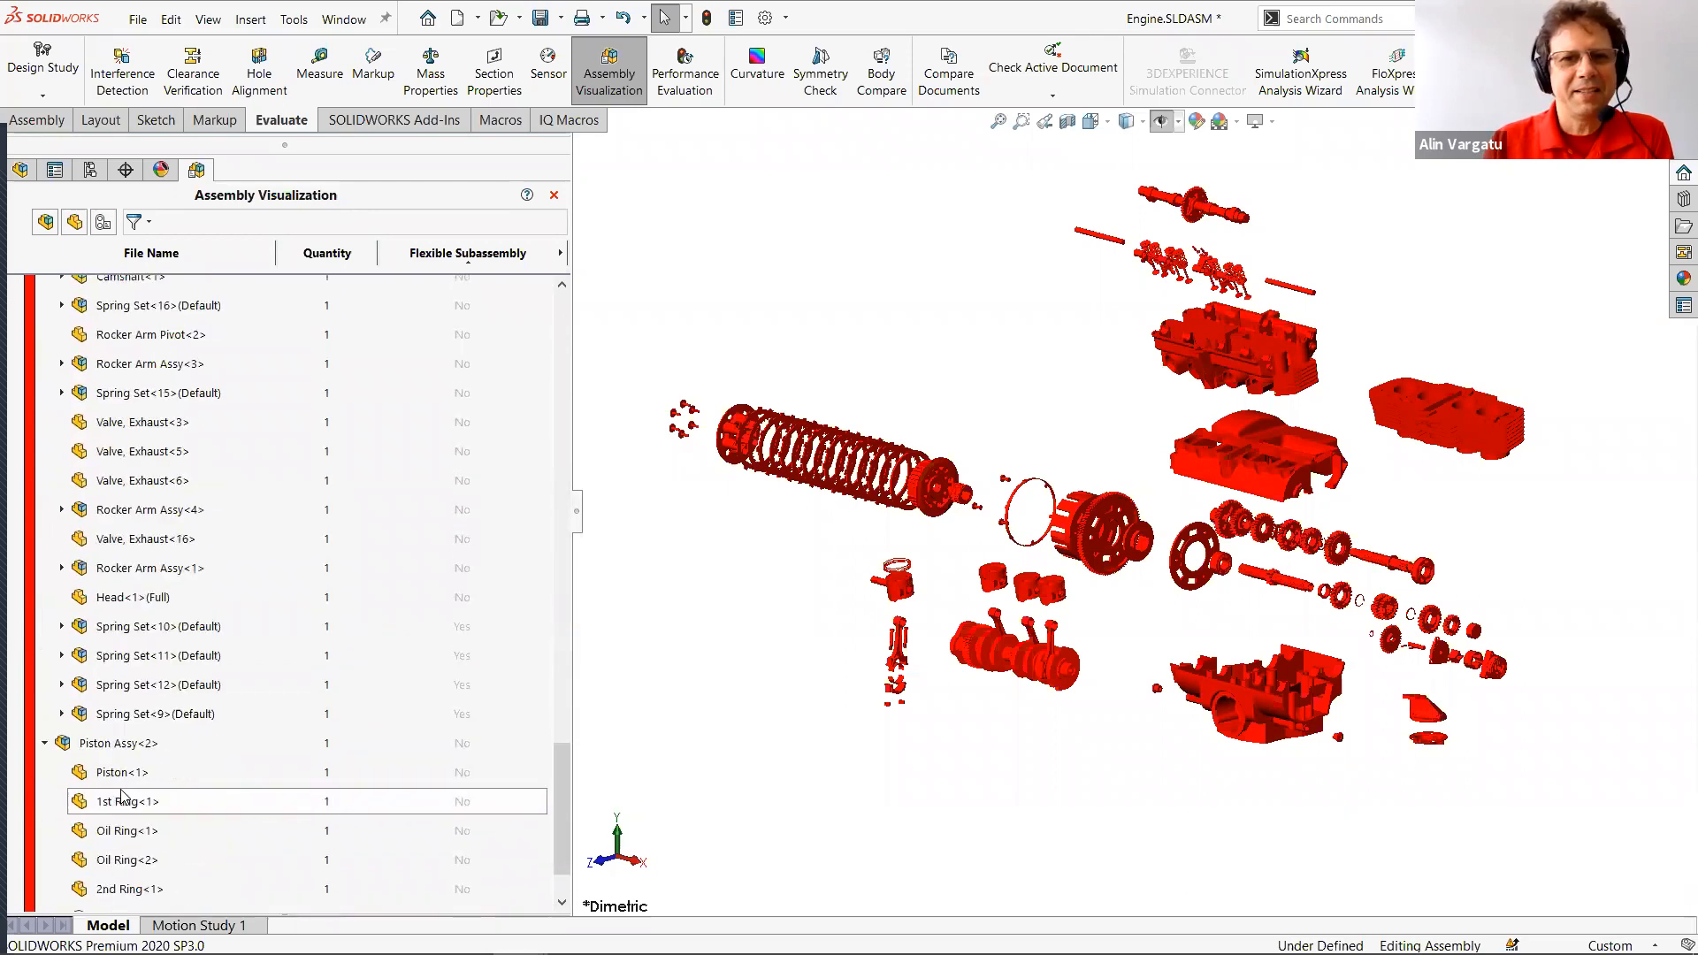
scroll(121, 796, "down", 1)
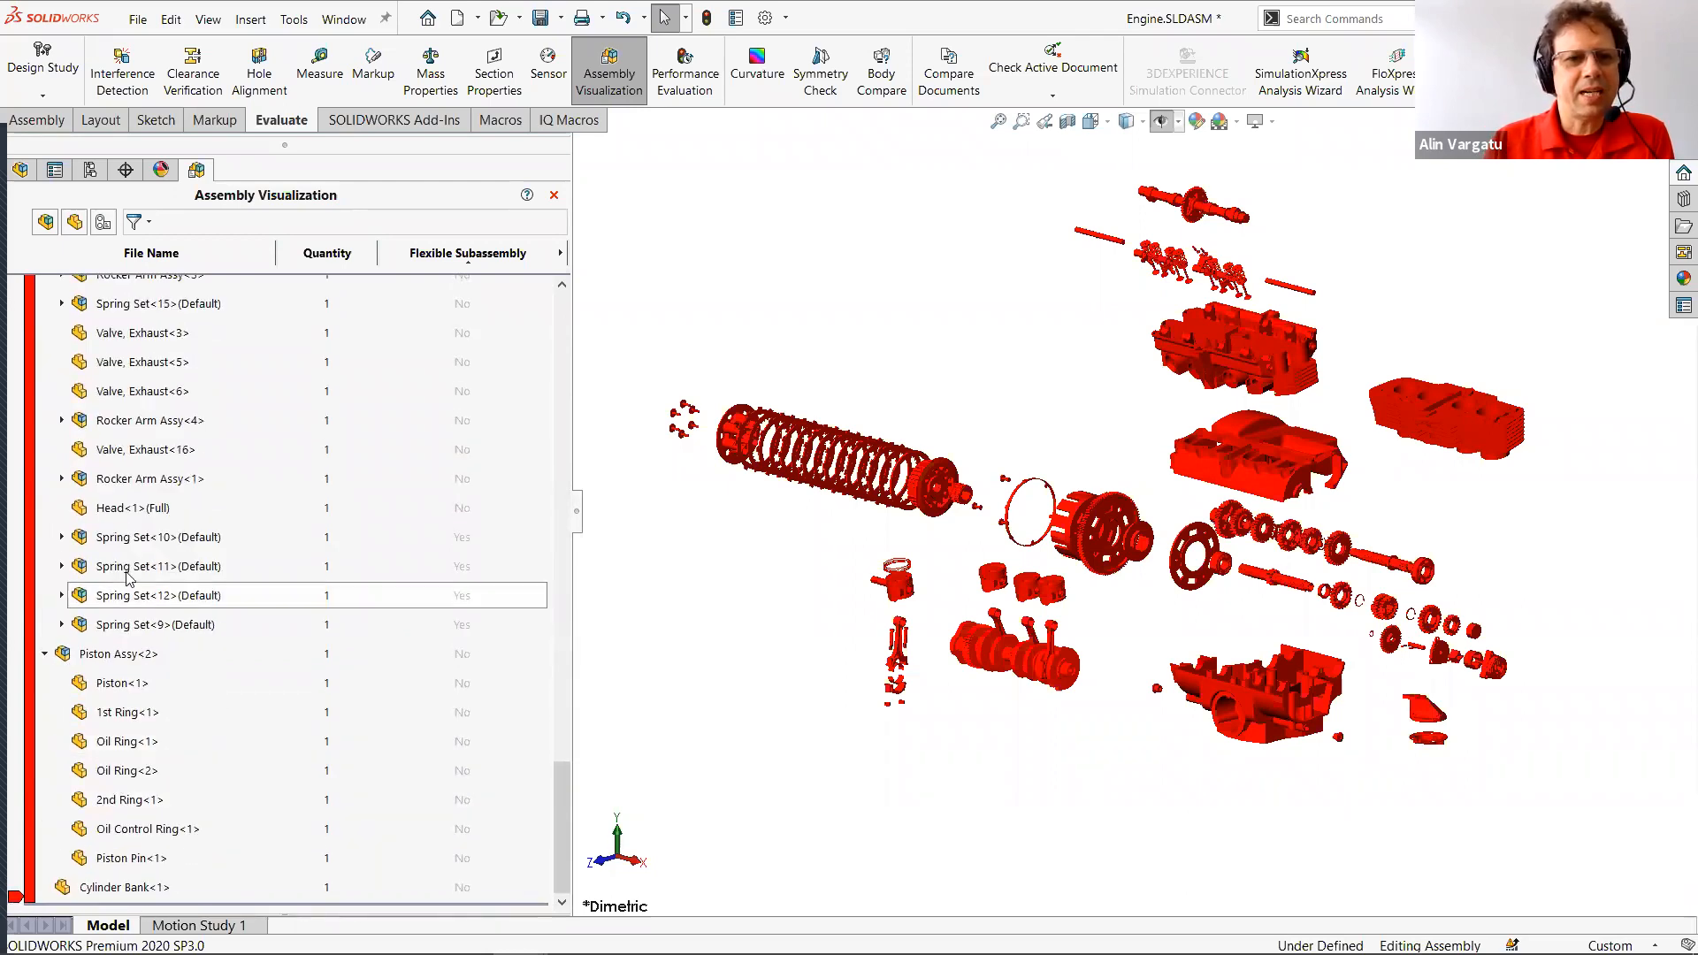
left_click(62, 478)
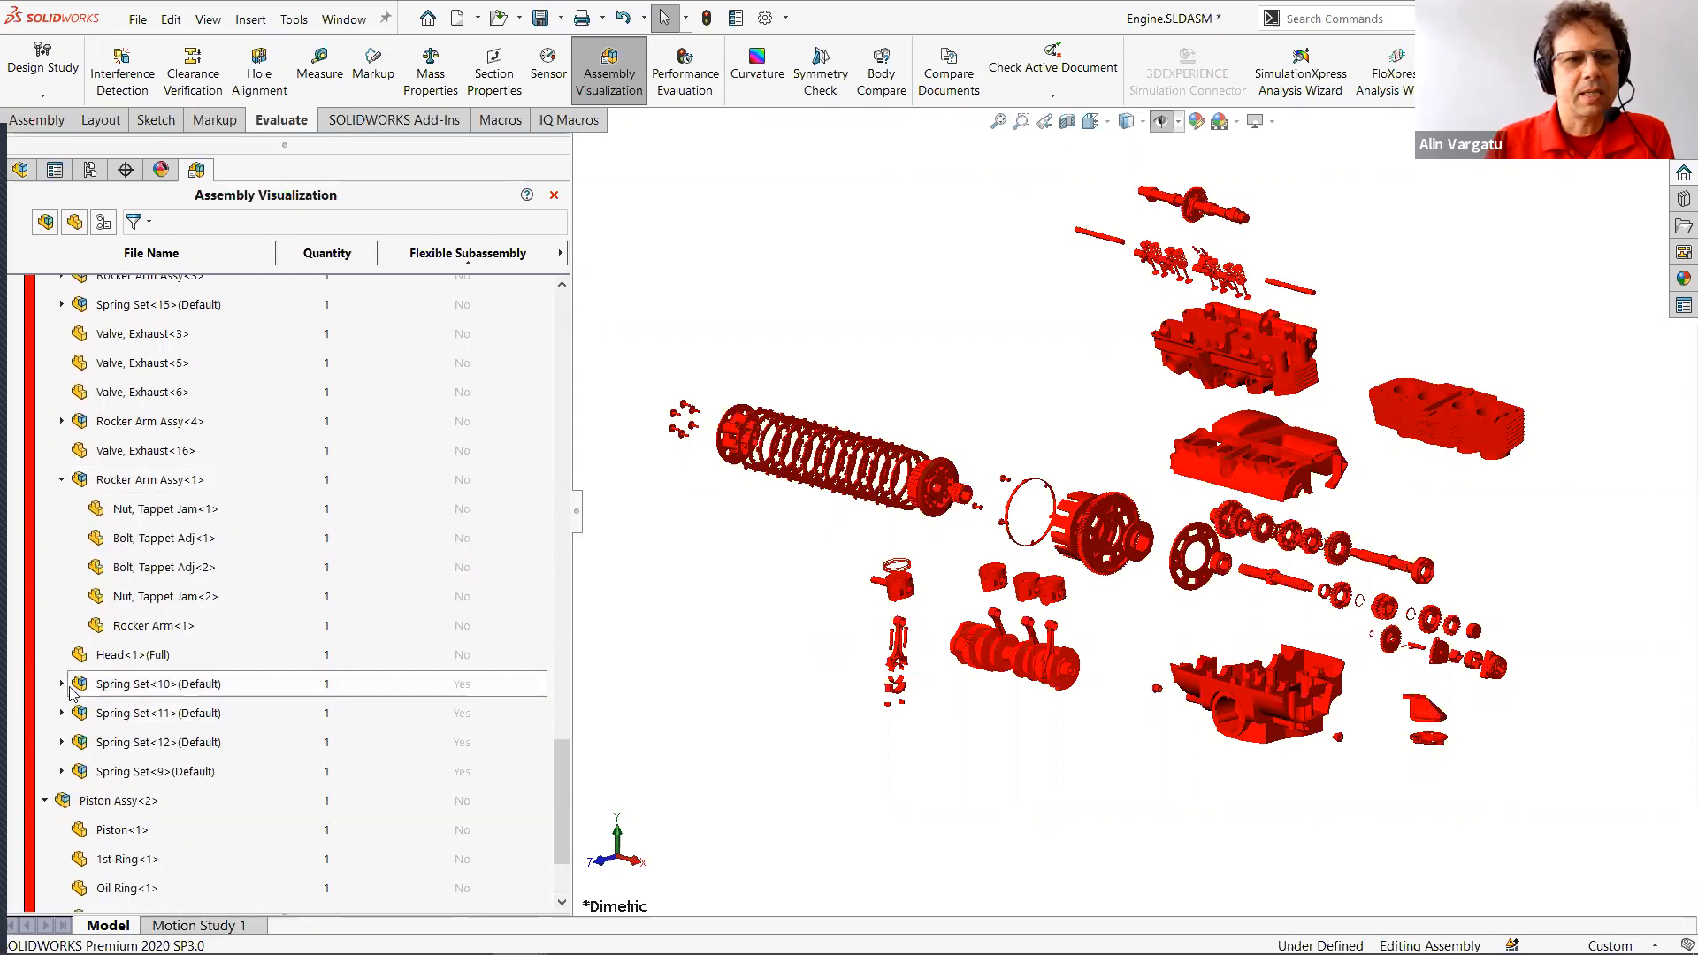
scroll(67, 690, "up", 3)
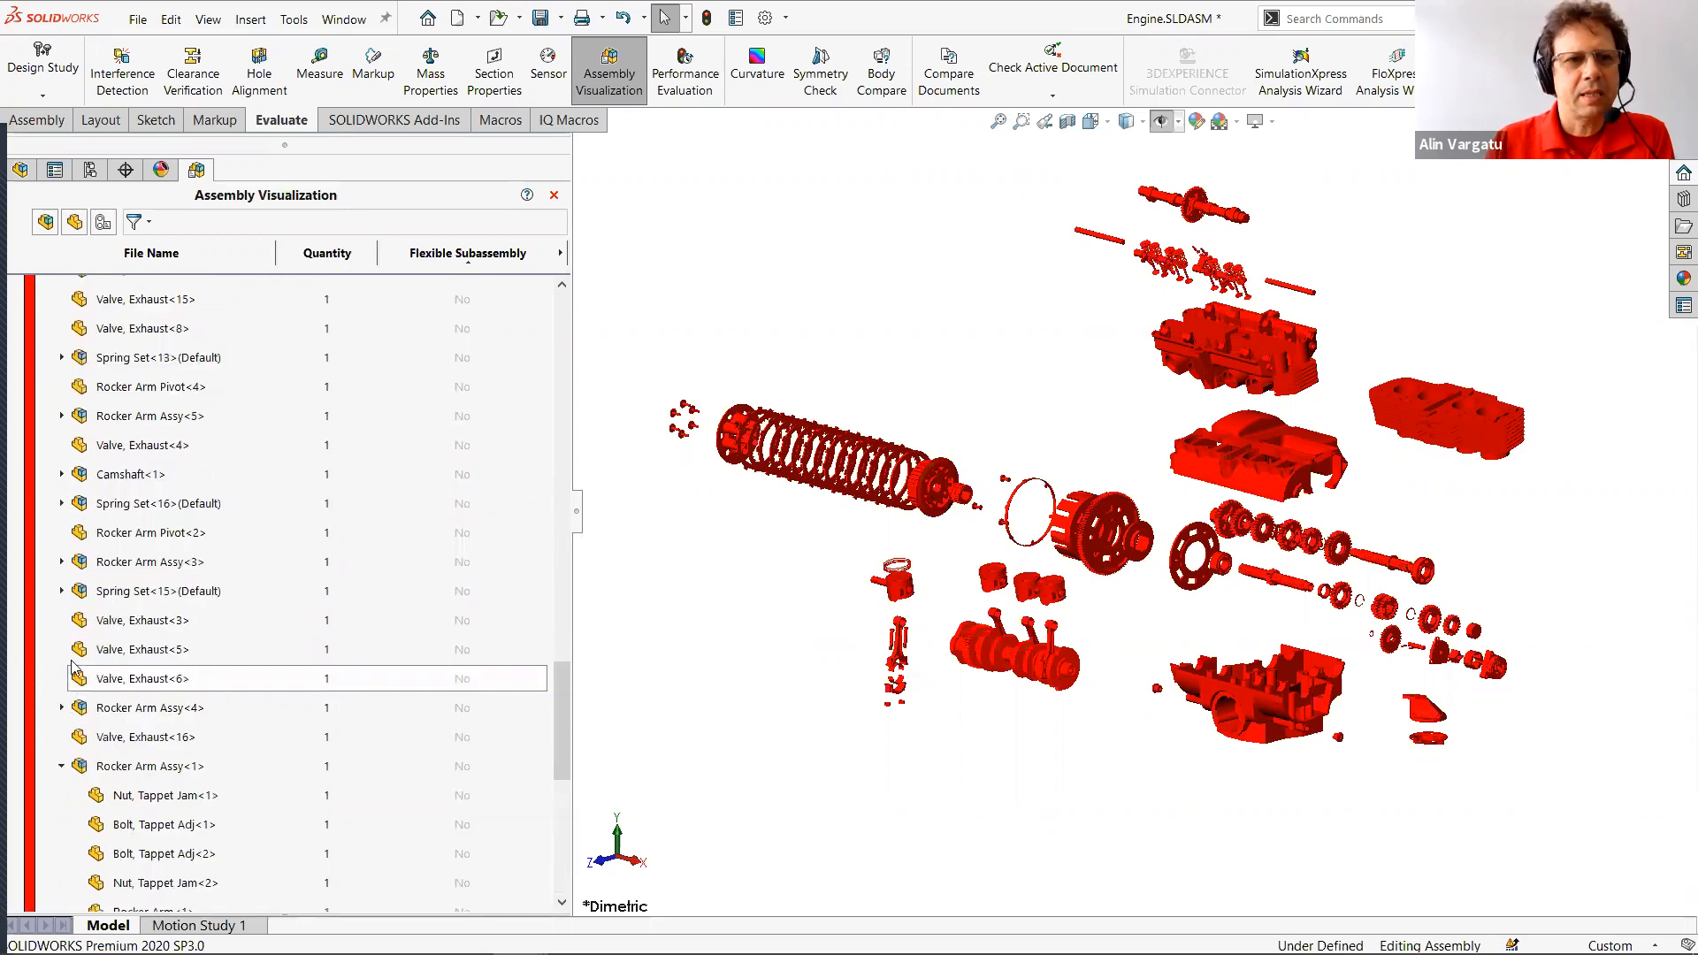
scroll(189, 650, "up", 6)
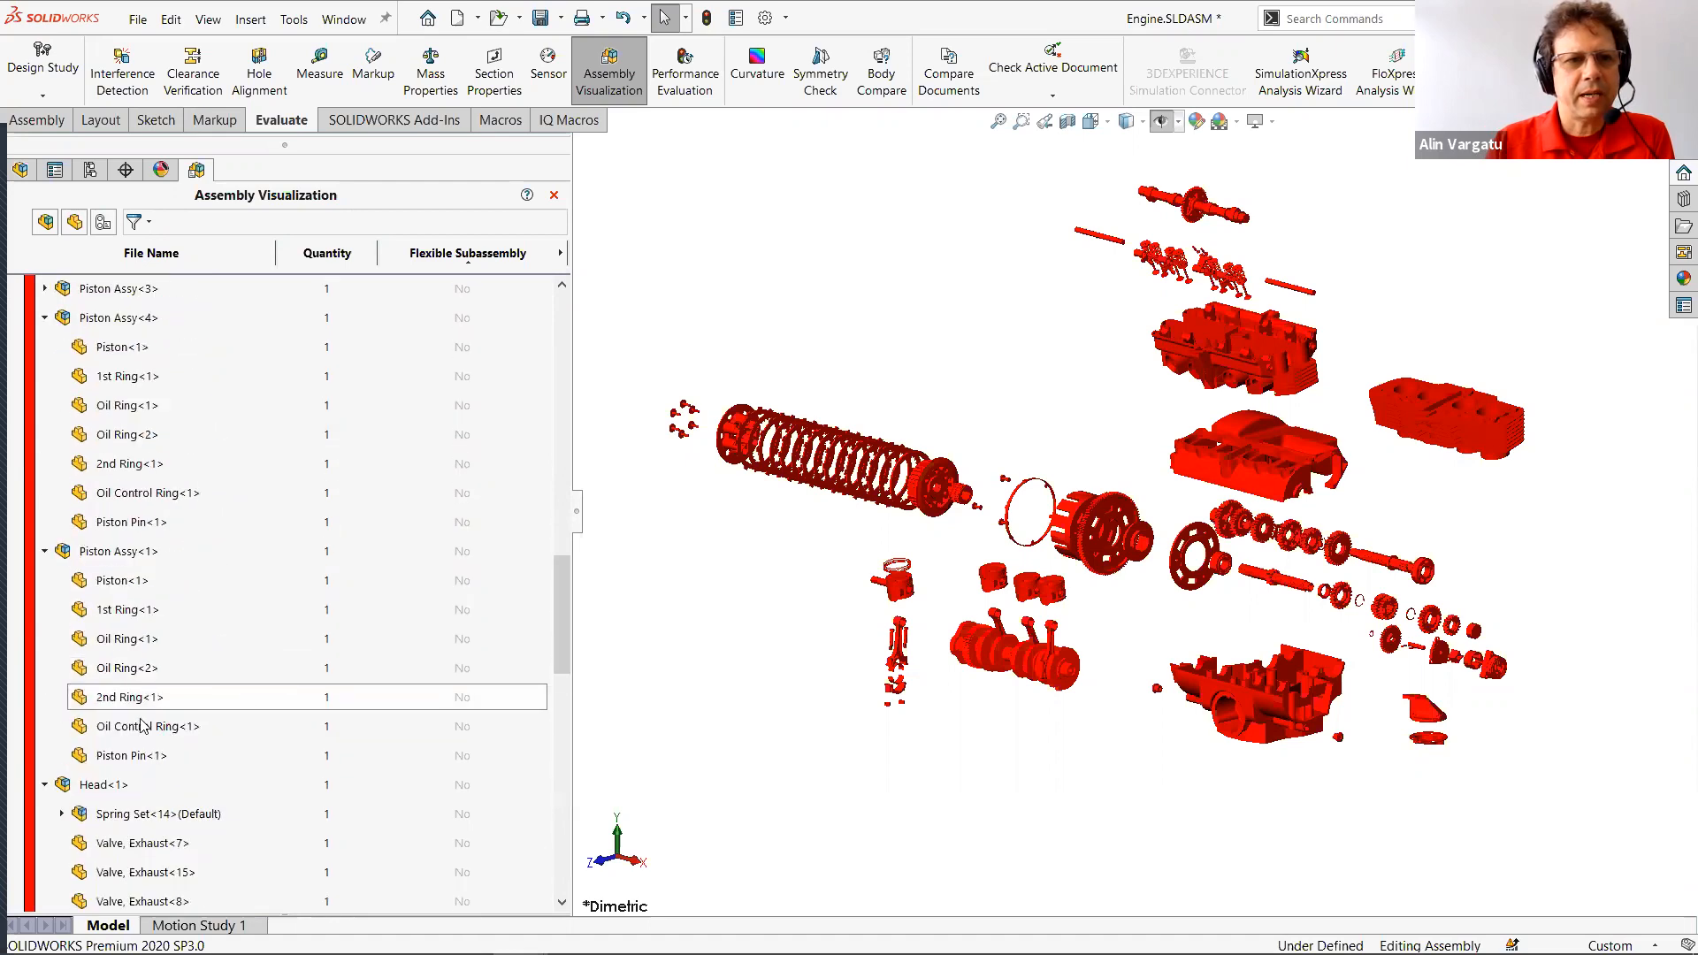
scroll(139, 816, "down", 3)
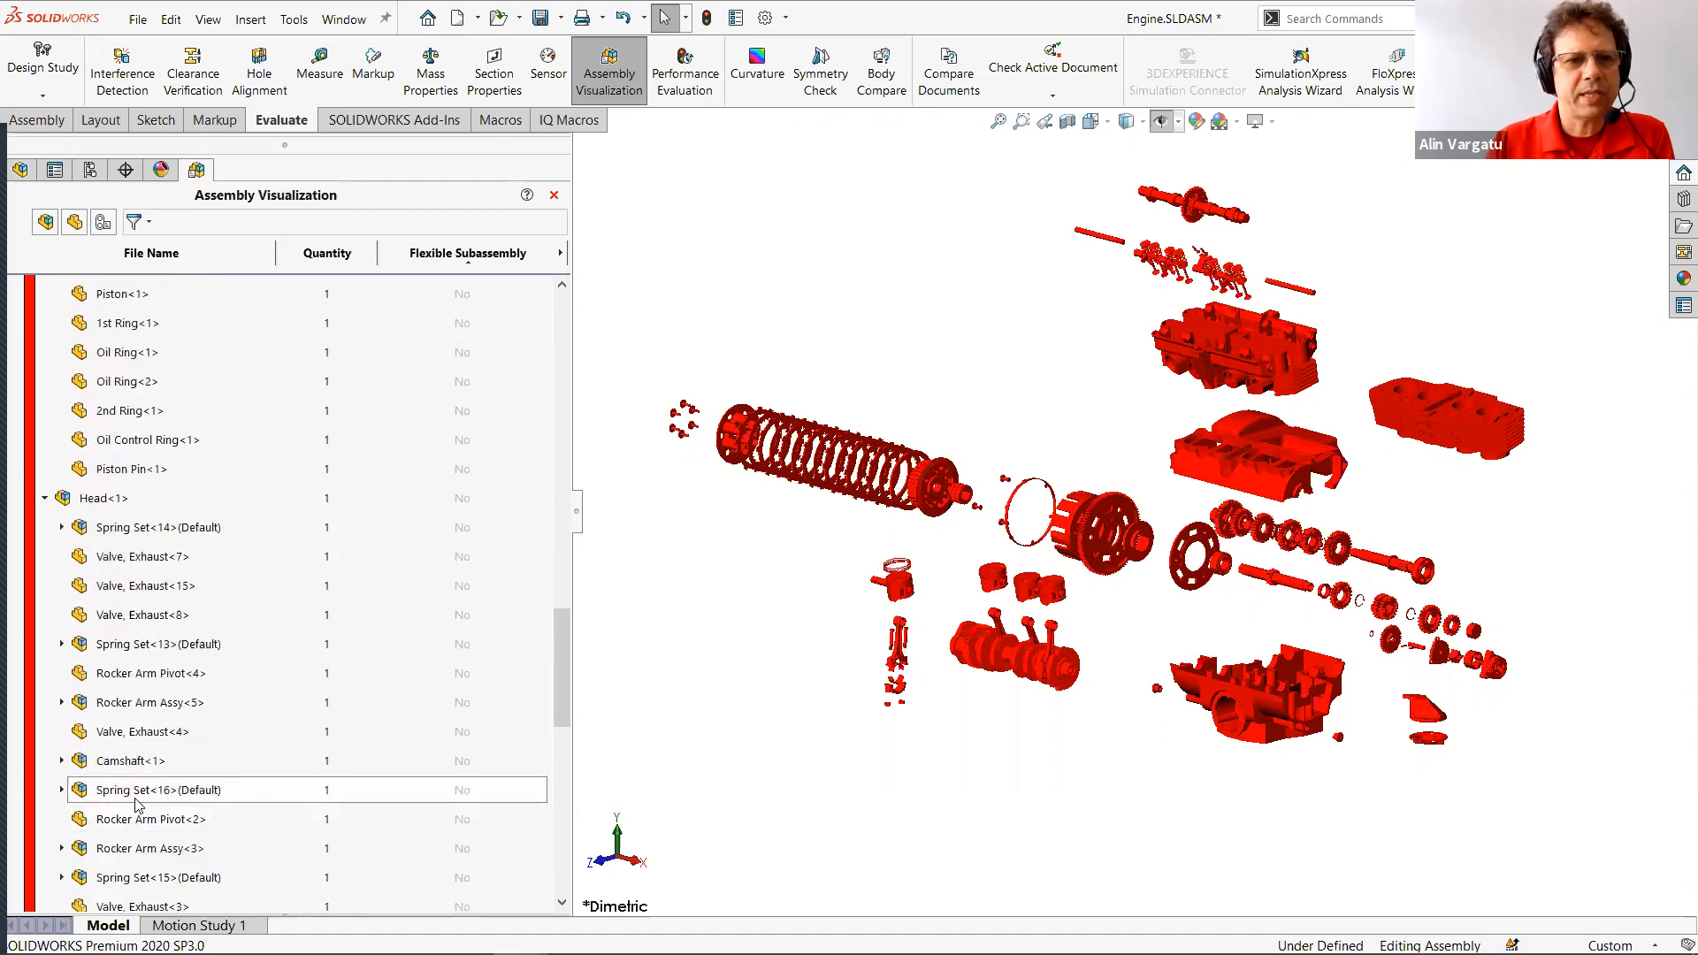
Examine the pistons, connecting rods and valve train in the exploded model, and pick exhaust valves to locate them in the visualization list.
scroll(985, 599, "down", 5)
scroll(984, 600, "down", 2)
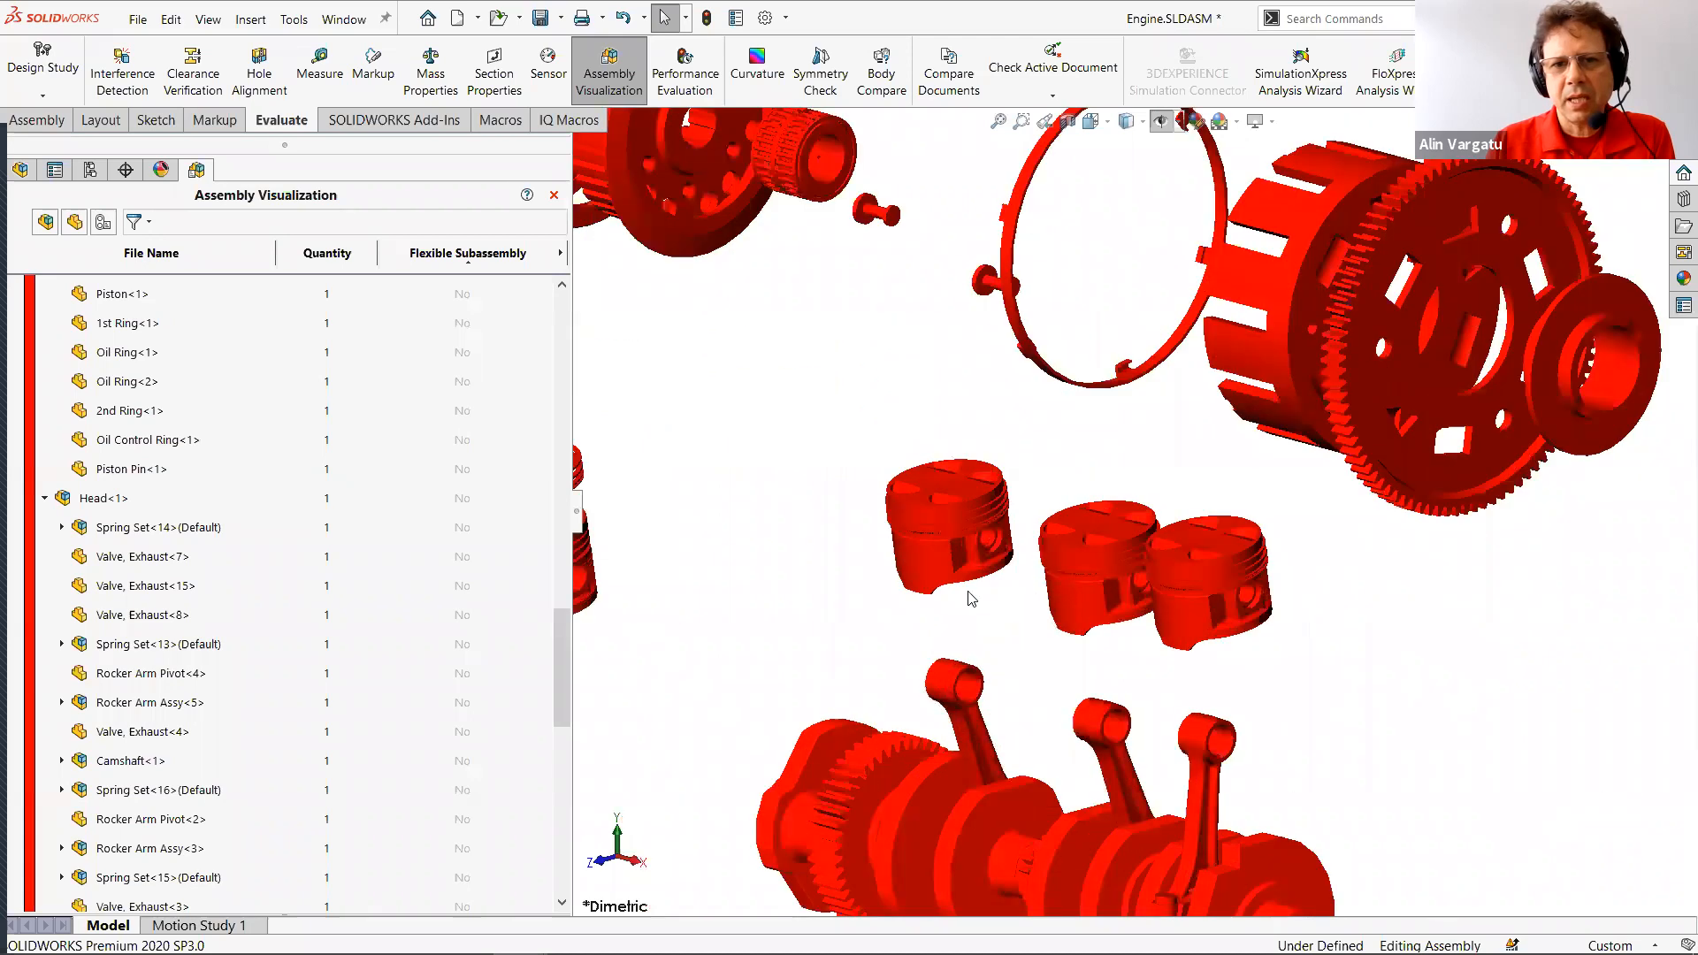
scroll(957, 593, "up", 4)
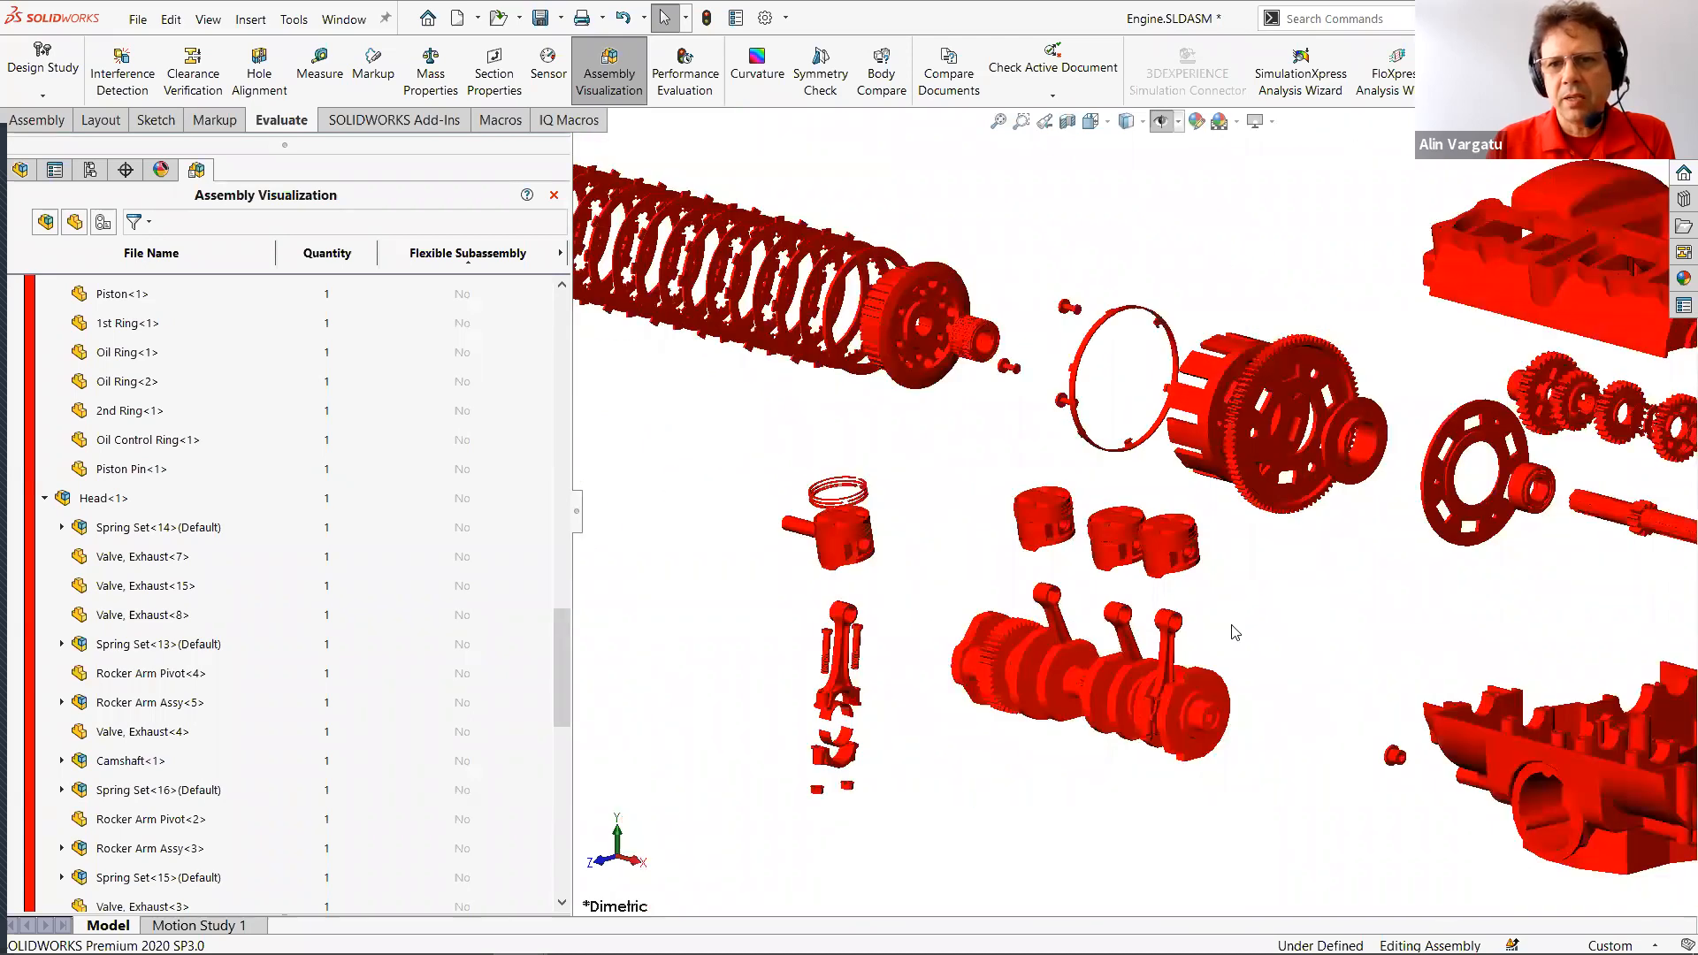
scroll(1211, 473, "up", 4)
scroll(1169, 410, "up", 2)
scroll(1185, 443, "down", 10)
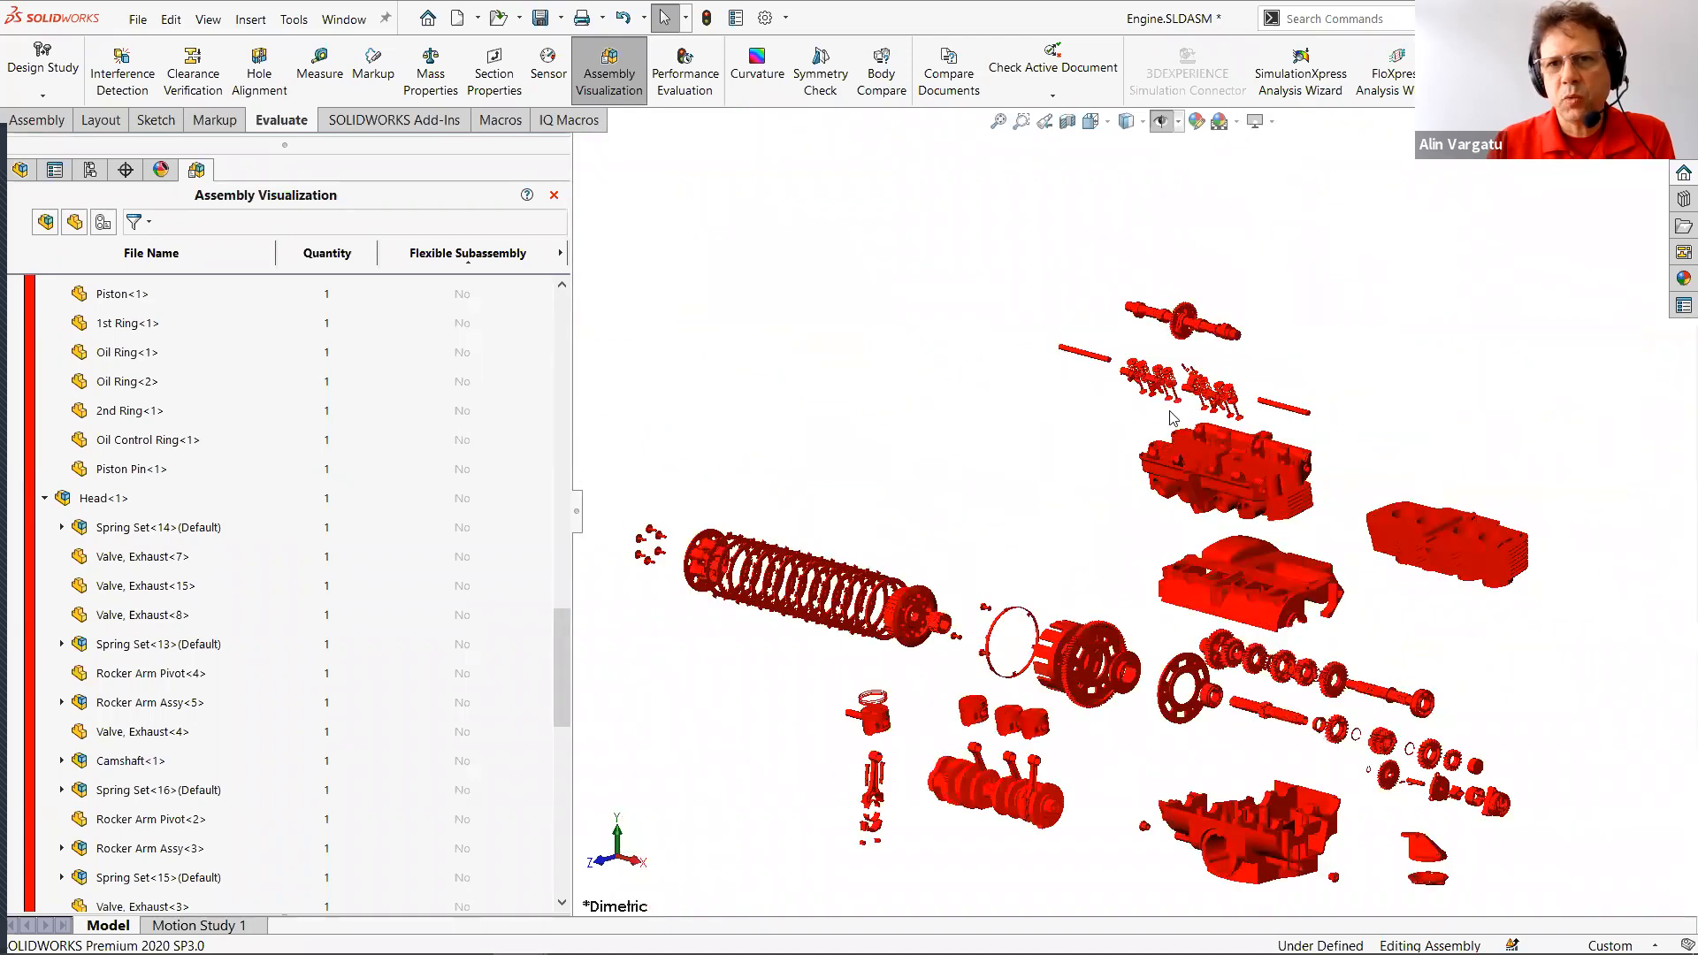
left_click(1177, 474)
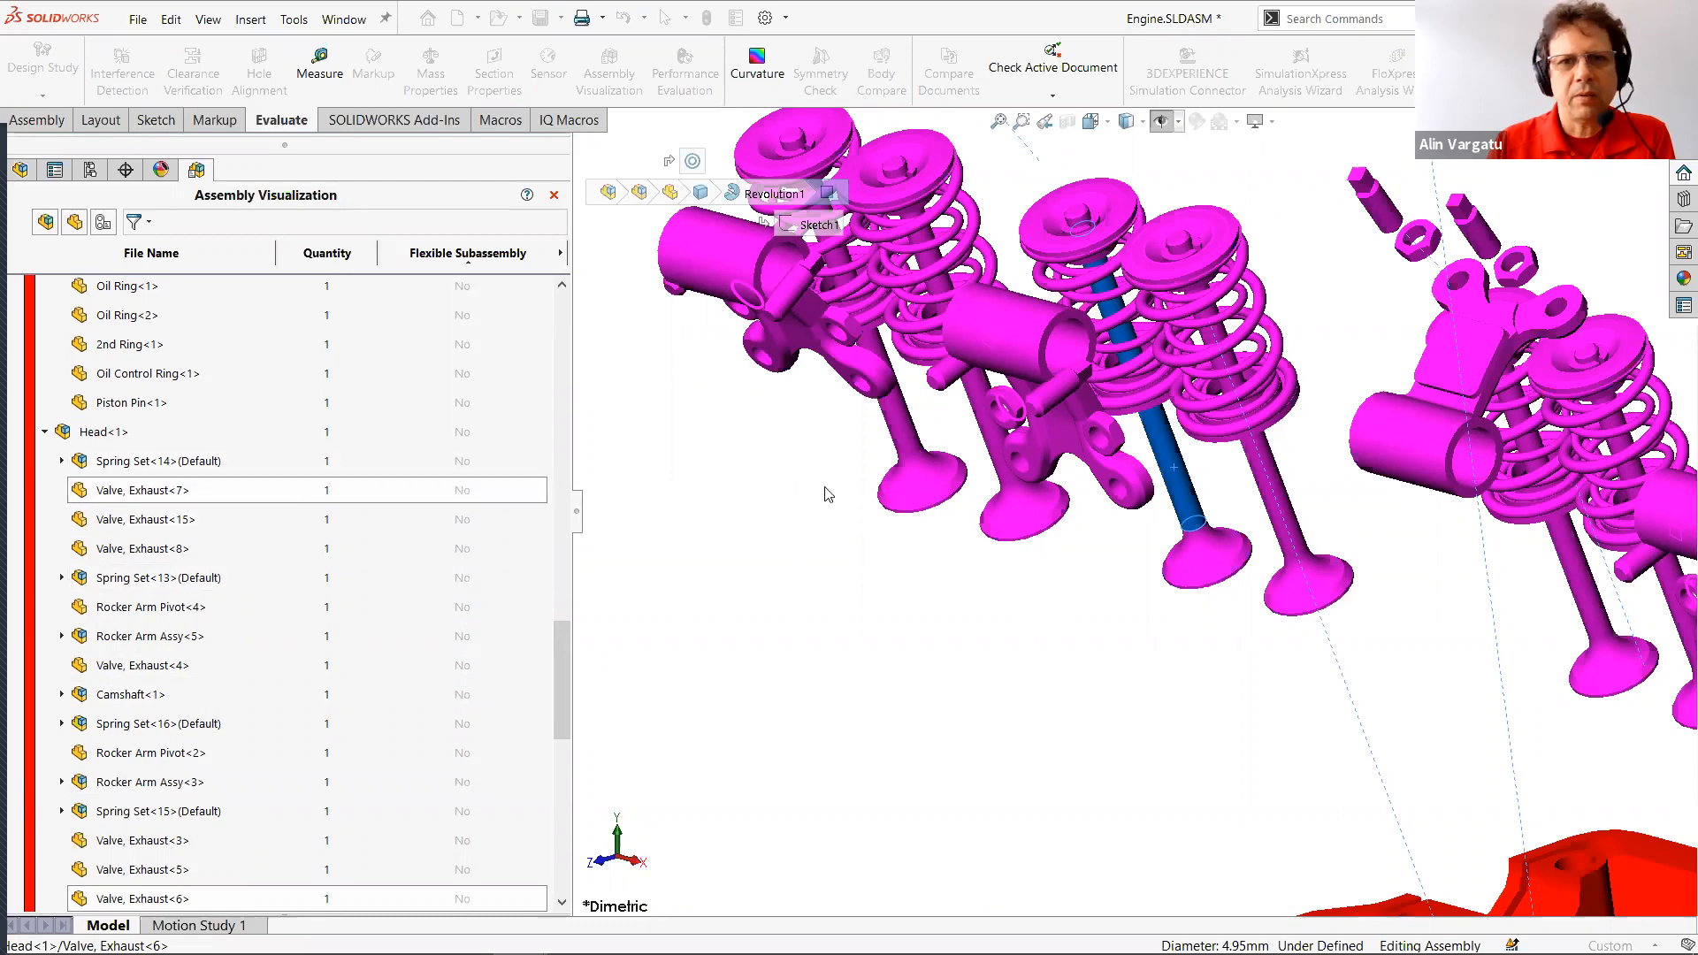
scroll(1112, 672, "up", 3)
scroll(1397, 556, "up", 2)
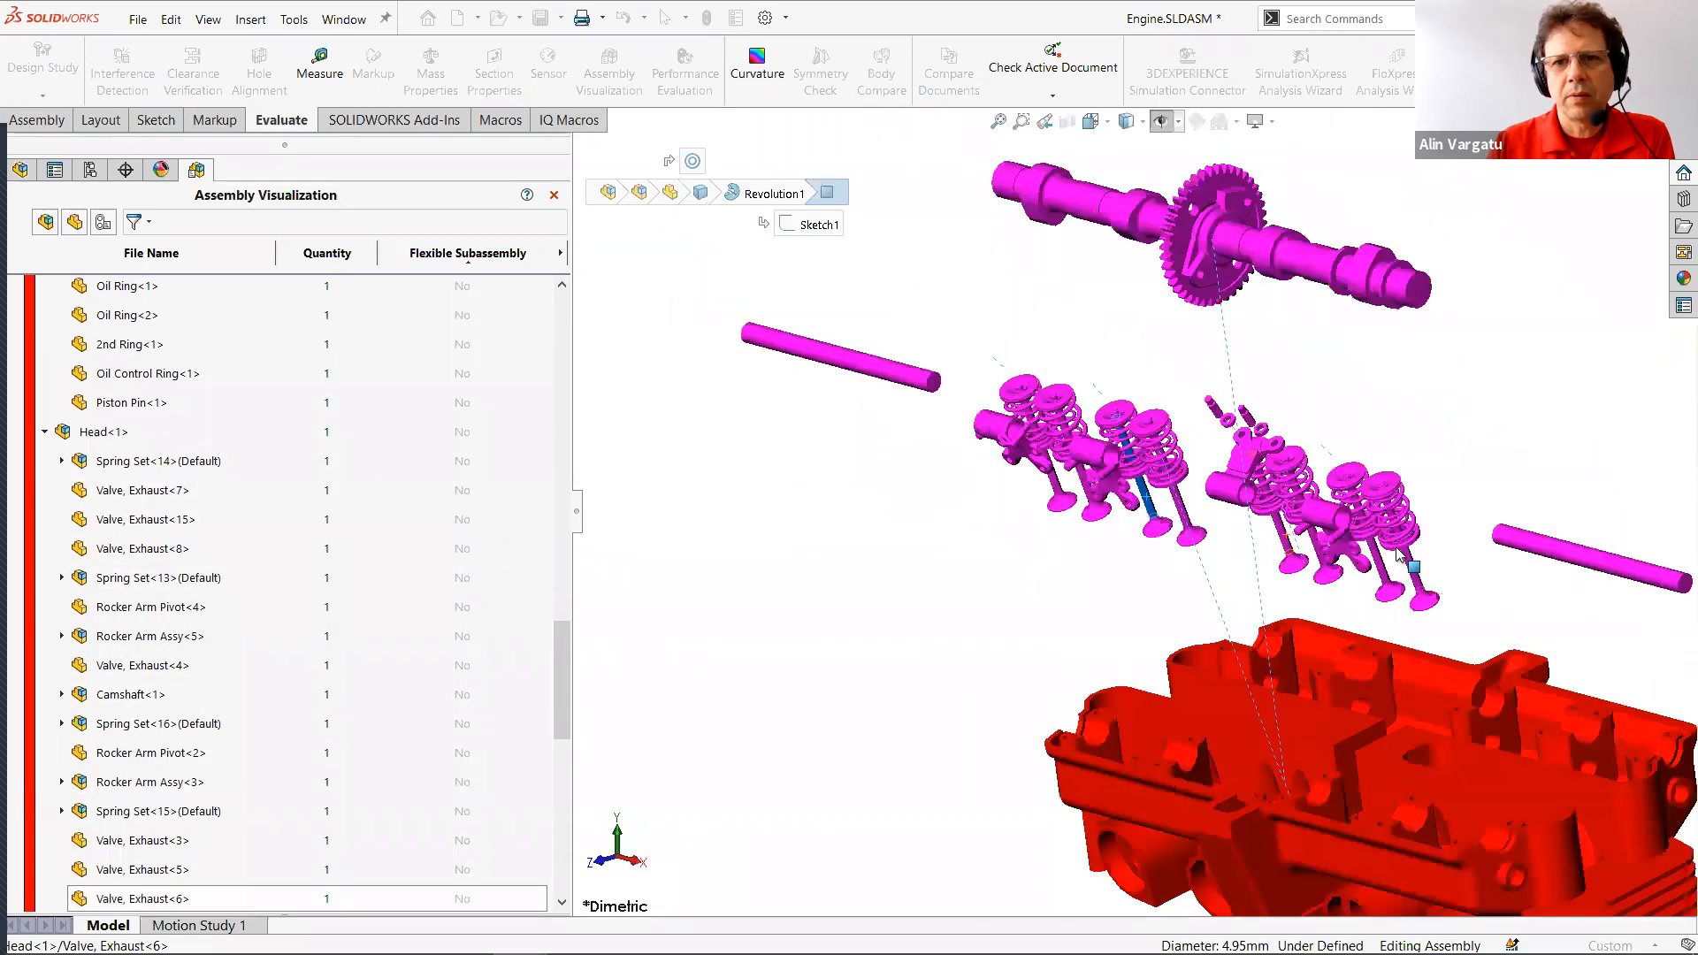
scroll(1380, 566, "down", 5)
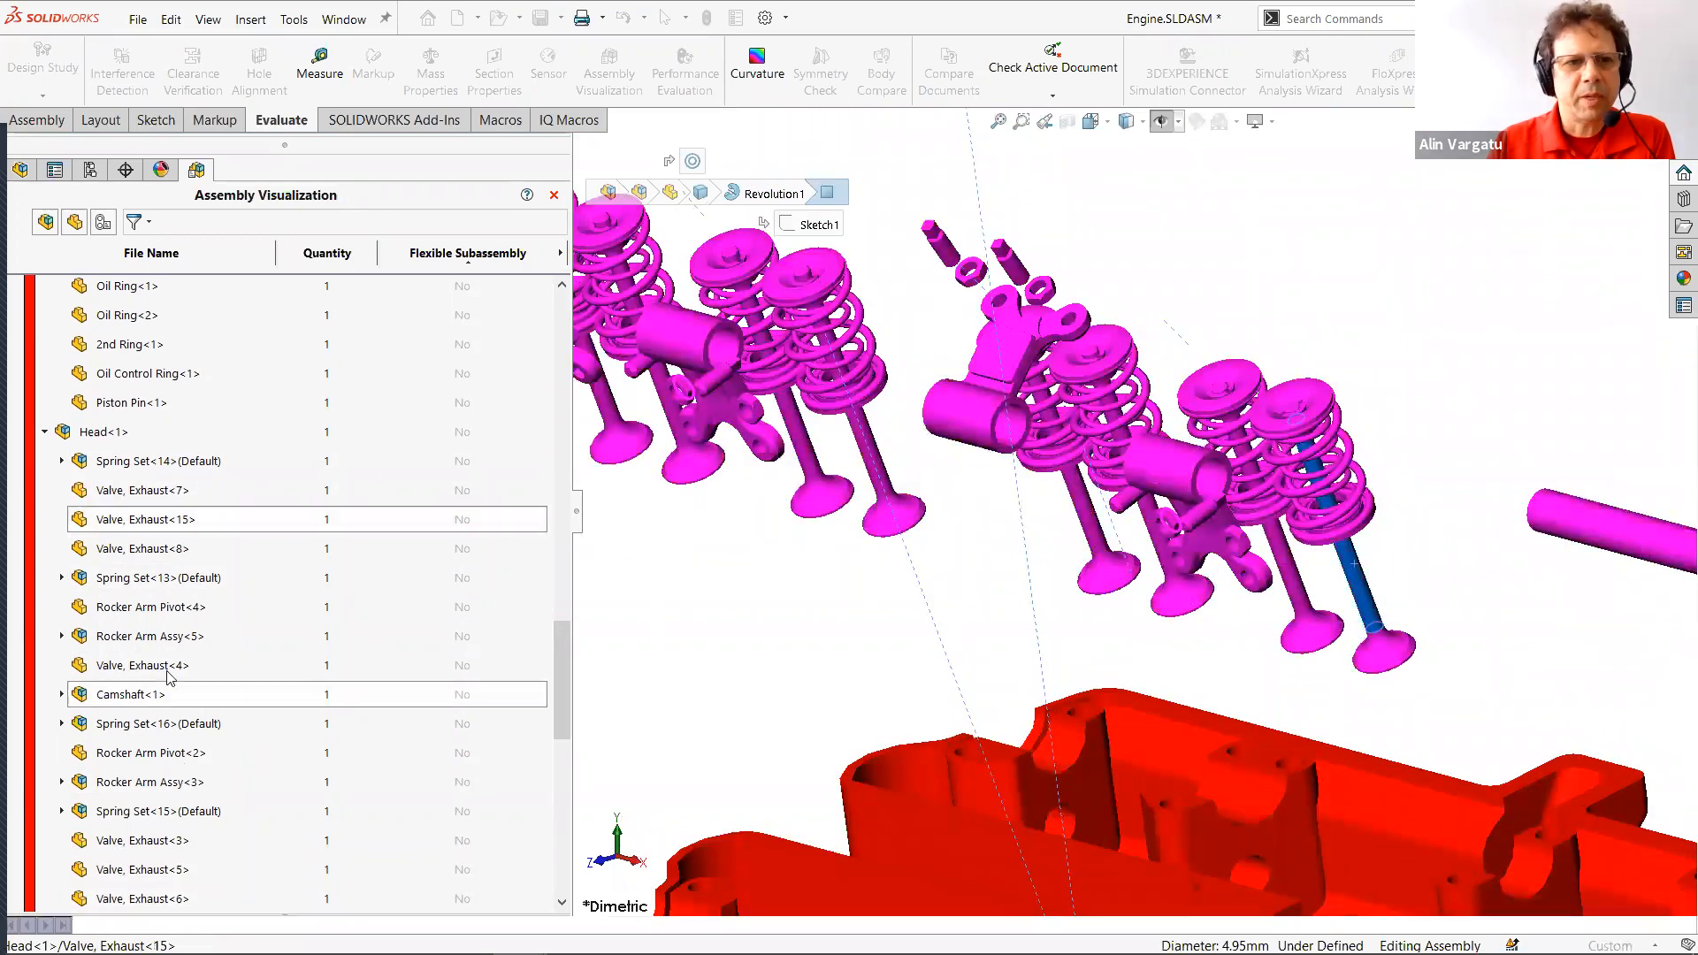
Expand Spring Set<14> under Head<1> and compare its Flexible Subassembly value with that of Spring Set<10>.
left_click(63, 460)
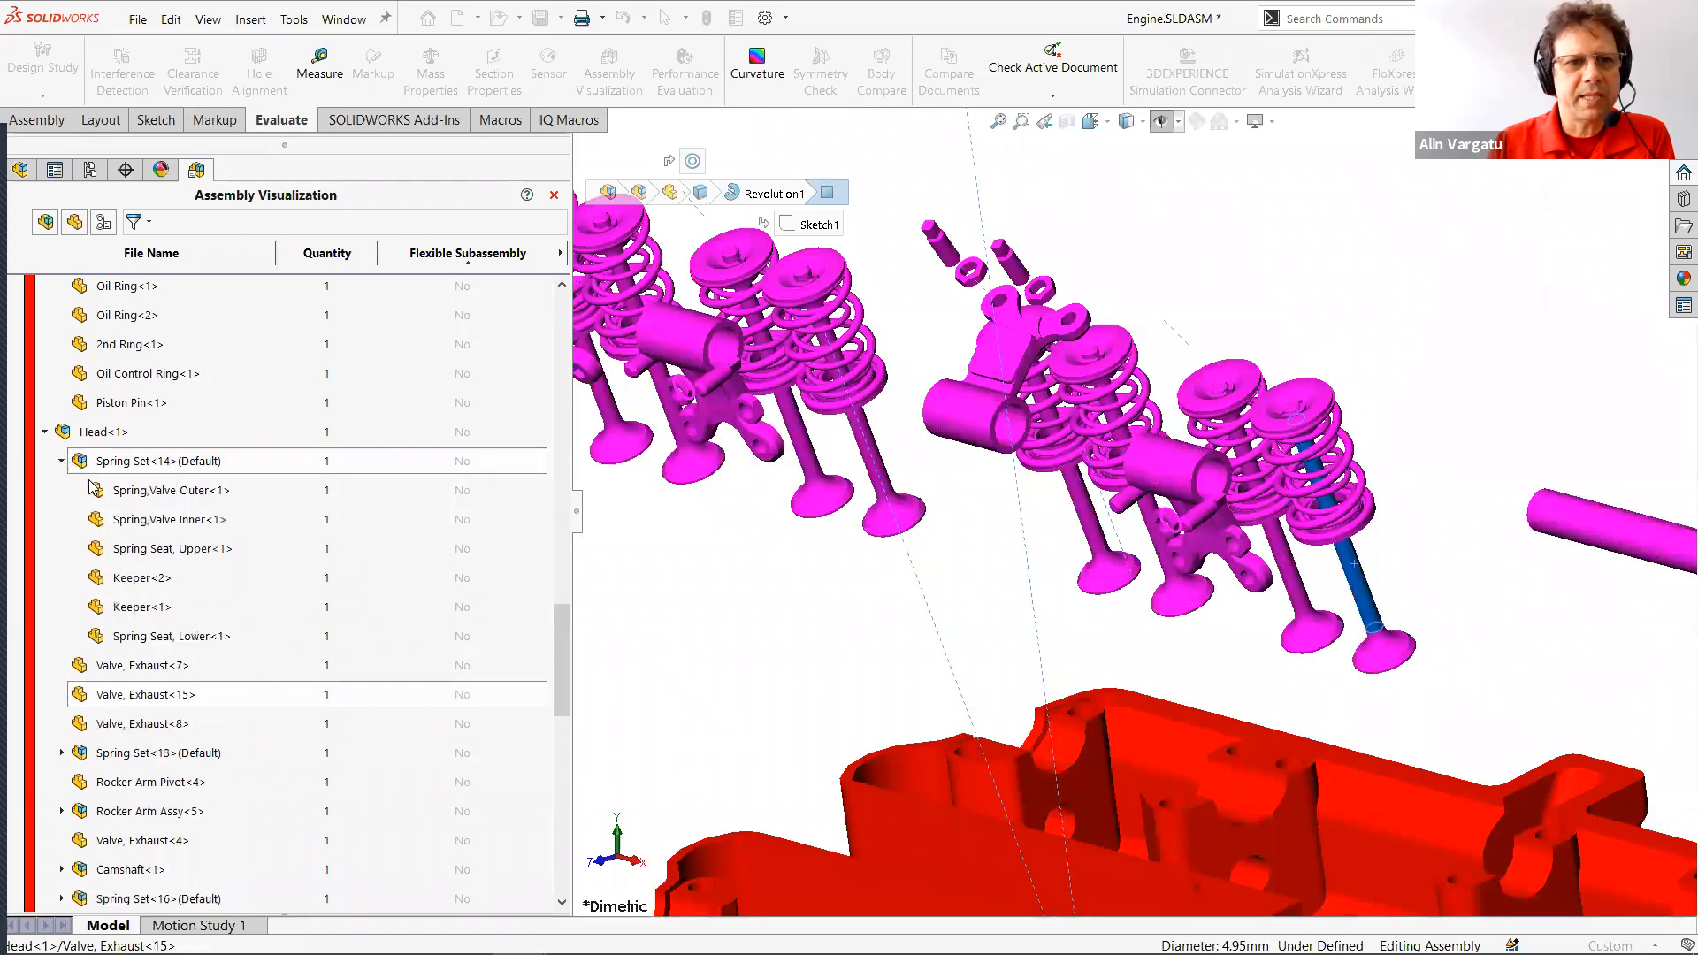
scroll(133, 796, "down", 5)
scroll(137, 791, "down", 3)
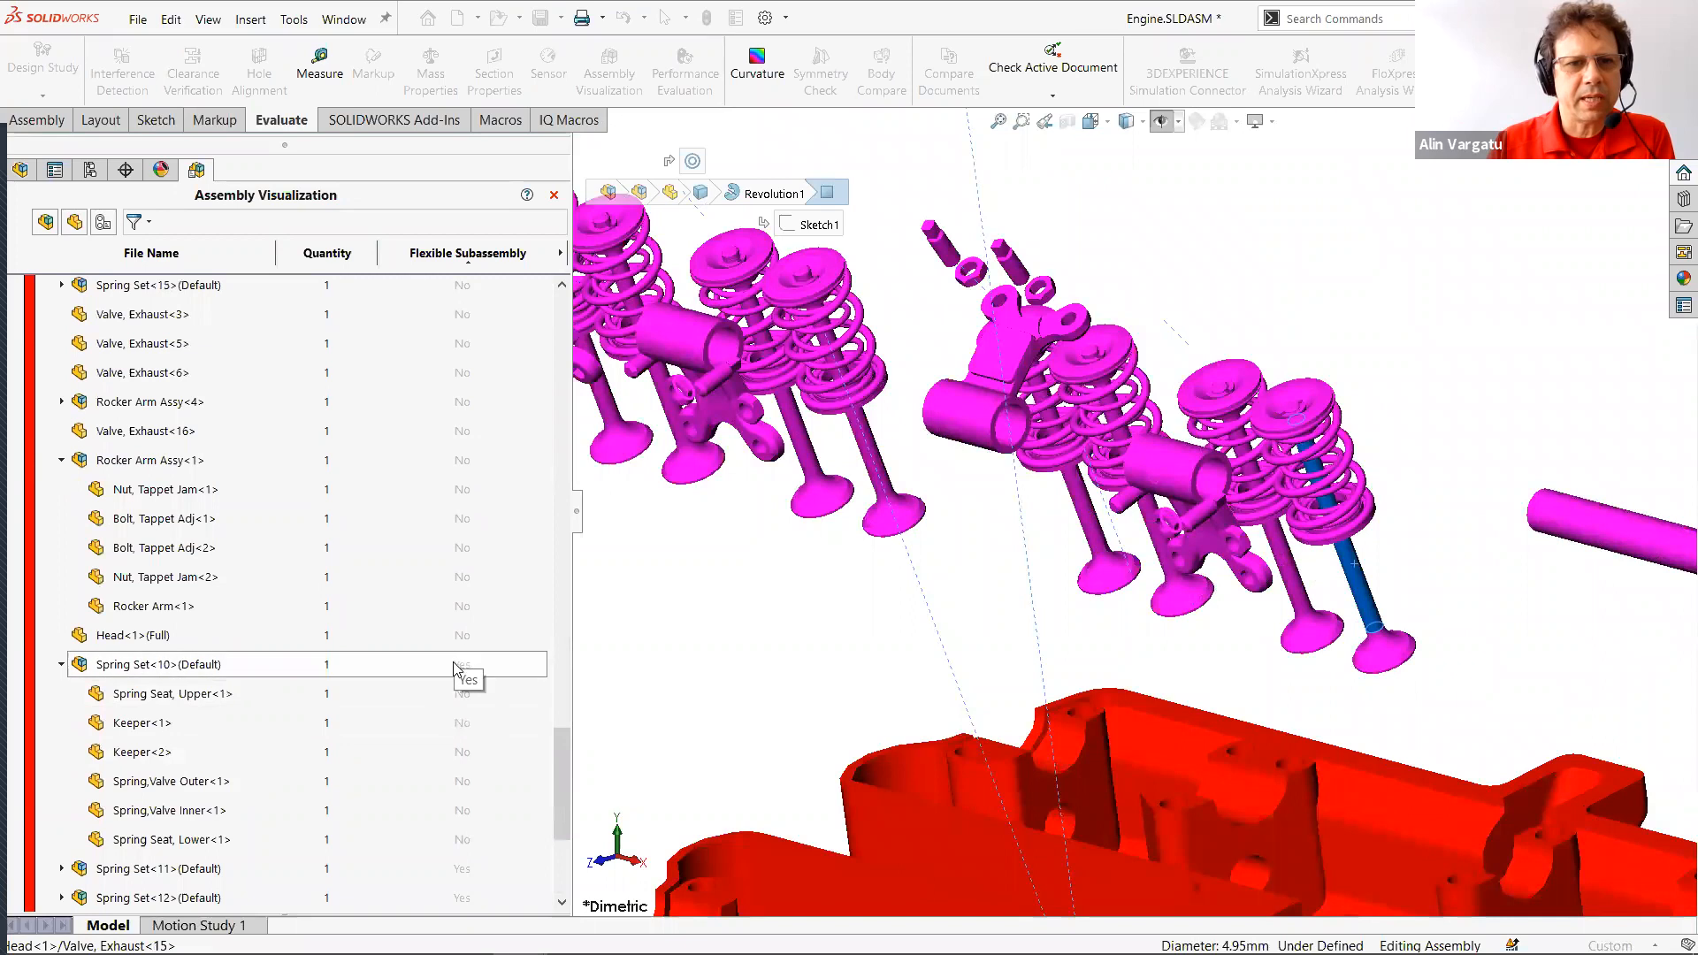
Select Spring Set<10> to highlight it, collapse its entry, and try to group components with identical Flexible Subassembly values.
left_click(159, 664)
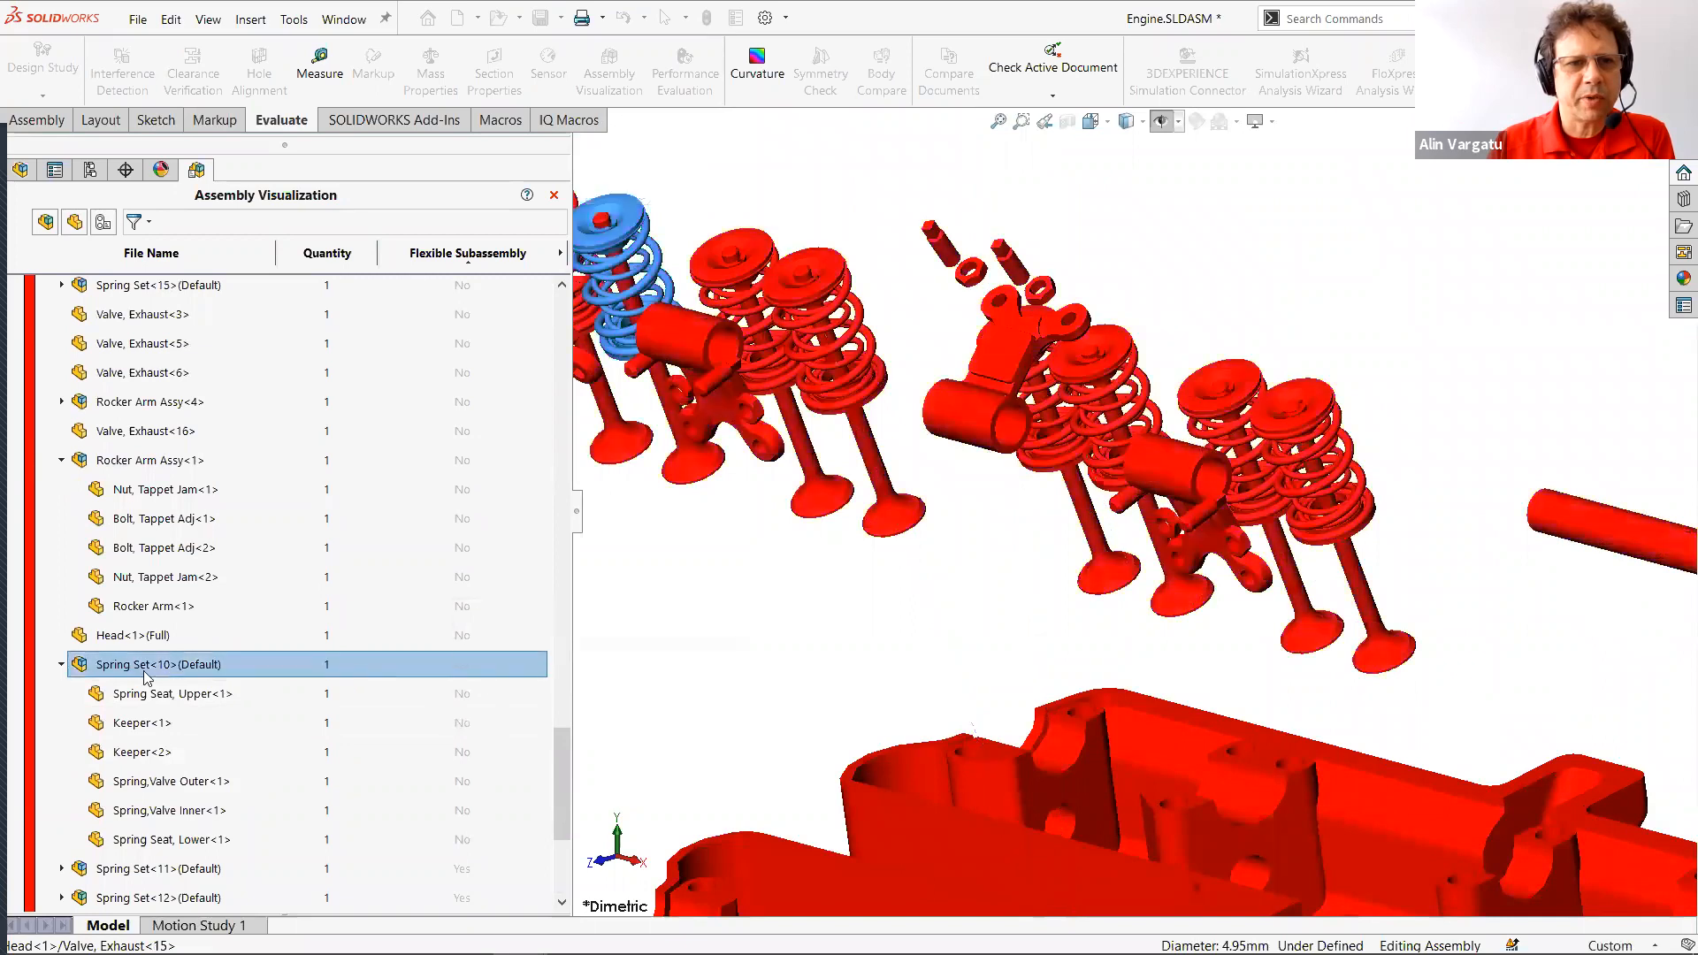
left_click(62, 664)
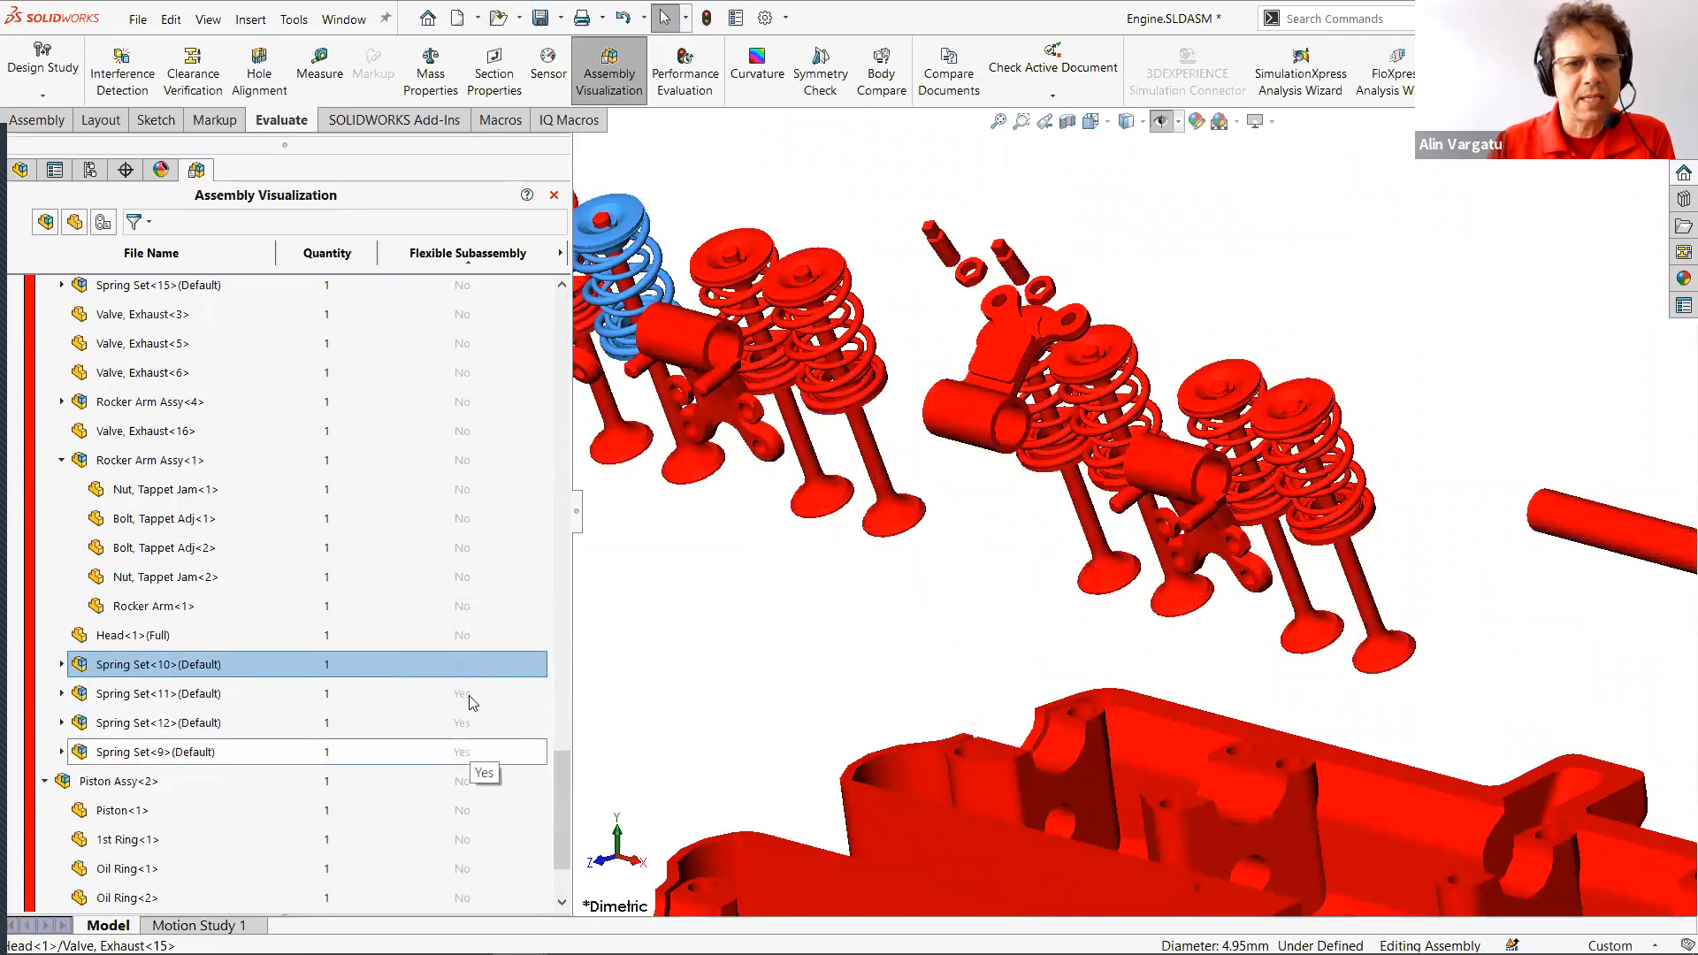
right_click(34, 687)
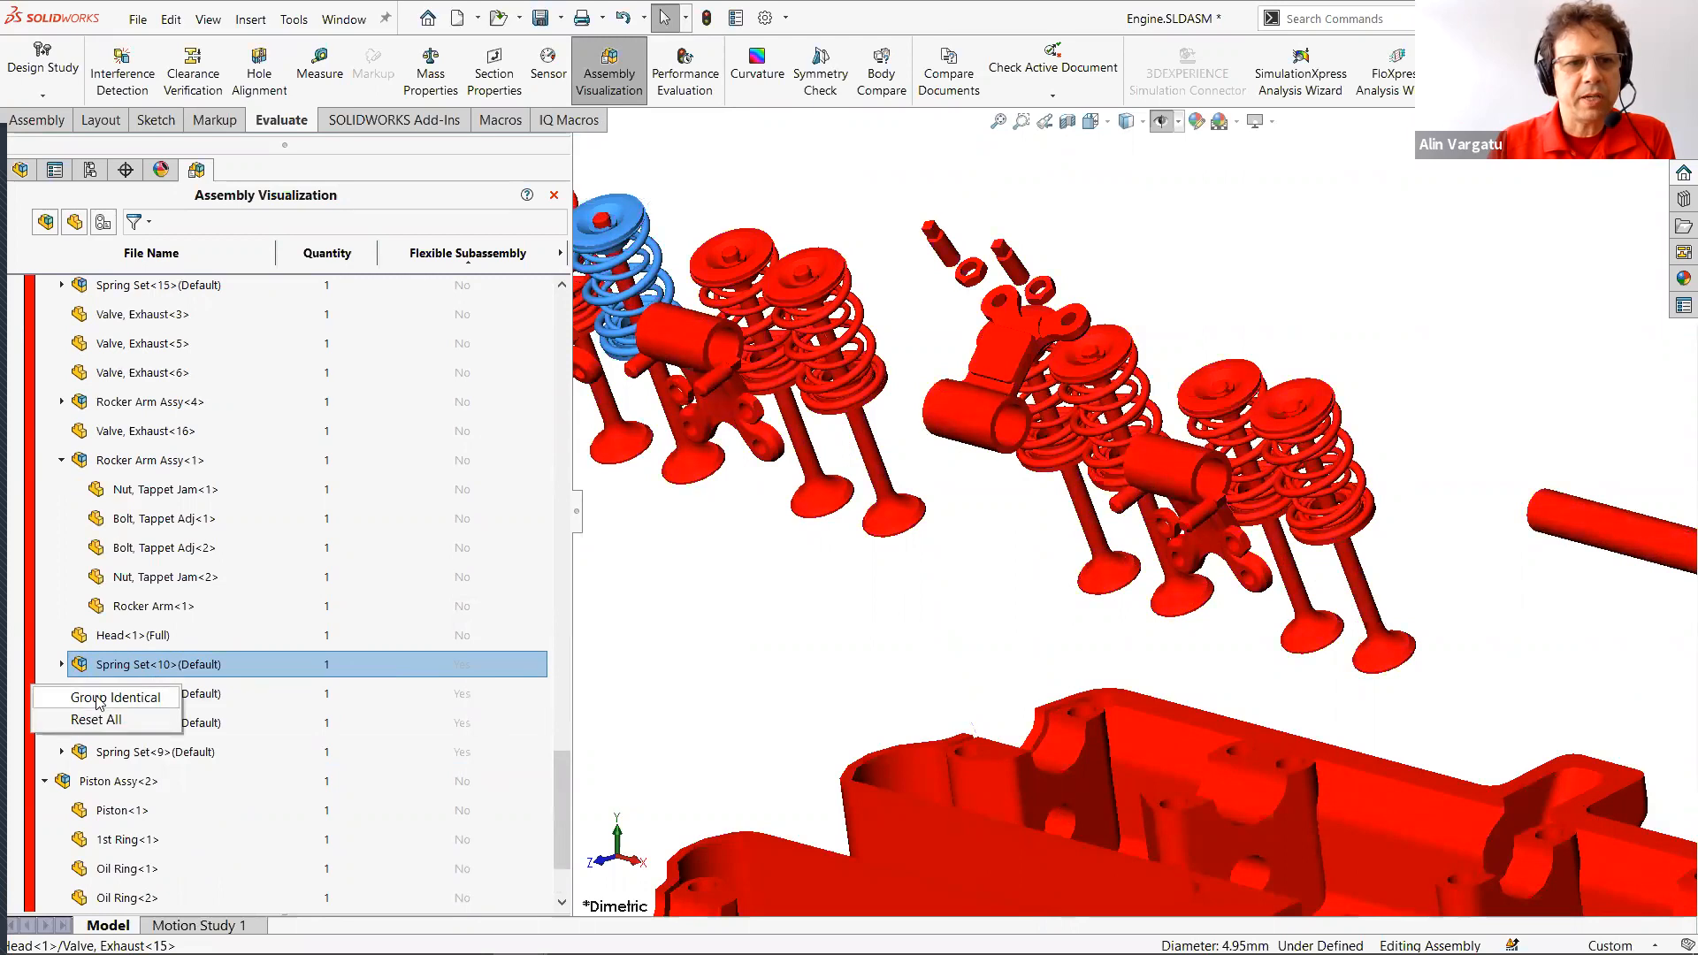
left_click(100, 699)
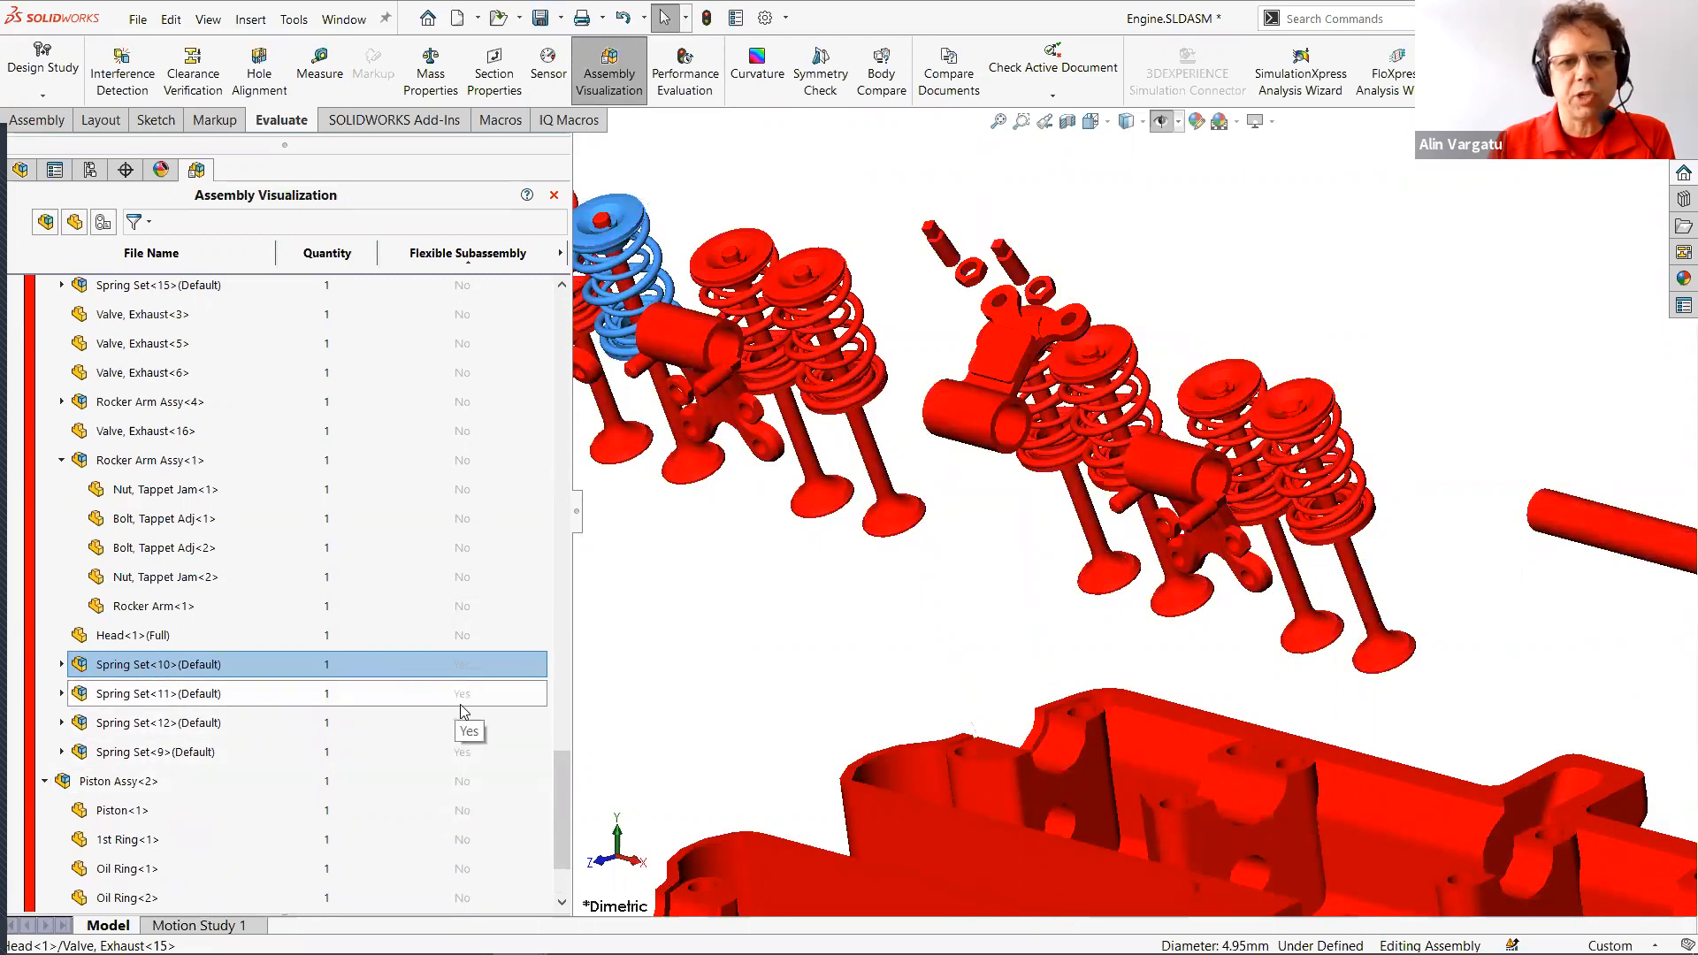
Clear the selection, advance the presentation to the Generate Visual Reports Using Drawings slide, and return to the Engine assembly in SOLIDWORKS.
left_click(720, 675)
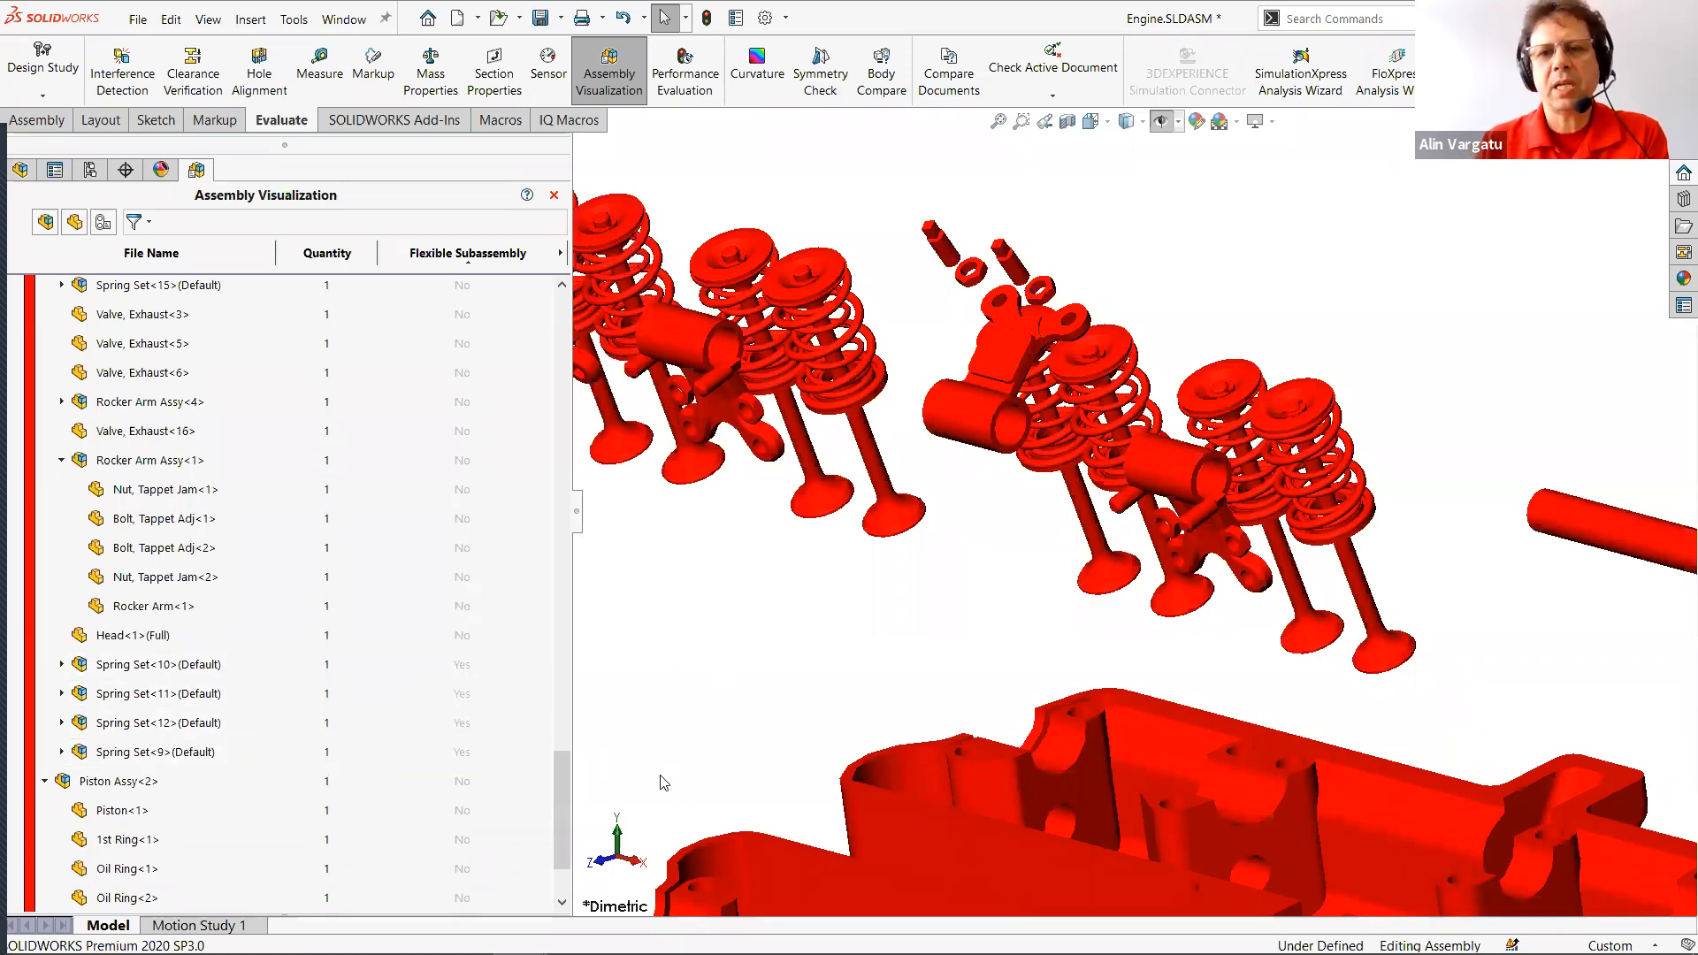
key("alt+Tab")
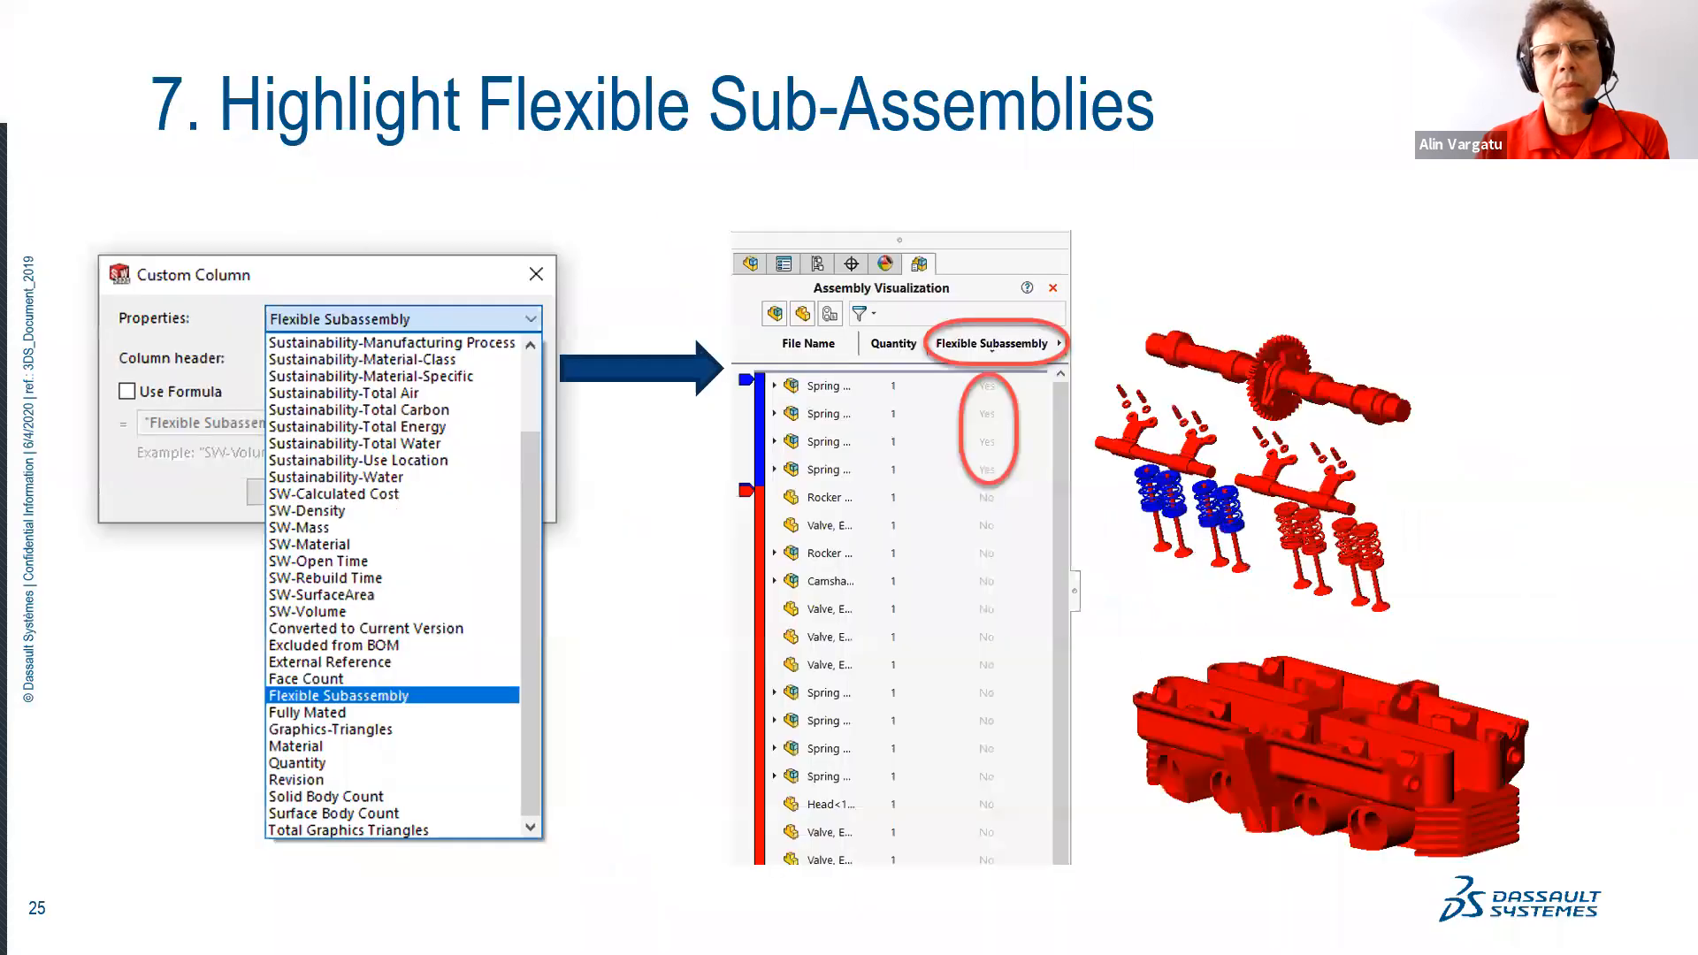
key("Right")
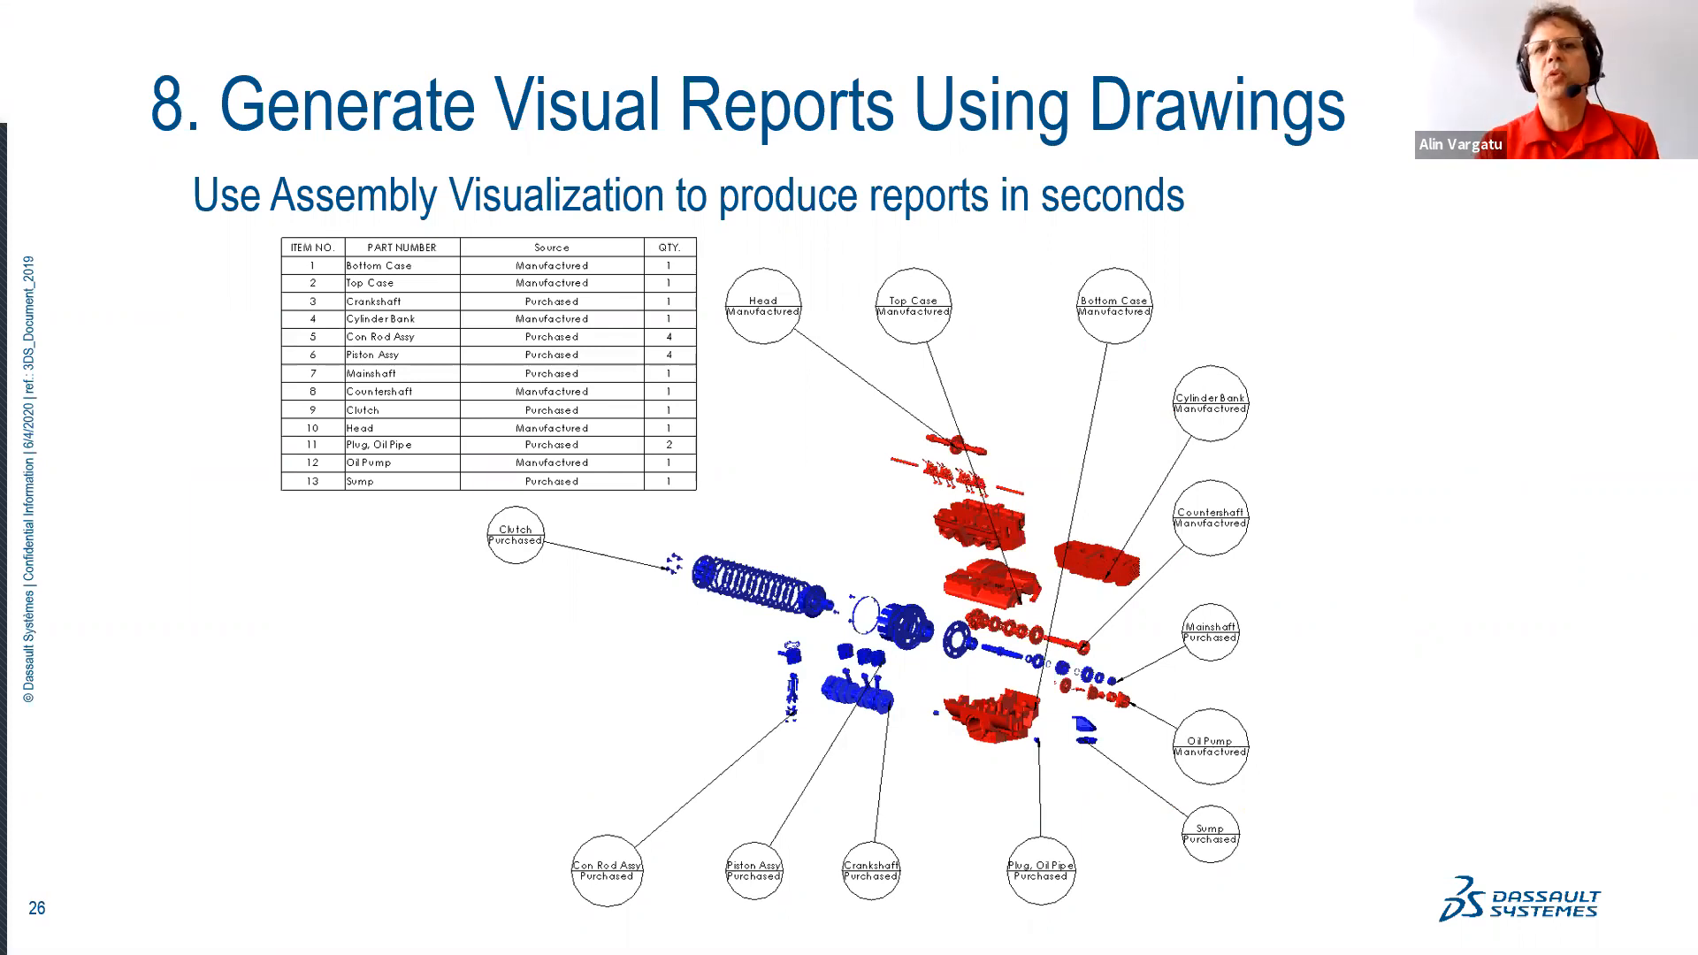
key("alt+Tab")
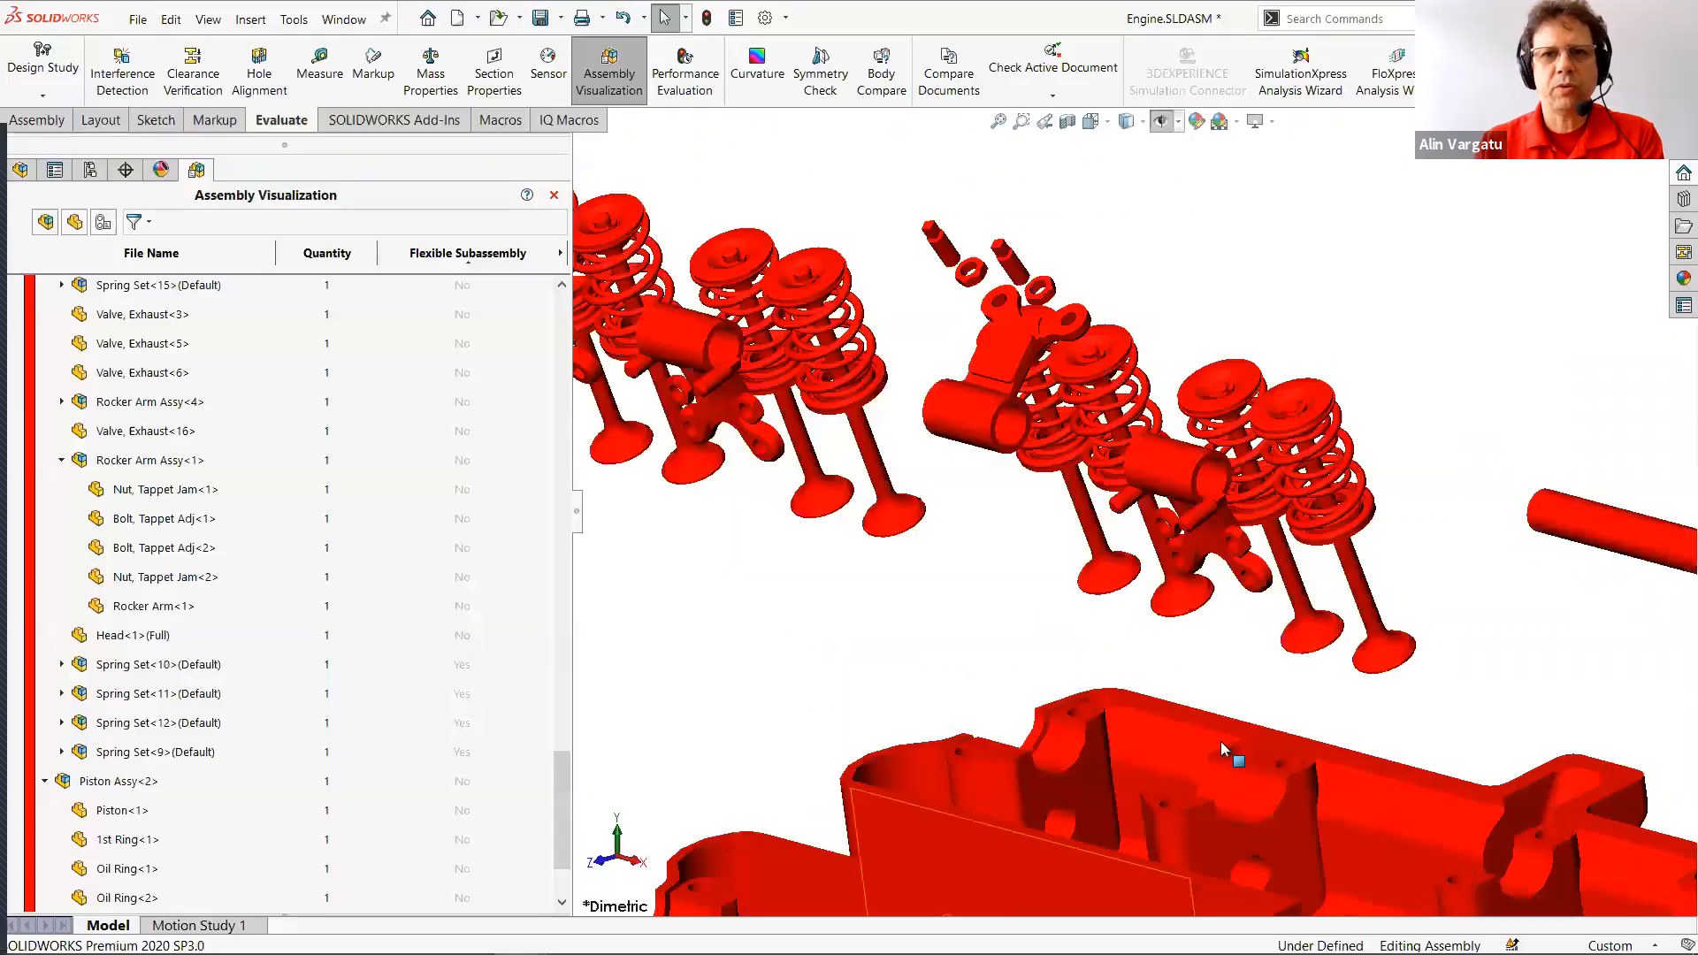
Fit the whole exploded engine in view and change the visualization's custom column property to Source.
key("f")
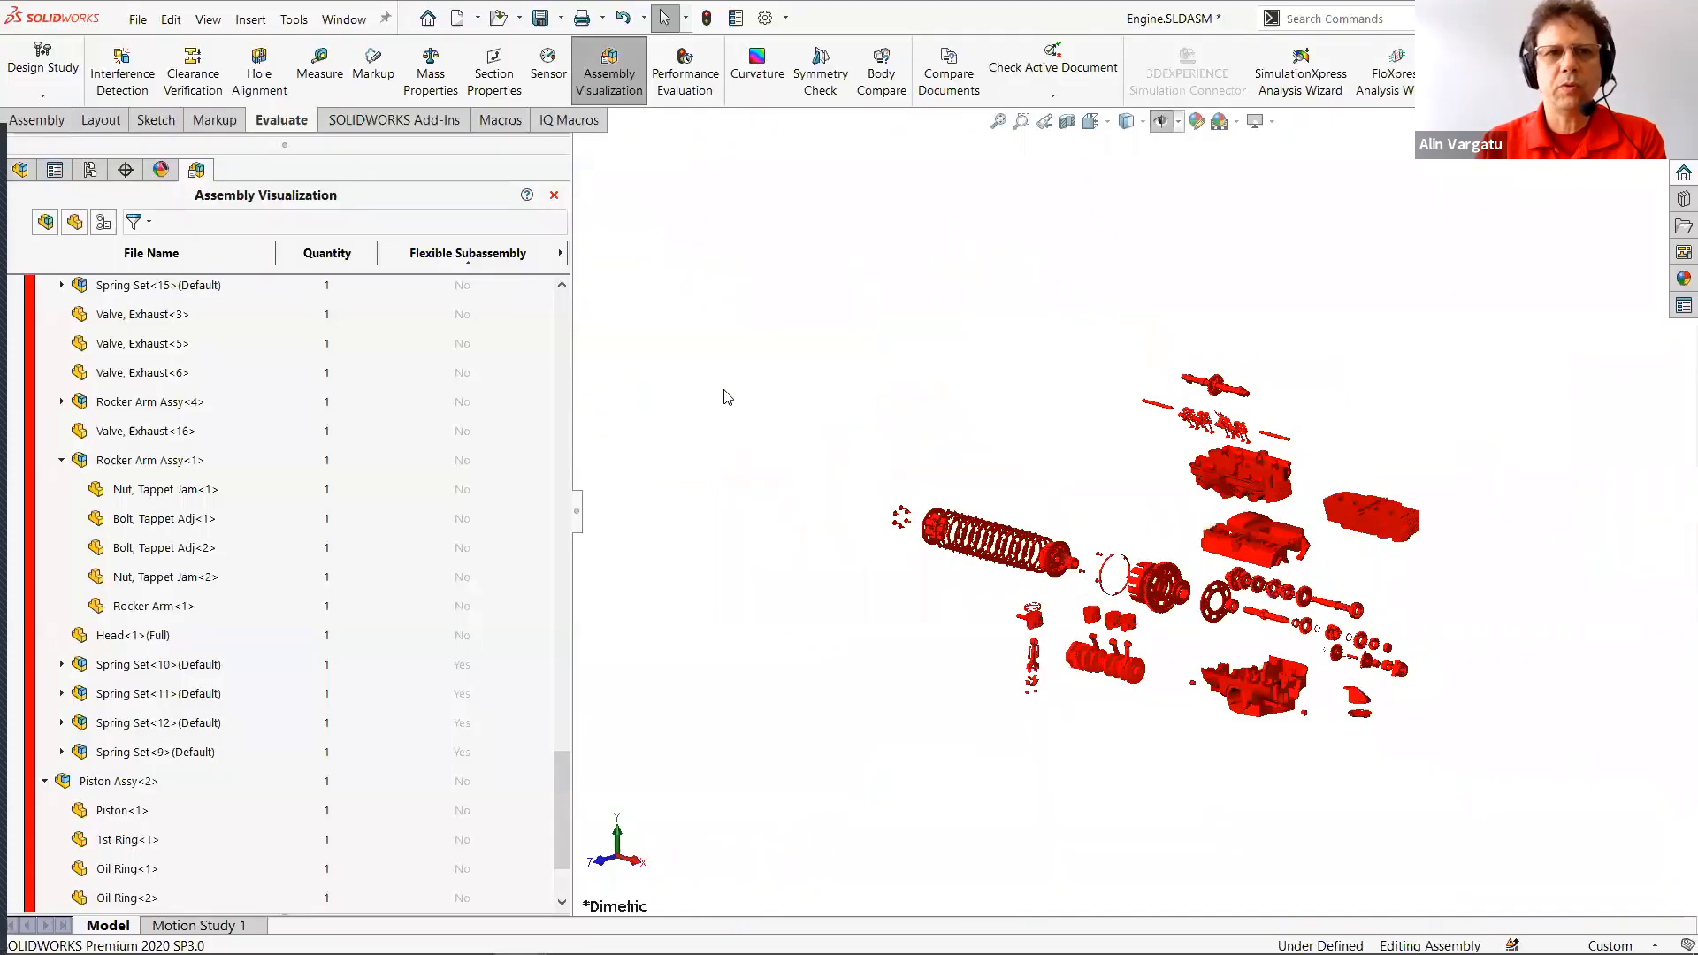
left_click(560, 253)
left_click(625, 364)
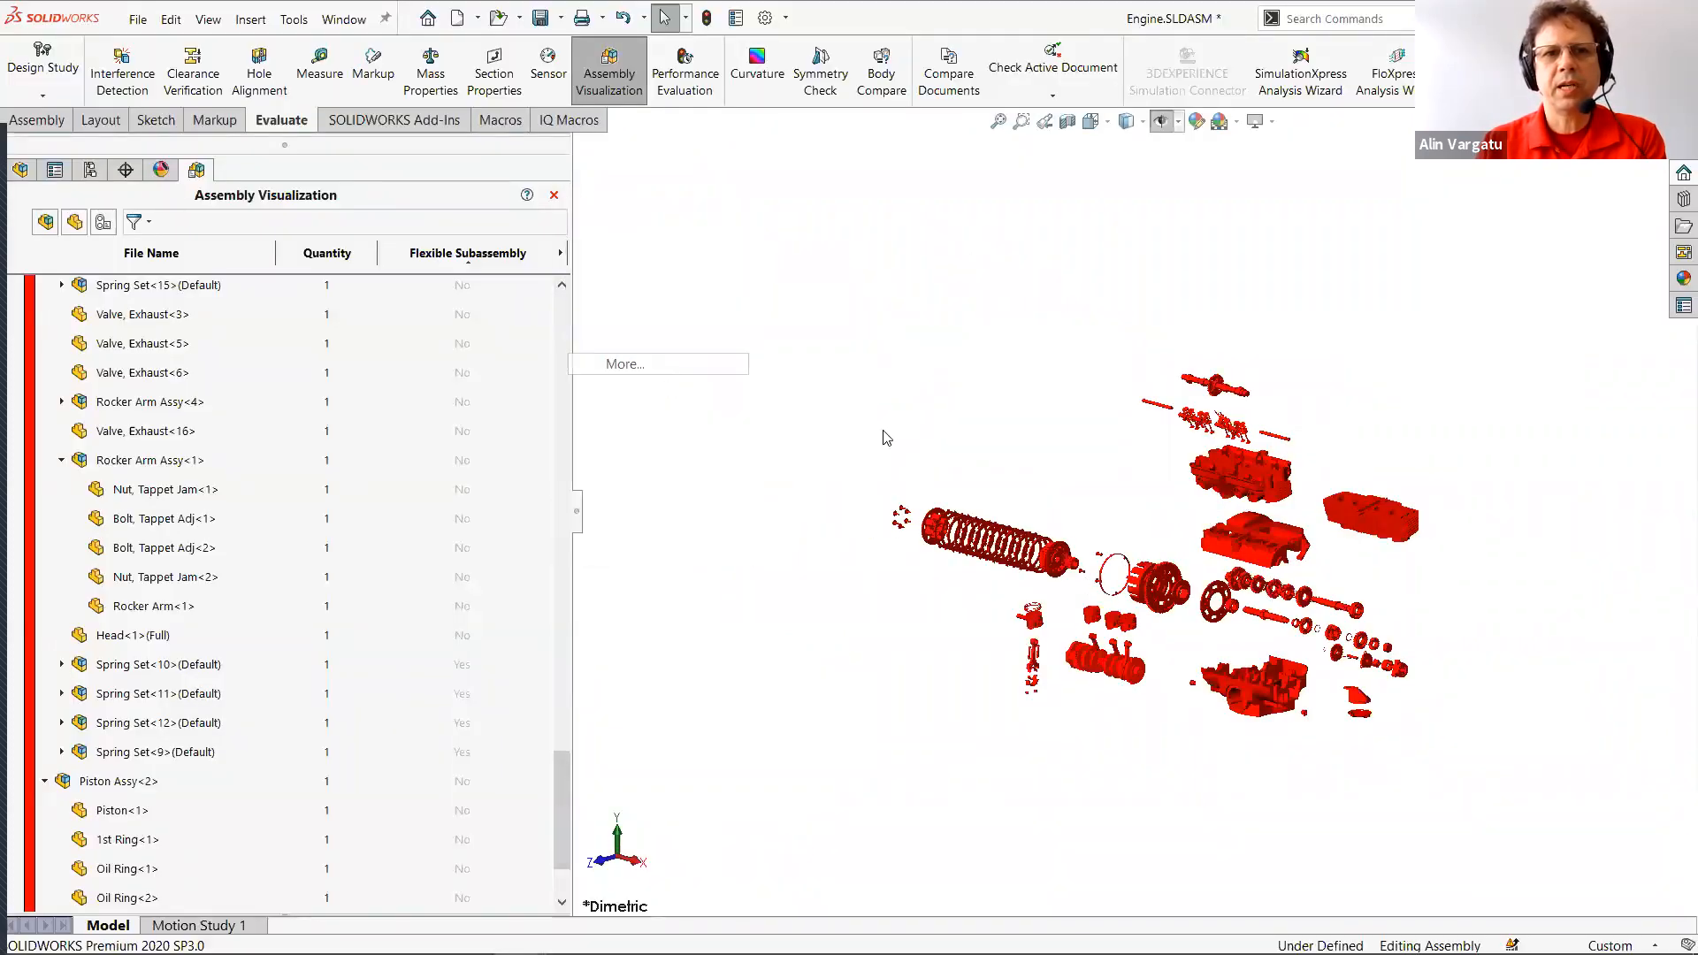
left_click(928, 410)
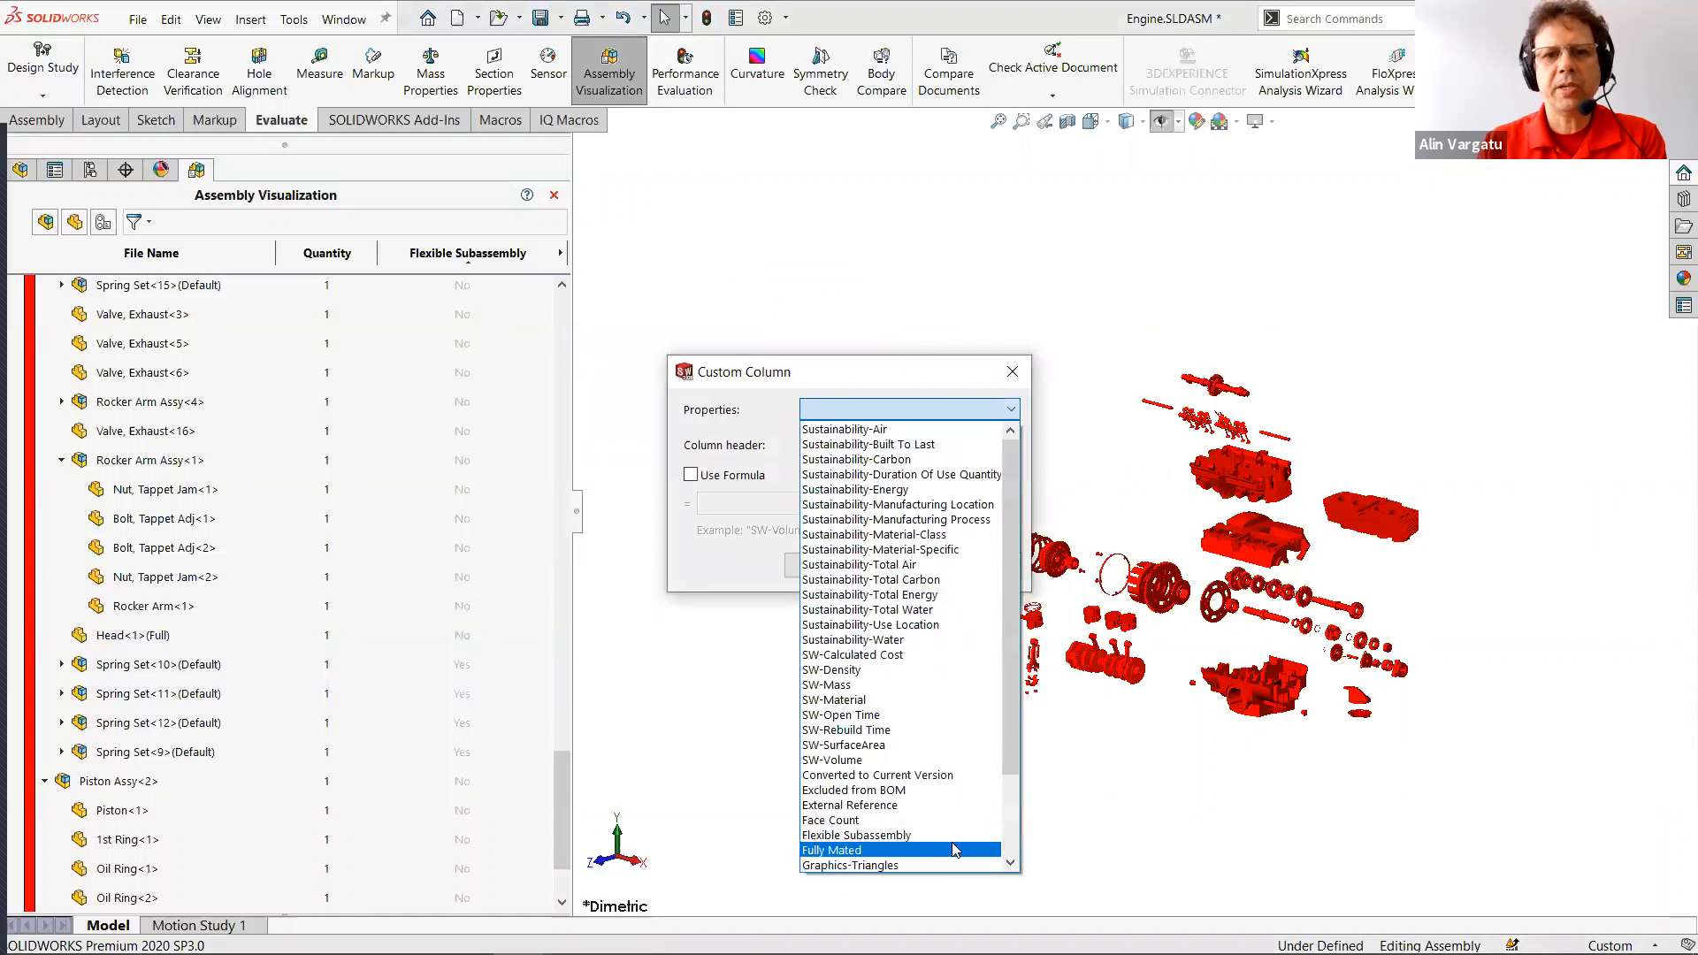
scroll(902, 836, "down", 3)
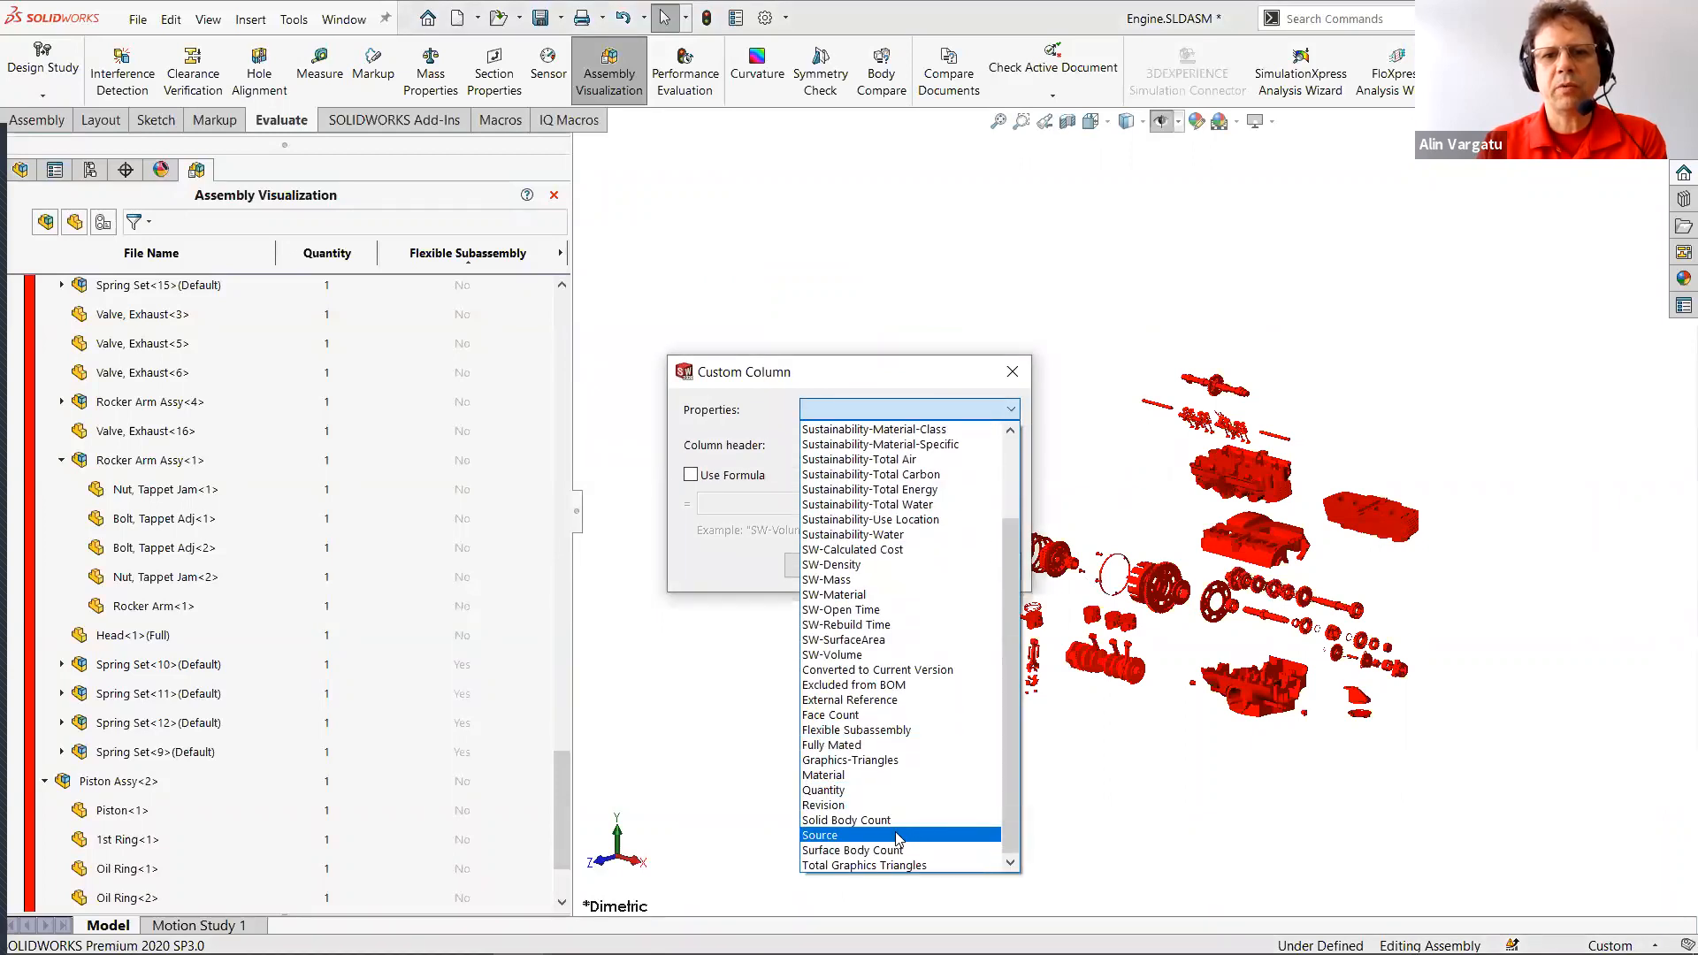
left_click(898, 836)
left_click(822, 565)
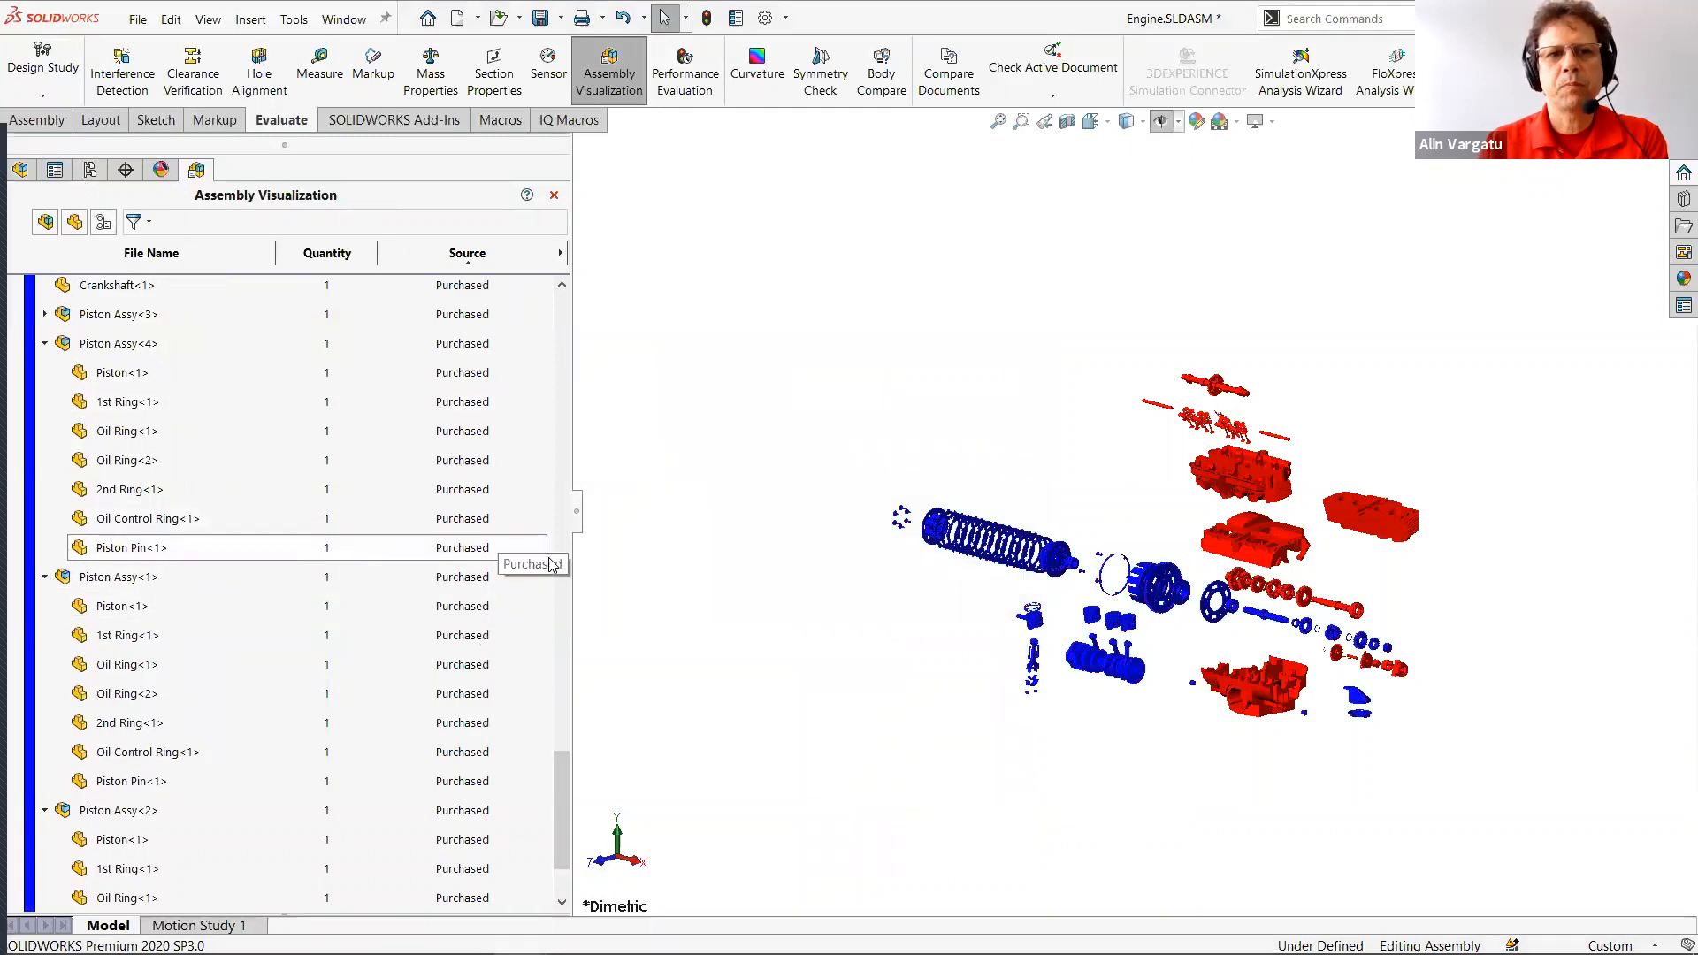
Group identical components in the visualization list and reverse the Source sort order so purchased components come first.
left_click_drag(570, 787, 588, 322)
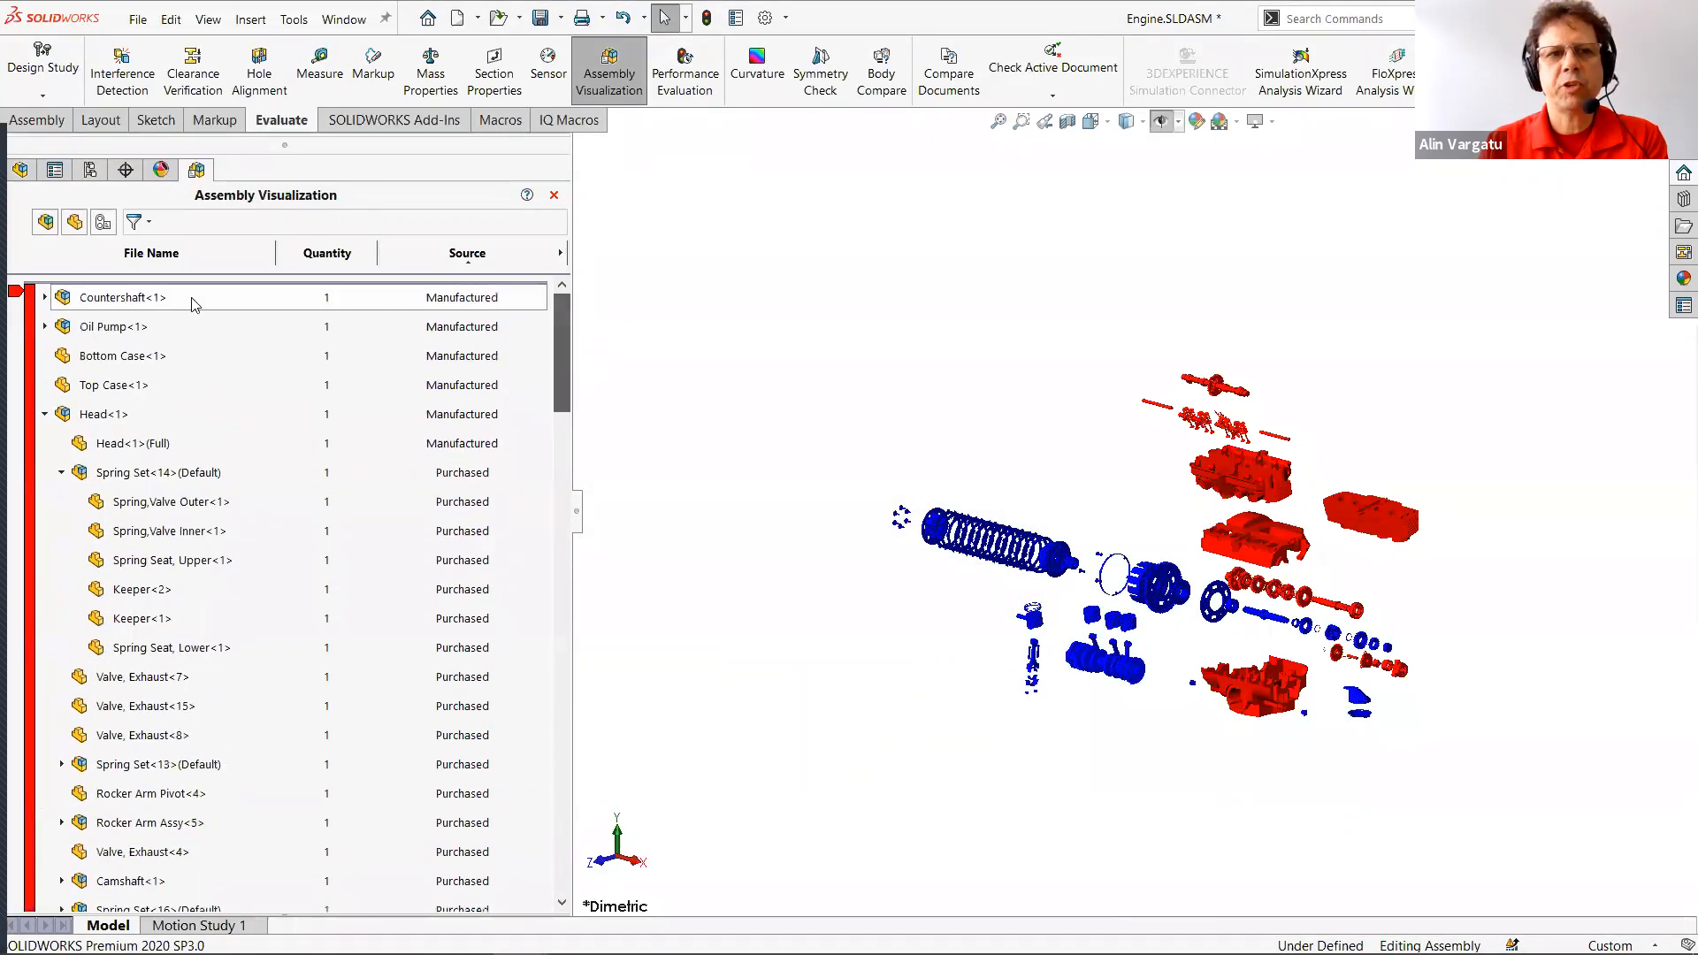
left_click(76, 225)
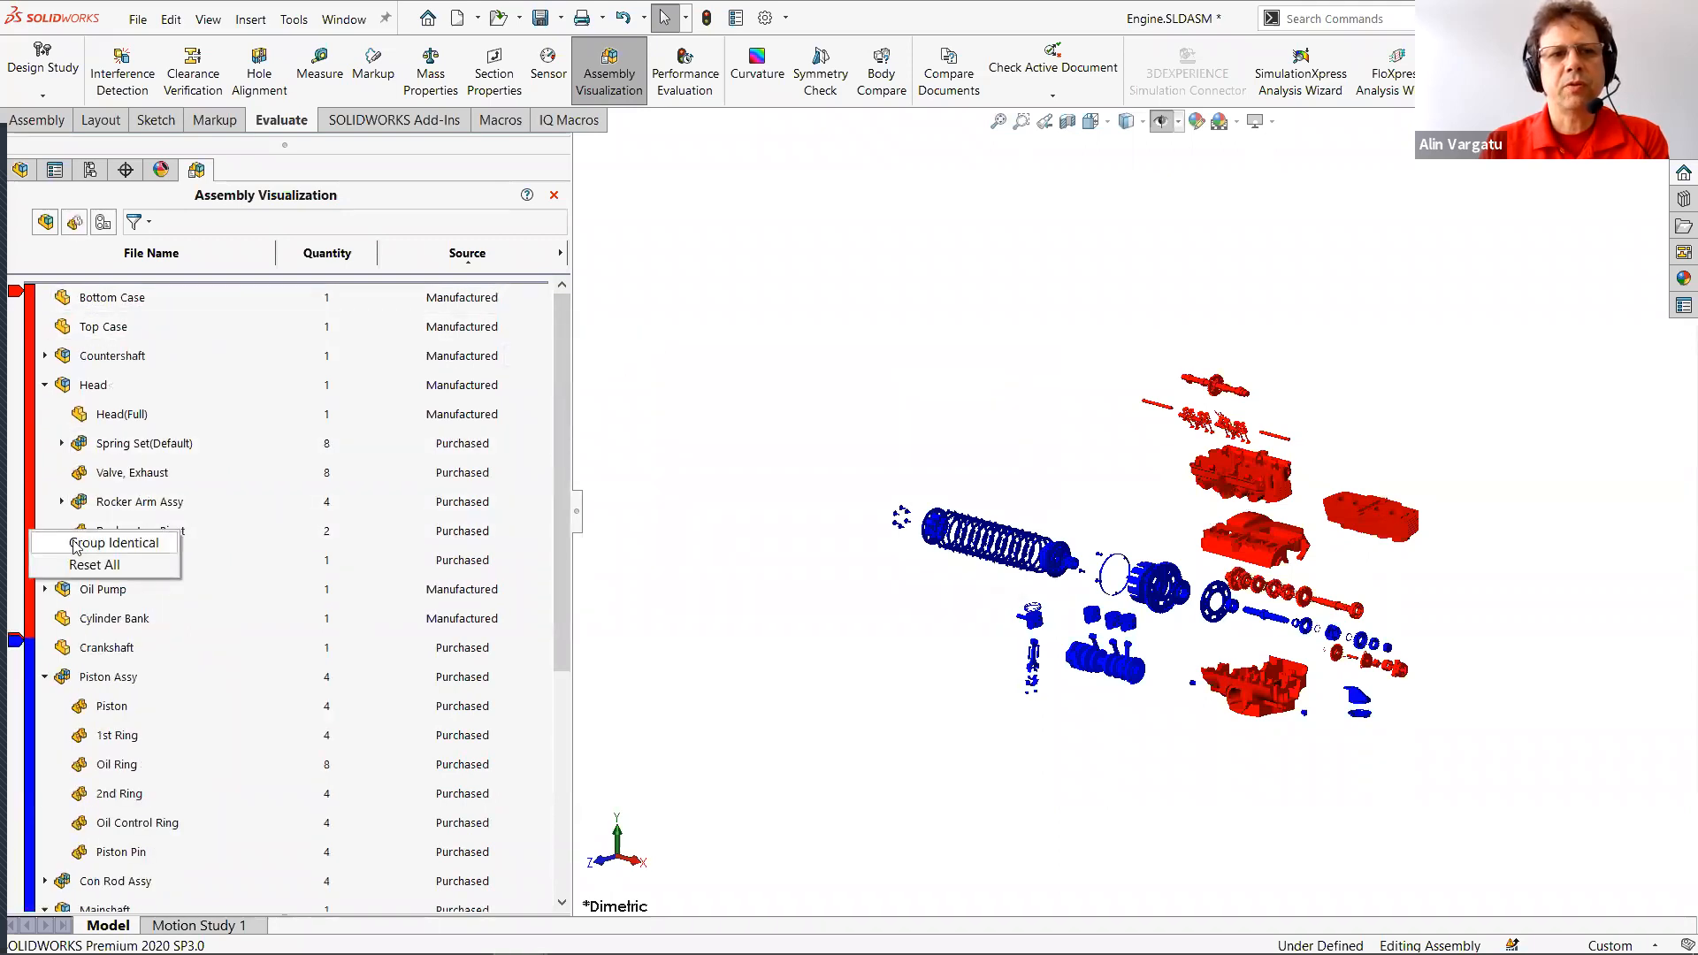
left_click(467, 256)
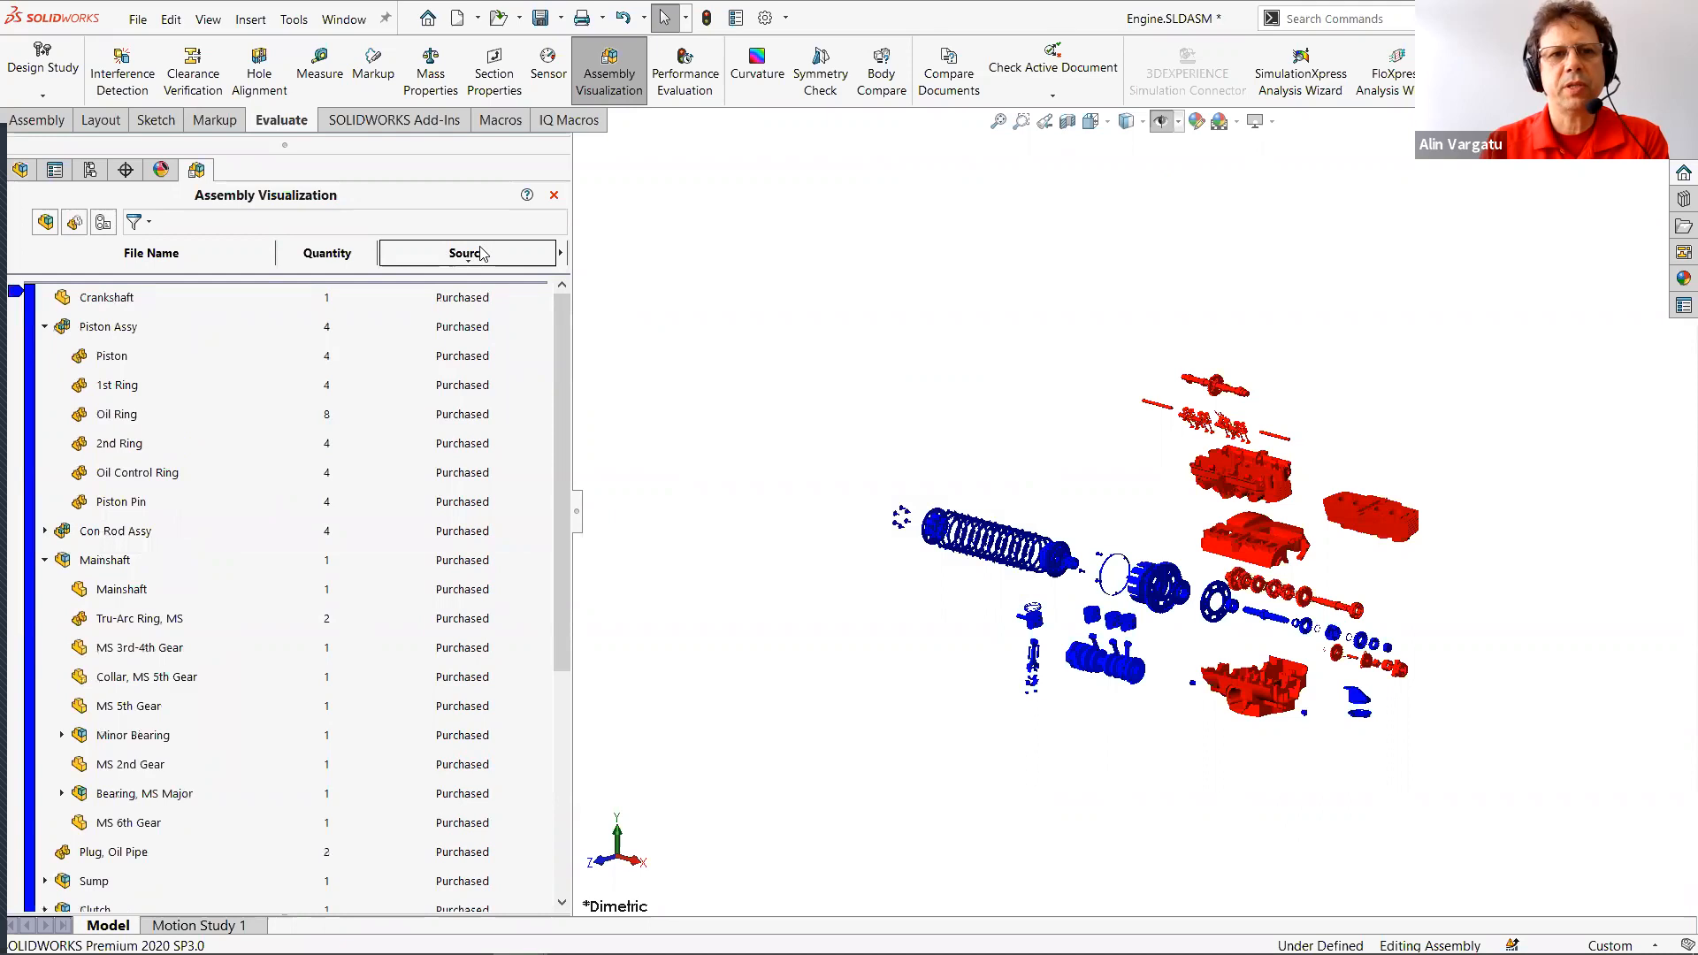
left_click_drag(561, 410, 561, 635)
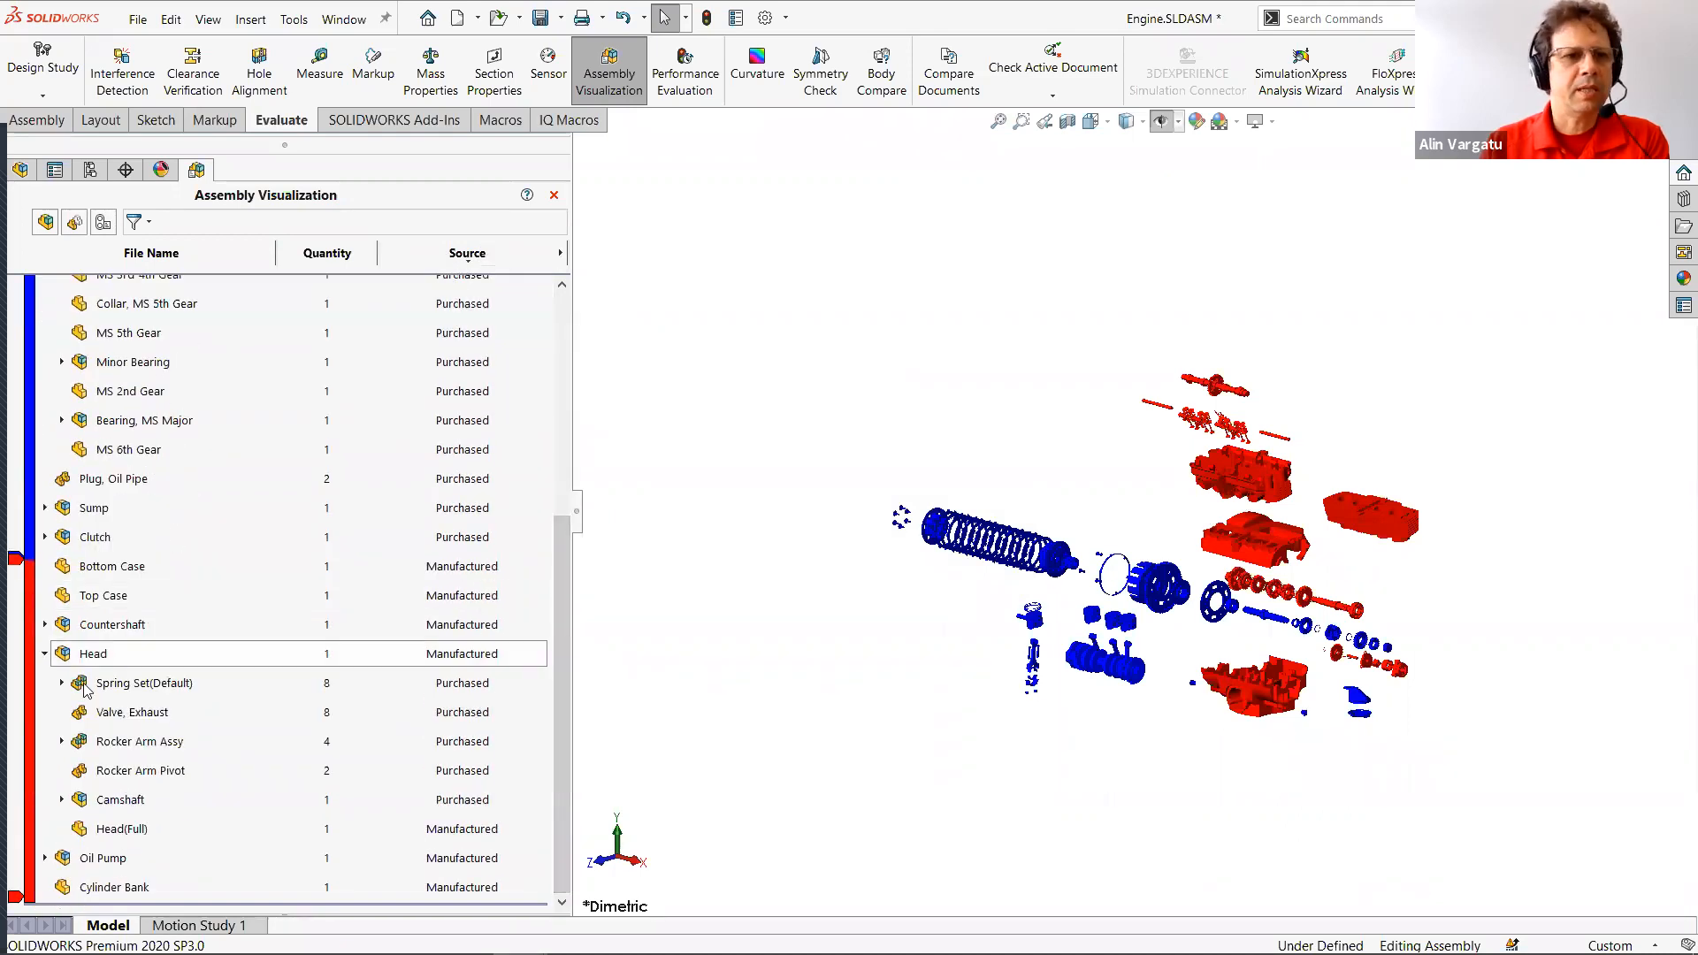
Collapse the Head subassembly and switch the list to a flat parts-only view to review the manufactured parts.
left_click(44, 655)
left_click(50, 222)
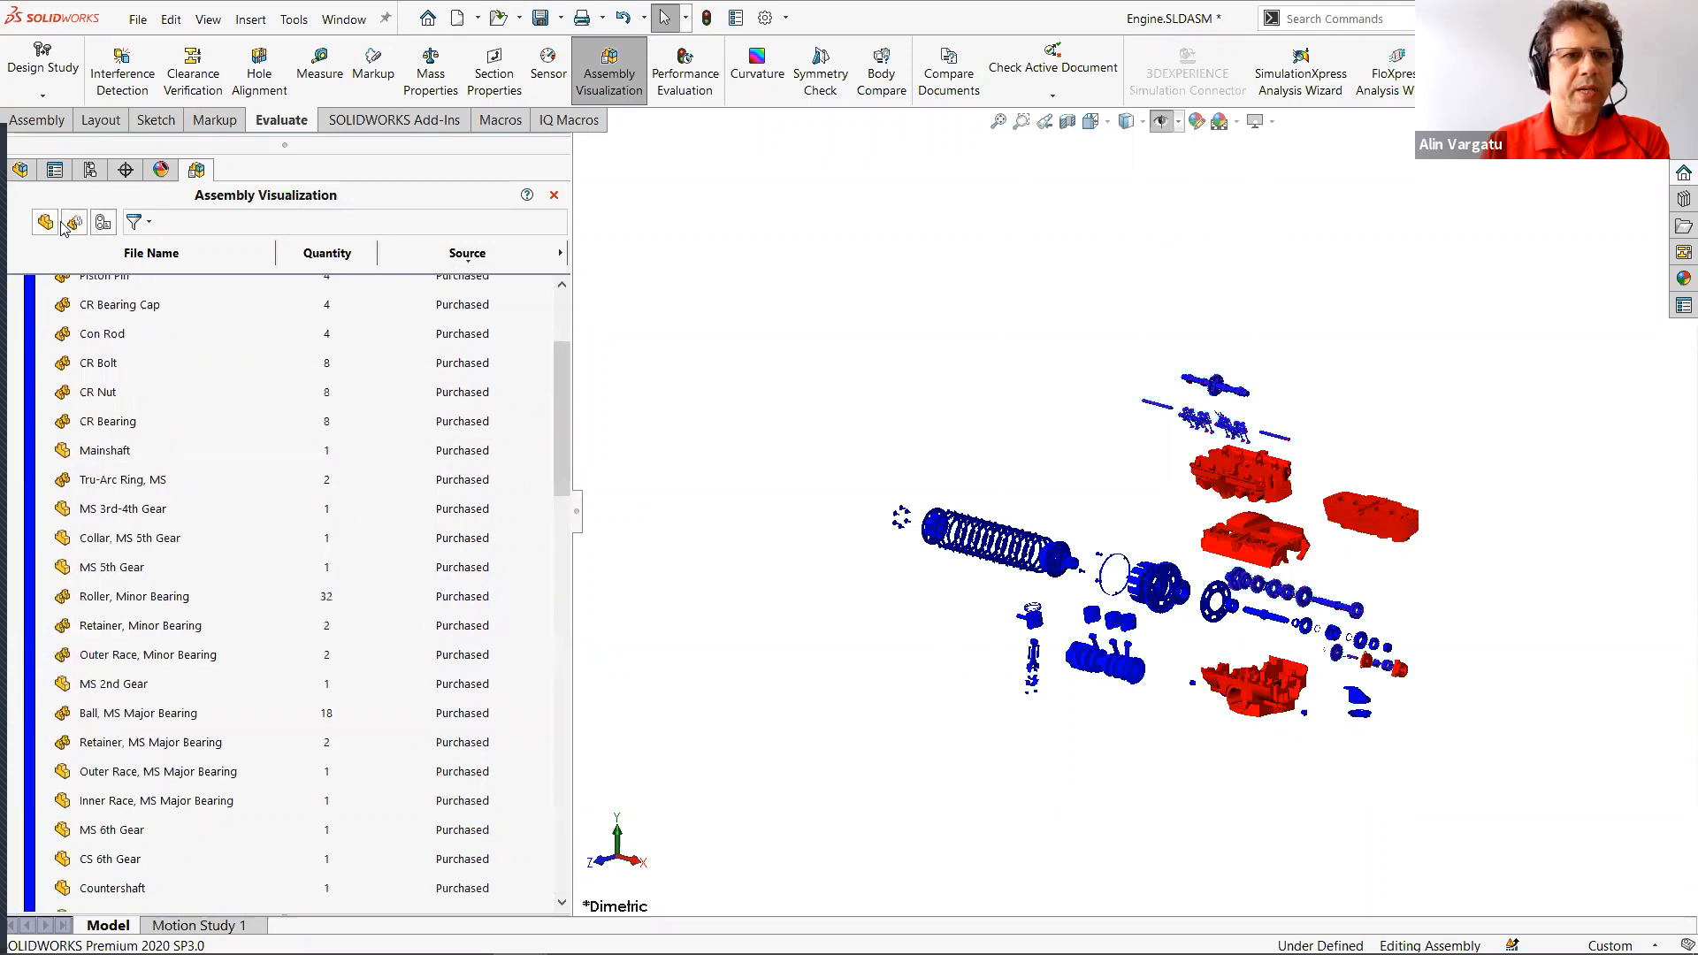
left_click_drag(563, 415, 594, 863)
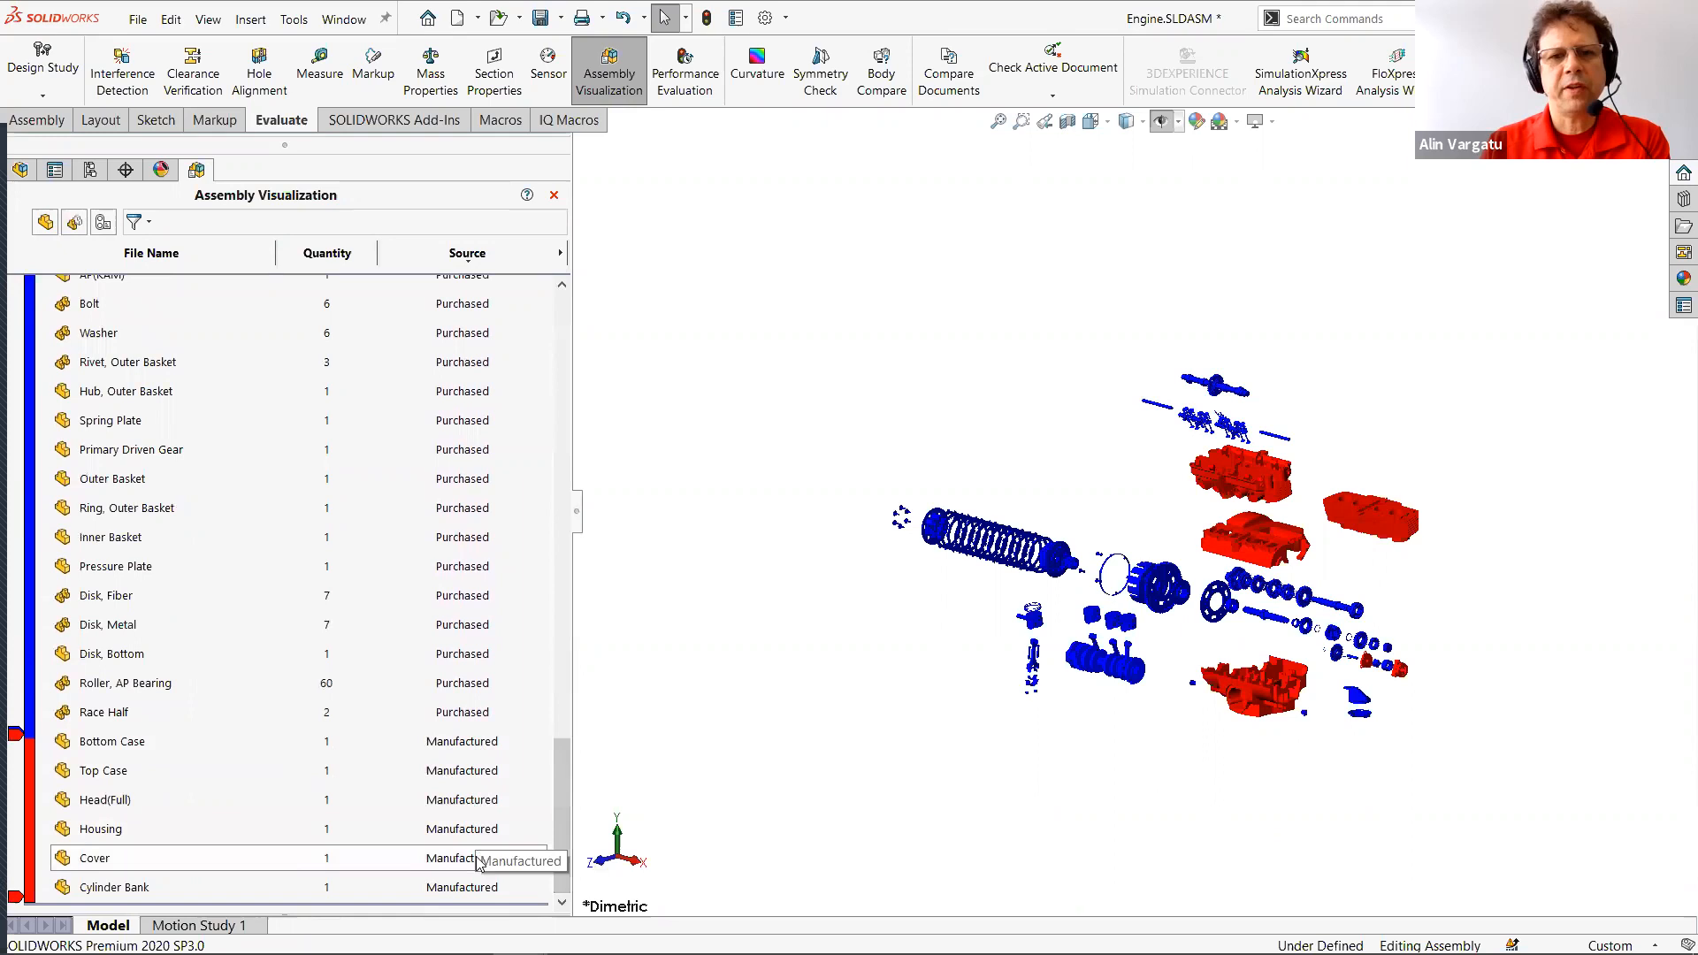
scroll(1309, 610, "down", 3)
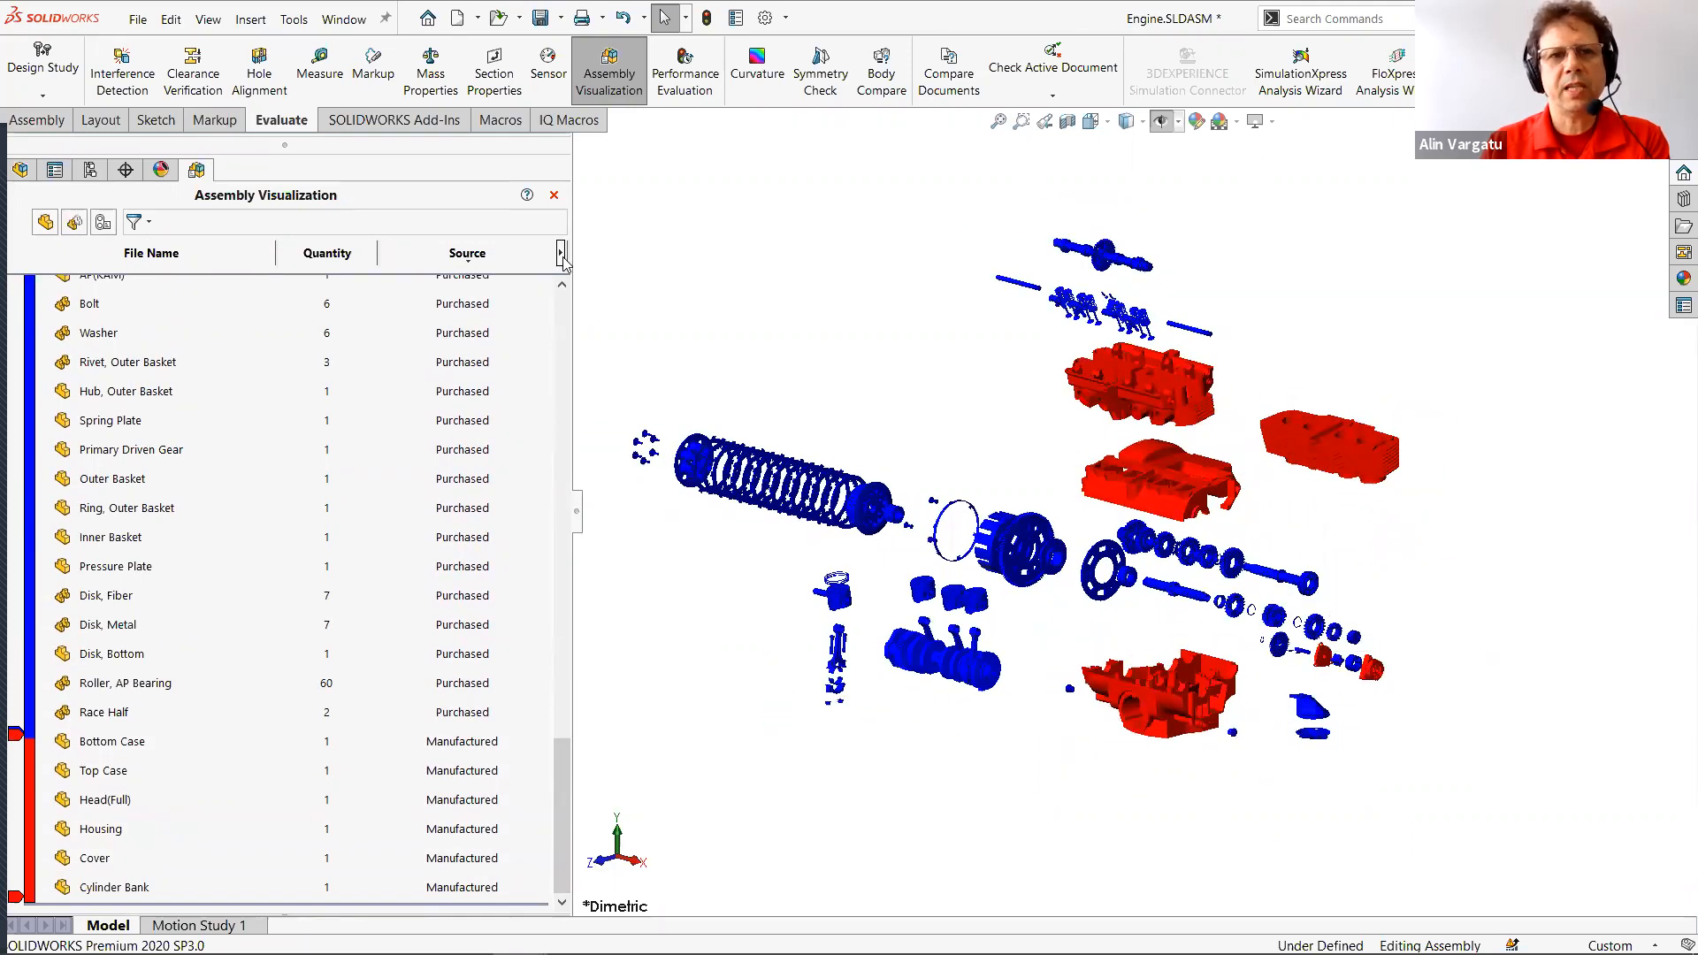
Add the current Source coloring to the assembly as a display state and show the configurations with their display states.
left_click(561, 254)
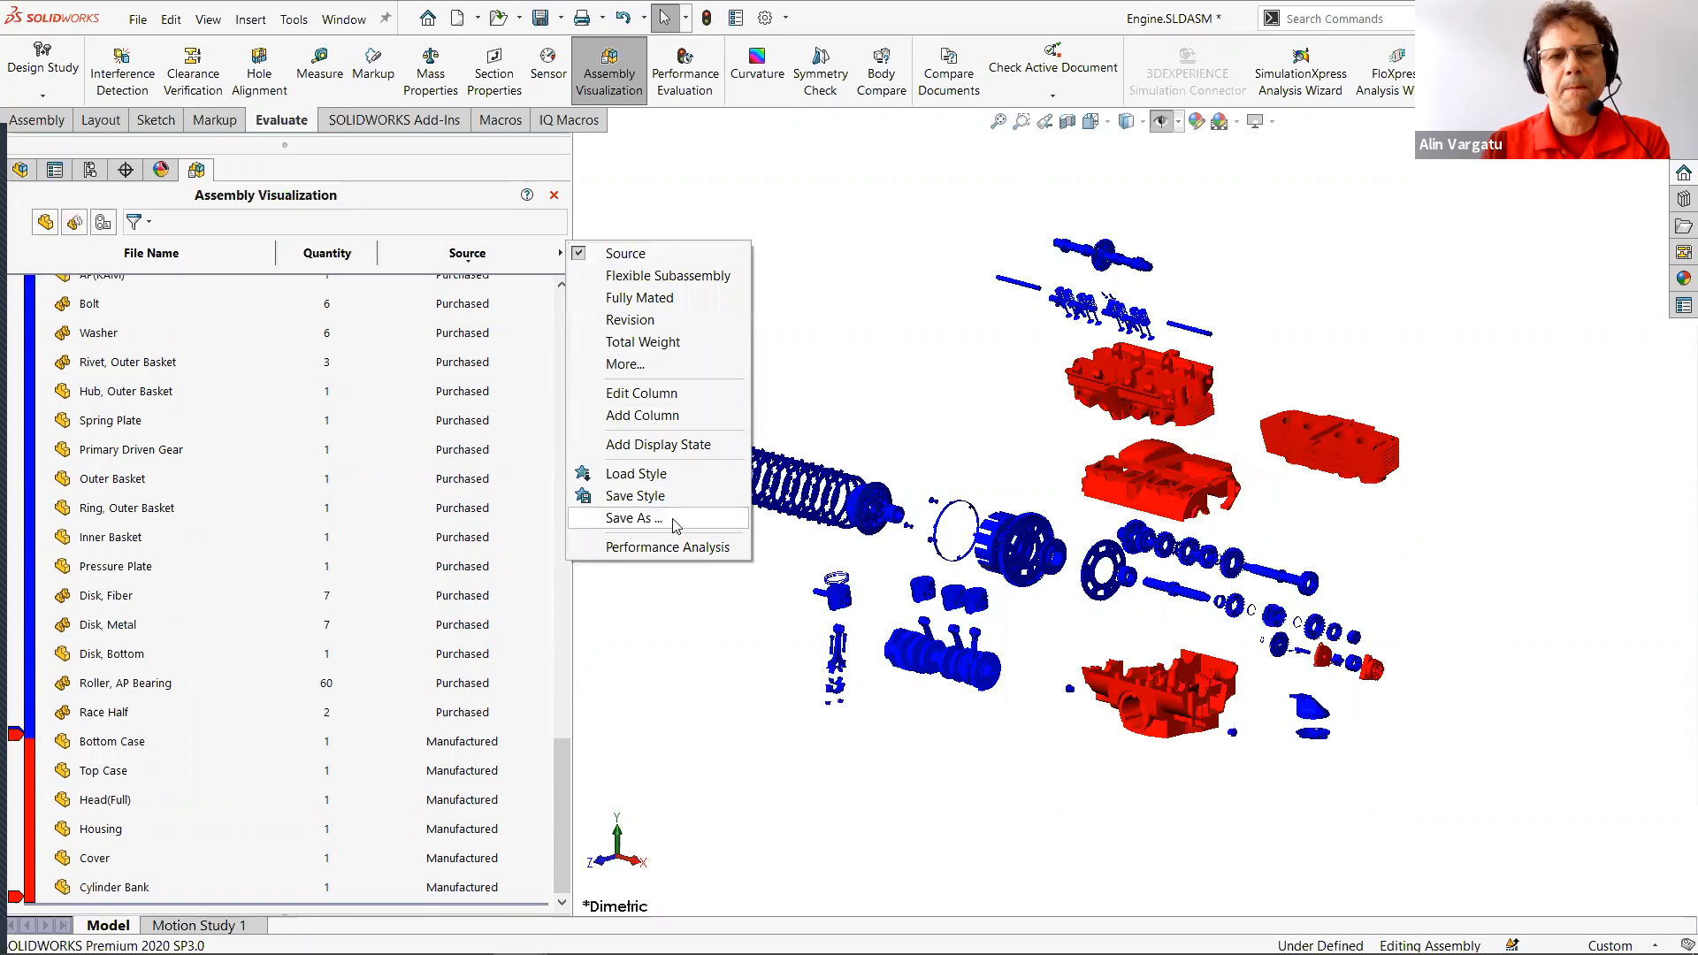
left_click(700, 446)
left_click(90, 169)
Rename the new visualization display state as Source, activate it to preview its colors, and switch back to Material Colors.
left_click(133, 755)
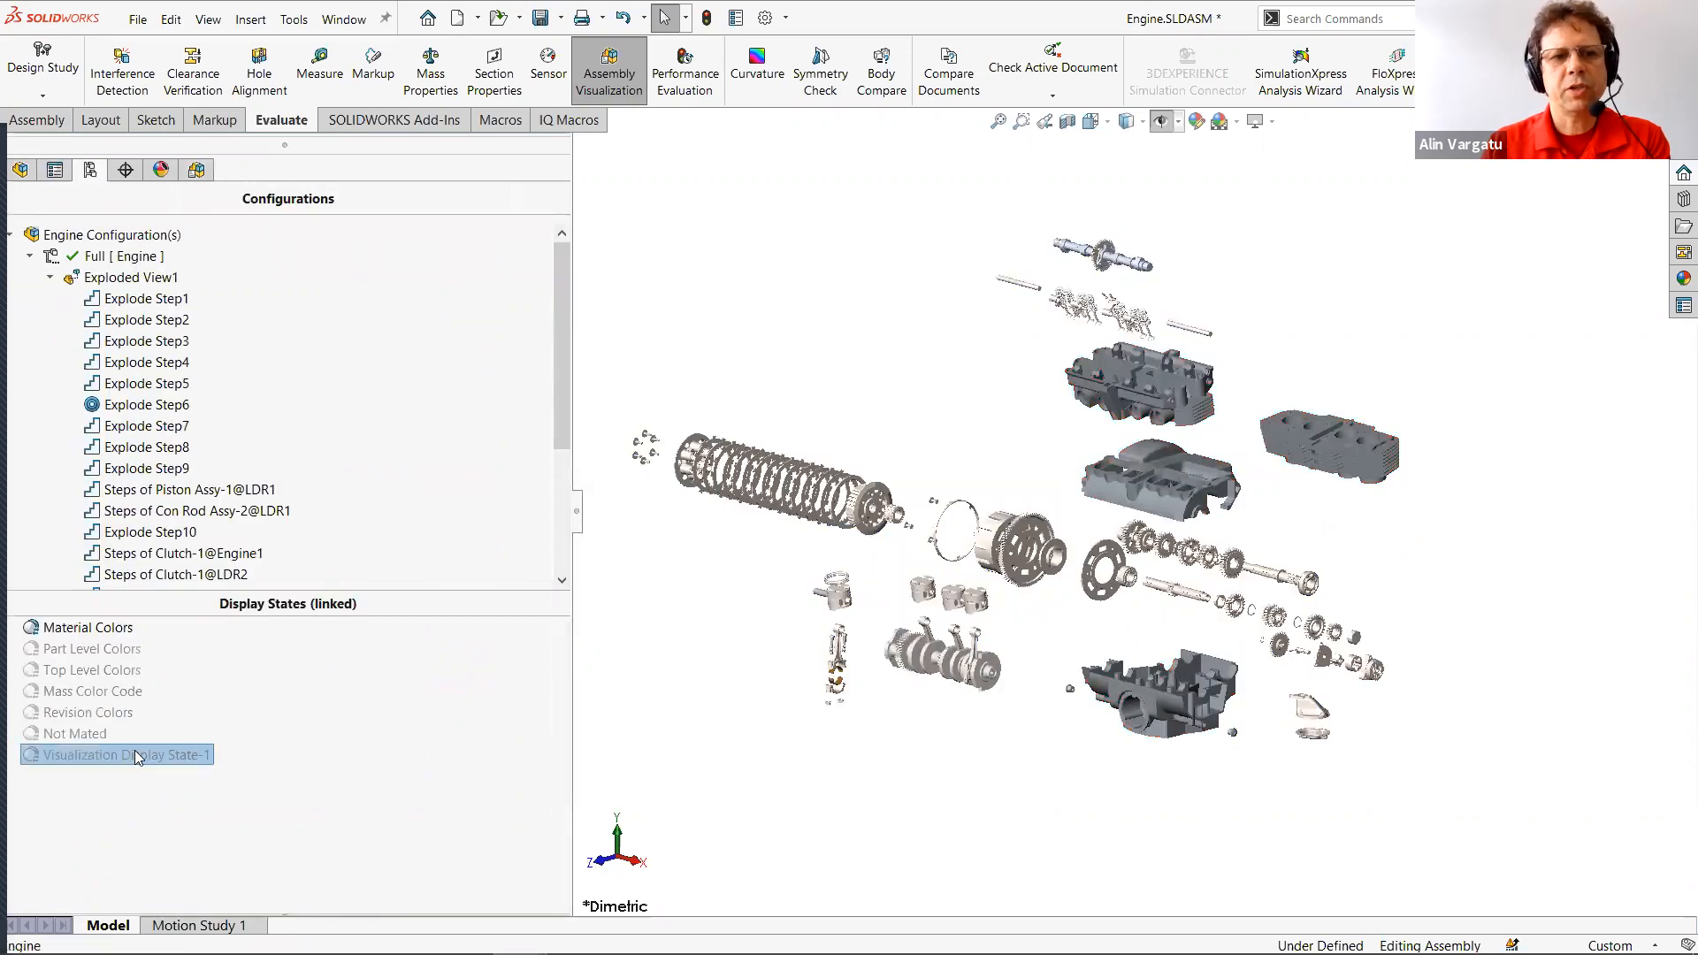
left_click(135, 756)
type("Sour")
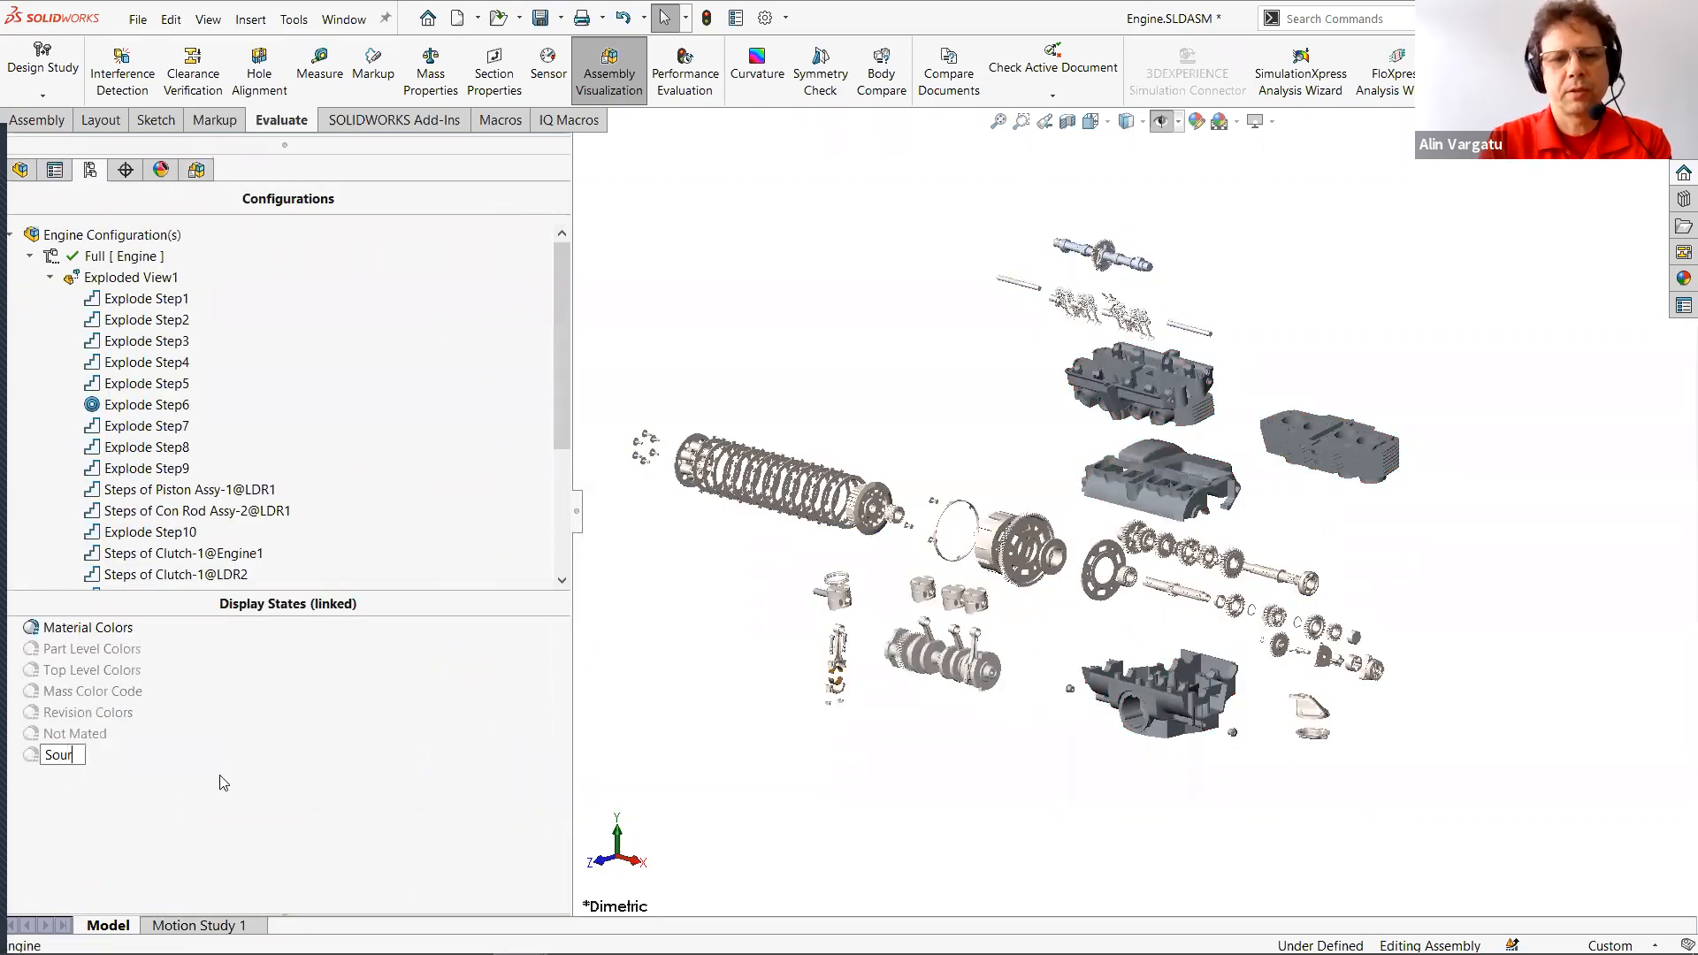
key("Return")
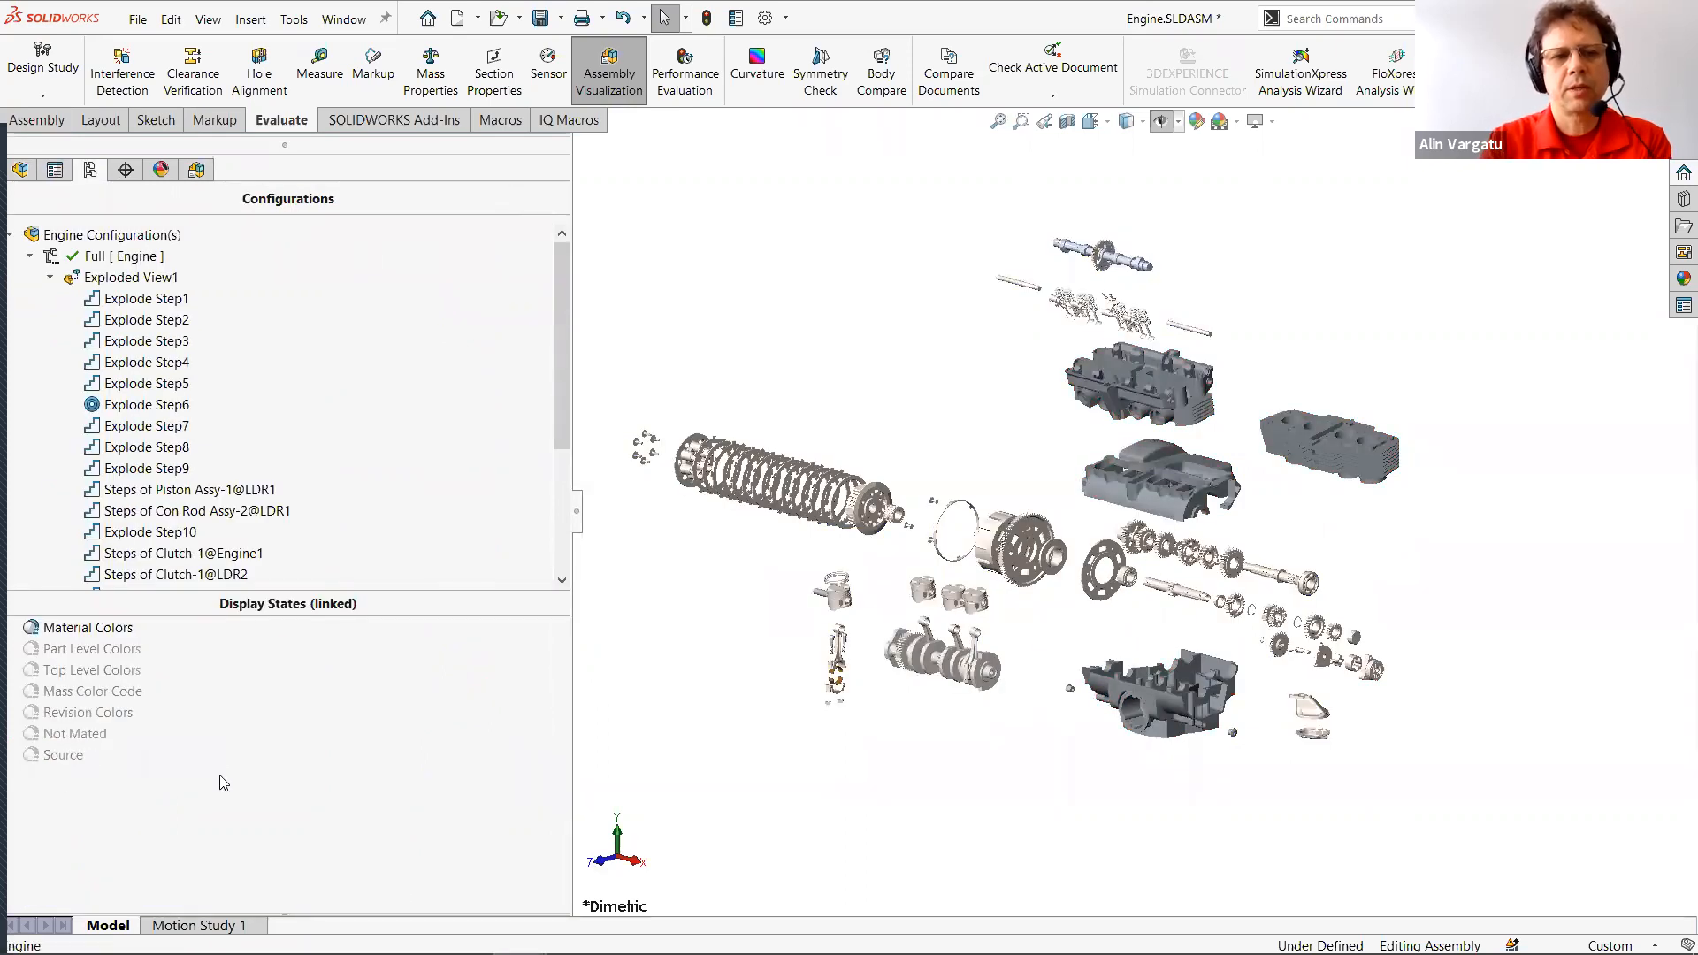
double_click(60, 758)
left_click(73, 629)
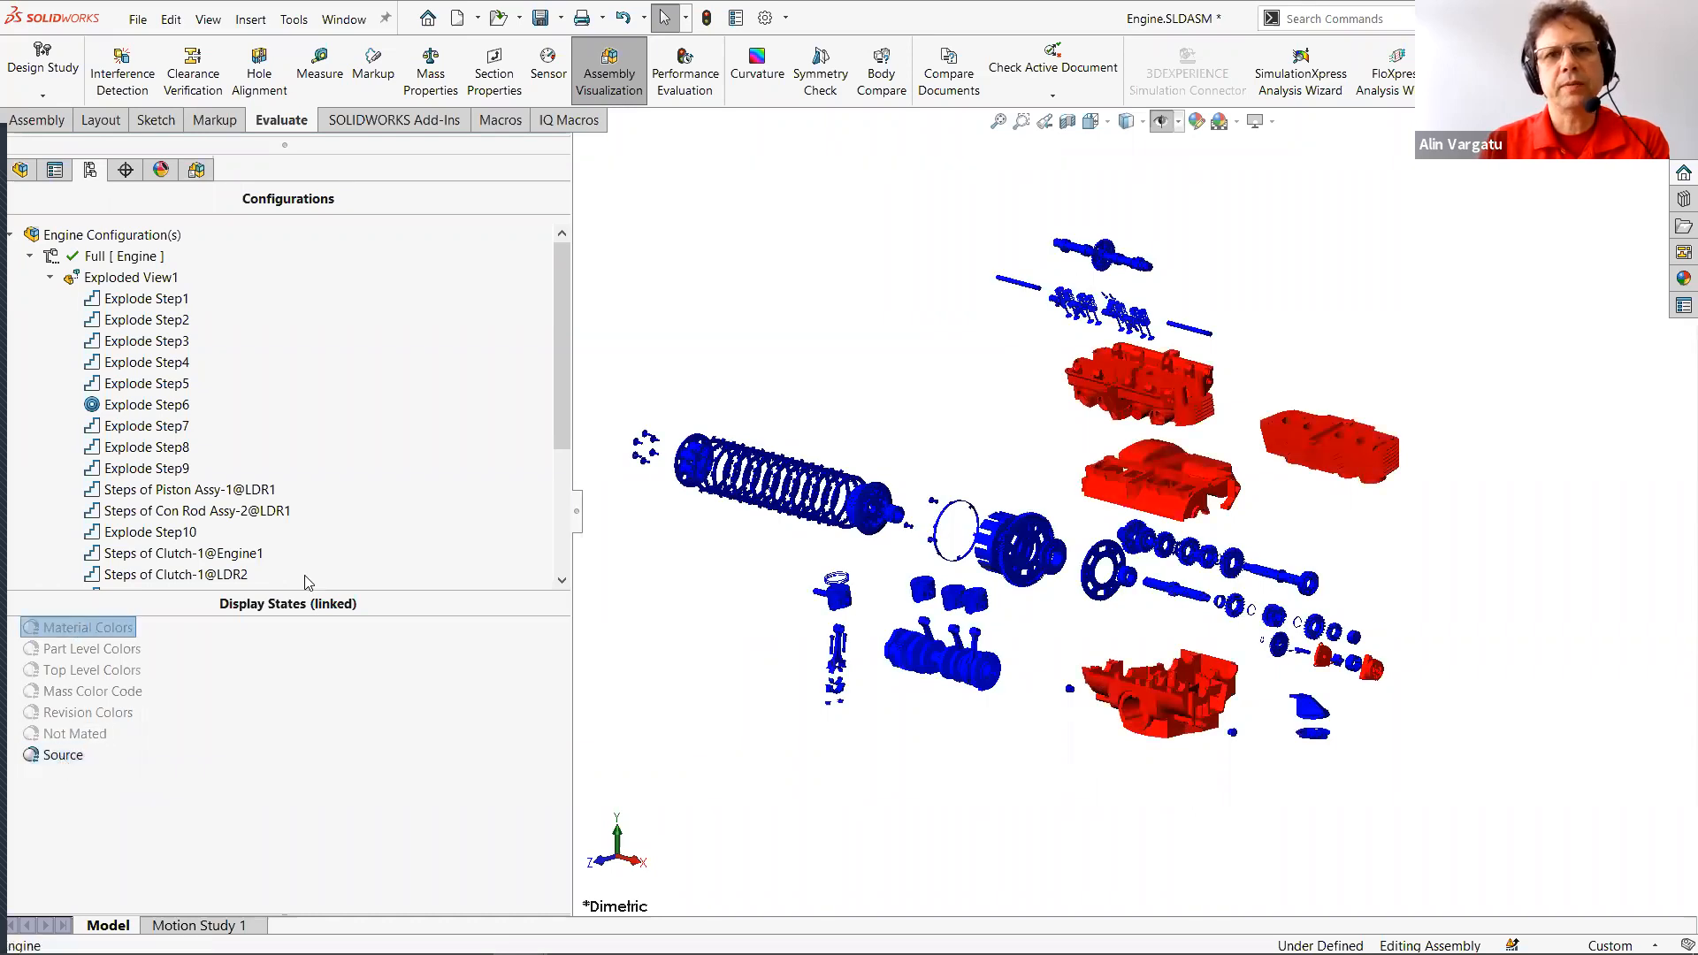
Make a drawing from the assembly with the Drawing_ANSI template and an E (ANSI) Landscape sheet.
left_click(478, 18)
left_click(492, 71)
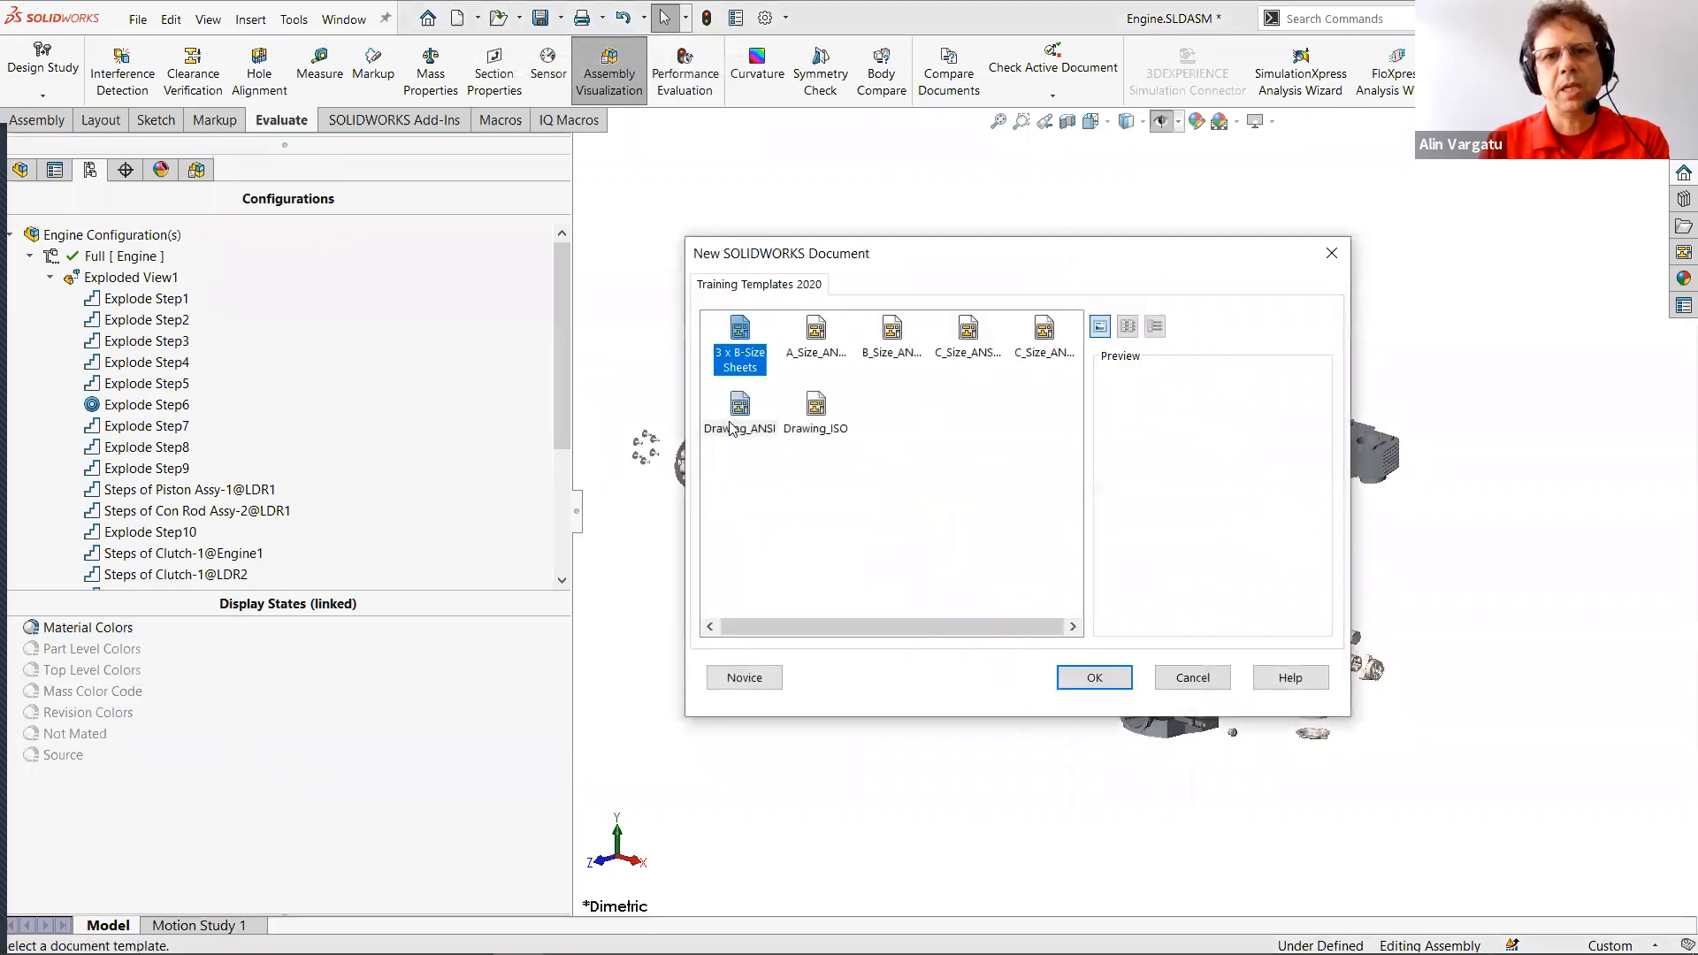
double_click(740, 409)
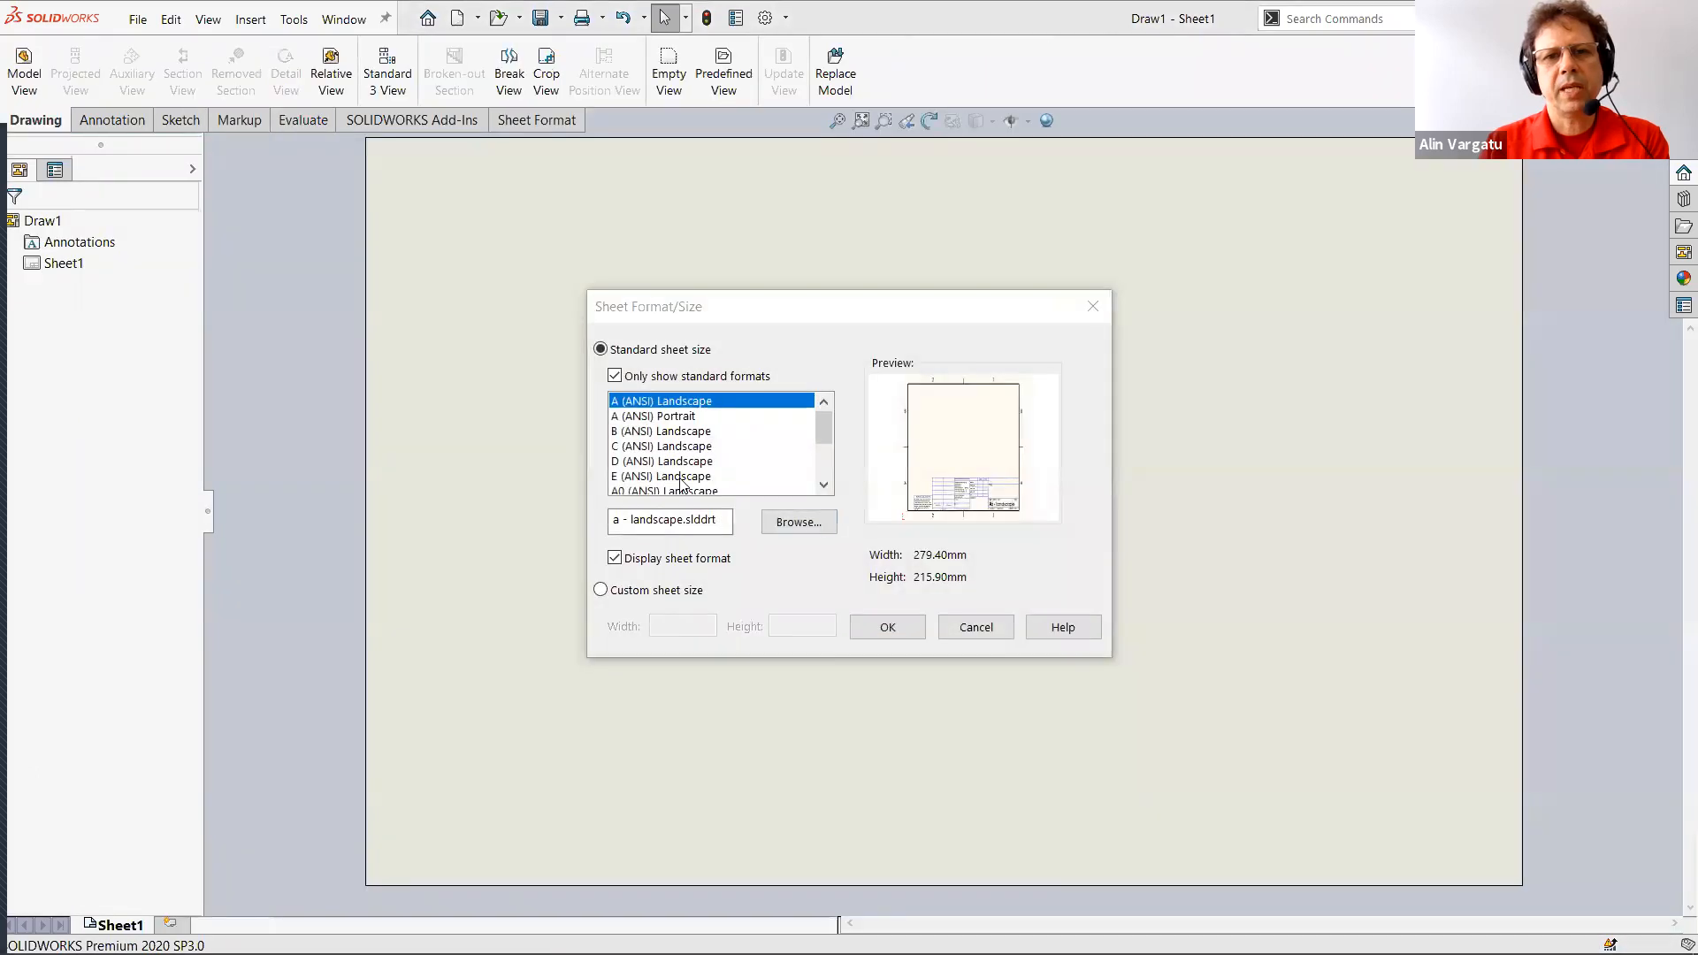
left_click(682, 478)
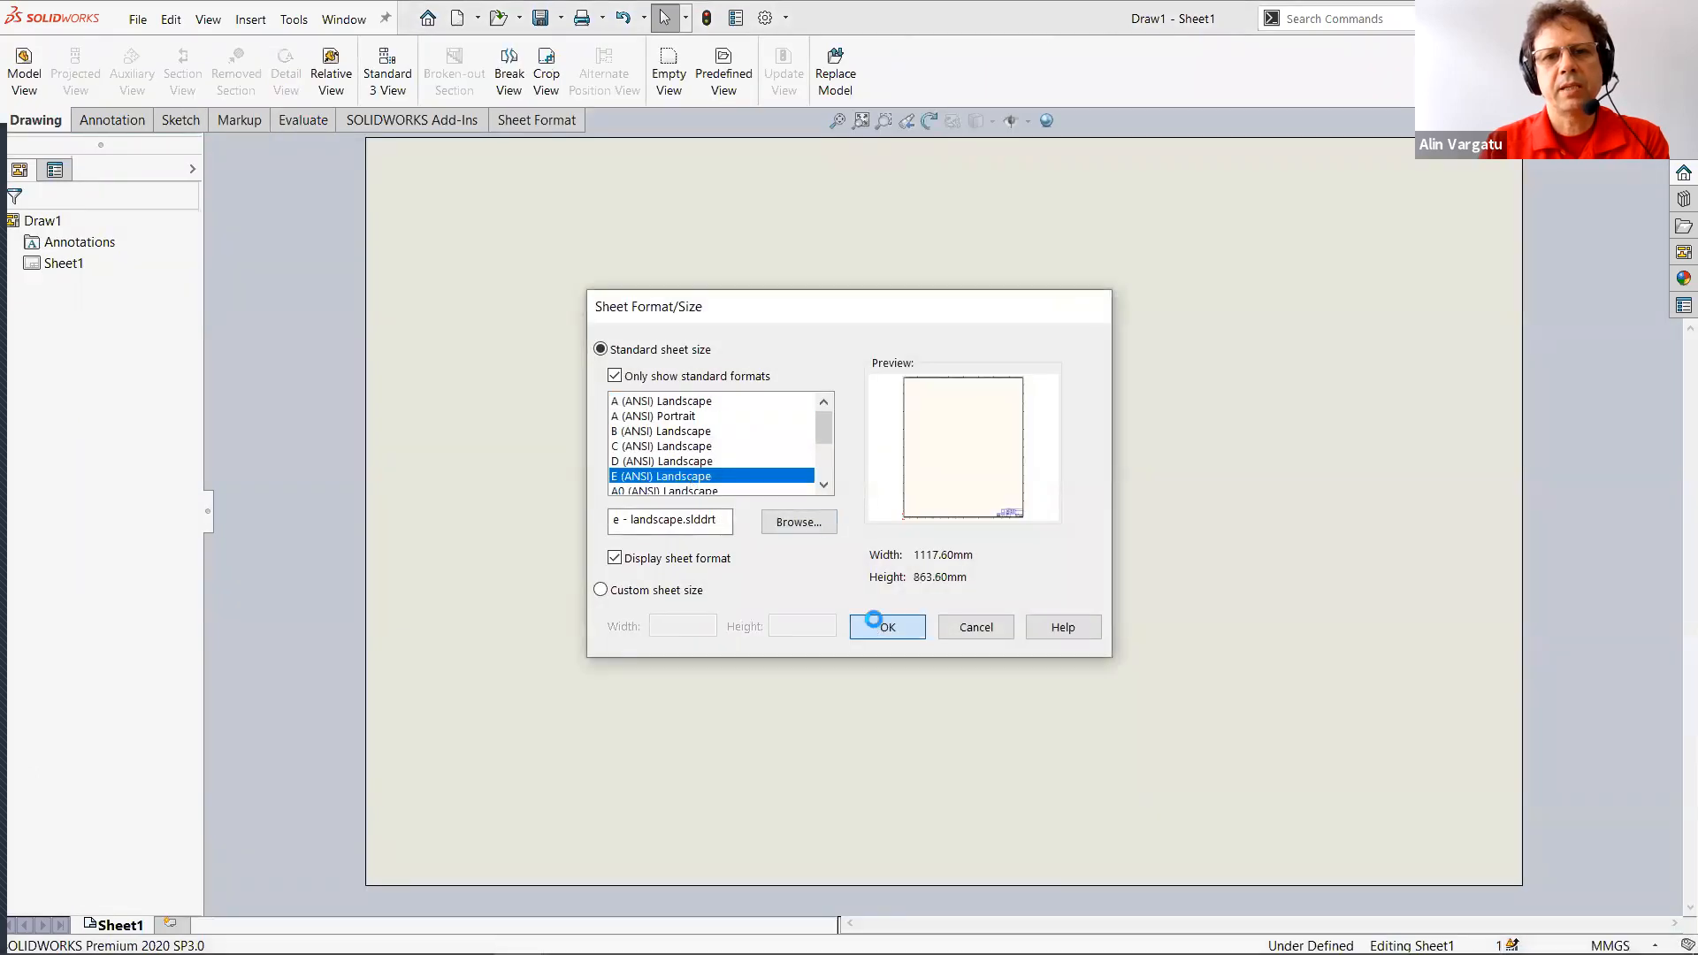
left_click(880, 626)
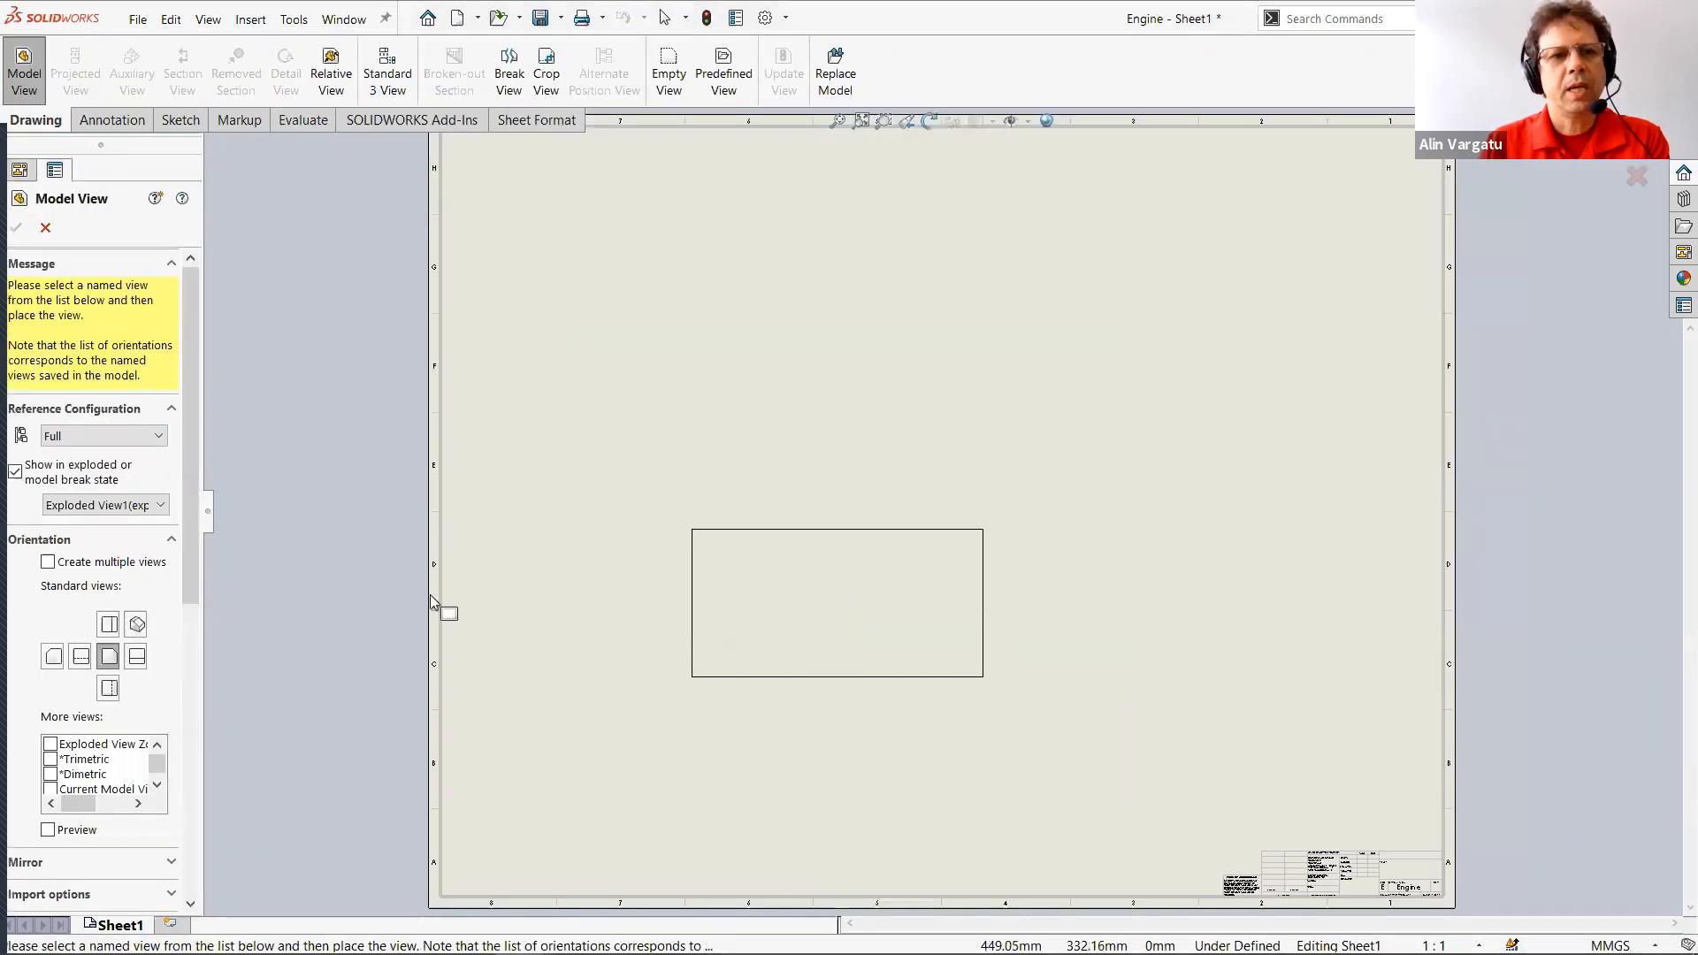
Place an isometric view of the exploded engine in the upper middle of the sheet and set the sheet scale to 1:4.
left_click(136, 625)
left_click(973, 443)
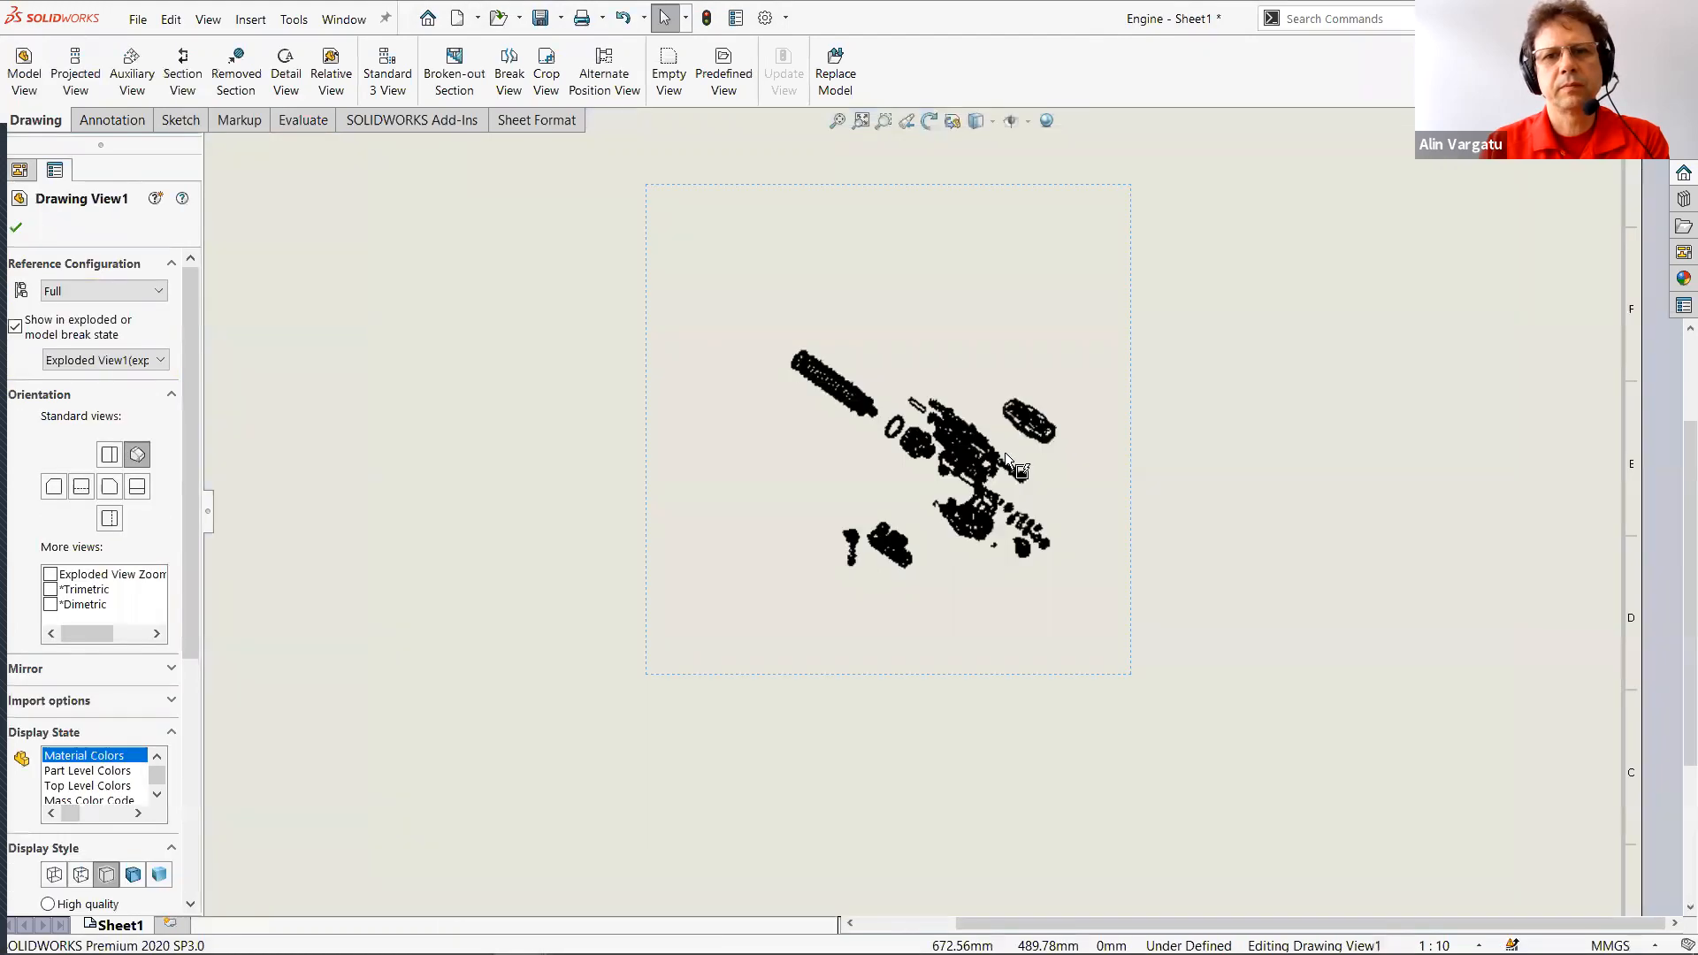
key("z")
scroll(1111, 708, "down", 1)
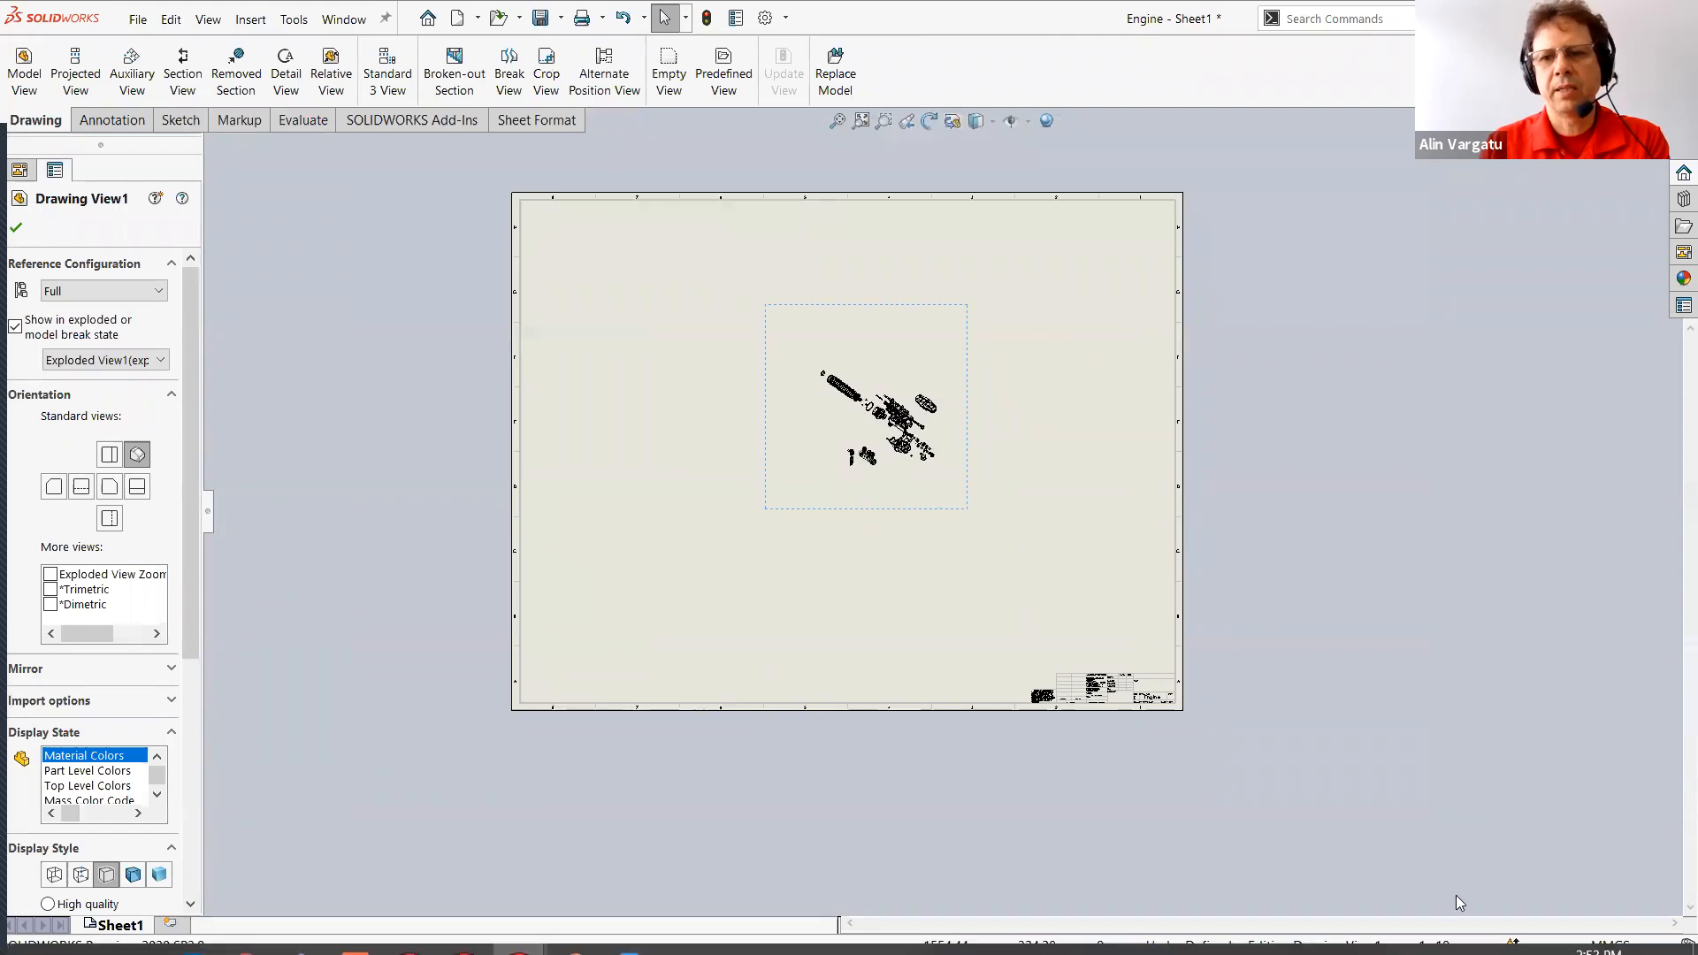
left_click(1434, 945)
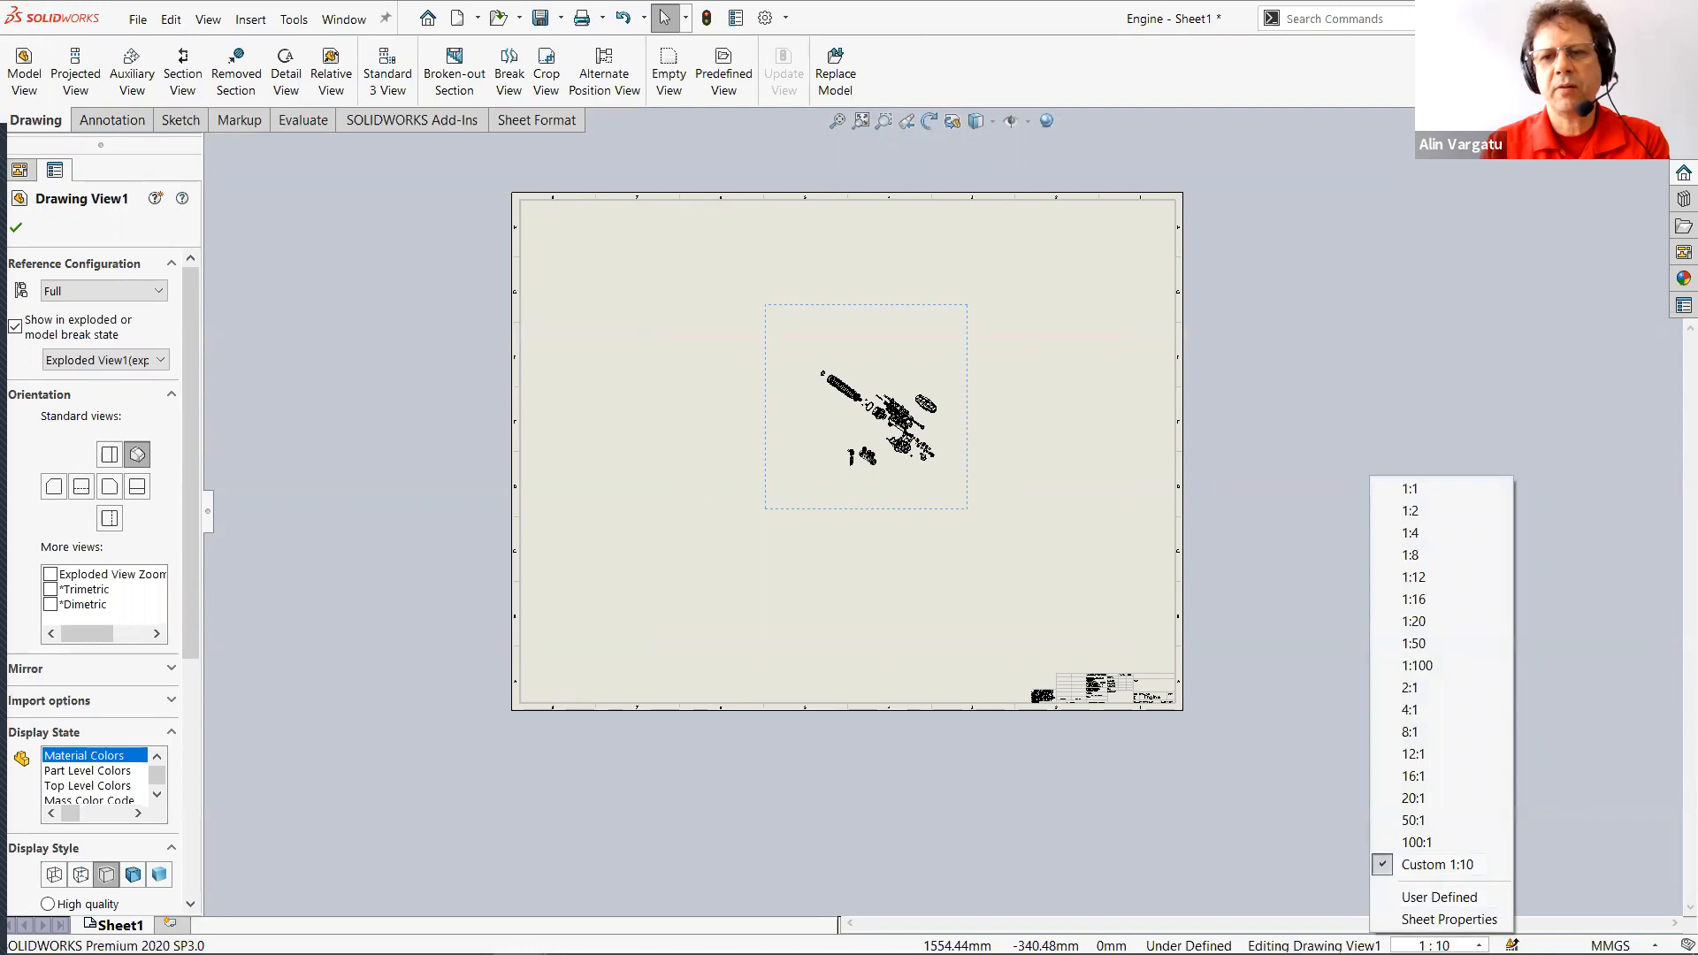
left_click(1423, 534)
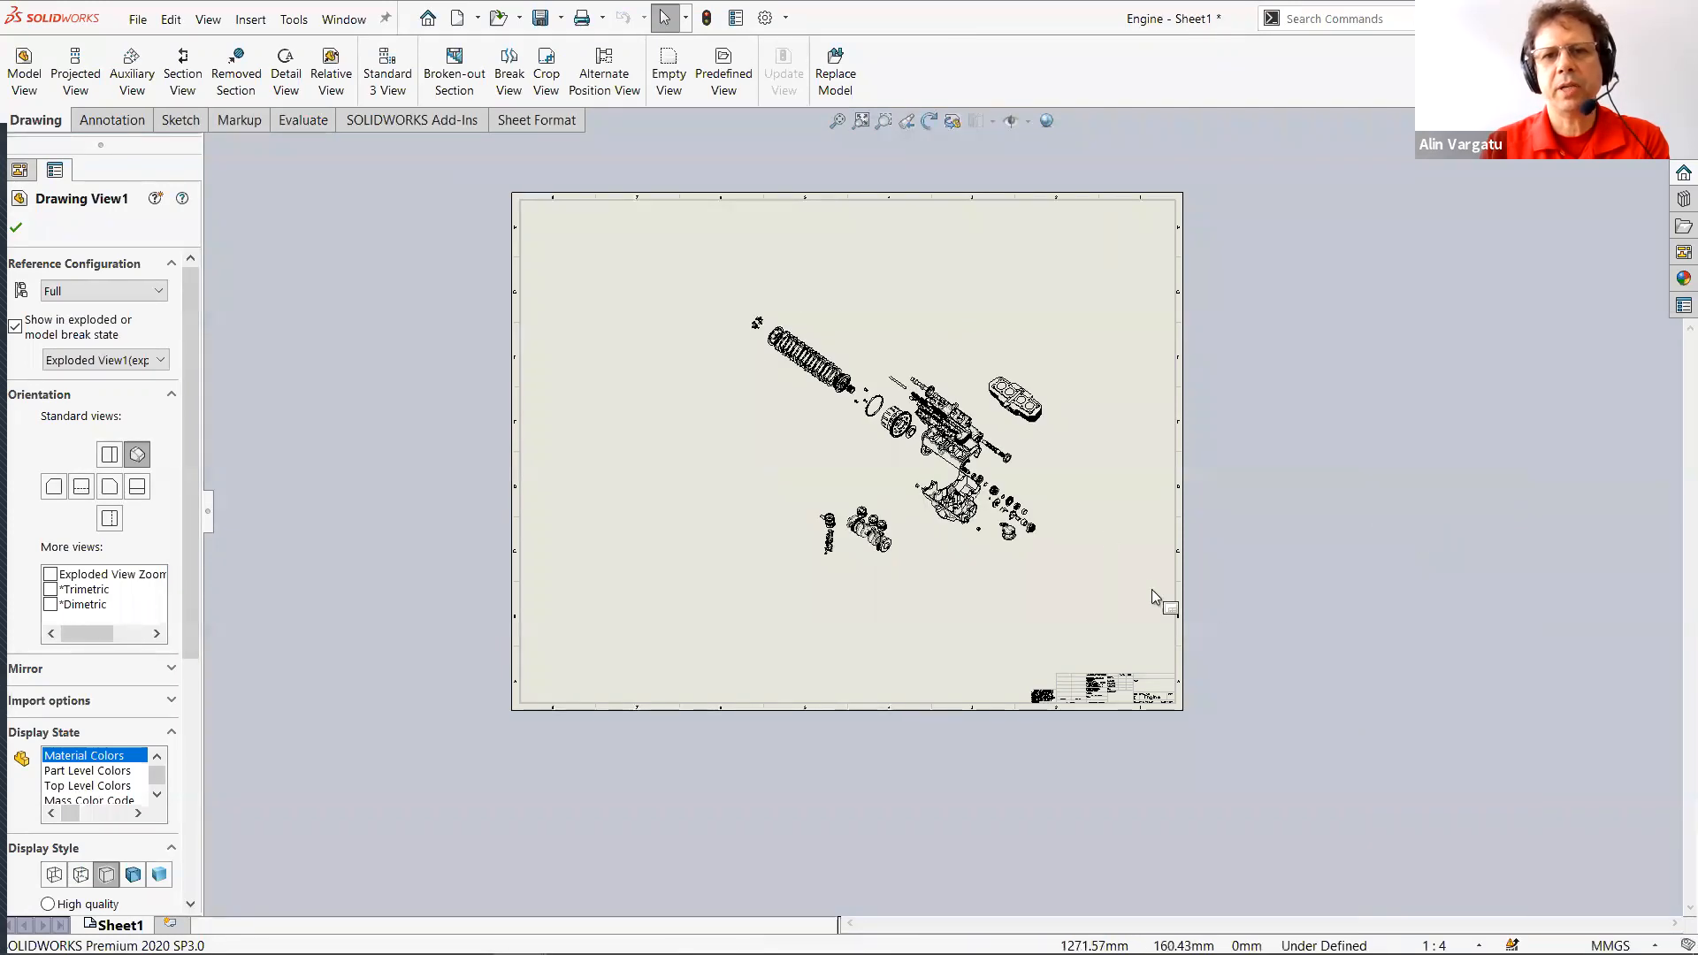
scroll(904, 446, "down", 2)
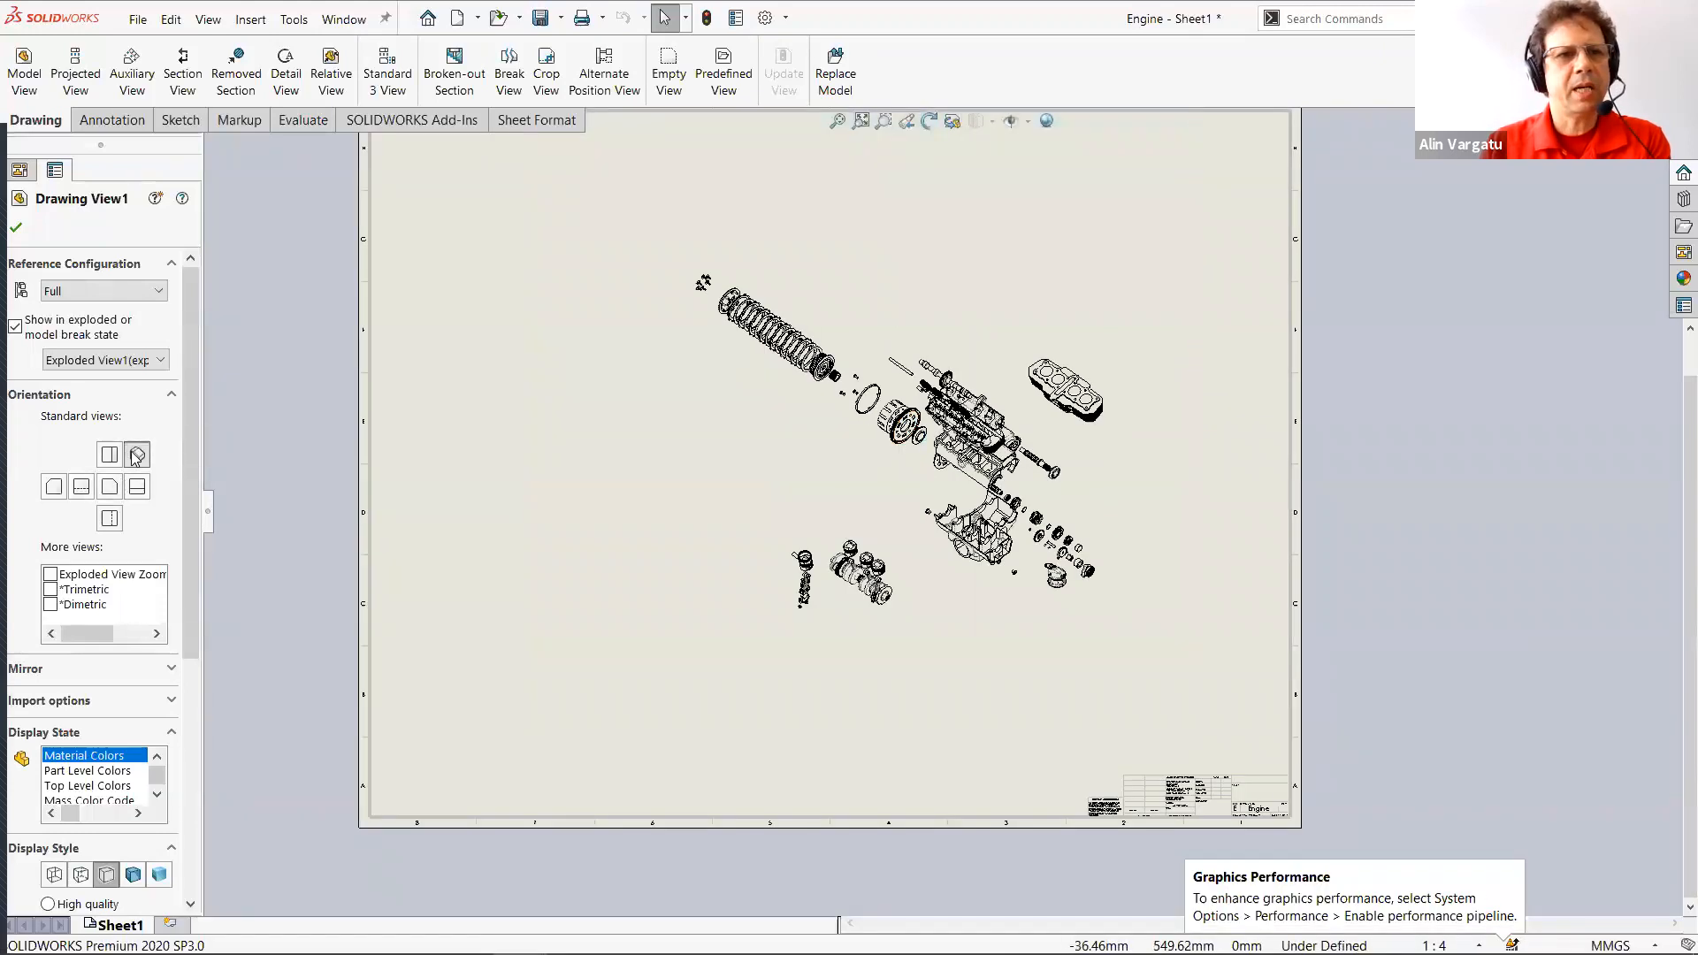
Change the engine drawing view's orientation to Dimetric and its display style to Shaded.
left_click(51, 605)
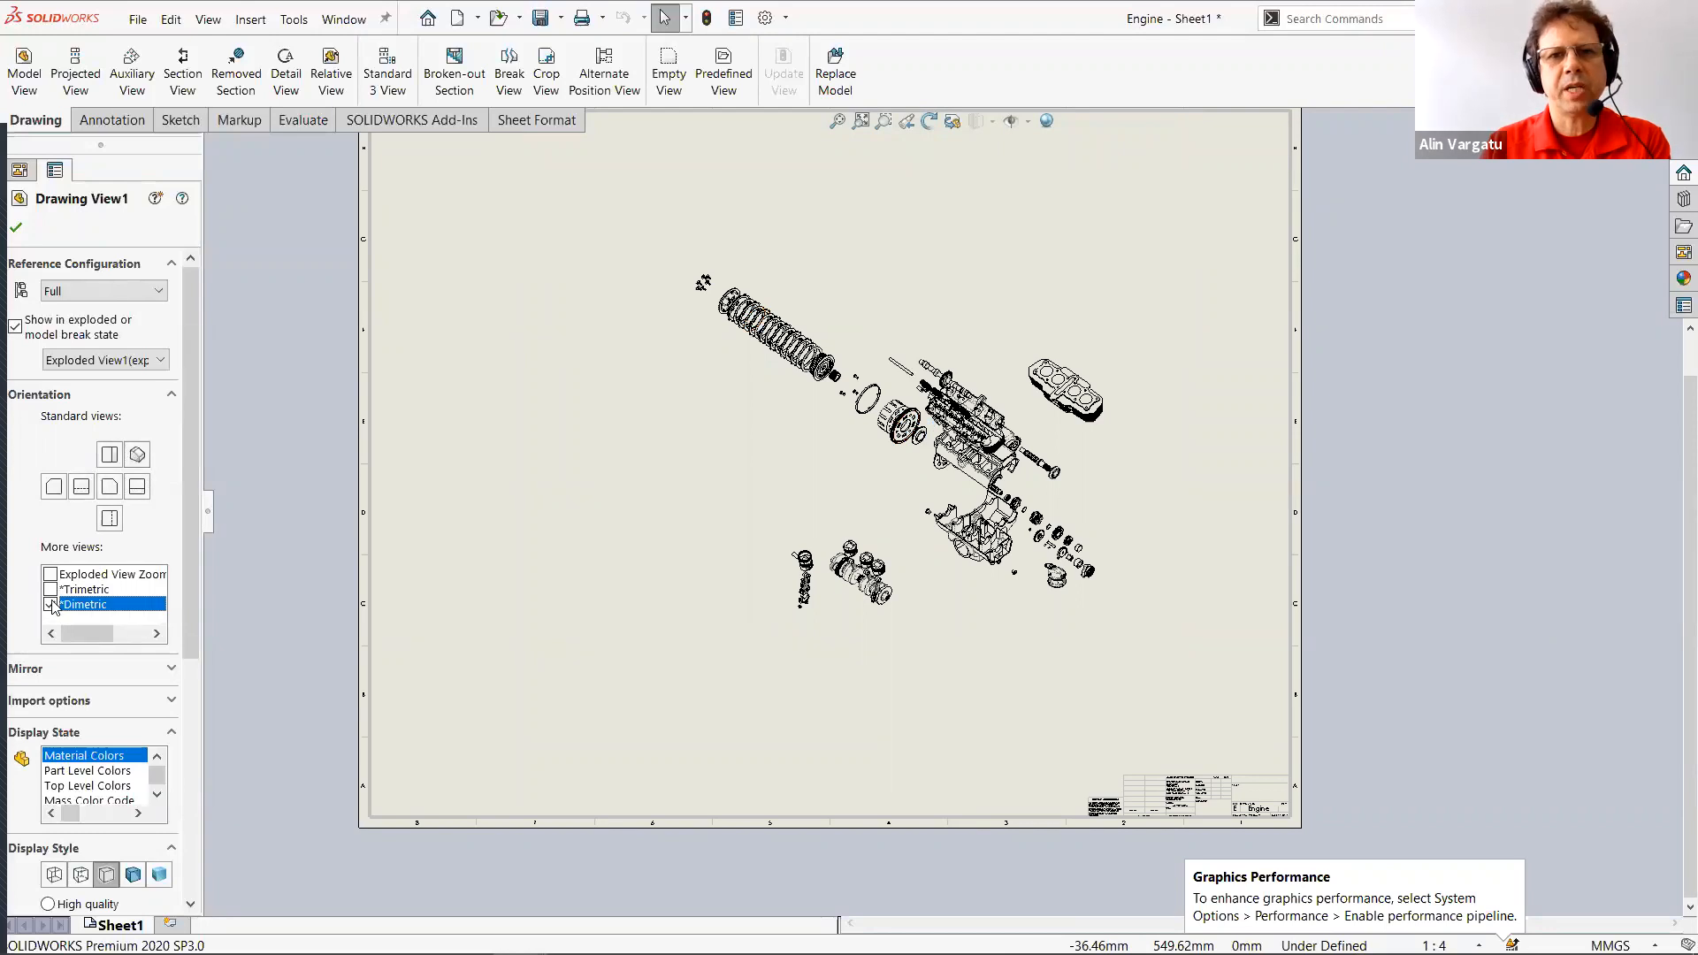
scroll(1017, 398, "down", 1)
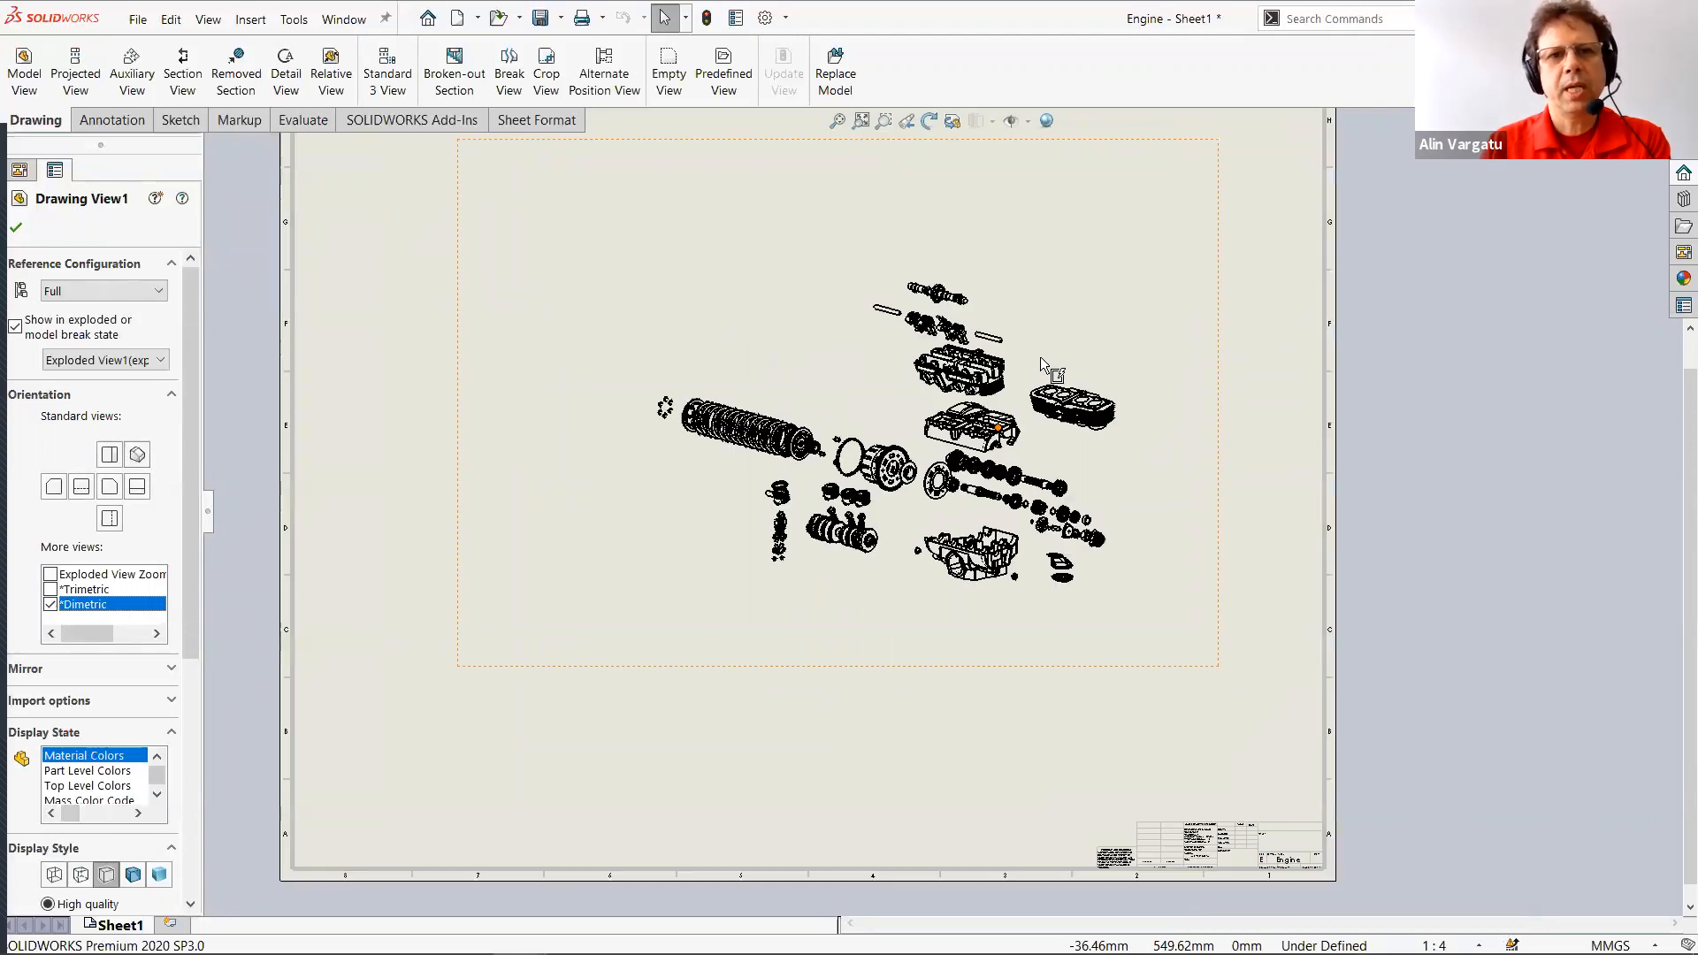
left_click(133, 876)
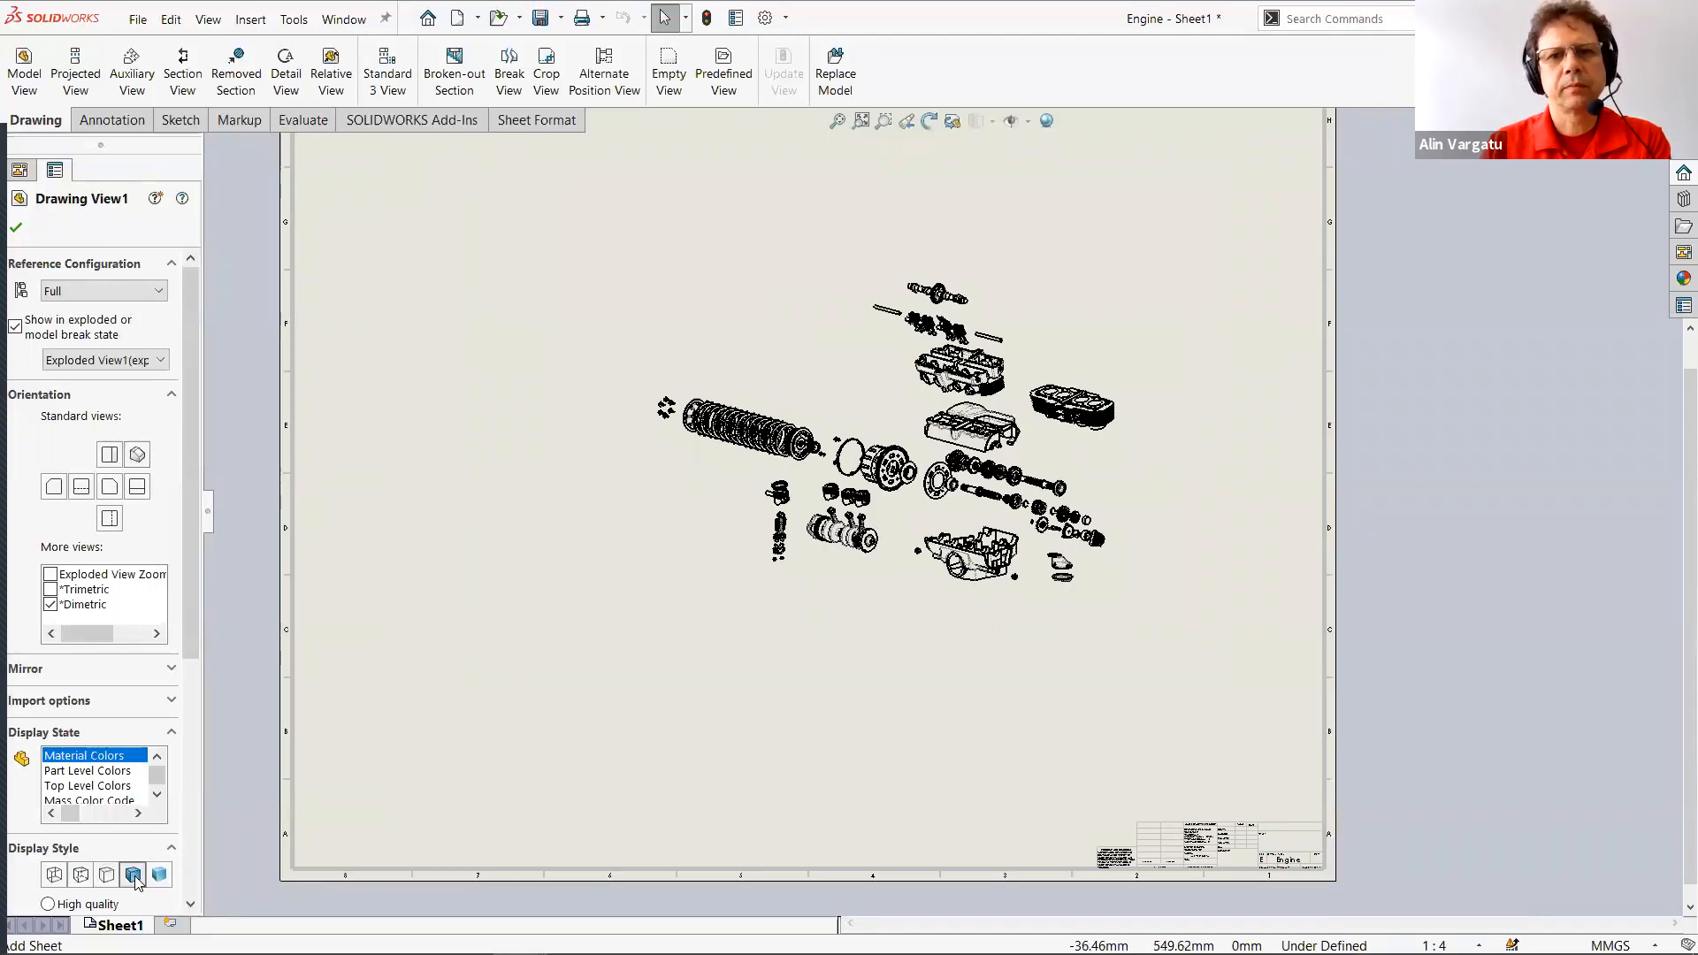
left_click(154, 876)
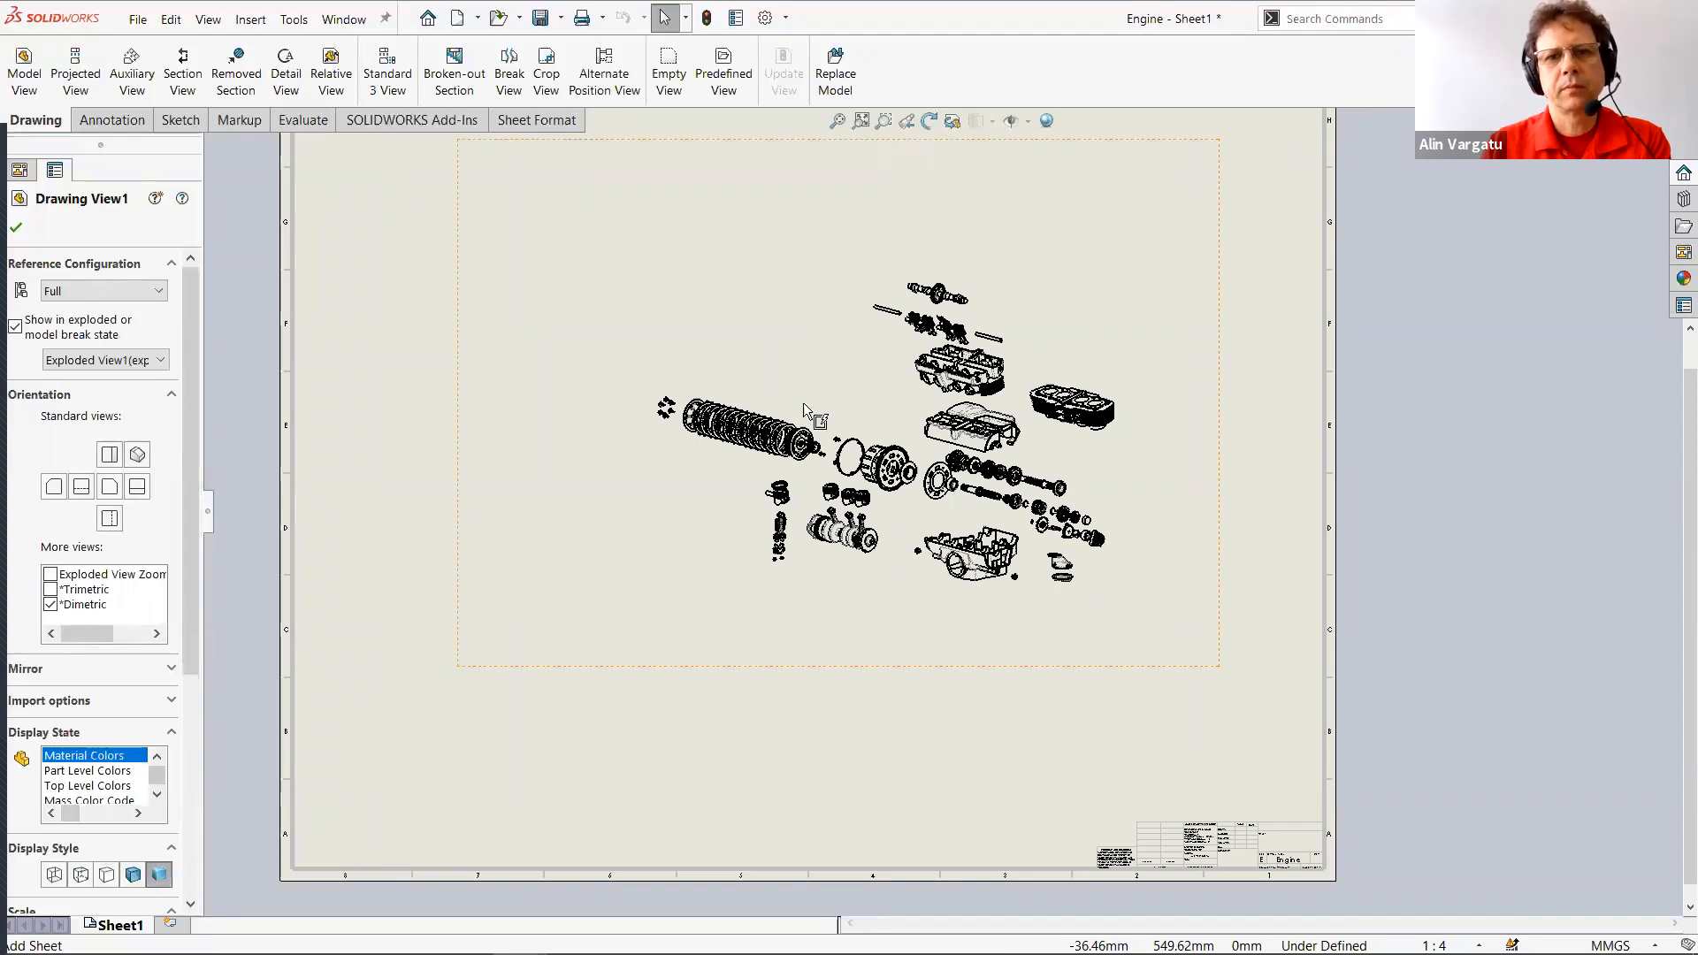
left_click(160, 877)
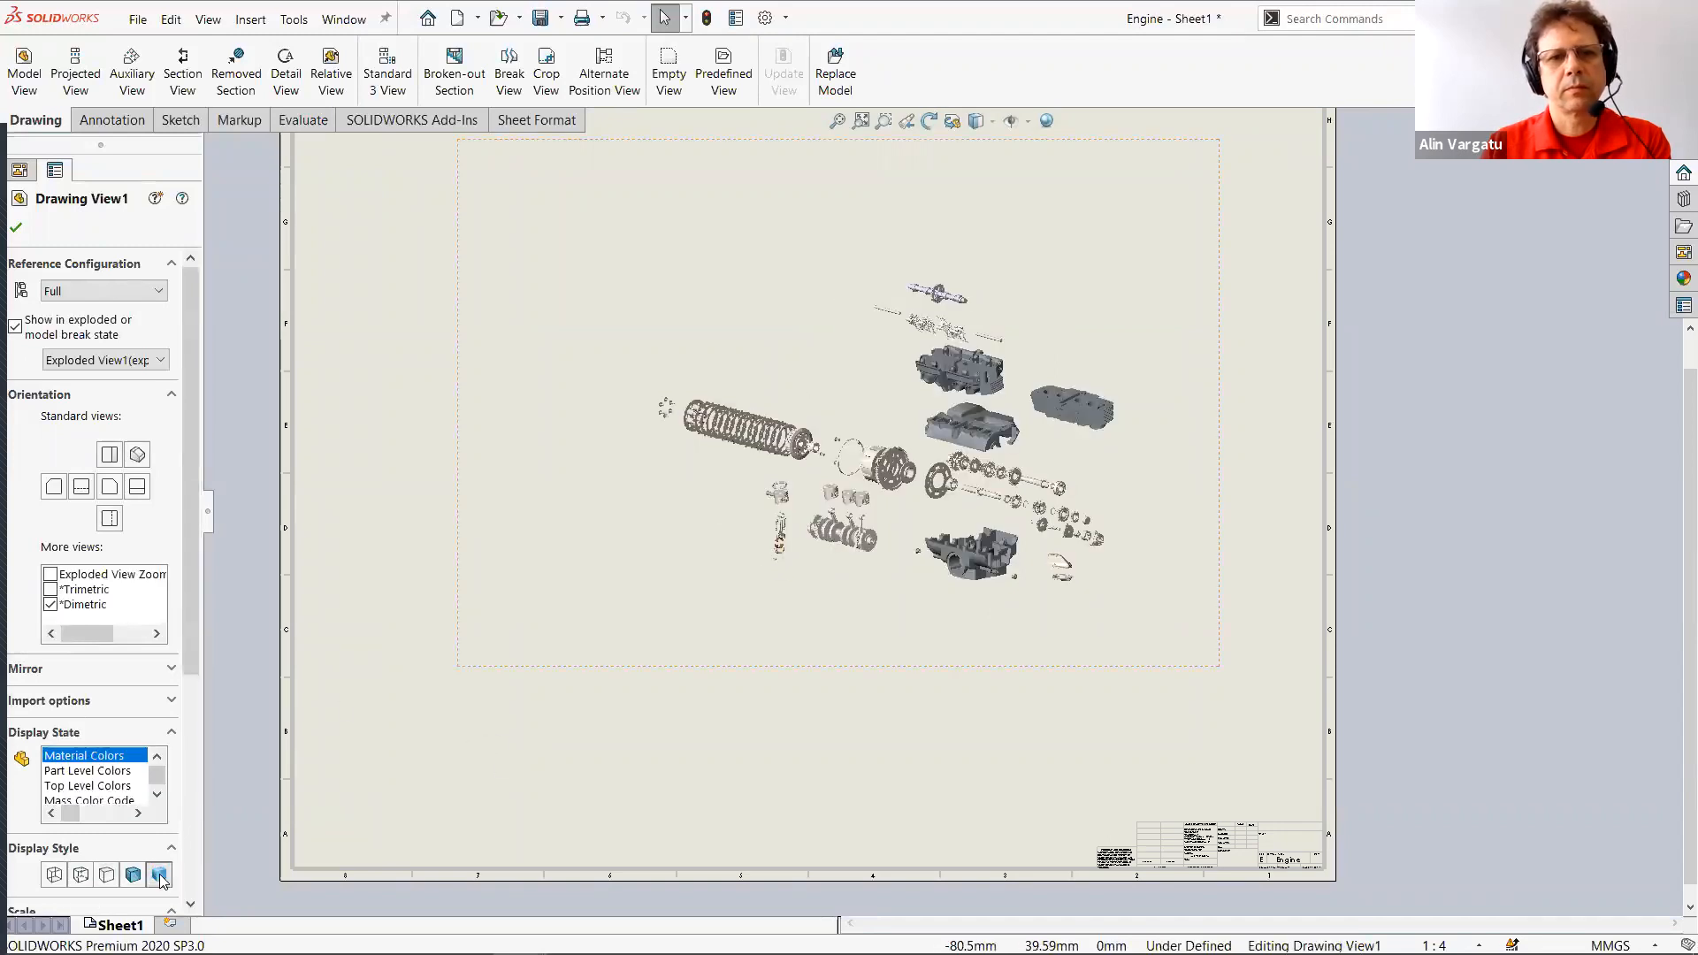
Set the exploded engine drawing view to the Source display state and examine its component colors.
left_click(156, 795)
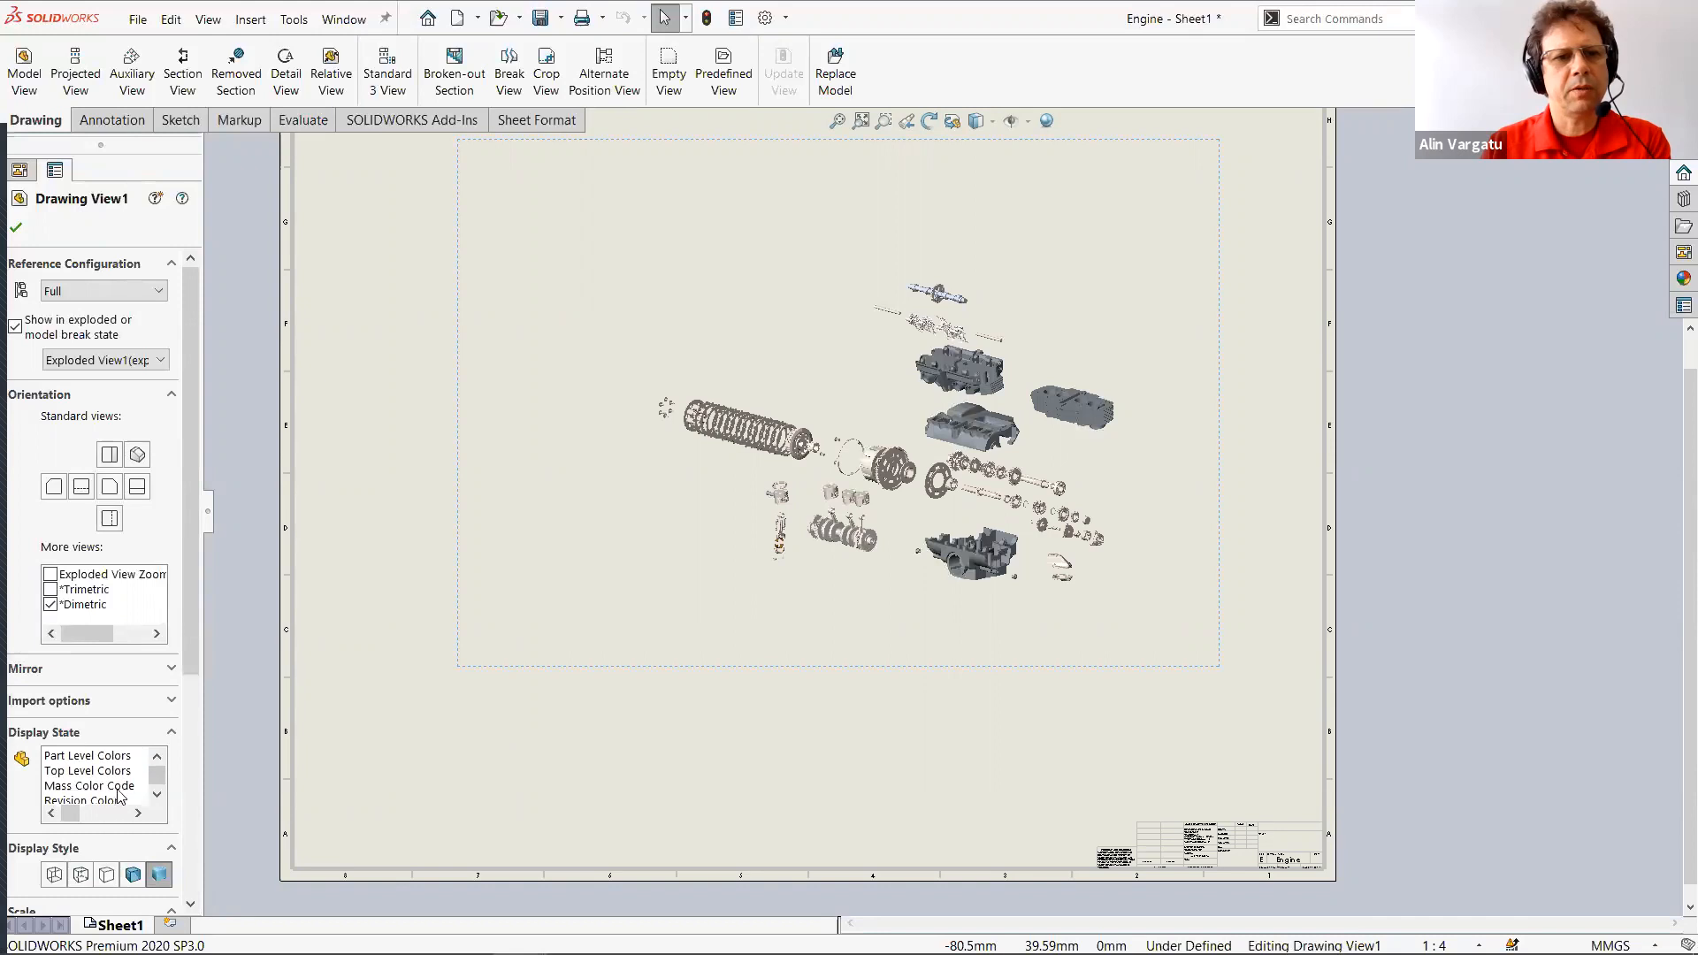
left_click(88, 800)
scroll(76, 794, "down", 2)
left_click(75, 789)
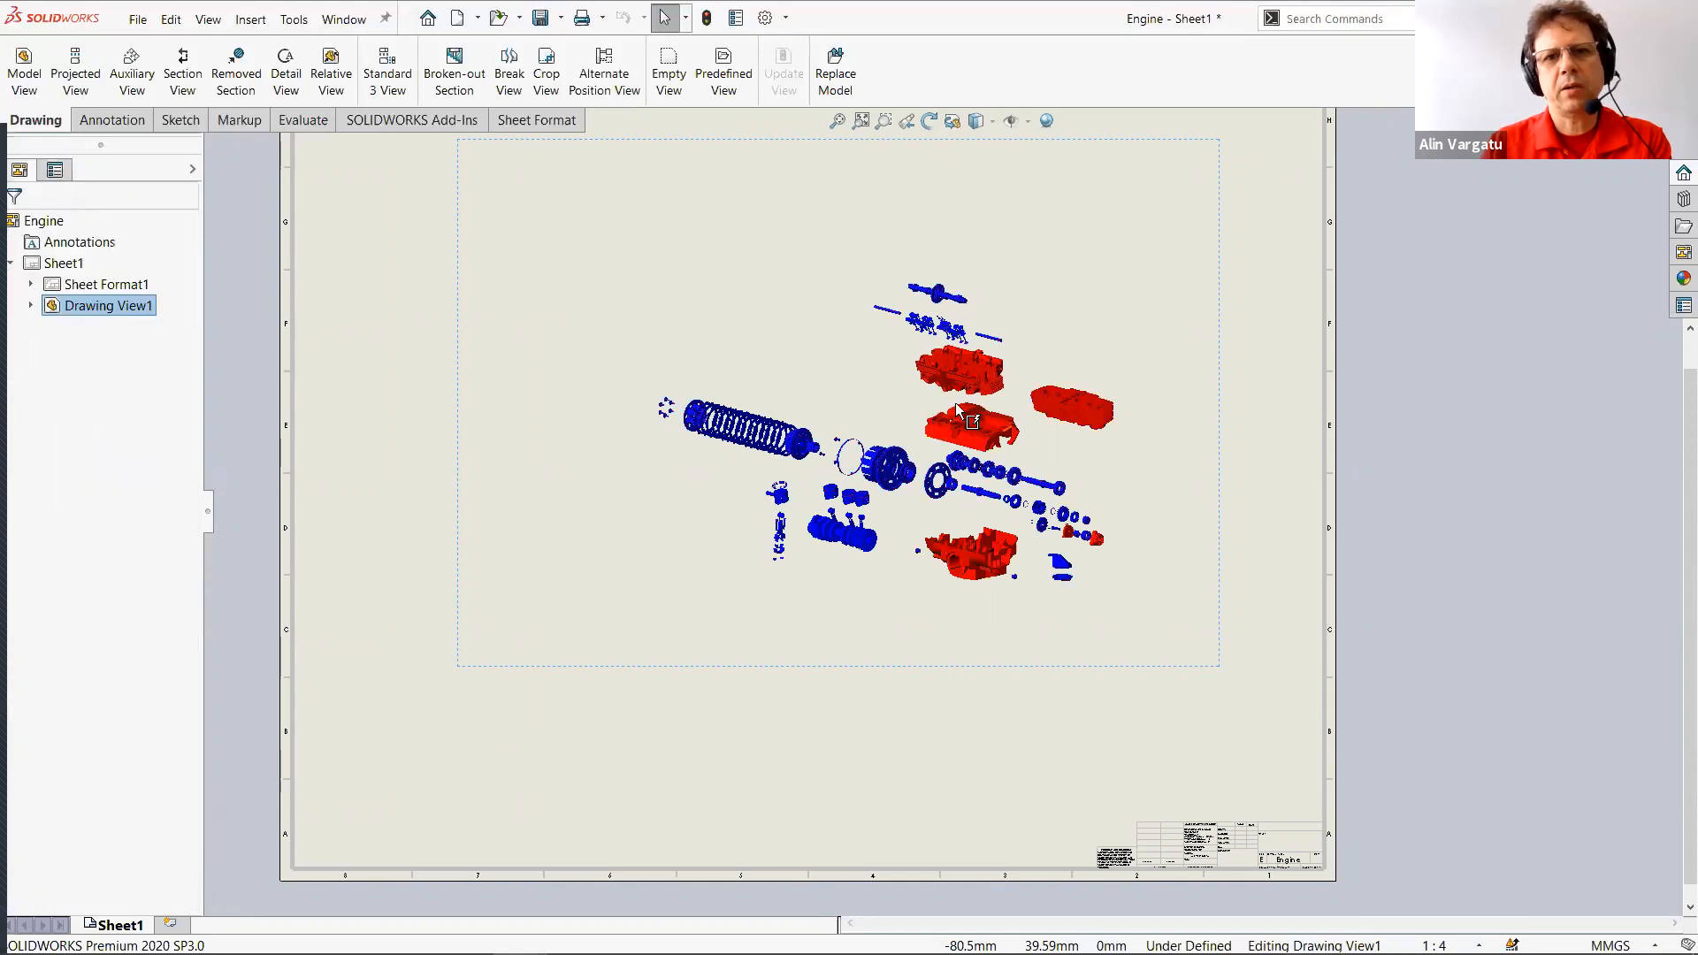
scroll(957, 409, "down", 3)
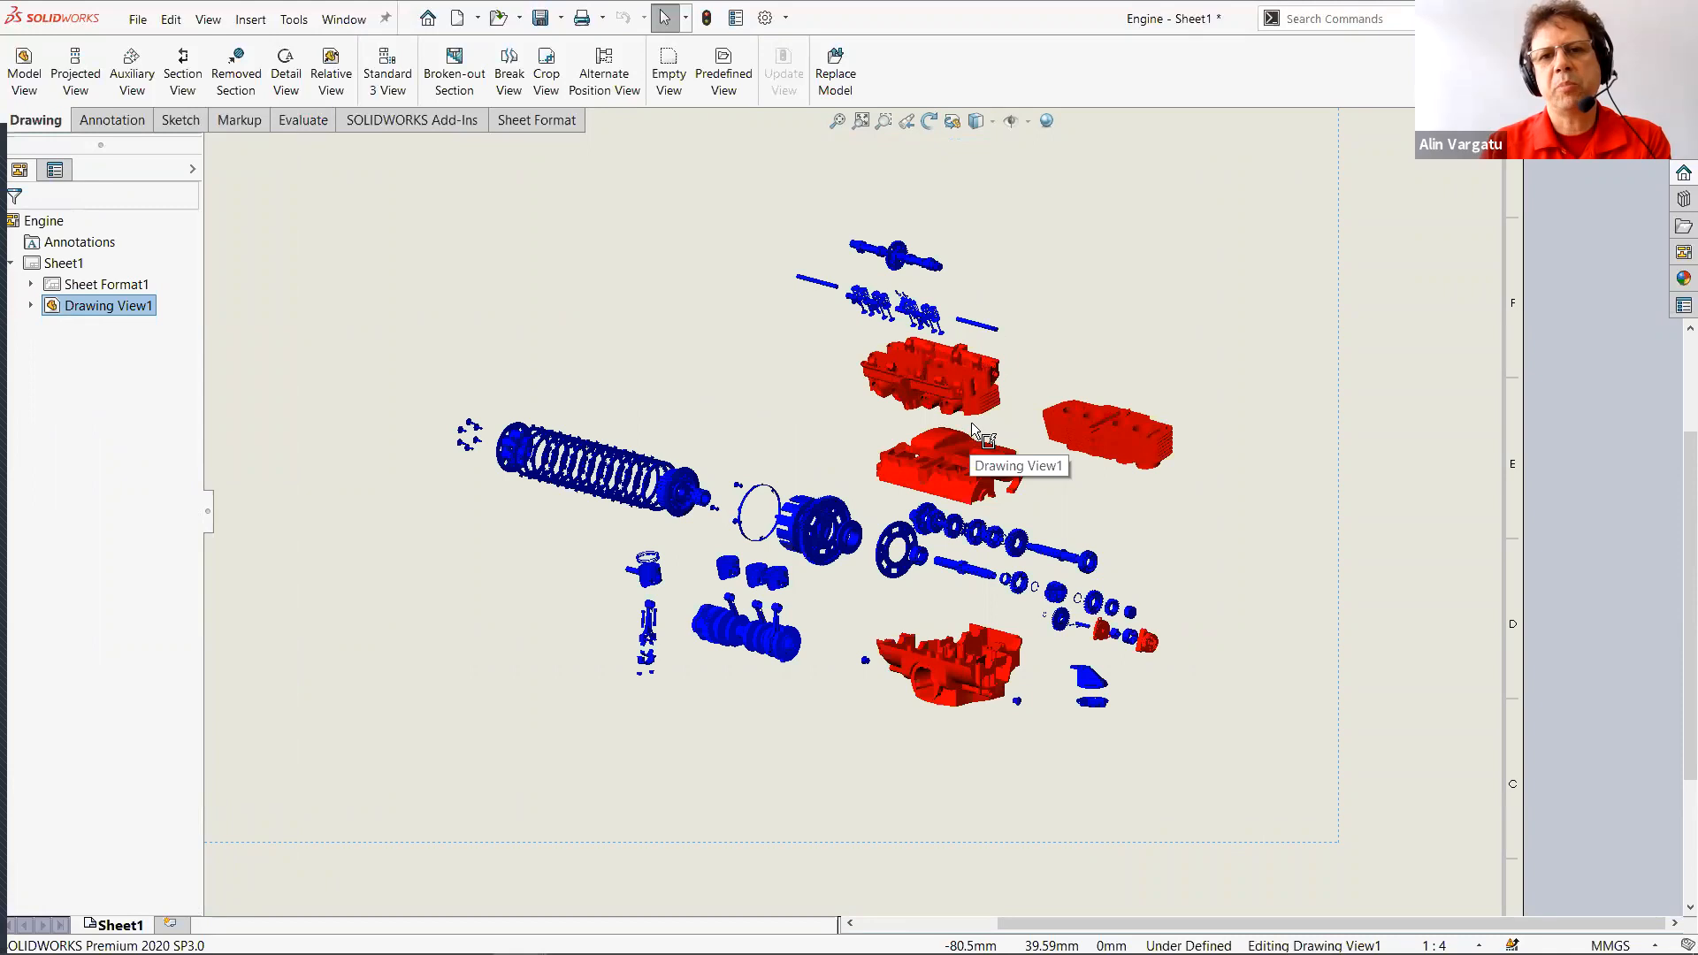
scroll(826, 428, "up", 4)
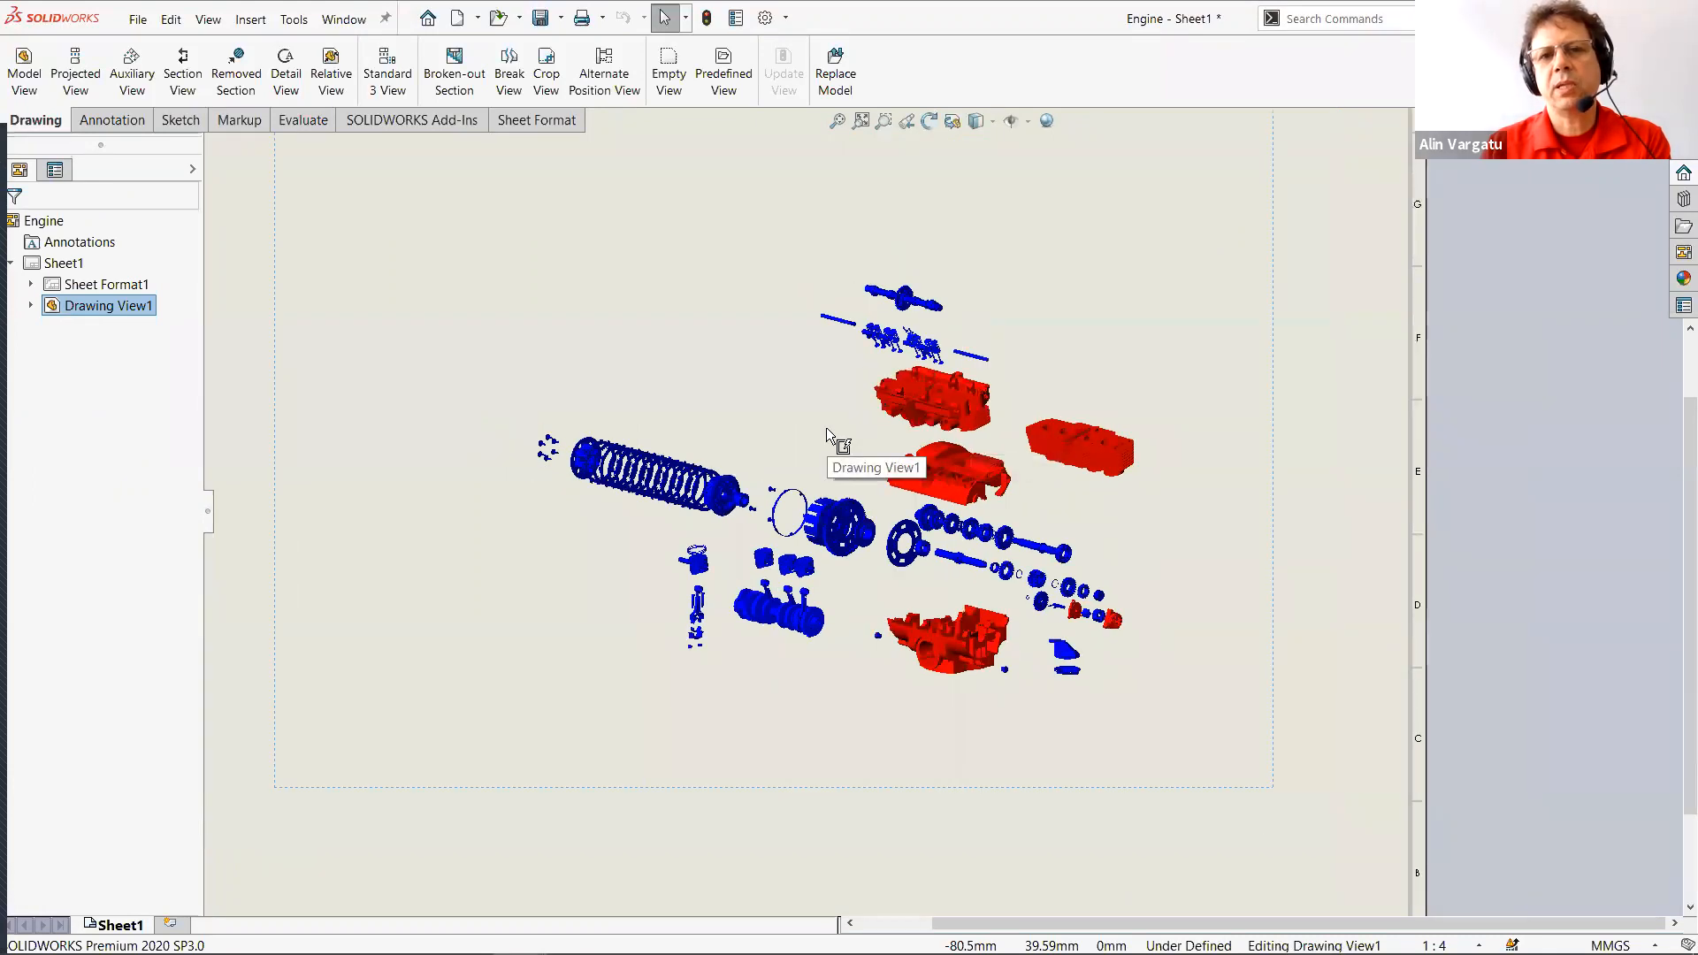
scroll(826, 428, "down", 1)
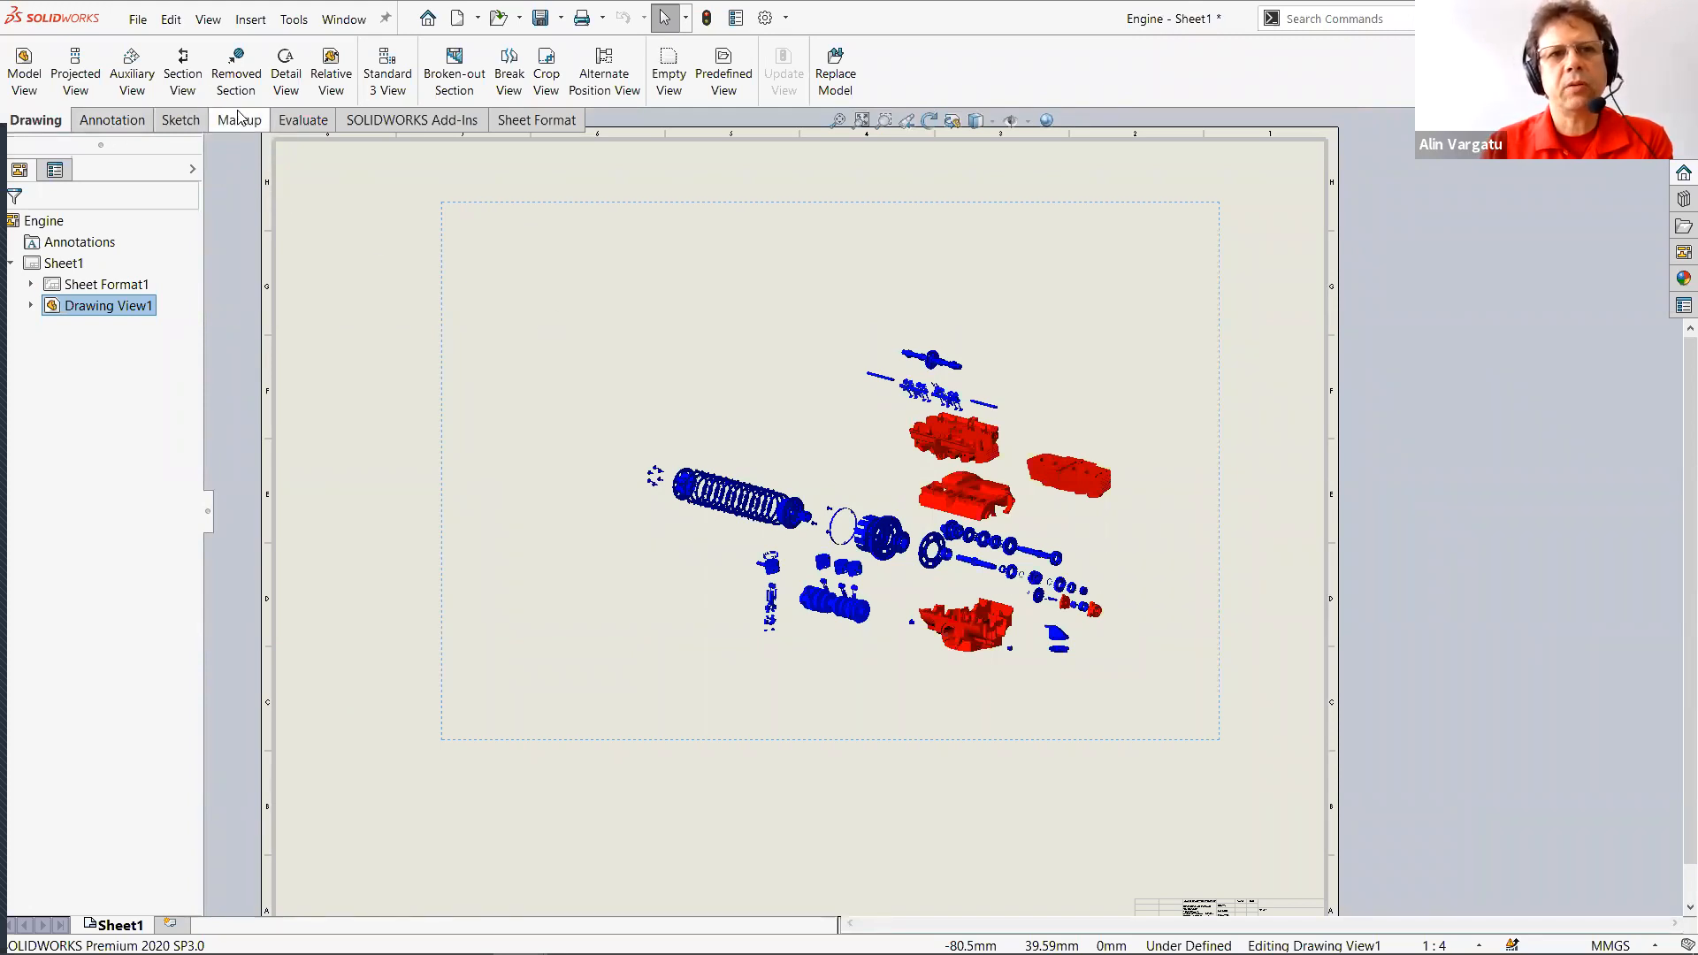
Insert a parts-only bill of materials with the bom-standard template at the sheet's upper-left corner.
left_click(111, 119)
left_click(1069, 95)
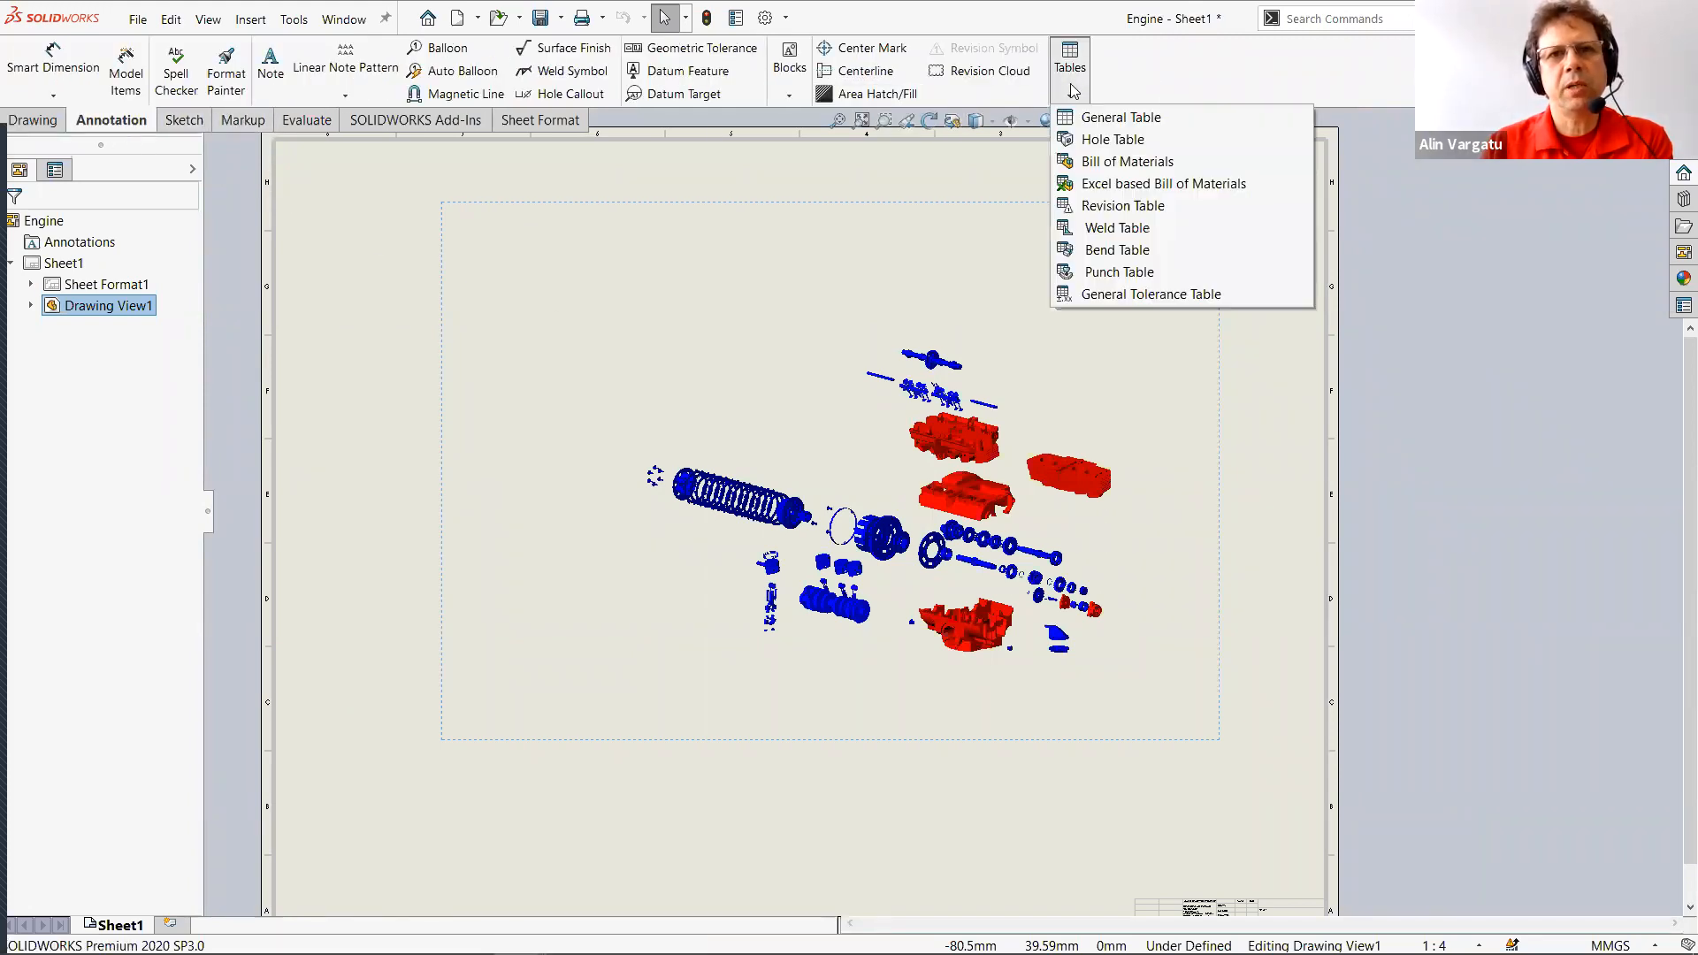
left_click(1100, 162)
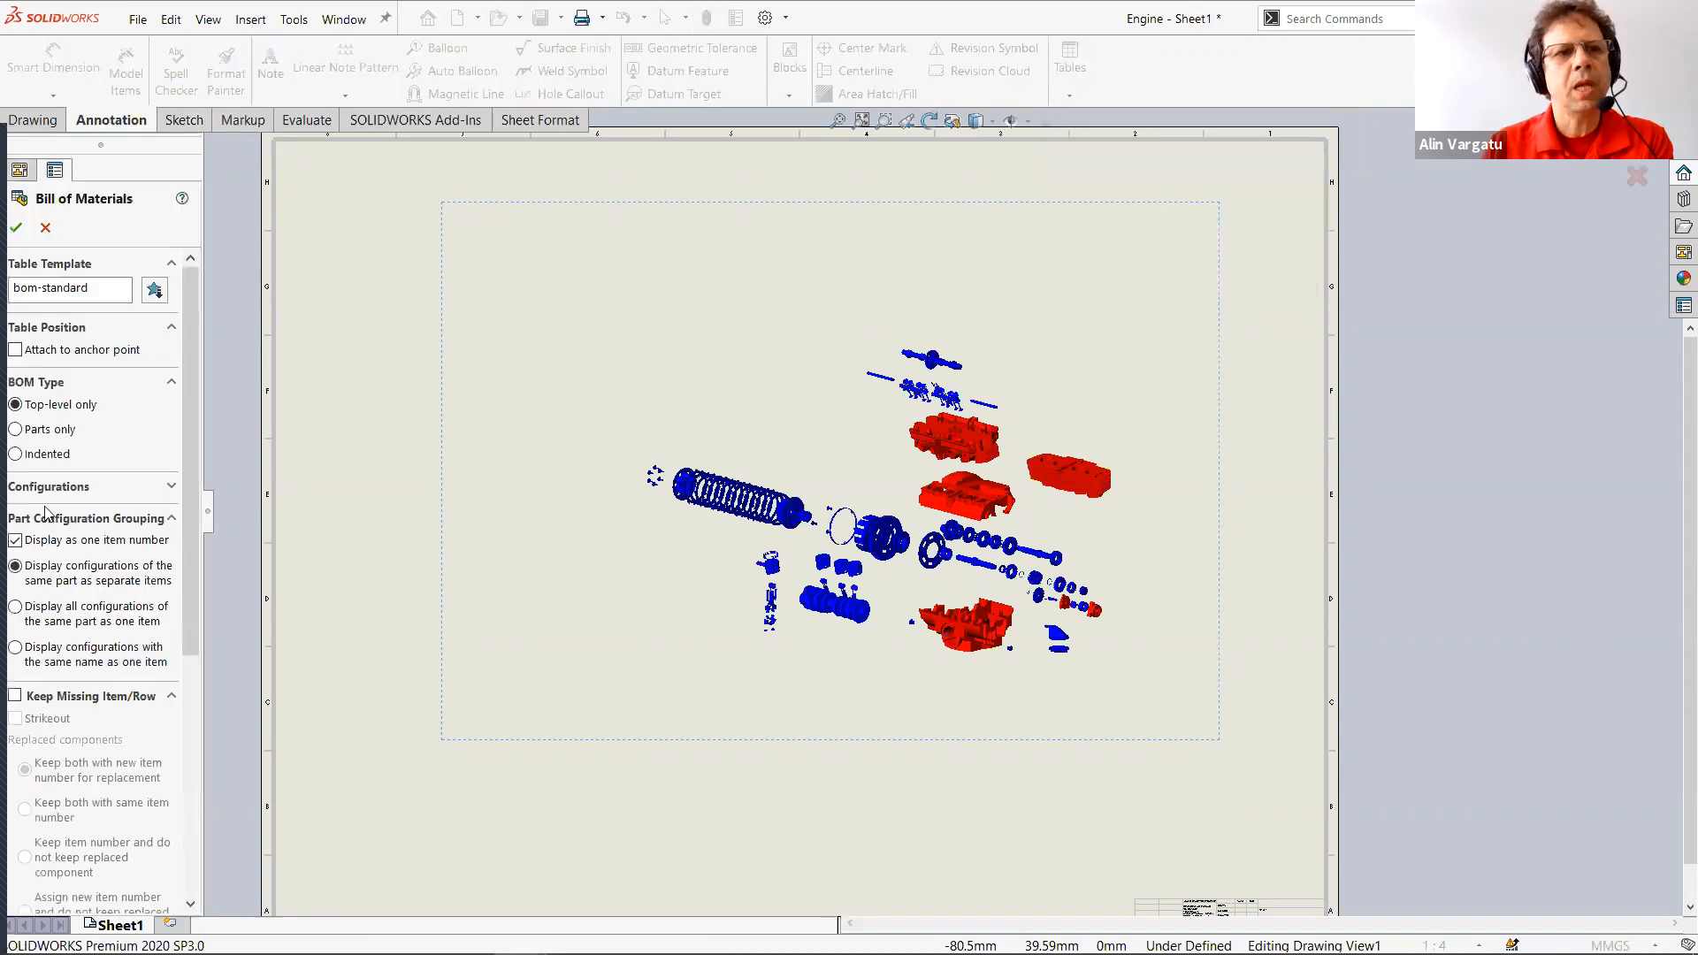
left_click(62, 433)
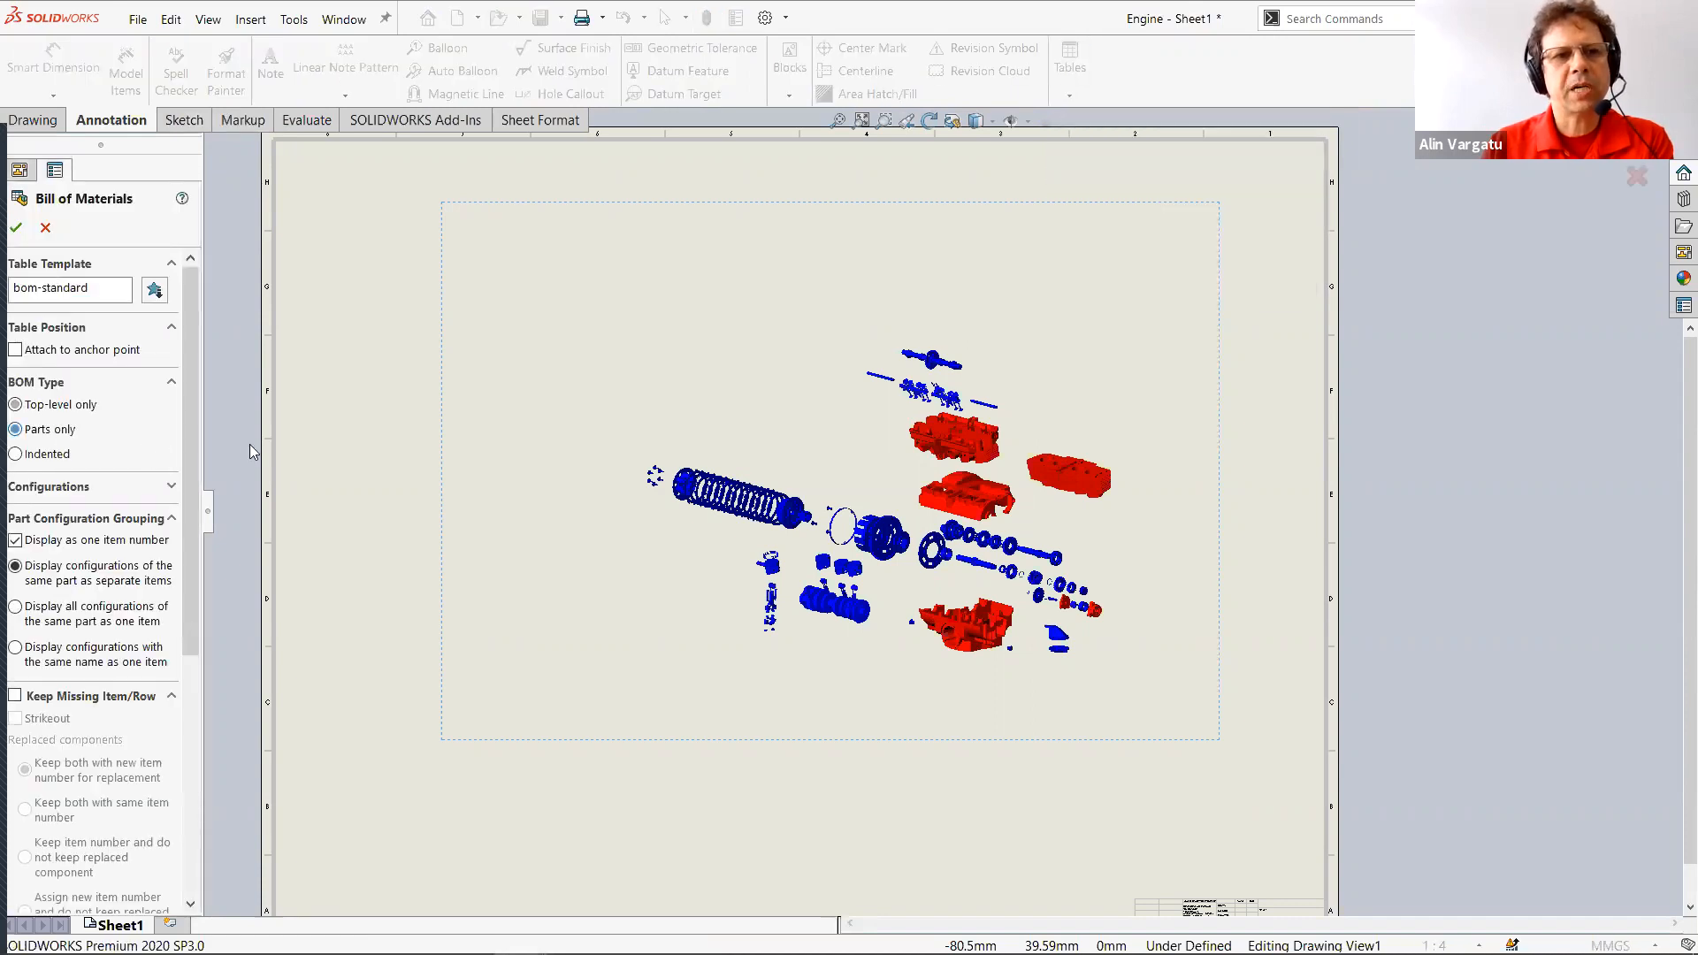
left_click(15, 229)
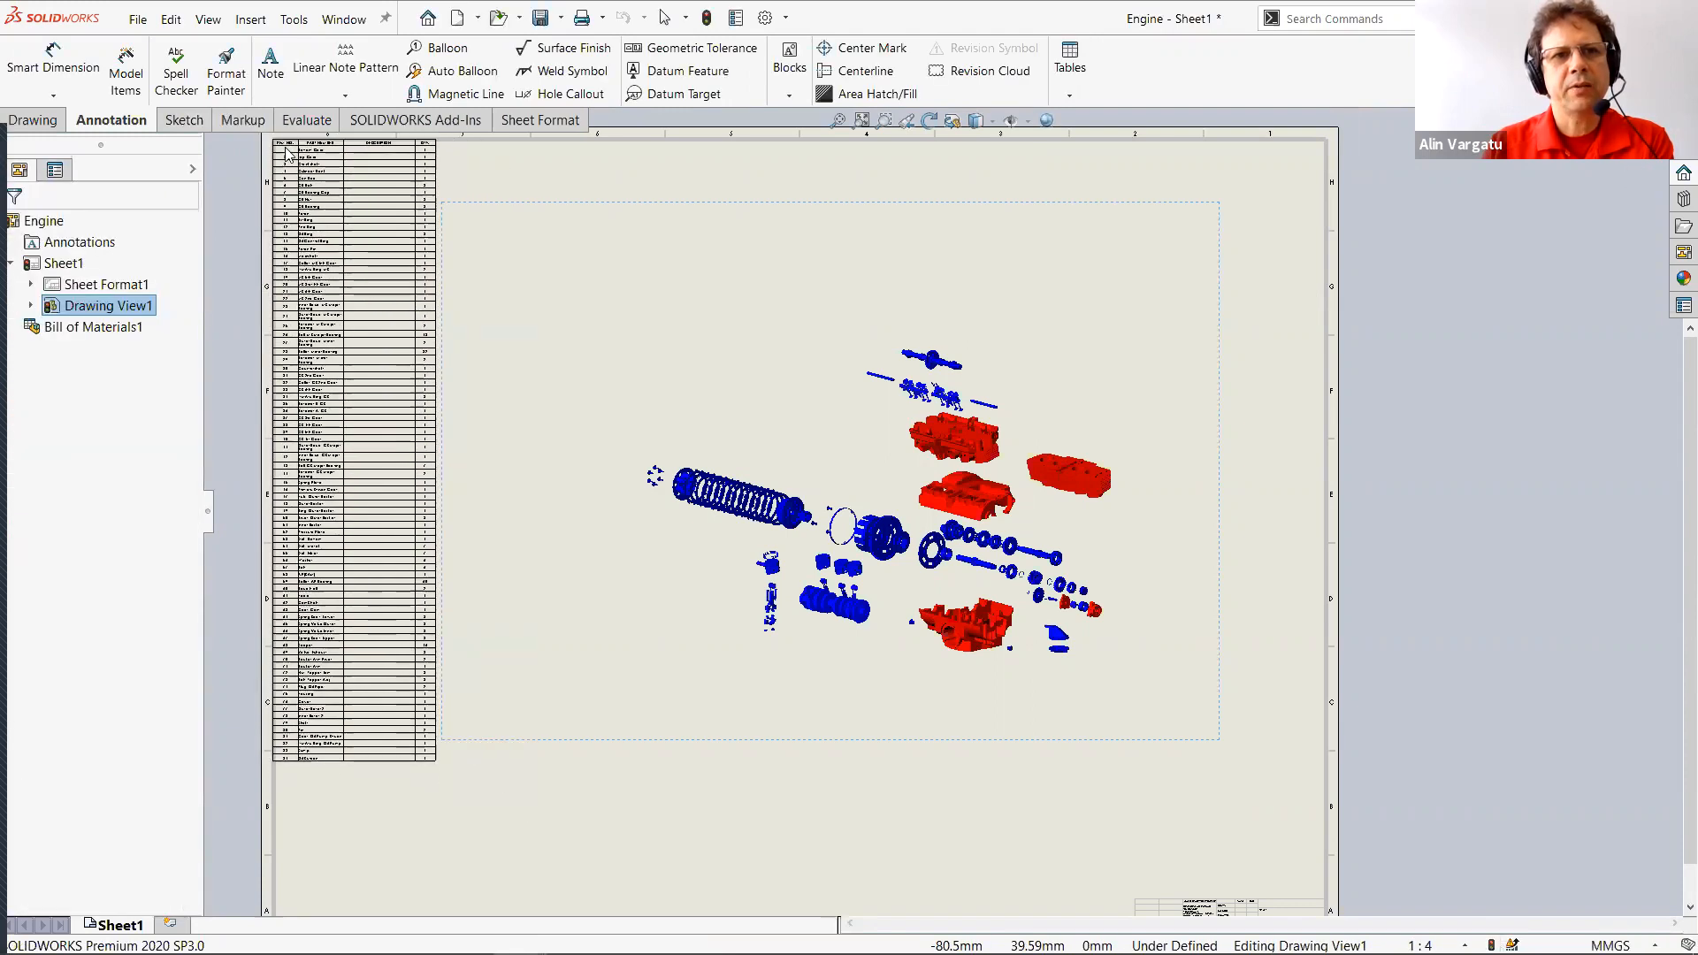
left_click(288, 162)
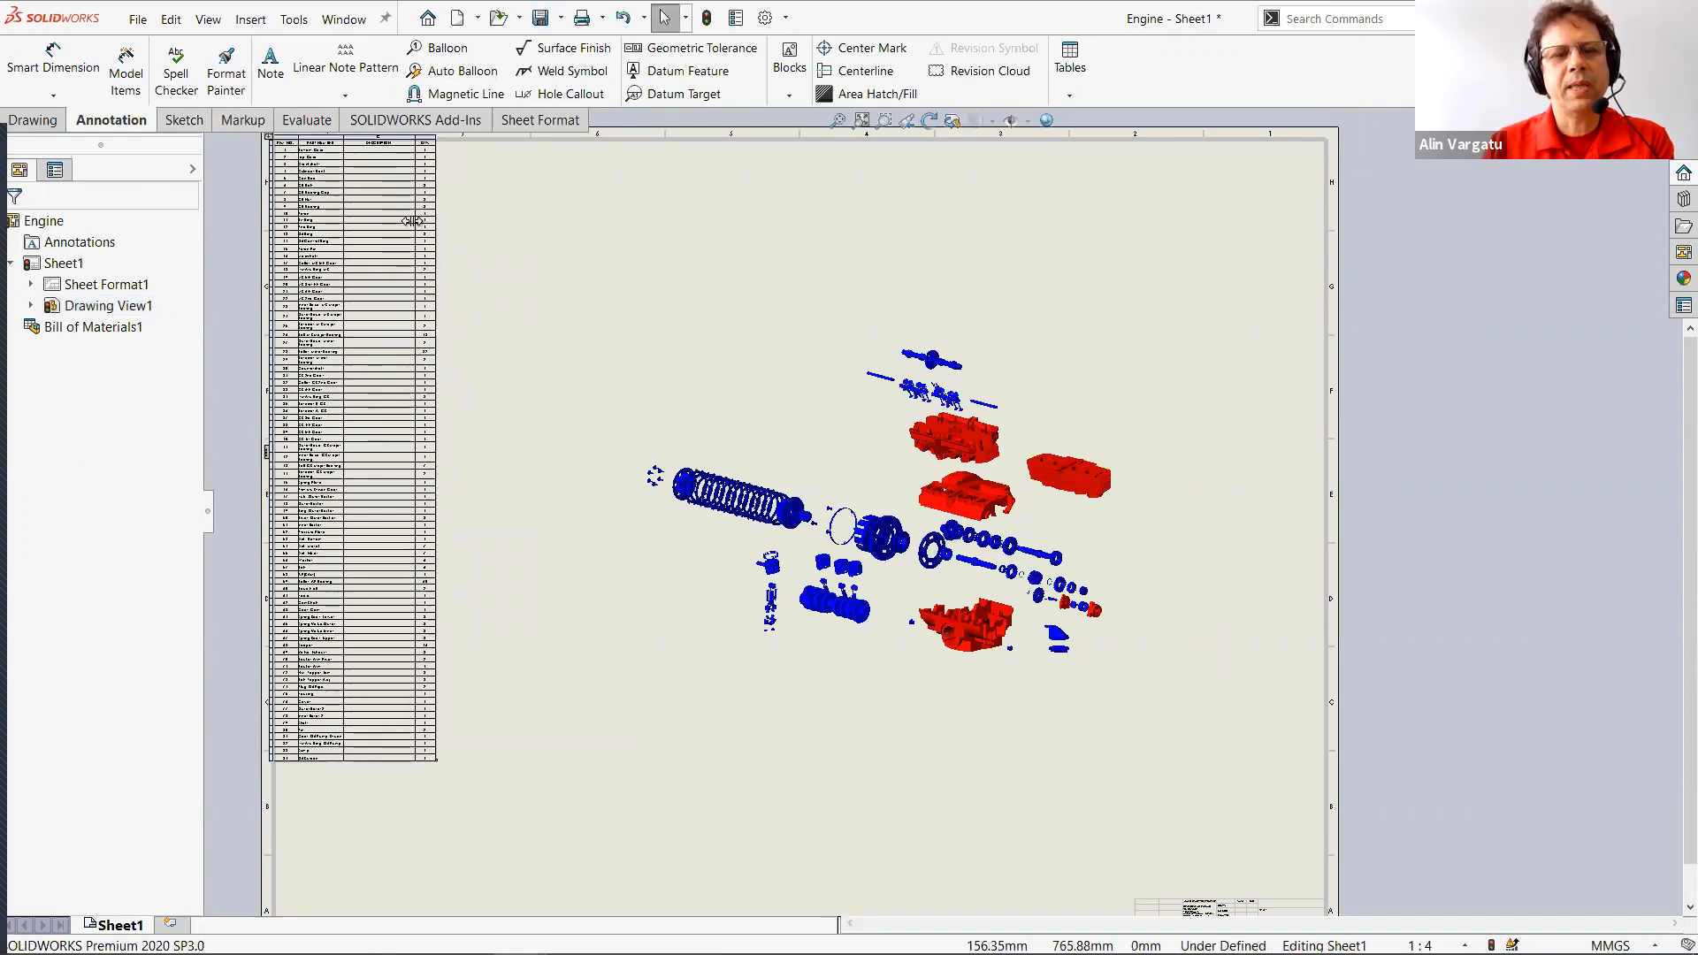
Start Auto Balloon on the engine view with the Inspection balloon style and Tight Fit size.
left_click(733, 378)
left_click(461, 72)
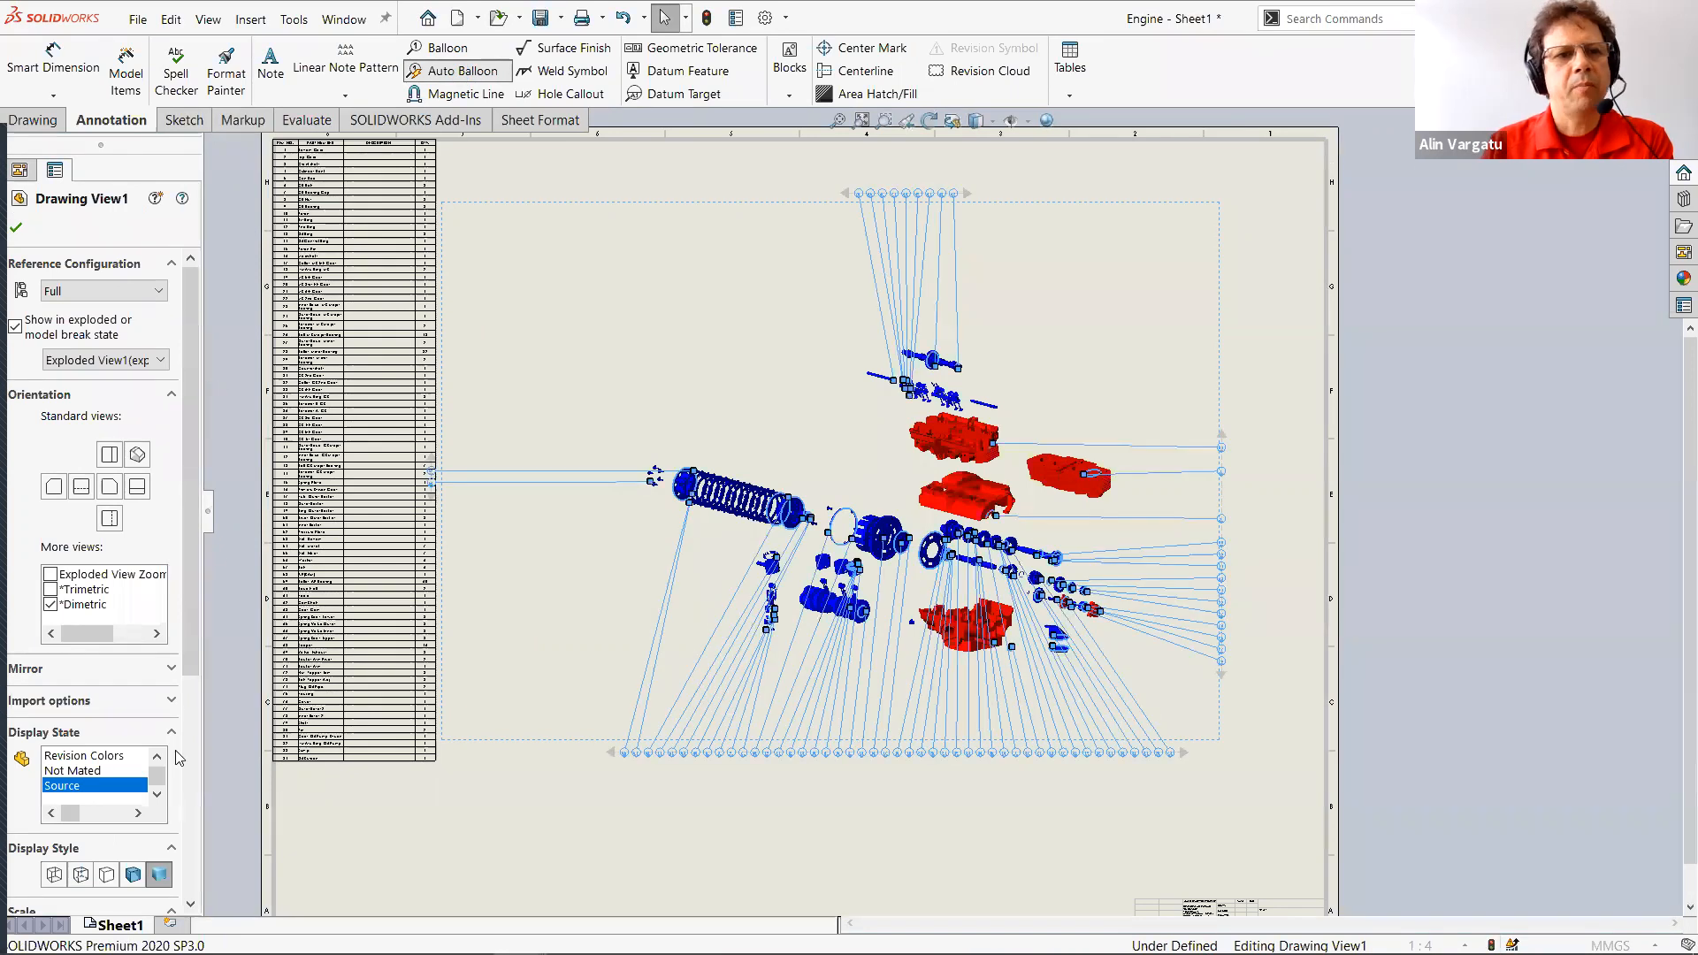
left_click_drag(192, 566, 194, 762)
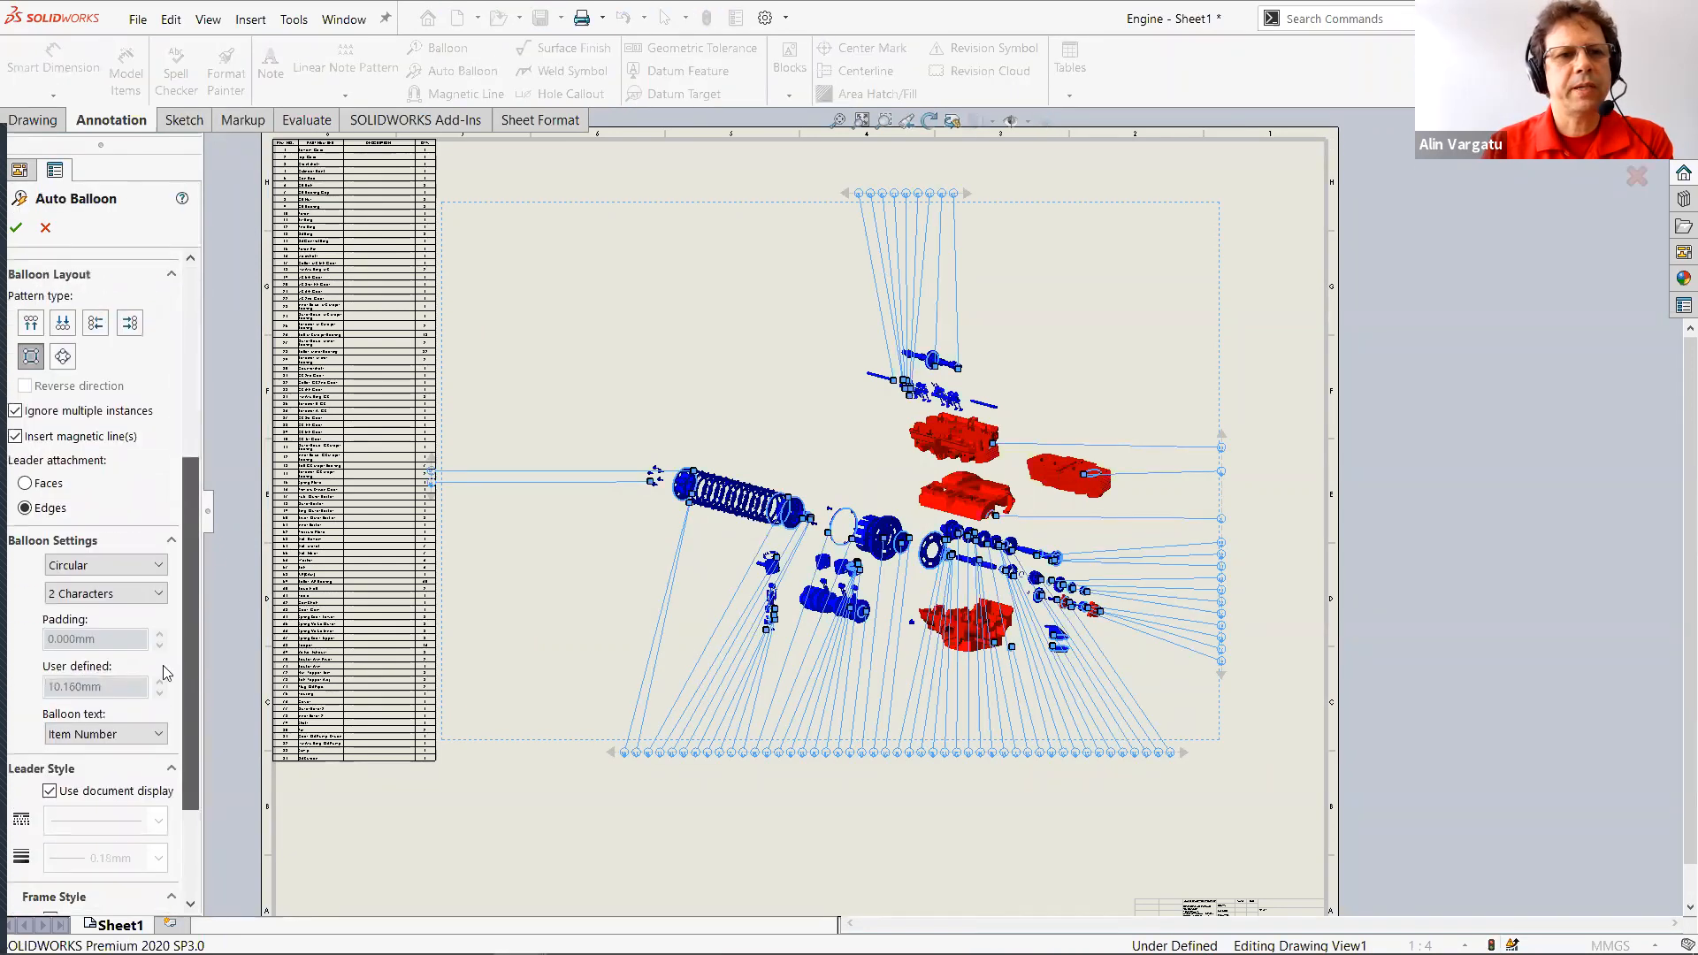
left_click(110, 565)
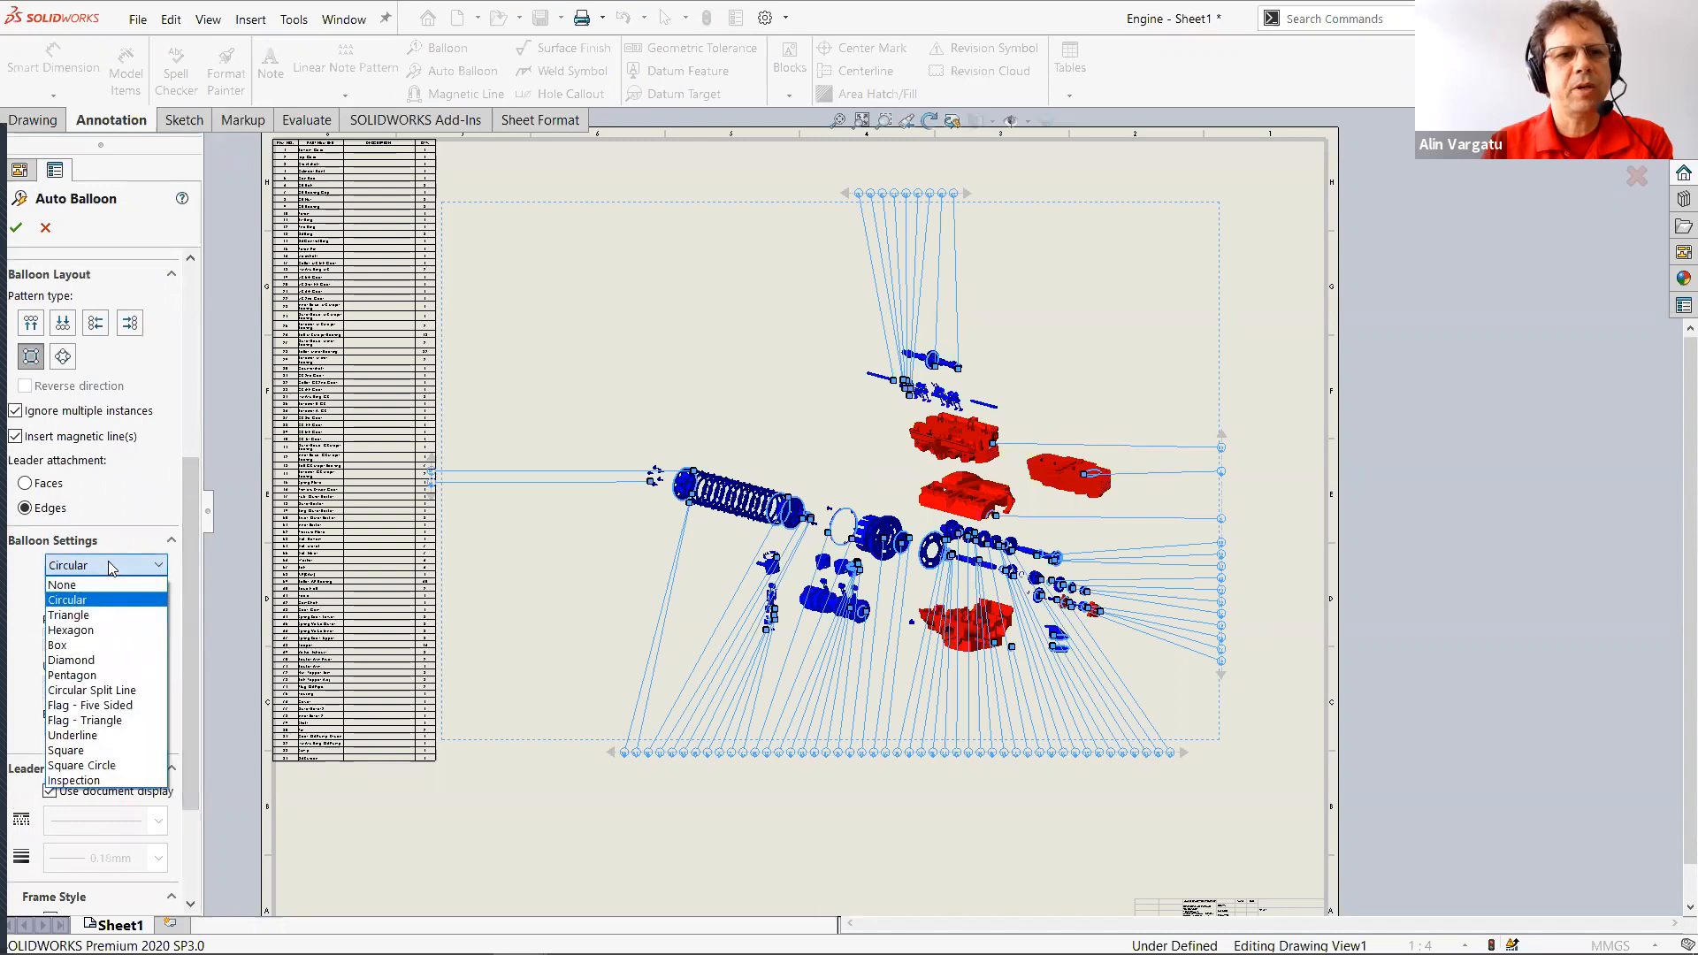
left_click(86, 780)
left_click(78, 595)
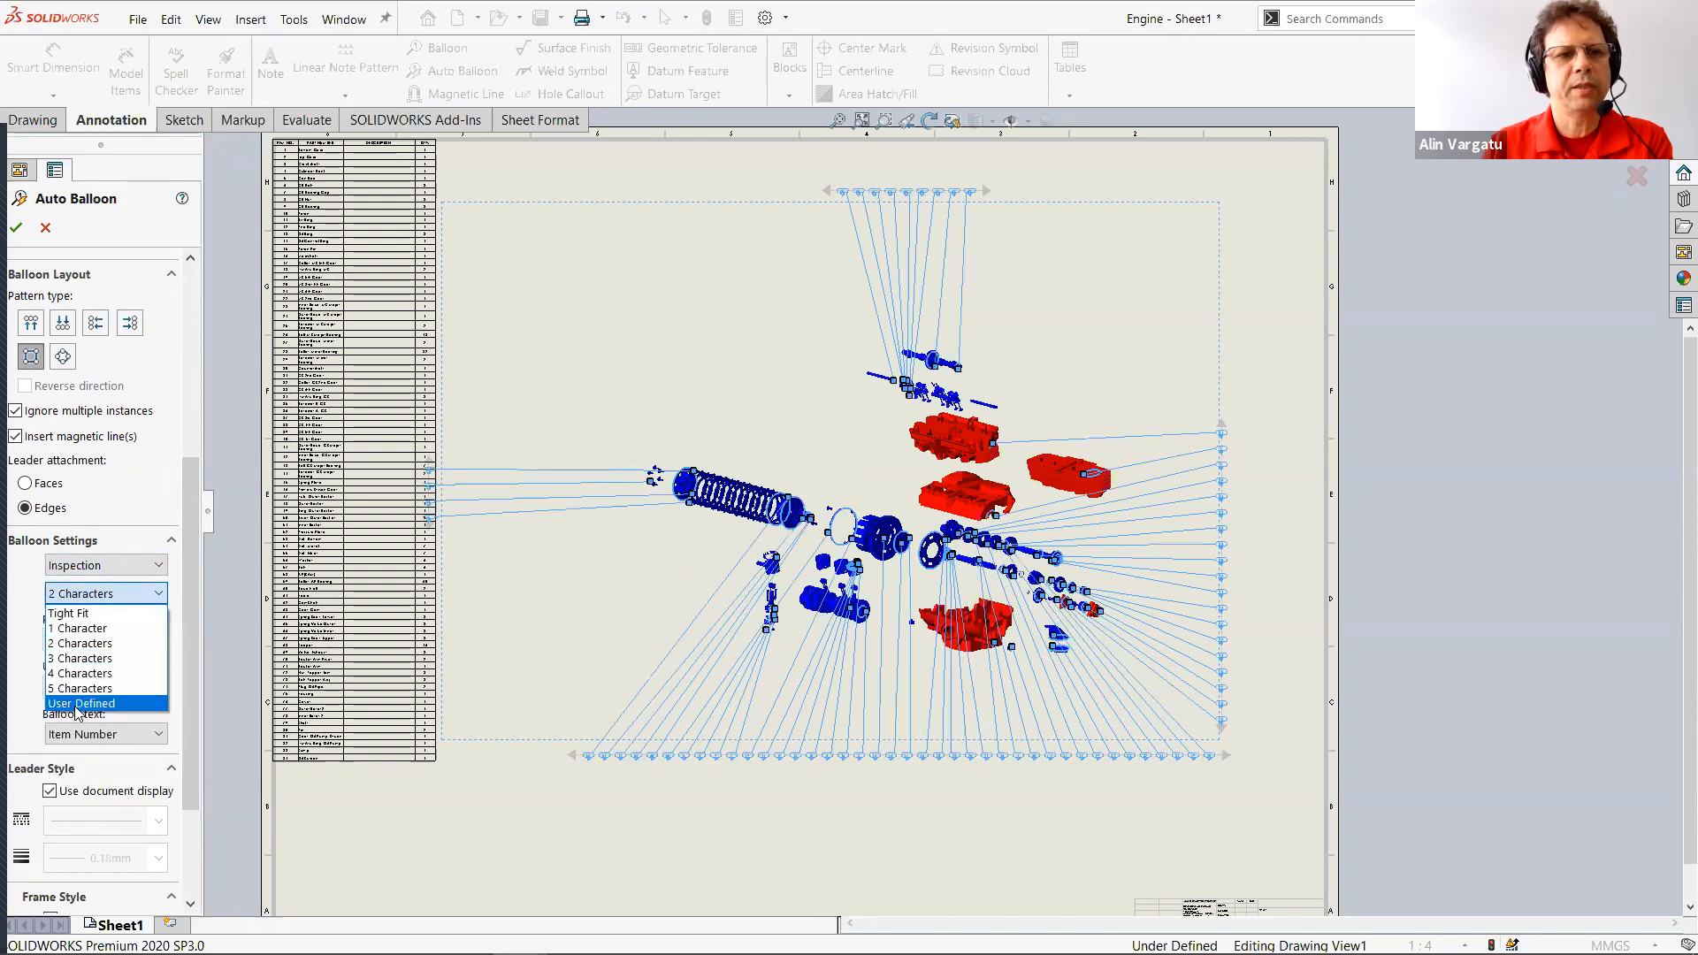
left_click(83, 614)
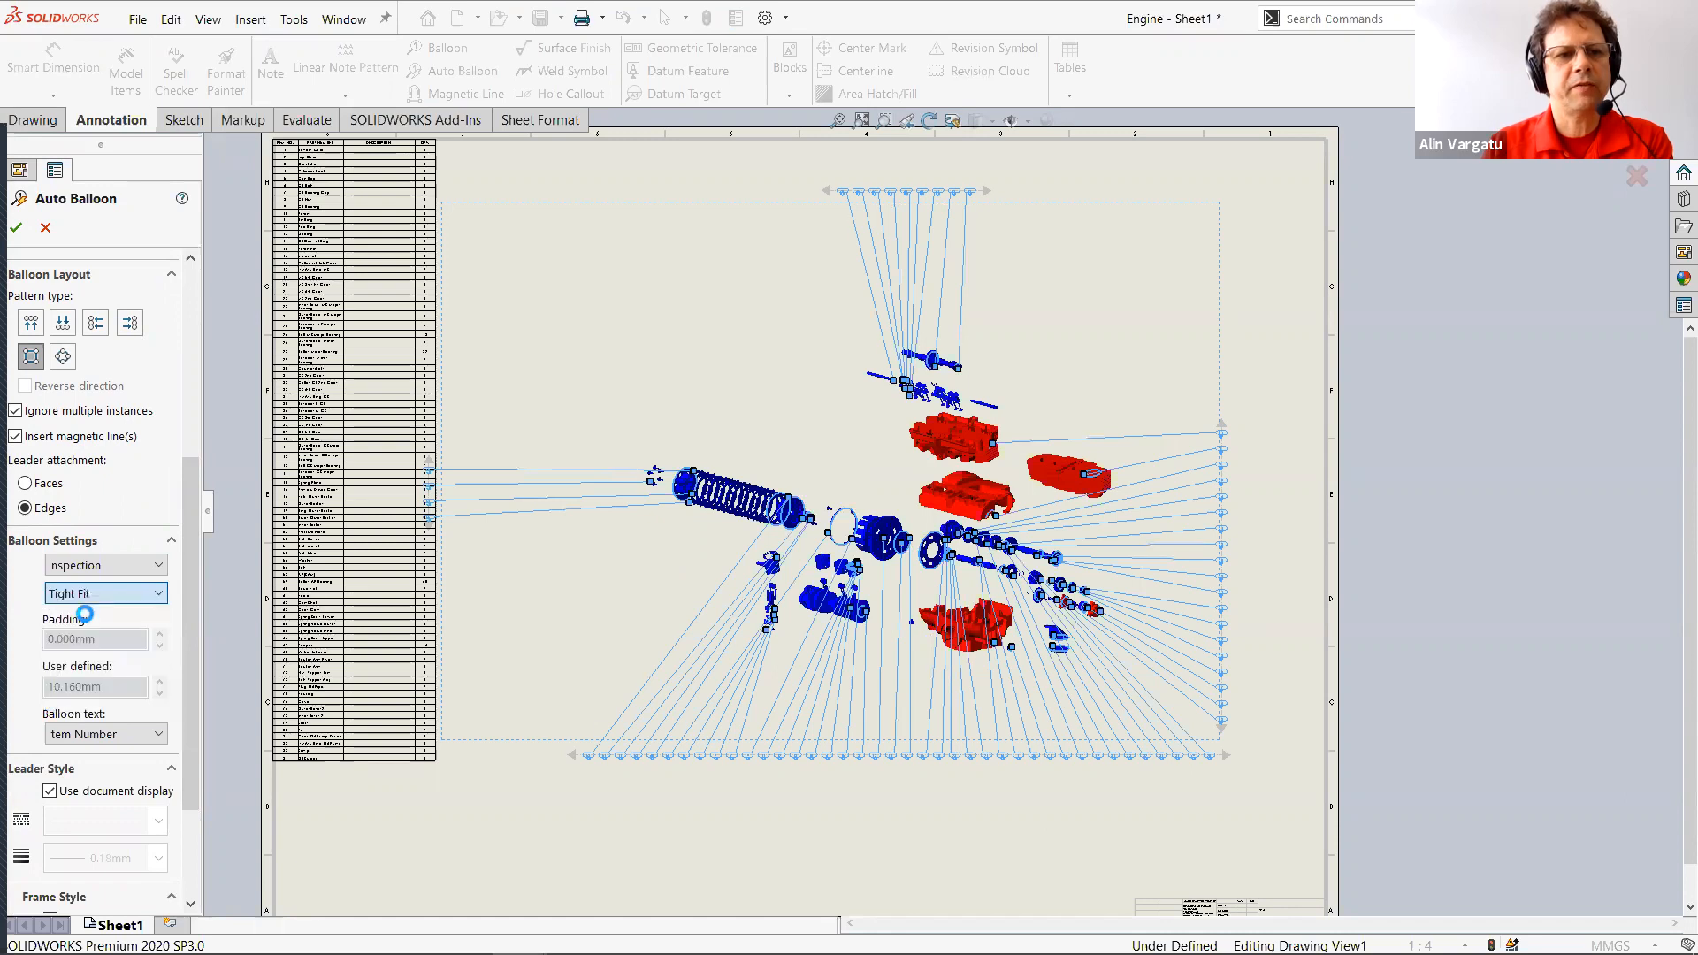
Have the auto balloons show the custom property Source as their text and place them around the engine view.
left_click(117, 735)
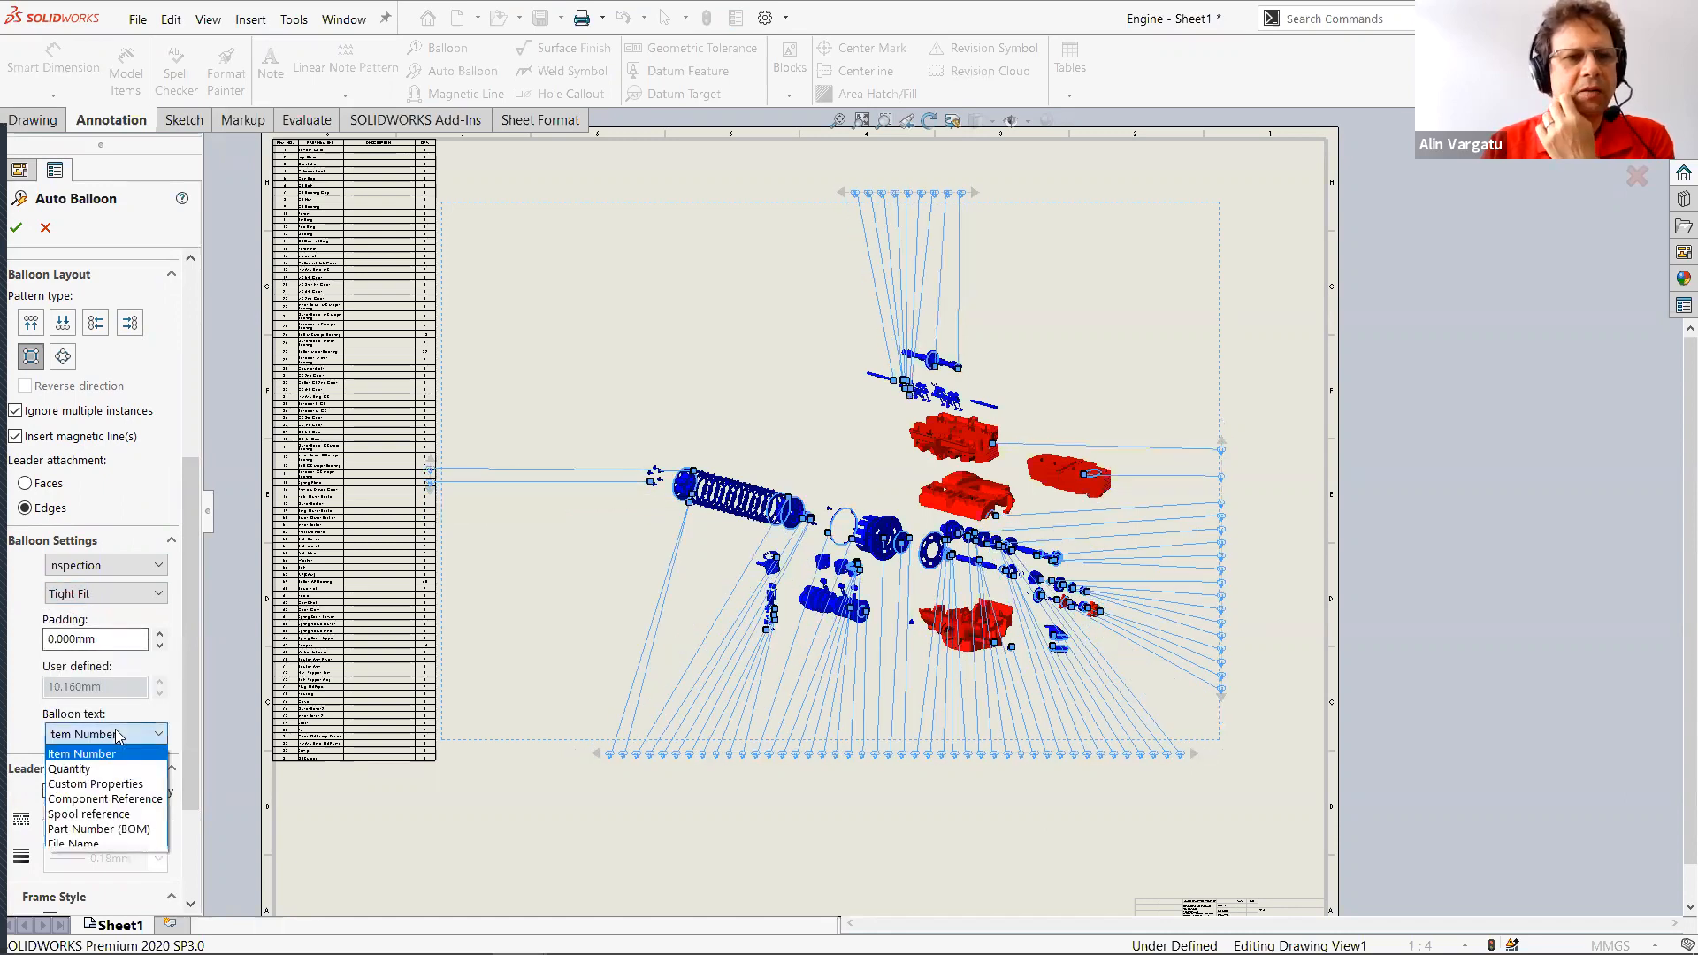
left_click(97, 783)
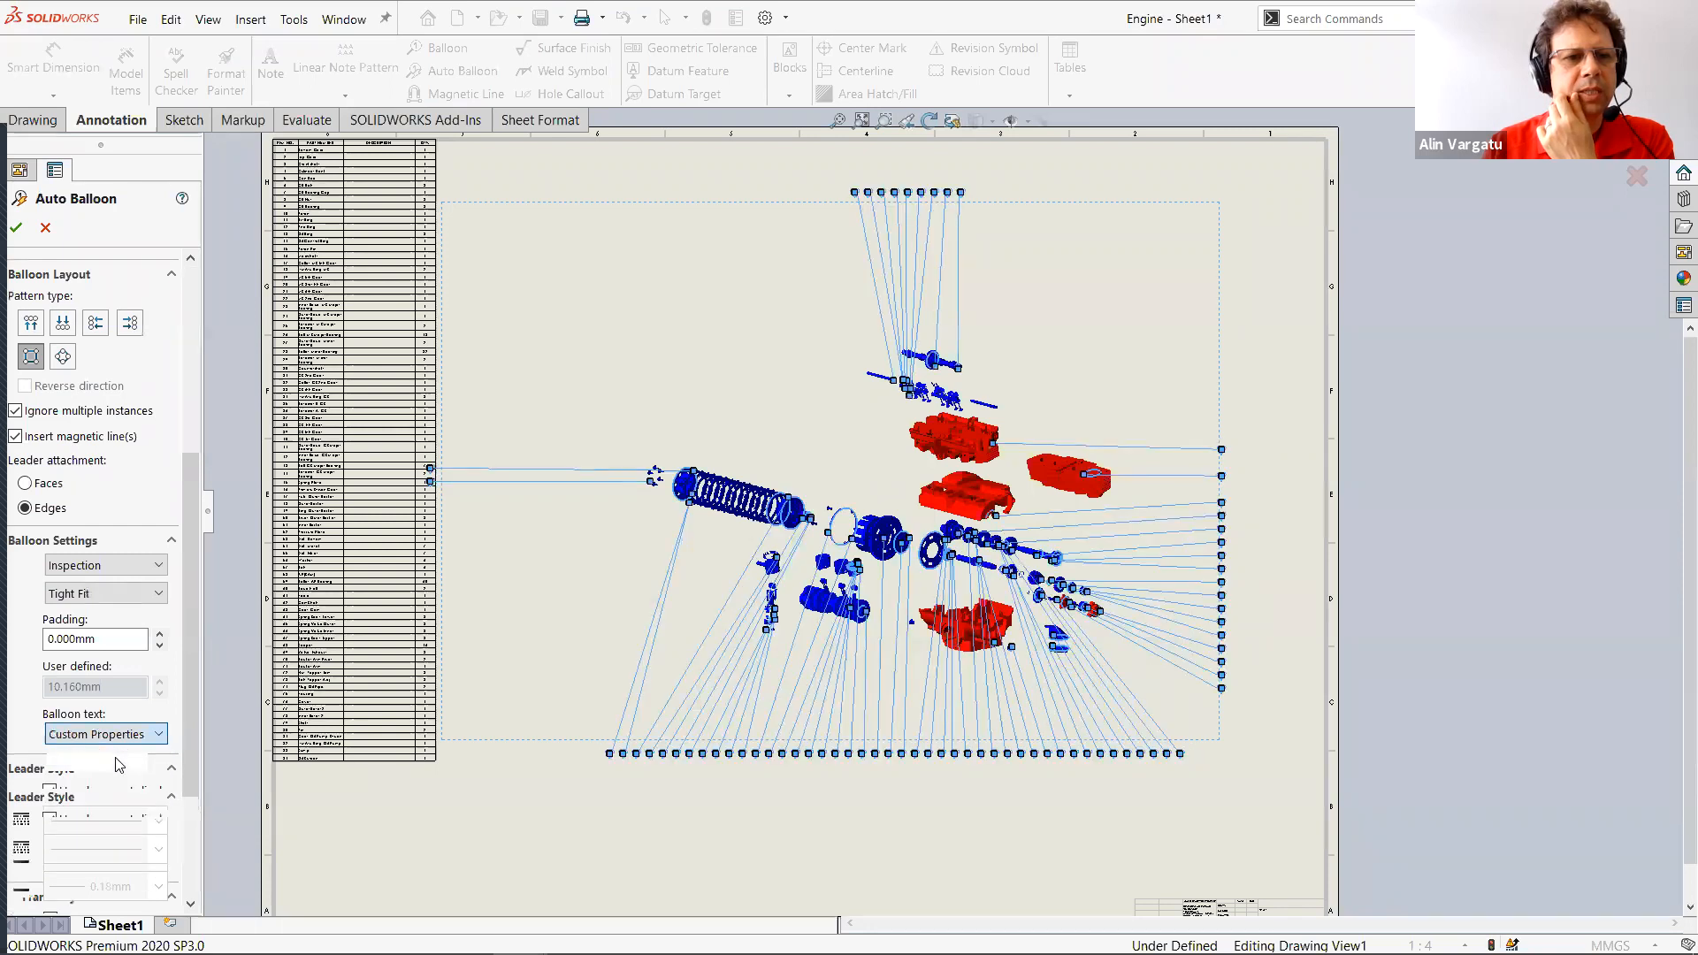
left_click(112, 766)
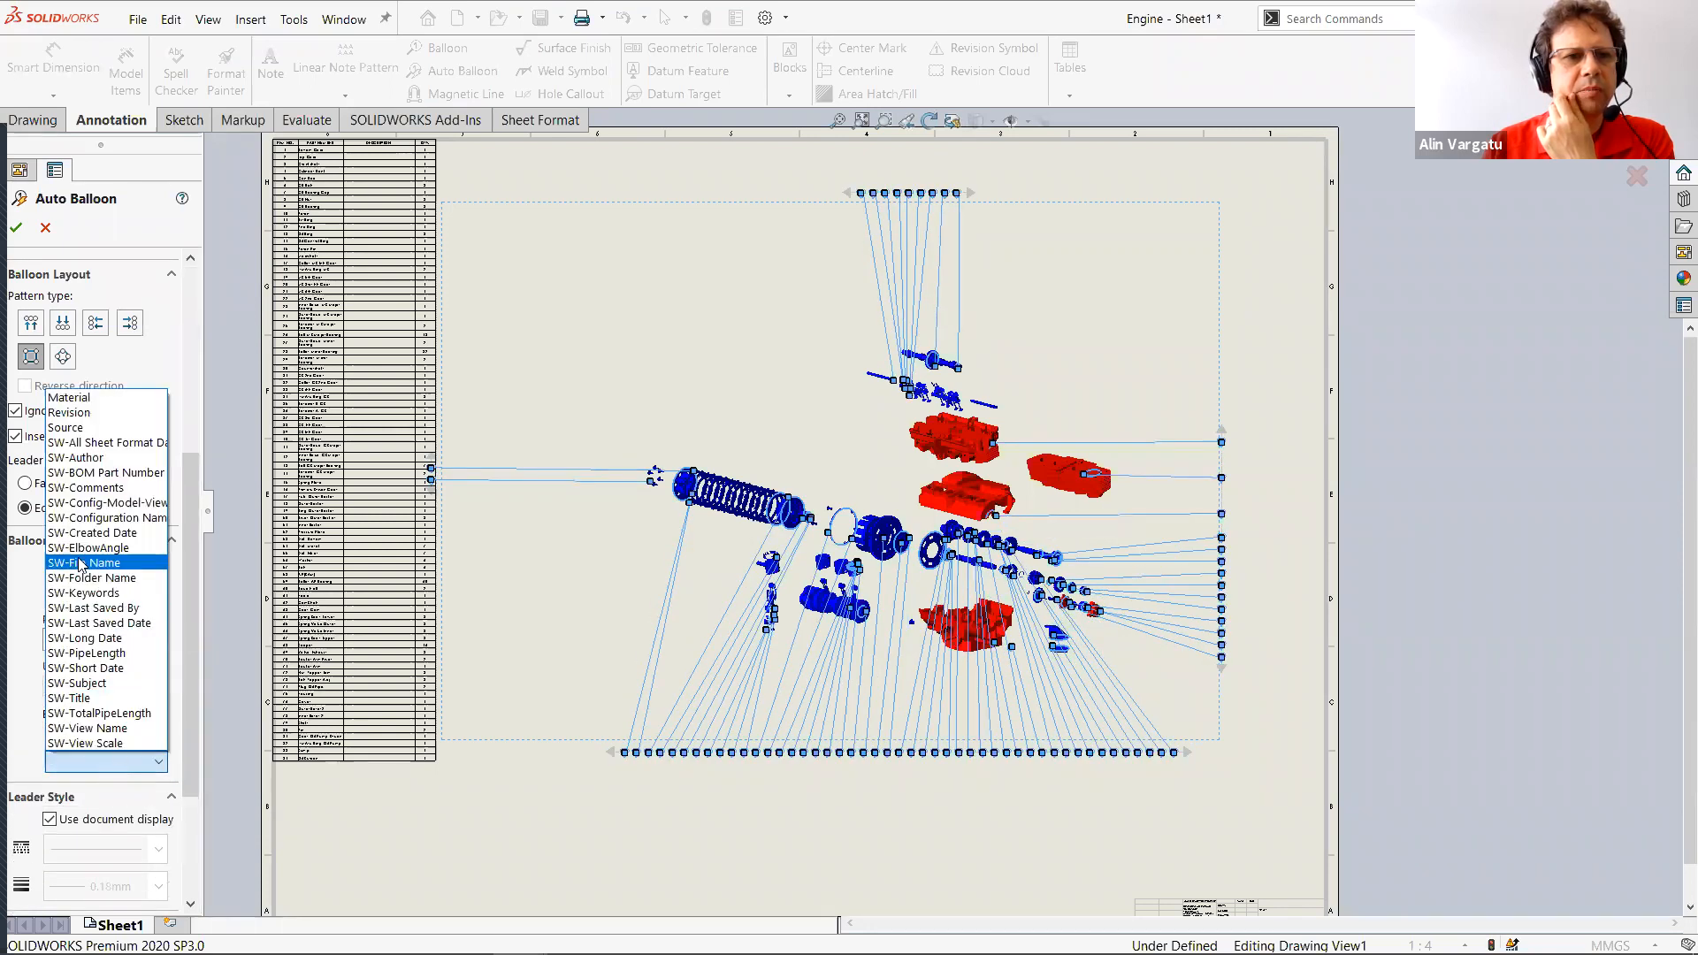
left_click(93, 429)
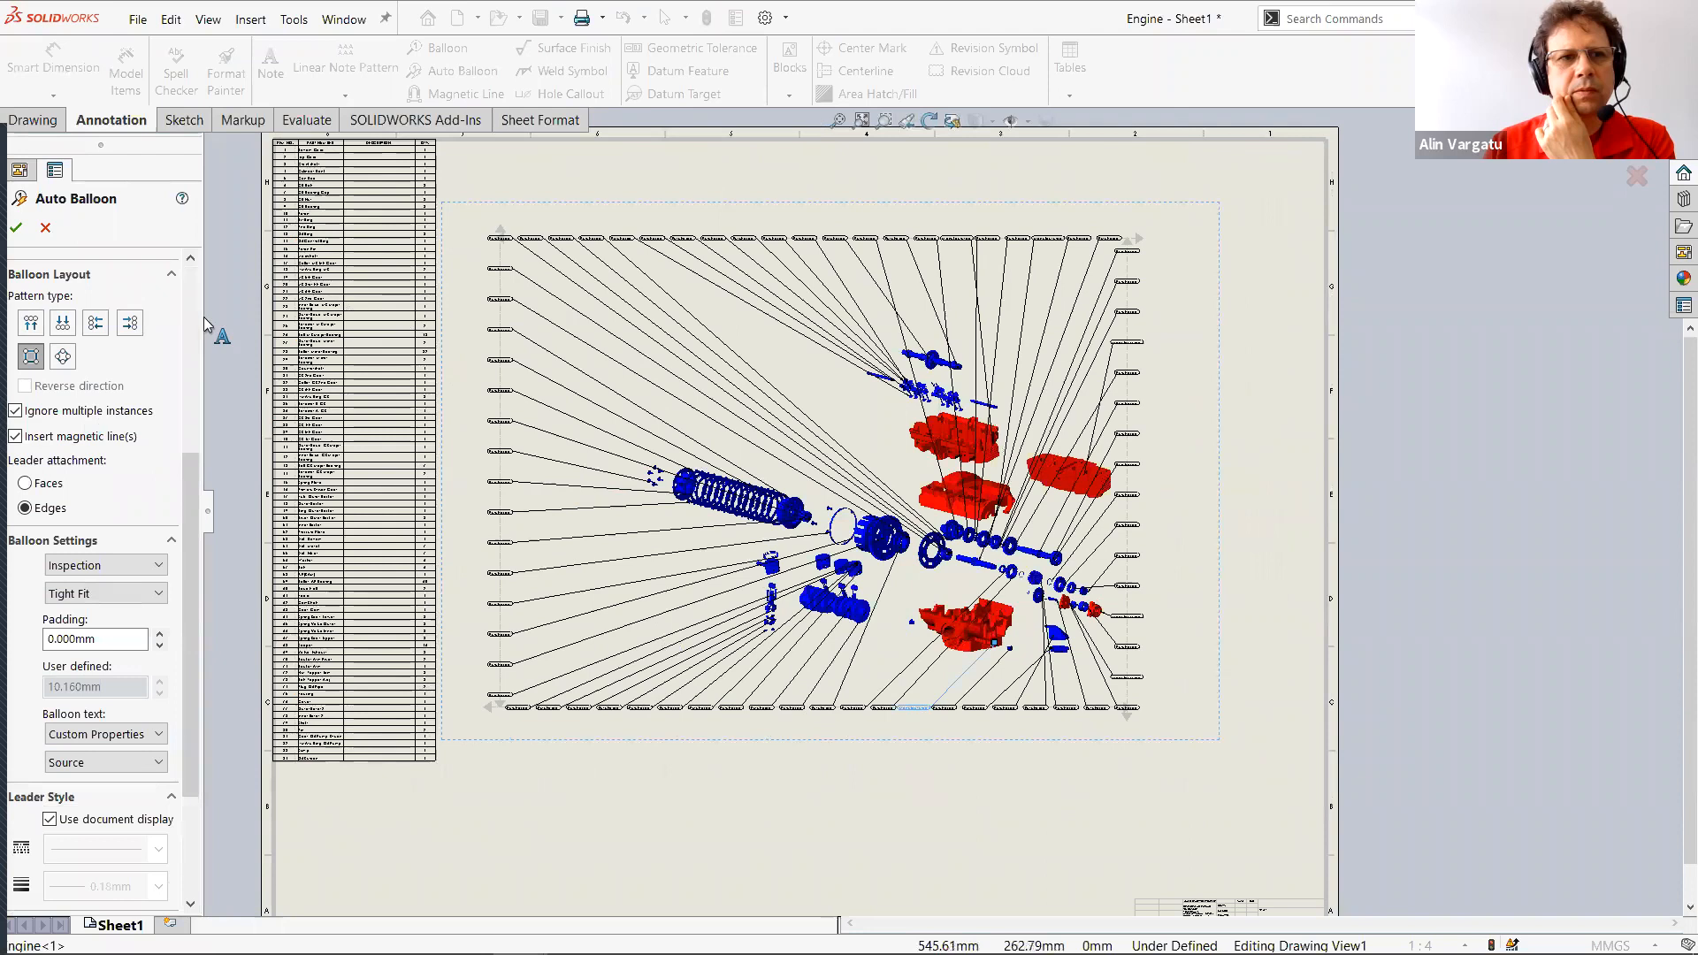
left_click(16, 228)
Examine the Source text in the balloons around the engine view against the component colors.
scroll(561, 284, "down", 2)
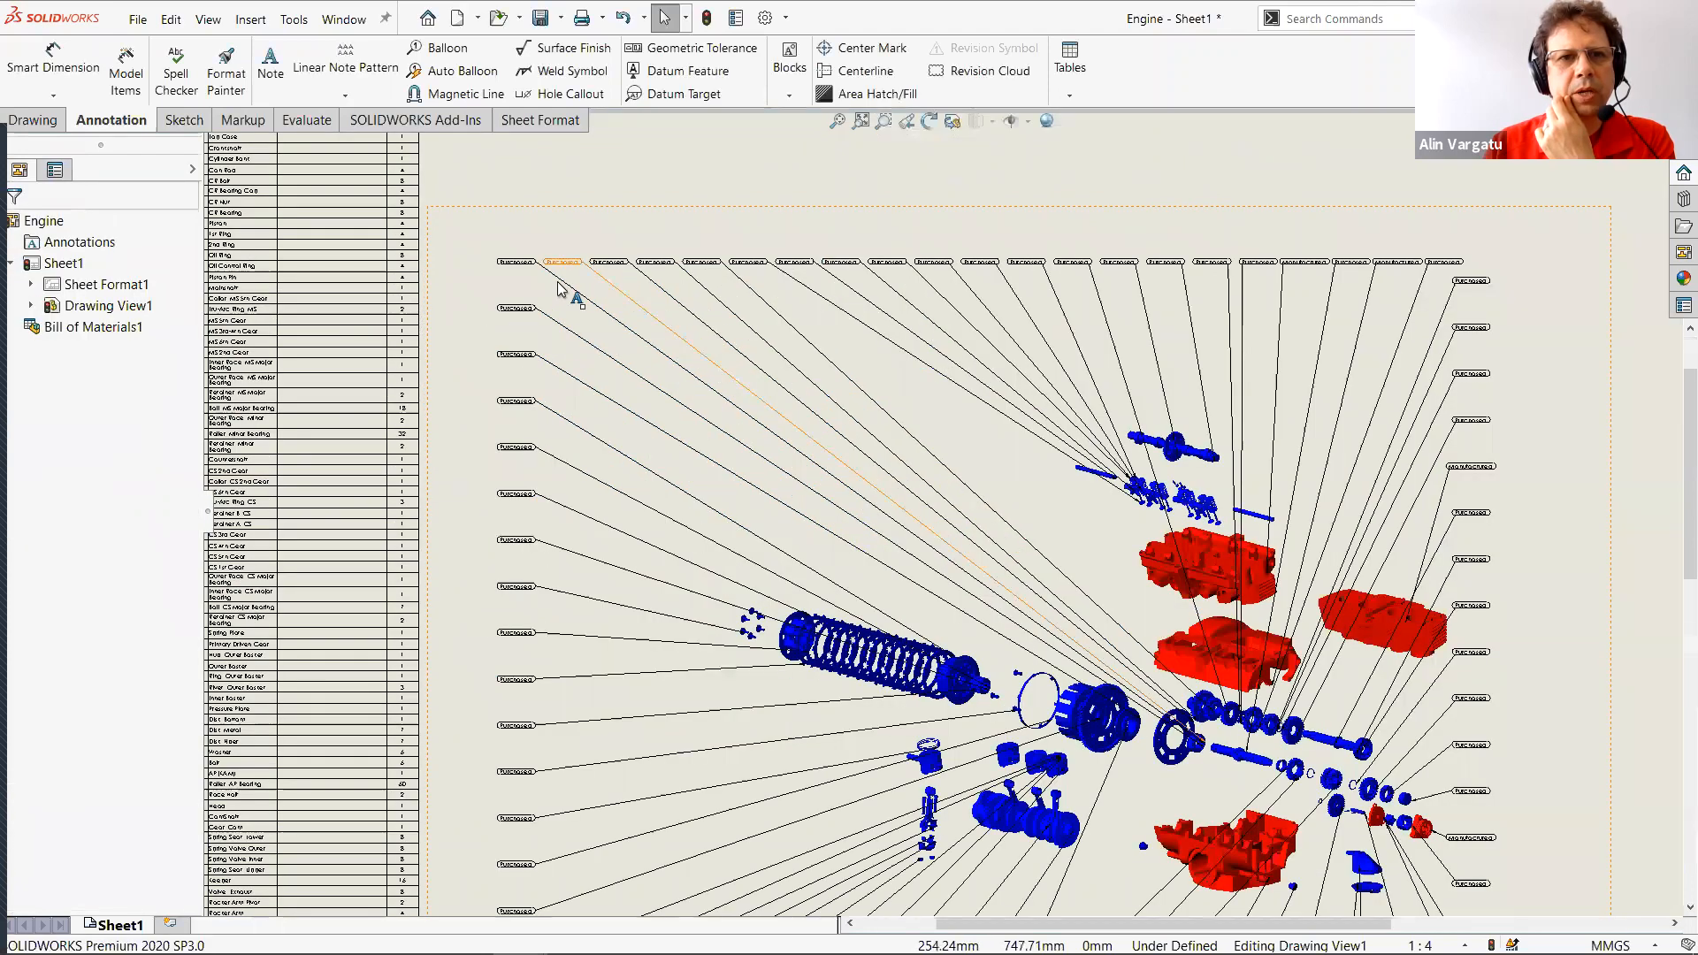
scroll(558, 288, "down", 5)
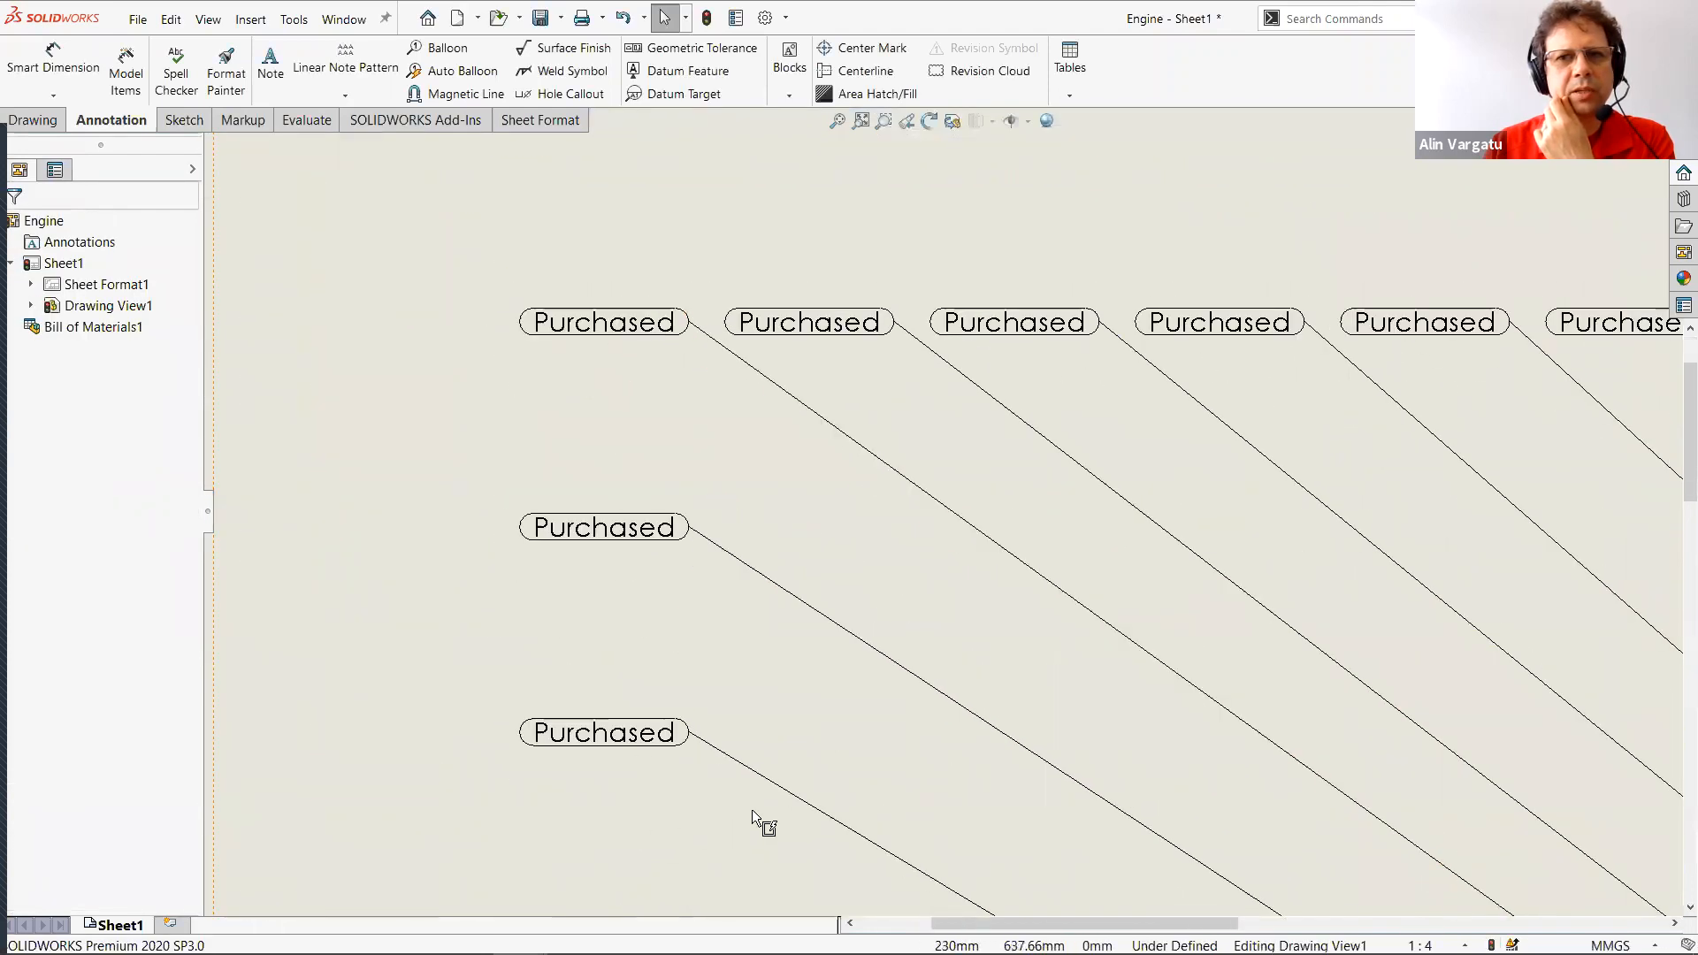
scroll(756, 801, "up", 6)
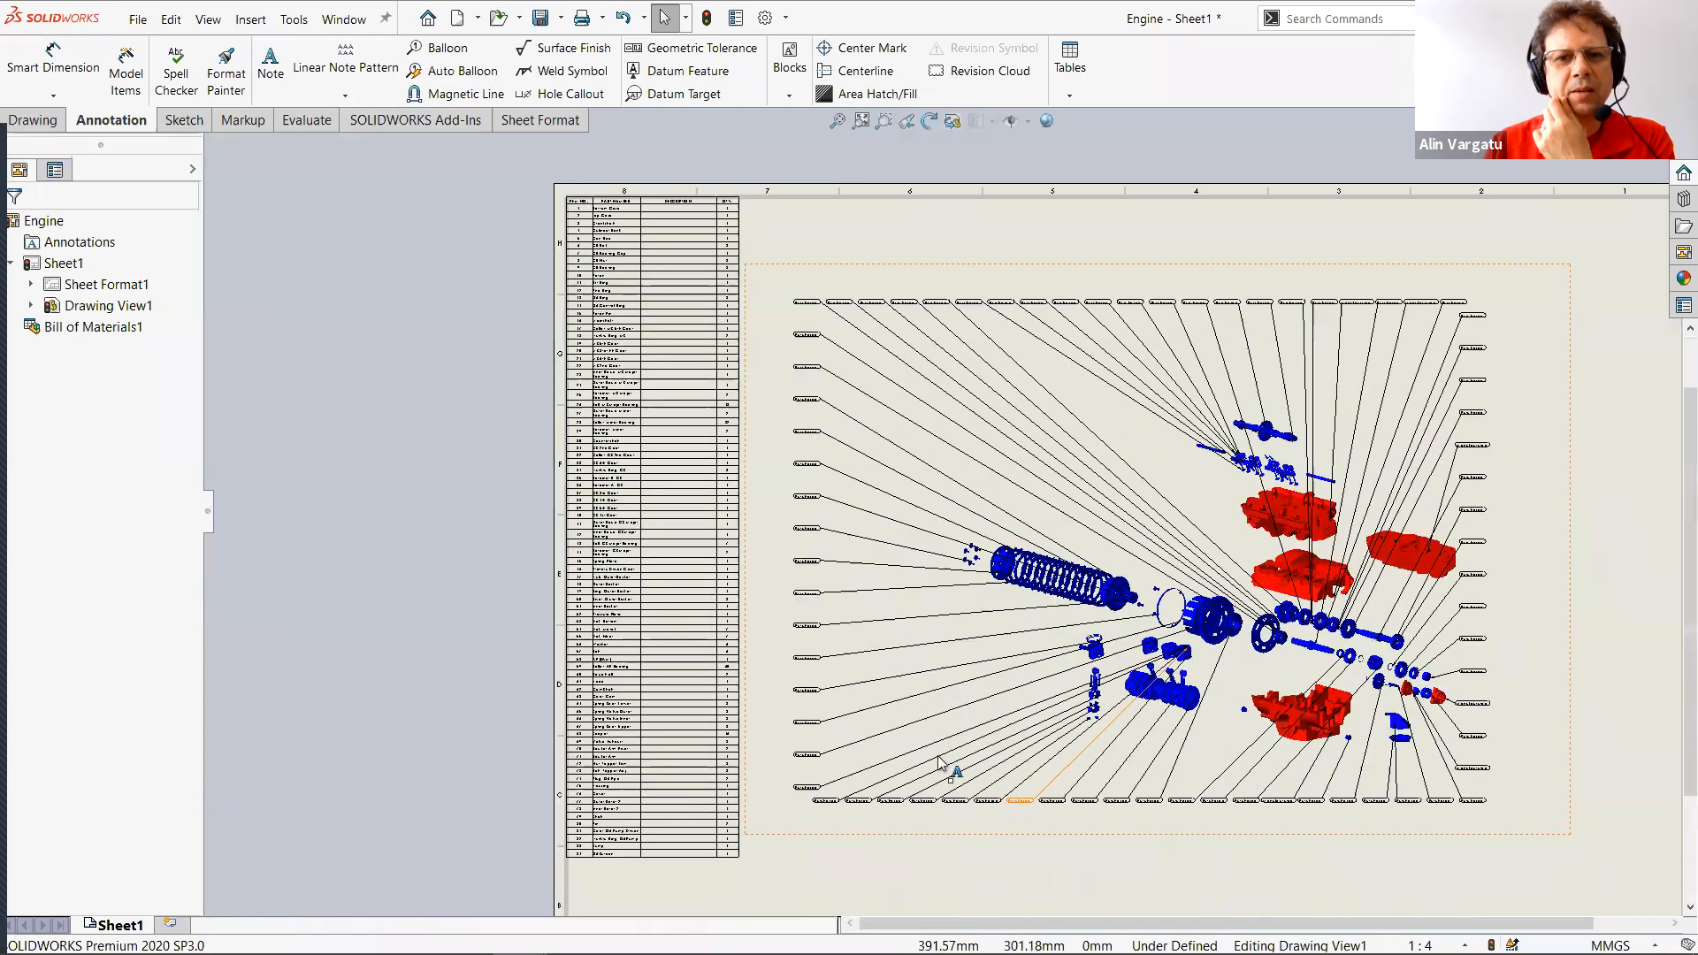
scroll(942, 762, "down", 5)
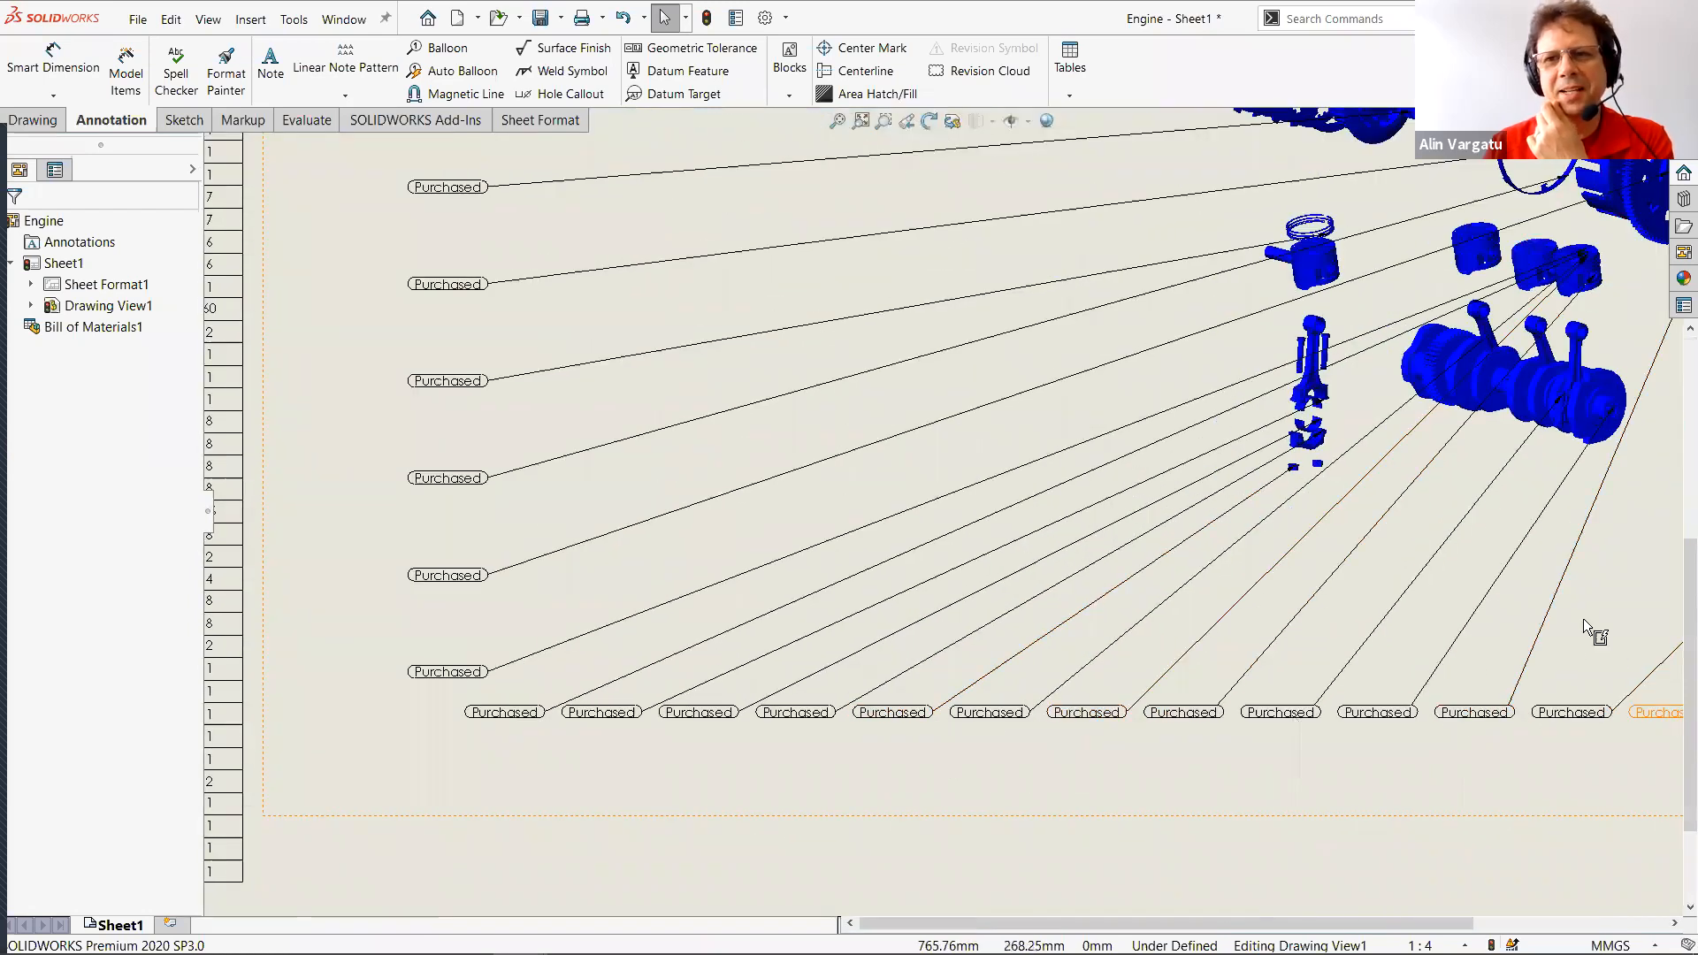
scroll(1570, 610, "up", 5)
scroll(964, 570, "down", 4)
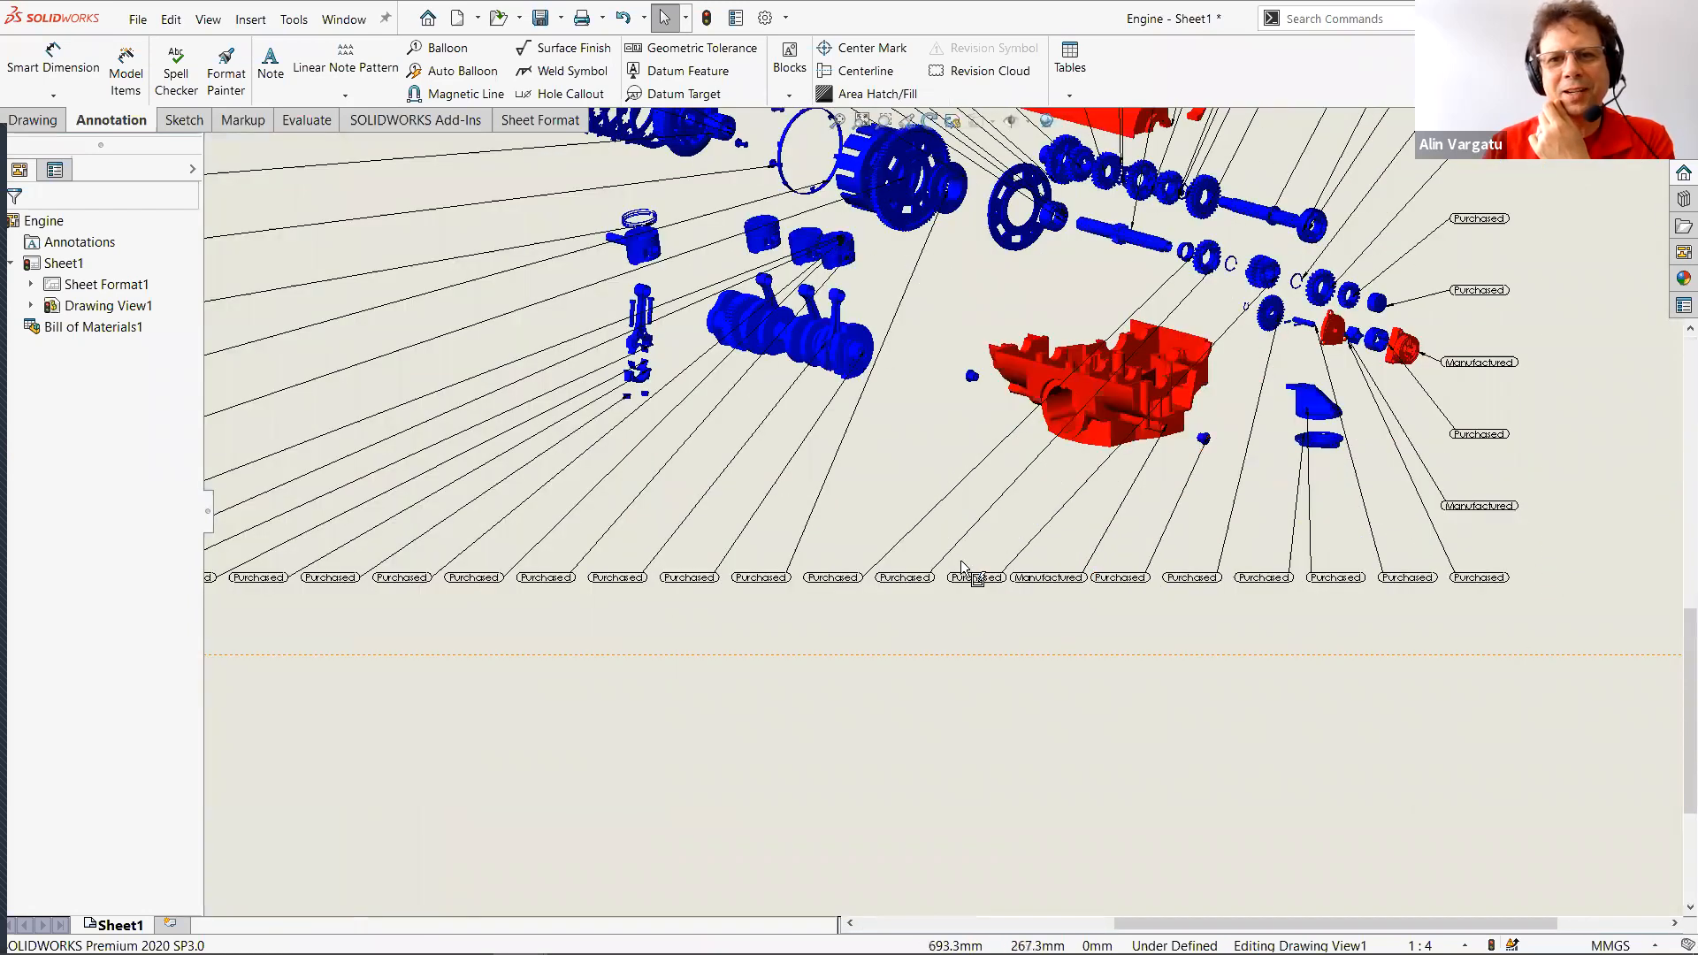
scroll(875, 579, "down", 2)
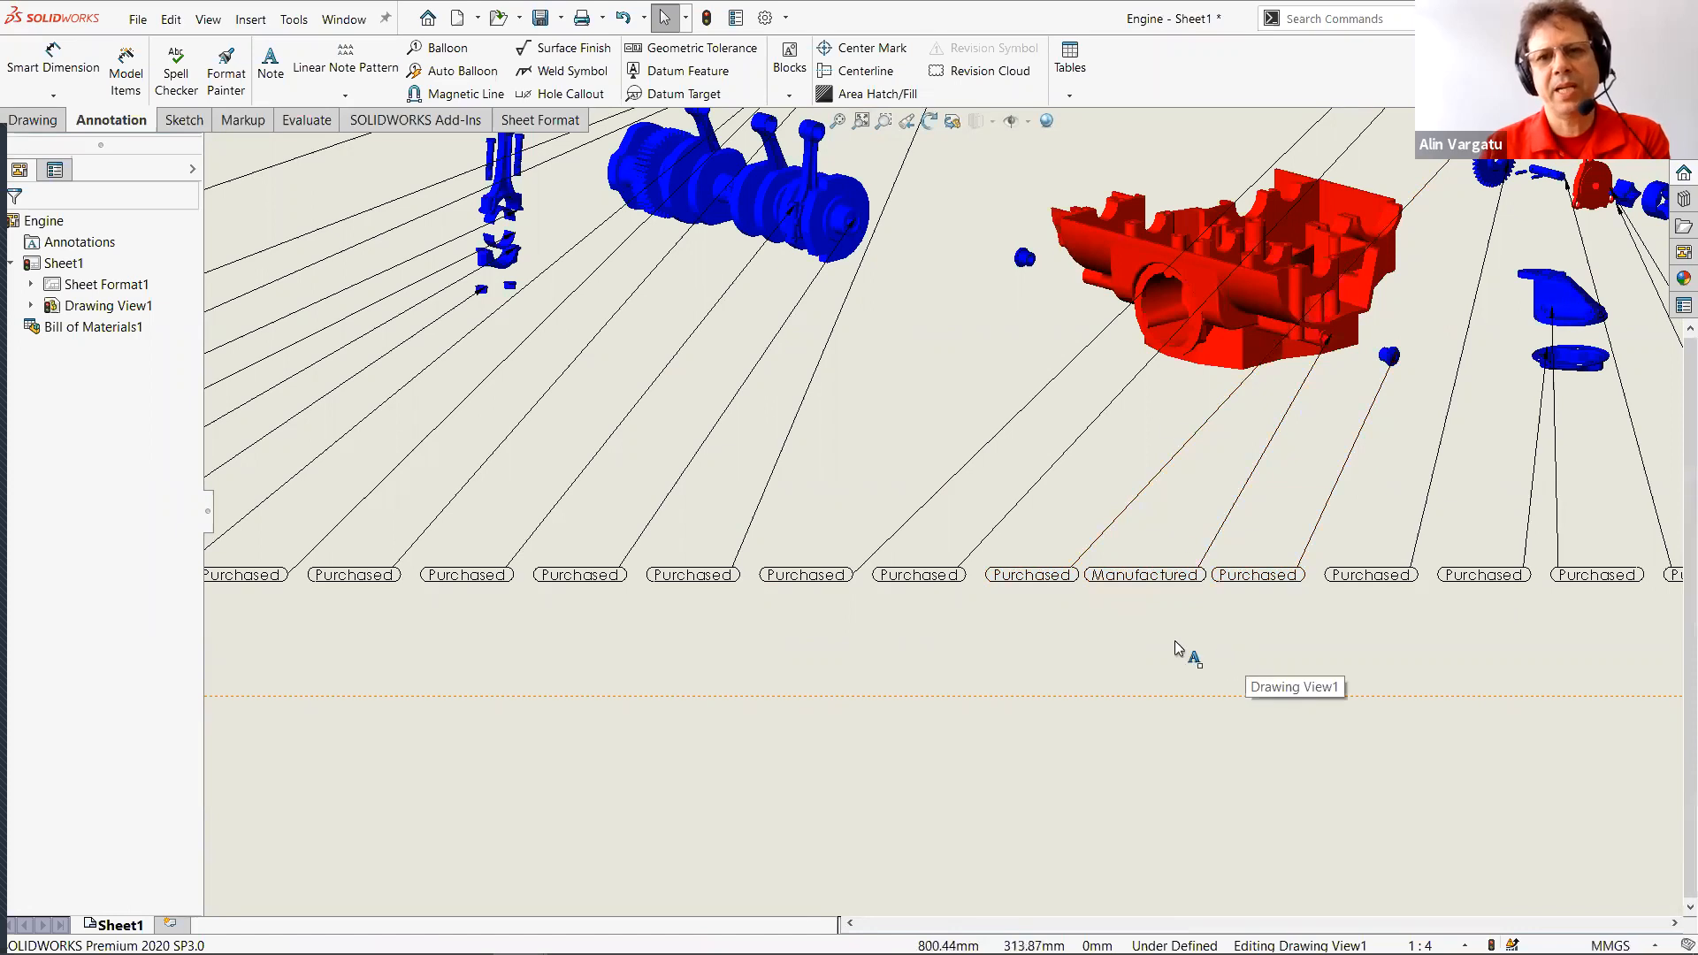
key("f")
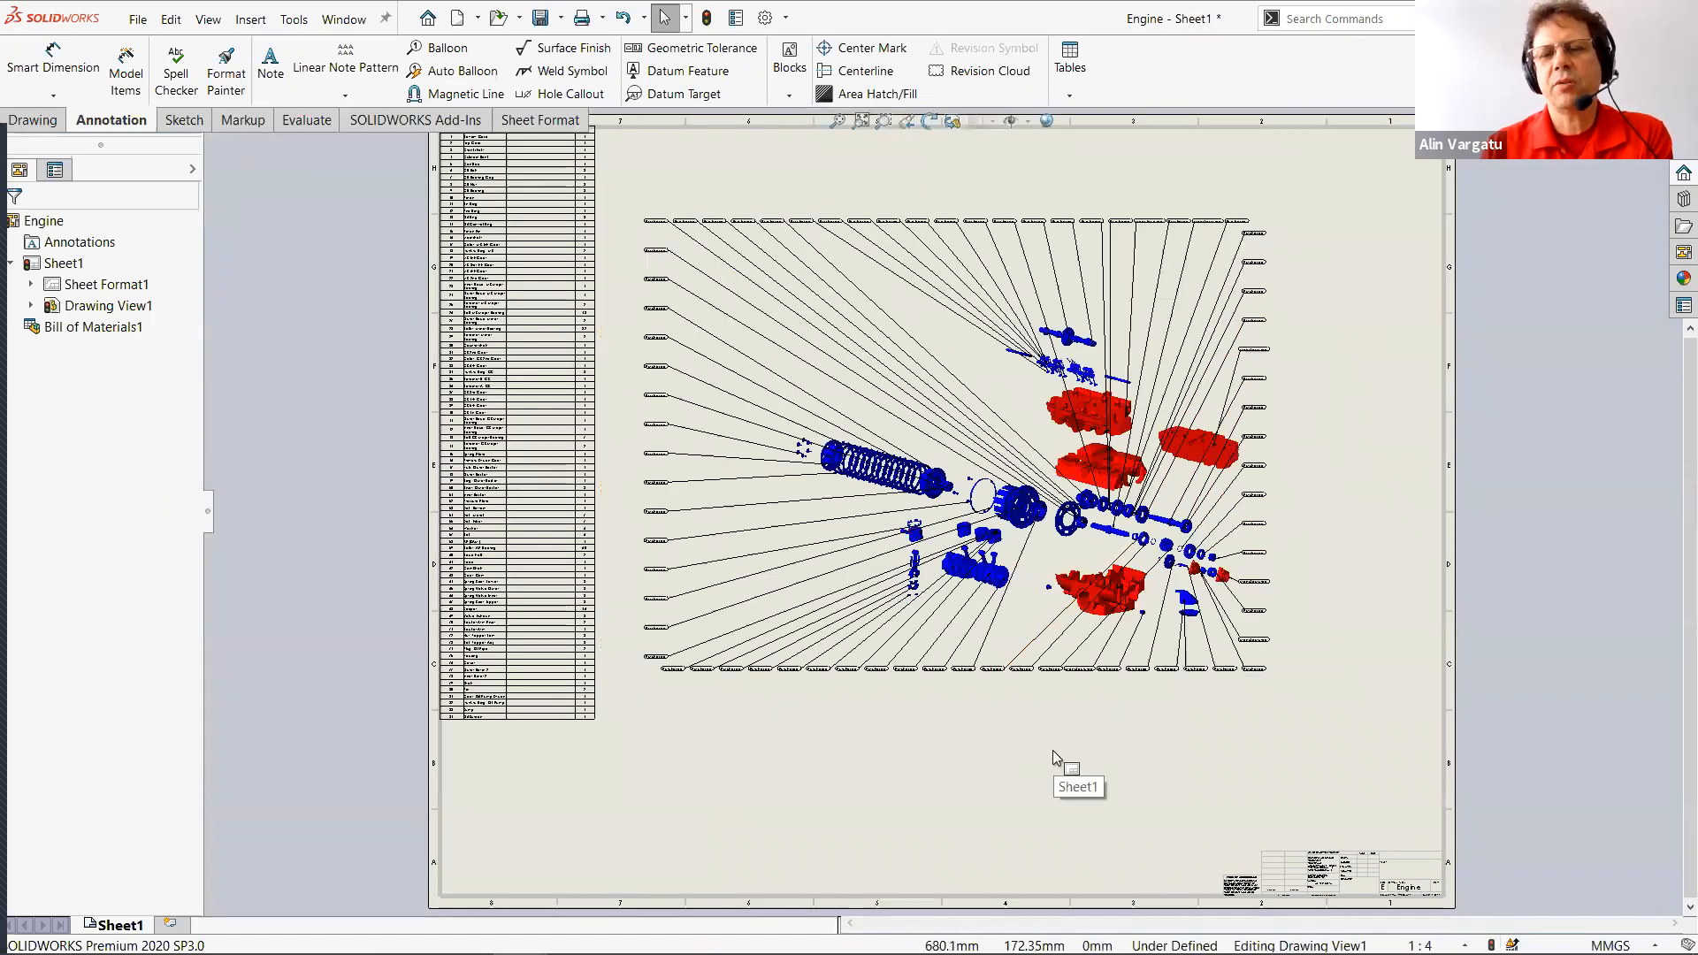
key("alt+Tab")
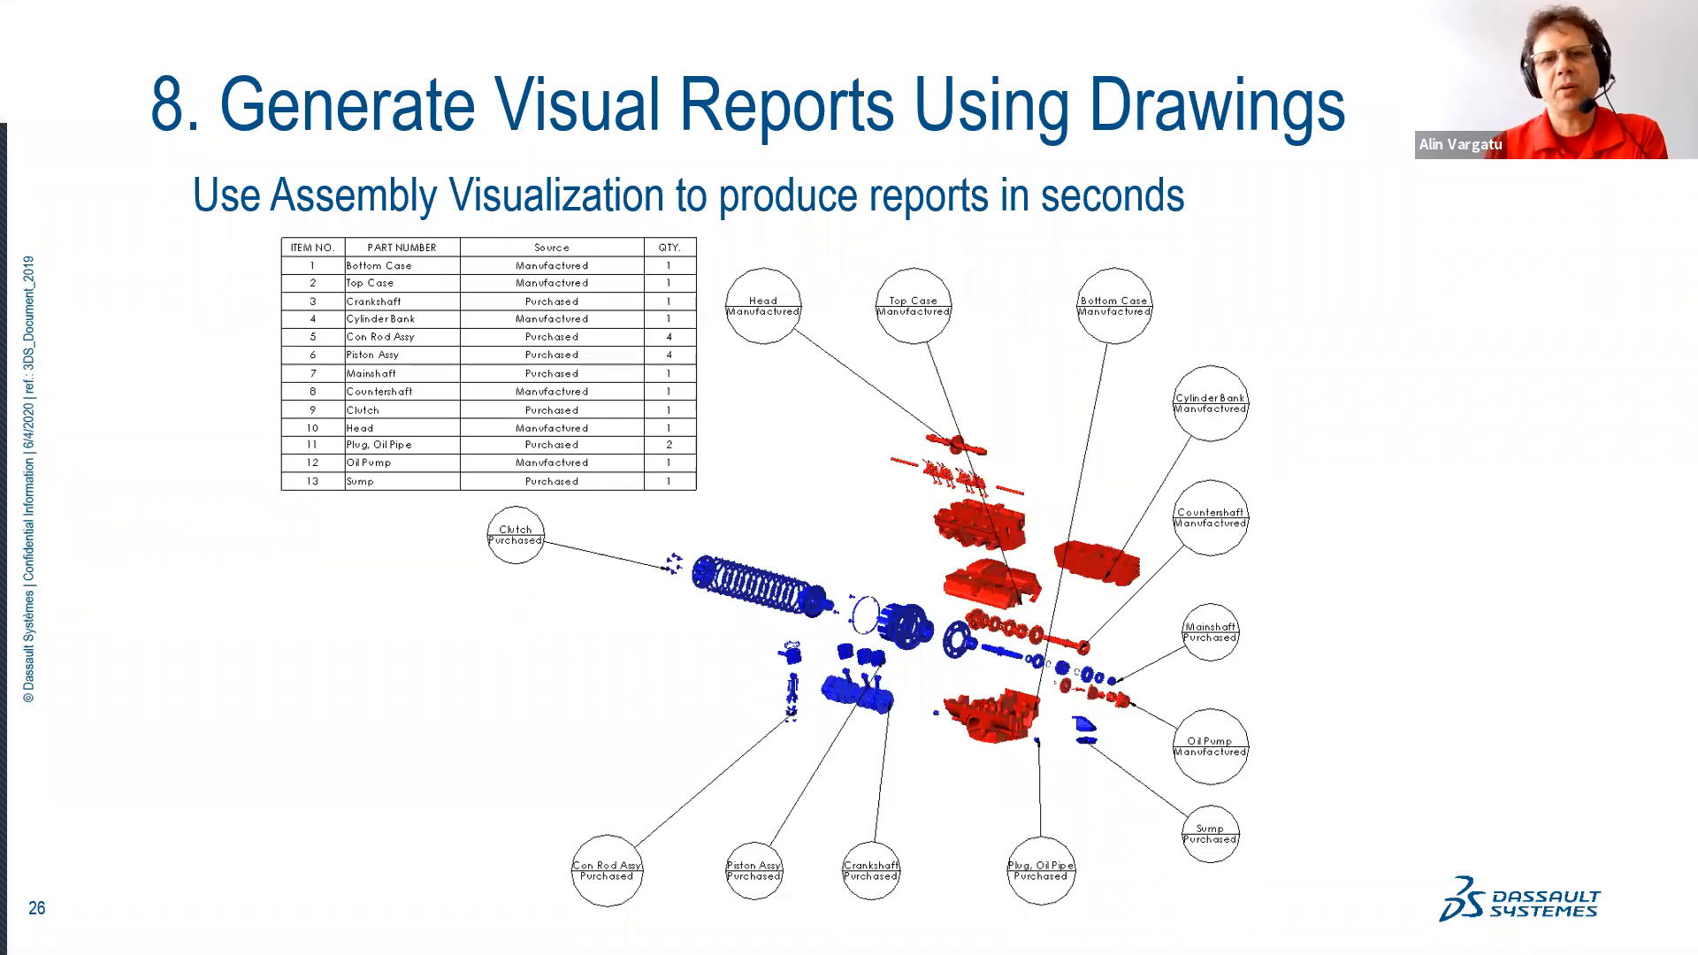
left_click(783, 319)
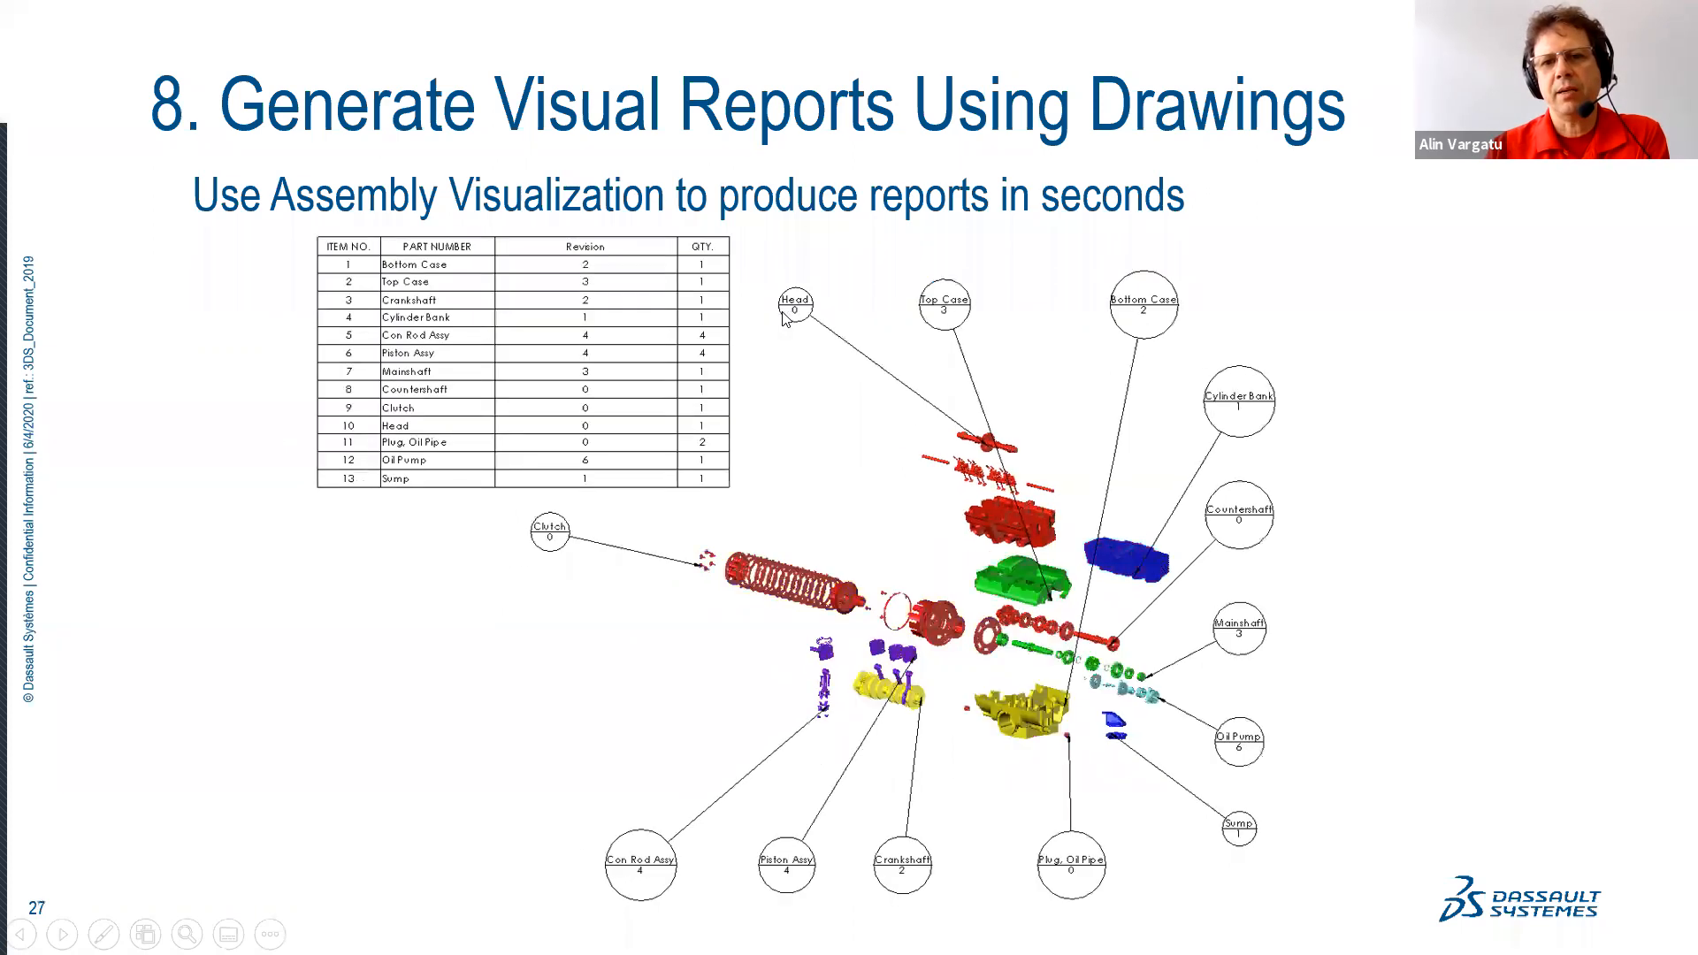
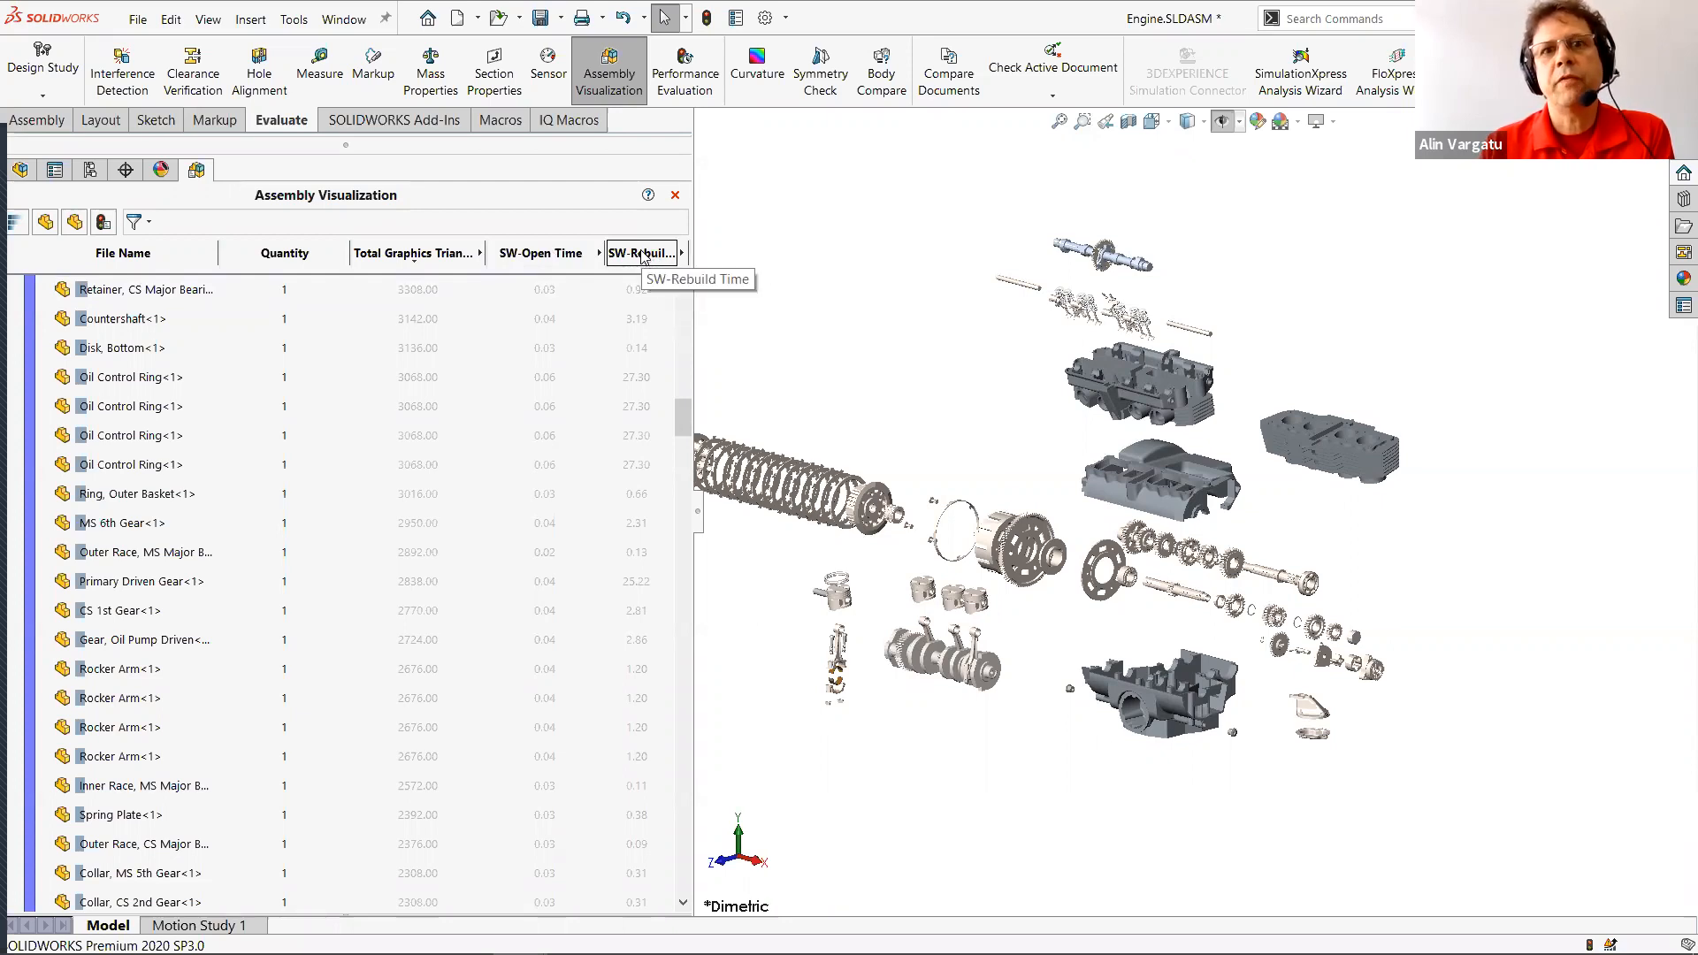
Switch the Assembly Visualization list from flat to nested view and collapse the Mainshaft subassembly.
left_click(46, 224)
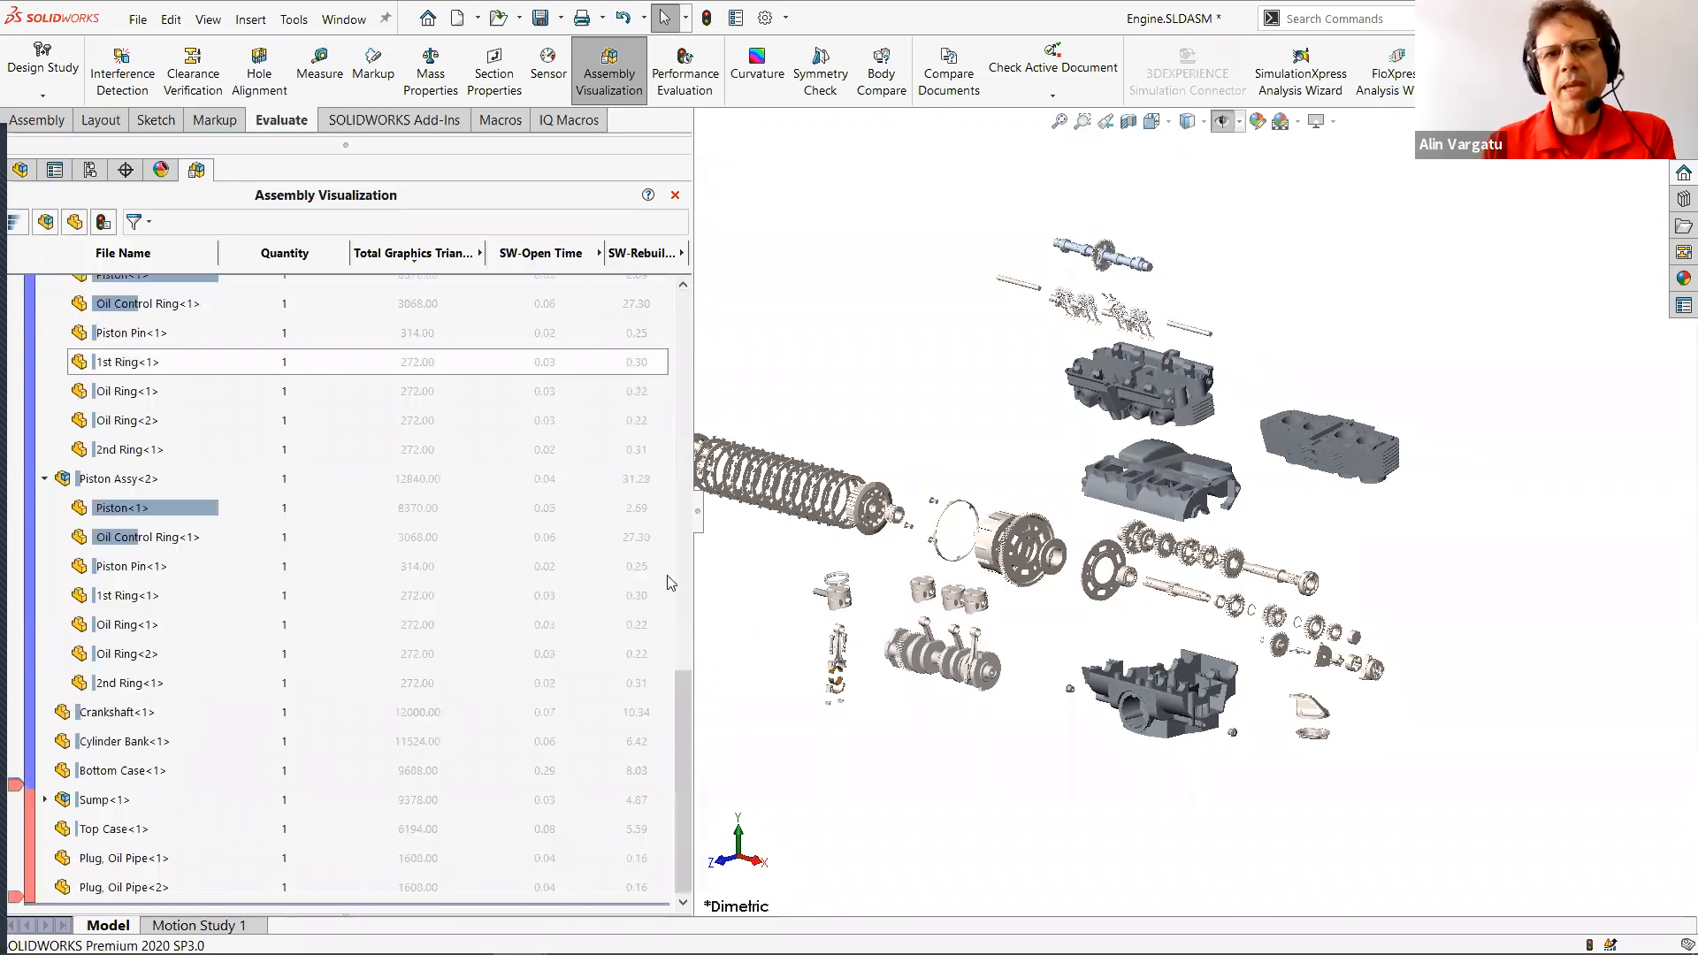
left_click_drag(682, 816, 683, 435)
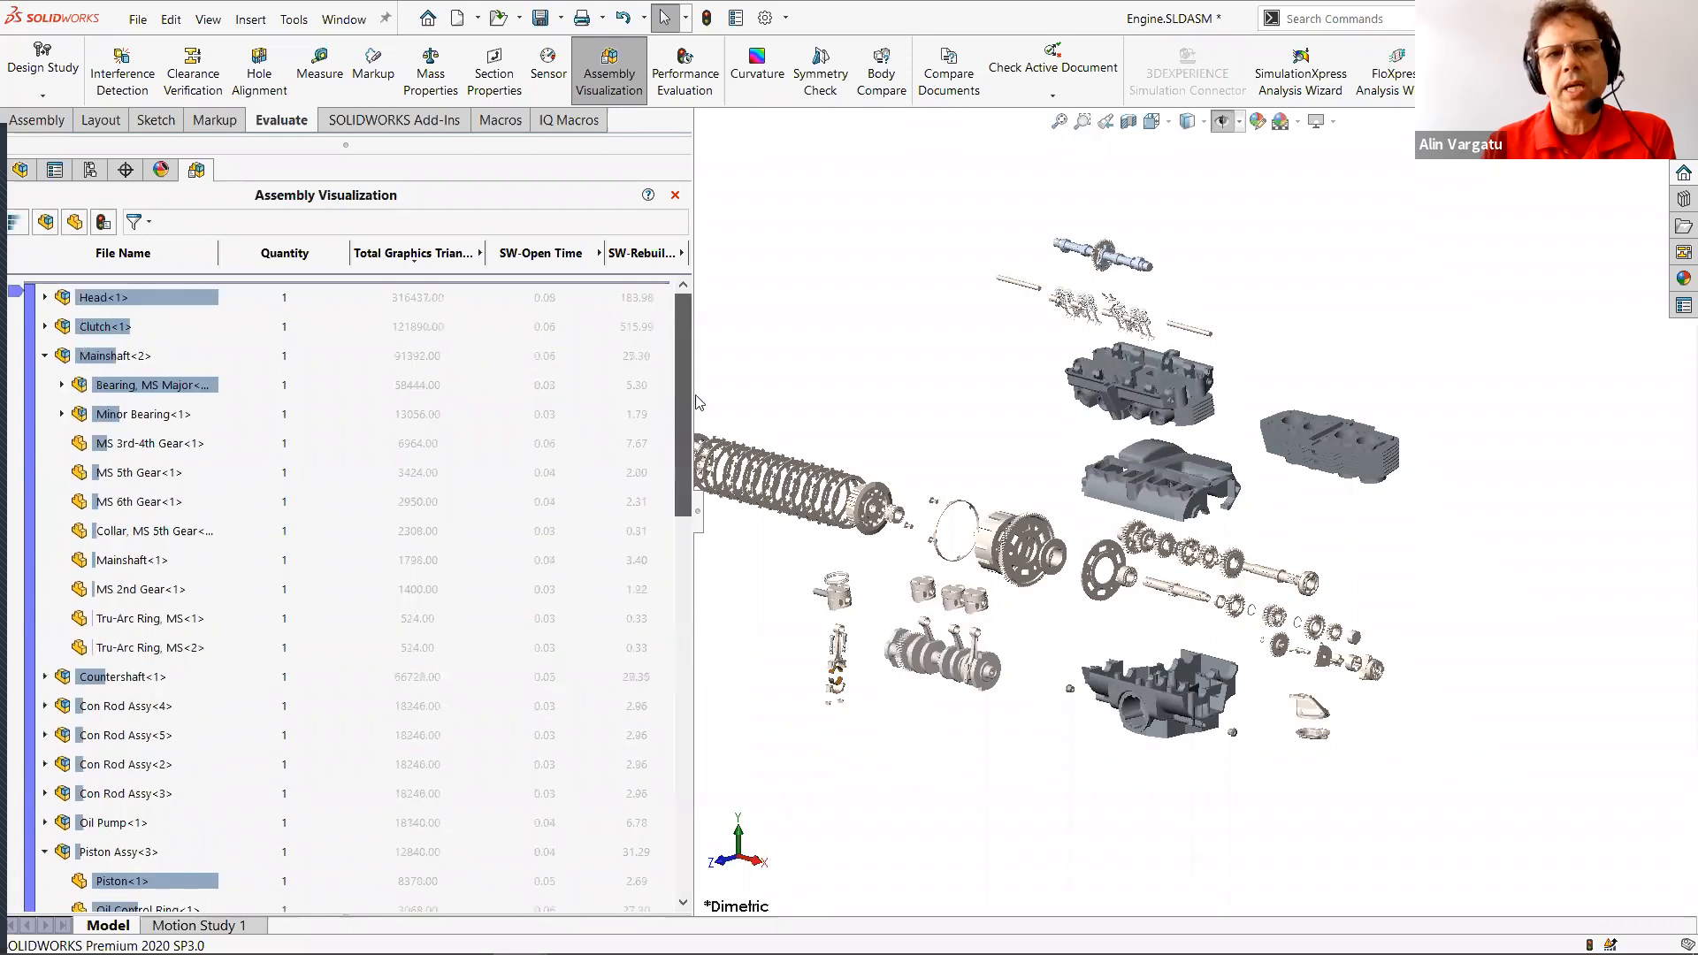
left_click(44, 358)
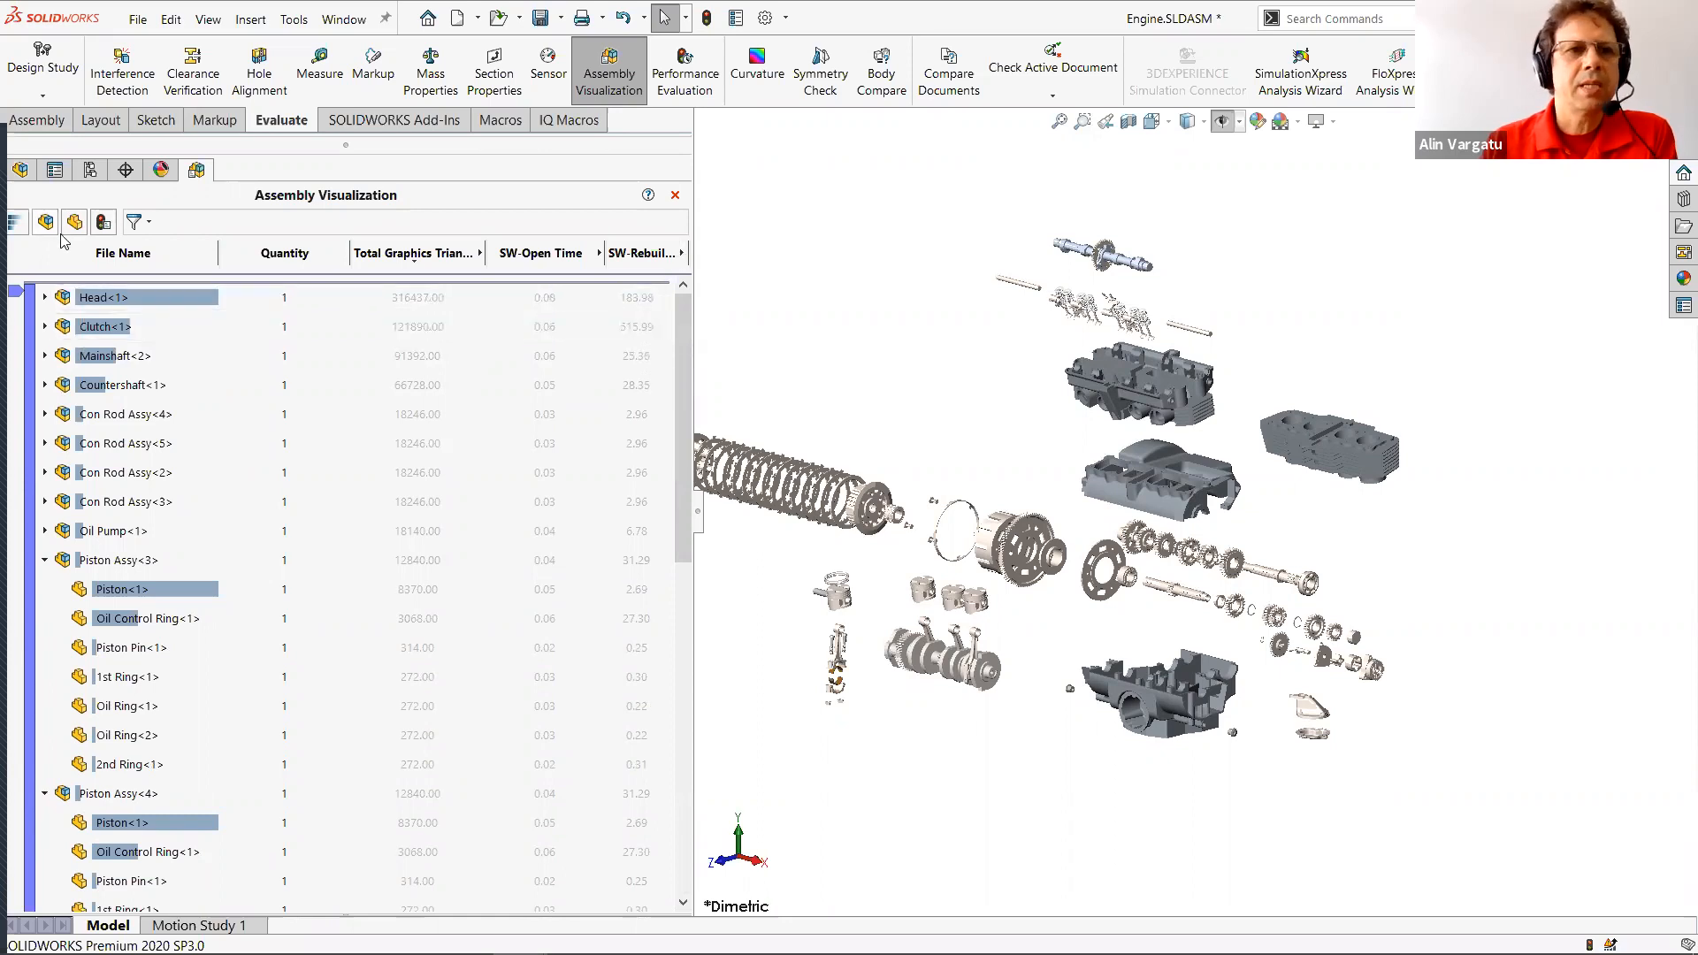
Turn off the performance analysis columns and change the Source column to the SW-Open Time property.
left_click(107, 225)
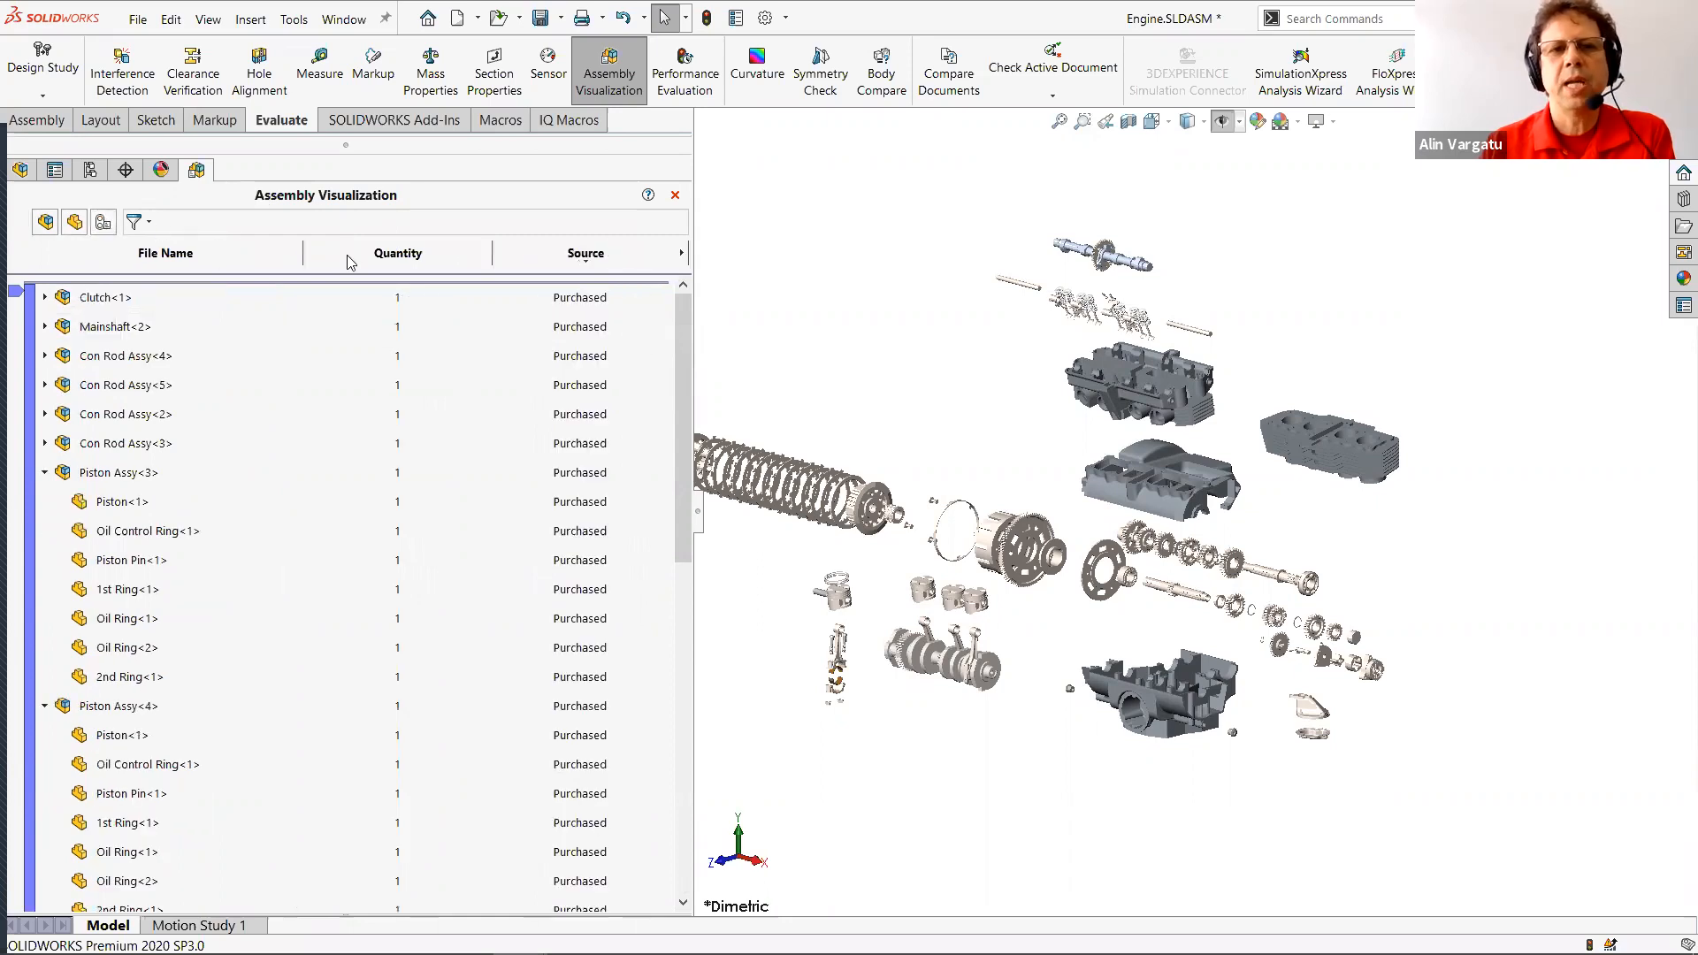
left_click_drag(493, 260, 202, 263)
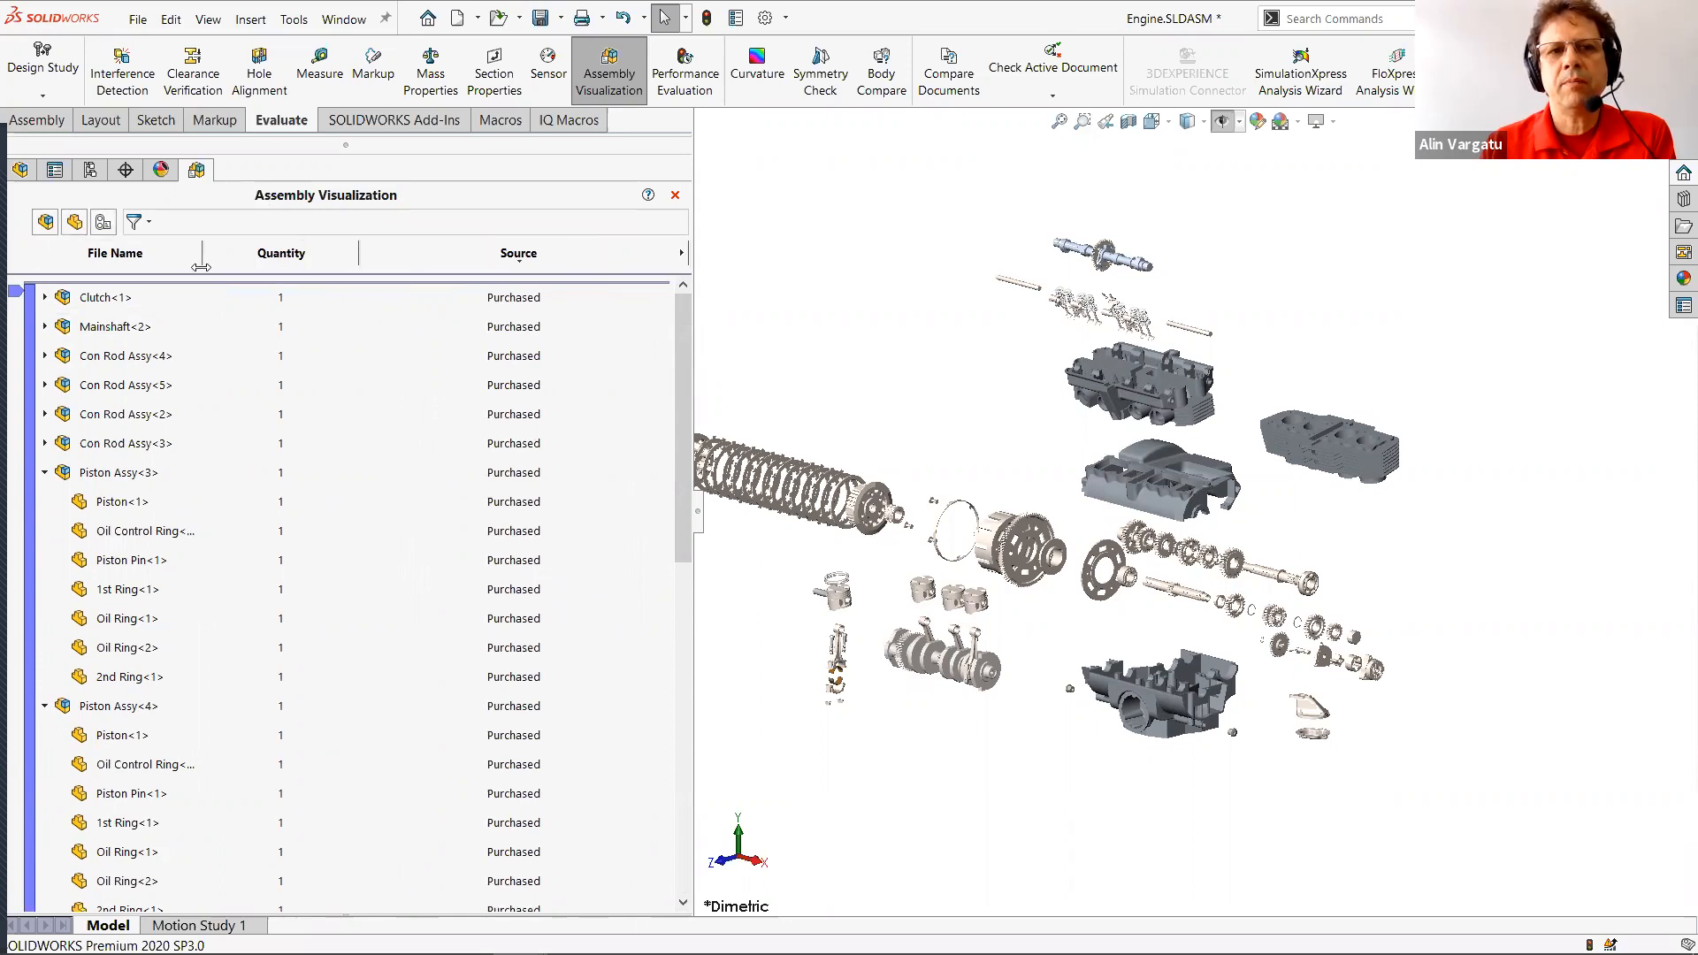
left_click(681, 255)
left_click(773, 366)
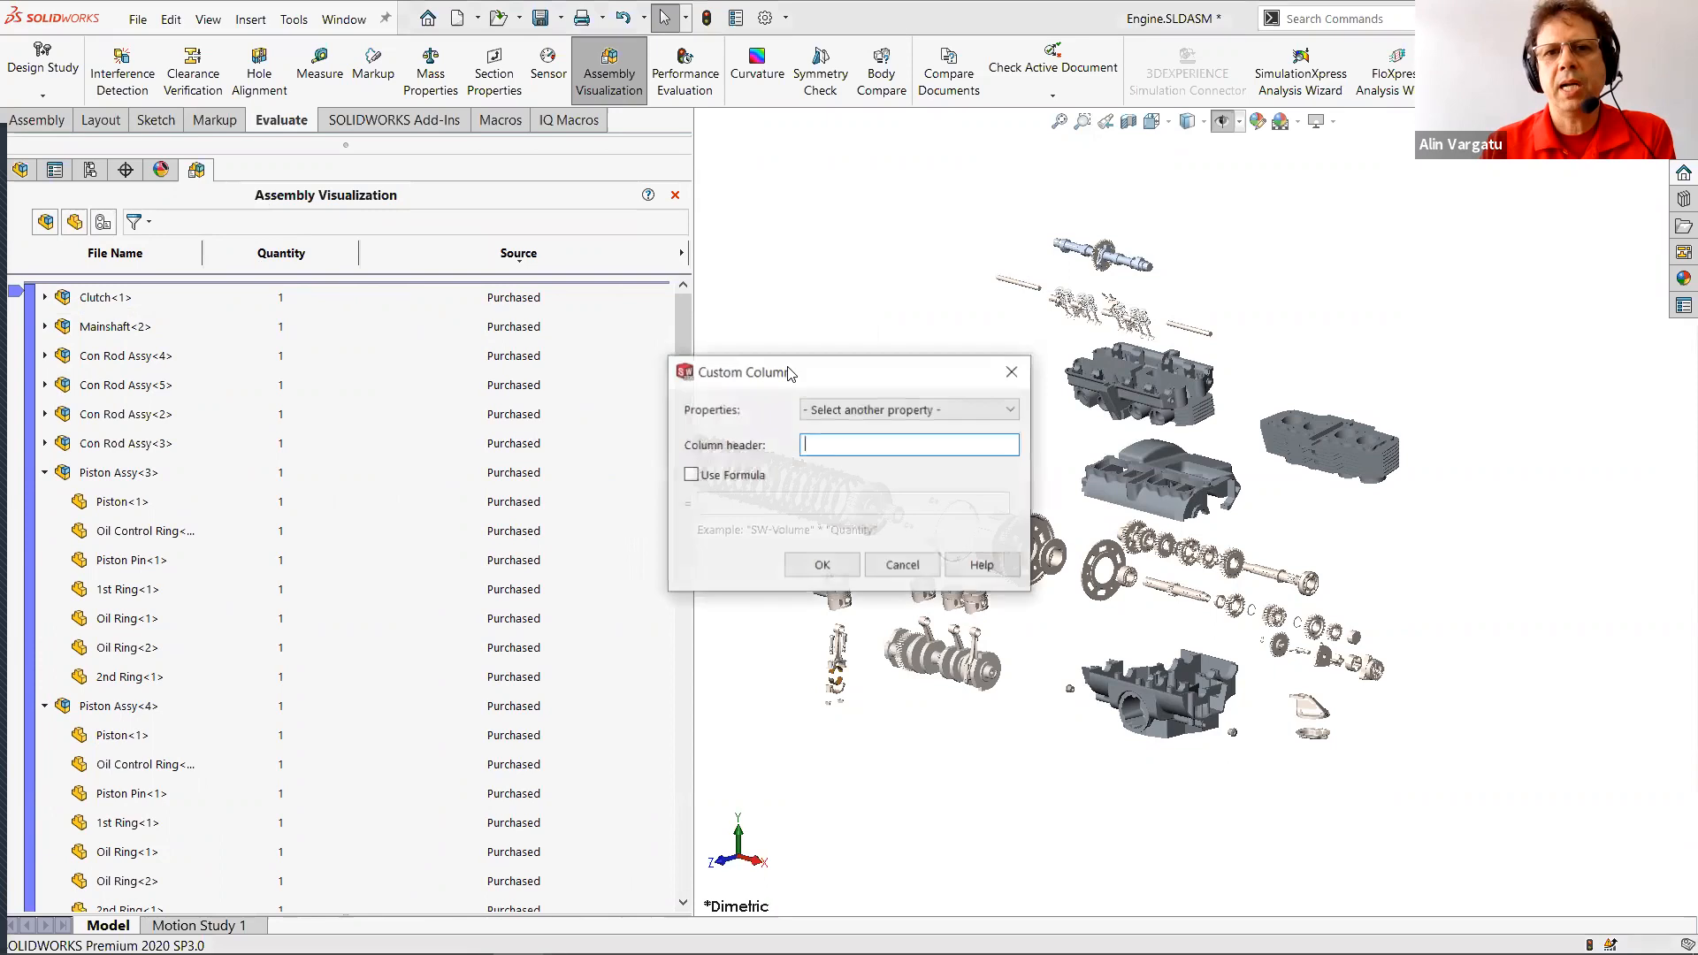
left_click(876, 410)
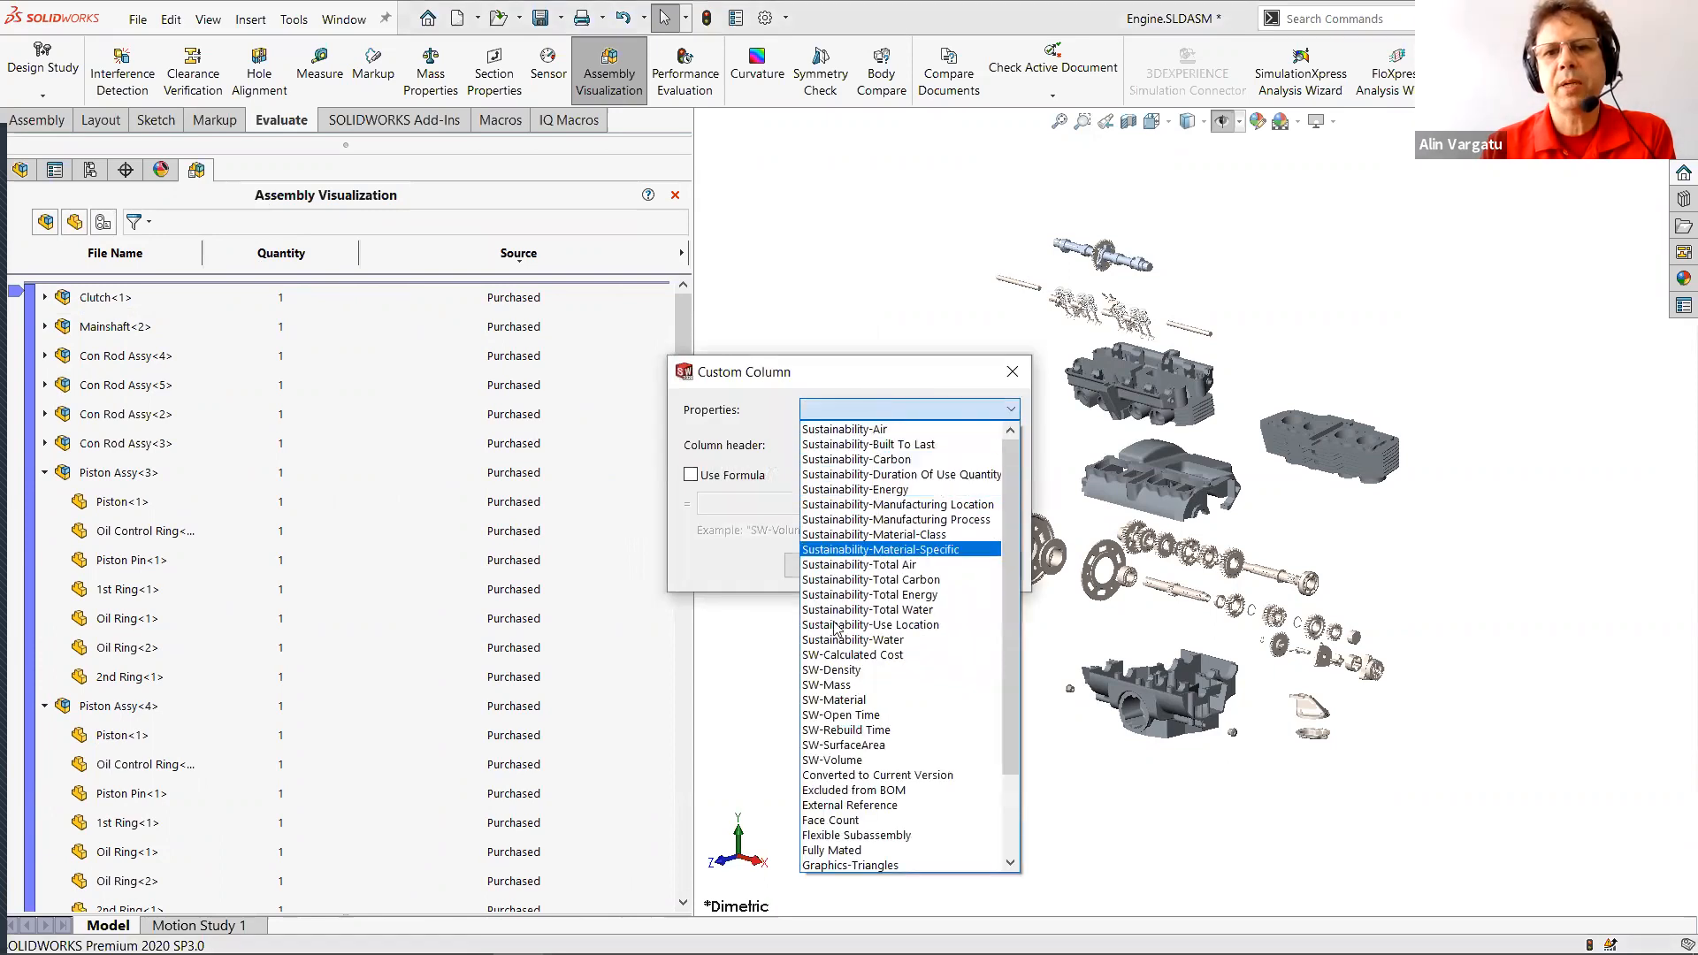
left_click(842, 716)
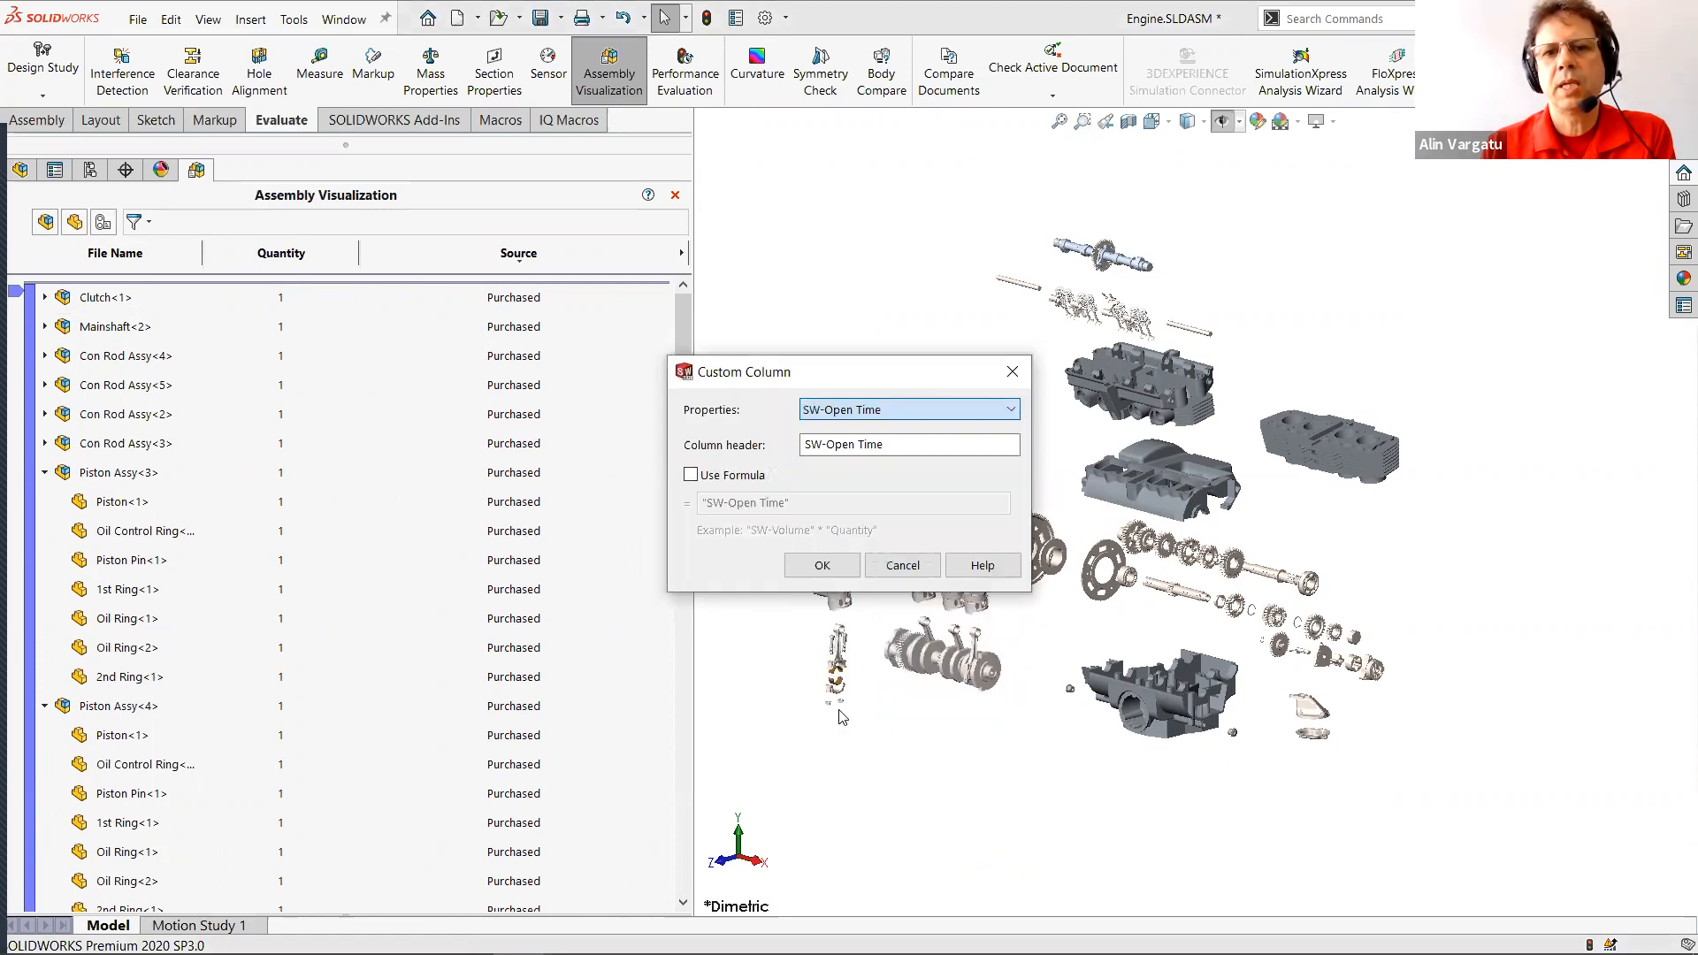
left_click(822, 566)
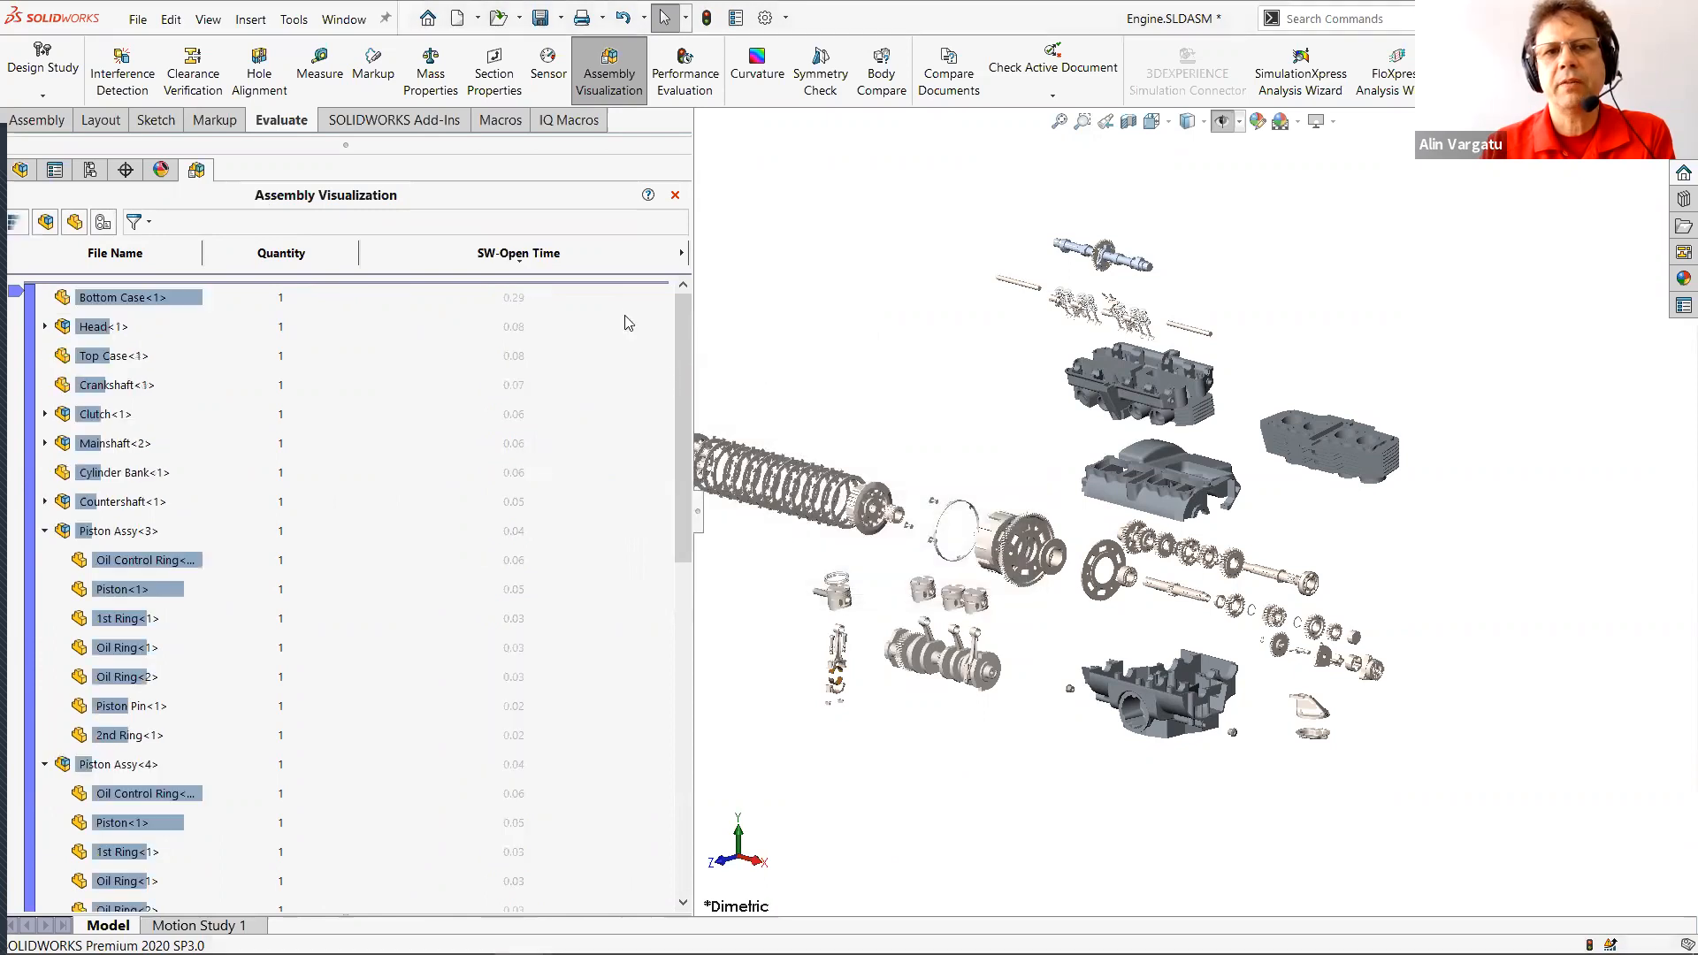
Show the component list in flat view and sort it by SW-Open Time, largest first.
left_click(533, 256)
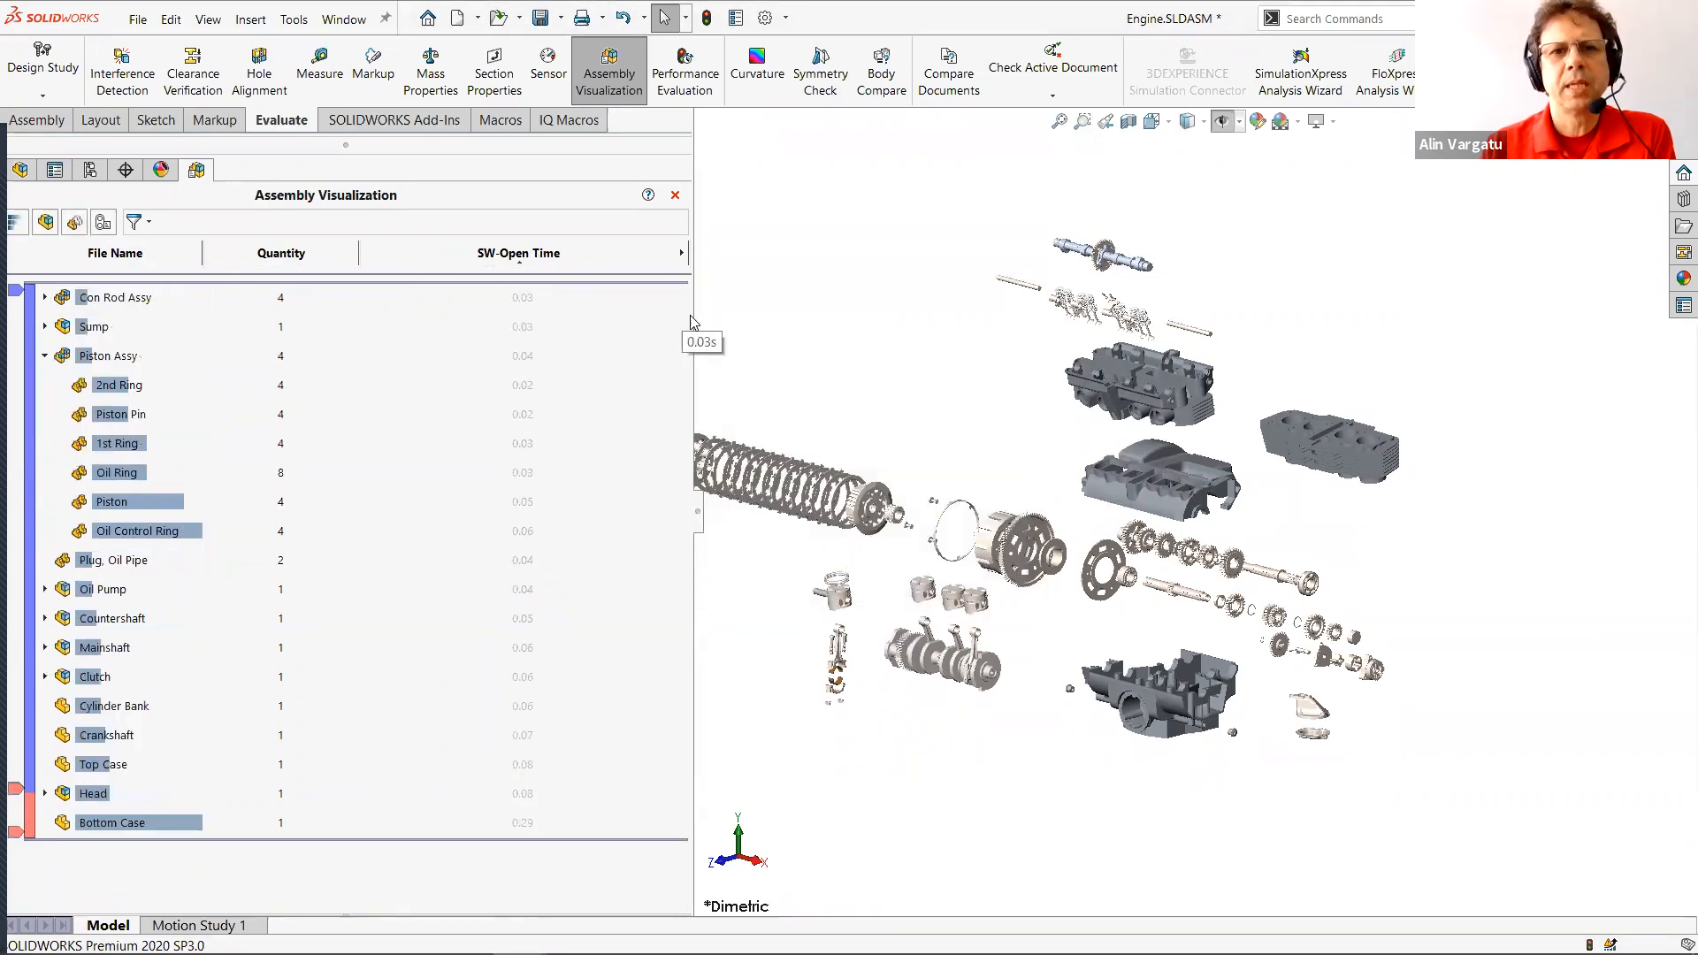
left_click(46, 222)
left_click(533, 257)
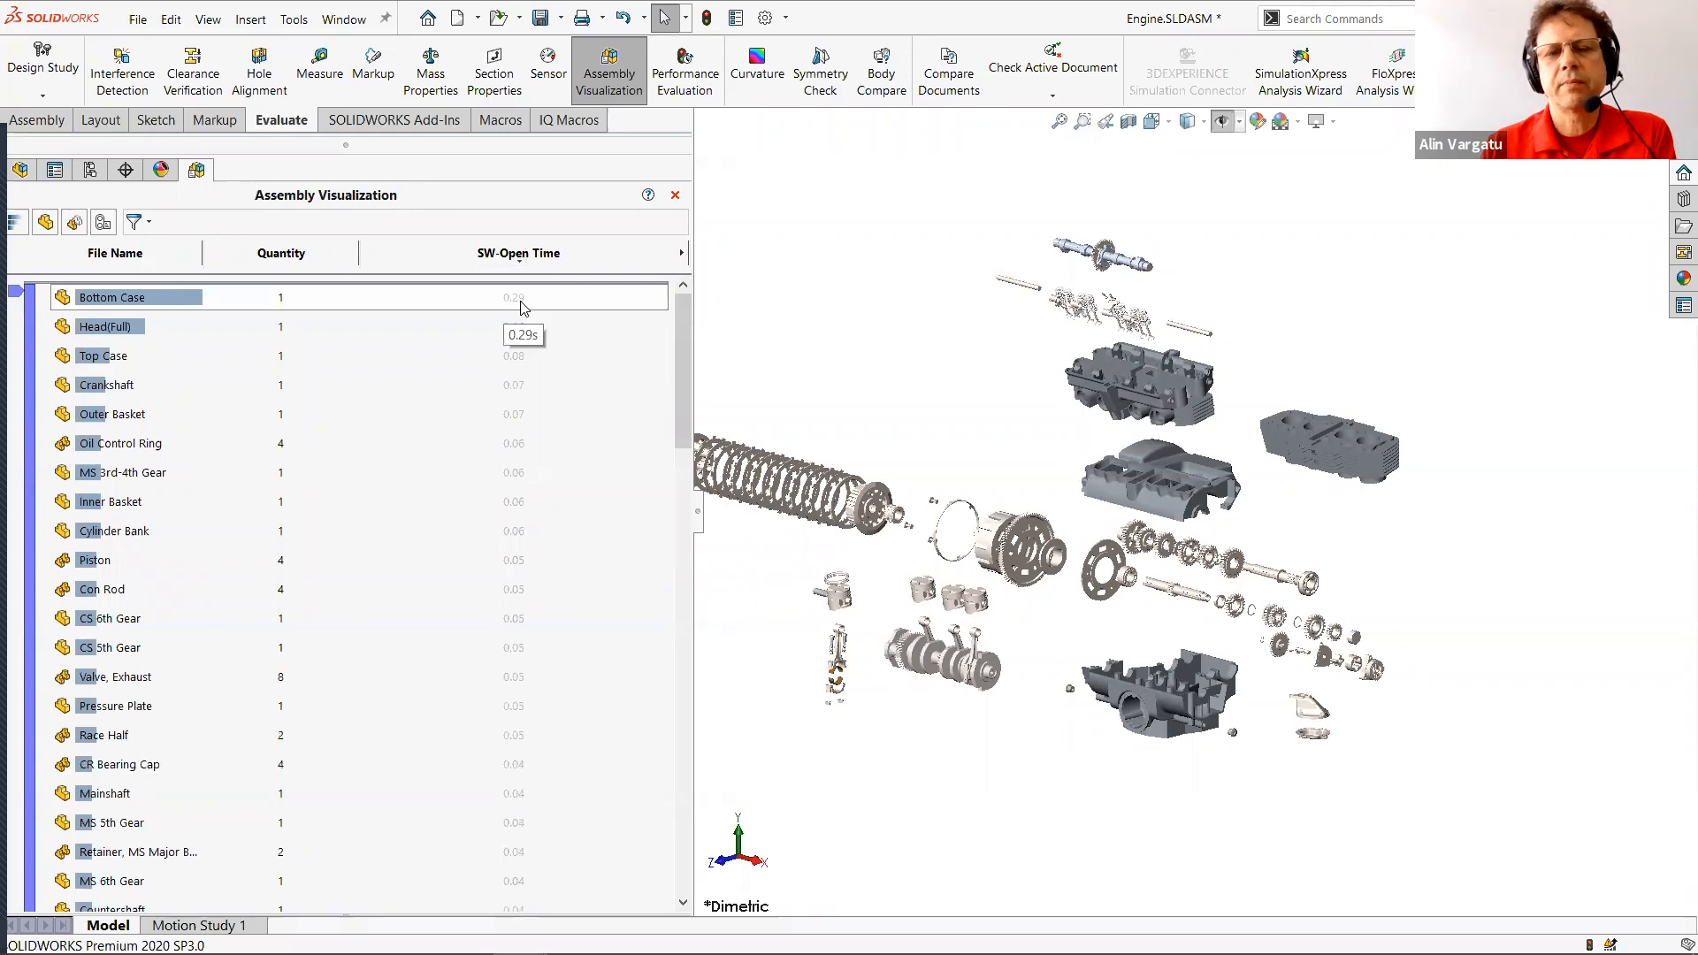
Add a Total Graphics Triangles column to the component list and sort the list by it, largest first.
left_click(681, 253)
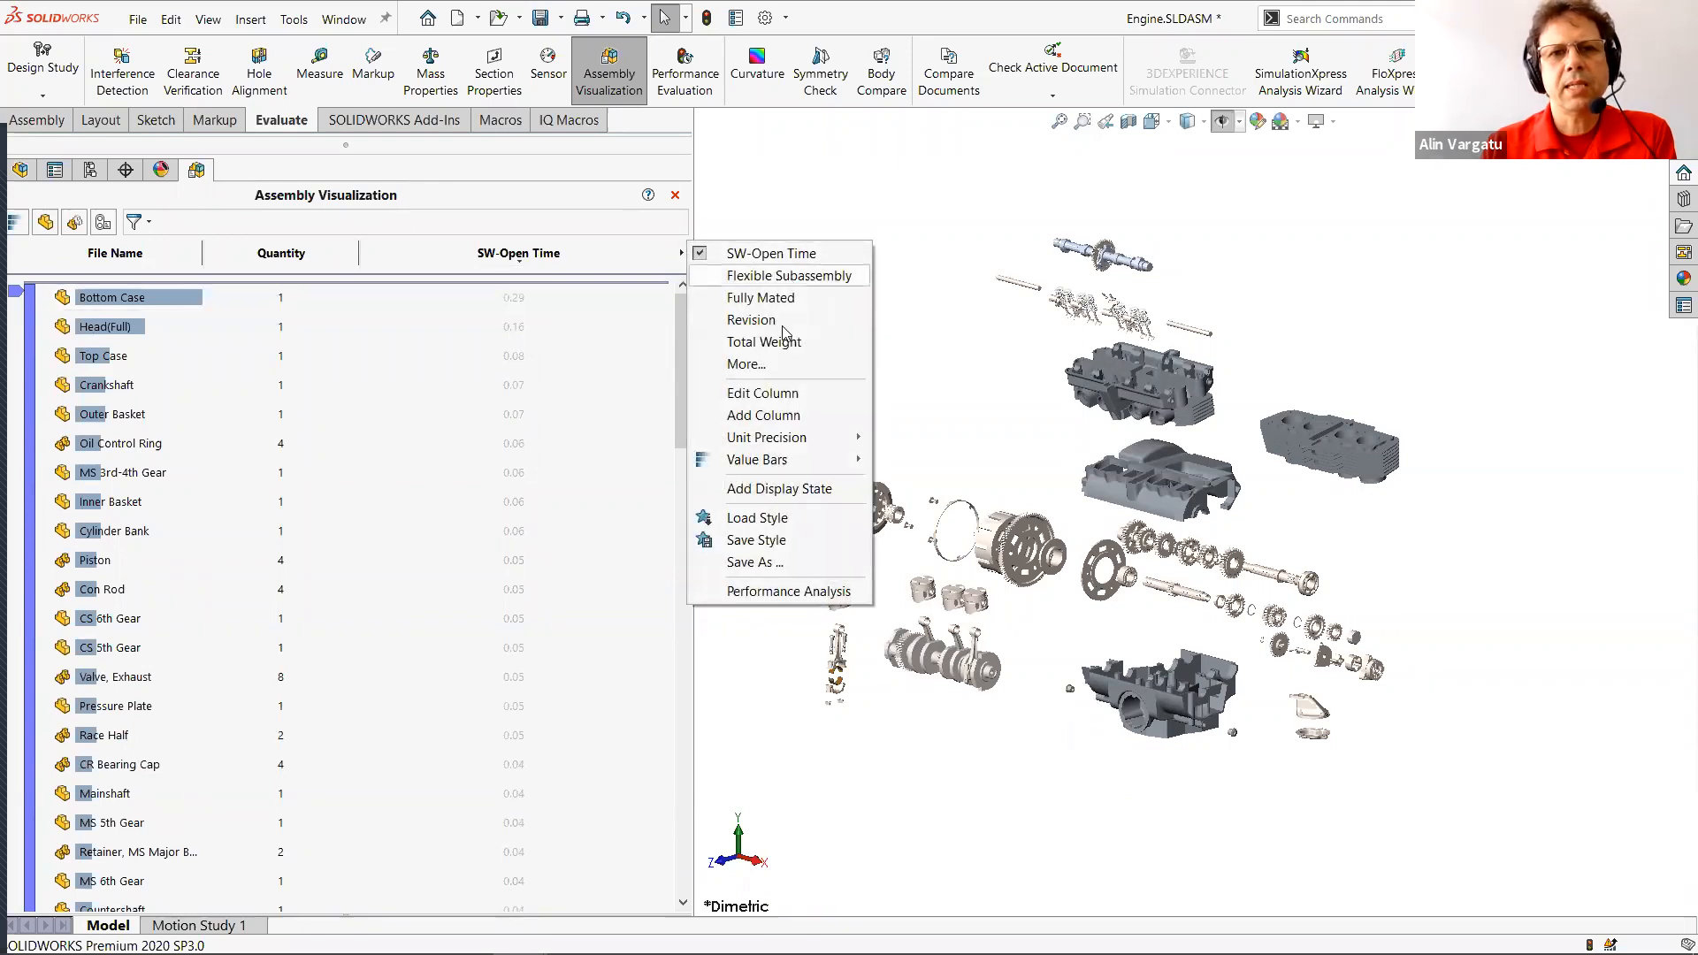
left_click(766, 415)
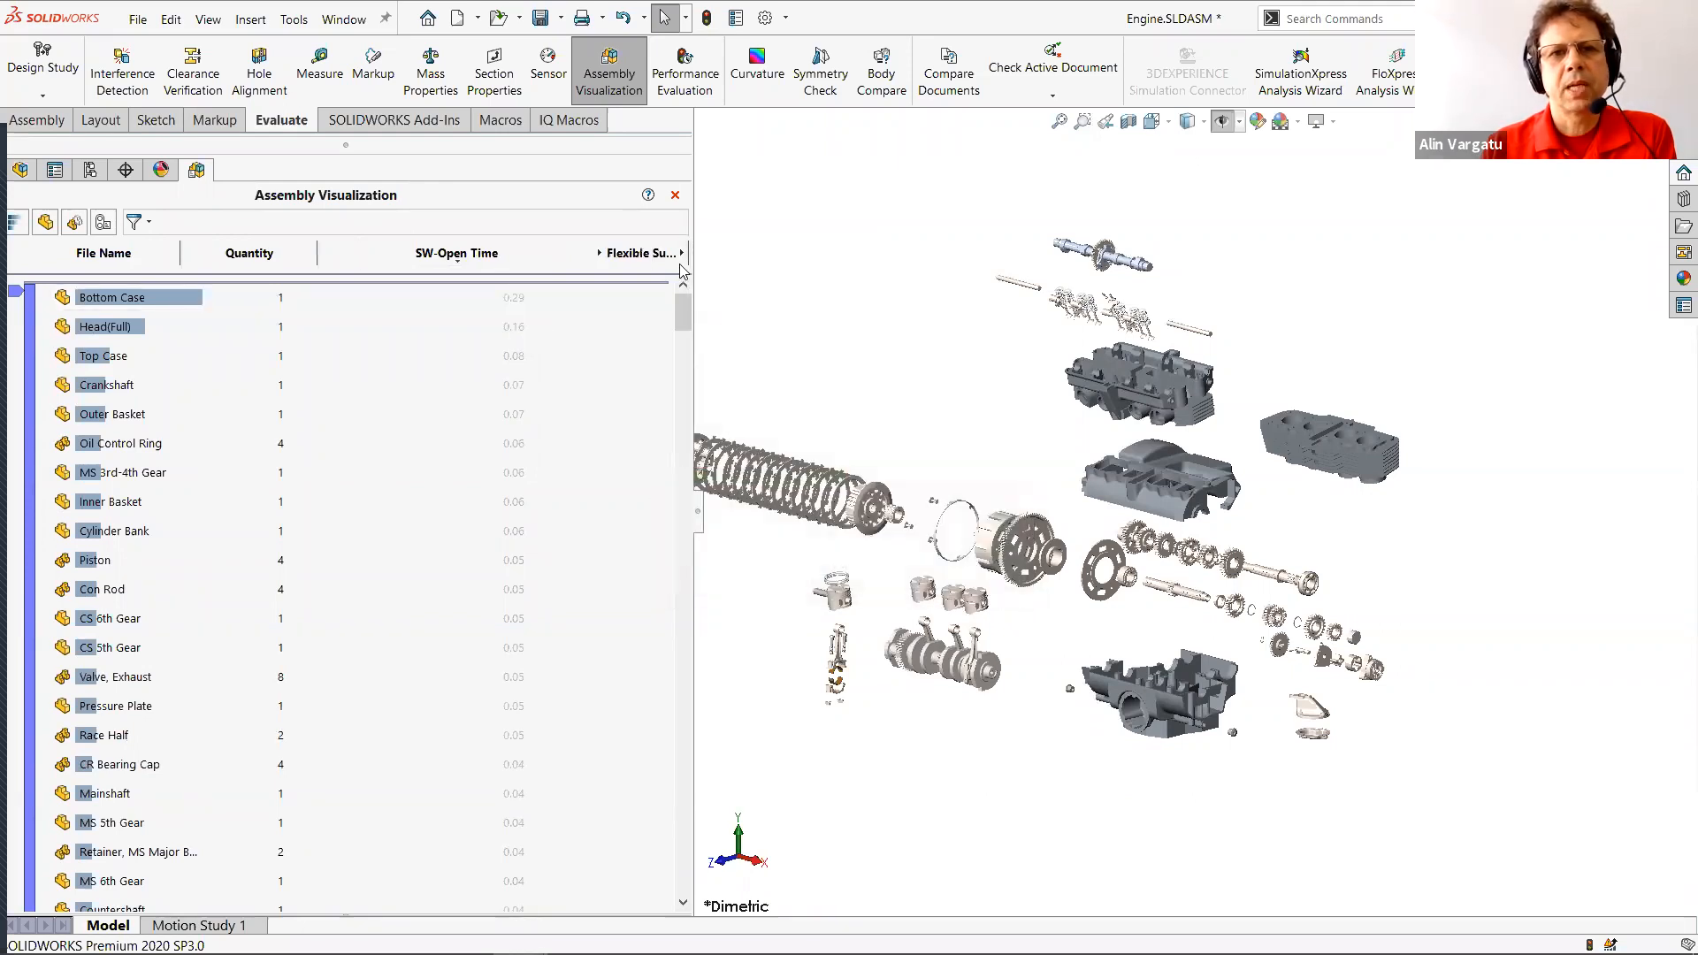
left_click(681, 253)
left_click(770, 419)
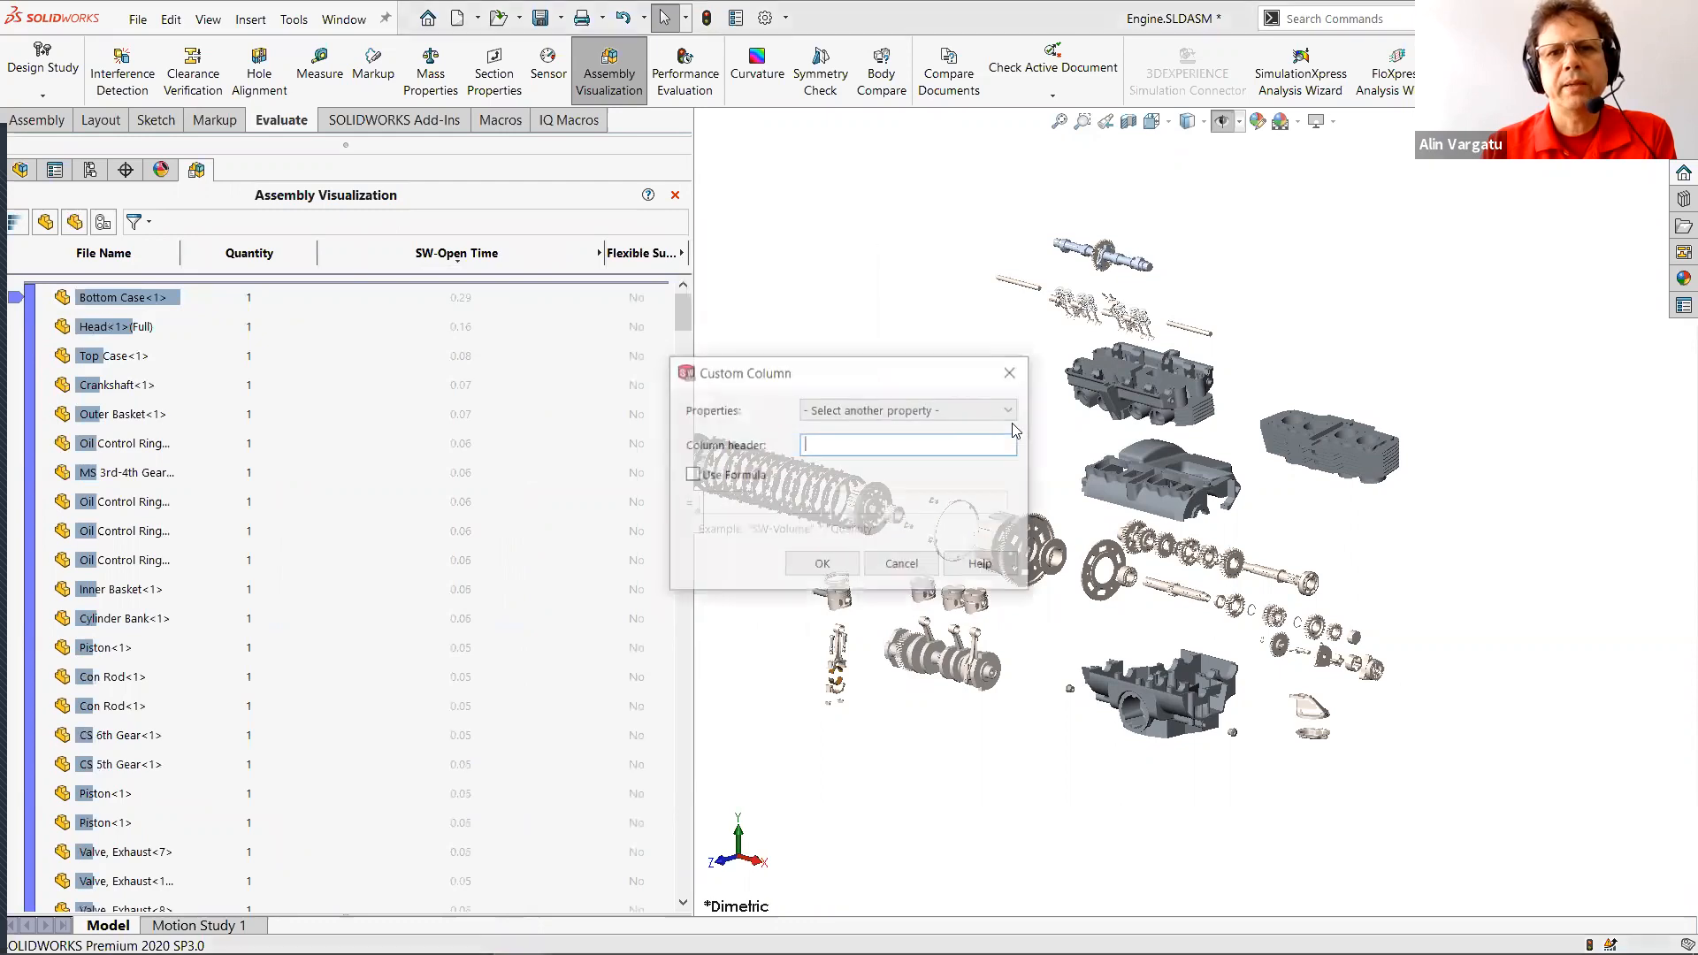
left_click(964, 409)
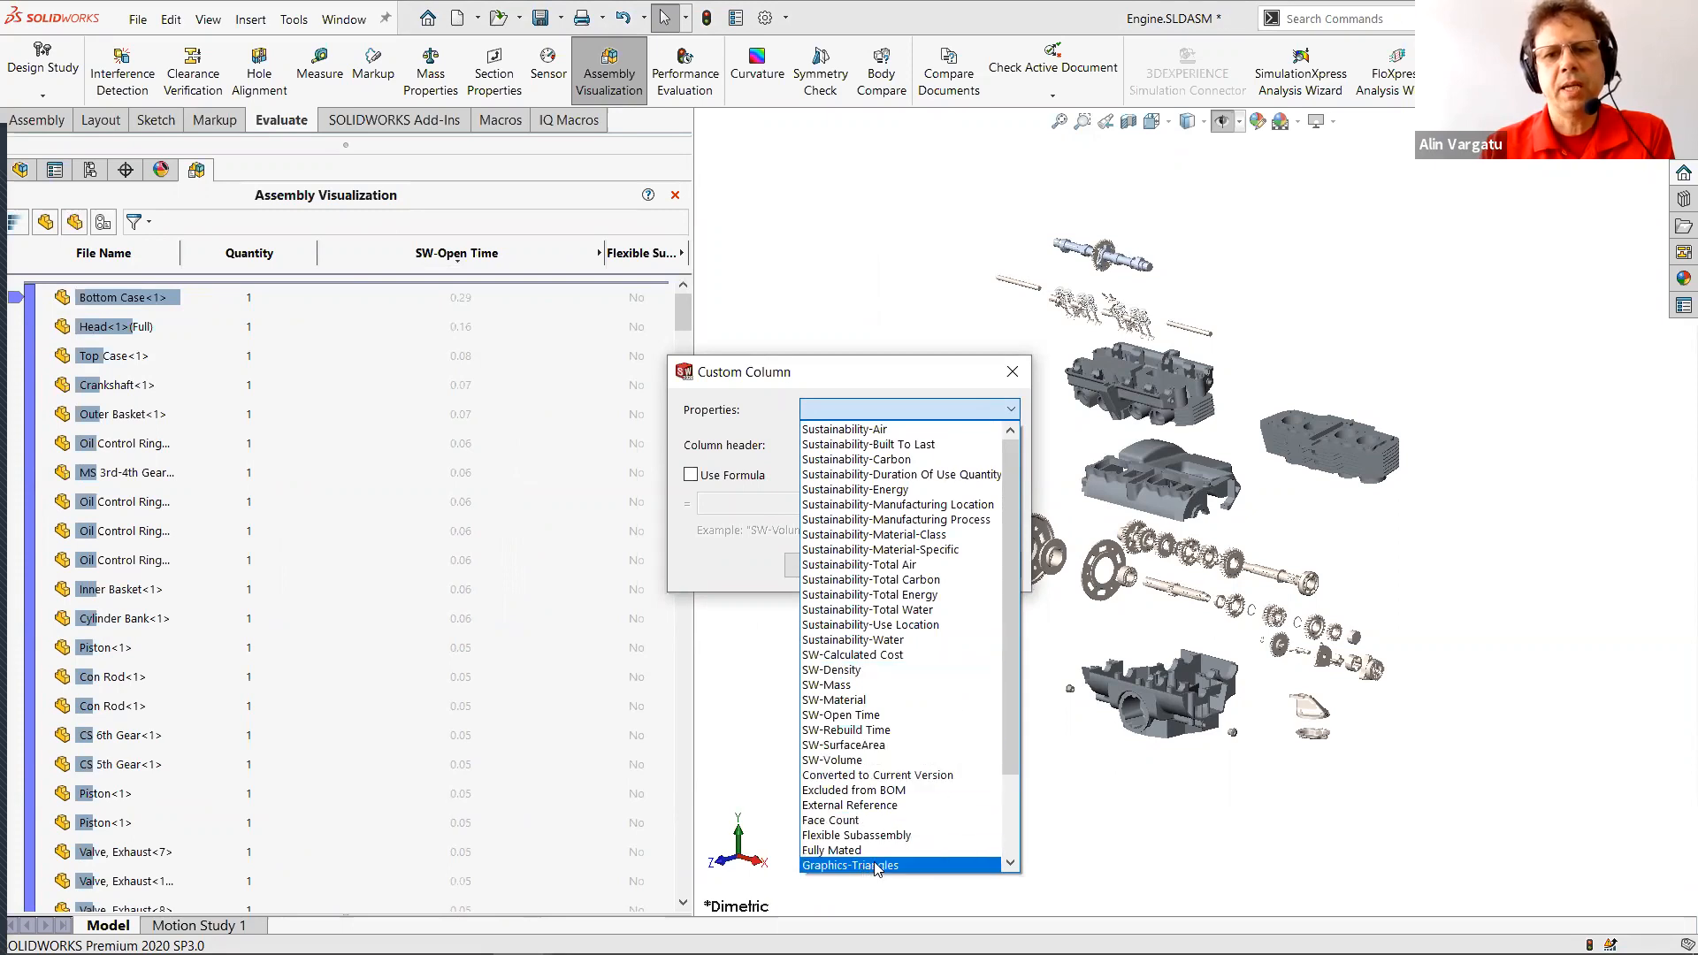
scroll(875, 864, "down", 3)
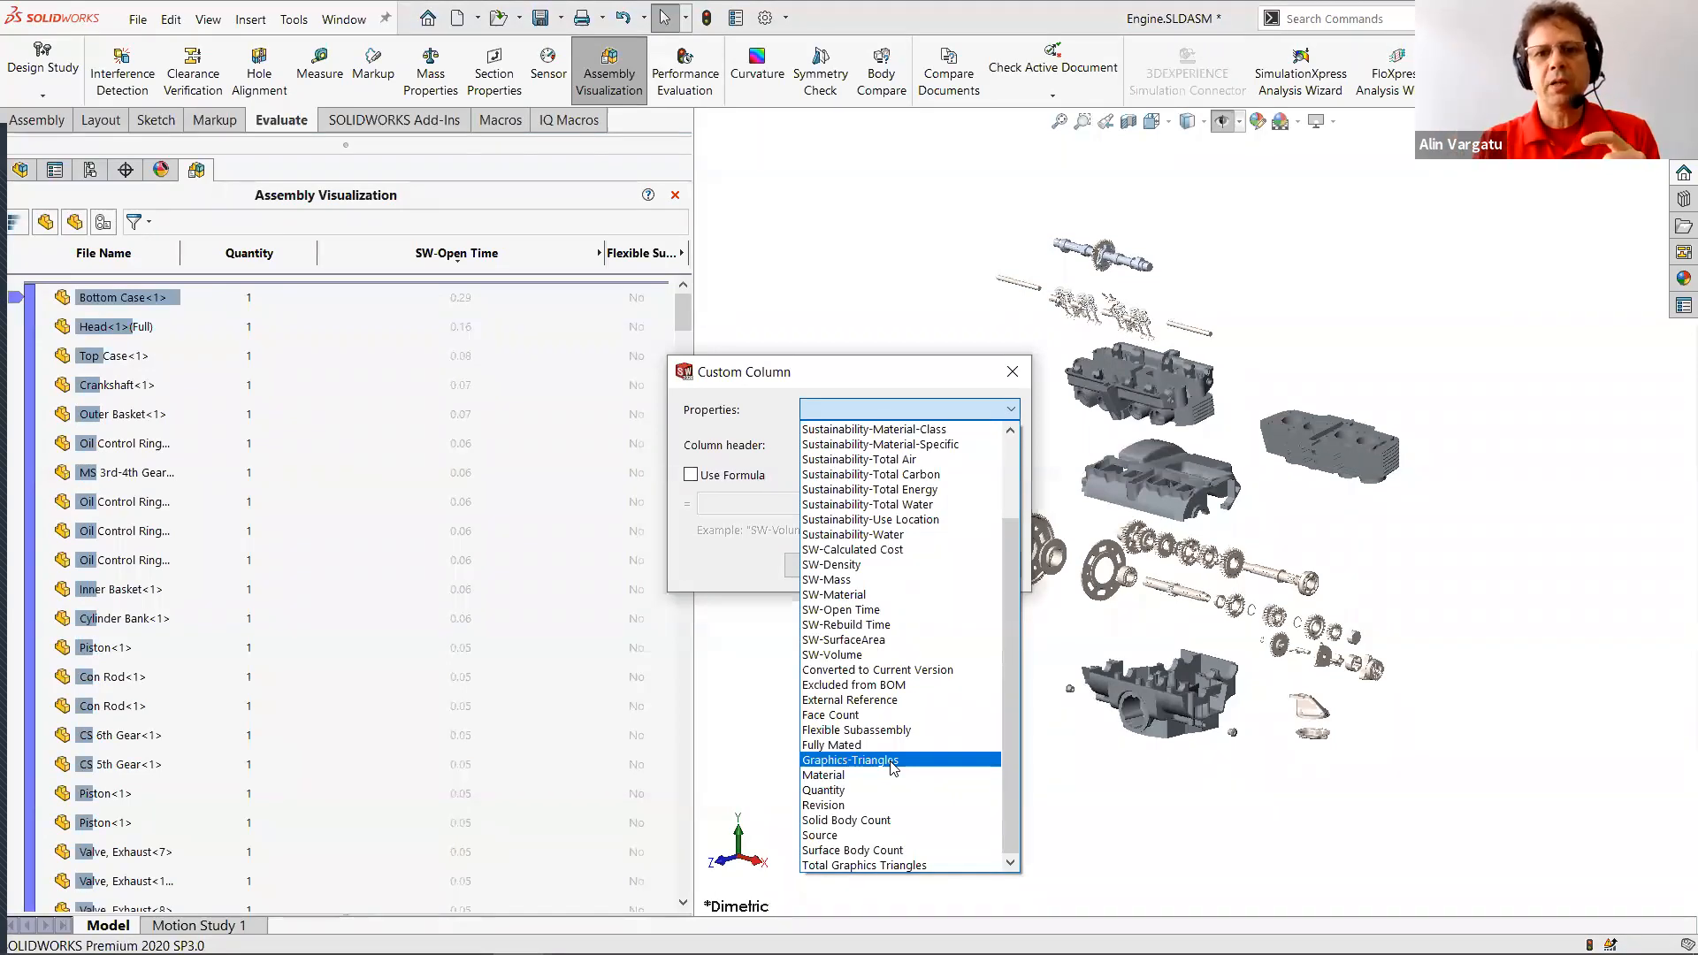
left_click(926, 862)
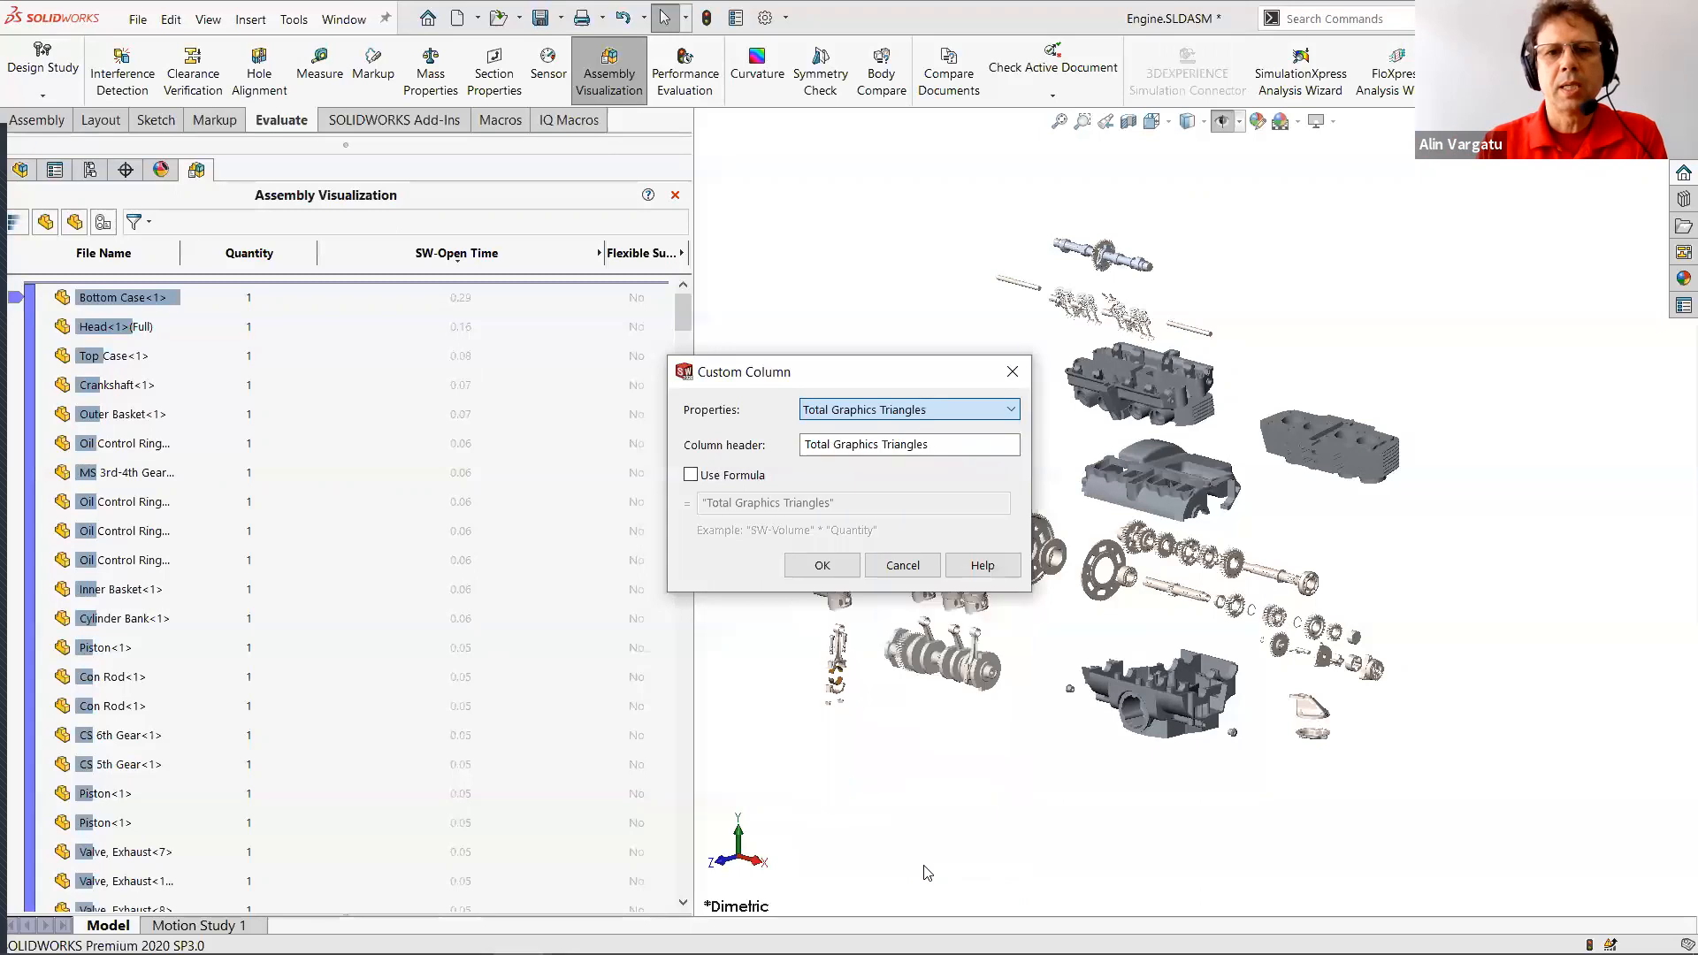
left_click(822, 566)
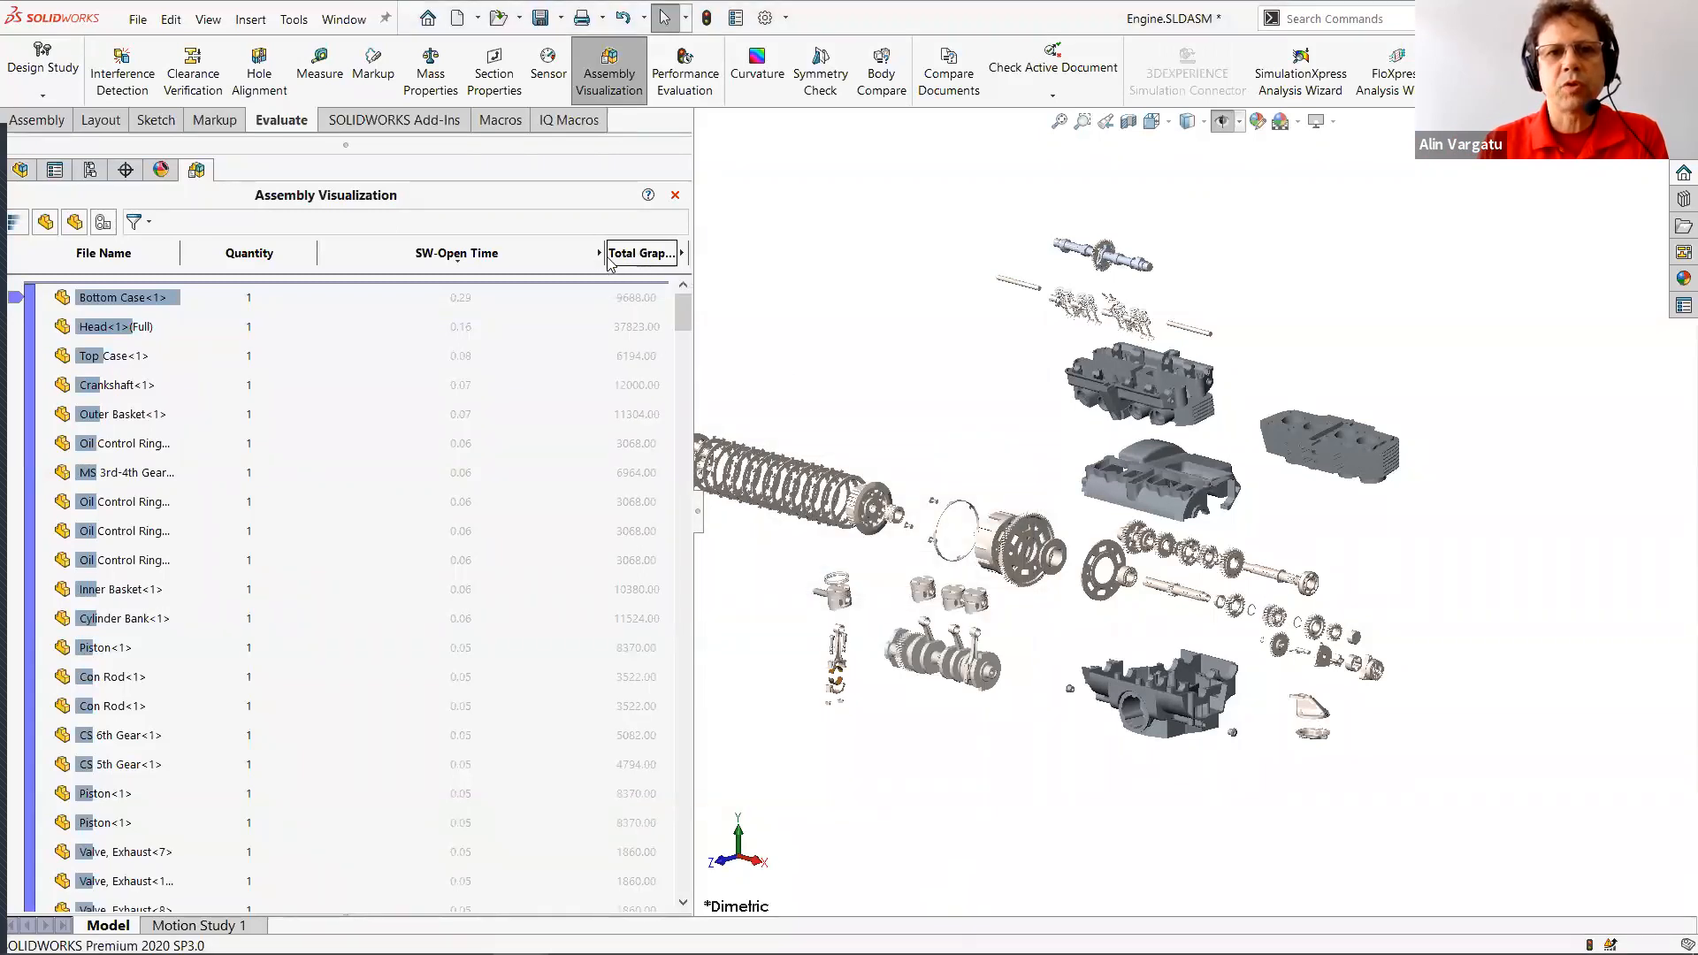
left_click_drag(560, 253, 549, 253)
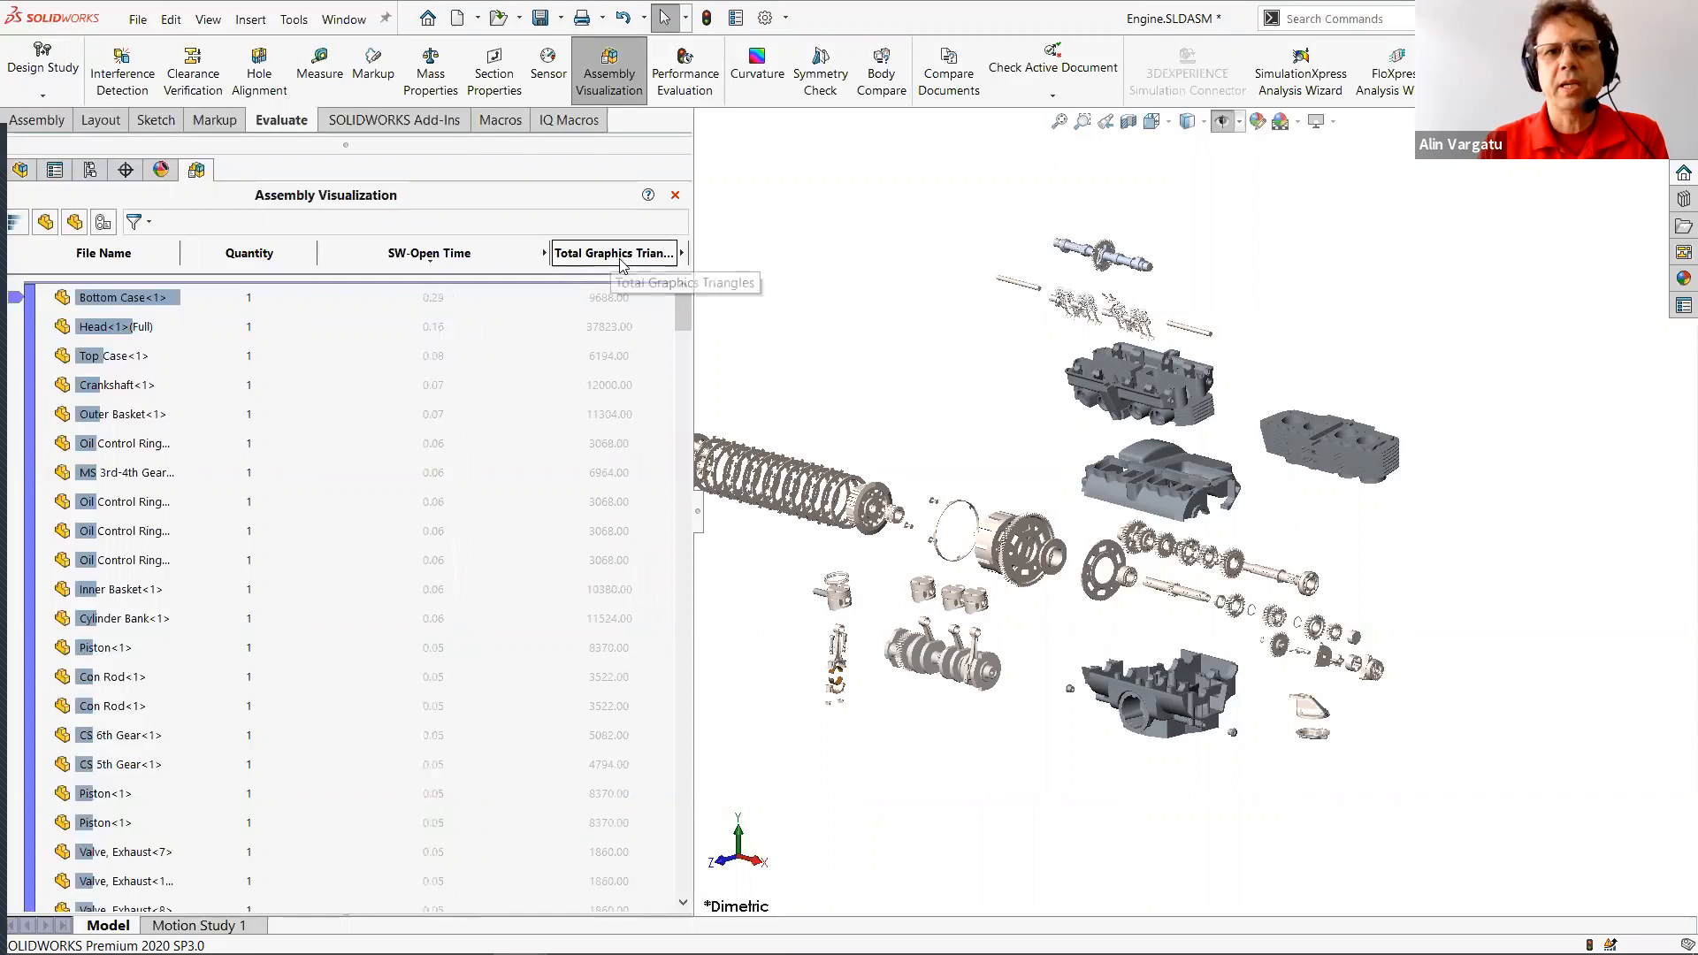
left_click(617, 255)
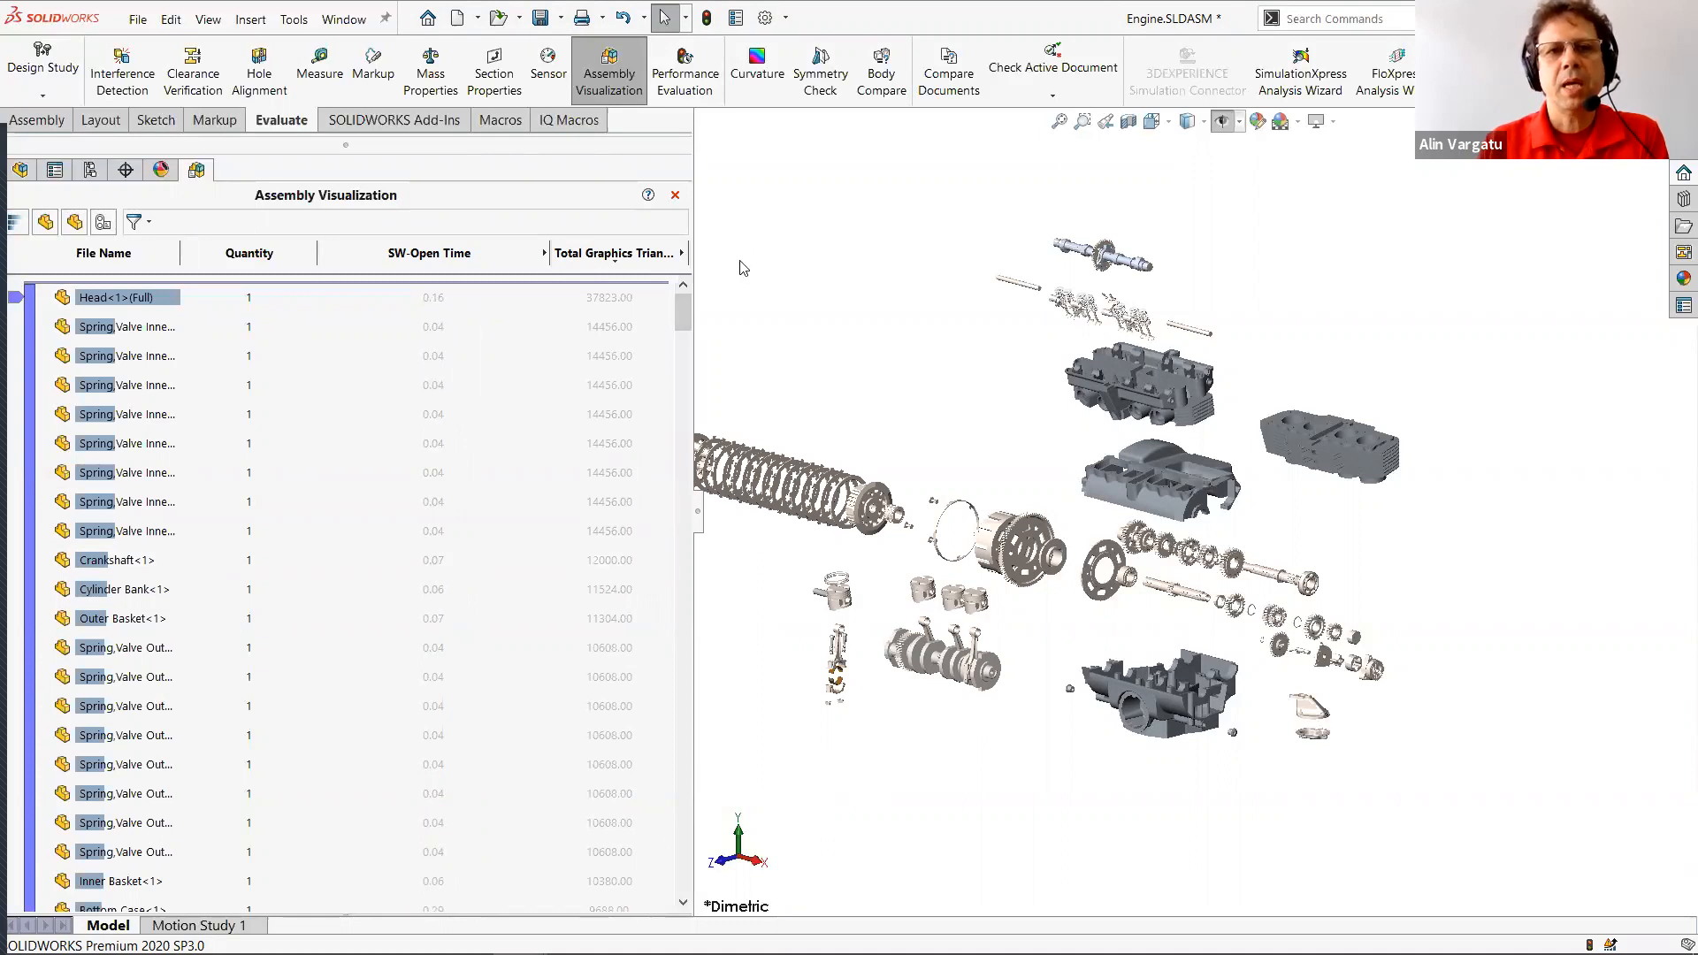
Add a Surface Body Count column and widen the Total Graphics Triangles column to fit its header.
left_click(682, 253)
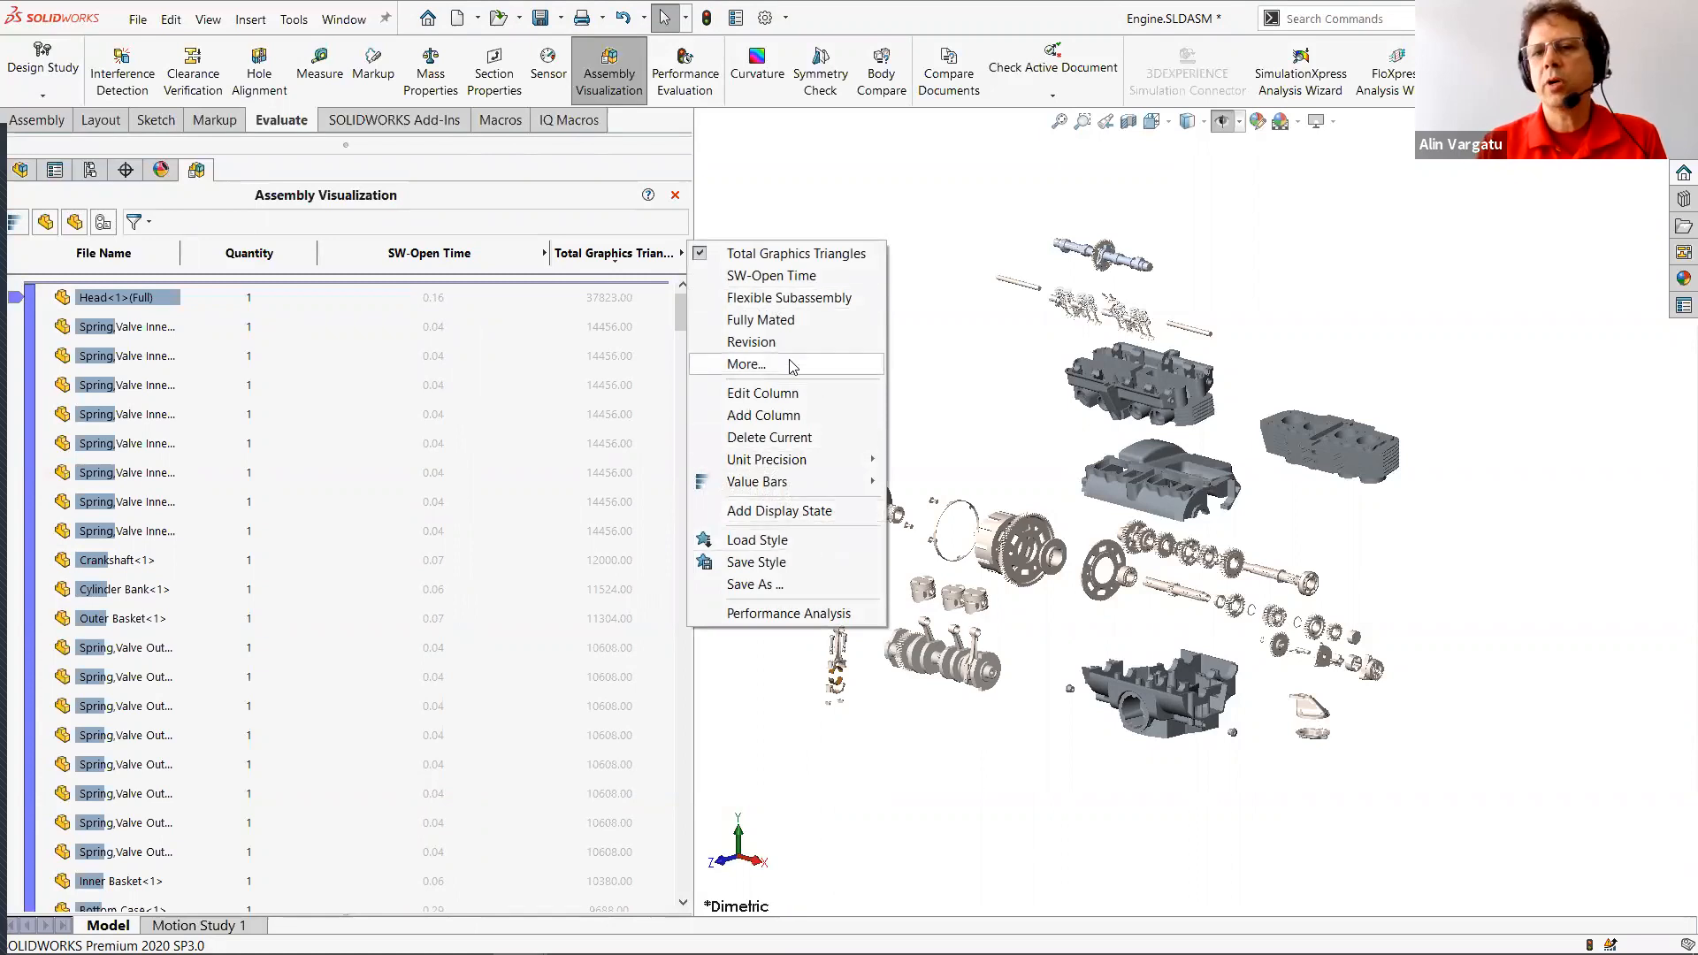
left_click(779, 416)
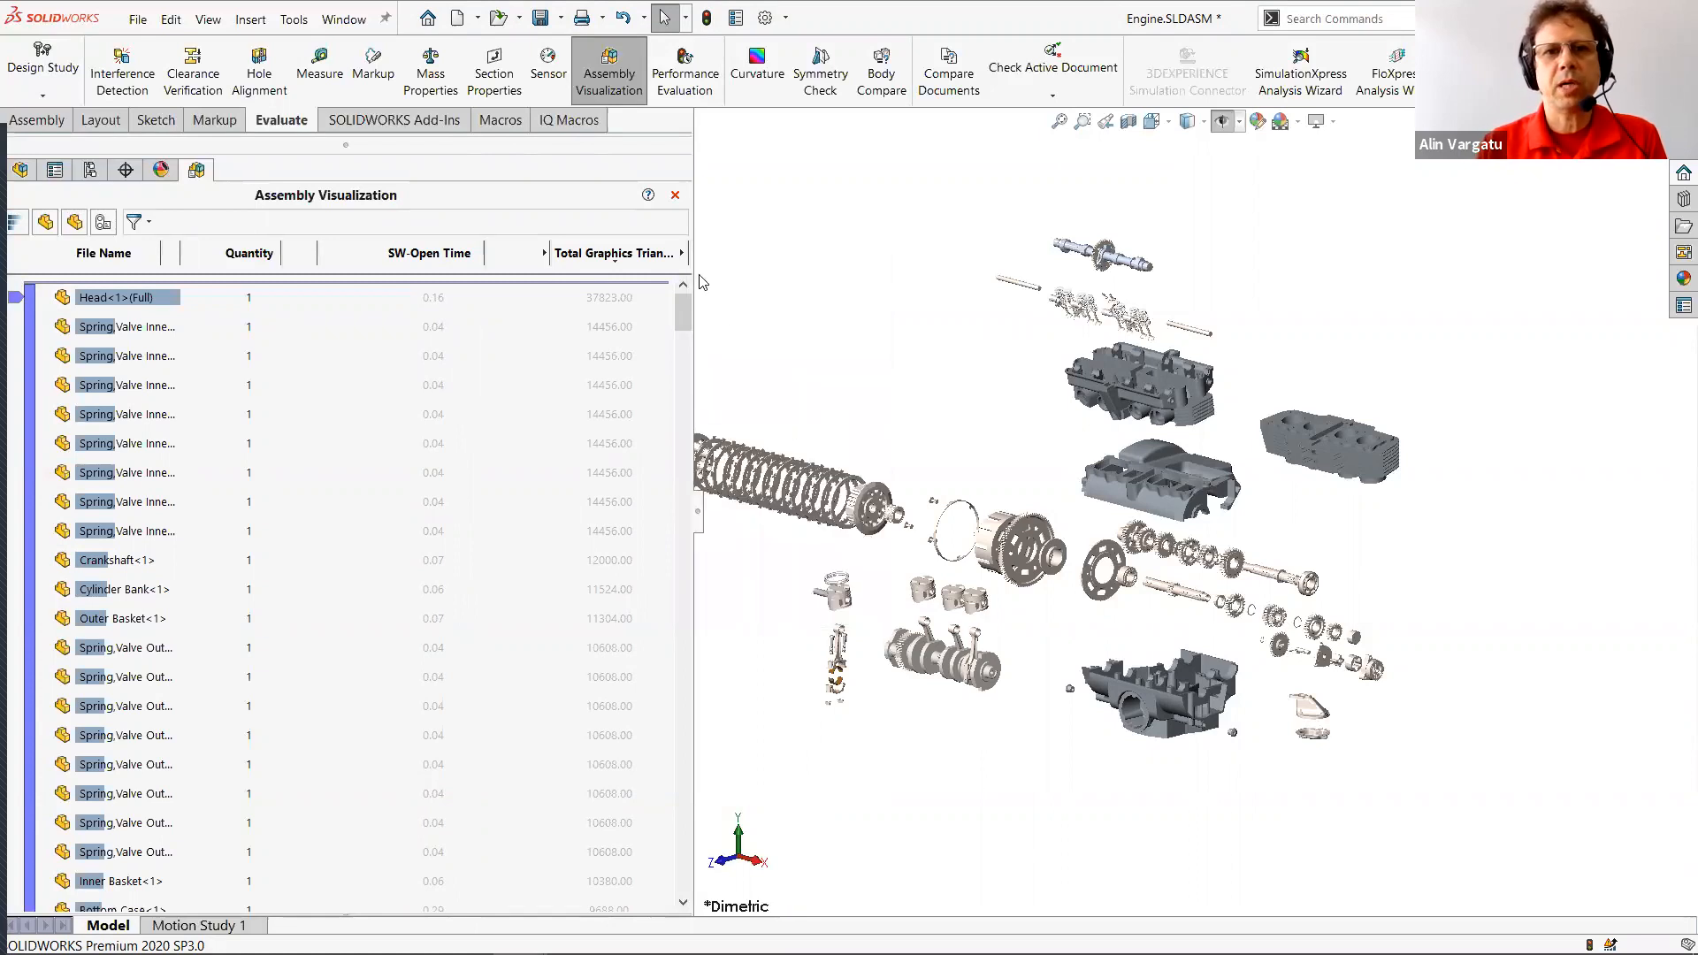
left_click(682, 254)
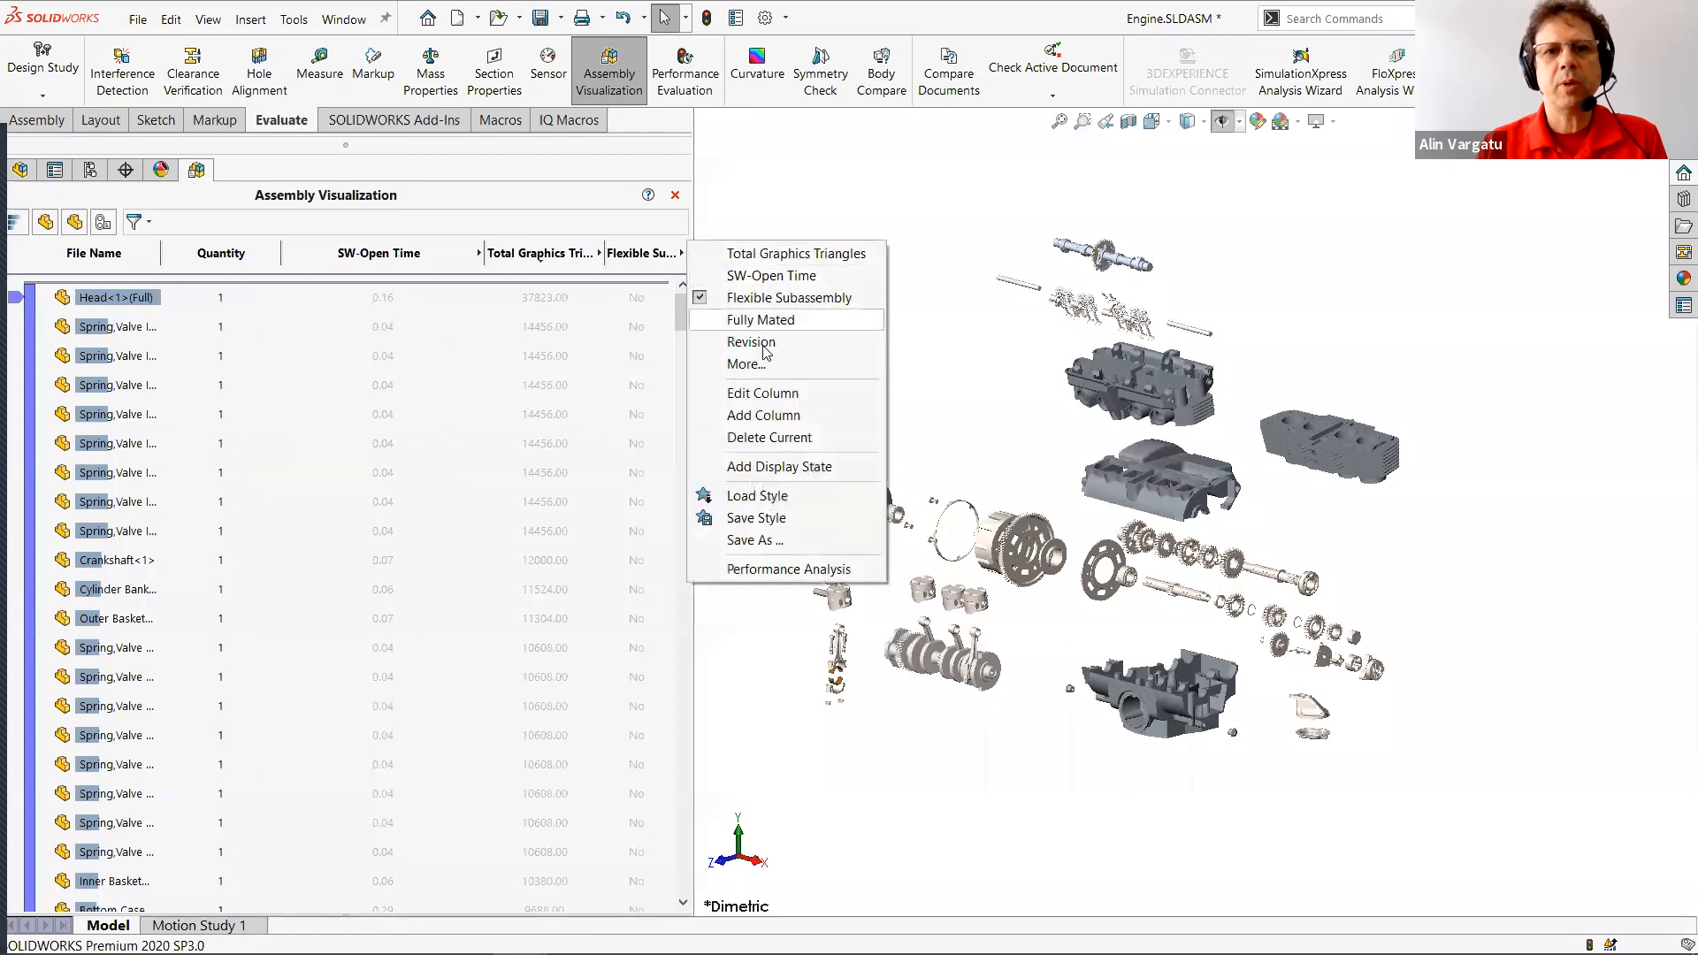
left_click(769, 413)
left_click(910, 416)
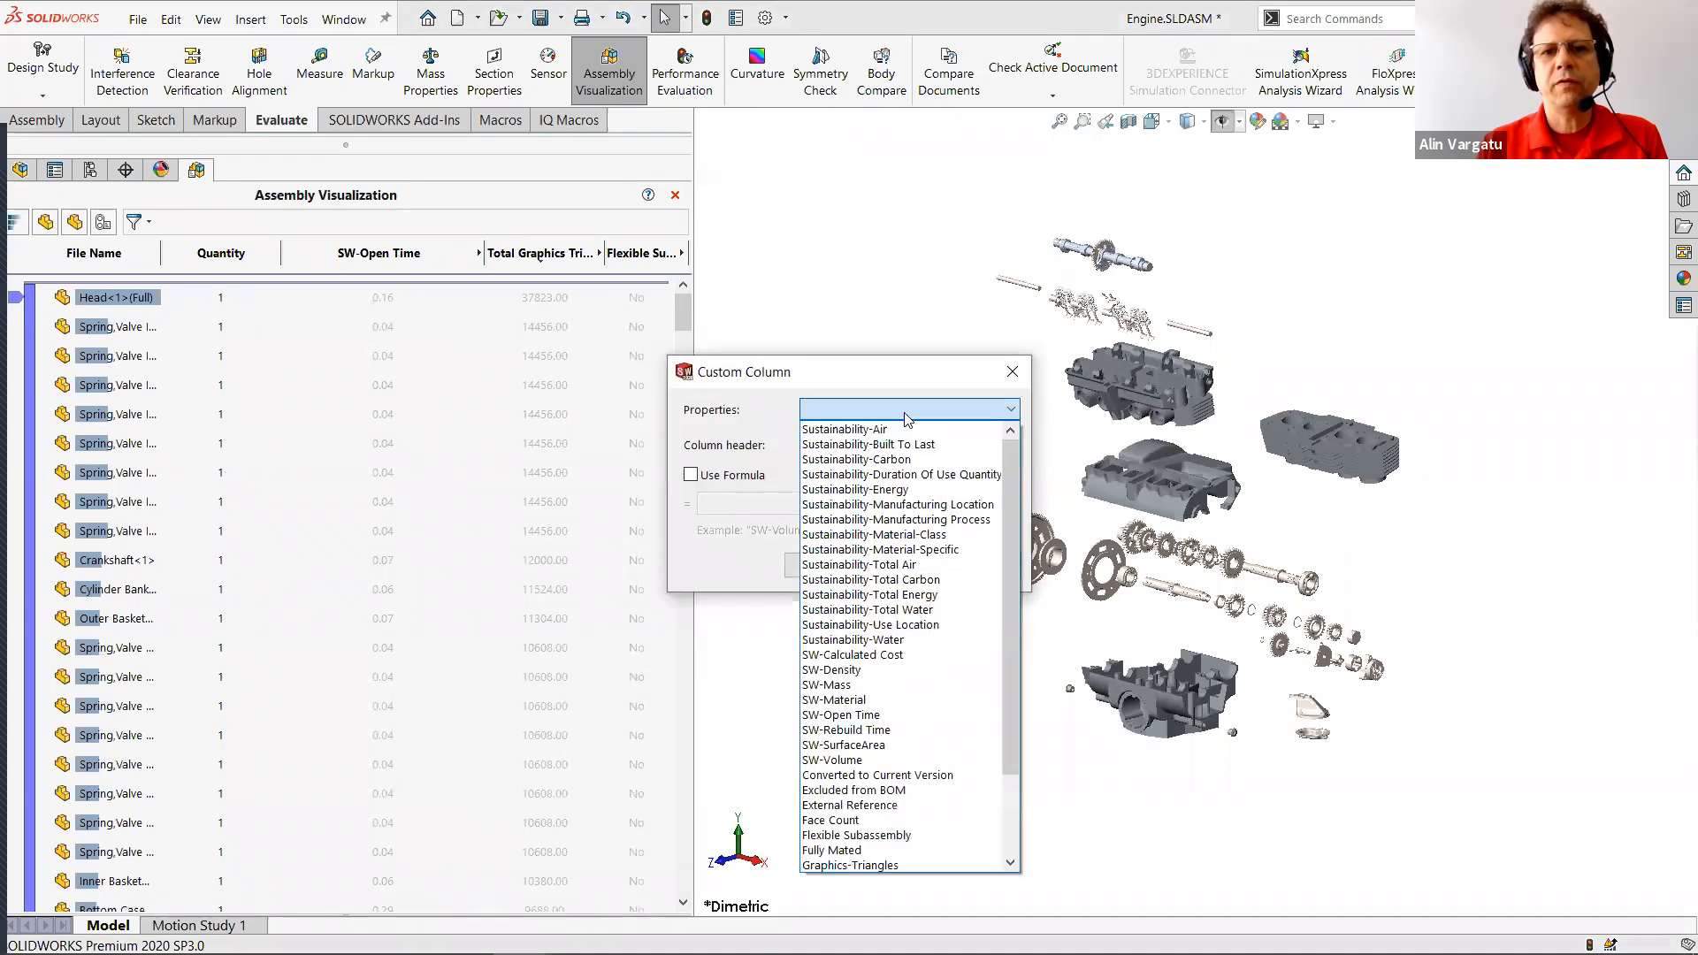
left_click_drag(1014, 646, 1018, 761)
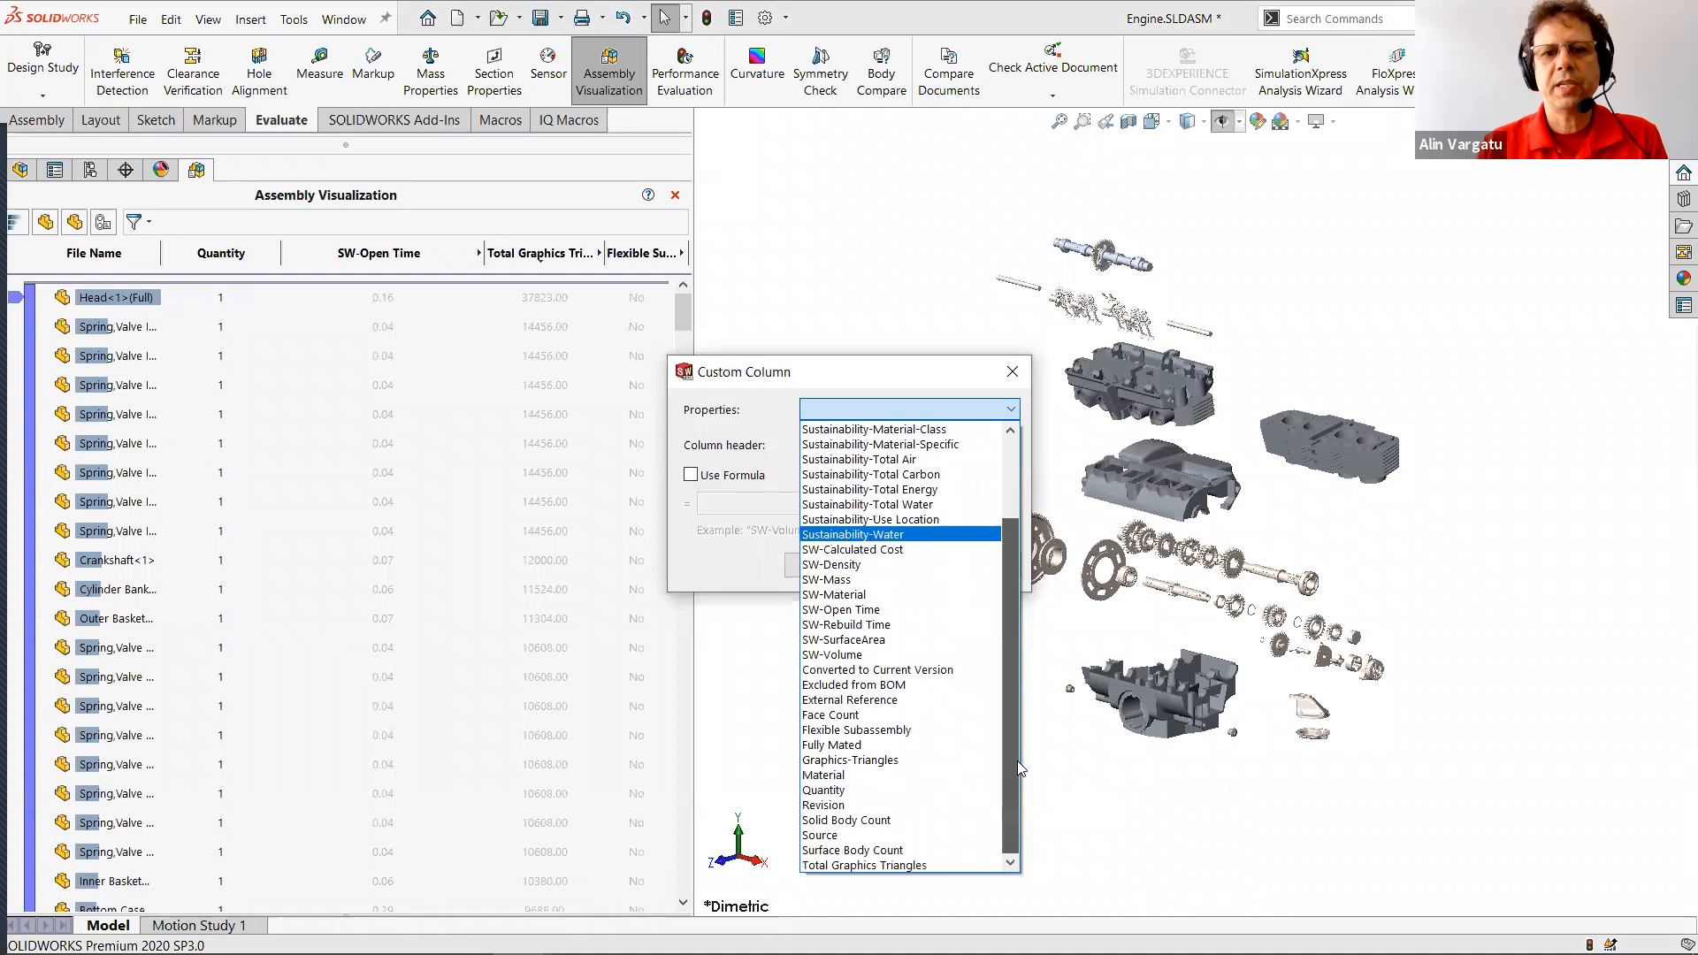
left_click(830, 851)
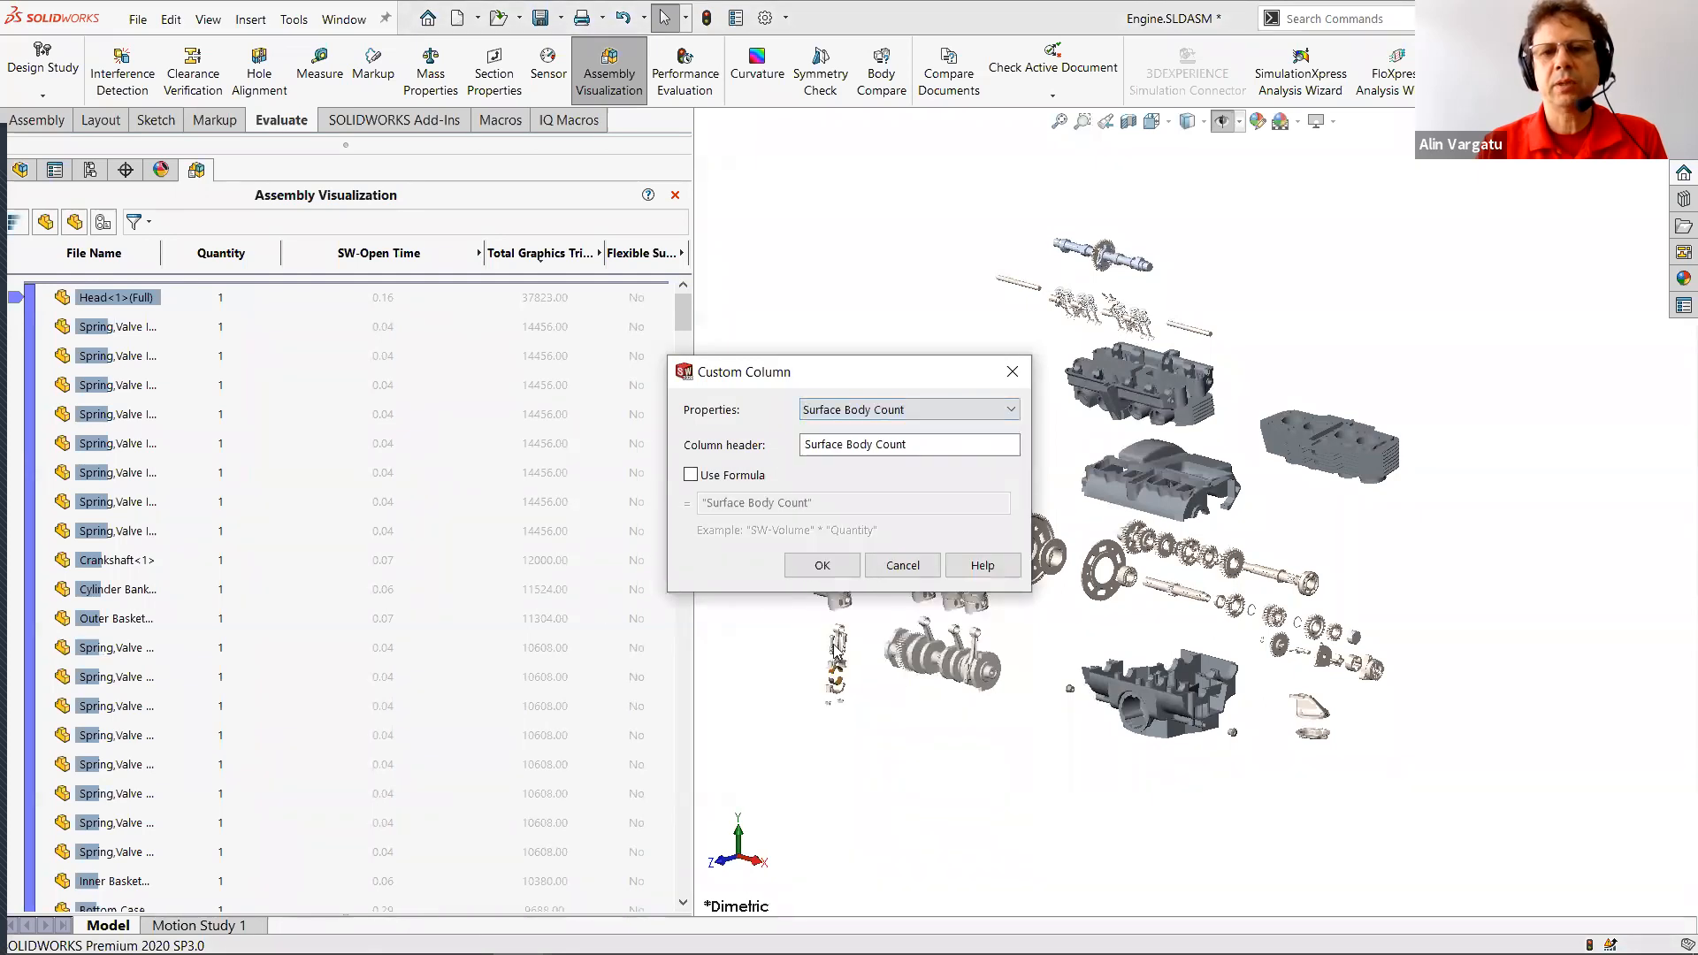
left_click(817, 562)
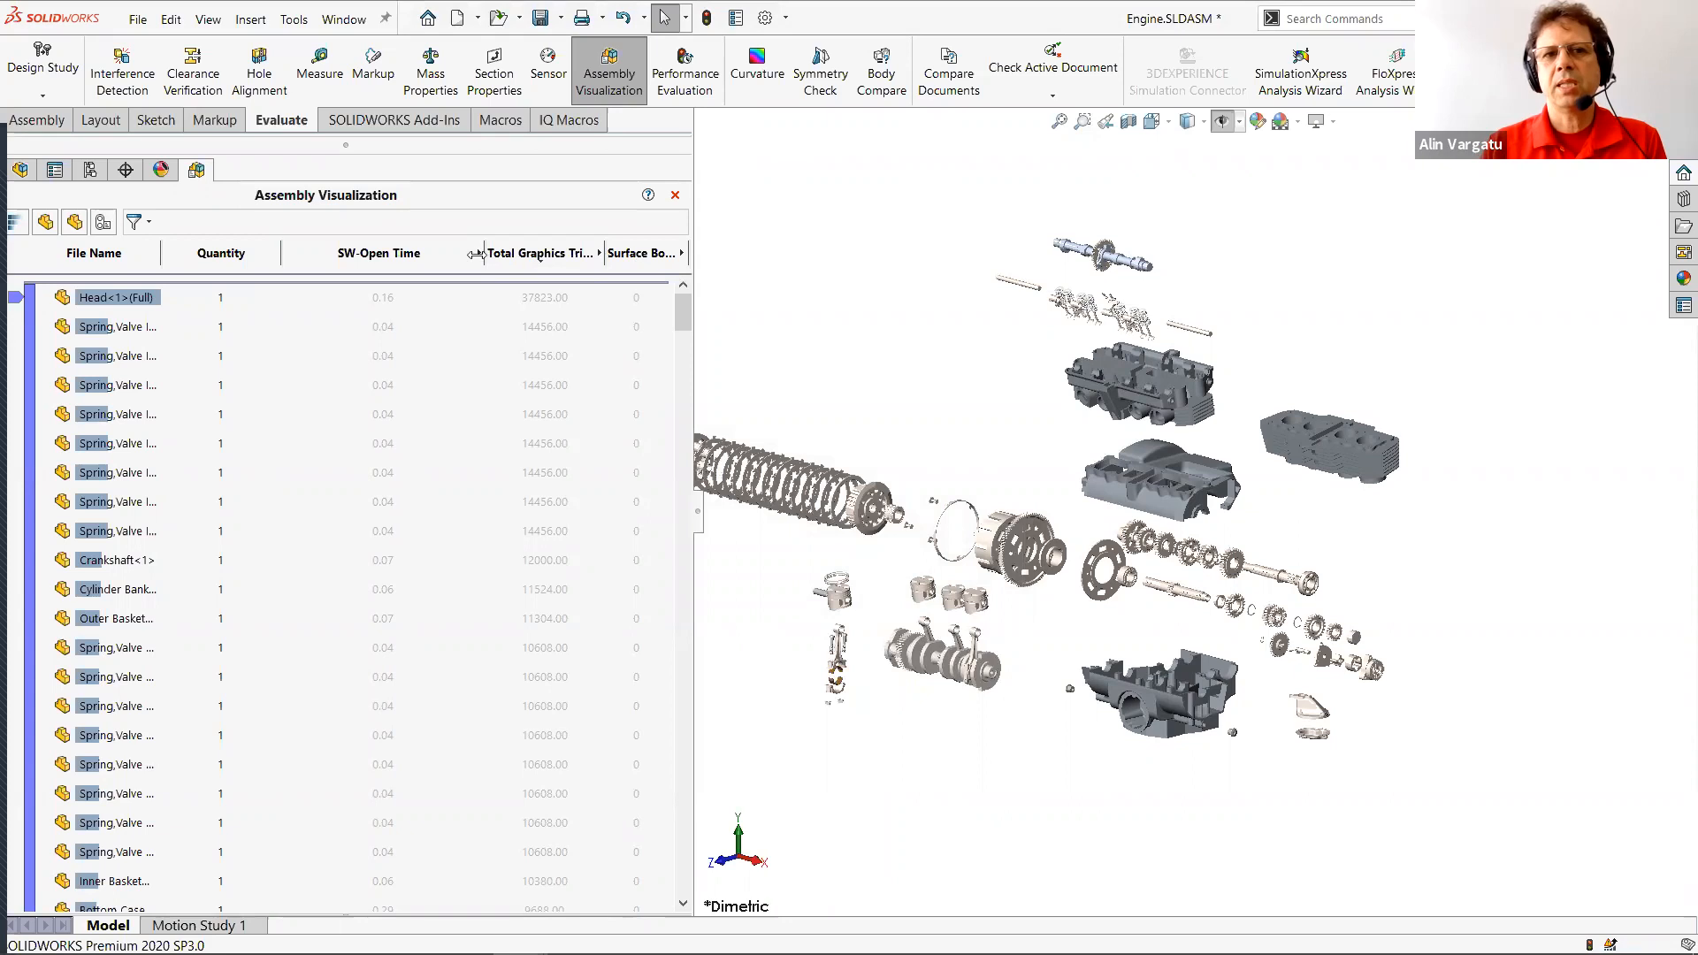
left_click_drag(434, 250, 377, 251)
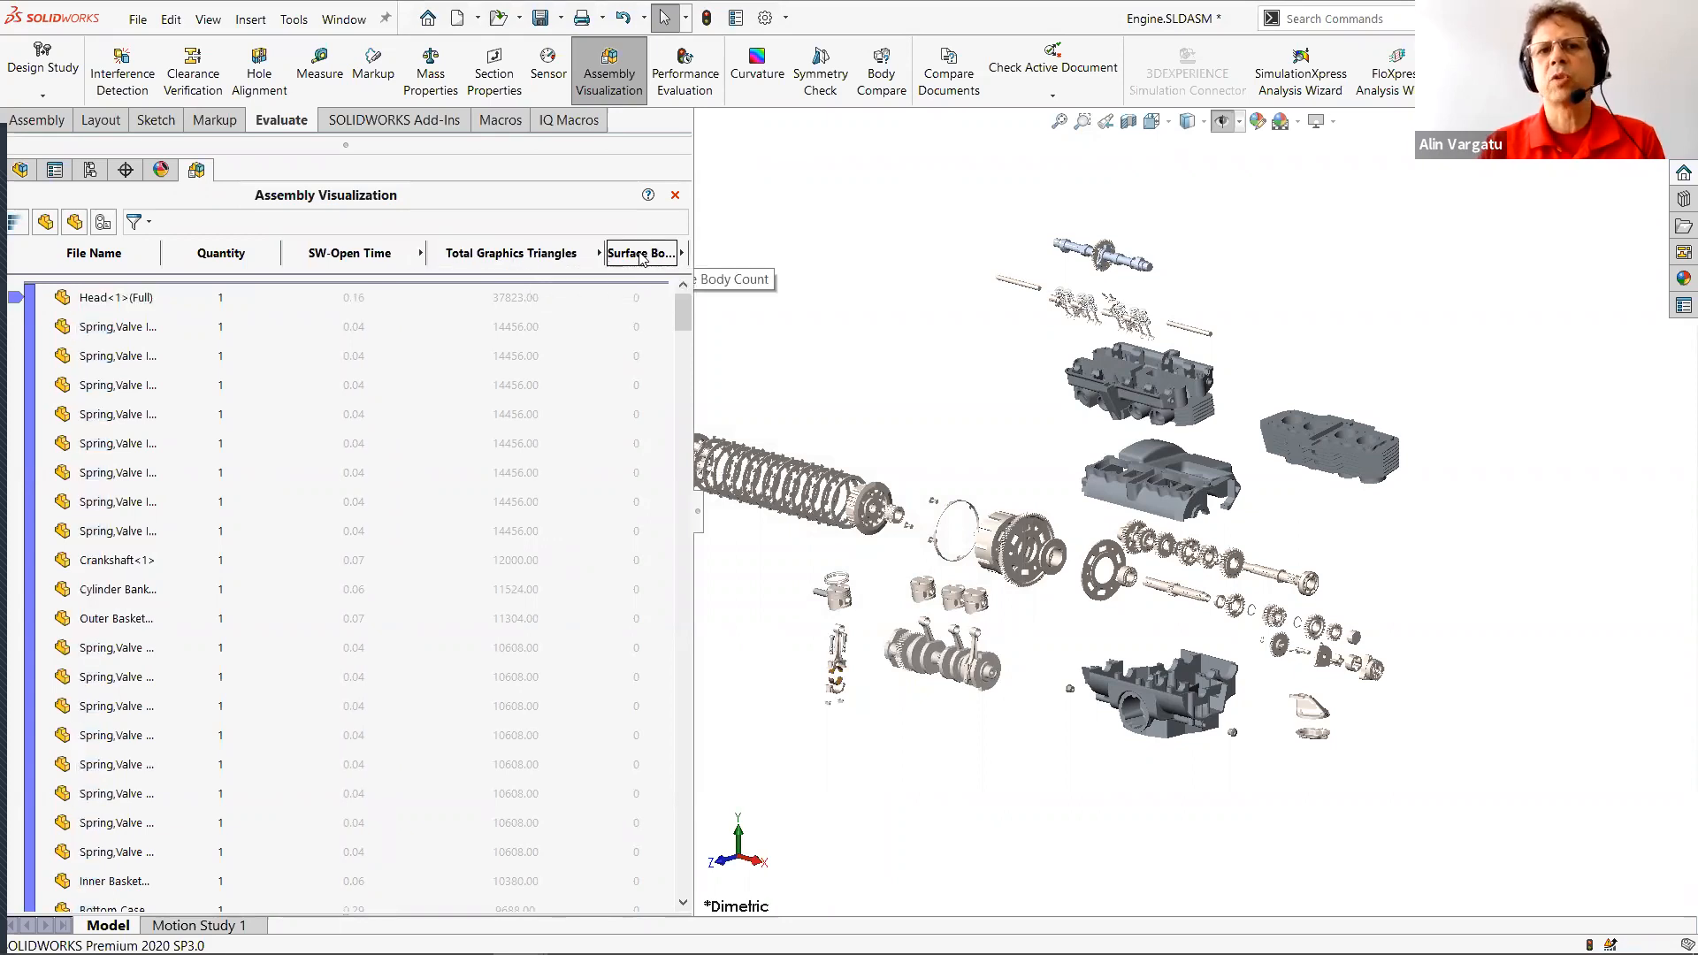
right_click(689, 249)
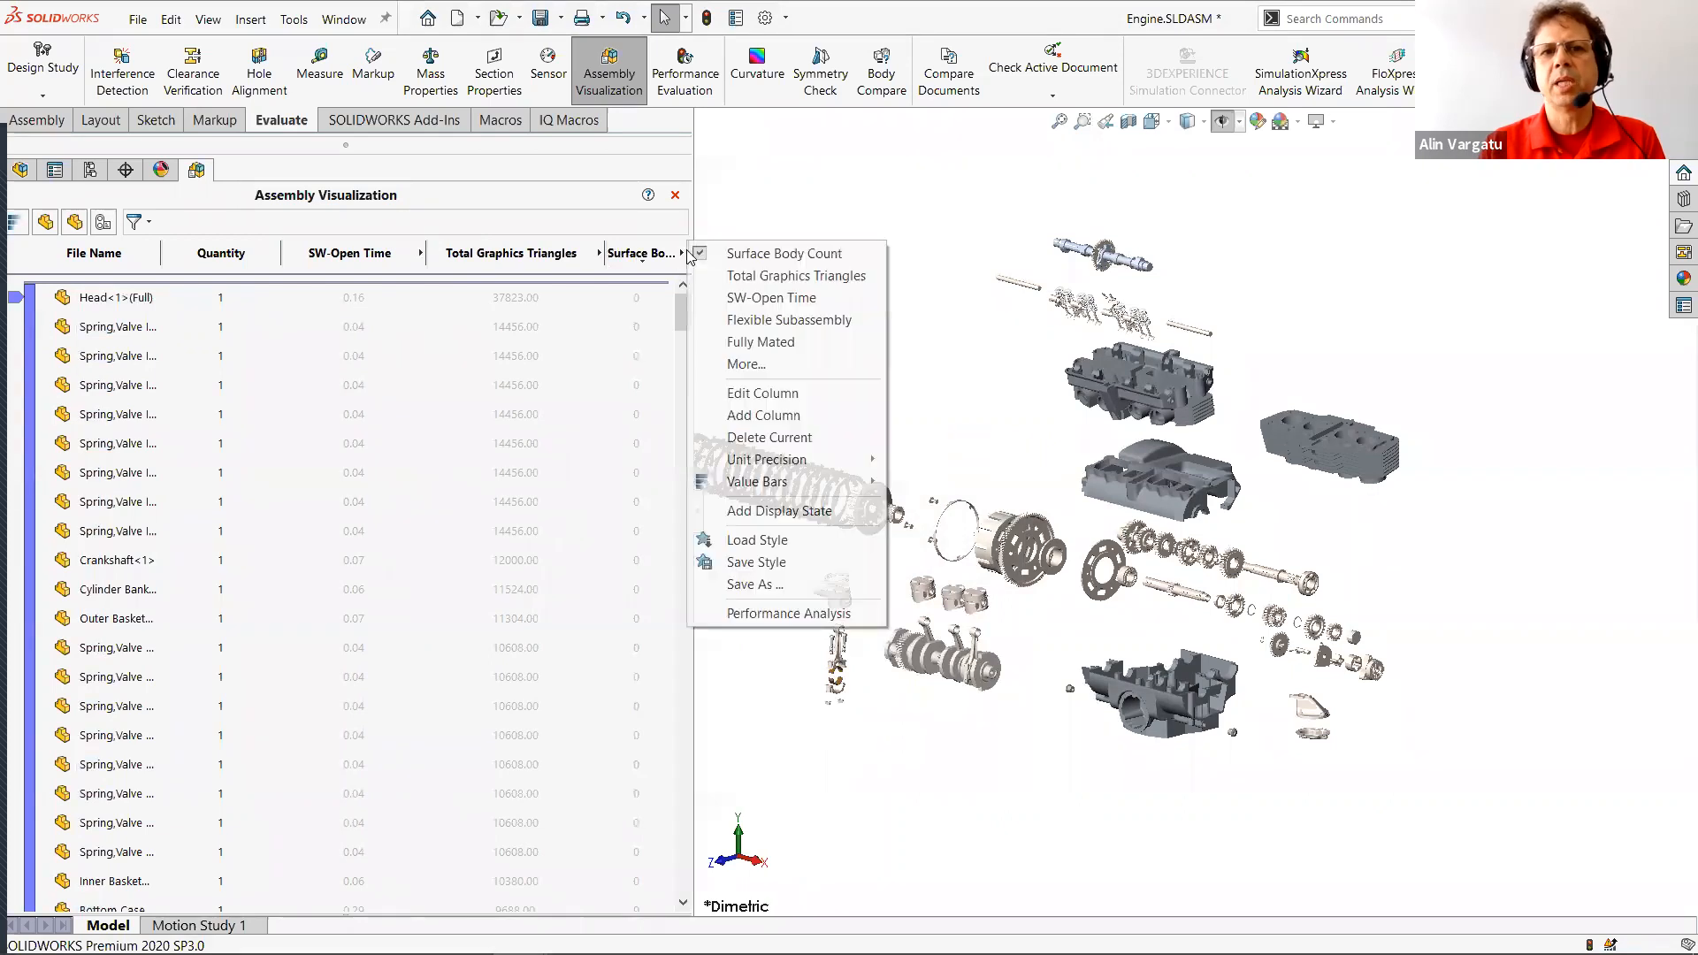
left_click(748, 365)
left_click(937, 409)
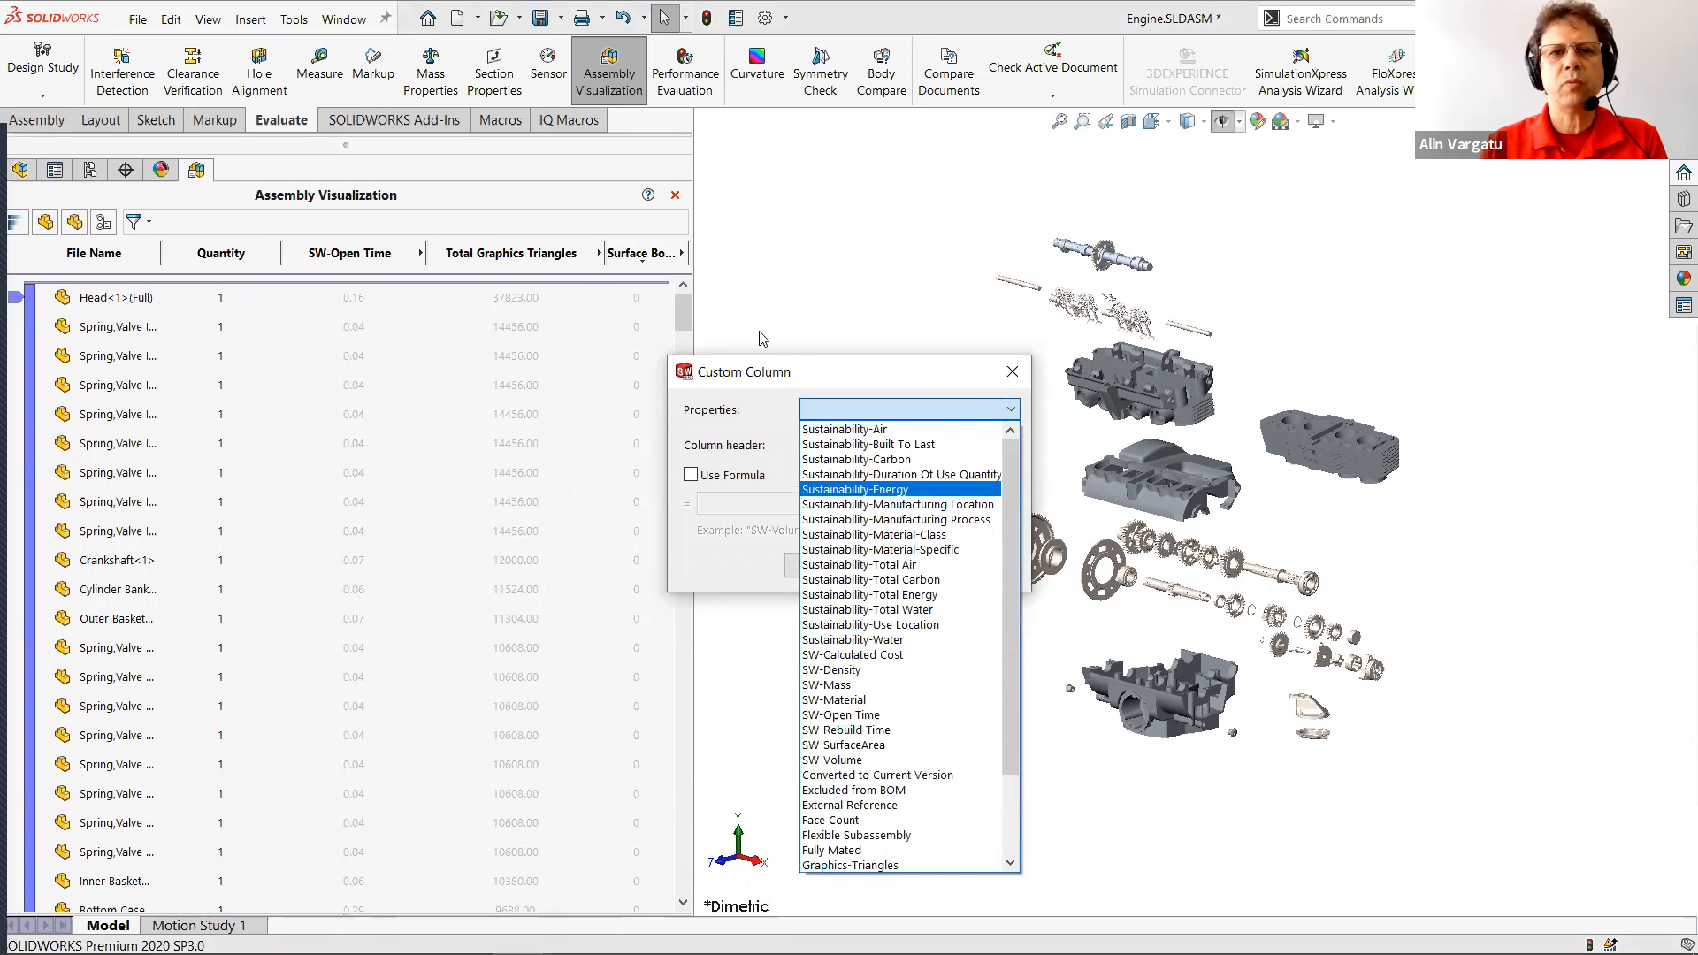
left_click(1017, 376)
left_click(1013, 371)
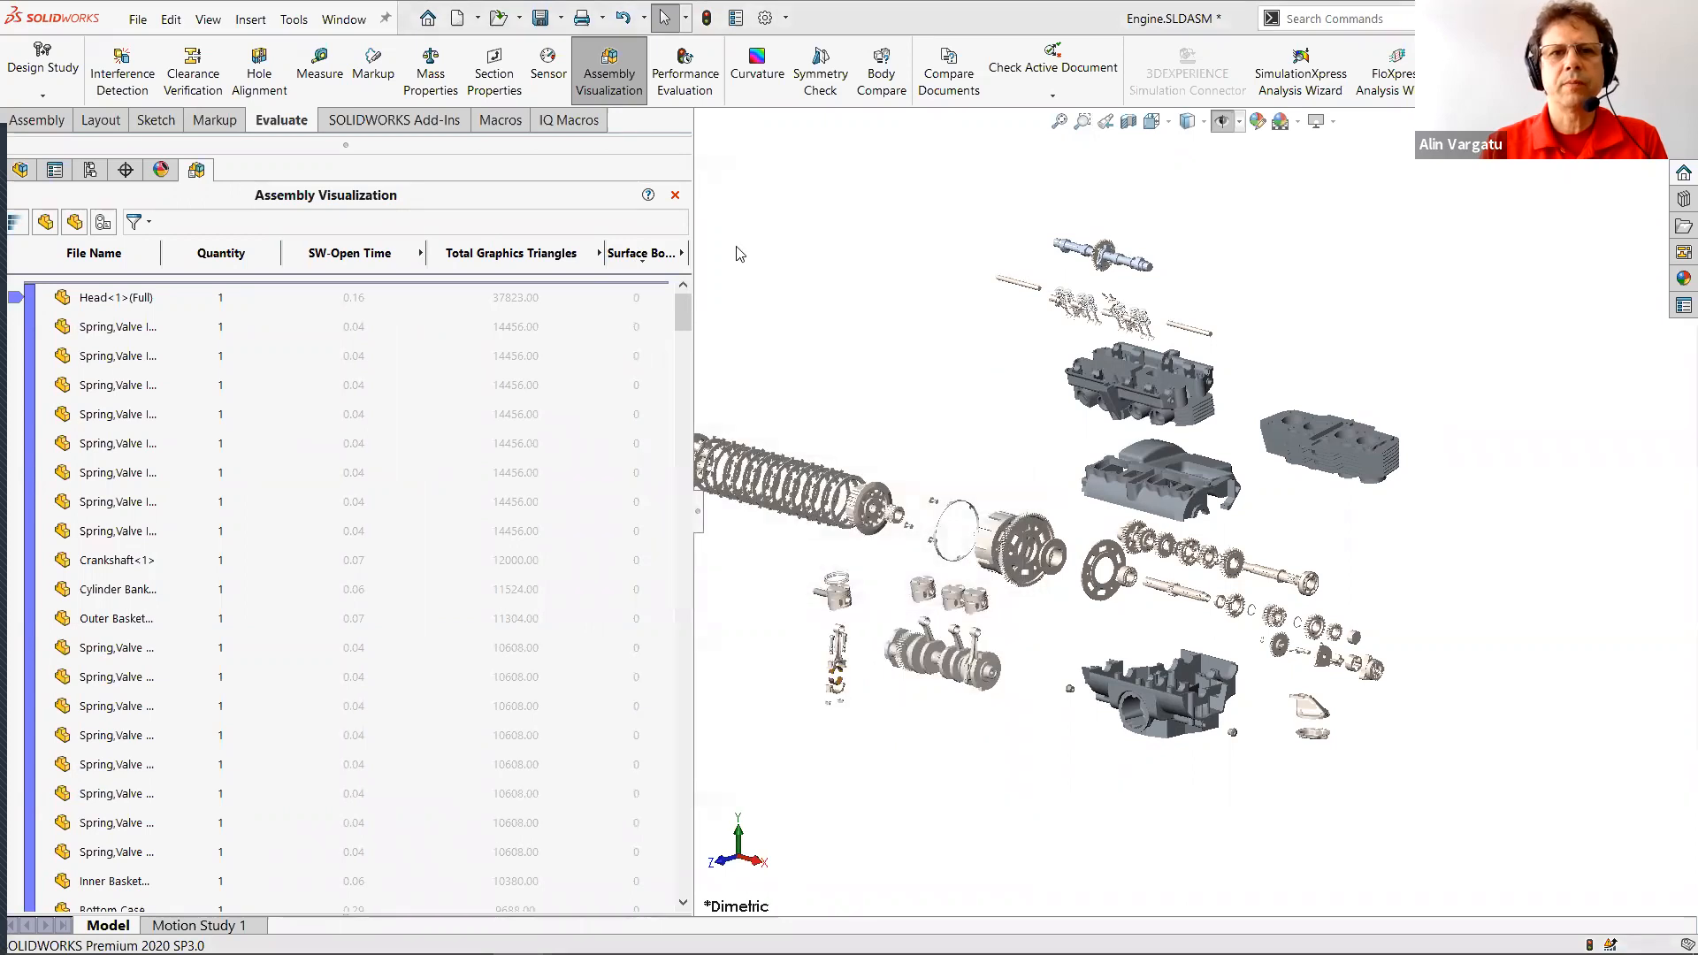
Add a Solid Body Count column and sort the list by Solid Body Count, followed by Surface Body Count.
right_click(689, 249)
left_click(766, 320)
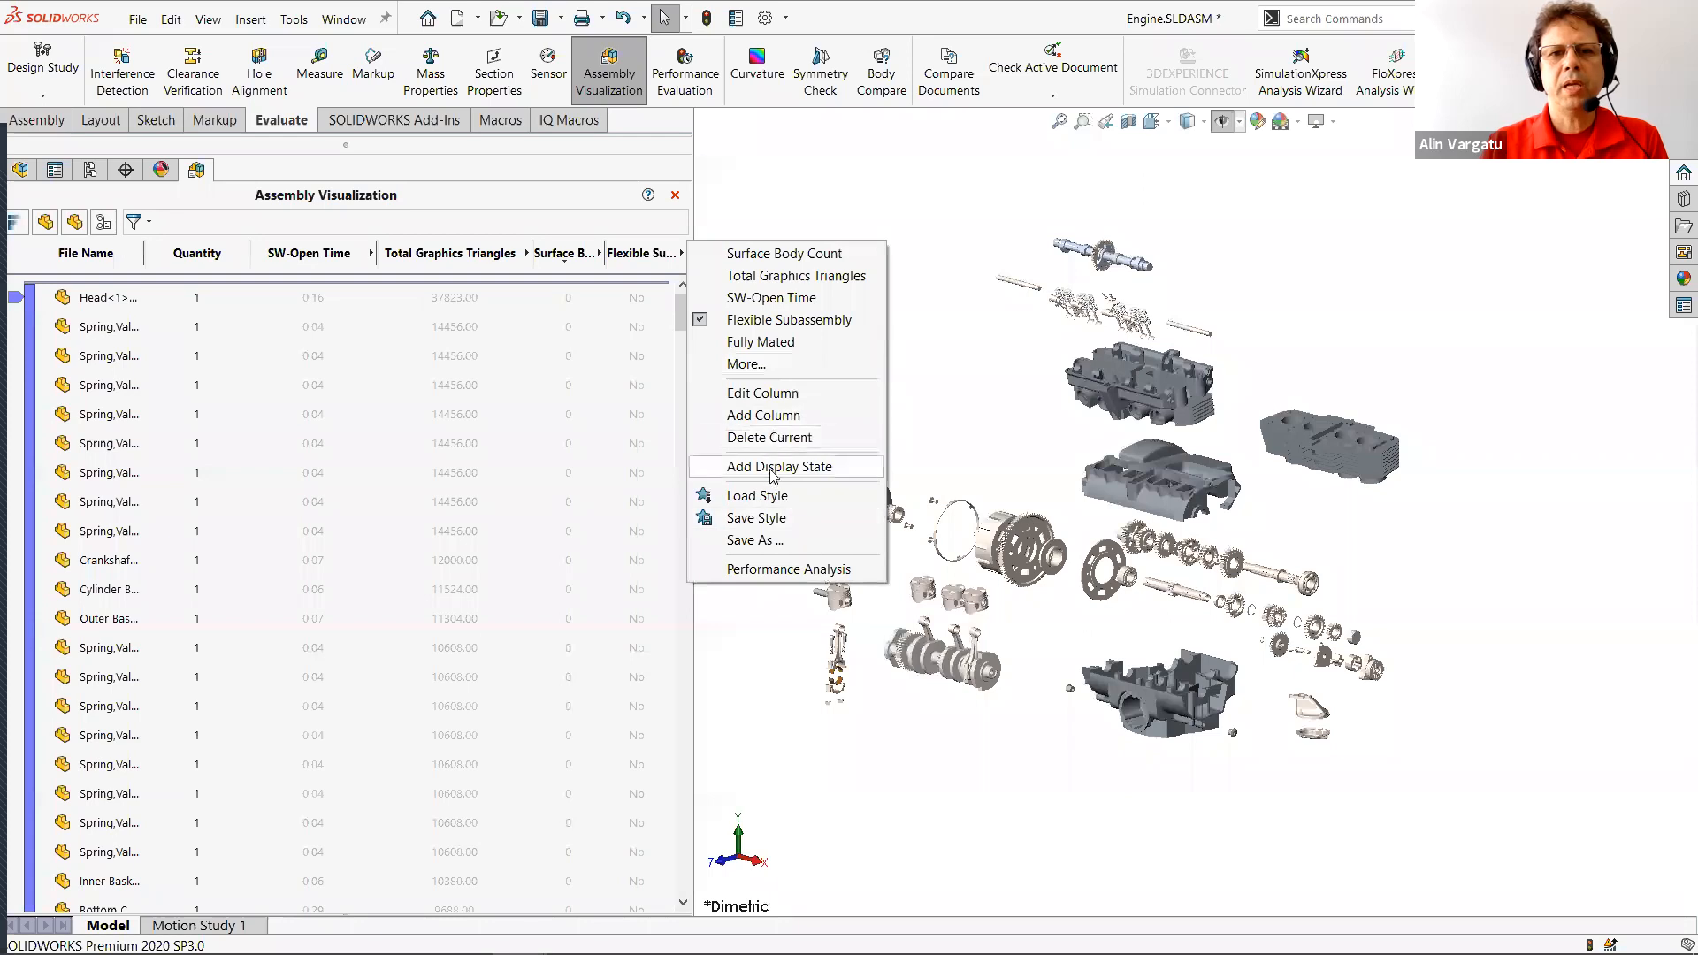
left_click(777, 368)
left_click(989, 409)
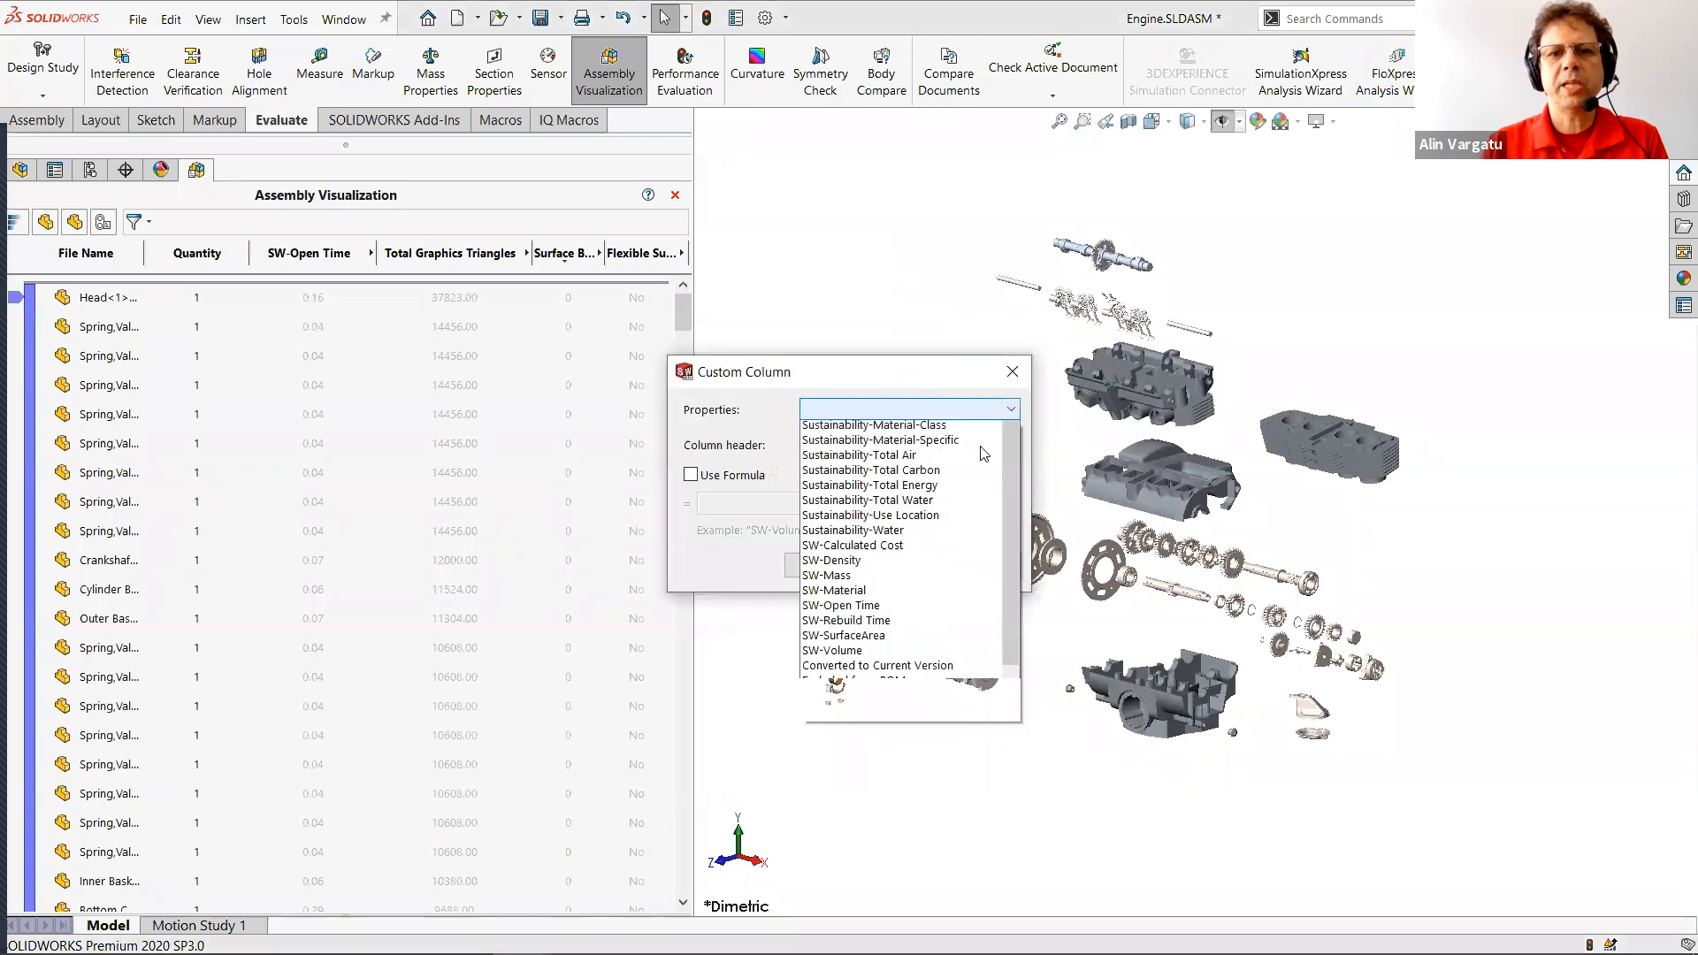
scroll(899, 792, "down", 3)
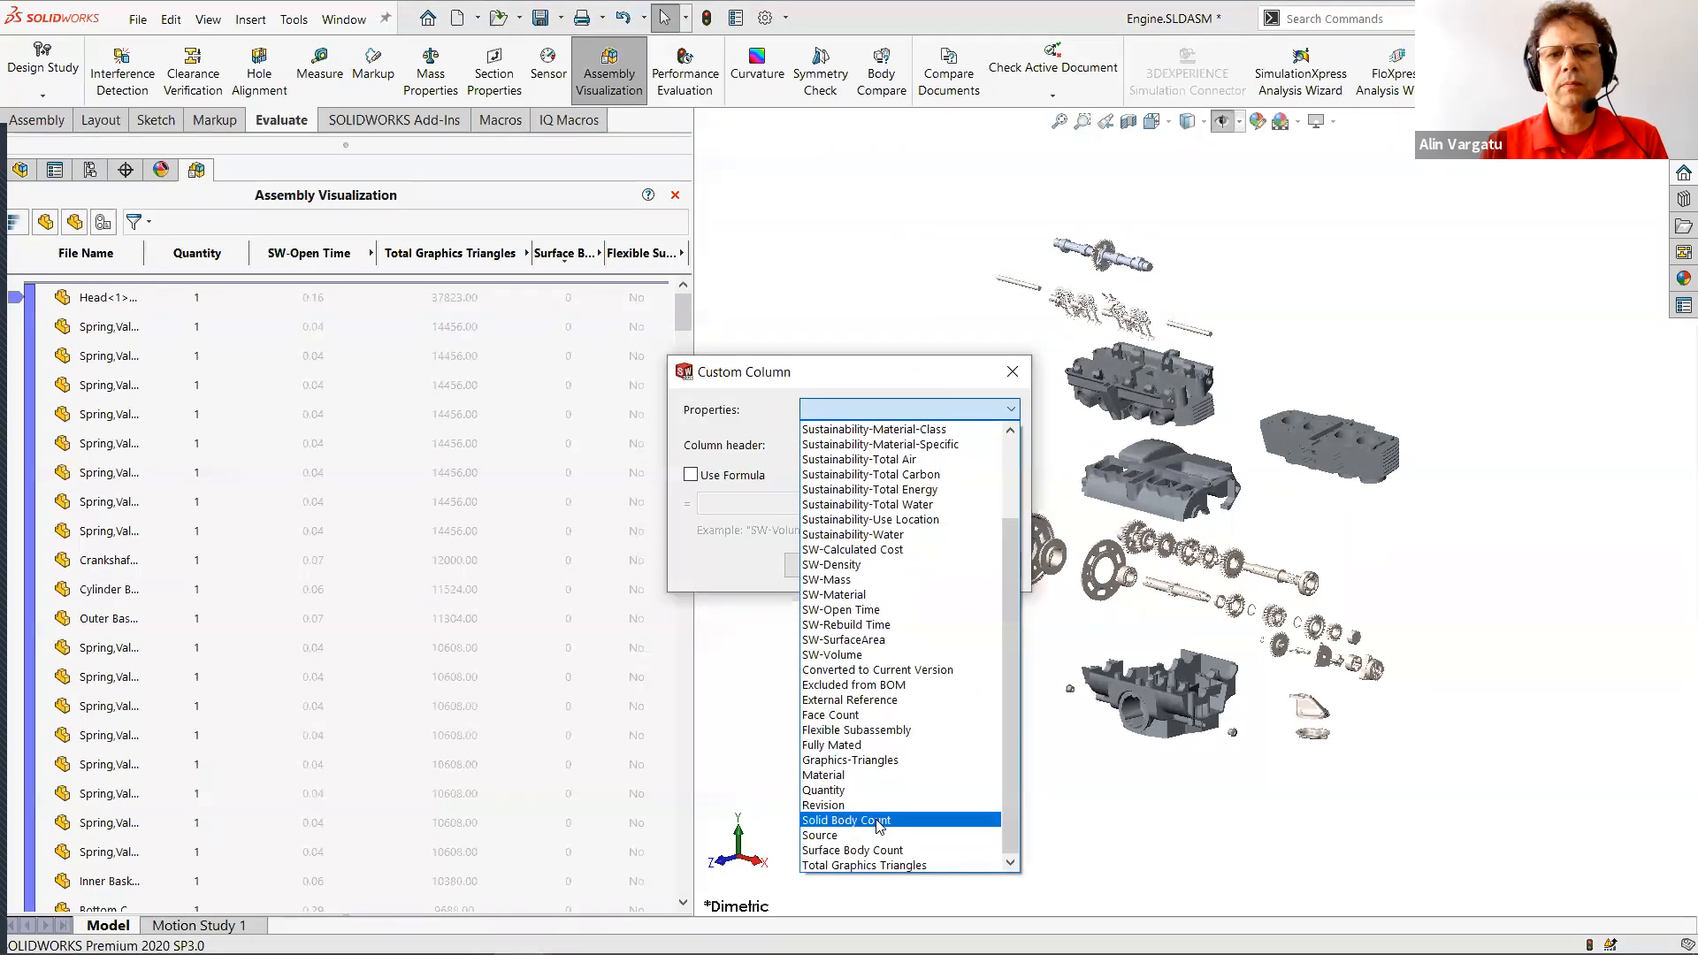
left_click(882, 823)
left_click(843, 569)
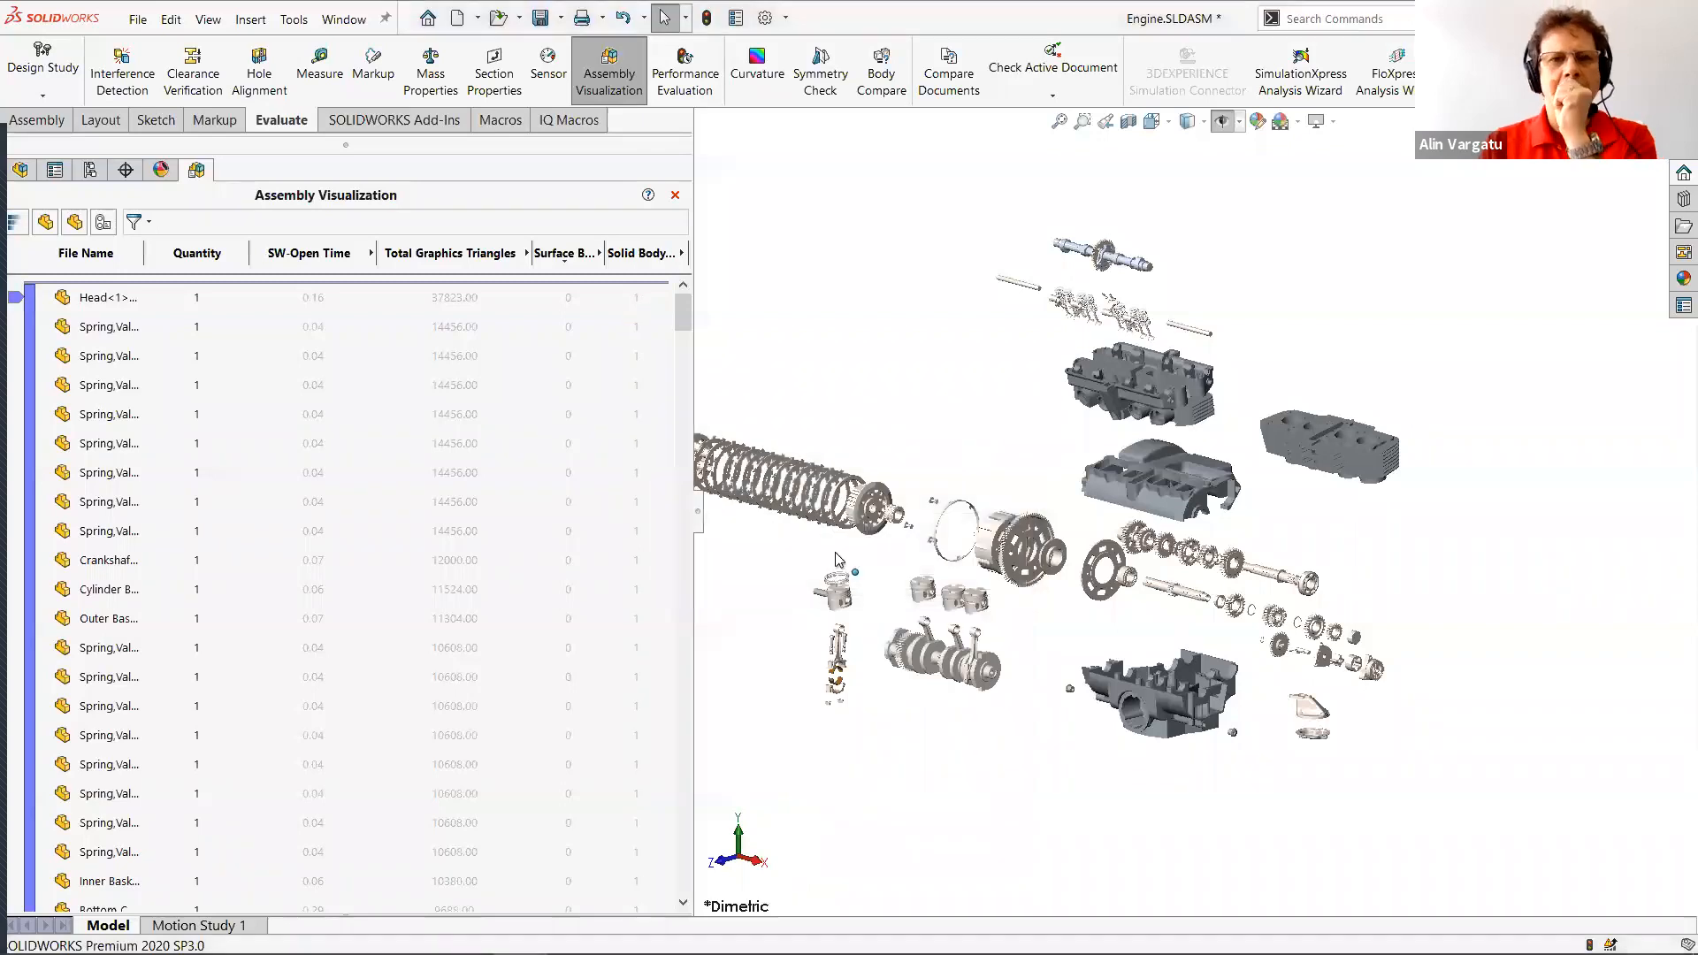
left_click(647, 253)
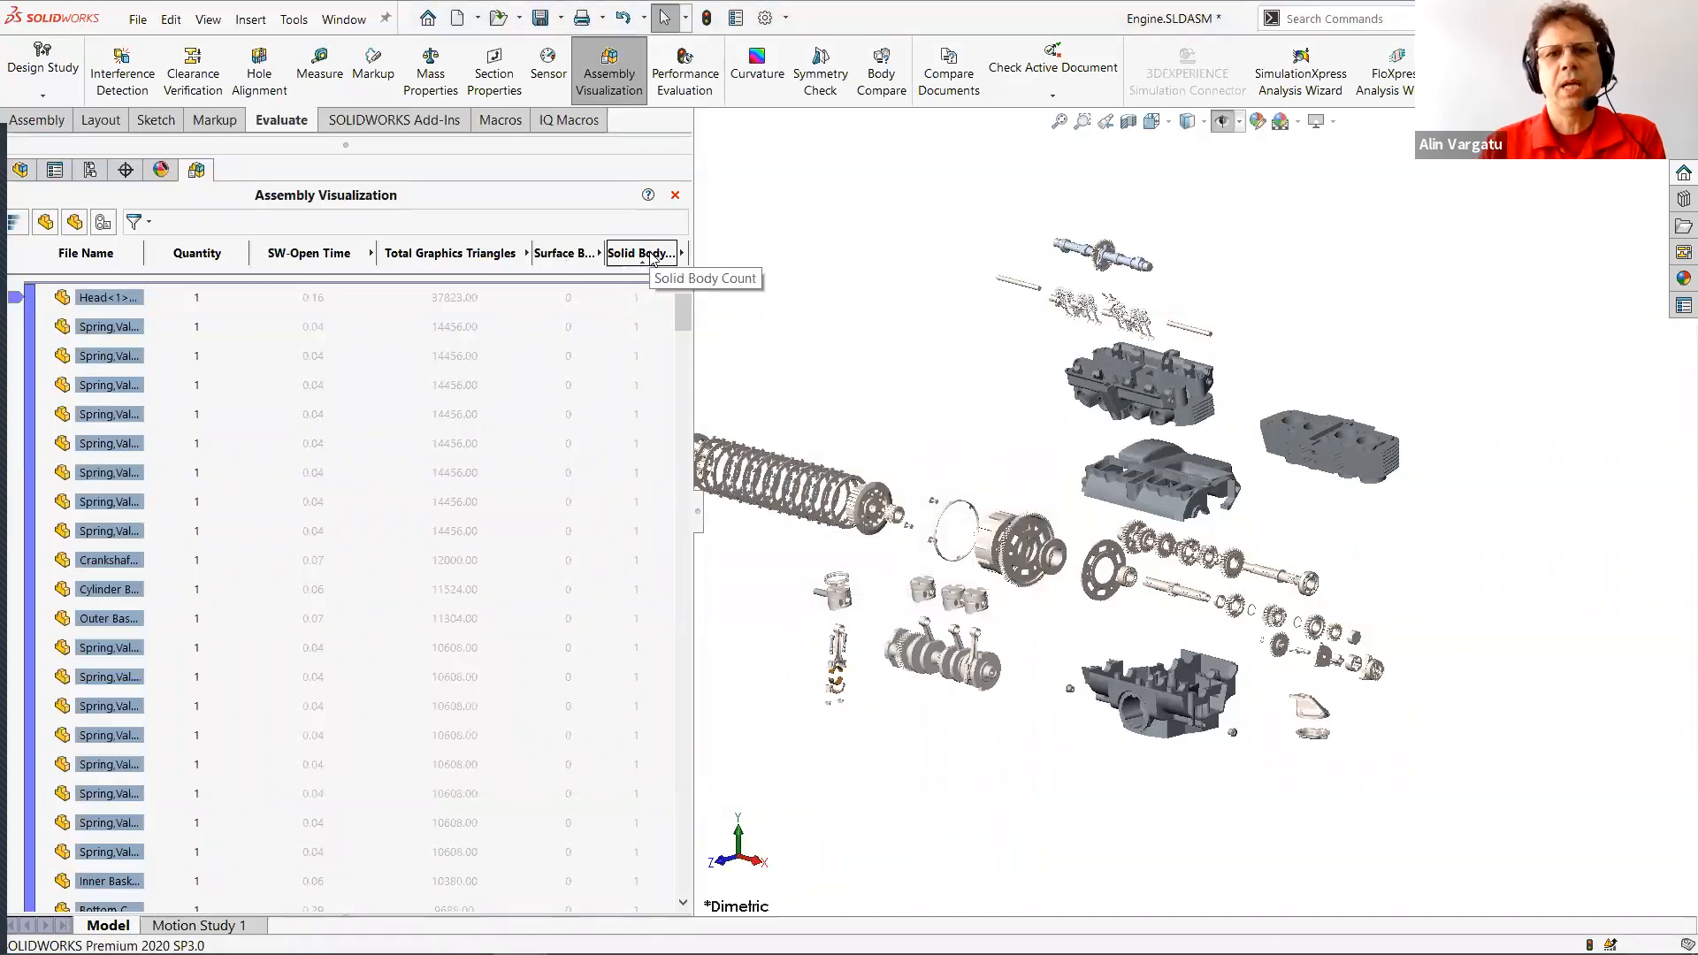
left_click(564, 253)
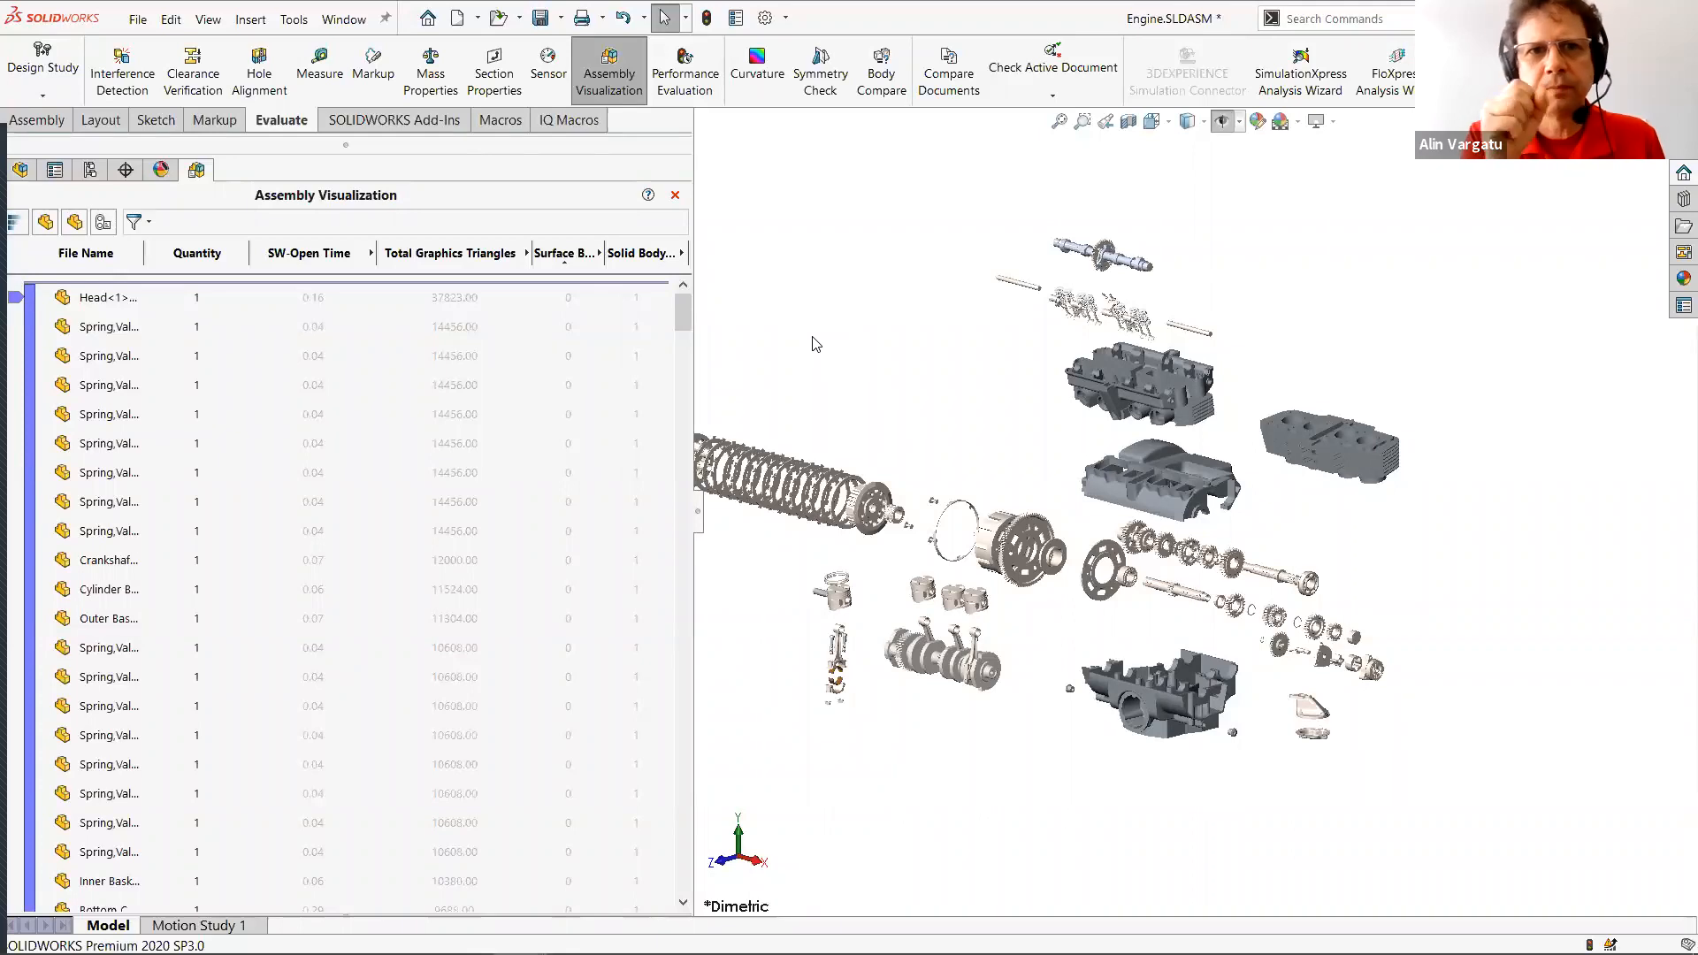
Save the component list as the Excel file Assembly Visualization Performance.xlsx.
left_click(682, 255)
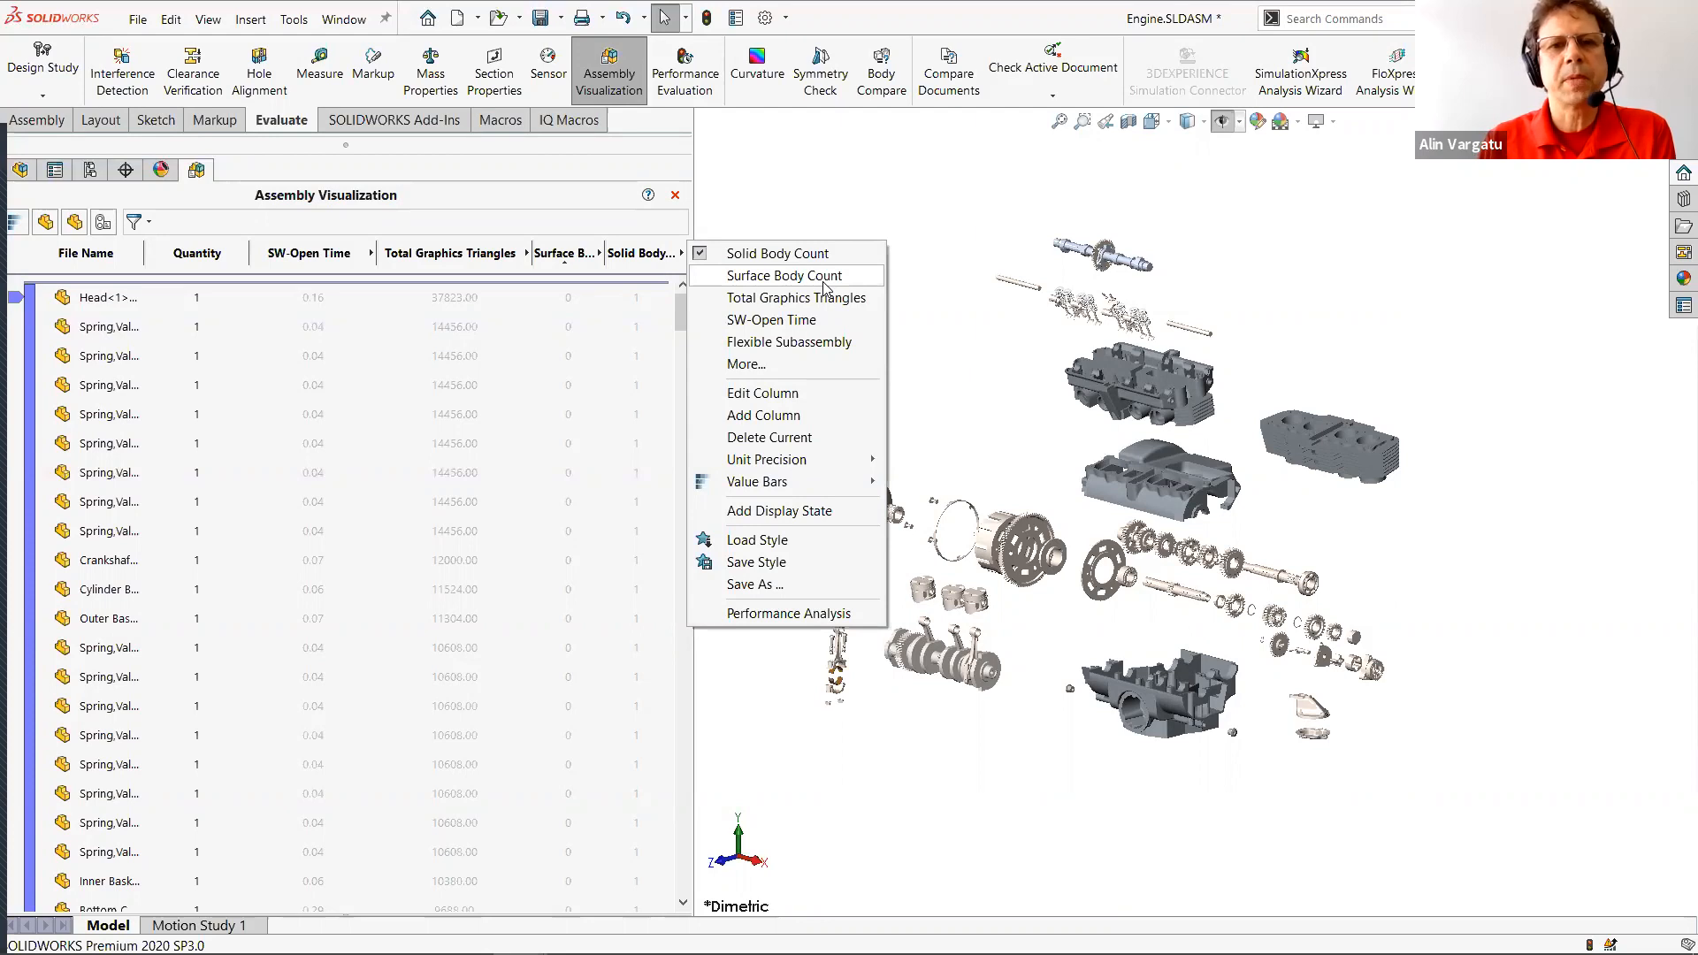
left_click(790, 582)
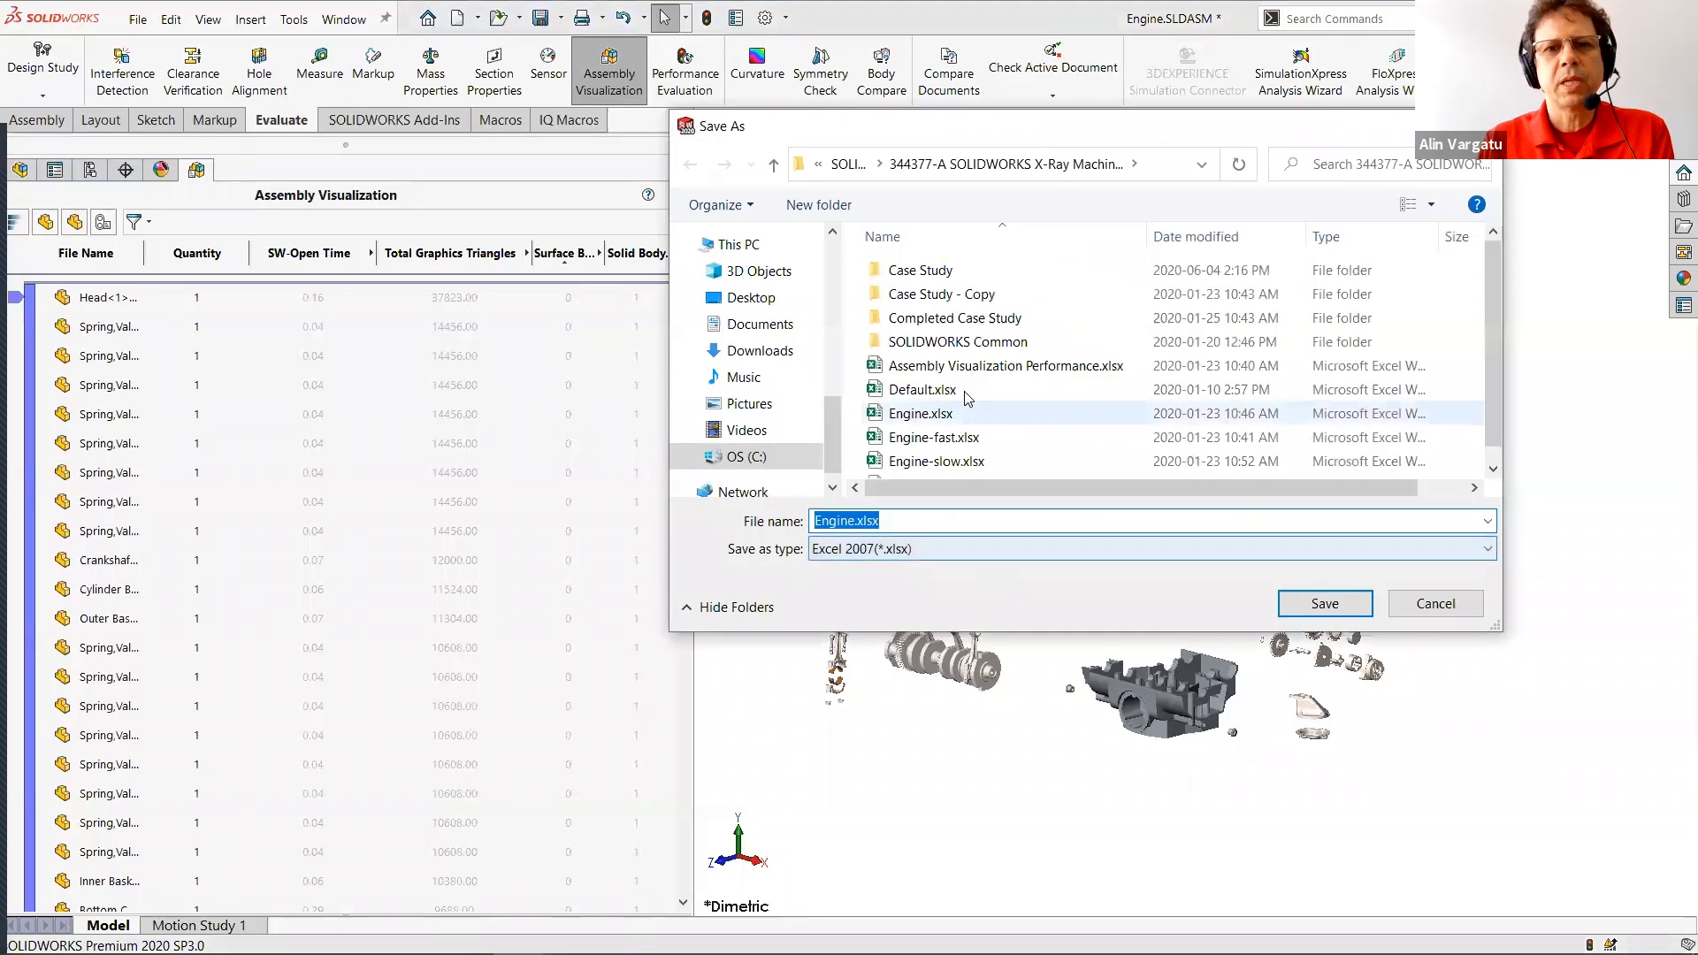
double_click(1016, 371)
left_click(934, 495)
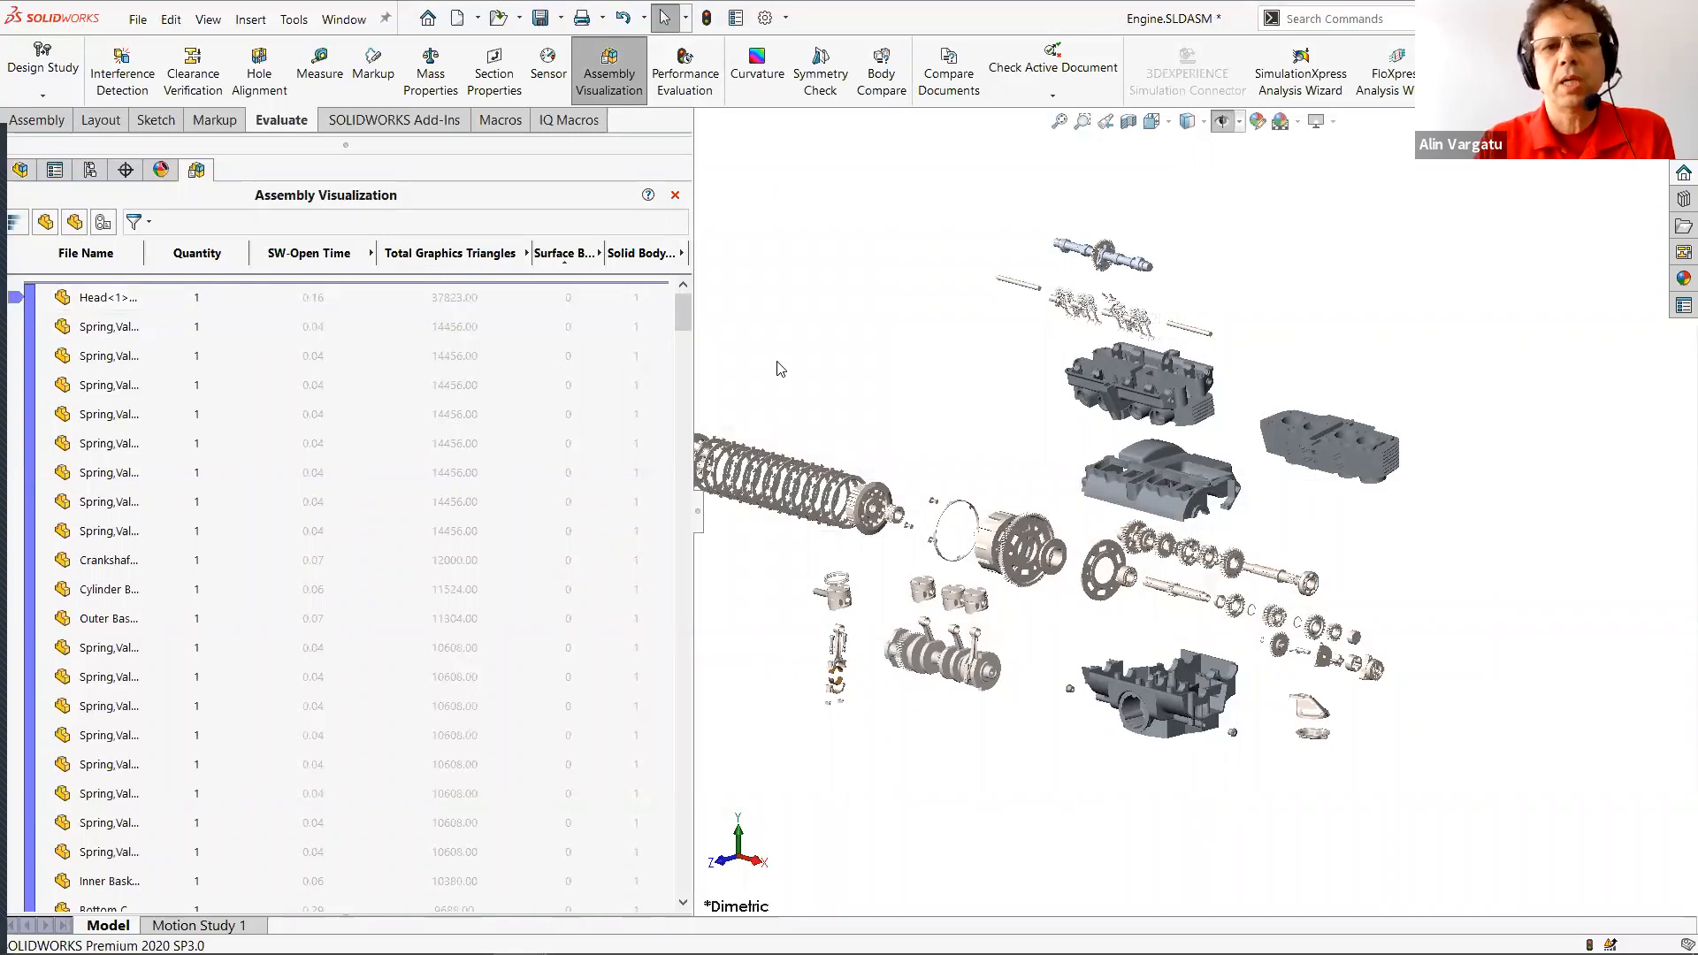
Switch to the presentation, advance one slide to the graphics-generation slowdown topic, and return to SOLIDWORKS.
key("alt+Tab")
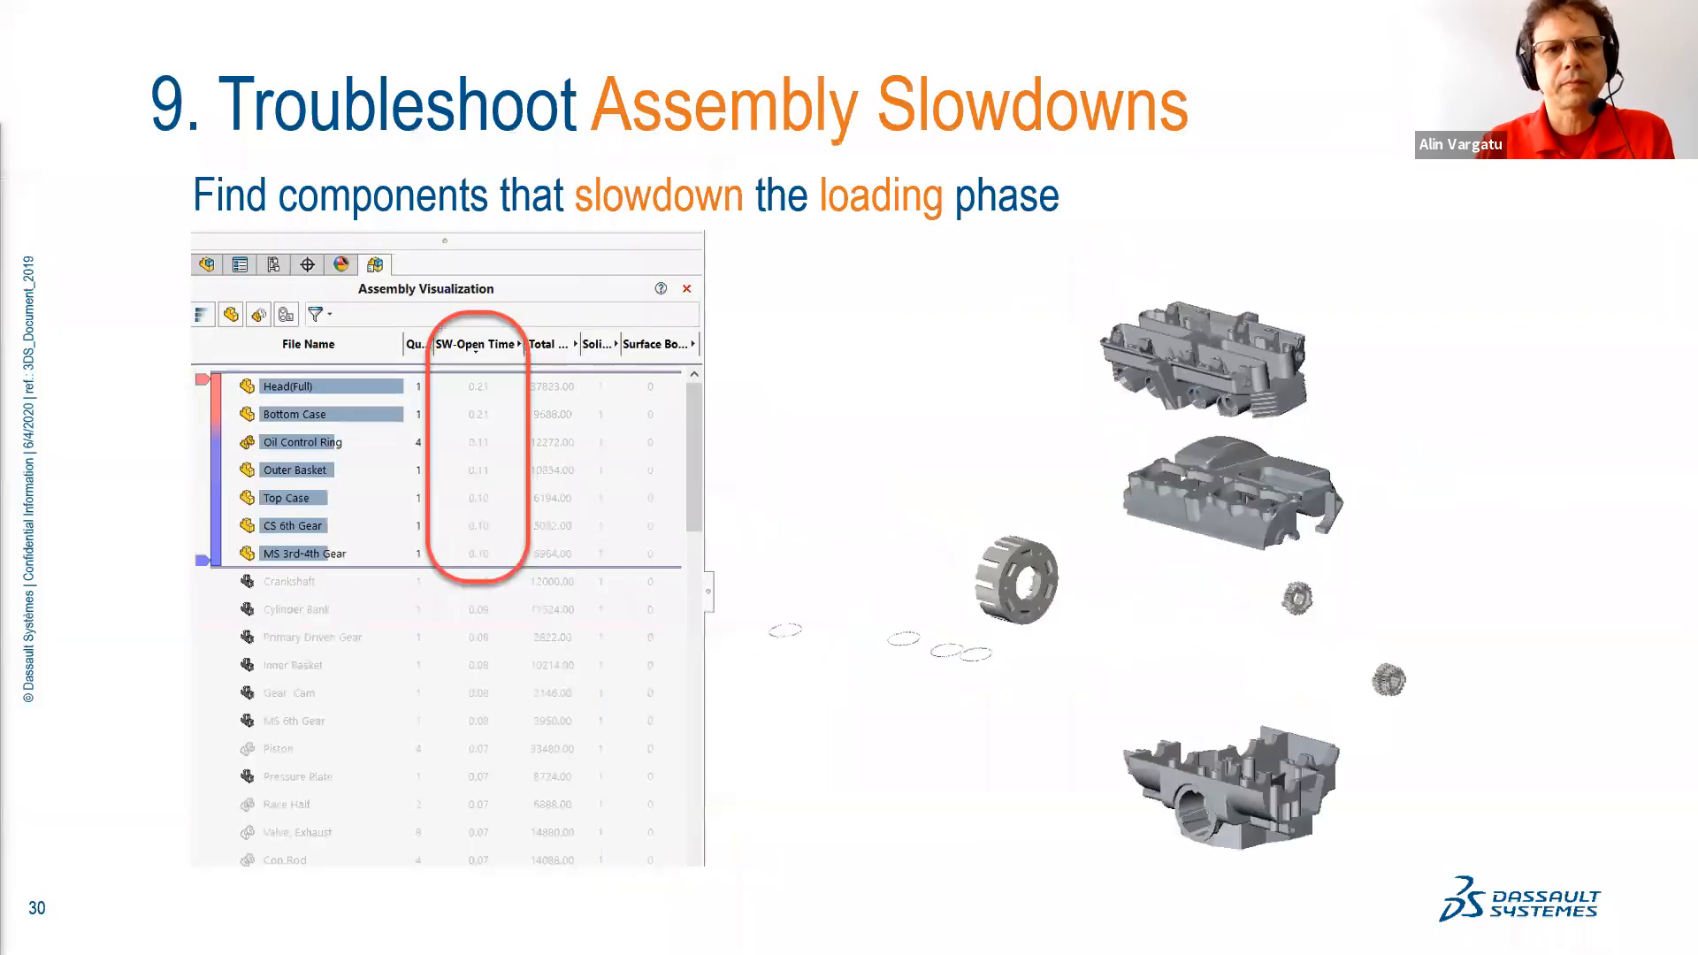
key("Right")
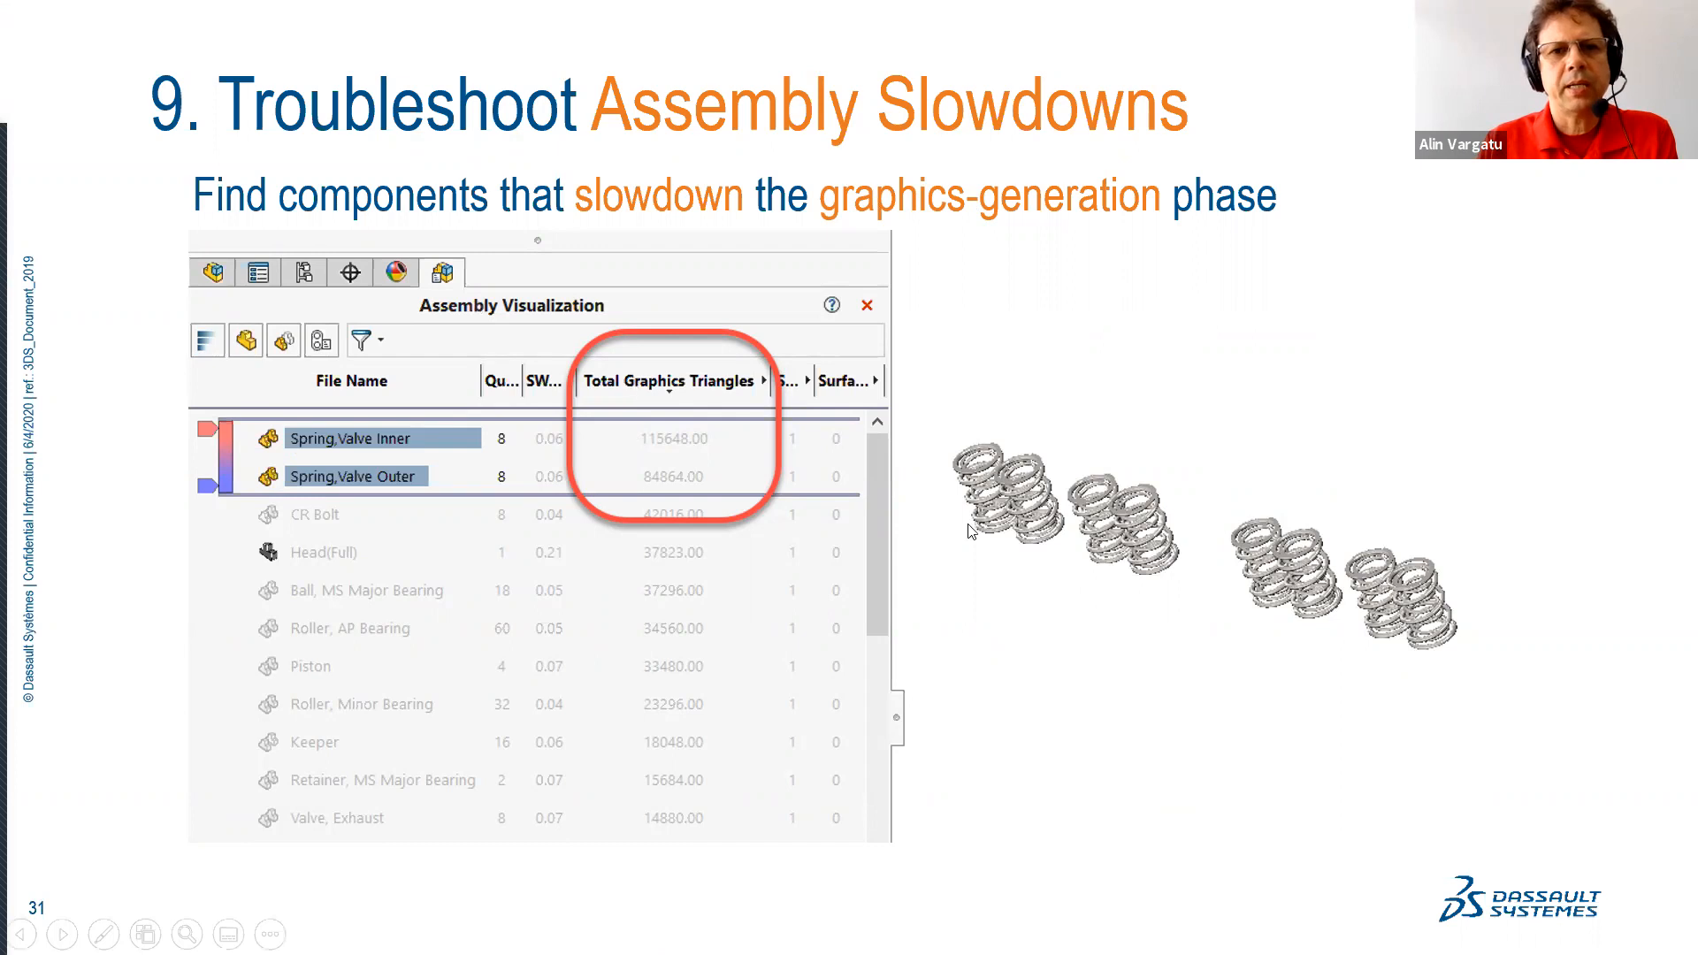
key("alt+Tab")
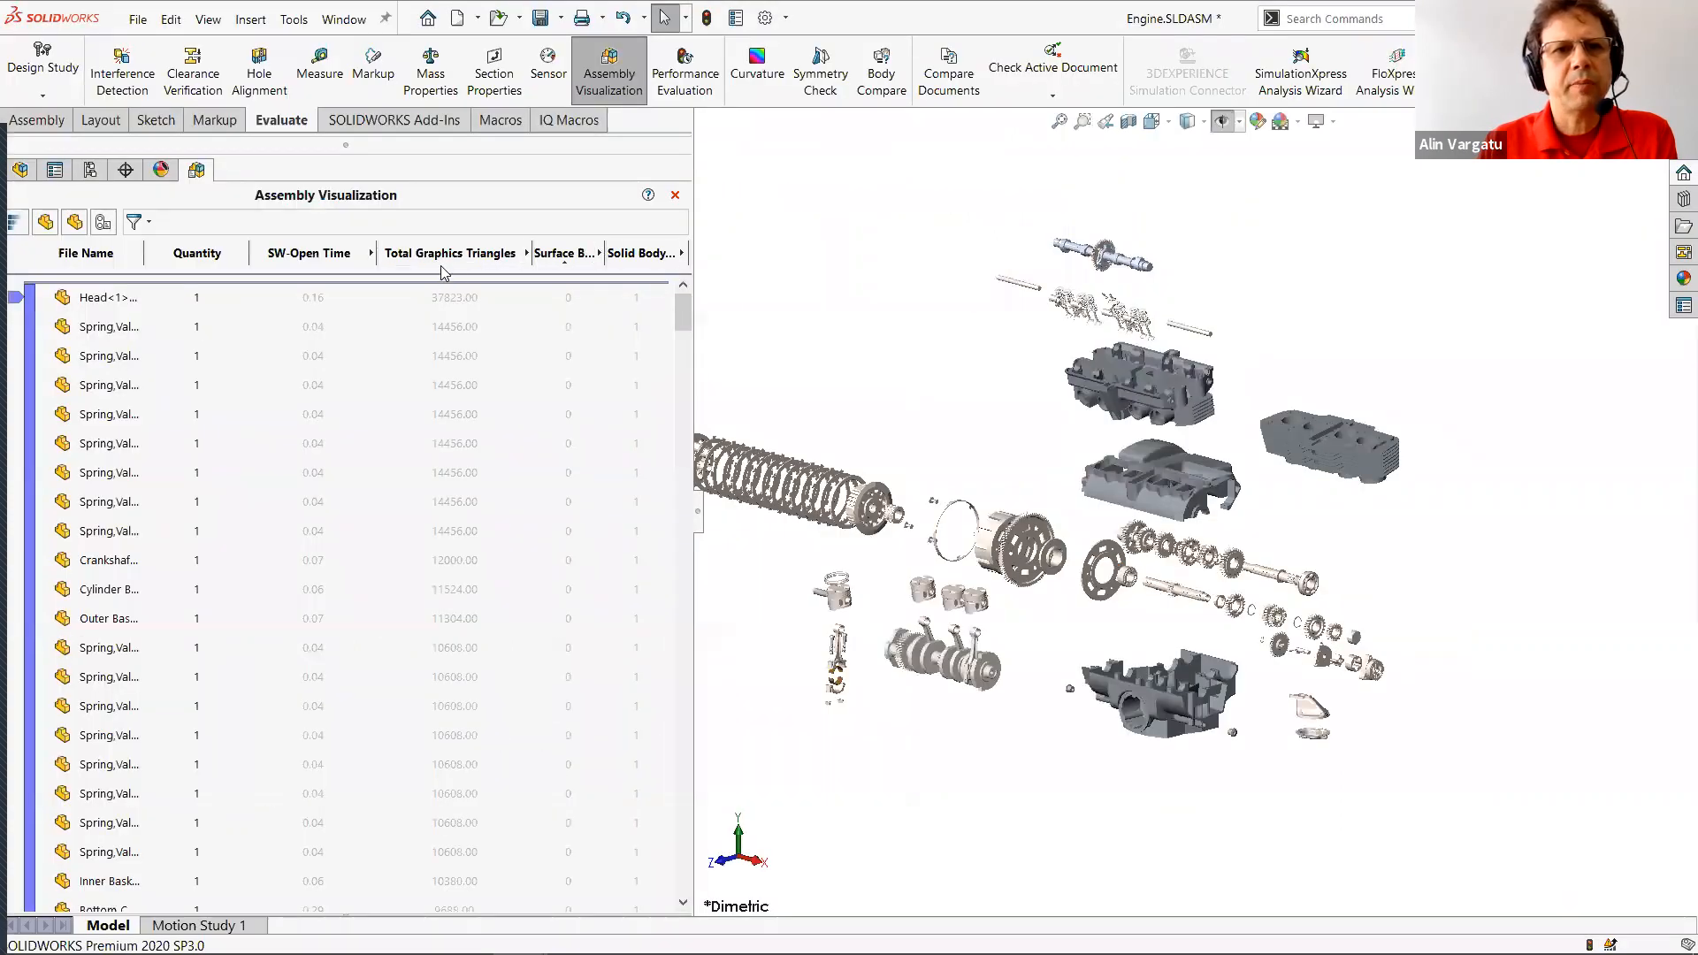
Sort the list by Total Graphics Triangles, largest first, and roll it back to Head and the Spring,Valve rows with 14456 triangles each.
left_click(484, 254)
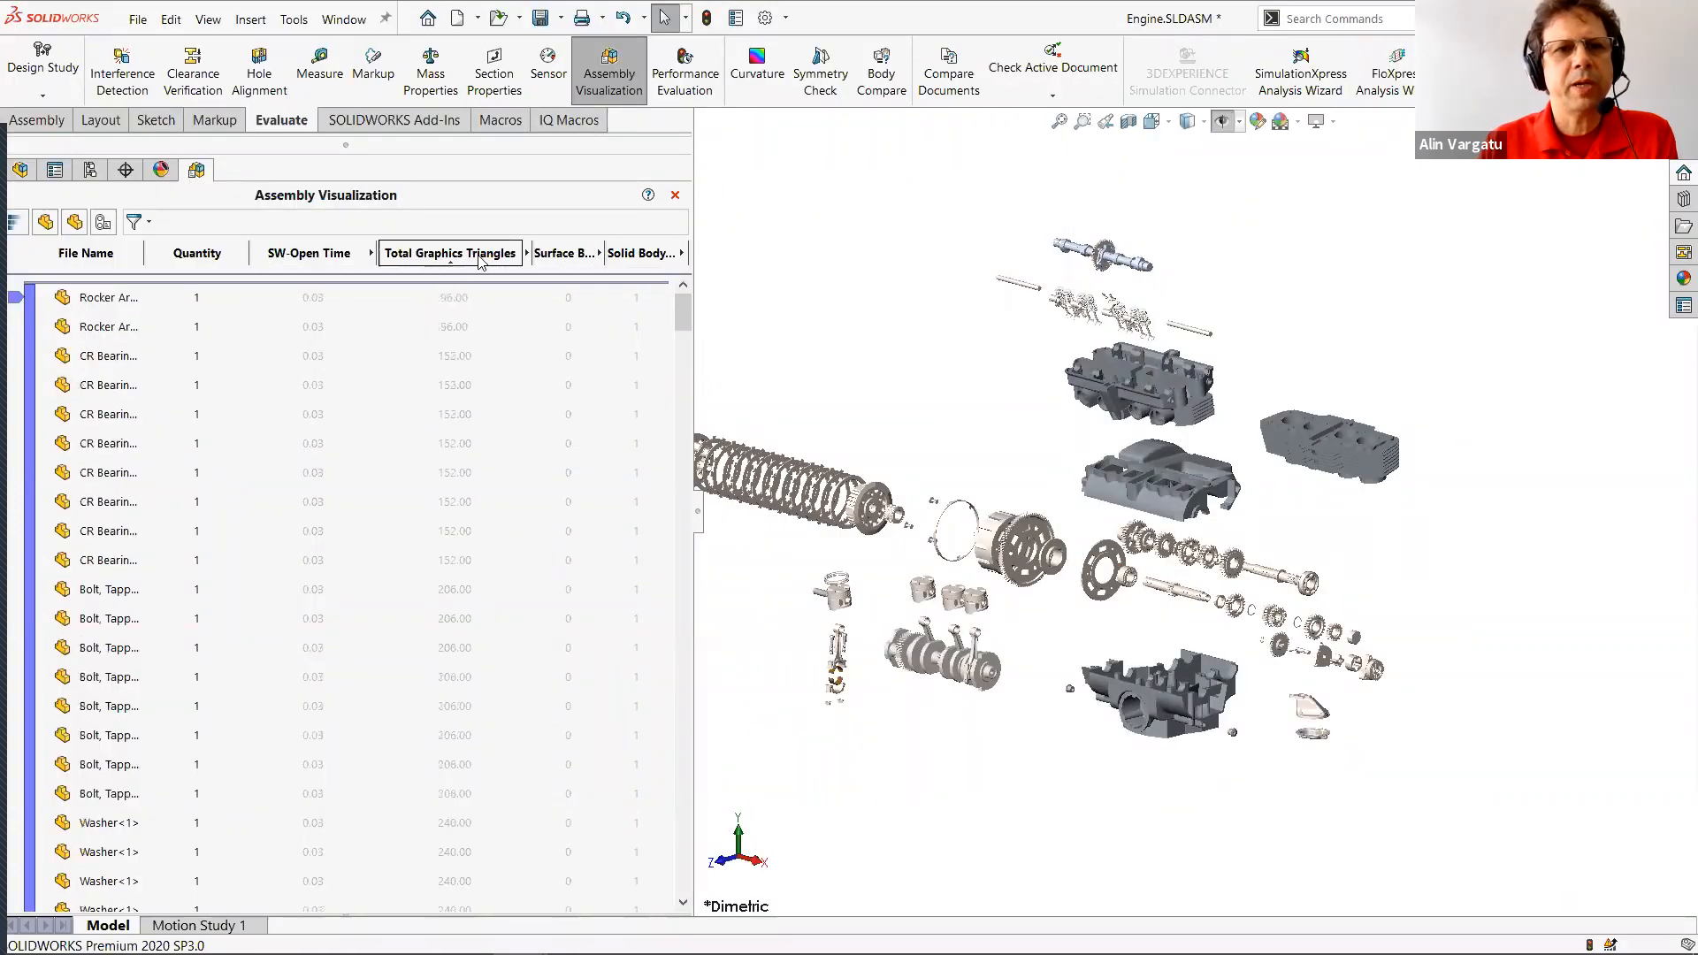
left_click(480, 255)
left_click_drag(685, 297, 668, 922)
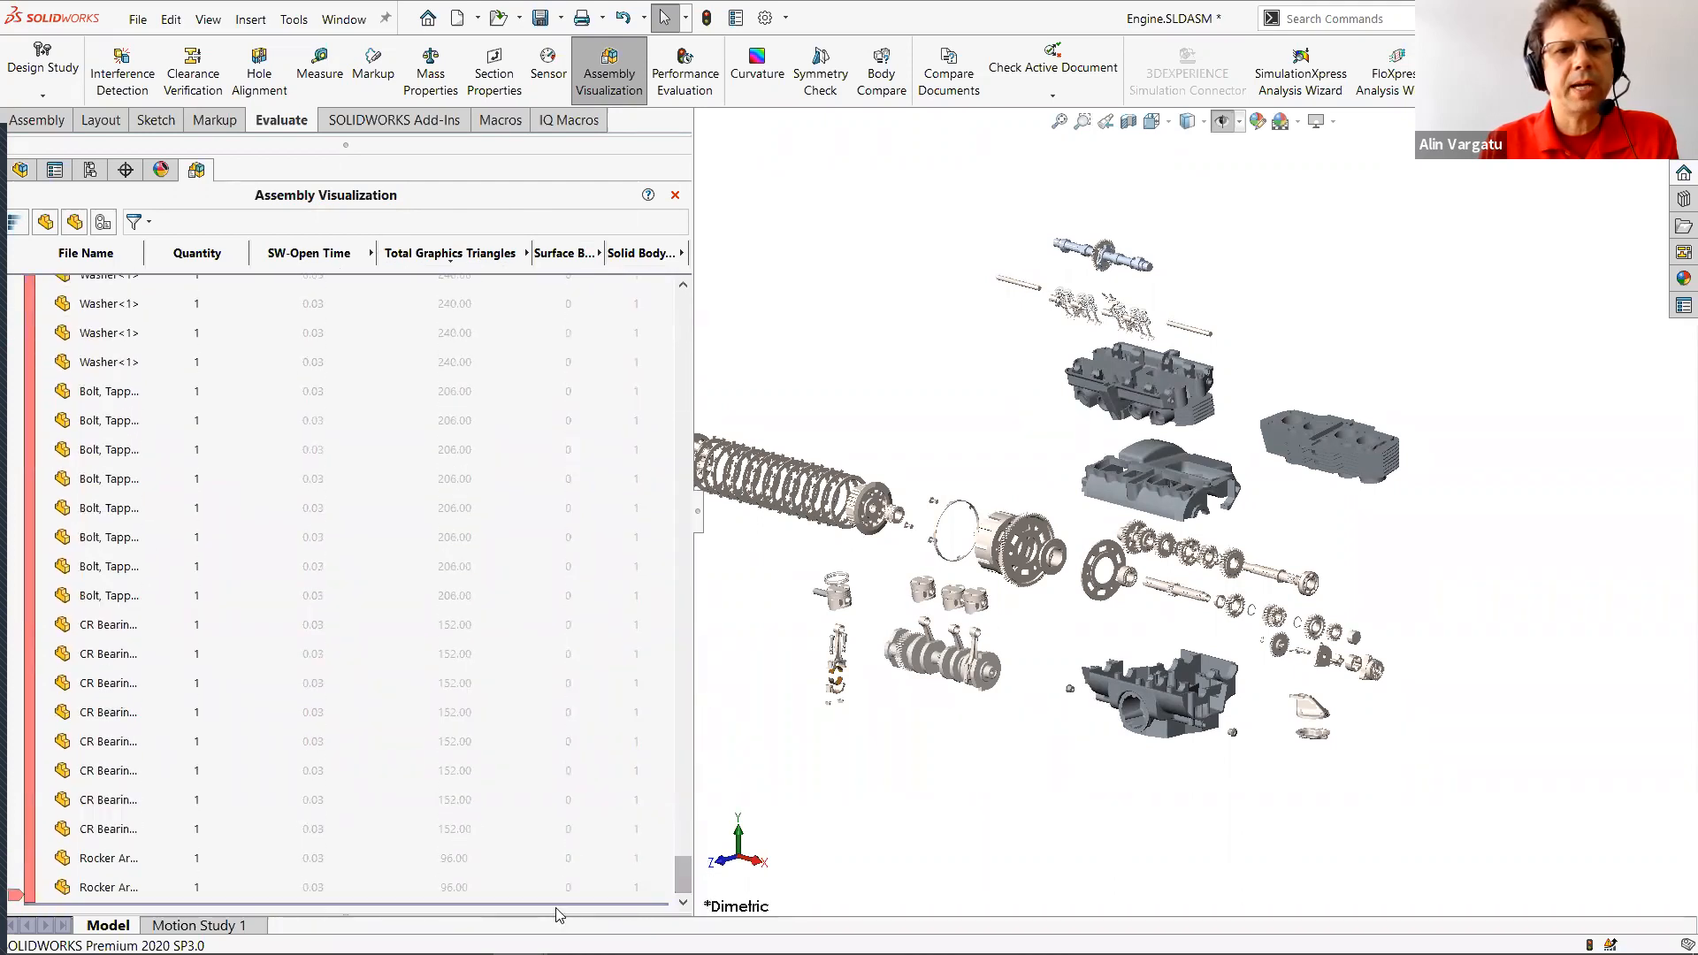
scroll(587, 542, "up", 10)
left_click_drag(513, 249, 492, 503)
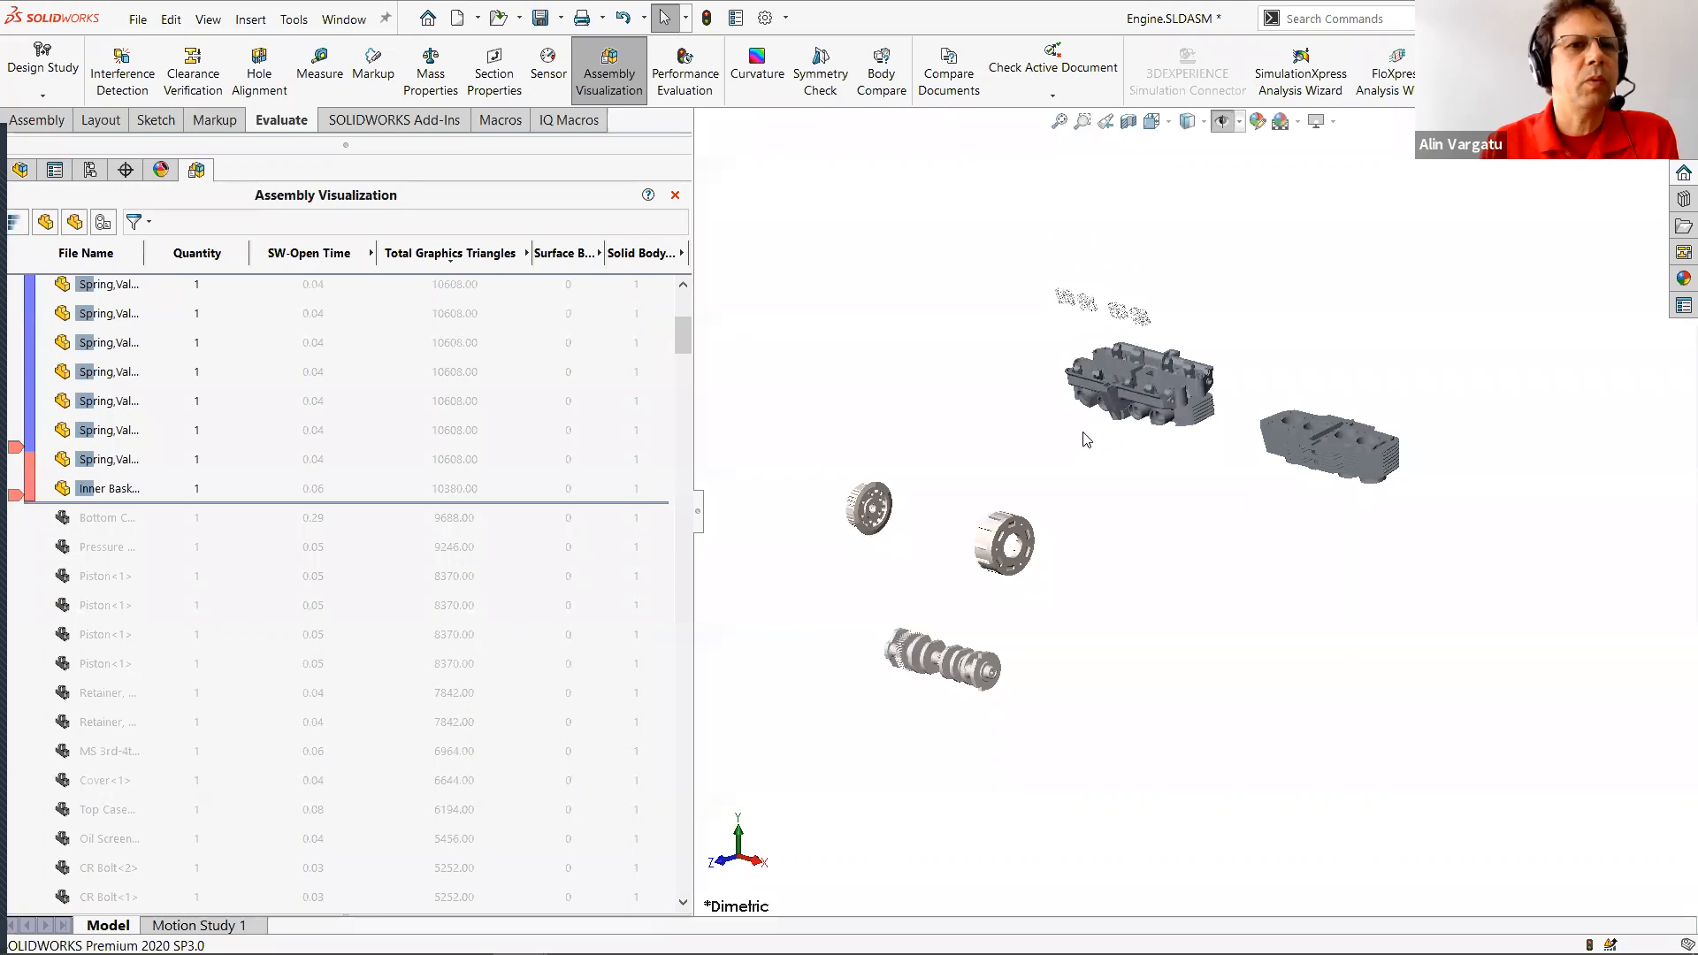
scroll(529, 491, "up", 3)
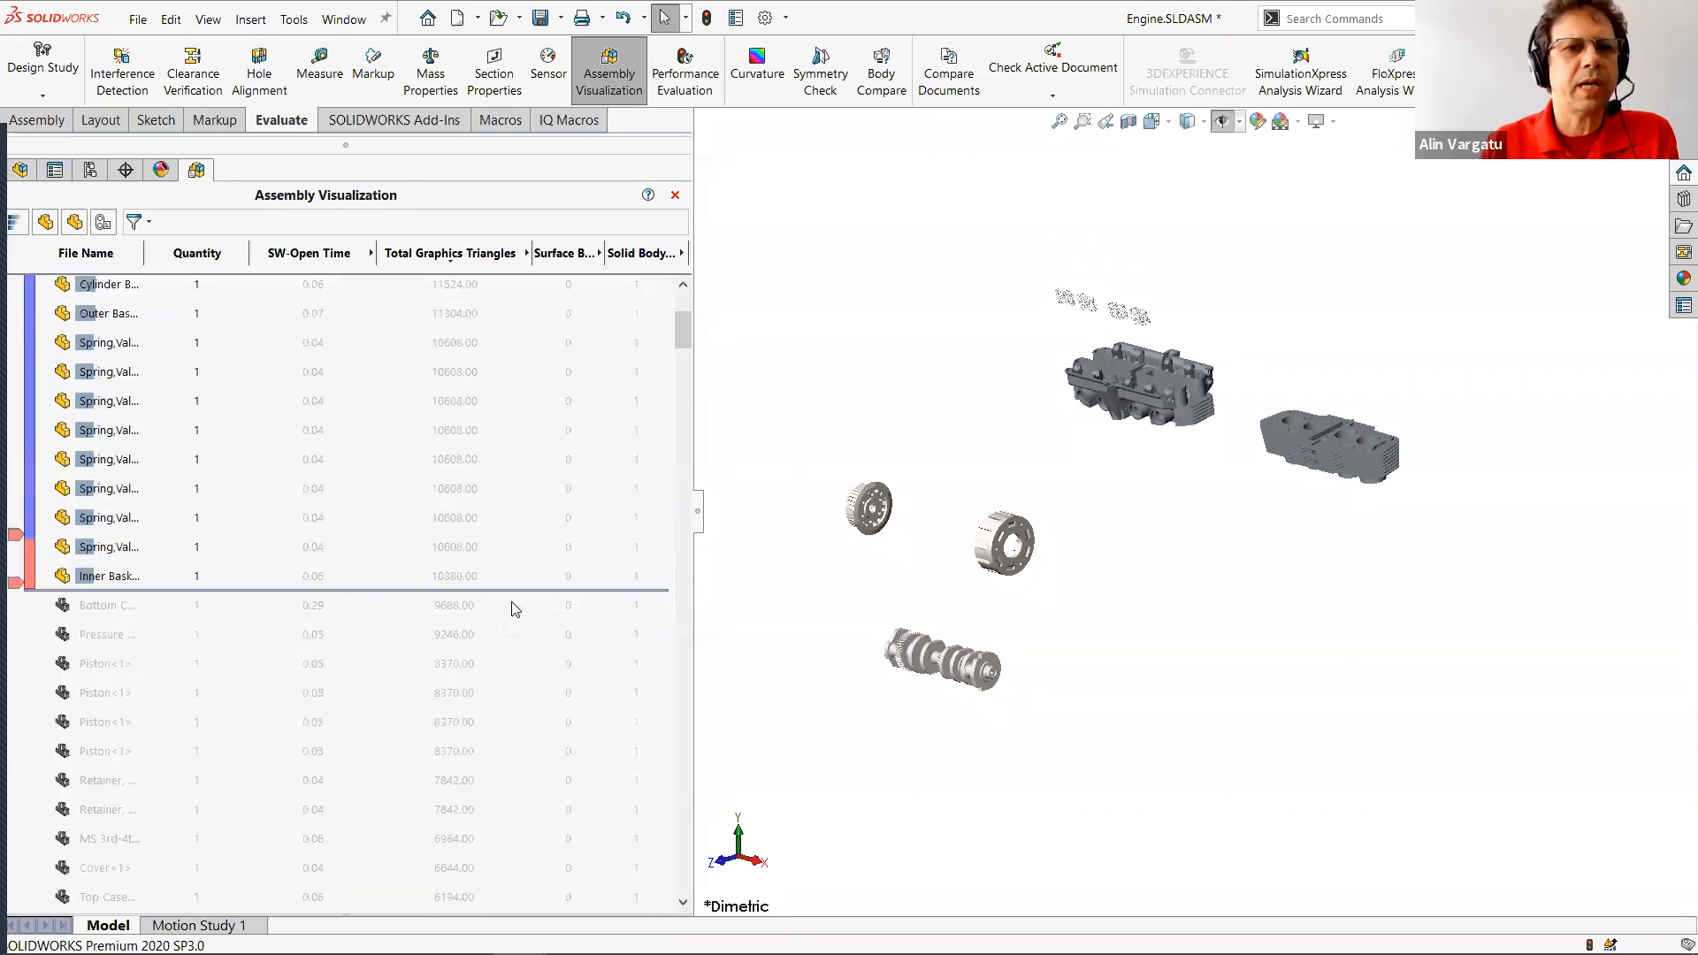
mouse_move(517, 586)
left_mouse_down()
mouse_move(493, 360)
mouse_move(506, 557)
left_mouse_up()
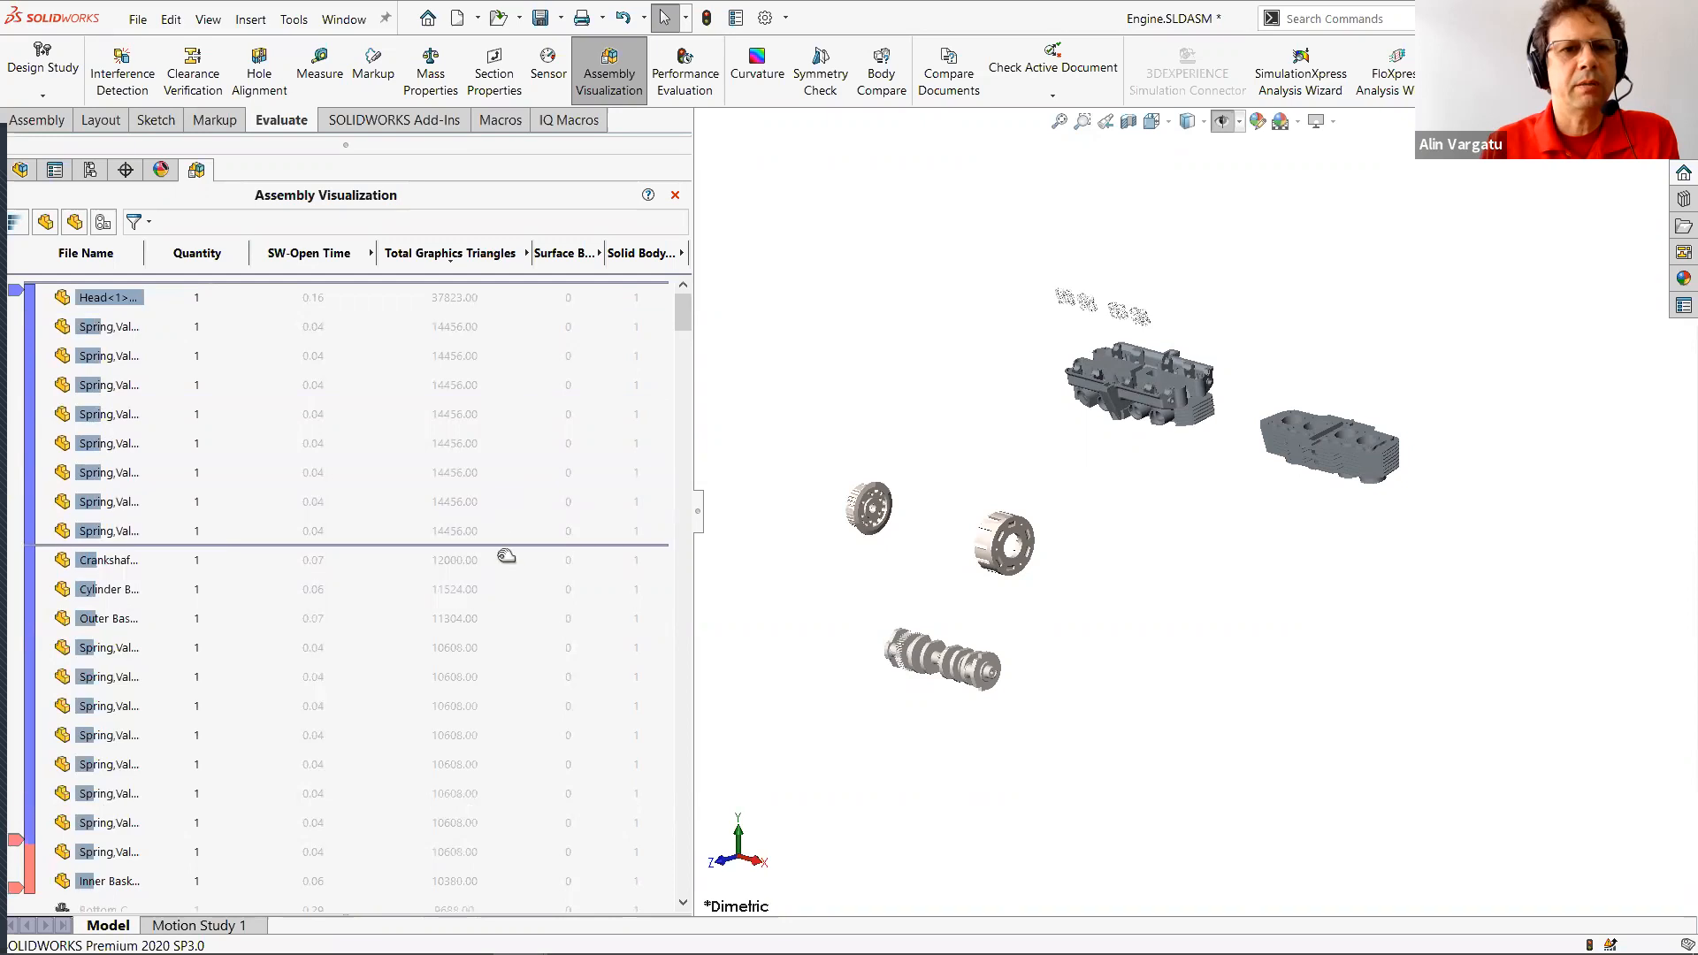
Group identical components in the list and isolate the two Spring,Valve rows with the most graphics triangles.
left_click(74, 222)
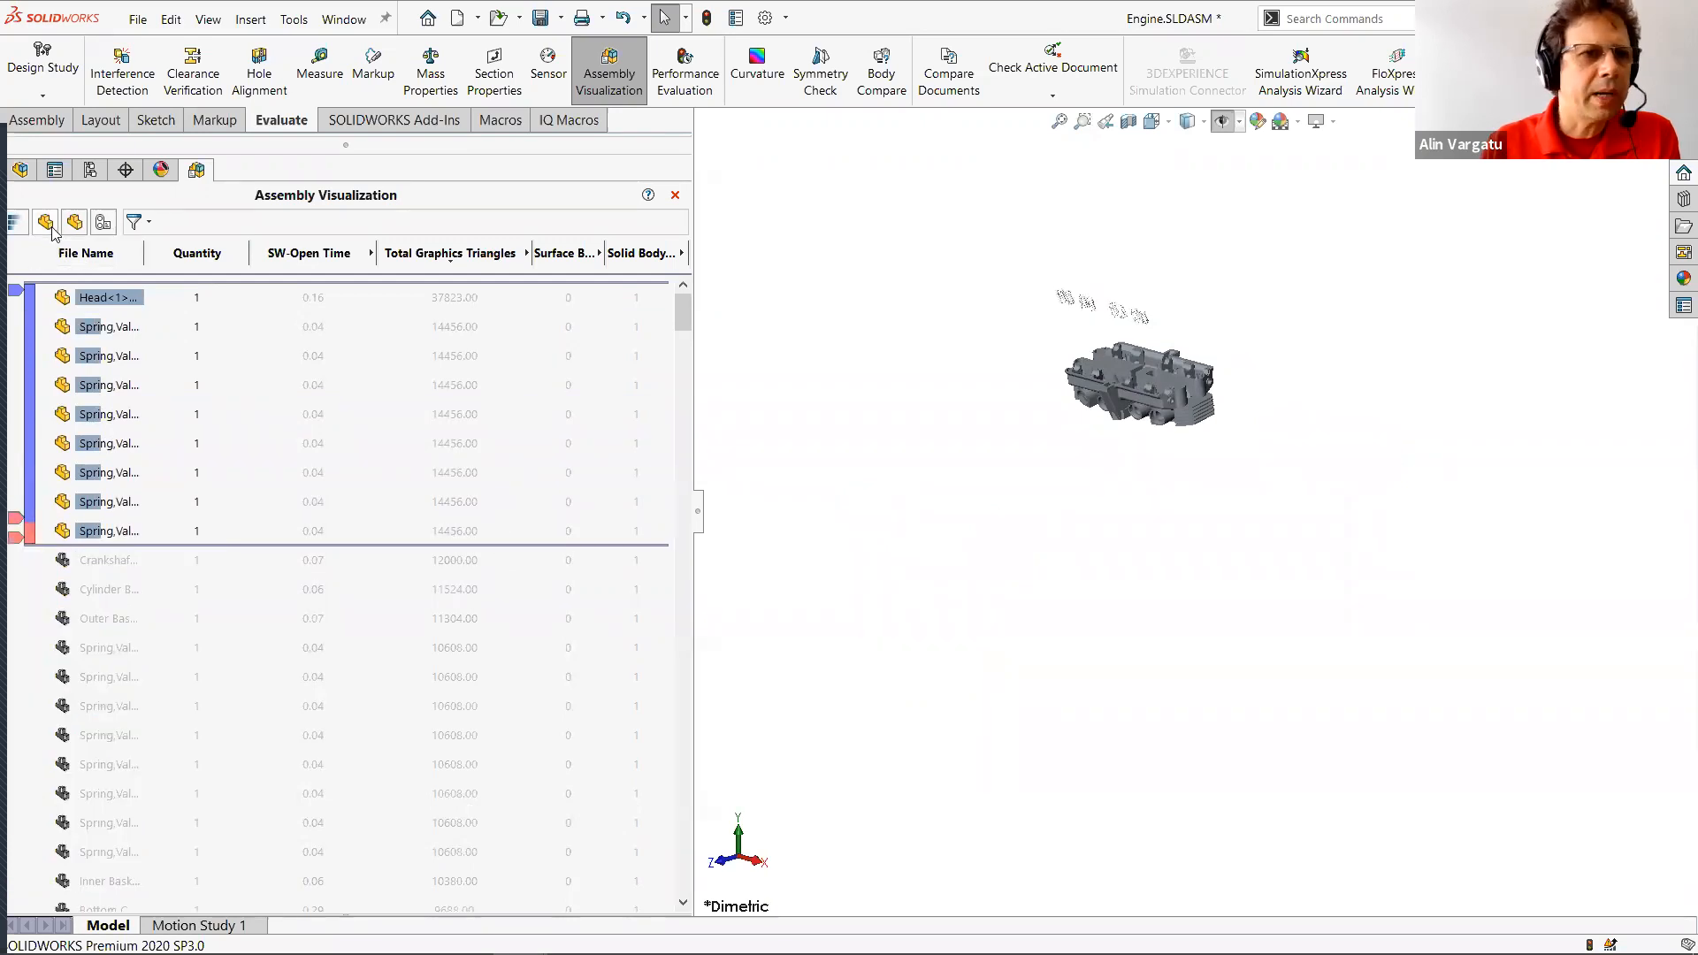
left_click(74, 222)
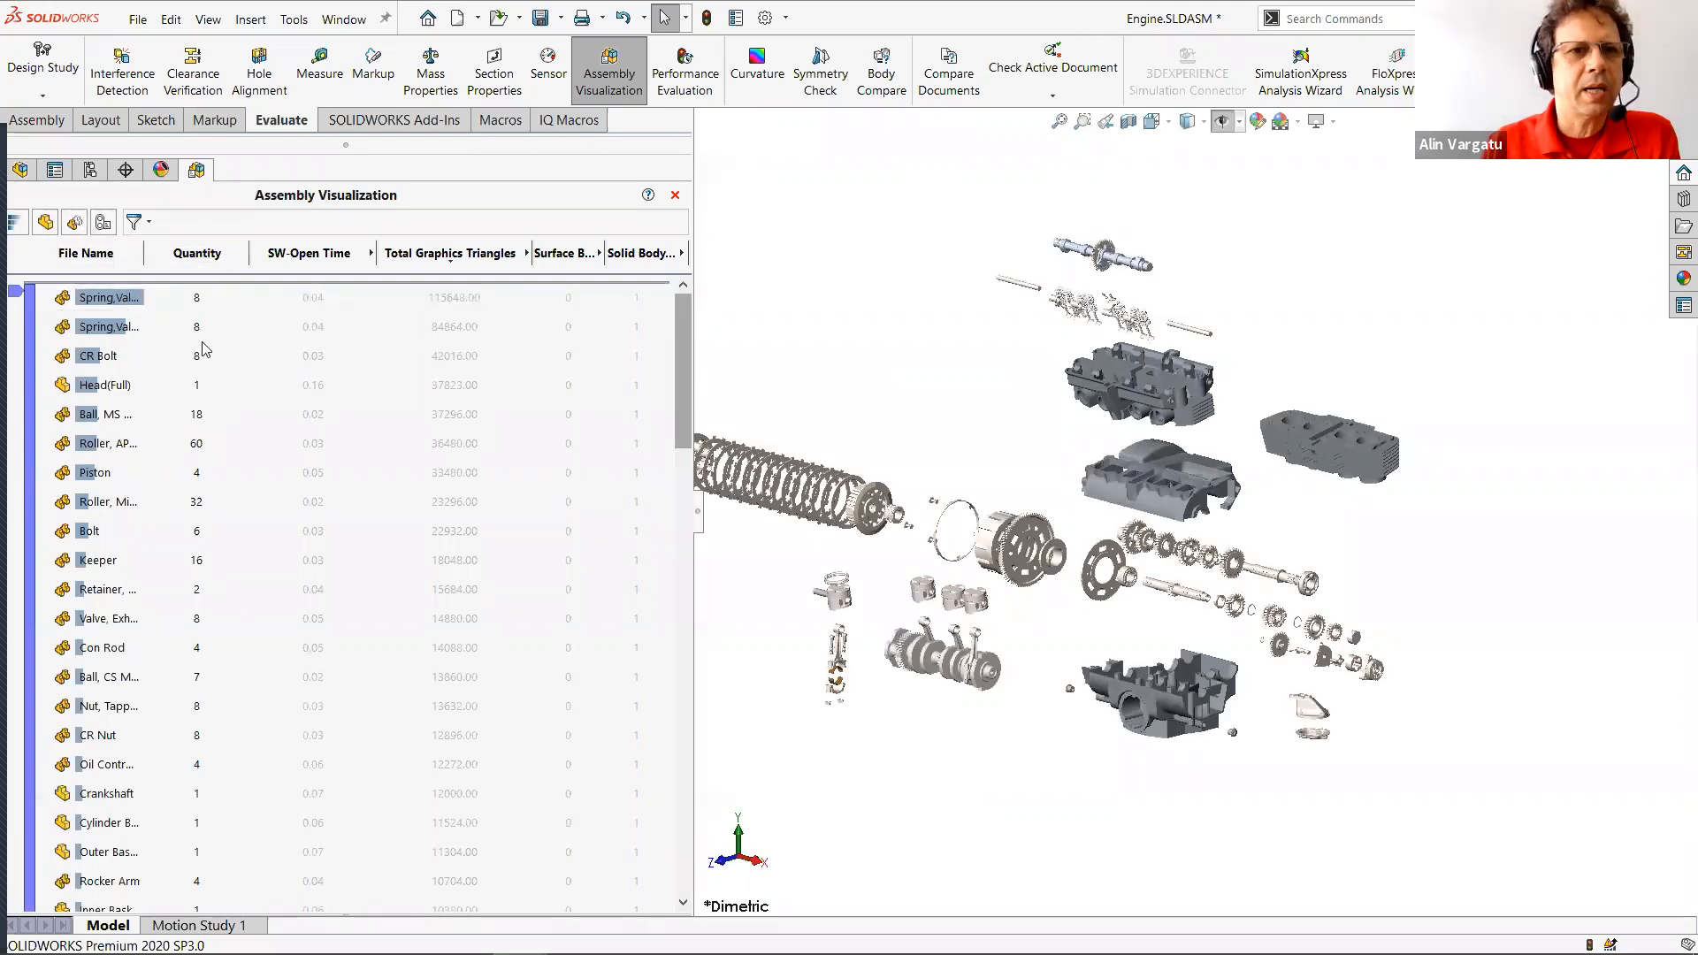
left_click_drag(678, 421, 531, 347)
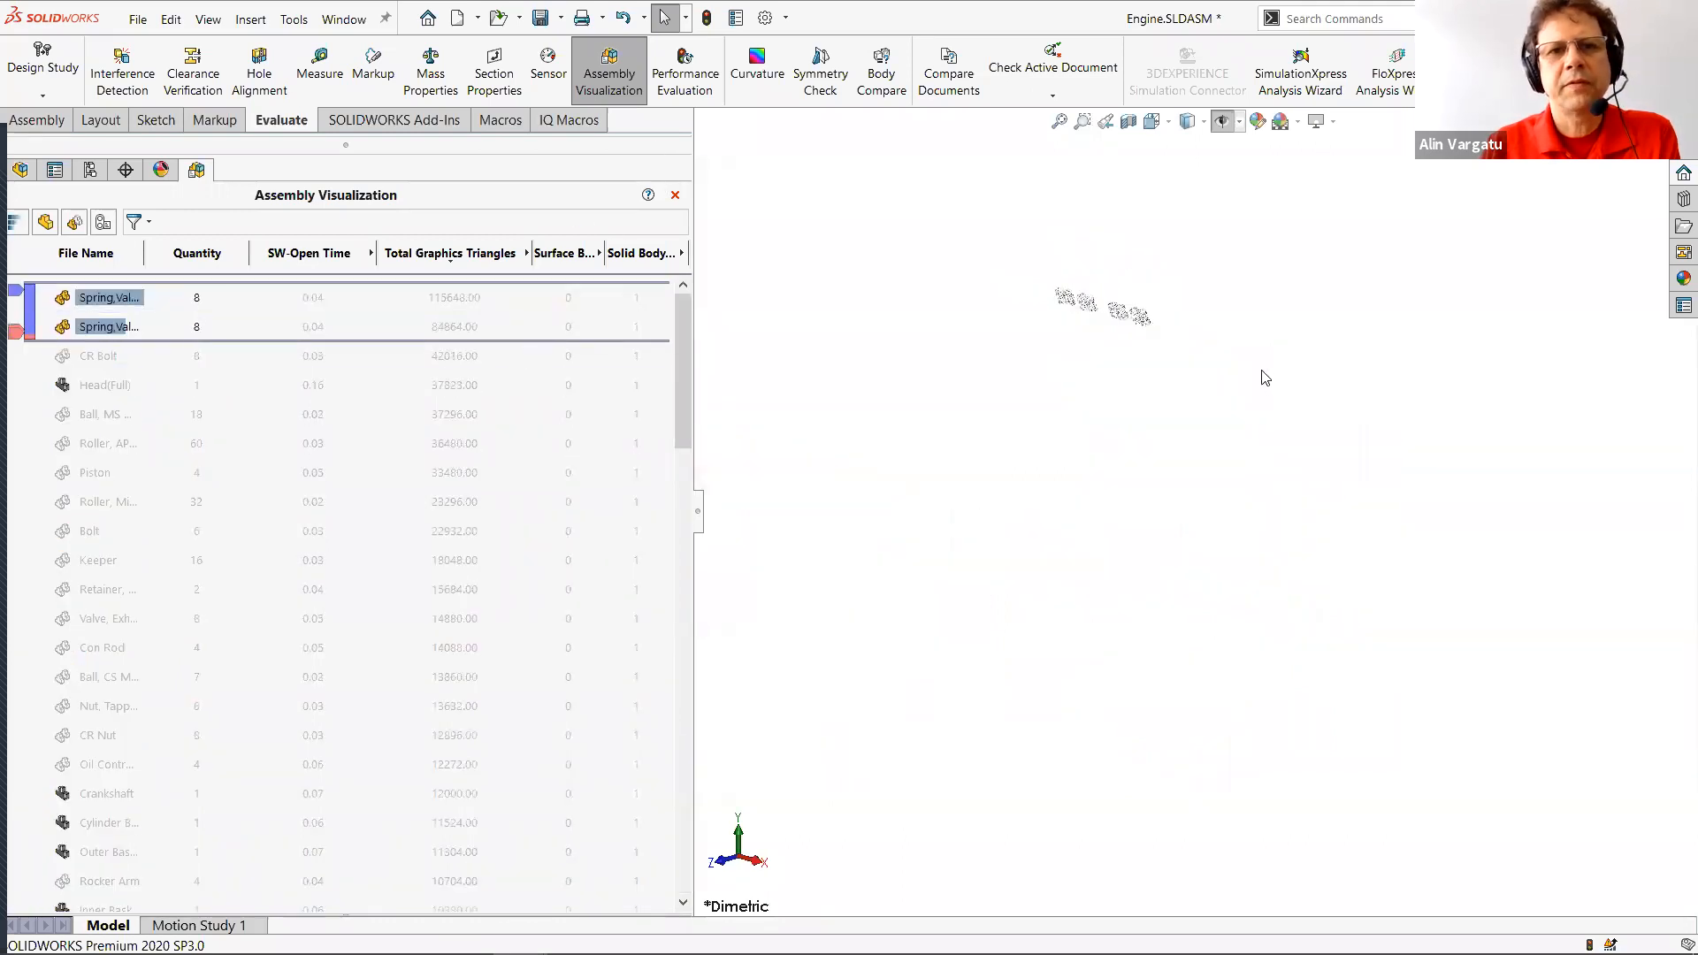
key("f")
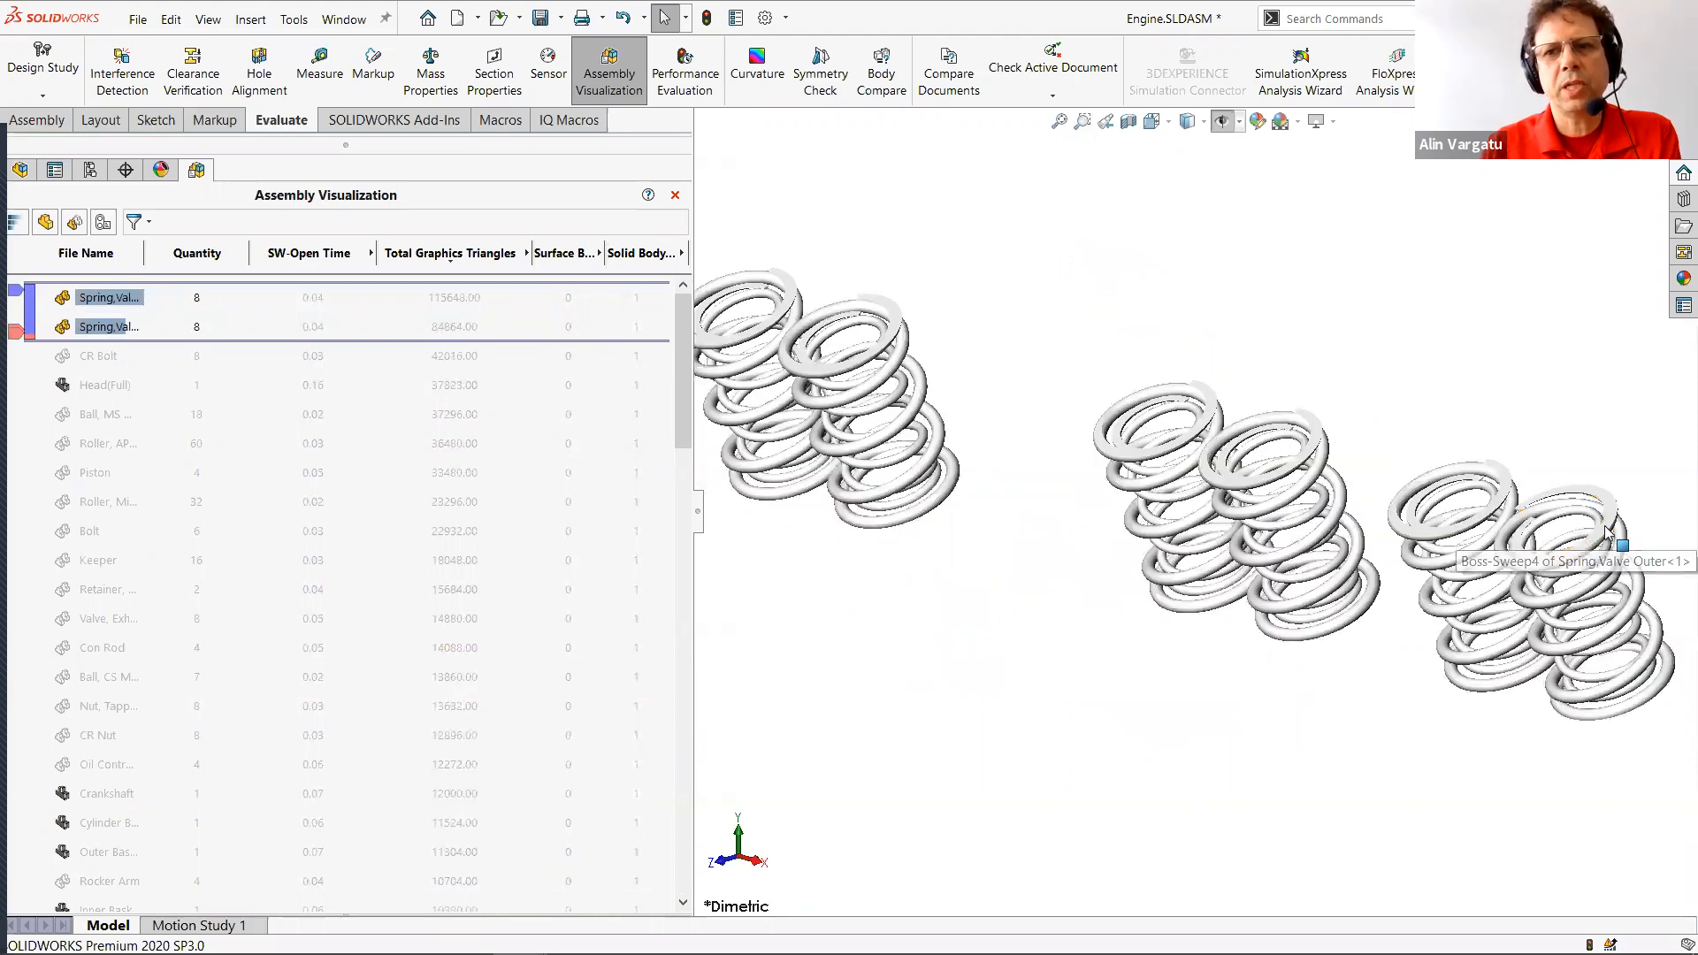
scroll(1499, 567, "down", 2)
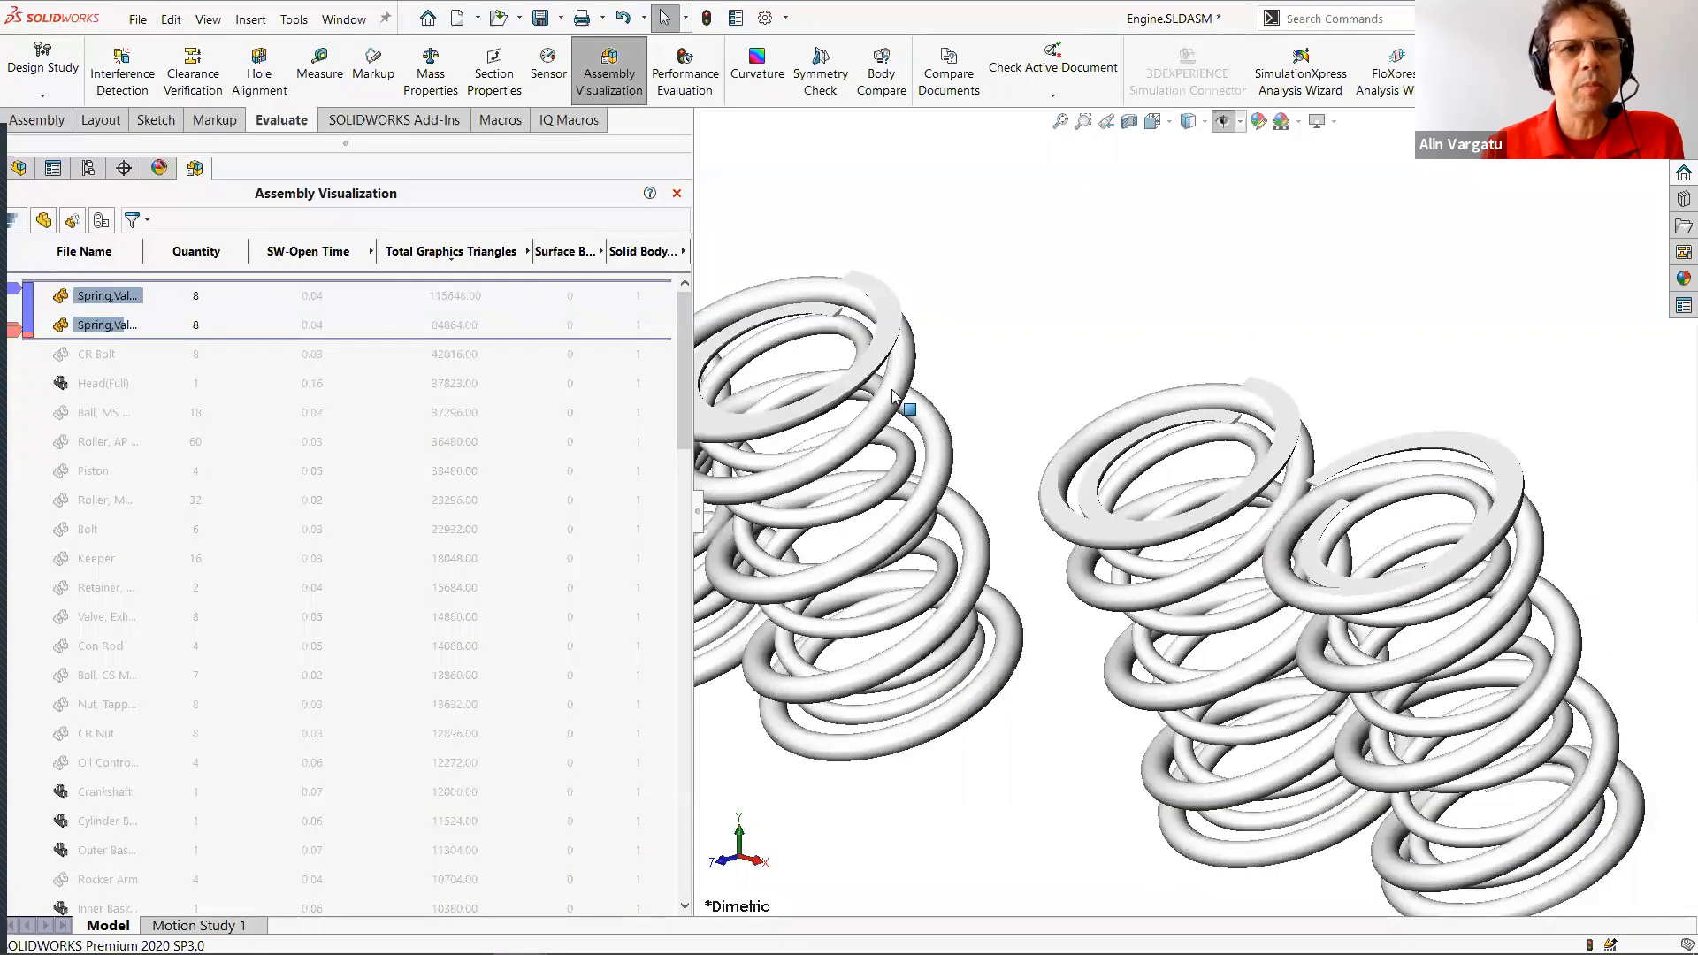
Roll the list to its end to show all components and browse the context commands of Head(Full) and Roller, AP Bearing.
right_click(544, 337)
left_click(601, 358)
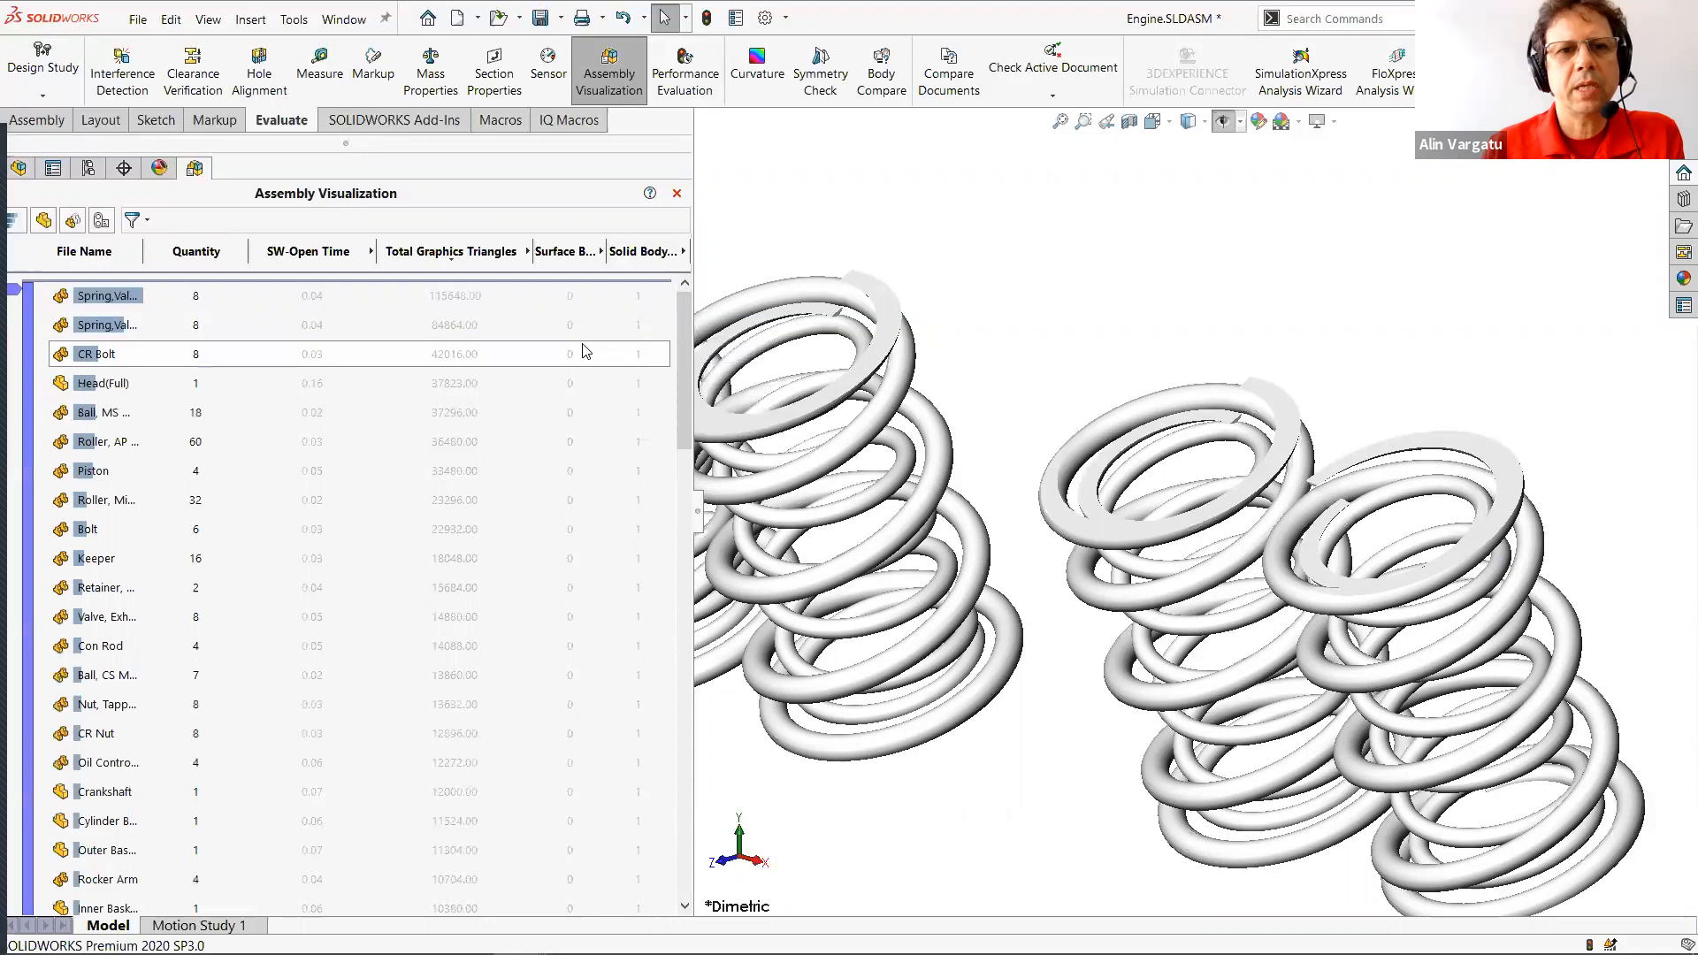
right_click(120, 385)
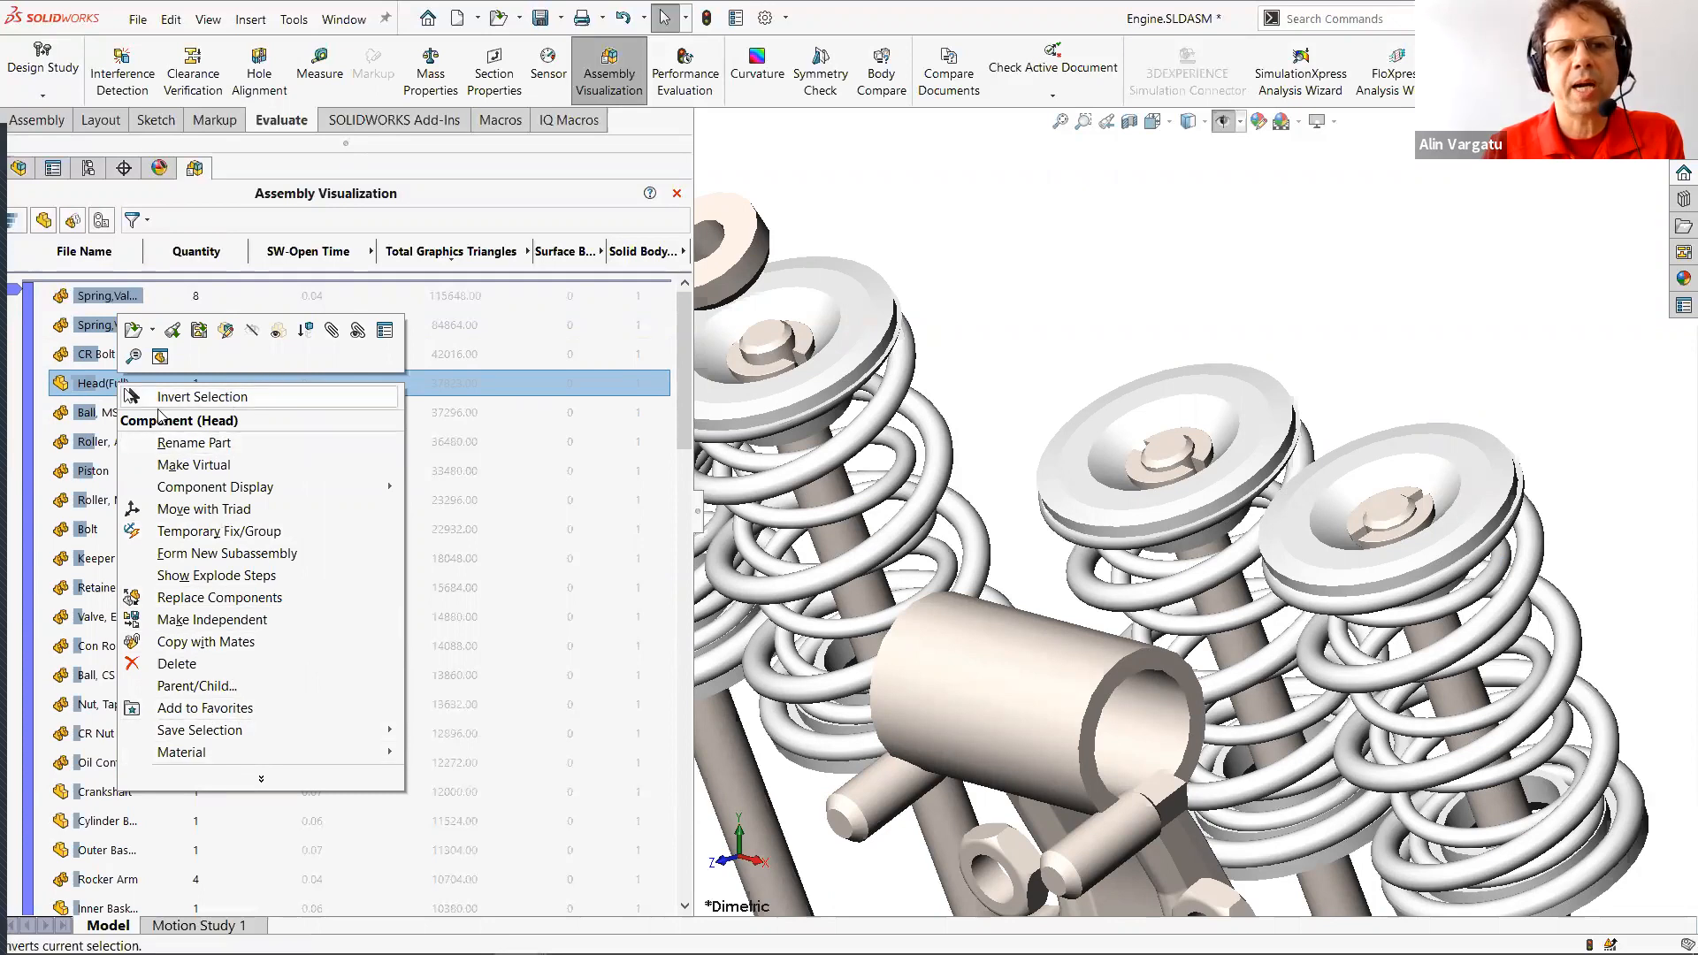
right_click(93, 445)
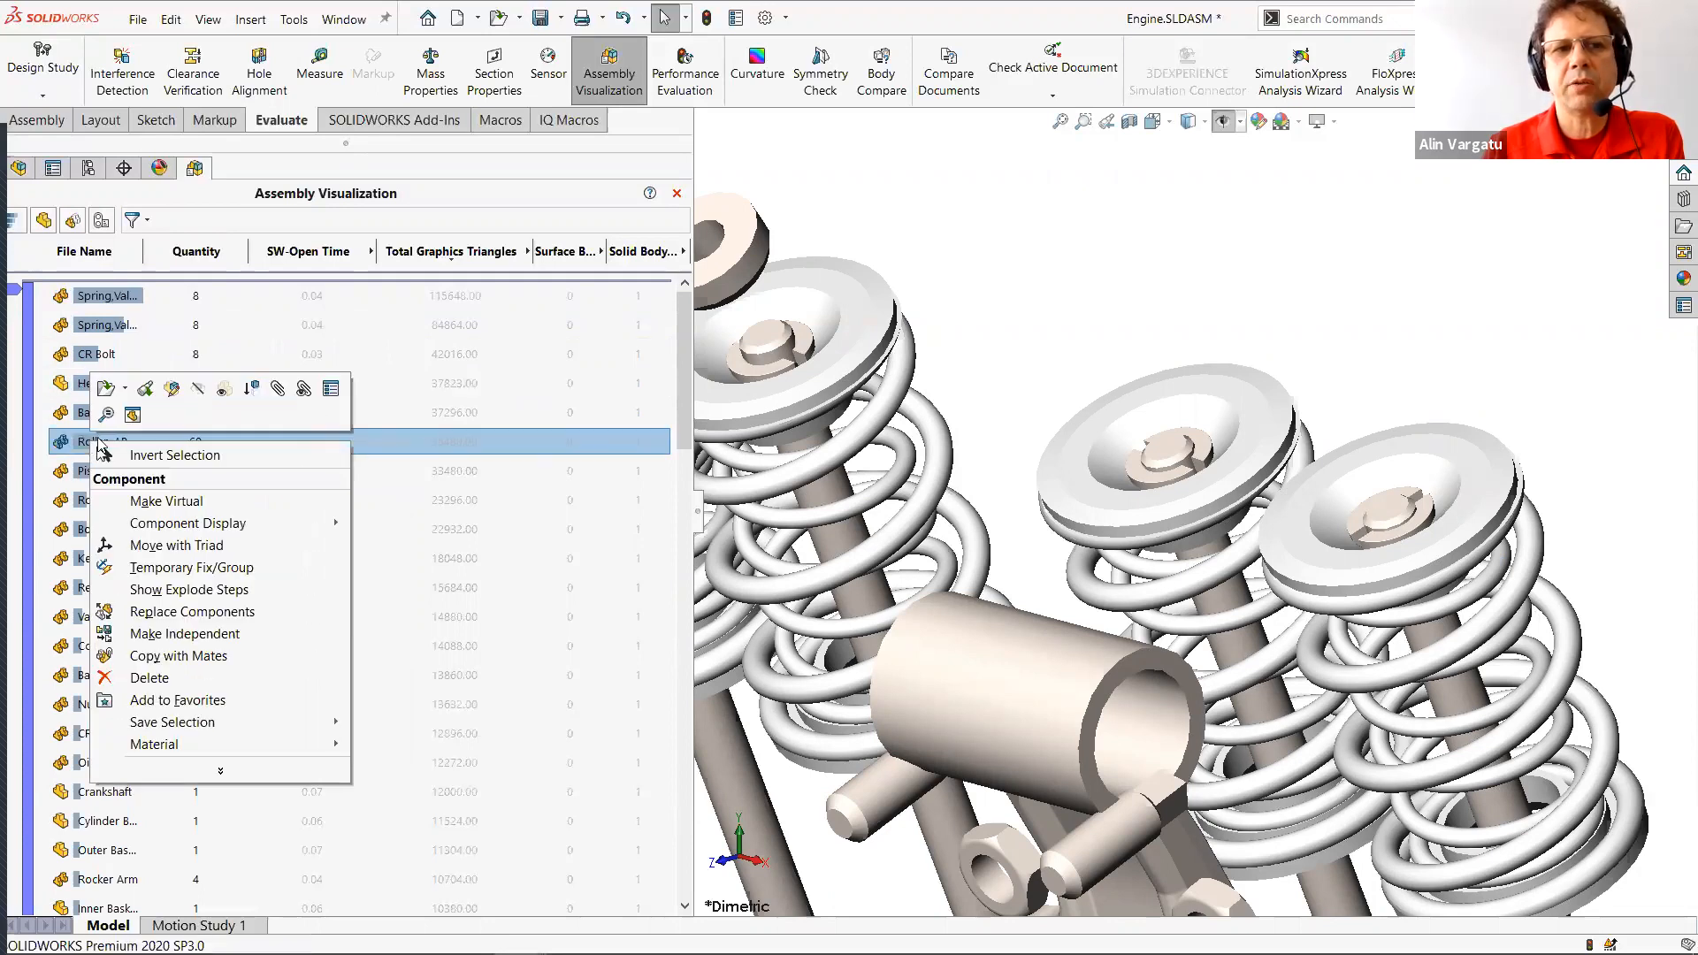
left_click(684, 383)
left_click_drag(685, 381, 636, 907)
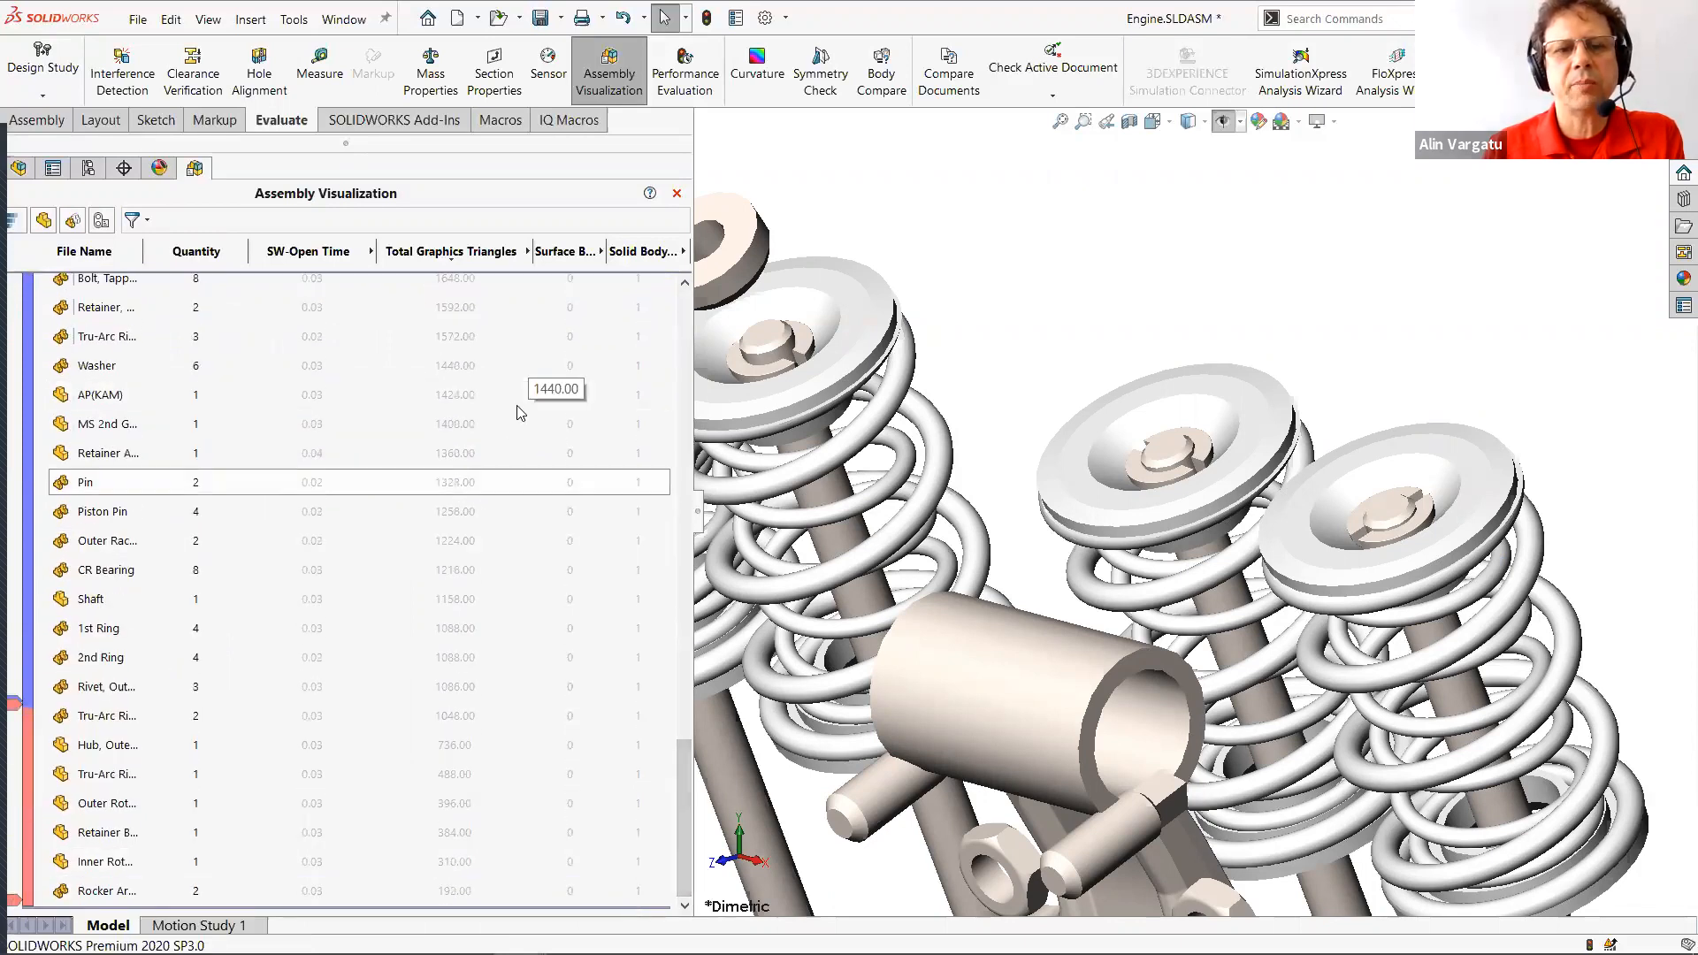
scroll(1110, 314, "up", 4)
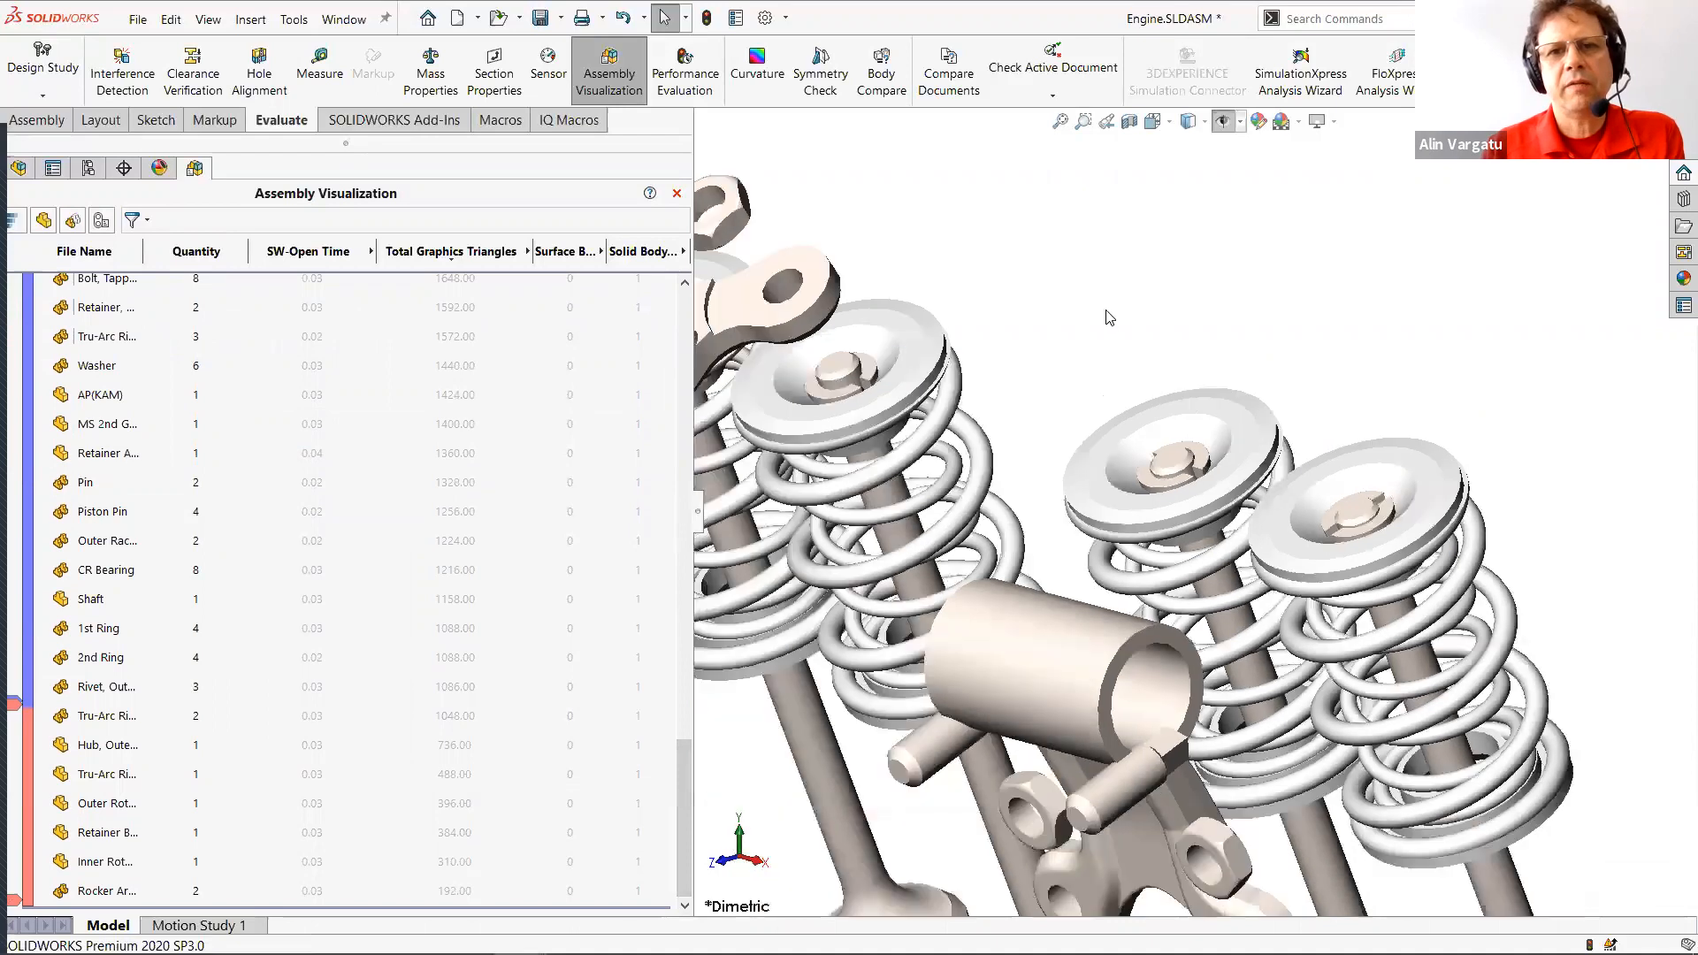
Switch to the presentation, advance to the slide on isolating a range of components, and return to SOLIDWORKS.
key("alt+Tab")
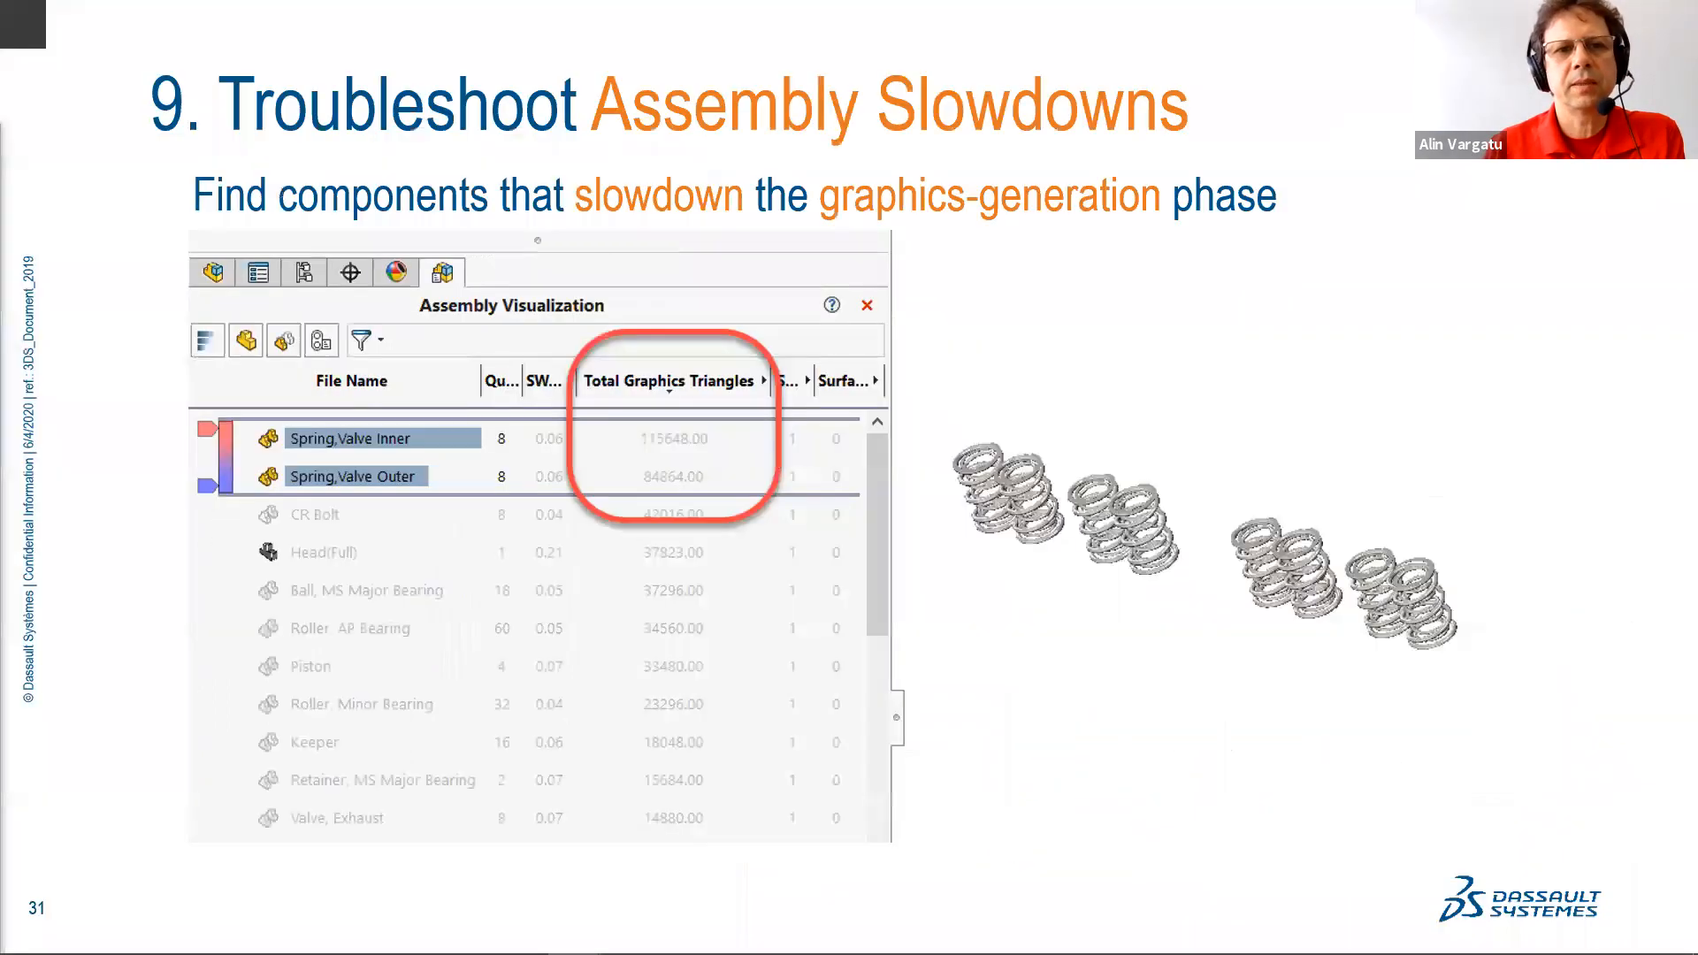
key("Right")
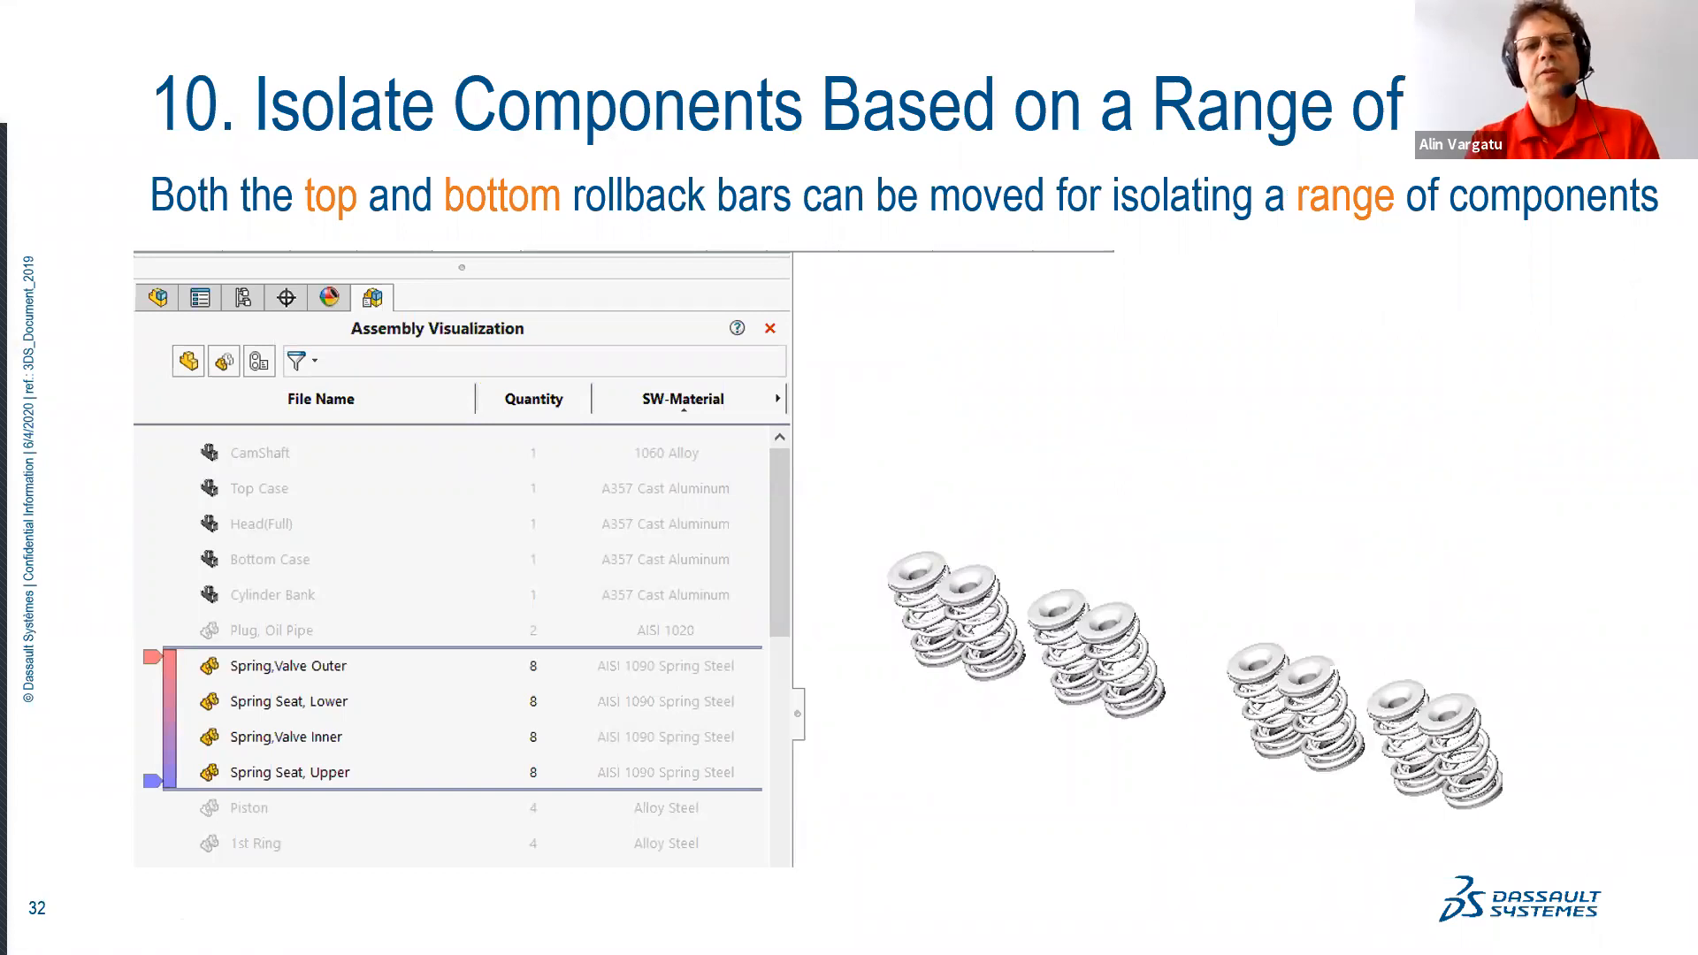
key("alt+Tab")
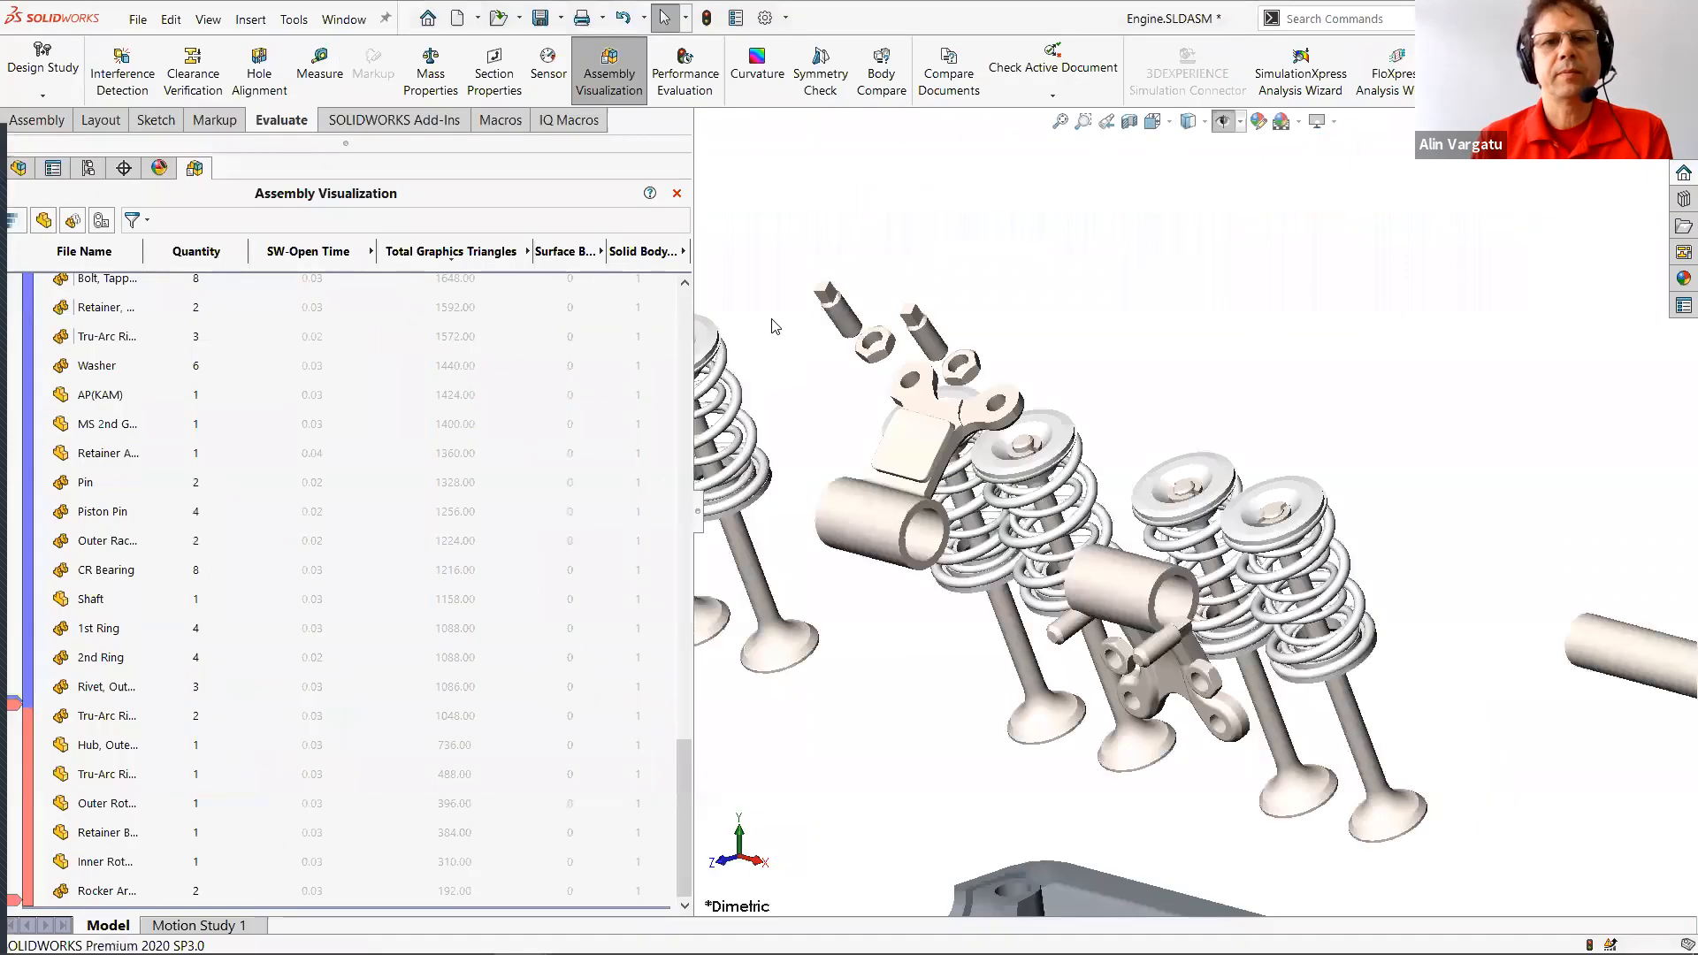
Load the saved visualization style that has only the File Name, Quantity and Mass columns.
left_click(684, 253)
left_click(758, 539)
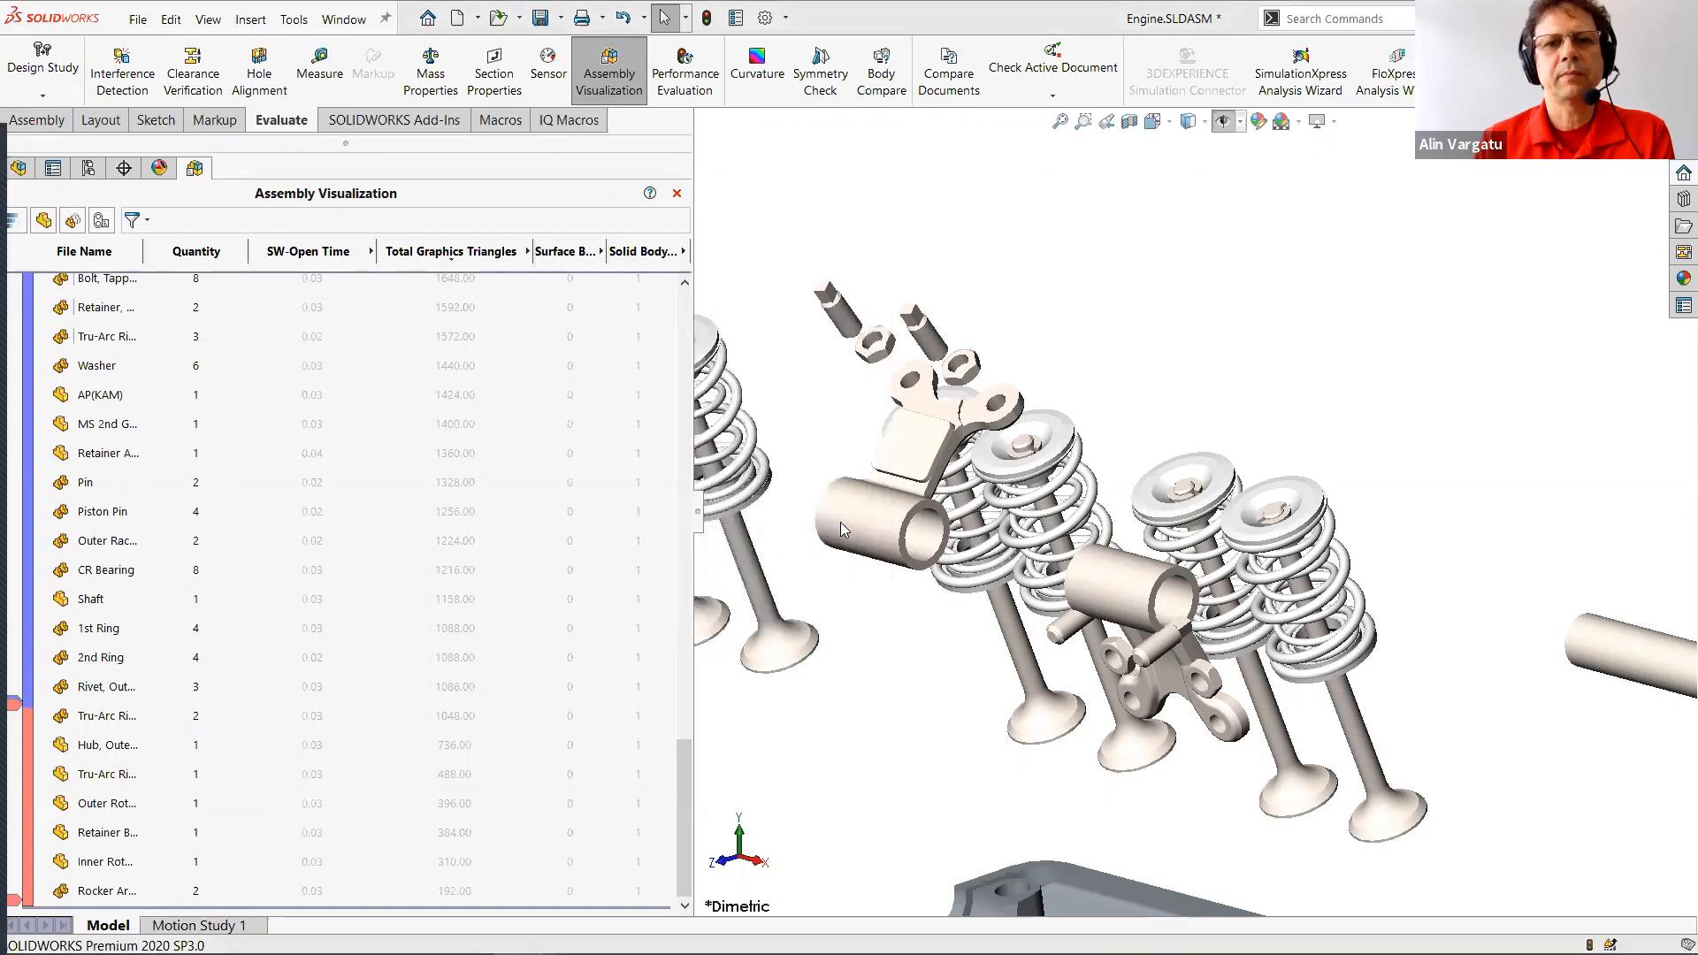
double_click(1052, 390)
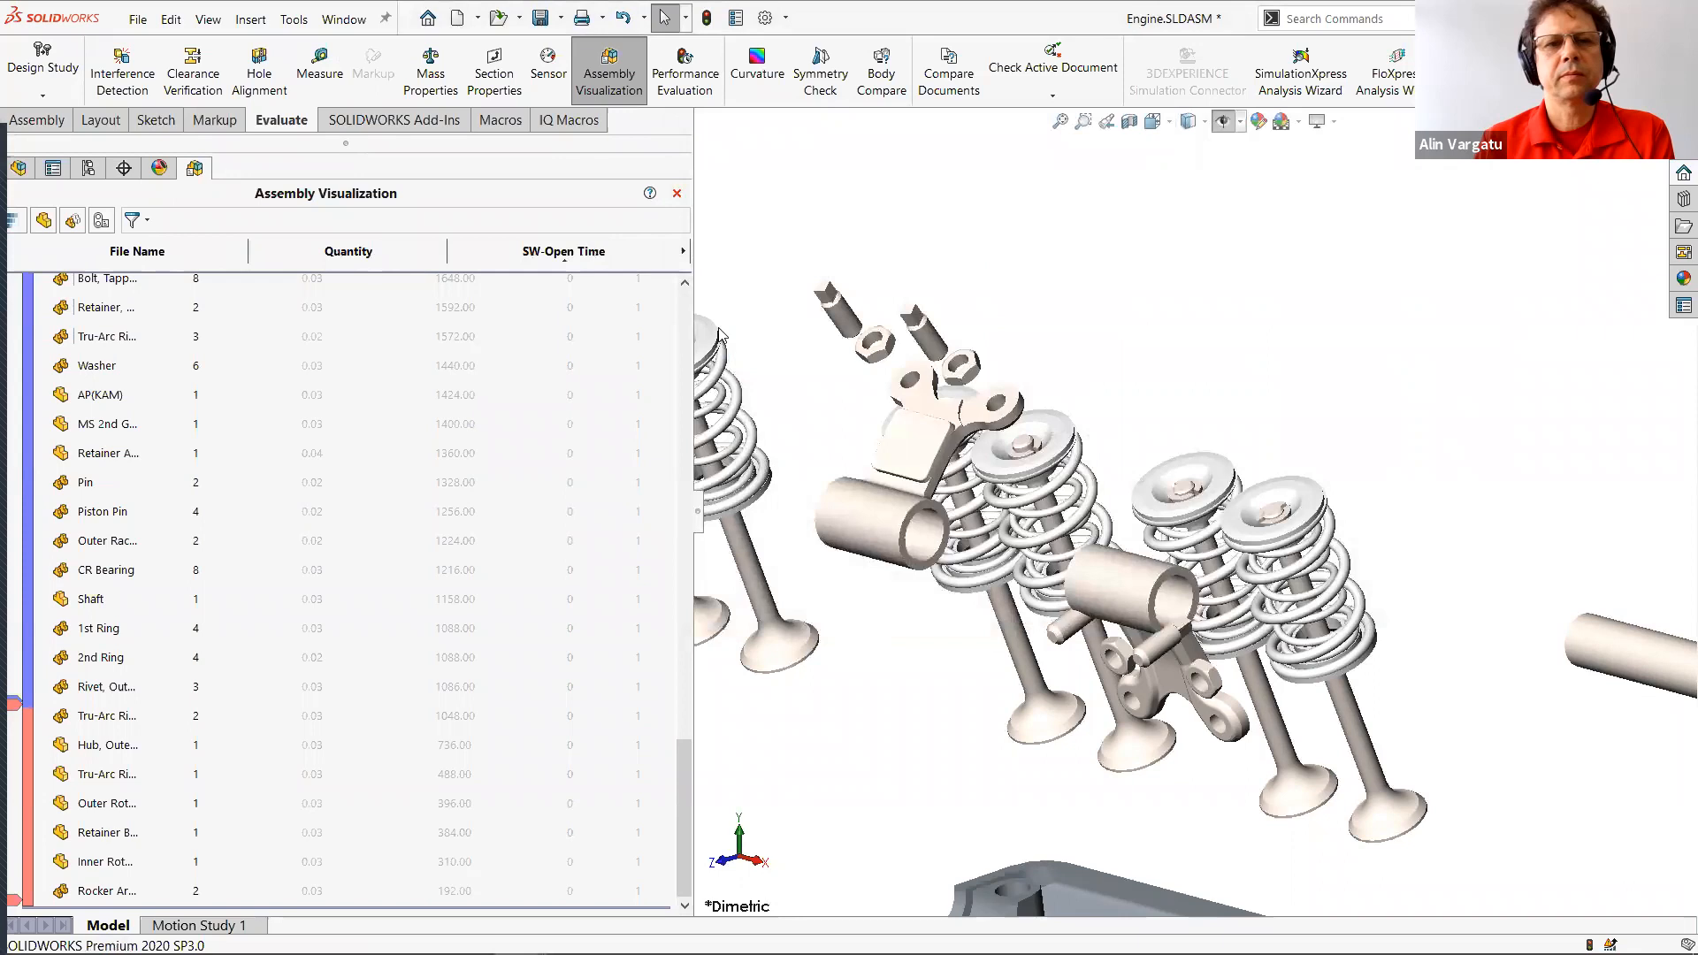
Change the Mass column to the SW-Material property and sort the component list by material in ascending order.
left_click(684, 252)
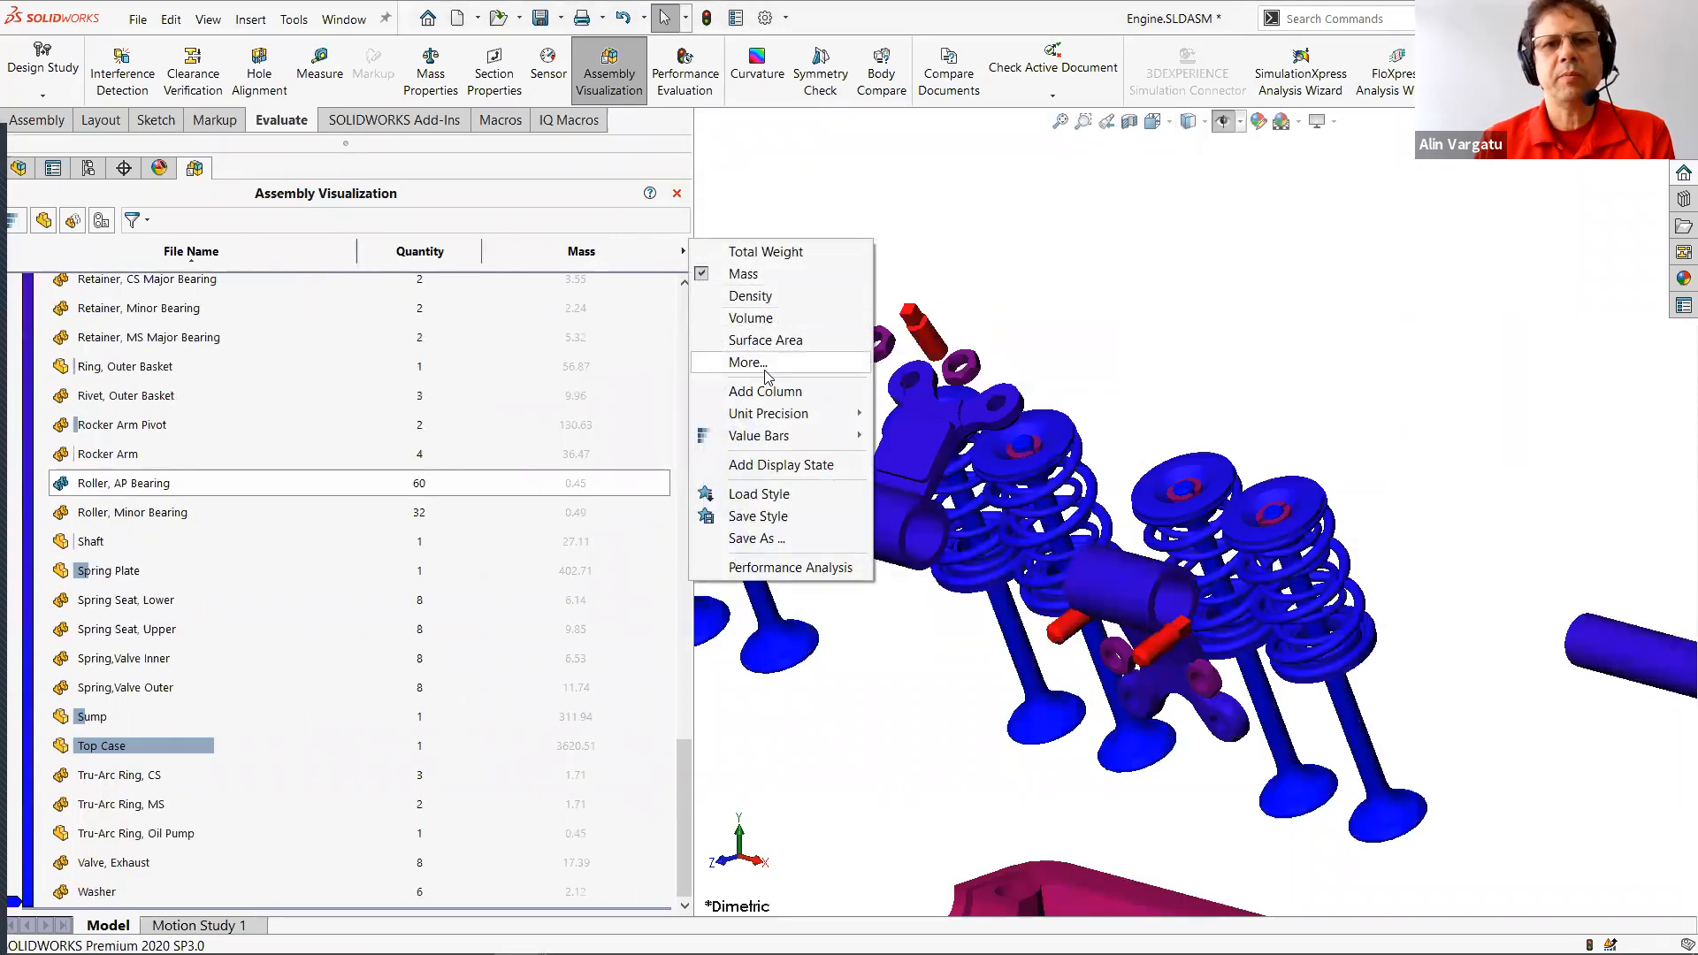
left_click(747, 362)
left_click(920, 409)
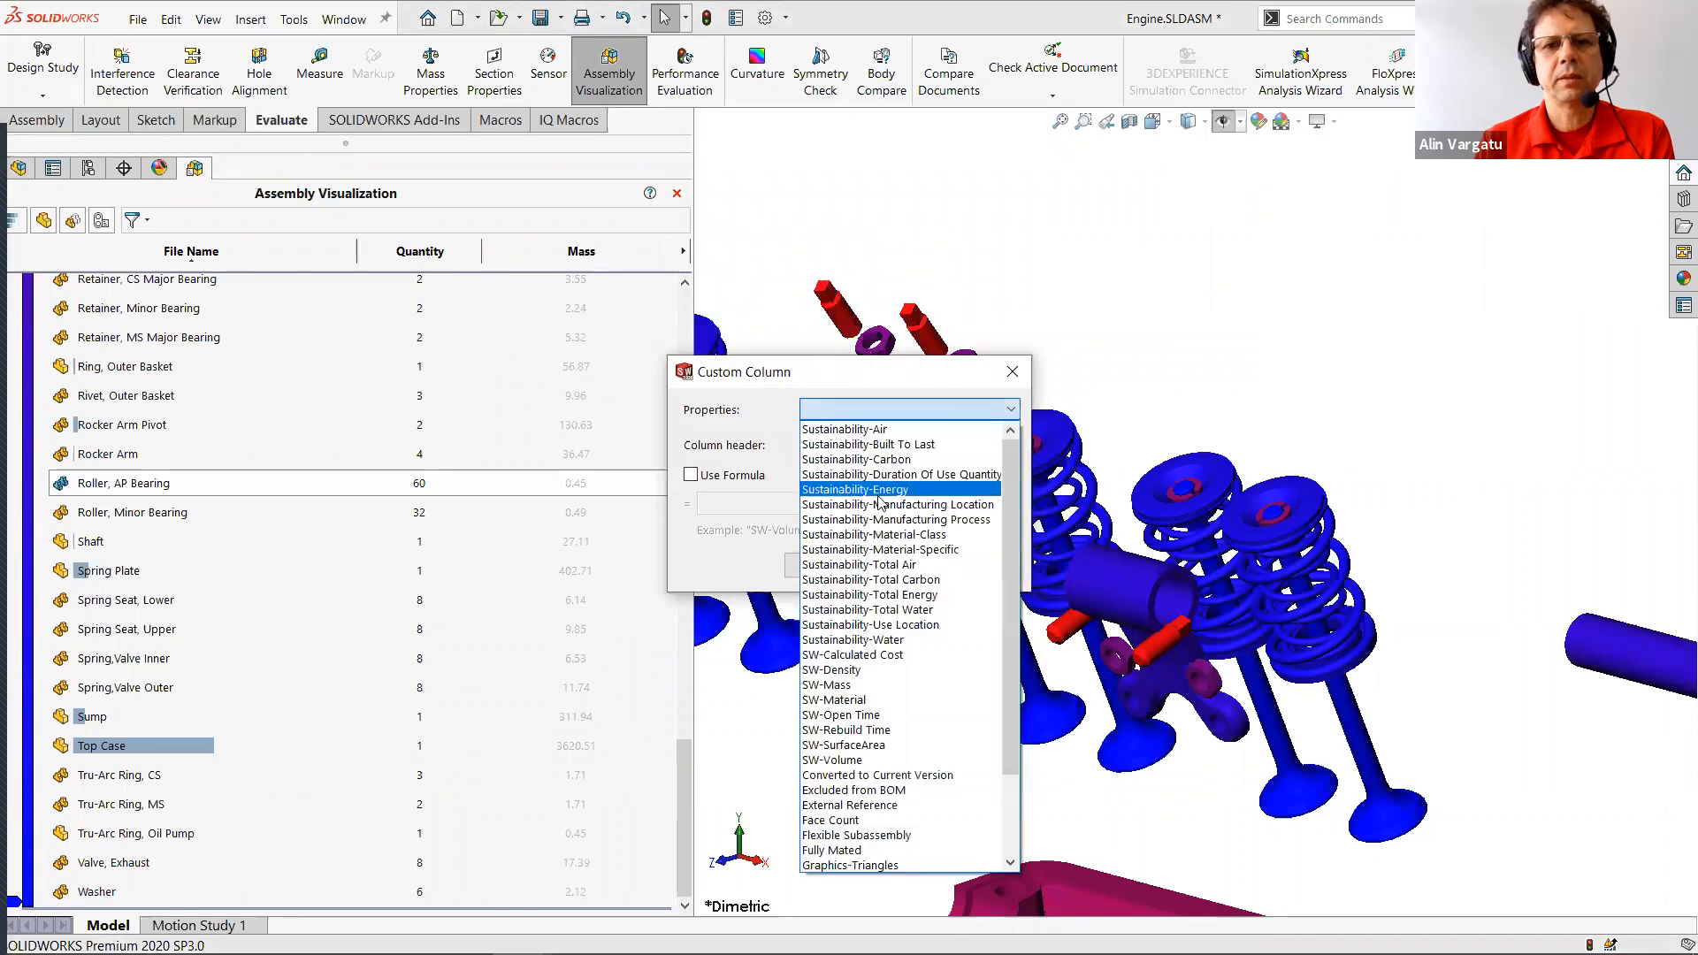
left_click(873, 701)
left_click(822, 566)
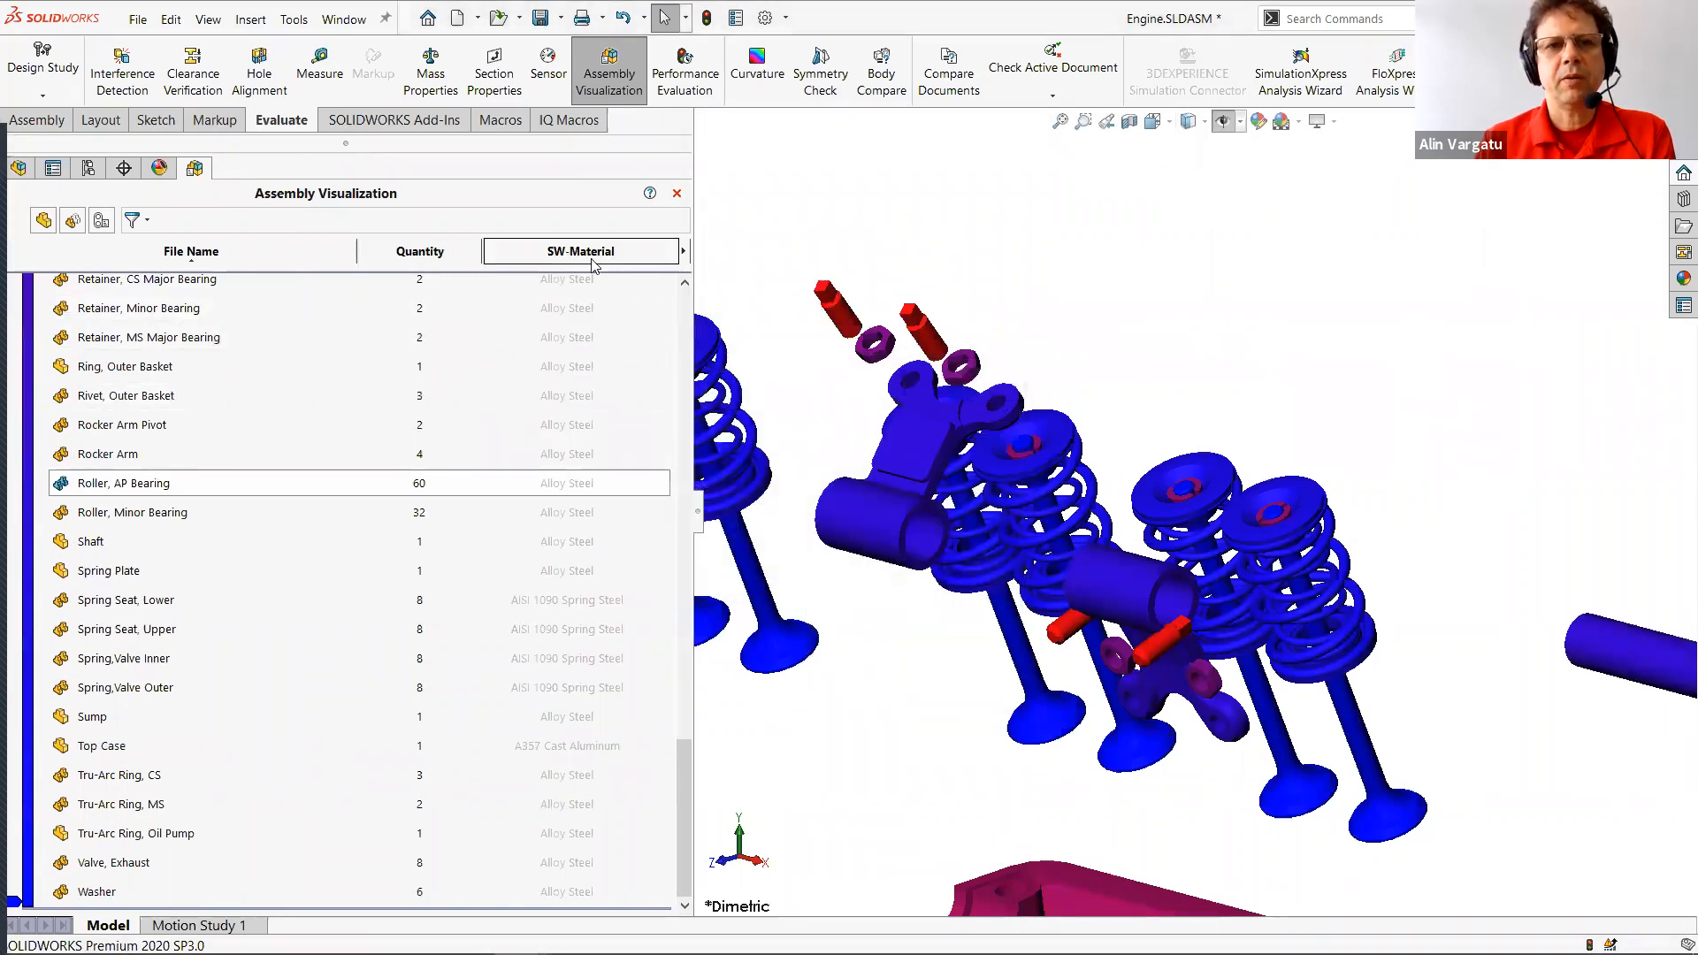
left_click(592, 259)
left_click_drag(688, 803, 677, 319)
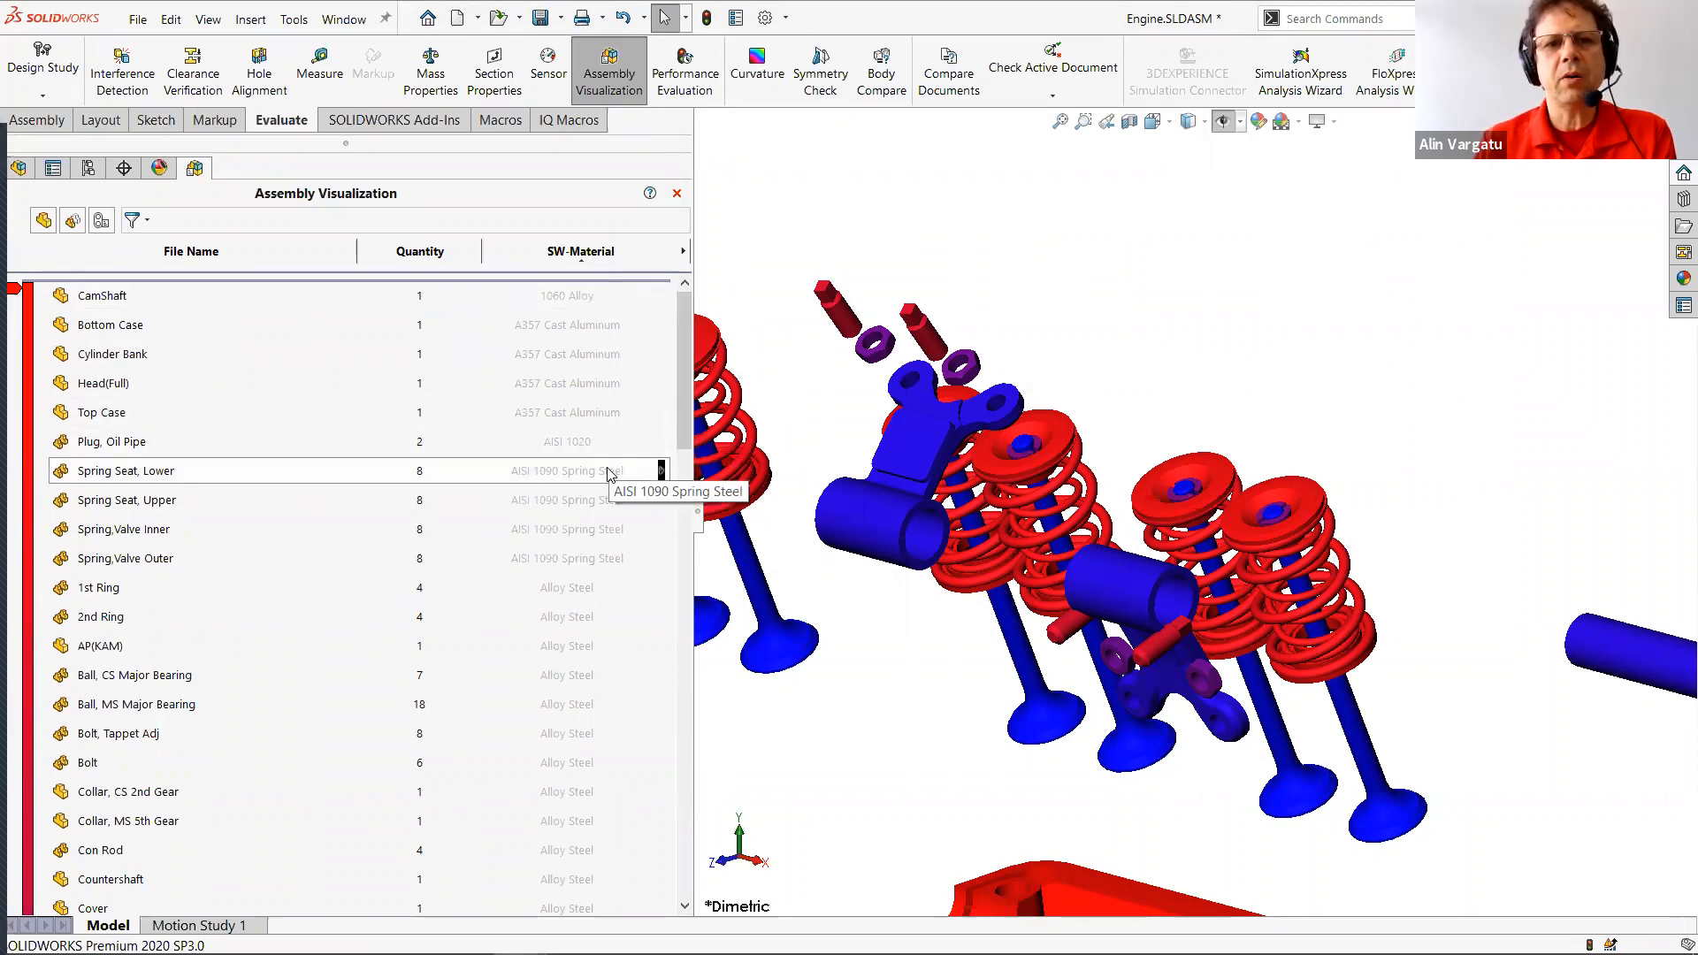
Isolate the four AISI 1090 Spring Steel rows, Spring Seat, Lower through Spring,Valve Outer, between the two rollback bars.
left_click_drag(580, 277, 602, 467)
left_click_drag(685, 429, 648, 375)
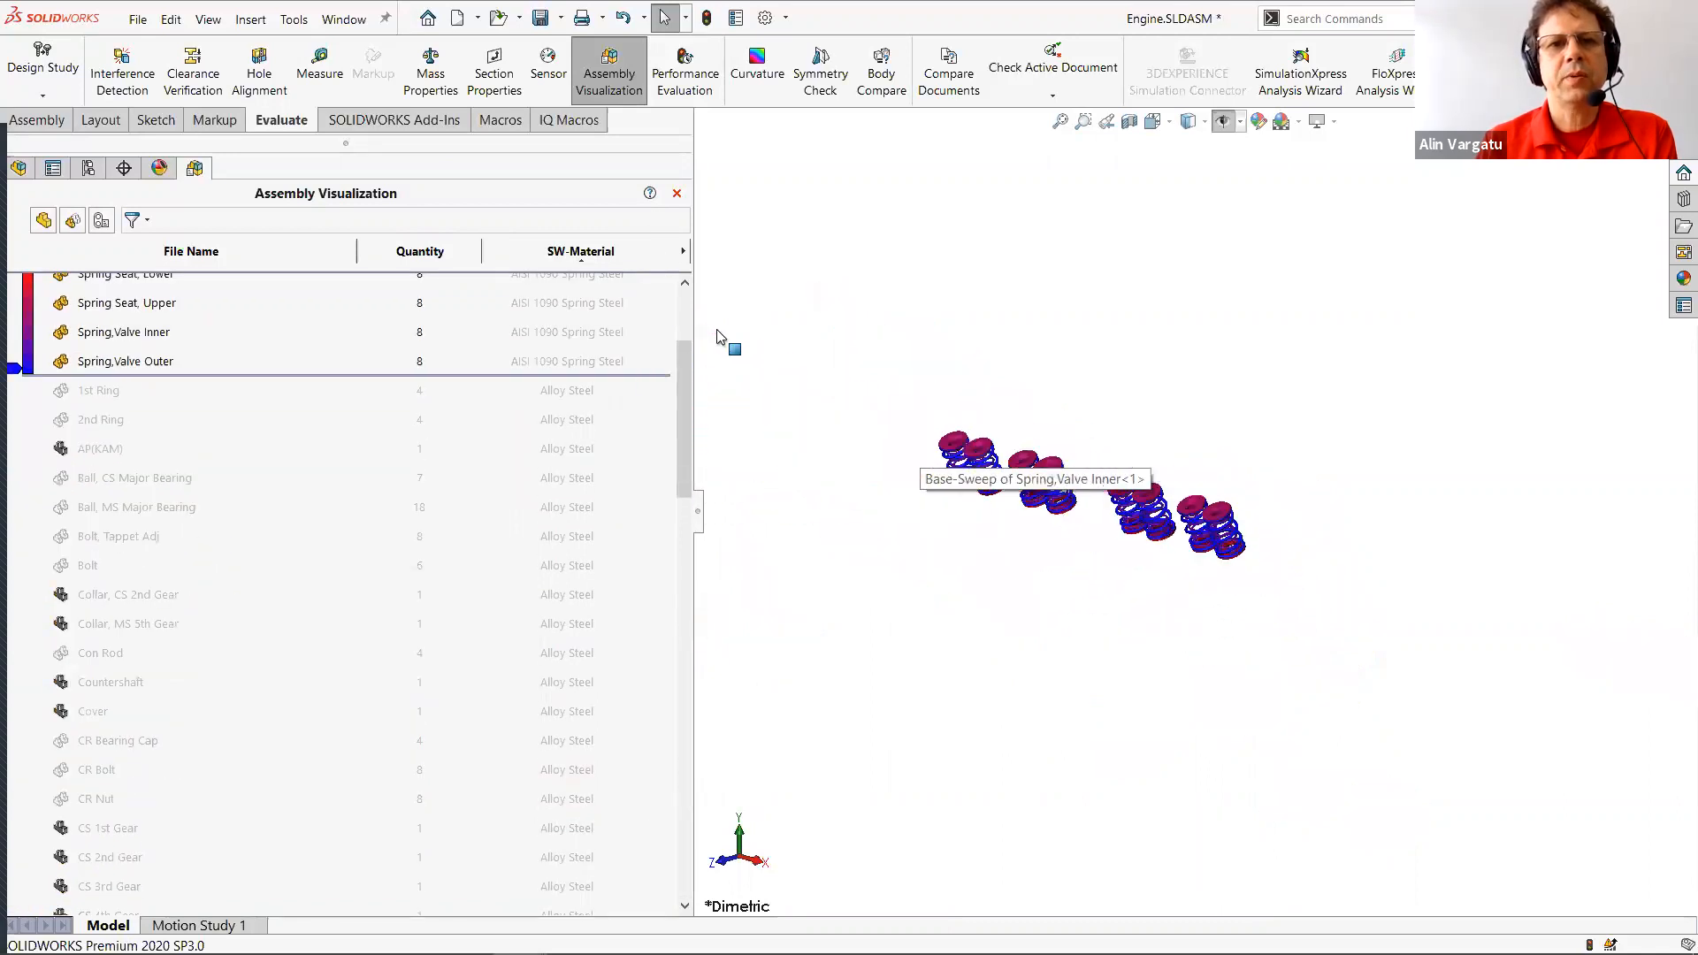
scroll(670, 397, "up", 2)
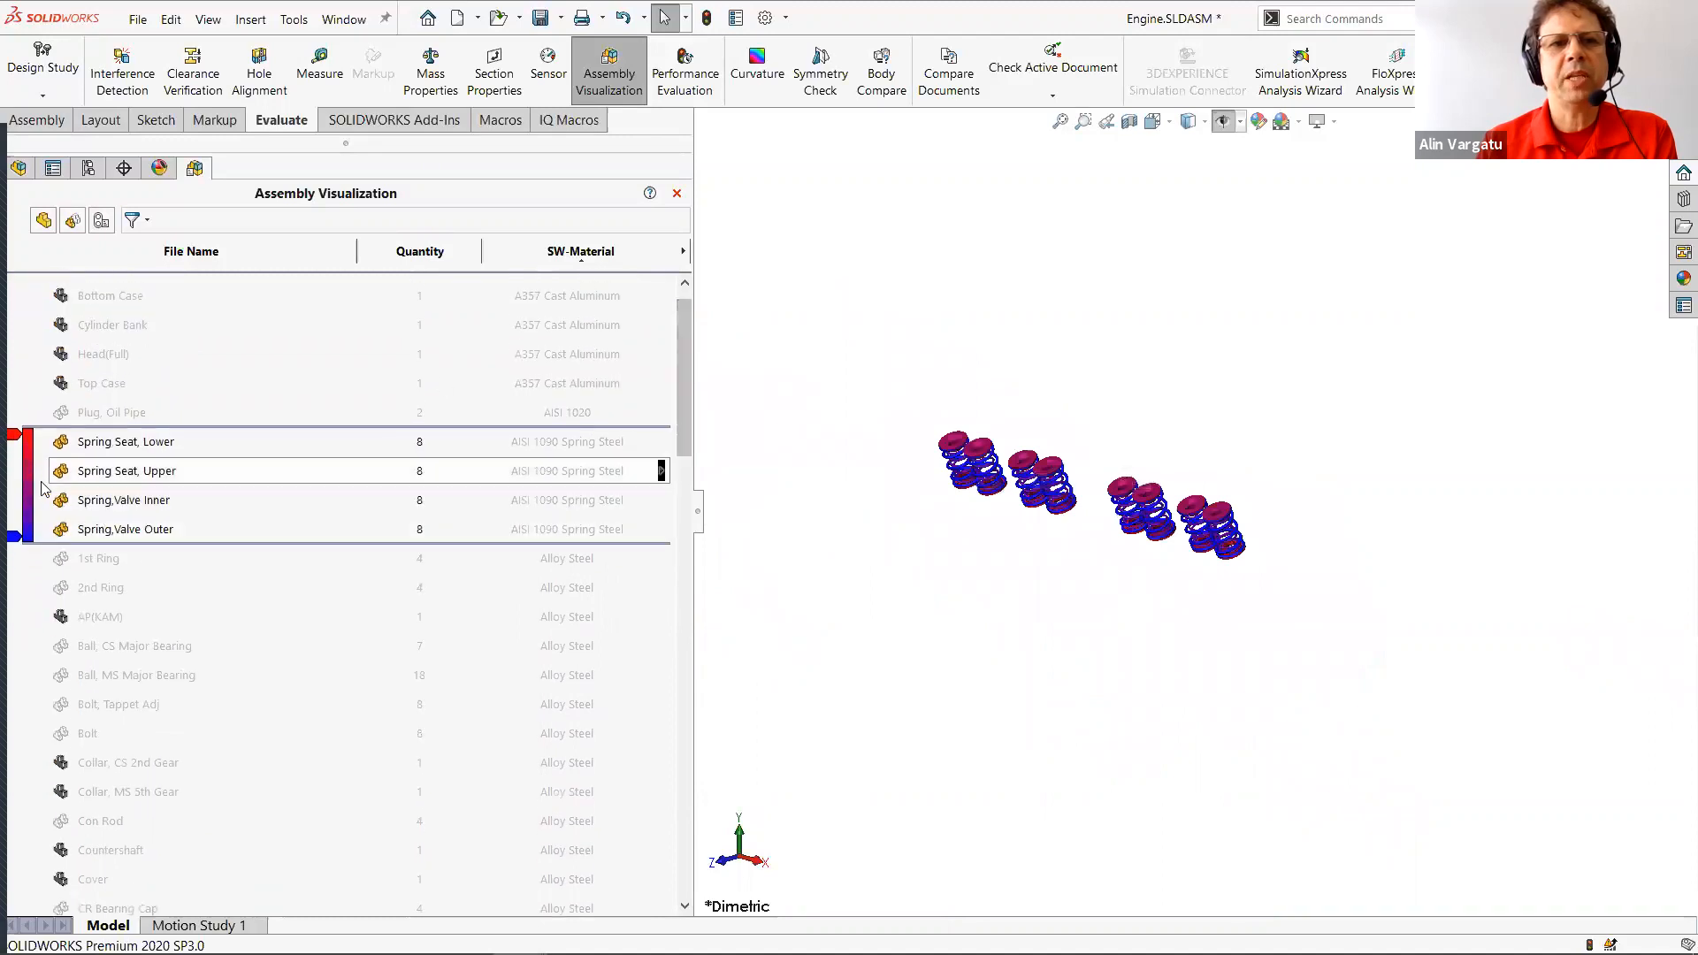
Turn off the visualization colors and add a display state from the isolated spring components.
left_click(40, 492)
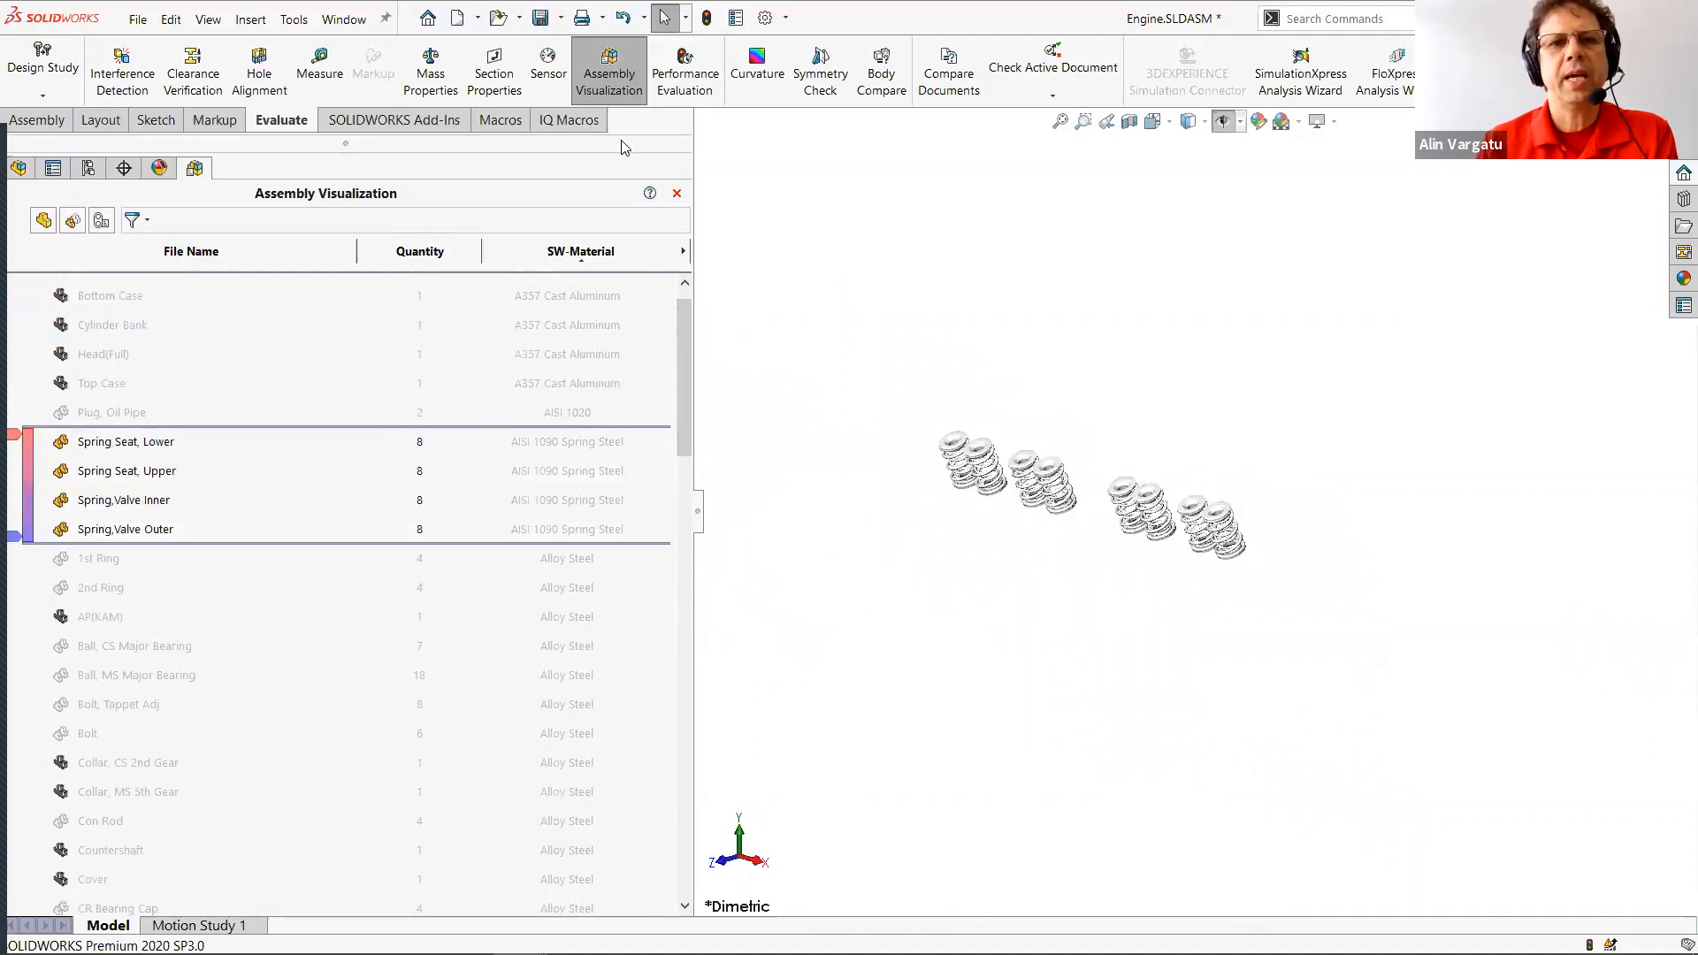
left_click(683, 251)
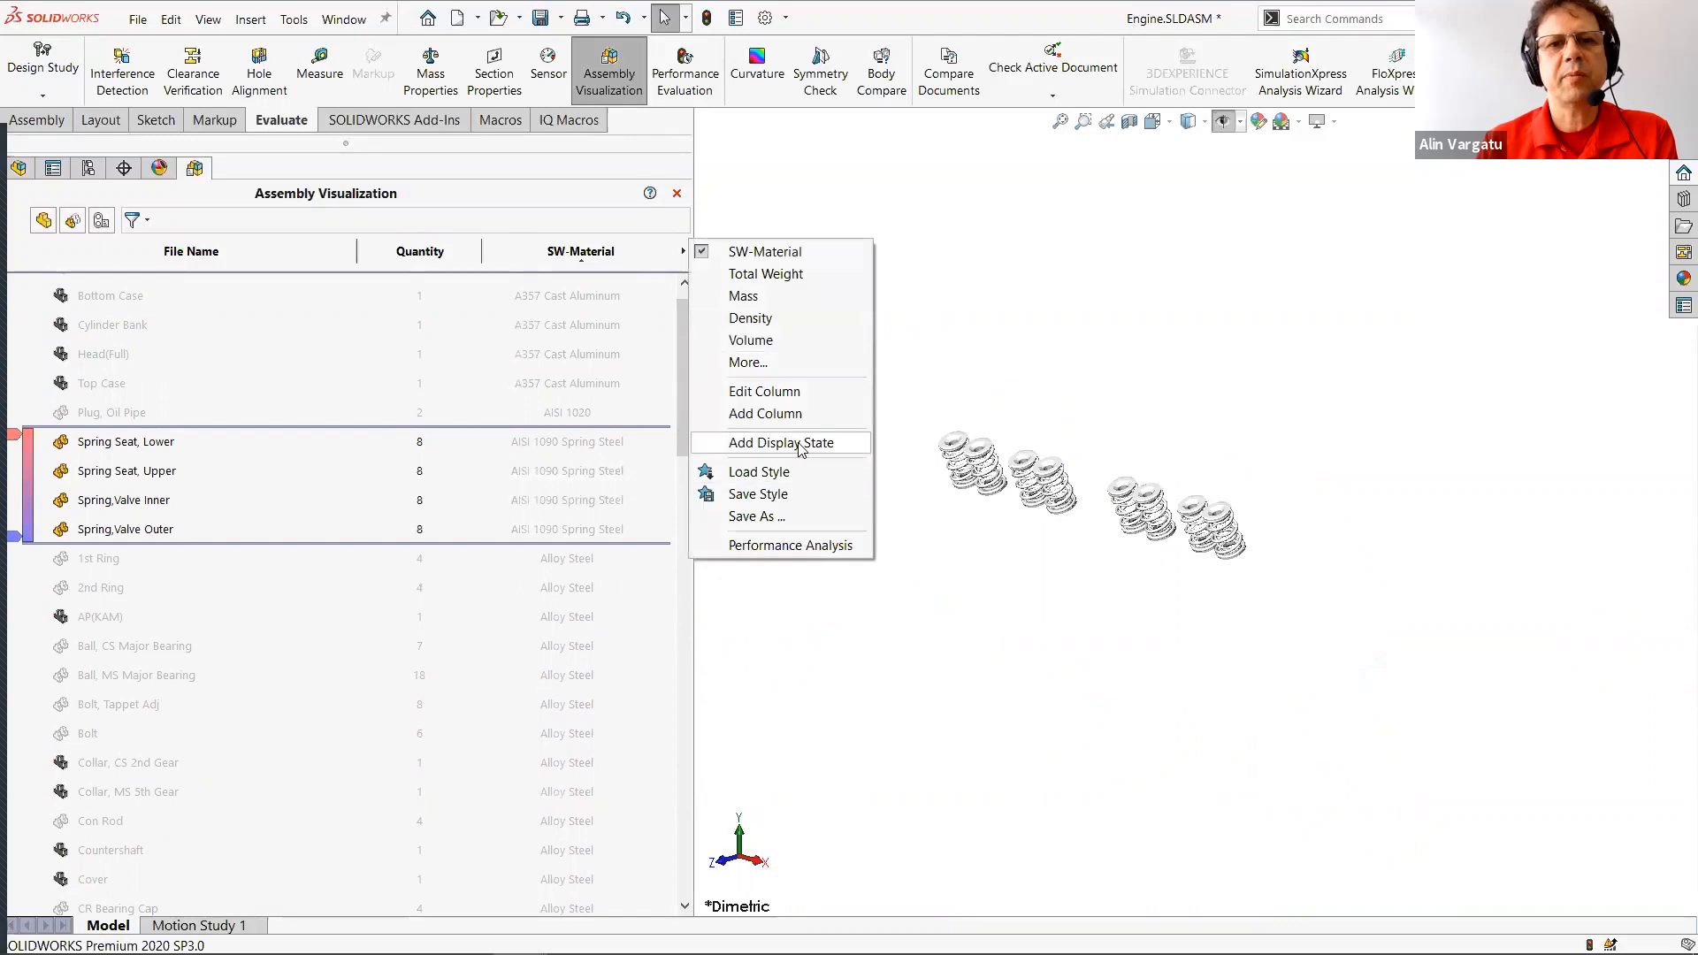
left_click(782, 442)
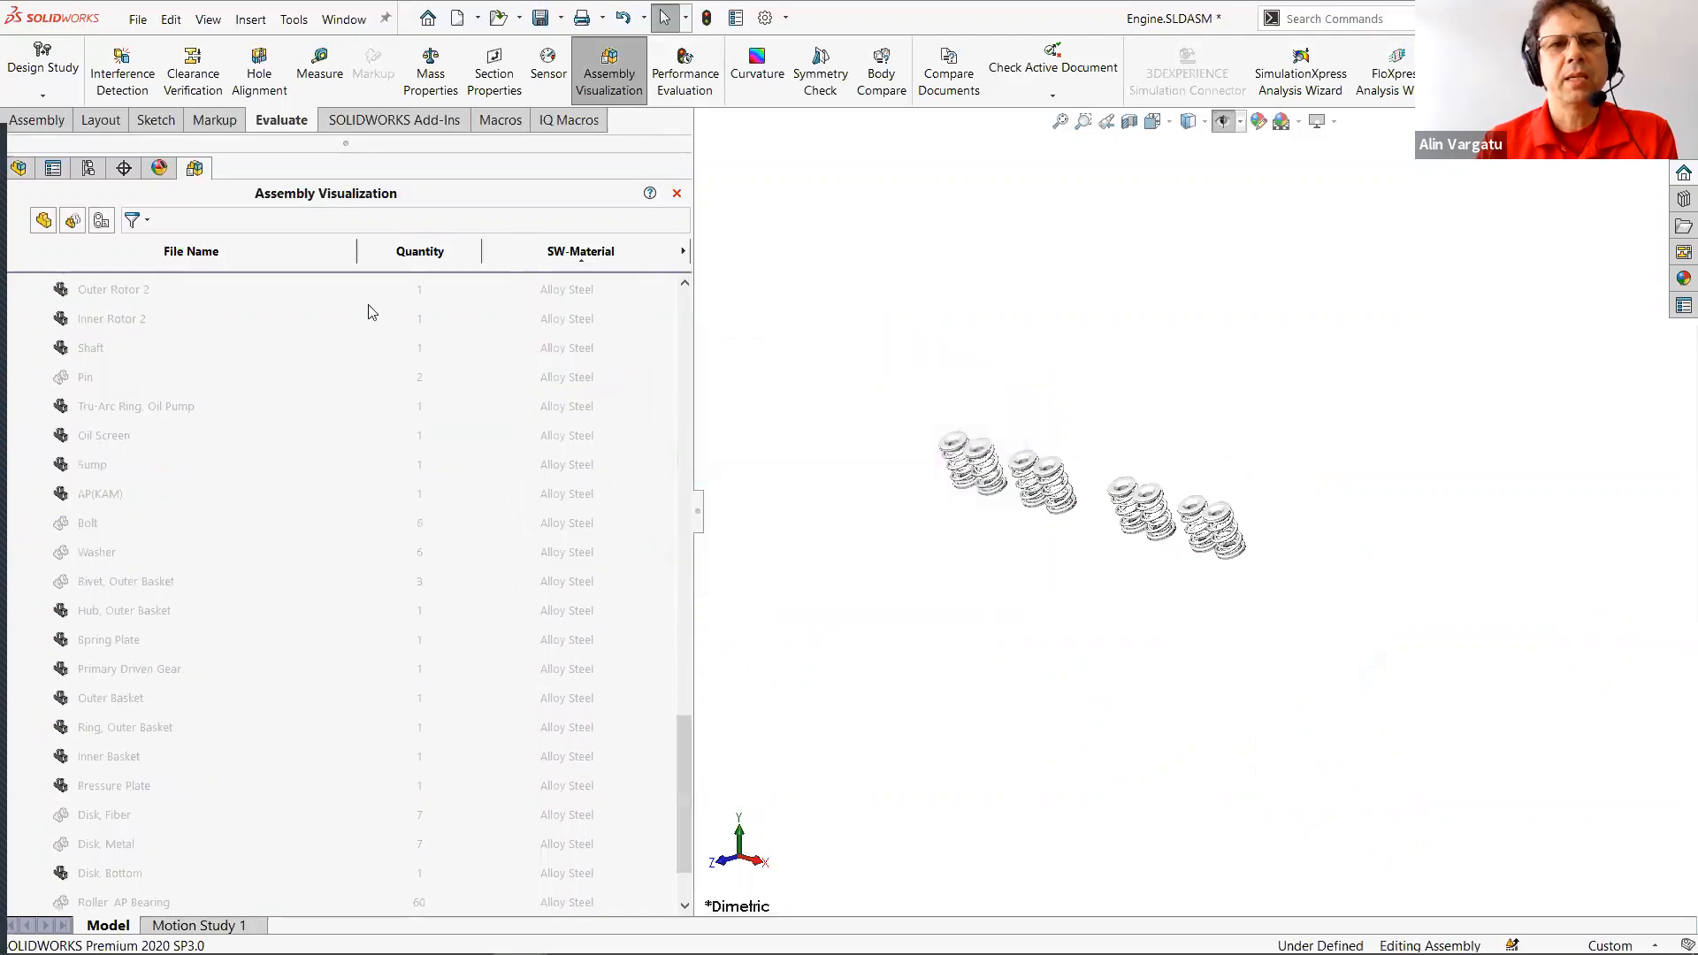
Rename the display state Visualization Display State-1 in the Engine configurations as Spring Steel Parts.
left_click(87, 168)
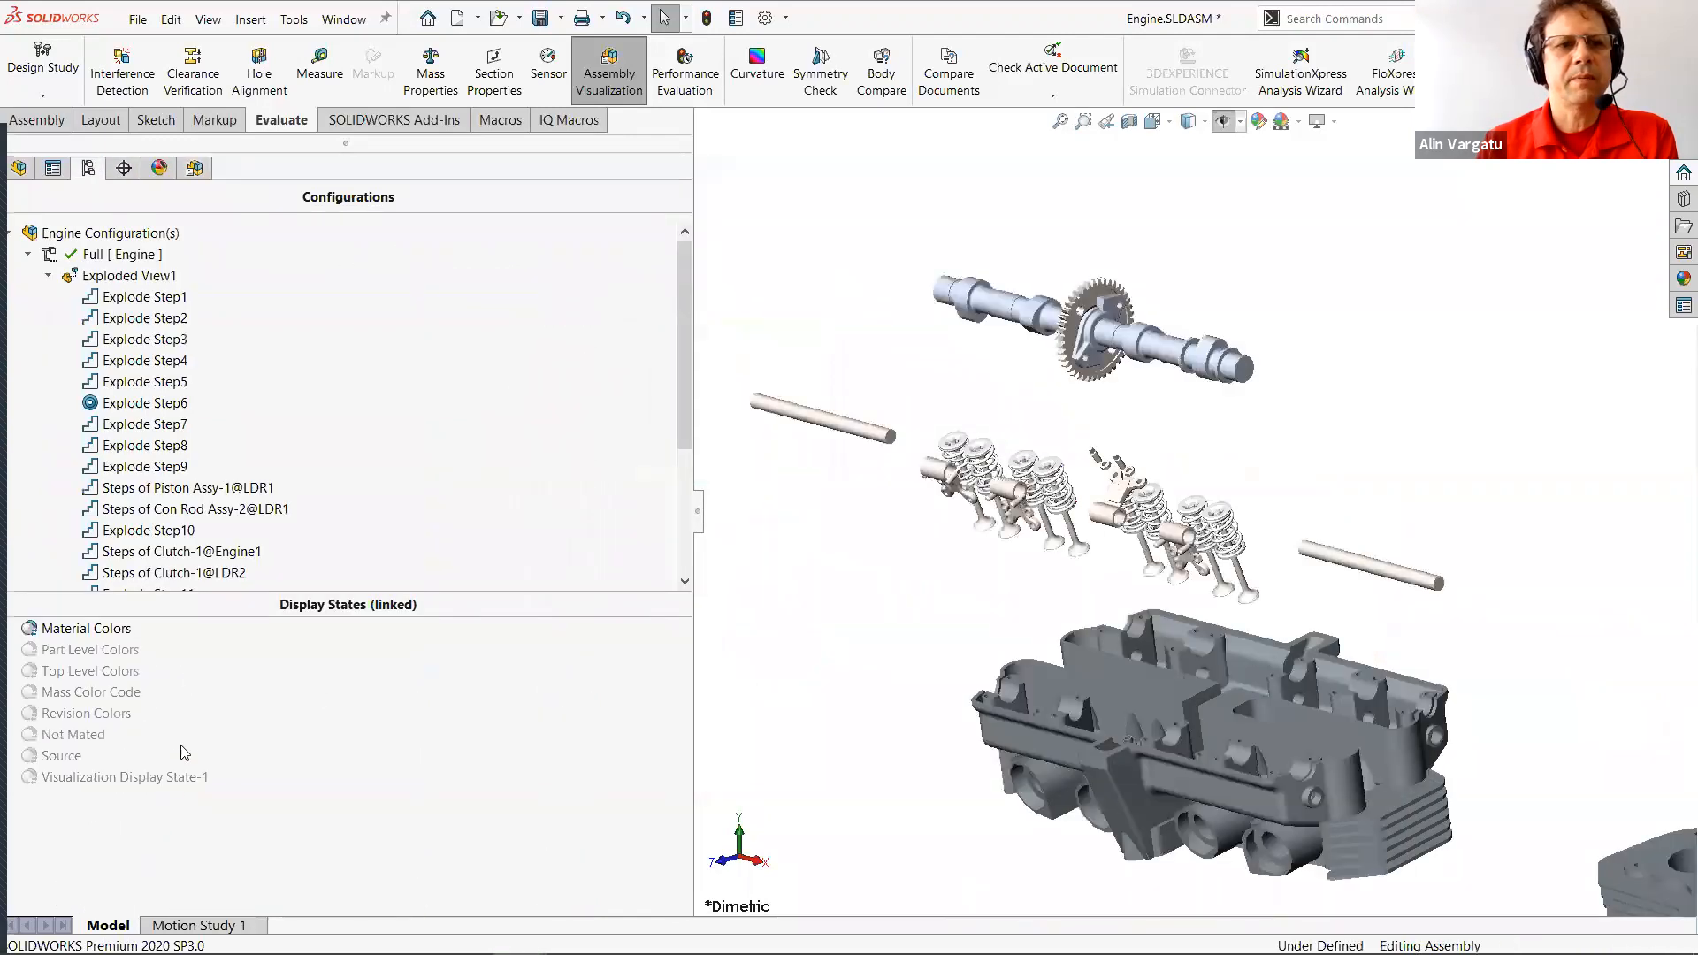
left_click(126, 780)
left_click(126, 786)
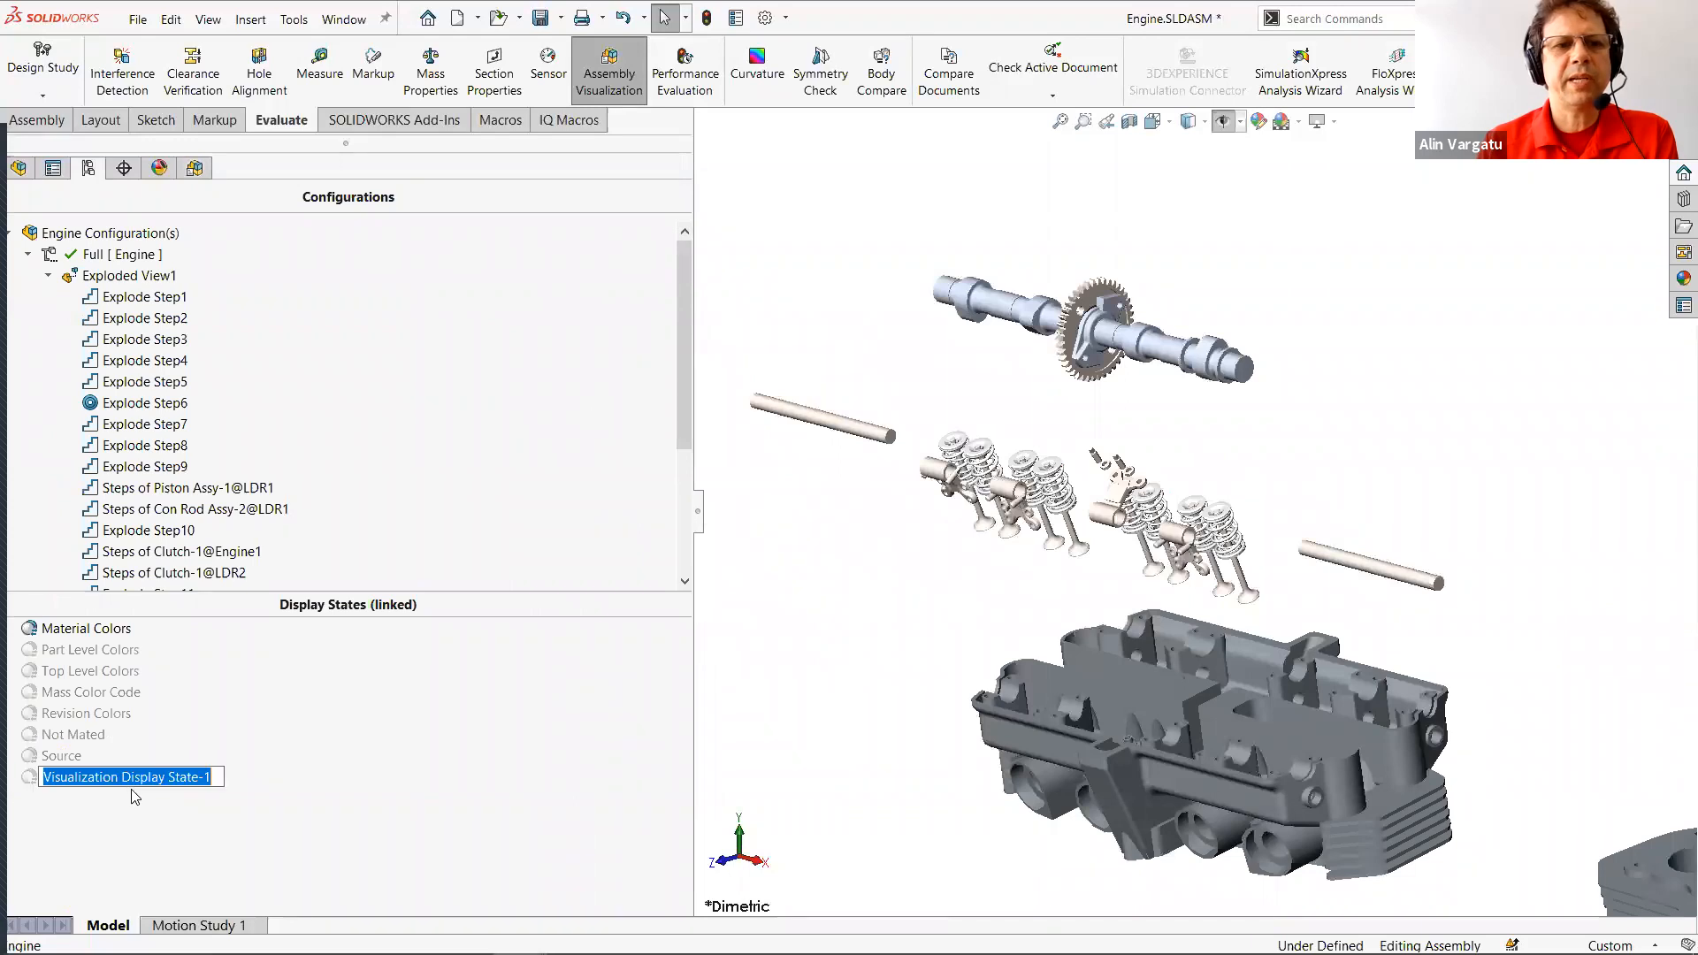
type("s")
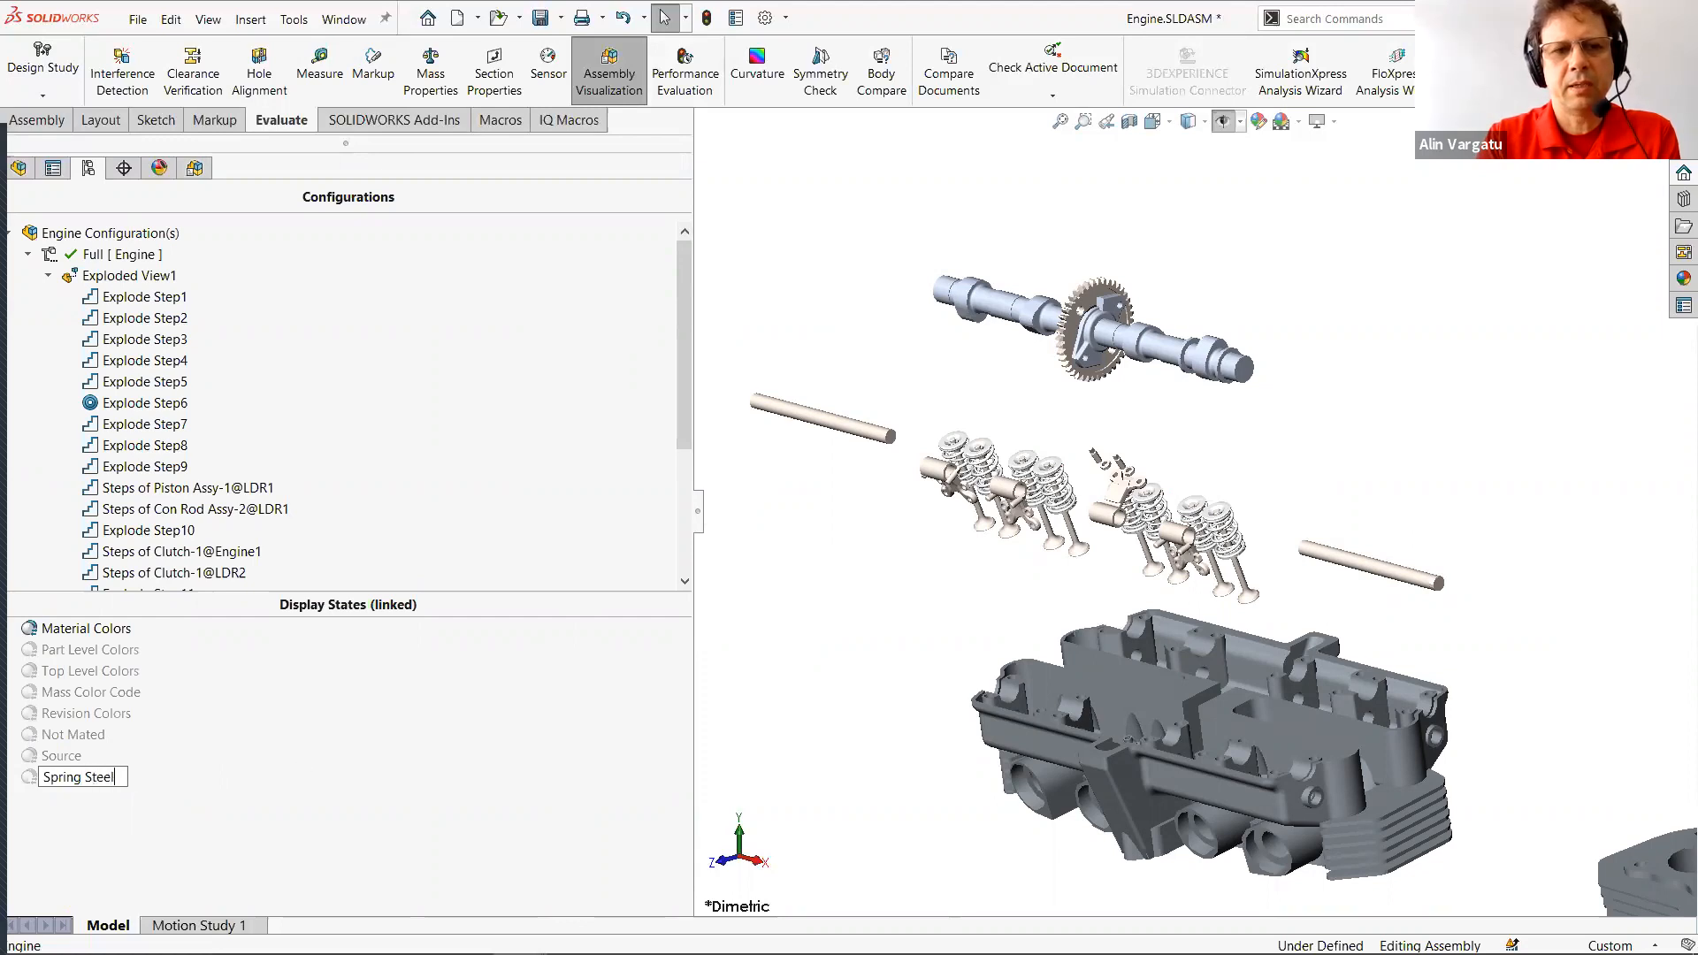
type("pring Steel Parts")
key("Return")
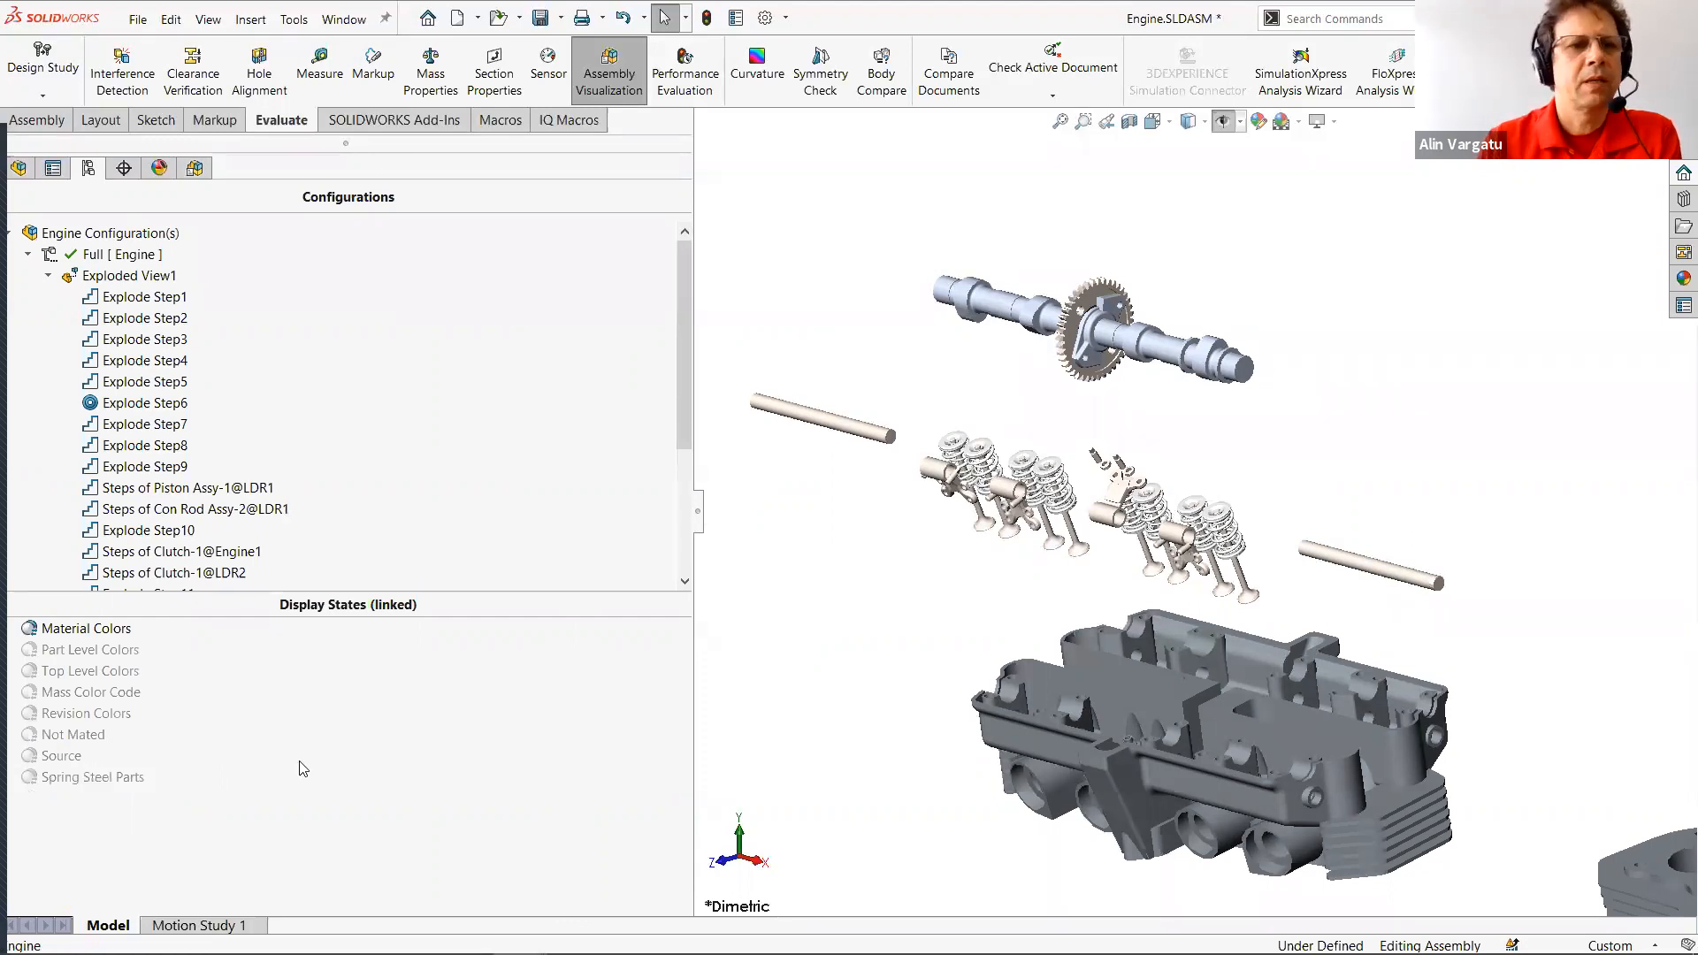
Activate the Spring Steel Parts display state to view the isolated springs, and switch back to Material Colors.
double_click(103, 780)
key("f")
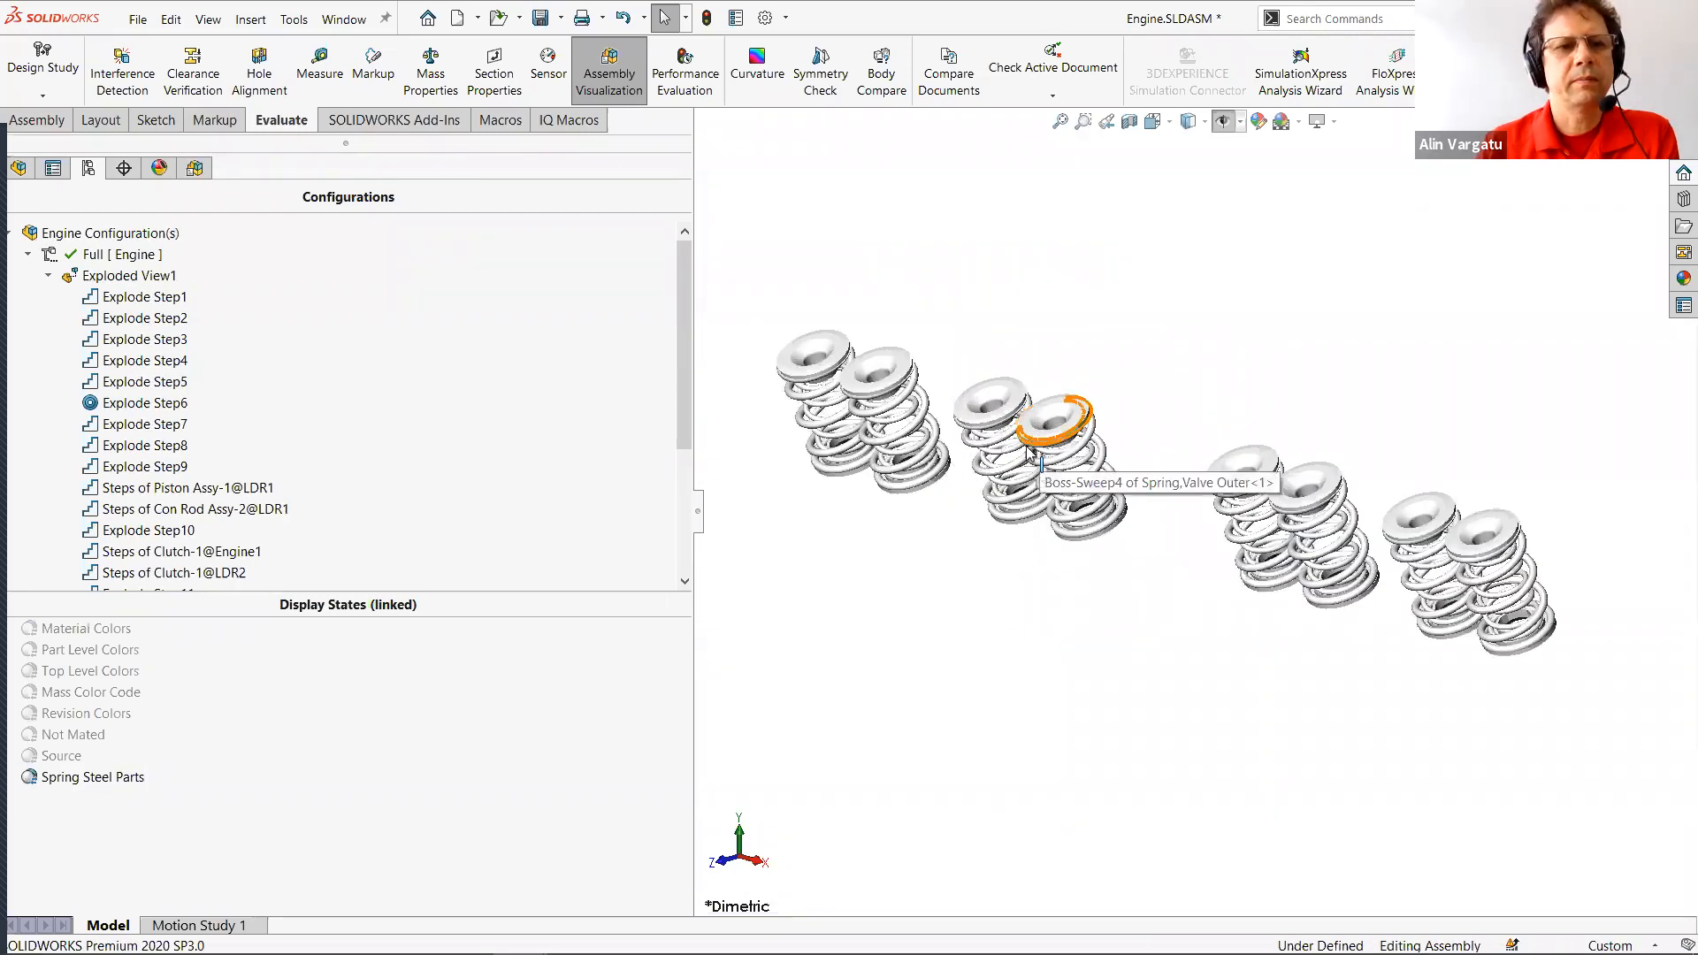
double_click(93, 629)
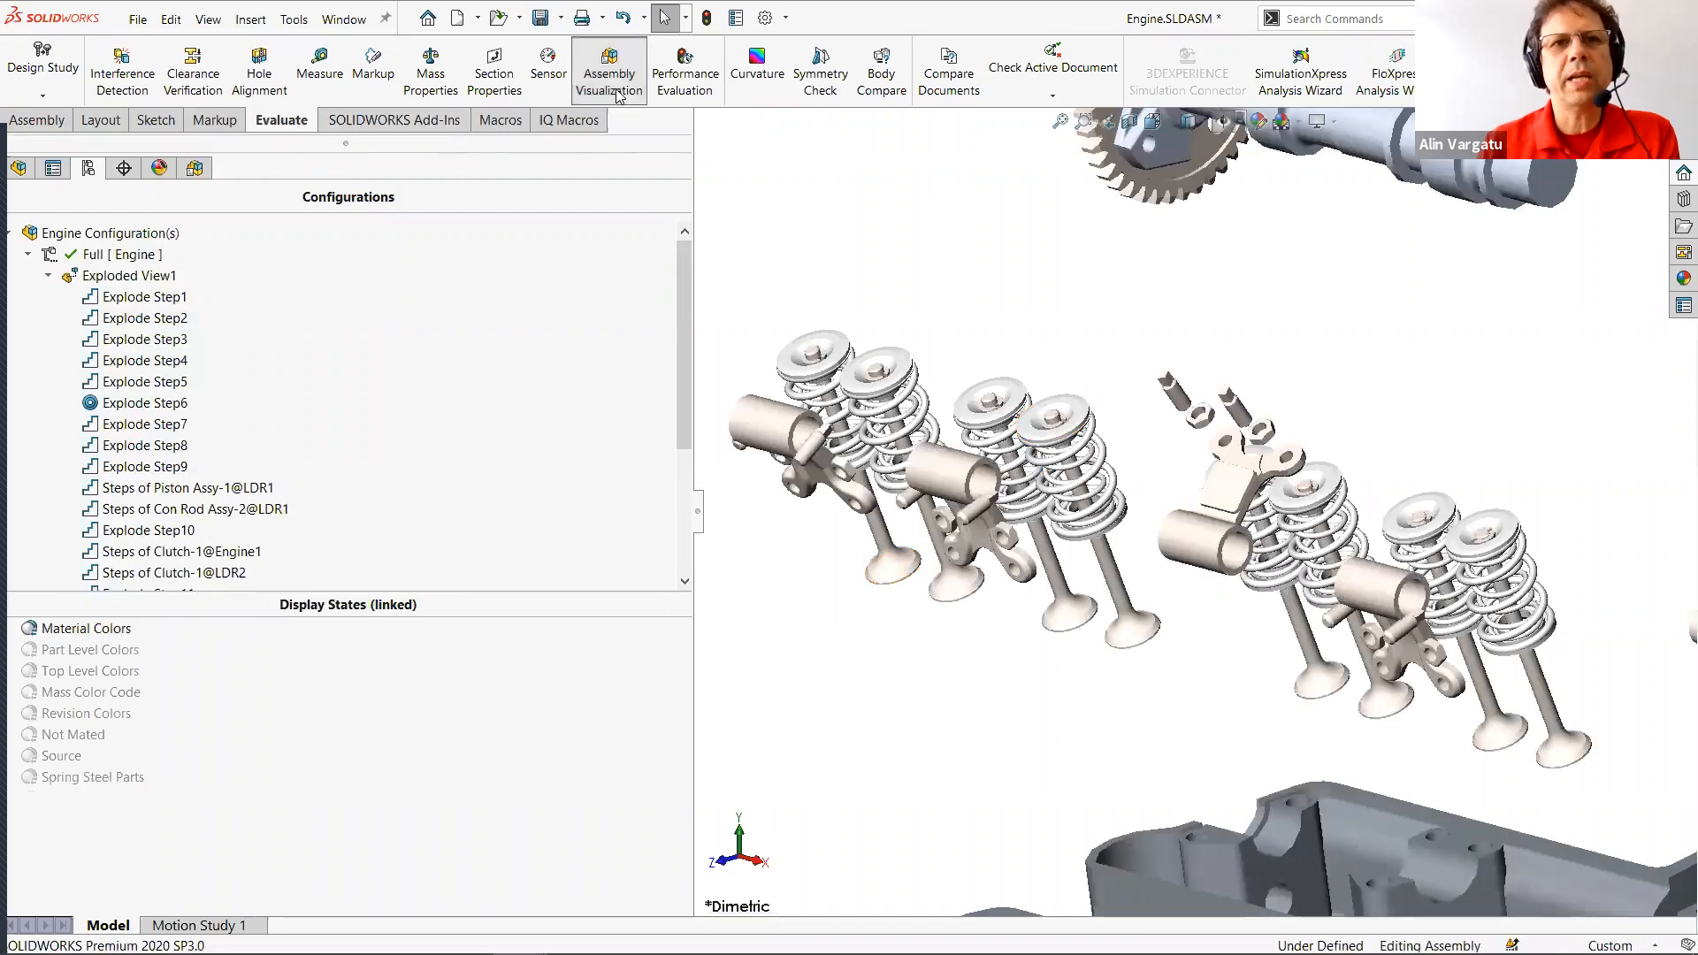
Return to the Assembly Visualization list and reset both rollback bars around the AISI 1090 Spring Steel rows to include all components.
left_click(195, 168)
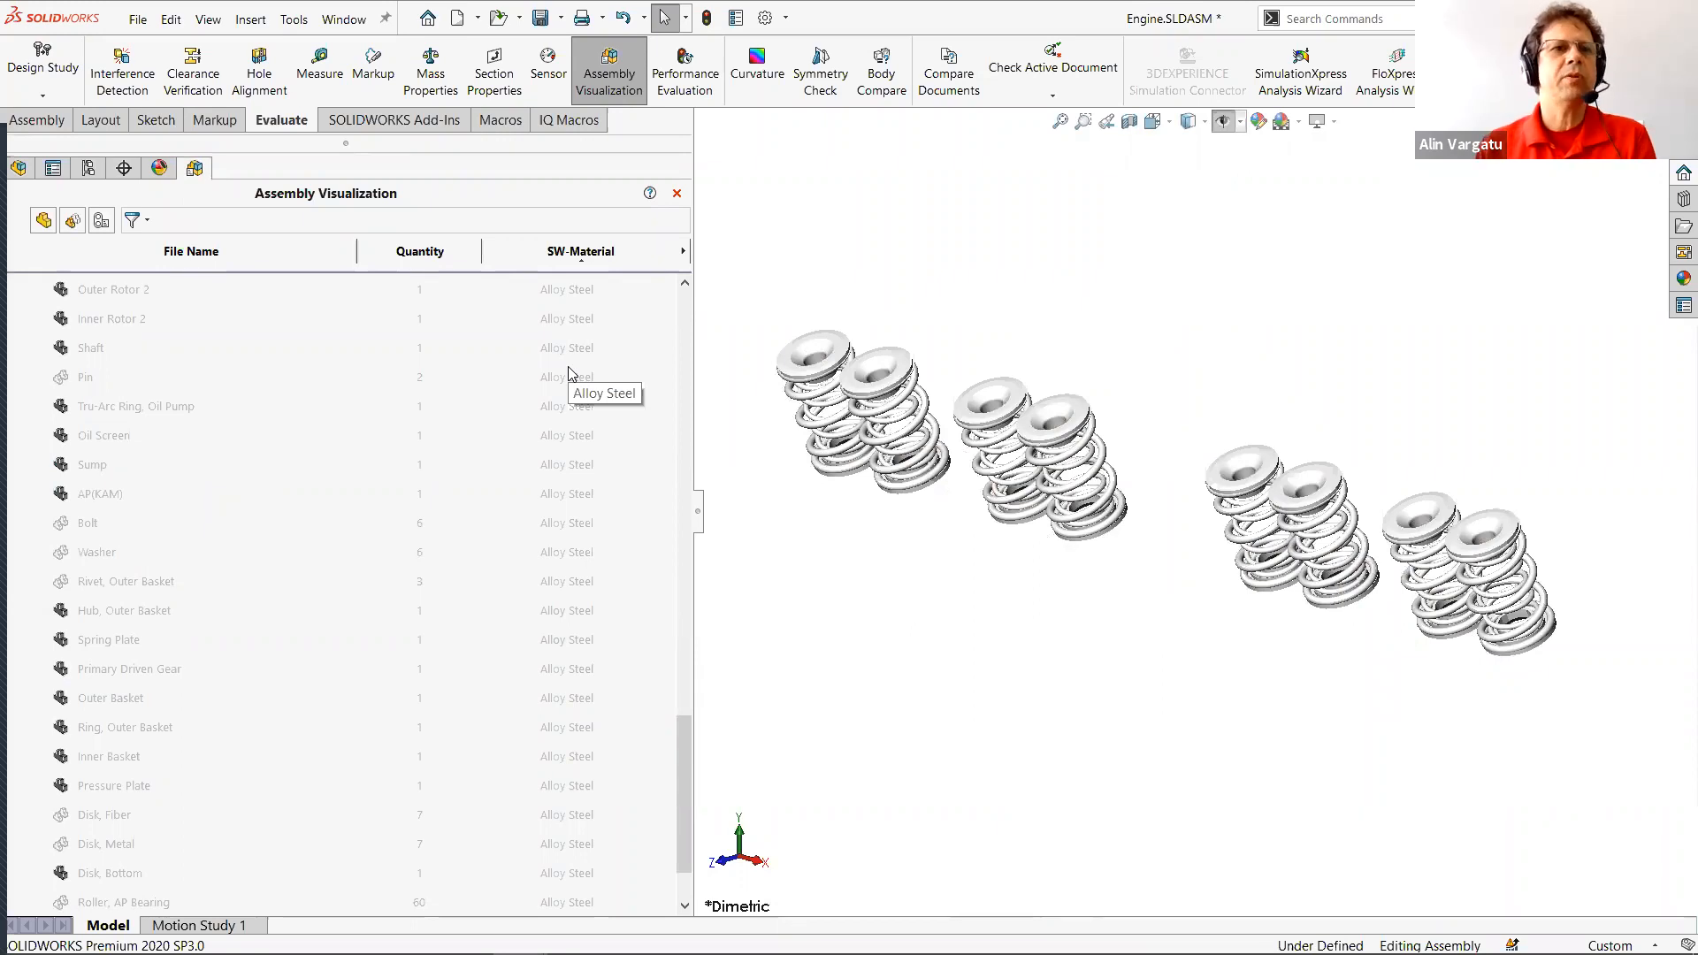
left_click_drag(685, 766, 713, 362)
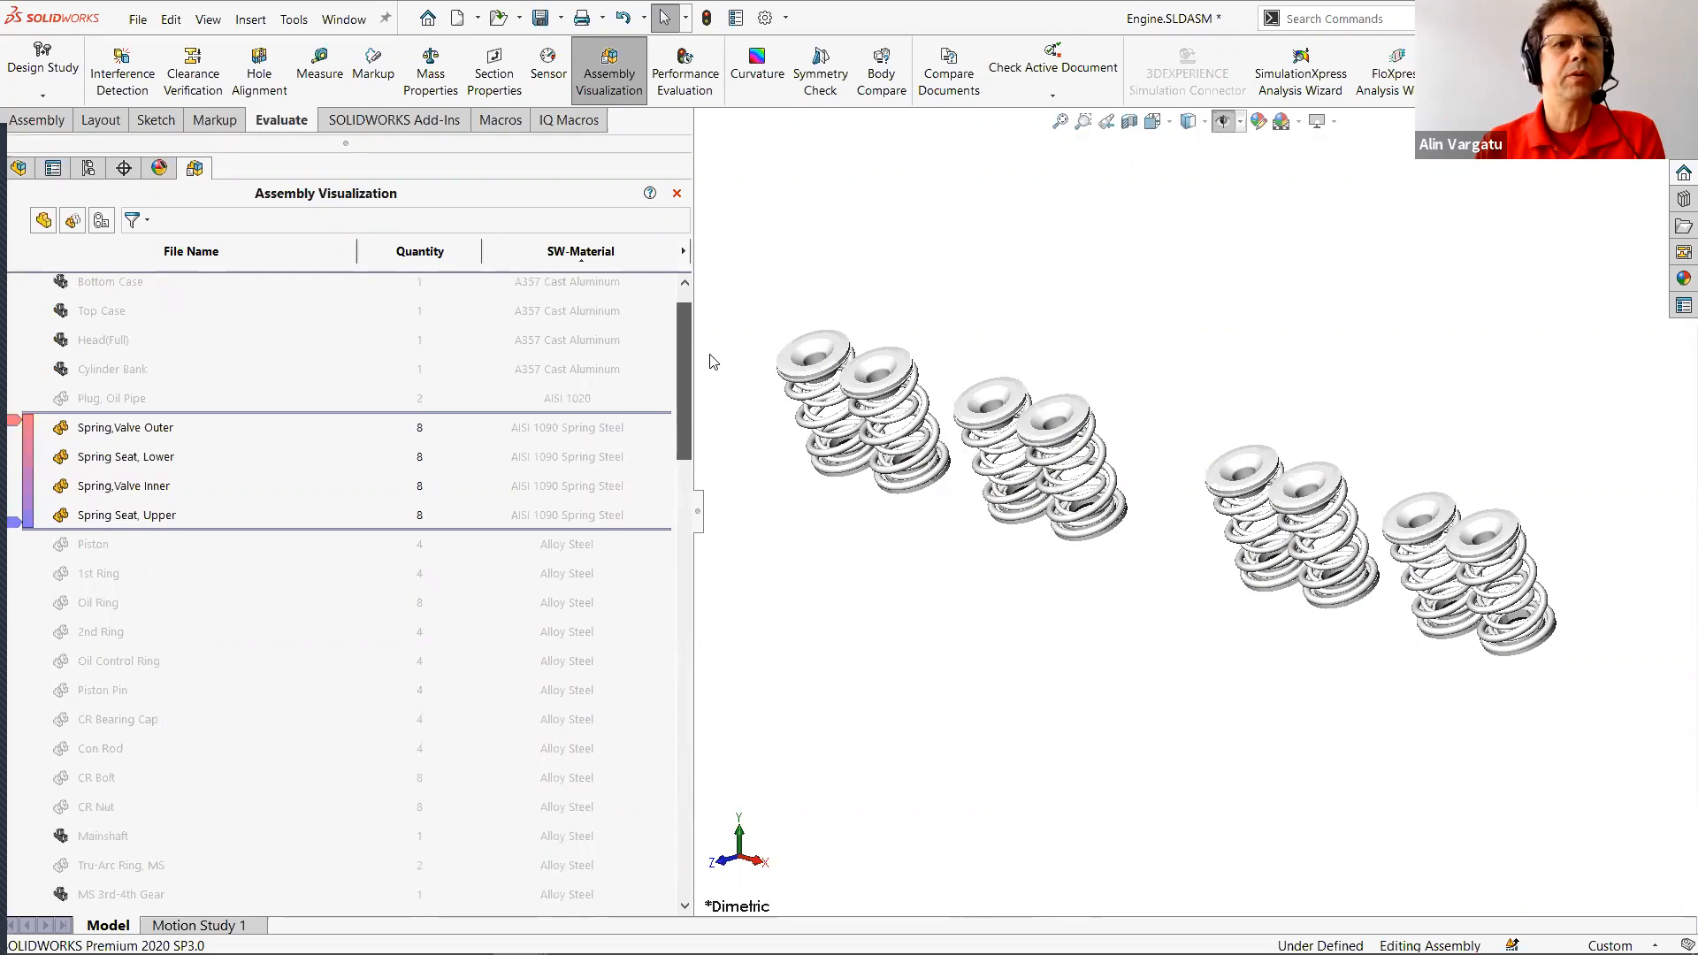
right_click(356, 410)
left_click(387, 425)
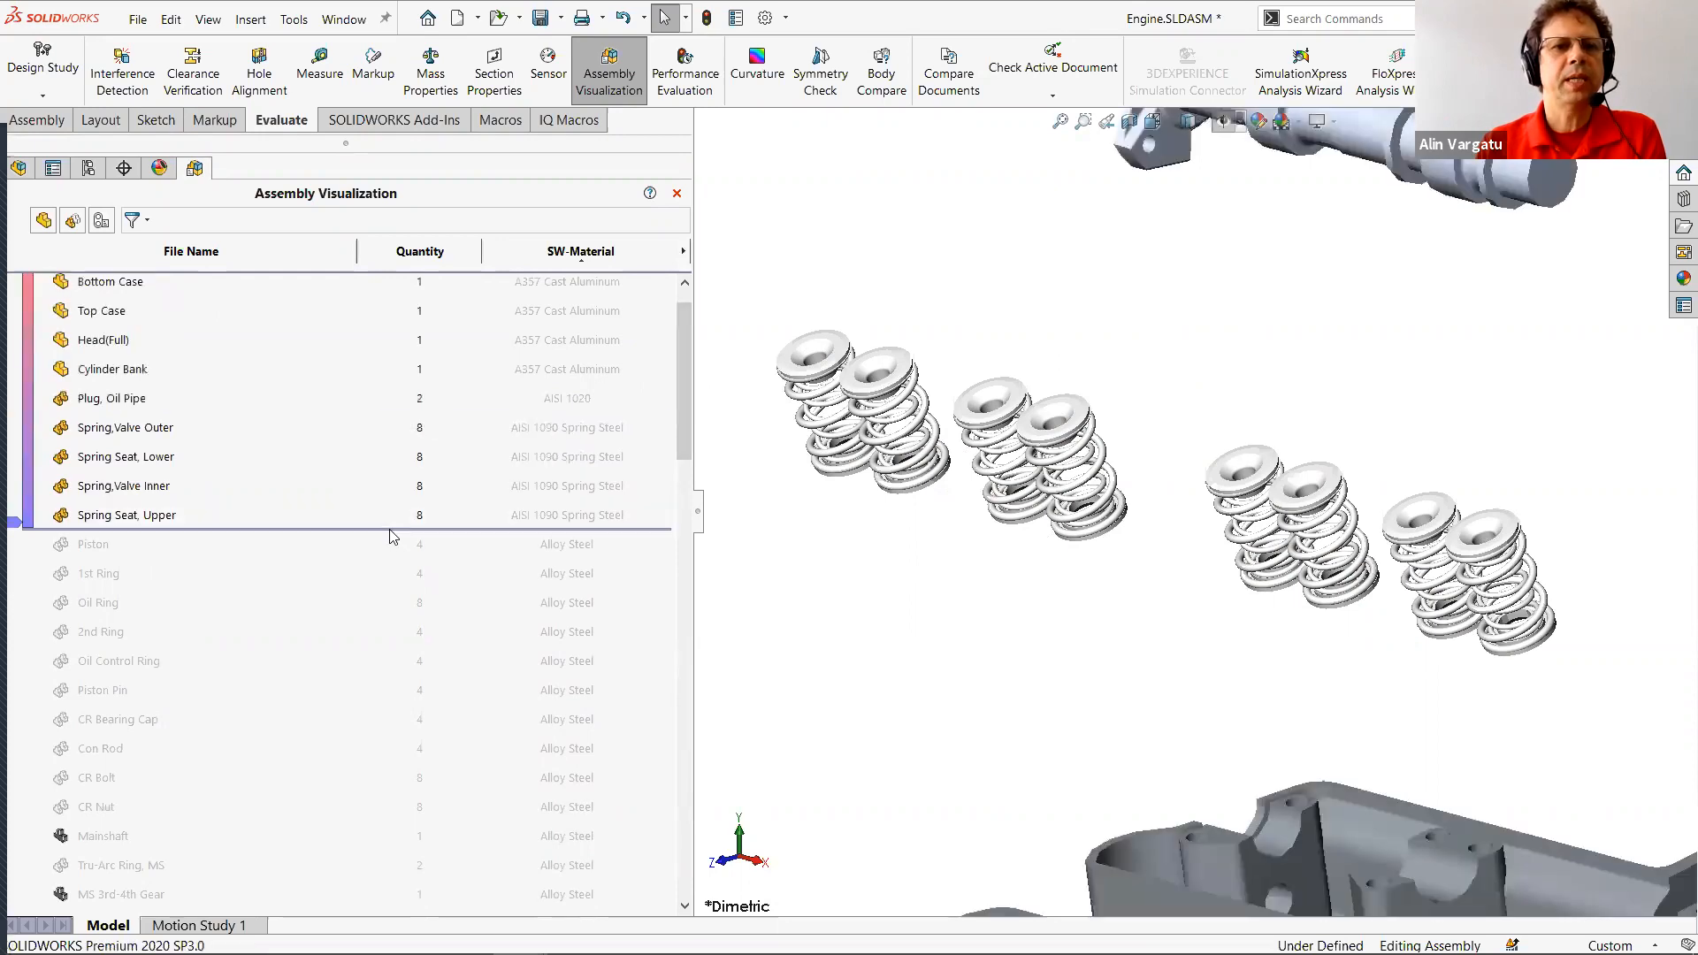
right_click(398, 528)
left_click(495, 543)
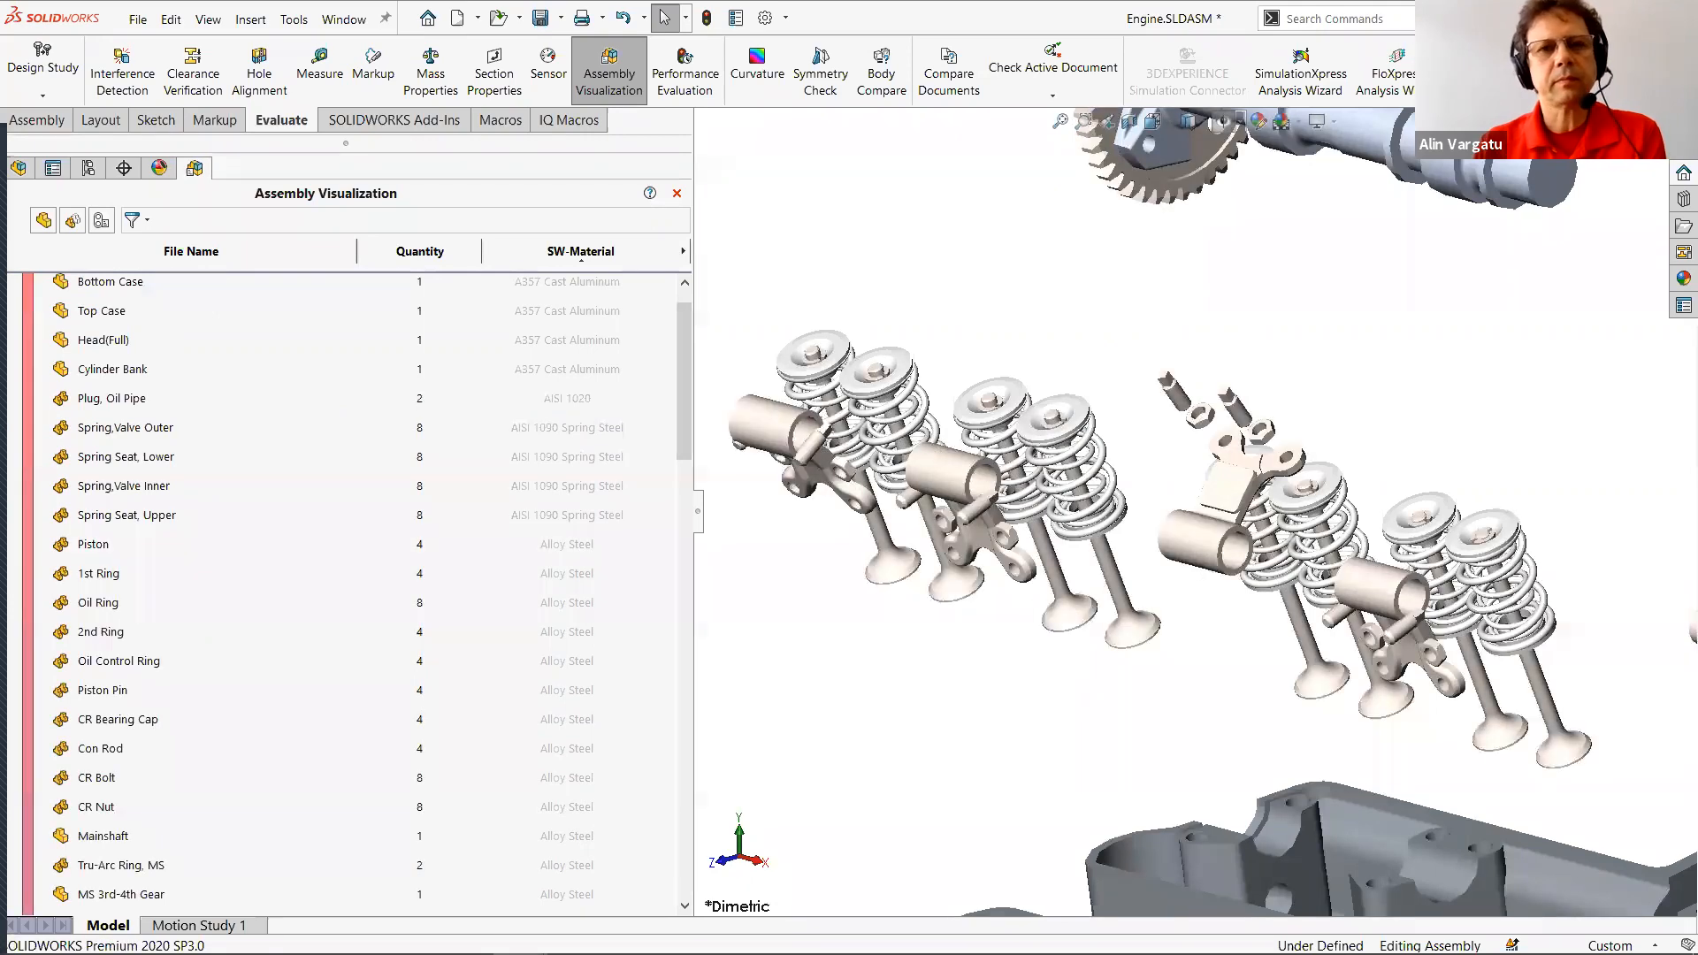
Switch to the slide presentation and advance to slide 33, Save Reports in Excel Format.
key("alt+Tab")
key("alt+Tab")
key("Escape")
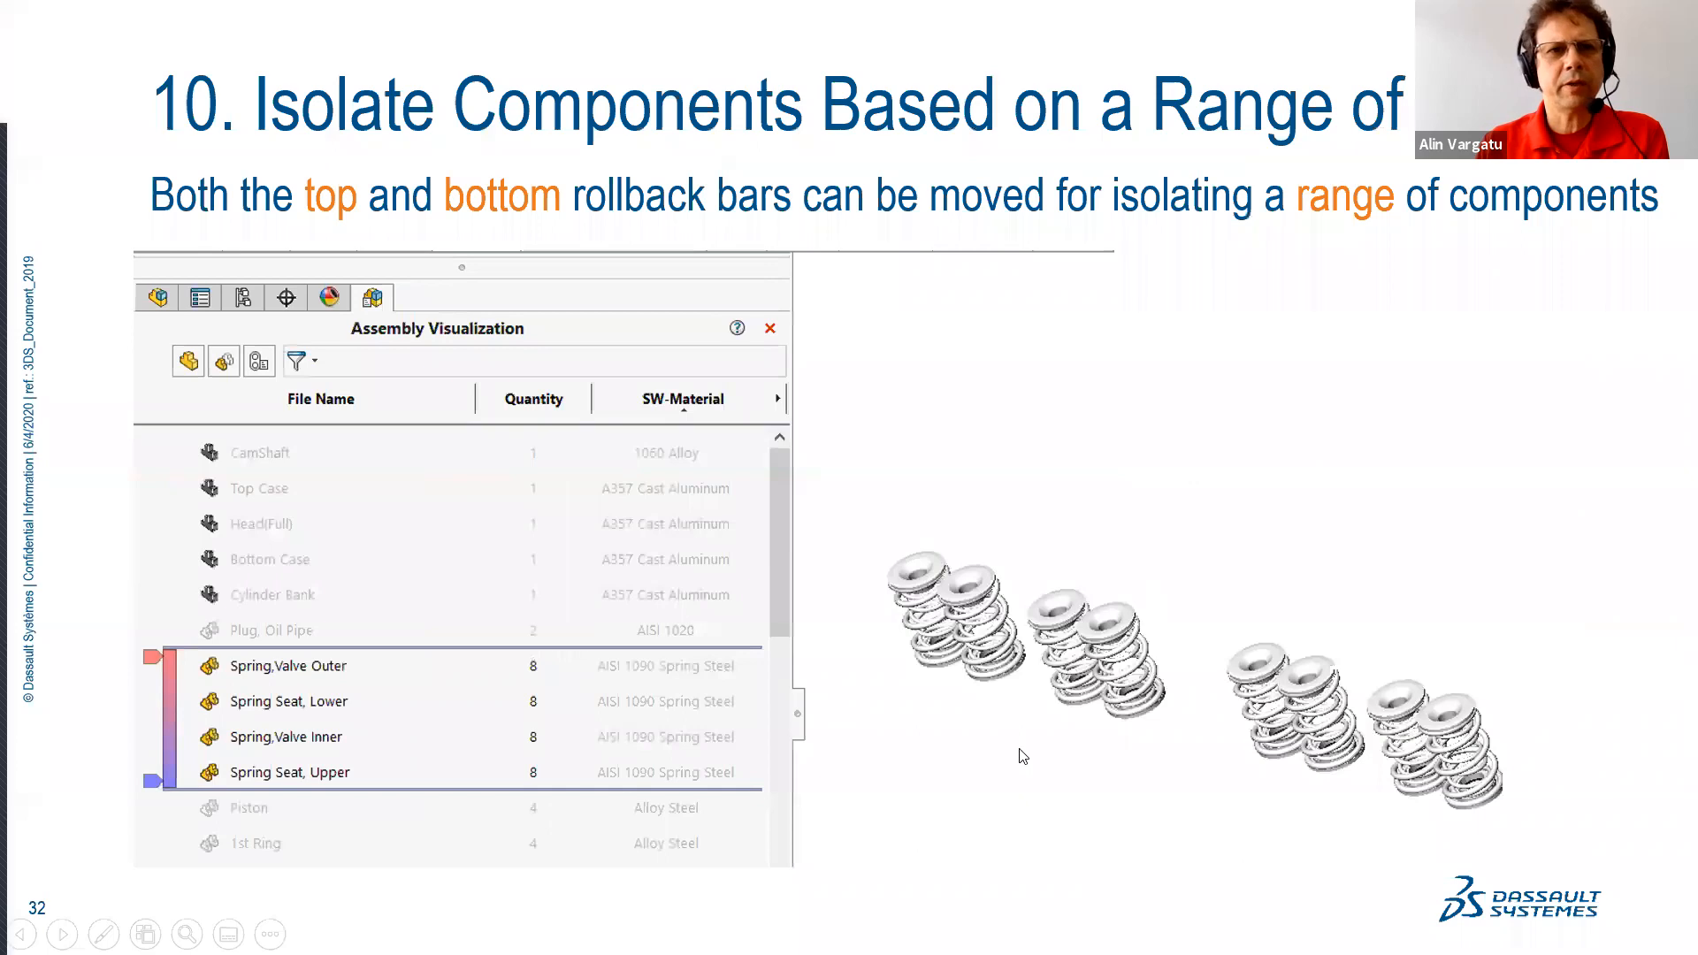
key("Right")
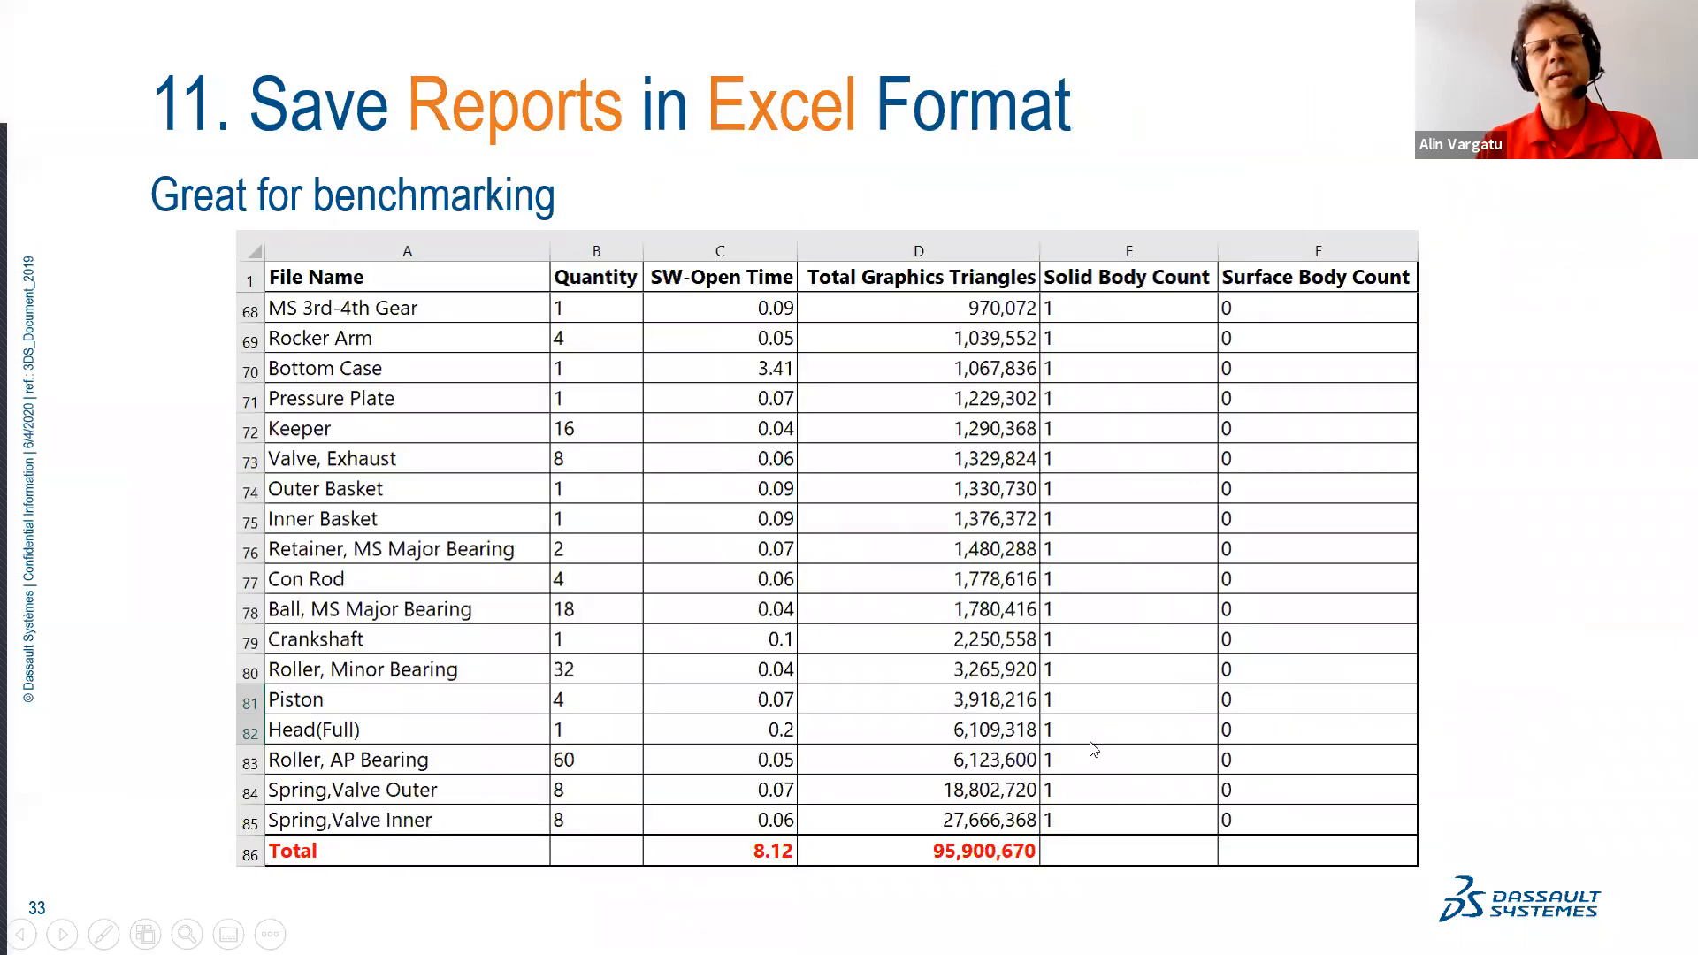